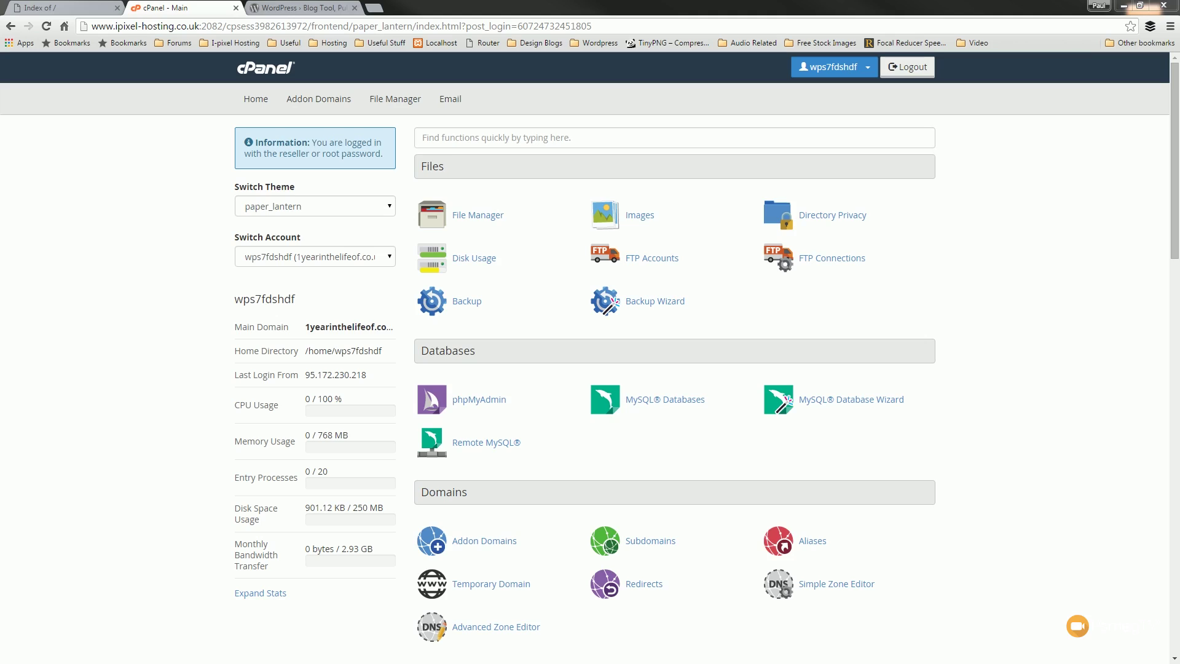
- Create the MySQL database hldksfds in cPanel, replacing the suggested name
click(695, 409)
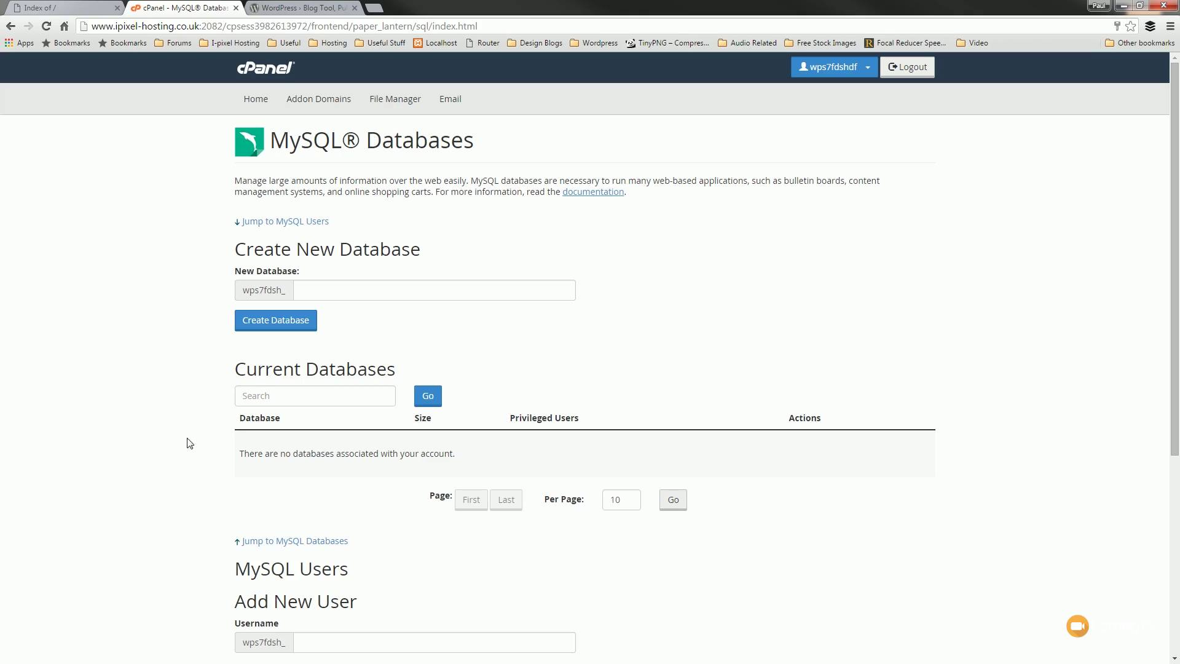
click(348, 291)
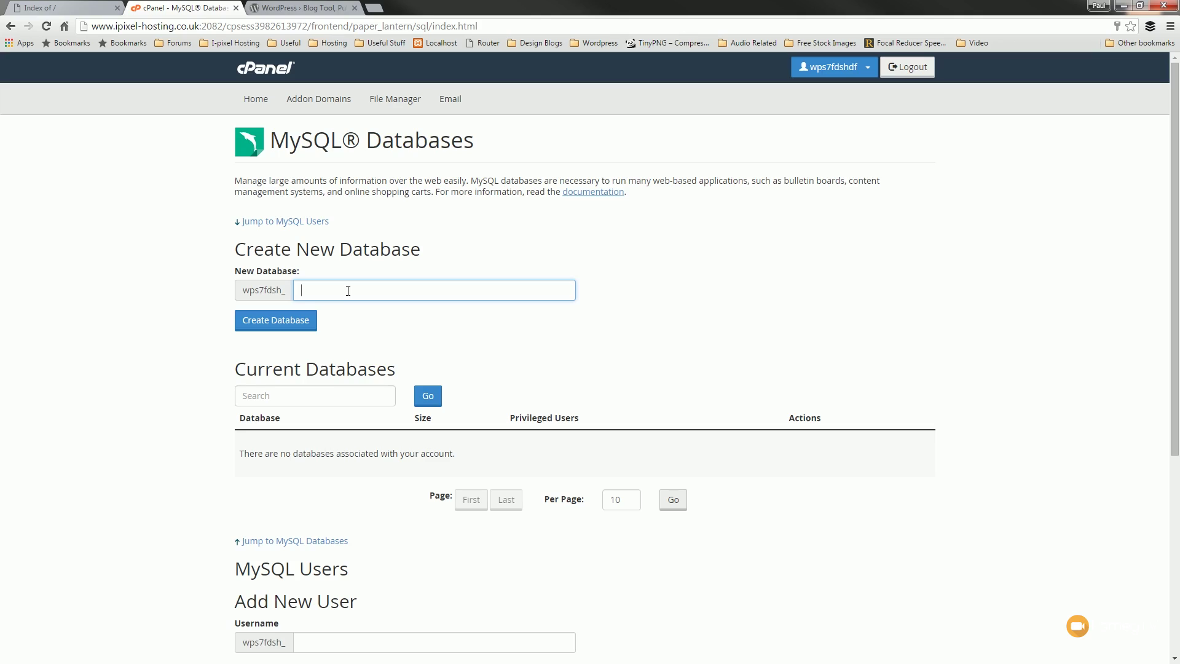
click(348, 291)
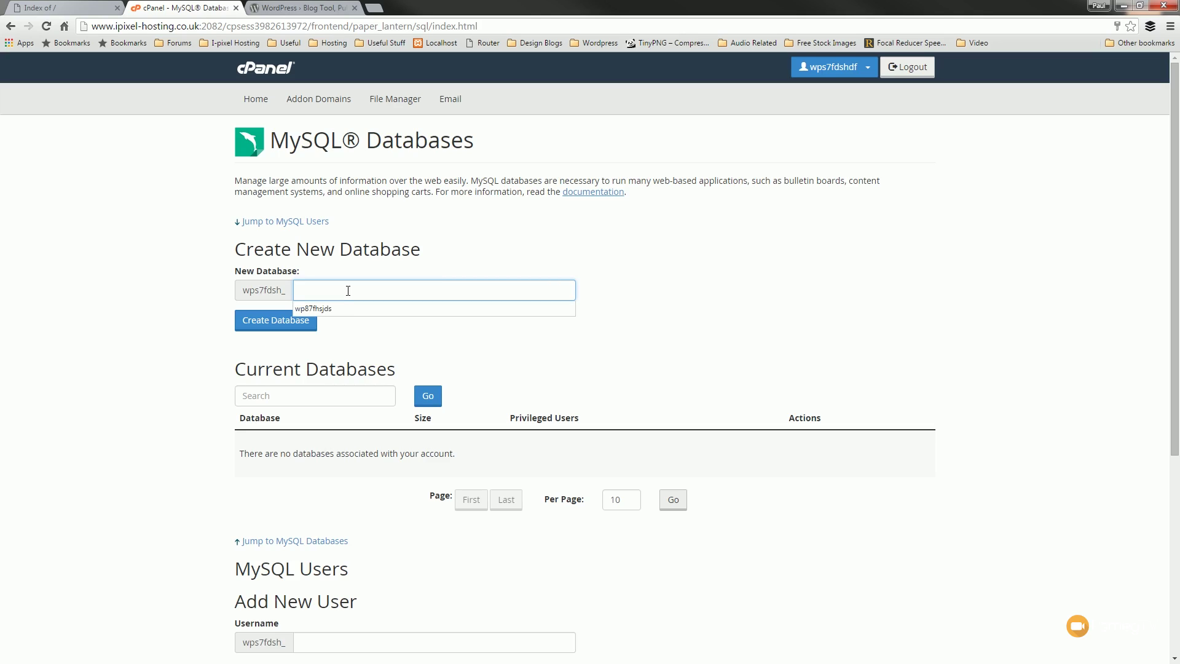
click(575, 351)
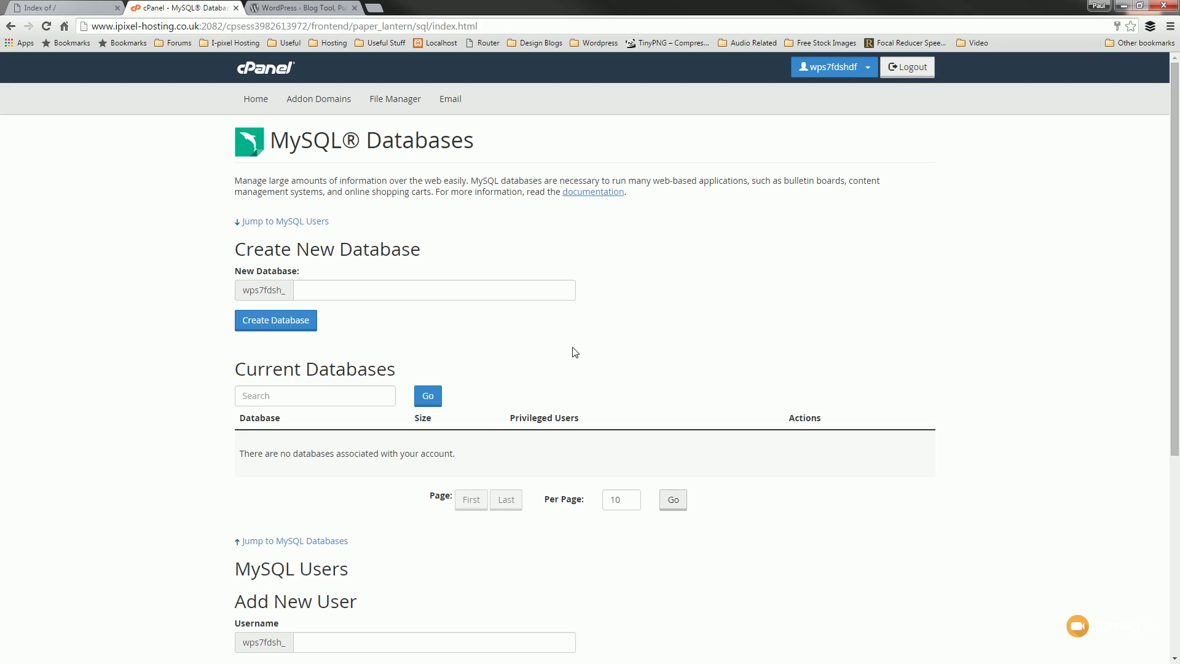
click(377, 293)
text(hldksfds)
click(291, 330)
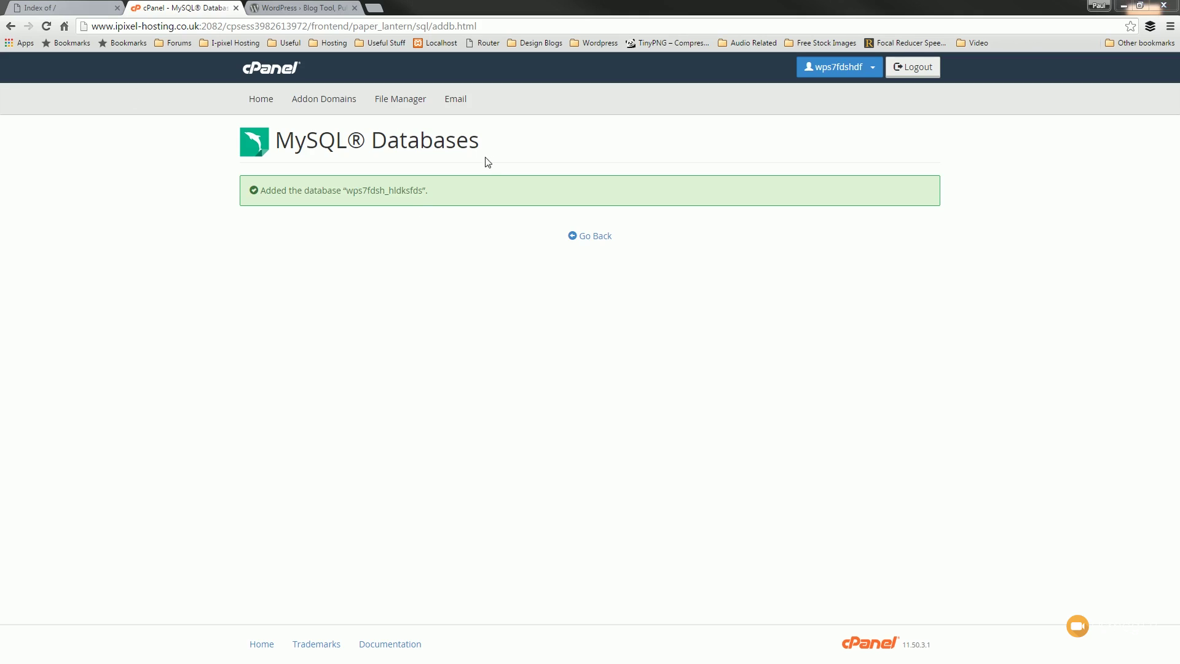
- Paste the database name into a Notepad note with Name: and PW lines, then go back in cPanel
drag(424, 192, 349, 194)
key(ctrl+c)
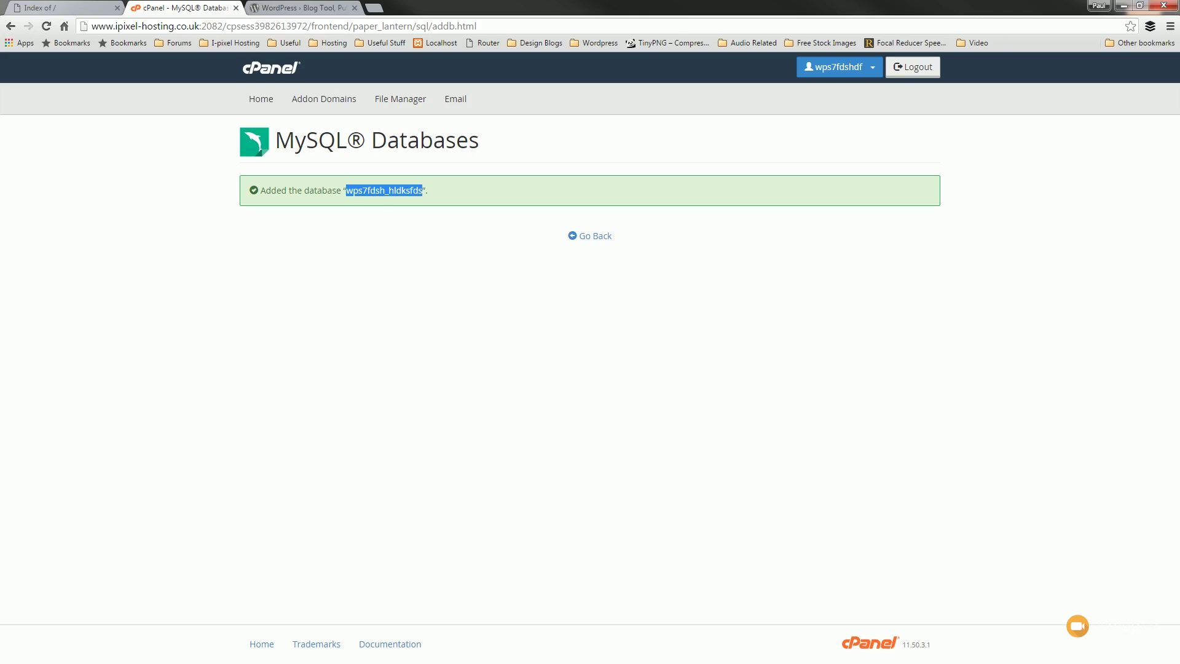
drag(0, 49, 236, 80)
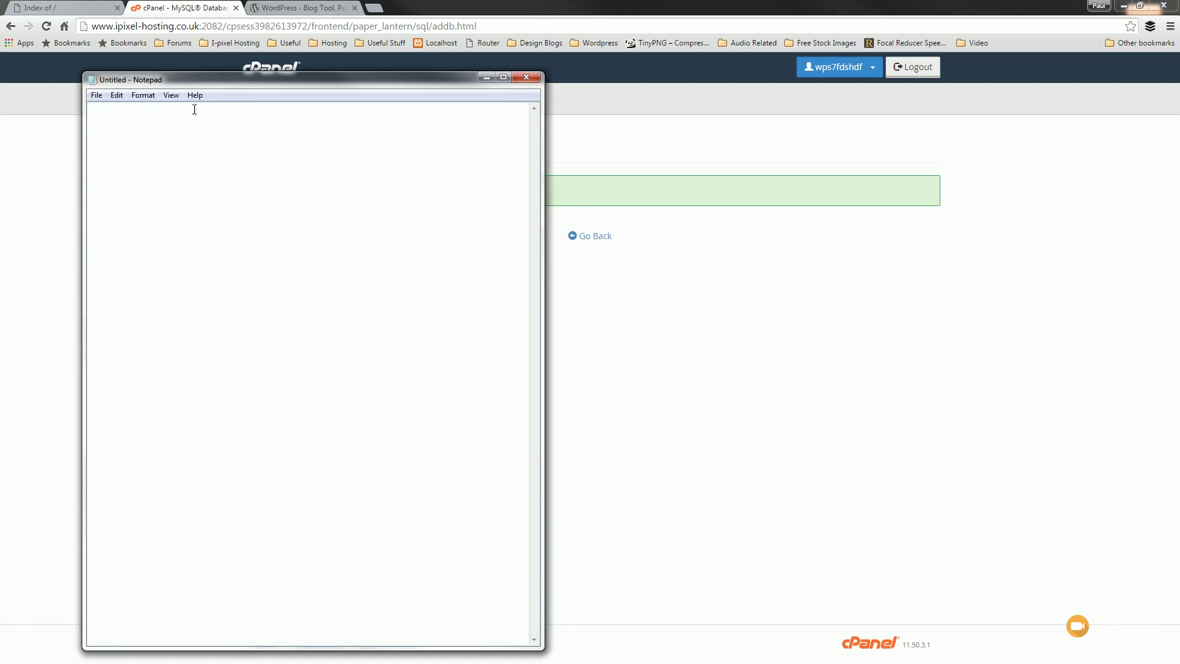
key(ctrl+v)
text(Name:)
click(231, 103)
key(Return)
text(PW)
drag(271, 82, 0, 64)
click(592, 239)
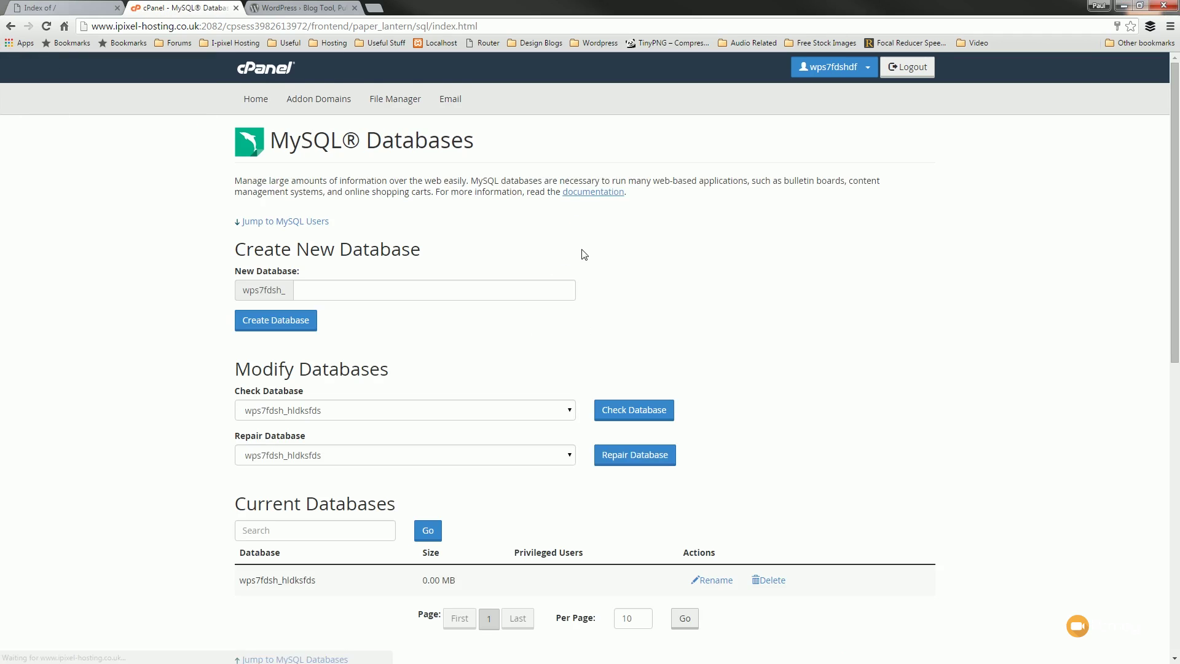
- Create MySQL user ngfd8df with a strong password and copy the new username
scroll(792, 308, down, 1)
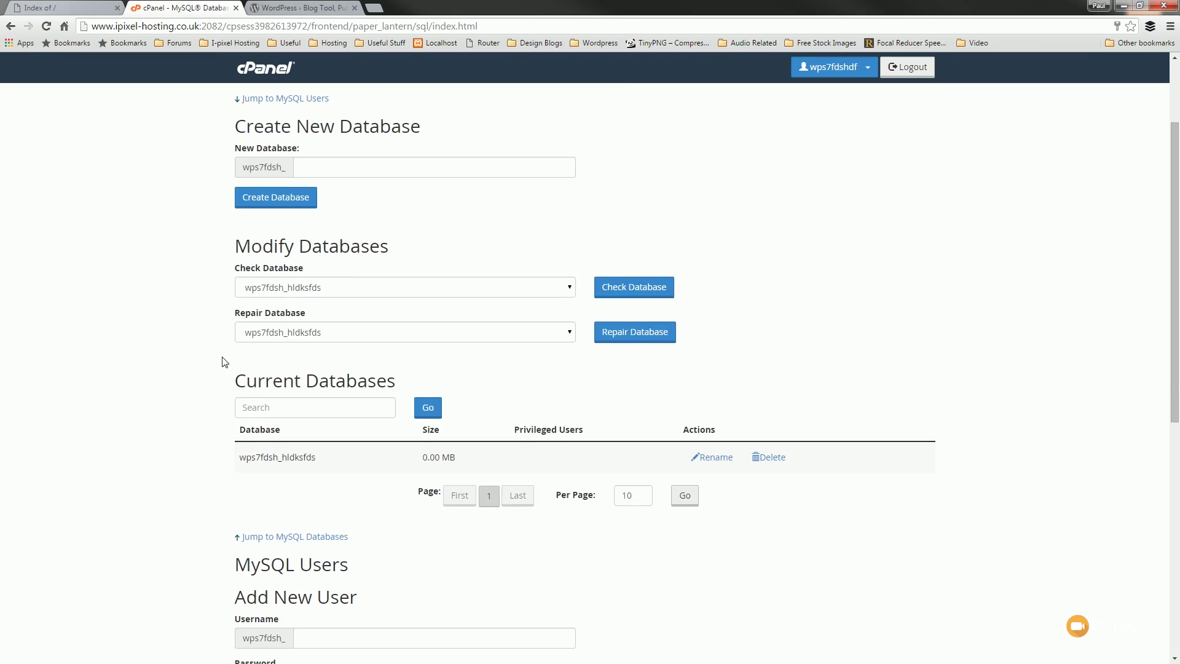
scroll(164, 369, down, 4)
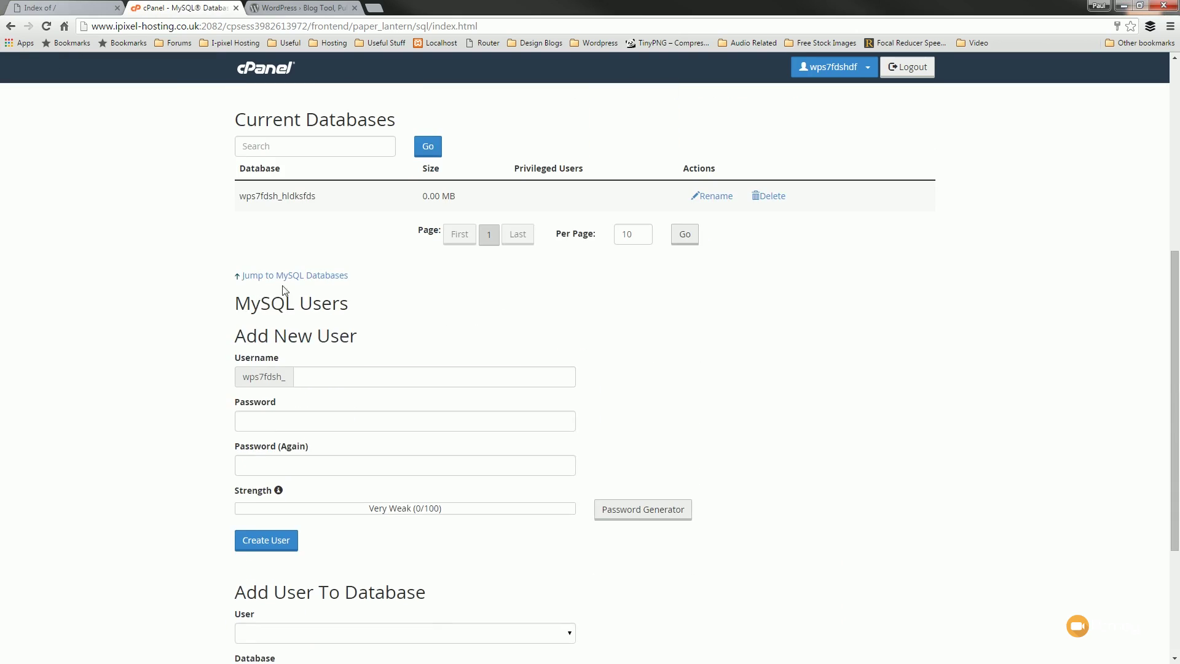
click(311, 375)
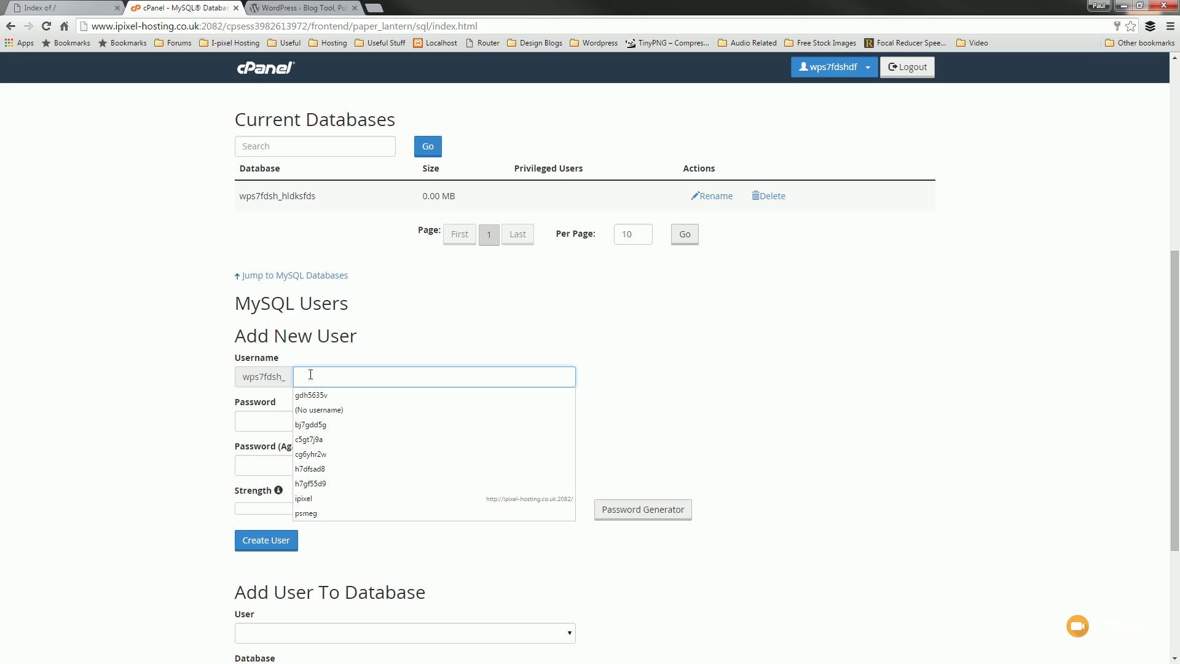
text(ngfd8df)
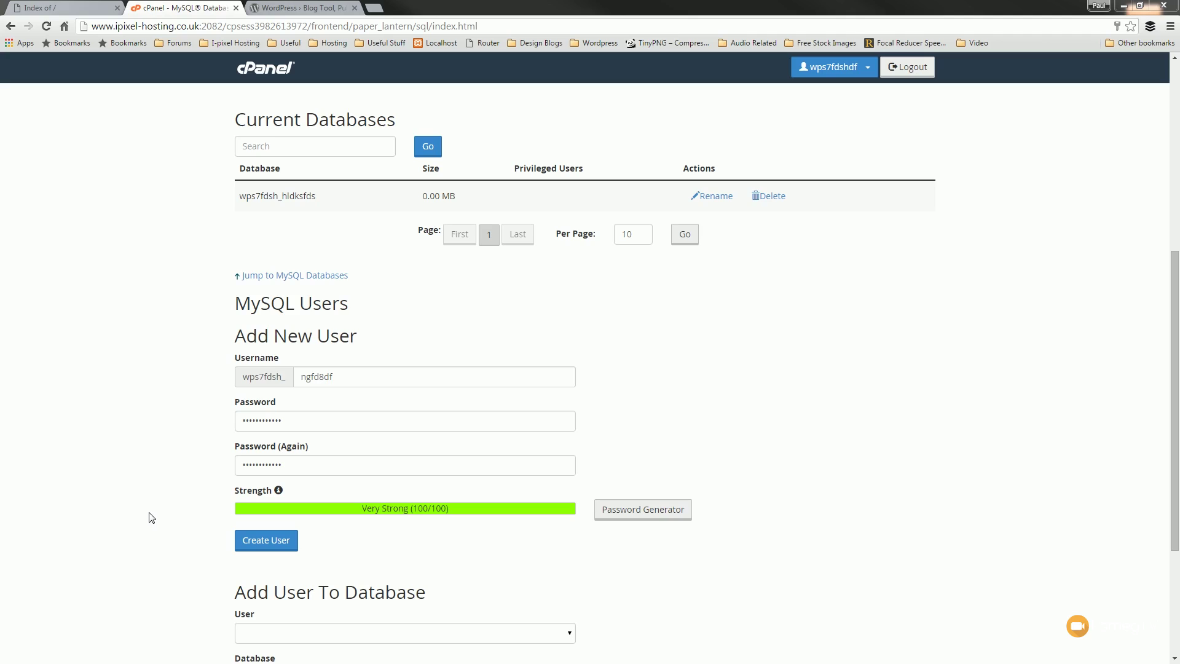
click(264, 549)
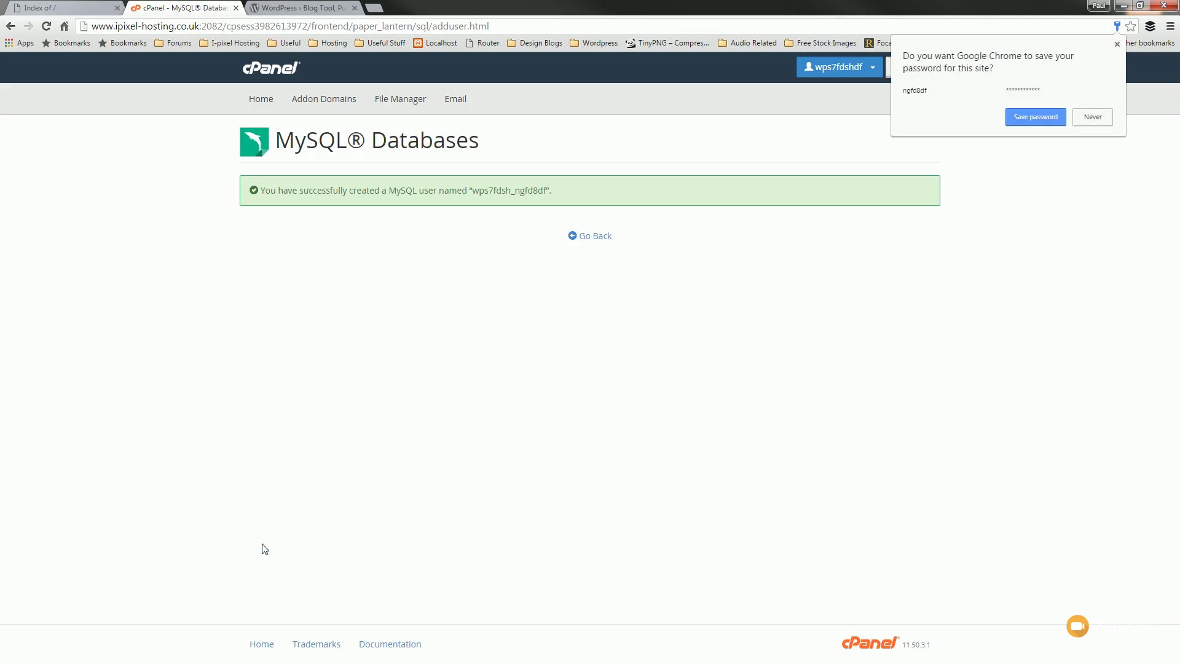
click(1117, 44)
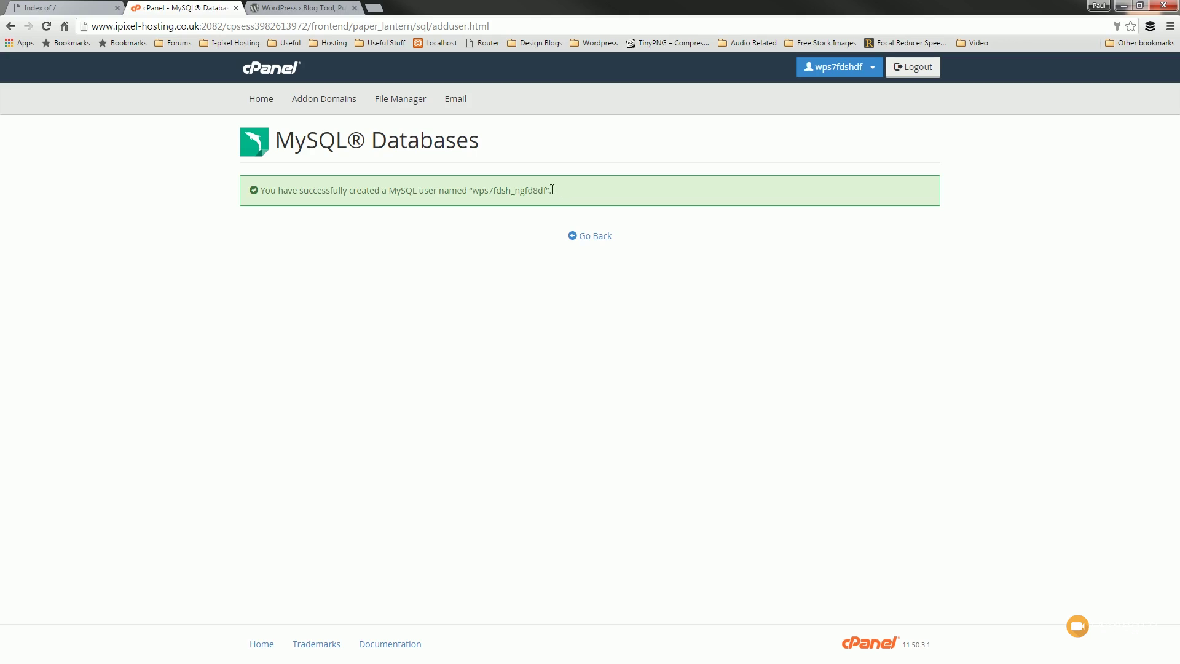
drag(546, 188, 471, 190)
key(alt+Tab)
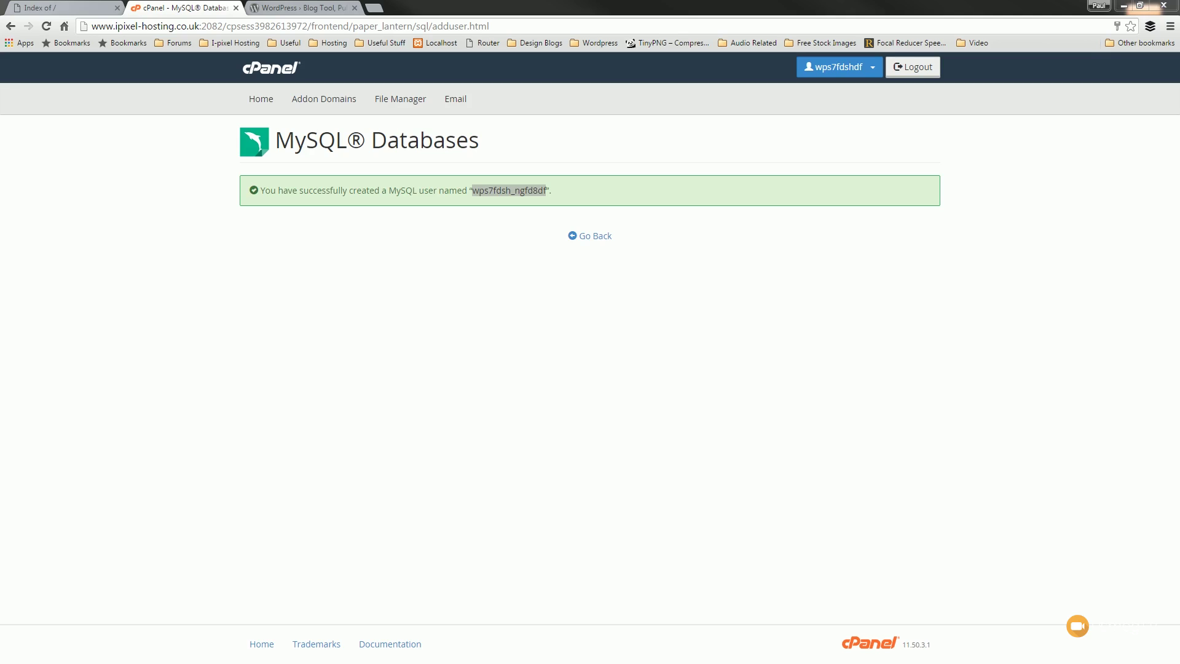
click(594, 237)
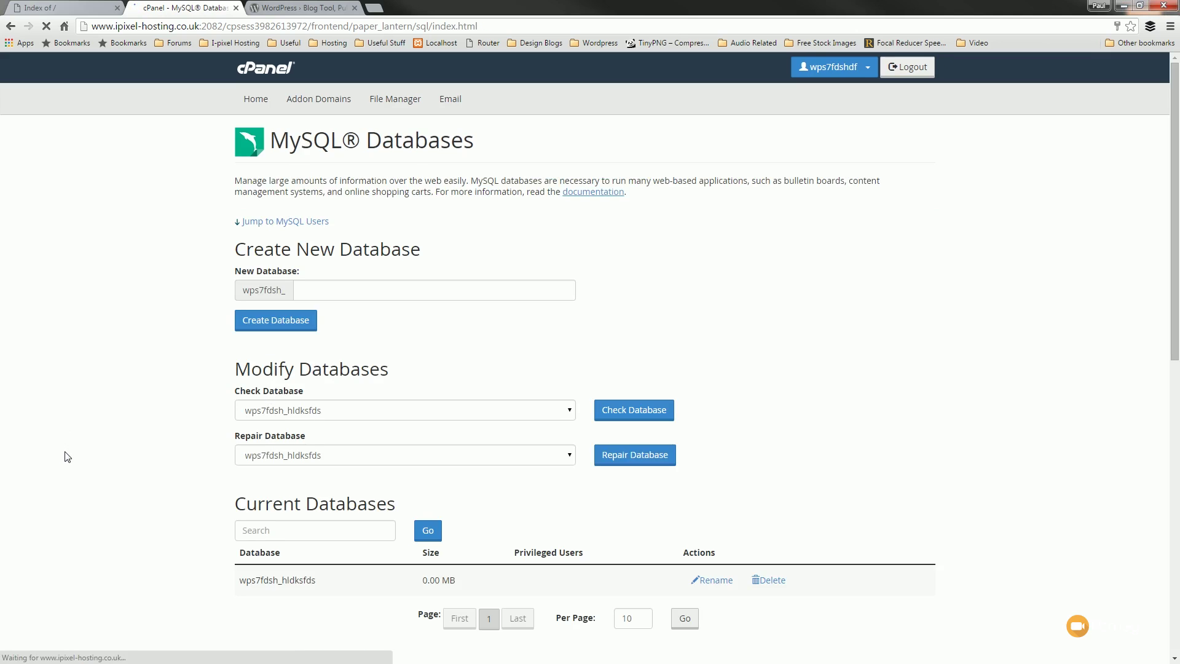
- Add the new MySQL user to hldksfds with All Privileges
scroll(66, 458, down, 3)
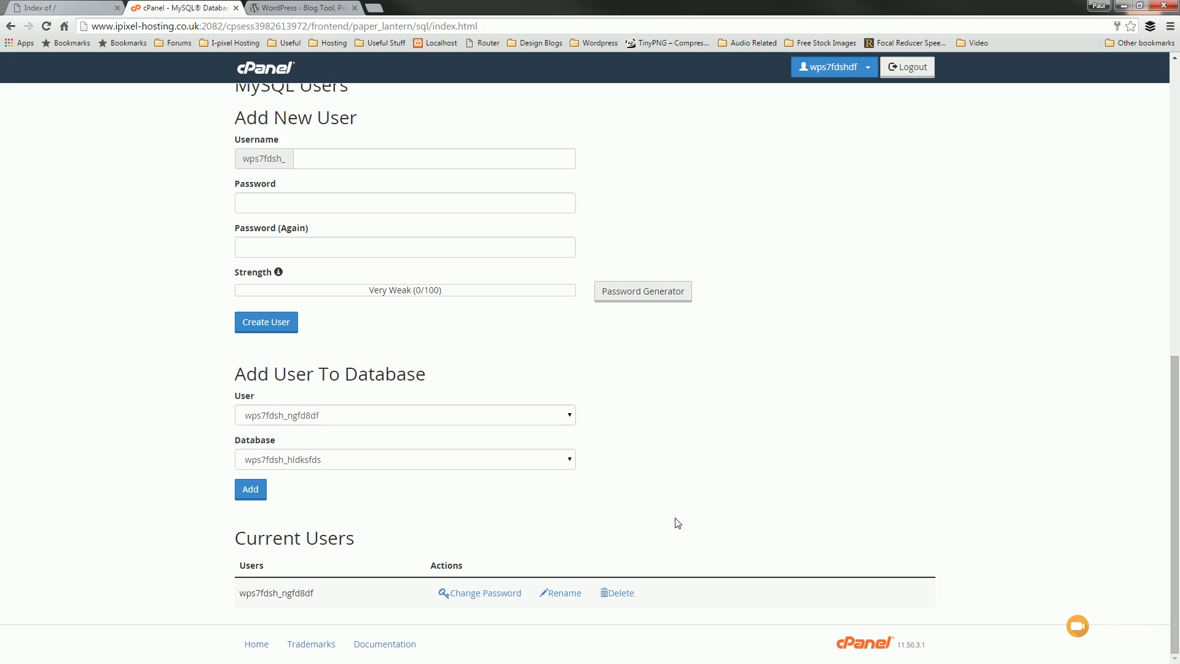
click(257, 492)
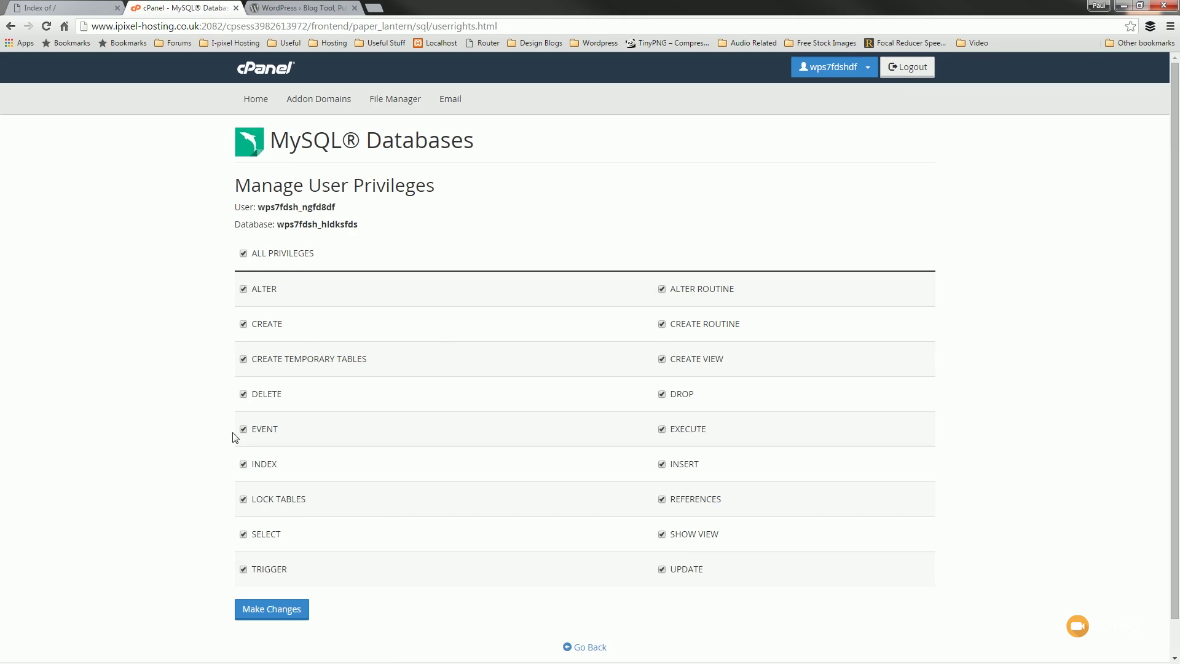
click(240, 607)
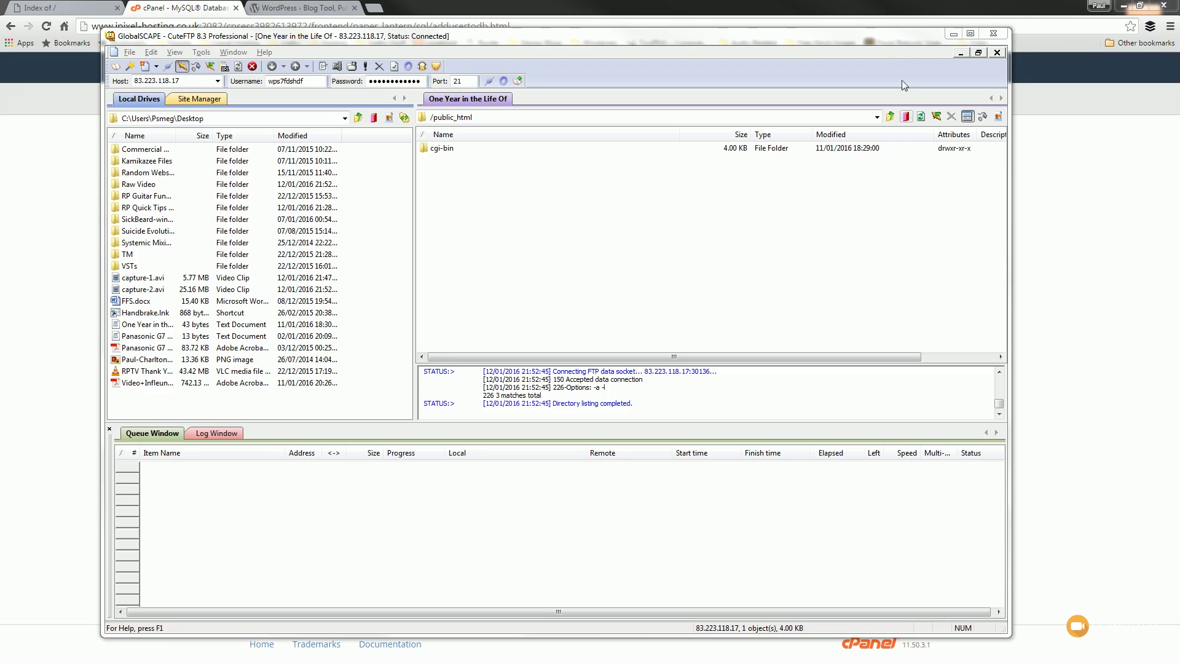
drag(869, 37, 0, 61)
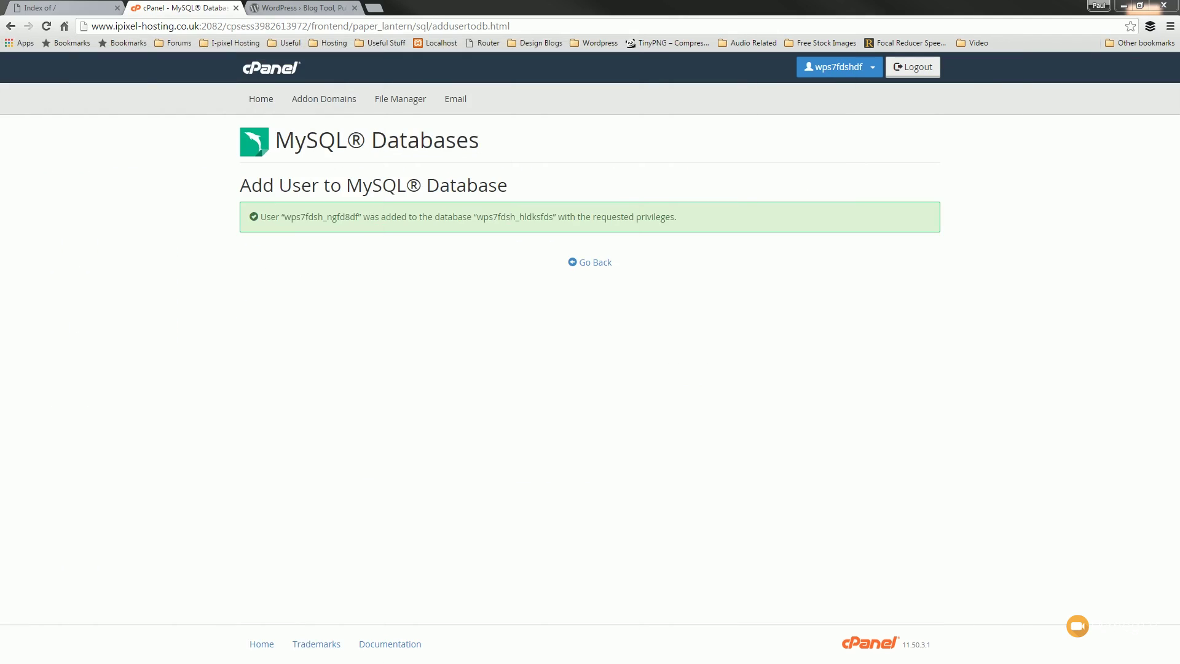
- Download the WordPress 4.4.1 zip from WordPress.org's download page
click(301, 8)
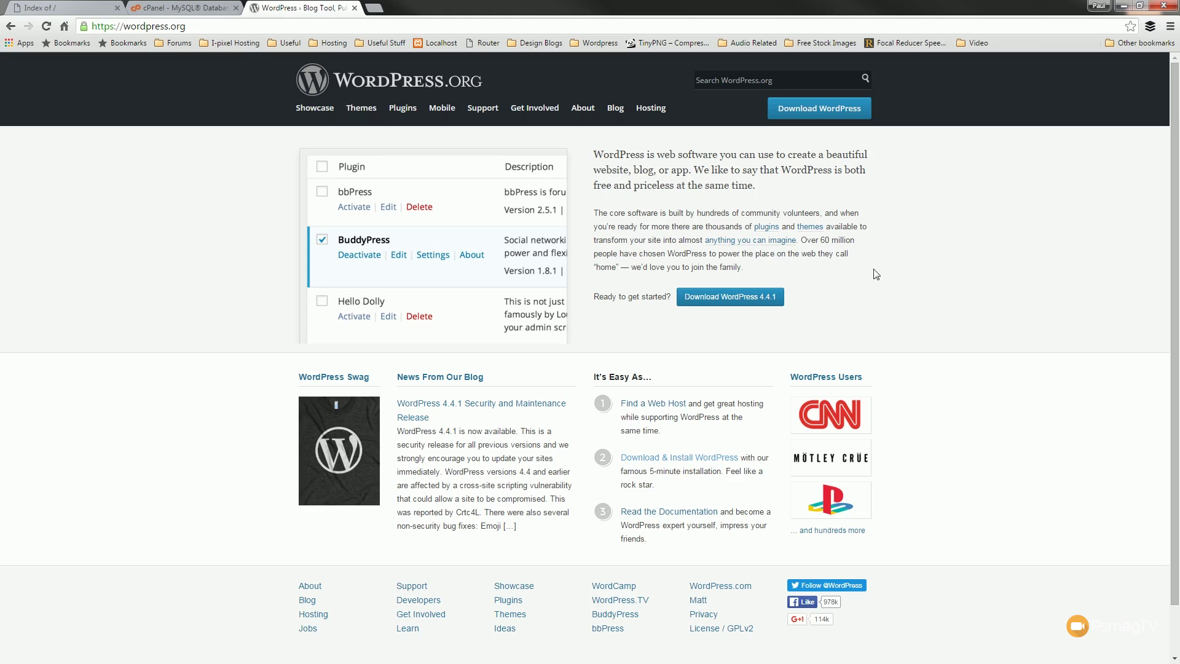
click(729, 301)
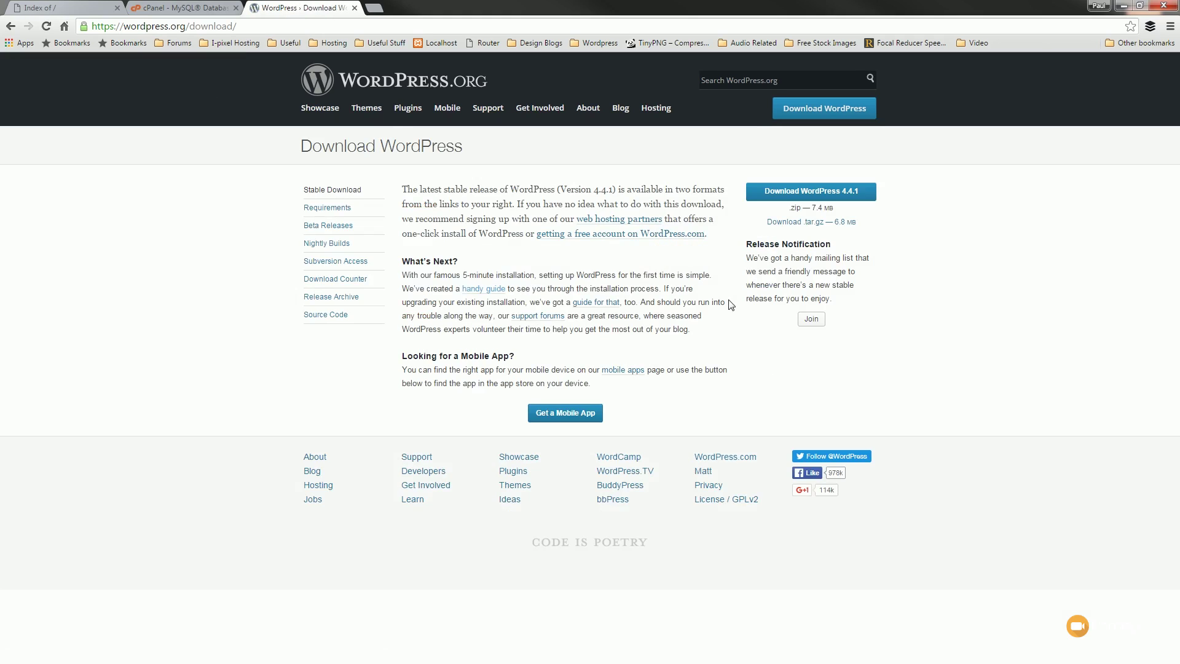
click(821, 194)
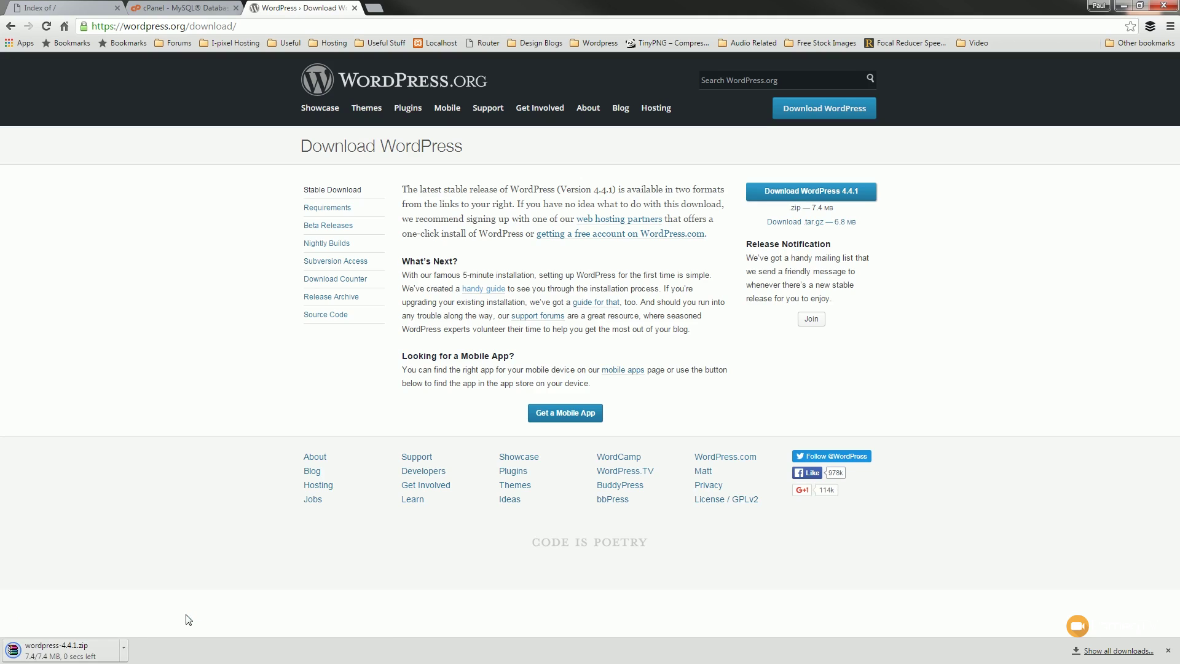
drag(0, 61, 718, 38)
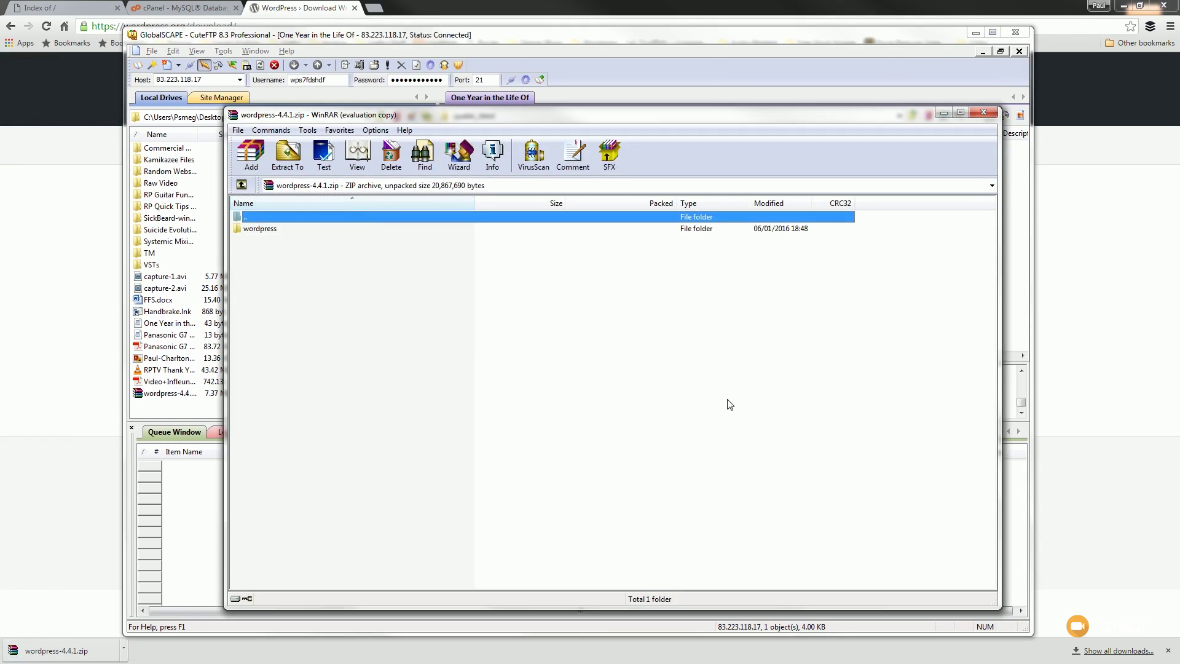
- Open the wordpress folder in the WinRAR archive and select all its files
click(702, 362)
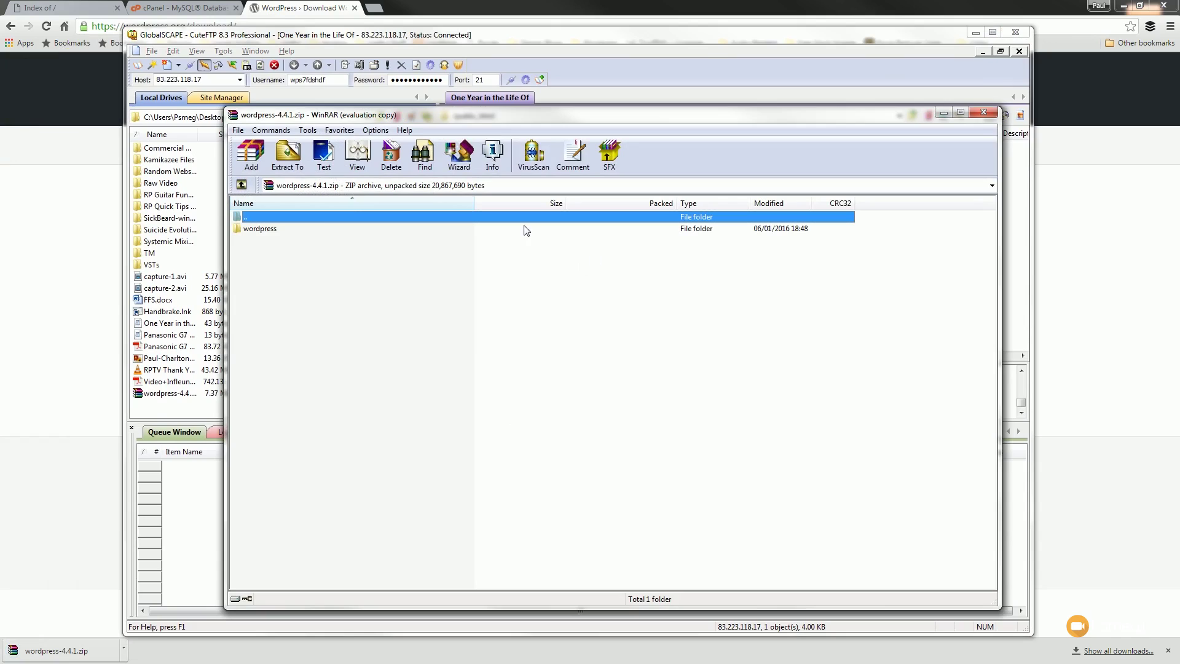
double_click(263, 233)
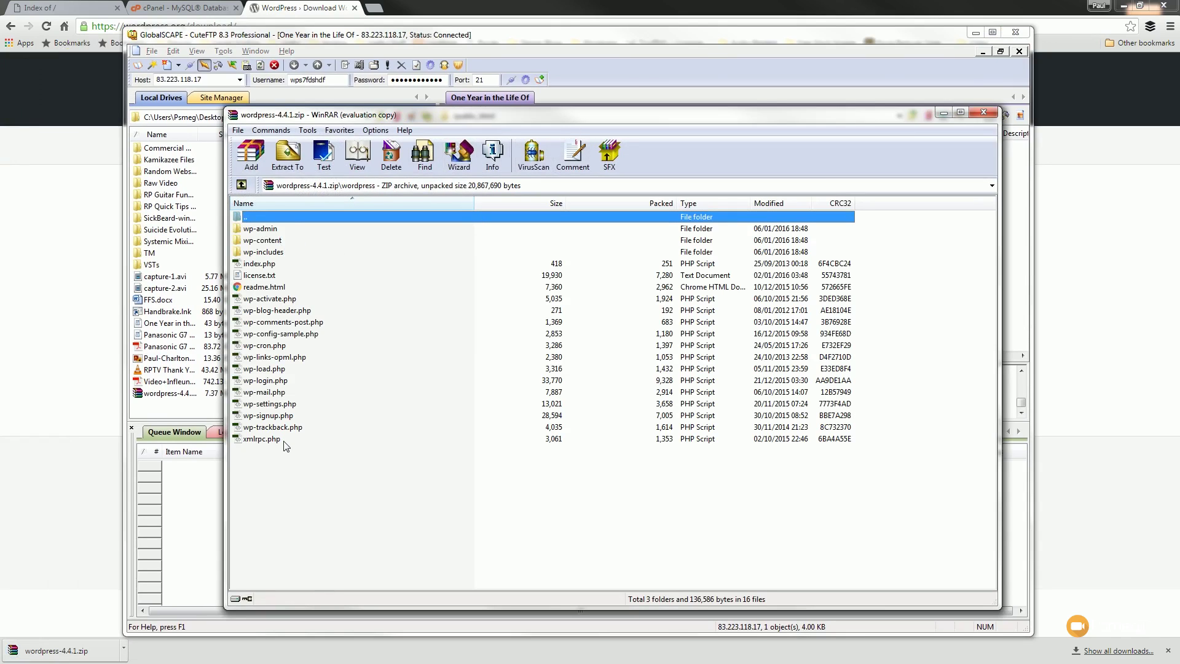
drag(350, 459, 219, 231)
drag(524, 115, 0, 157)
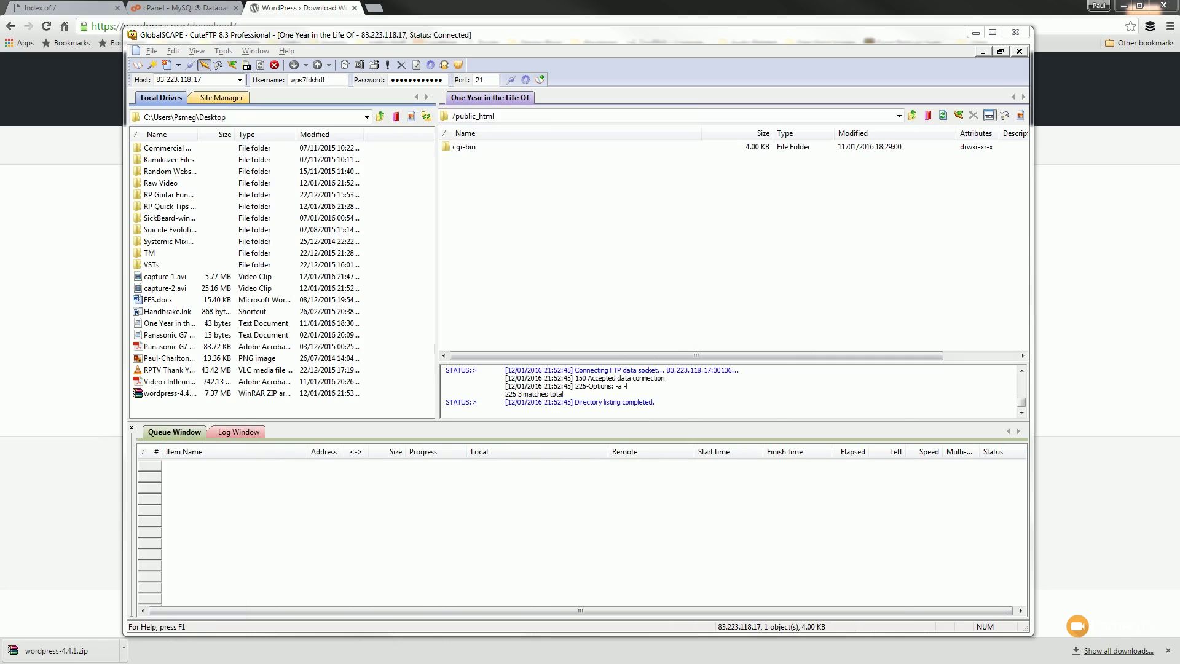
- Upload the WordPress files into /public_html with CuteFTP, then minimise the FTP window
click(491, 242)
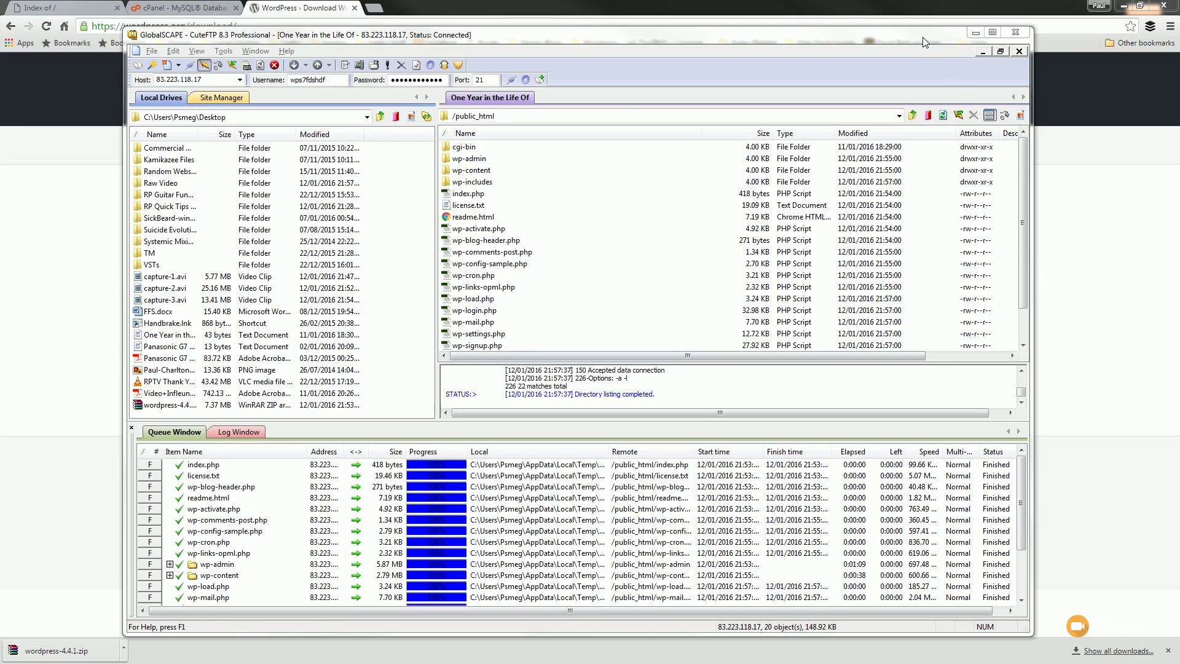
click(975, 34)
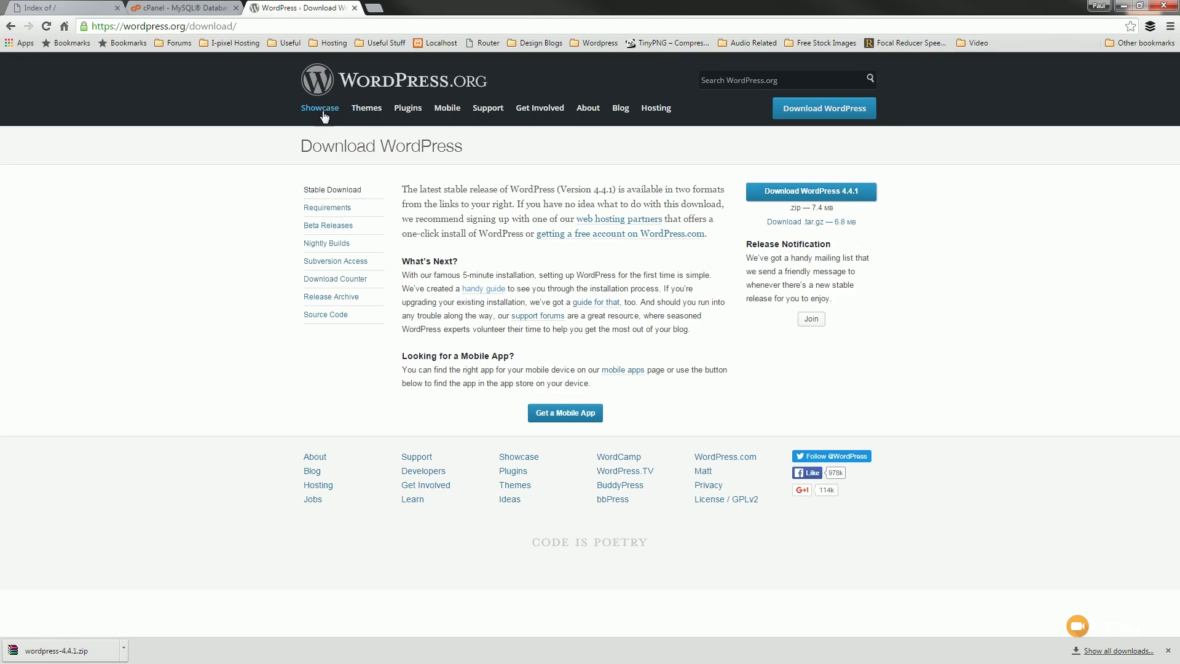
- Reload the site and start WordPress setup in English (UK)
click(355, 9)
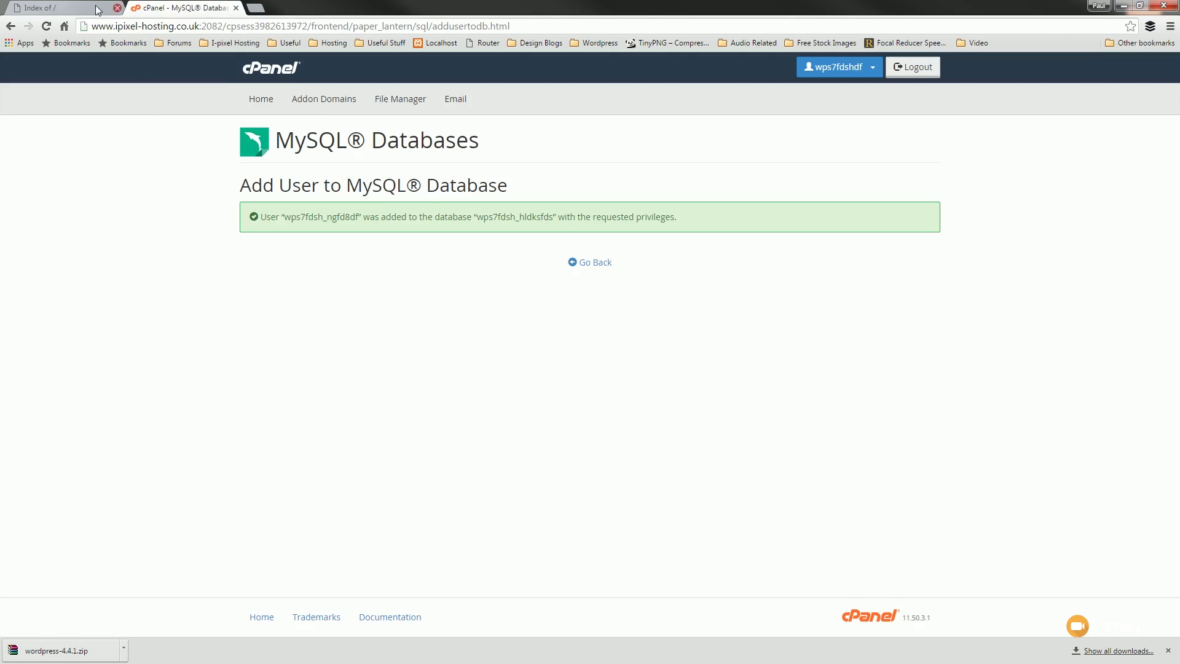
click(77, 9)
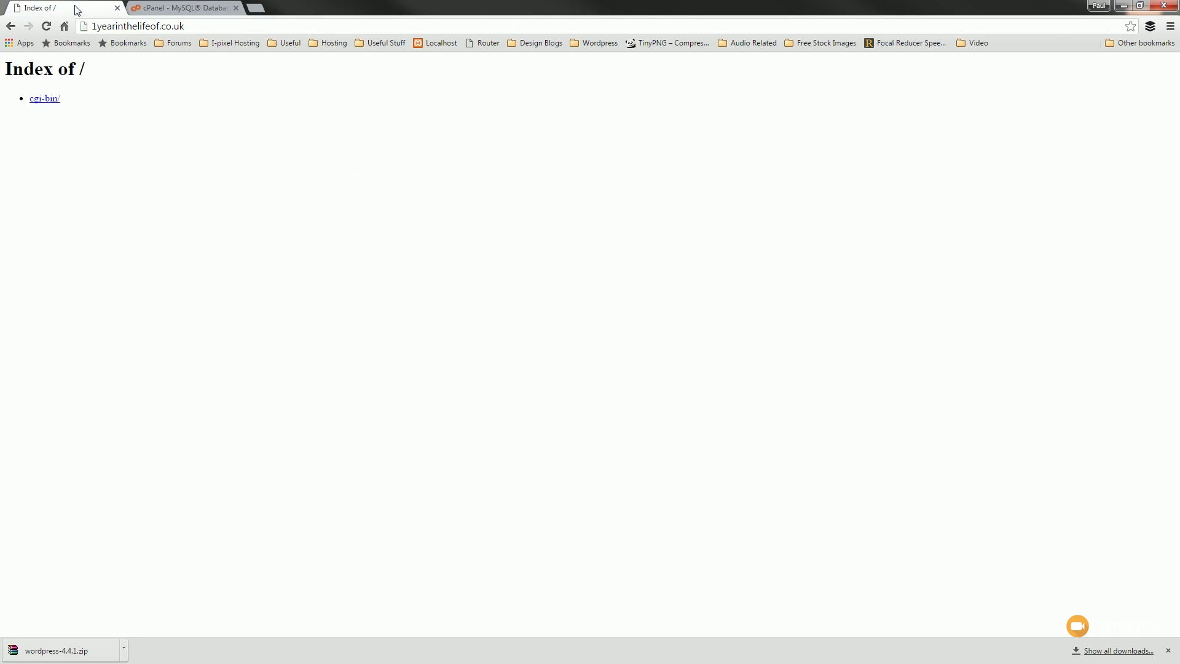
click(216, 26)
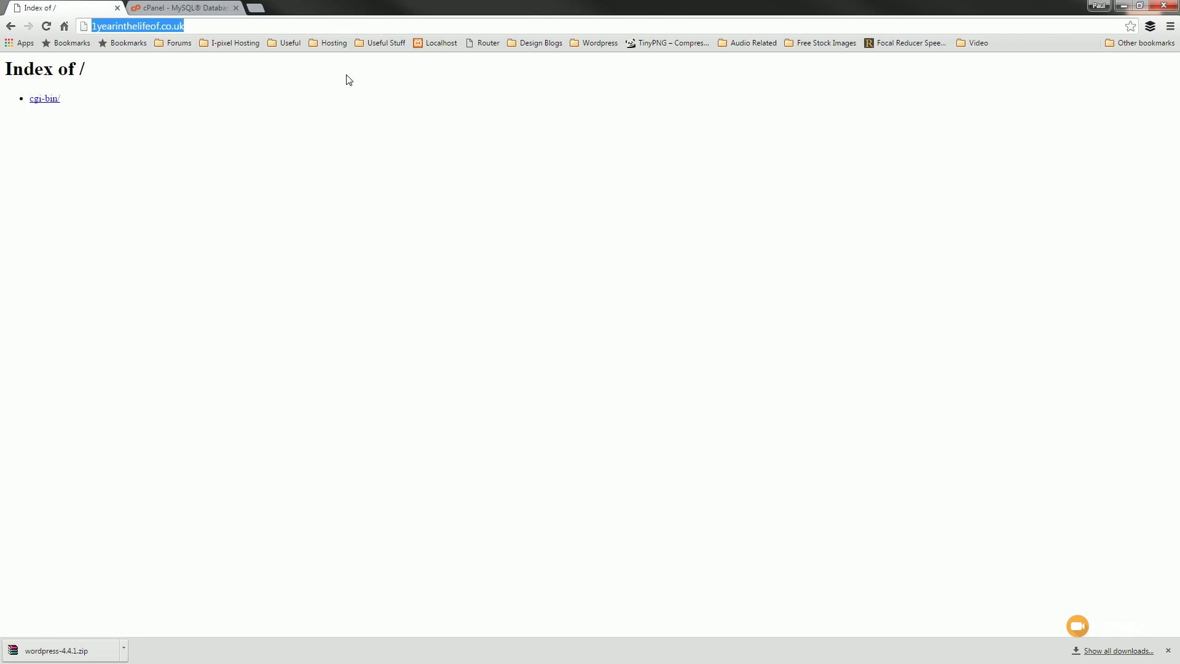
click(46, 26)
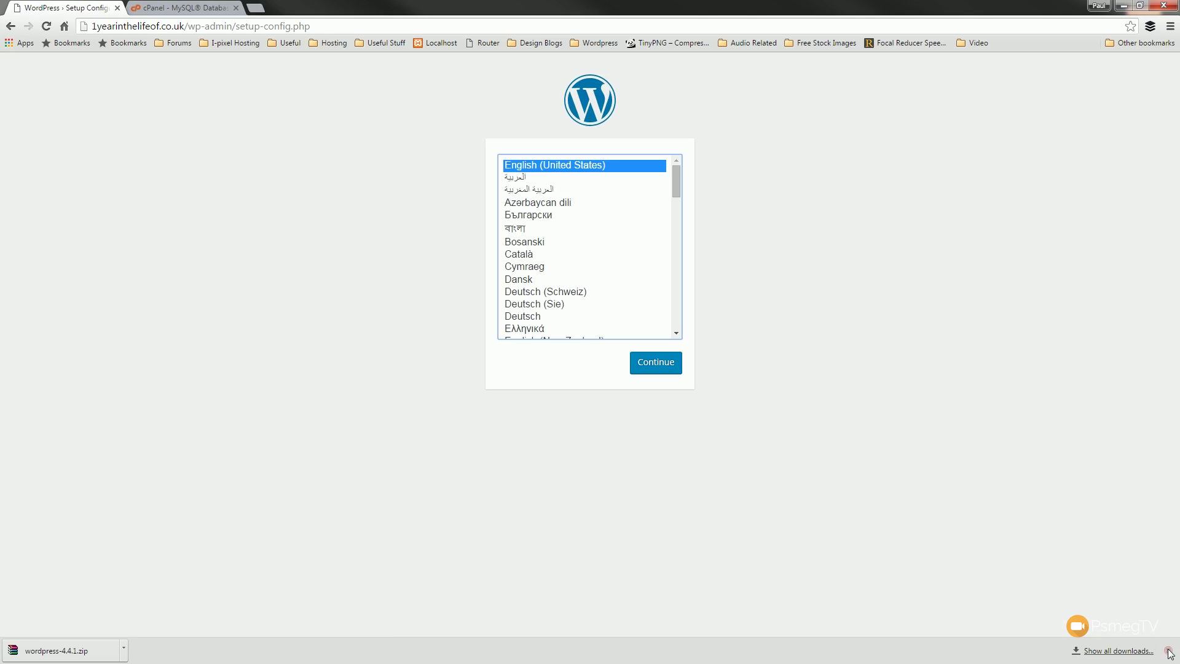
click(1168, 650)
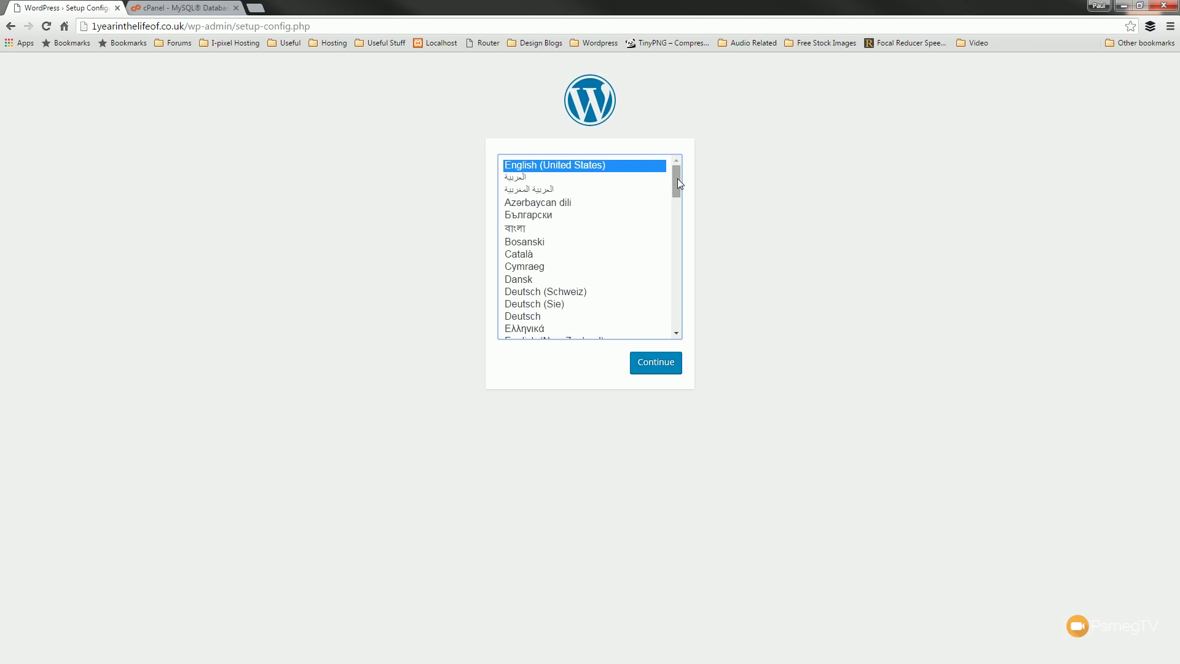
drag(677, 178, 678, 201)
click(535, 212)
click(533, 221)
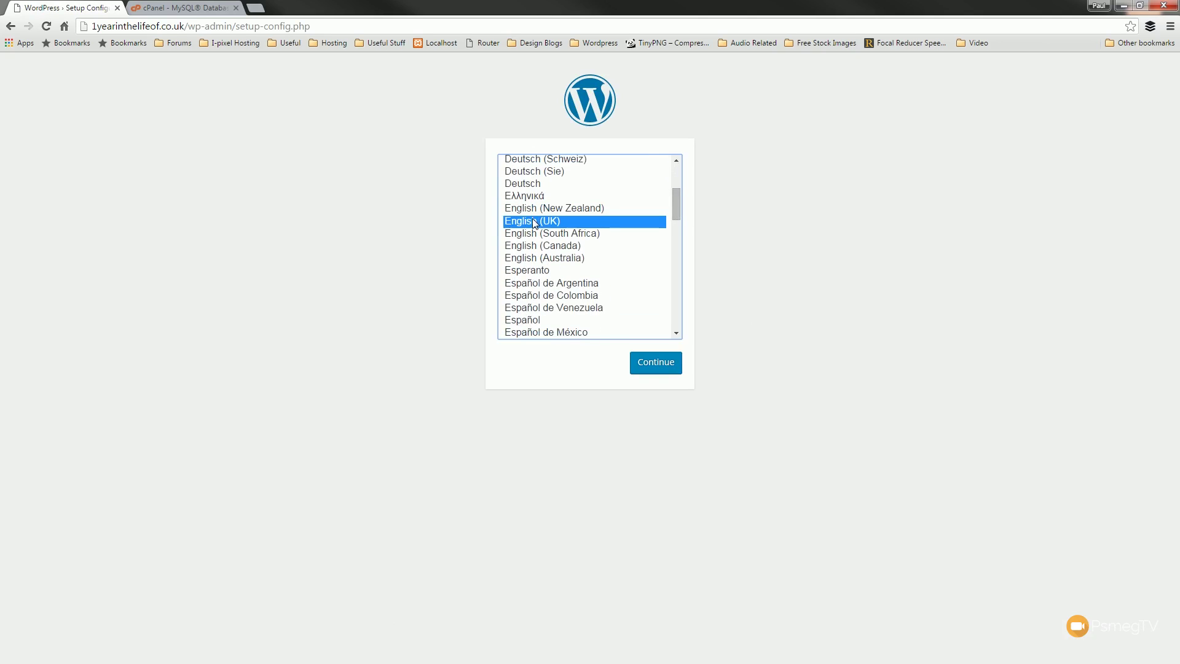
click(648, 365)
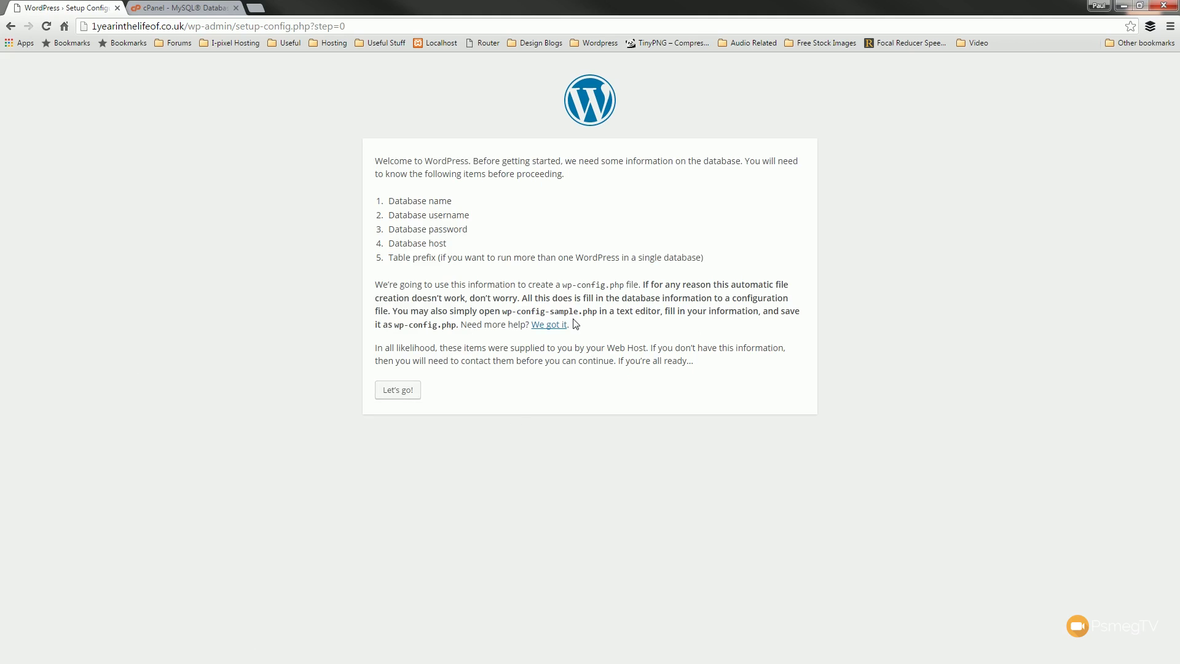
click(402, 391)
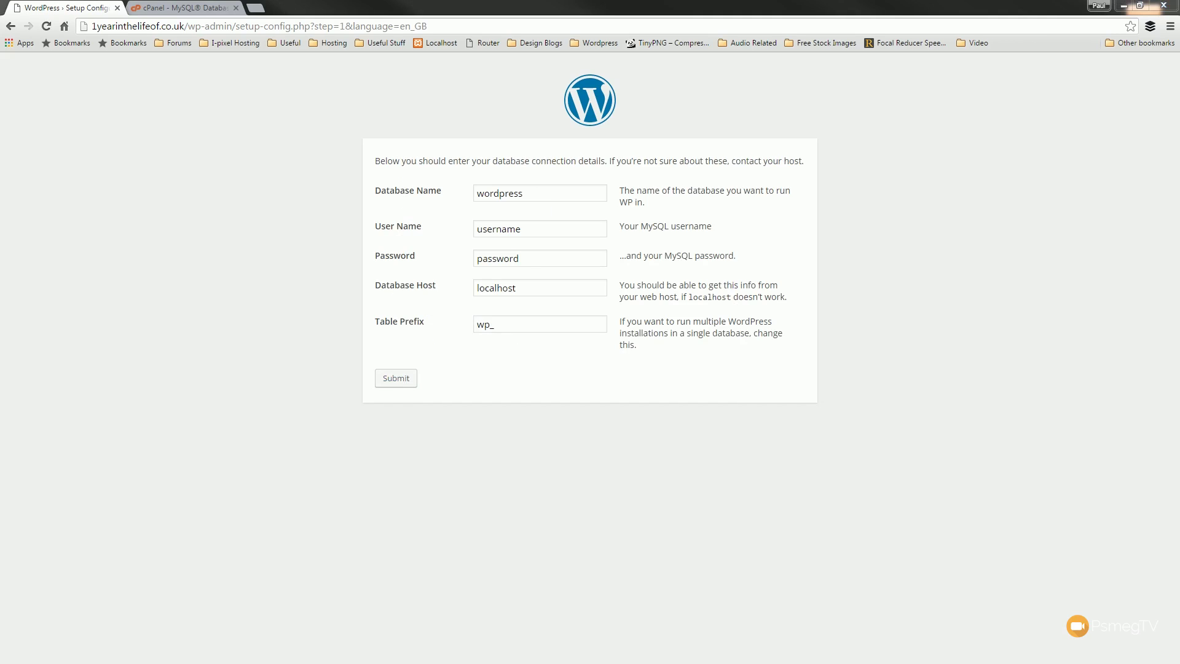
- Enter the database name, user and table prefix wp793tetr756_, clearing the placeholder password
drag(532, 192, 427, 202)
text(wps7fdsh_hldksfds)
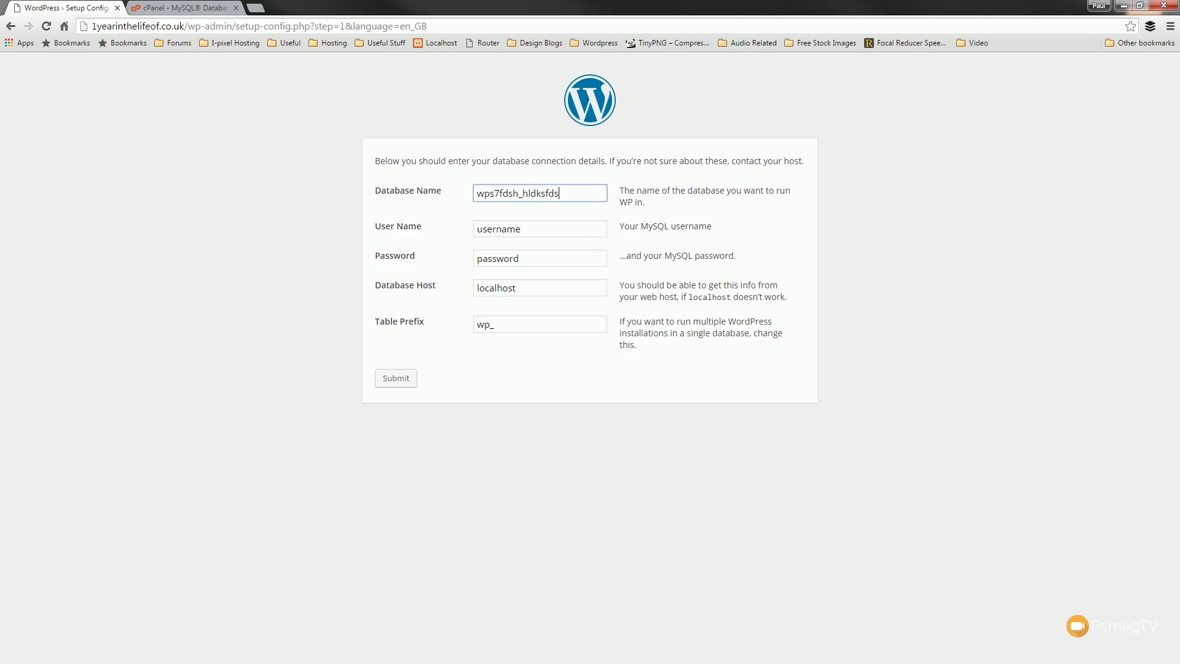
key(alt+Tab)
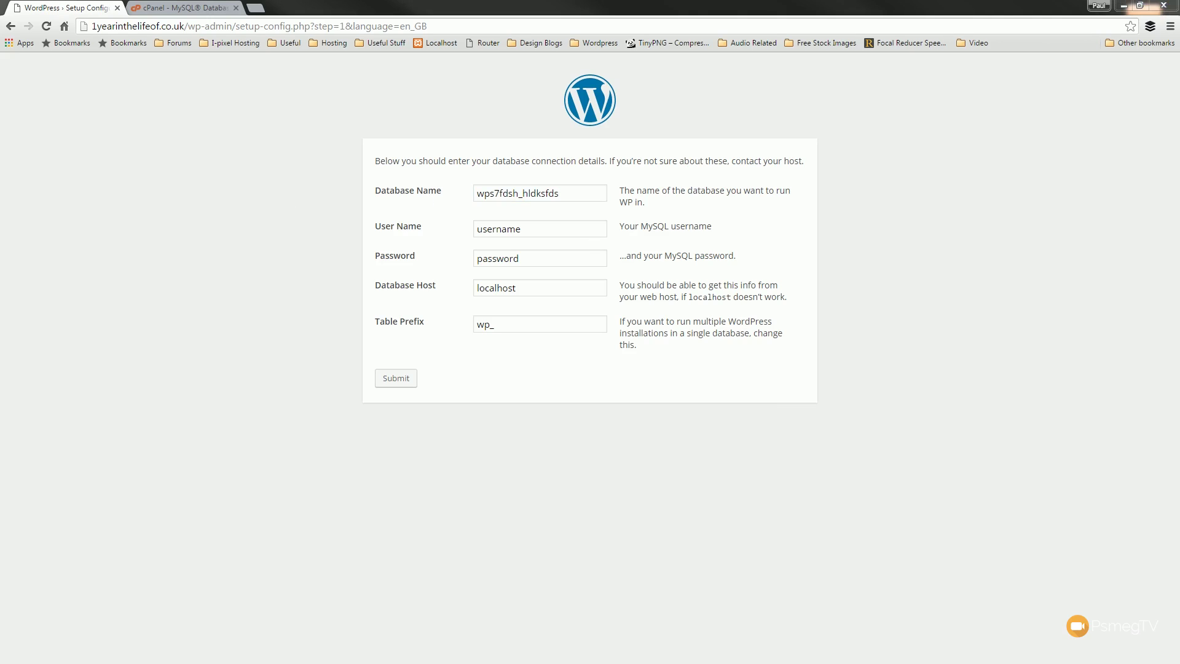
drag(537, 230, 434, 226)
text(wps7fdsh_ngfd8df)
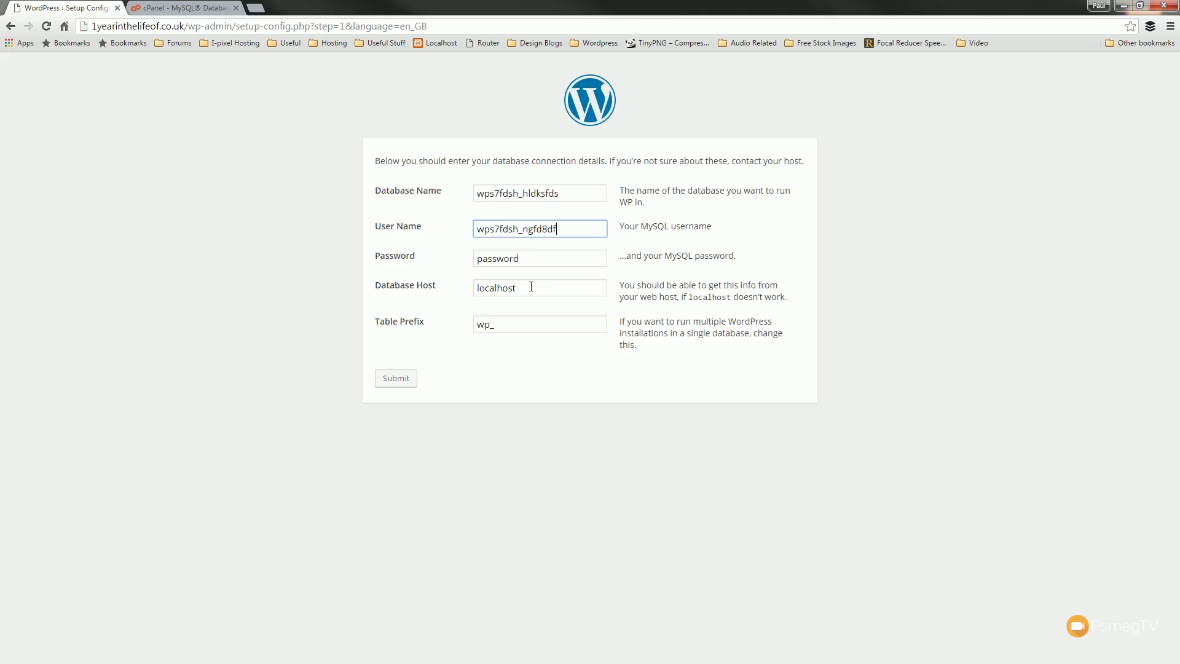
click(485, 328)
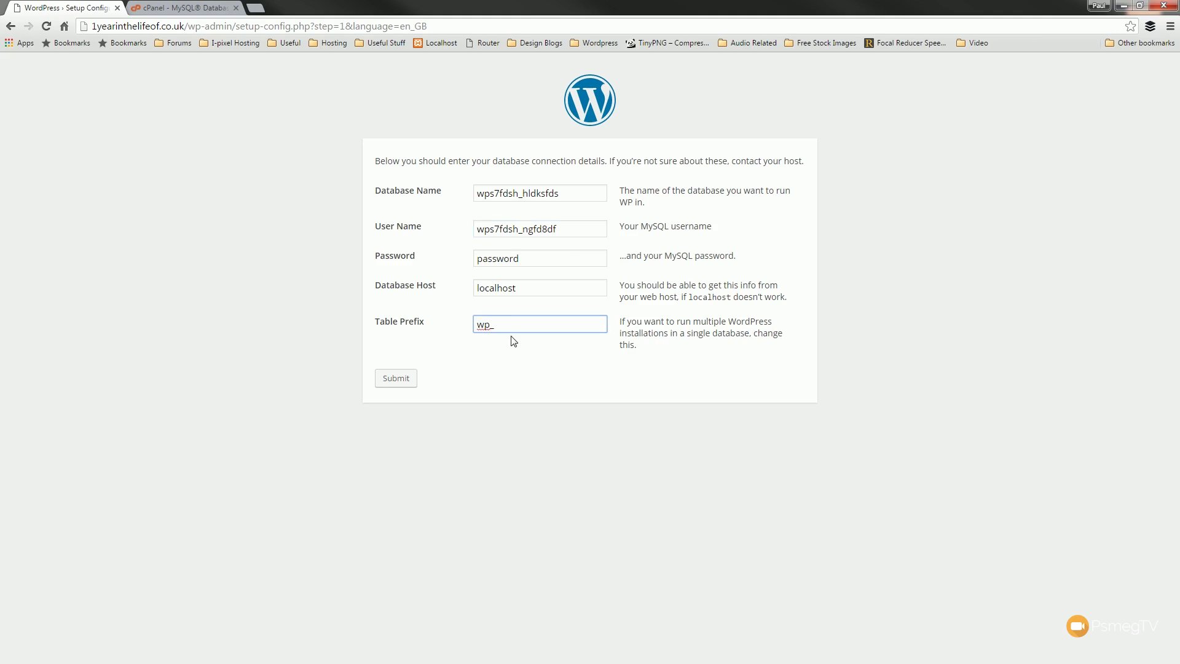
text(793tetr756)
drag(558, 259, 455, 266)
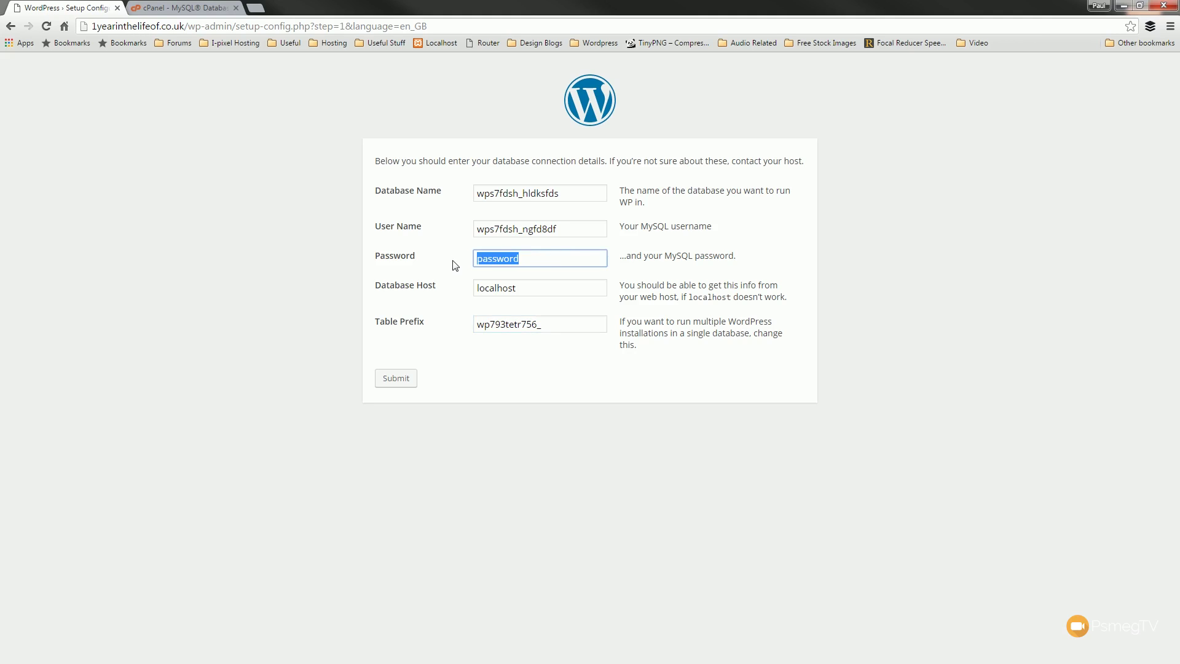
key(BackSpace)
key(alt+Tab)
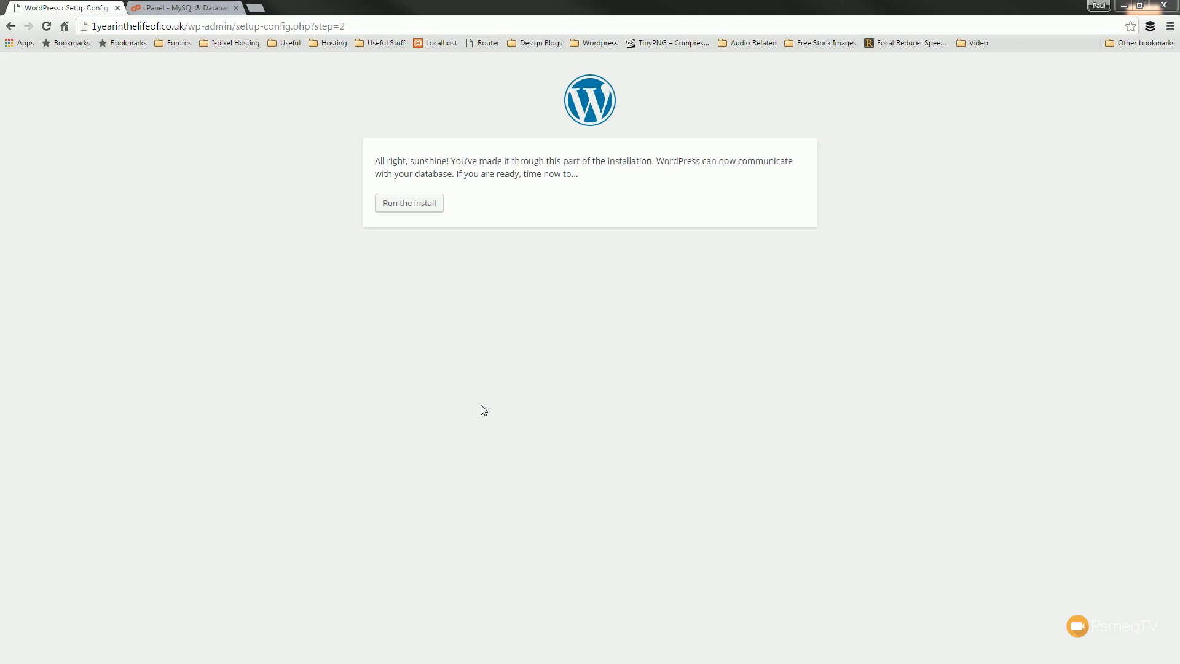
- Run the install and enter site title Test Site and the admin username
click(426, 213)
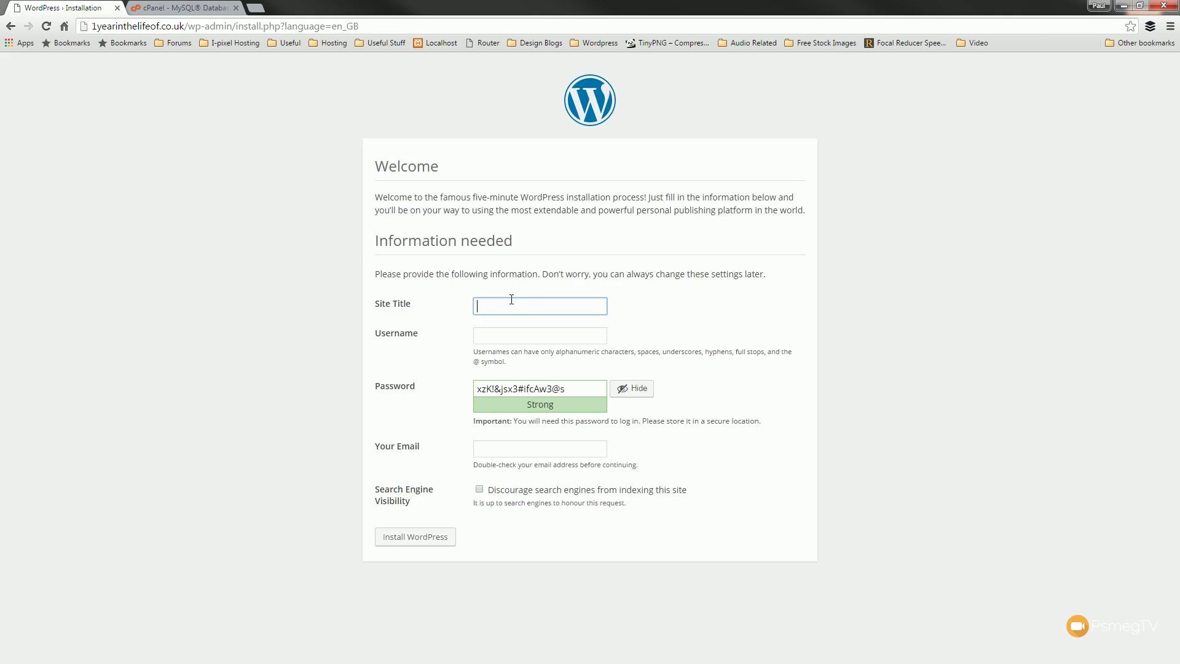
text(Test Site)
click(500, 337)
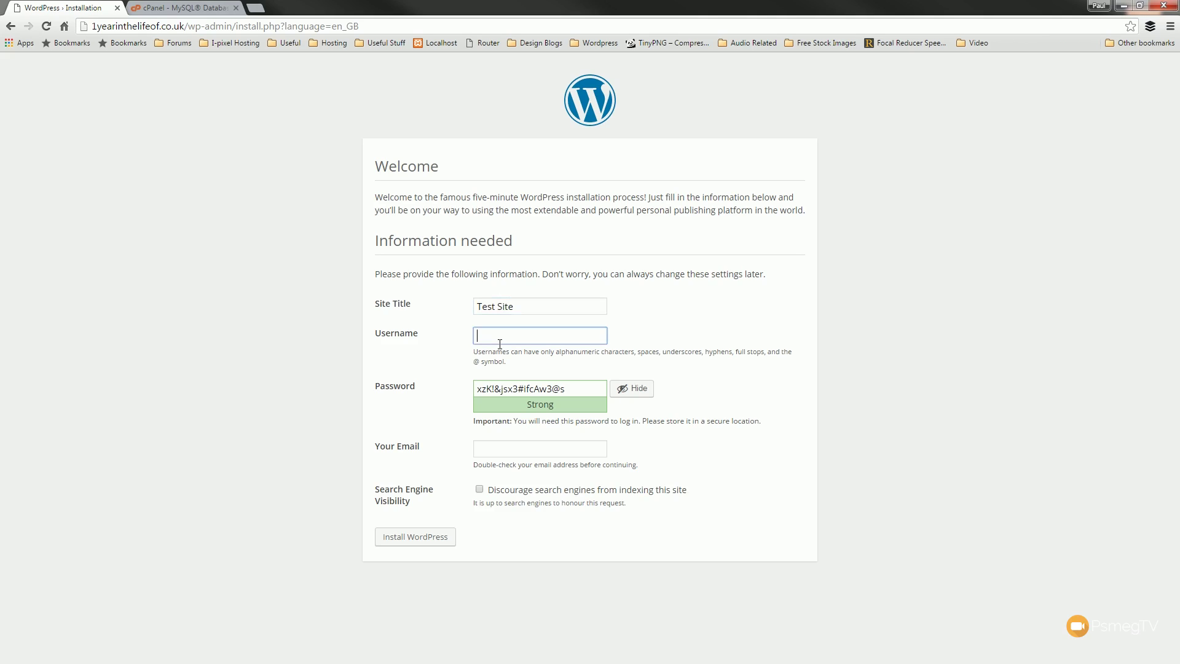
text(wpw3498dfhs)
- Check the generated admin password and fill in the admin e-mail address
click(627, 393)
click(555, 399)
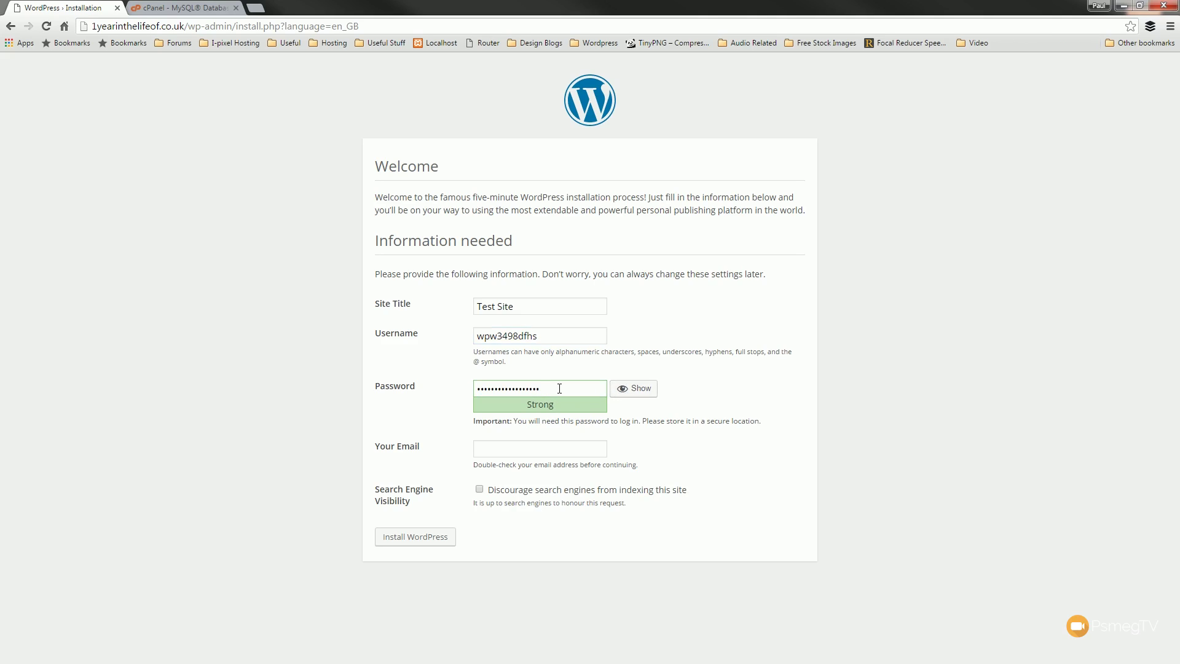
click(633, 387)
click(572, 387)
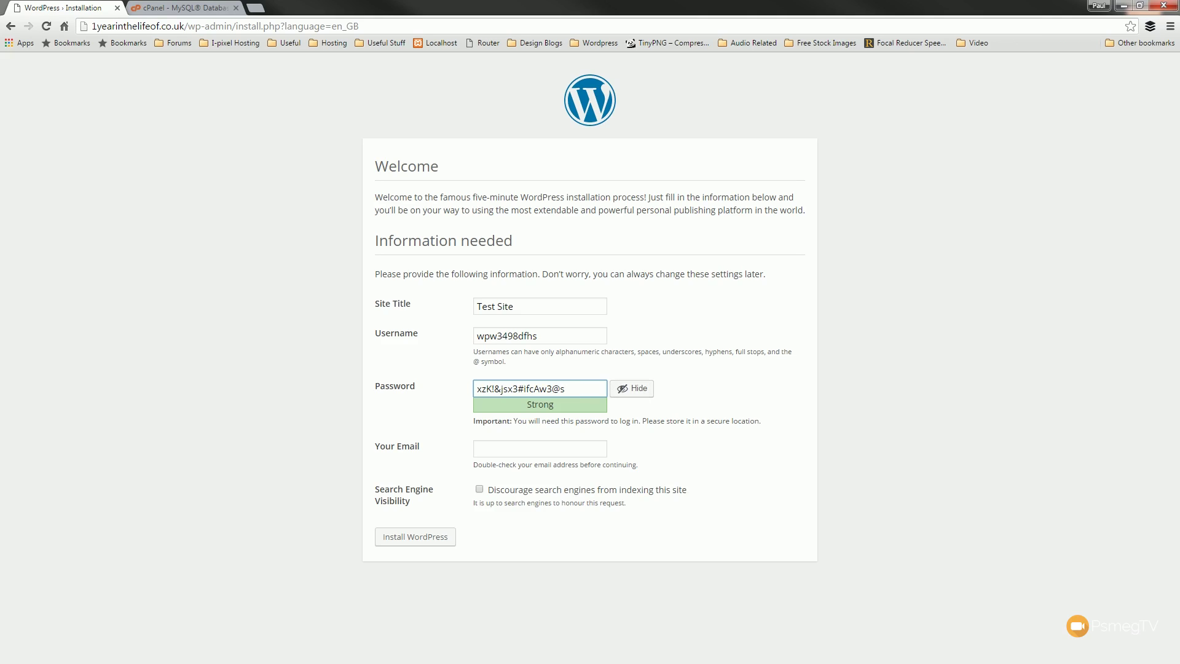
click(631, 388)
click(540, 448)
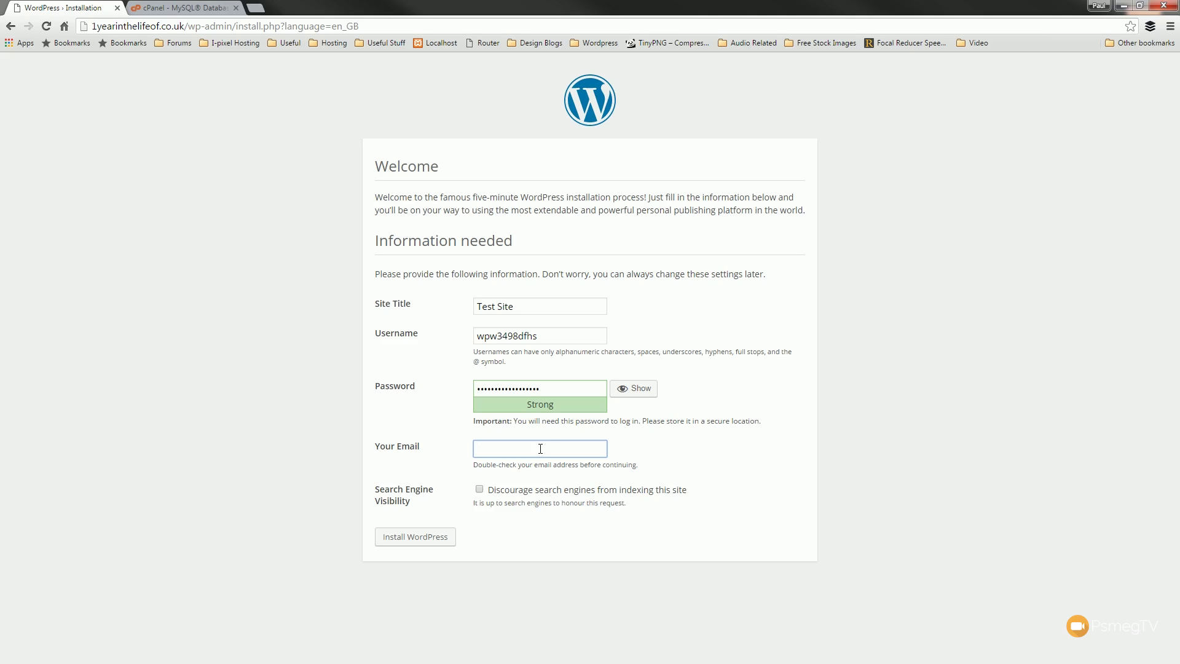
text(no@email.com)
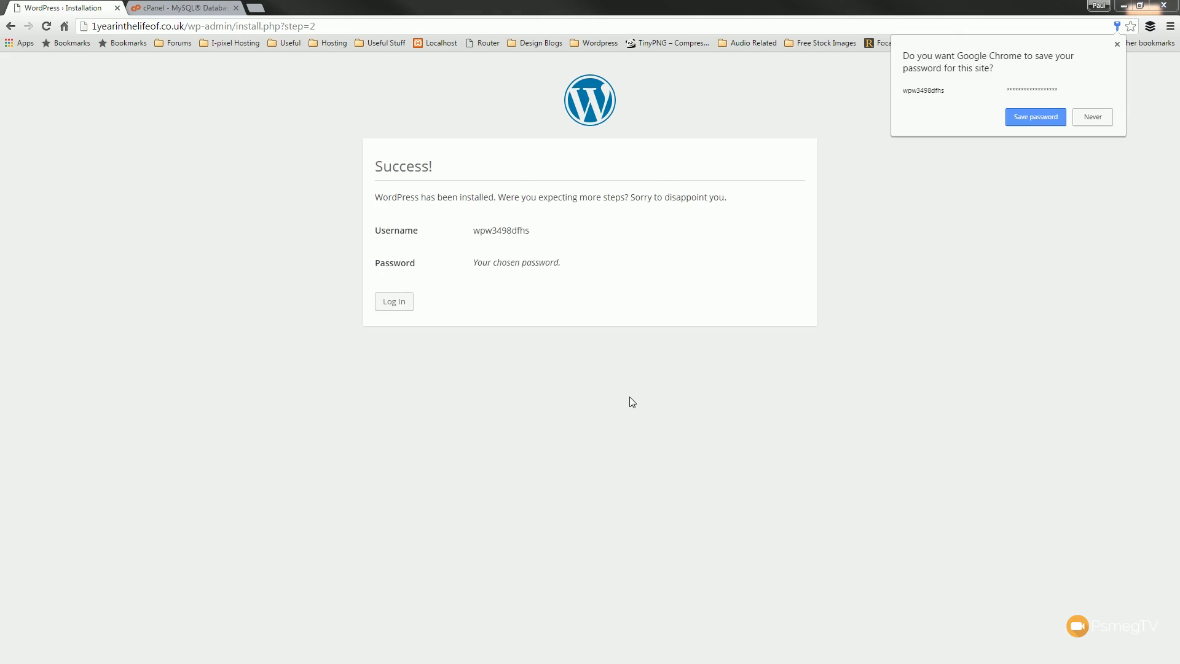
- Log in at wp-login.php with the admin username and password, Remember Me ticked
click(1117, 44)
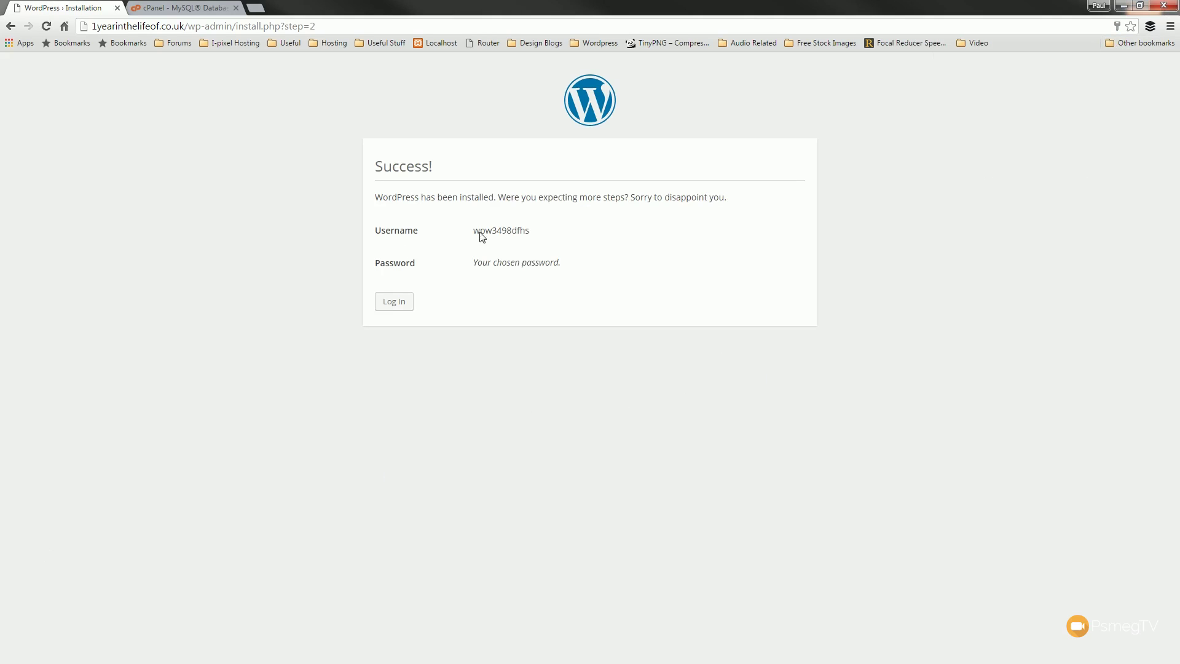
click(400, 313)
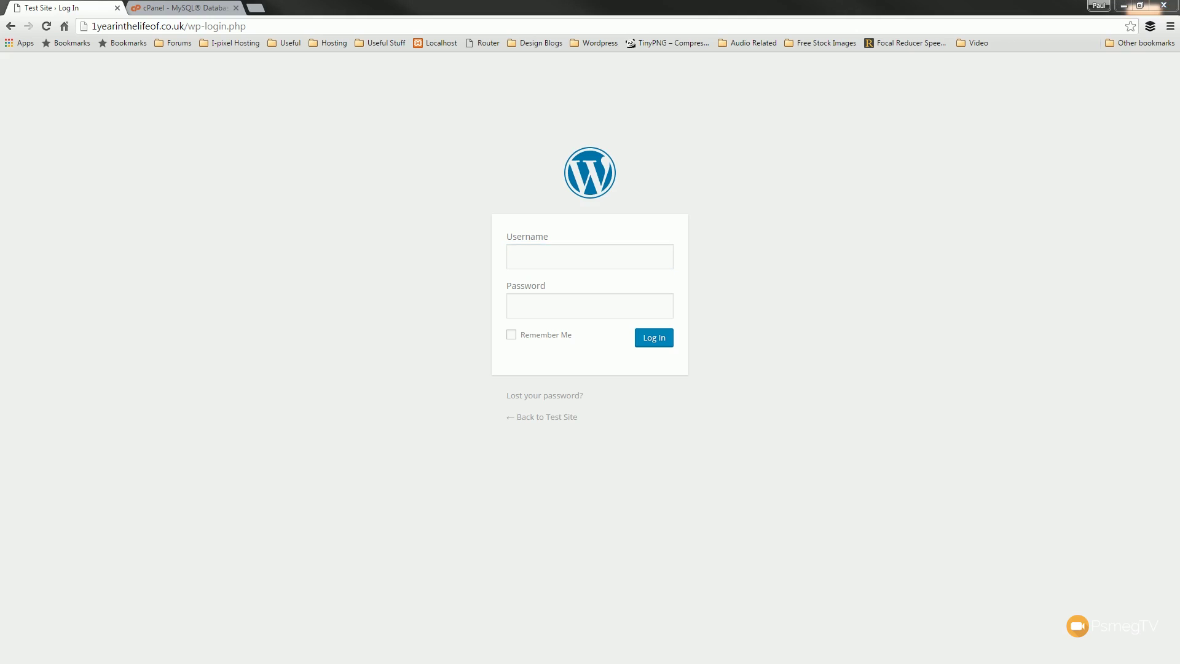
click(609, 261)
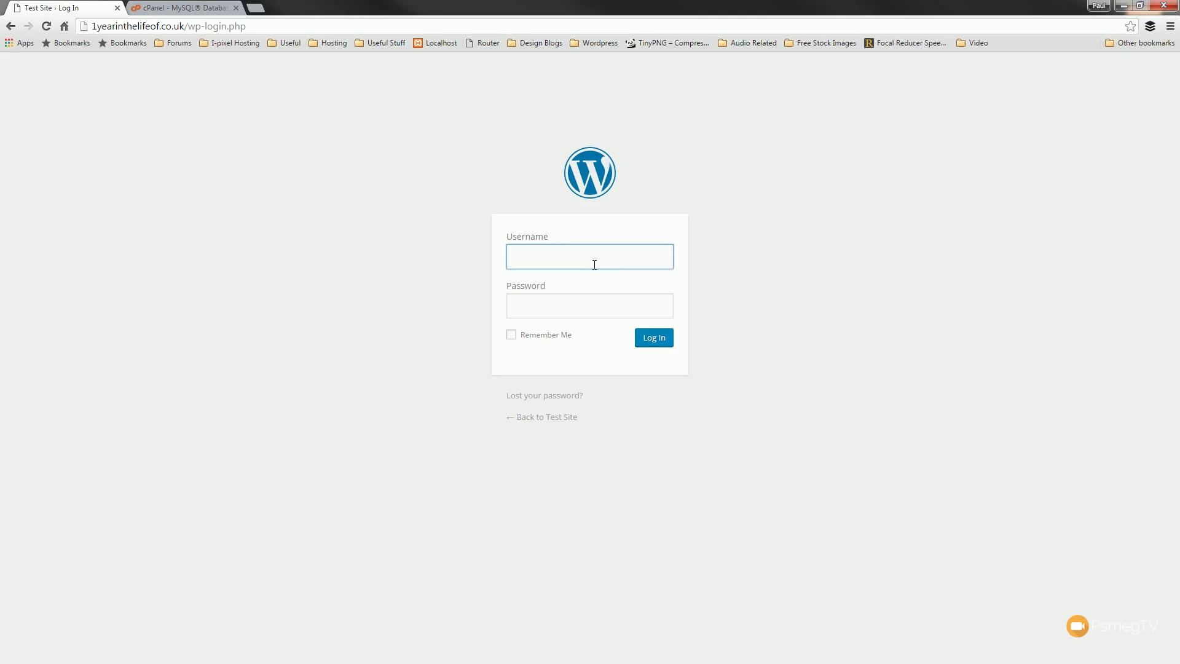
text(wpw3498dfhs)
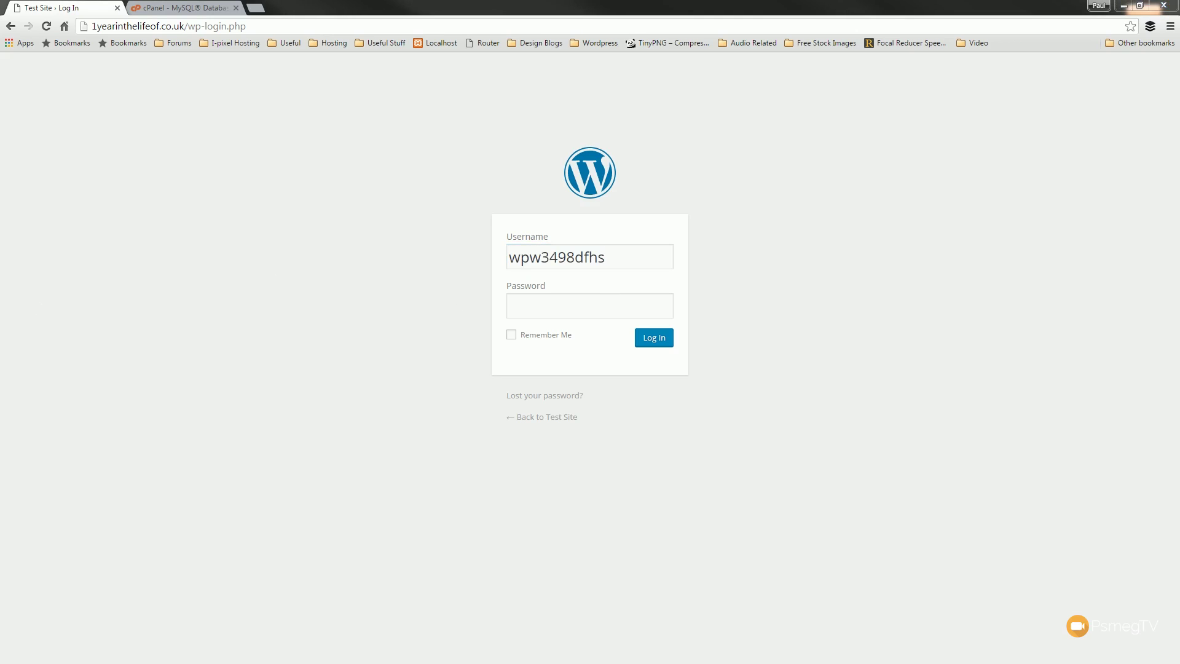
click(592, 301)
key(ctrl+v)
click(545, 334)
click(663, 341)
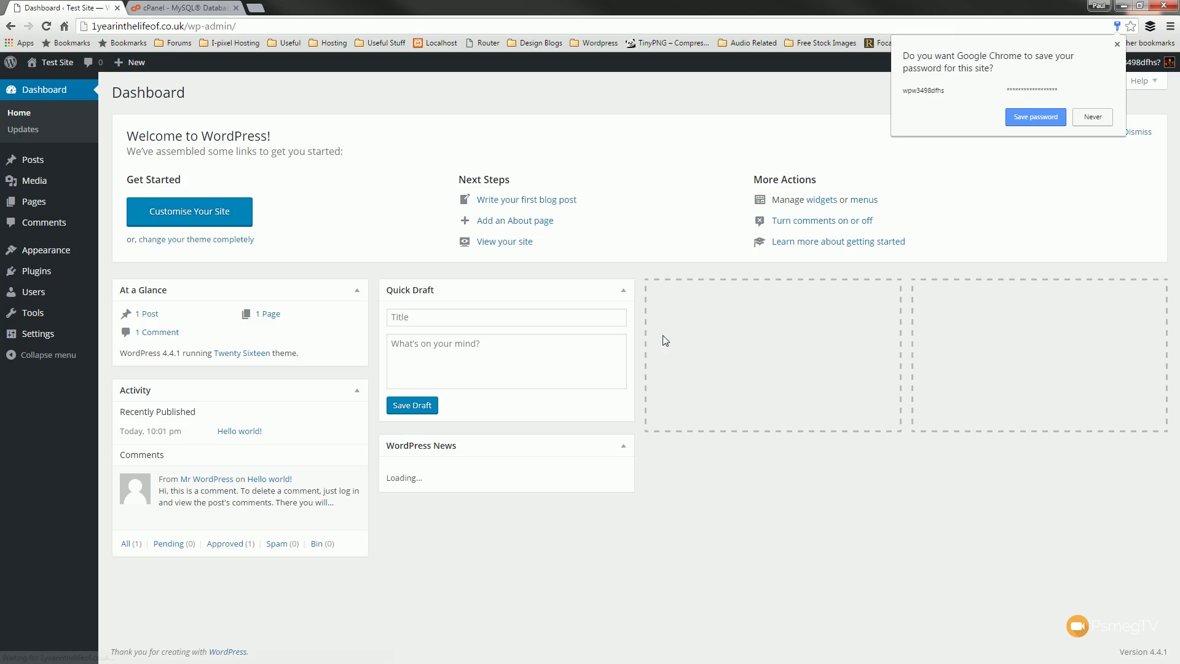
- Save the login password in Chrome and dismiss the Dashboard welcome panel
click(1056, 117)
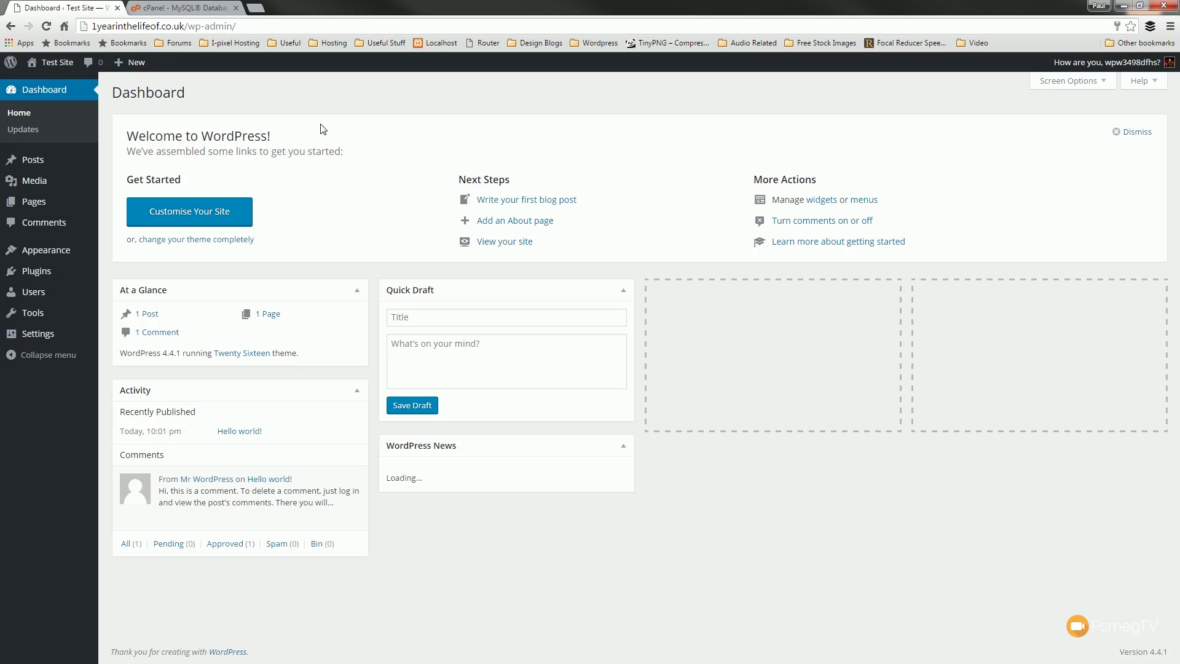
click(1123, 139)
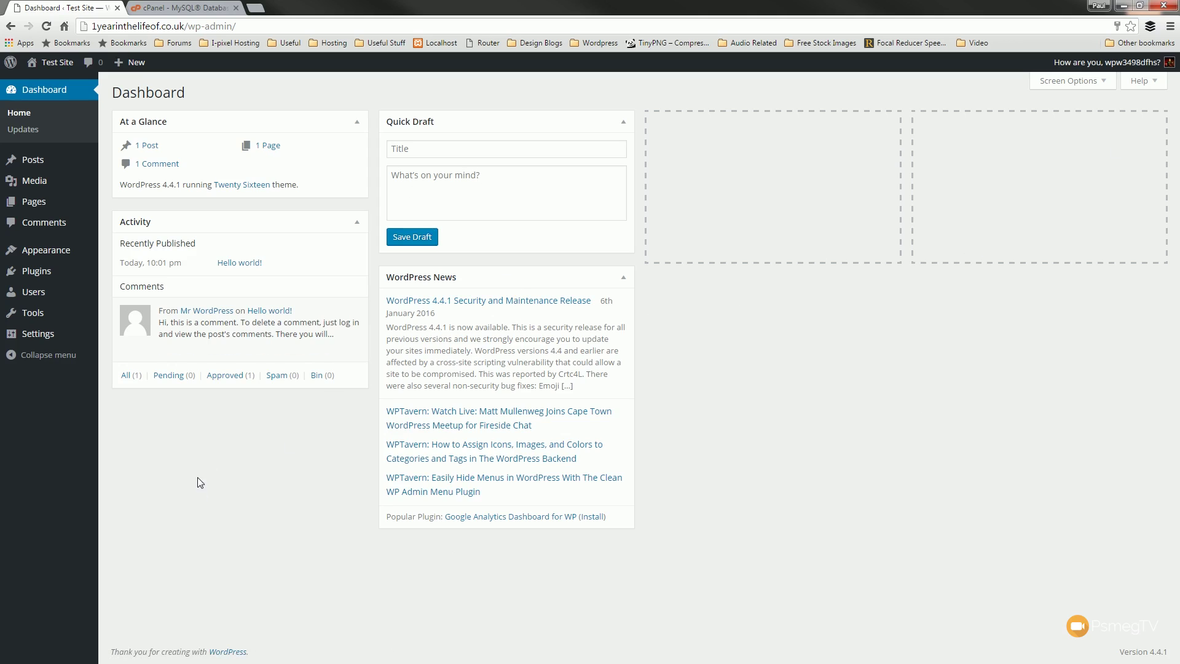
mouse_move(62, 344)
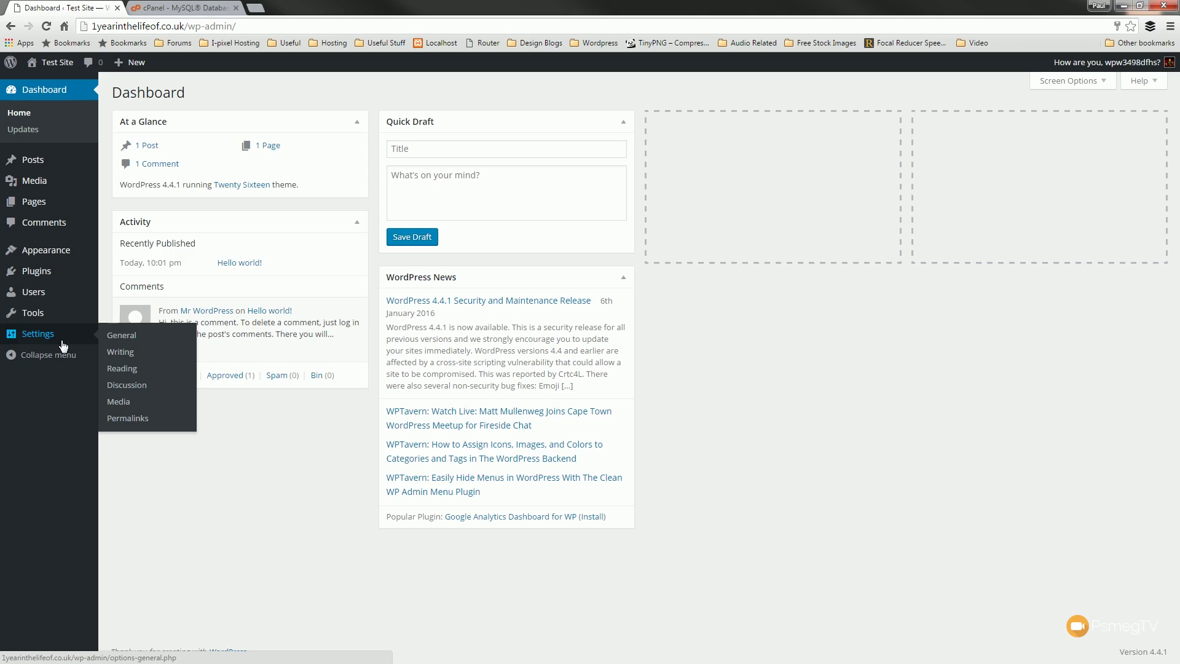
- Delete the default tagline in General Settings and save the changes
click(119, 339)
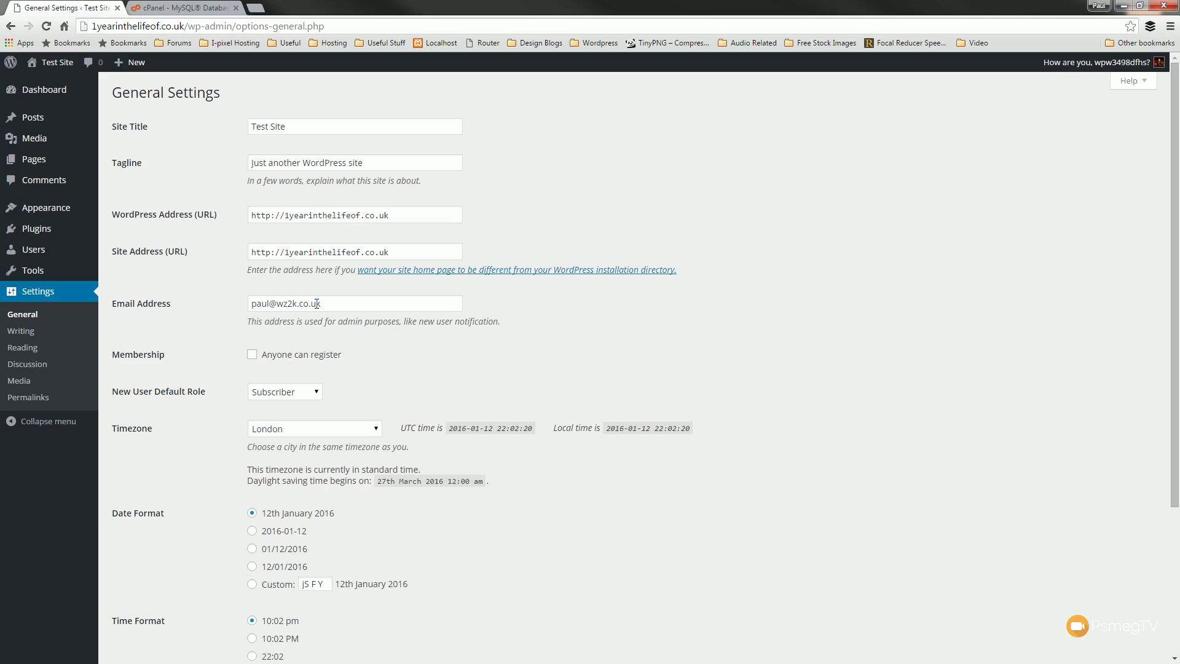
drag(415, 162, 171, 175)
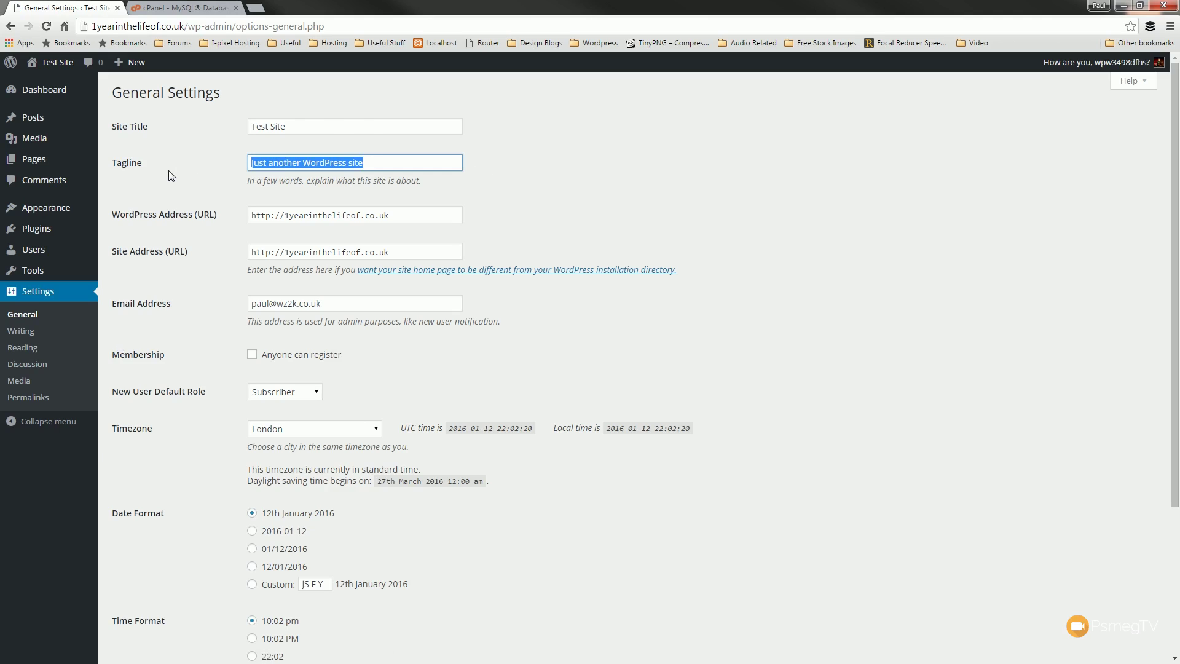
key(BackSpace)
click(589, 532)
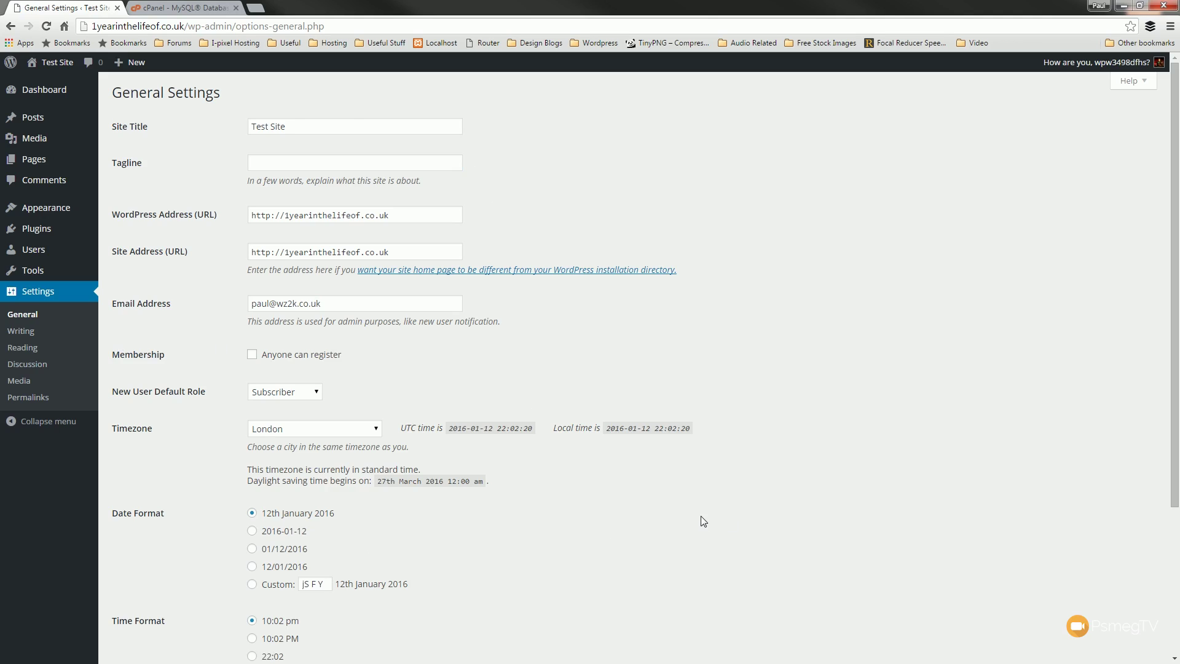
scroll(793, 500, down, 3)
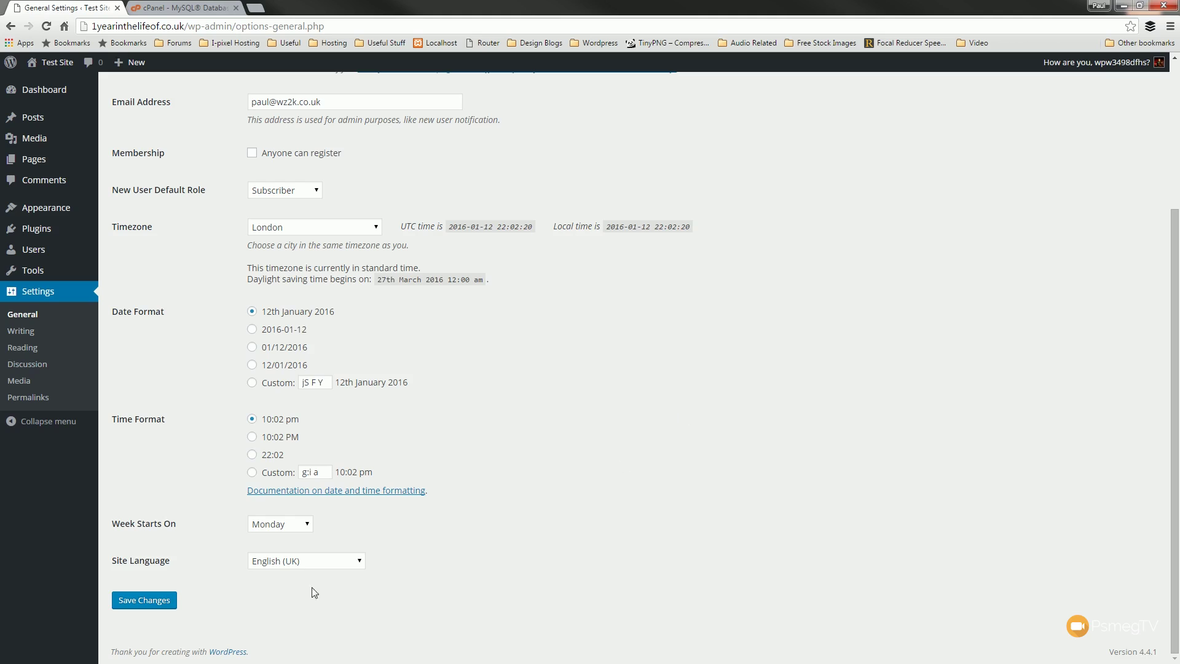
click(161, 602)
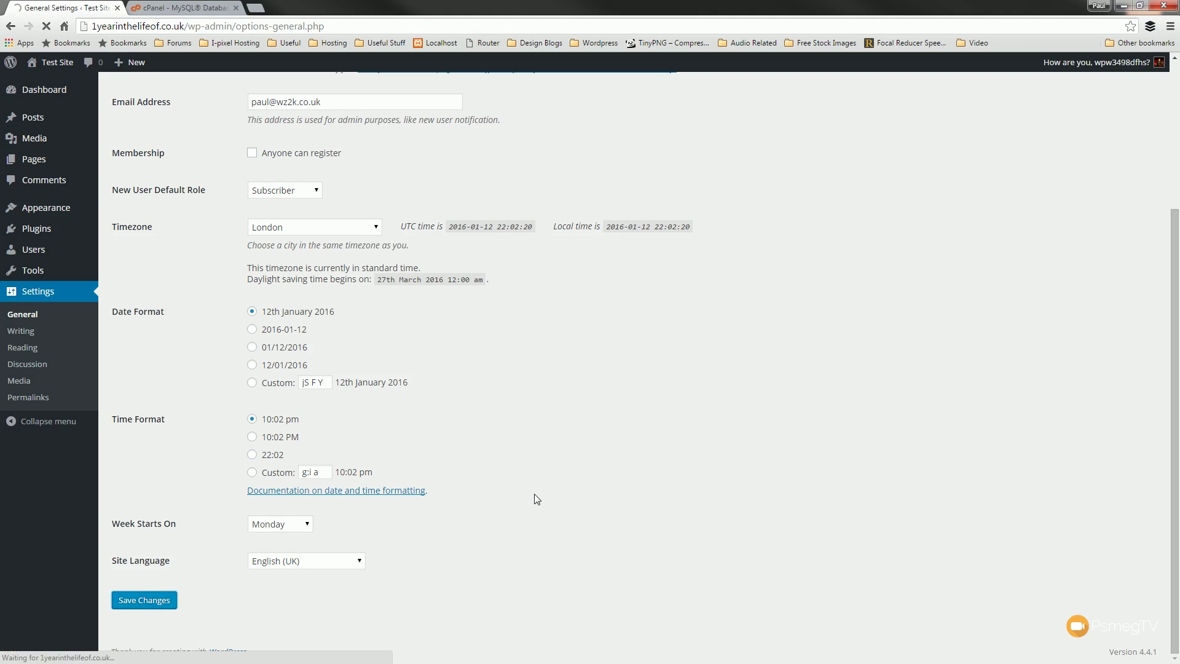
- Check the Writing and Reading settings, then set permalinks to Post name and save
click(6, 331)
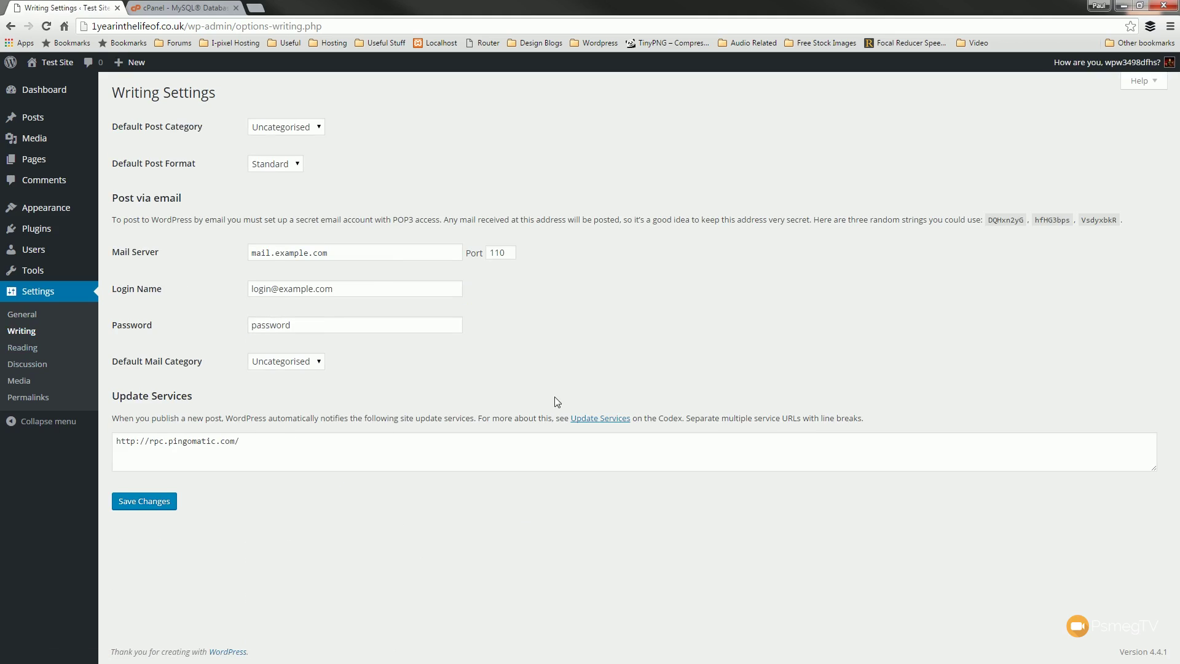
click(58, 348)
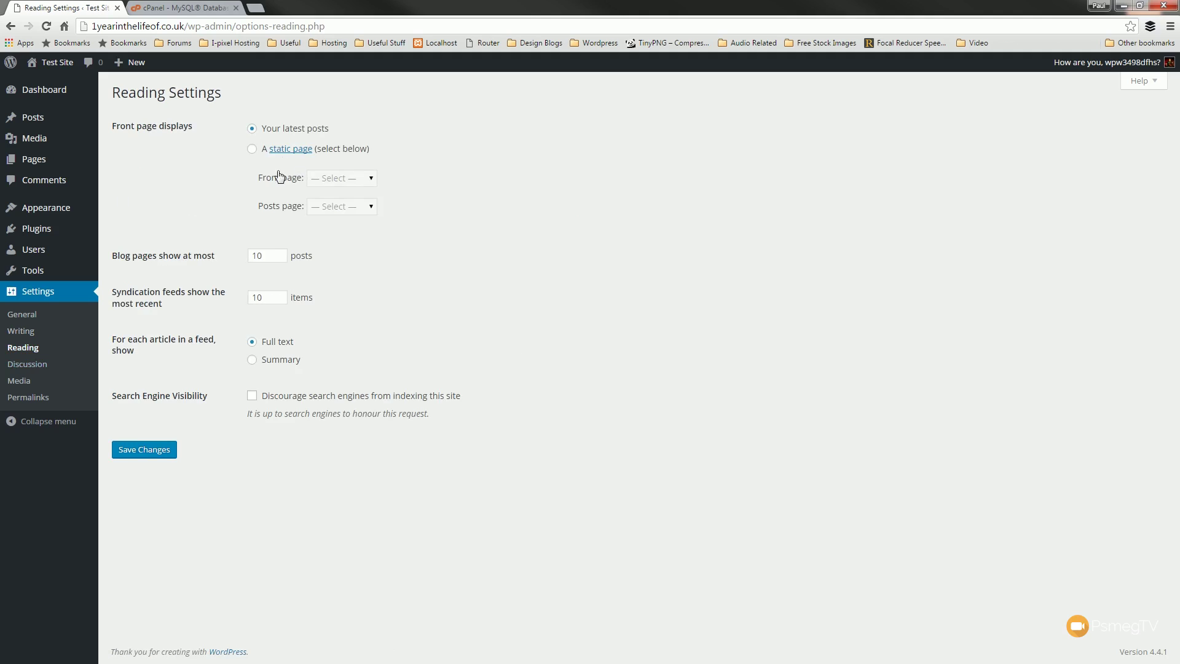
click(23, 398)
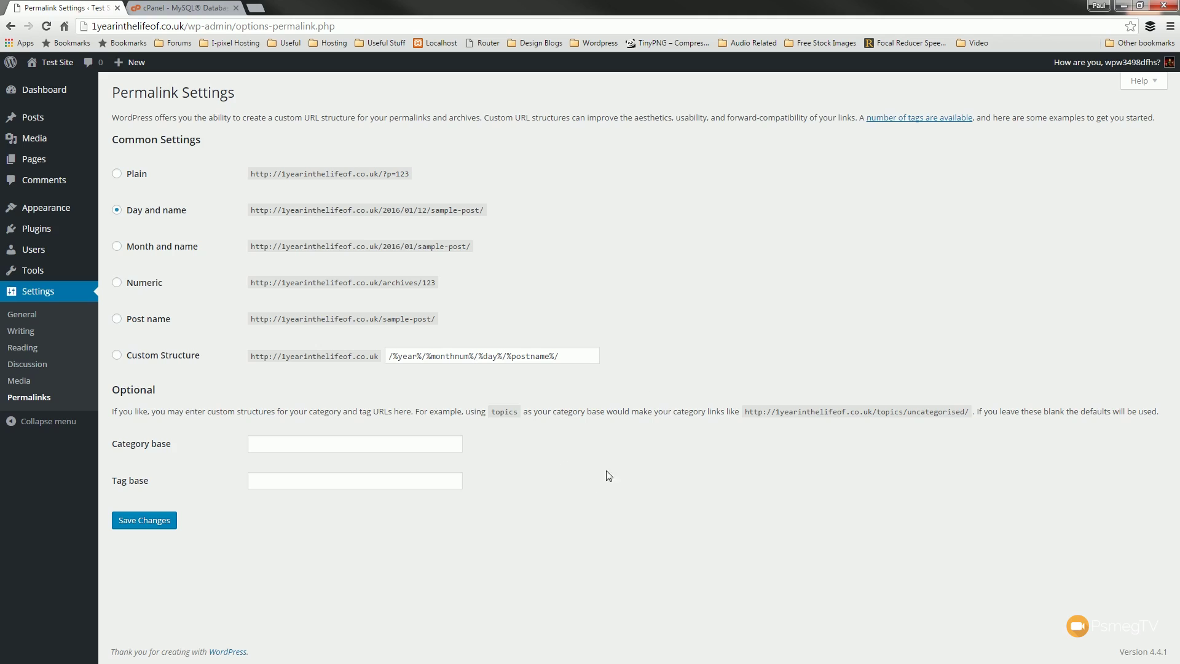
click(142, 320)
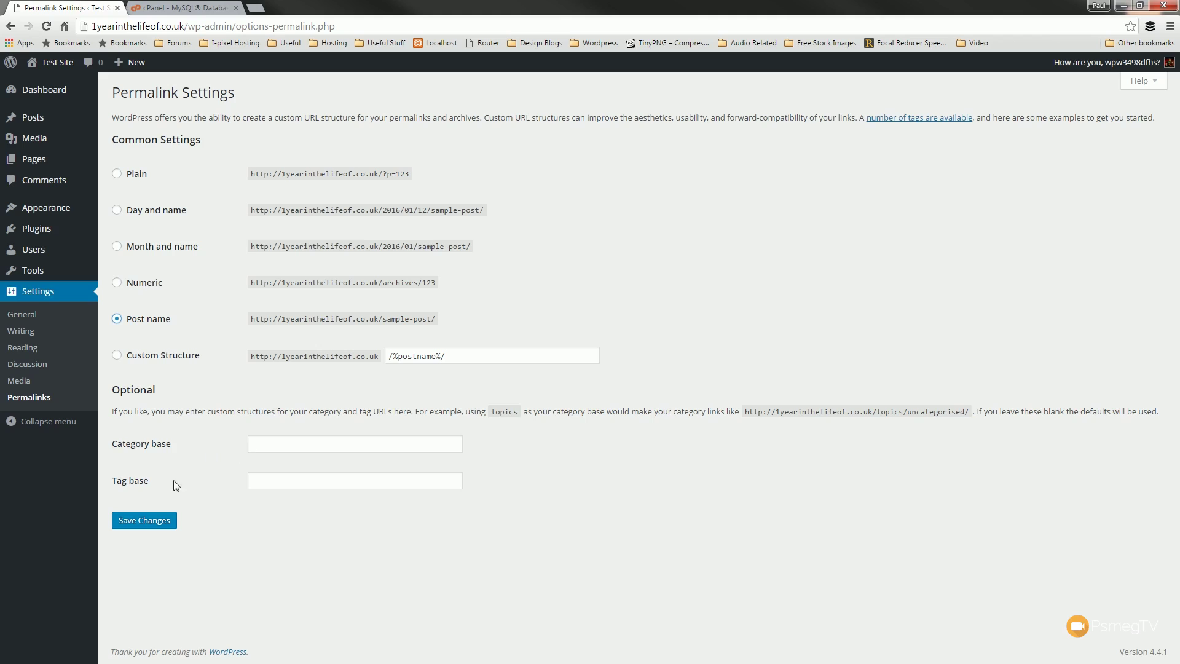
click(146, 522)
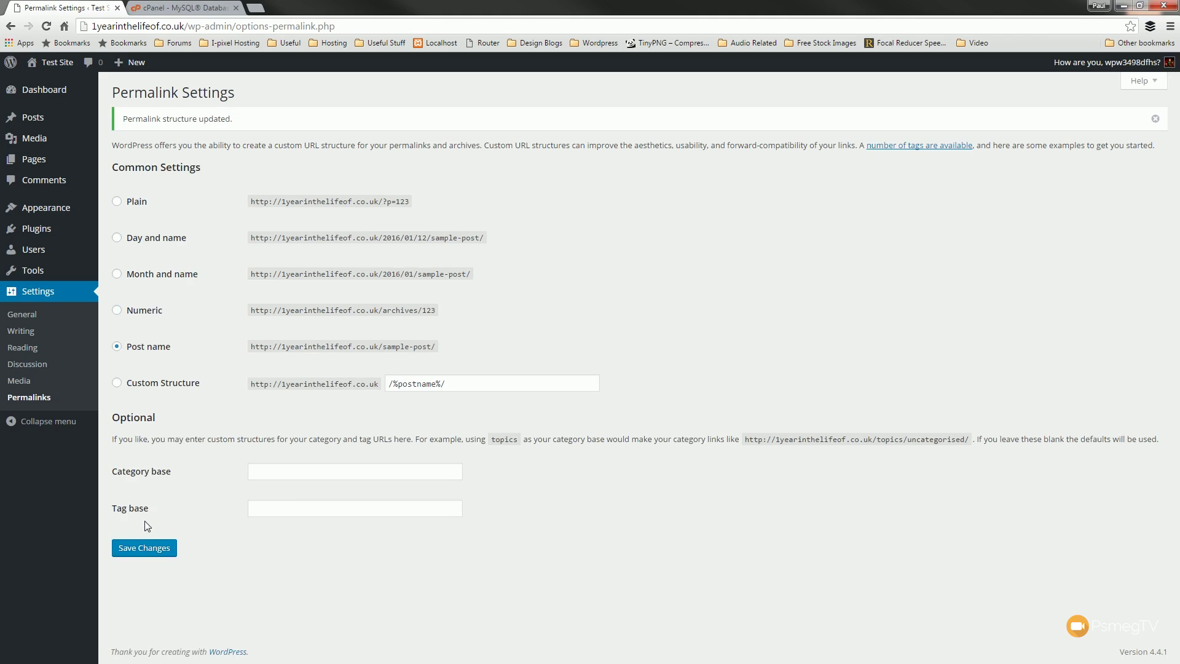
- Move the Hello world! post to the bin
mouse_move(38, 116)
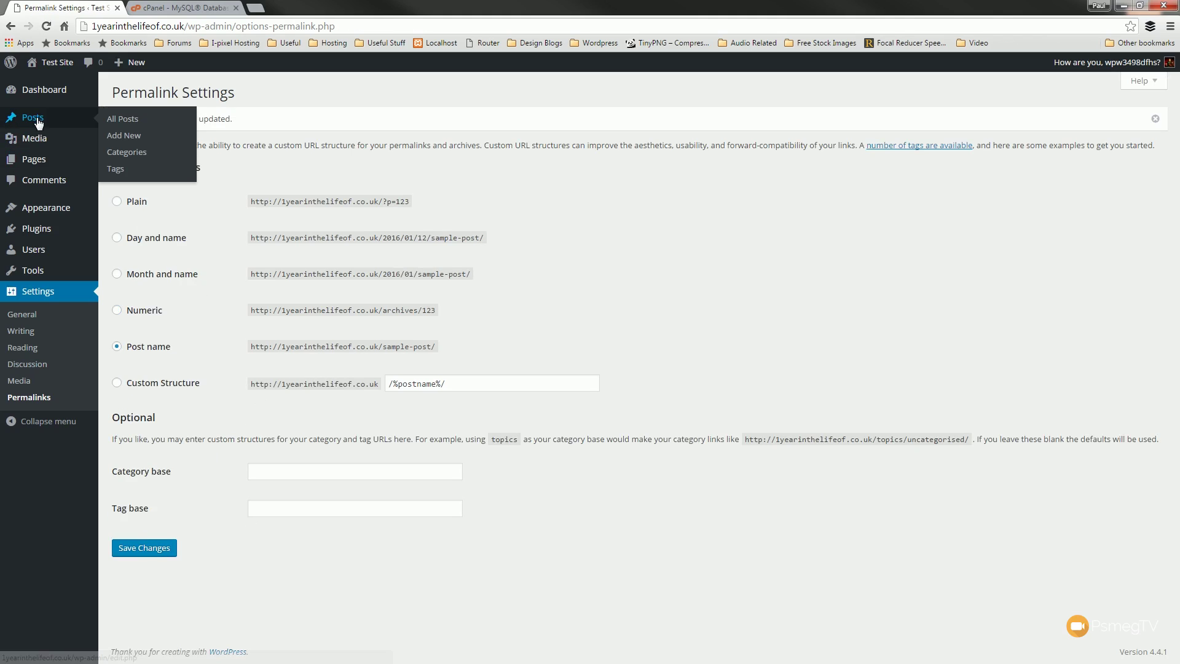
click(133, 121)
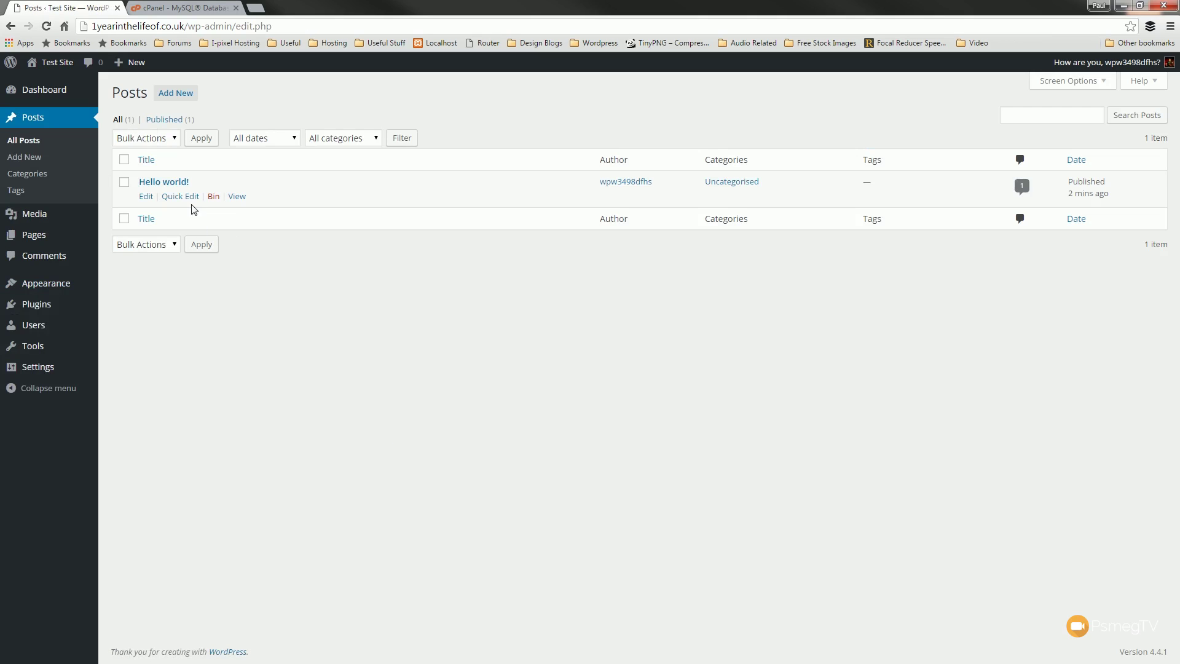
click(219, 198)
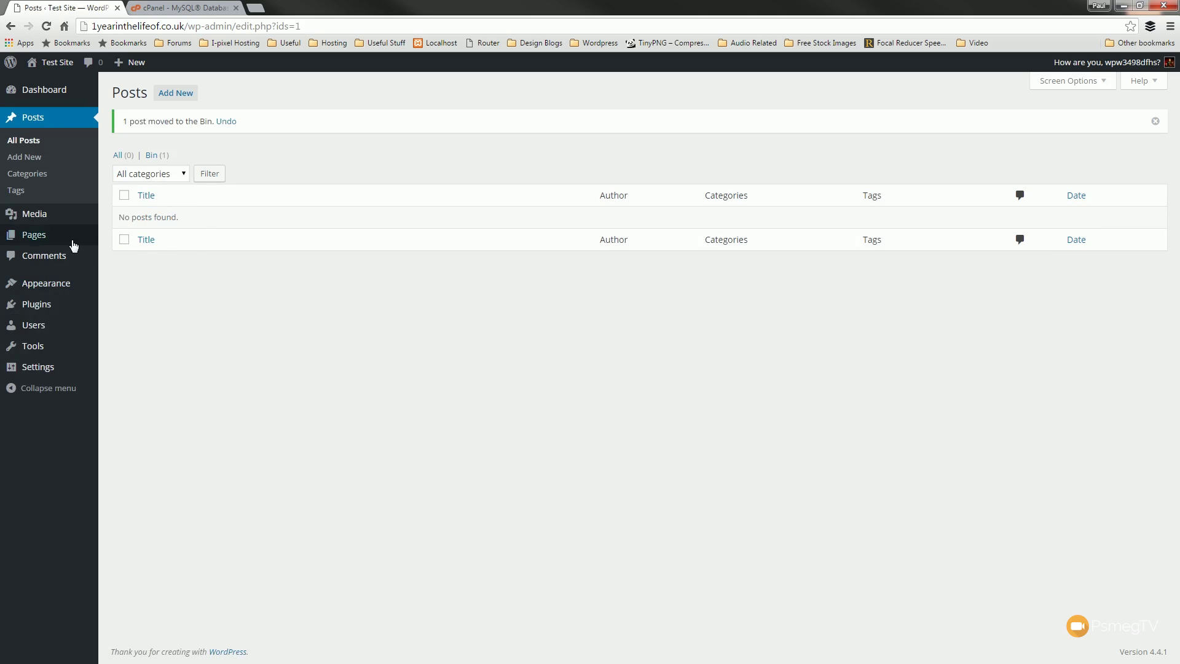
- Move the Sample Page to the bin from the Pages list
click(45, 237)
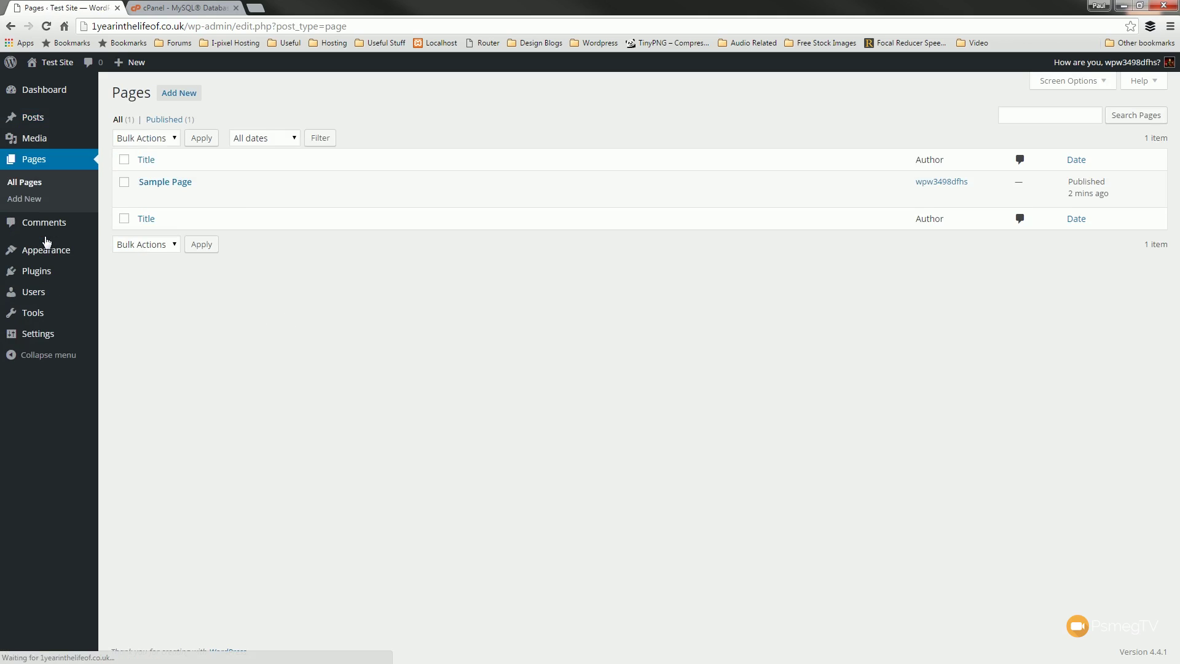
mouse_move(198, 197)
click(212, 198)
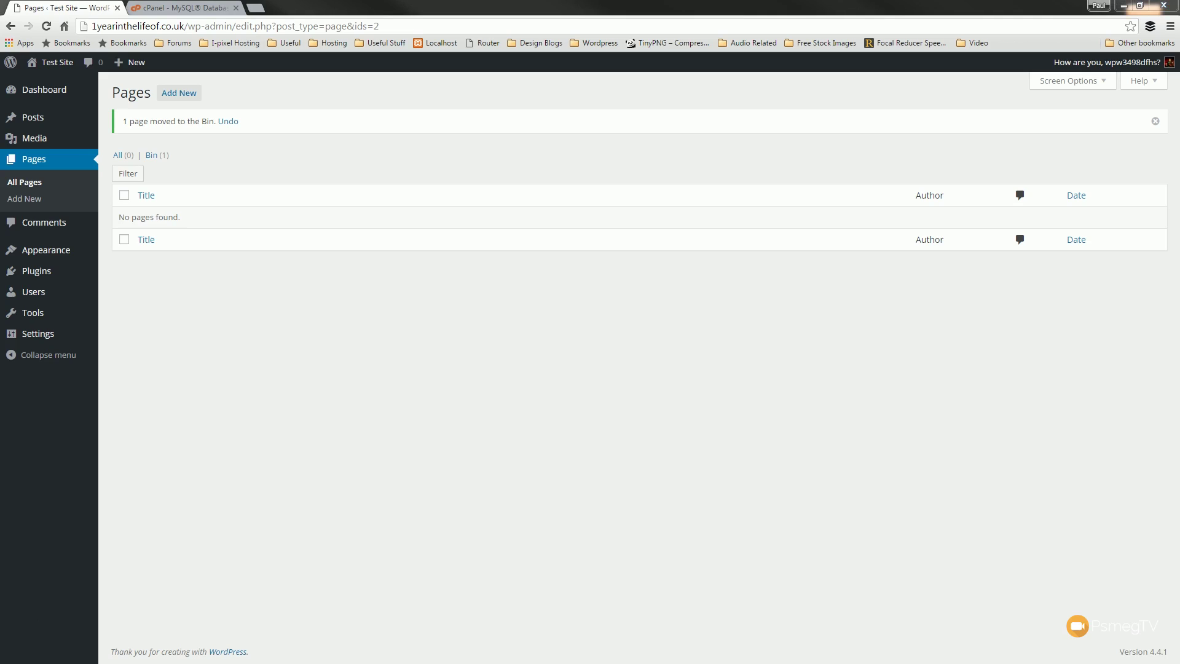
- Delete the Hello Dolly and Akismet plugins, confirming the deletion of each
mouse_move(41, 272)
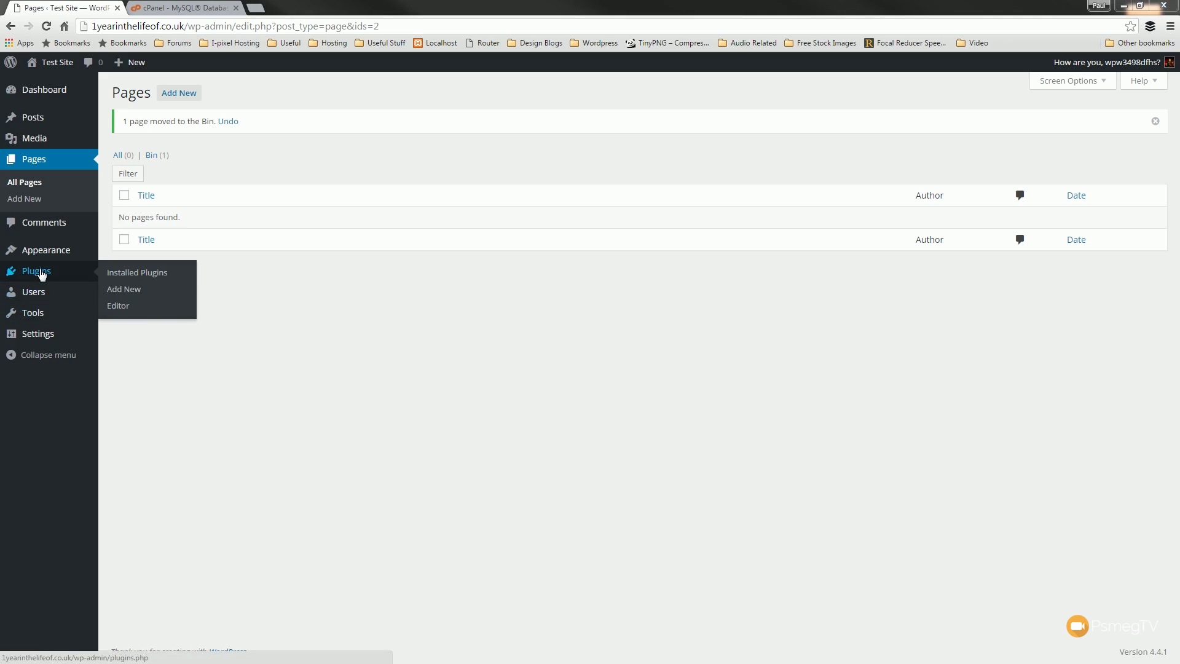
click(154, 273)
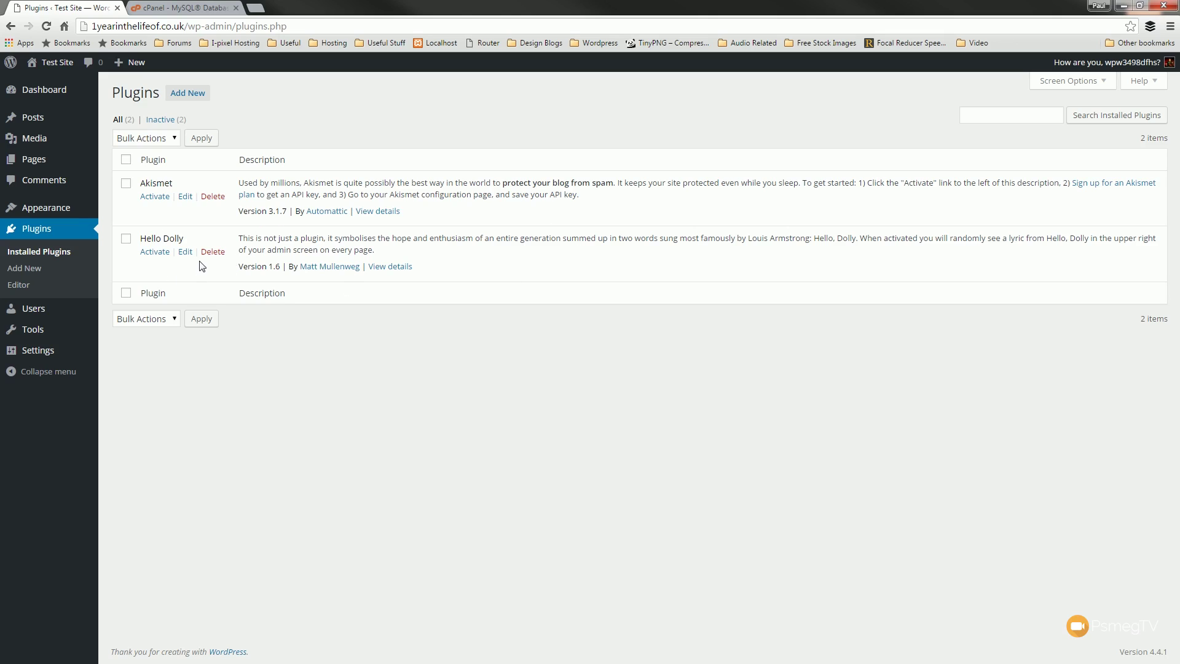
click(214, 254)
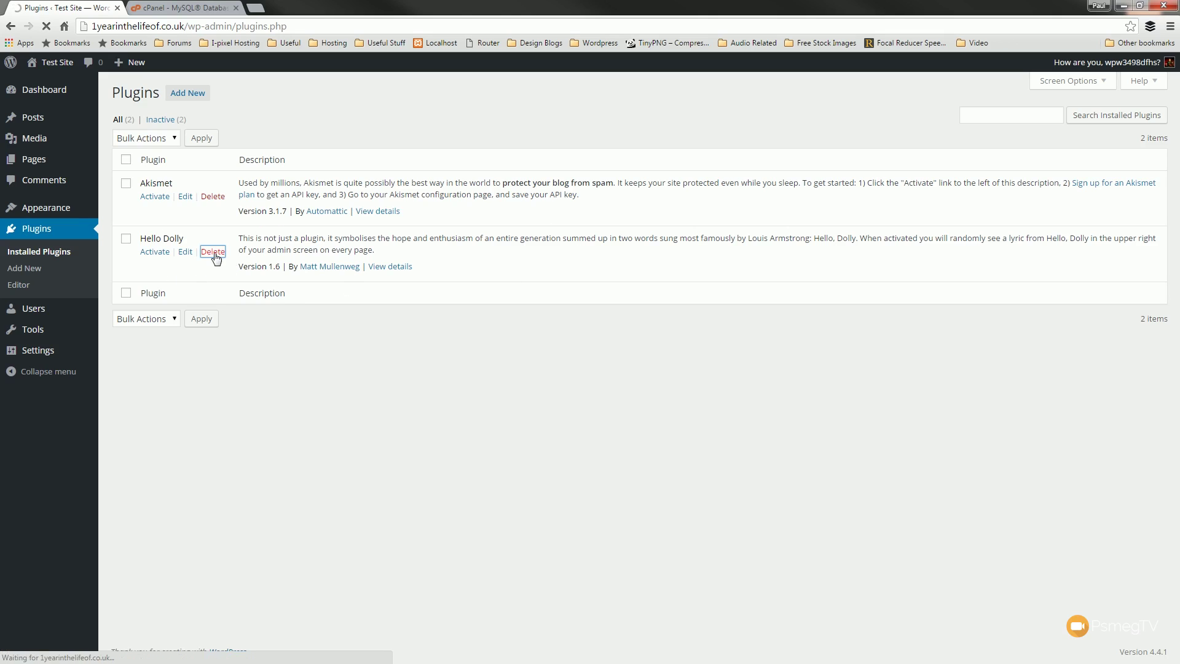
click(174, 183)
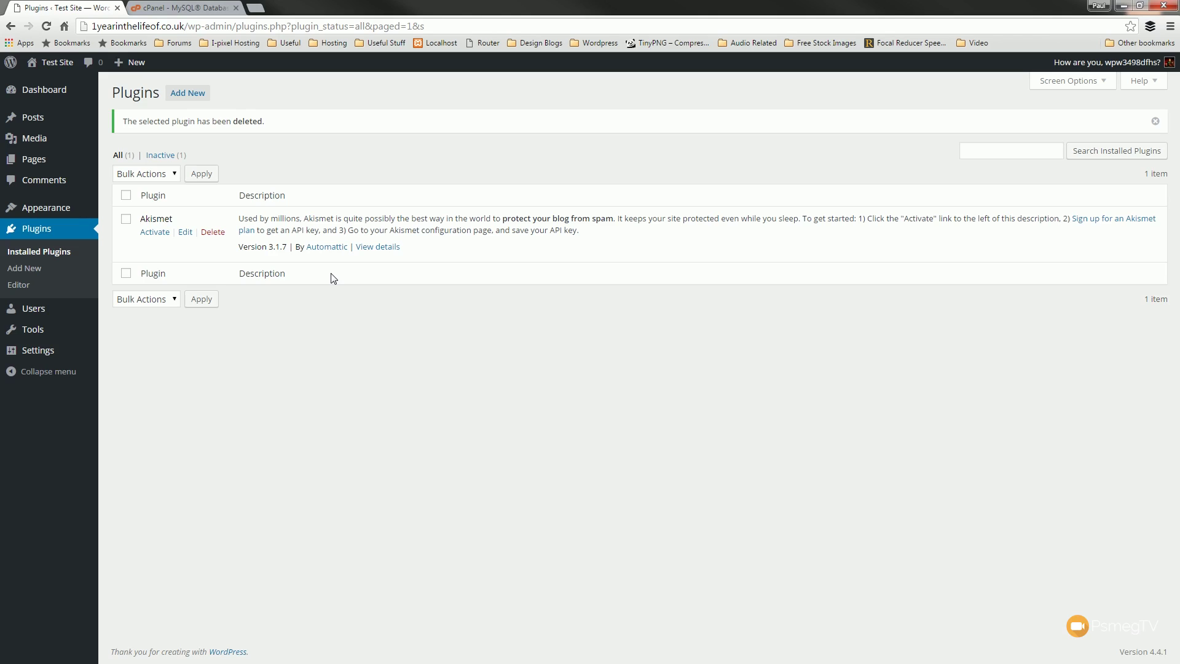
click(213, 233)
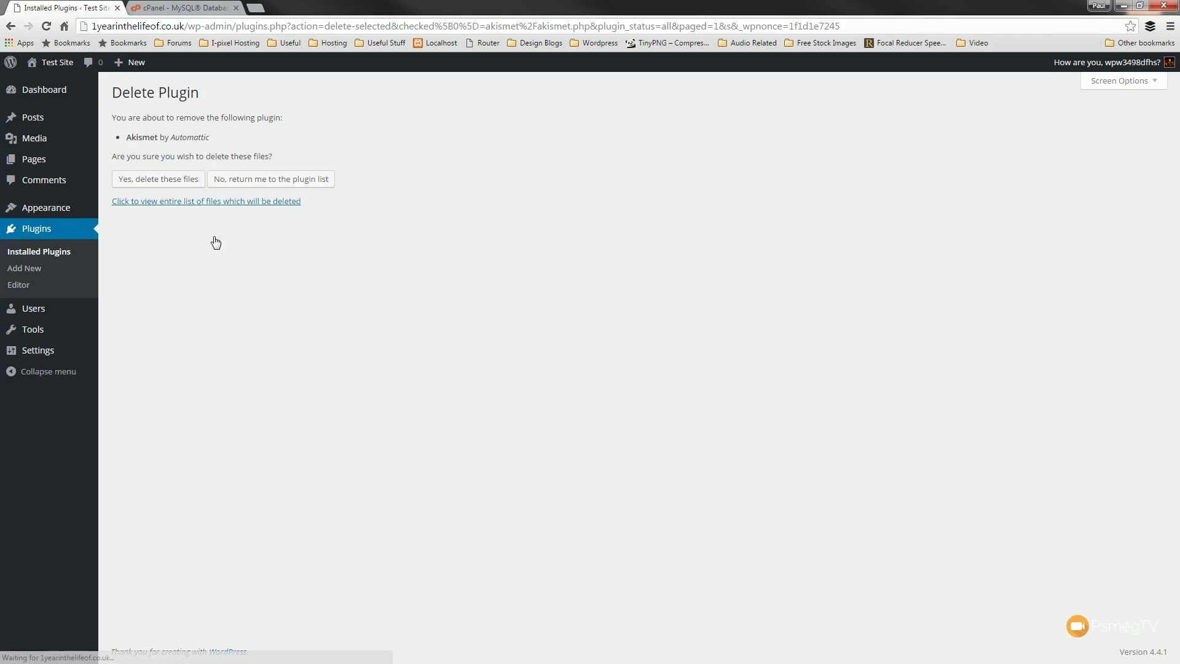
click(175, 182)
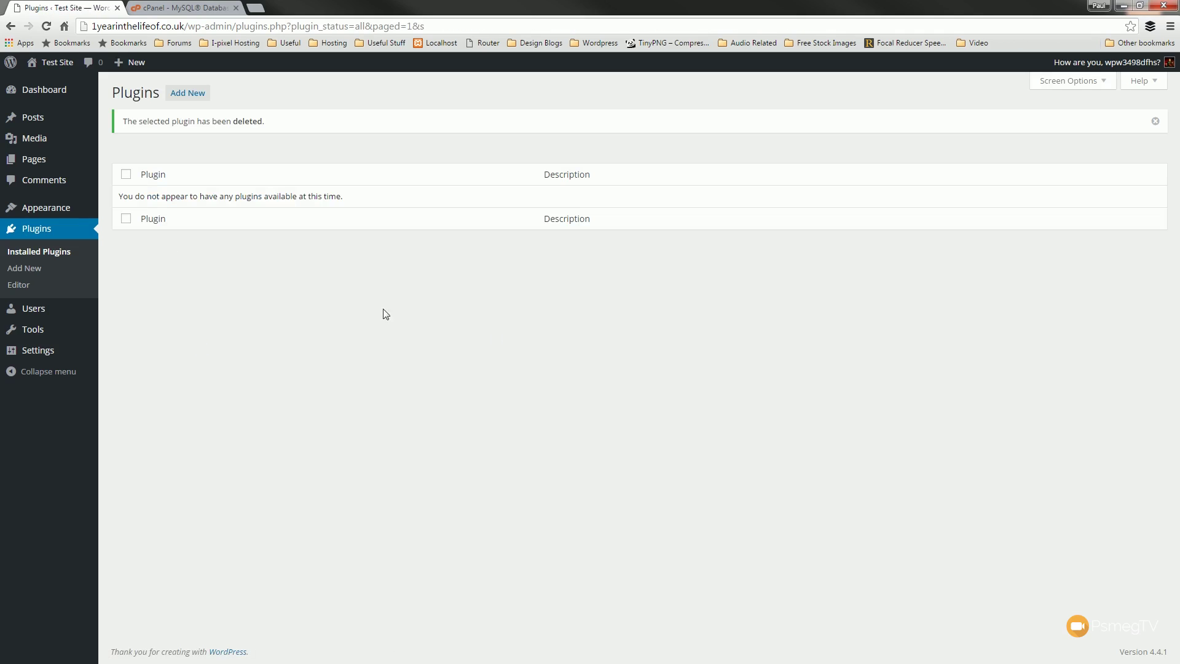
mouse_move(60, 357)
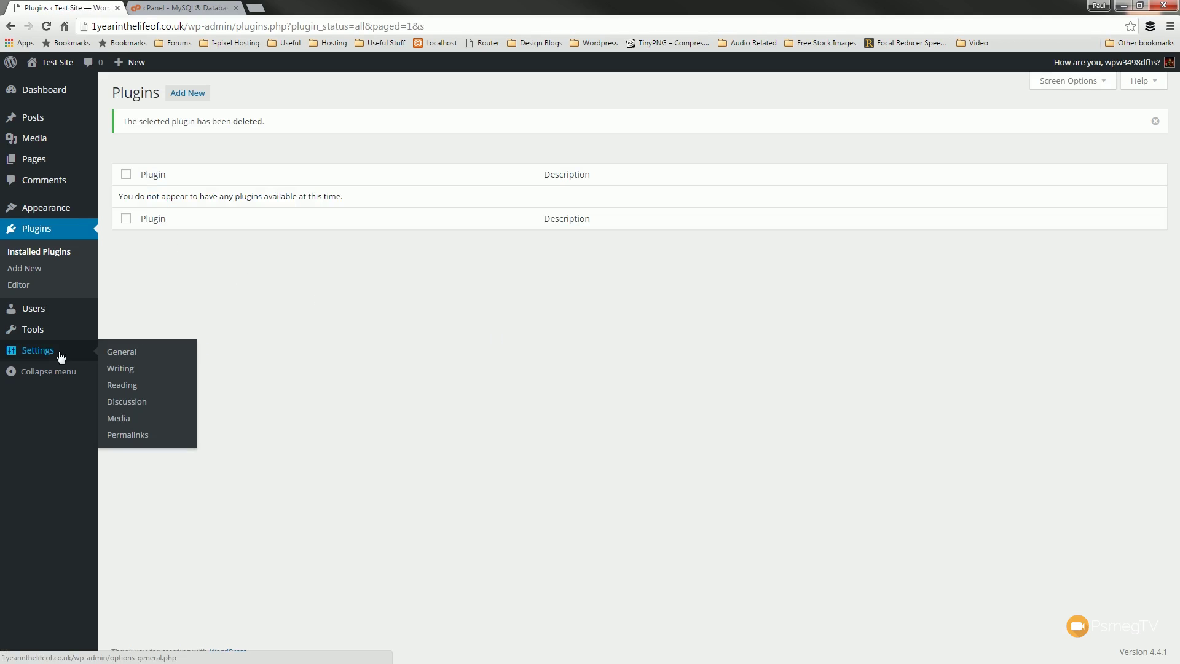
- Untick 'Allow people to post comments on new articles' in Discussion Settings and save
click(118, 403)
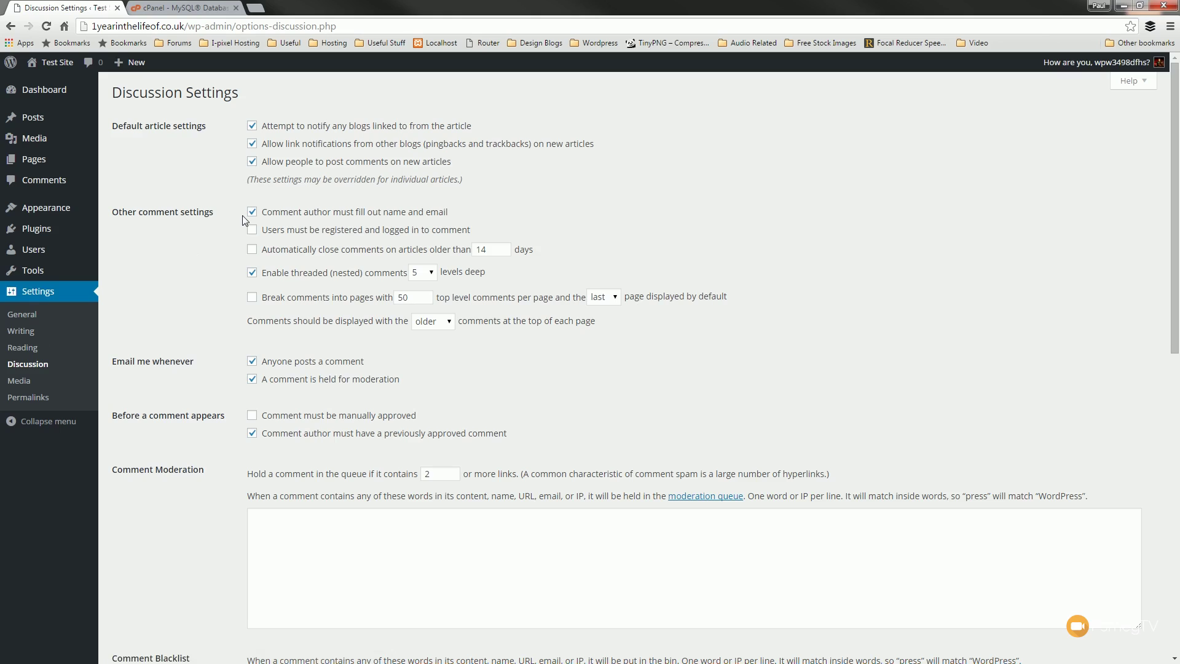
click(252, 161)
scroll(163, 639, down, 10)
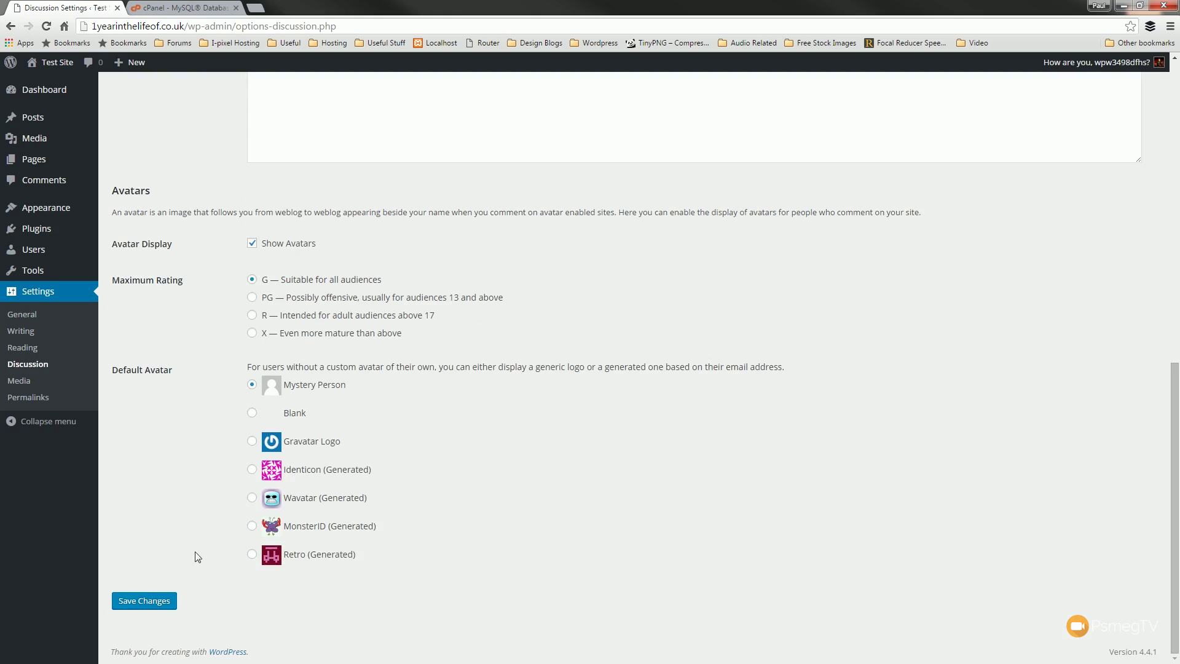
click(152, 602)
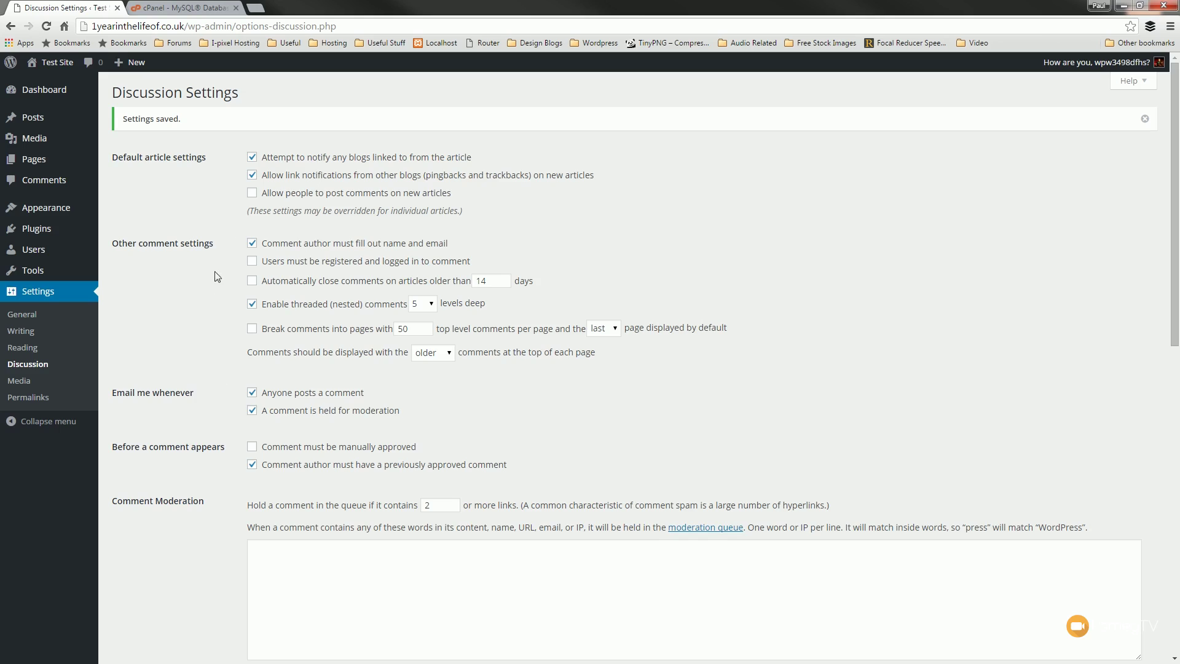
- Search Add New Plugins for 'ithemes security', install iThemes Security, and return to the installer
mouse_move(38, 233)
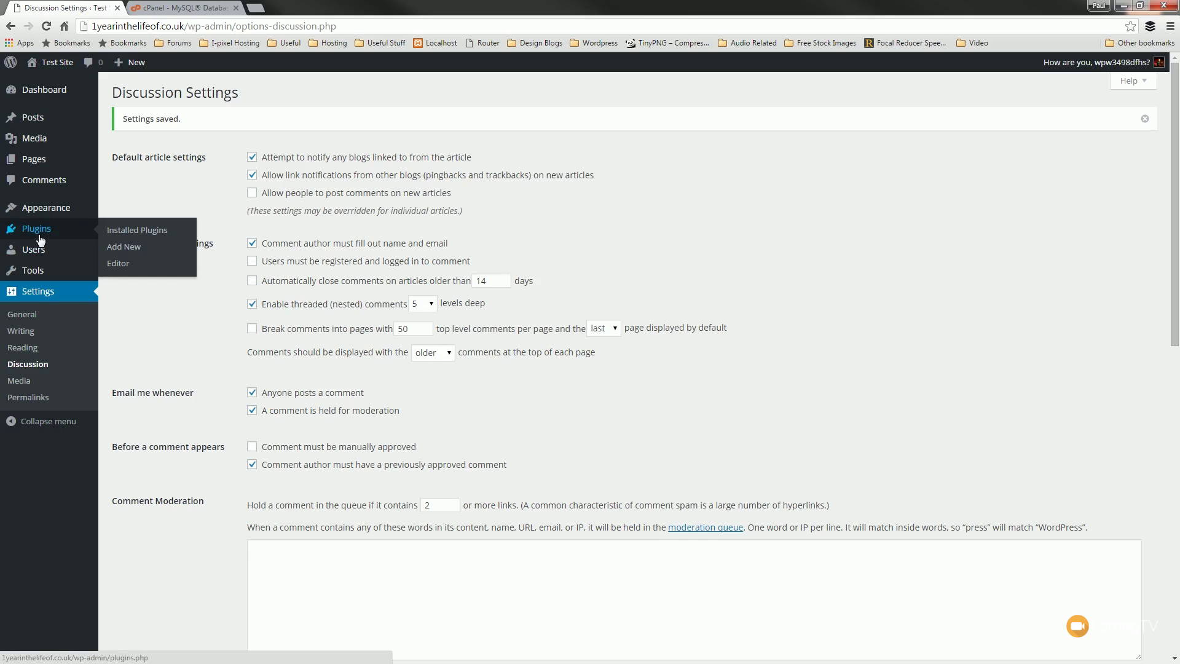
click(128, 247)
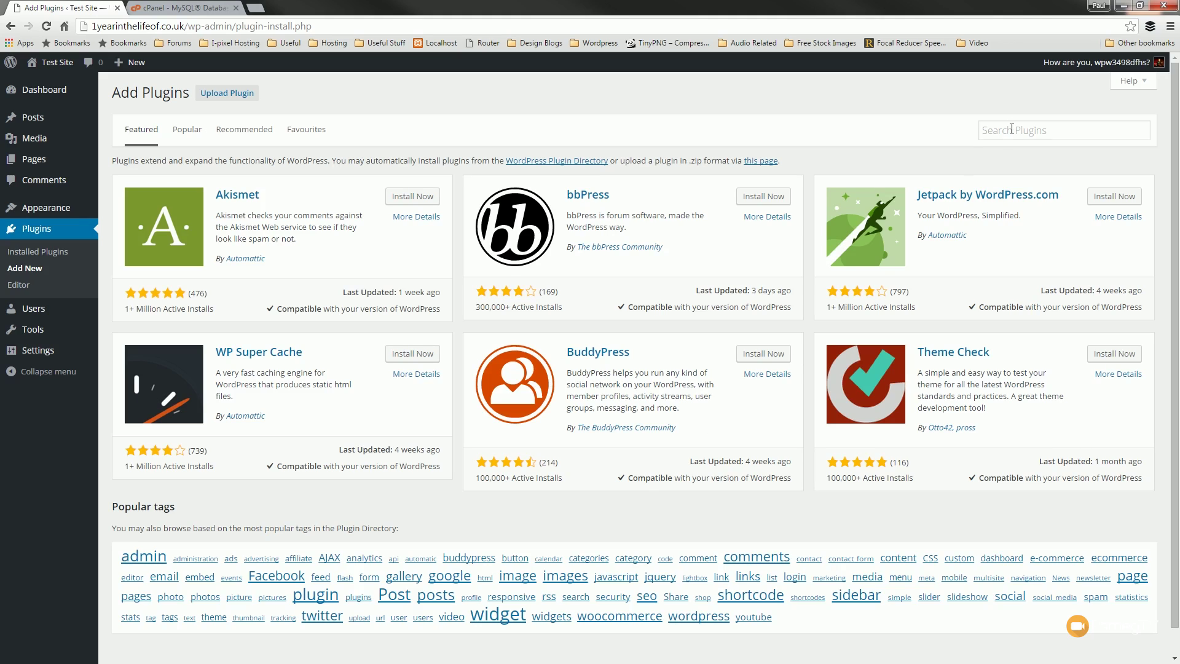
click(1032, 129)
text(ithemes s)
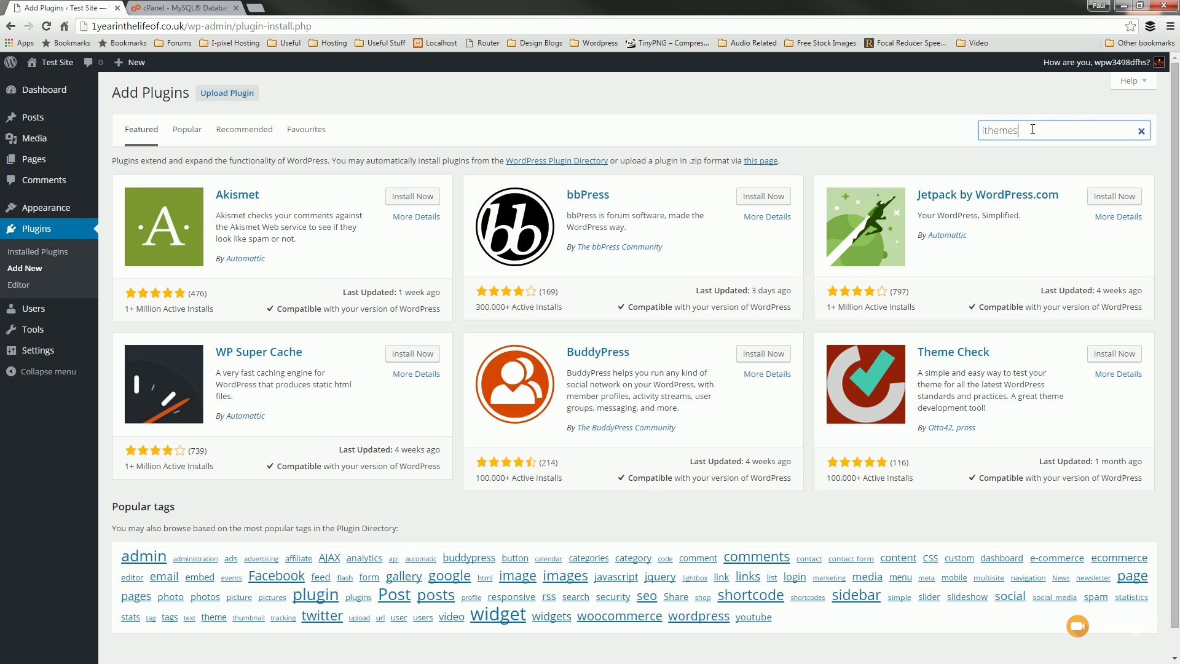
text(ecurity)
key(Return)
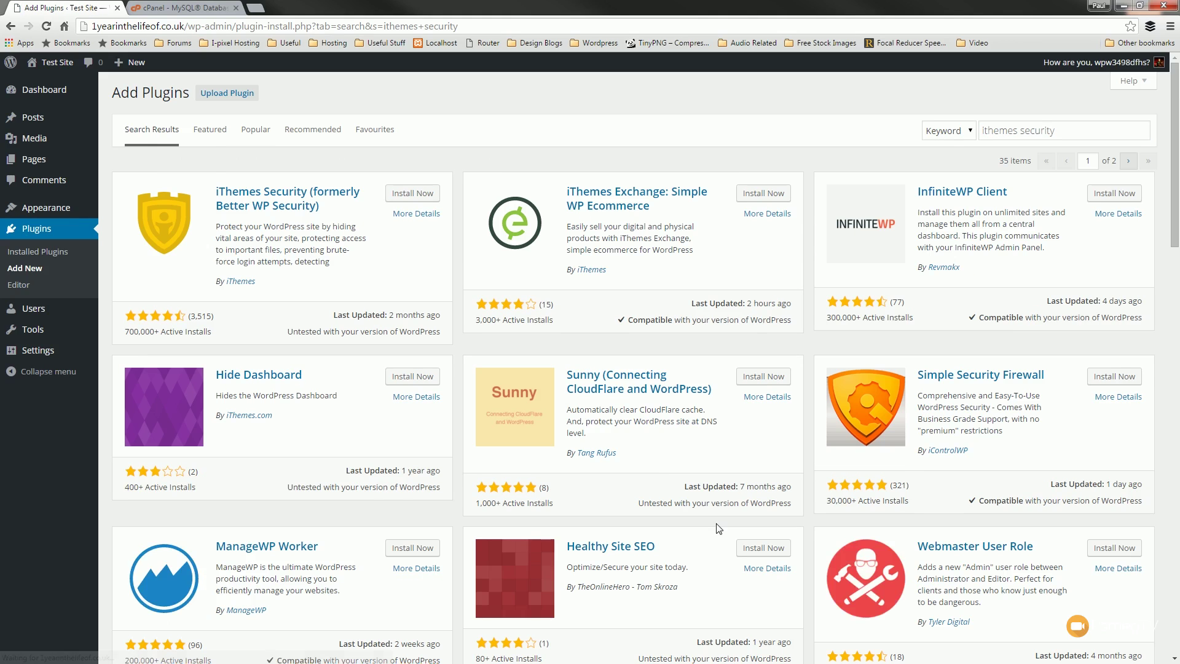
click(421, 195)
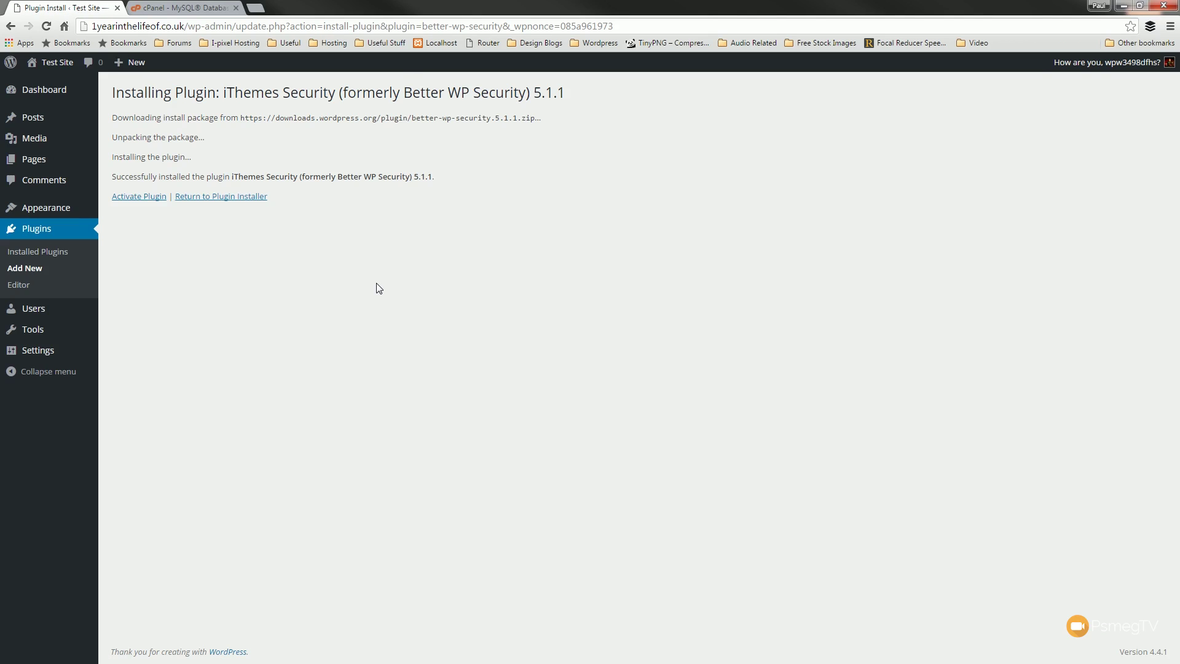
click(223, 198)
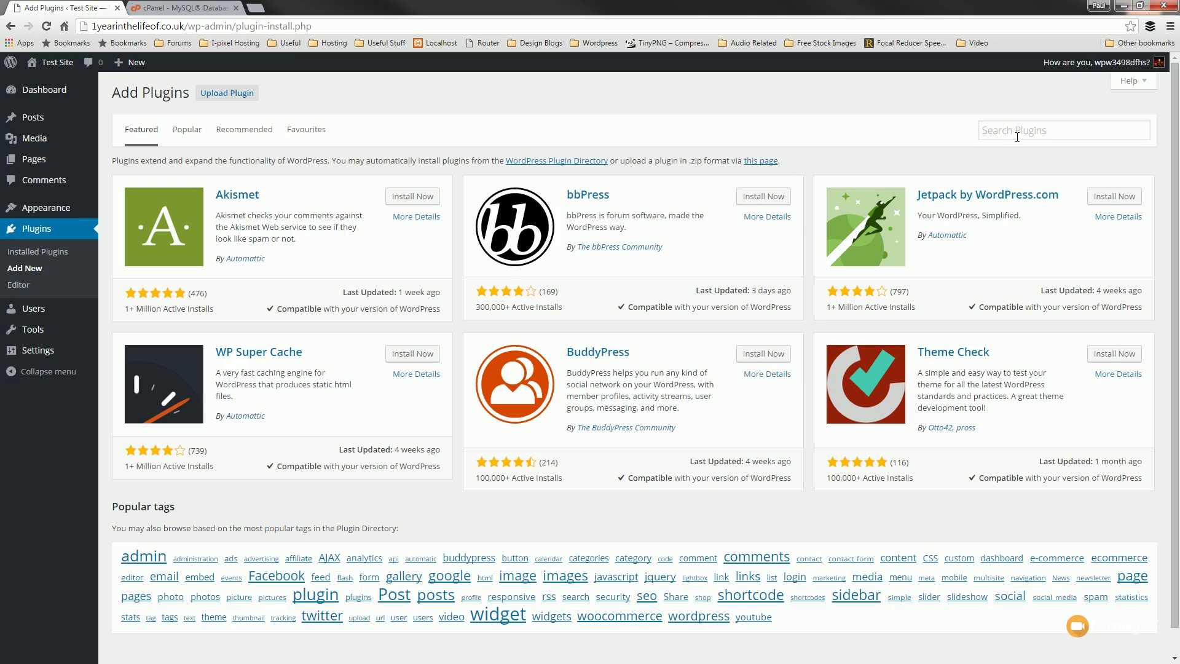
- Search plugins for 'seo yoast' and install Yoast SEO 3.0.7
click(1017, 134)
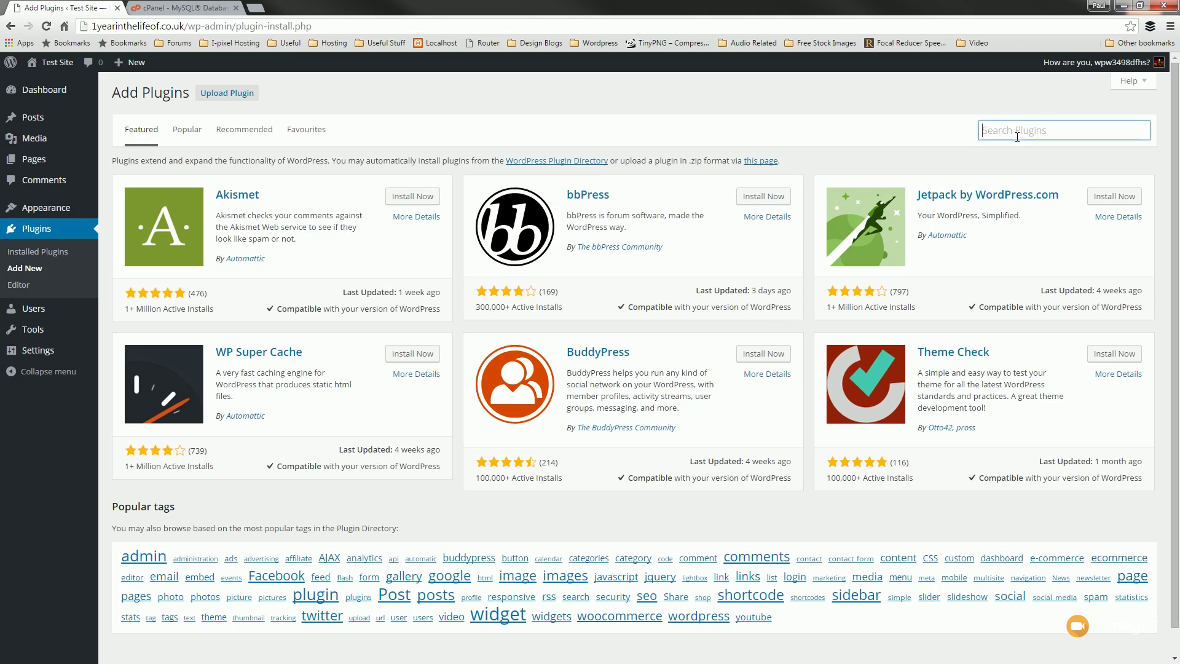
text(seo yoast)
key(Return)
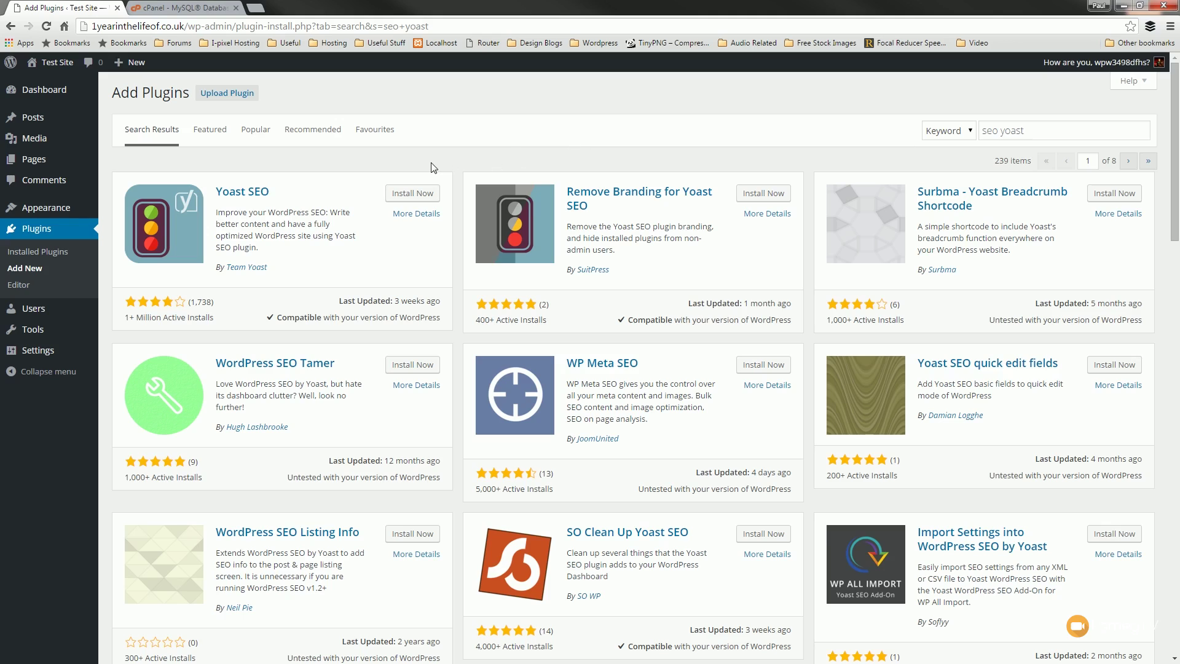
click(434, 197)
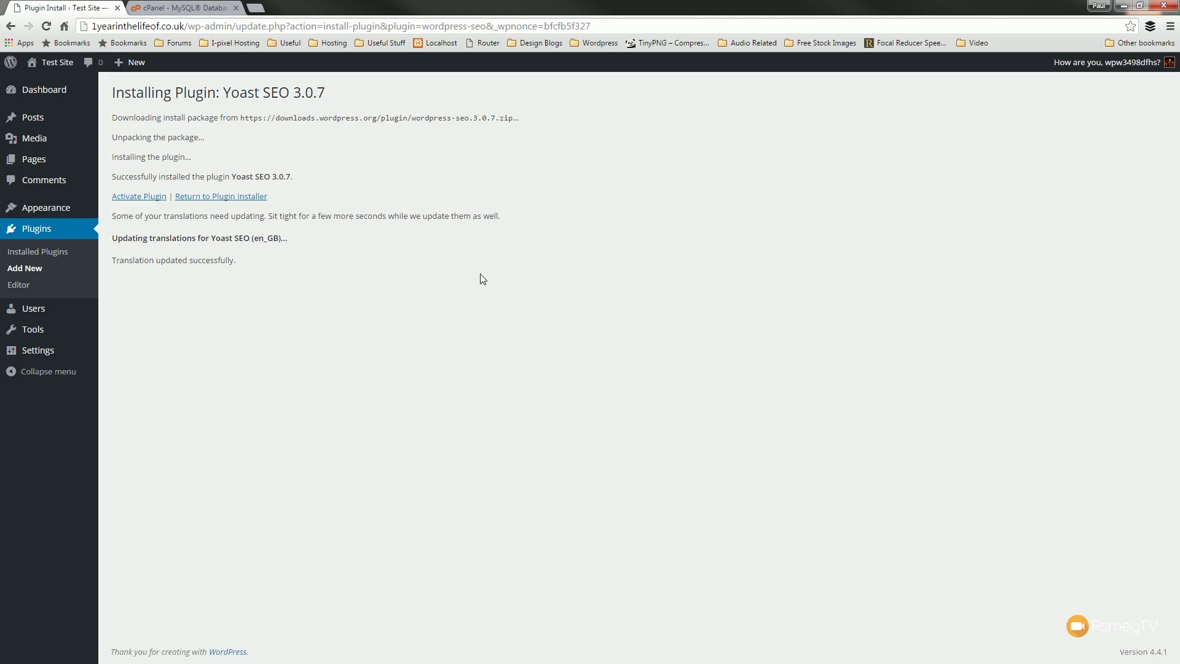
click(239, 202)
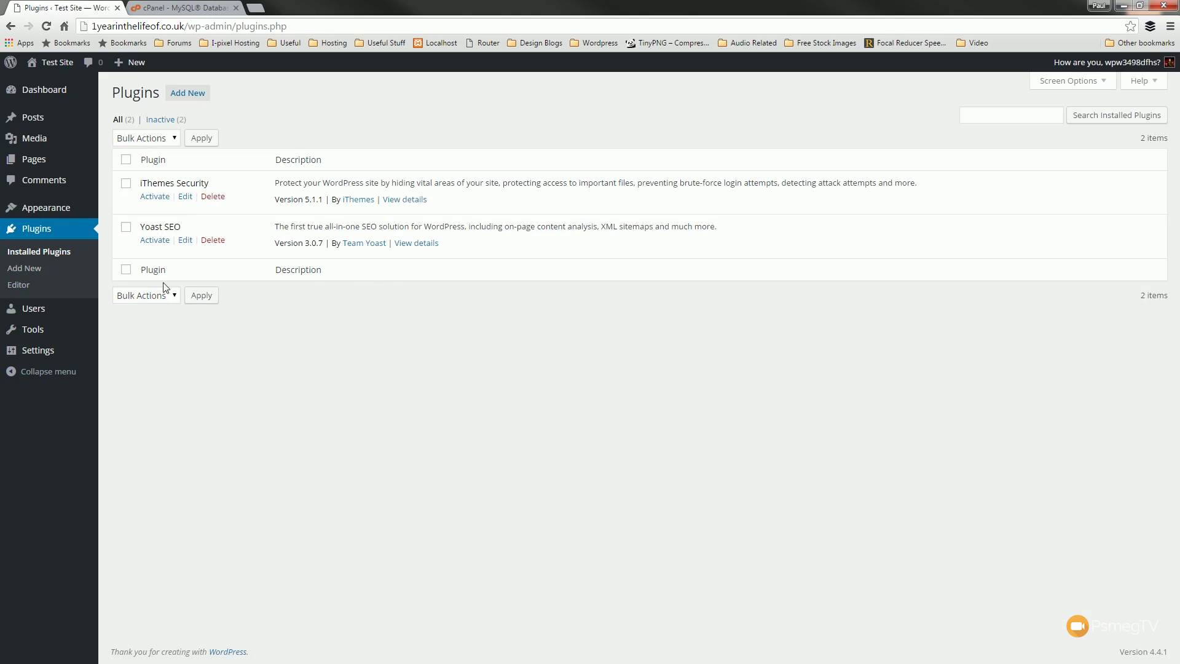
- Activate Yoast SEO, skip its tour, activate iThemes Security, and choose Secure Your Site Now
click(155, 239)
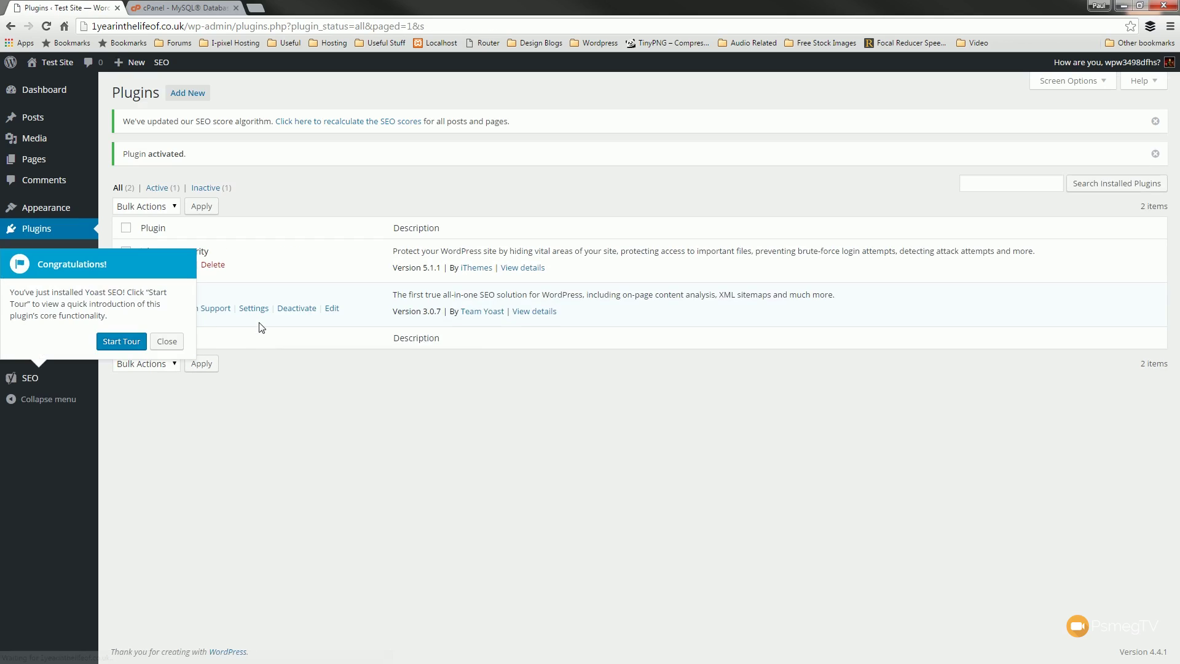
click(163, 342)
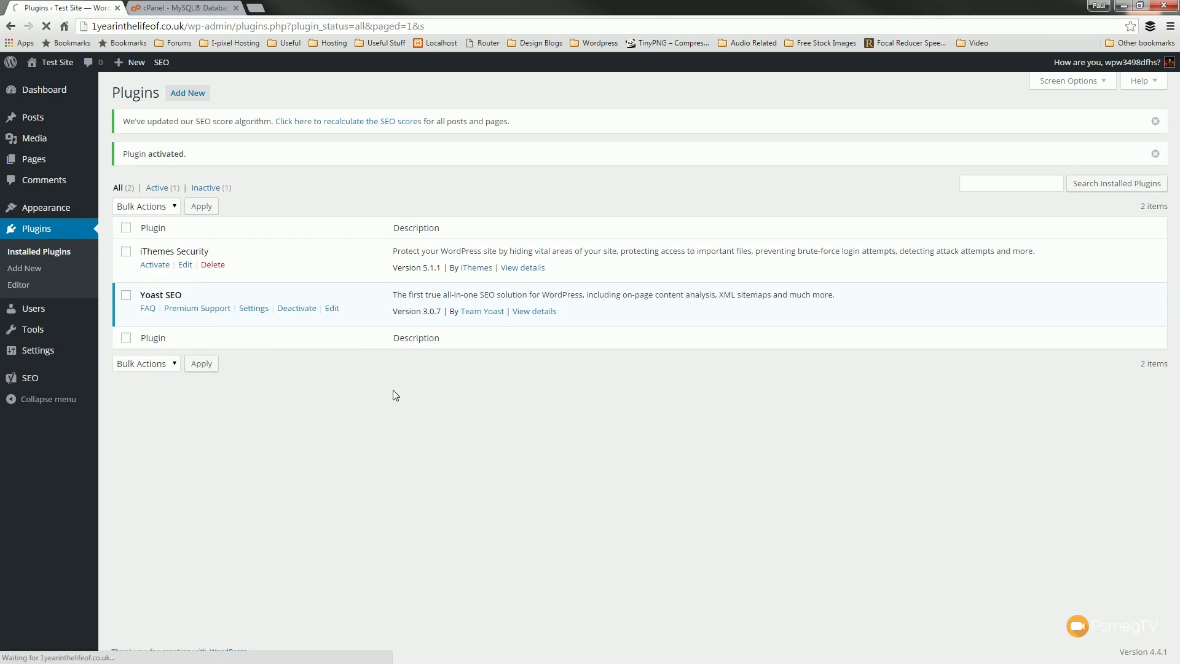
click(161, 271)
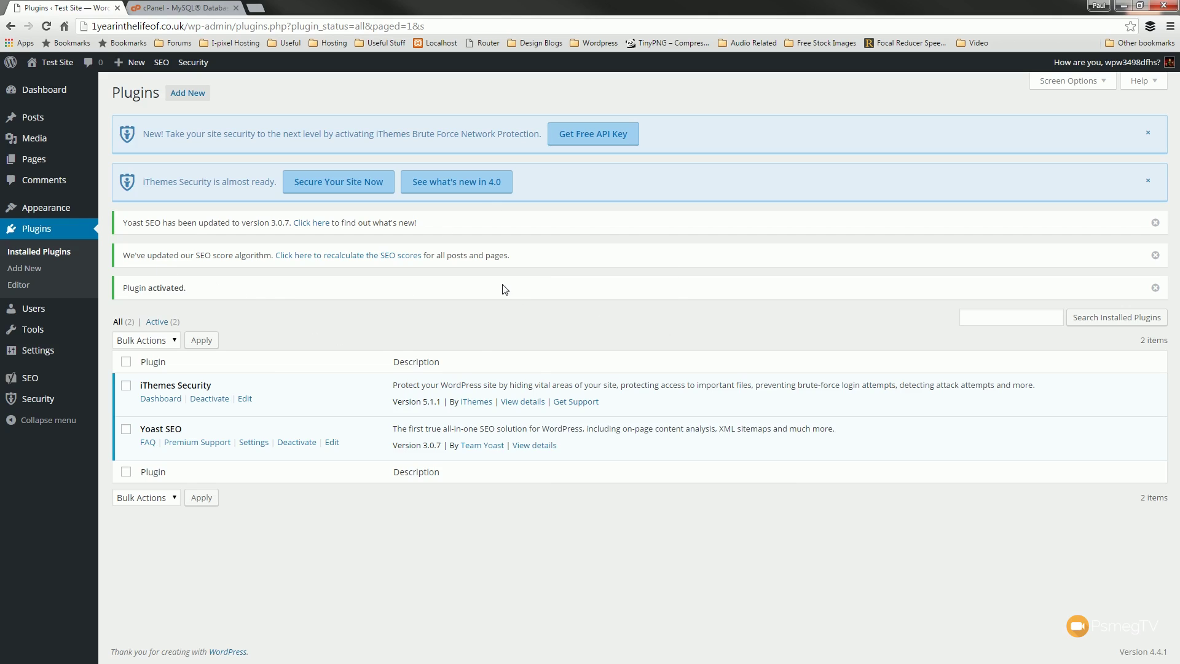
click(330, 186)
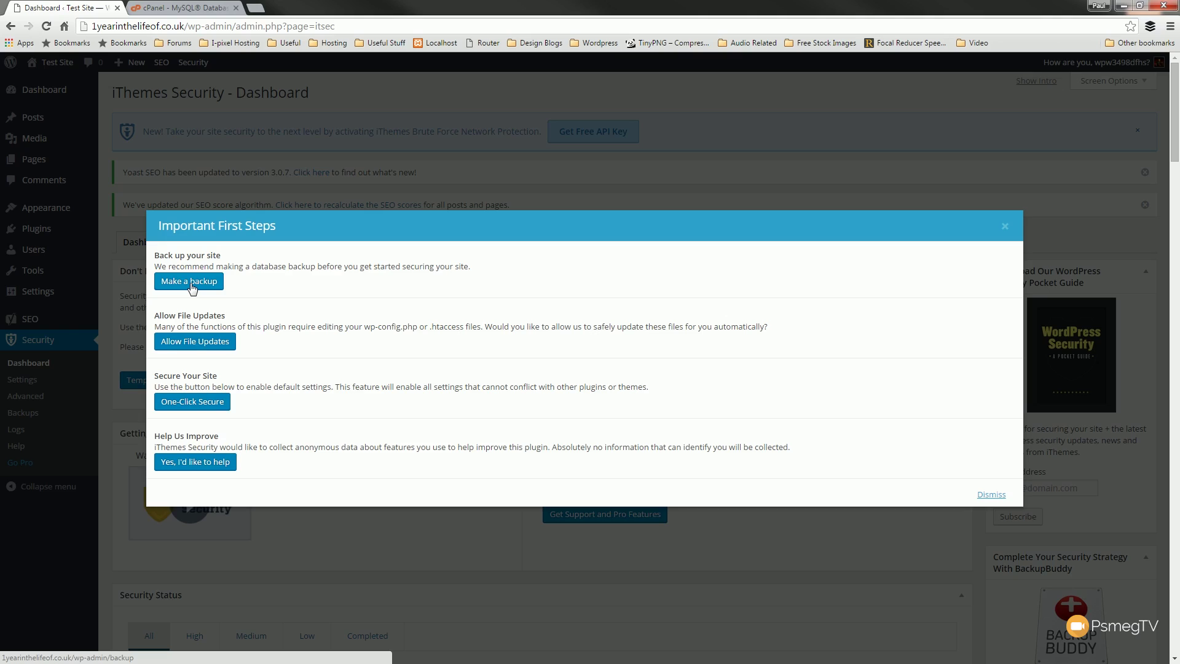
- Allow iThemes Security file updates, apply One-Click Secure, dismiss the dialog and review Security Status
click(199, 342)
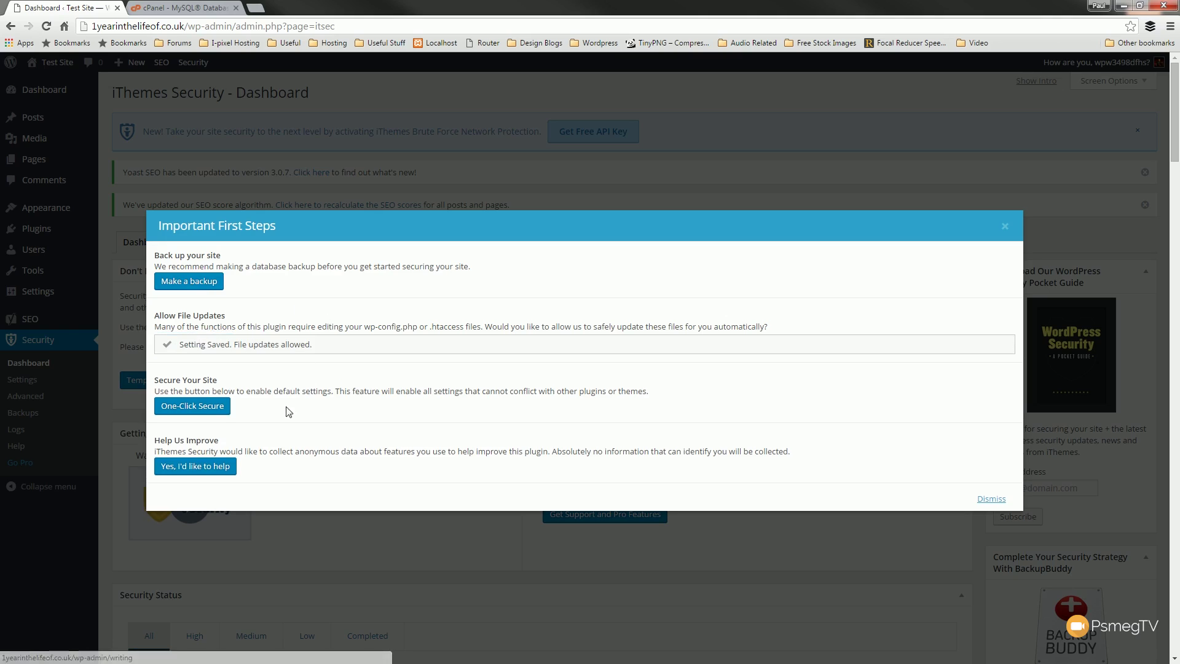
click(191, 412)
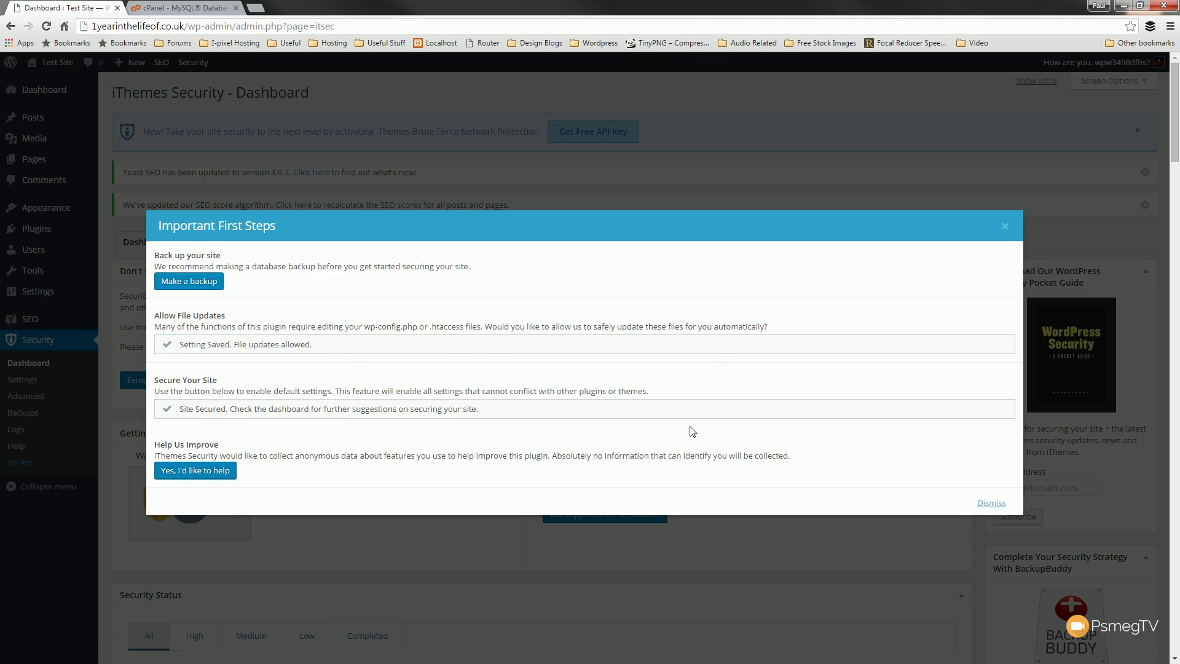
click(991, 503)
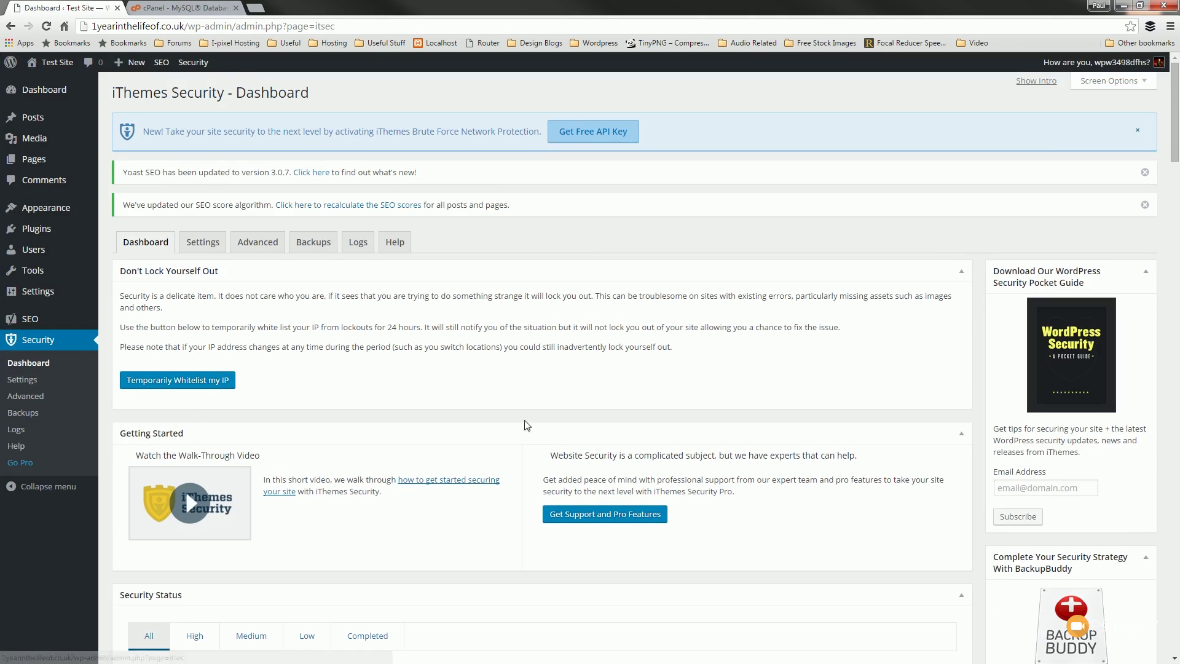
scroll(426, 409, down, 3)
scroll(426, 410, down, 2)
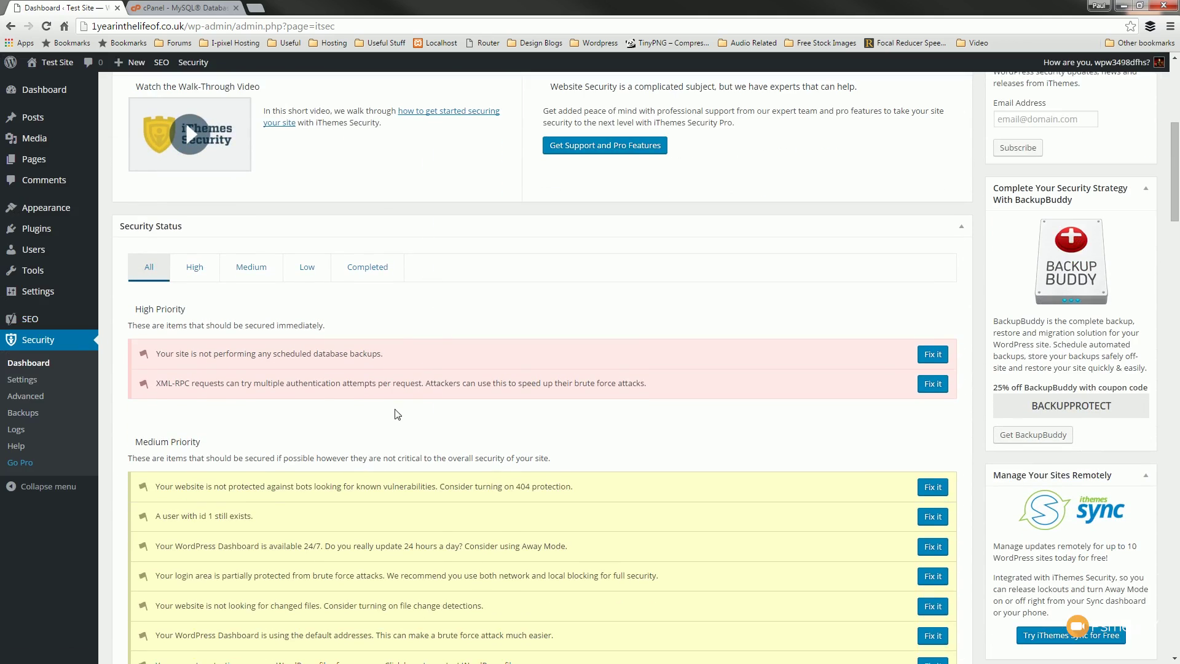
scroll(411, 425, down, 4)
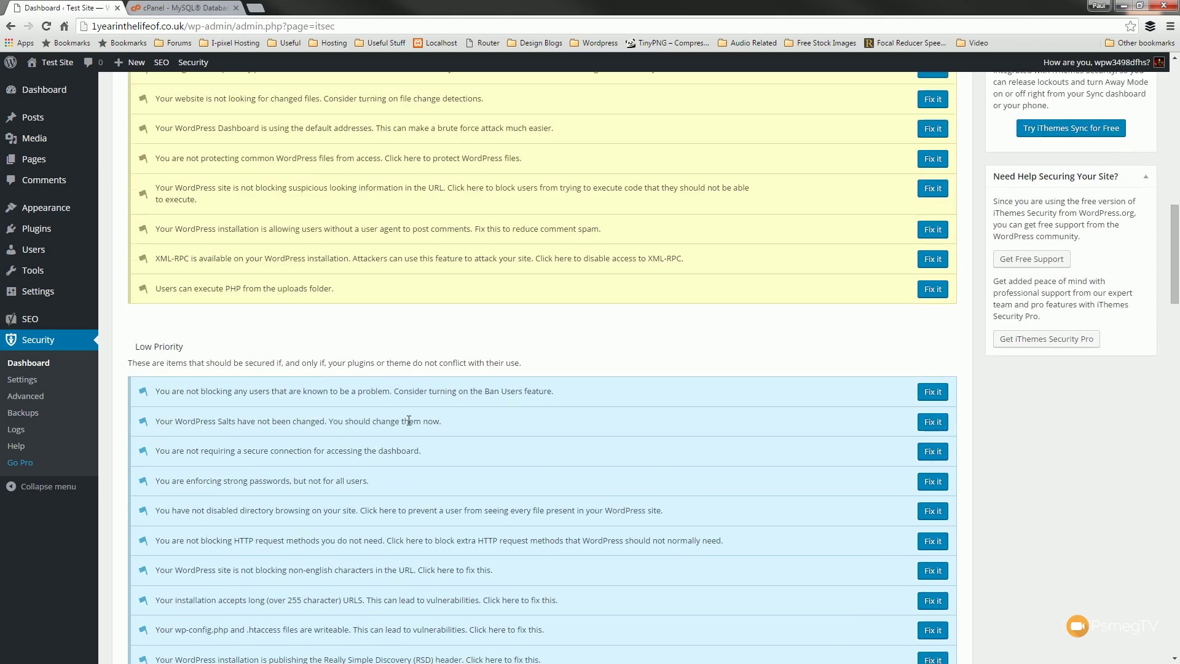
scroll(411, 425, up, 6)
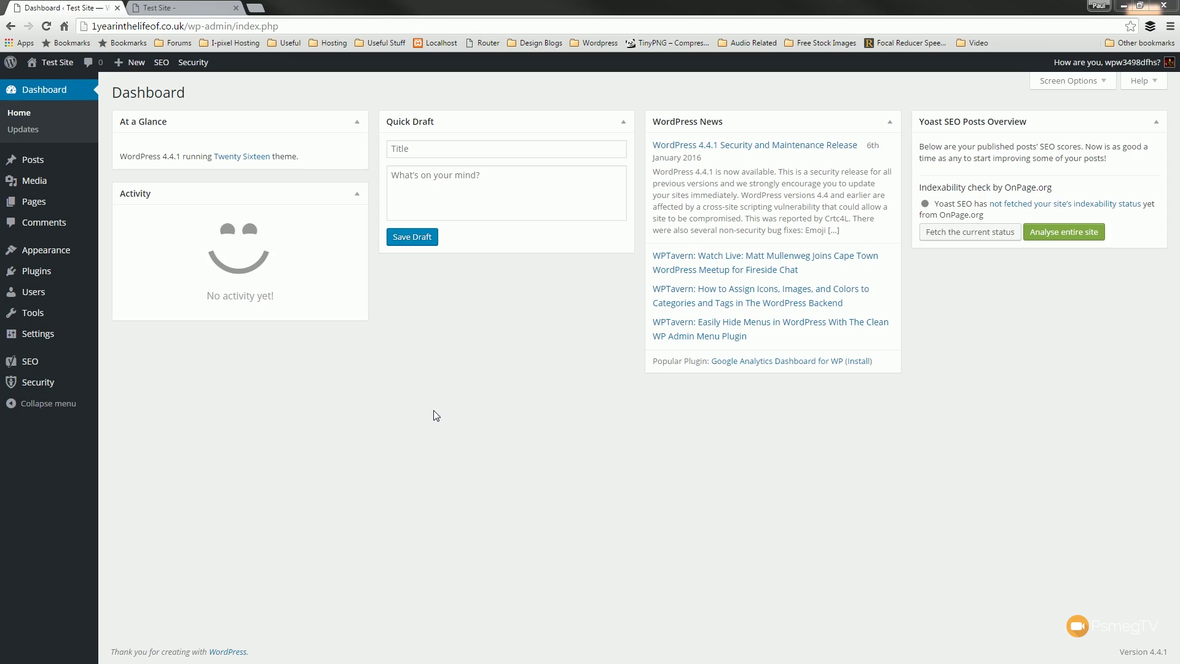
- View the live Test Site front end, then switch back to the admin Dashboard tab
click(200, 11)
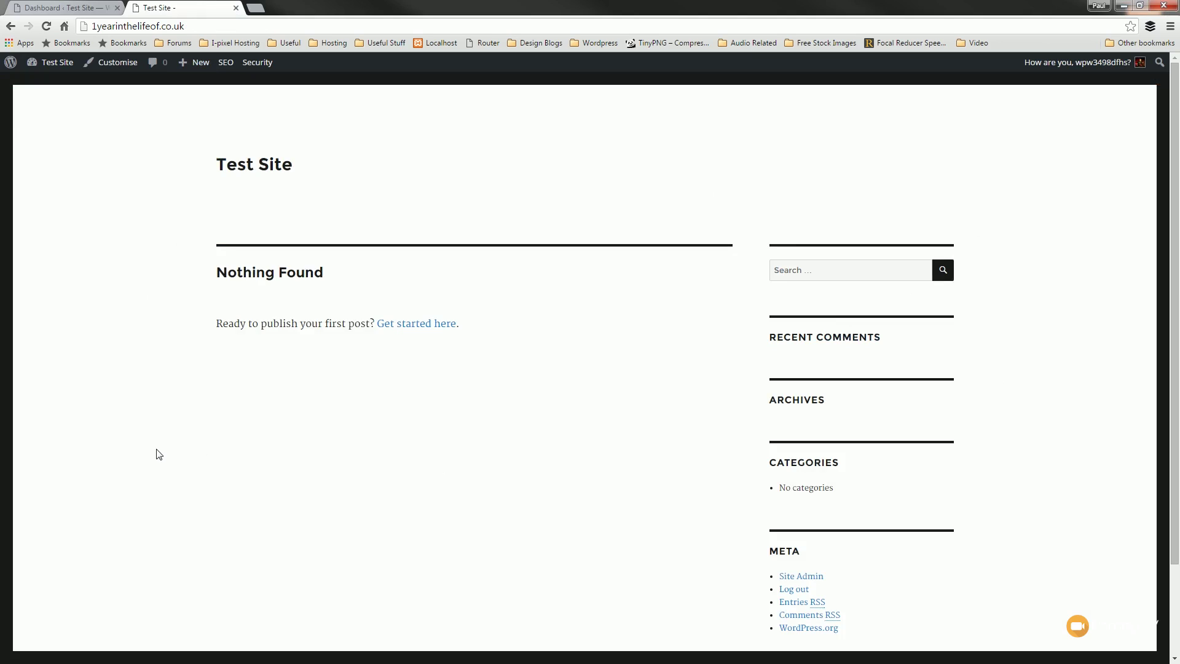
scroll(158, 454, down, 2)
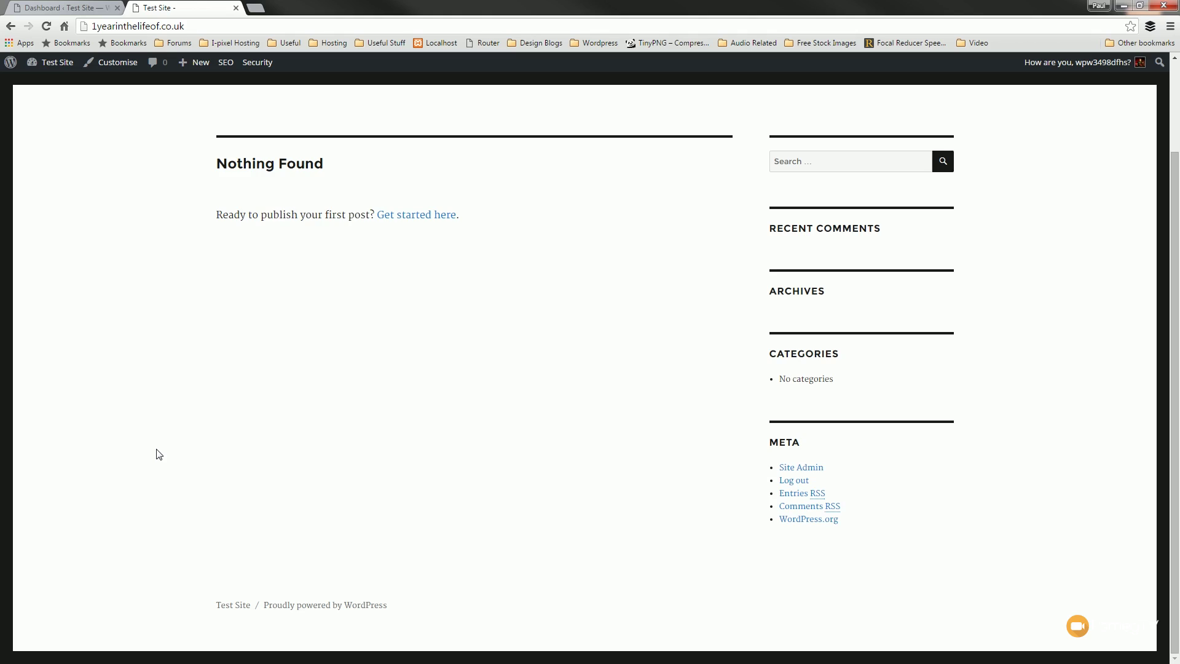
scroll(158, 454, up, 2)
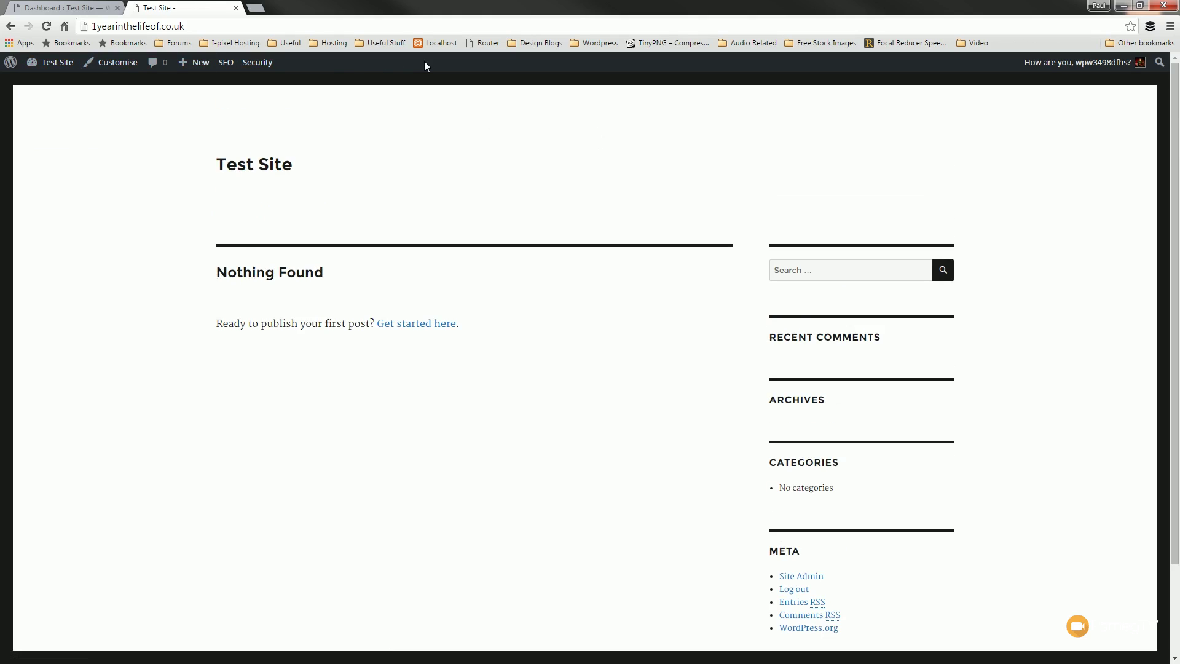
mouse_move(49, 62)
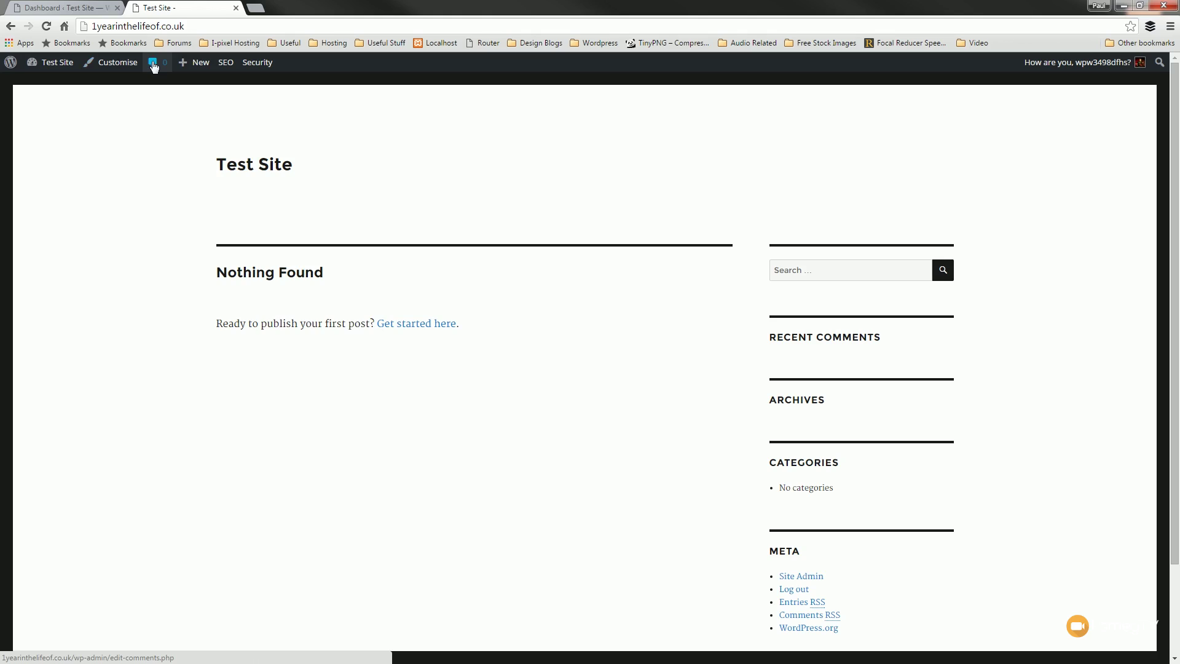
mouse_move(202, 71)
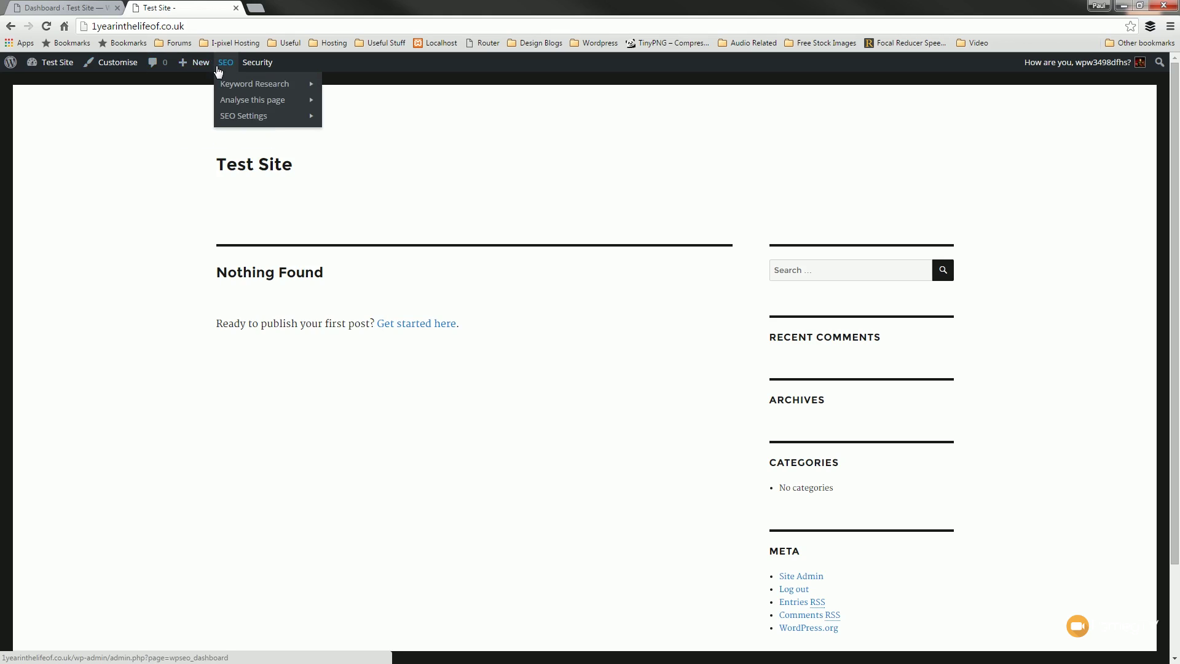
mouse_move(258, 68)
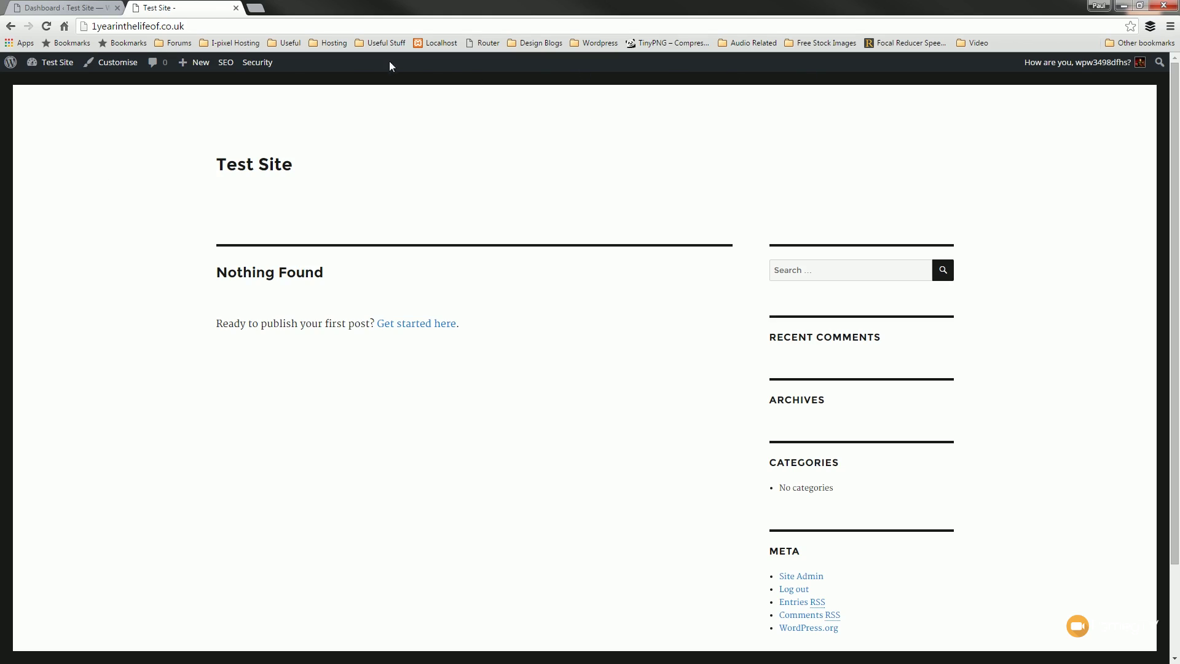
click(64, 14)
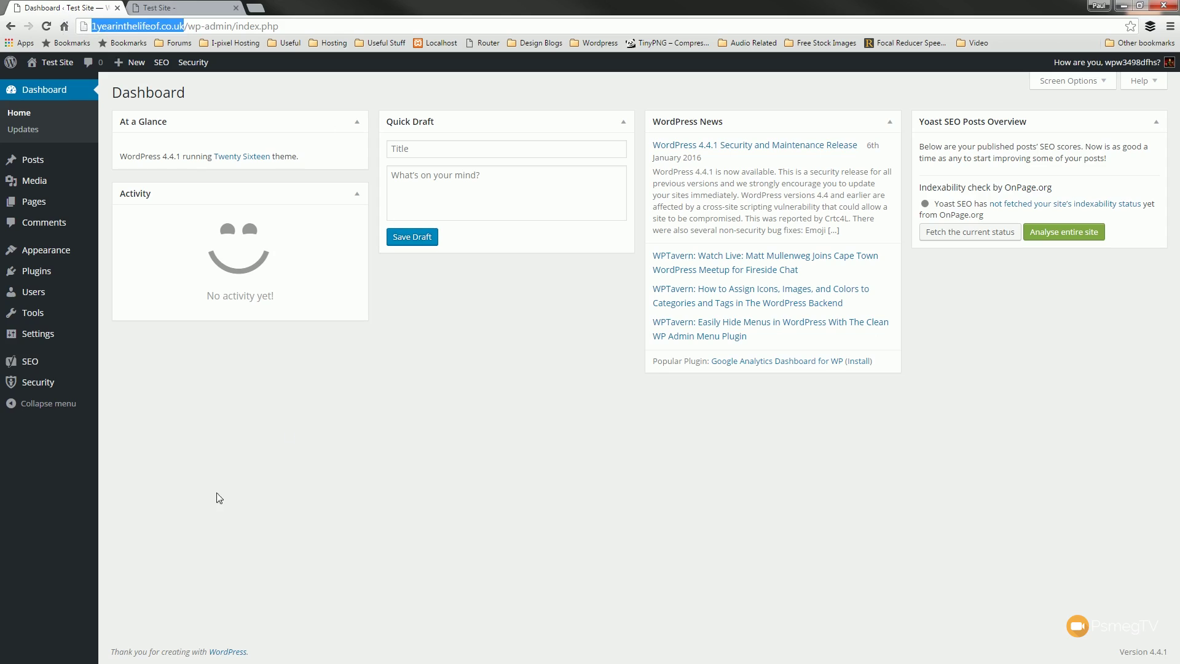
- In Your Profile, untick Show Toolbar when viewing the site
mouse_move(46, 300)
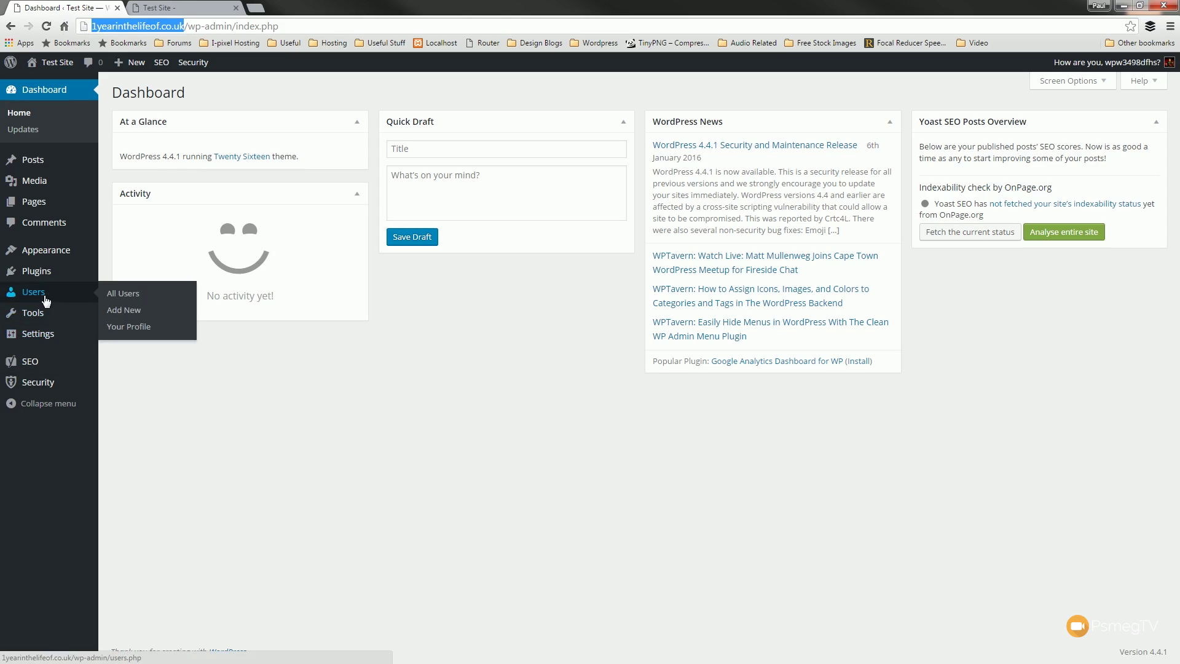
click(123, 327)
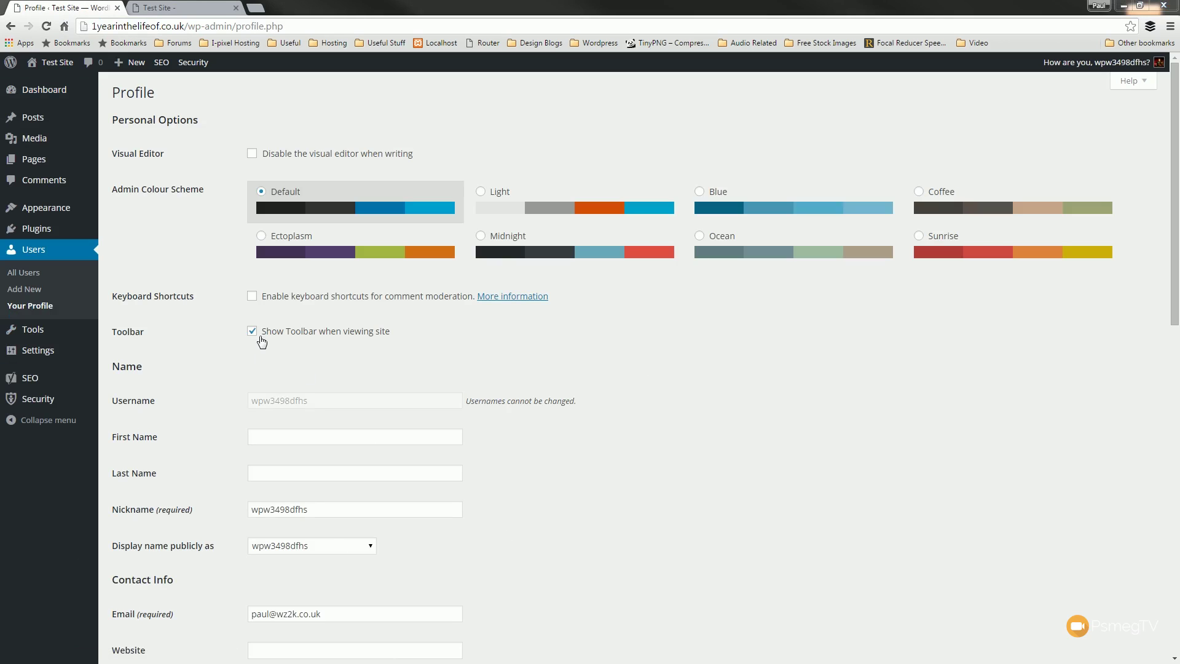
click(309, 332)
scroll(563, 514, down, 2)
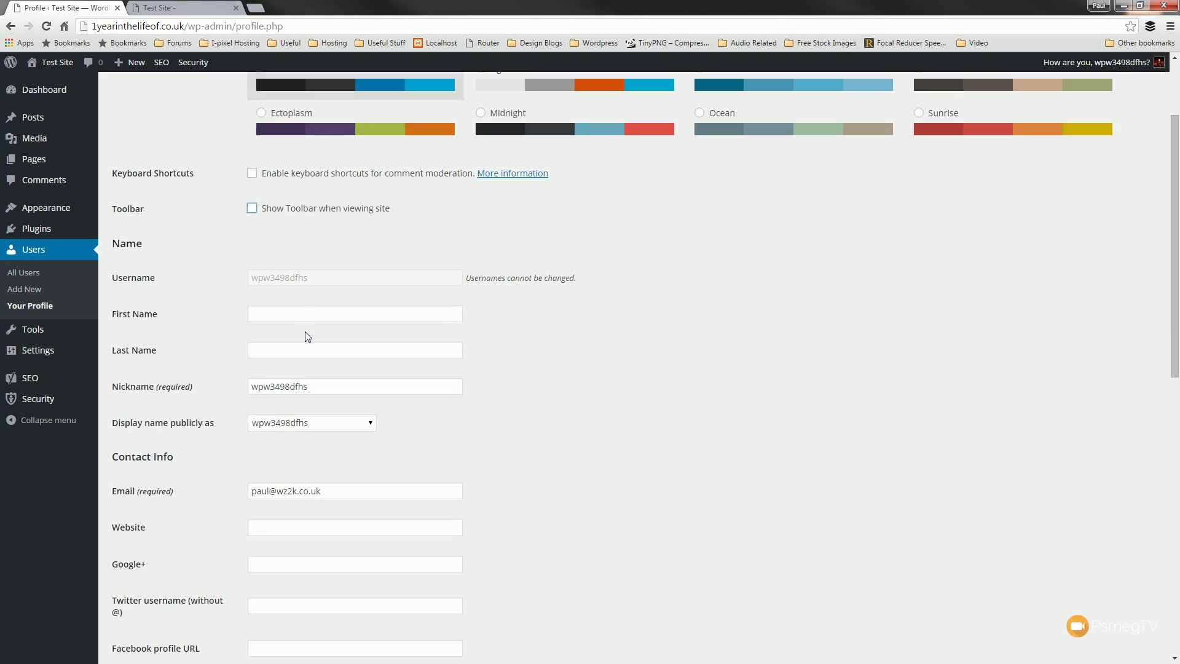
- Enter the user's first name and last name in the profile
click(307, 318)
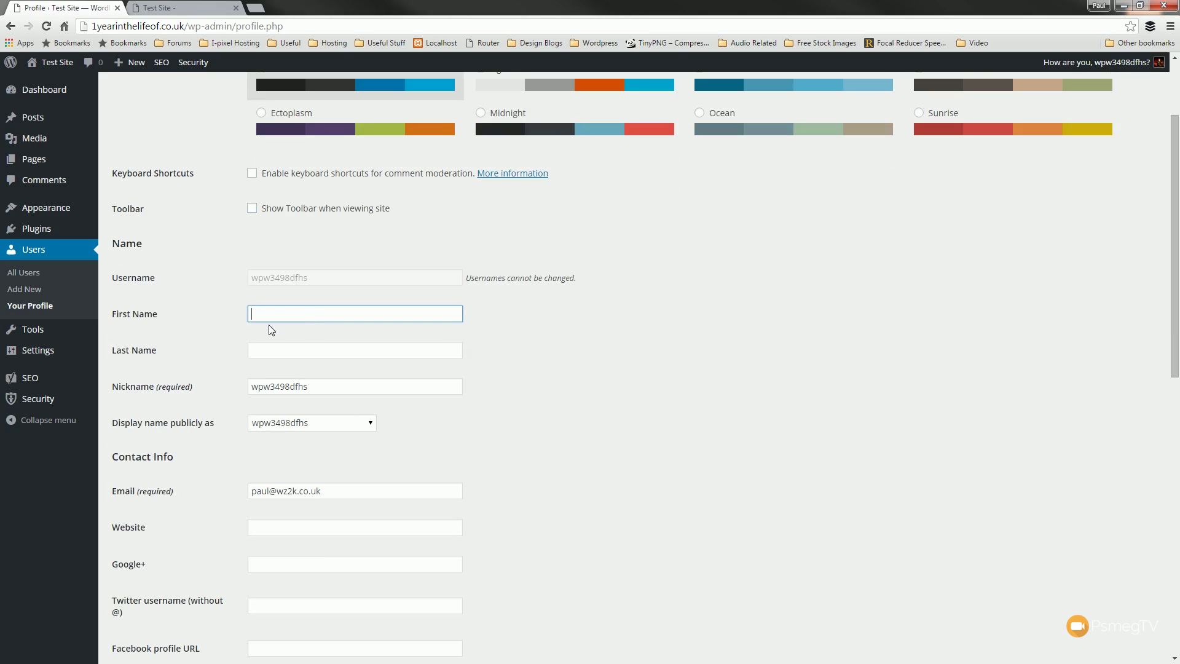
text(Paul)
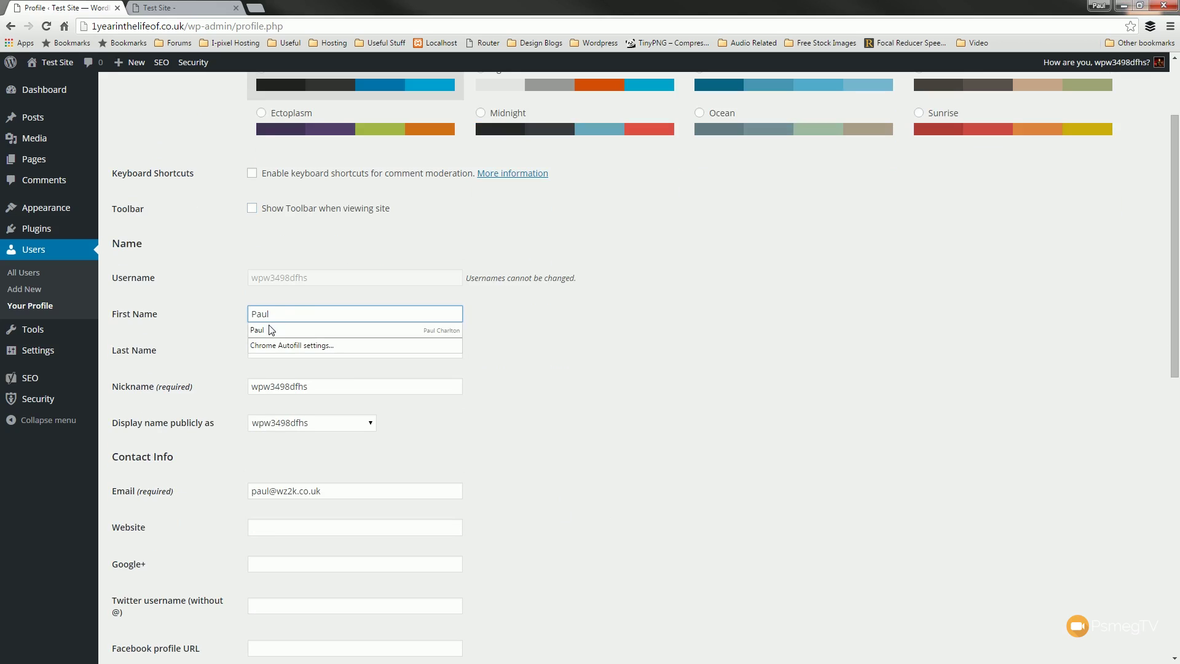
click(304, 351)
text(C)
click(651, 379)
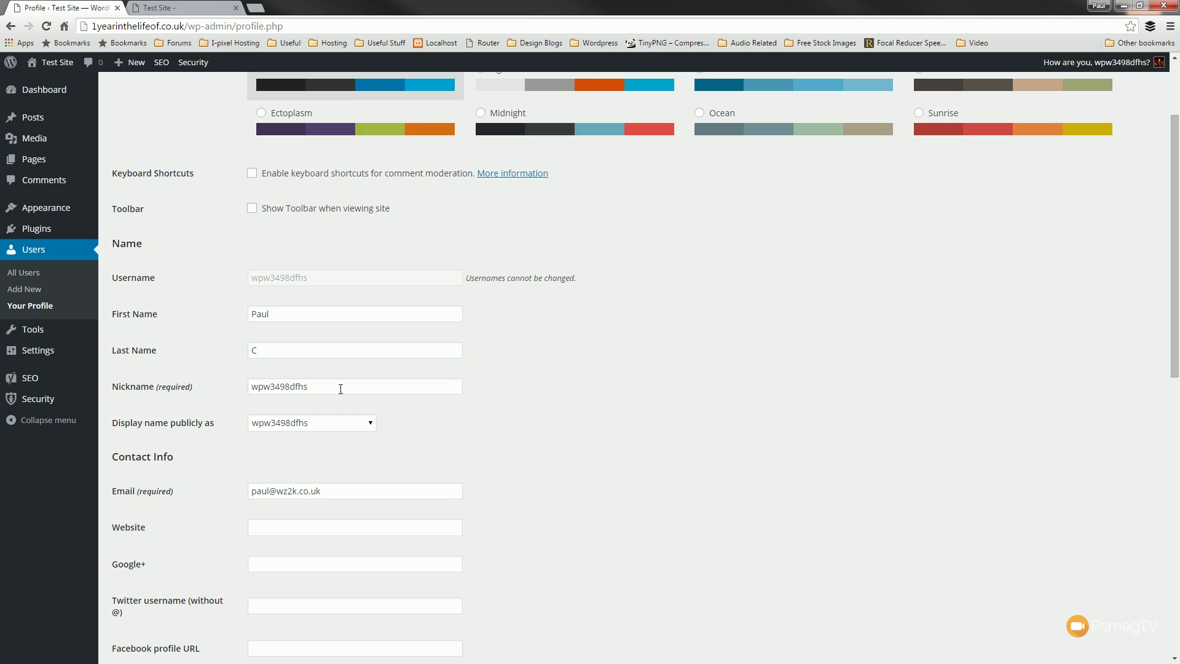
- Replace the nickname, make it the public display name, and update the profile
double_click(340, 388)
text(Psmeg)
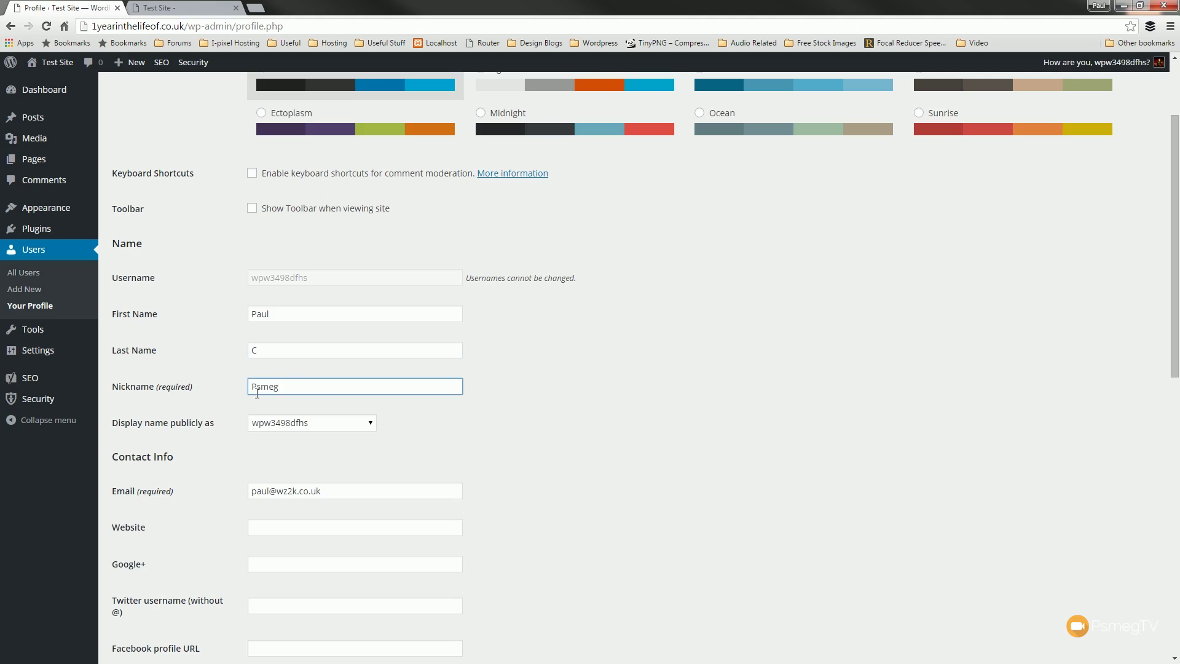
click(286, 424)
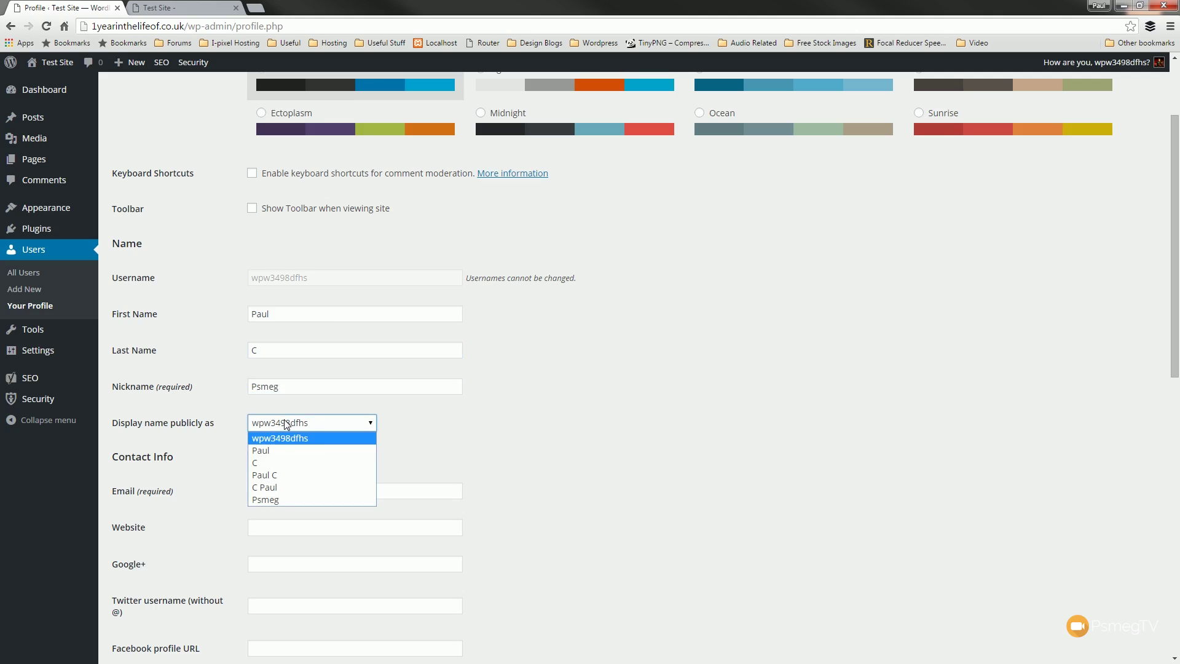
click(280, 501)
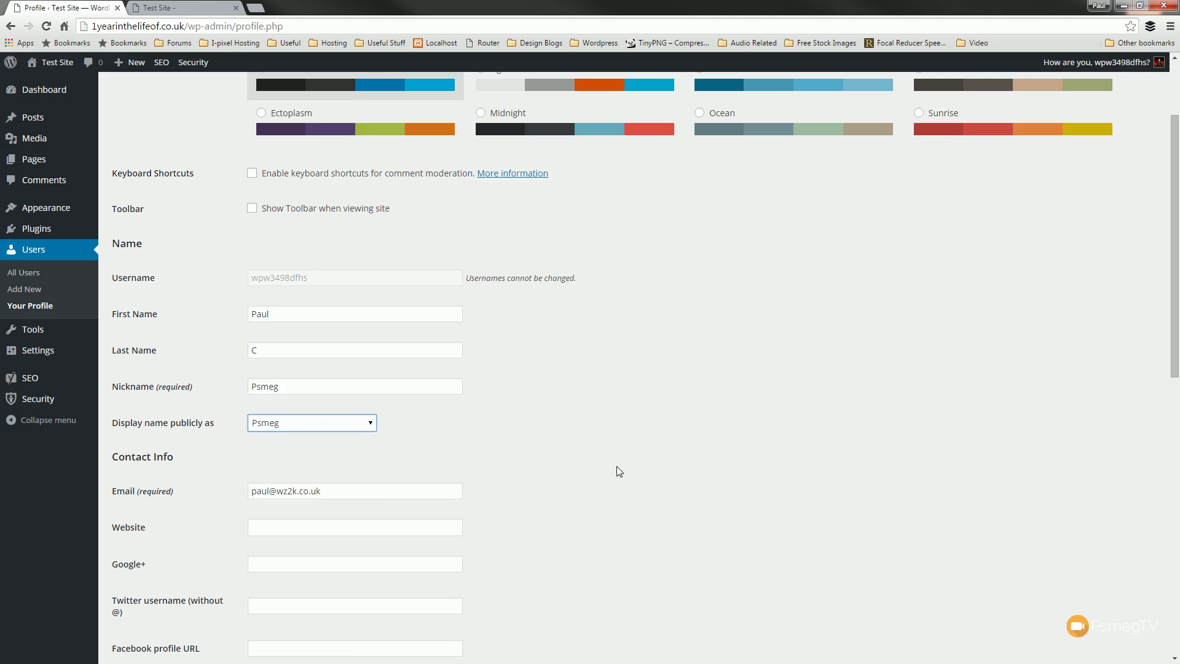
scroll(617, 466, down, 10)
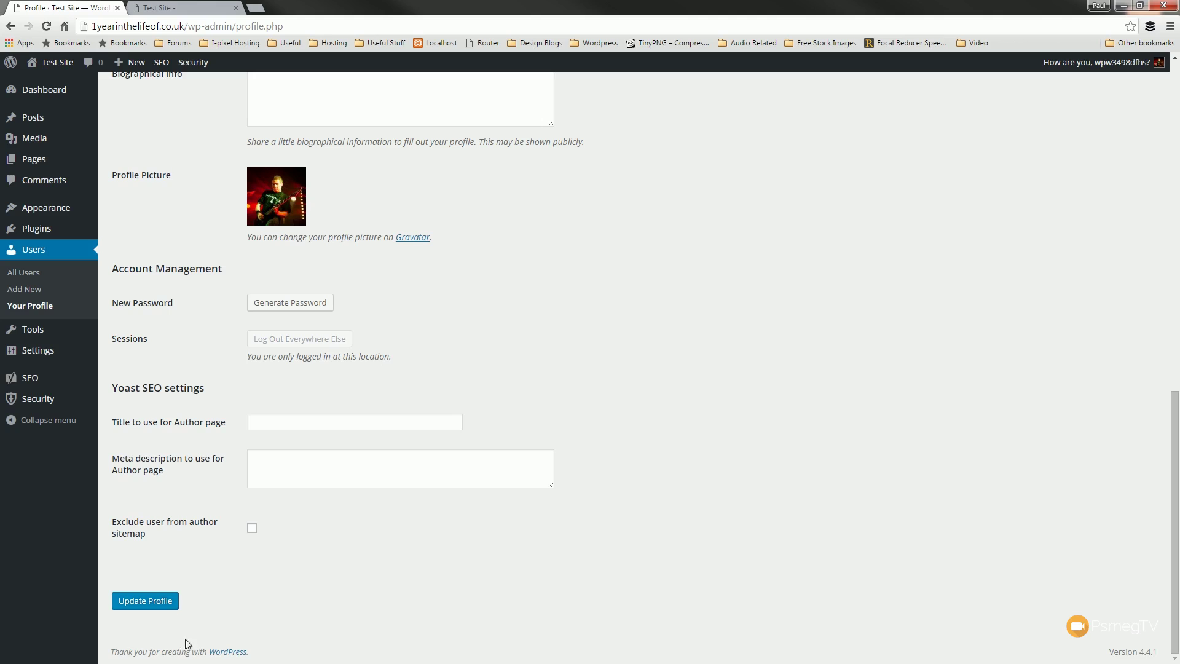
click(148, 600)
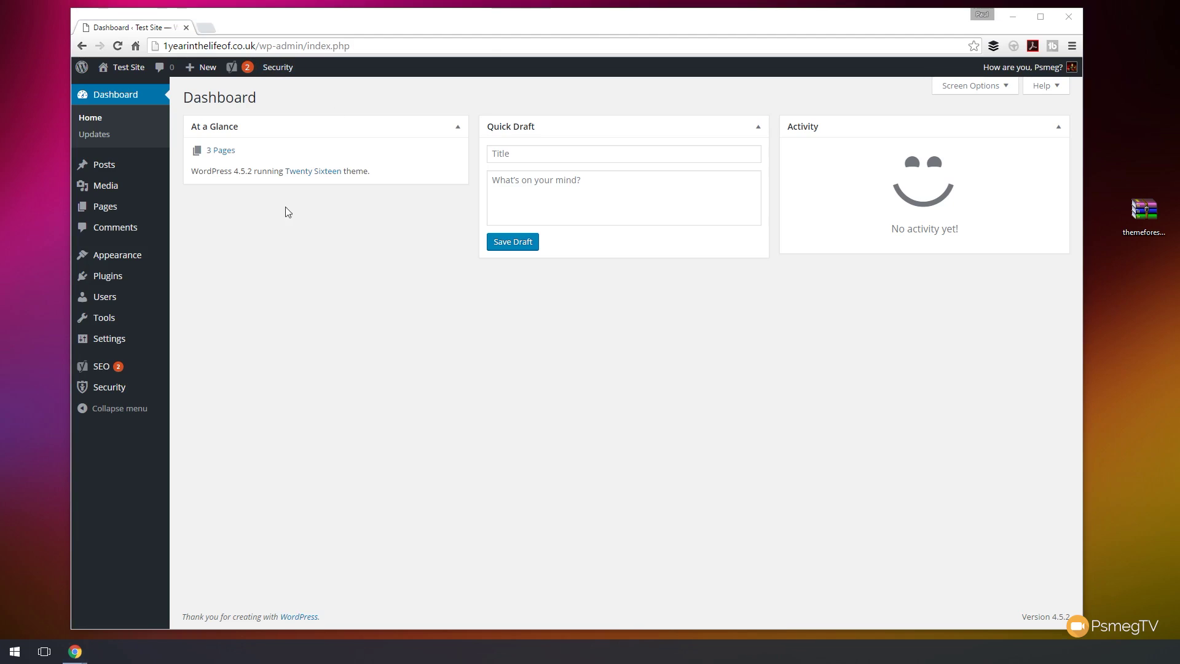
- Go to Appearance > Themes to view Twenty Sixteen, Twenty Fifteen and Twenty Fourteen
mouse_move(130, 260)
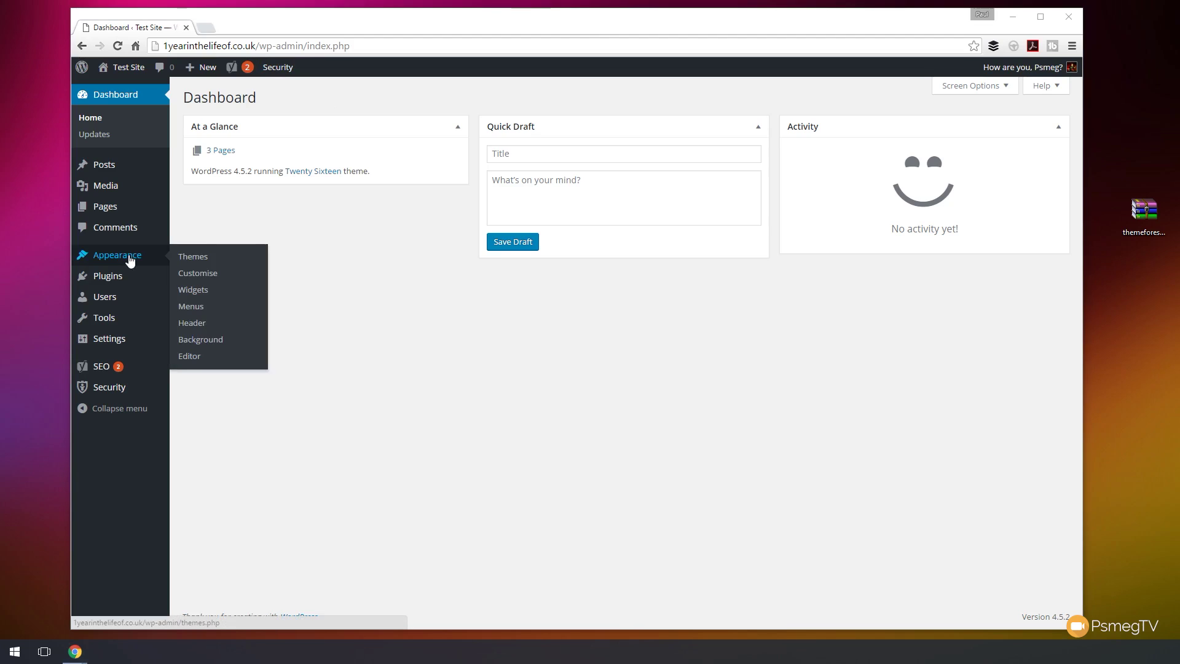
click(186, 262)
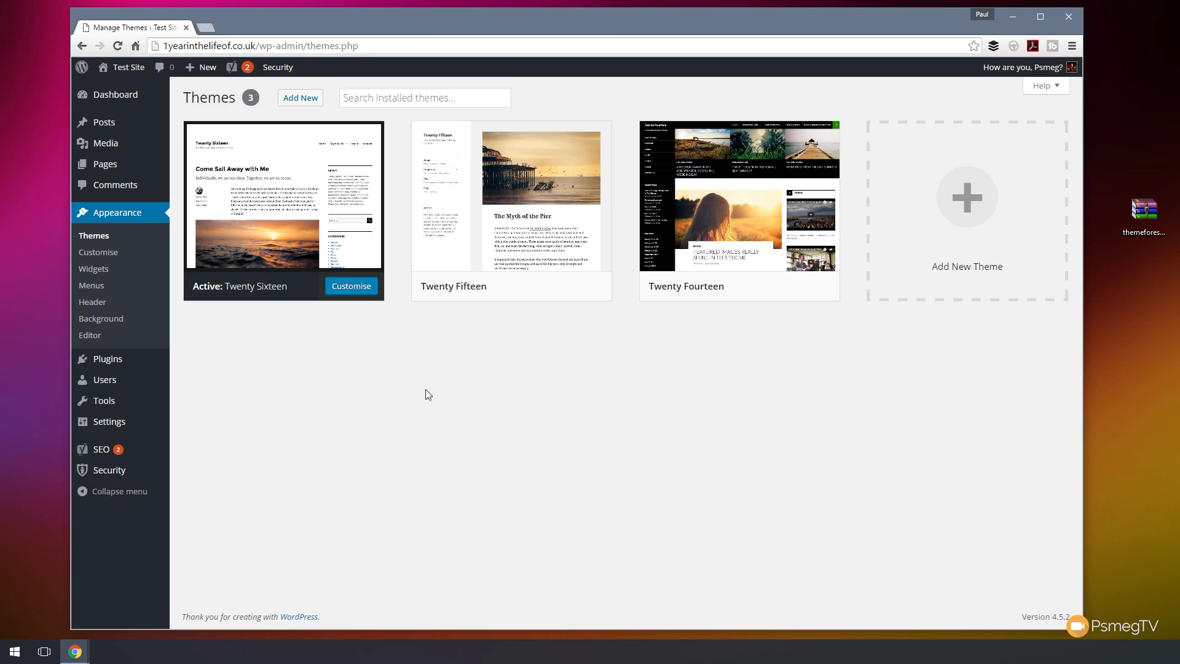
mouse_move(283, 240)
mouse_move(481, 294)
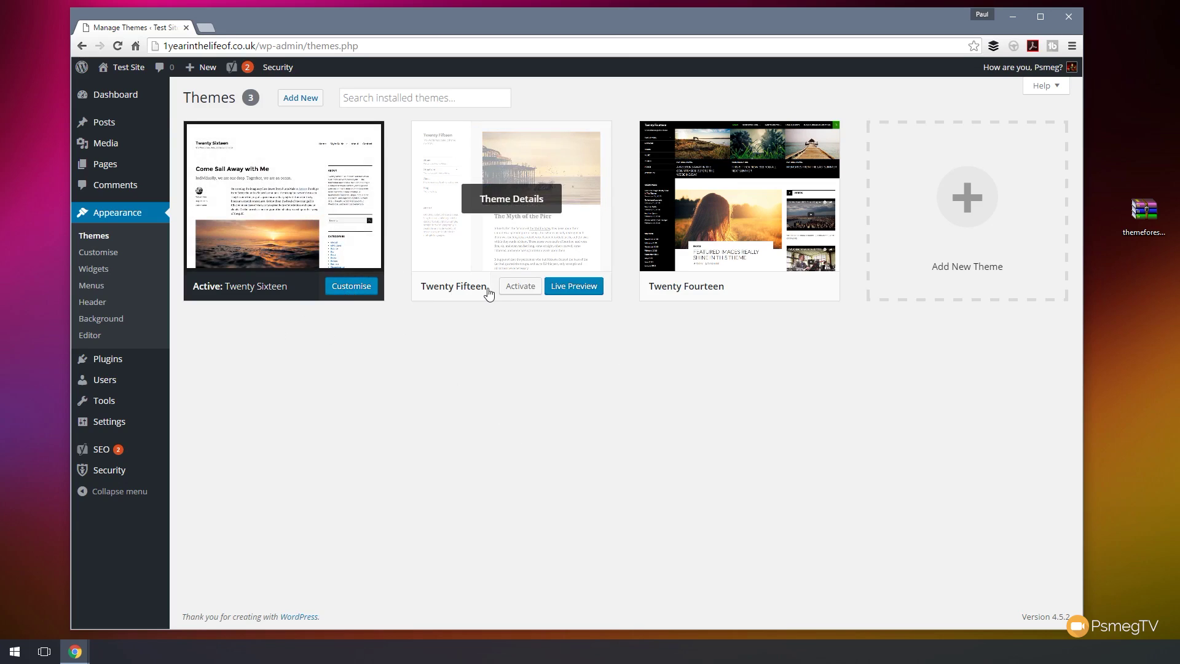
mouse_move(705, 301)
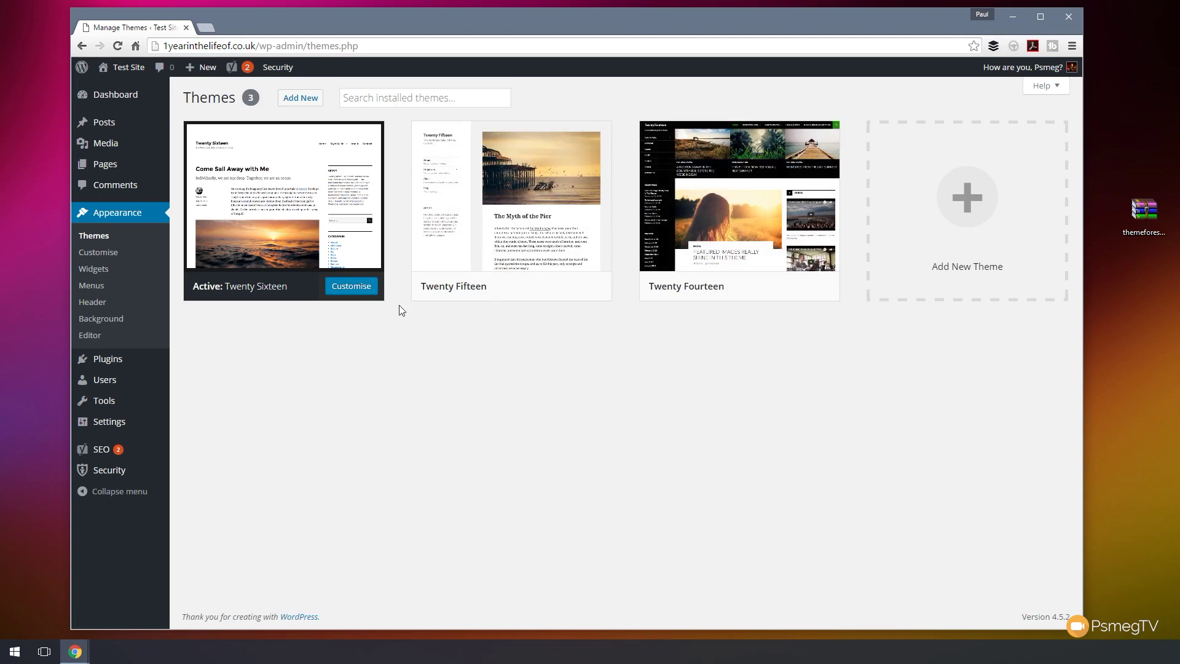
mouse_move(286, 212)
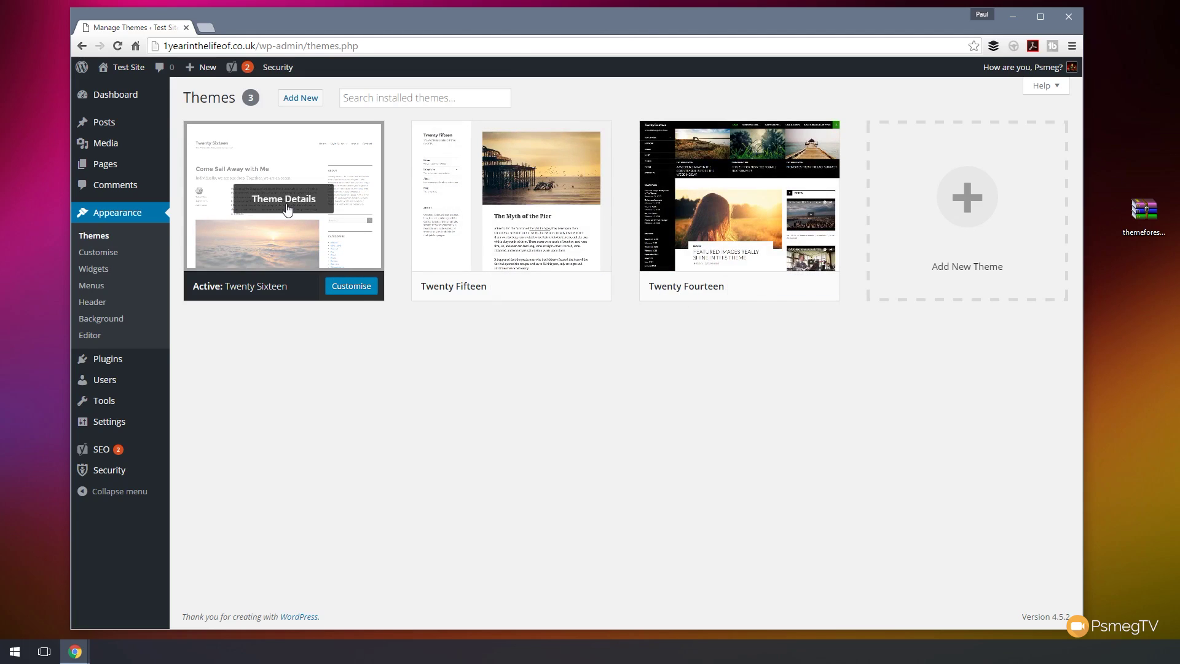
click(286, 207)
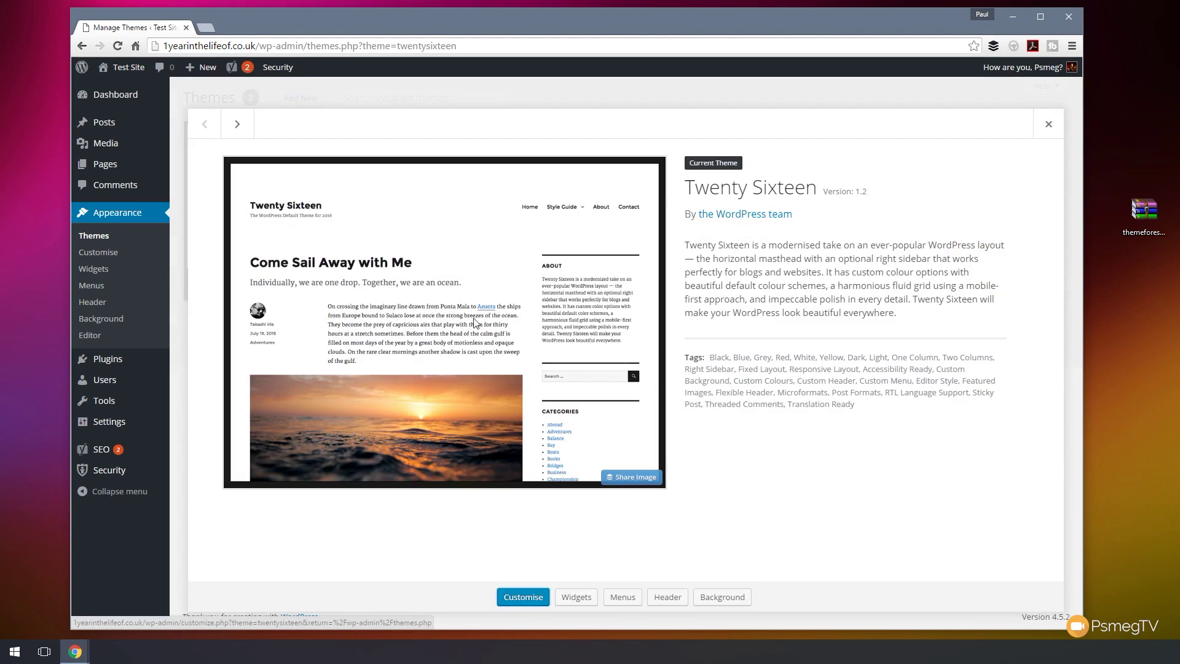
click(1049, 128)
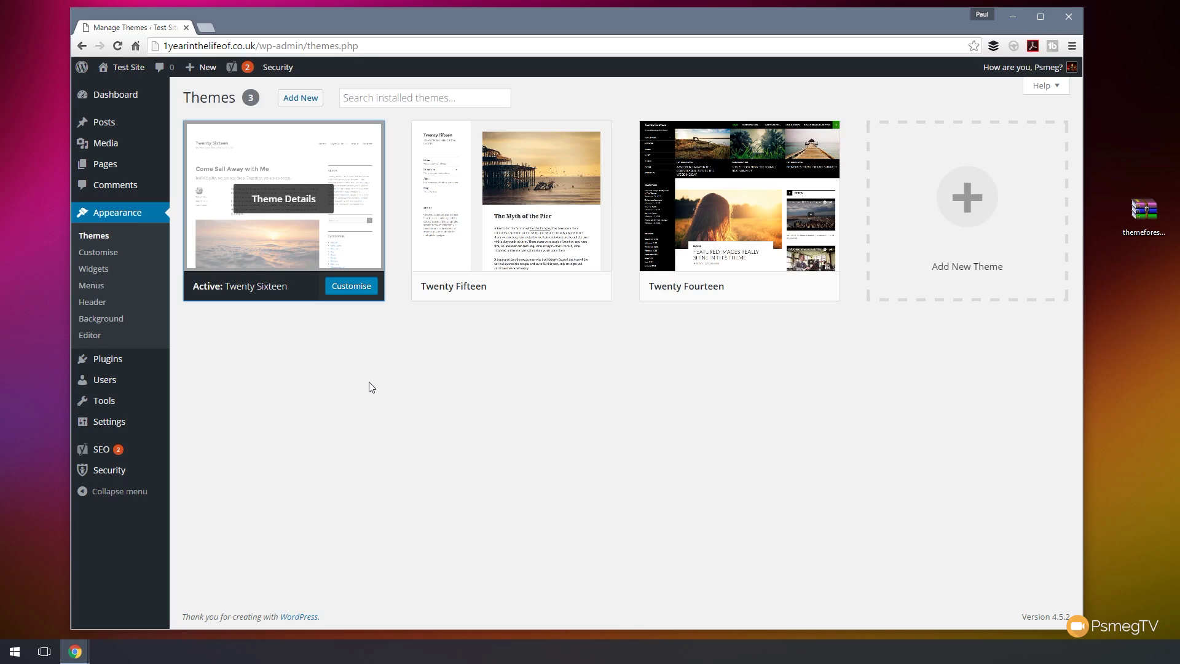
- From Add New themes, bring up the Upload Theme form for a .zip file
click(306, 105)
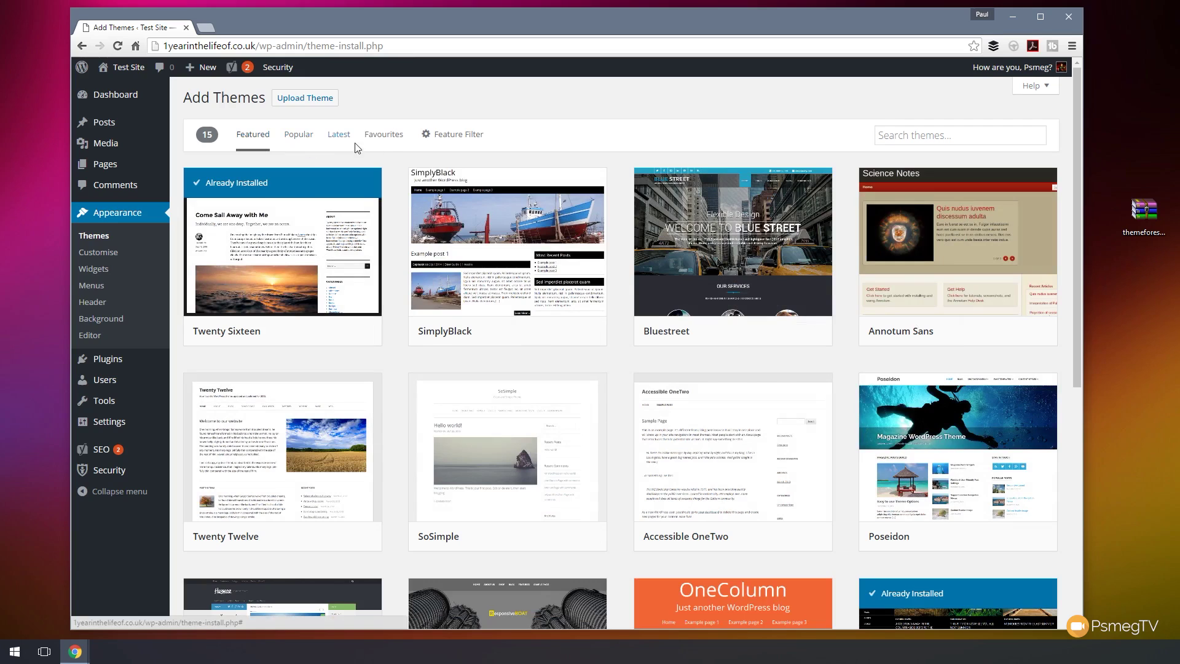
click(913, 135)
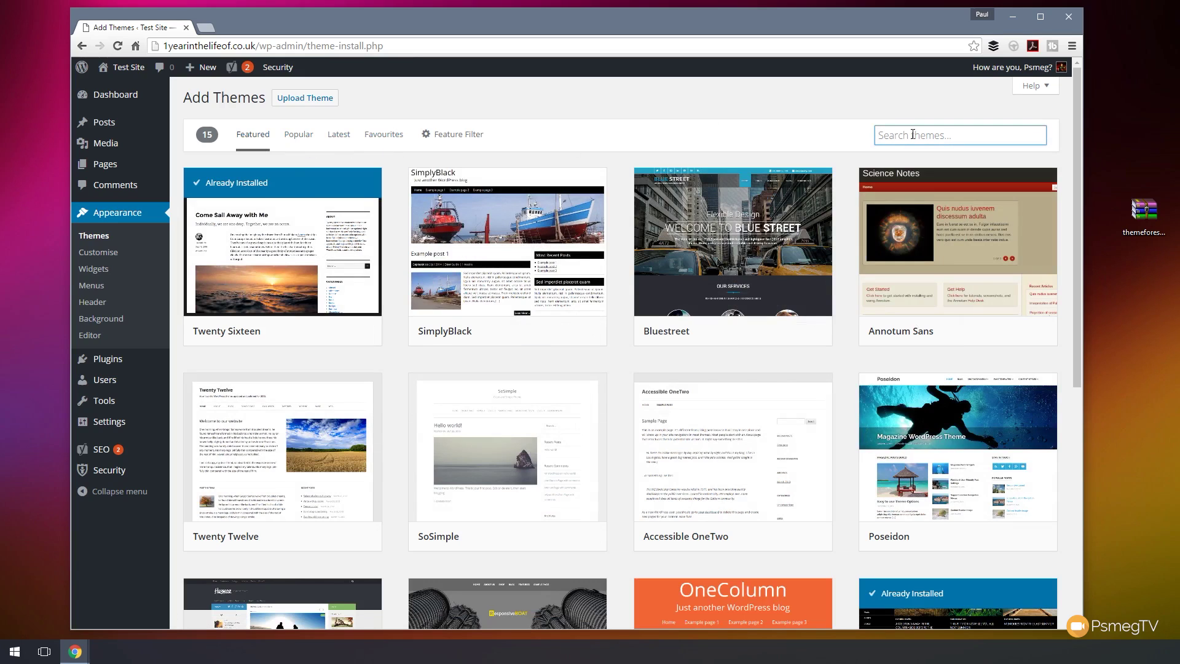
click(298, 98)
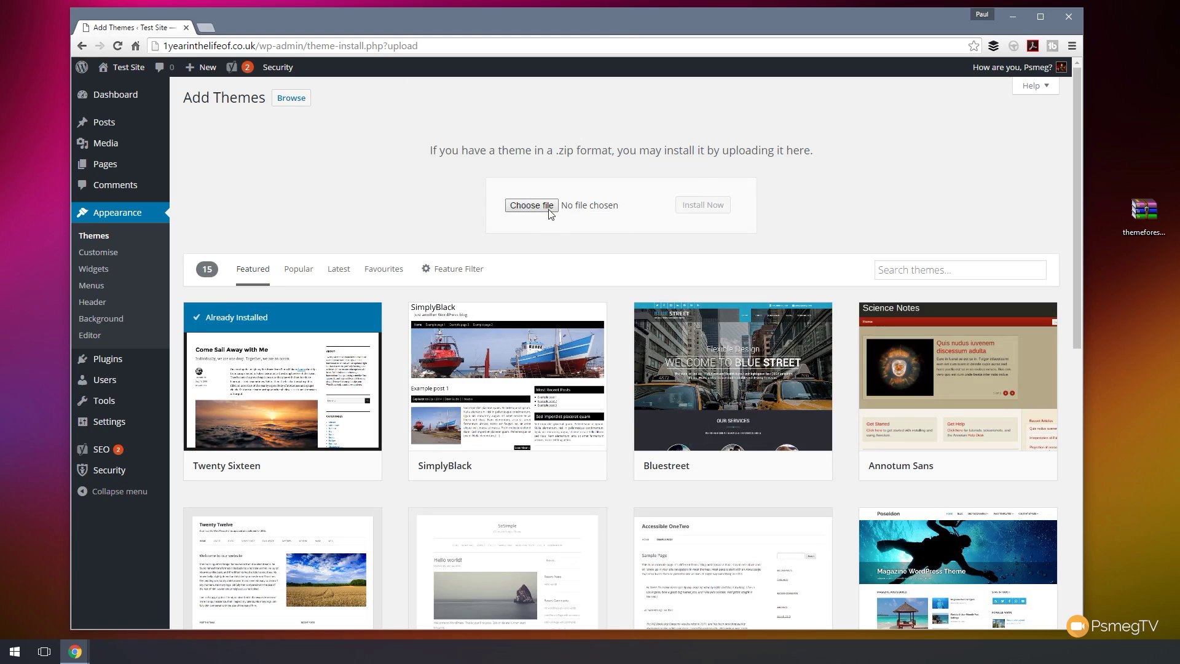
- Cancel the file picker after highlighting optimizer_pro, leaving no theme file chosen
click(543, 212)
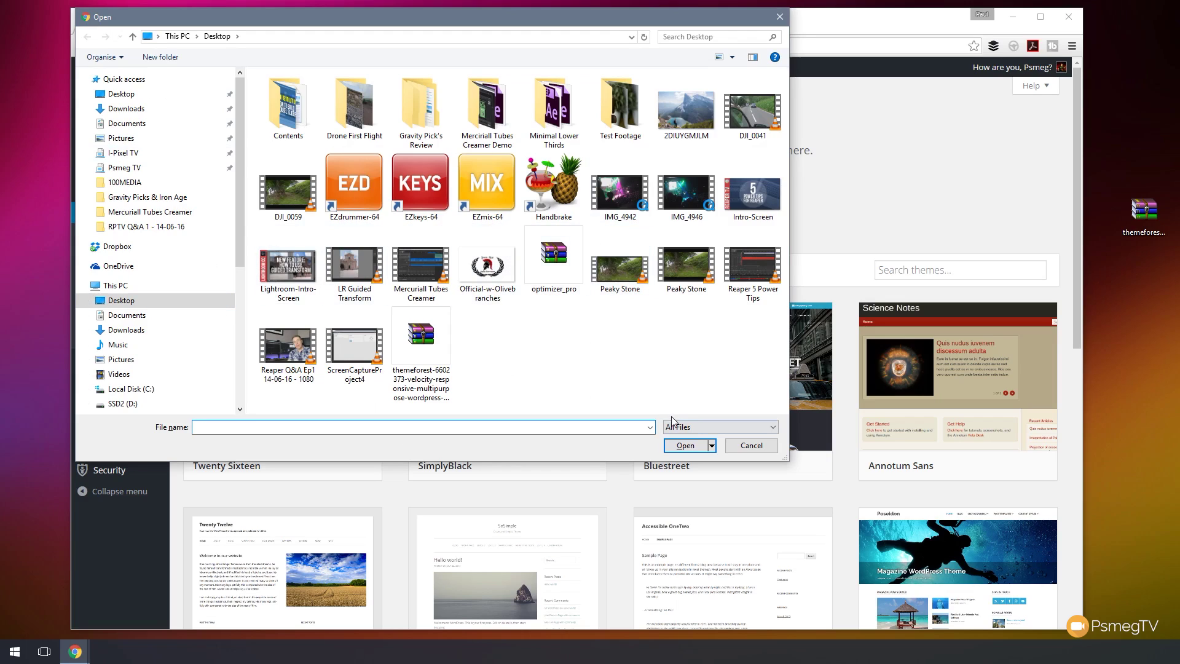
click(563, 268)
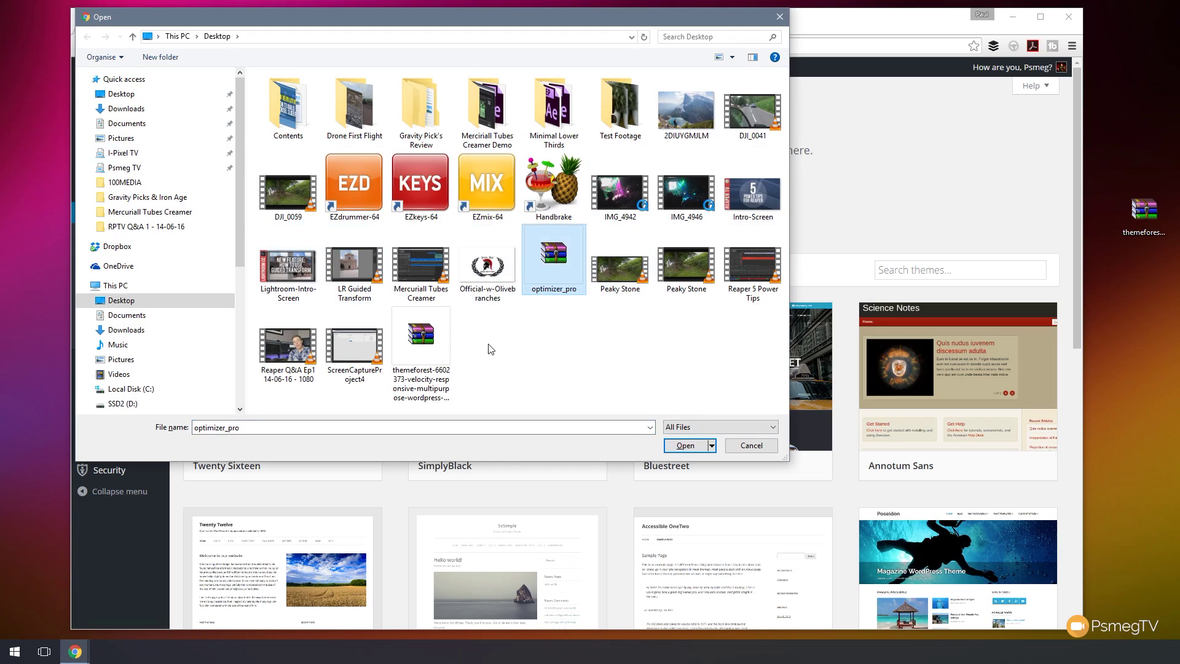
click(751, 445)
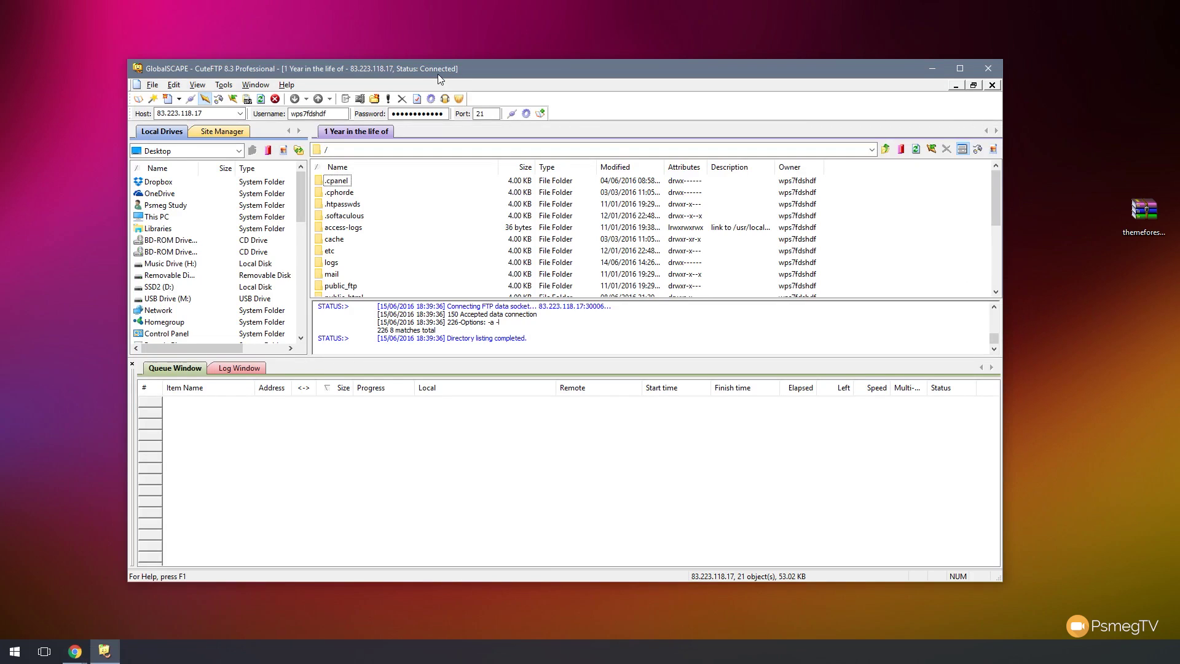
- Open the server's public_html folder and enlarge the remote file list above the Queue Window
drag(996, 209, 996, 244)
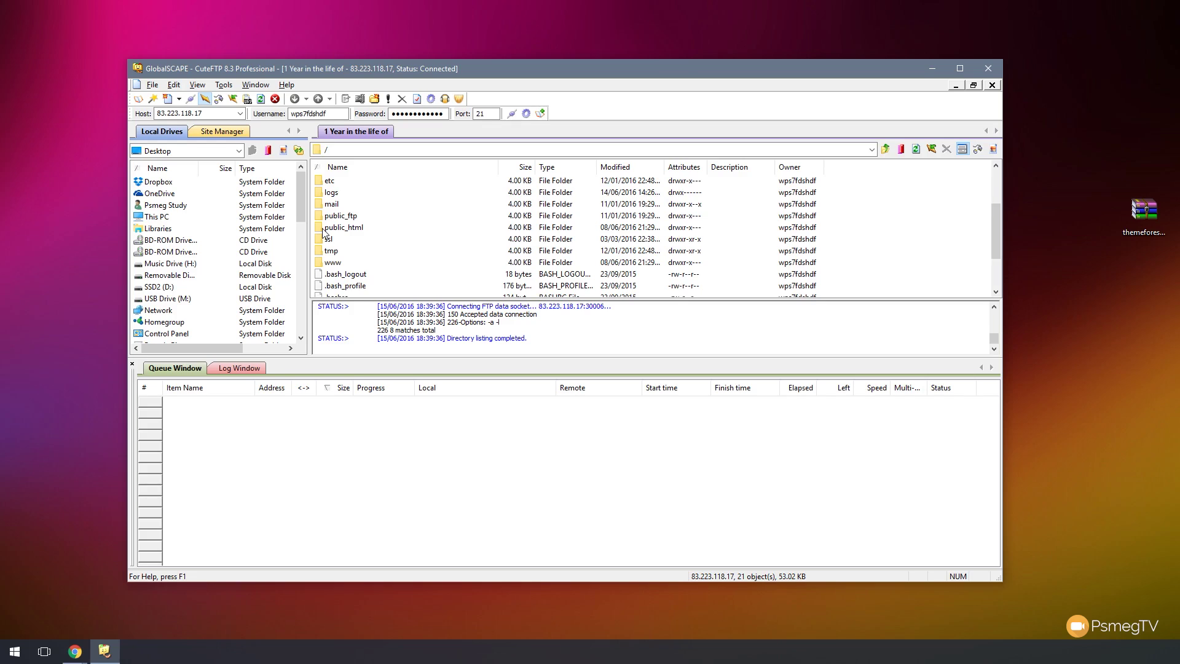
double_click(323, 228)
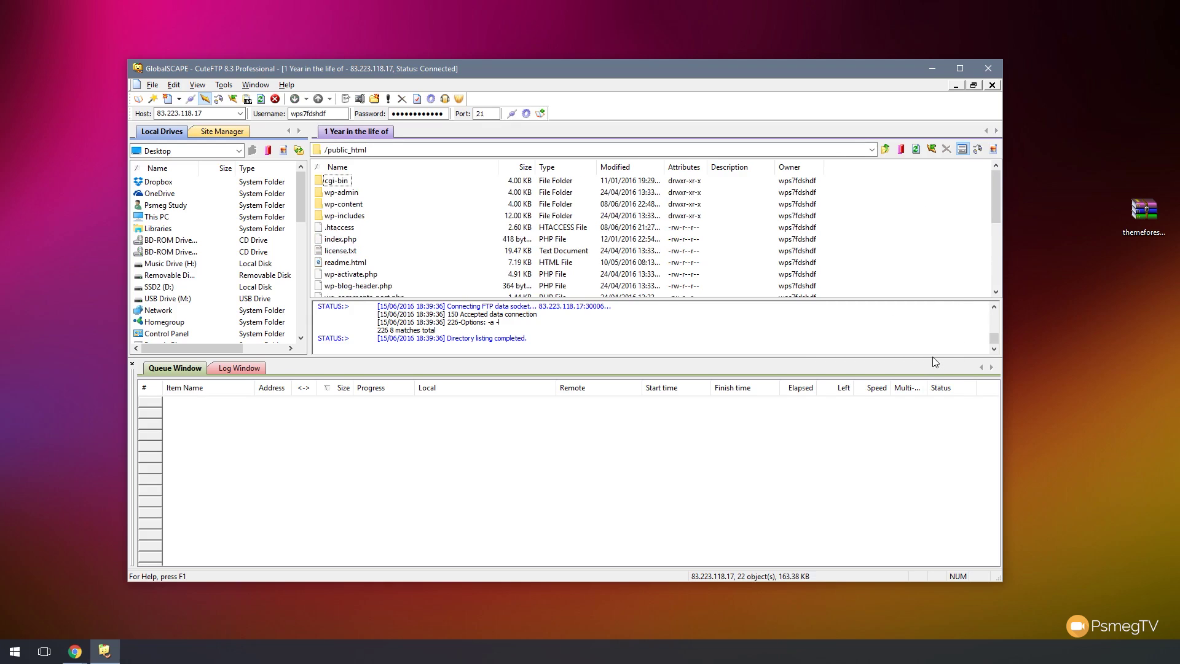
drag(932, 357, 931, 444)
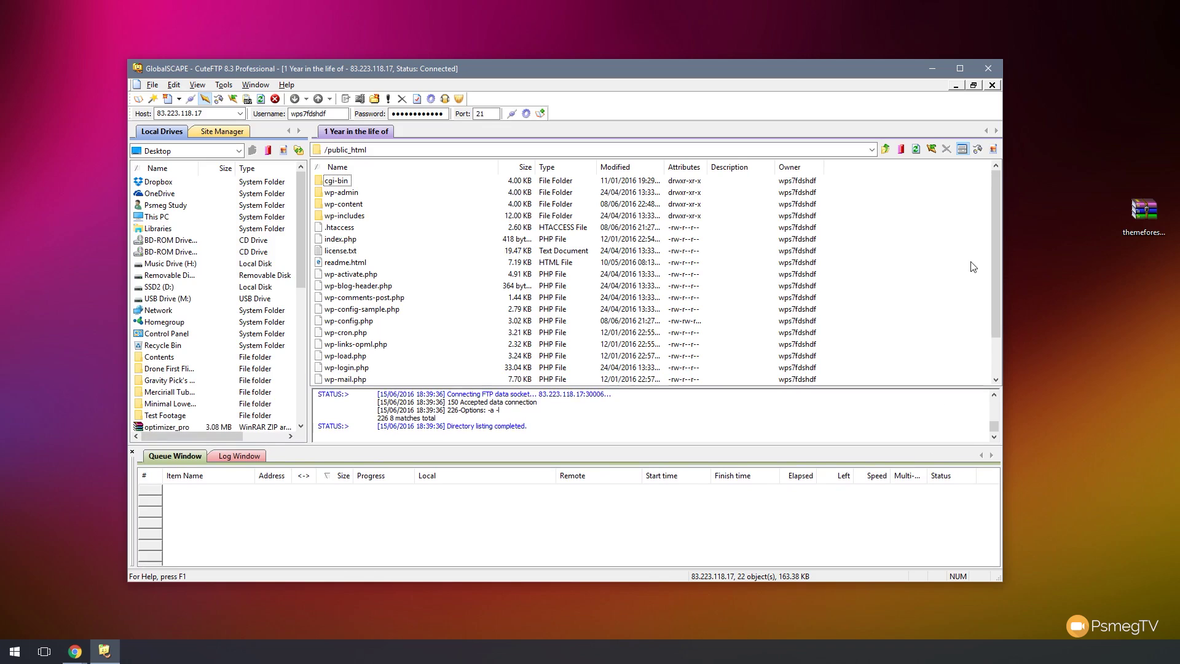
mouse_move(991, 238)
mouse_down()
mouse_move(997, 297)
mouse_move(1001, 245)
mouse_up()
- Browse into wp-content/themes, showing twentyfifteen, twentyfourteen and twentysixteen
double_click(344, 206)
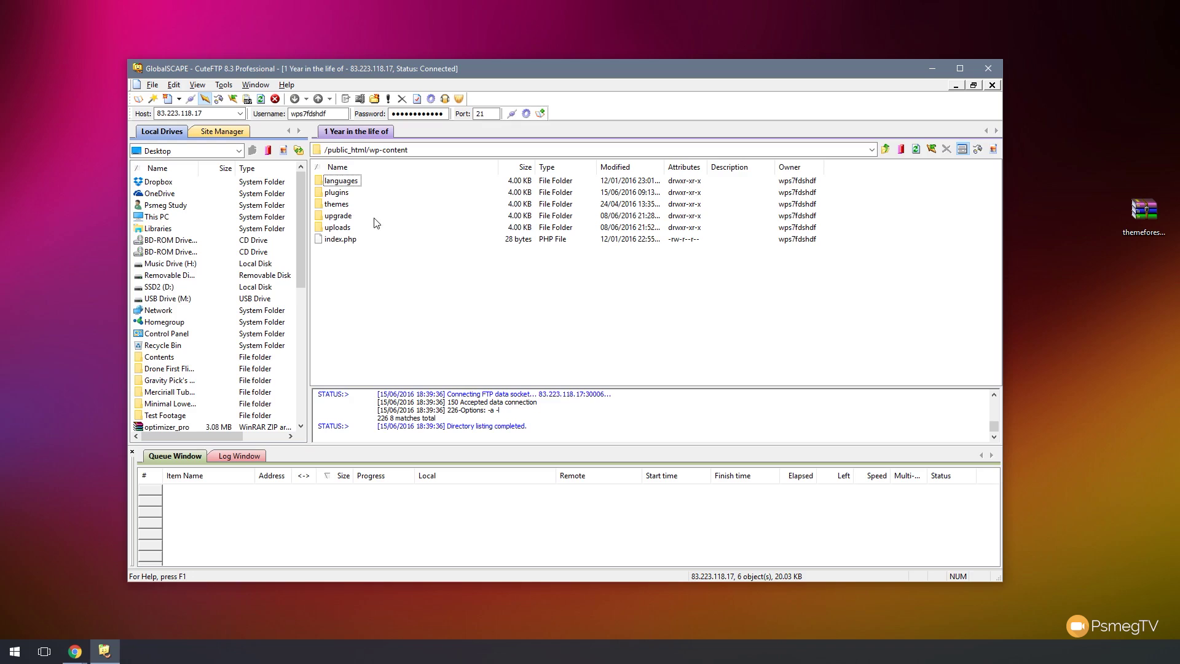
double_click(322, 206)
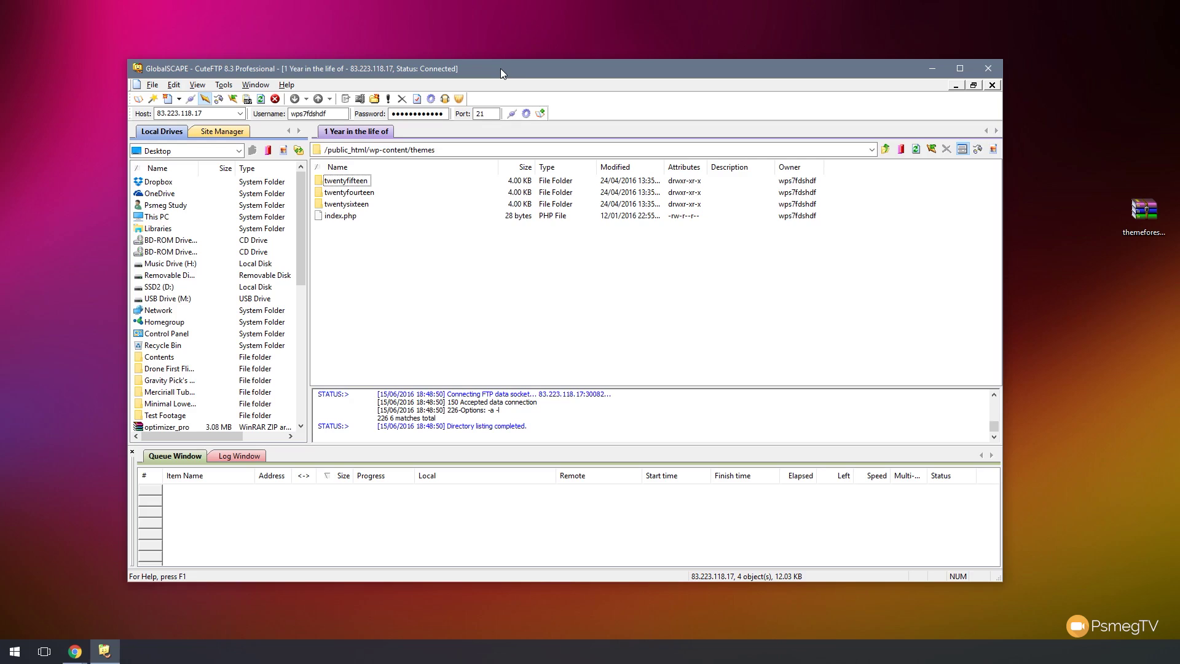
- Open the themeforest archive in WinRAR and drag its Impreza folder into the remote themes folder
double_click(1149, 215)
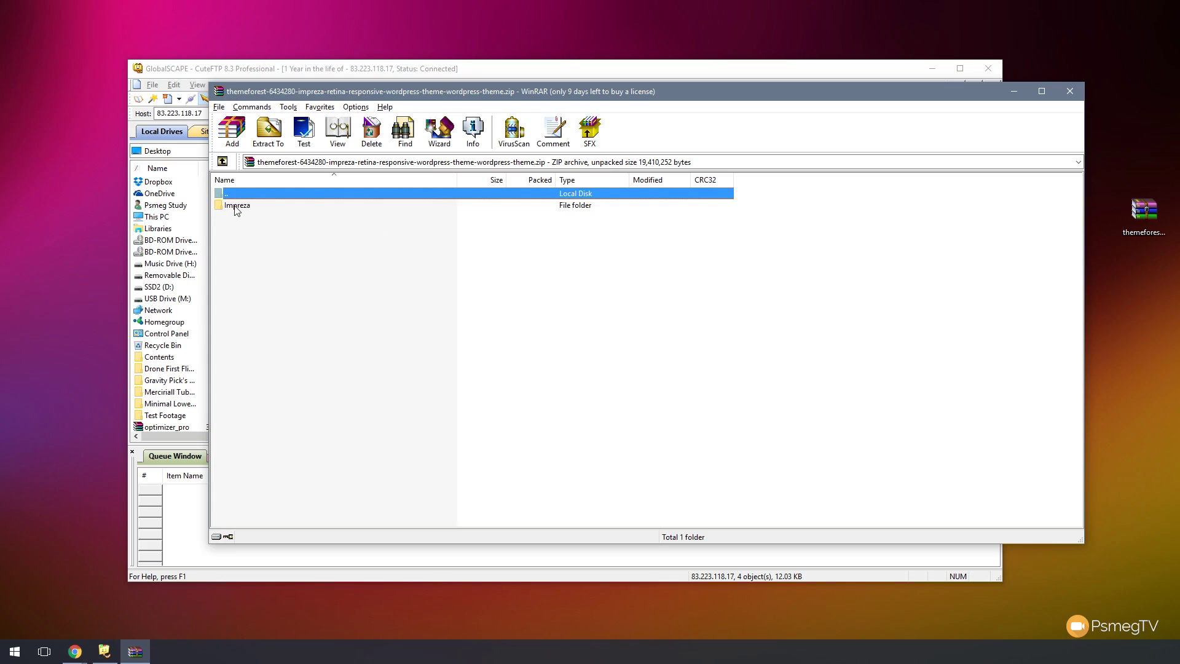
drag(419, 93, 691, 277)
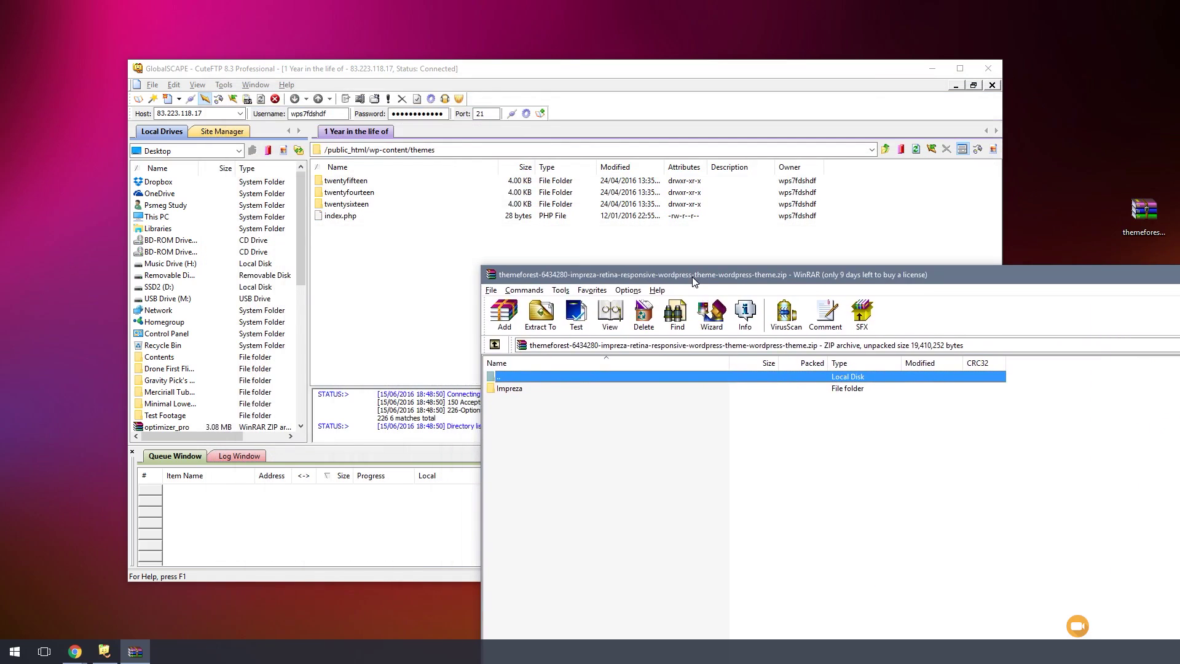
drag(510, 388, 360, 264)
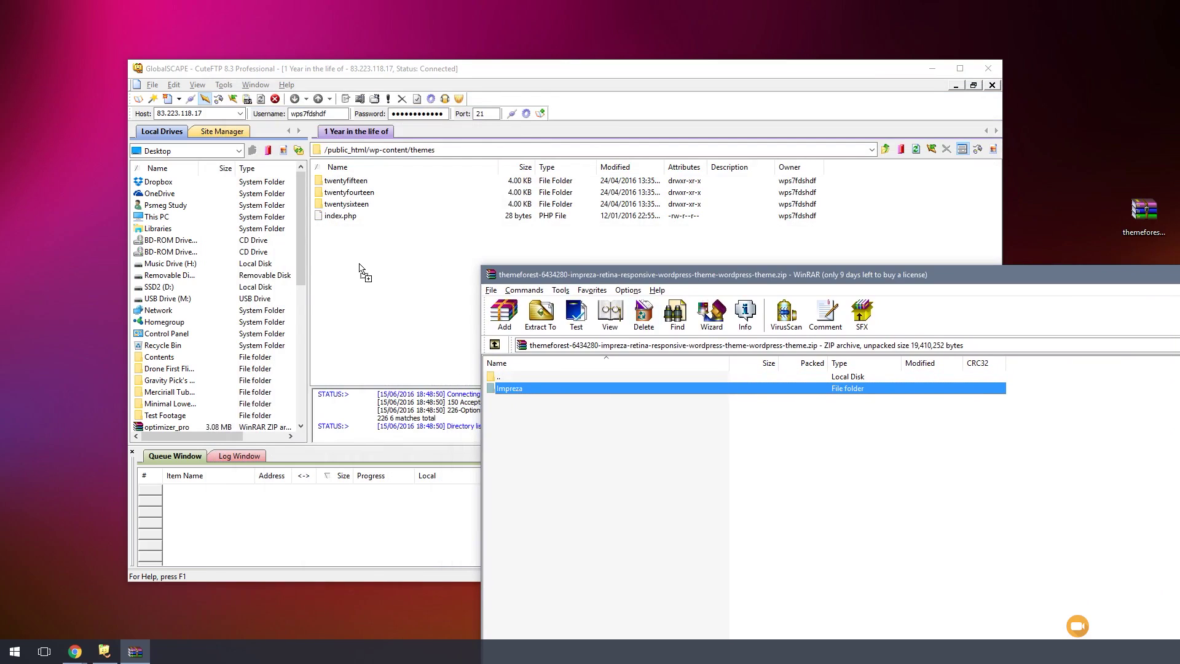
drag(372, 213, 399, 268)
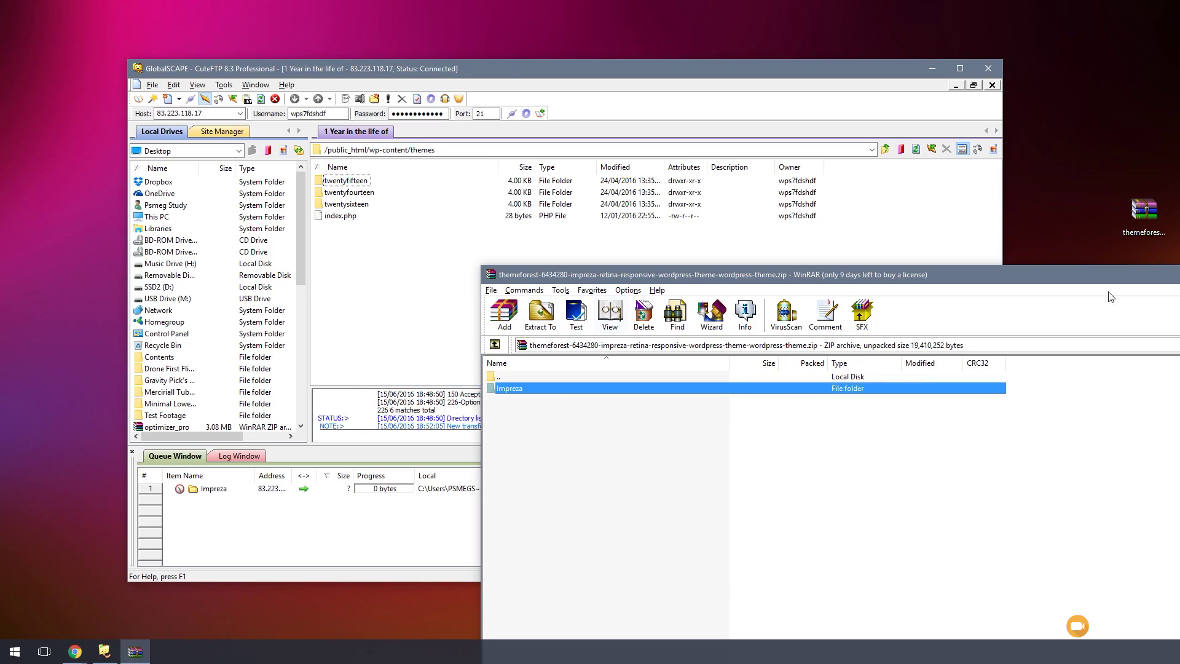
- Bring CuteFTP forward and let the 18.51 MB Impreza upload finish
click(804, 73)
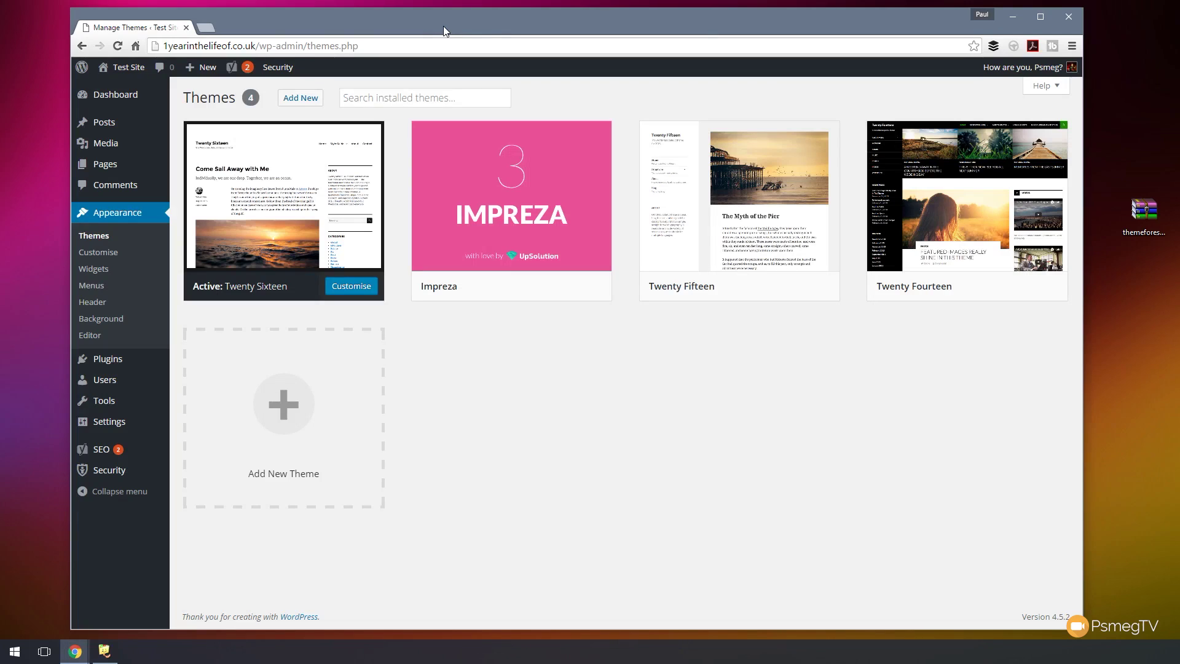
- Activate the Impreza theme, landing on the Impreza 3.1 welcome page
mouse_move(518, 239)
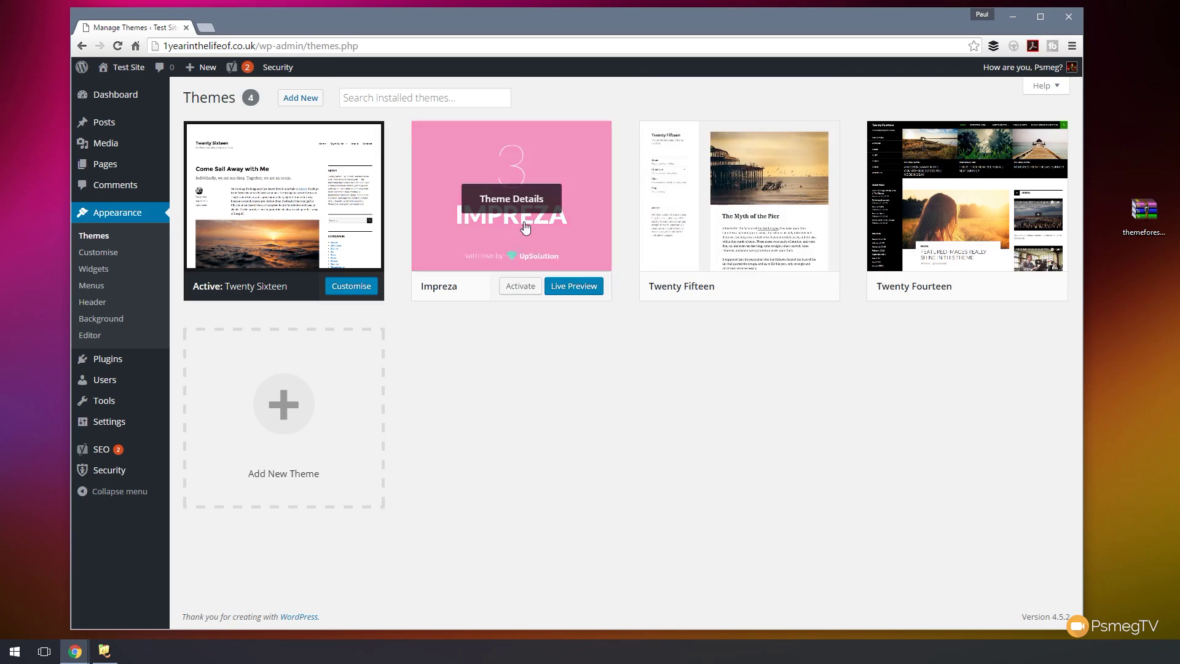
click(516, 289)
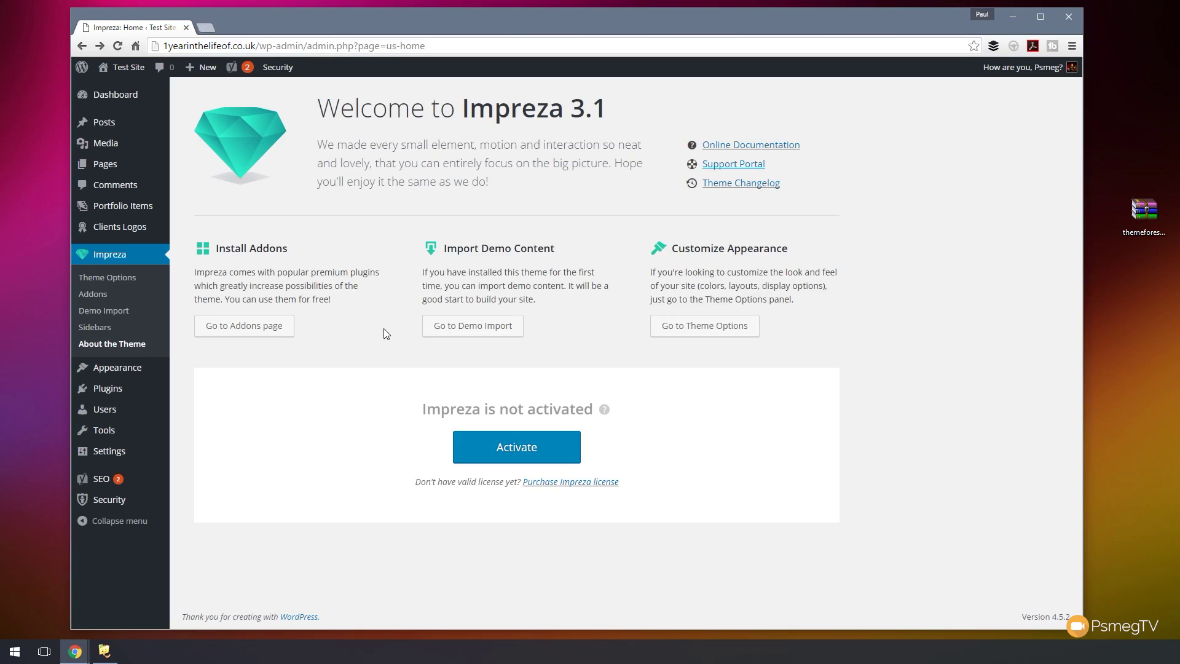
- Install the WPBakery Visual Composer plugin from the Impreza addons page
click(245, 332)
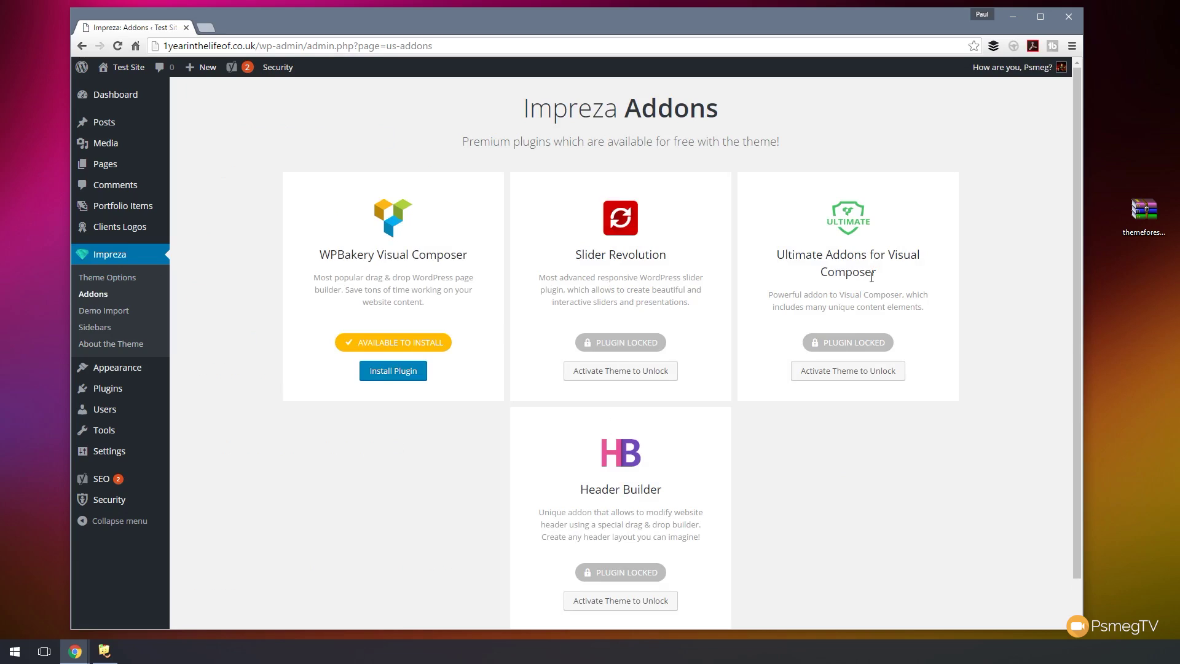
scroll(790, 493, down, 1)
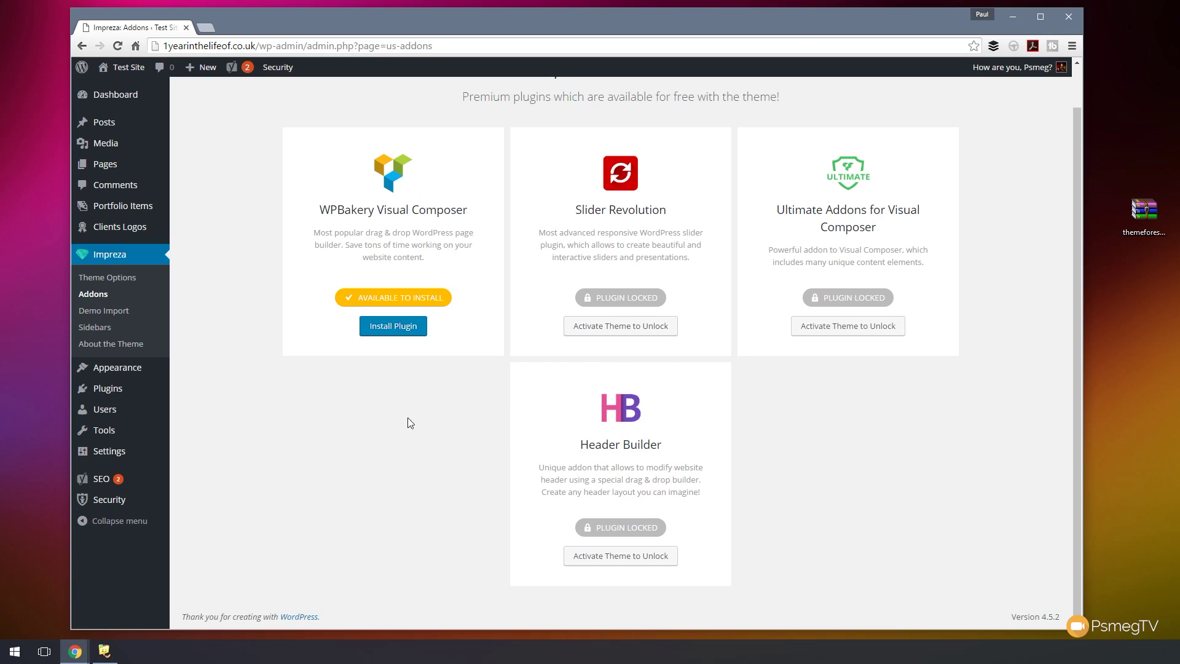
click(390, 329)
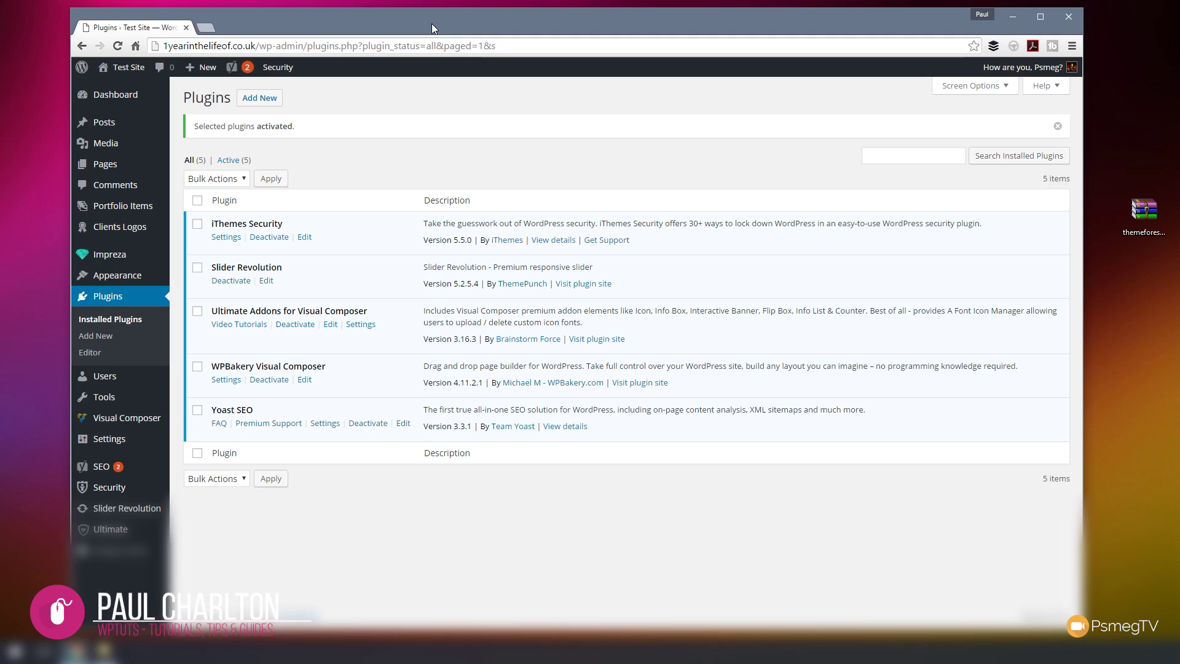
- Open Pages > All Pages, which shows no pages and three in the Bin
mouse_move(115, 171)
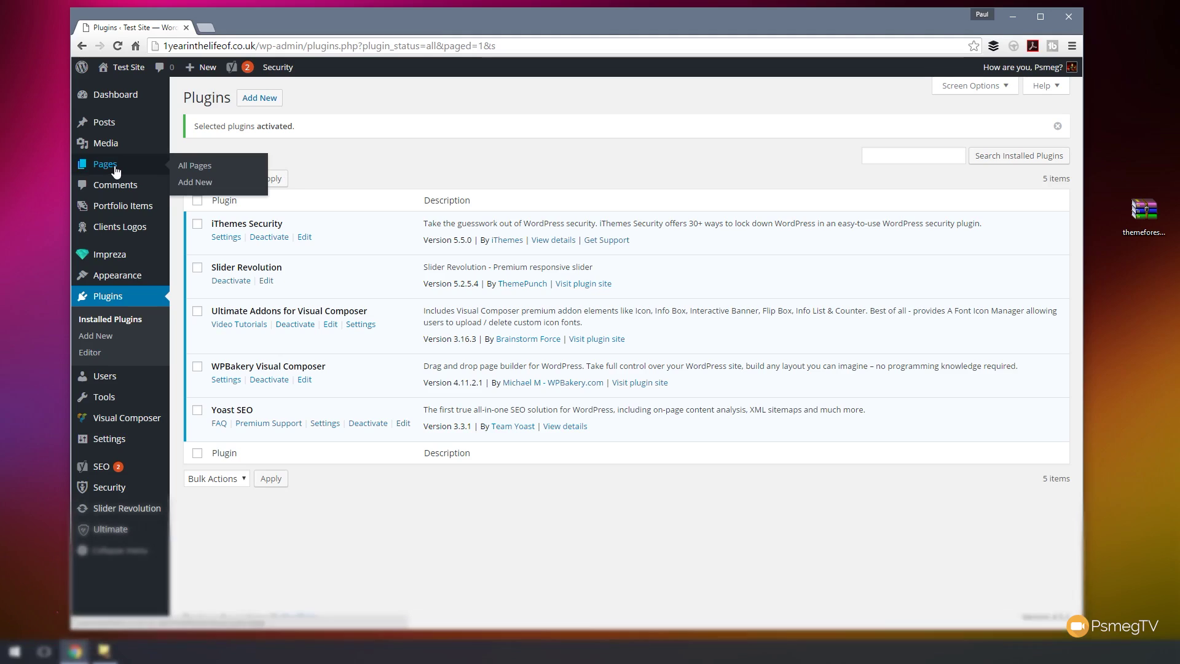
click(195, 165)
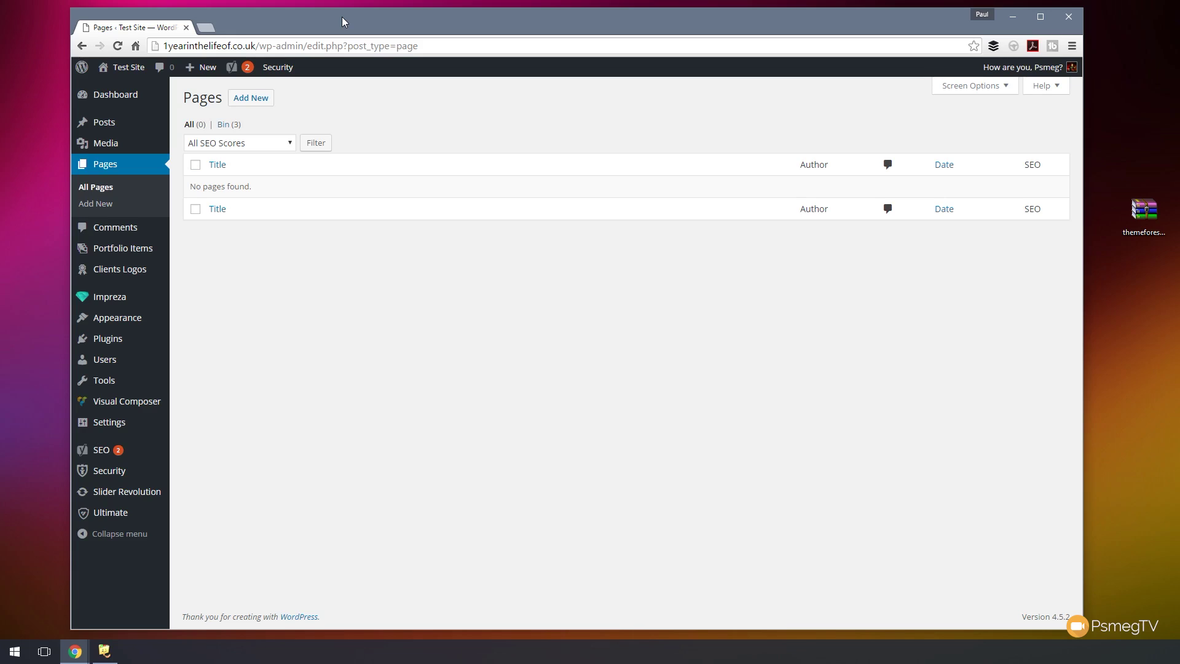
- Create and publish a new page titled 'Homepage', then start another new page
click(248, 102)
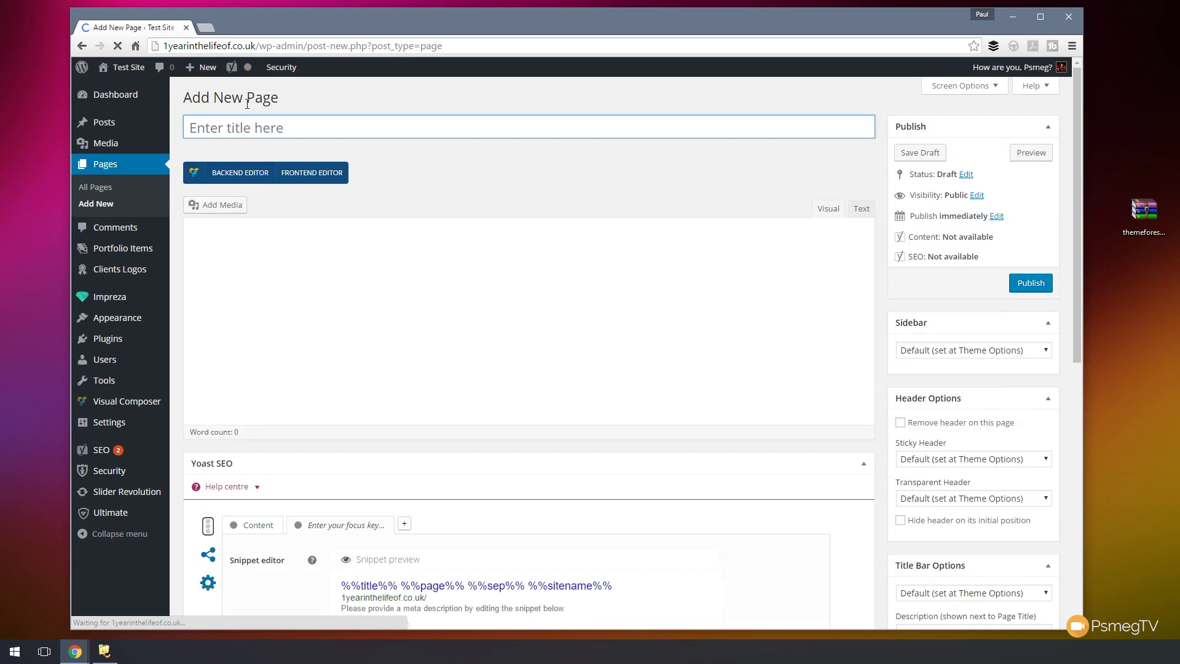
text(Homepage)
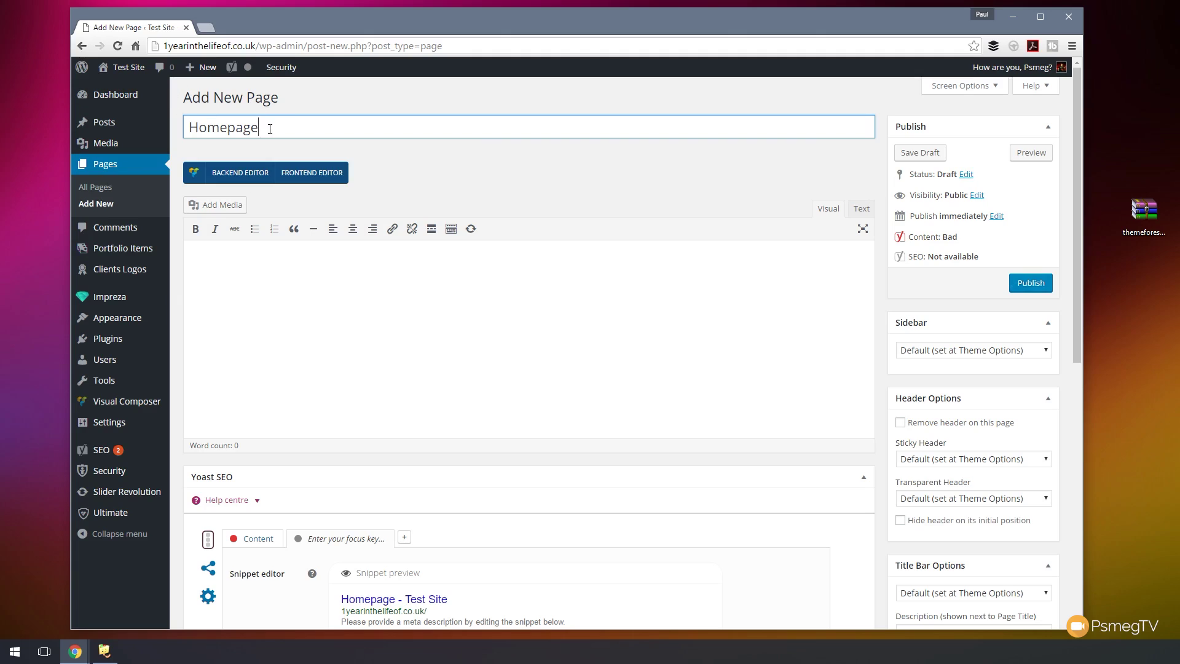
click(1030, 284)
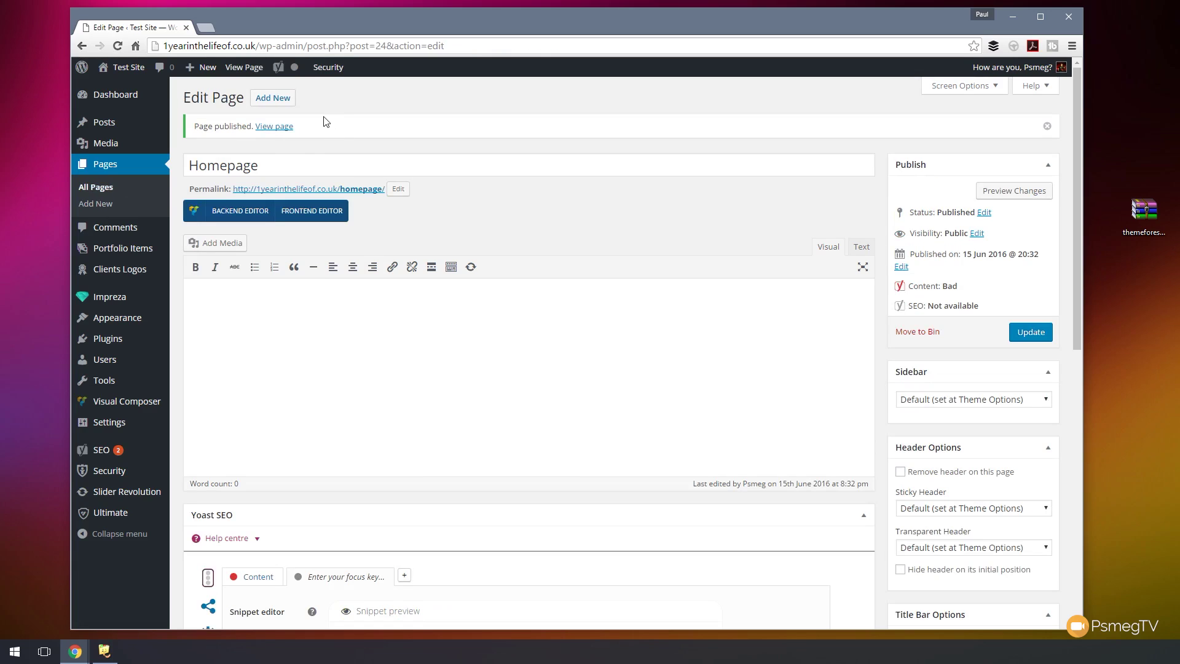
click(278, 101)
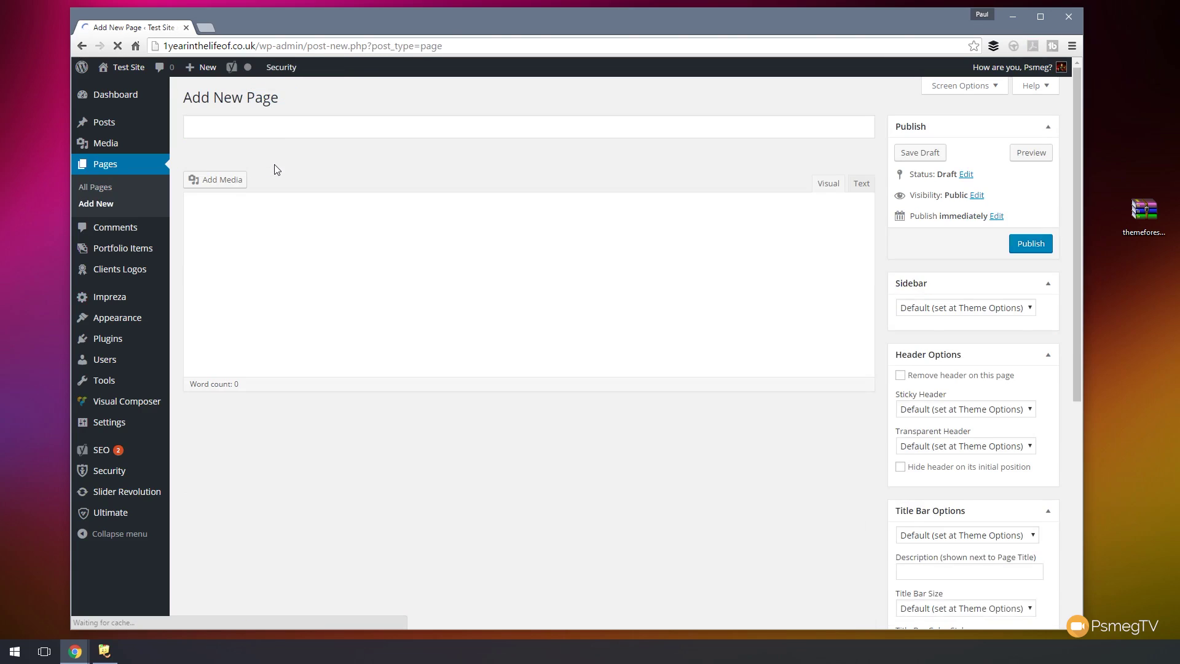
- Publish a page titled 'Contact Us', then begin a new page titled 'FAQ'
click(263, 128)
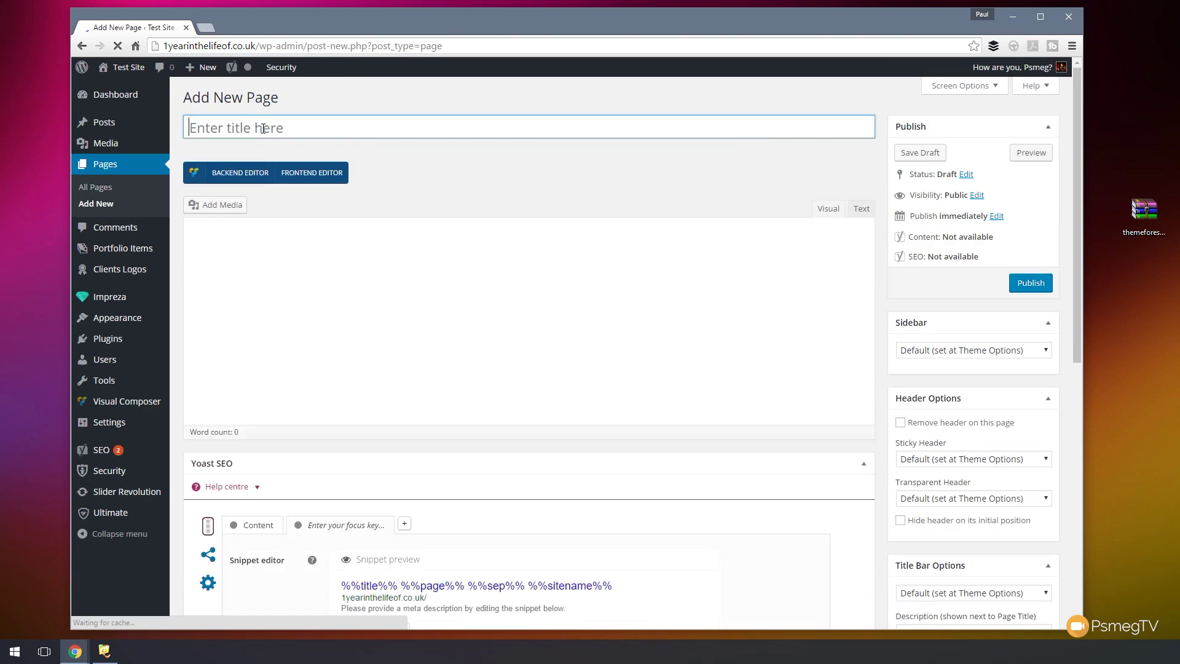
text(Contaxt)
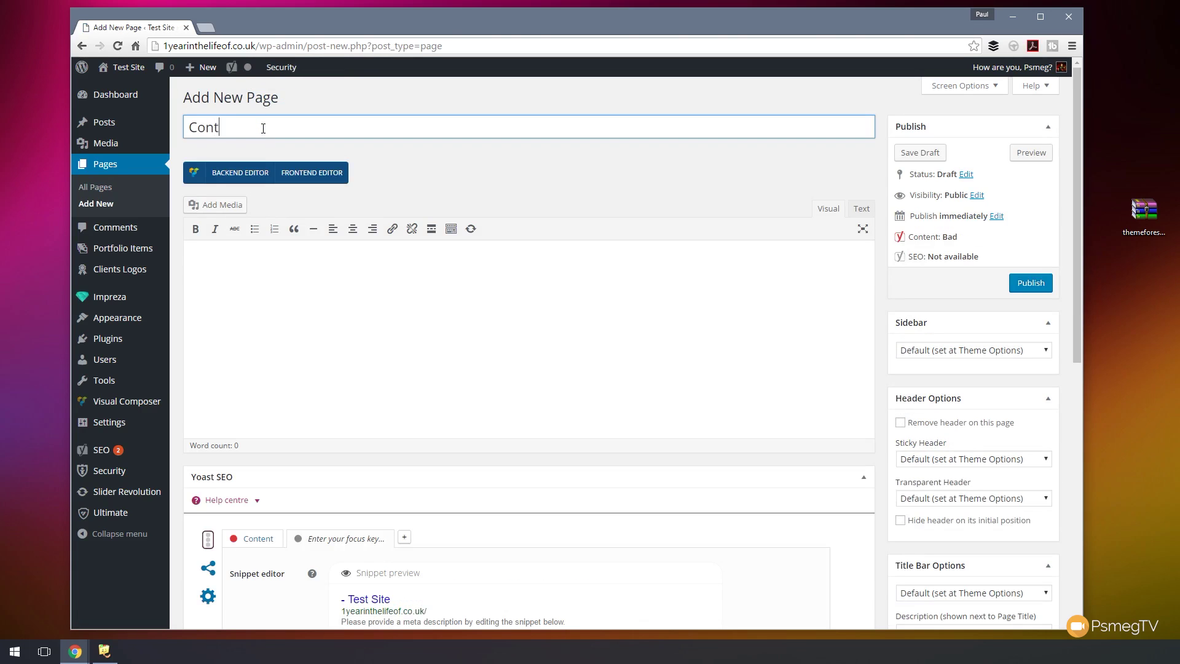
key(BackSpace)
text(xt)
key(BackSpace)
key(BackSpace)
text(ct Us)
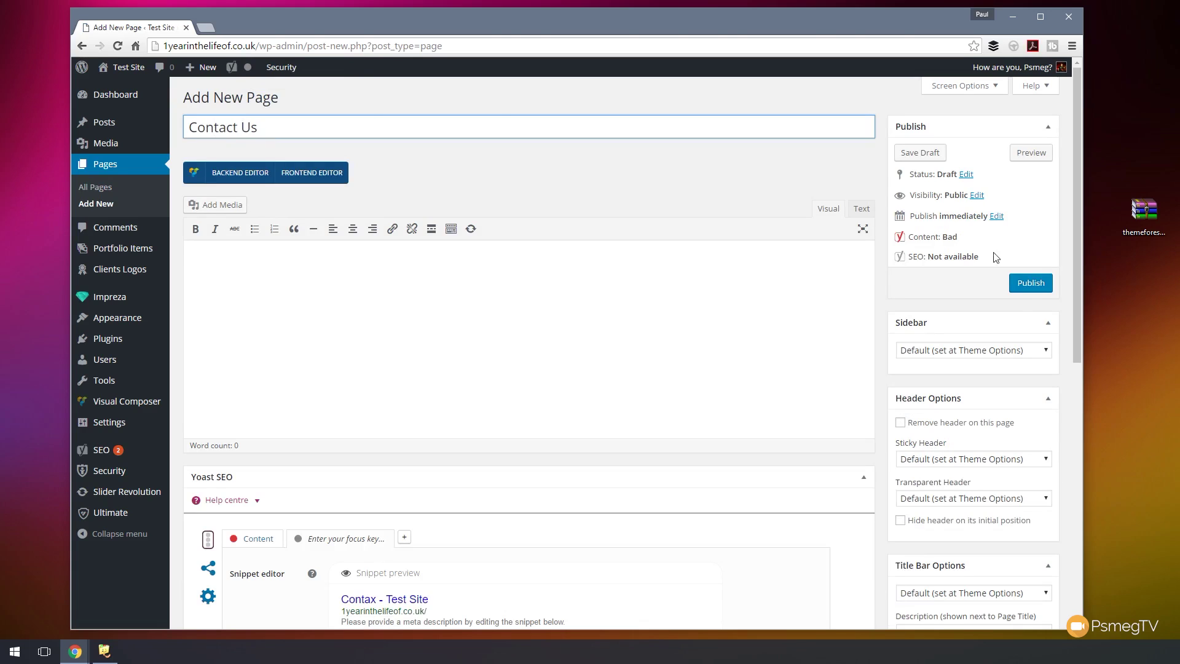
click(1029, 284)
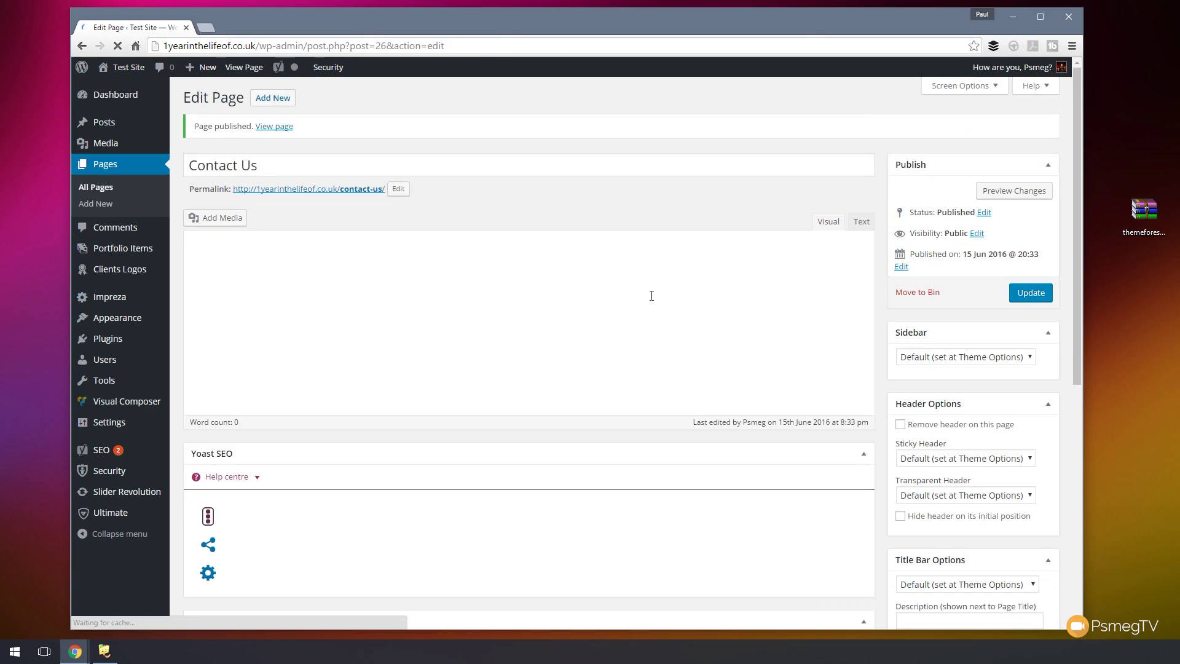
click(262, 101)
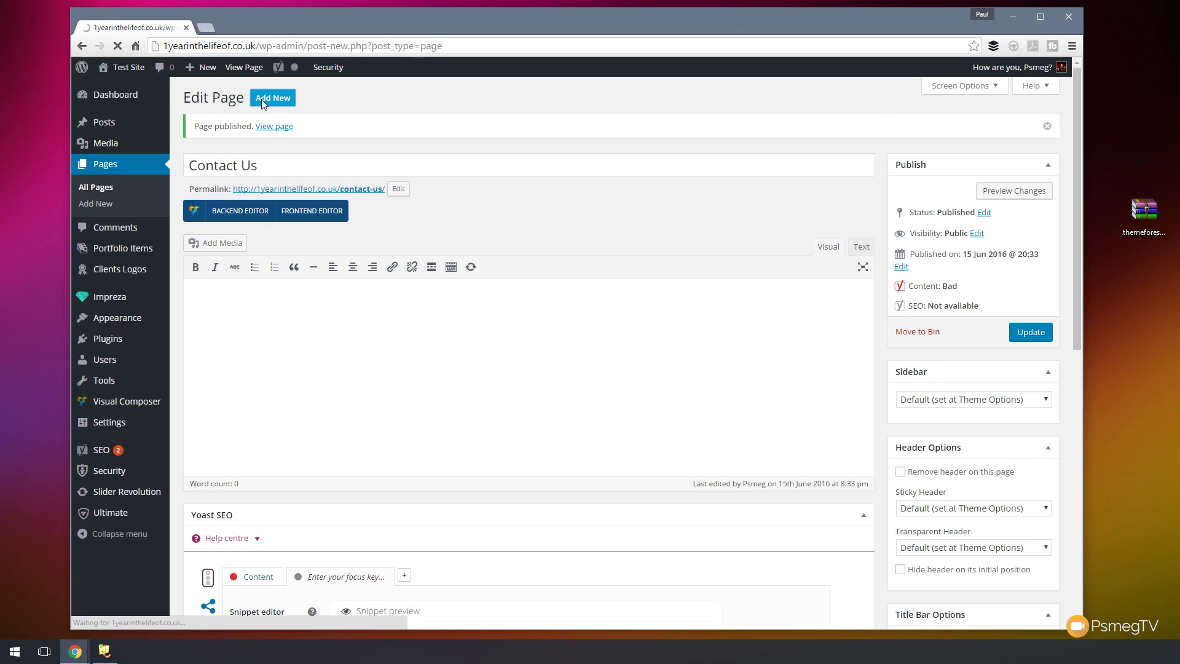
text(FA)
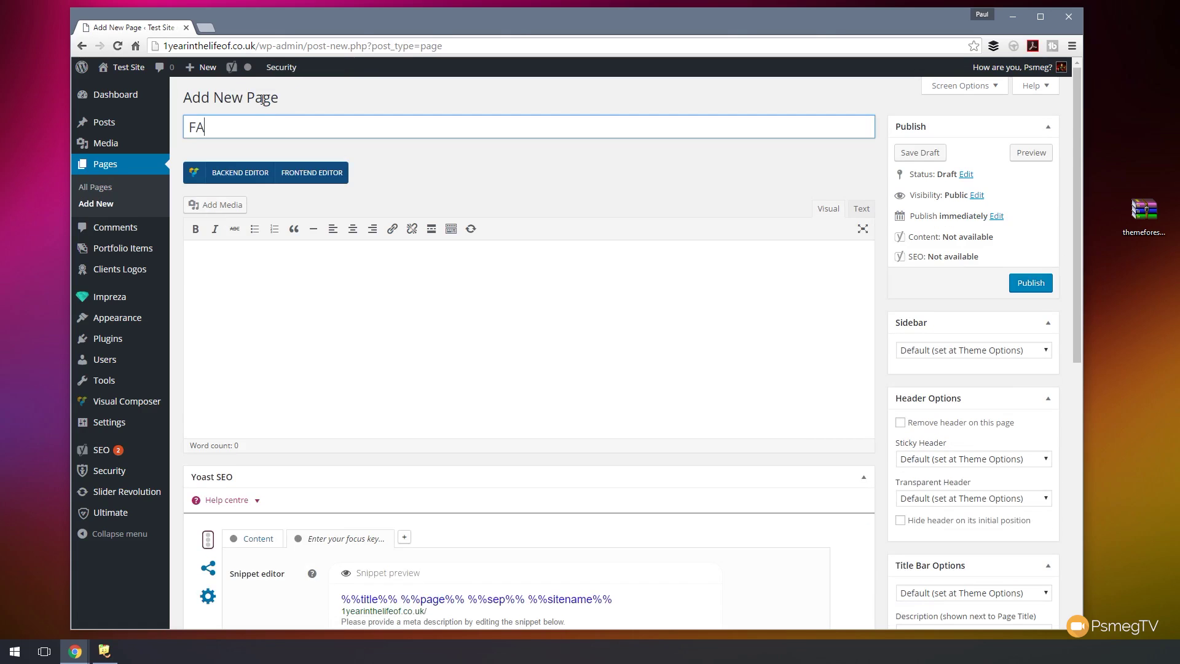
text(Q)
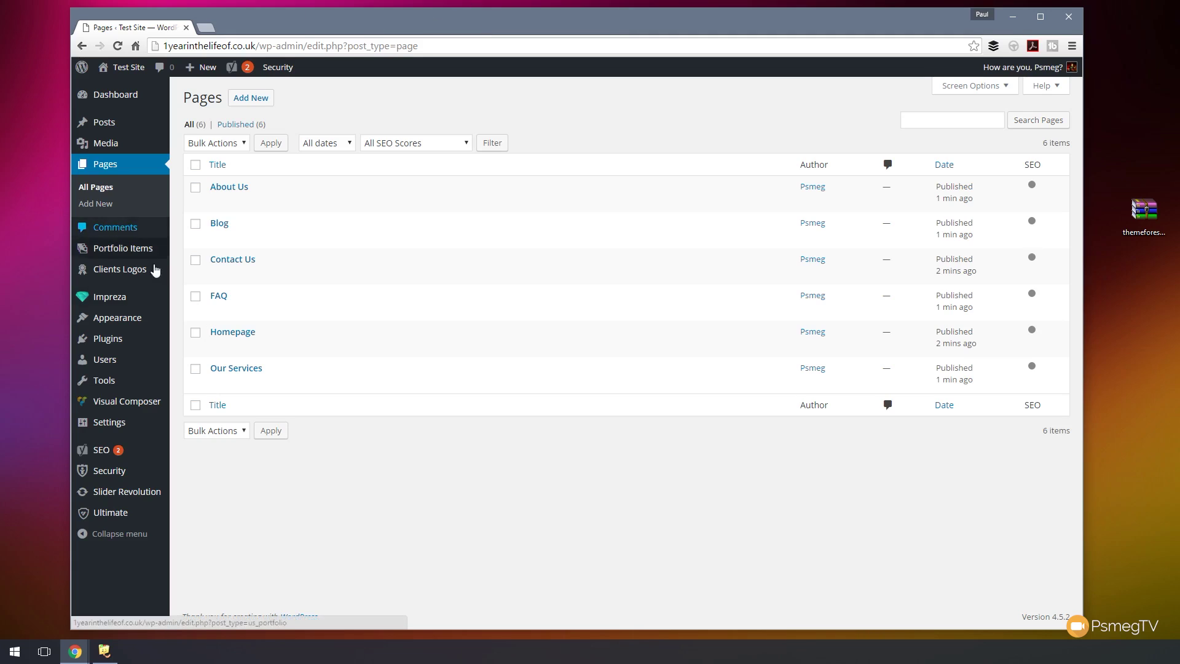
- Go to Settings > Reading in the admin sidebar
mouse_move(113, 424)
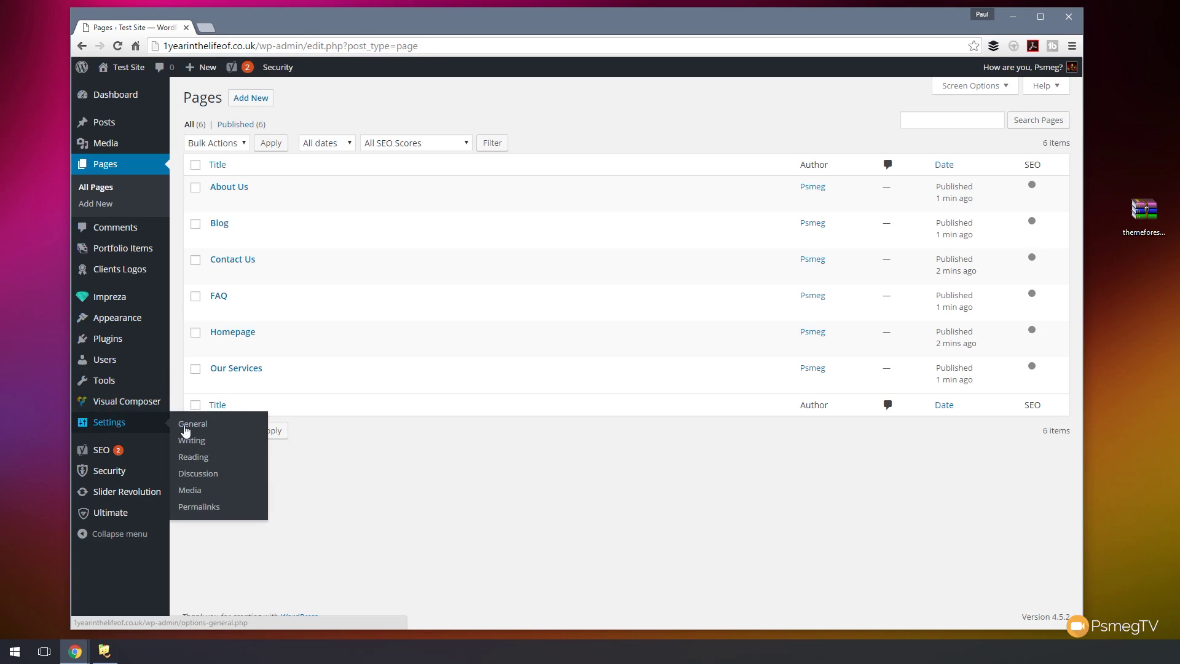
click(202, 456)
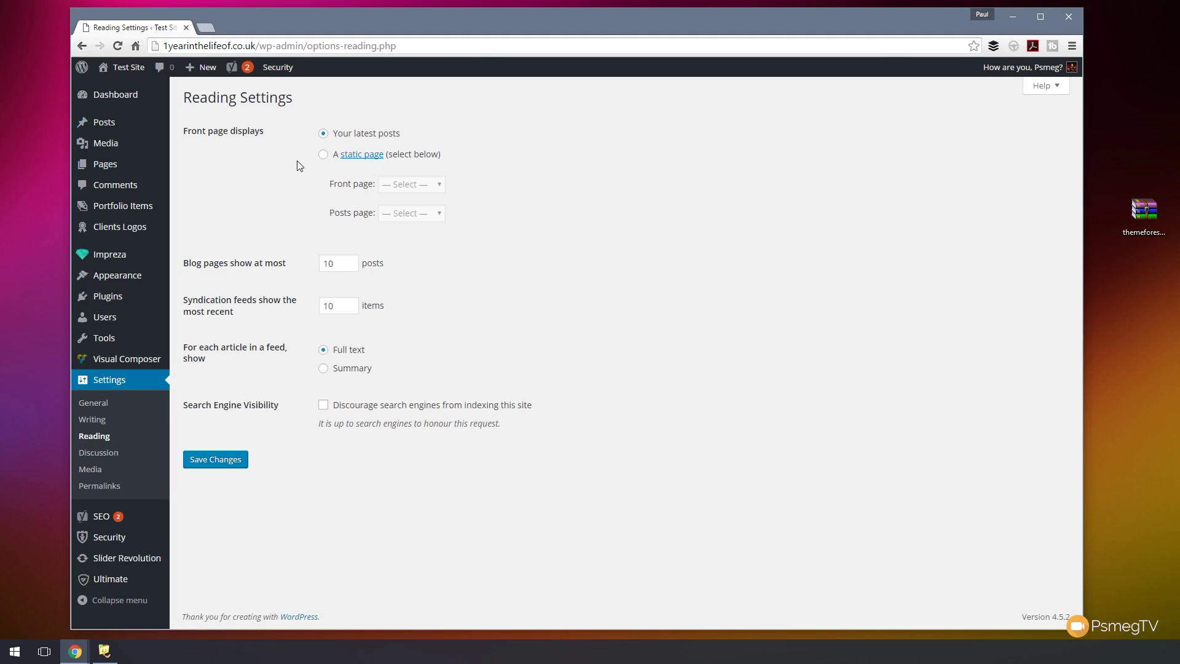
- Choose a static front page with Homepage as front page and Blog as posts page, and save
click(324, 155)
click(441, 186)
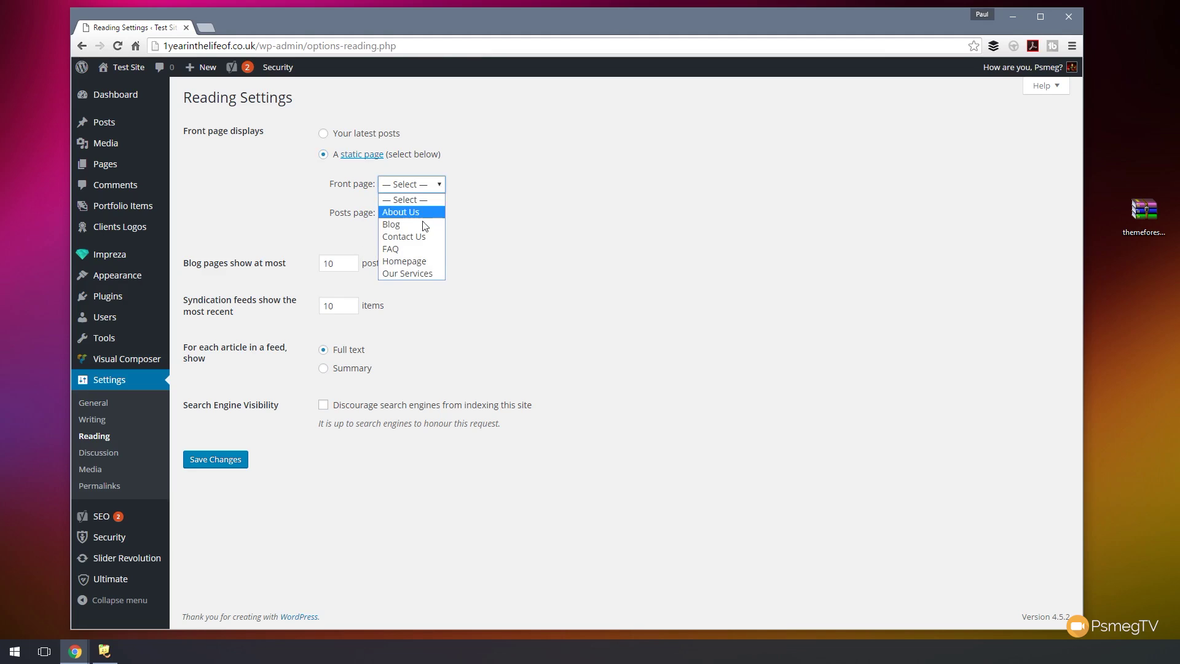
click(420, 263)
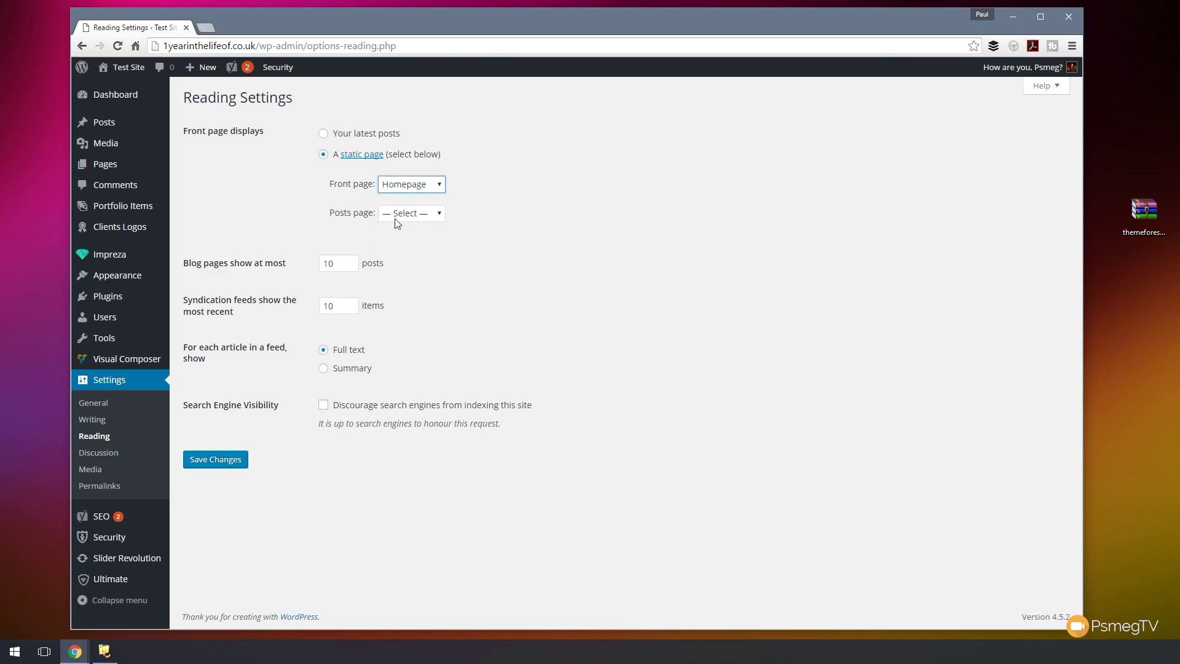
click(414, 220)
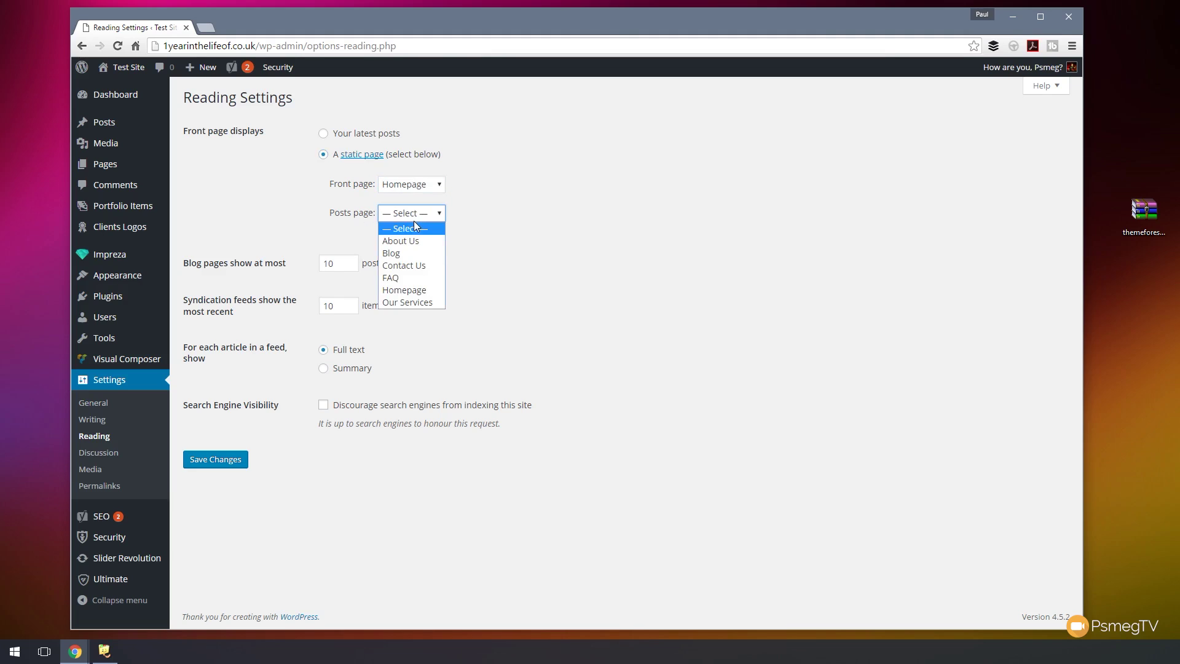
click(401, 253)
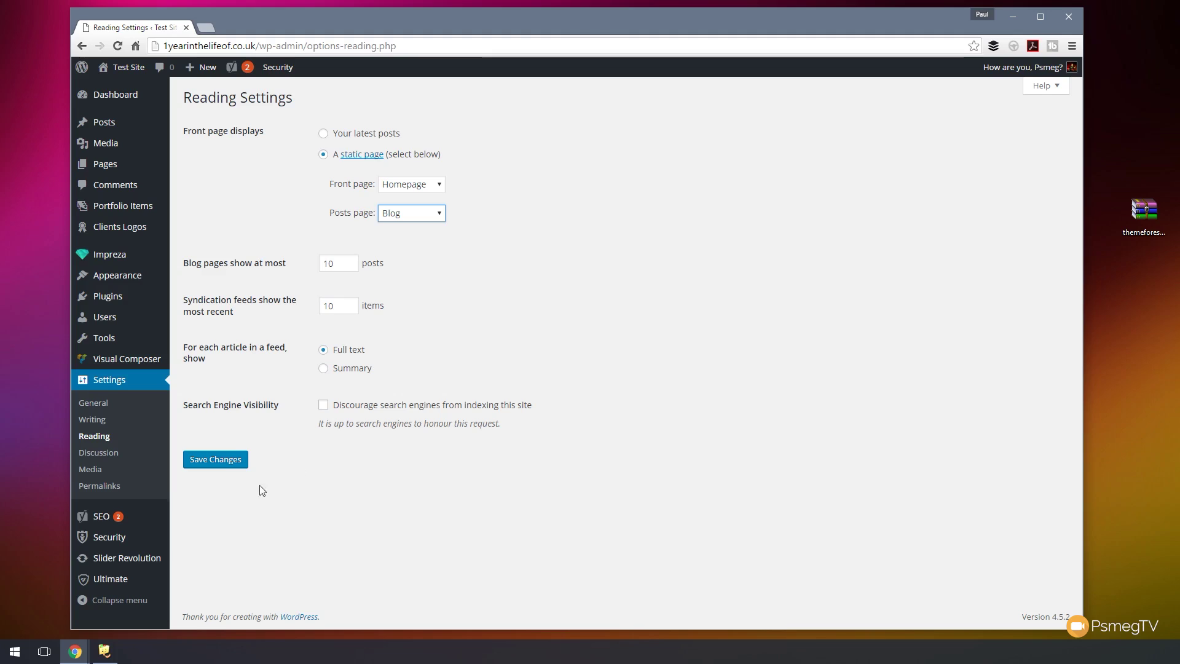
click(232, 464)
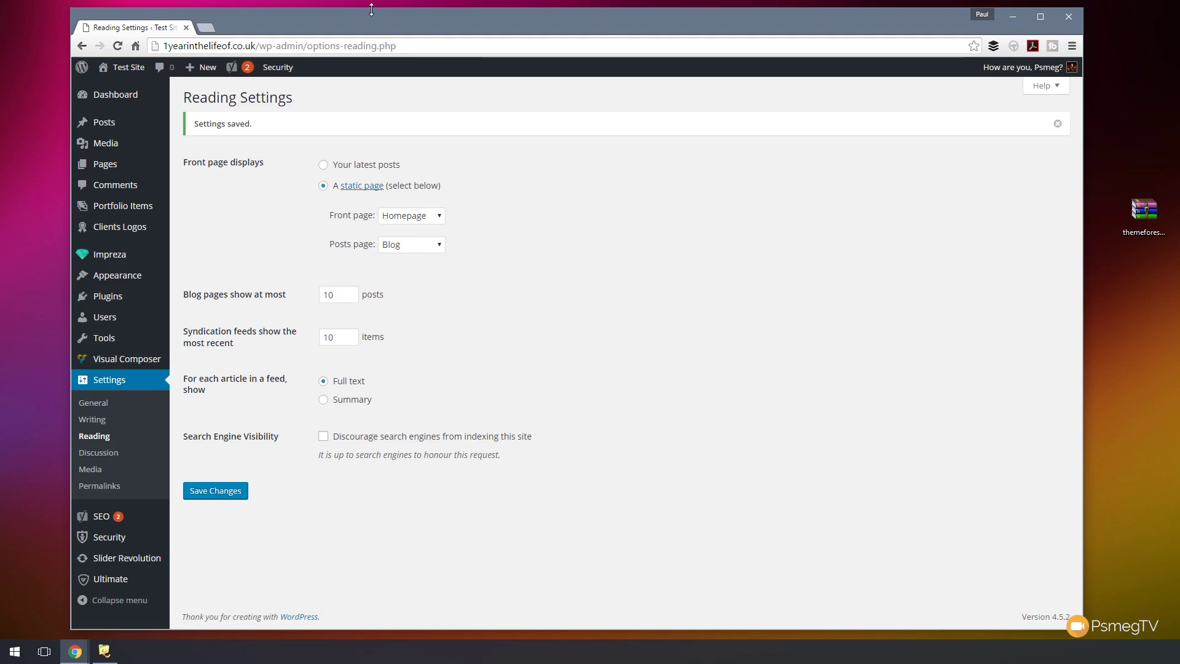
- Launch the Customiser from the Appearance menu
mouse_move(114, 278)
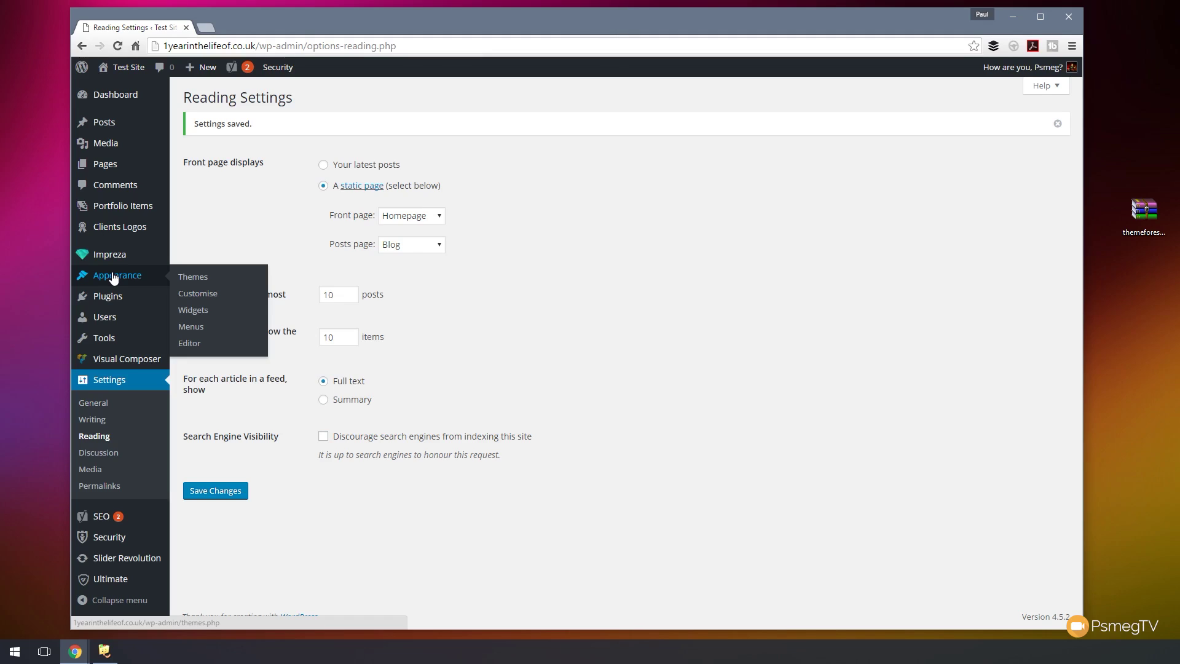
click(202, 295)
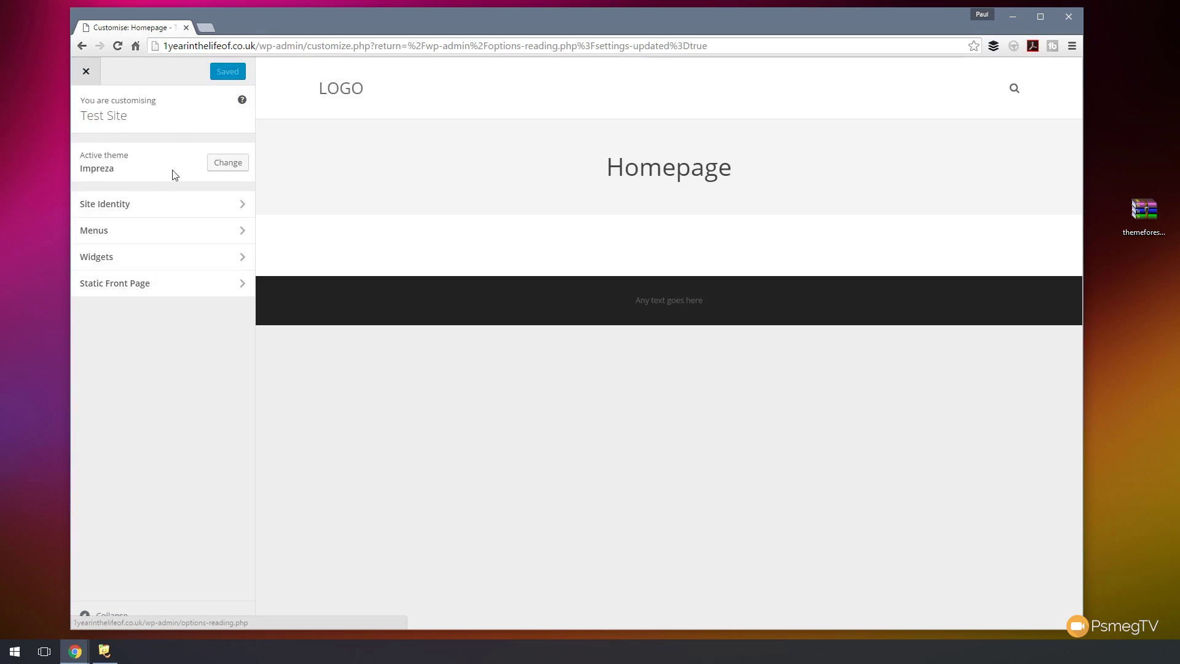
- Browse Site Identity, Menus and Widgets, then check Static Front Page lists Homepage and Blog
click(239, 207)
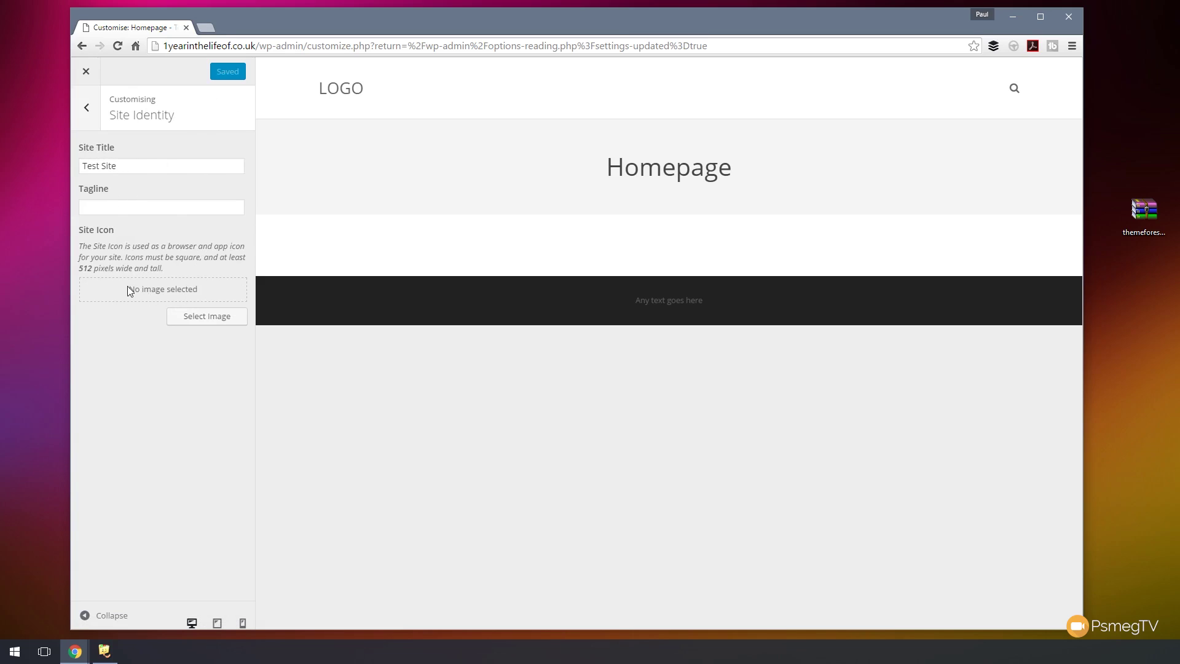
click(88, 111)
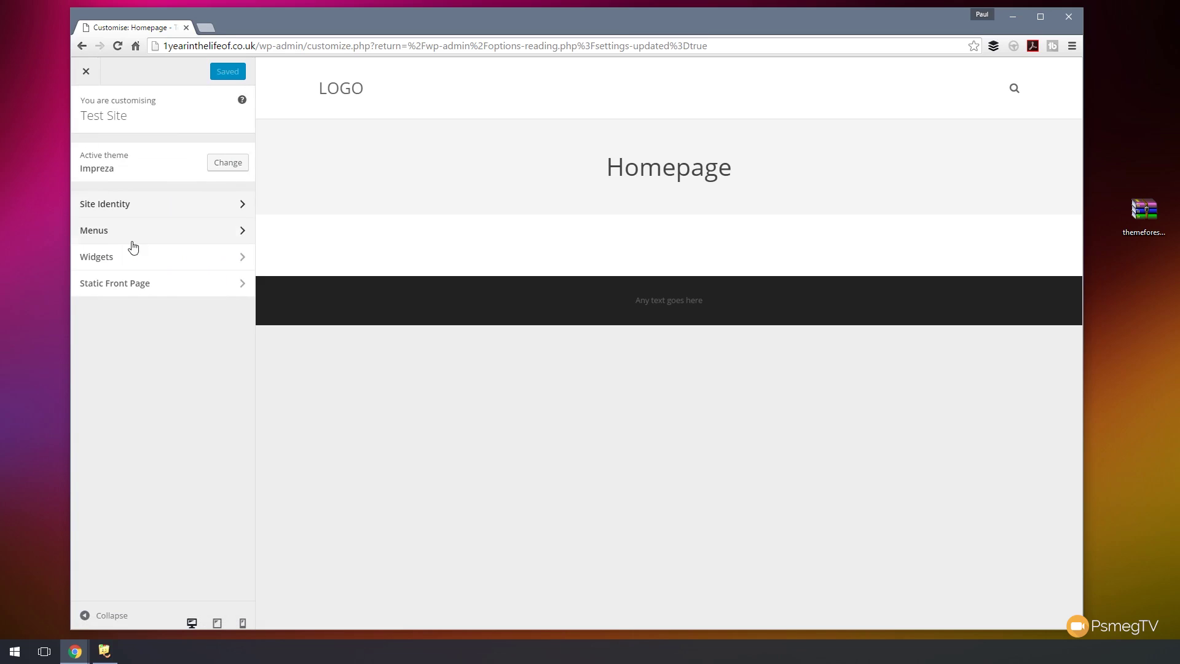
click(192, 234)
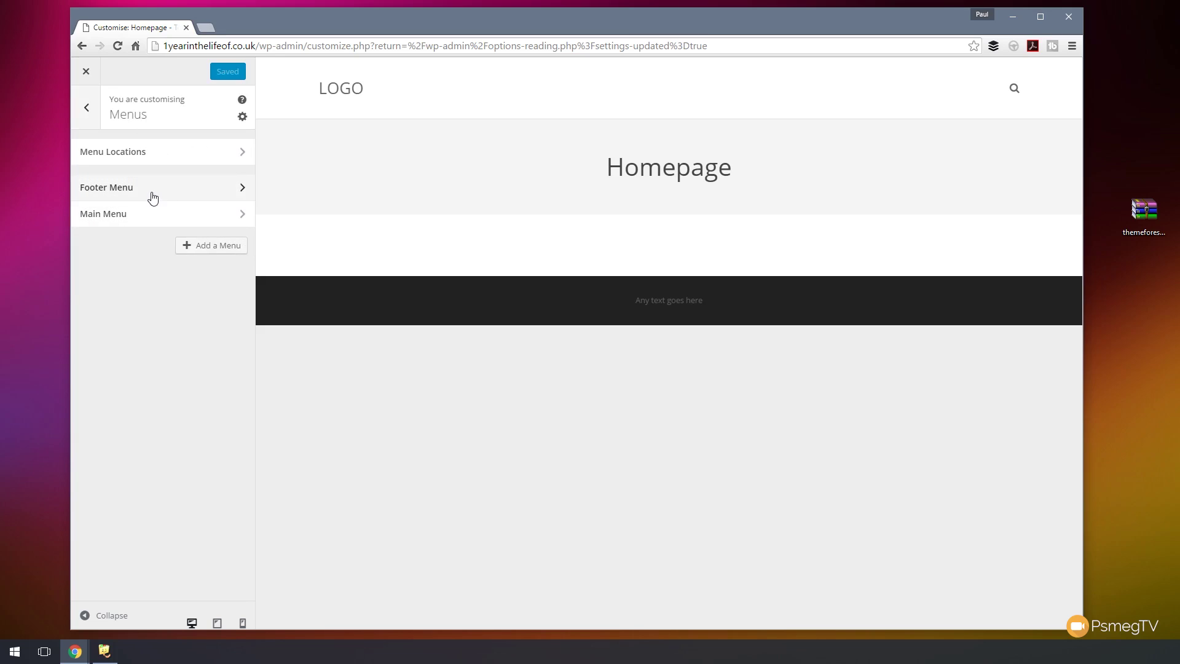
click(86, 109)
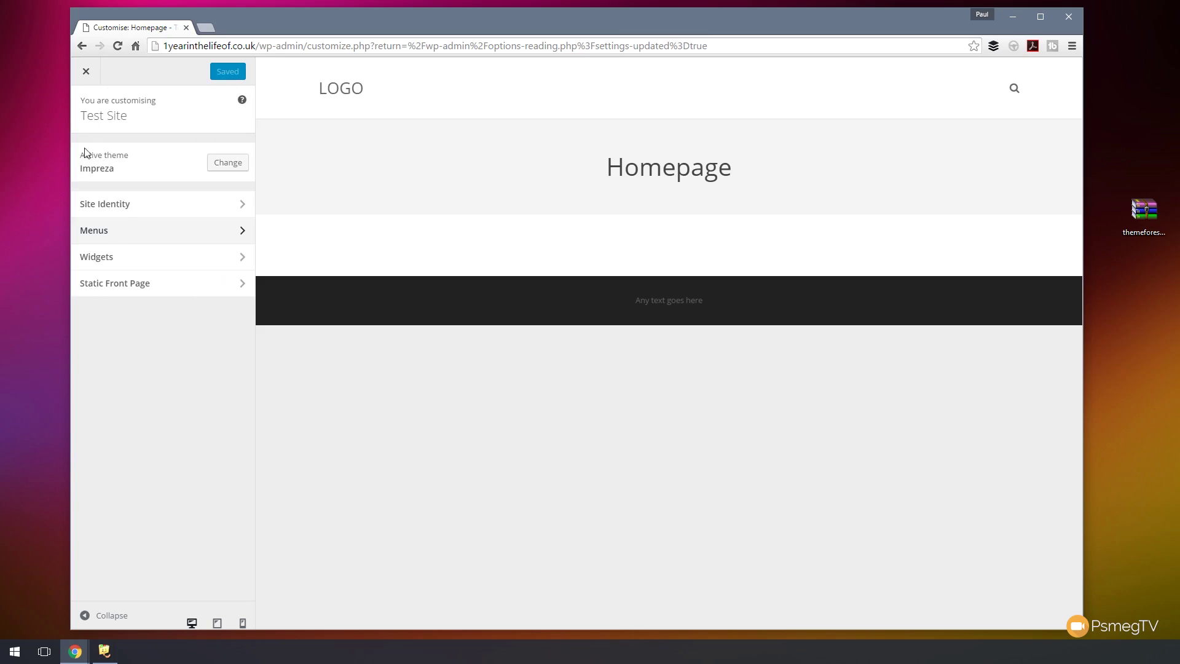
click(152, 261)
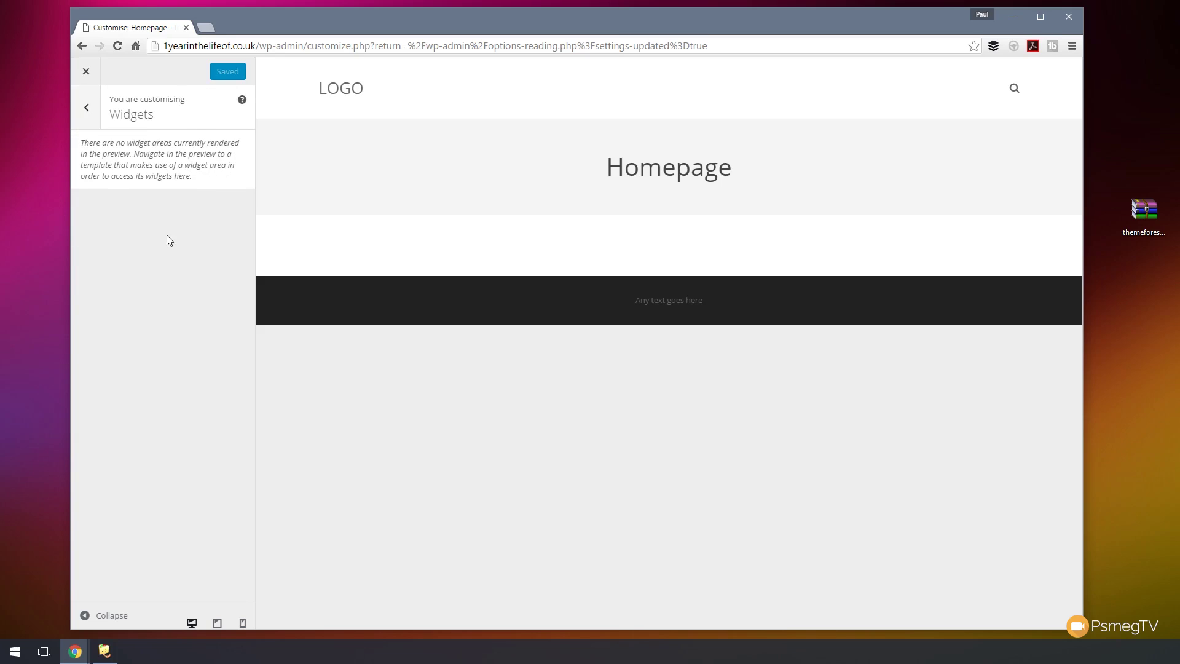
click(86, 109)
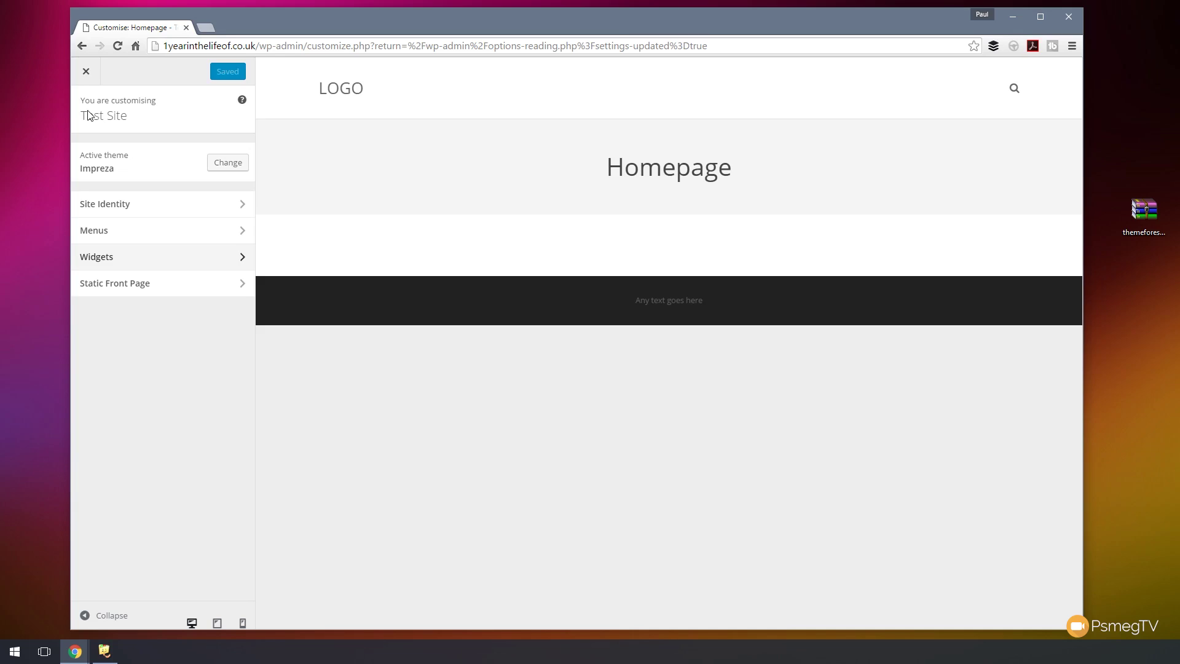
click(121, 291)
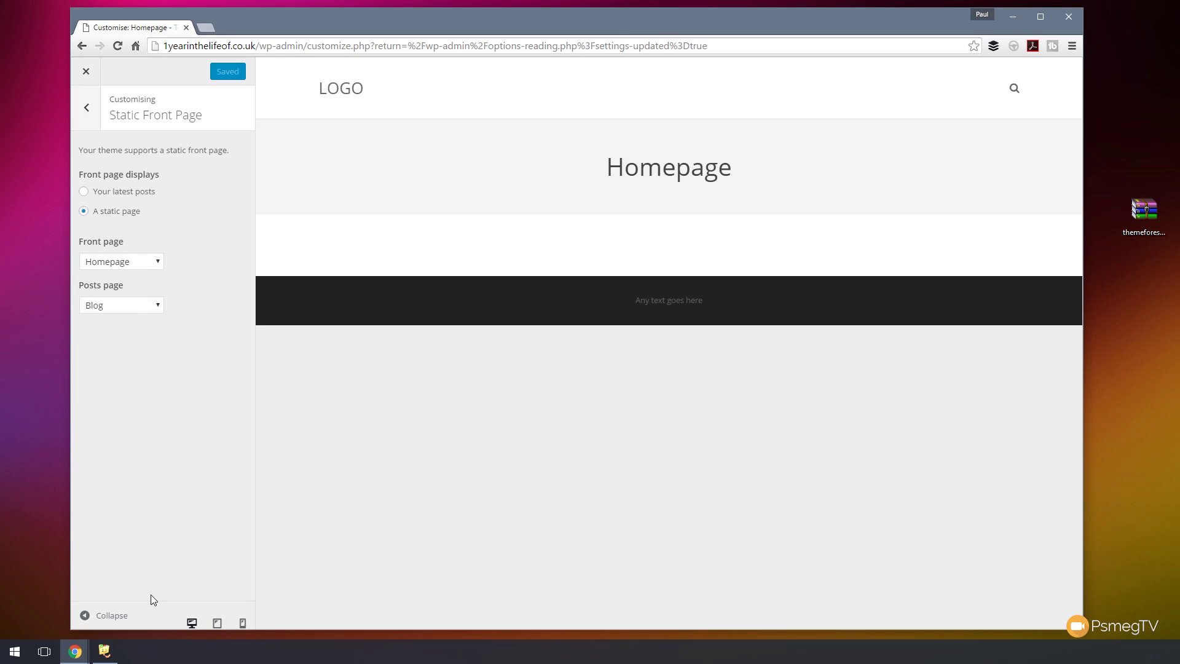
click(110, 617)
click(88, 618)
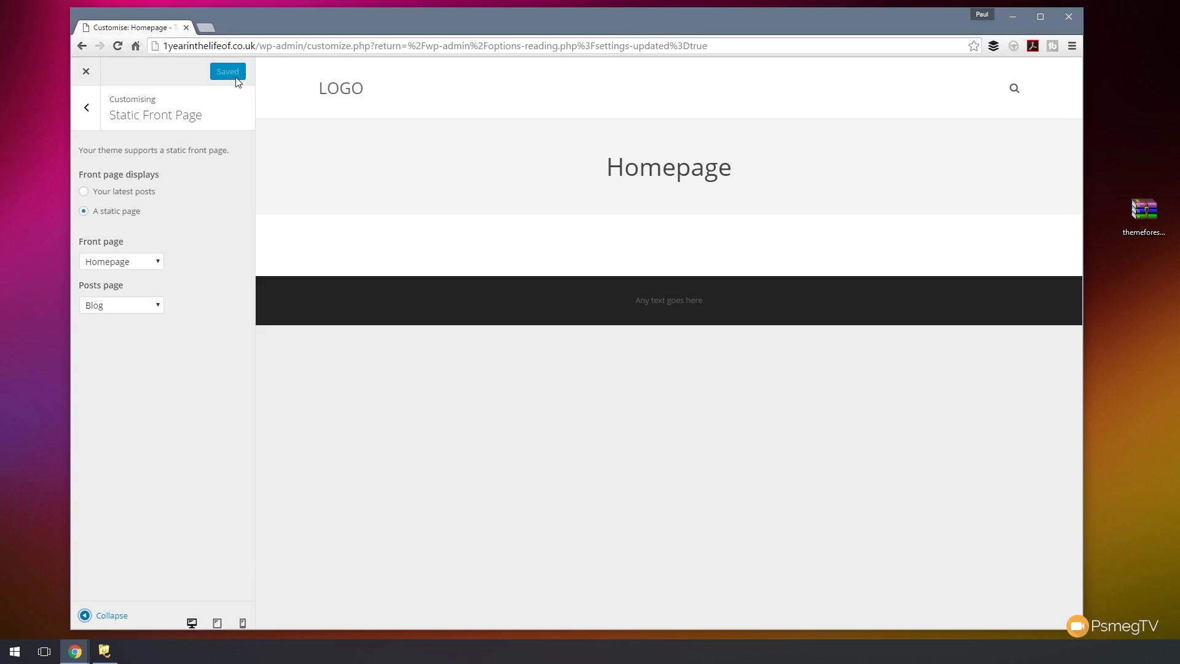
- Close the Customiser and go to Impreza's Theme Options
click(87, 71)
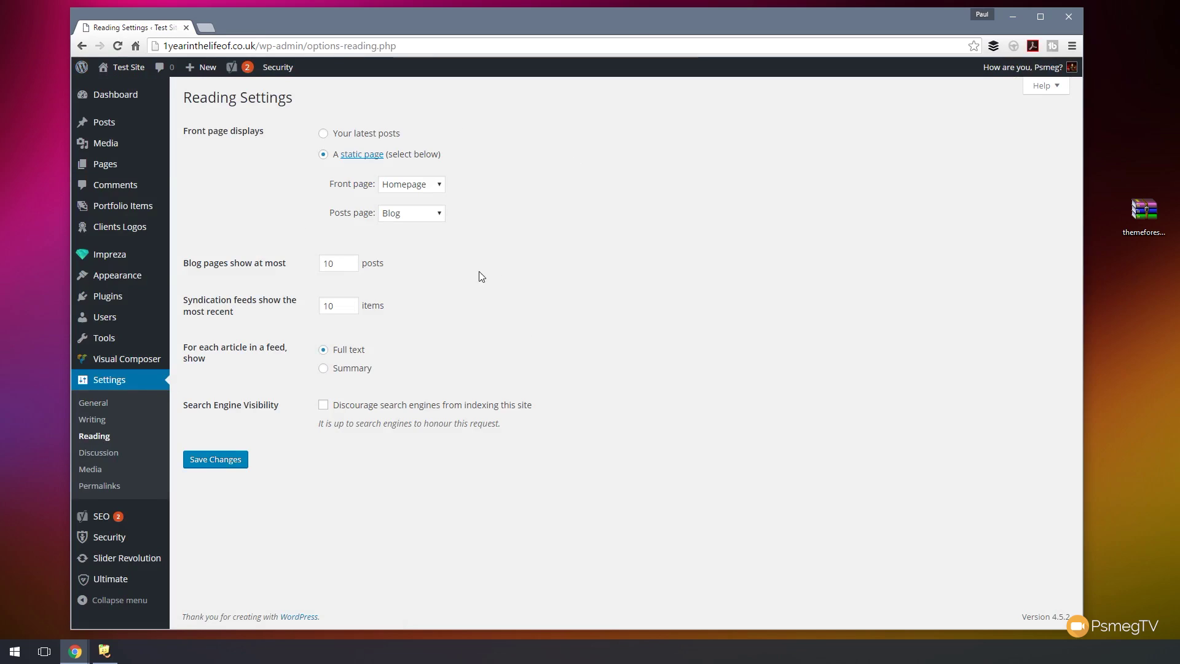
mouse_move(122, 258)
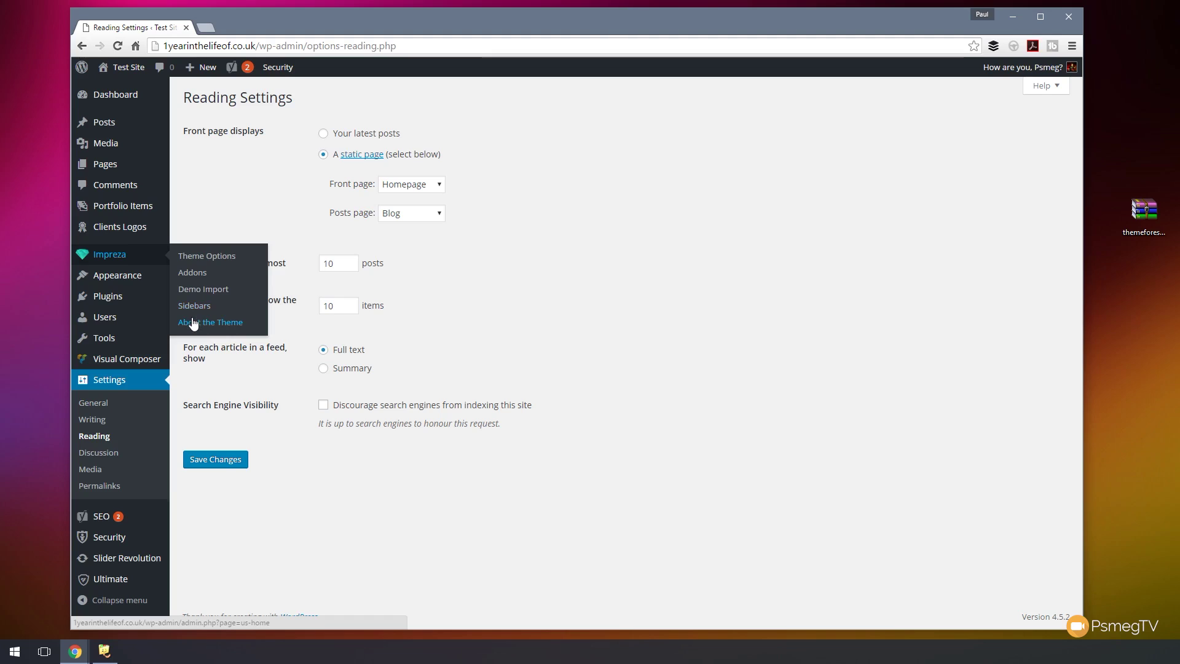
click(212, 260)
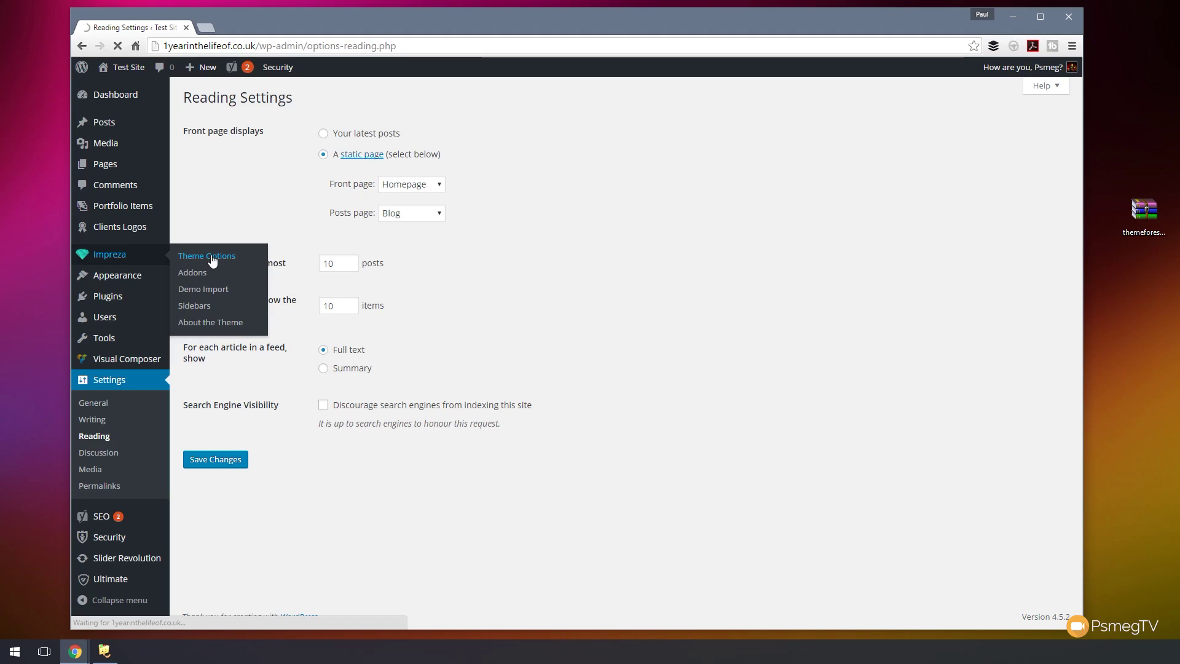
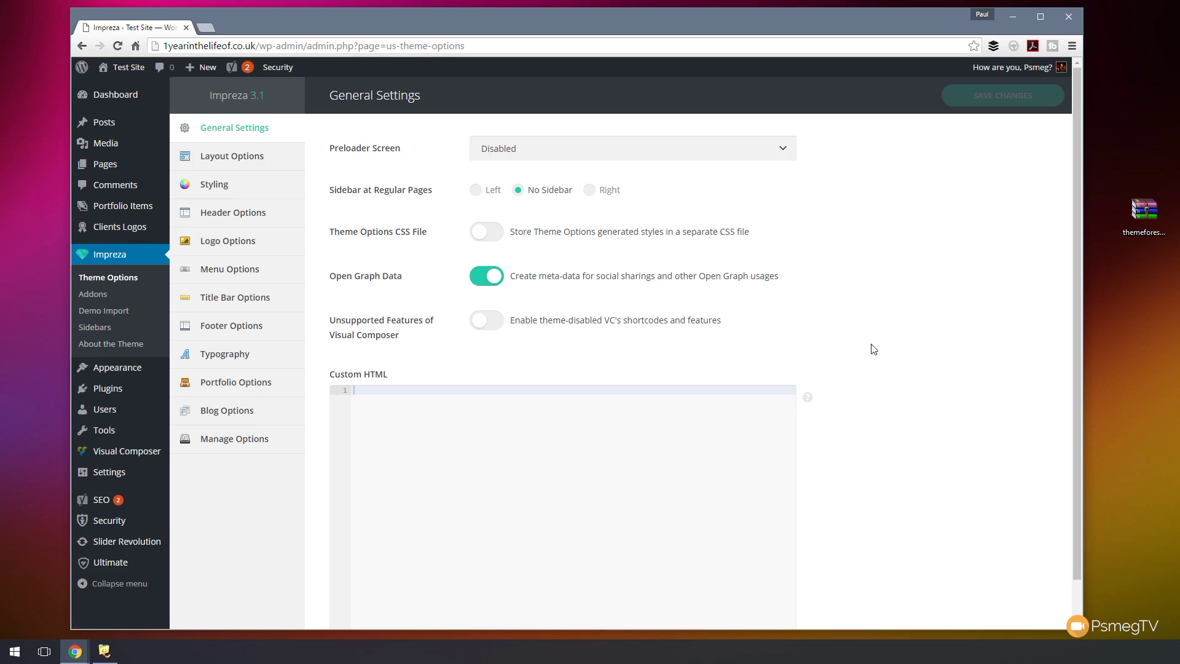
- Show Impreza's Layout Options page, with responsive layout and a 1140px content width
scroll(876, 349, down, 1)
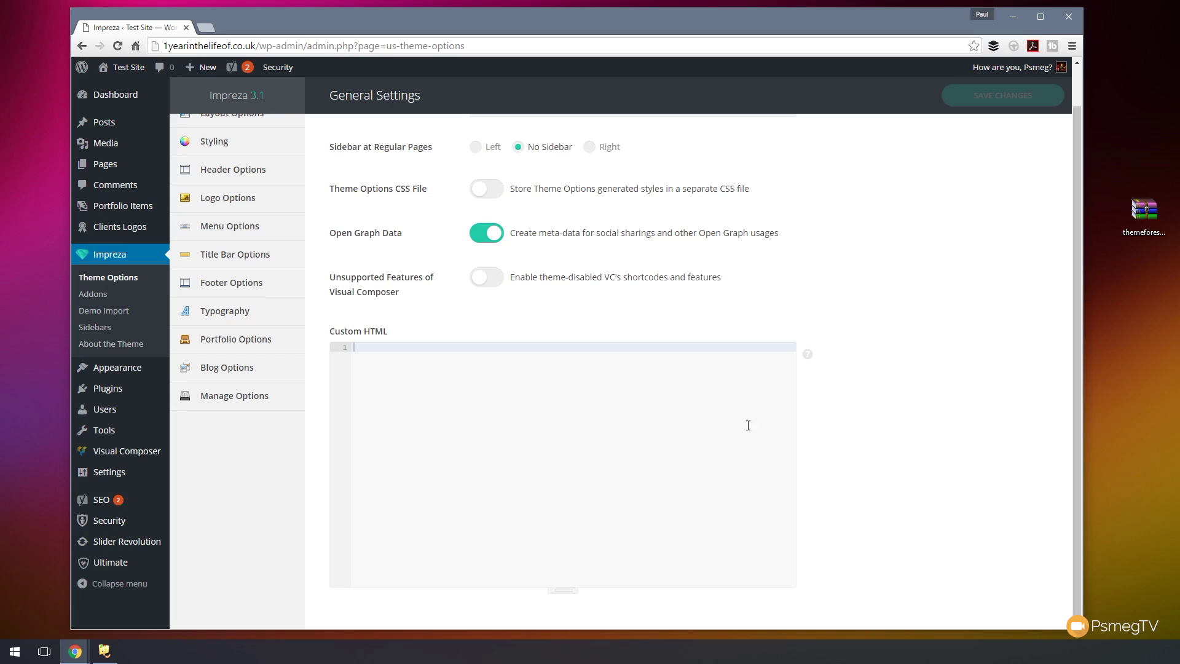
mouse_move(808, 357)
scroll(901, 407, up, 1)
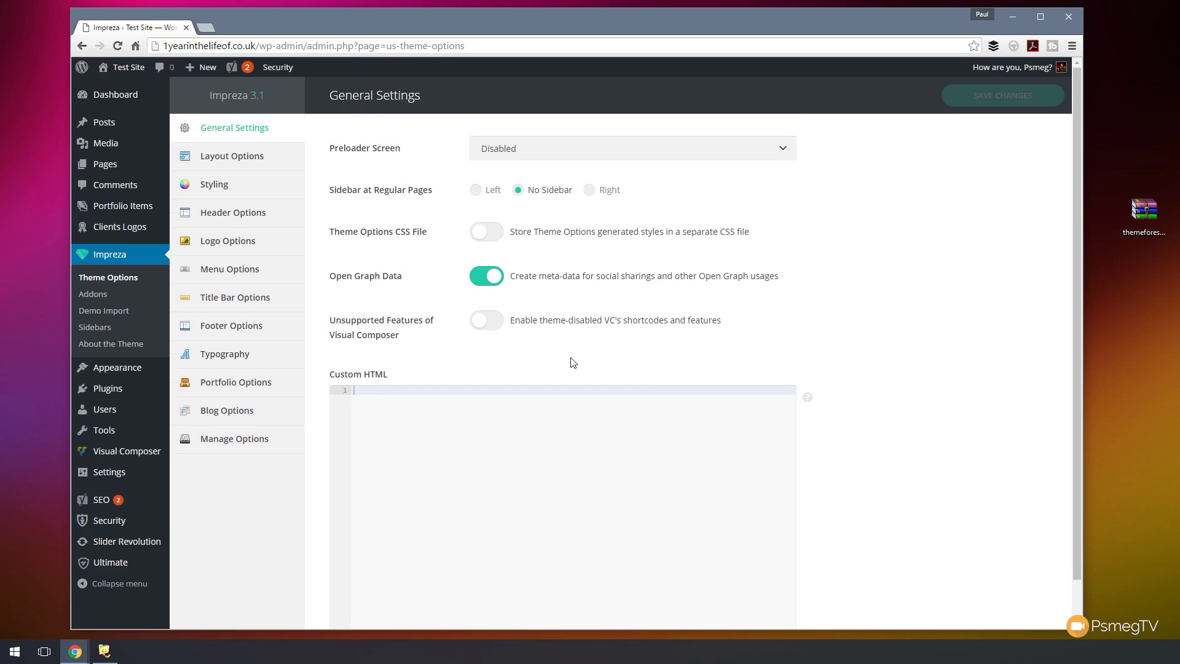
click(231, 157)
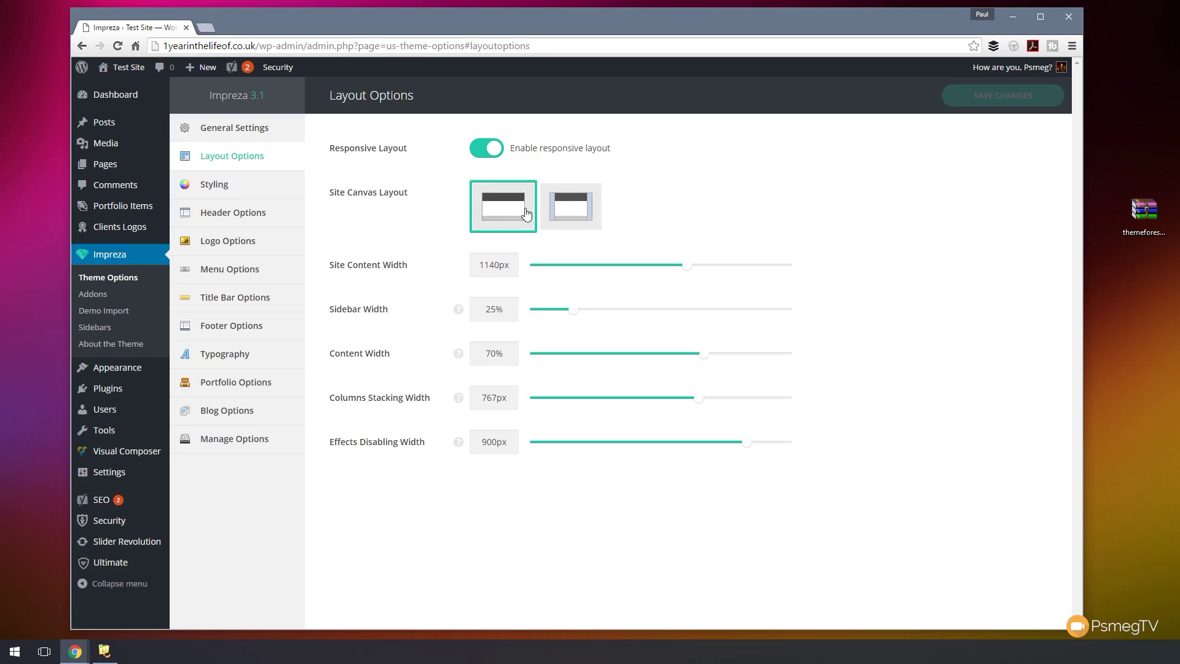
click(572, 208)
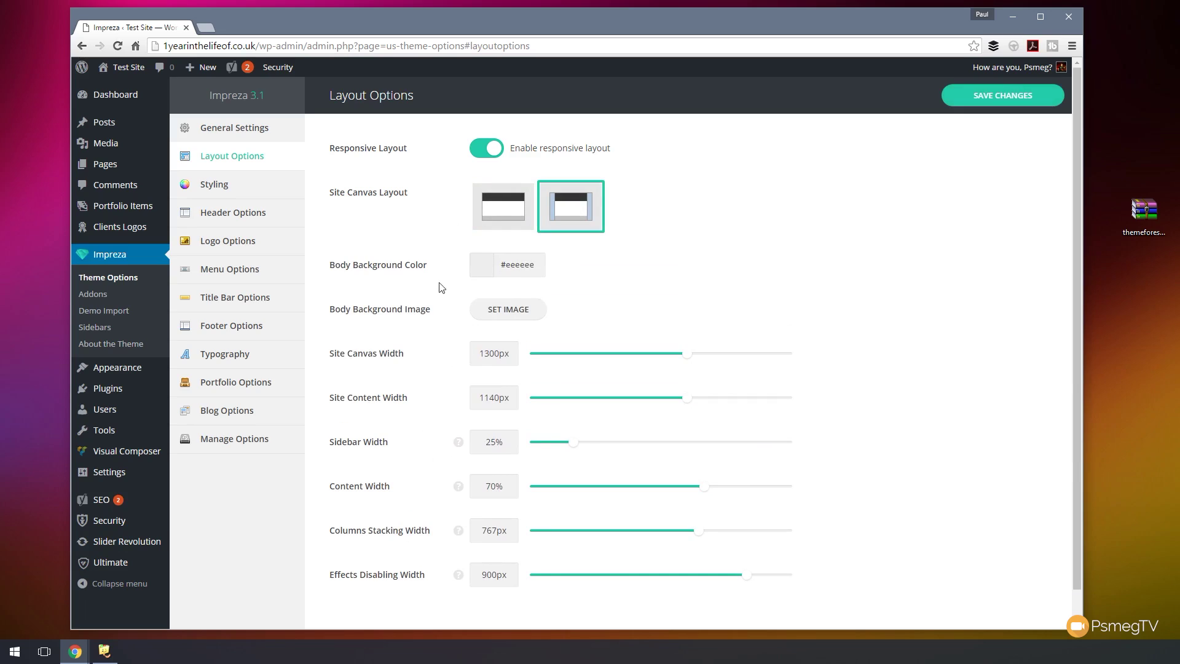
click(511, 221)
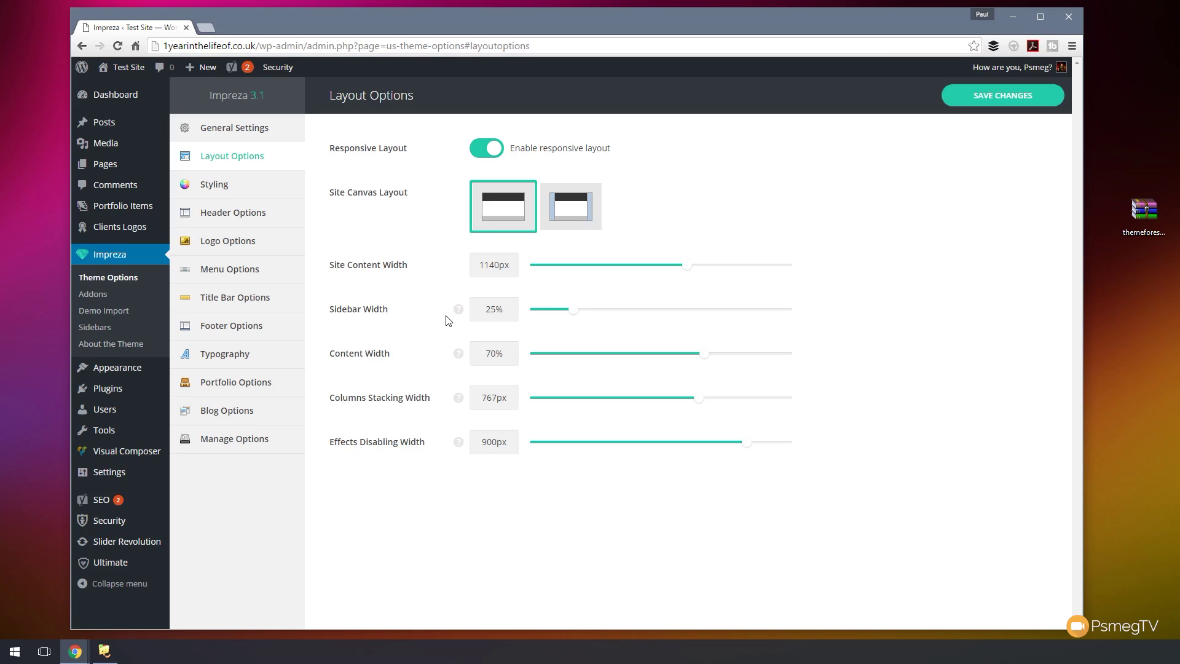
- Open Impreza's Styling settings and reveal the custom header colour settings
mouse_move(458, 315)
click(241, 187)
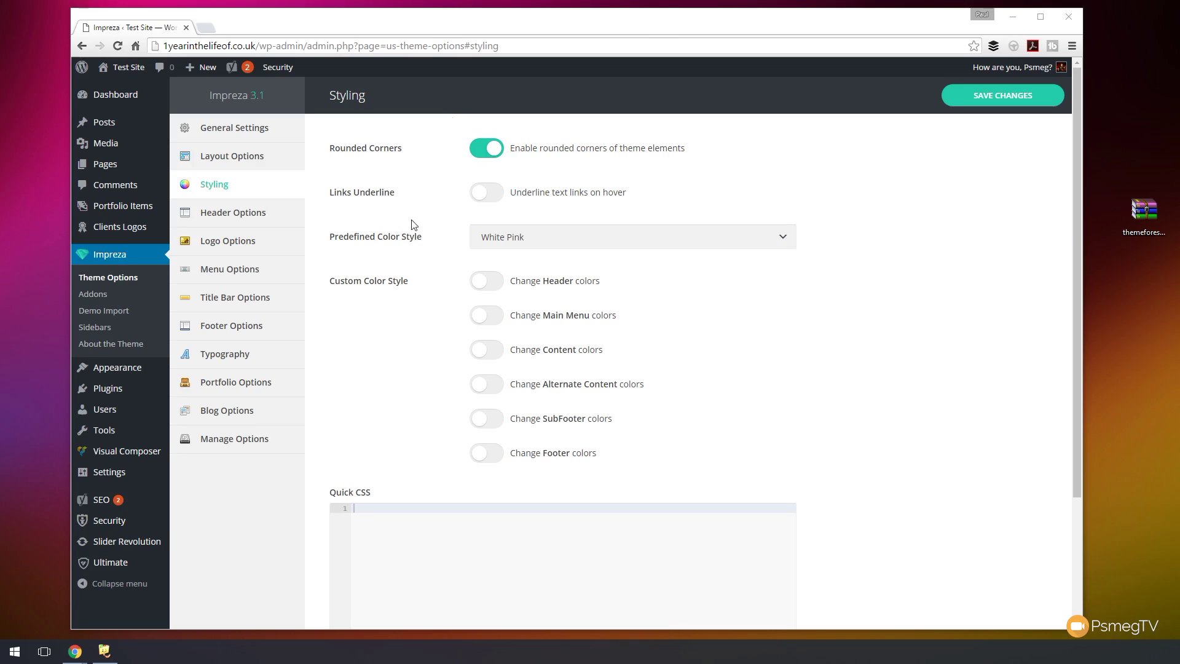
click(501, 241)
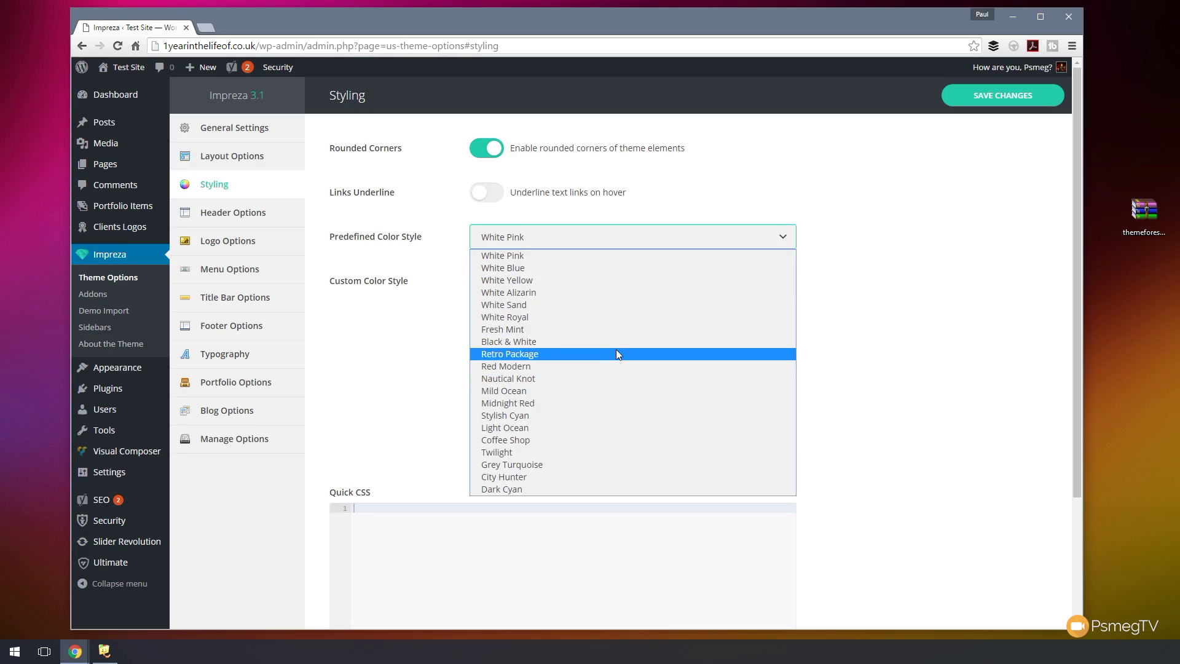
click(369, 343)
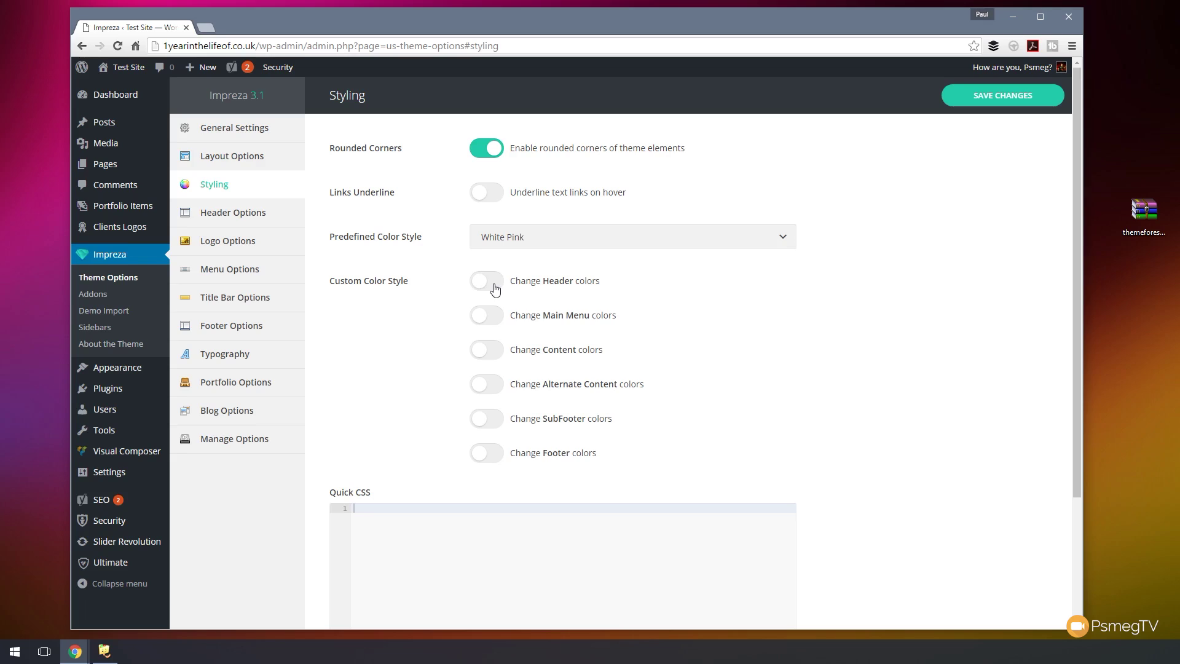
click(495, 286)
scroll(405, 356, down, 1)
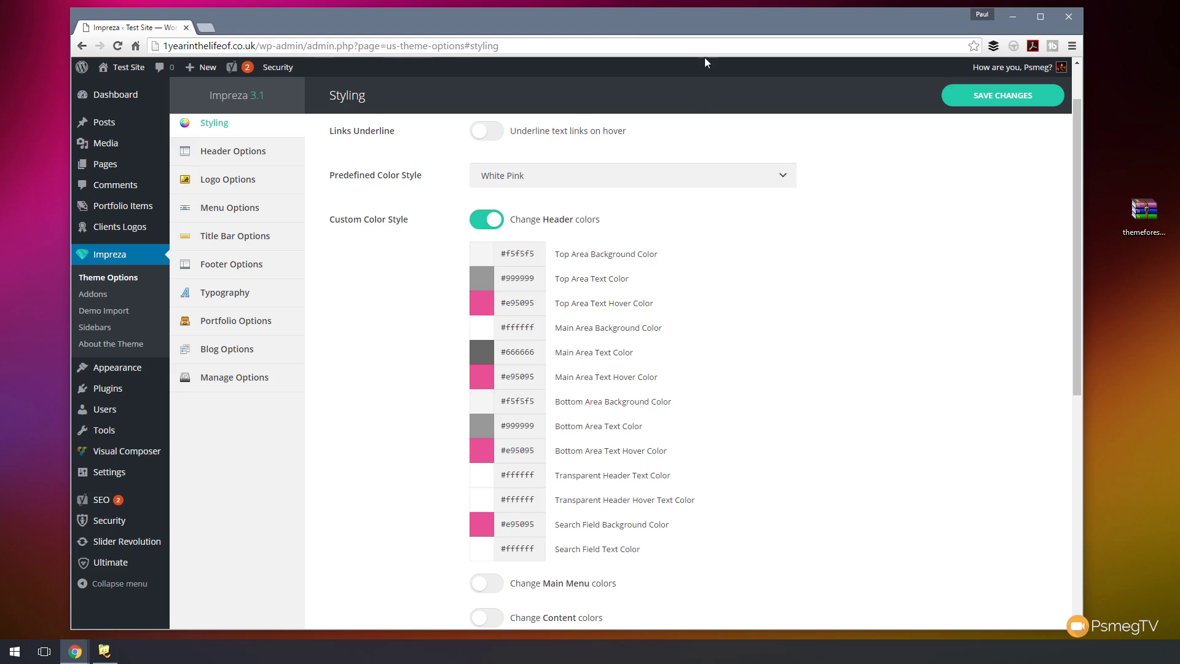
- Try White Yellow and Fresh Mint, settle on White Blue, and hide custom header colours
click(687, 175)
click(577, 218)
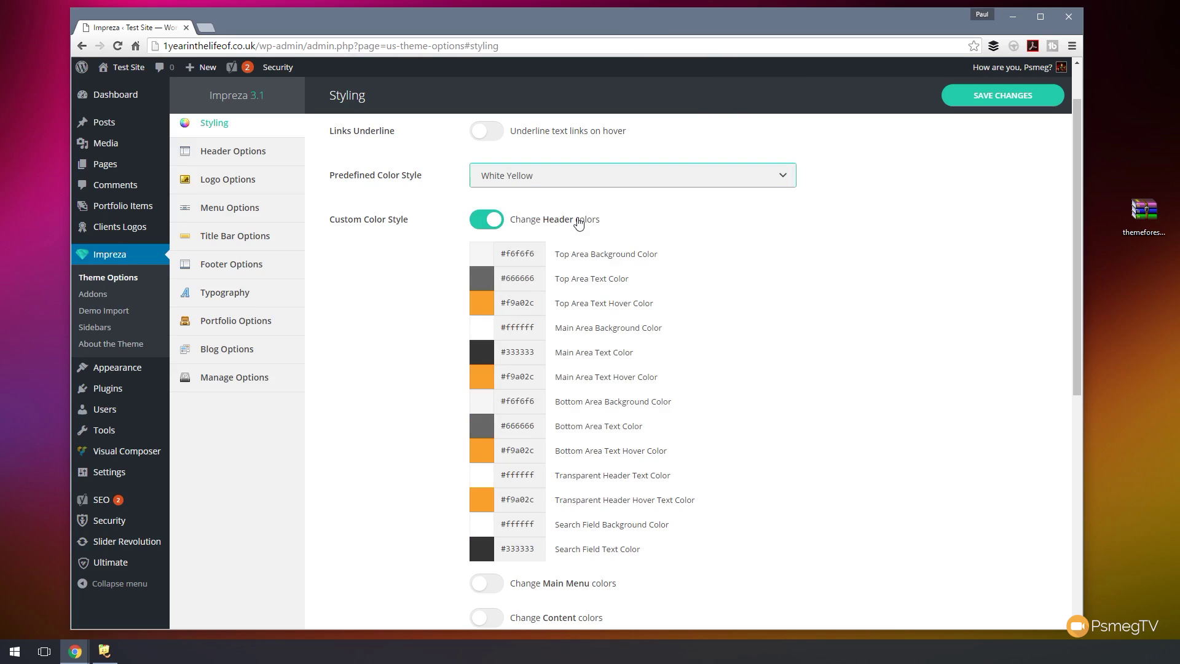
click(587, 177)
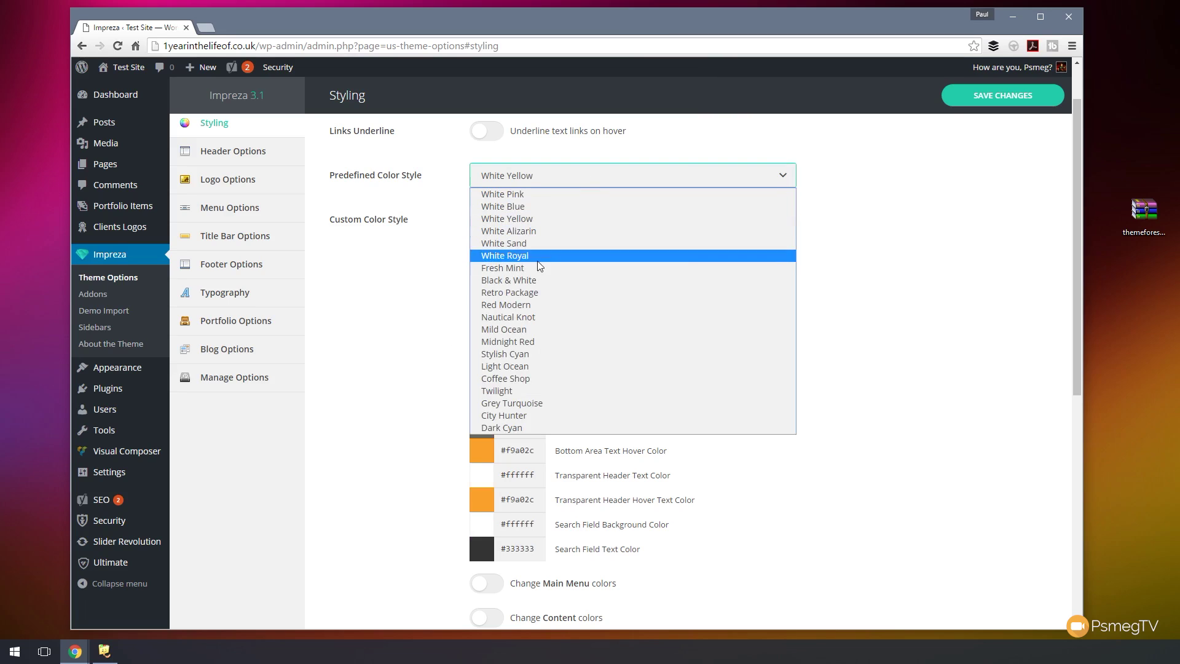
click(538, 266)
click(548, 178)
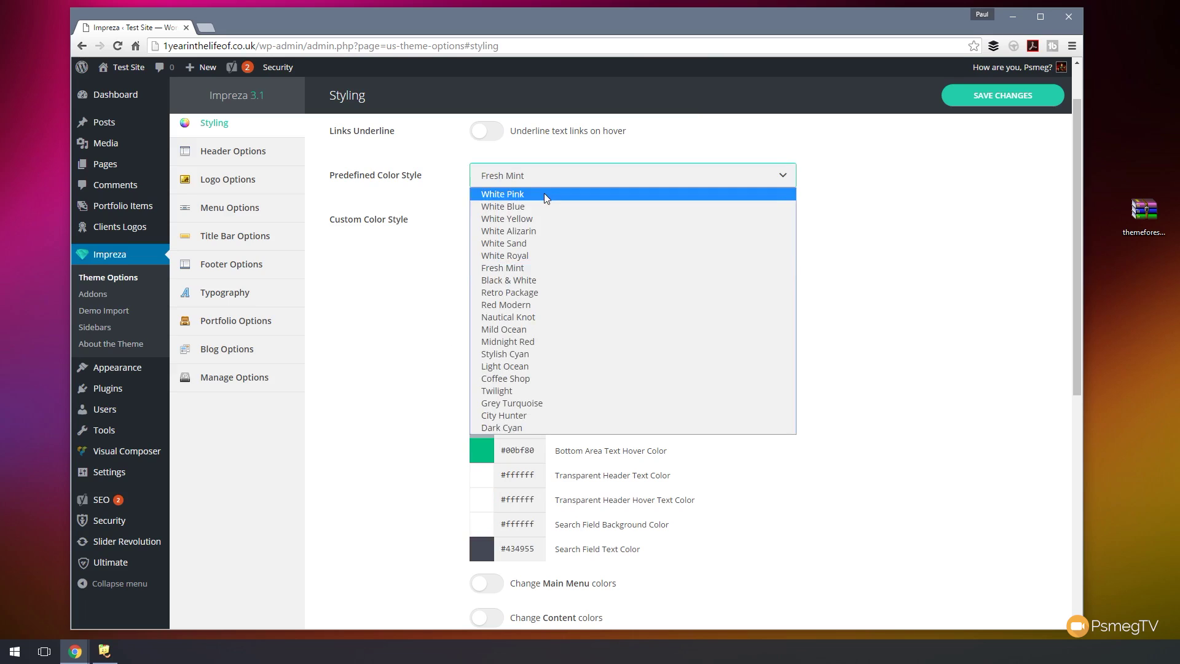
click(540, 206)
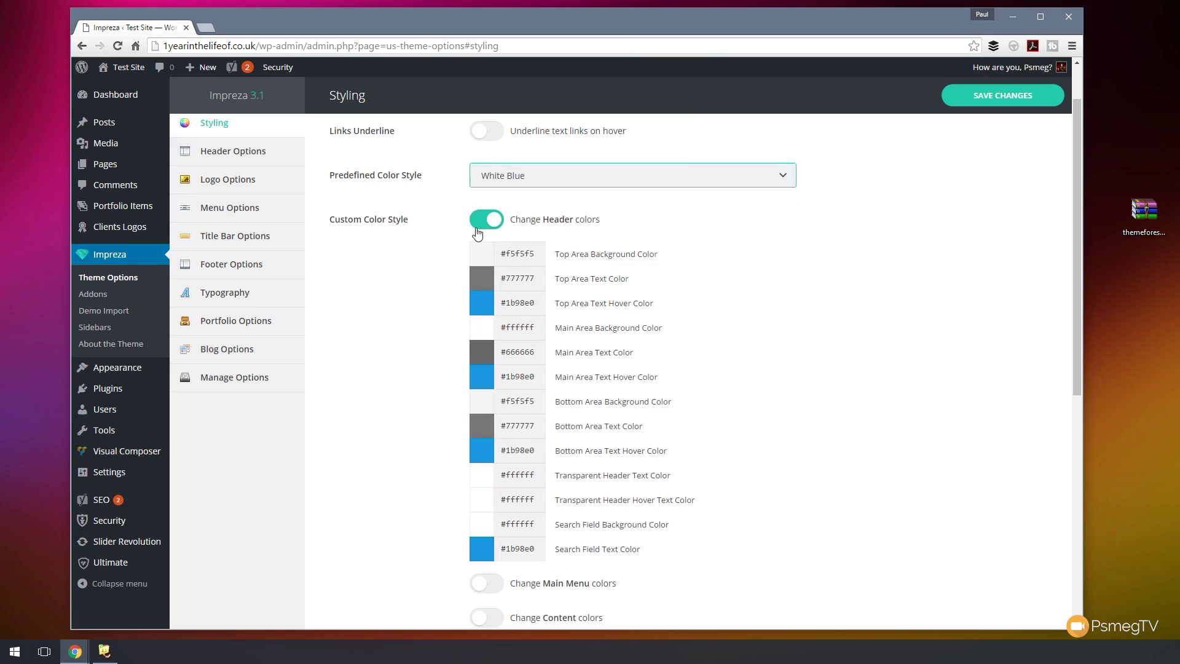
click(477, 228)
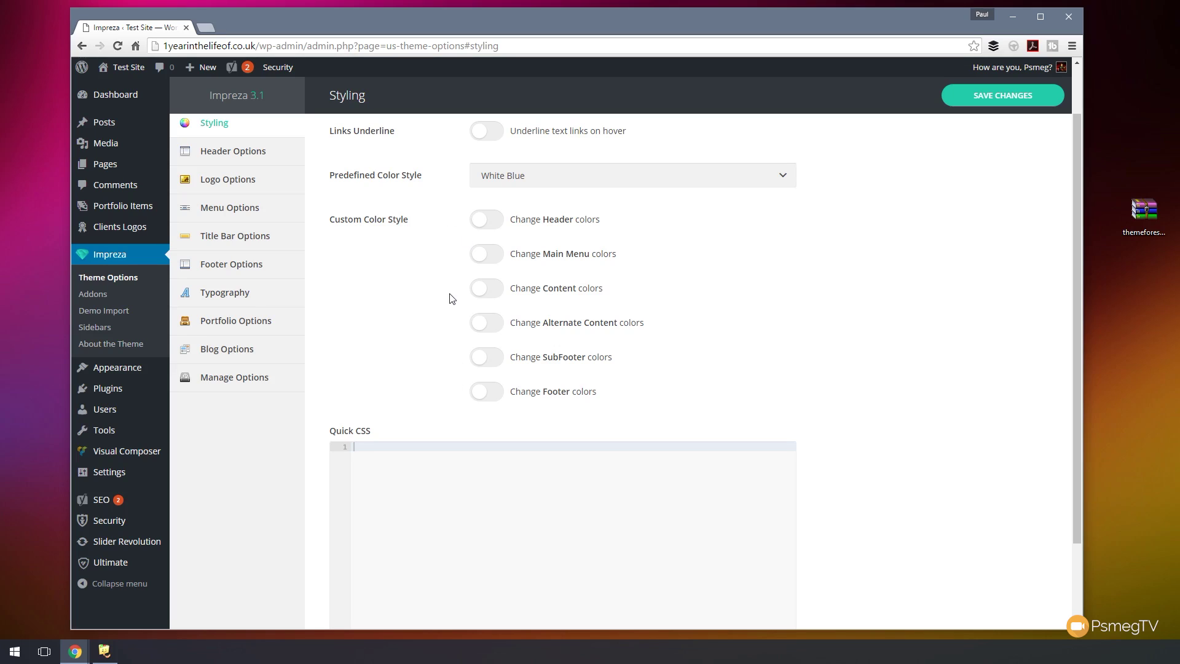
scroll(727, 368, down, 2)
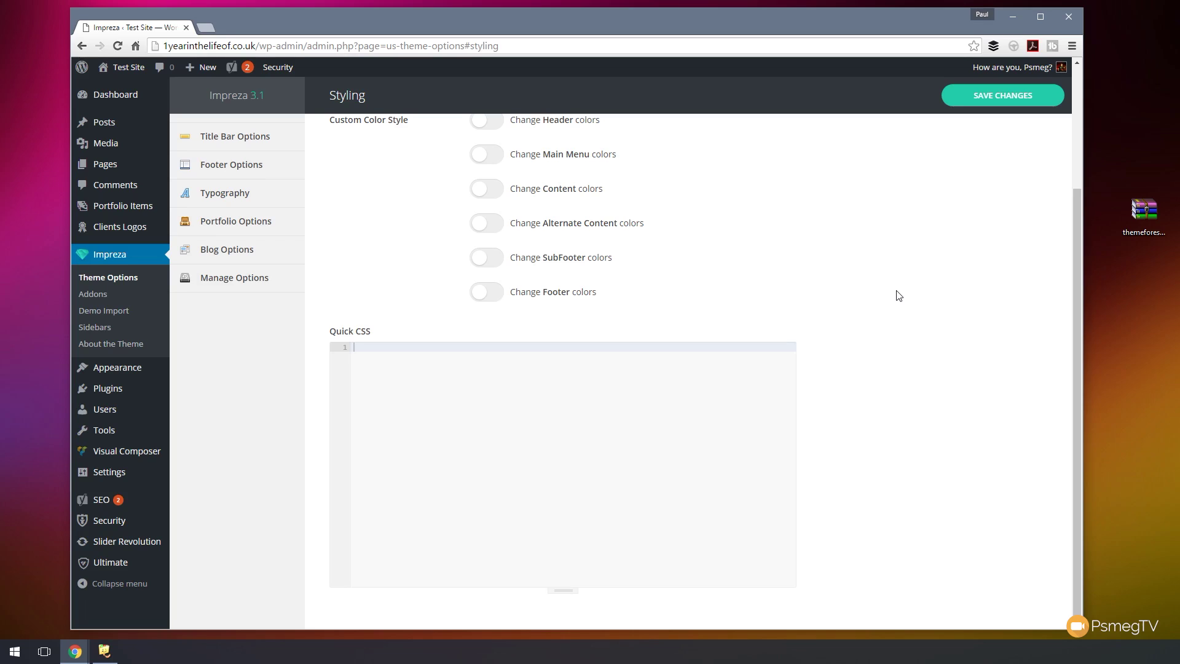
scroll(899, 295, up, 3)
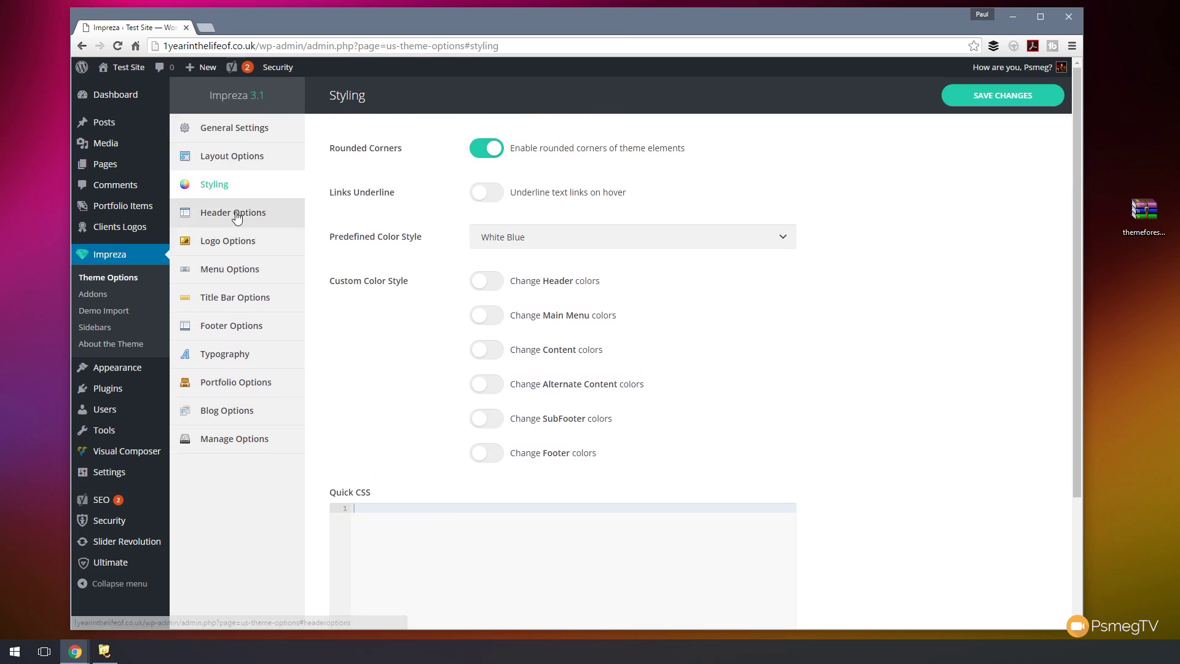
- Open Header Options and scroll down to the search field settings
click(235, 214)
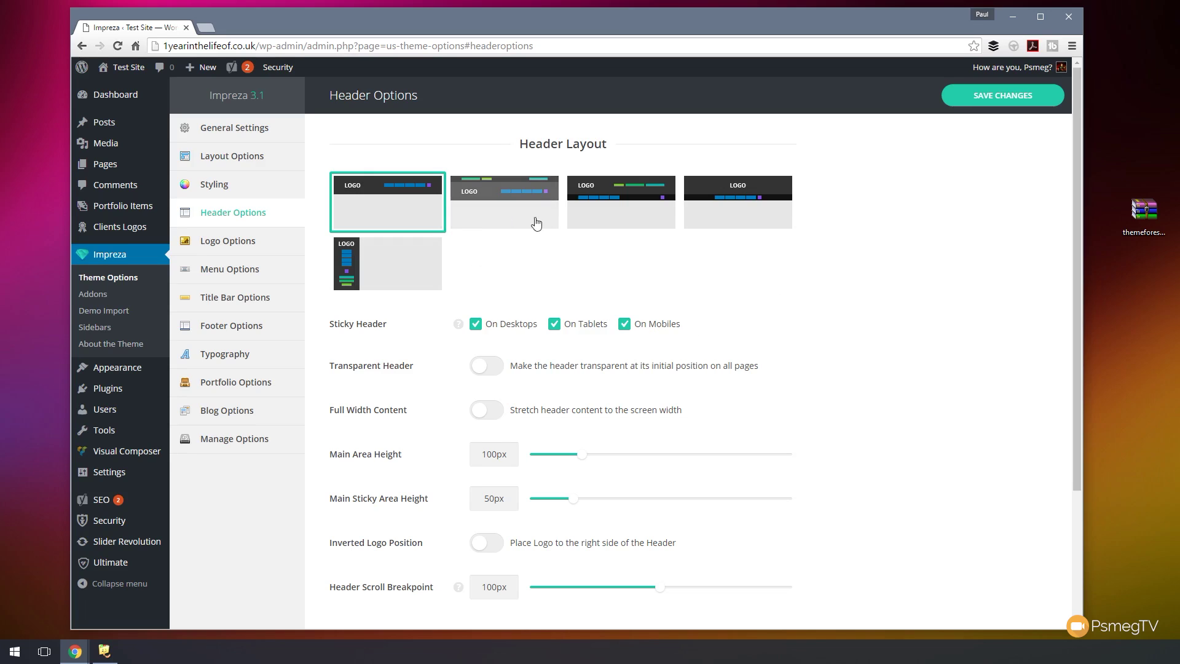
scroll(622, 293, down, 1)
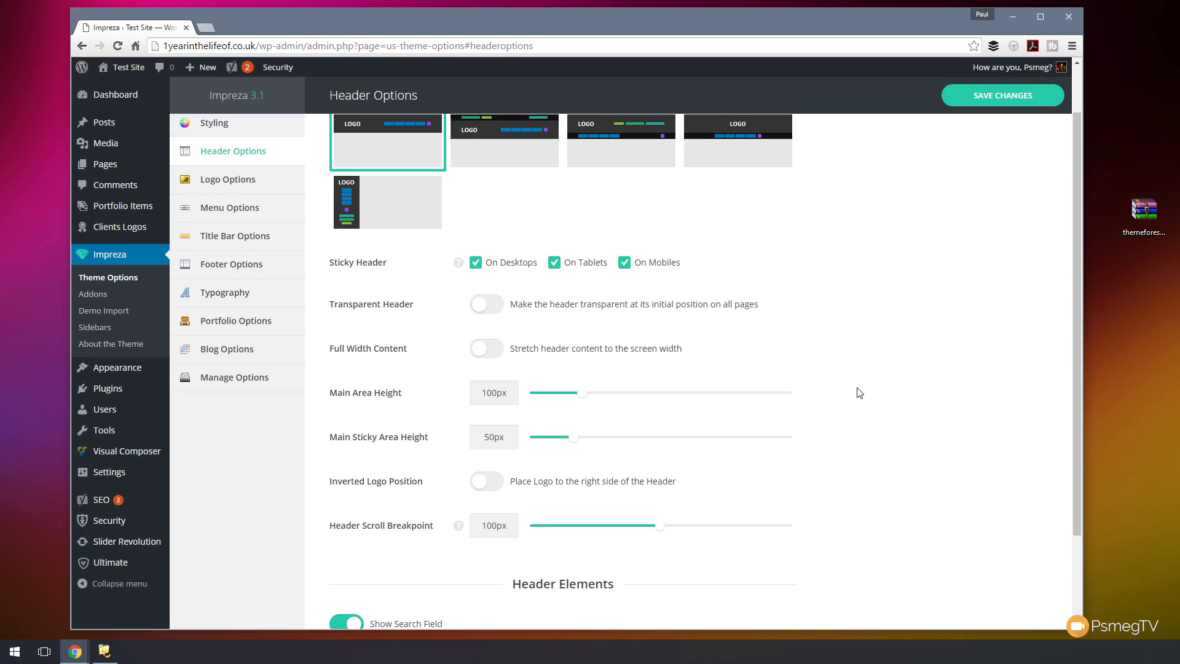
scroll(854, 392, down, 1)
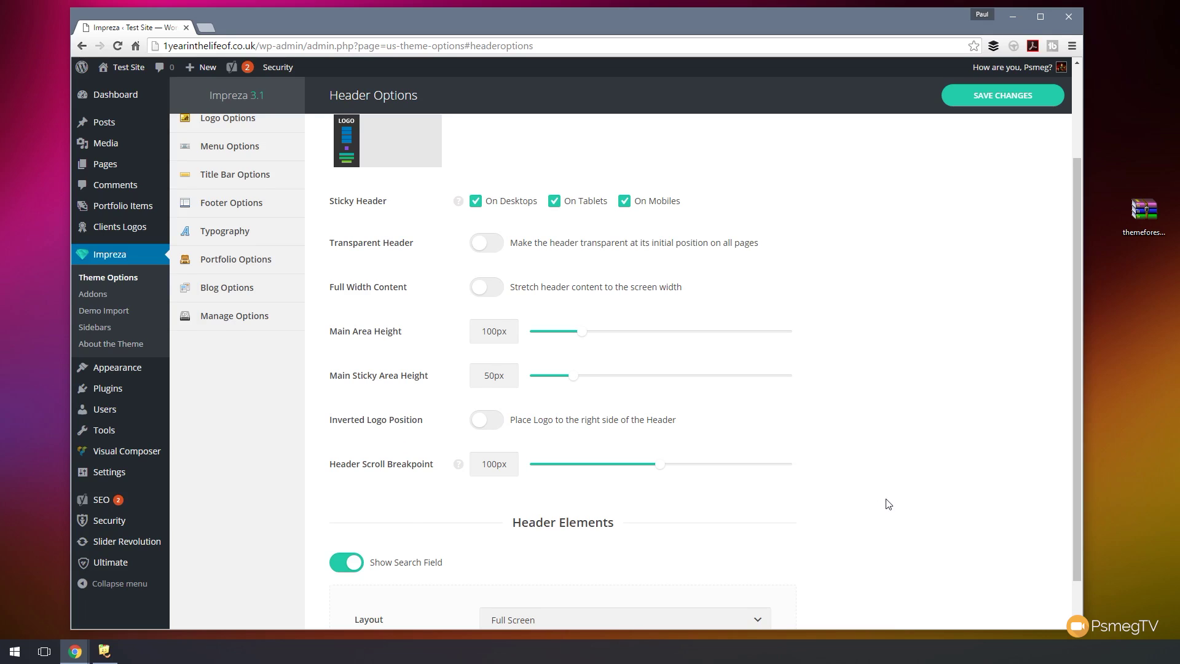
scroll(887, 502, down, 1)
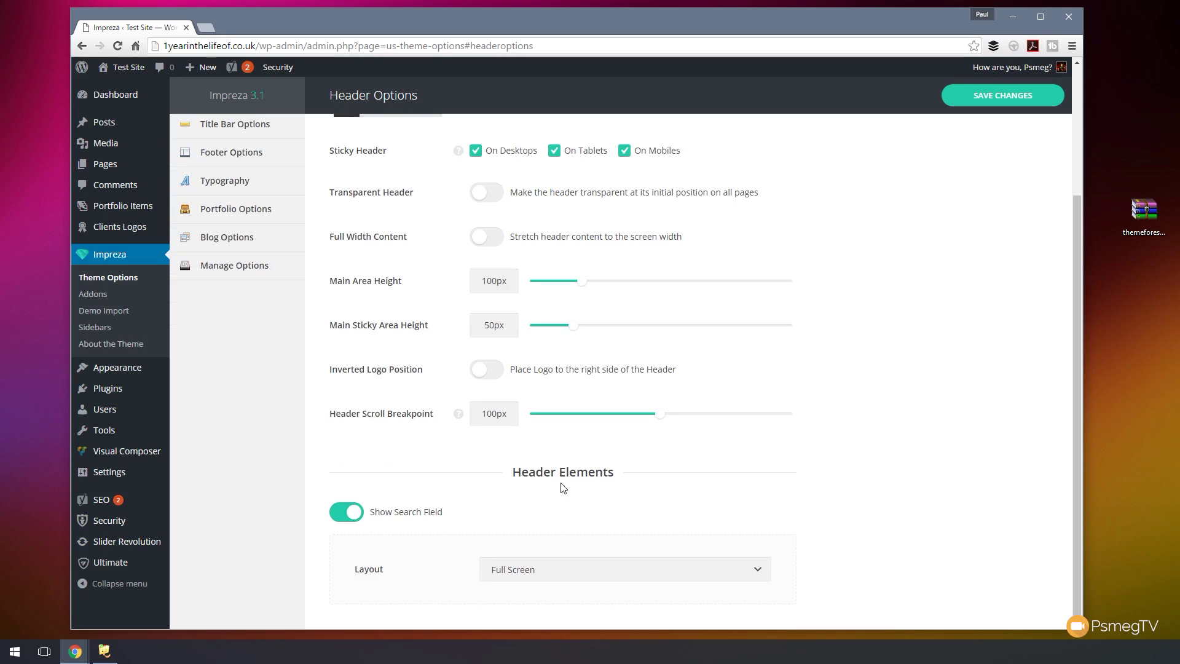
- Turn off Show Search Field in the header, leaving its layout at Full Screen, and save
click(342, 519)
click(346, 580)
scroll(814, 534, down, 1)
click(548, 575)
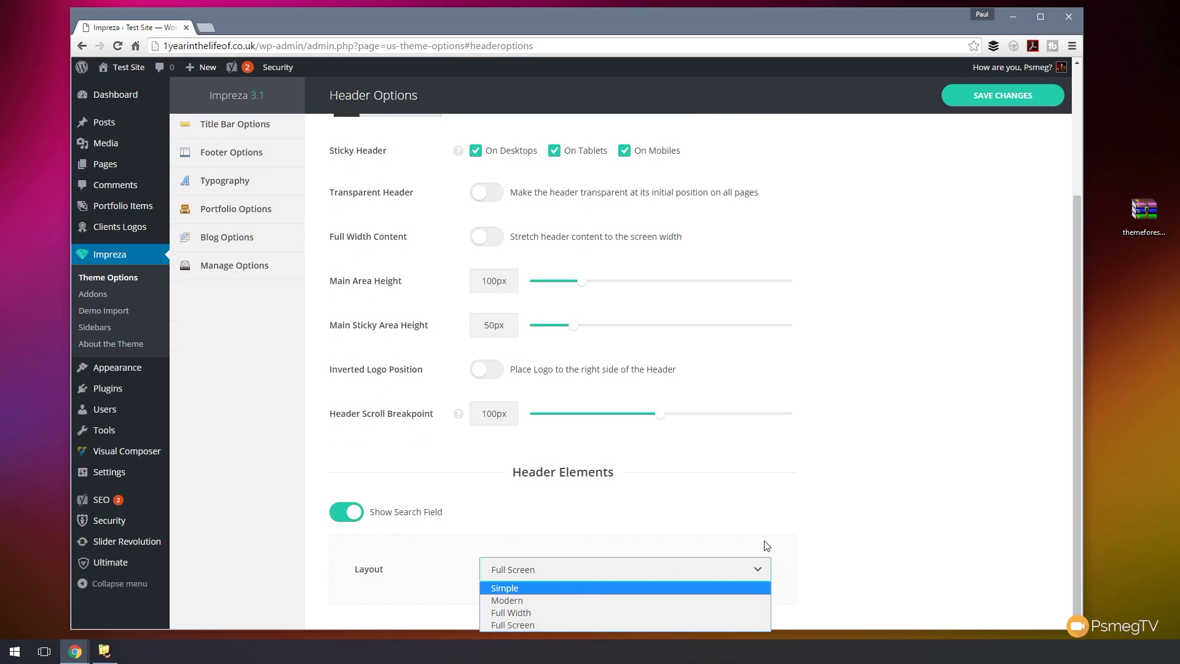
click(839, 519)
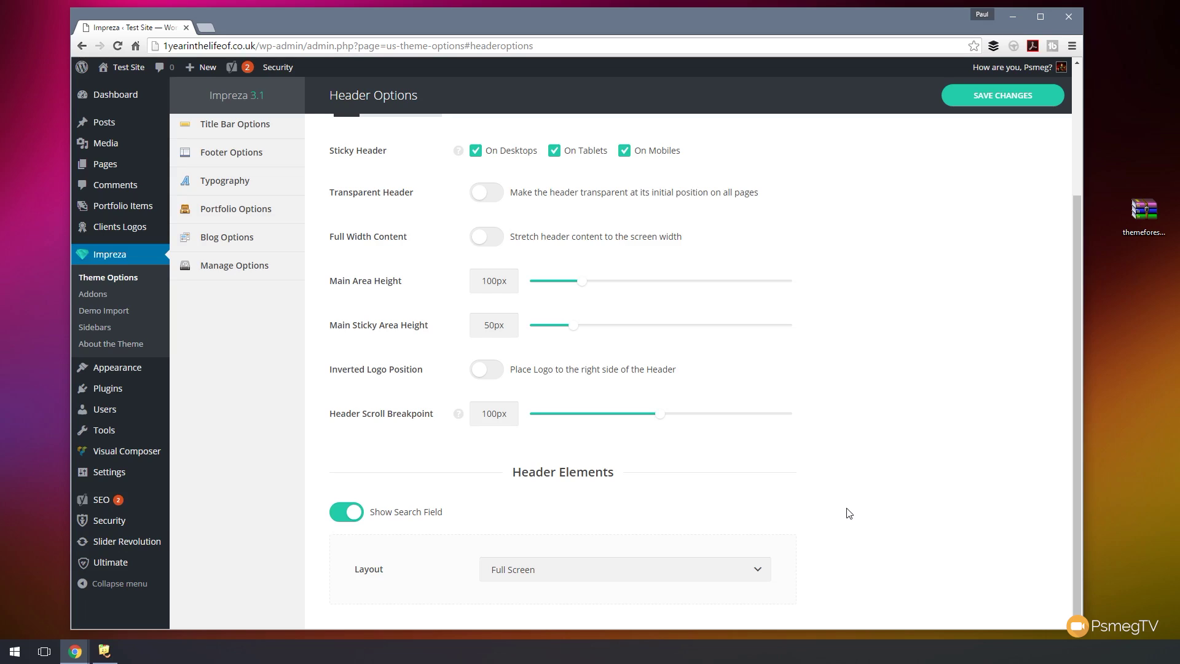
click(337, 519)
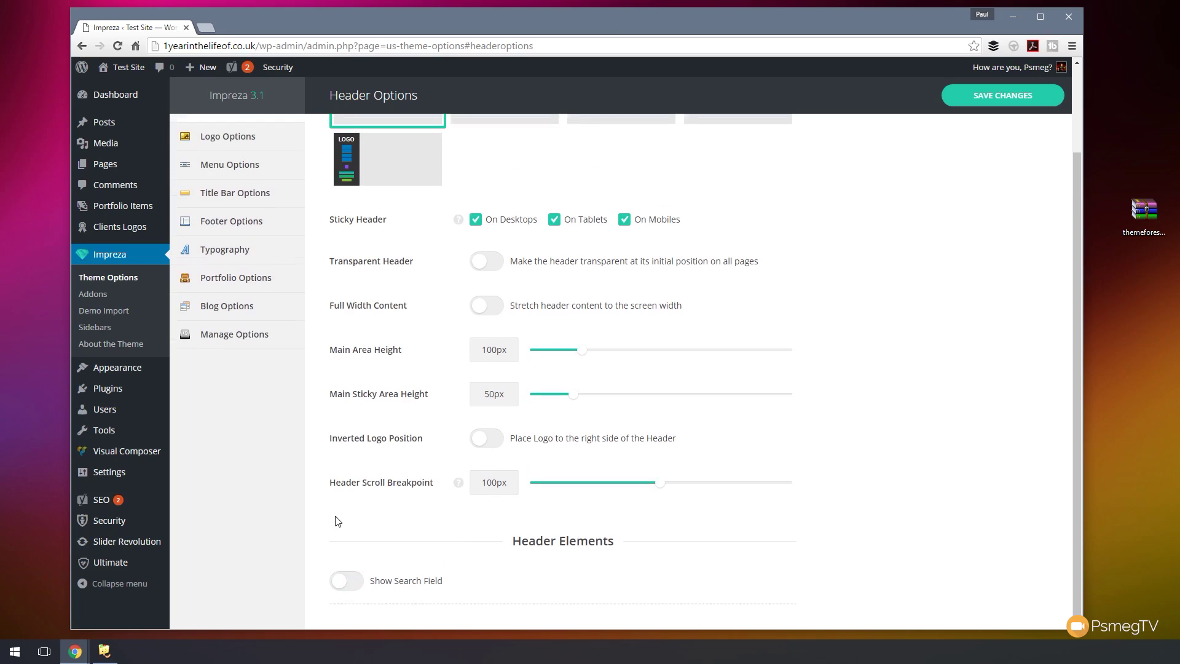
click(1003, 107)
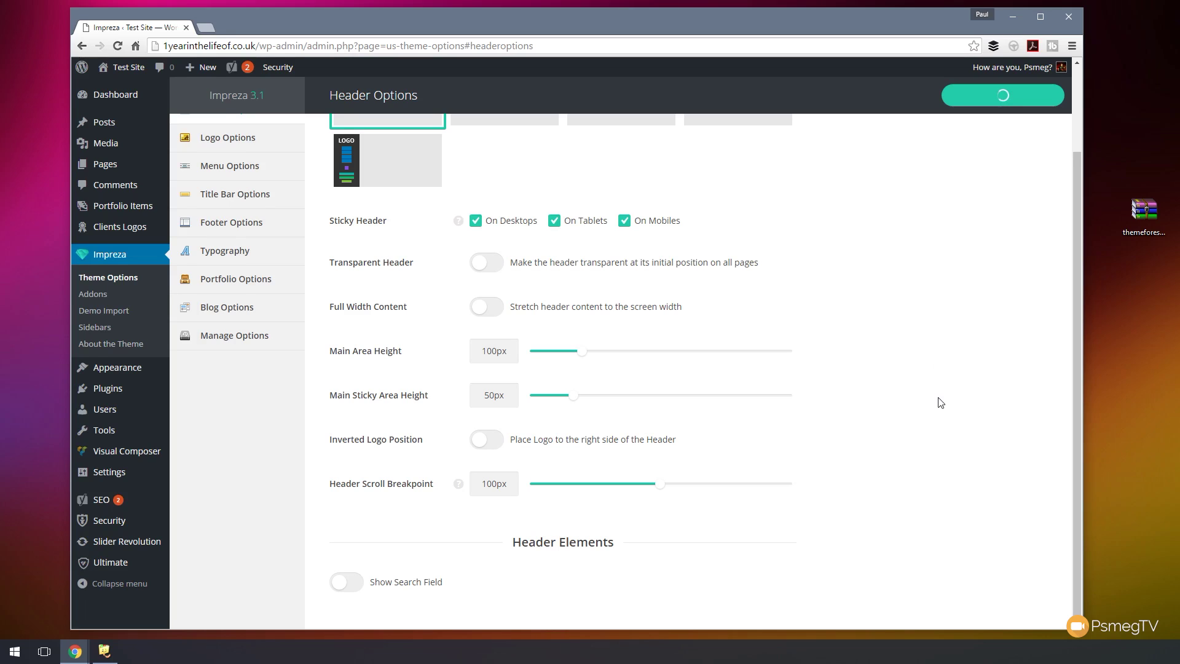
scroll(939, 393, up, 2)
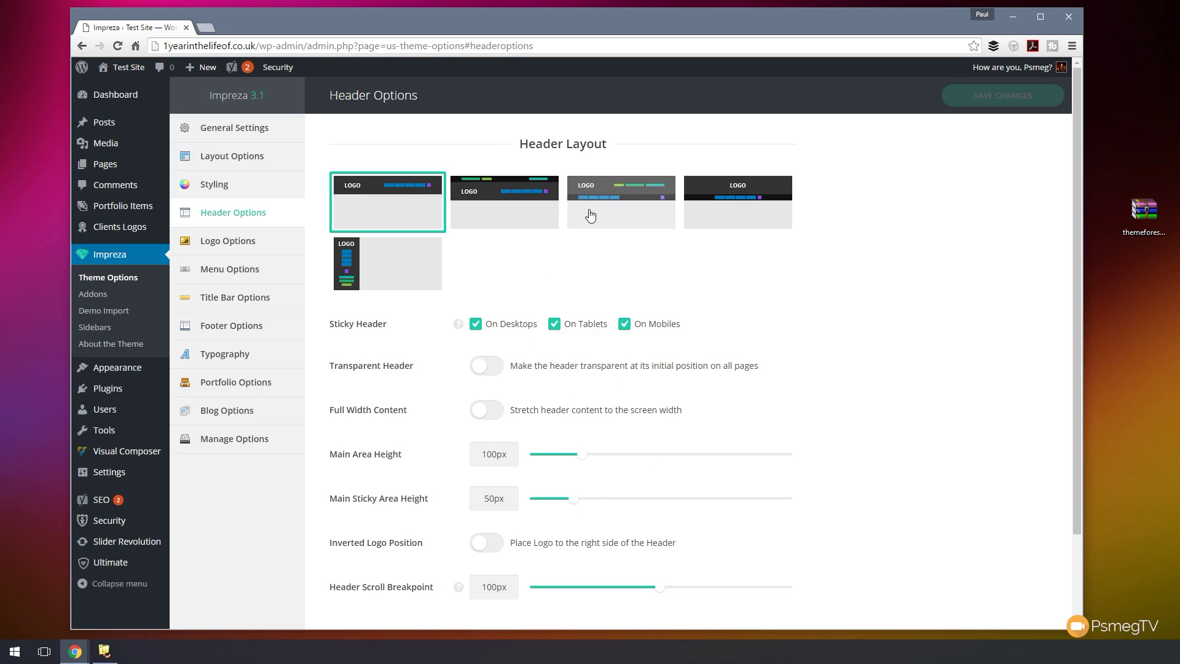
- Choose the third header layout with a bottom area and save the header settings
click(639, 195)
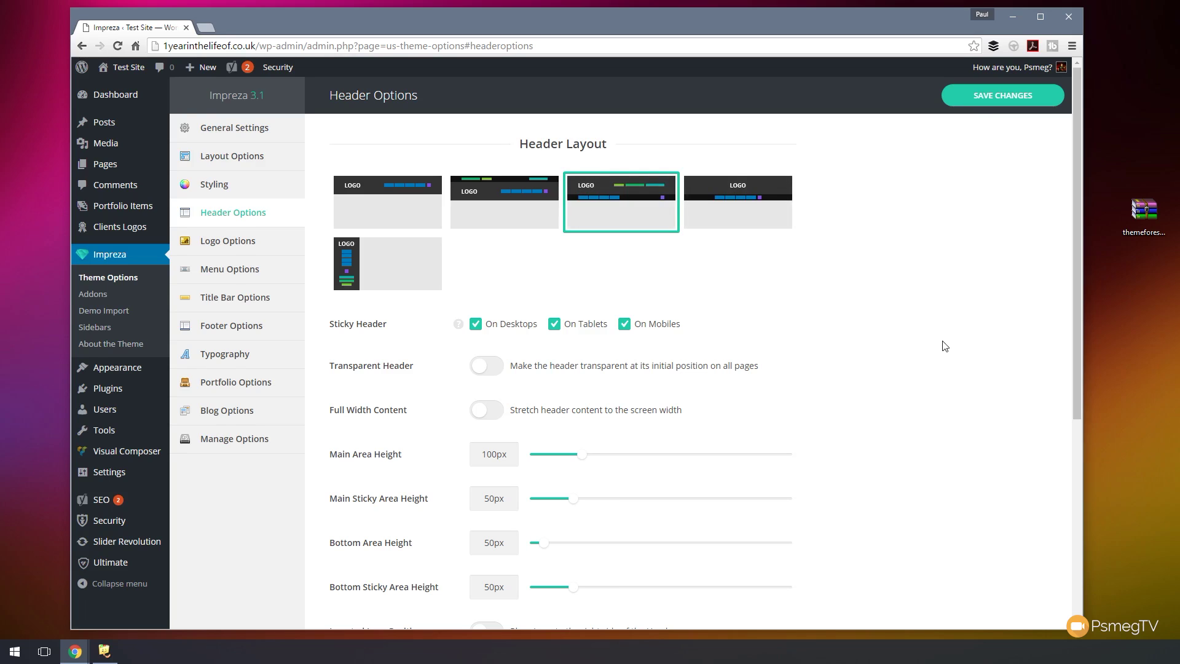
scroll(944, 345, down, 2)
scroll(932, 340, up, 2)
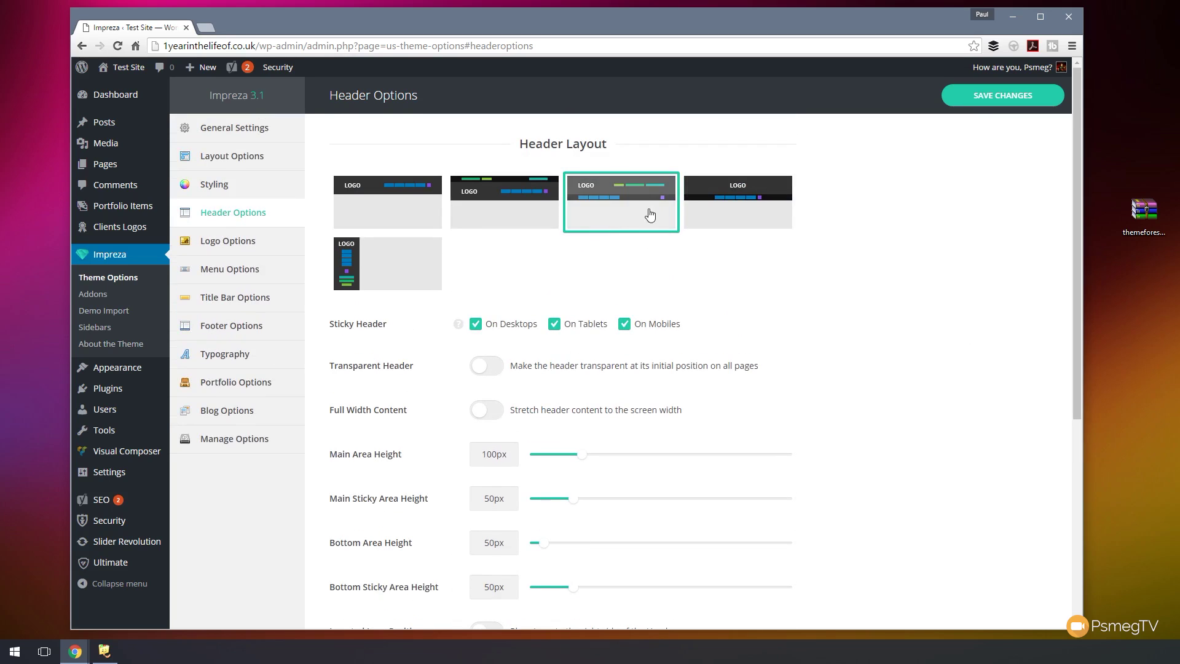
scroll(823, 342, down, 2)
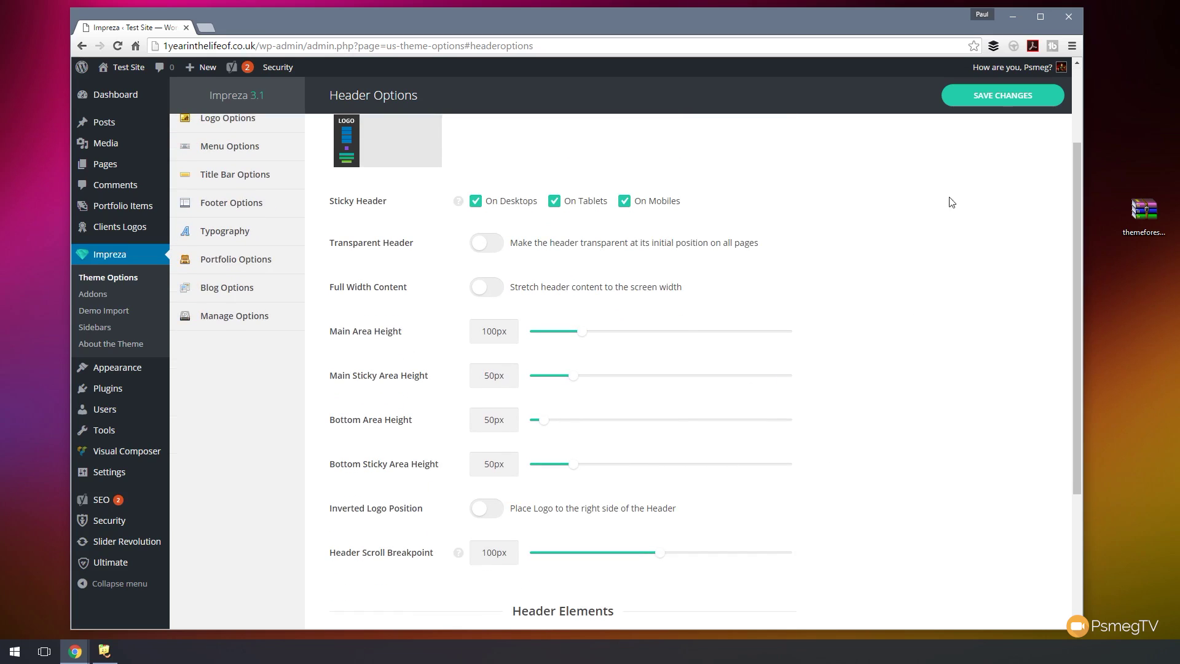
click(1003, 95)
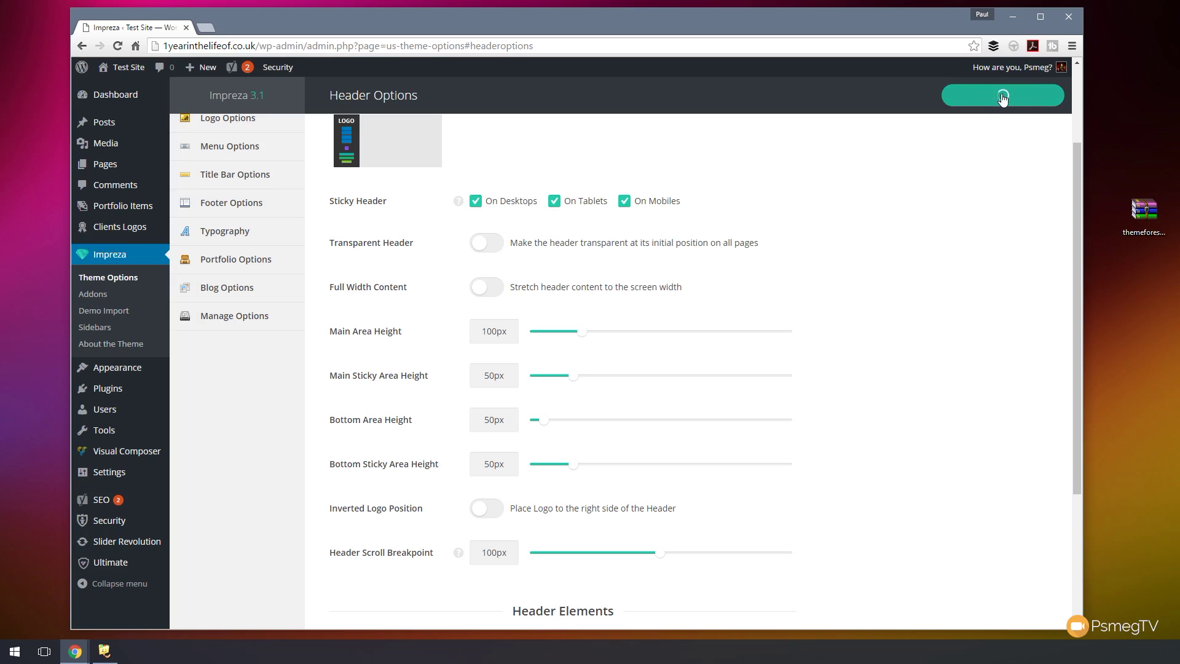
scroll(967, 313, up, 2)
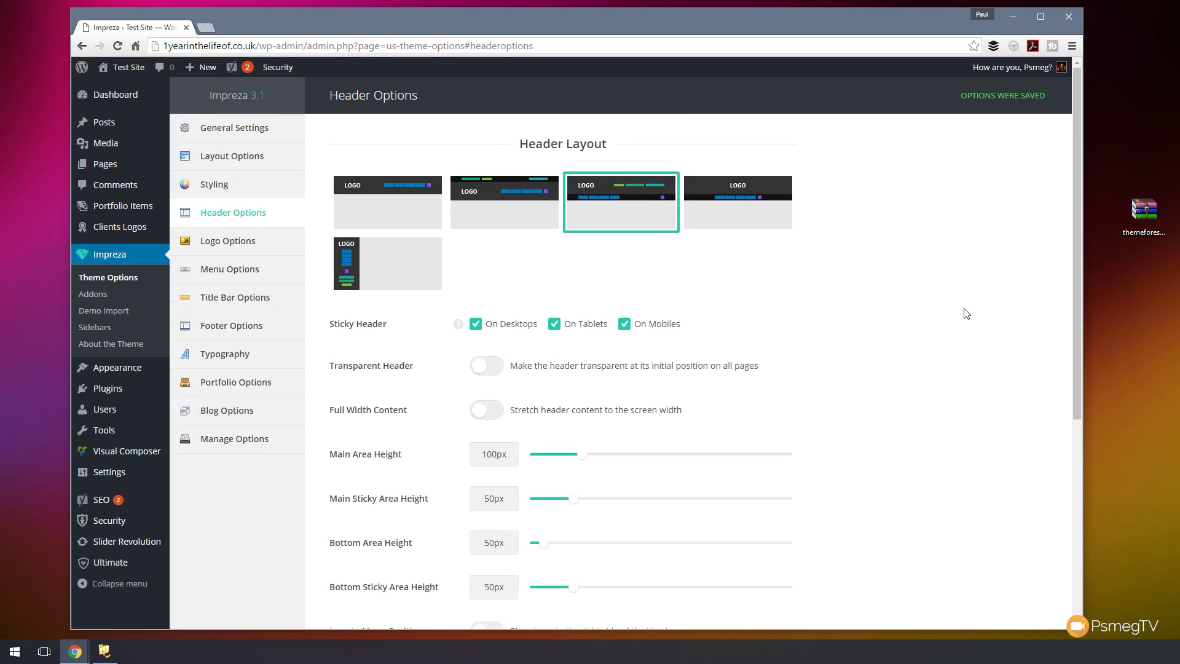
- Keep a text logo, change its text from LOGO to 'Widgets Inc', and save the Logo Options
click(231, 247)
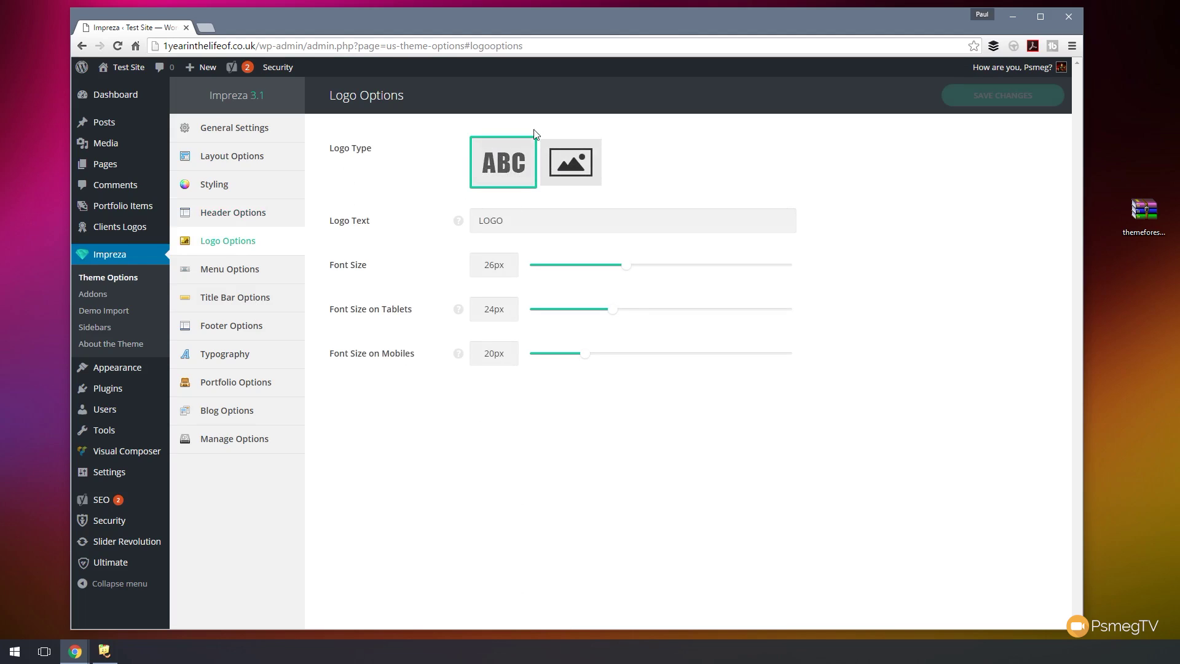
click(559, 163)
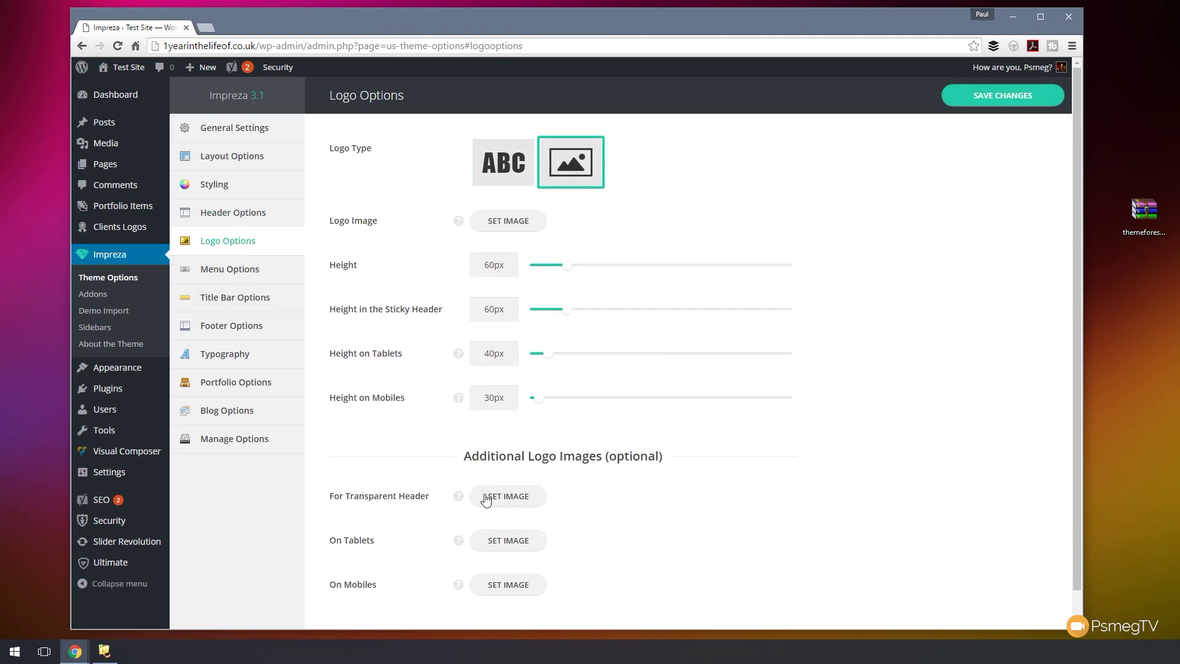
click(505, 174)
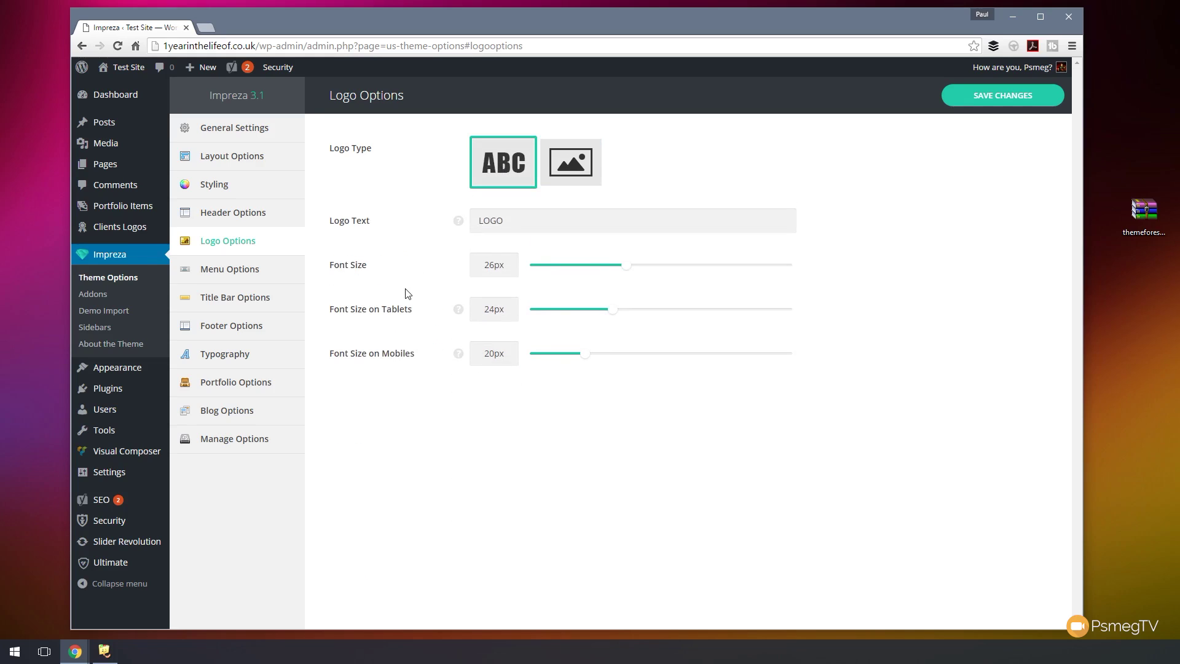
double_click(517, 221)
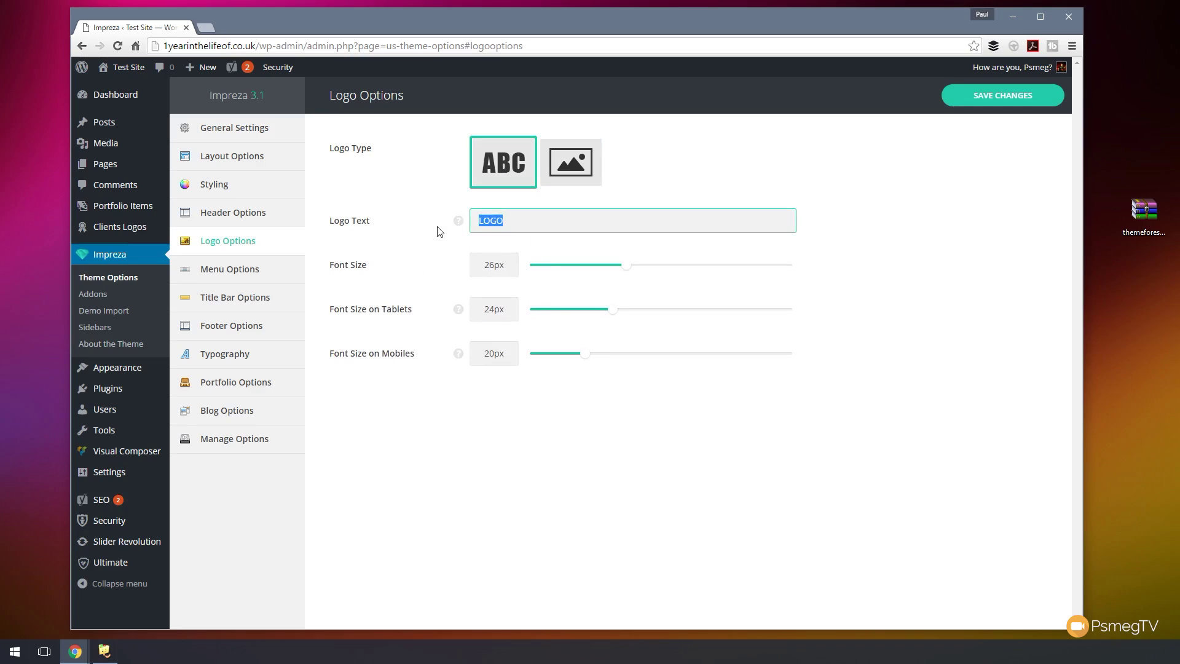
text(Widgets Inc)
click(577, 172)
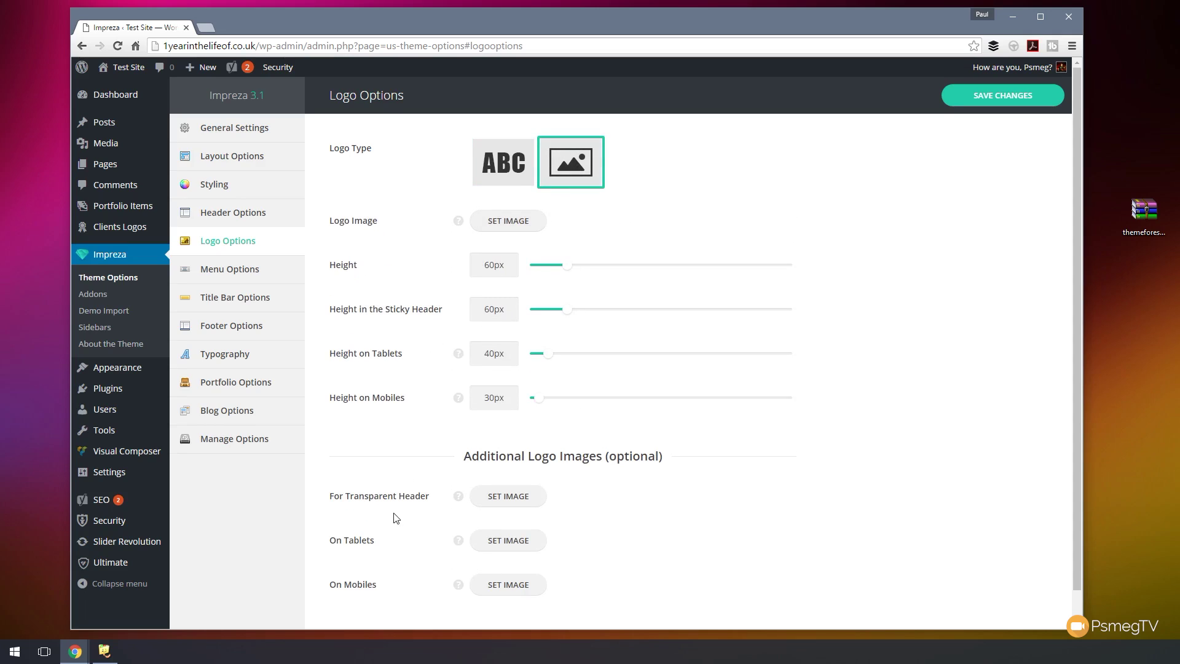
scroll(394, 551, down, 1)
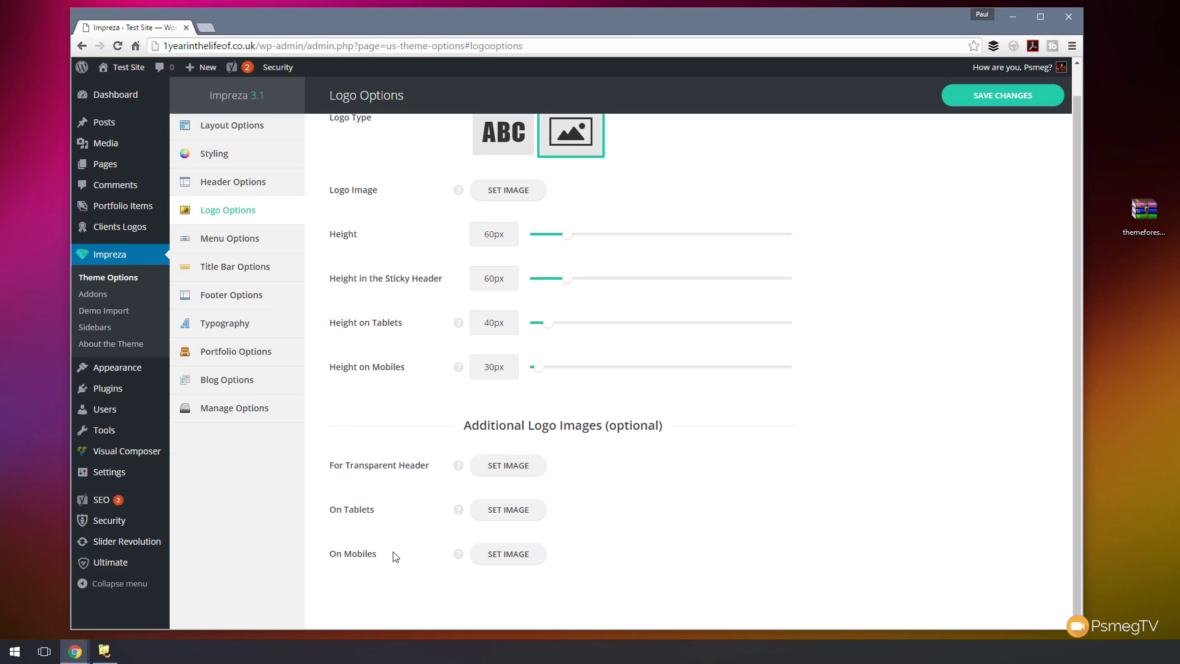
scroll(403, 548, up, 1)
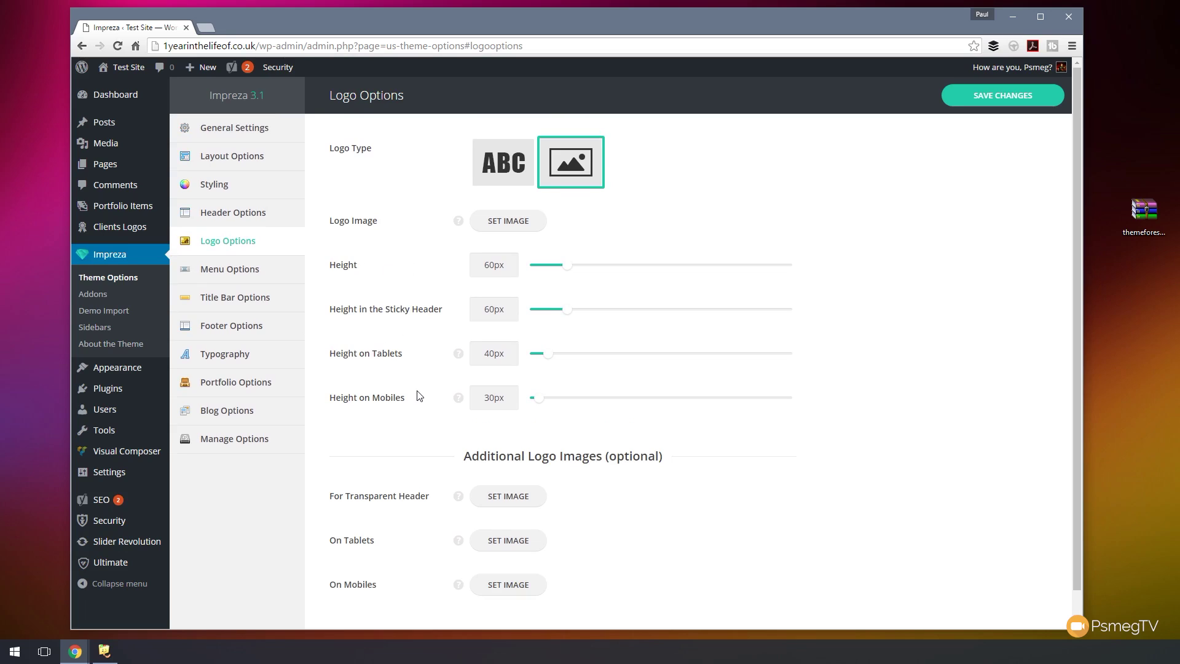
click(503, 161)
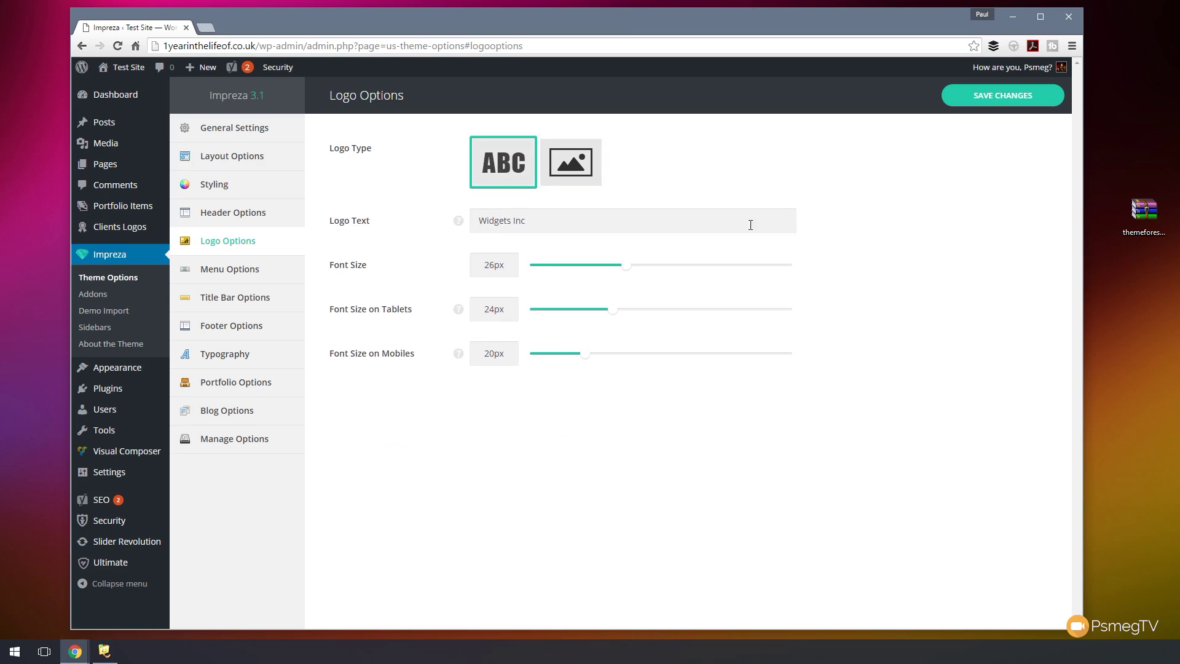
click(1002, 95)
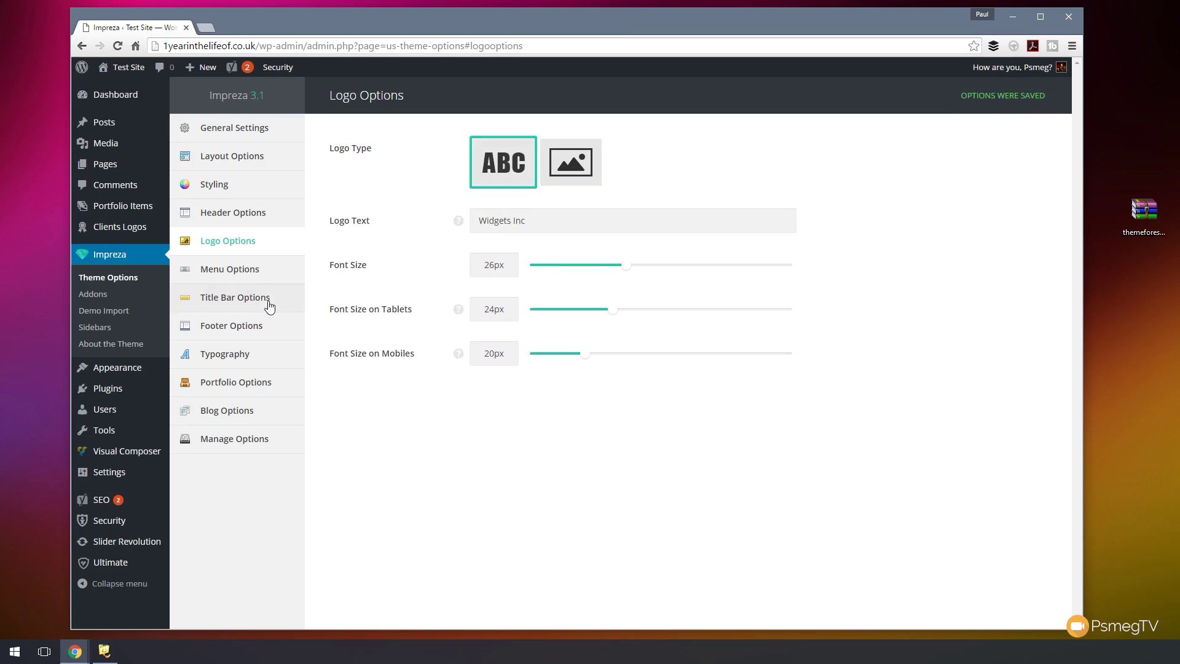
- In Menu Options, choose the Simple main items hover effect and FadeIn dropdown effect, then save
click(263, 273)
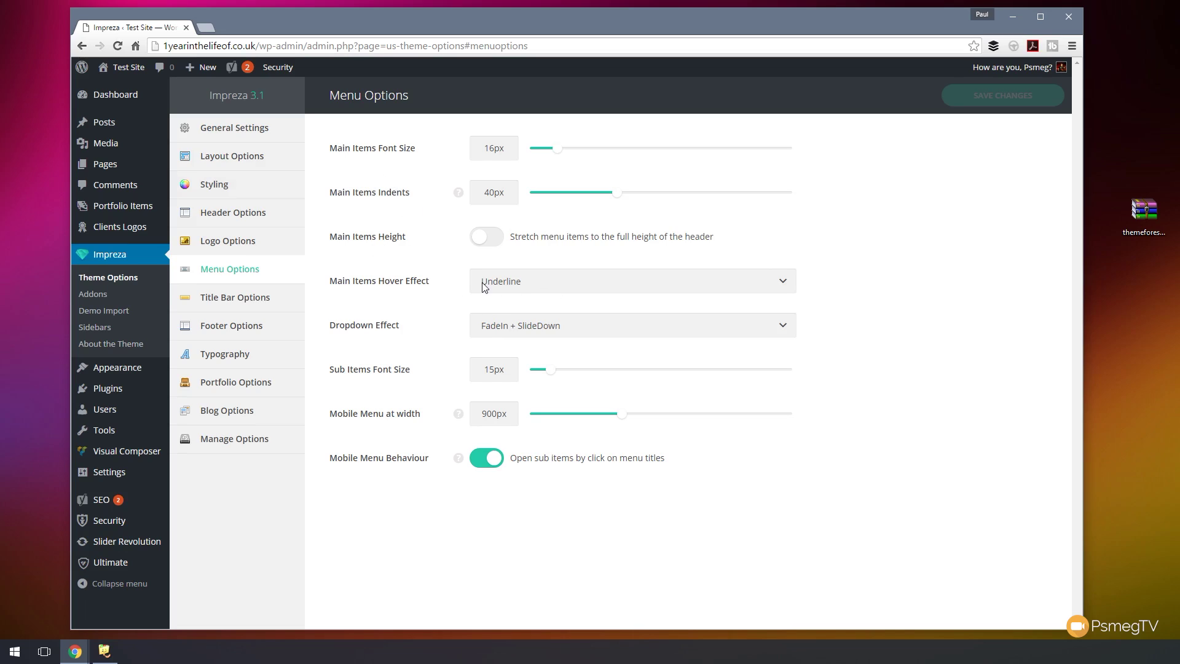
click(530, 285)
click(520, 301)
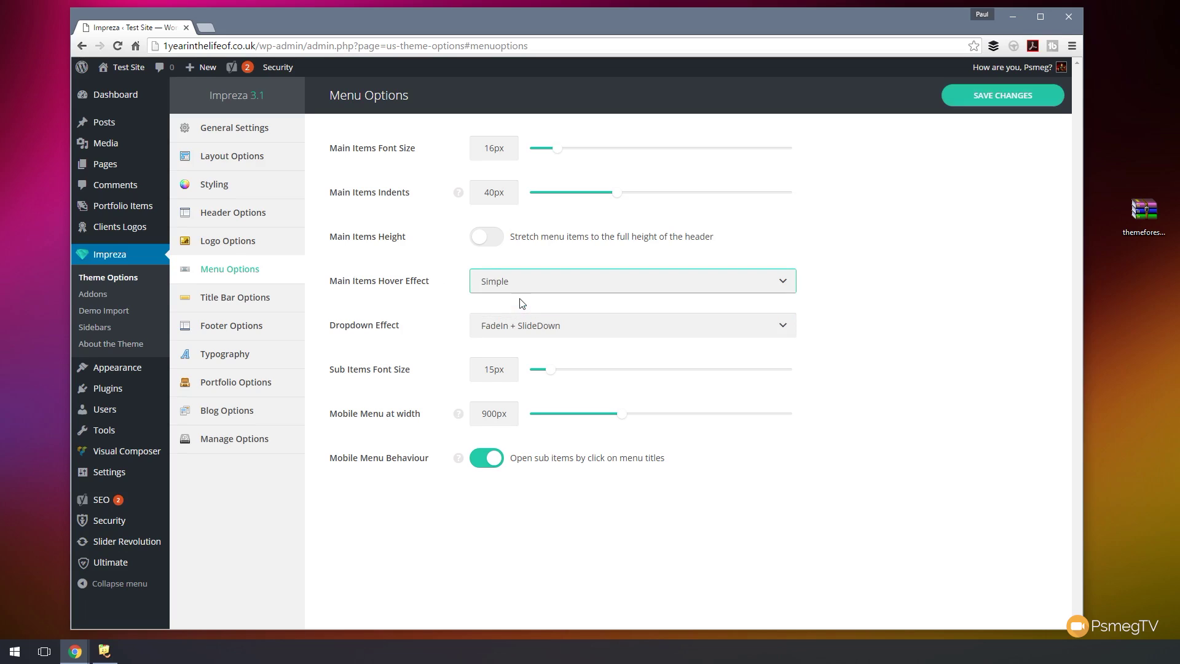
click(540, 331)
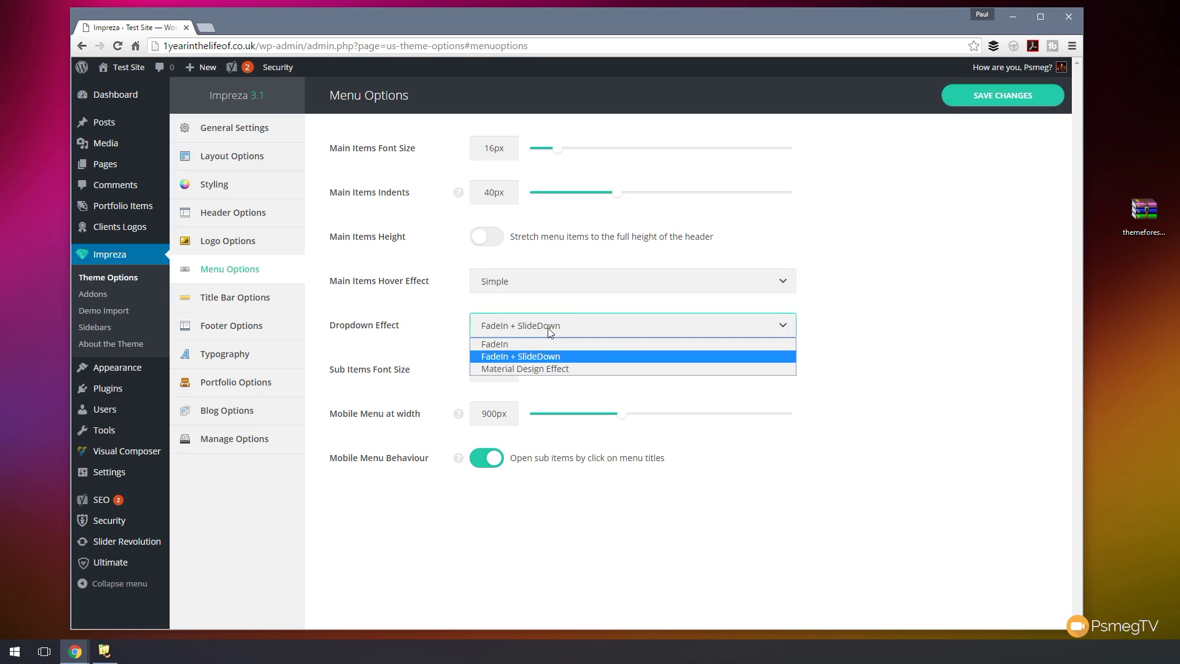
click(546, 343)
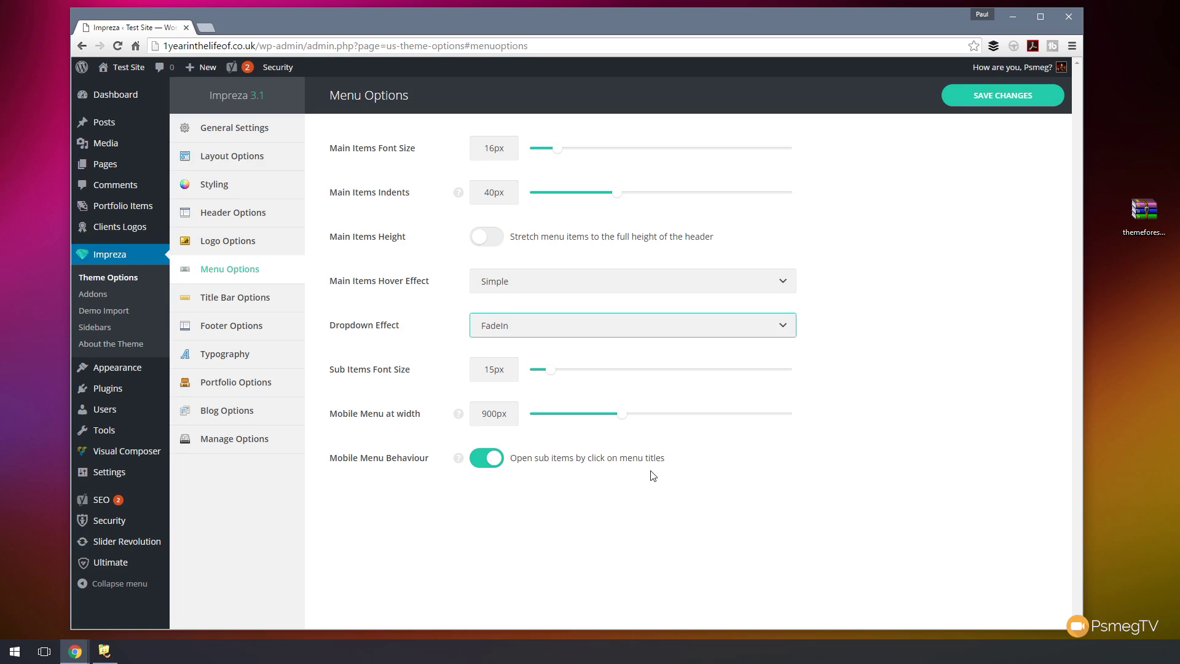
click(1000, 99)
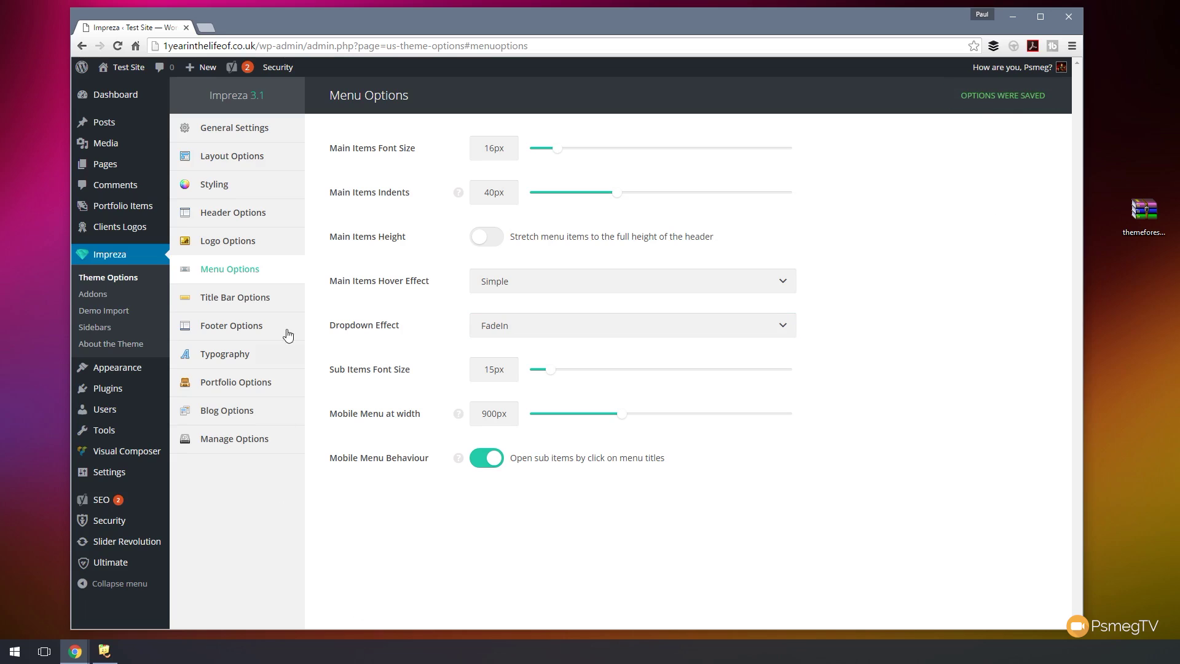
- In Title Bar Options, choose Small size for regular pages, portfolio items and archives, then save
click(233, 301)
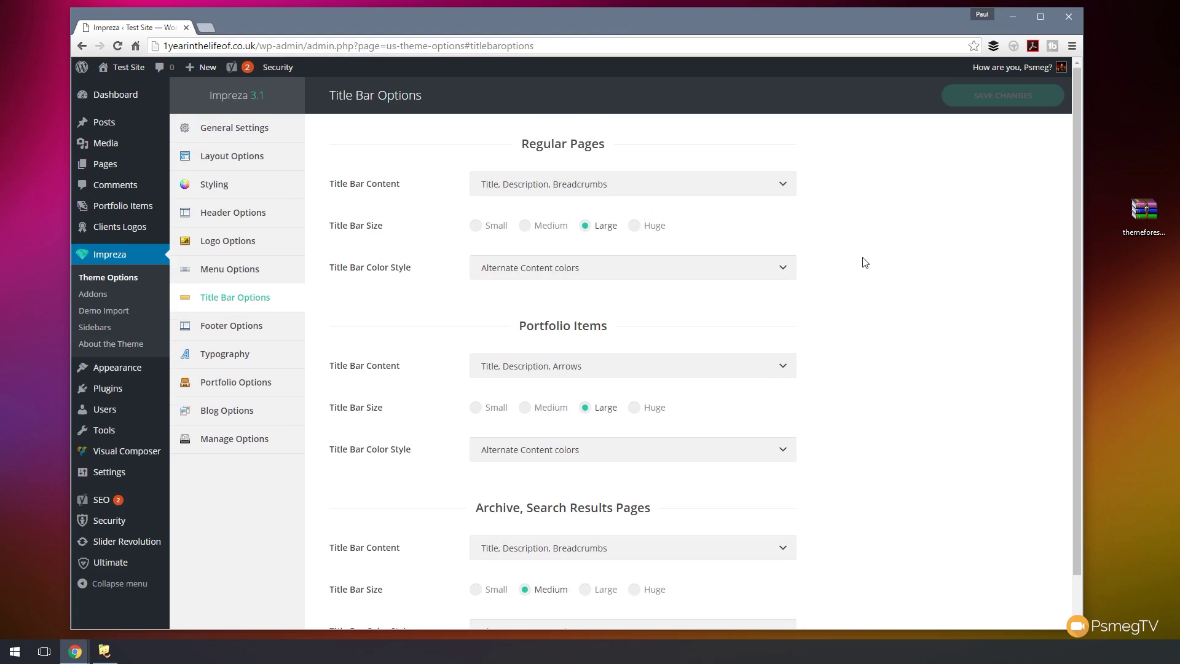
click(500, 227)
click(499, 406)
click(493, 591)
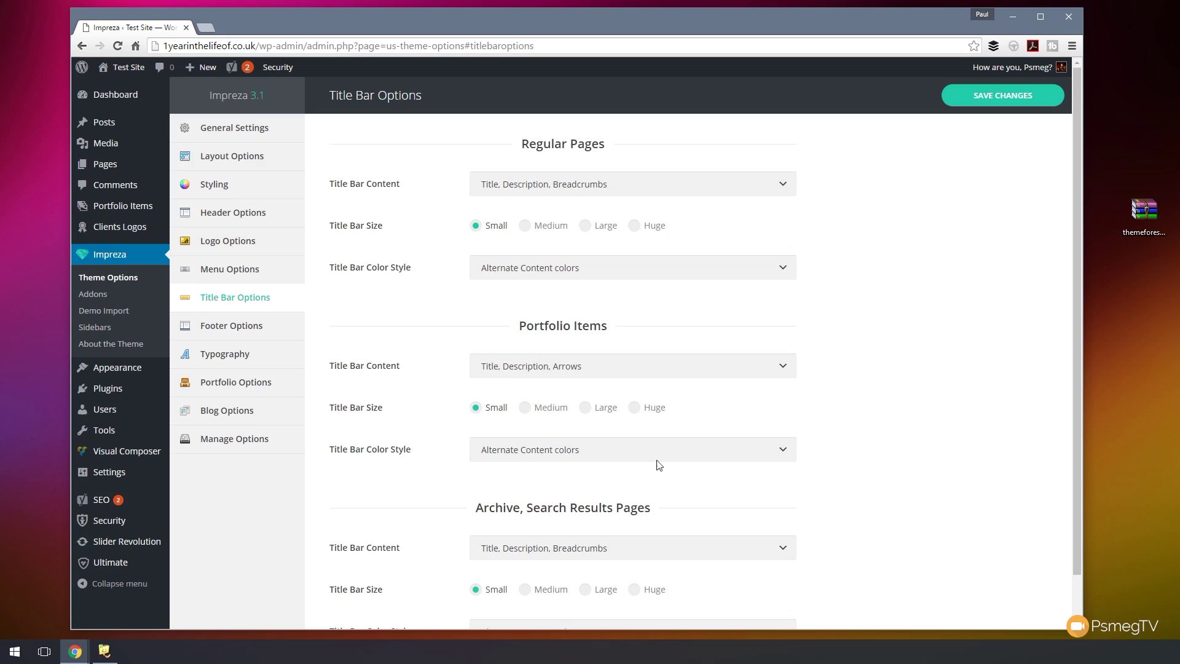
click(998, 103)
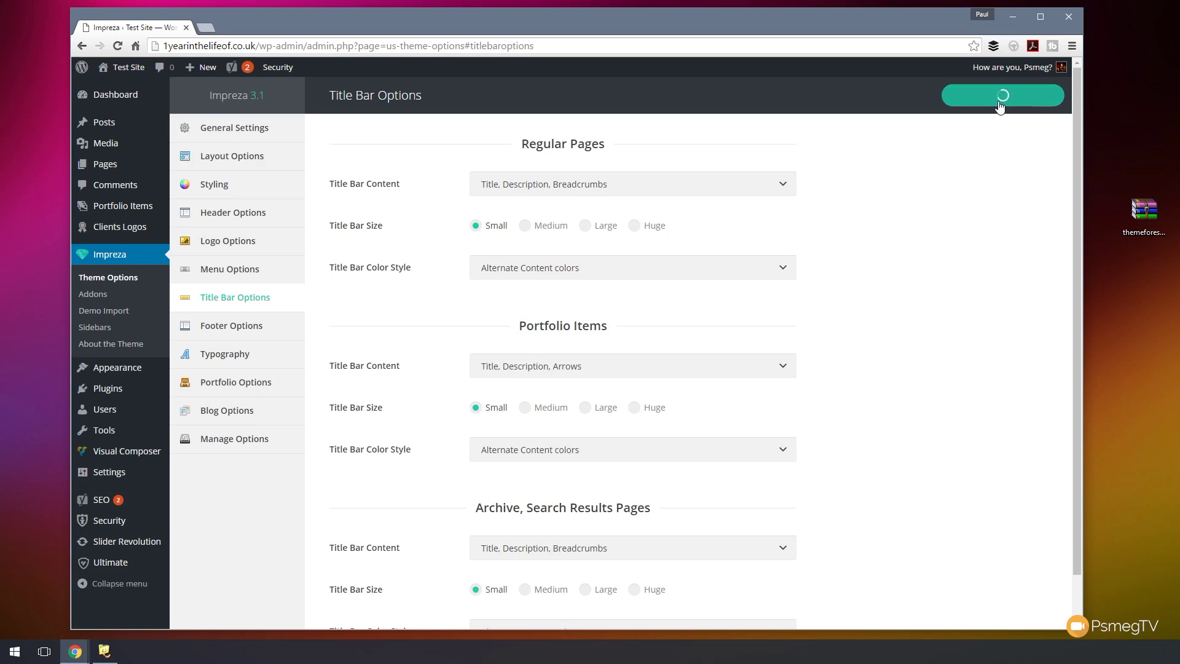
- Switch the footer to the Modern layout and show the top footer widgets area
click(252, 336)
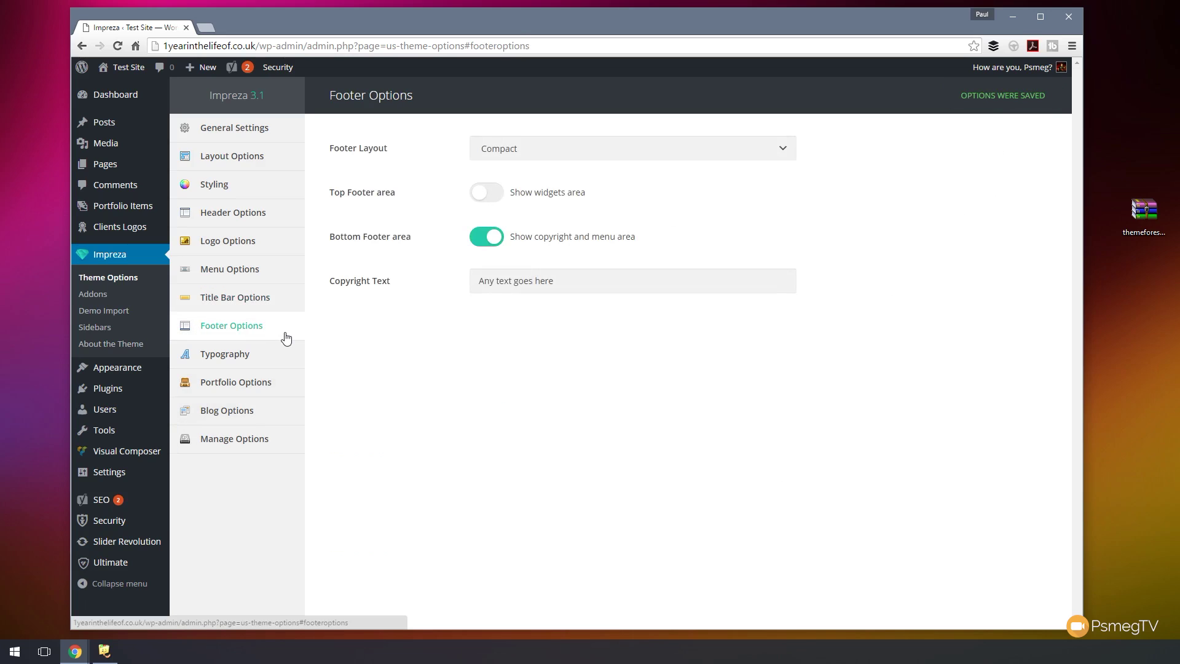
click(562, 149)
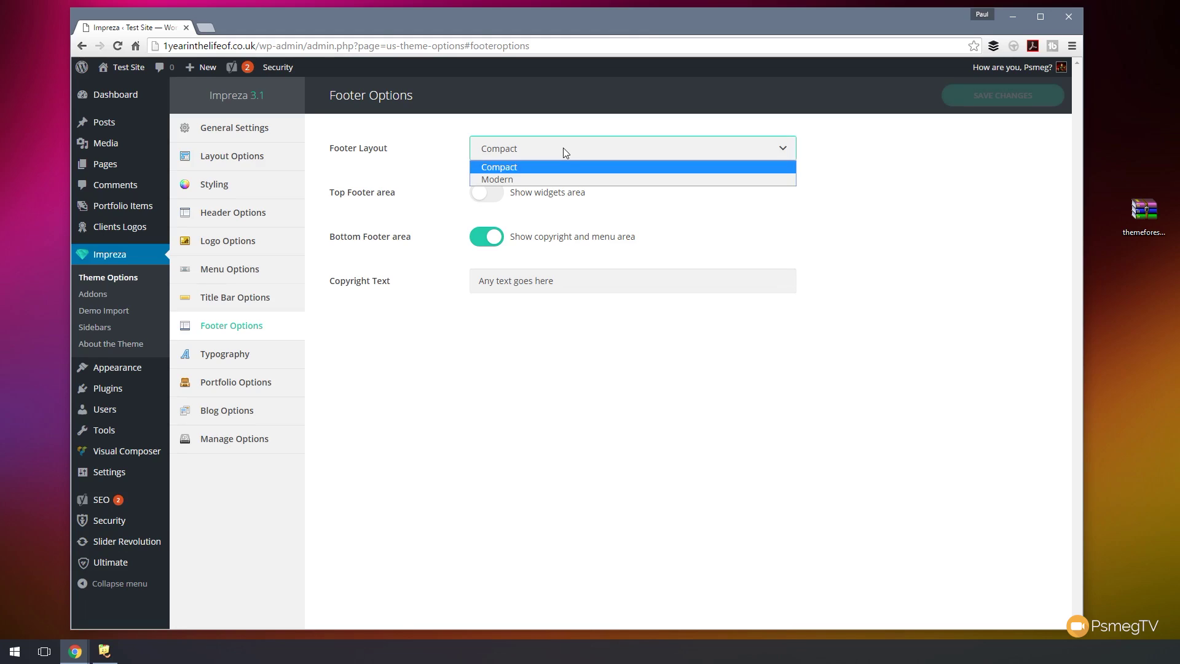
click(543, 179)
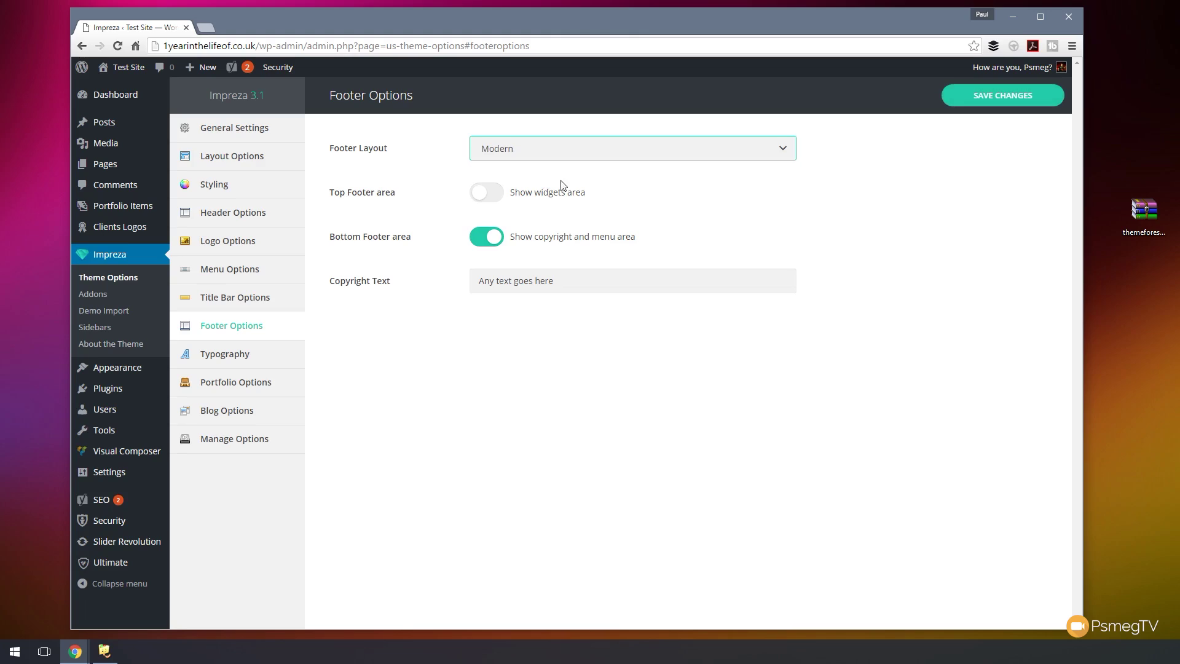
click(501, 200)
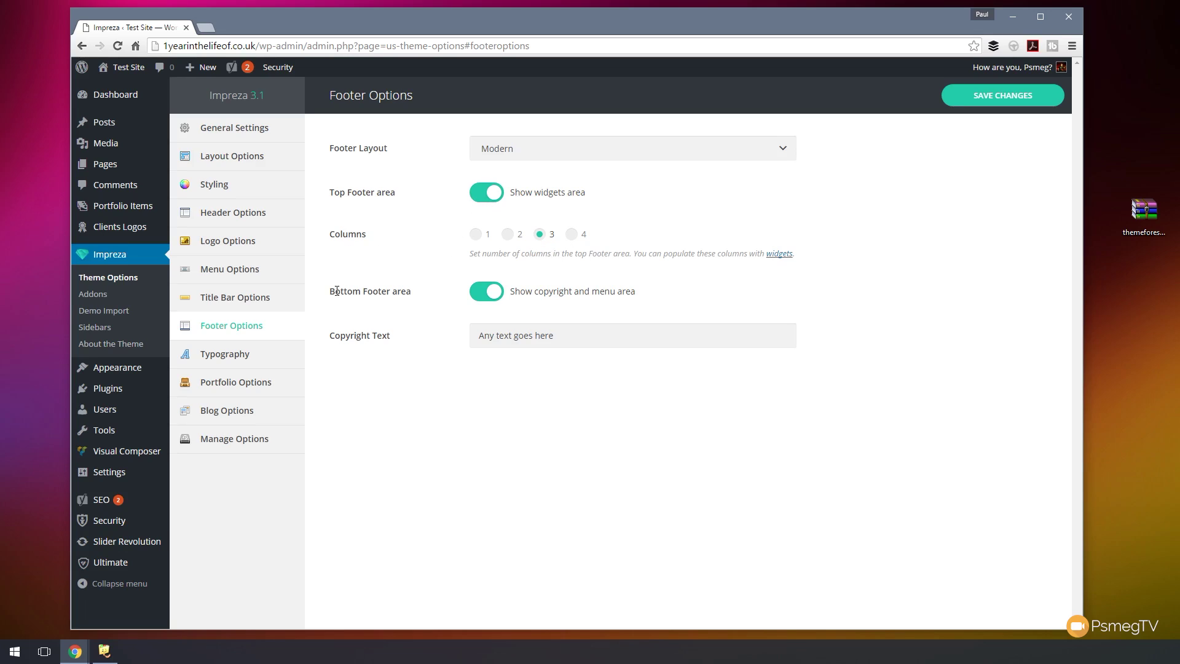
- Replace the copyright text with 'Copyright Widgets Inc 2016', save, and open Typography
drag(544, 337, 451, 332)
text(C)
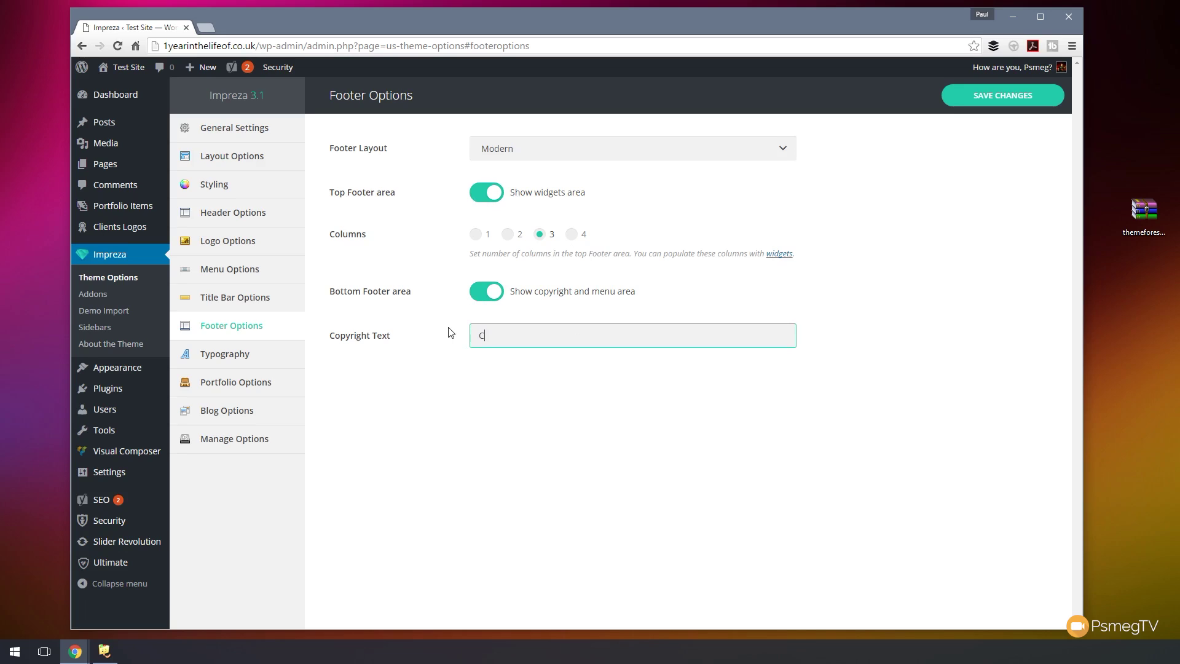
text(opyright Widgets Inc 2016)
click(1007, 107)
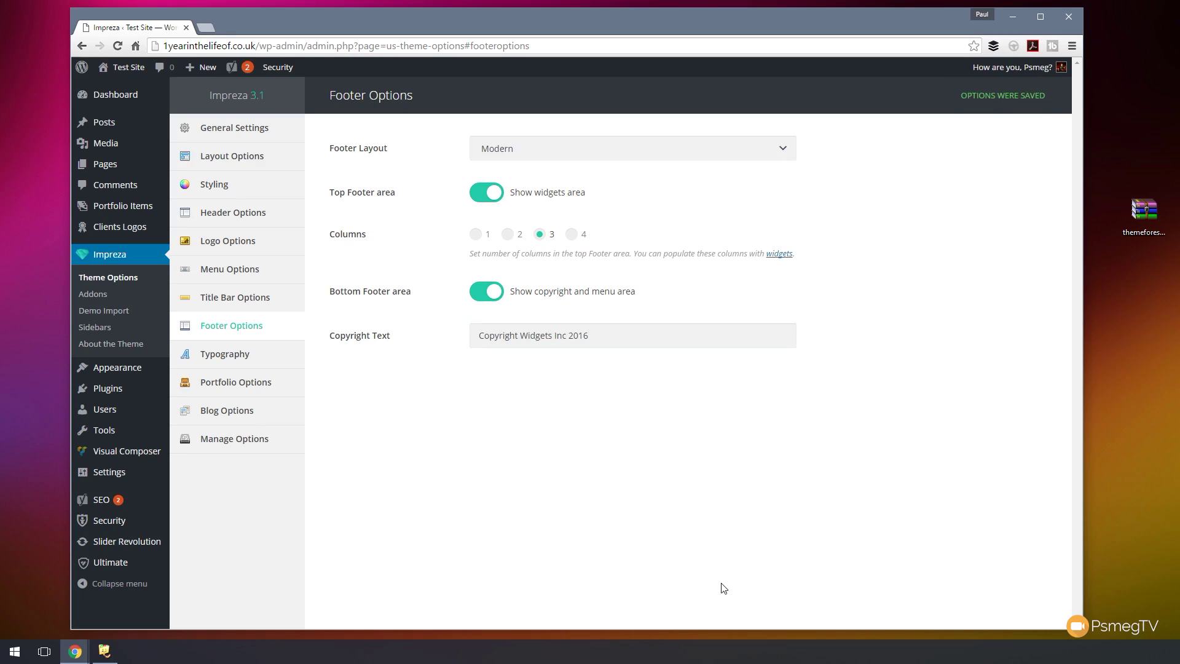
click(241, 361)
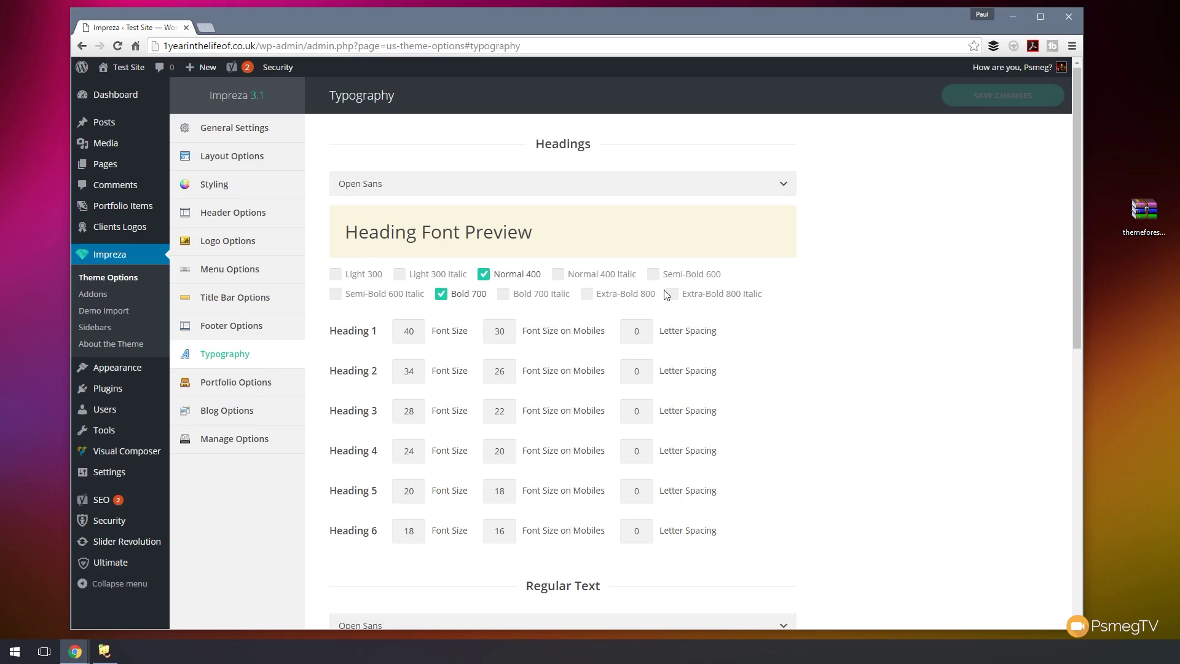
click(437, 188)
drag(790, 304, 807, 237)
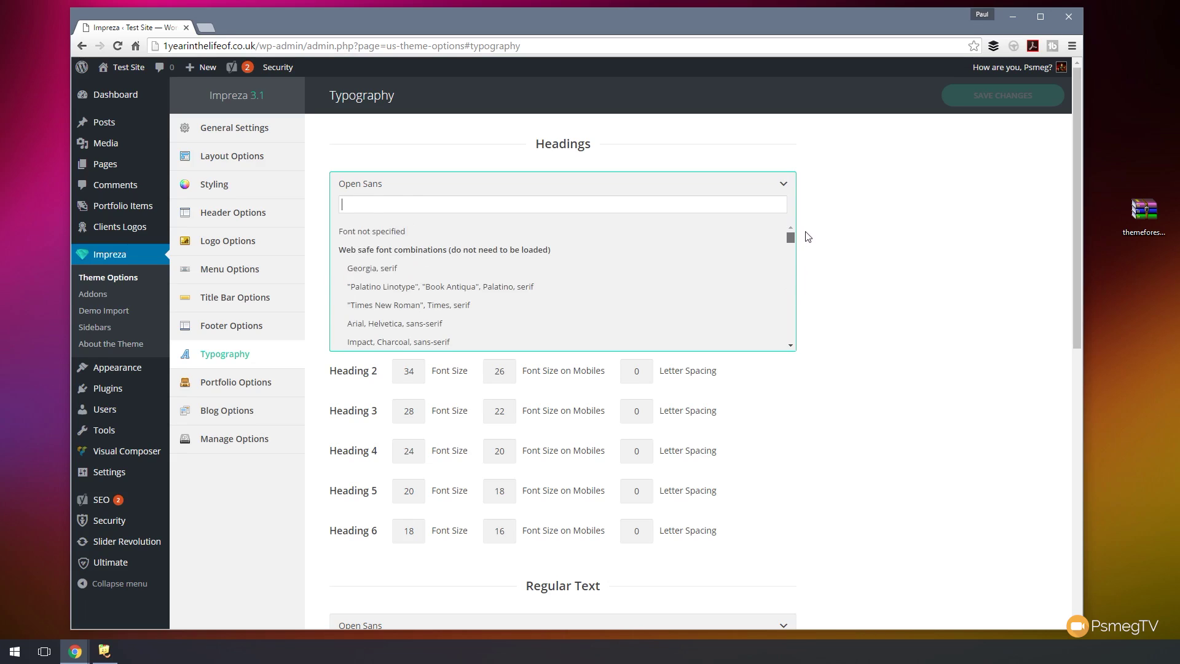
scroll(547, 278, down, 3)
scroll(549, 280, down, 15)
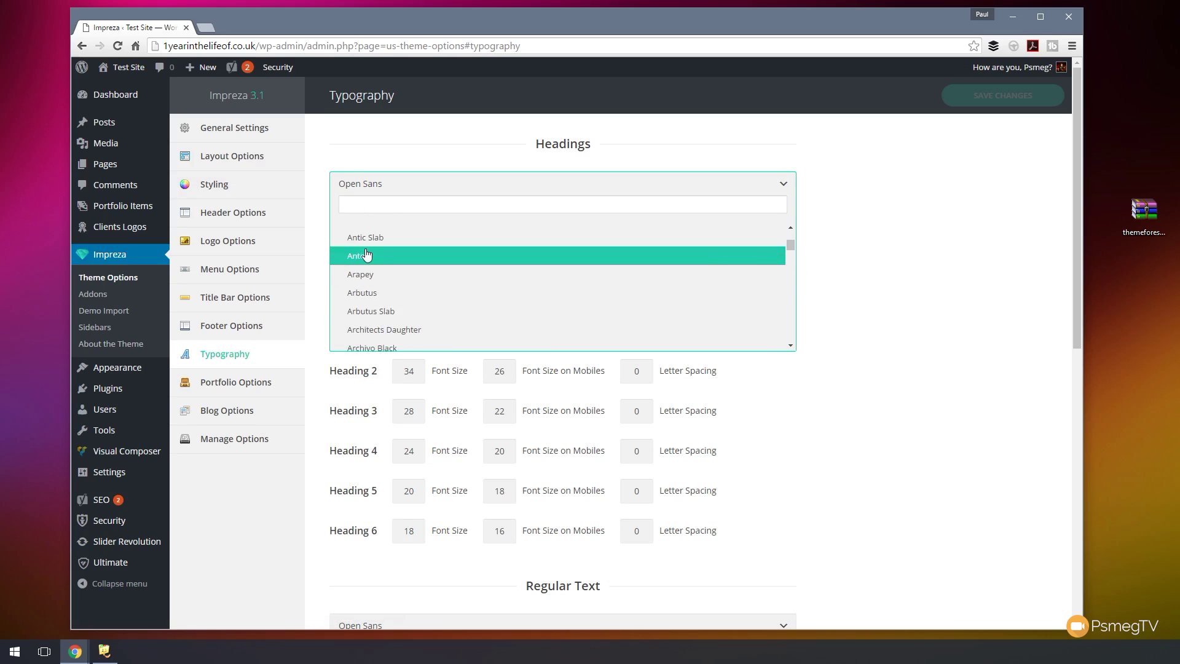
click(866, 305)
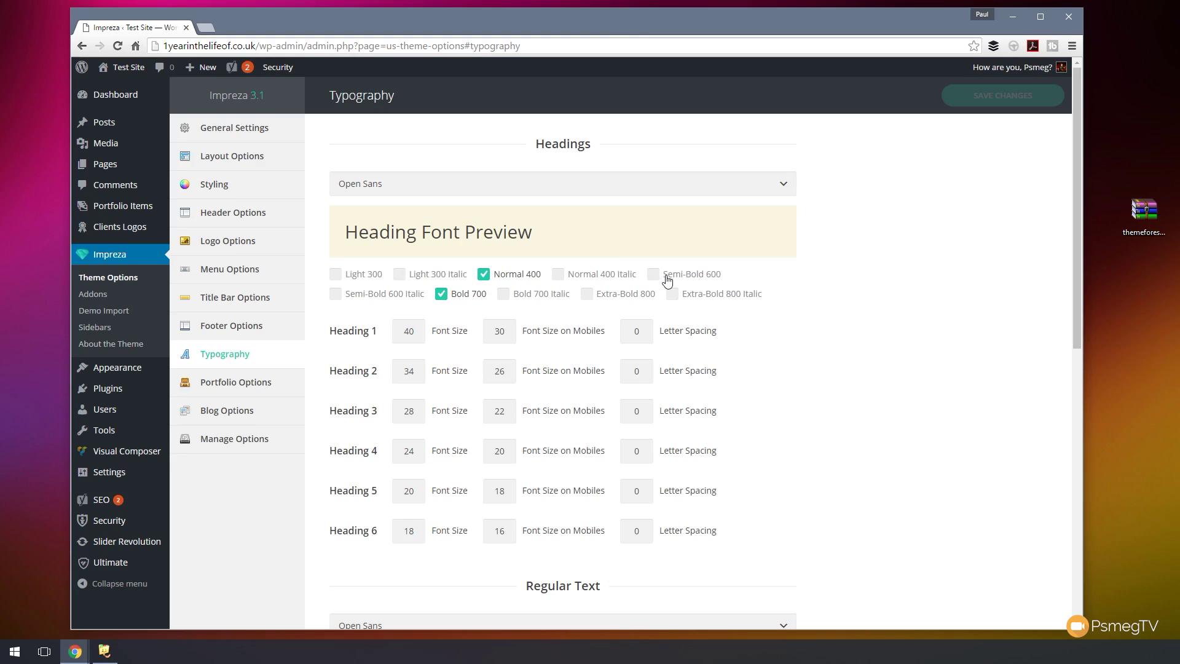
scroll(784, 350, down, 2)
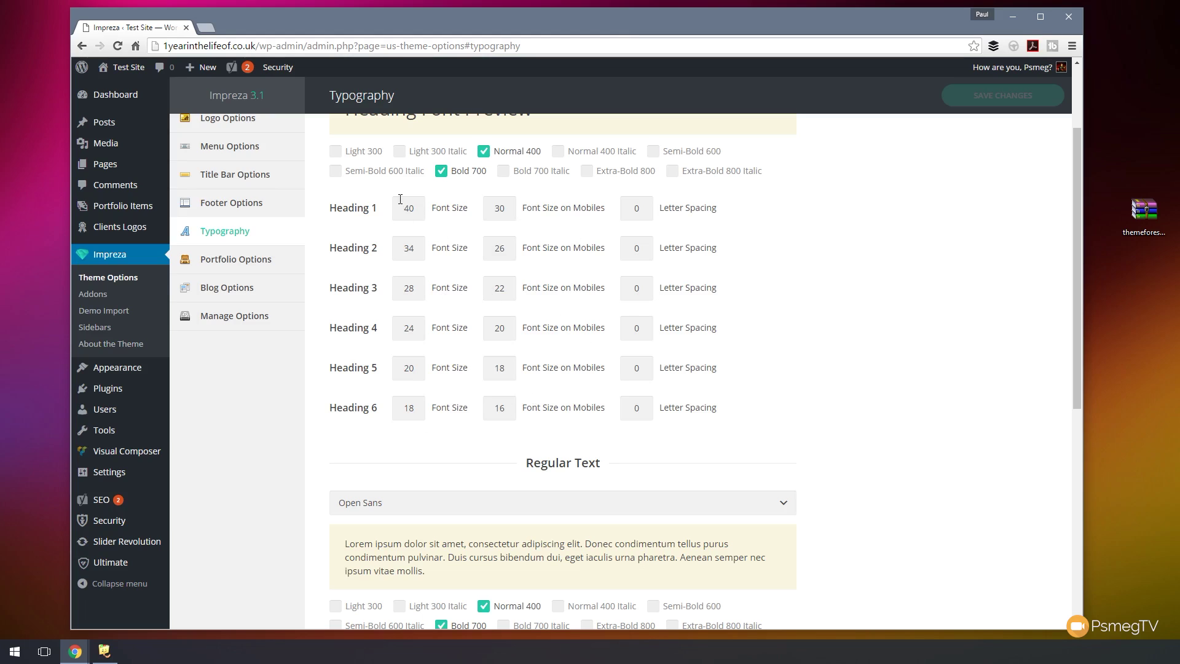
scroll(887, 379, down, 3)
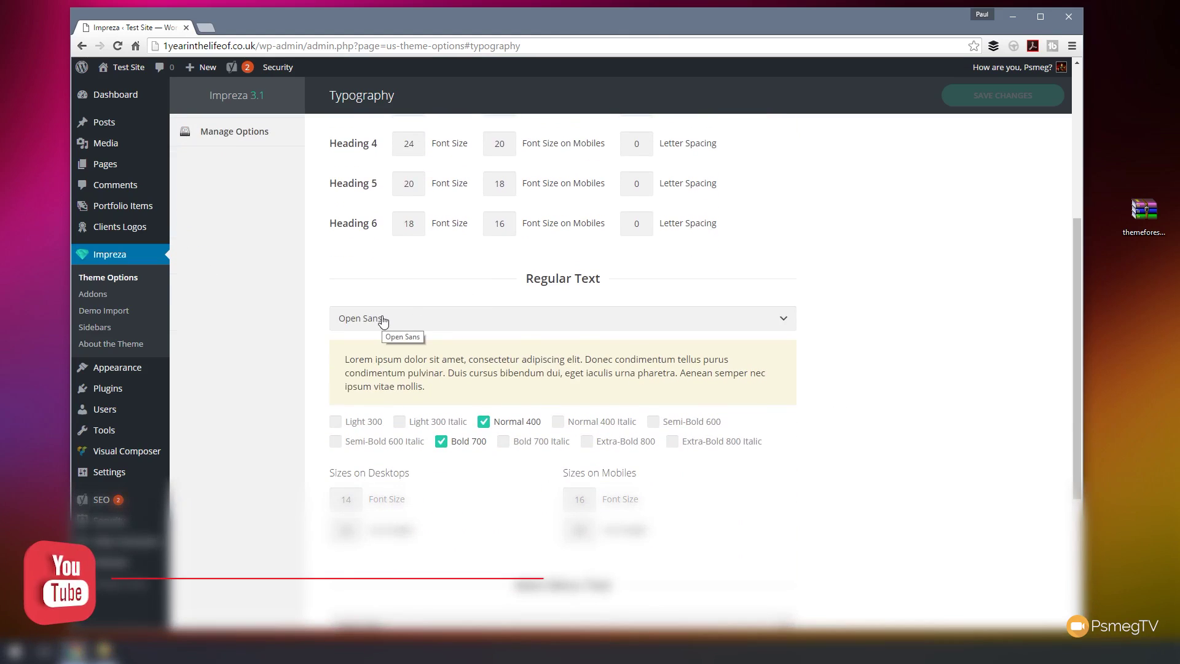
scroll(860, 442, down, 2)
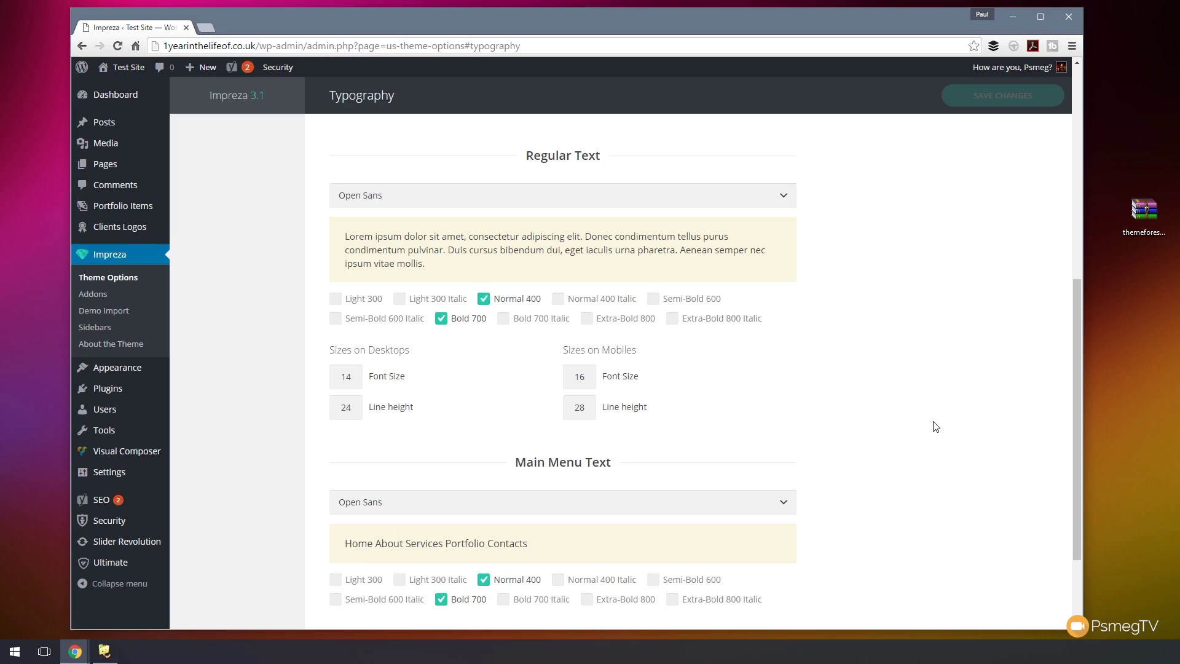
scroll(932, 417, down, 2)
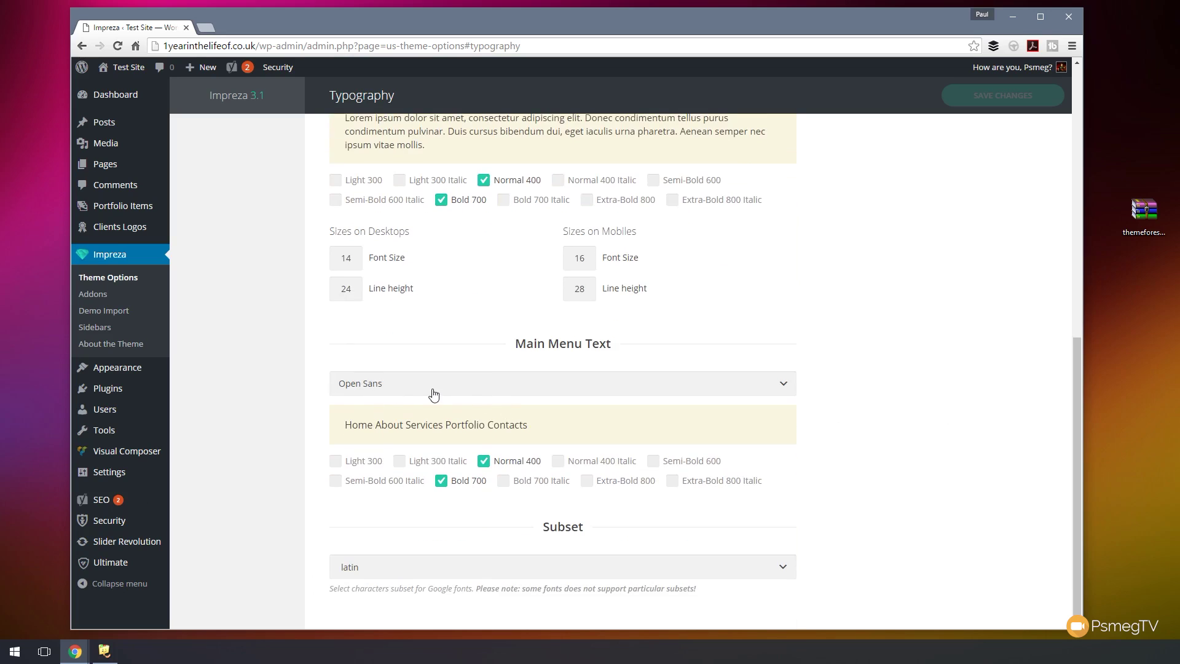
click(785, 566)
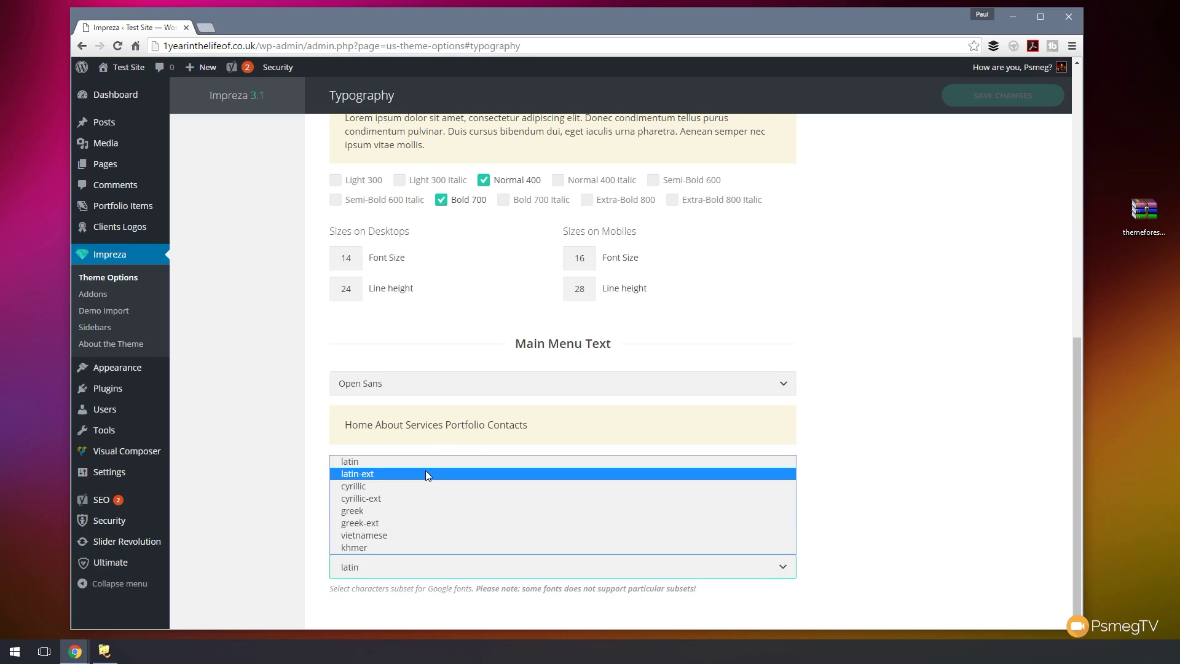
click(885, 426)
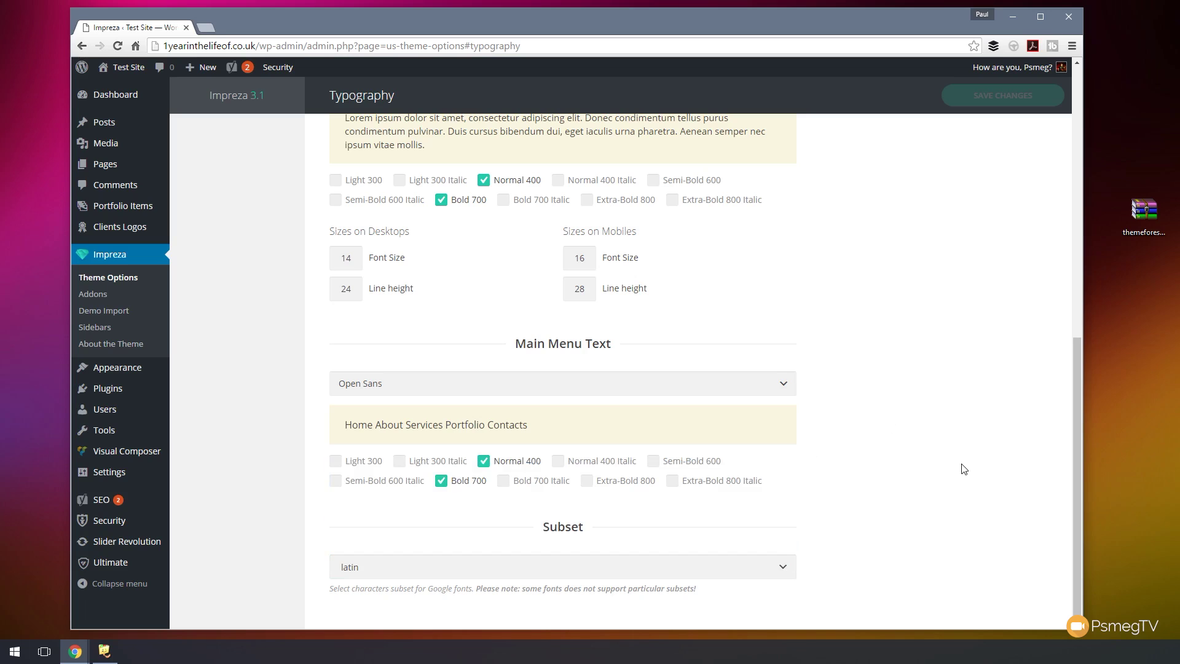
scroll(964, 468, up, 8)
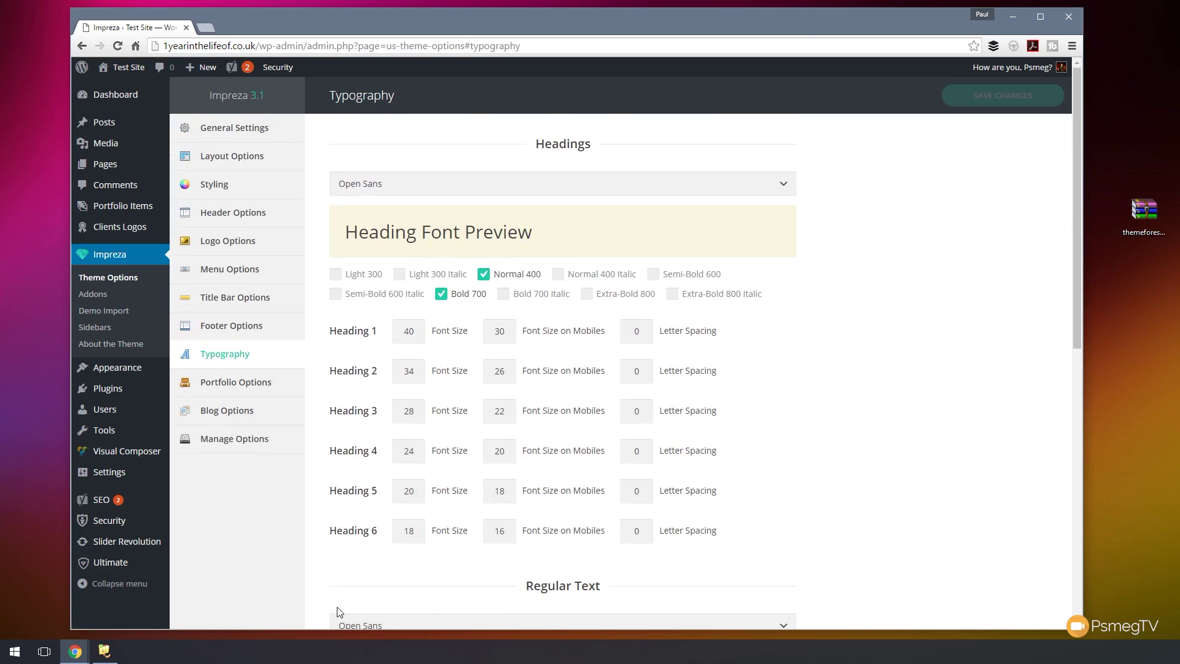
- In Blog Options, untick Comments number and Tags for Single Post Pages
click(255, 381)
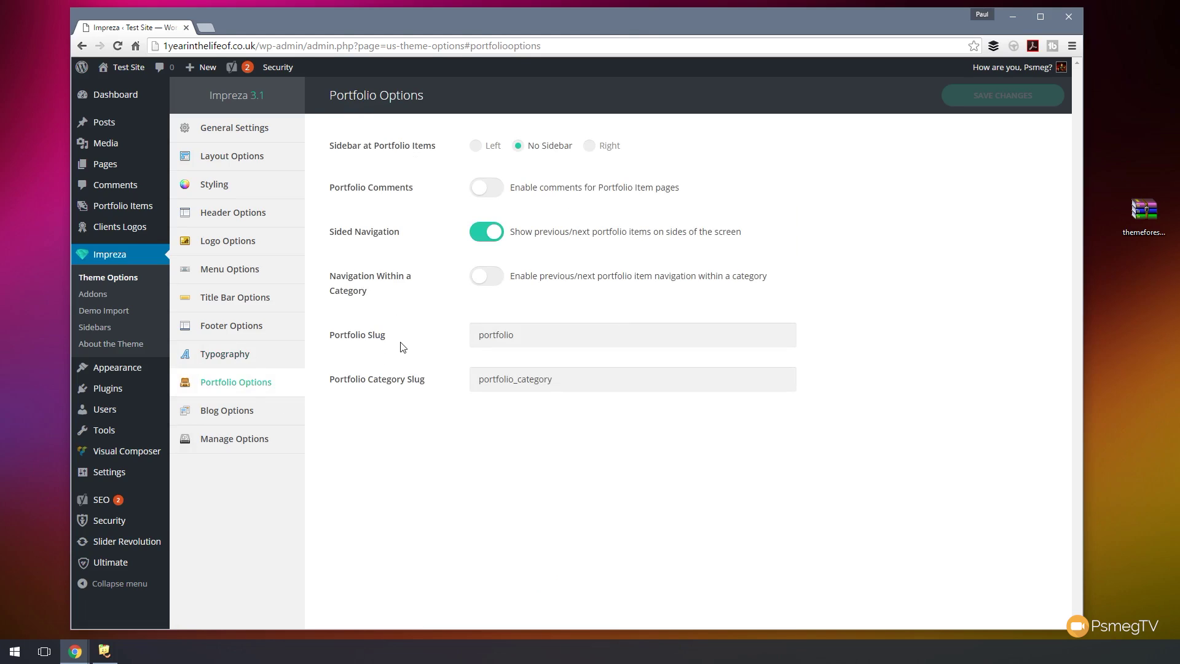
click(225, 419)
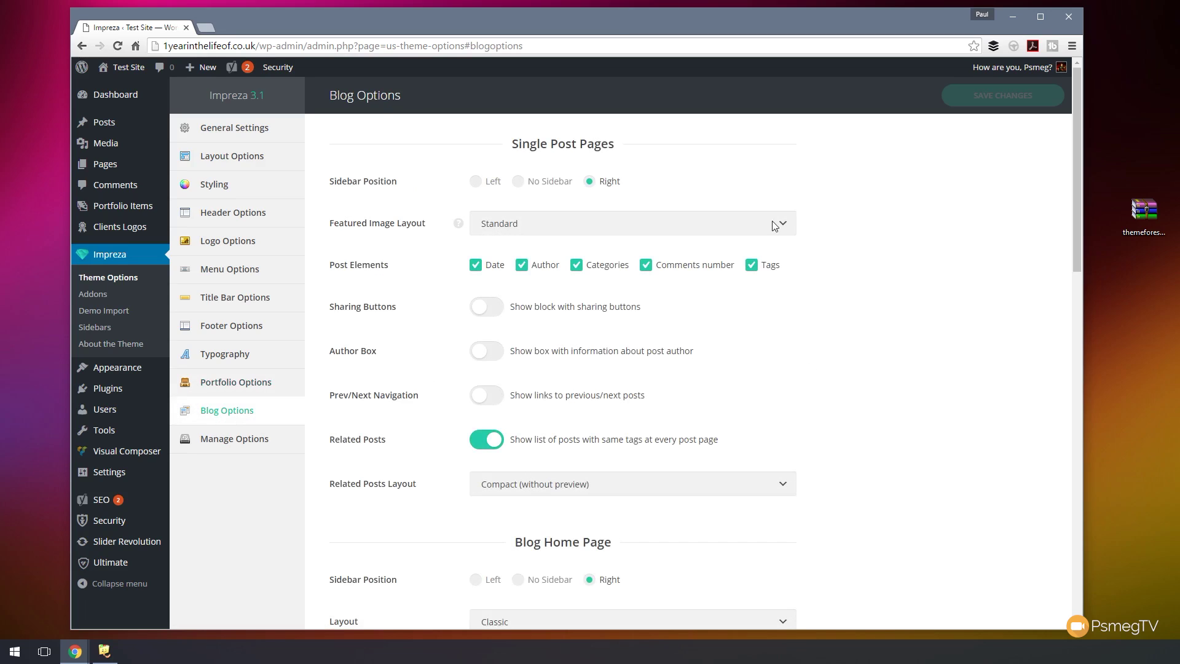
scroll(860, 283, down, 7)
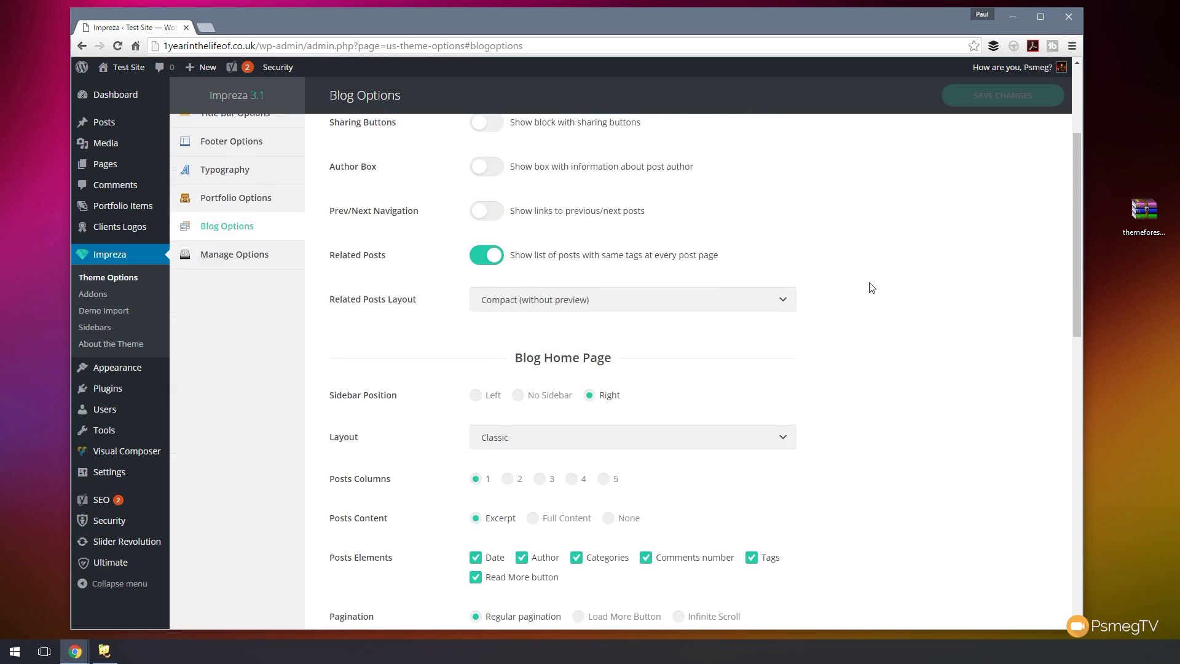
scroll(871, 293, down, 8)
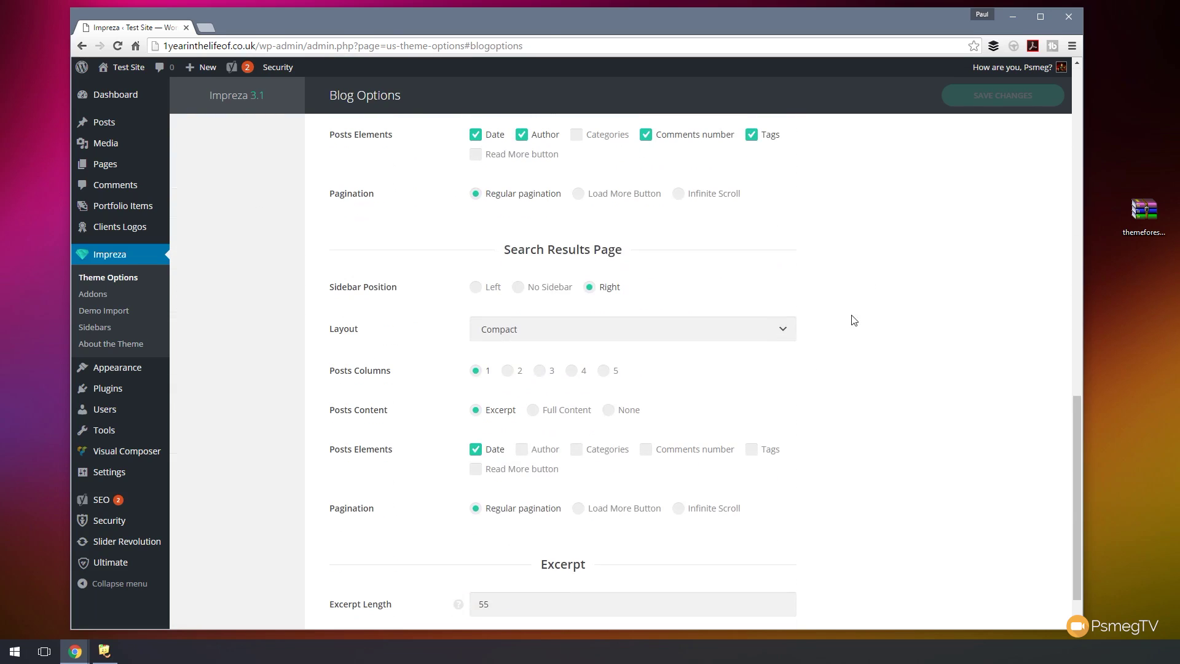
scroll(830, 452, down, 1)
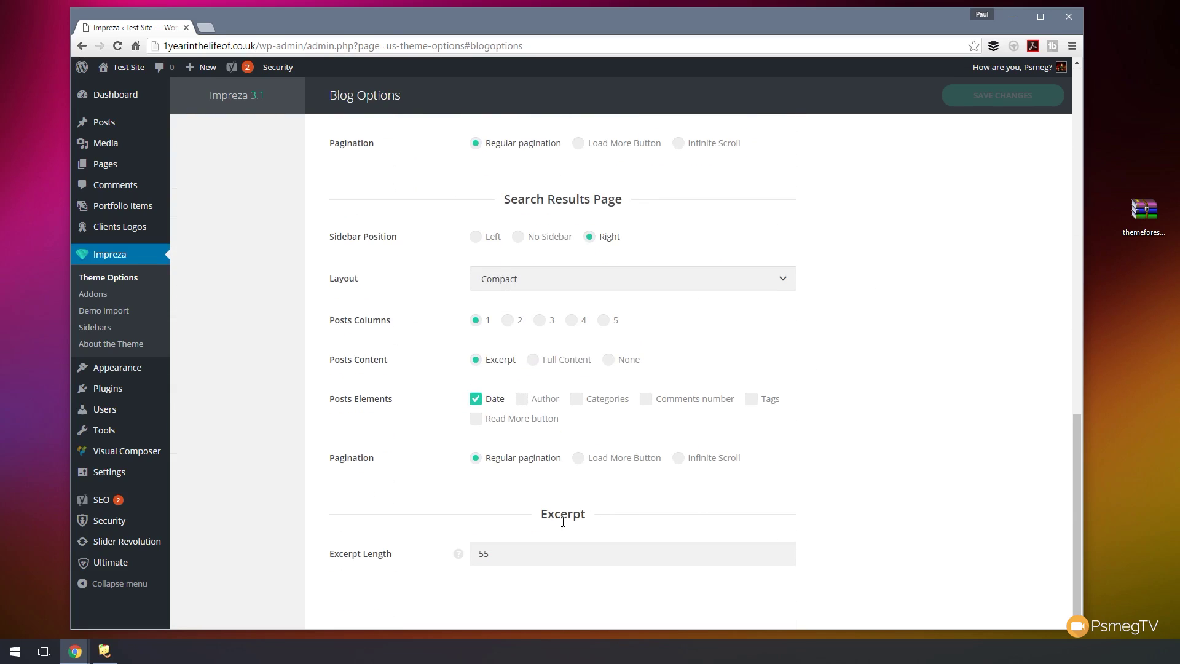
scroll(862, 479, up, 10)
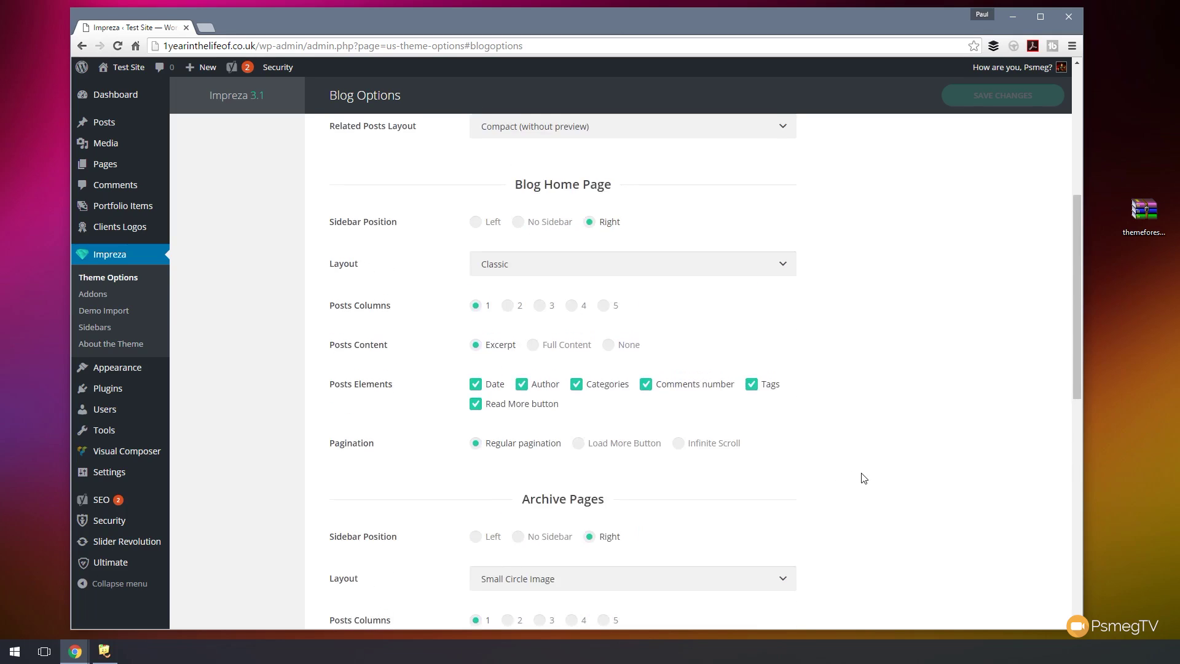
scroll(863, 478, up, 6)
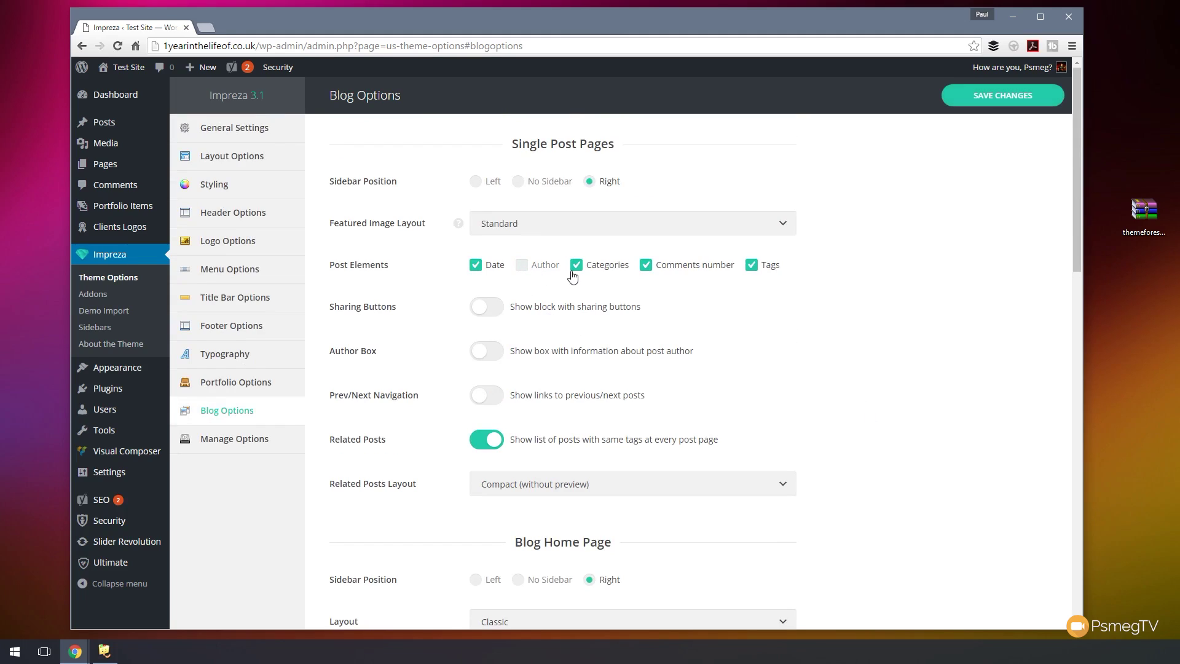
click(676, 273)
click(773, 272)
- Untick Author, Comments number and Tags for Blog Home Page posts
scroll(832, 421, down, 3)
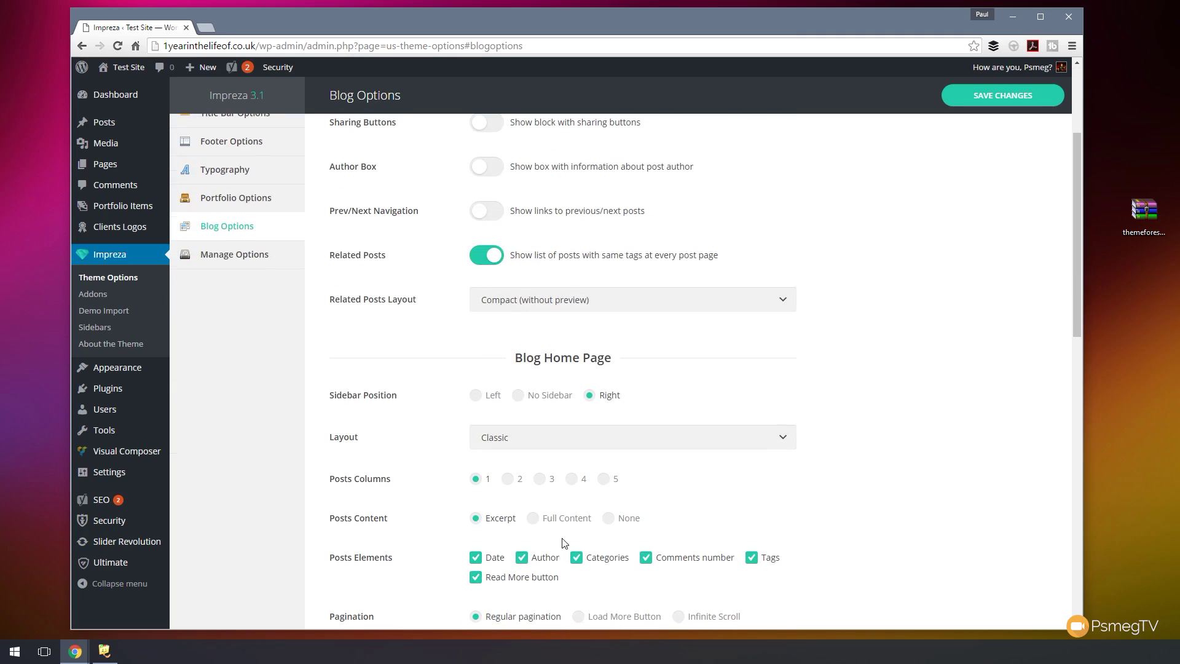
scroll(634, 548, up, 2)
scroll(634, 547, down, 2)
click(540, 560)
click(669, 558)
click(770, 560)
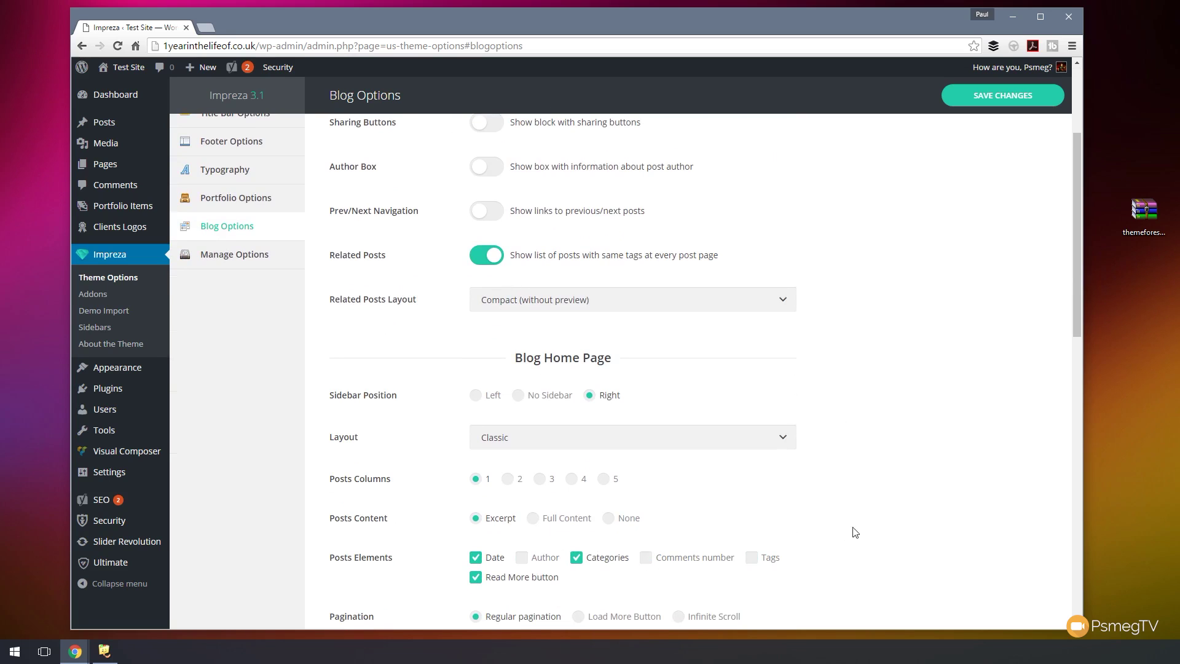
scroll(872, 532, down, 7)
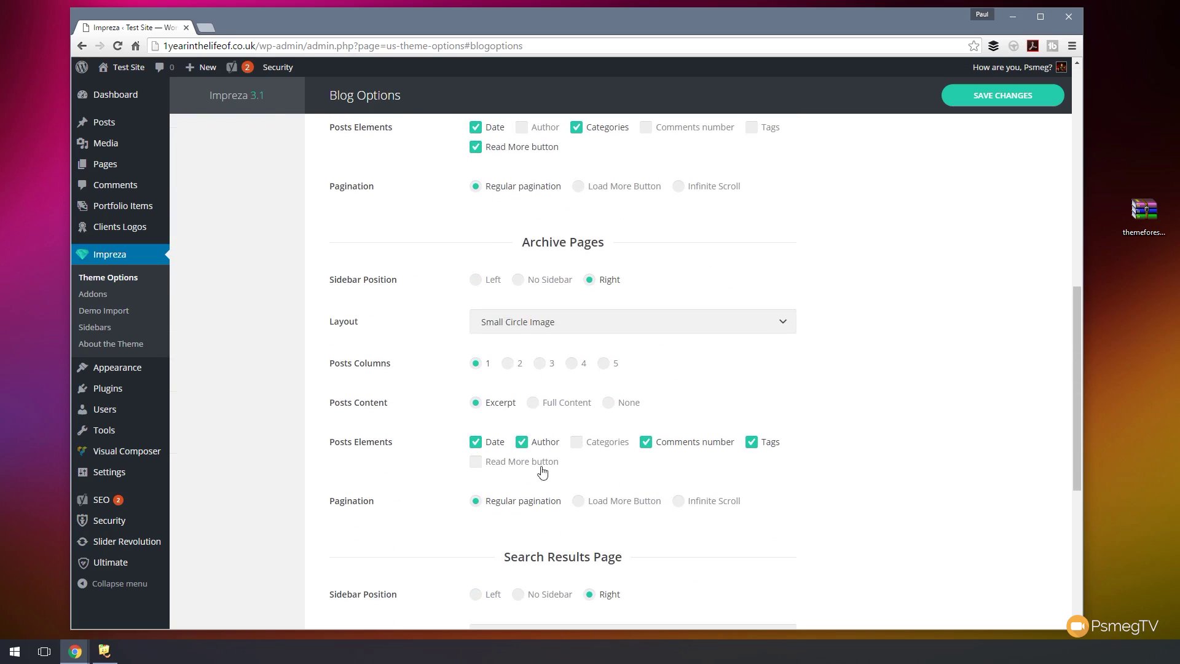
- For archive page posts, hide author, comment count and tags, and show Read More
click(533, 444)
click(689, 450)
click(763, 448)
click(504, 464)
scroll(787, 485, down, 6)
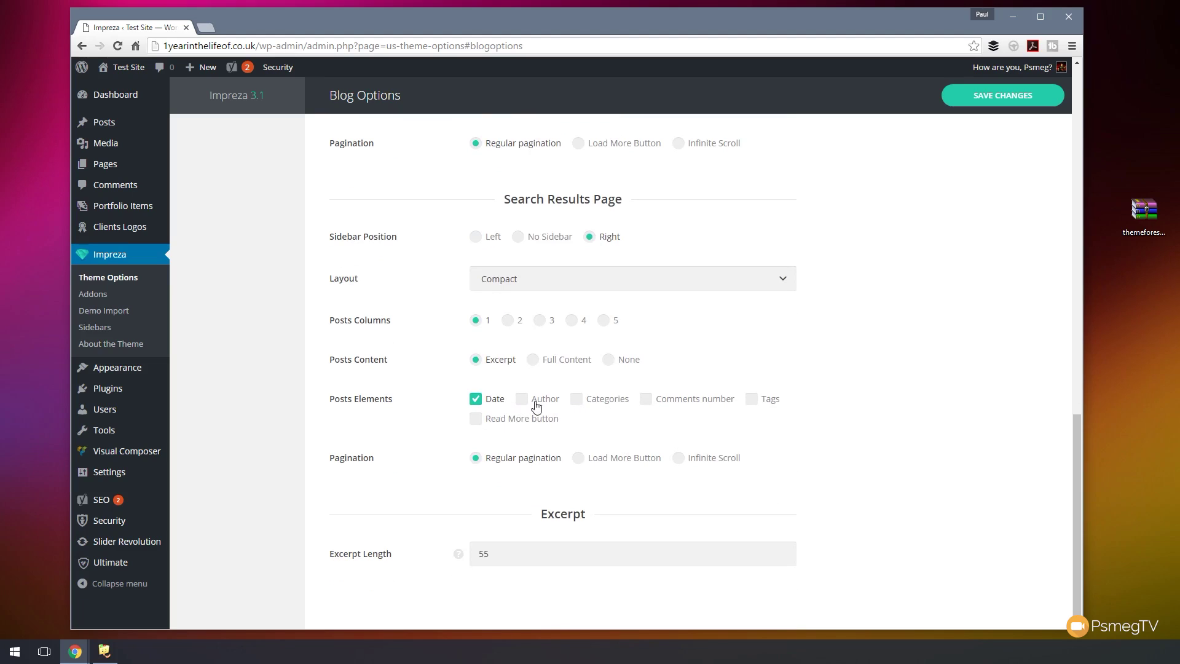
- Show categories and Read More on search results, keeping the Small Circle Image archive layout
click(604, 405)
click(505, 419)
scroll(861, 482, up, 4)
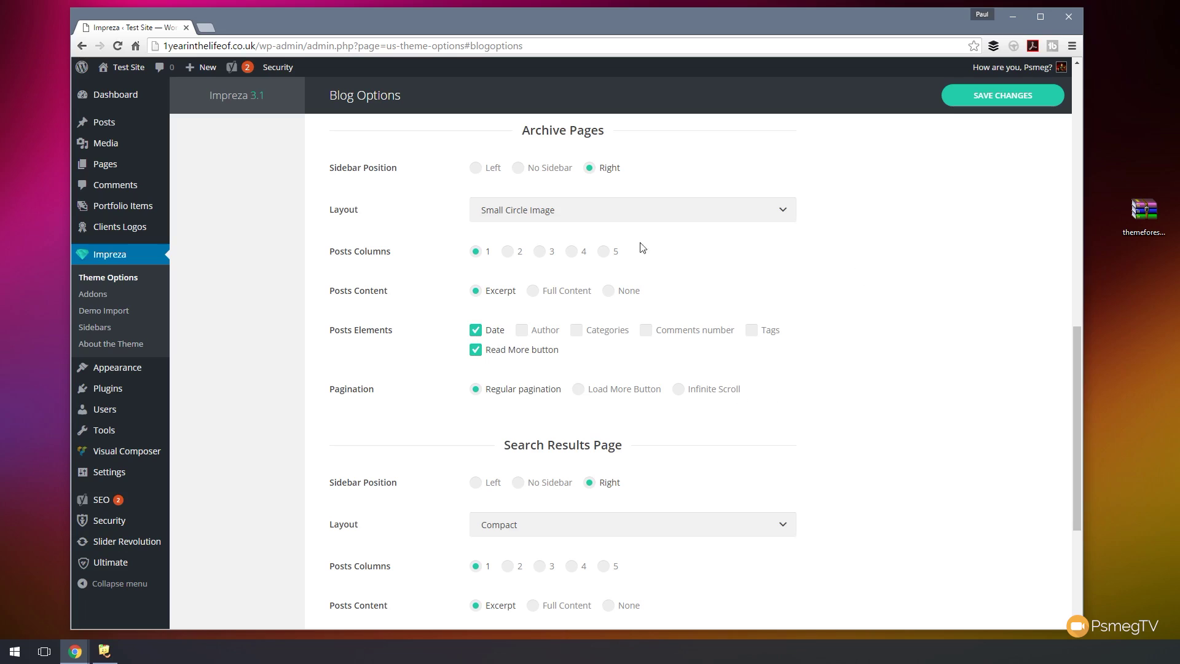
click(531, 216)
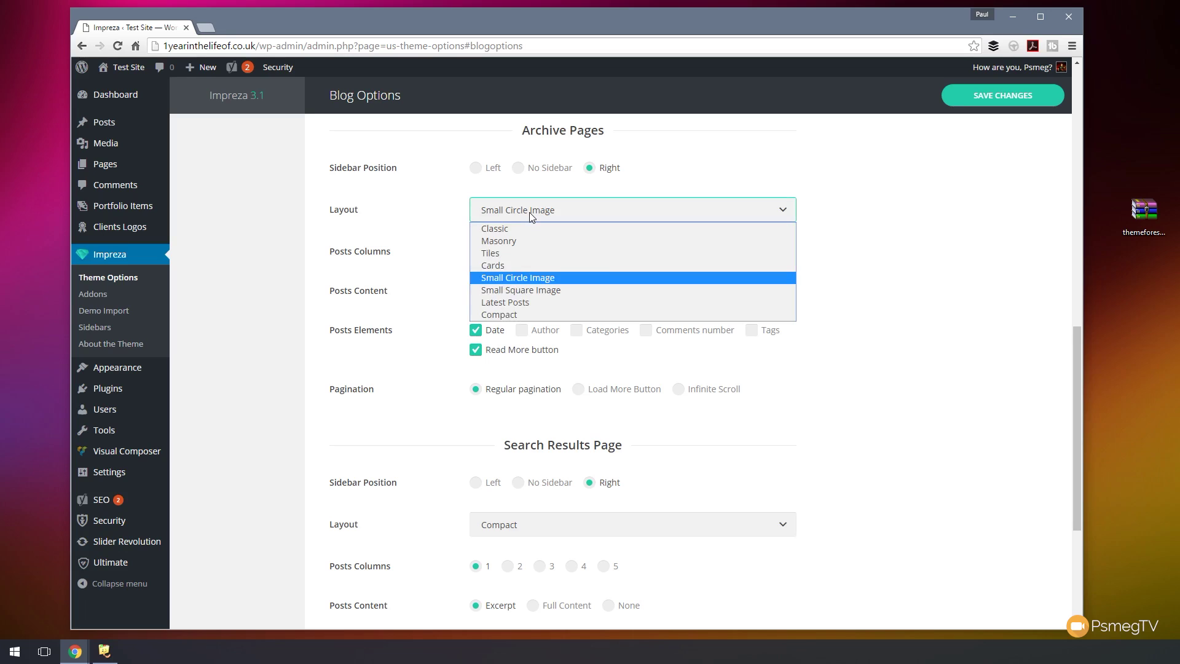
click(983, 206)
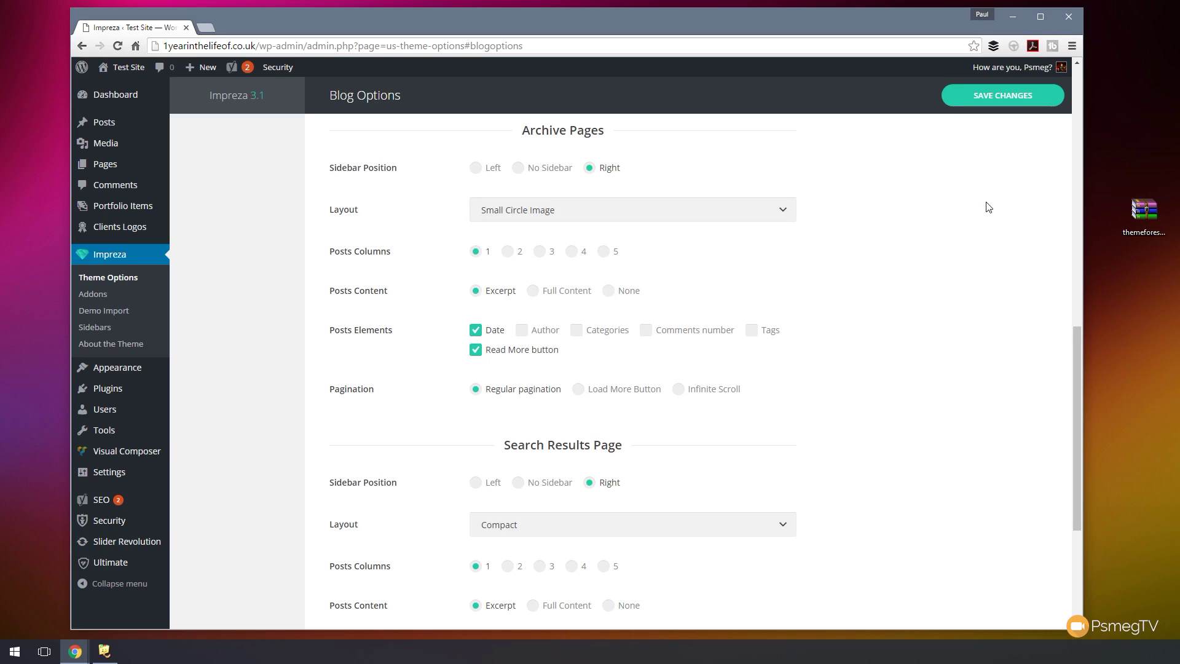
- Save the blog settings and go to the theme's backup and transfer options
click(1006, 94)
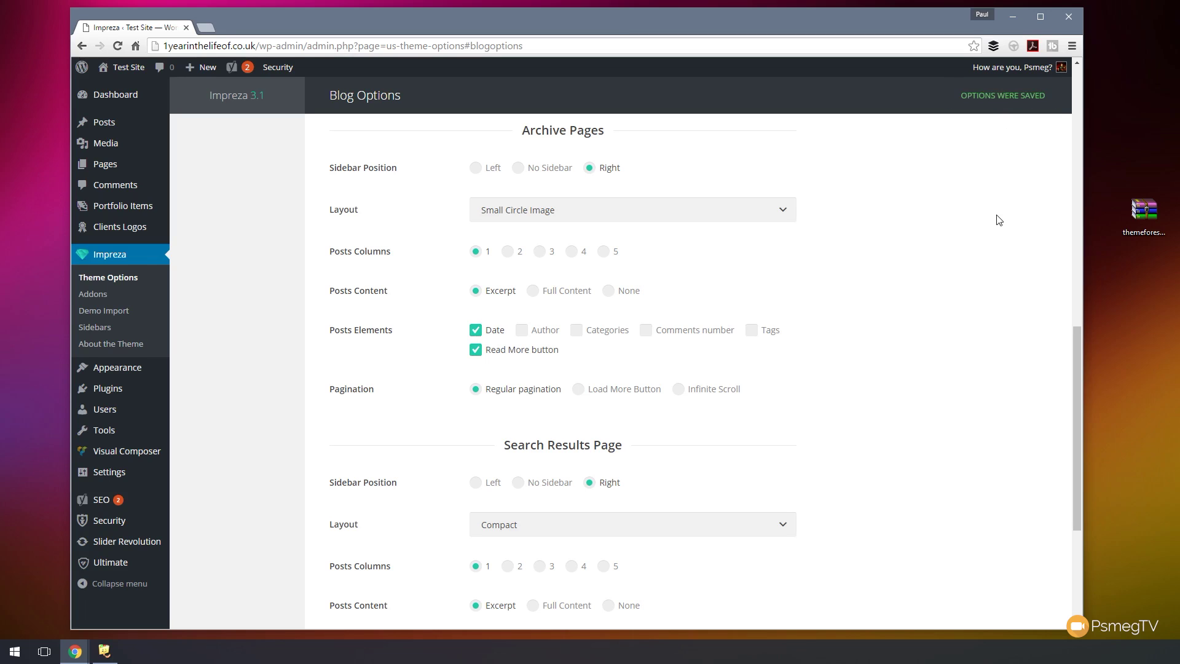
scroll(969, 305, up, 10)
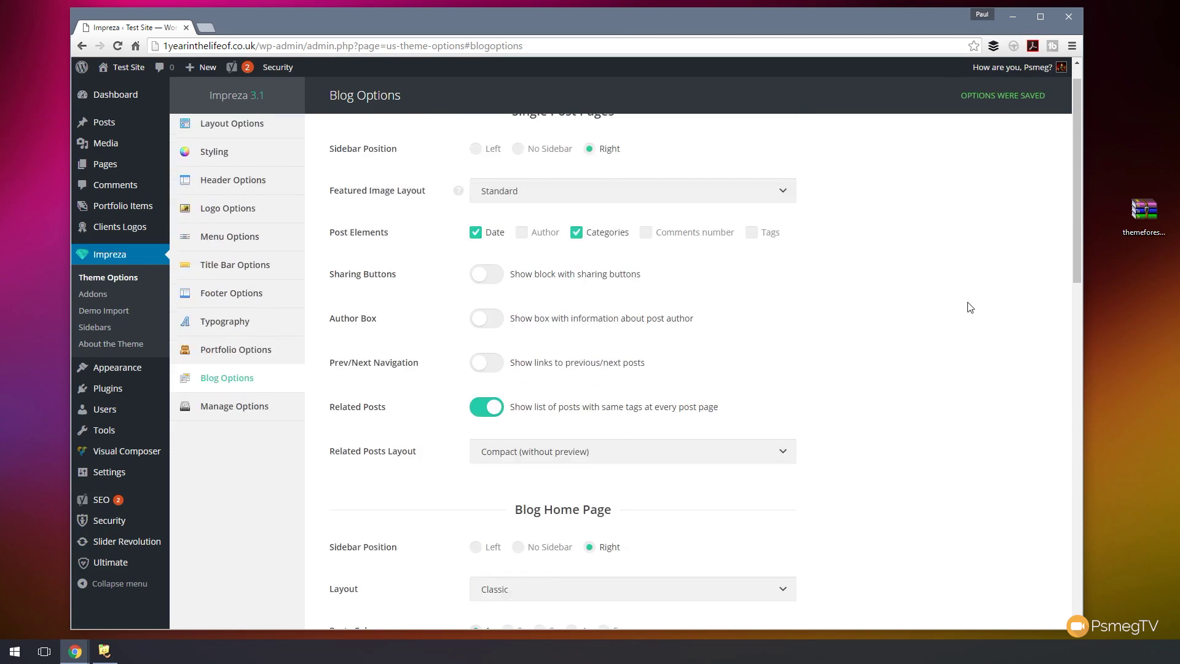
scroll(969, 306, down, 2)
click(245, 260)
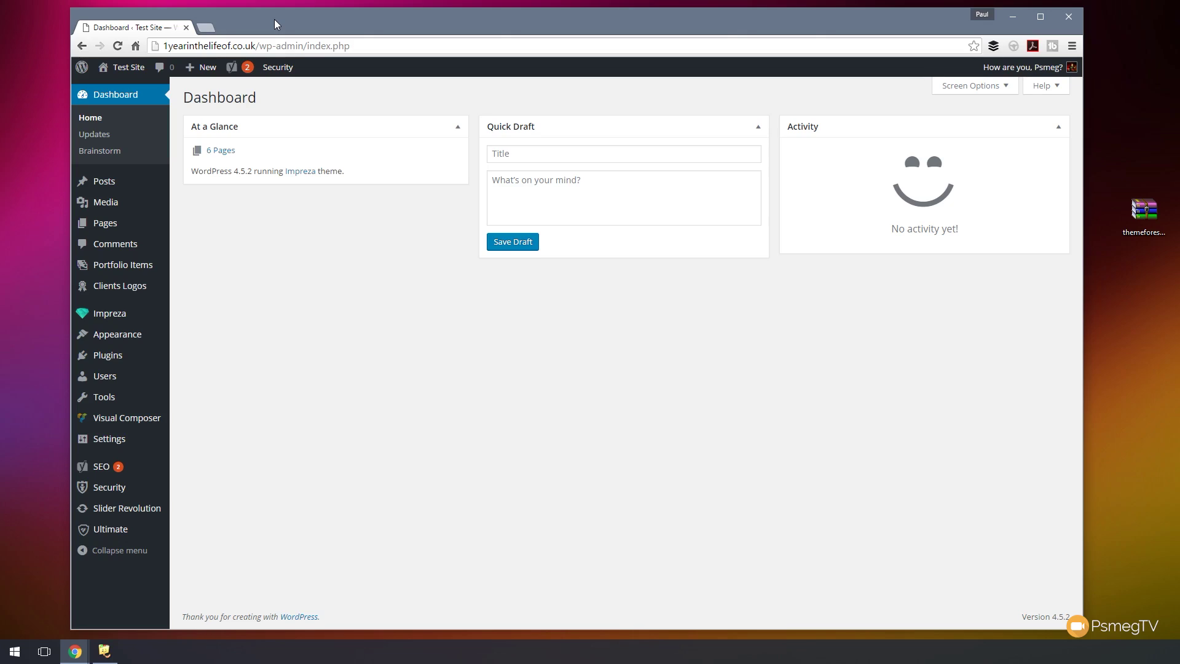
- From the admin Dashboard, bring up the Slider Revolution submenu in the sidebar
mouse_move(122, 515)
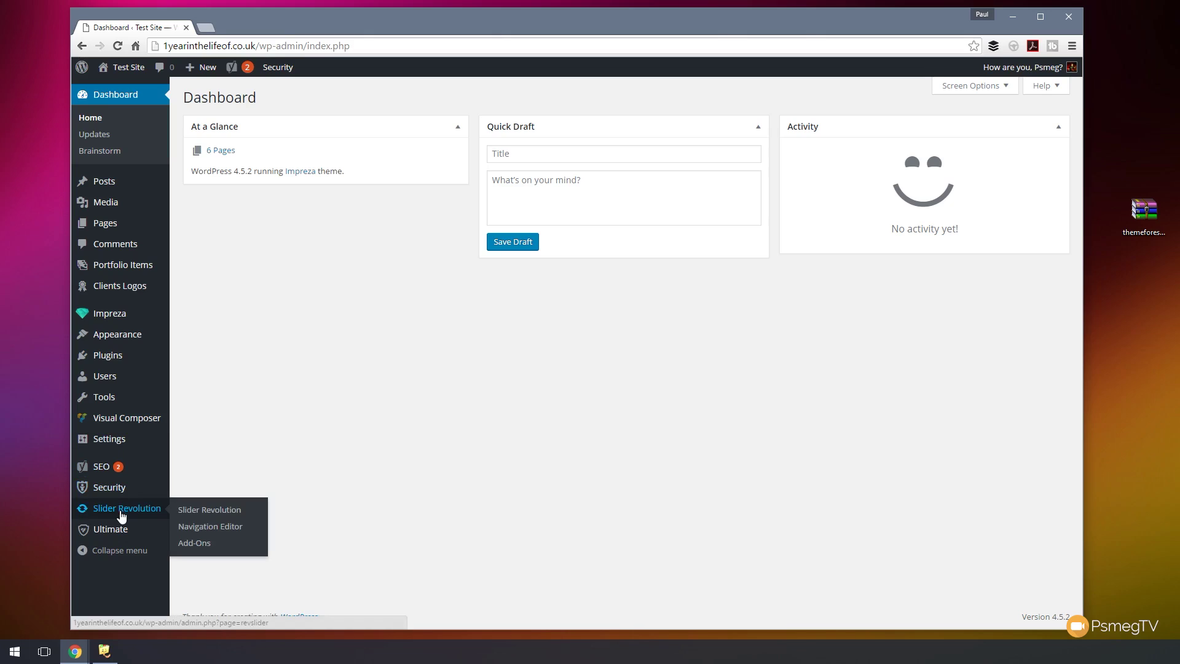
- Go to the Slider Revolution sliders overview and start a New Slider
click(200, 515)
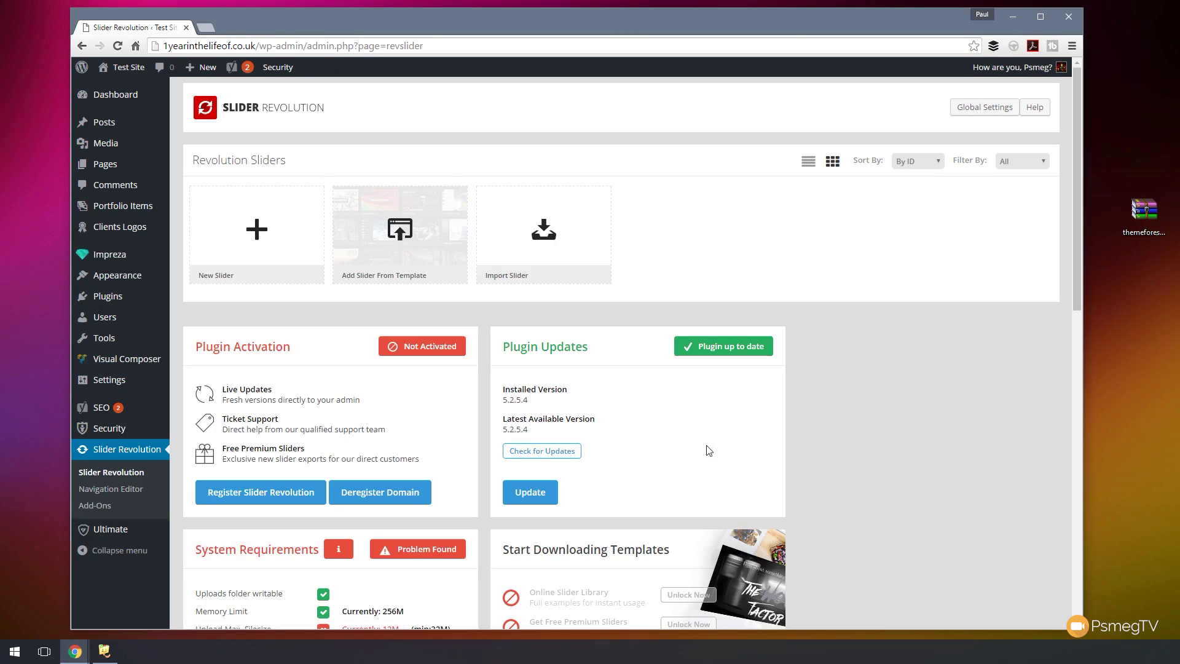
scroll(858, 408, down, 9)
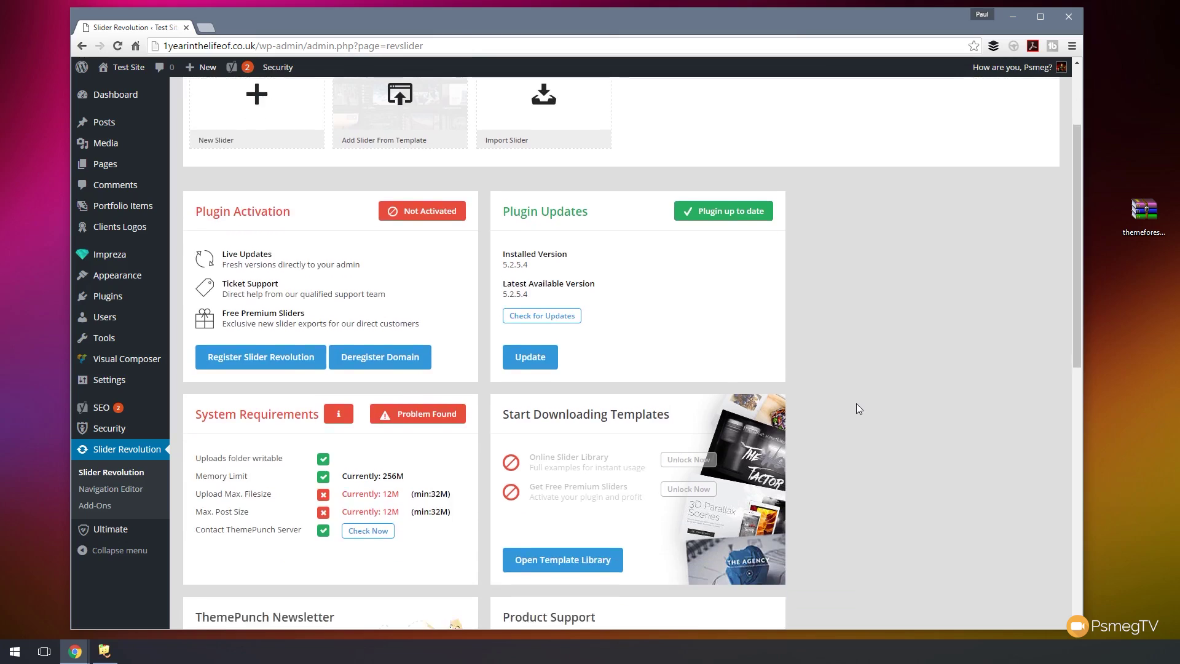
scroll(858, 408, down, 3)
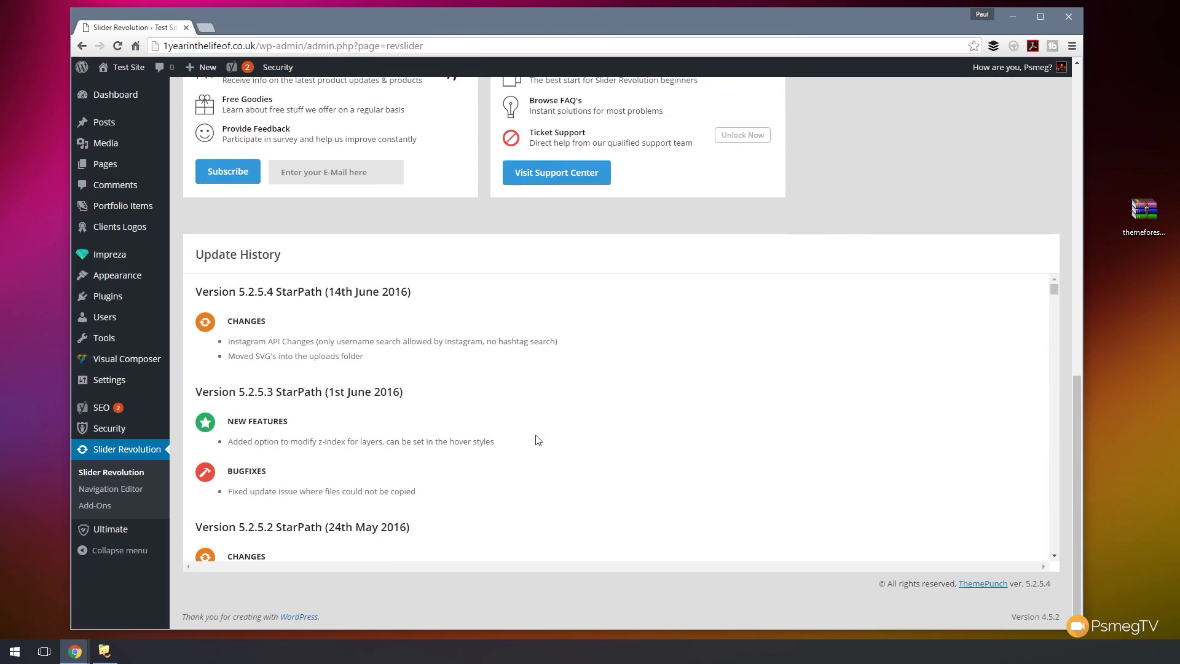
scroll(888, 197, up, 2)
scroll(889, 193, up, 10)
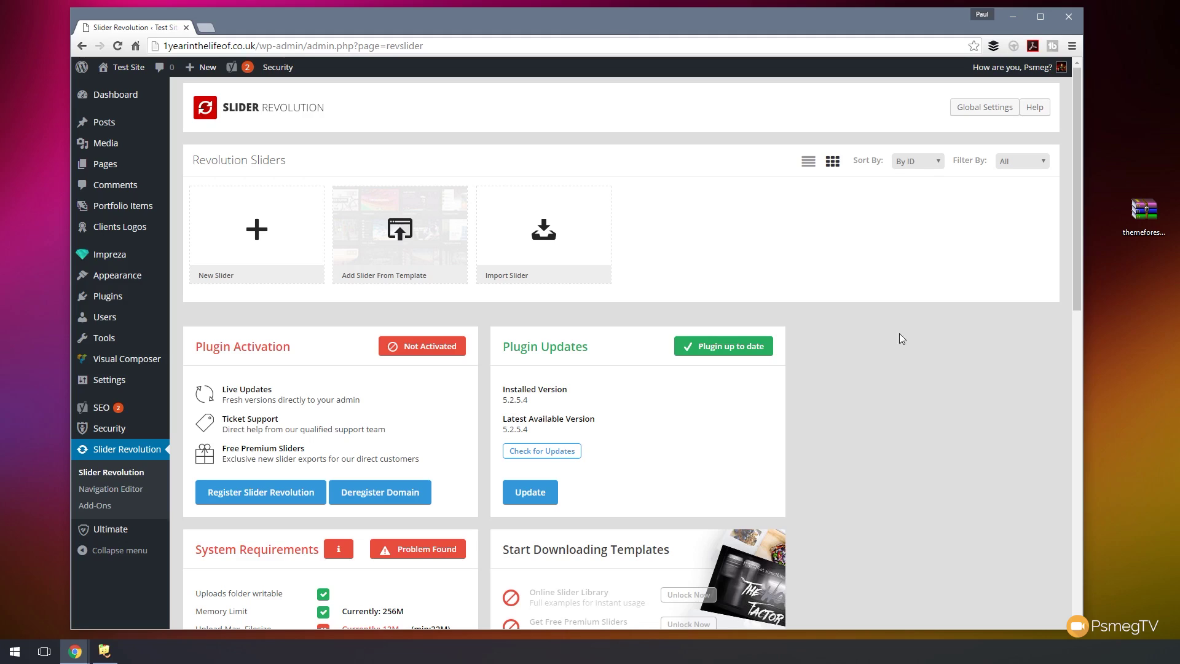
click(249, 247)
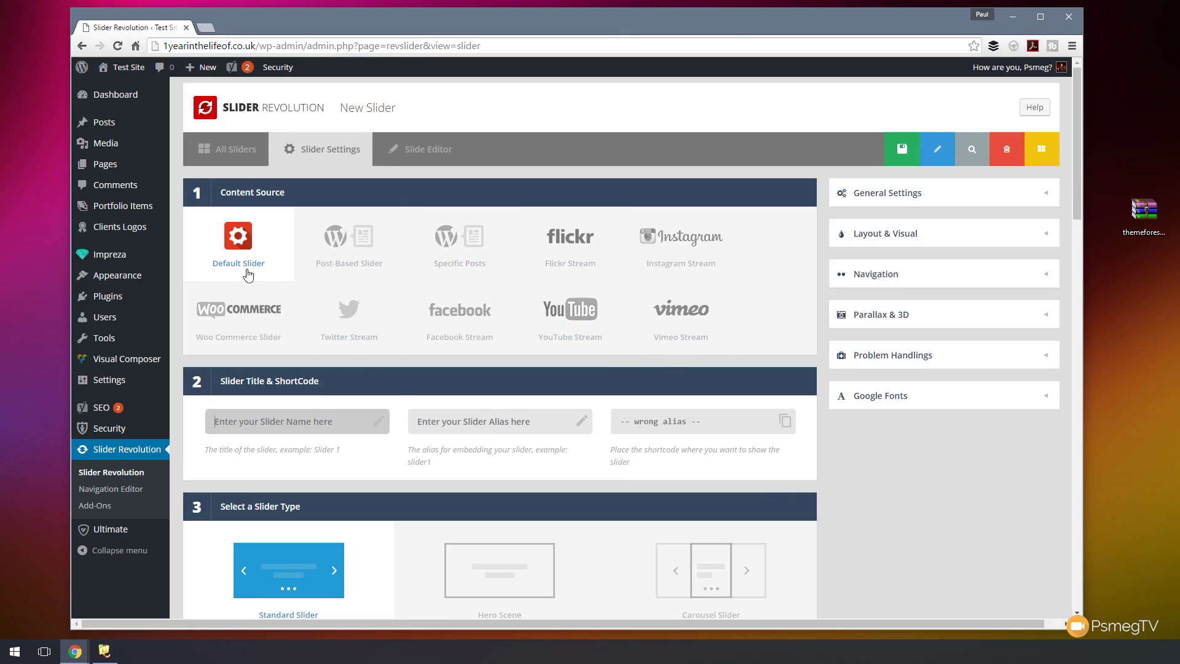
click(277, 410)
scroll(276, 409, down, 3)
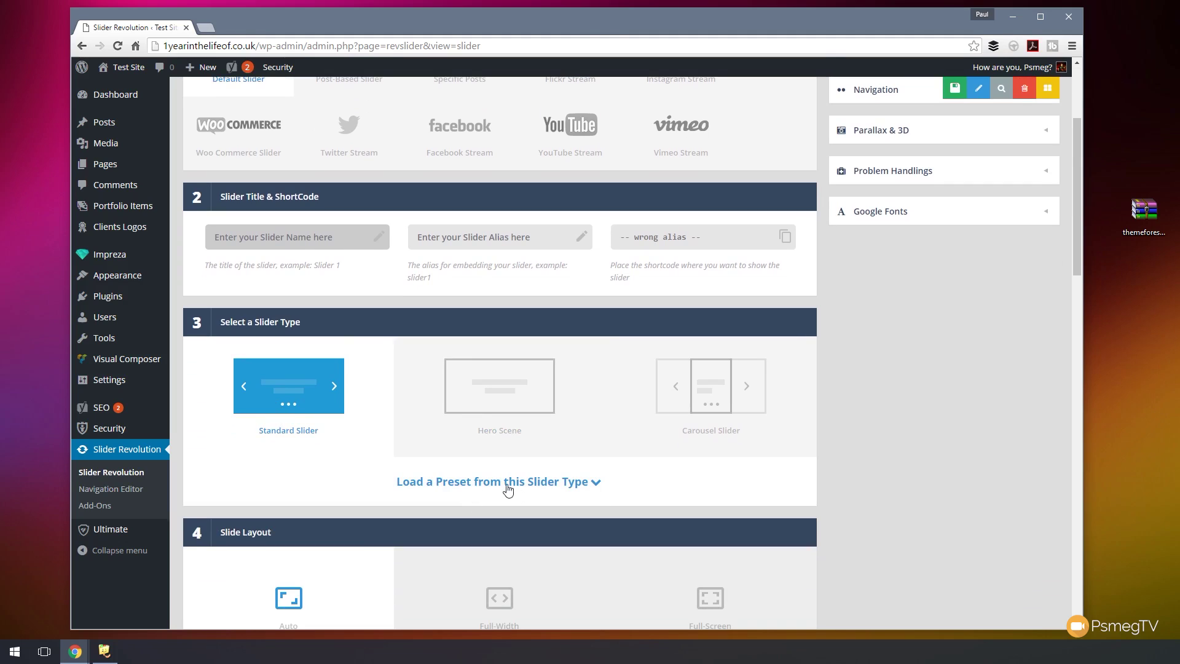
scroll(502, 486, down, 1)
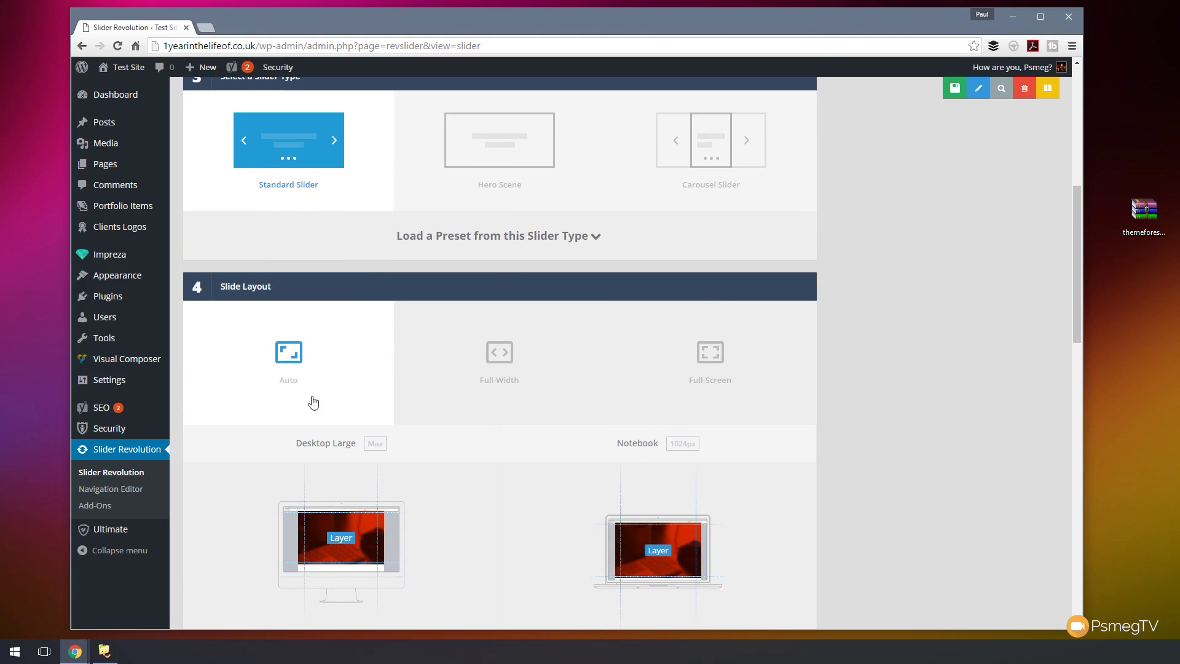
scroll(281, 367, down, 2)
scroll(368, 375, down, 2)
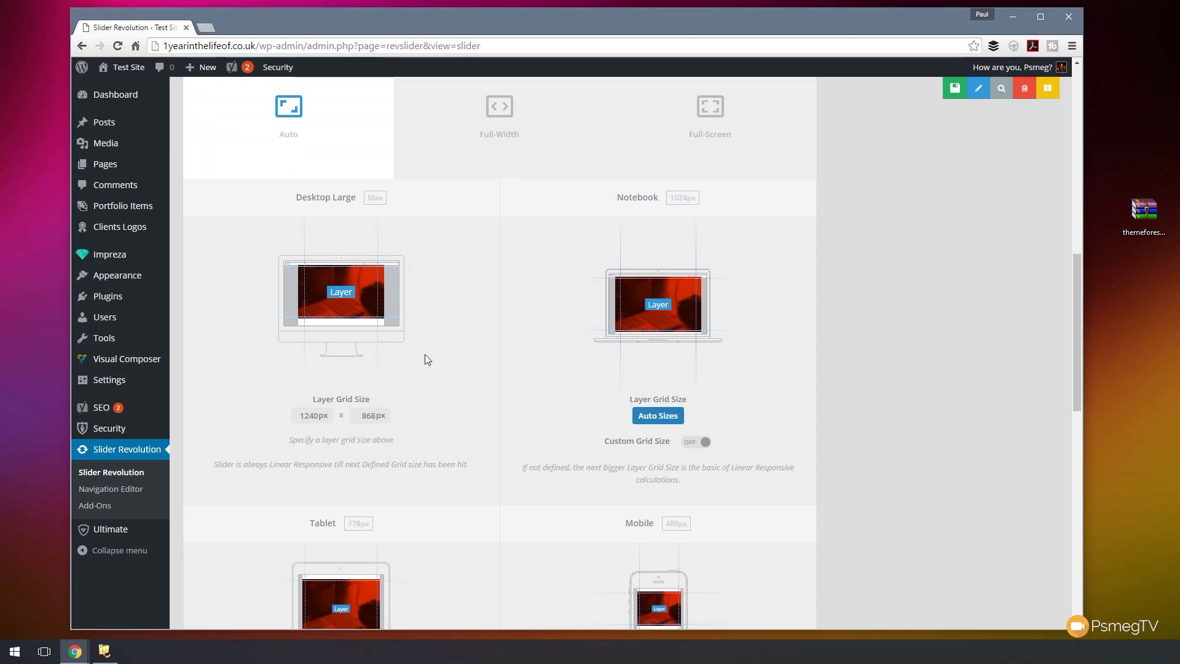
scroll(359, 440, down, 3)
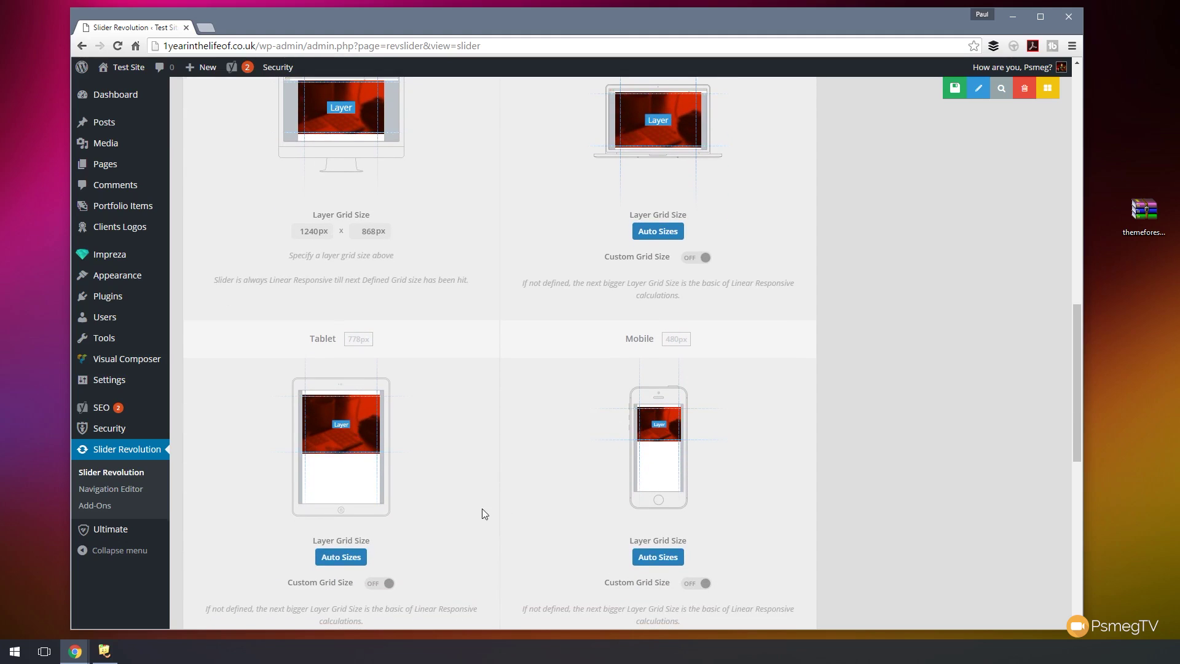
scroll(465, 460, down, 3)
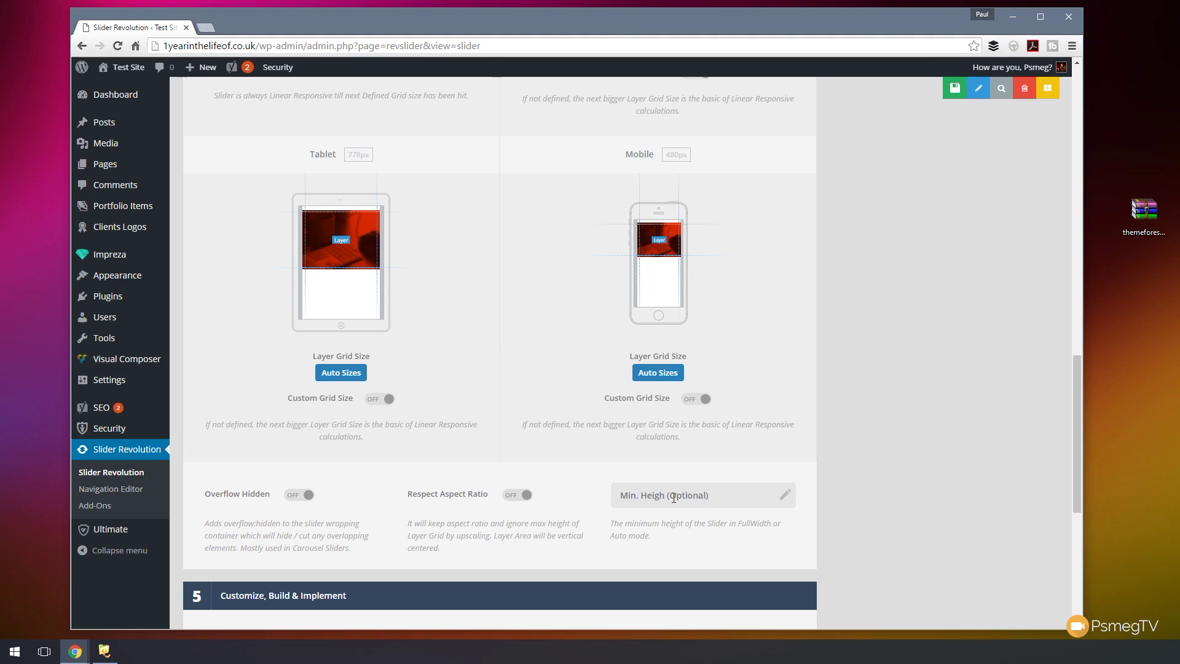
scroll(639, 493, down, 4)
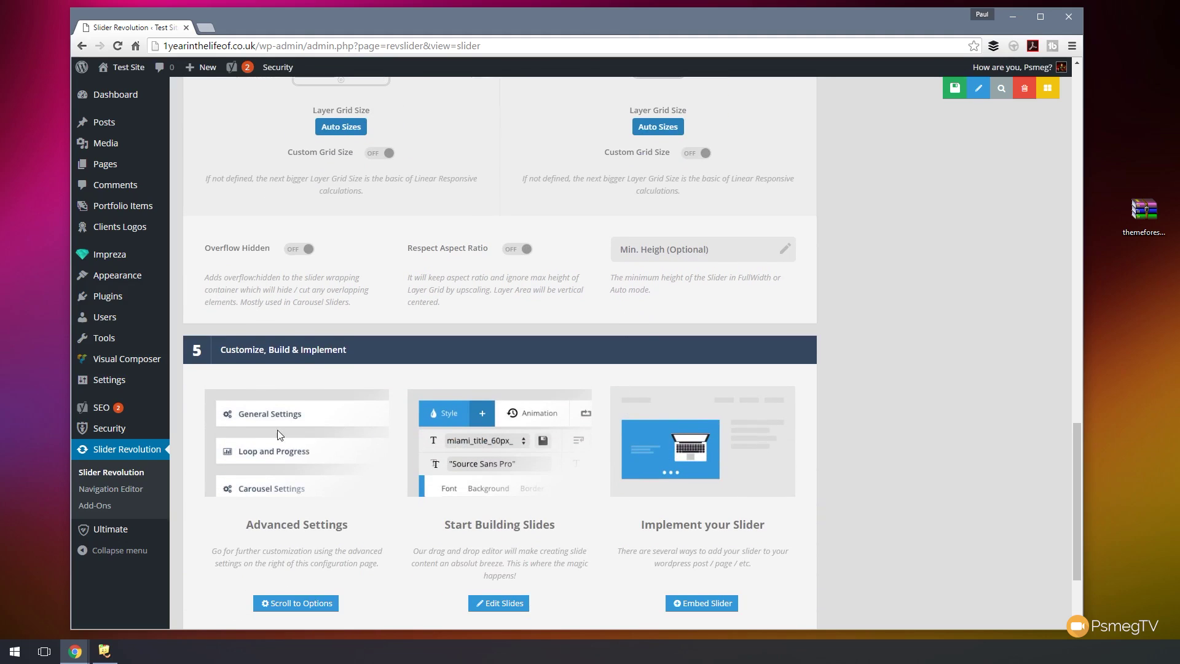
scroll(354, 453, down, 2)
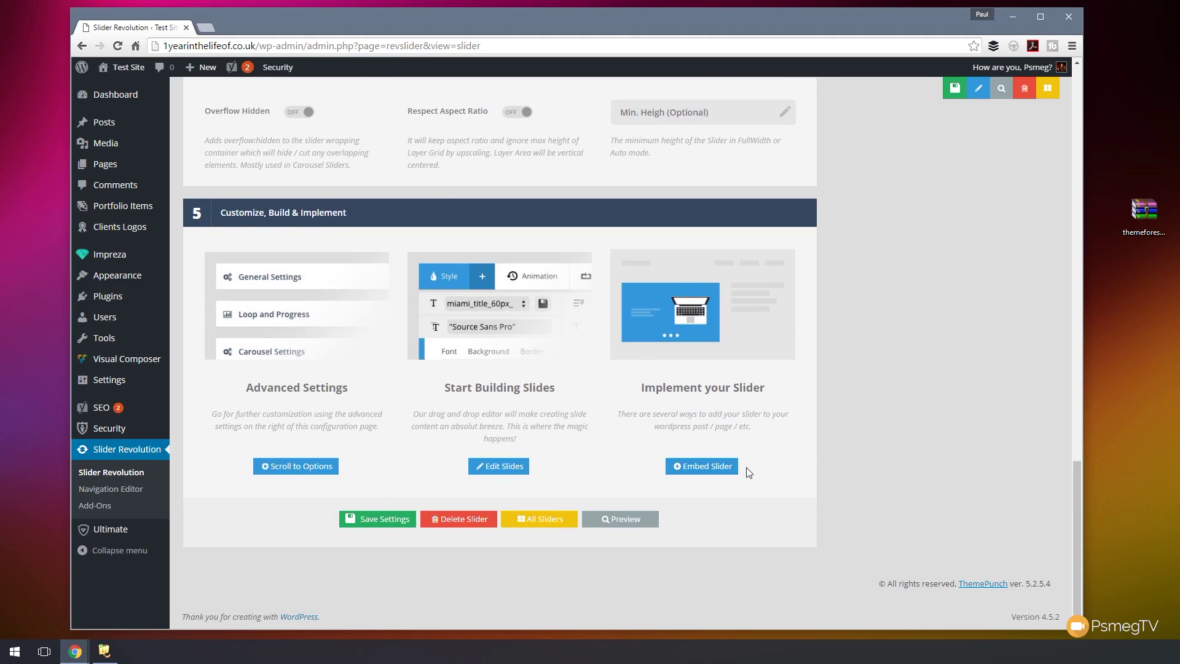
scroll(685, 380, up, 1)
scroll(686, 380, up, 20)
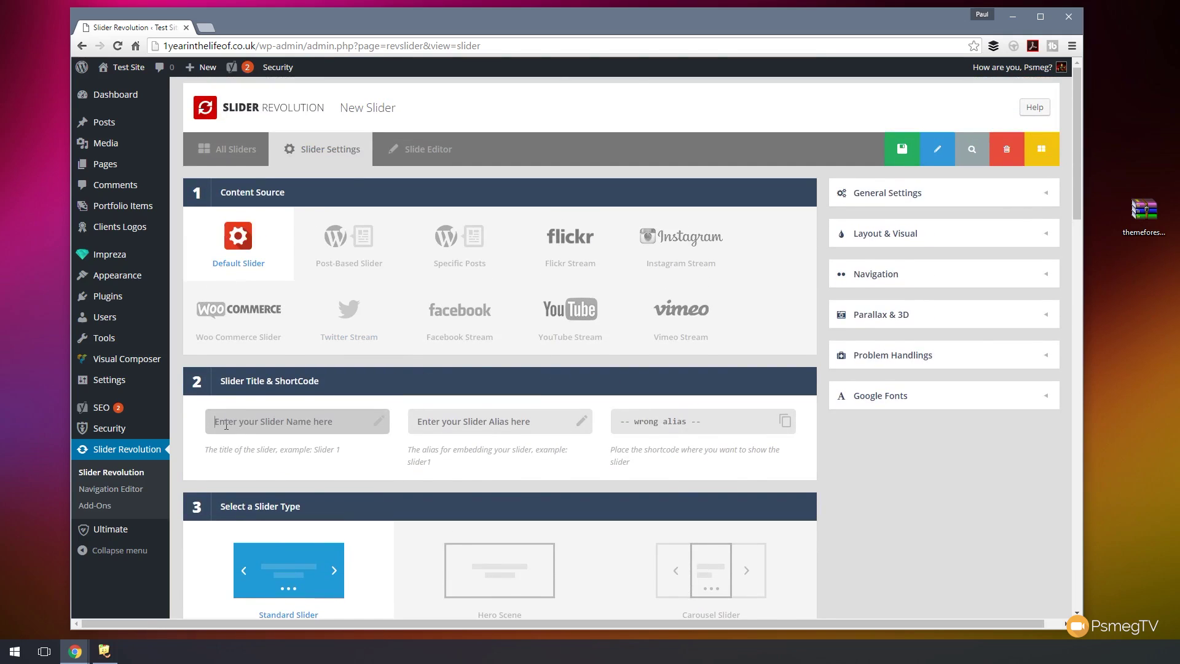
- Name the slider 'Homepage' with alias 'homepage'
text(Homepage)
click(473, 422)
text(homepag)
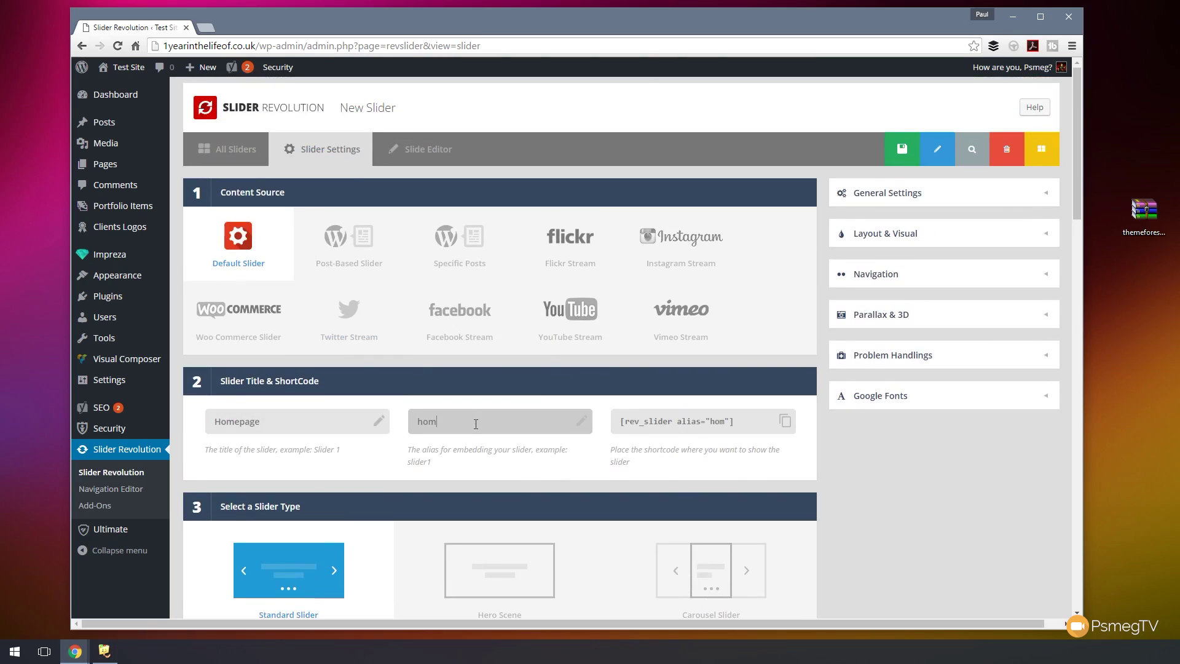
text(e)
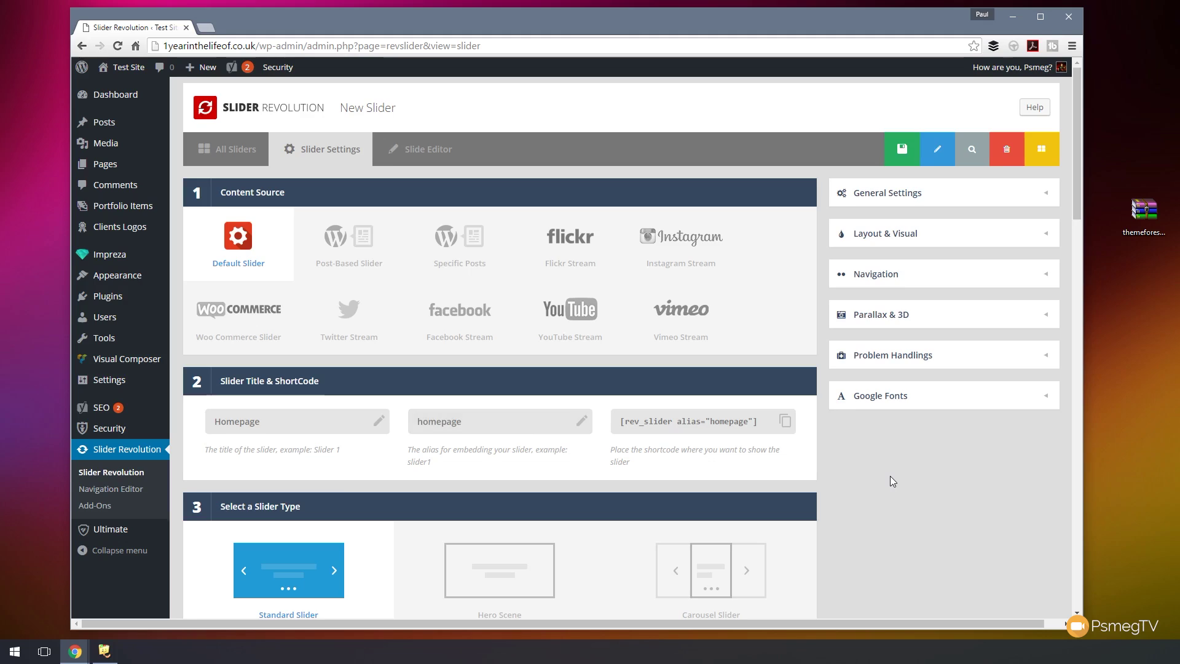
- Expand Load a Preset and change the Desktop layer grid height from 868 to 500px
scroll(890, 476, down, 5)
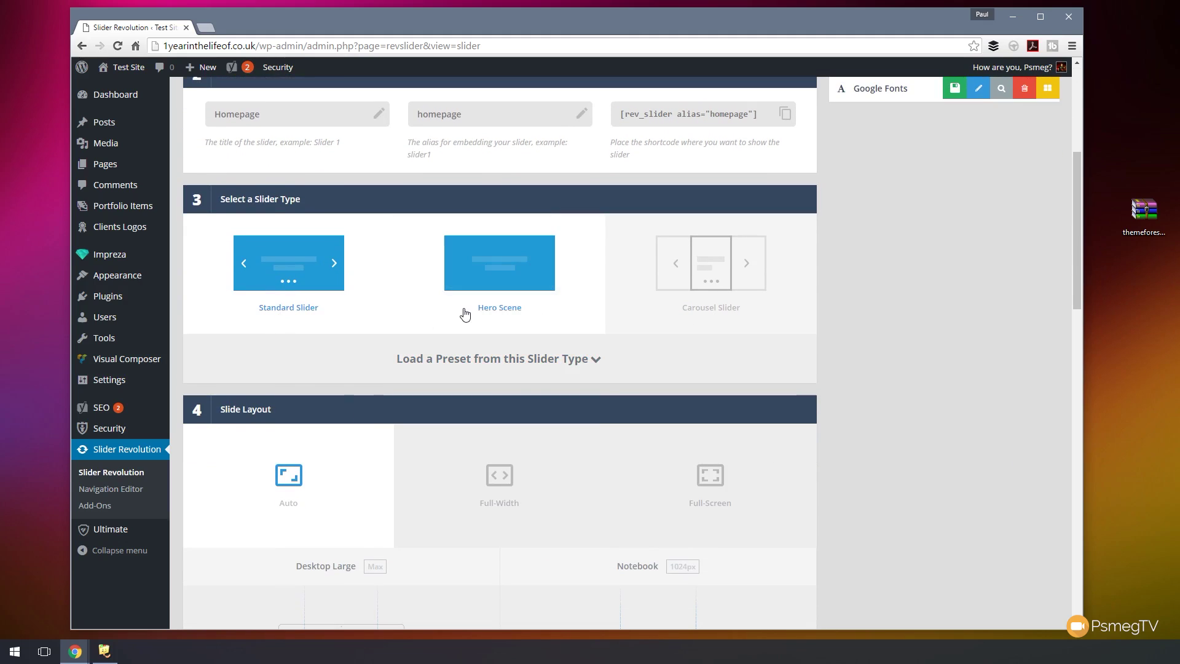
click(592, 365)
scroll(691, 483, down, 4)
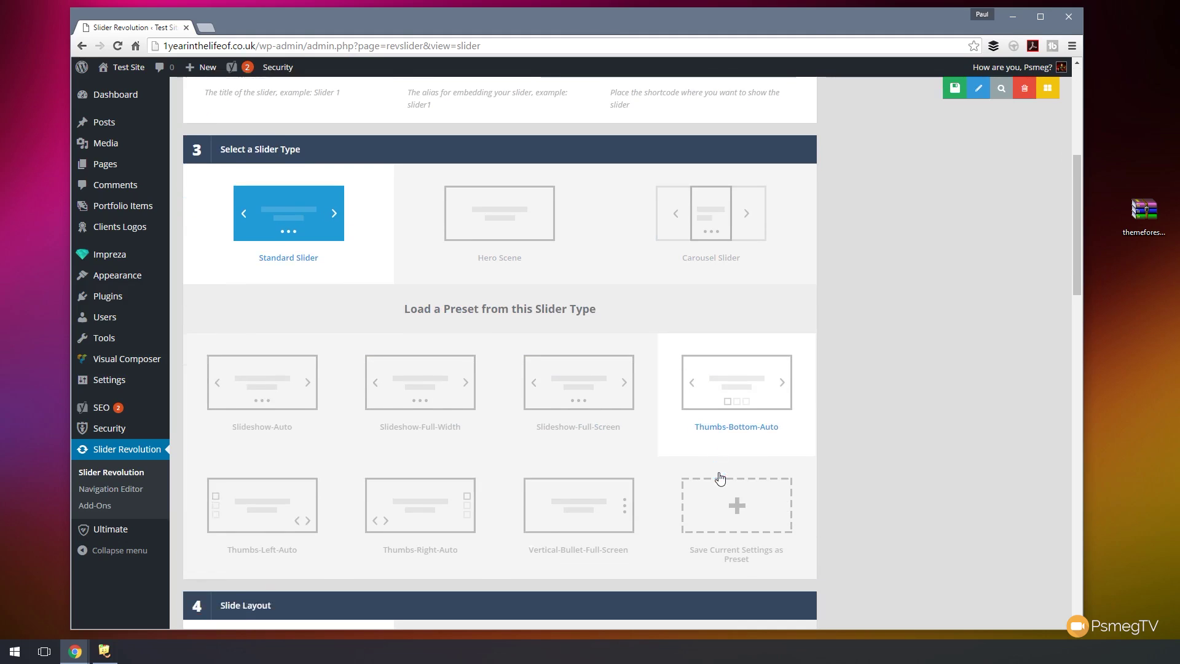
scroll(691, 470, up, 4)
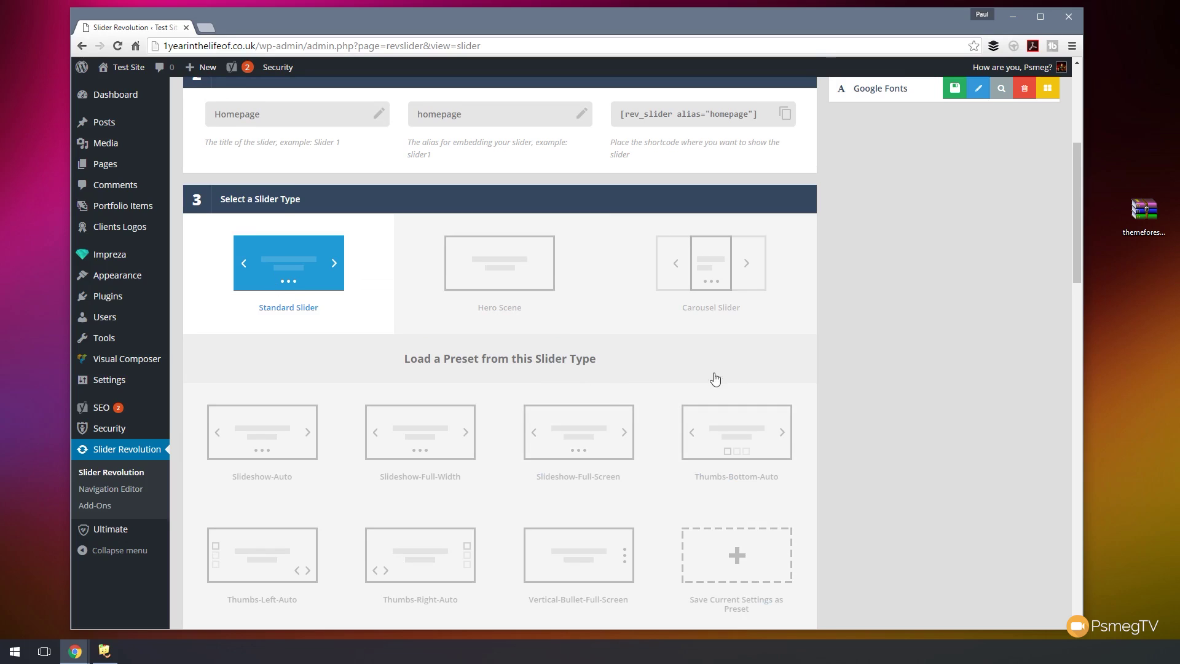
scroll(685, 374, down, 6)
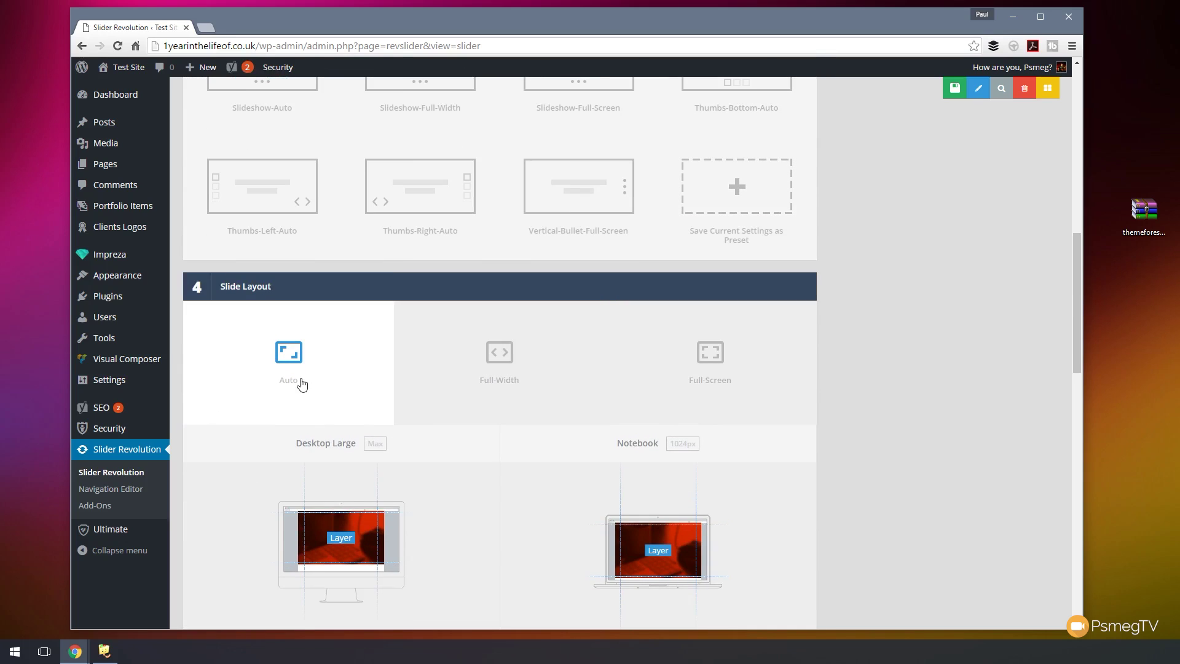
scroll(245, 422, down, 5)
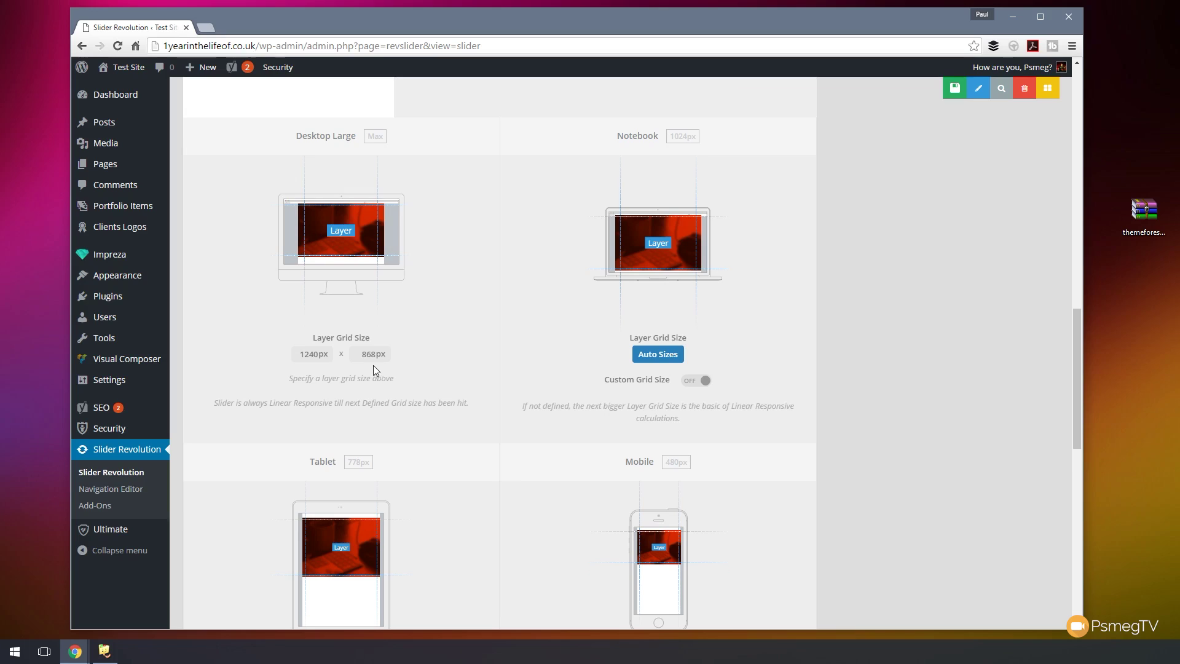
drag(375, 355, 343, 352)
text(50)
scroll(847, 368, down, 6)
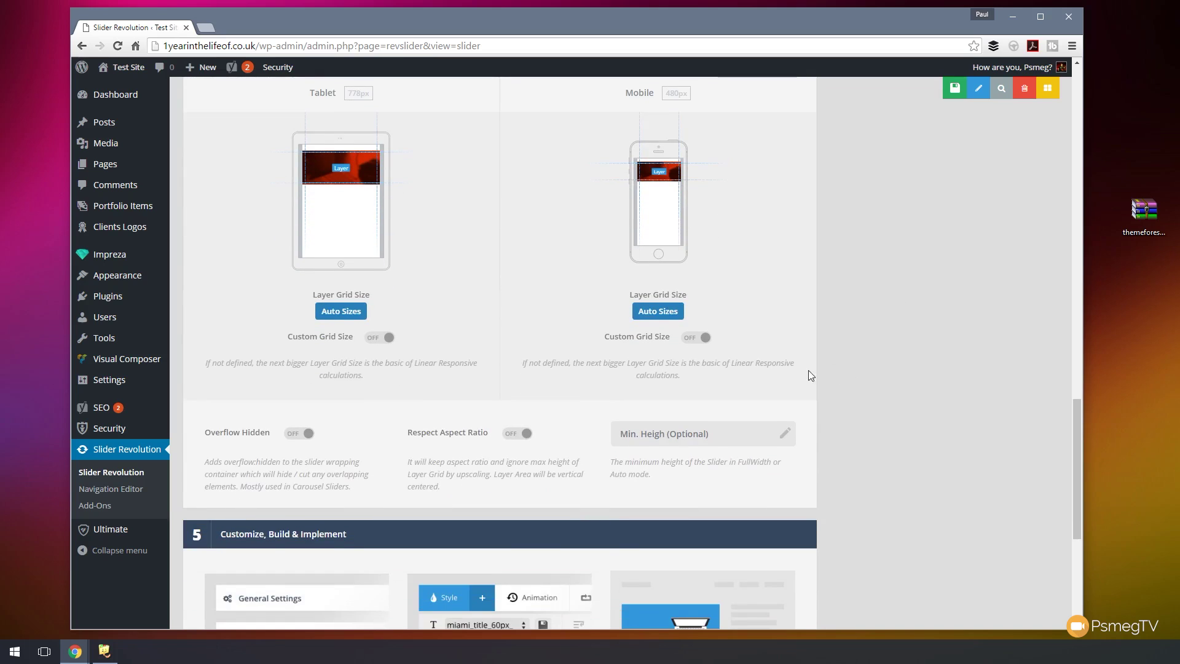
scroll(834, 375, down, 3)
scroll(833, 399, up, 12)
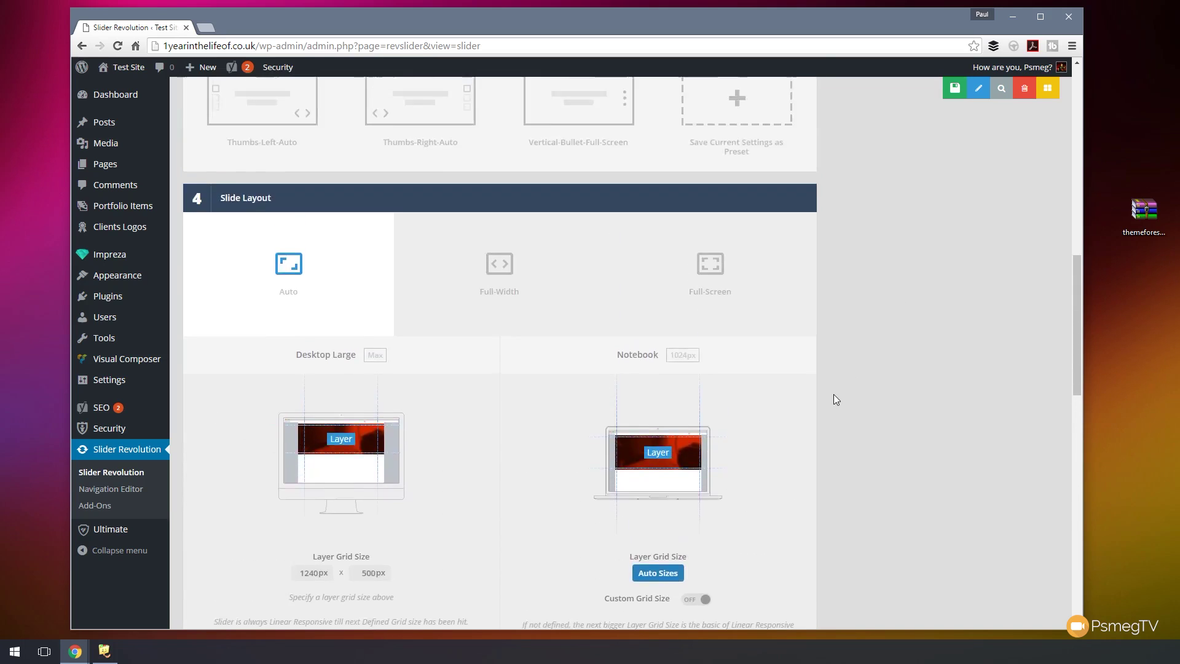
scroll(833, 394, up, 13)
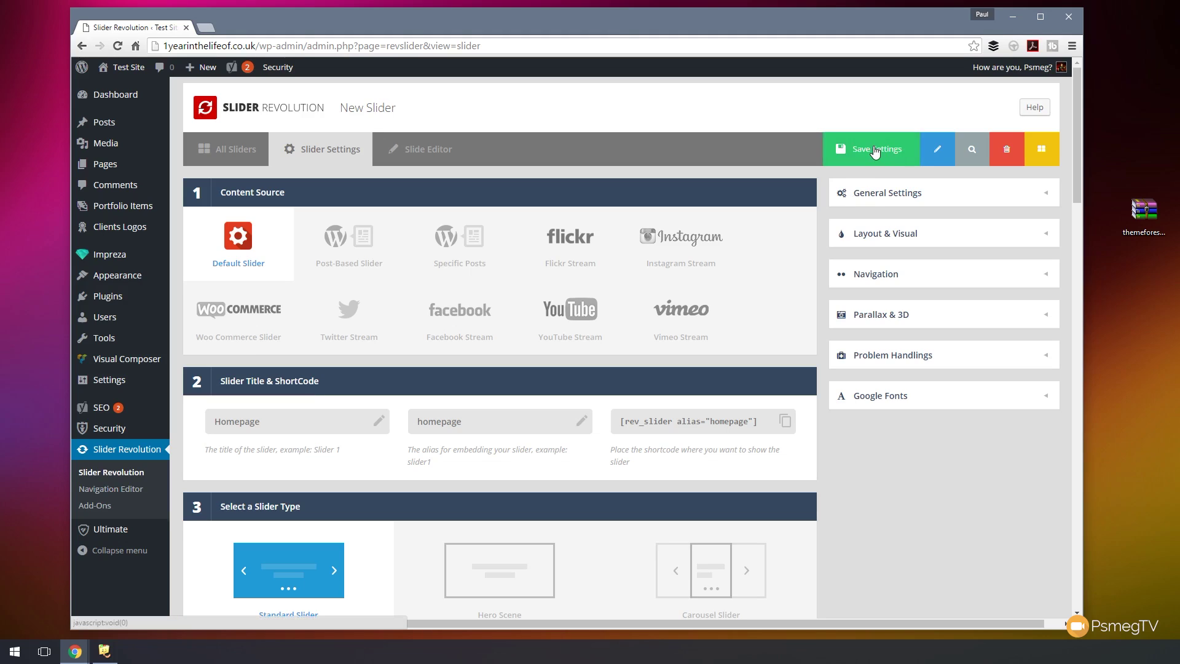
- Save the Homepage slider settings so its Slide Editor opens
click(875, 152)
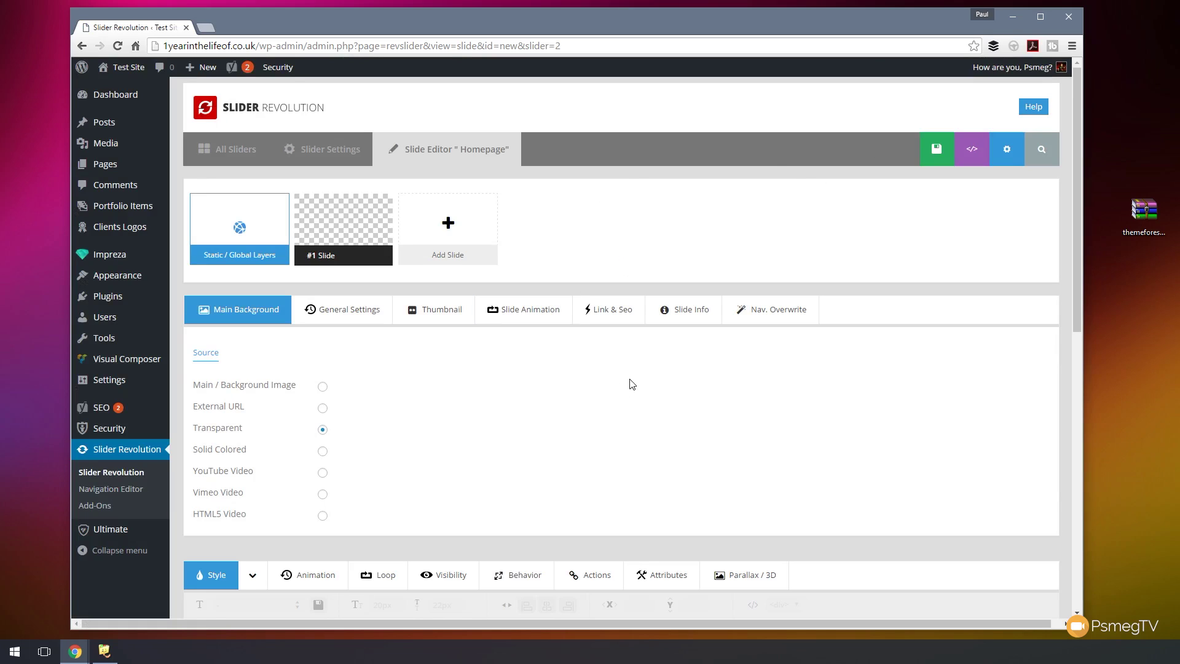
scroll(712, 373, down, 5)
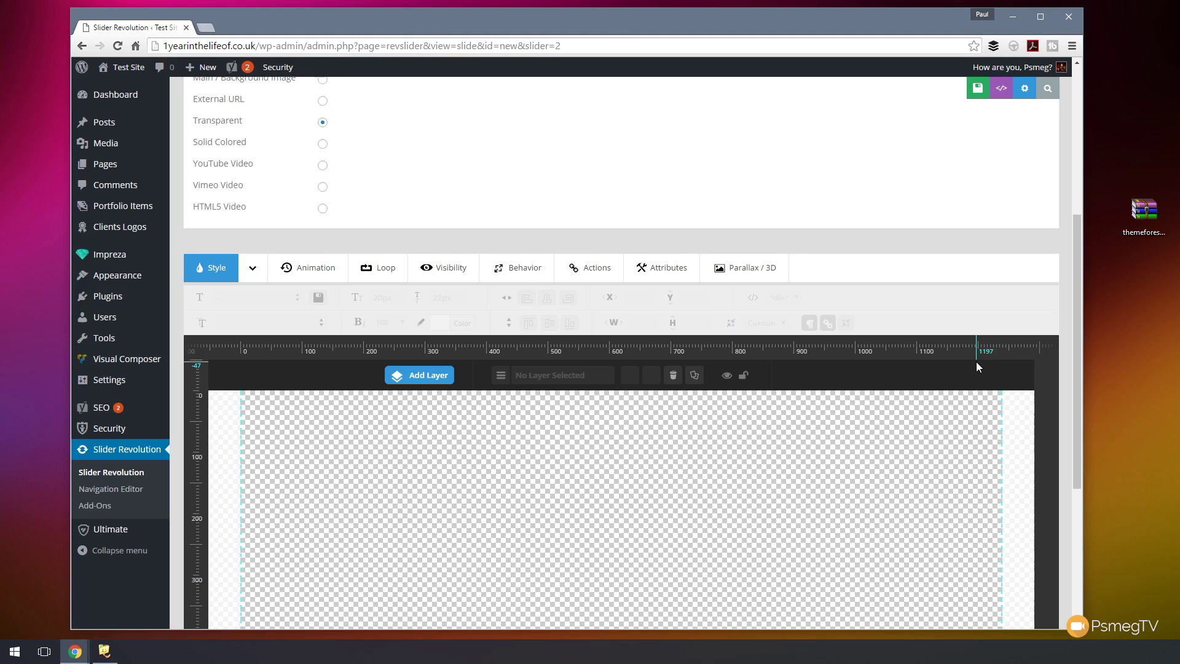
scroll(1071, 261, up, 5)
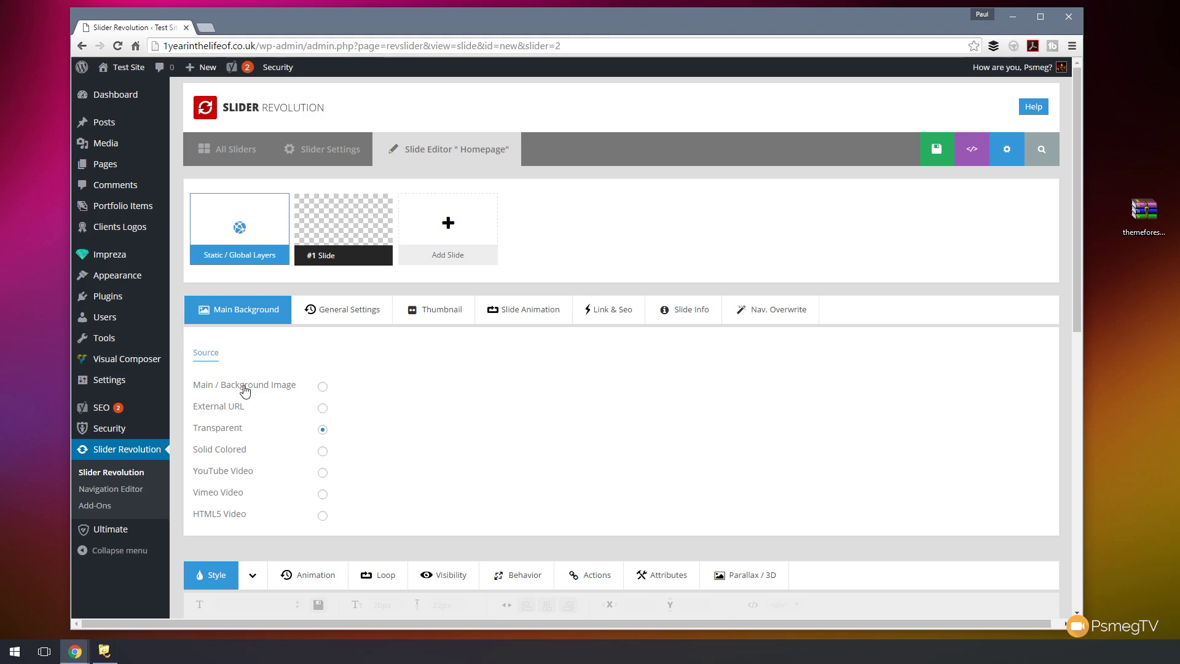
- Switch slide #1's main background to an image and upload slider1.jpg and slider2.jpg
click(320, 387)
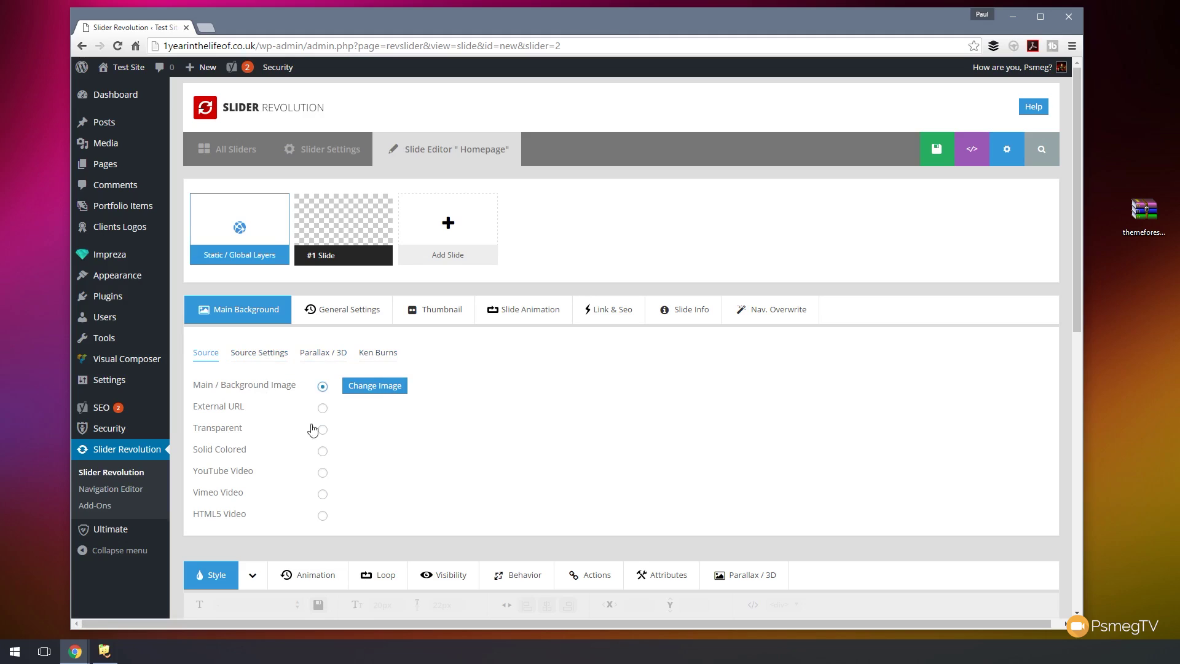
click(371, 387)
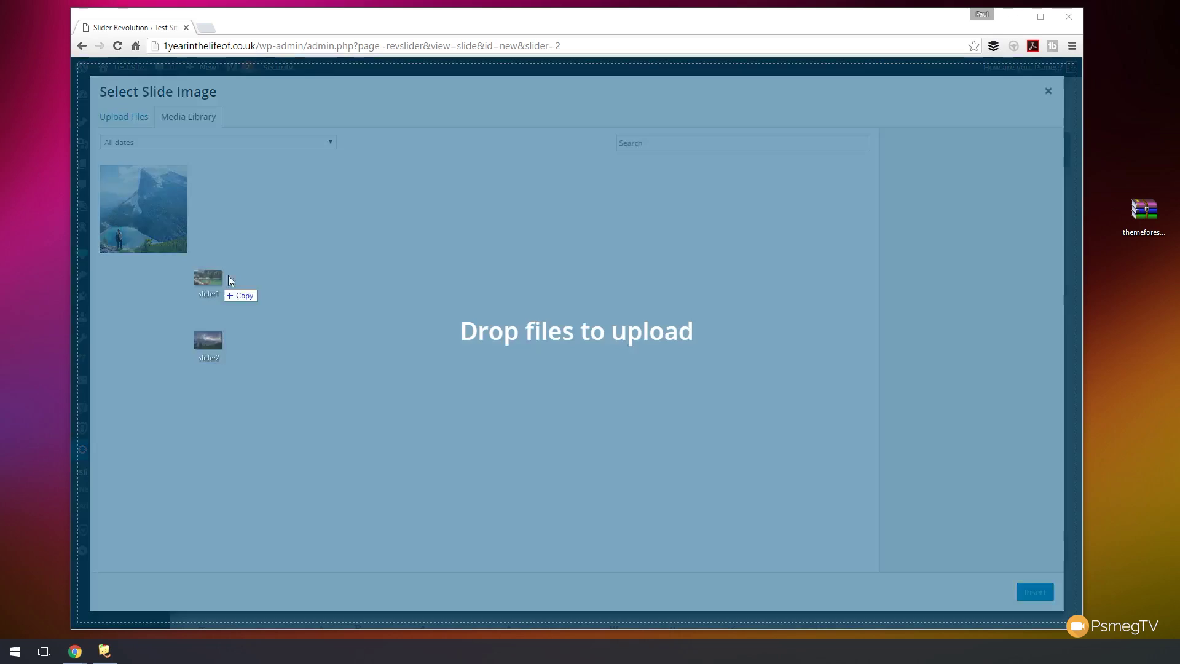
drag(228, 275, 256, 238)
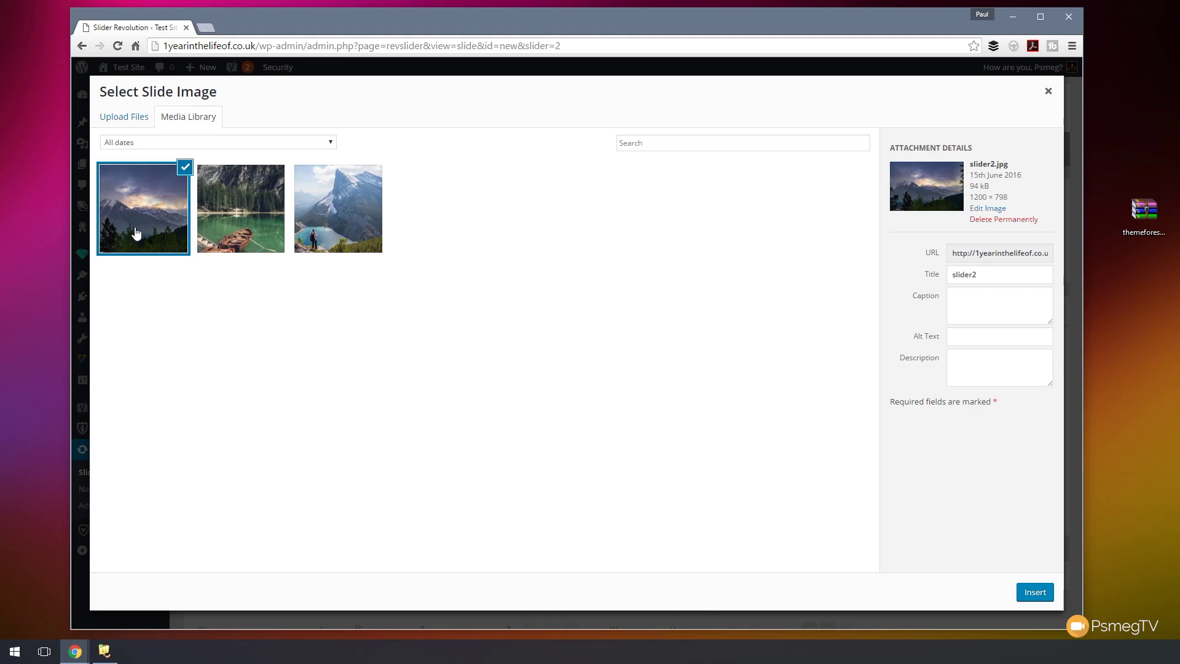
- Add alt text 'Mountain Range' and 'Lake', then insert the lake photo as background
click(967, 342)
text(Mlountain)
text(ountain Ran)
text(ge)
click(223, 228)
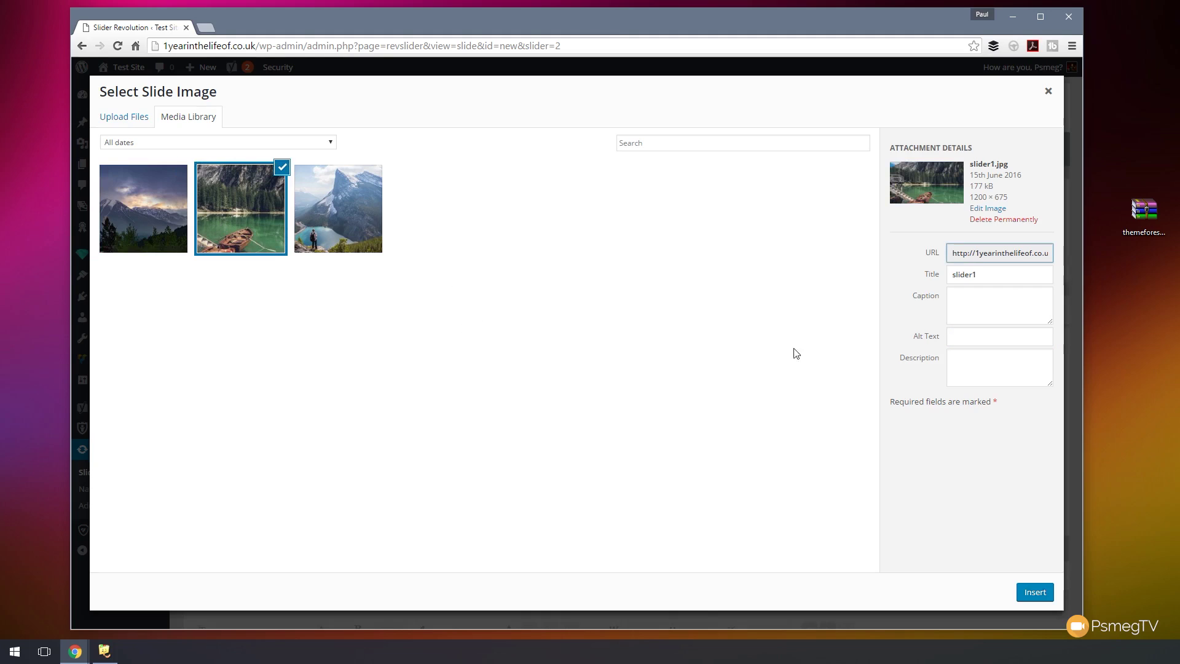
click(976, 338)
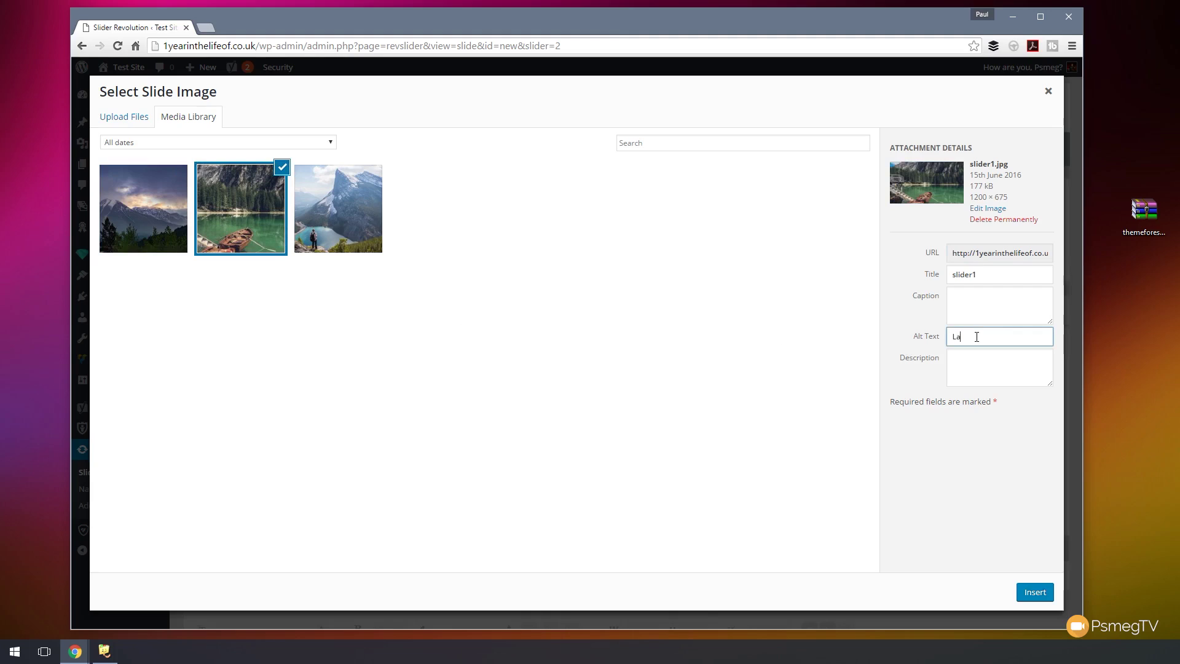
click(982, 368)
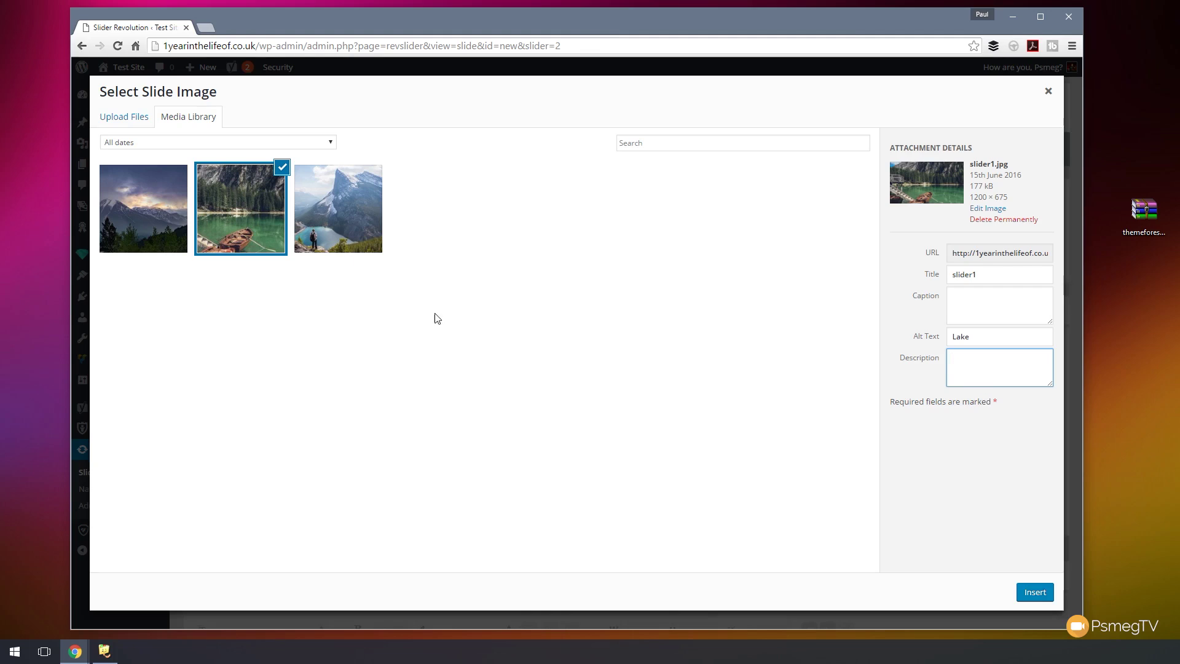
click(1037, 594)
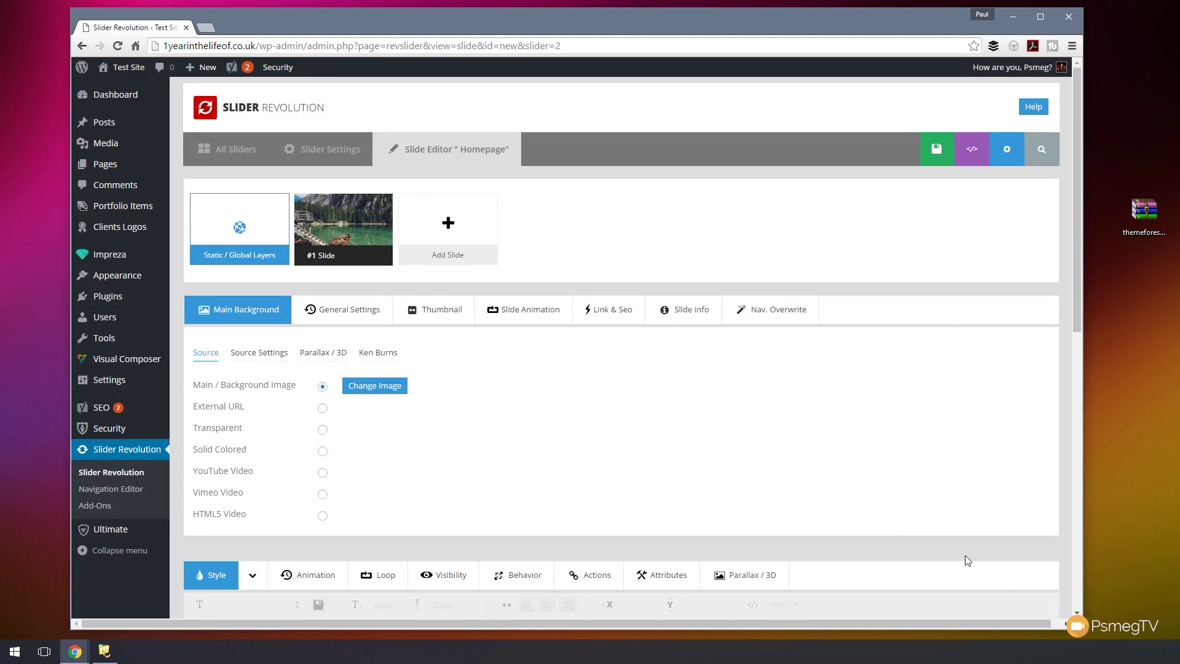
- Set the lake background image's Source Settings position to 'center bottom'
scroll(857, 440, down, 7)
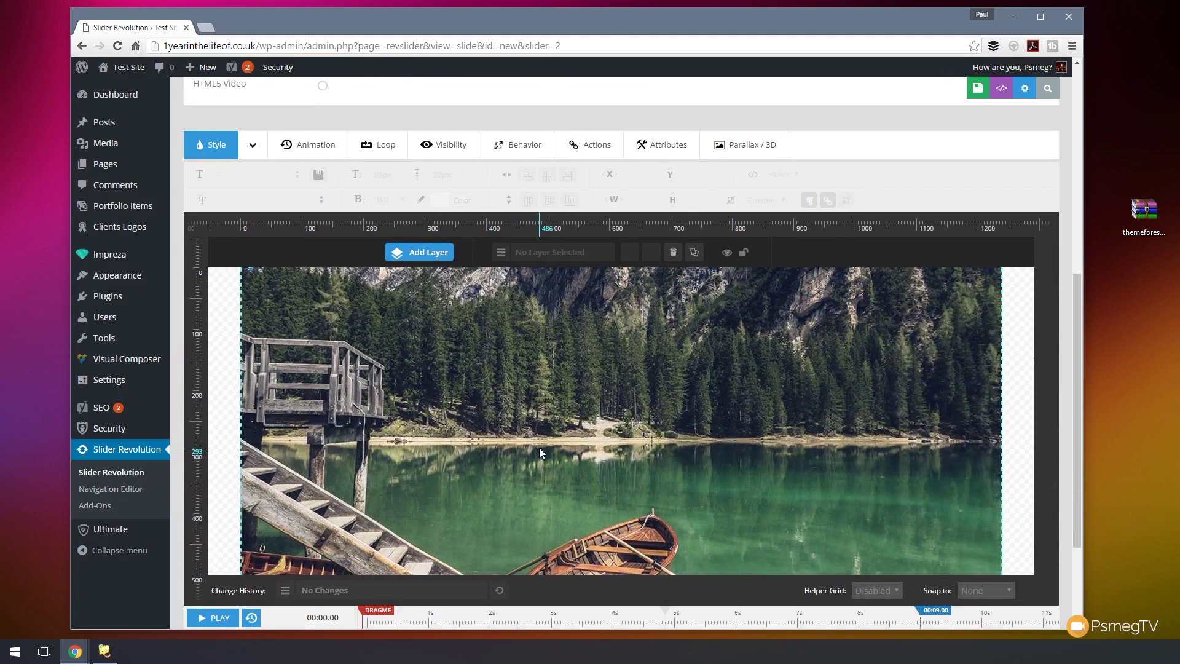
mouse_move(1078, 290)
mouse_down()
mouse_move(1082, 260)
mouse_move(1077, 292)
mouse_up()
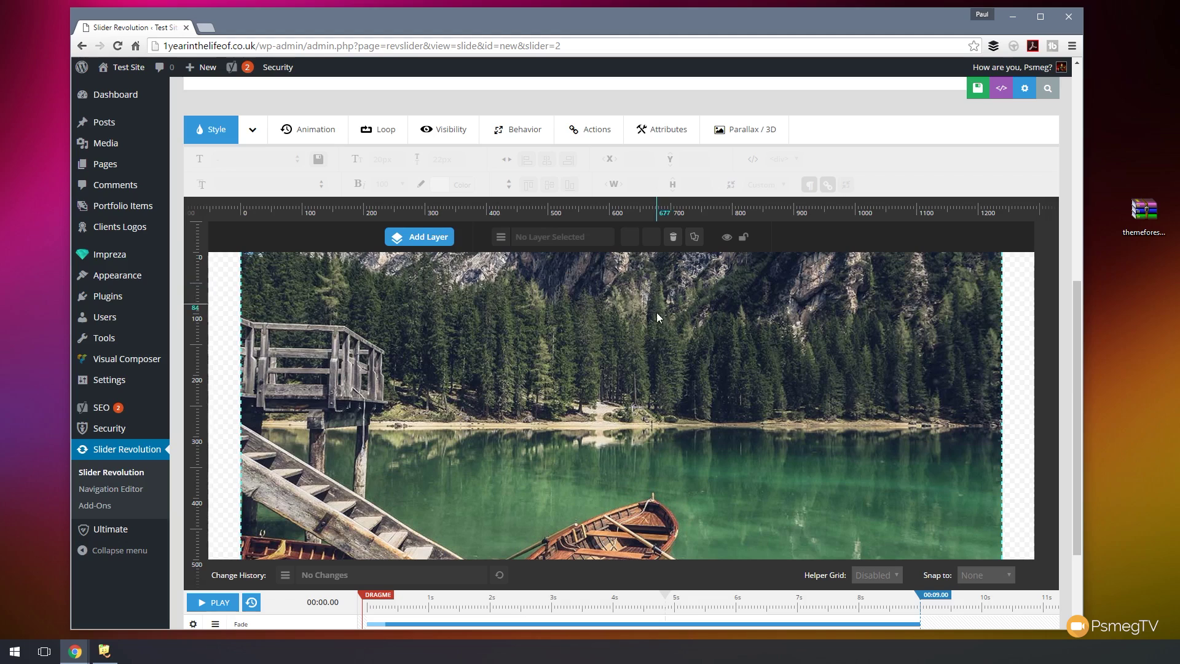
drag(1074, 293, 1074, 339)
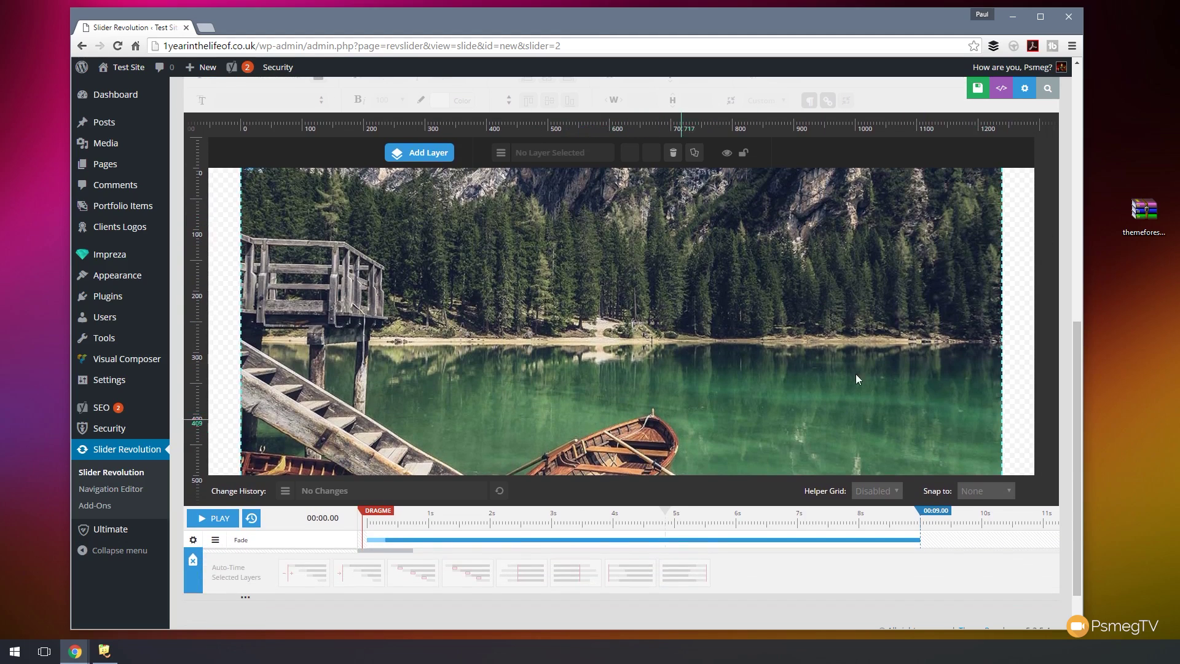
drag(1079, 336, 1088, 182)
click(259, 151)
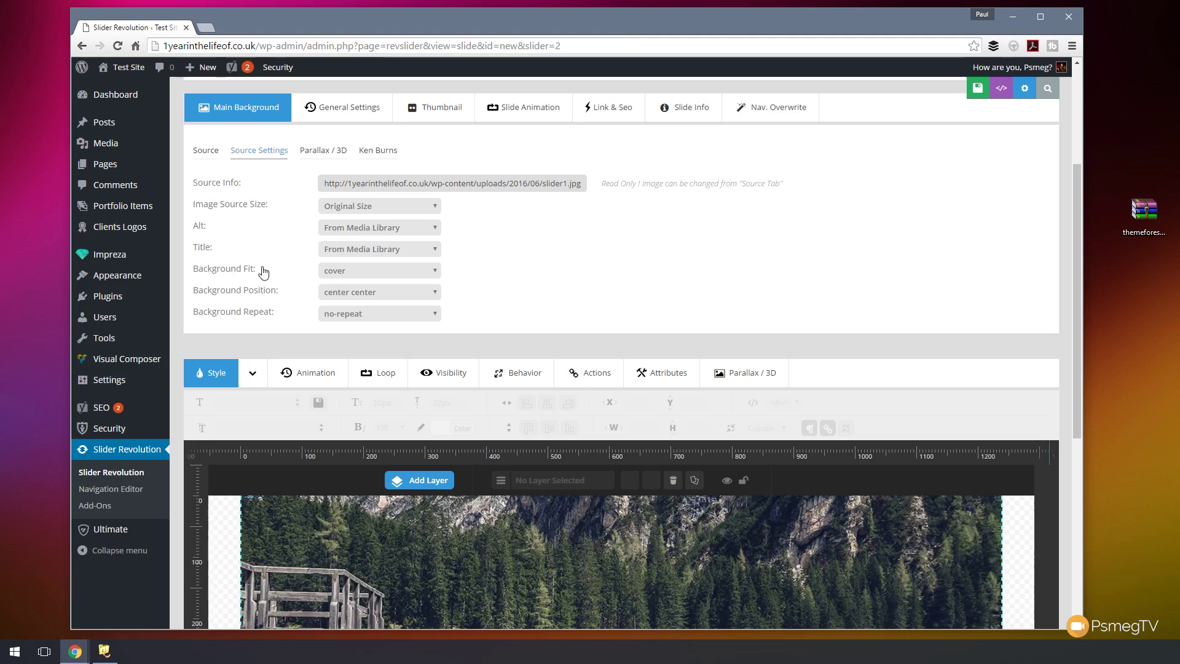
click(386, 293)
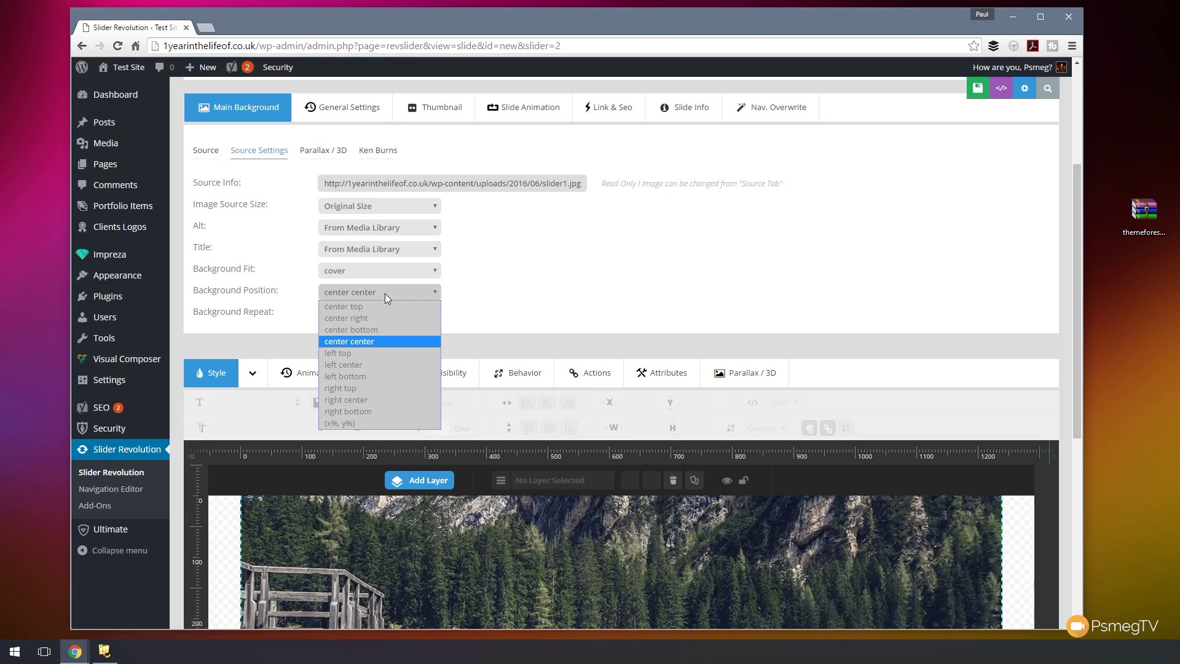
click(381, 328)
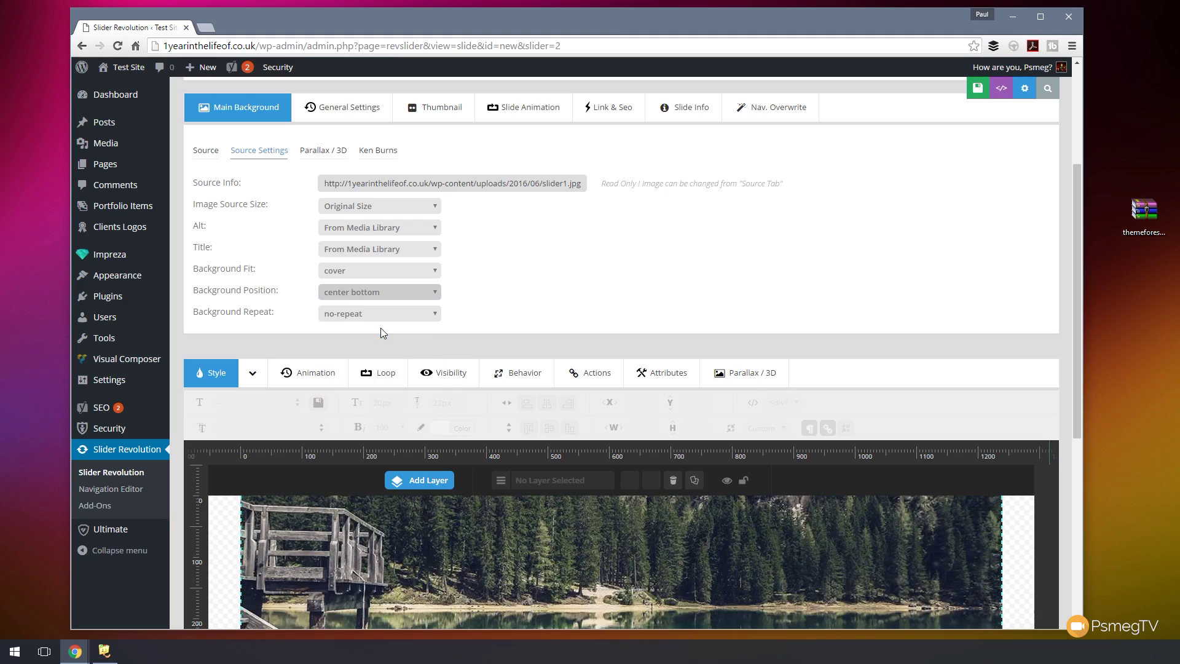
drag(1079, 286, 1092, 418)
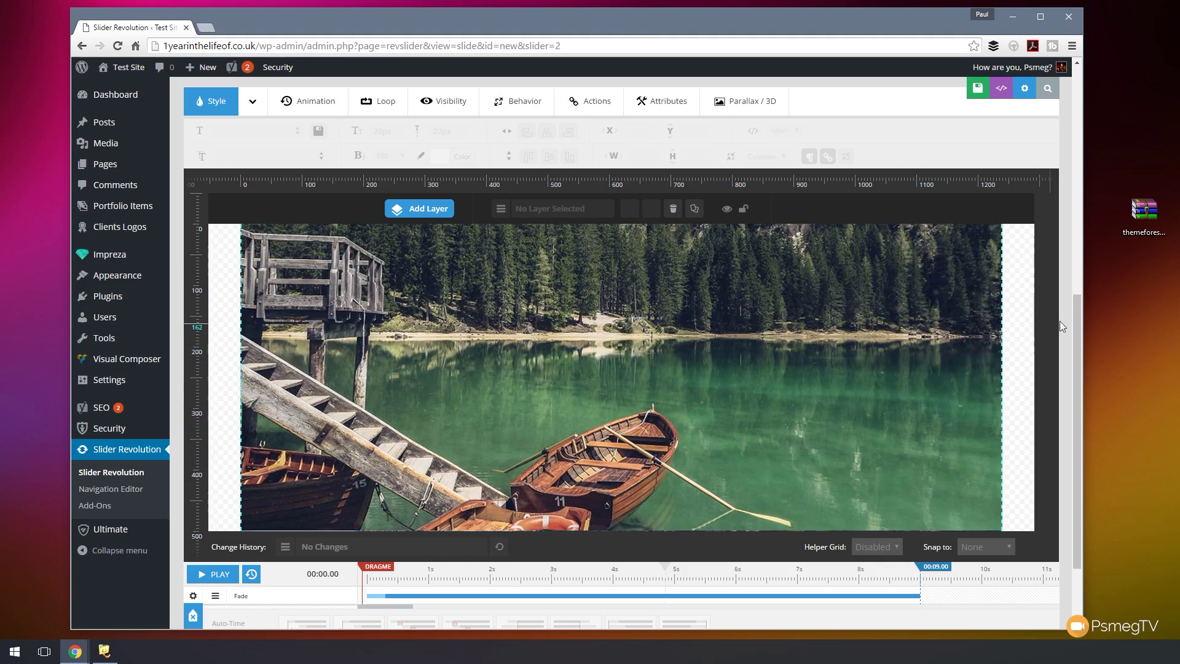
drag(1077, 326, 1082, 298)
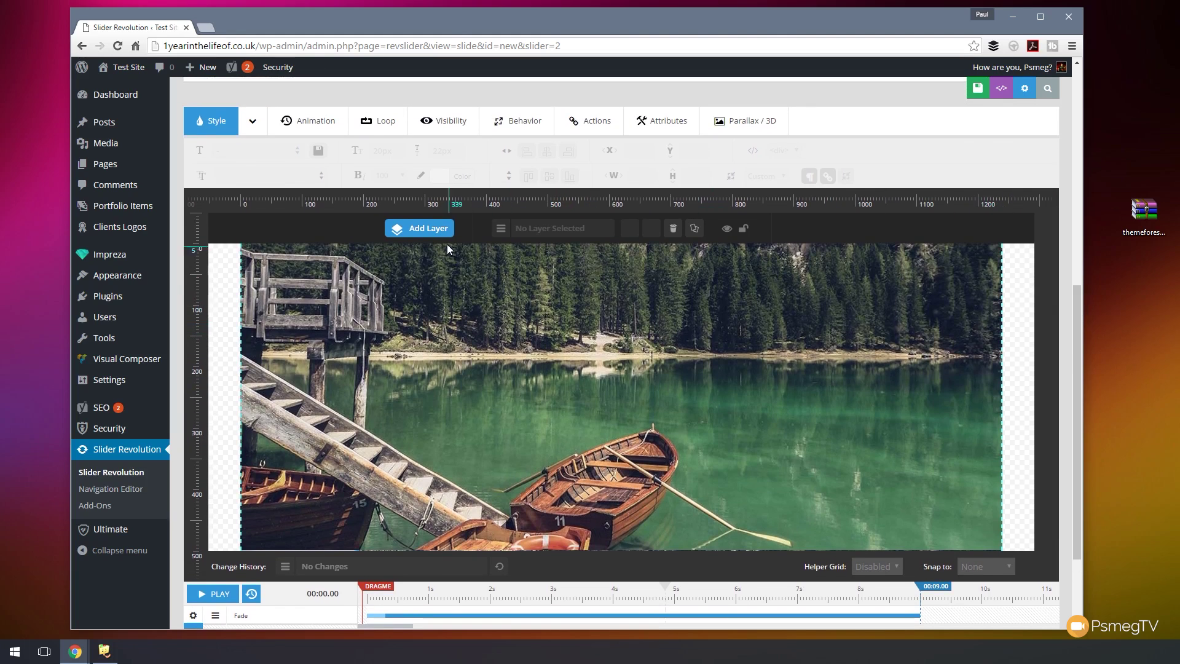
mouse_move(423, 232)
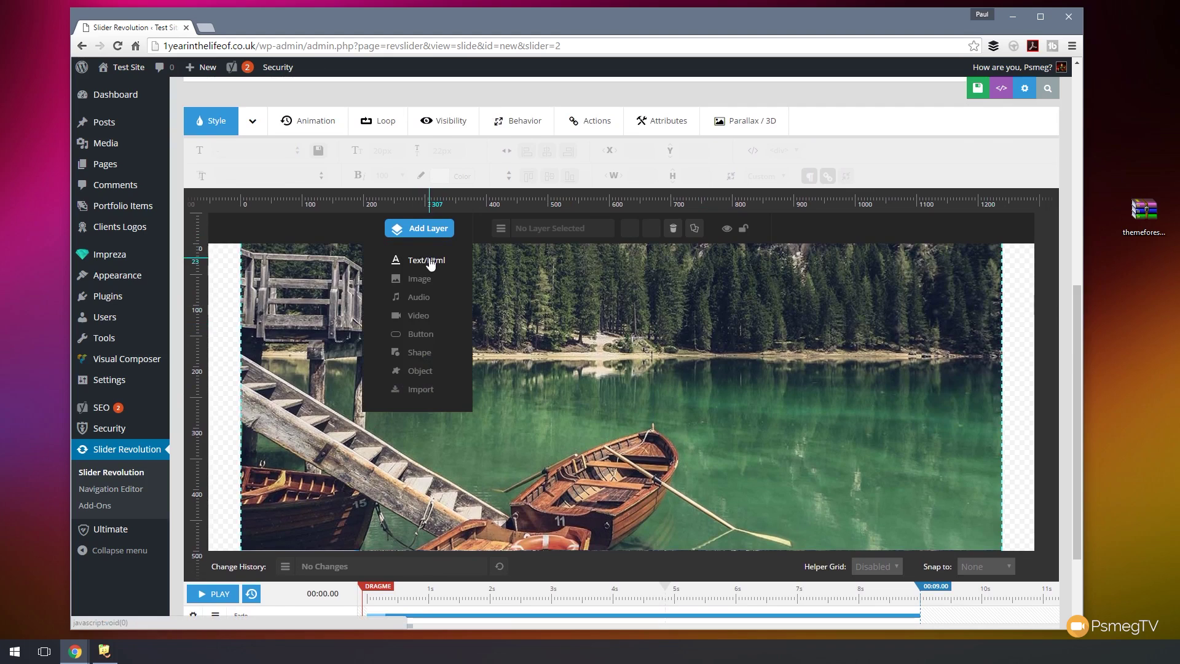
- Add a text layer reading 'Lake Wonderful' to the lake slide
click(430, 261)
key(ctrl+a)
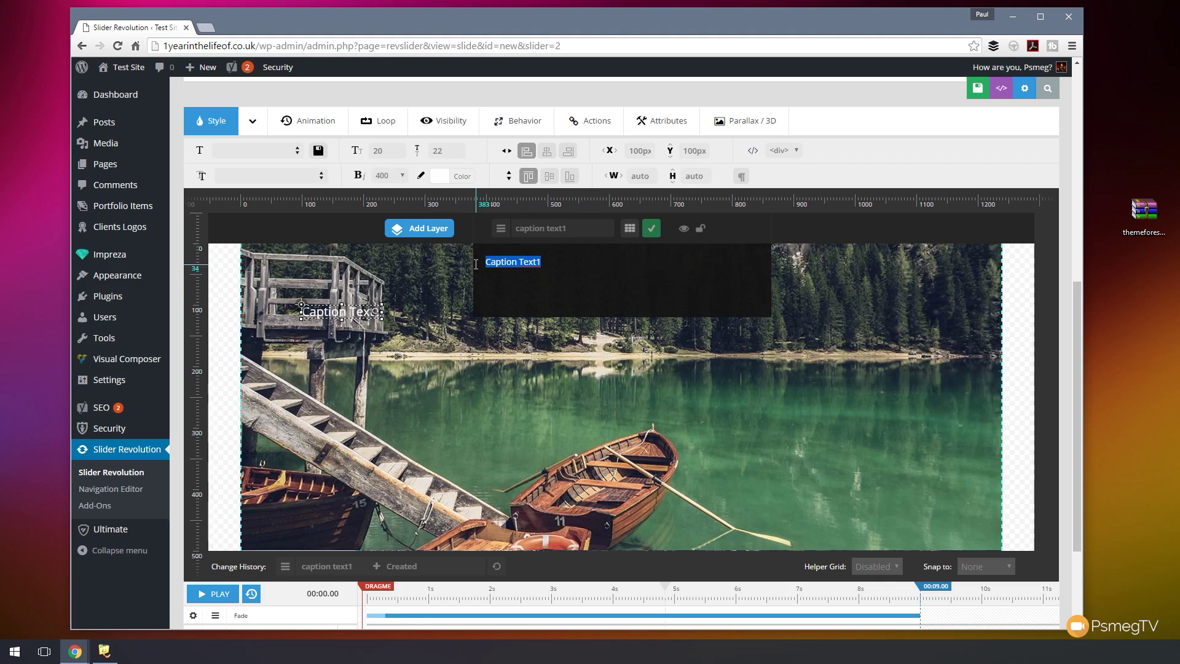
text(Lake Win)
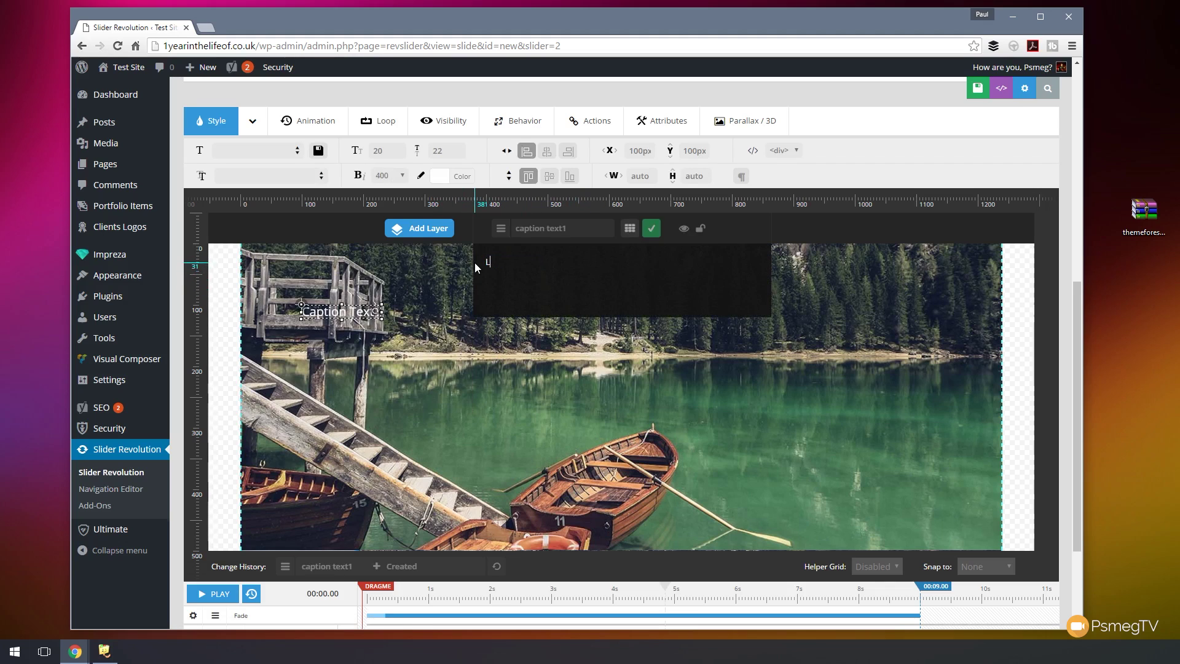
key(BackSpace)
key(BackSpace)
text(onderful)
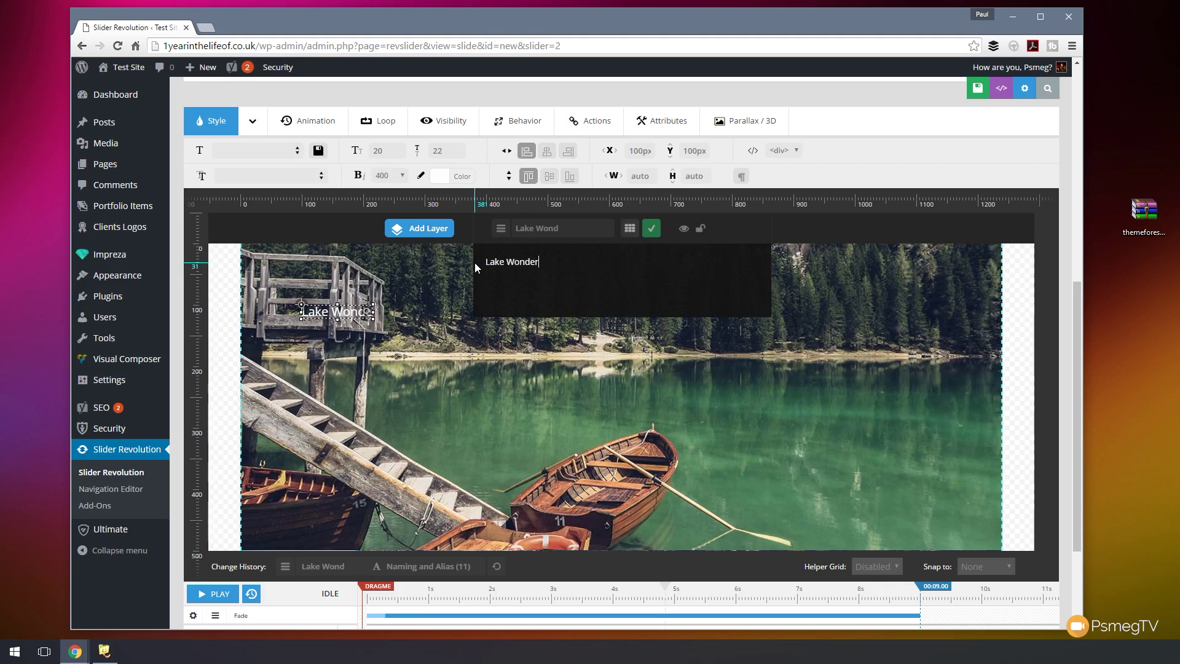
click(651, 232)
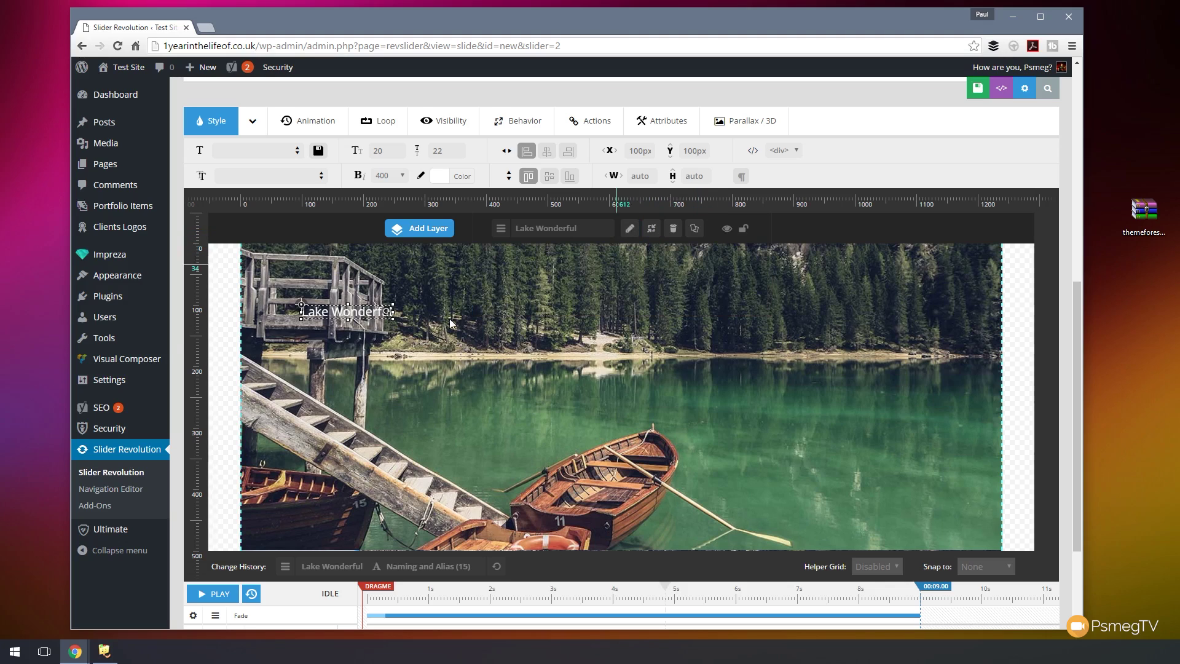
- Align the Lake Wonderful caption to the centre and middle of the slide
drag(366, 312, 625, 317)
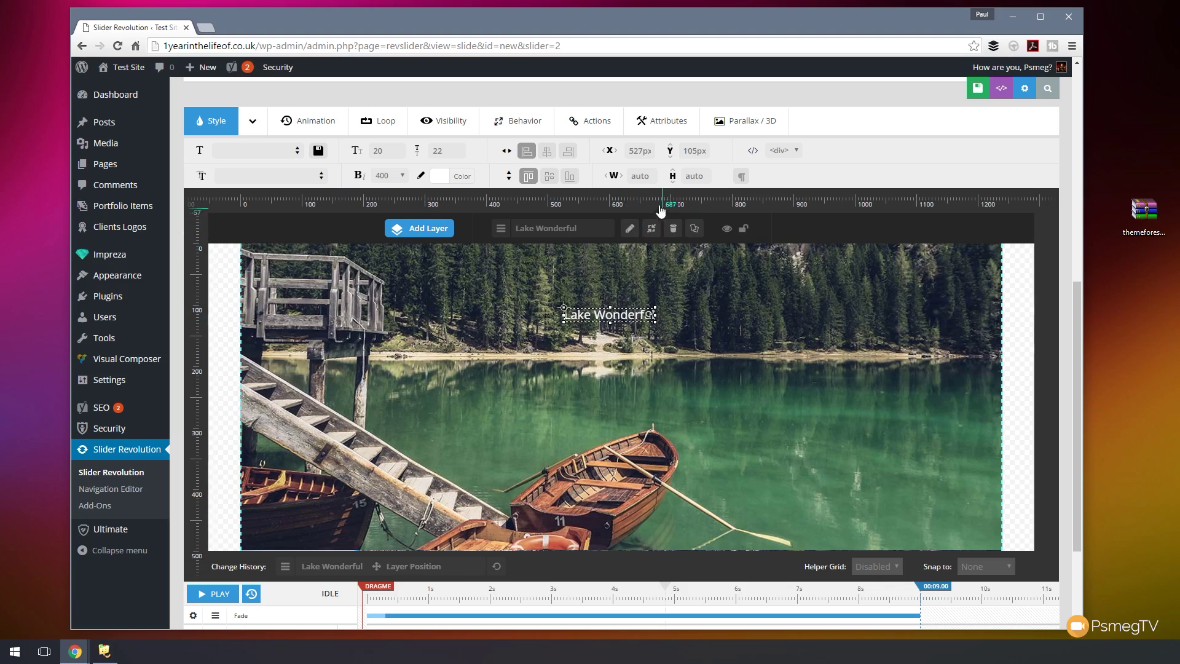
click(546, 152)
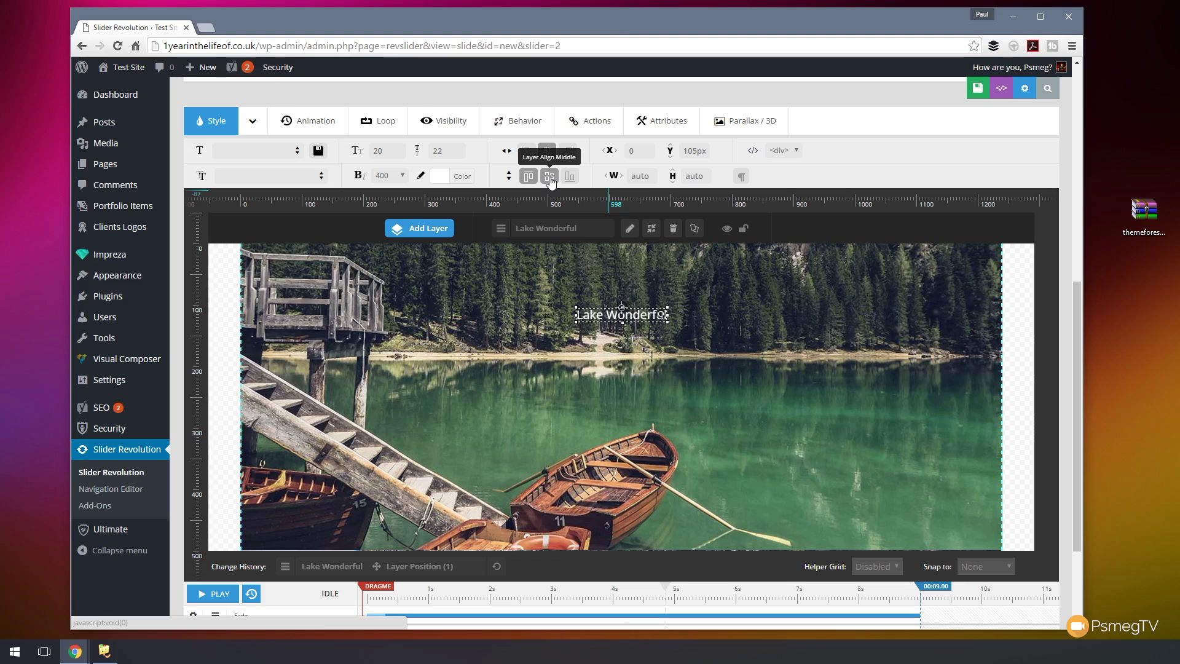
click(549, 177)
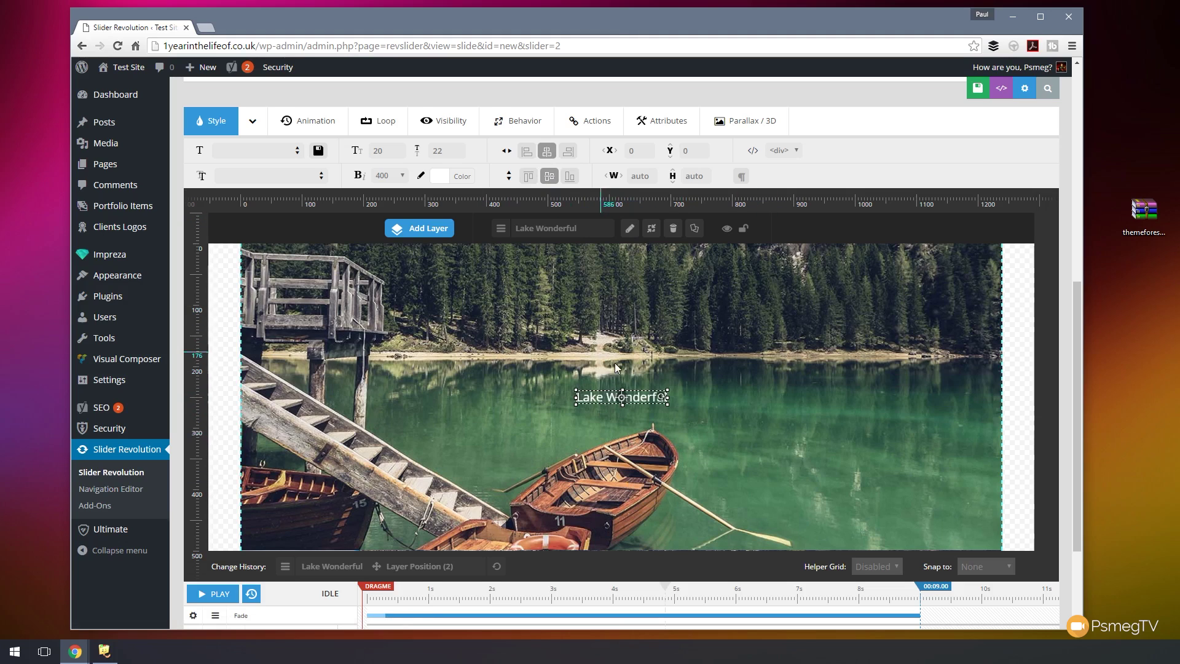
- Apply the Photography-Display style template, giving 80px Raleway at weight 100, and expand advanced styles
click(295, 153)
drag(328, 196, 329, 218)
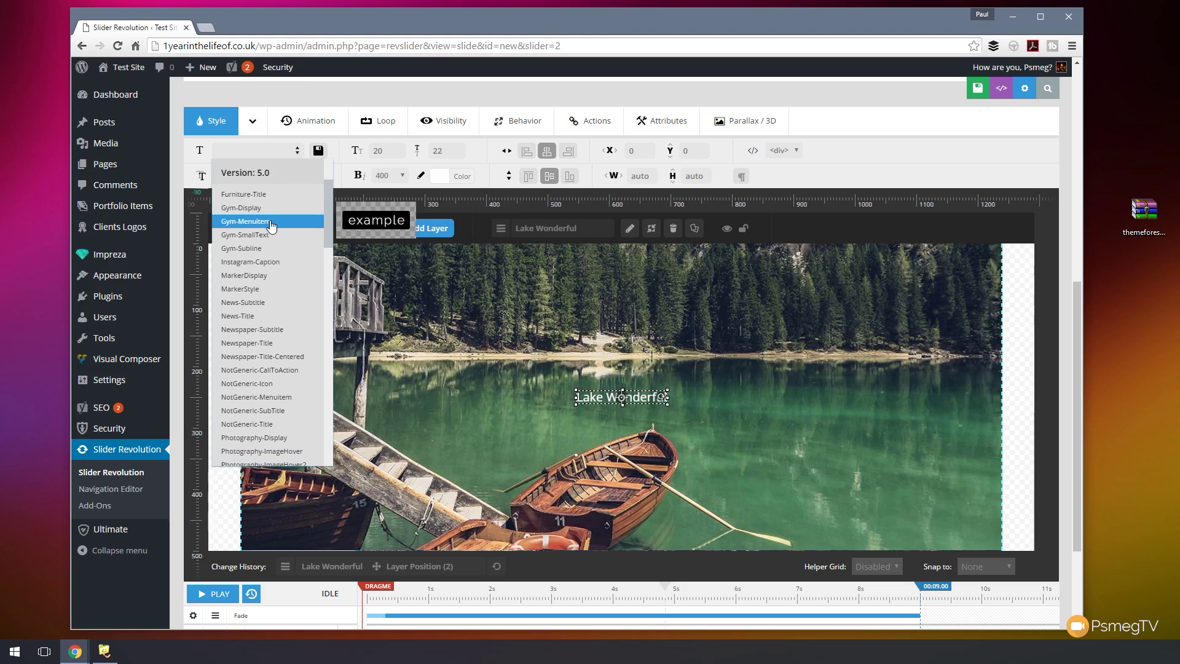
click(285, 437)
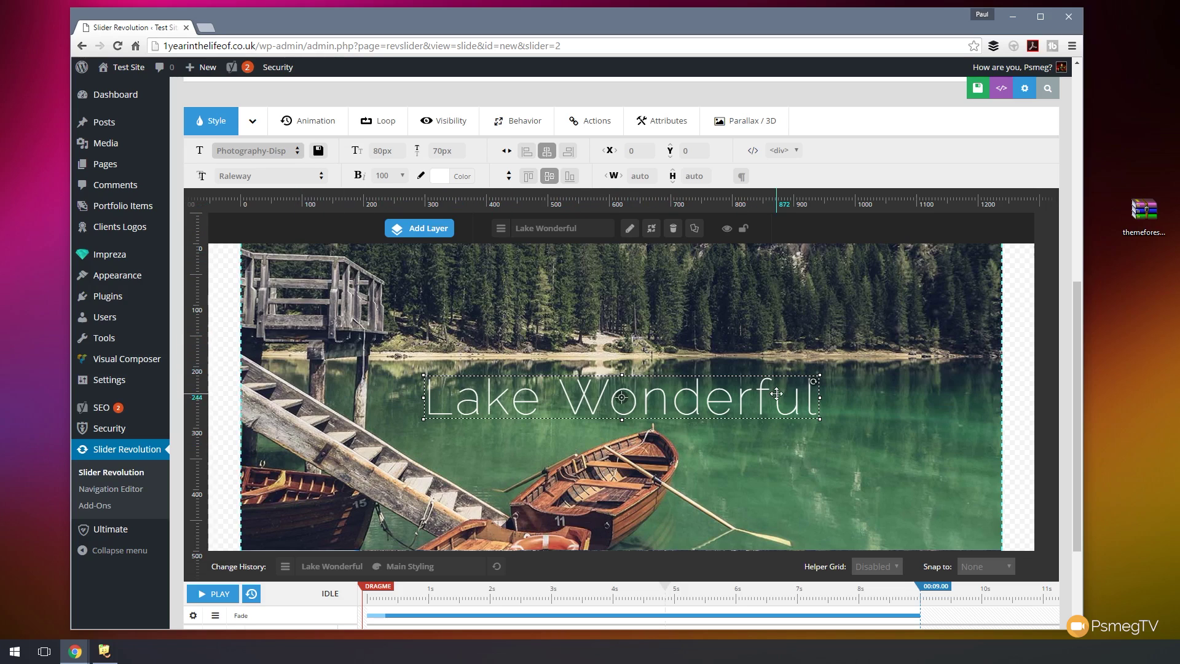
click(250, 126)
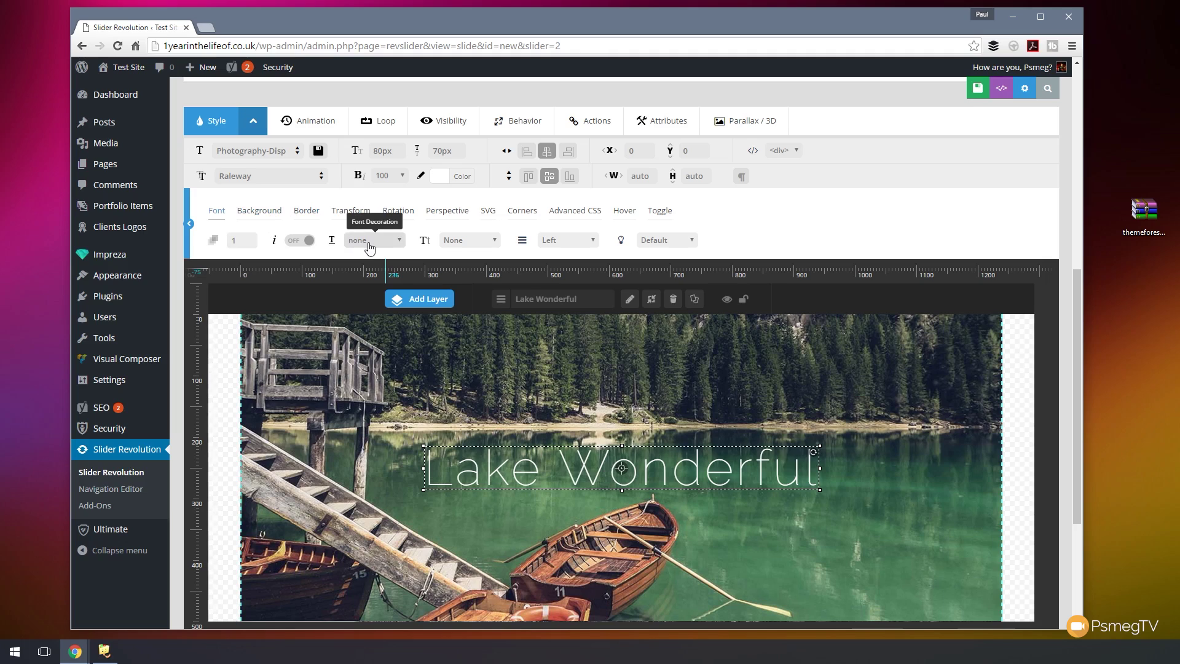
- Give the caption a black background at 0.5 opacity
click(264, 213)
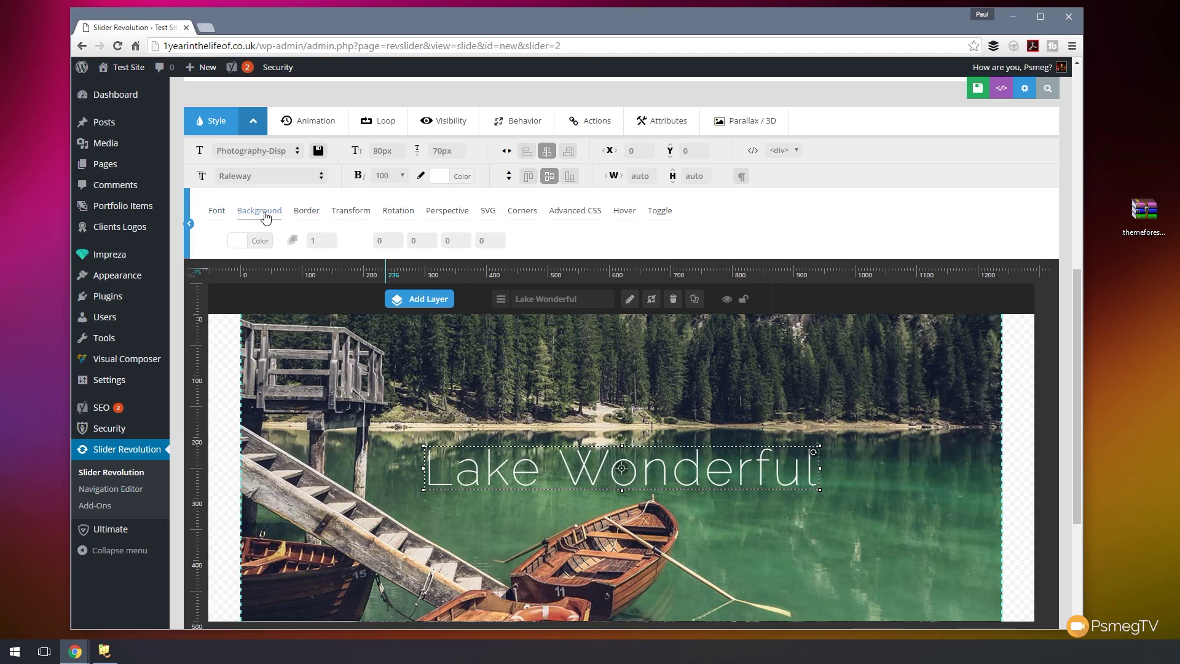
click(261, 241)
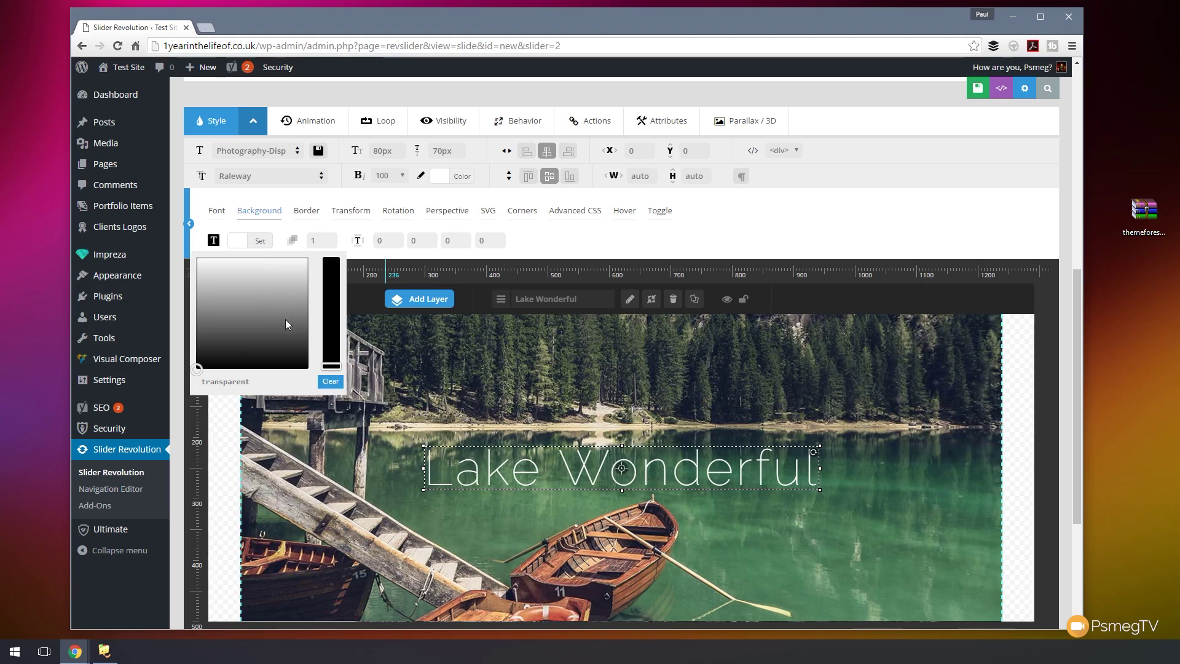
drag(278, 339, 303, 364)
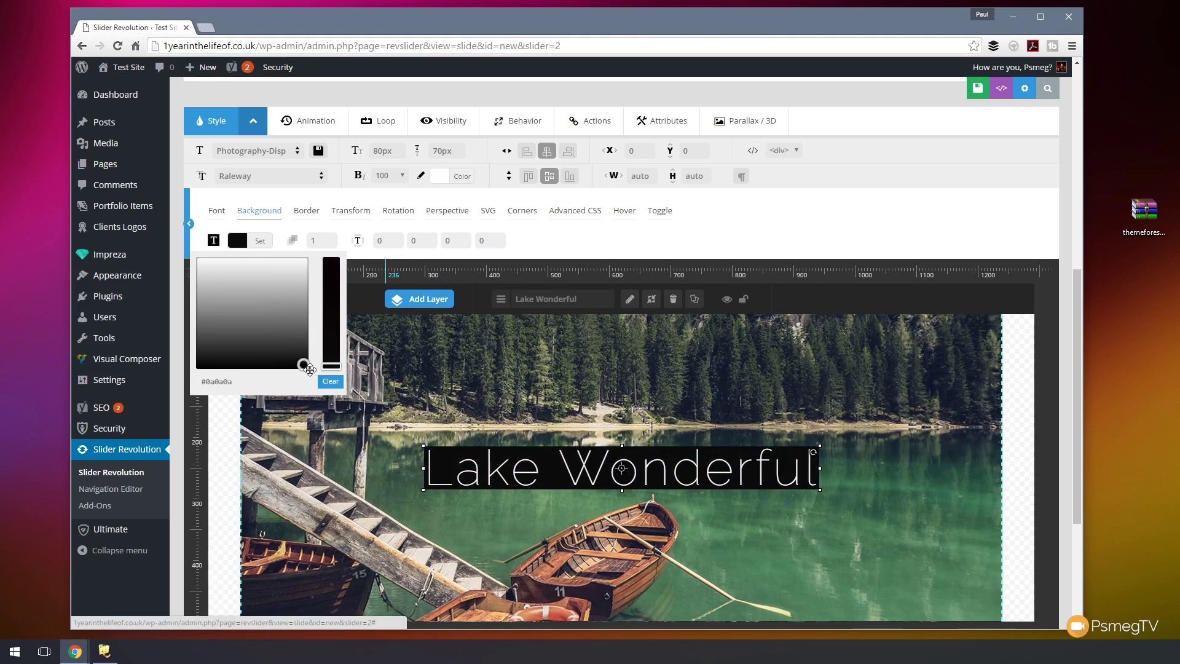
click(265, 242)
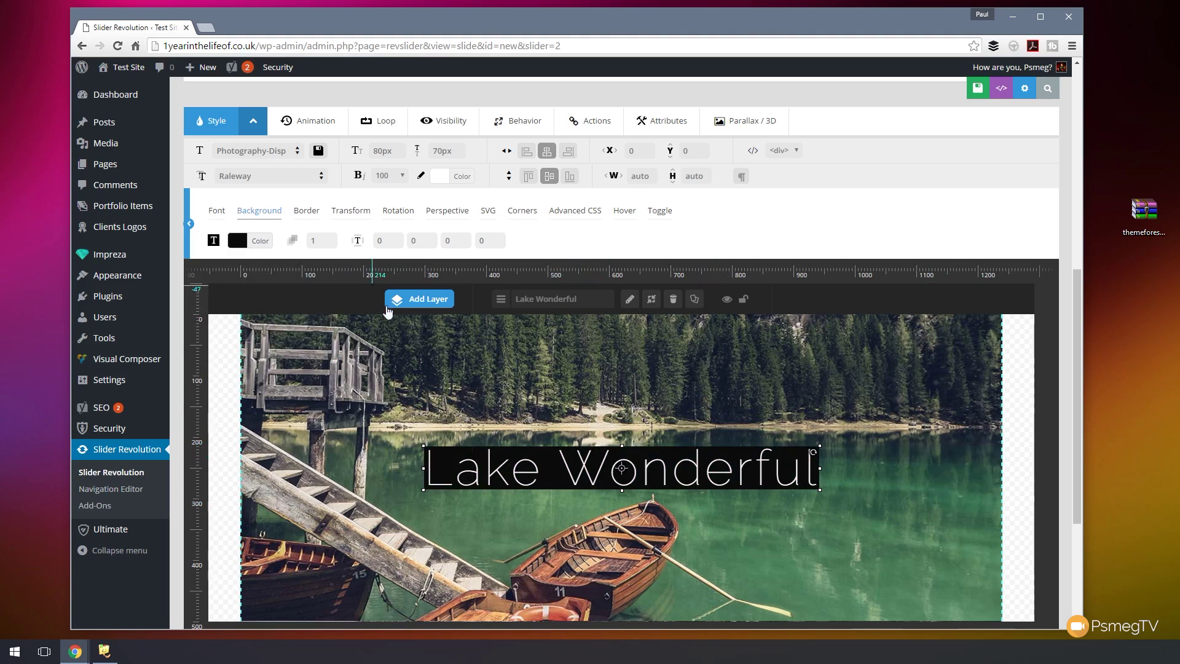
click(331, 245)
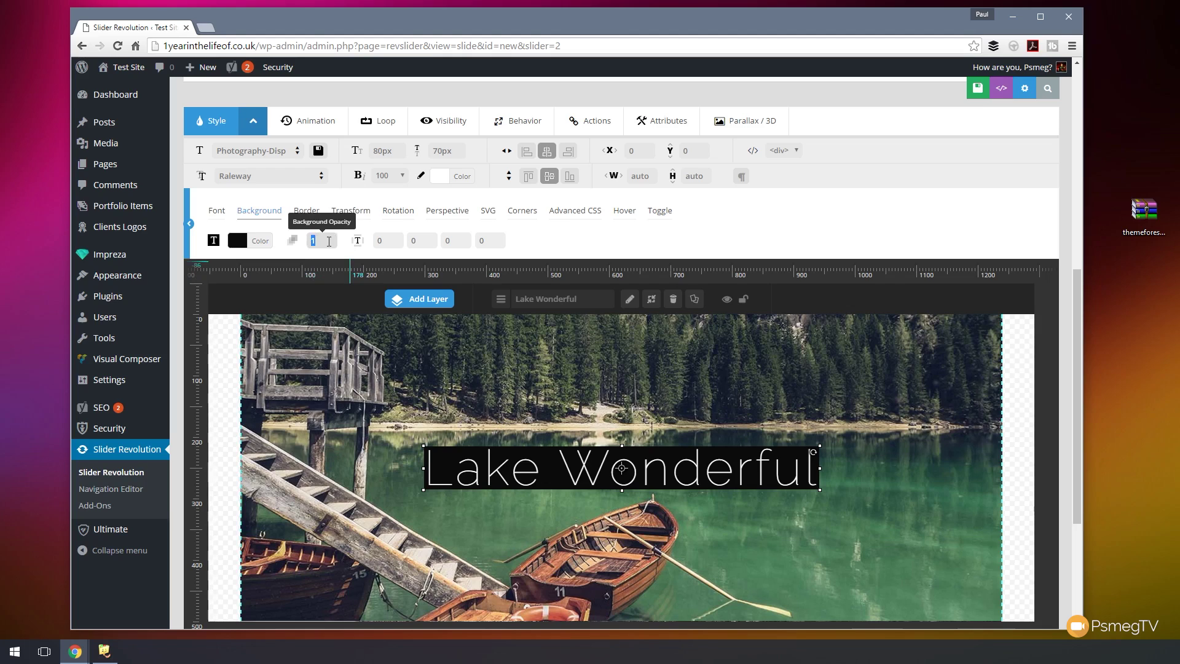
text(0.5)
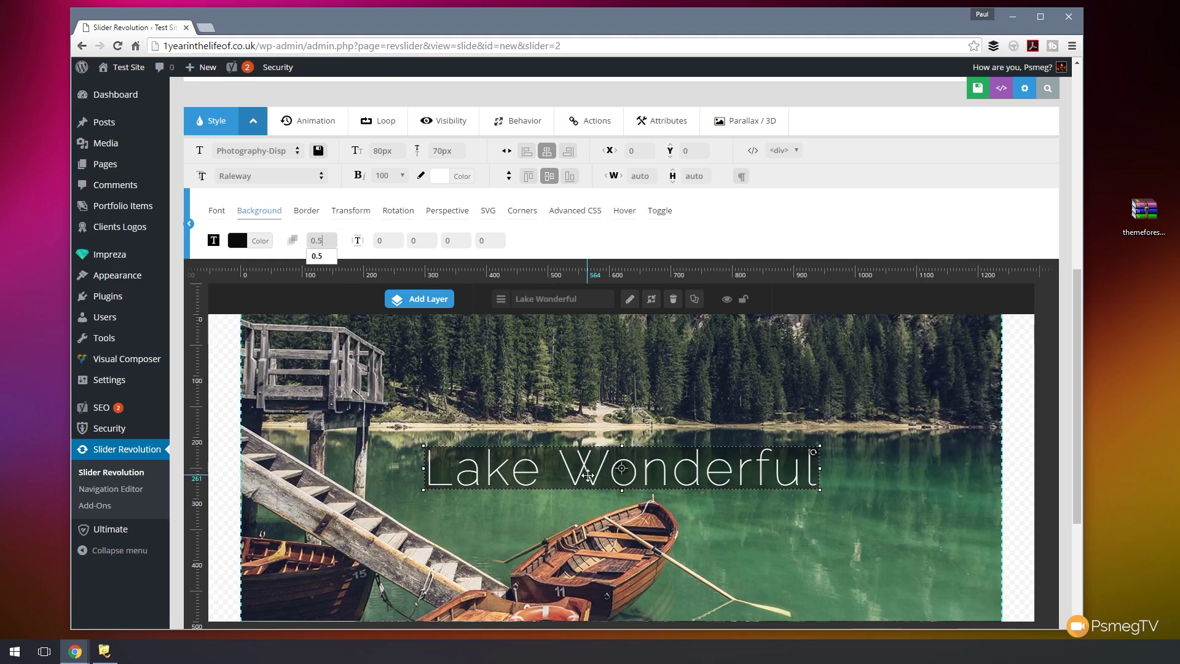
click(384, 241)
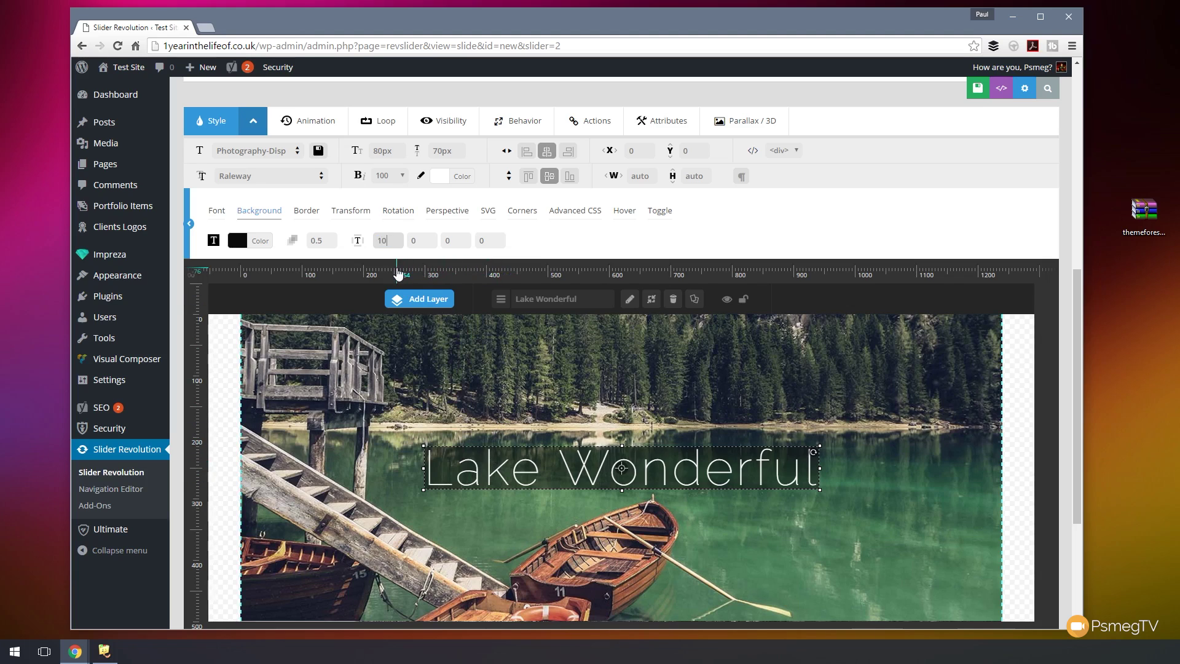
- Set the caption background padding to 10px on all four sides
key(Tab)
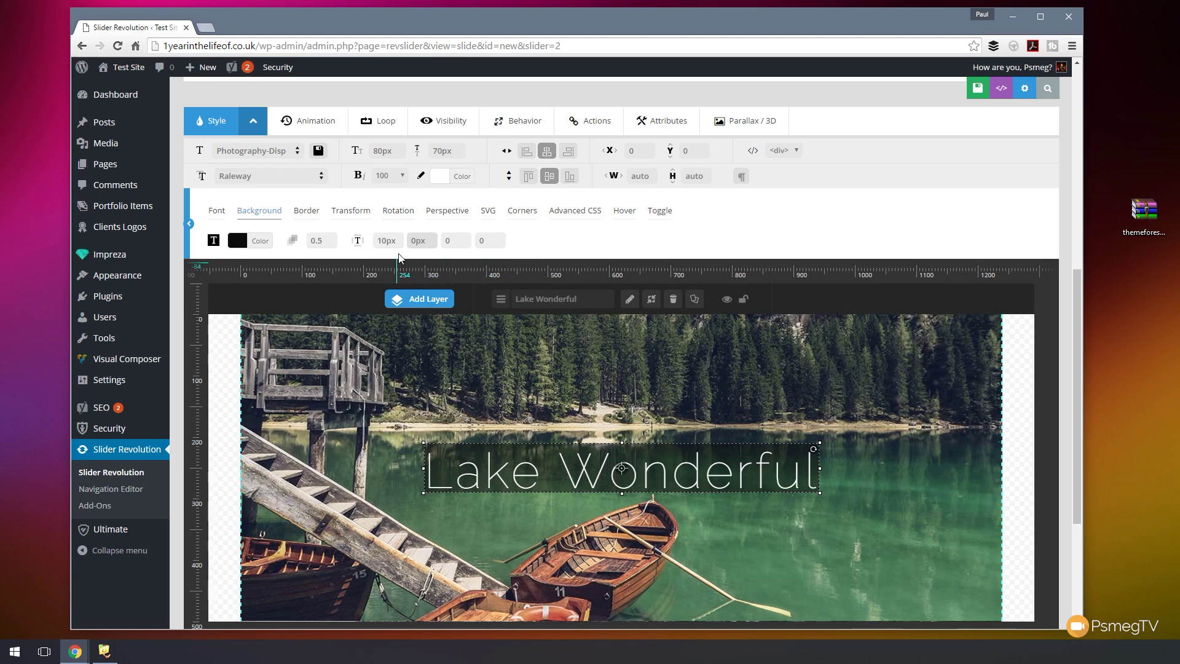
text(10)
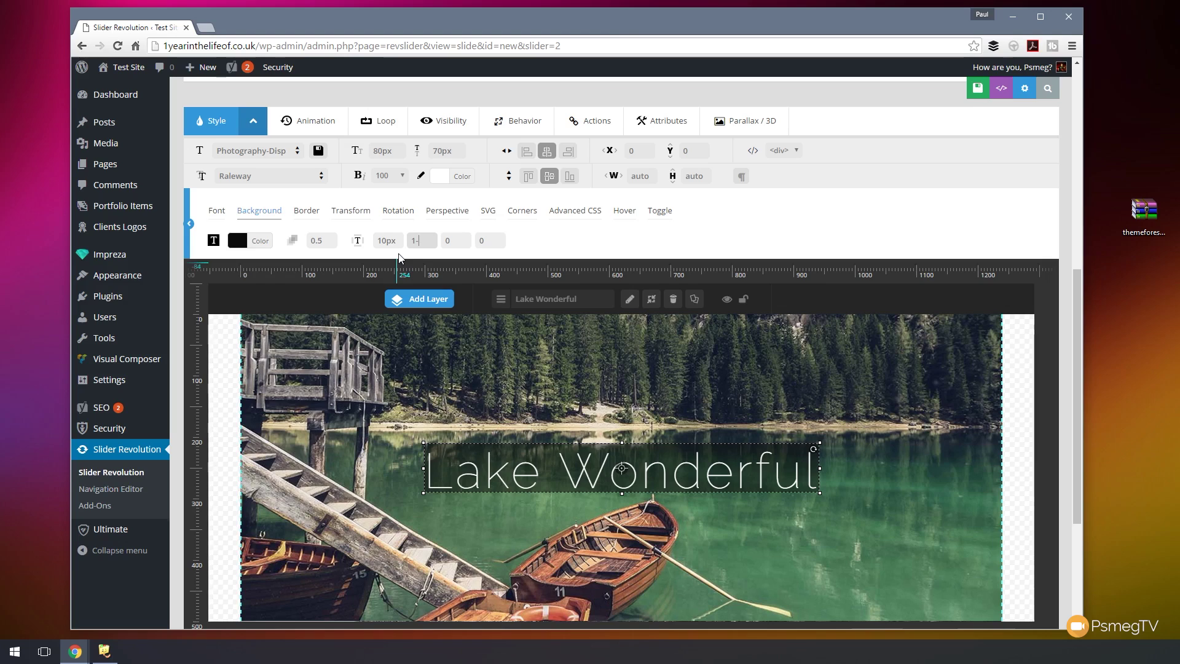
key(Tab)
text(10)
key(Tab)
text(10)
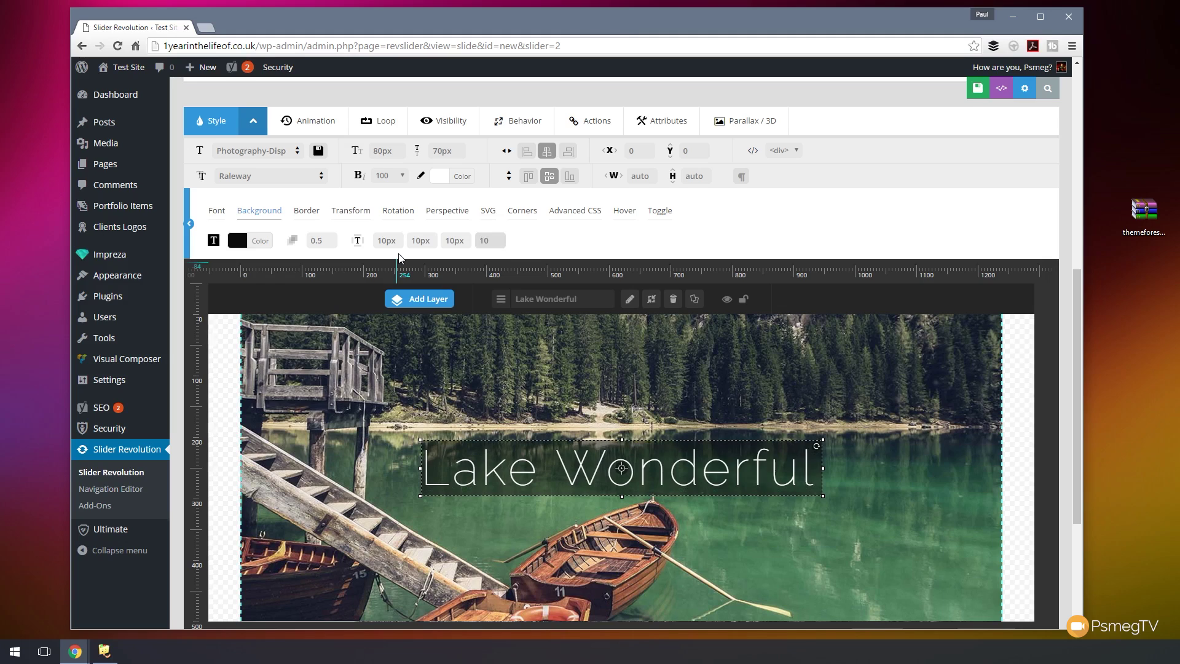
key(Return)
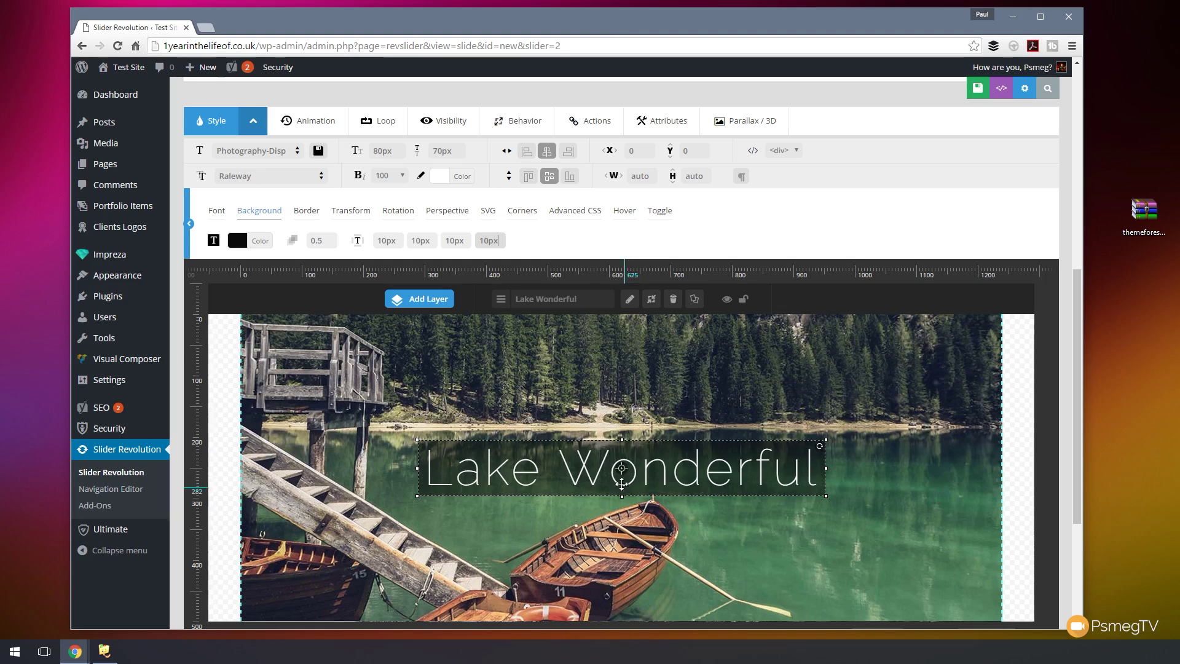
- Raise the Lake Wonderful caption to Y -54px with X offset 0px and show its animation settings
drag(602, 475, 602, 443)
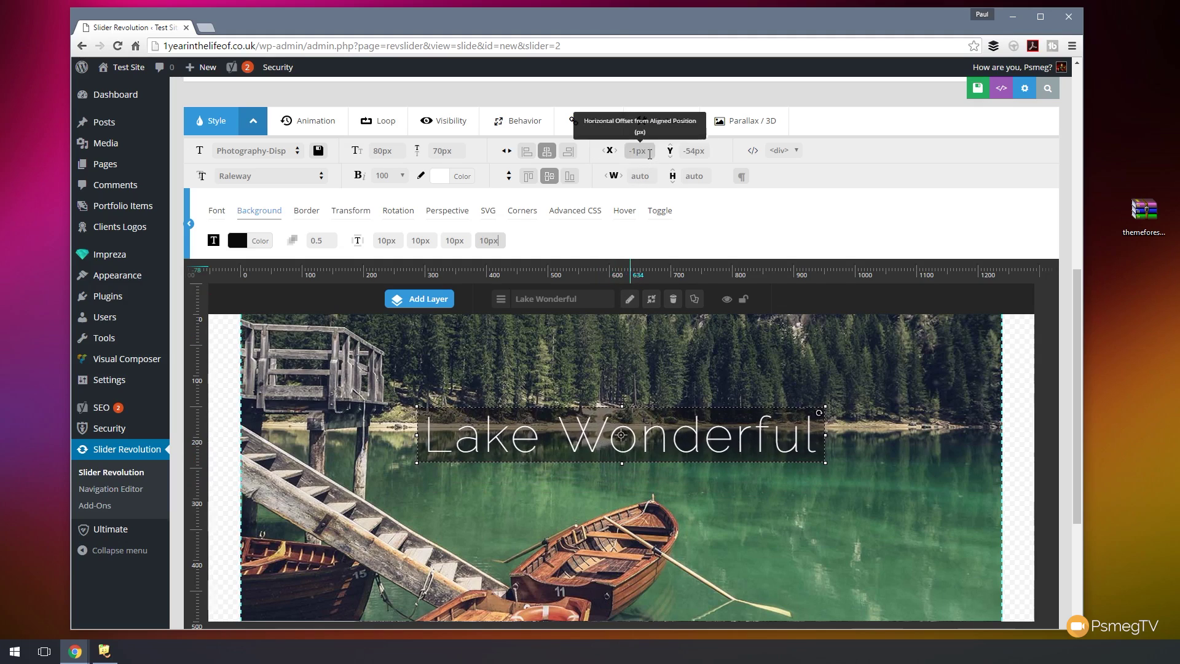
drag(647, 152, 608, 157)
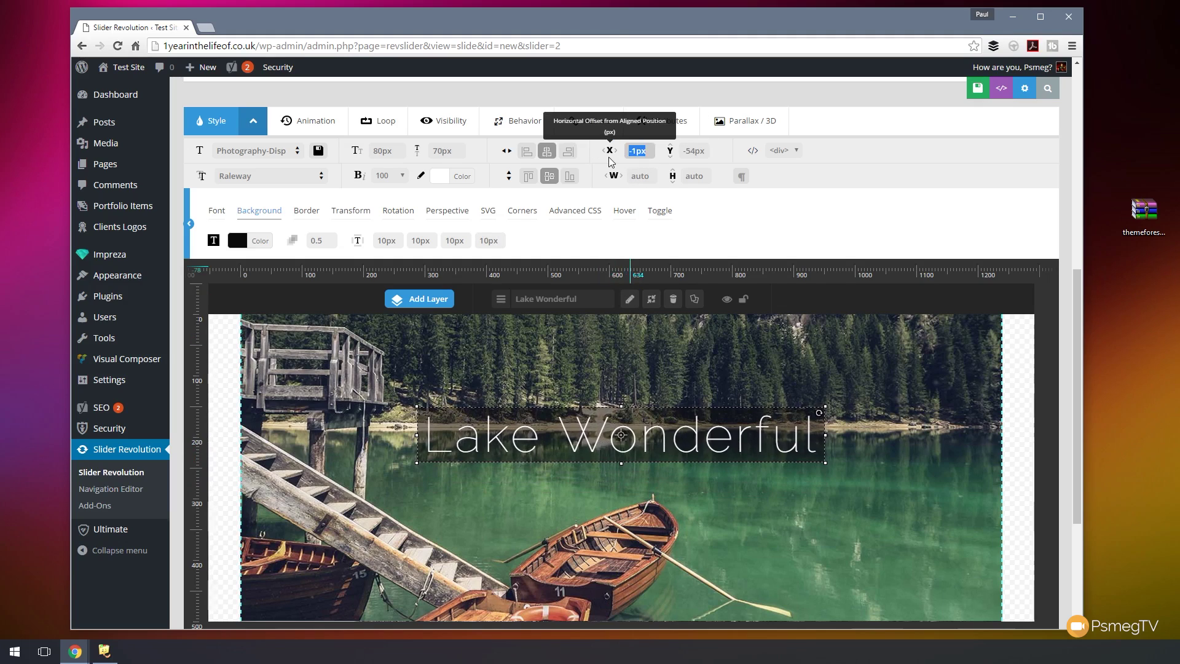
text(0)
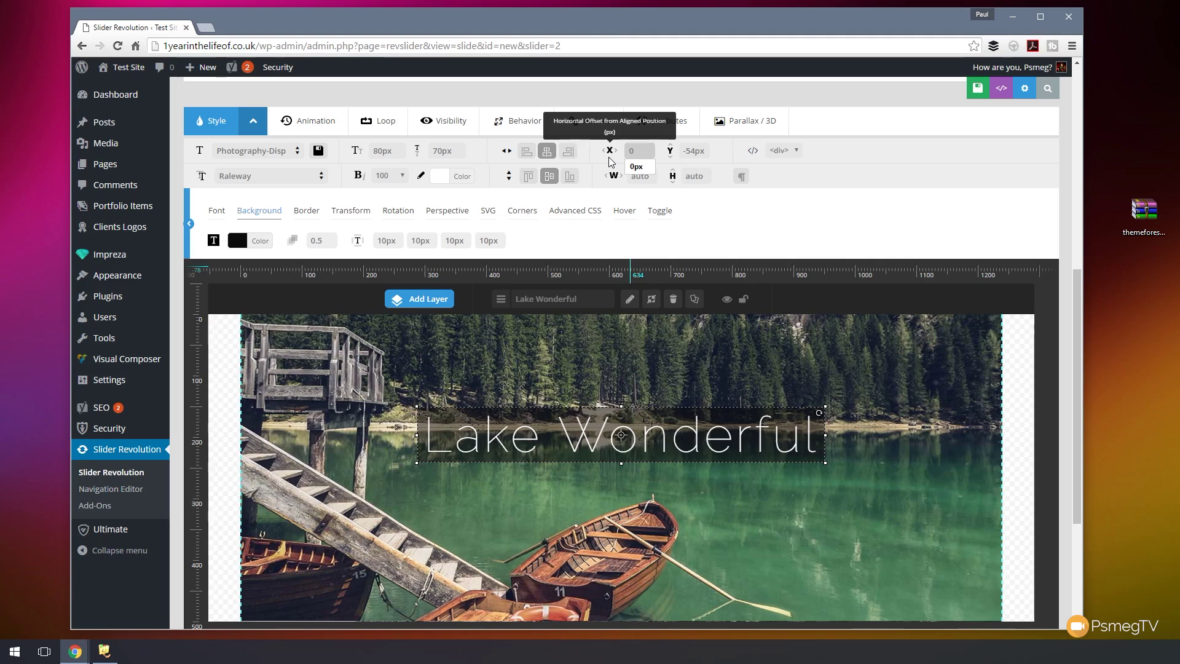
key(Return)
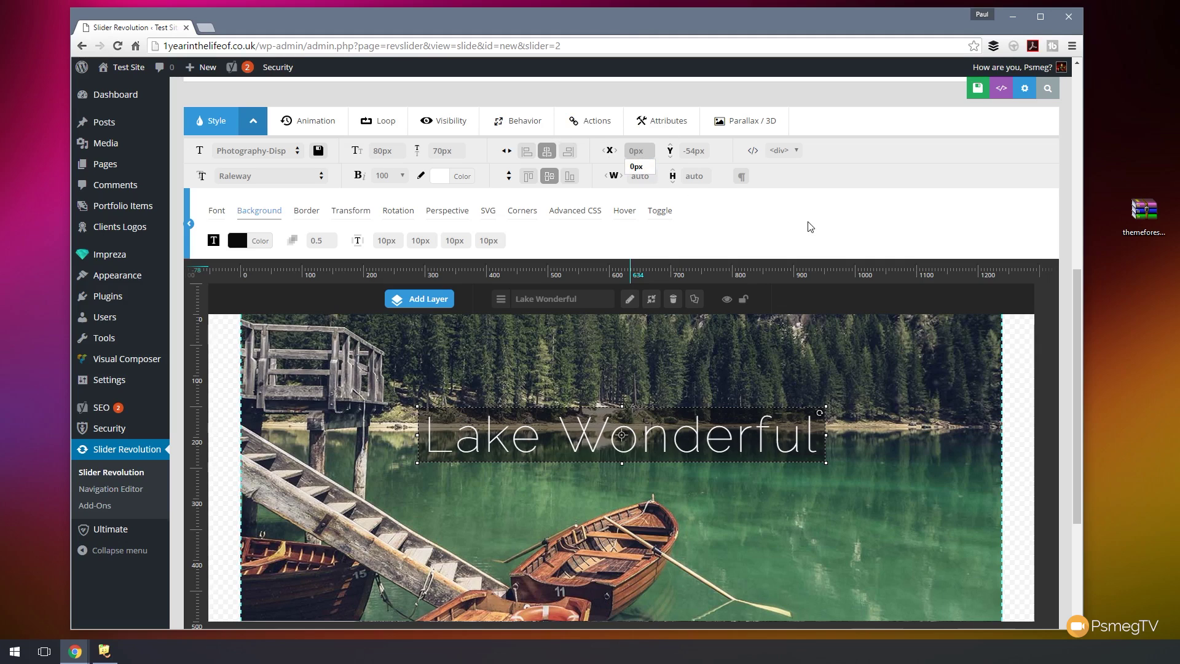
click(811, 227)
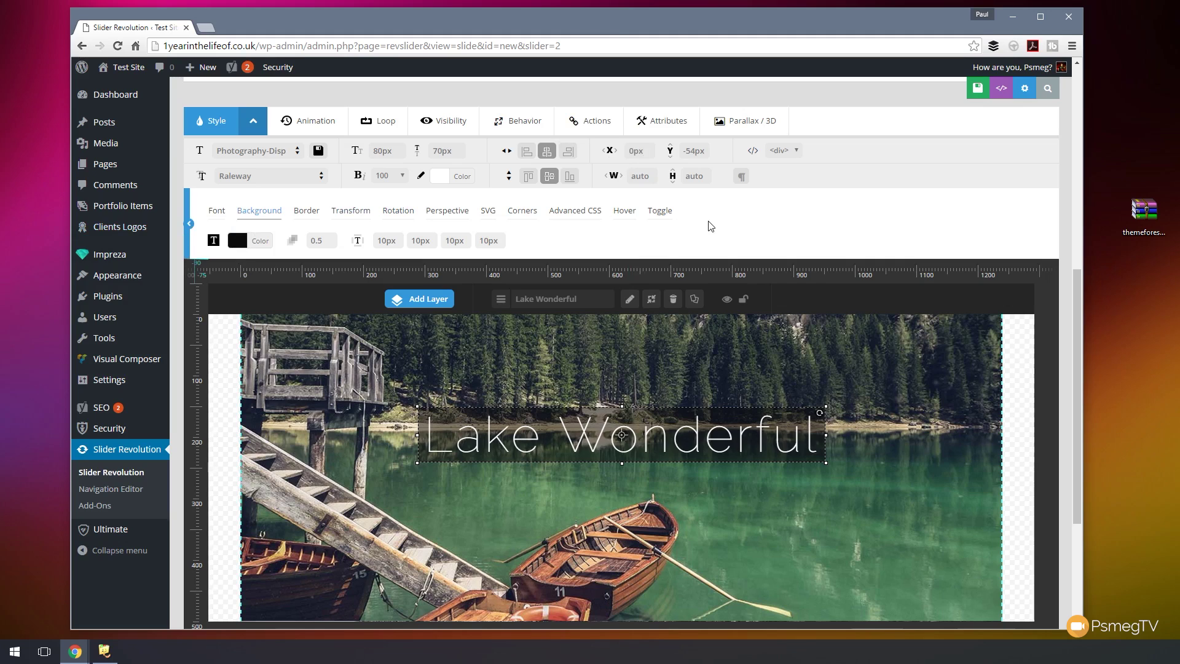
click(302, 127)
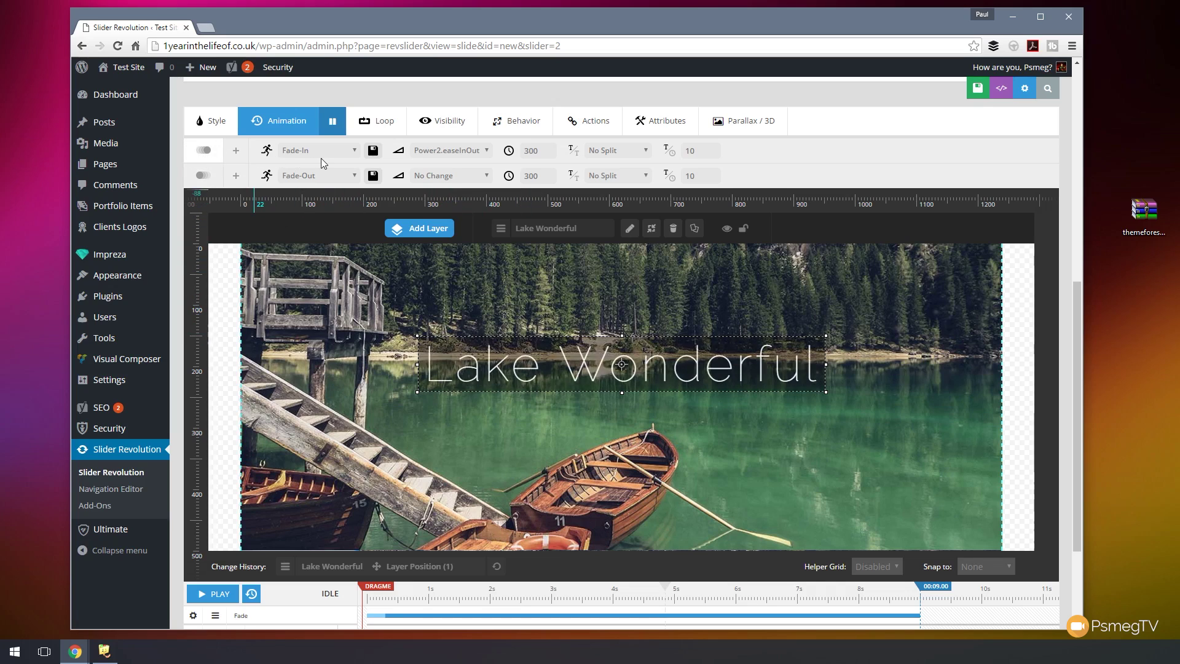
- Try Long-From-Bottom, then set the caption's entrance animation template to Short-from-Bottom
click(355, 152)
drag(396, 239, 399, 304)
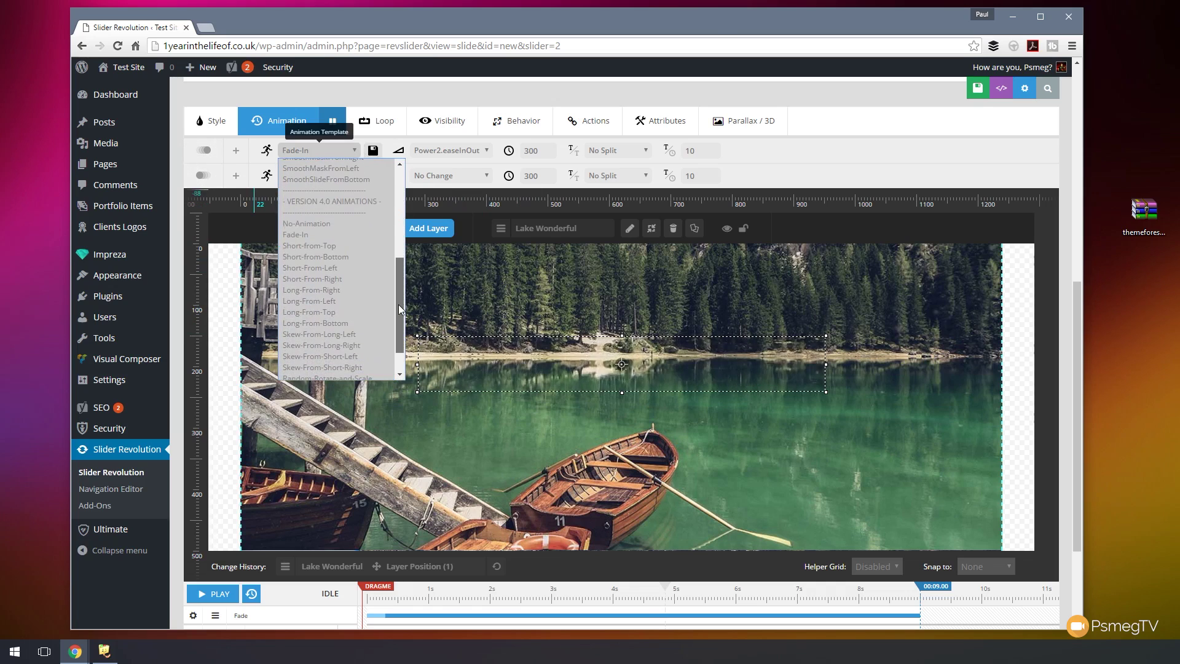
click(341, 324)
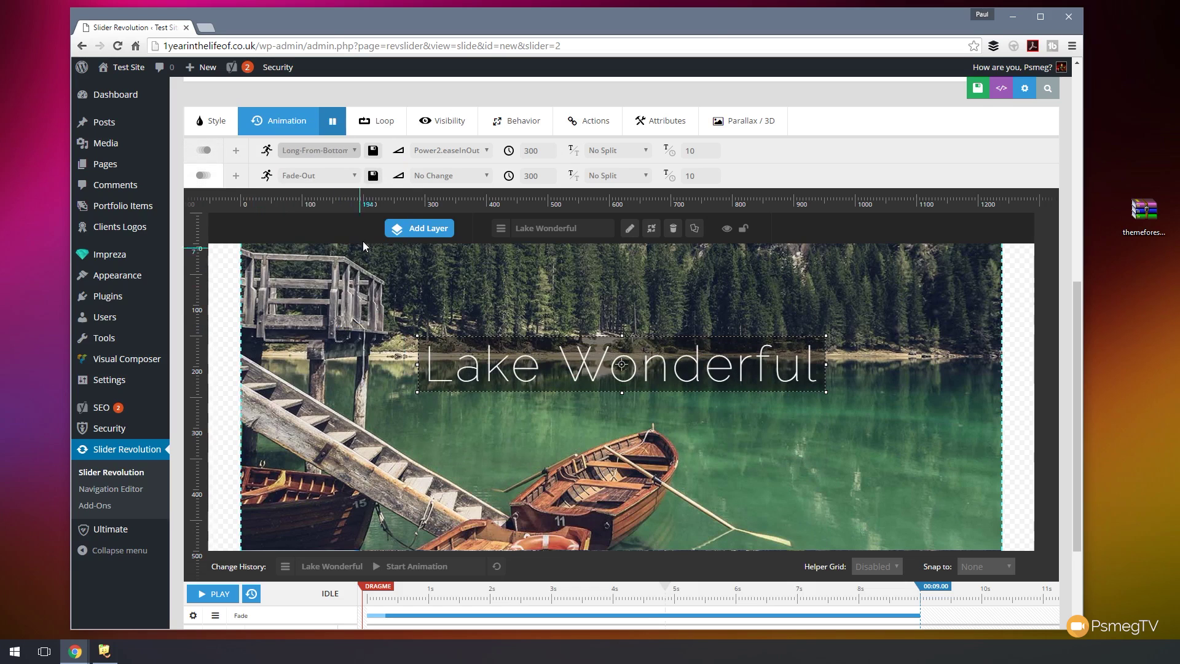
click(316, 150)
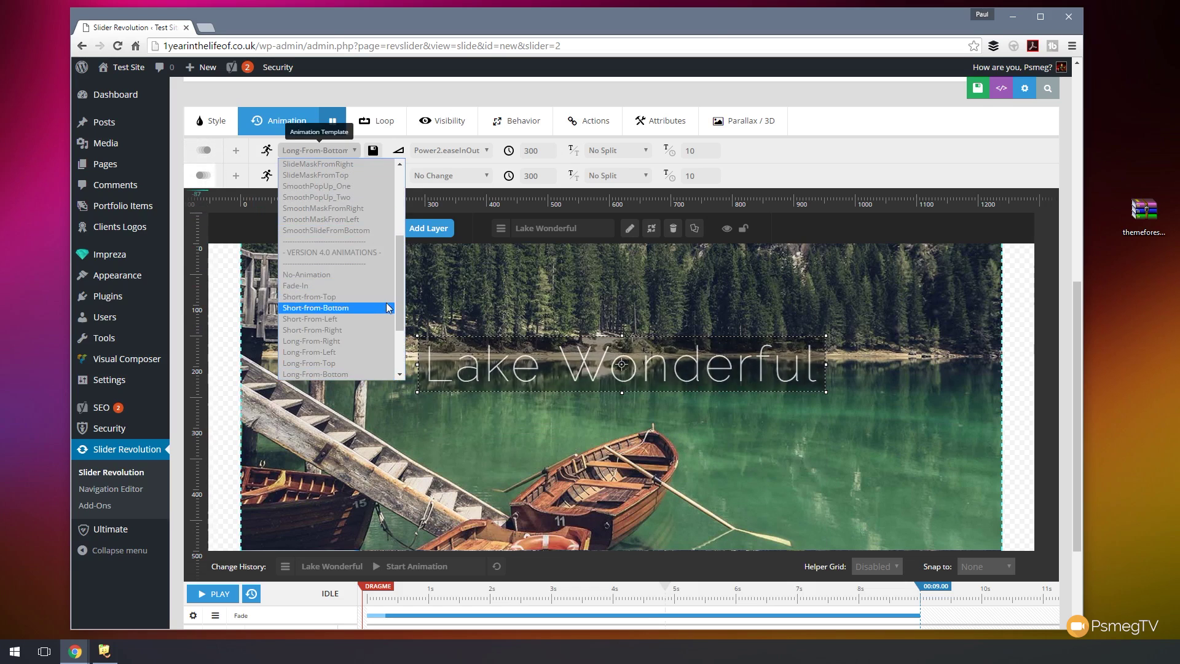
scroll(376, 320, down, 2)
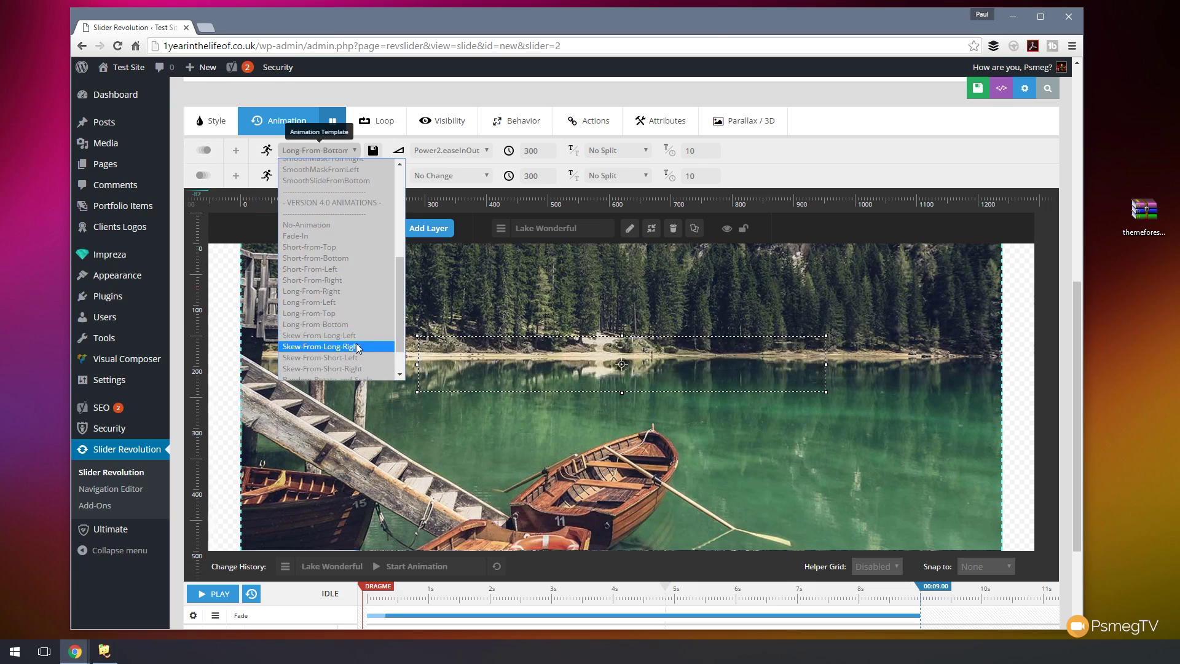
scroll(399, 355, down, 2)
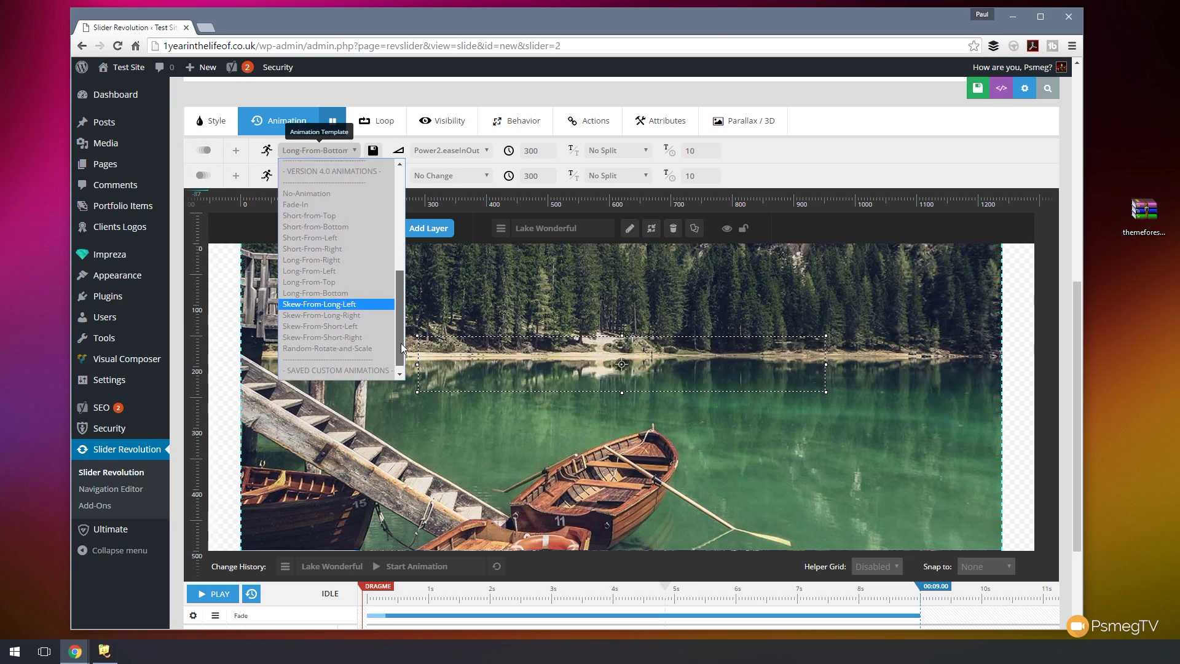
scroll(338, 267, up, 1)
click(330, 243)
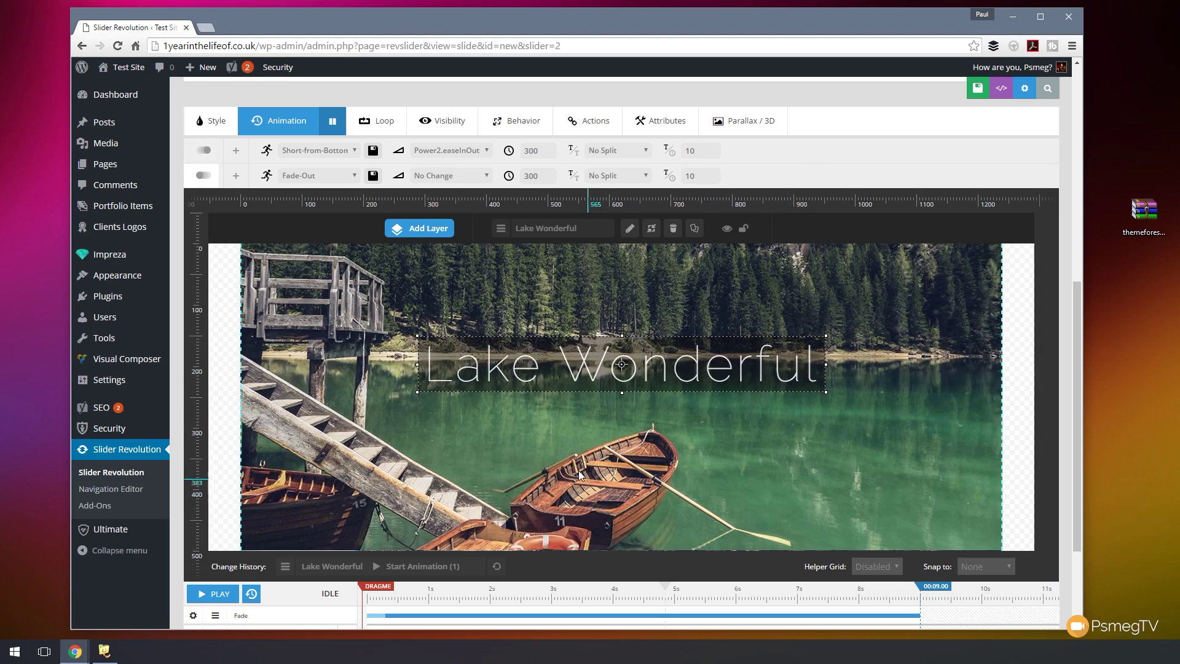
- Move the caption's start to 1240 ms and lengthen its entrance speed to 910 ms
drag(1075, 296, 1079, 364)
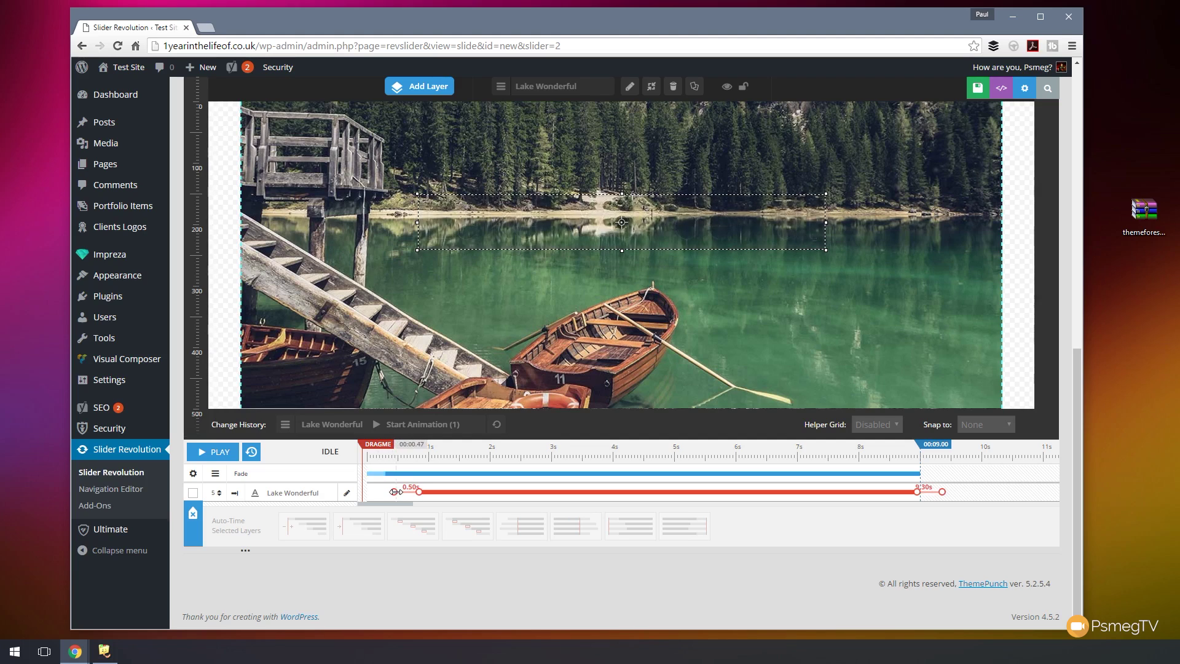
drag(401, 491, 442, 495)
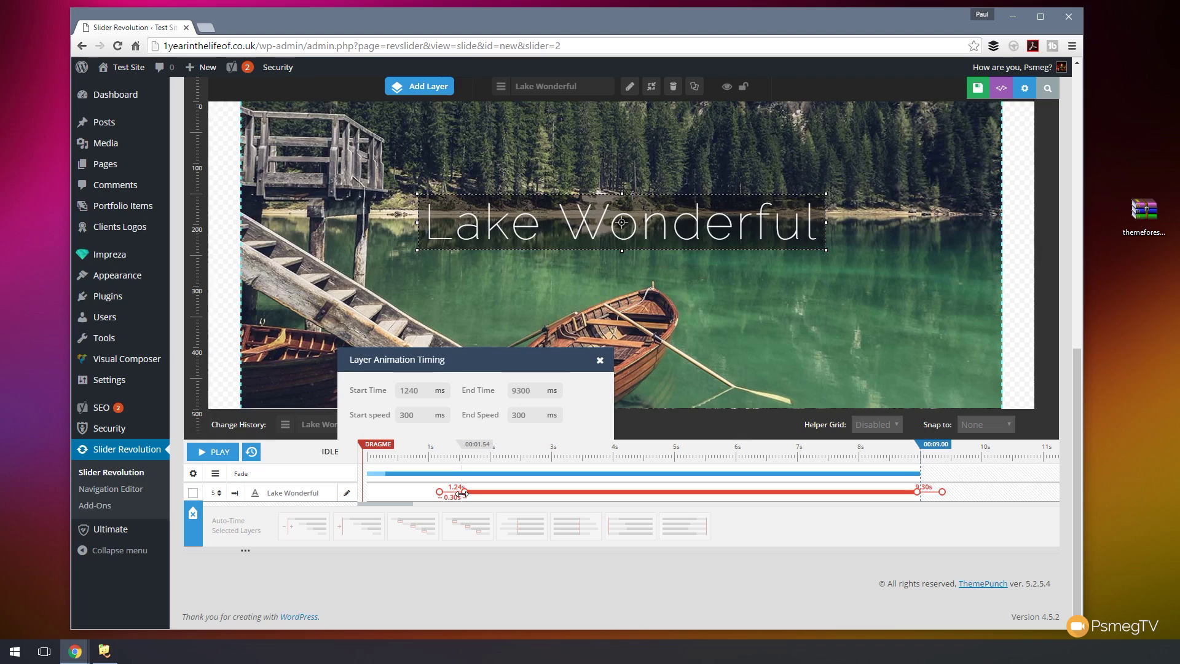
drag(463, 492, 499, 491)
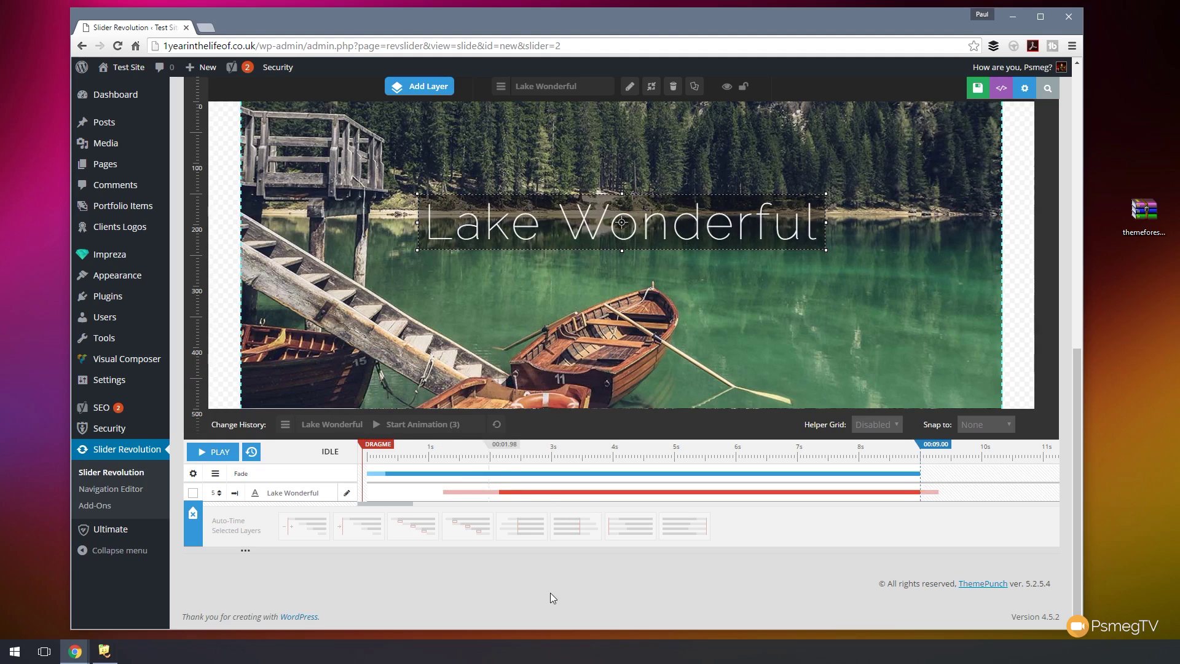
scroll(547, 595, up, 2)
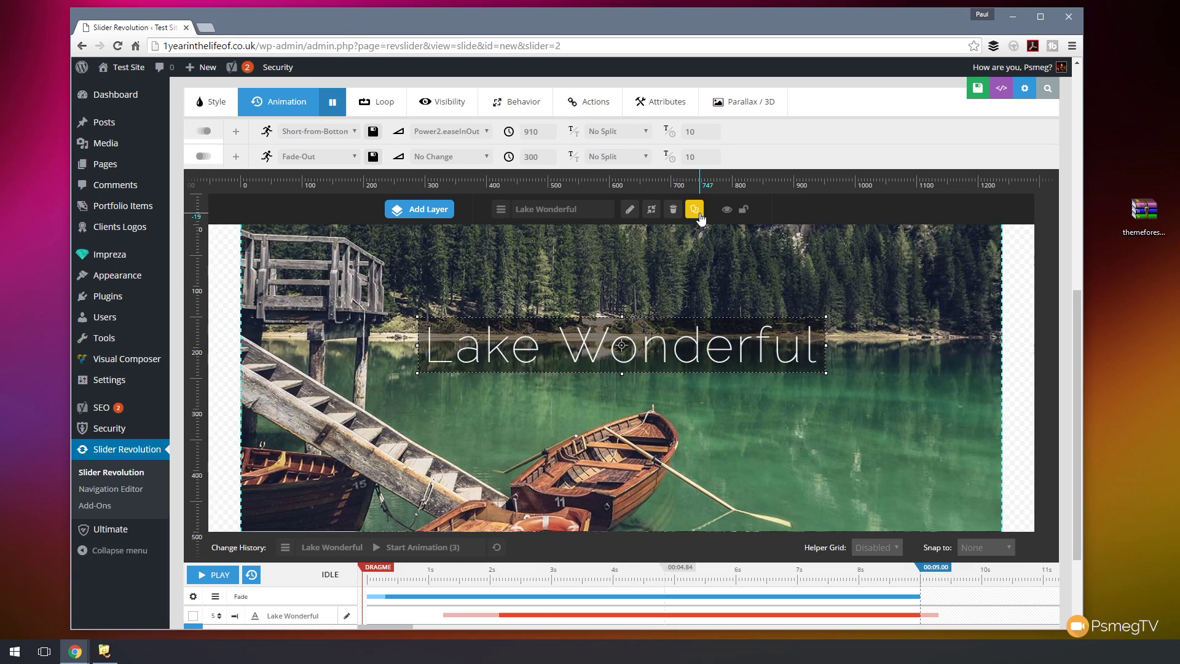
- Duplicate the Lake Wonderful caption and drag the copy just below it, at X 3px, Y 51px
click(694, 209)
drag(601, 354, 598, 416)
click(212, 101)
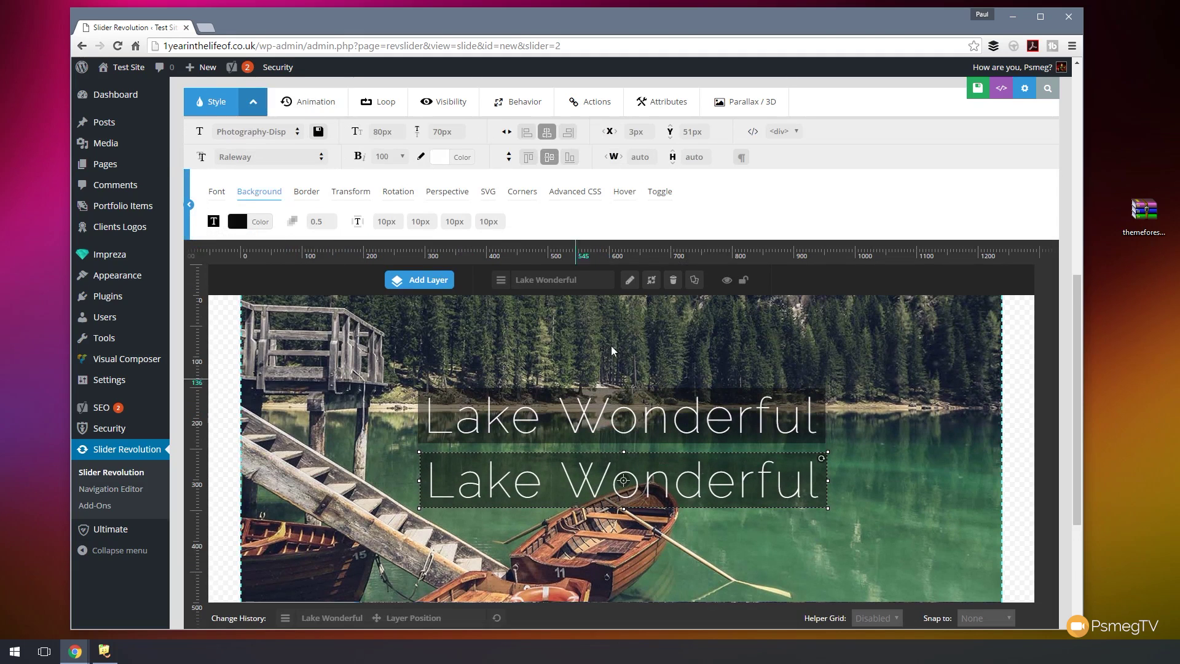
click(633, 132)
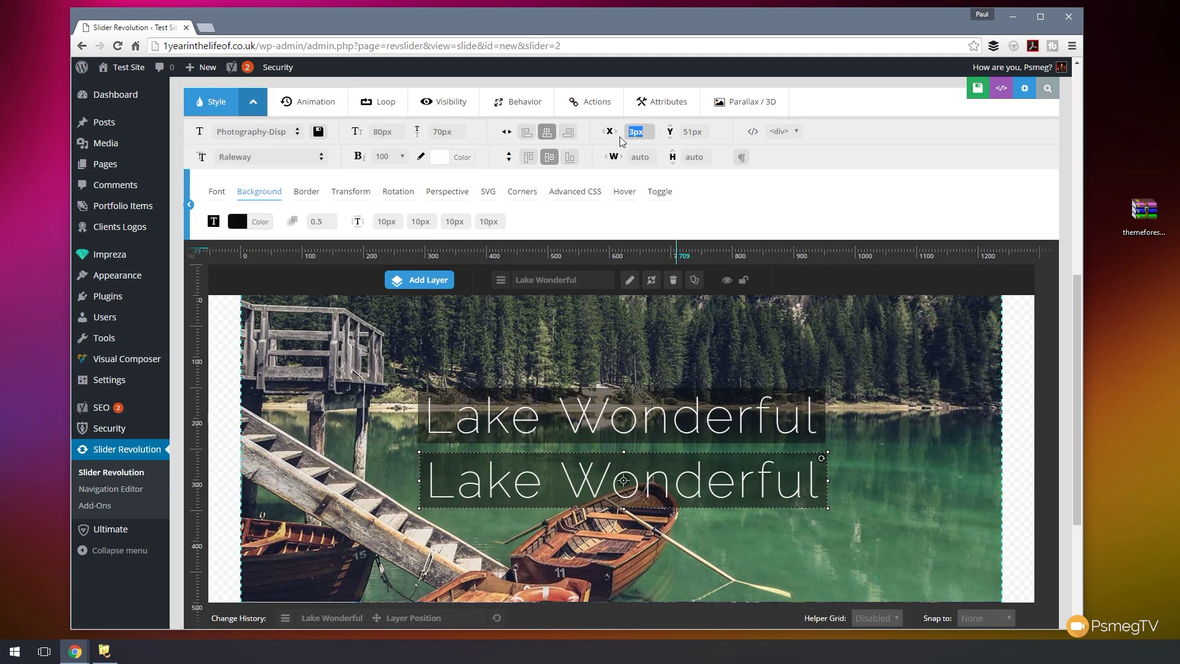
- Give the copy X 0px, 40px font size and 50px line height, then nudge it up to Y 43px
text(0px)
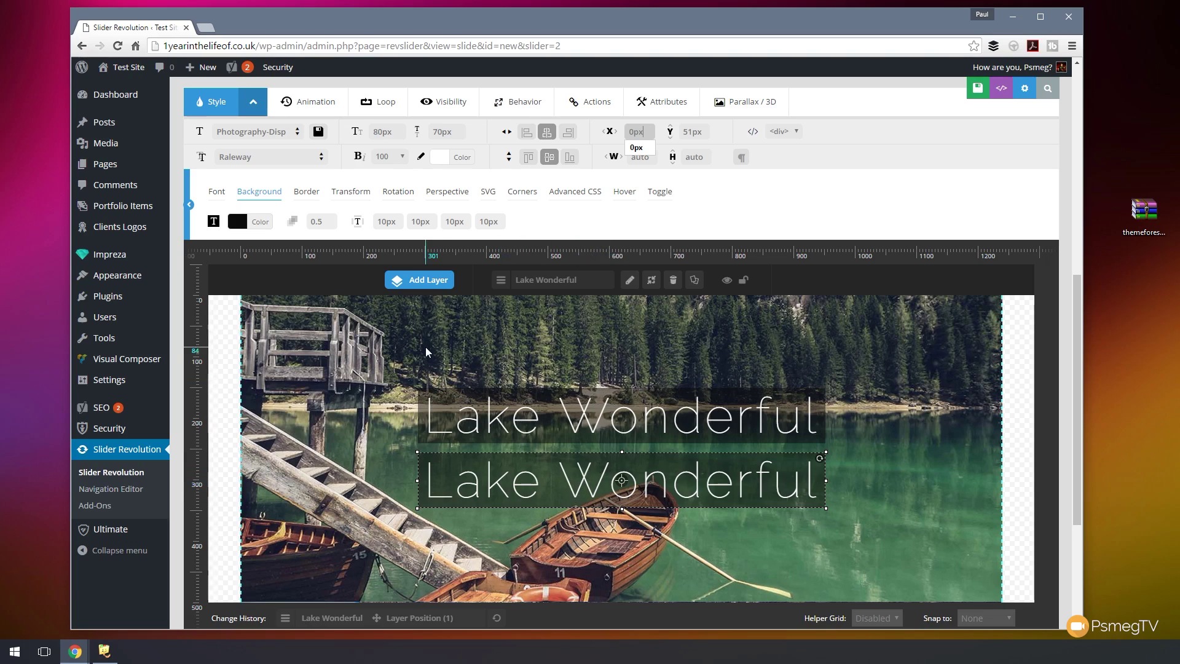
click(231, 192)
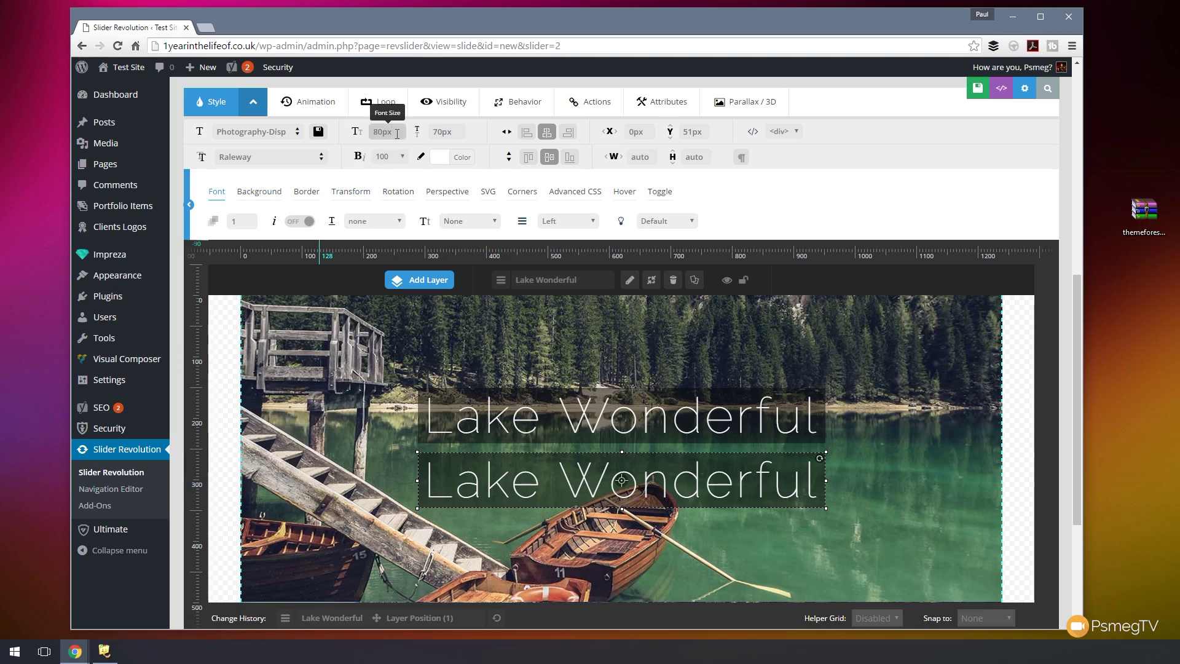
click(396, 134)
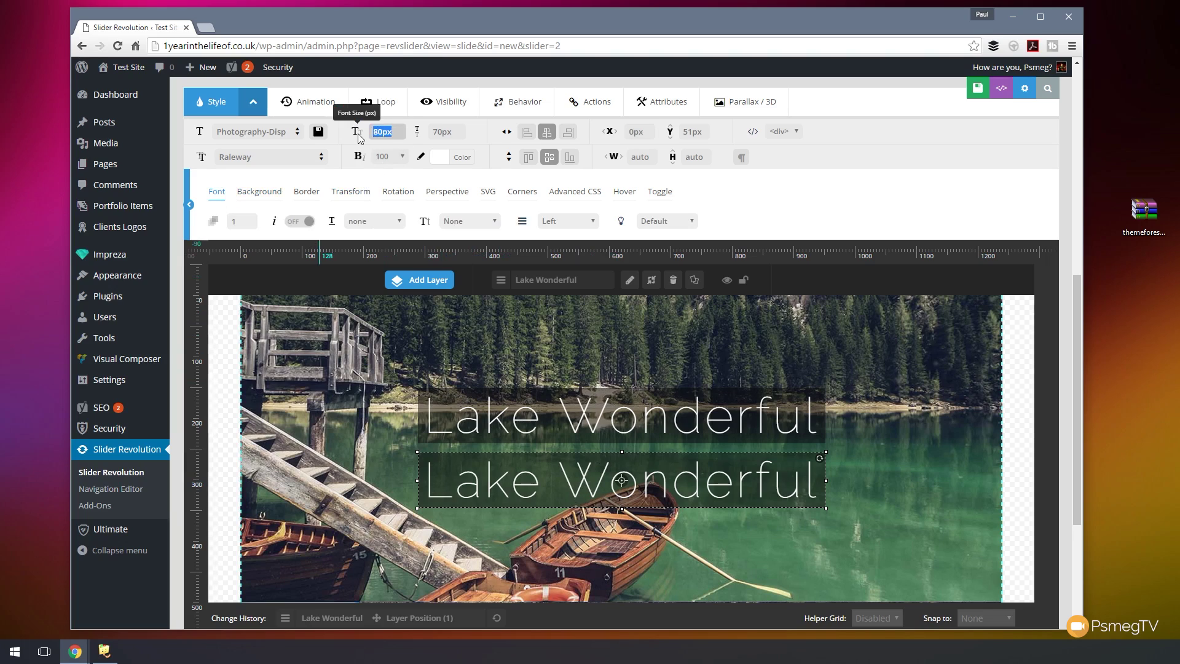
text(40)
key(Return)
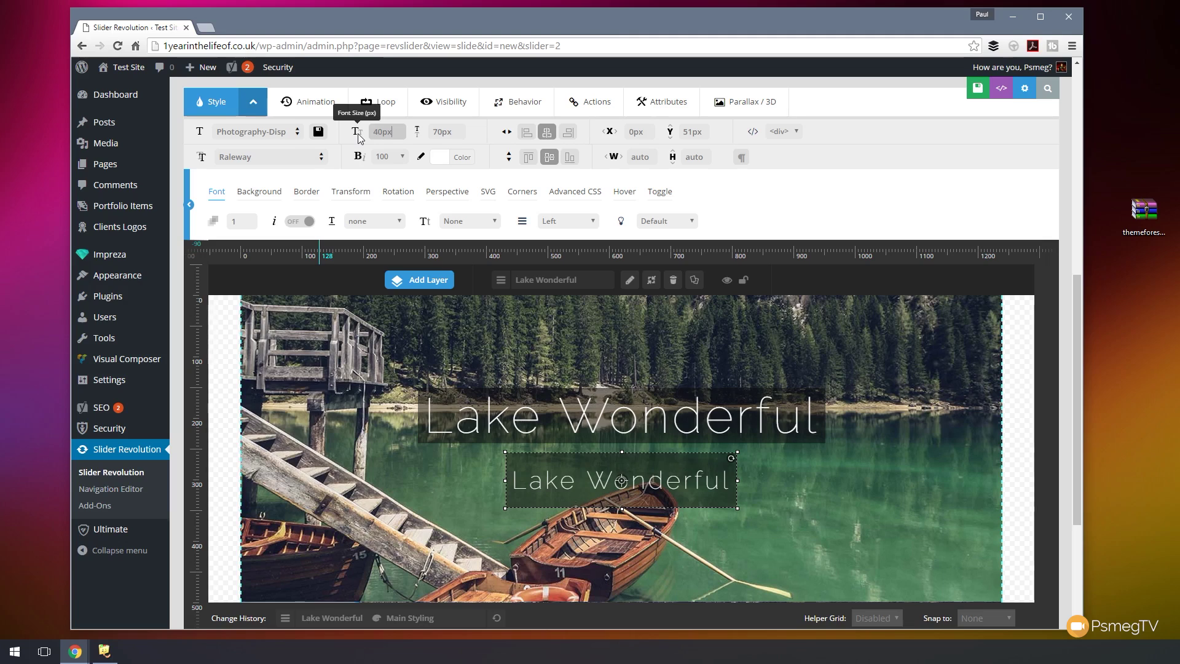
click(433, 134)
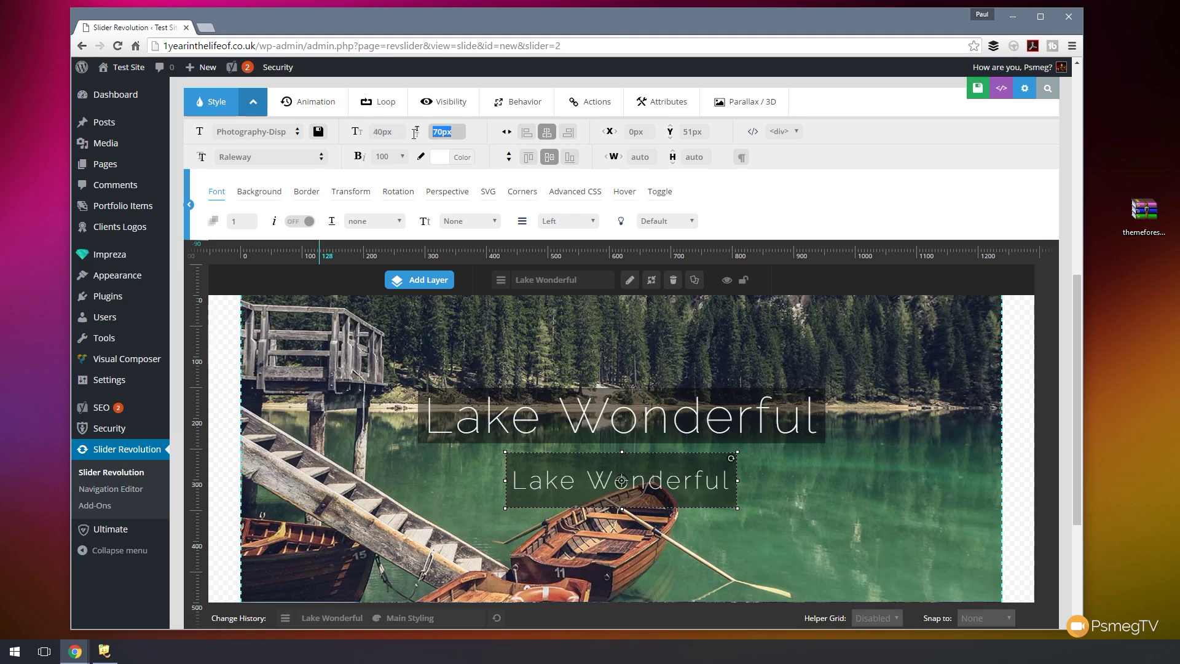
key(Return)
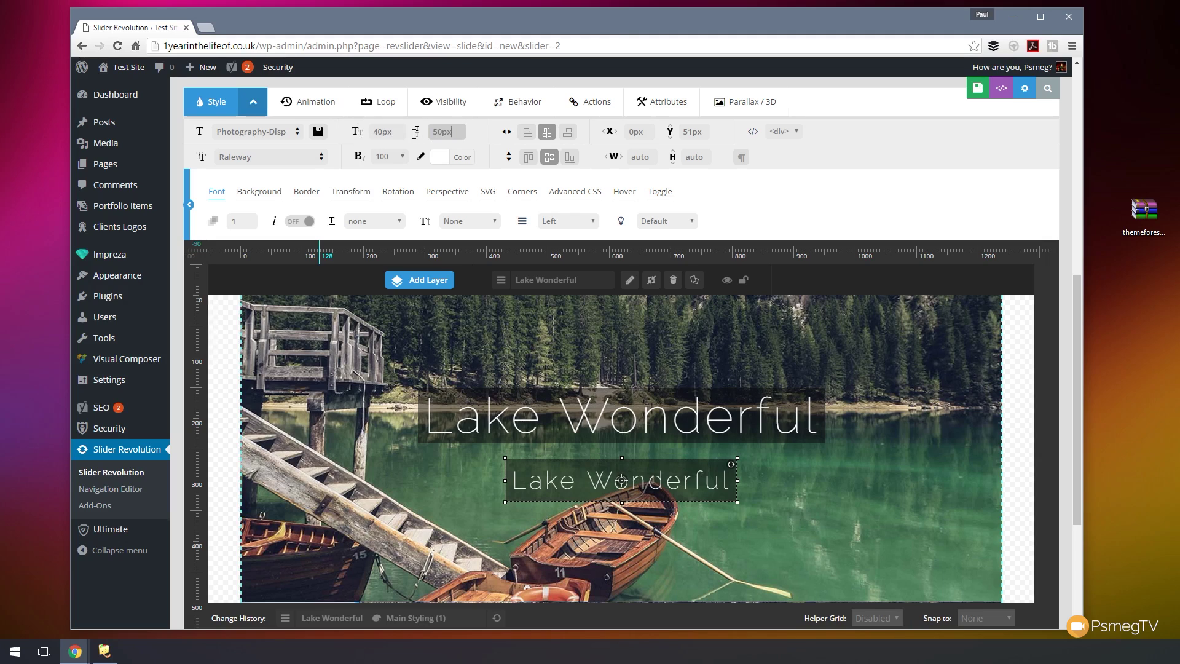
drag(664, 475, 664, 471)
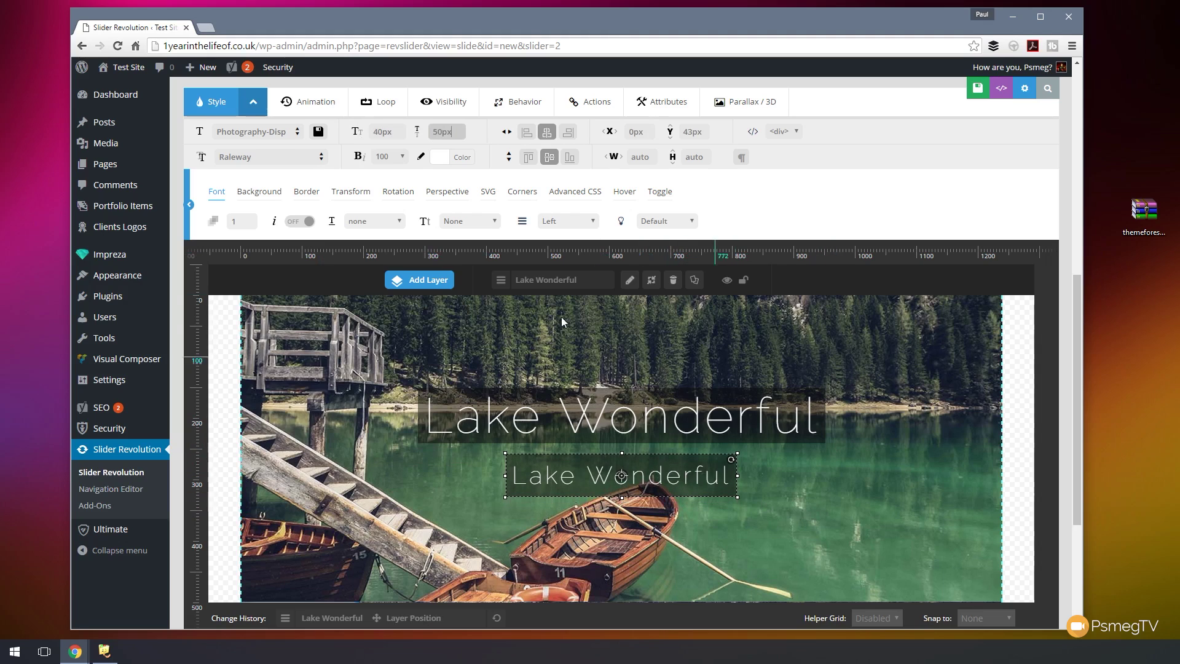
- Delay the smaller caption's entrance to 2370 ms so it follows the original title
drag(1078, 341, 1084, 452)
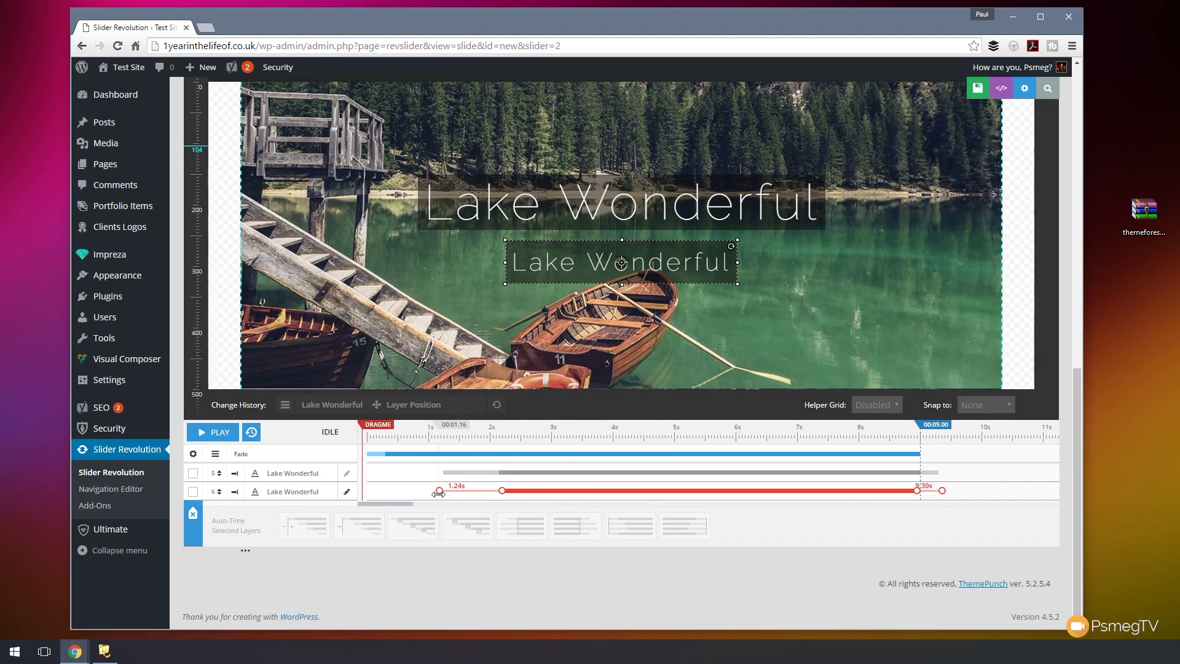
drag(439, 492, 508, 492)
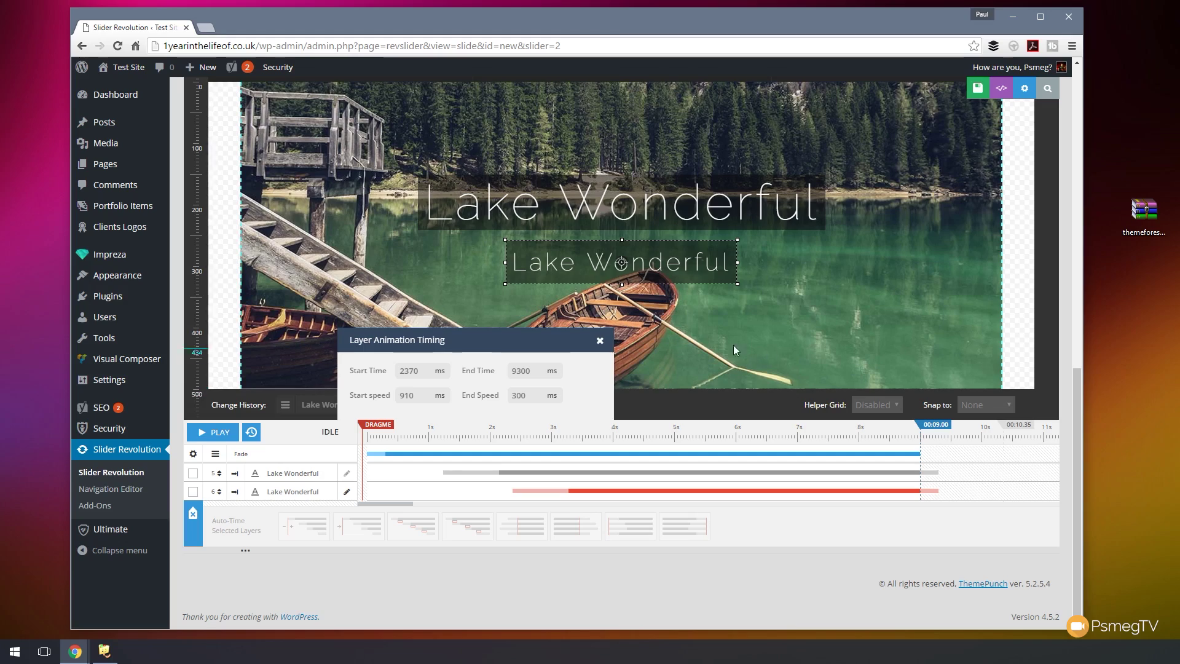
click(600, 340)
drag(378, 424, 722, 440)
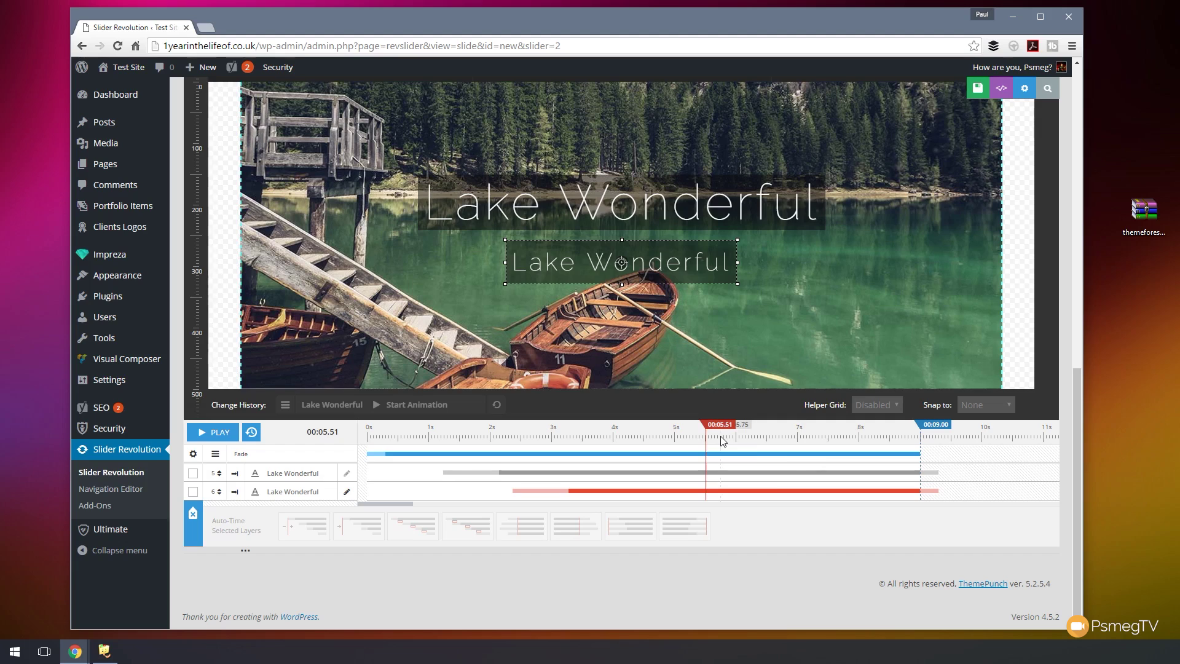
drag(1078, 430, 973, 135)
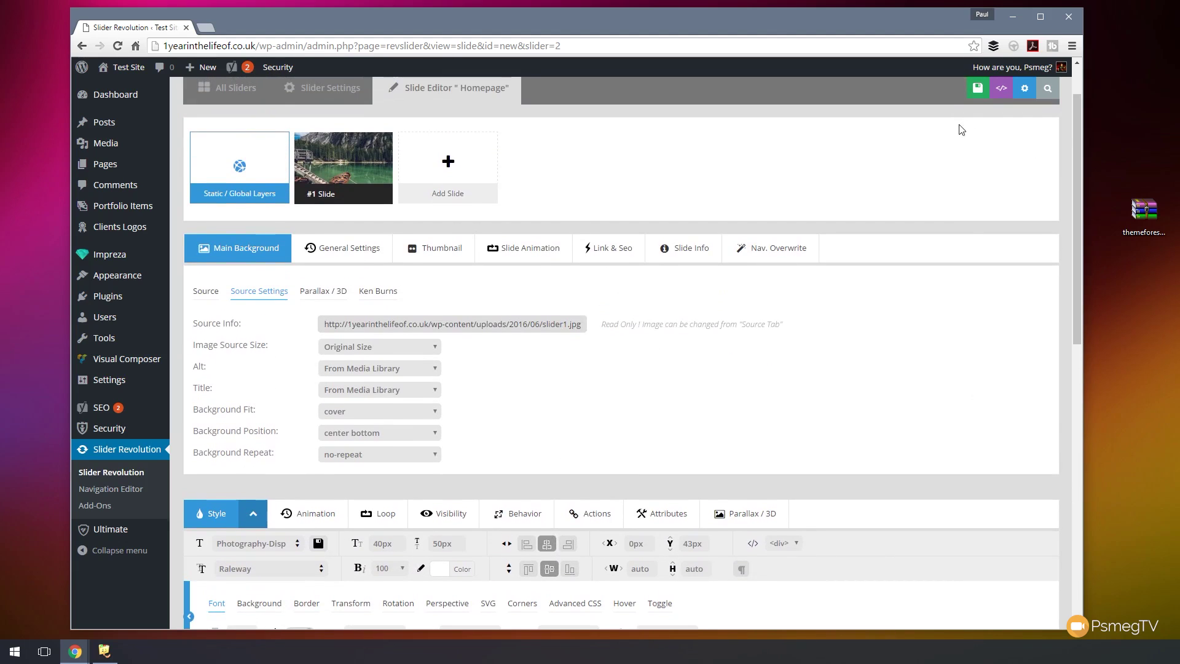
- Save the lake slide and duplicate it as slide #2
click(967, 90)
mouse_move(367, 175)
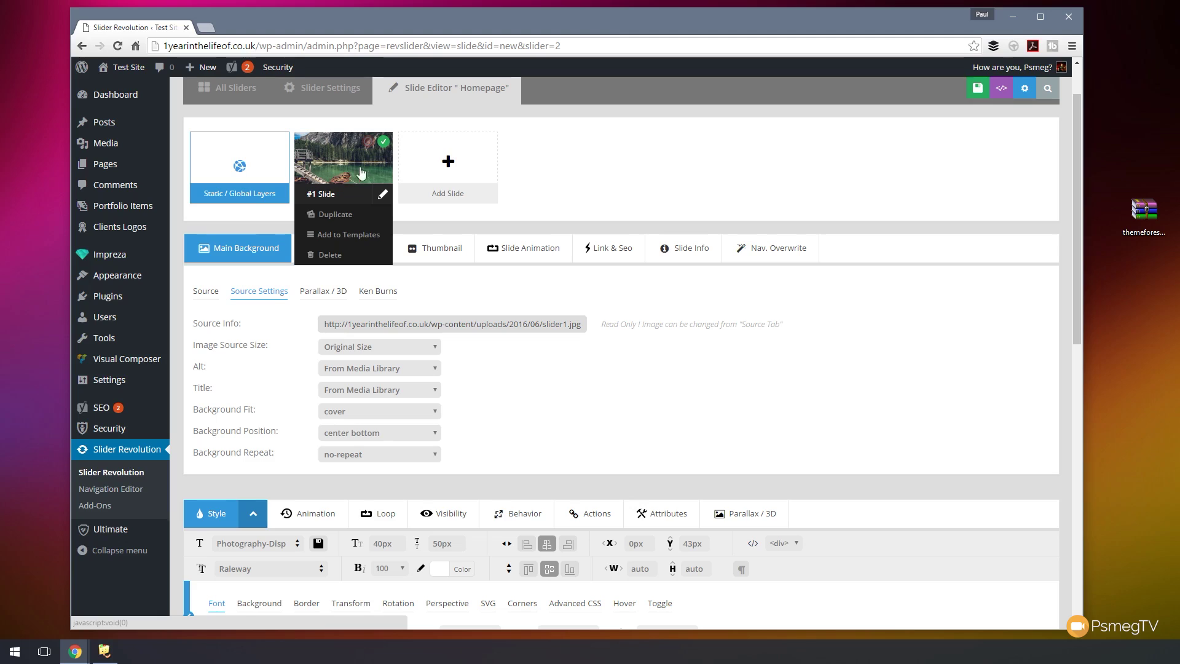
mouse_move(463, 175)
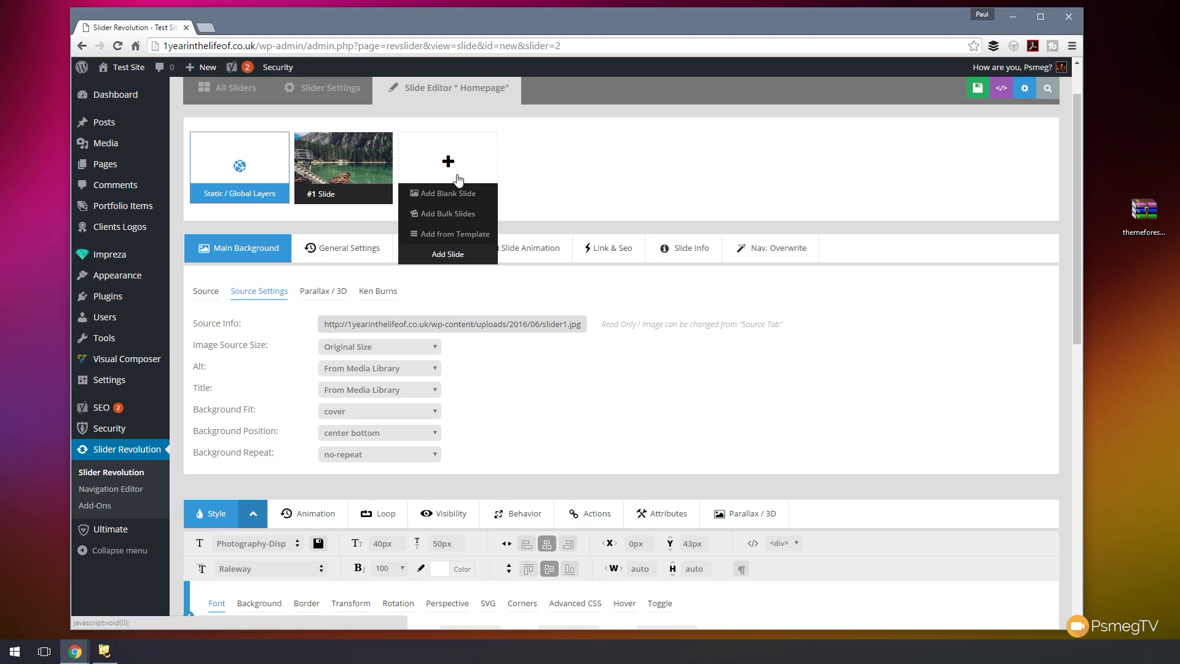
click(350, 213)
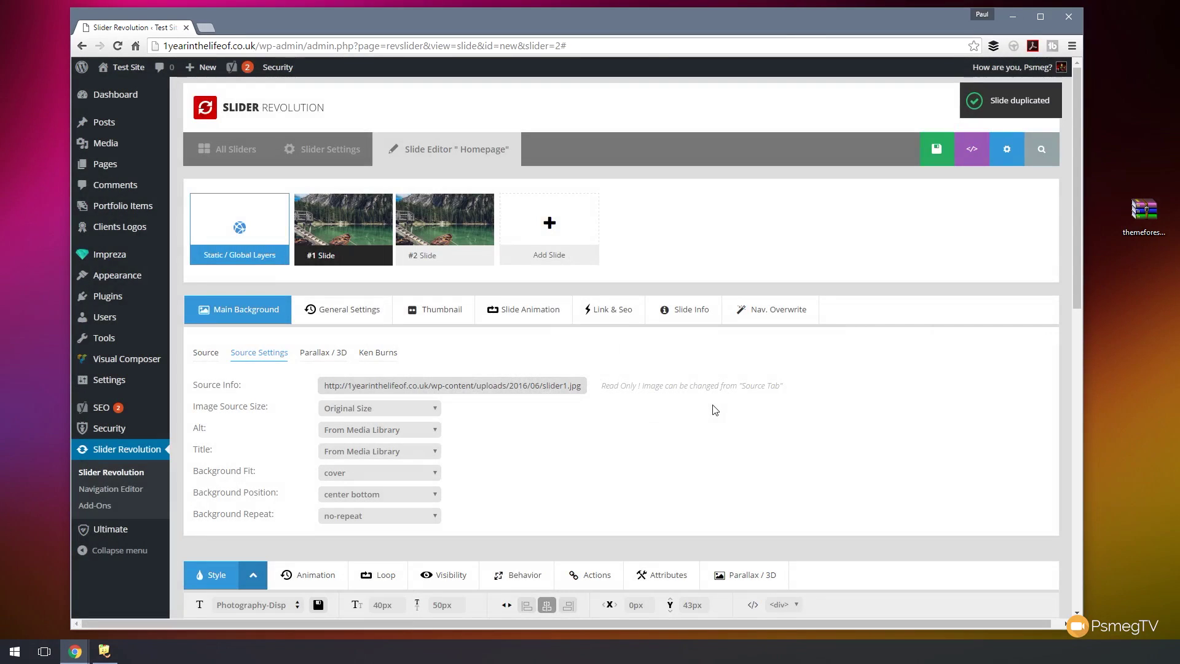
- Replace slide #1's background with the cloudy mountain photo from the media library
mouse_move(477, 229)
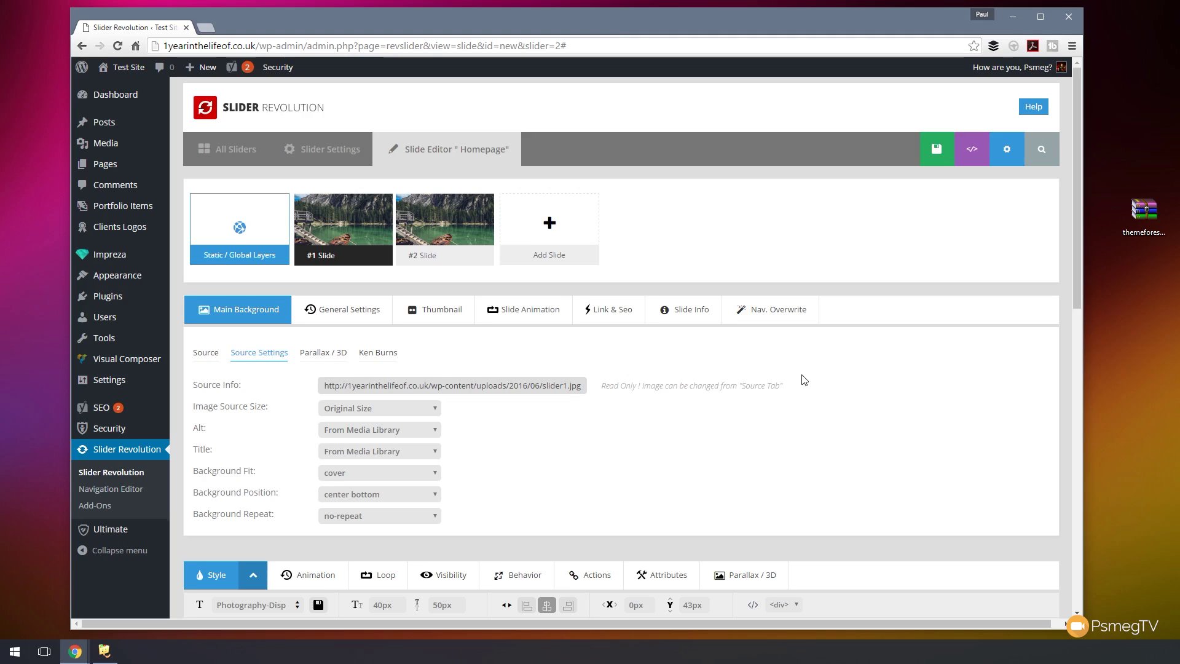
scroll(491, 246, down, 2)
click(212, 232)
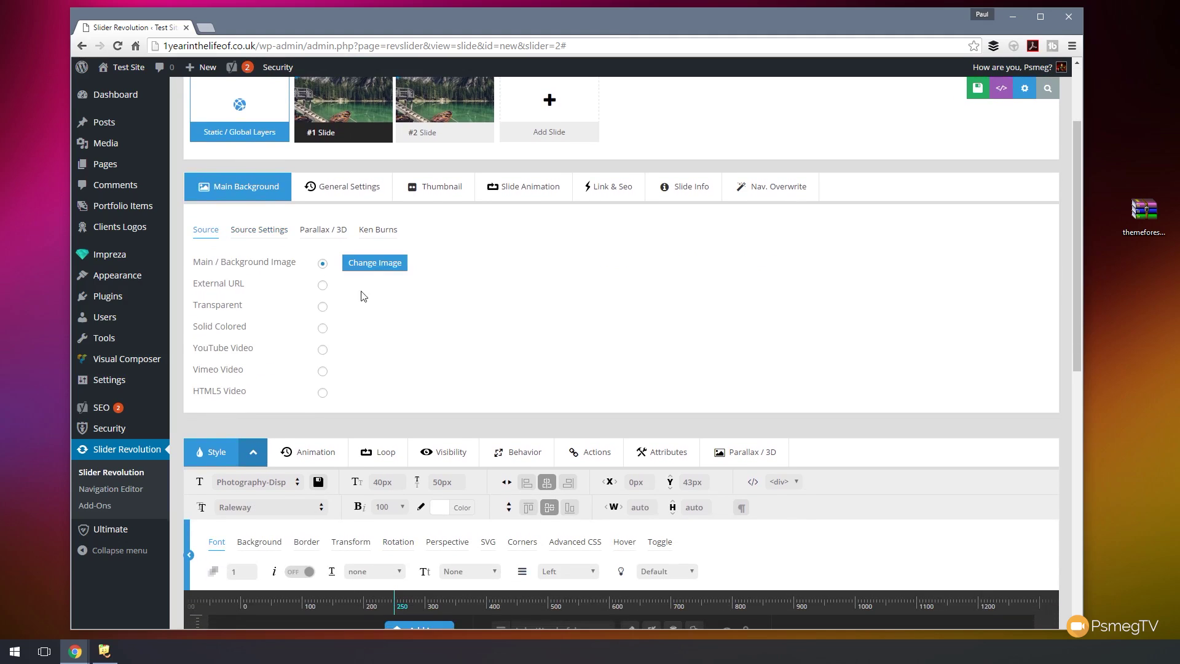
click(372, 263)
click(155, 221)
click(1034, 592)
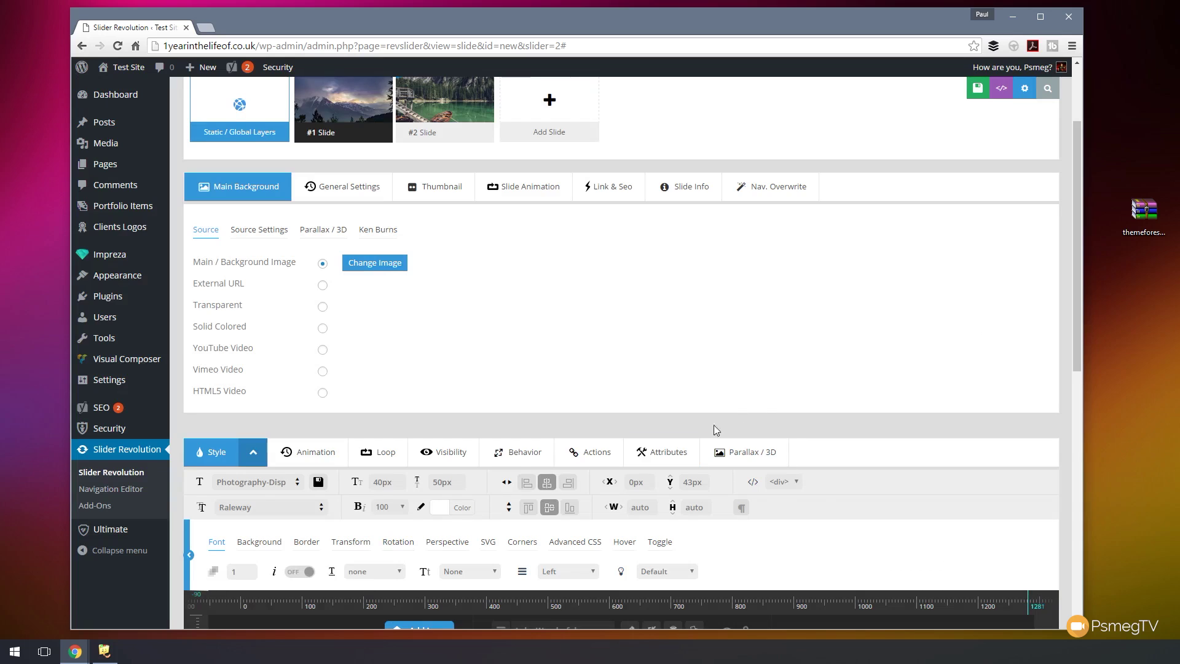
scroll(764, 378, down, 7)
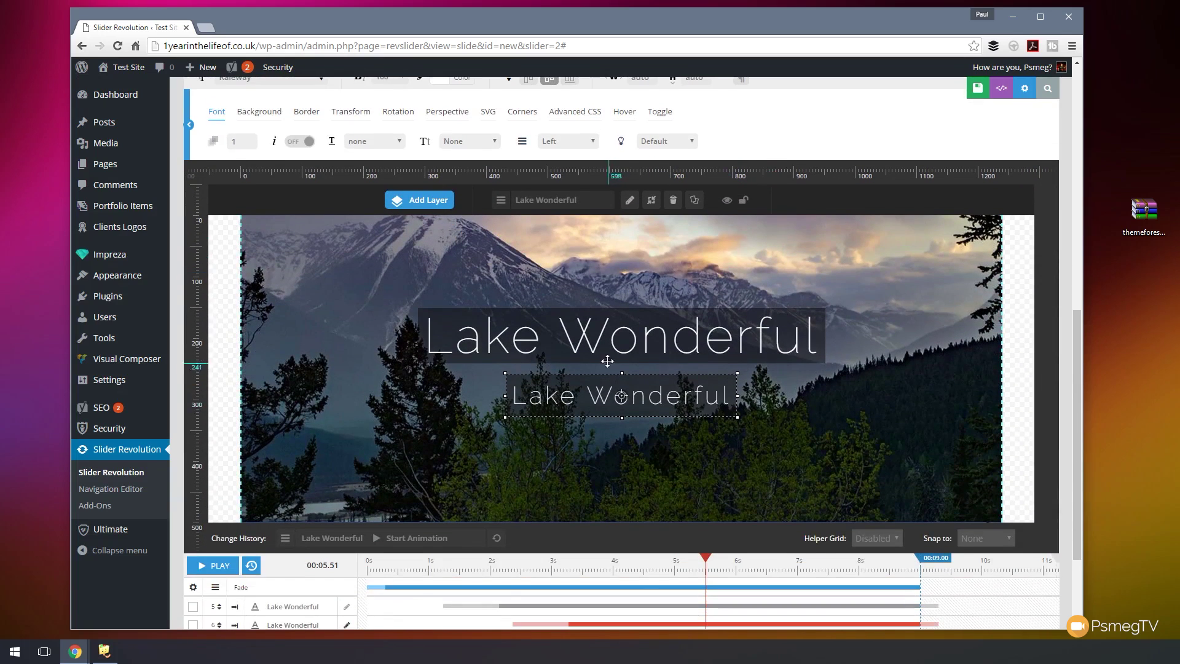
click(604, 349)
- Change the large title caption's text to 'Wonderful Mountain'
double_click(676, 346)
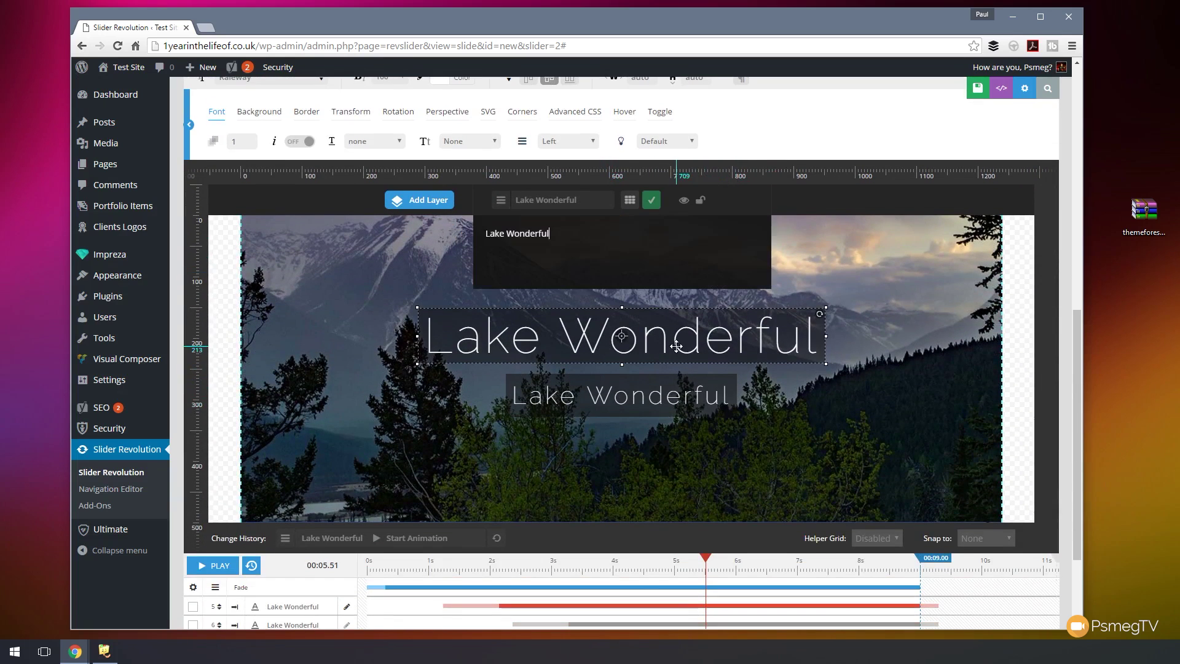
drag(553, 235, 462, 239)
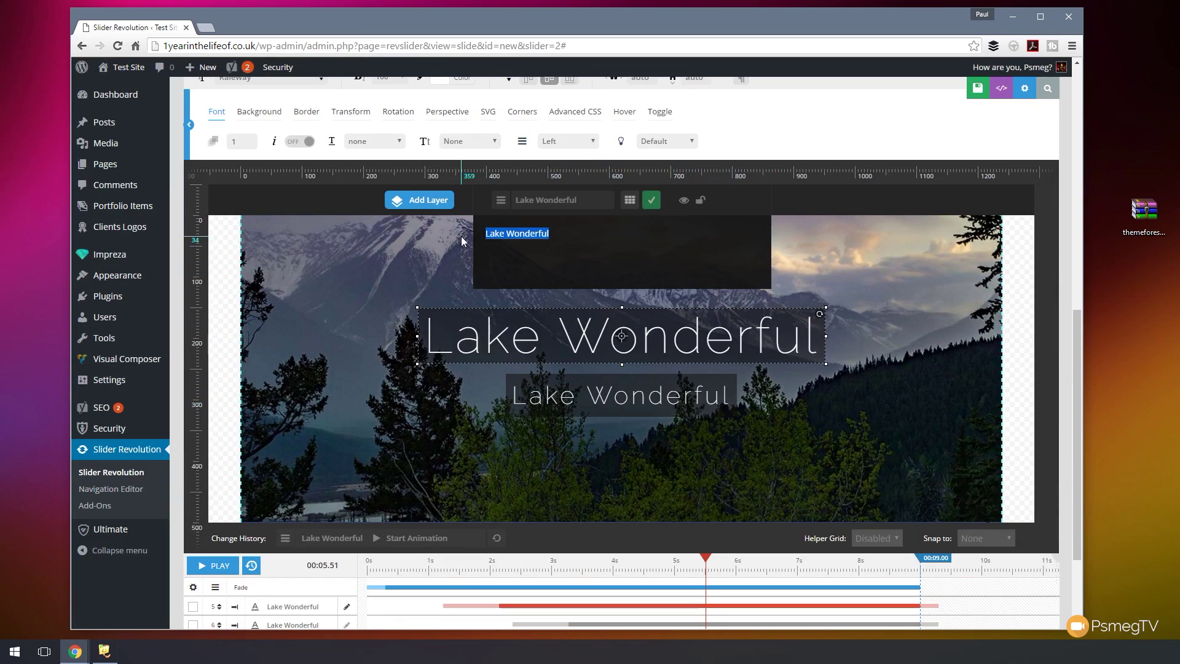
click(504, 235)
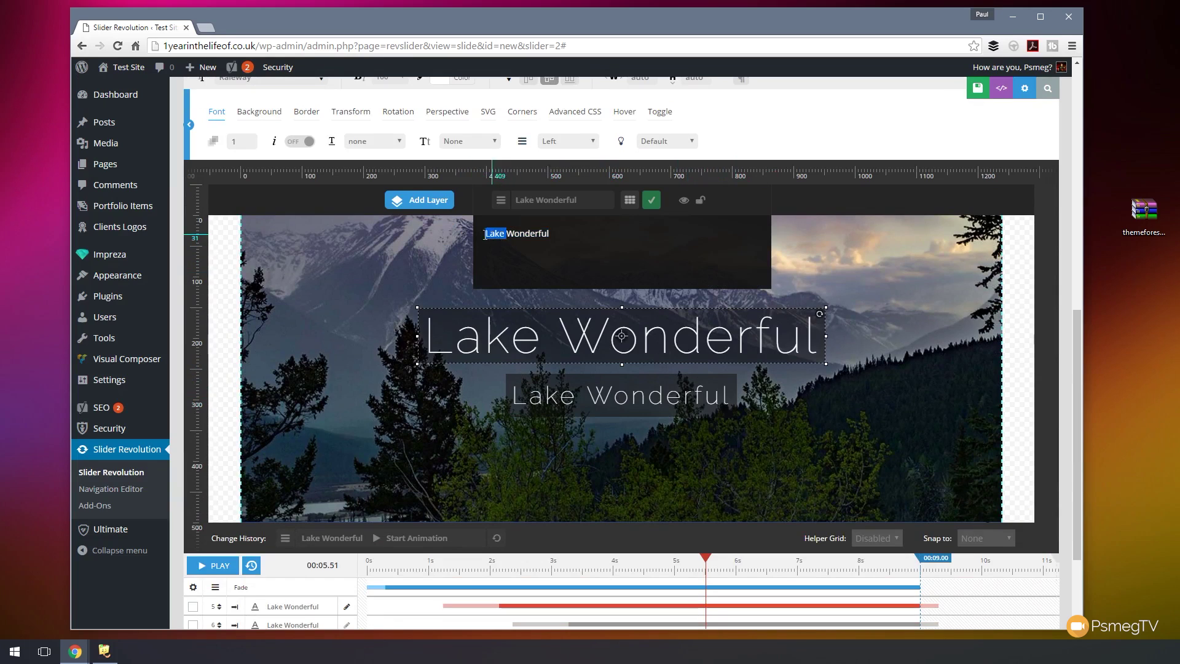
text(Moun)
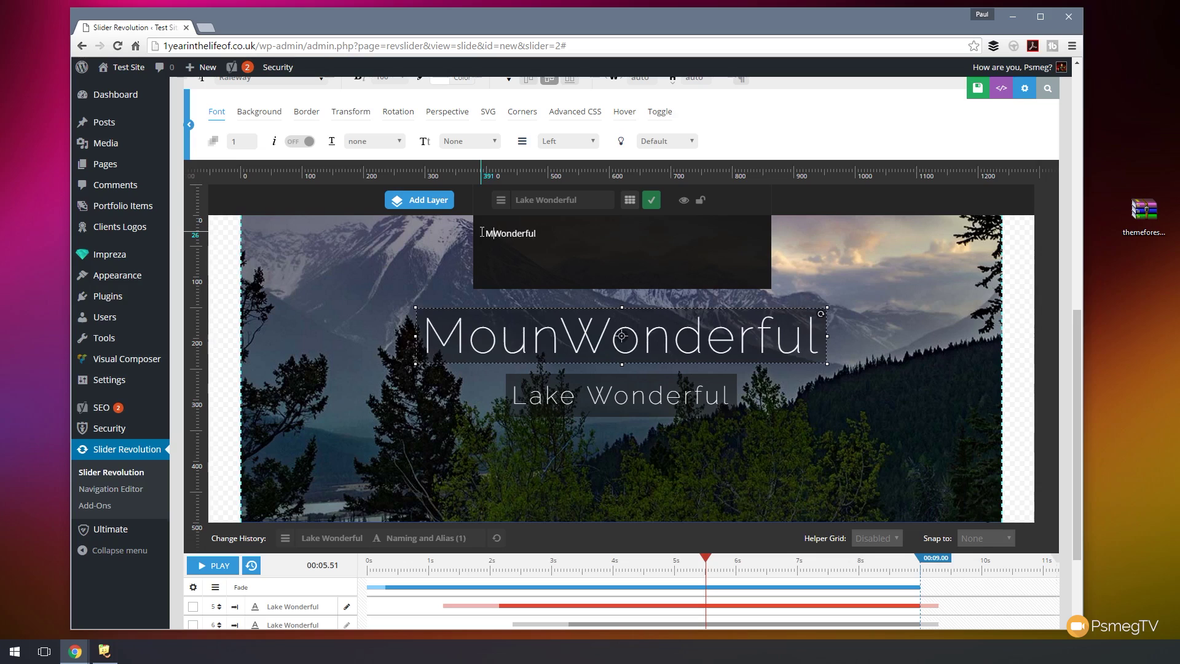
key(BackSpace)
key(BackSpace)
key(BackSpace)
key(BackSpace)
text(Mountia)
key(BackSpace)
key(BackSpace)
text(ain)
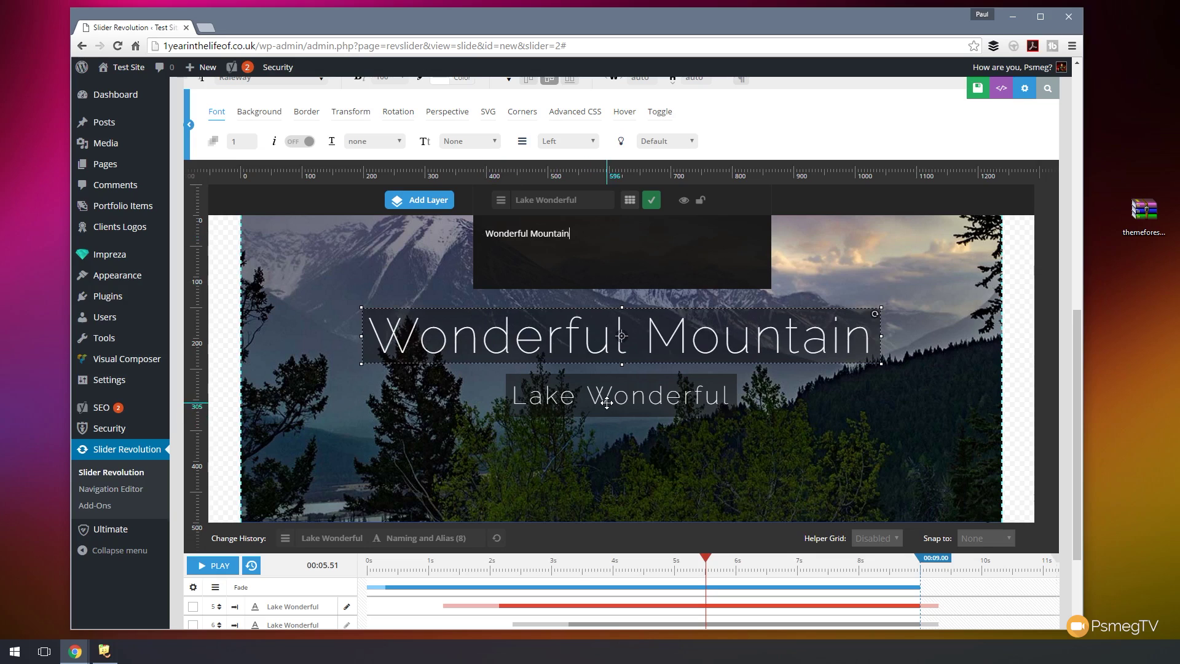
- Replace the smaller caption's text with 'Come Visit Us' and save the slide
click(607, 402)
double_click(613, 389)
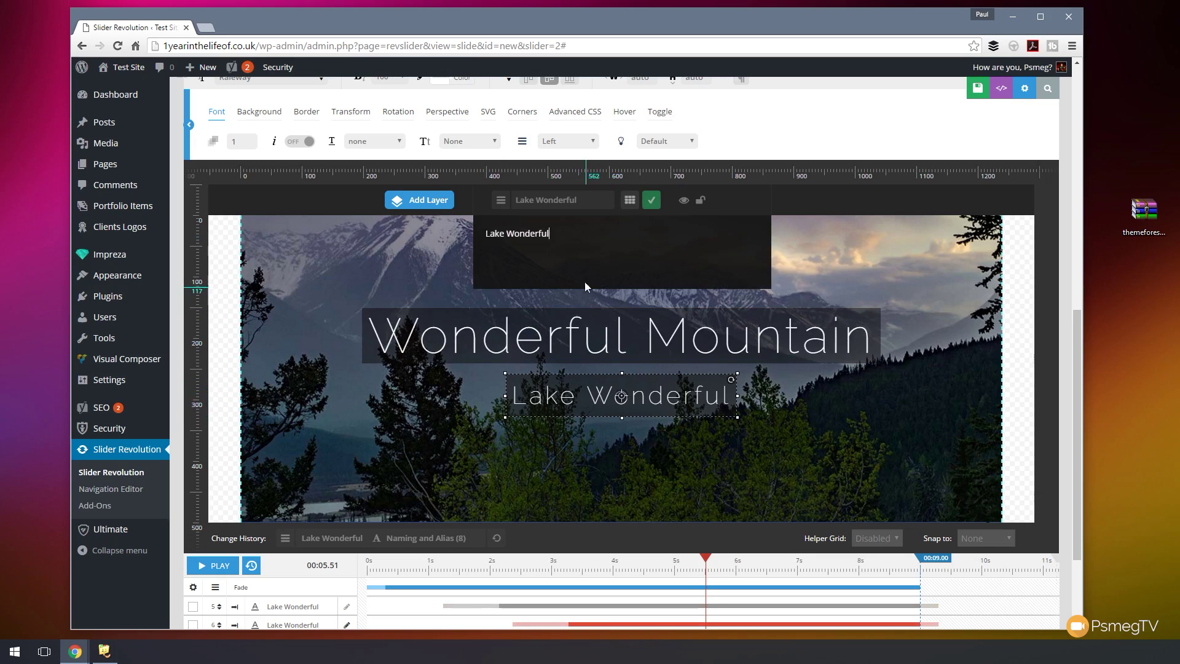
key(ctrl+a)
text(Come Vu)
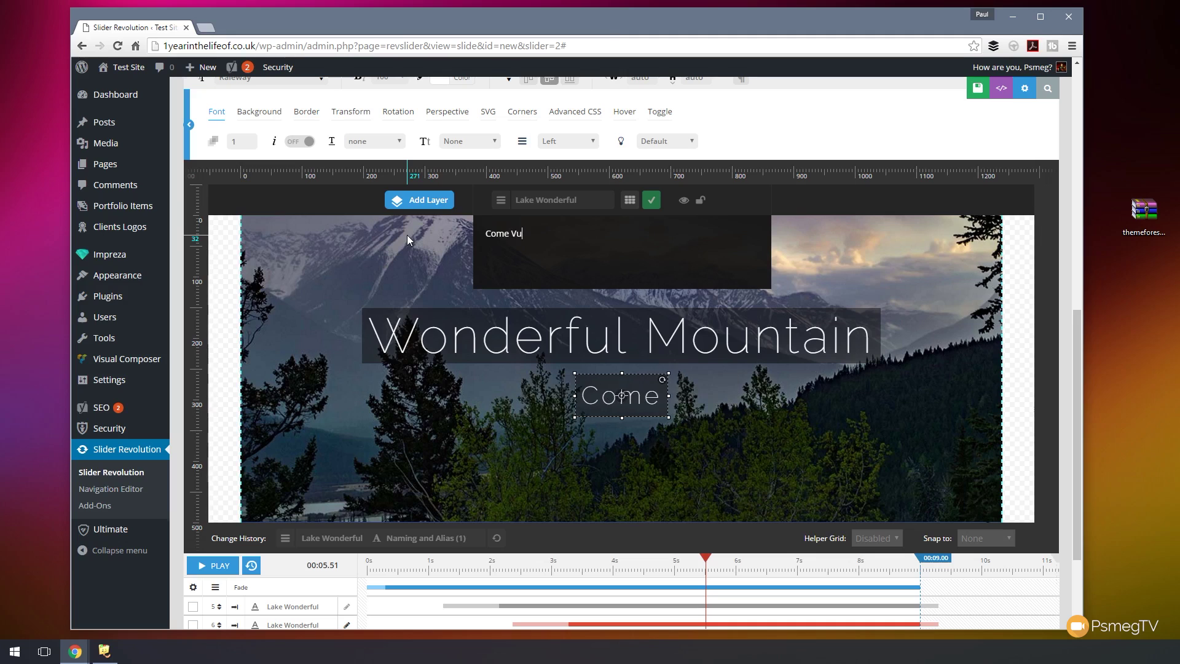
key(BackSpace)
text(isit U)
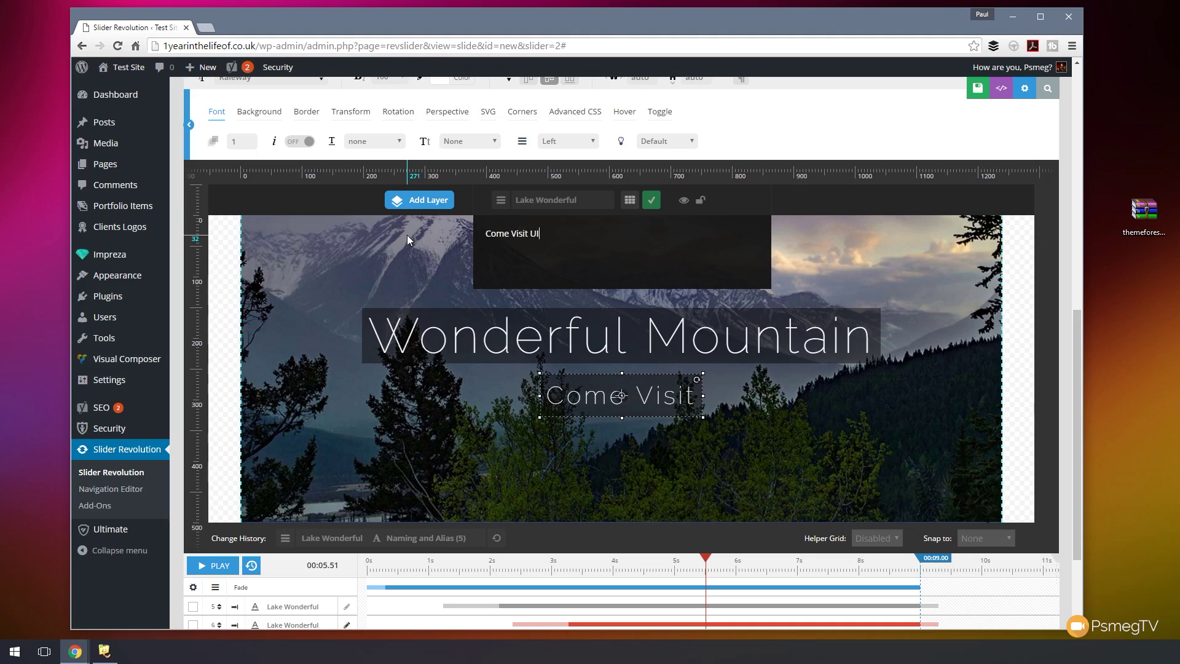
text(s)
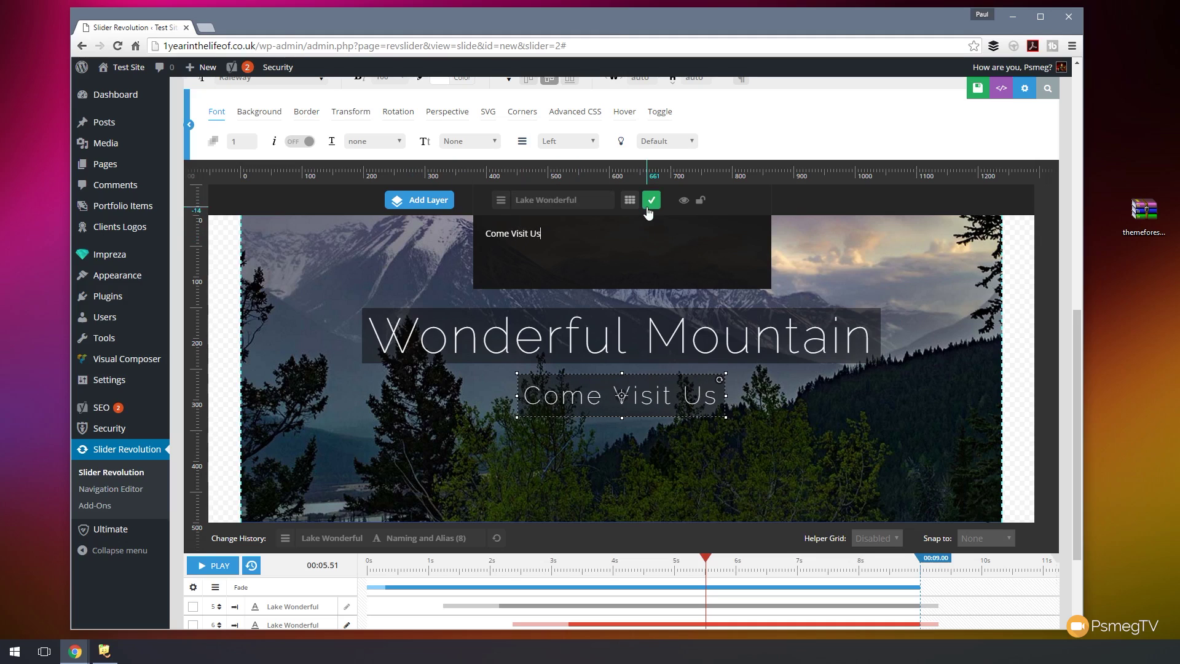
click(650, 200)
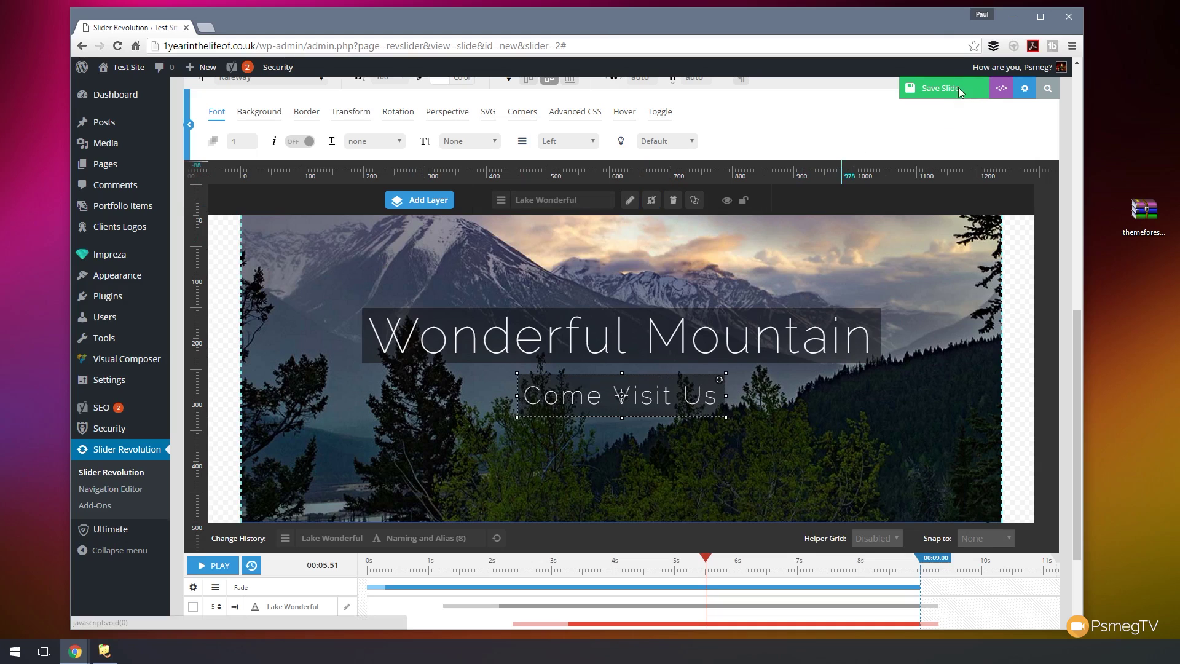
click(957, 89)
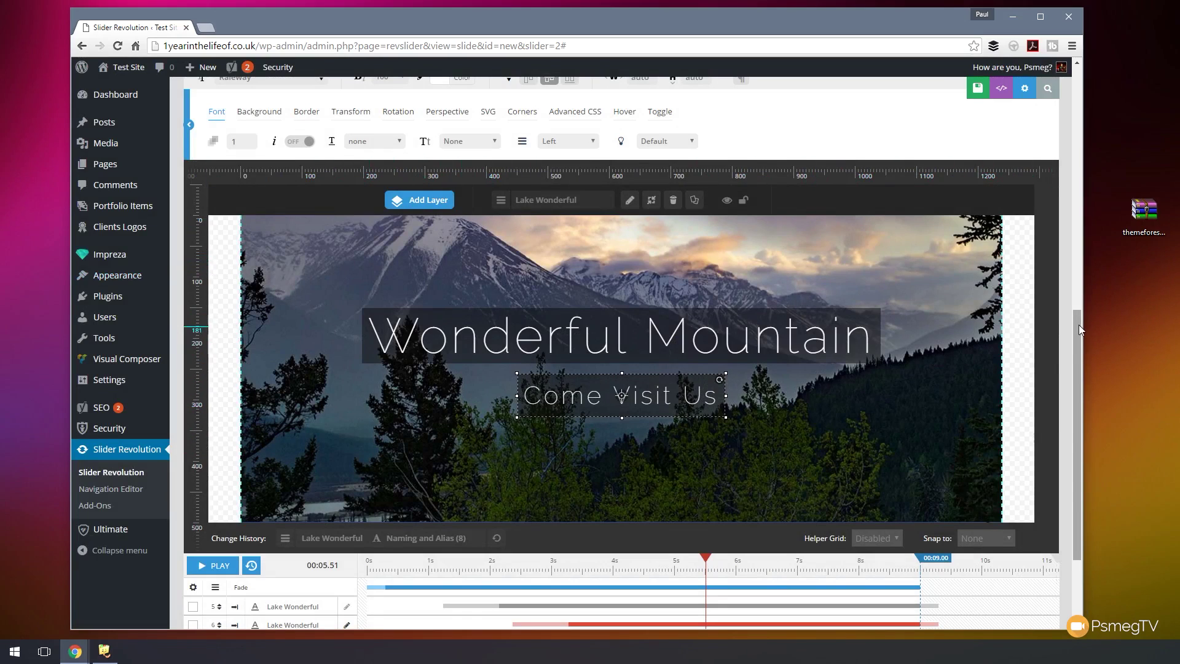
- Set the mountain background's position to 'center center' and save the slide
drag(1079, 325, 1078, 324)
drag(1078, 310, 1077, 161)
click(247, 174)
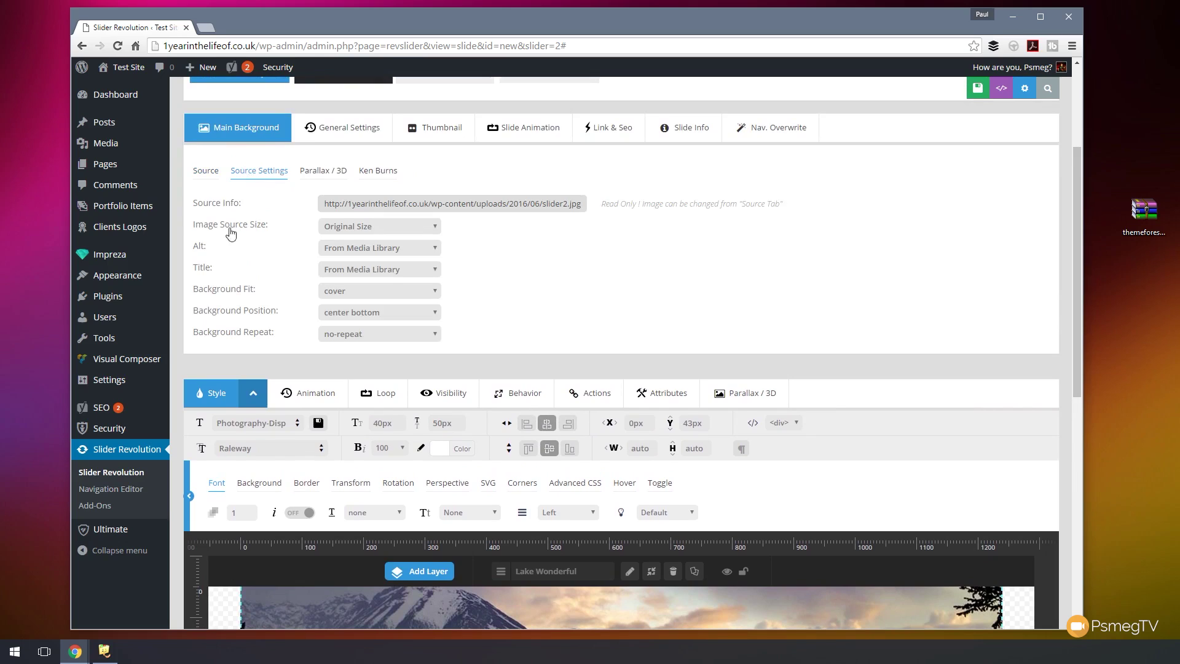
click(406, 312)
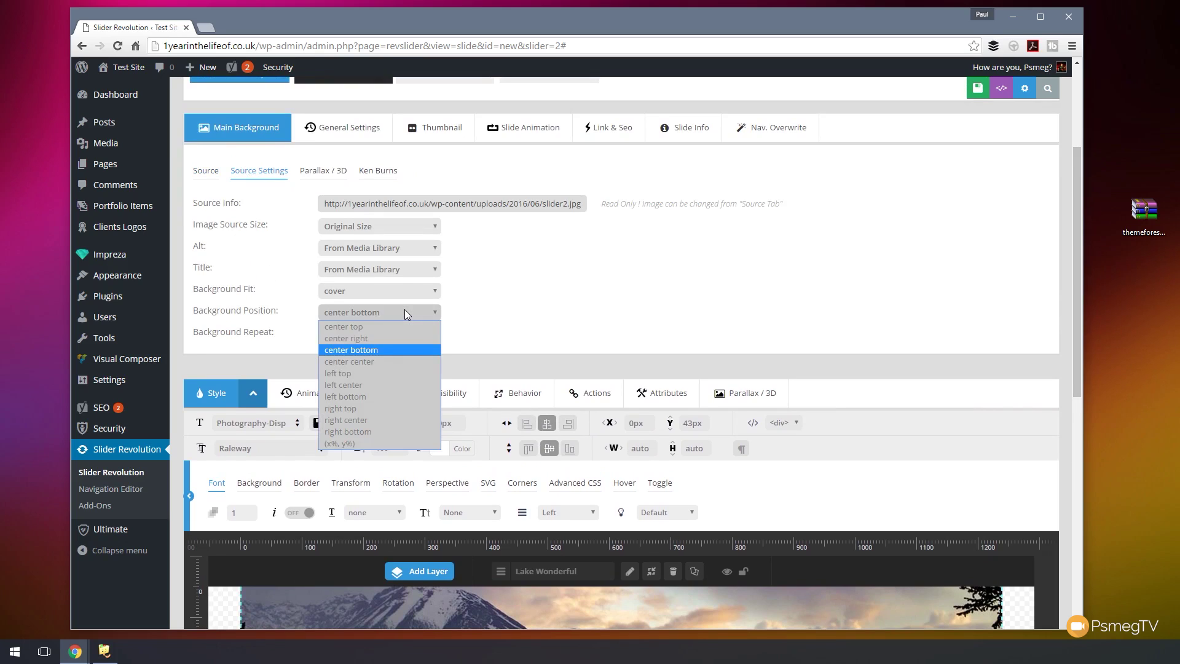
click(374, 361)
drag(1074, 231, 1083, 391)
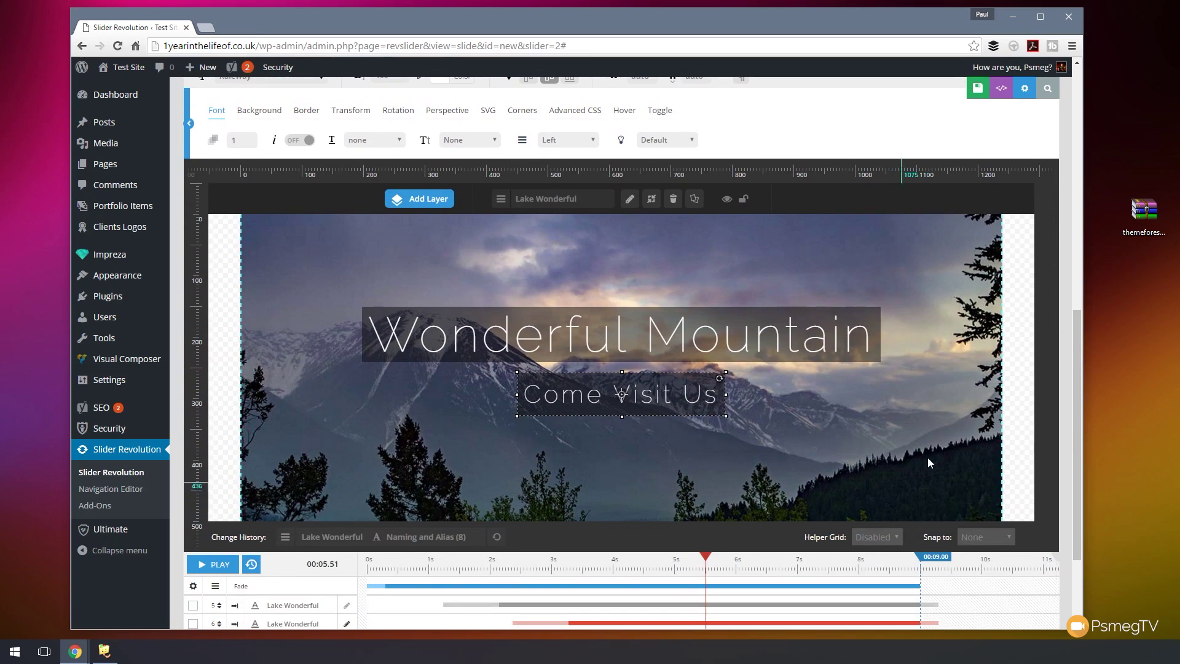
click(966, 94)
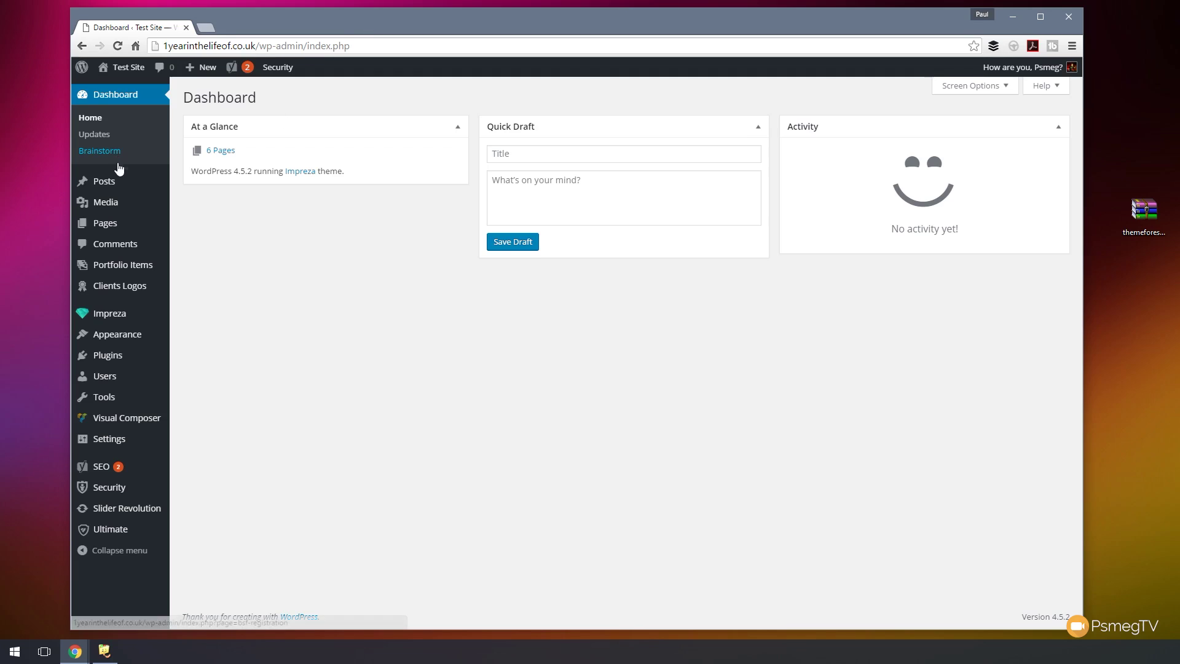
- Open the Homepage page for editing from All Pages
mouse_move(112, 225)
click(195, 226)
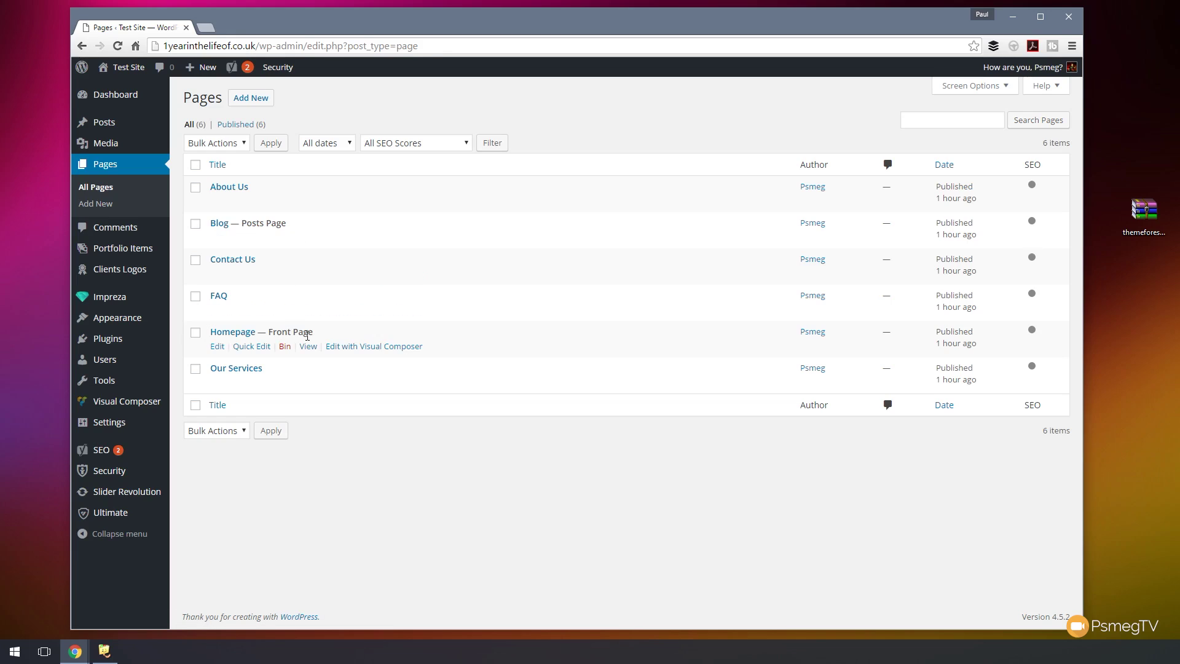
click(233, 333)
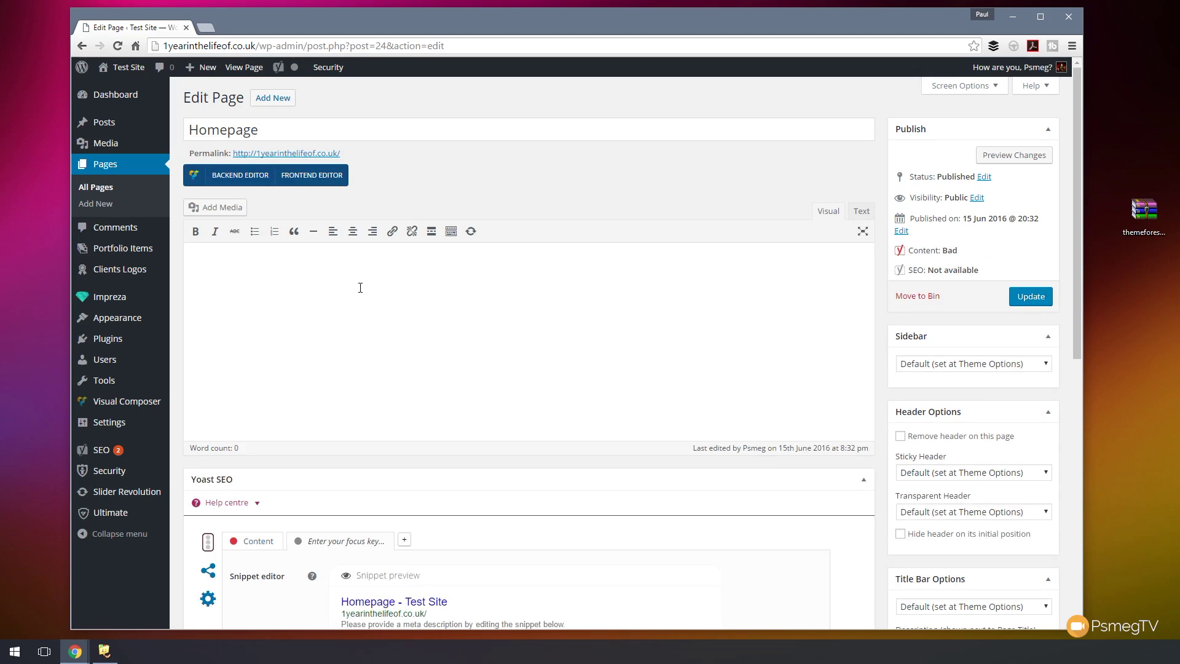
- Set the Homepage's Title Bar option to Hide Title Bar
drag(1076, 323, 1111, 333)
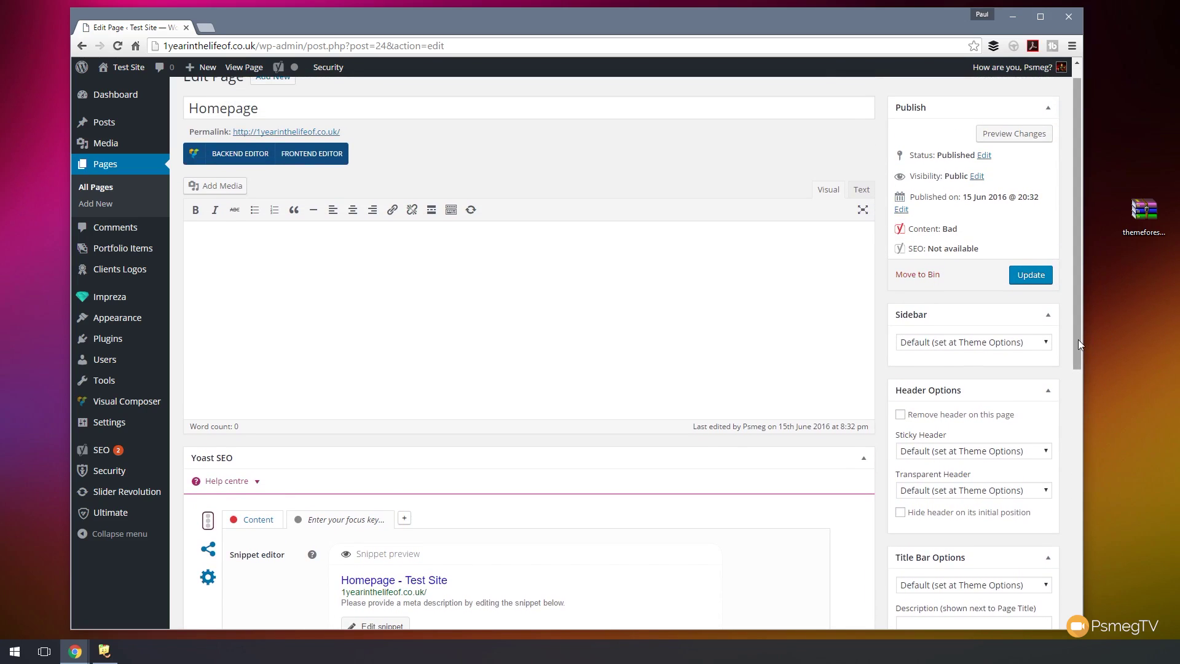
drag(1078, 339, 1080, 510)
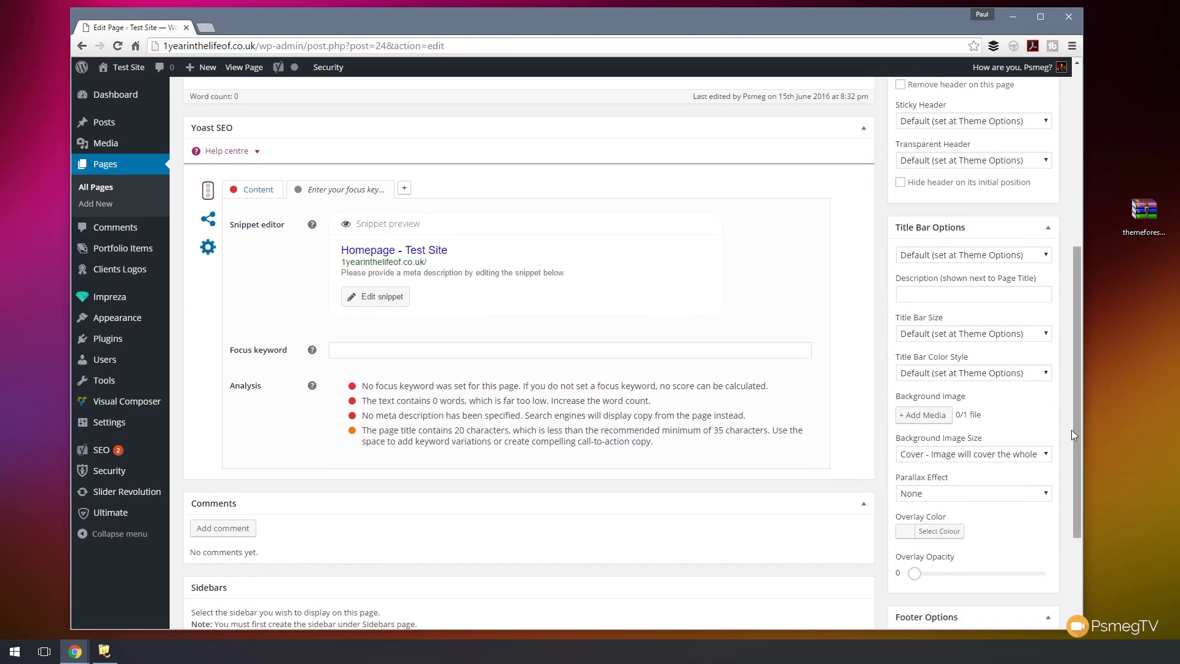
click(1042, 256)
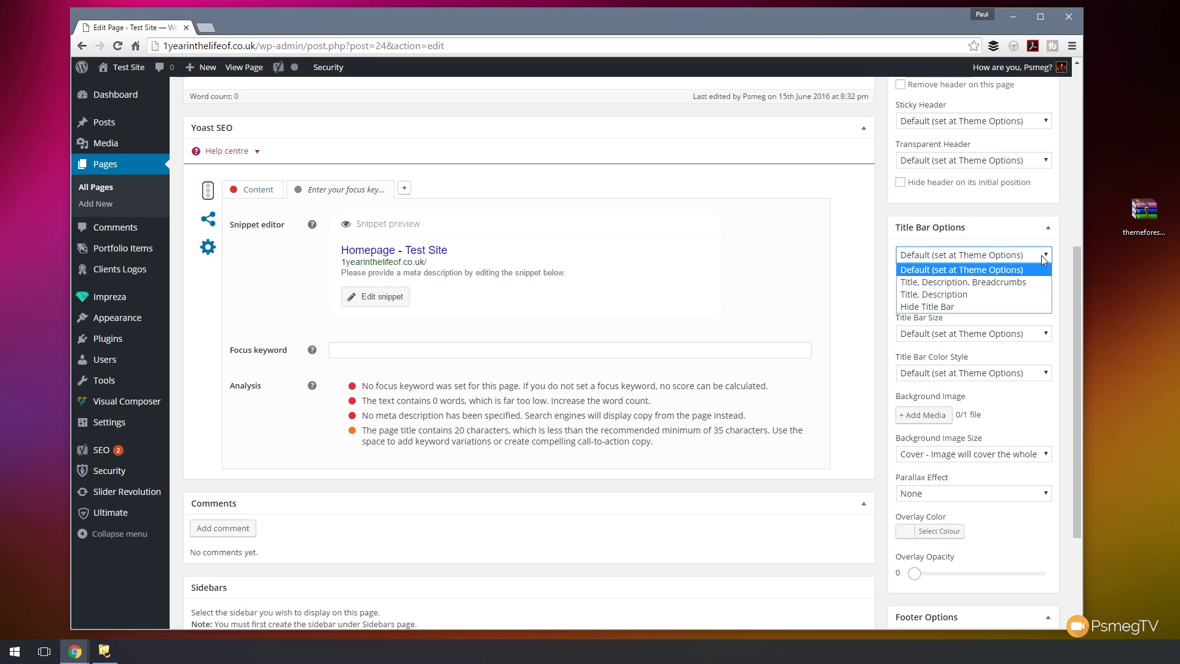
click(951, 306)
drag(1075, 264, 1096, 82)
click(307, 298)
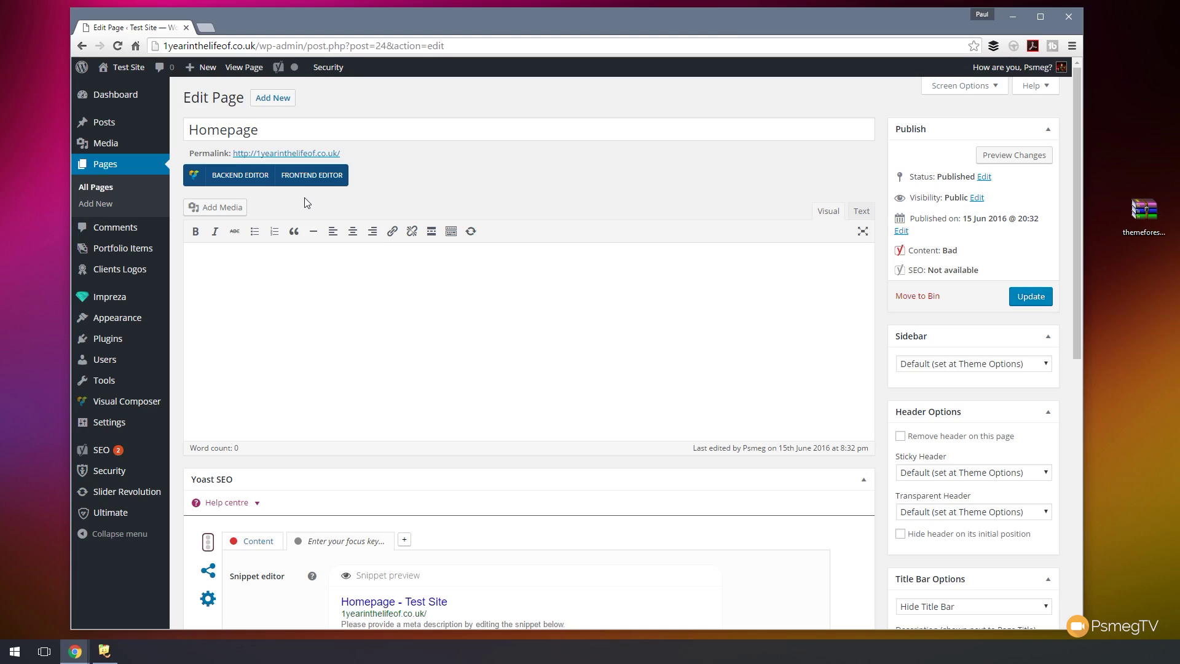
- Switch the Homepage to Visual Composer's backend editor
click(238, 178)
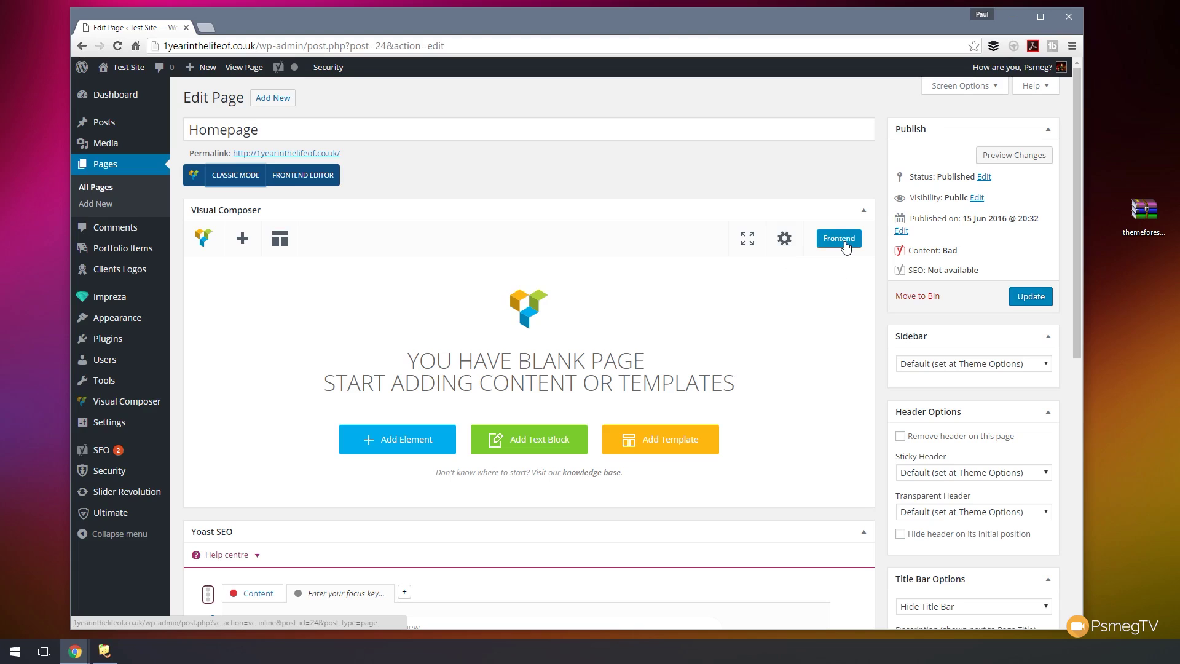
- Add a Revolution Slider element set to the Homepage slider and save its settings
click(399, 453)
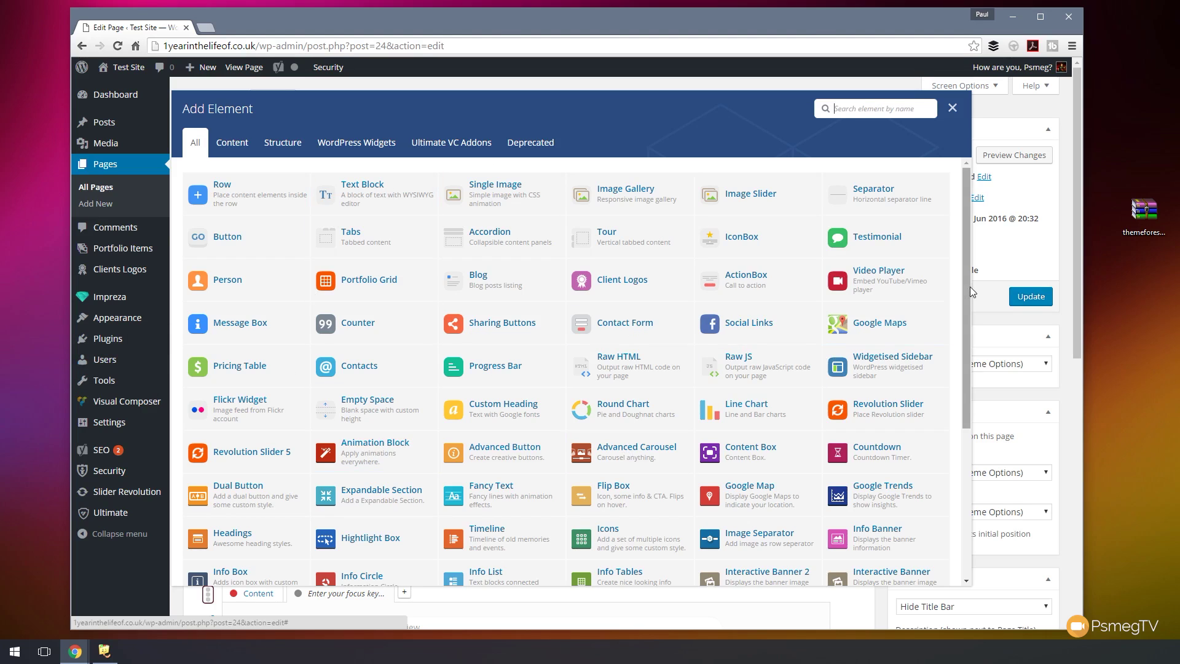
drag(967, 292, 964, 363)
drag(961, 435, 958, 273)
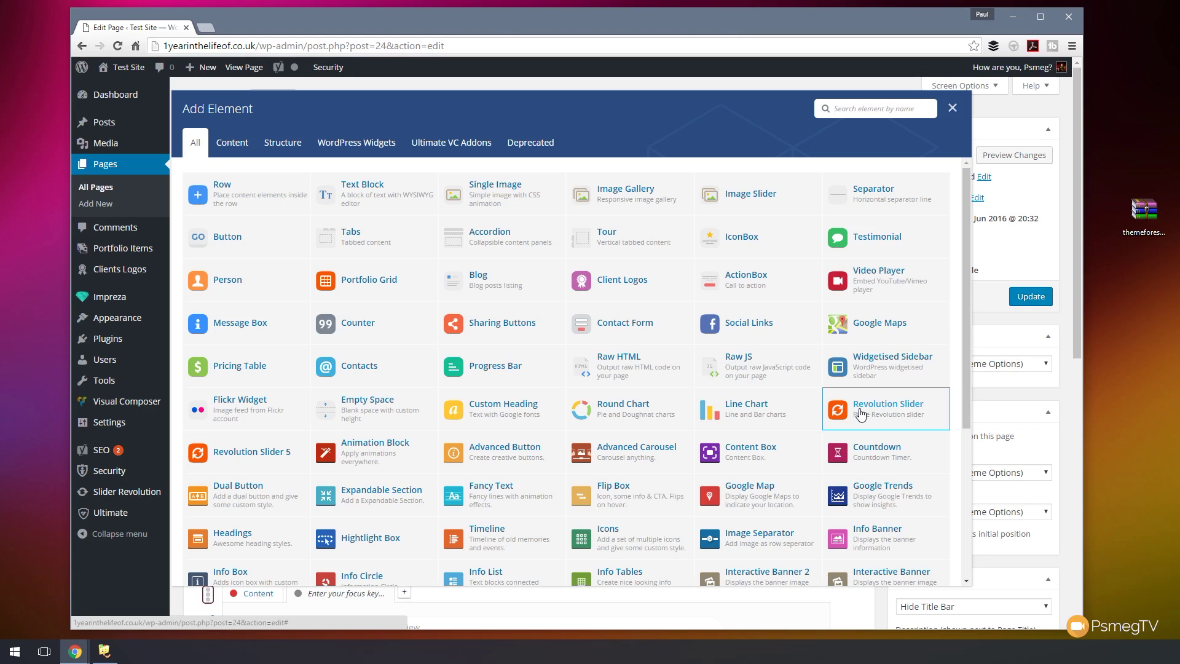
click(861, 414)
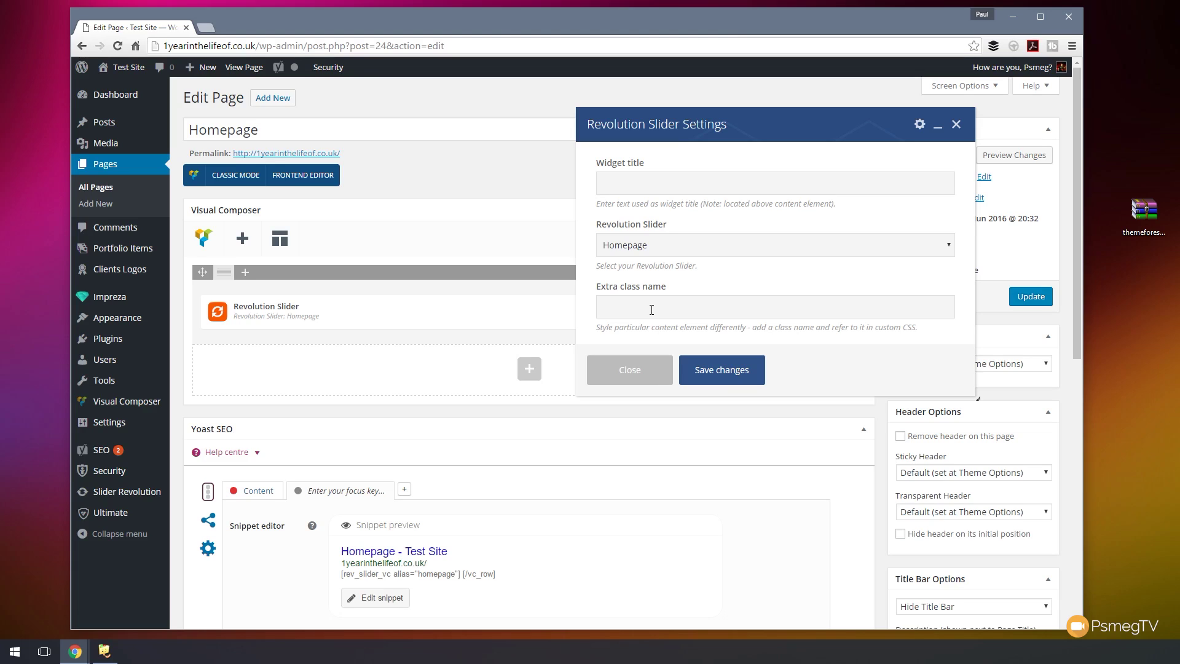
click(685, 245)
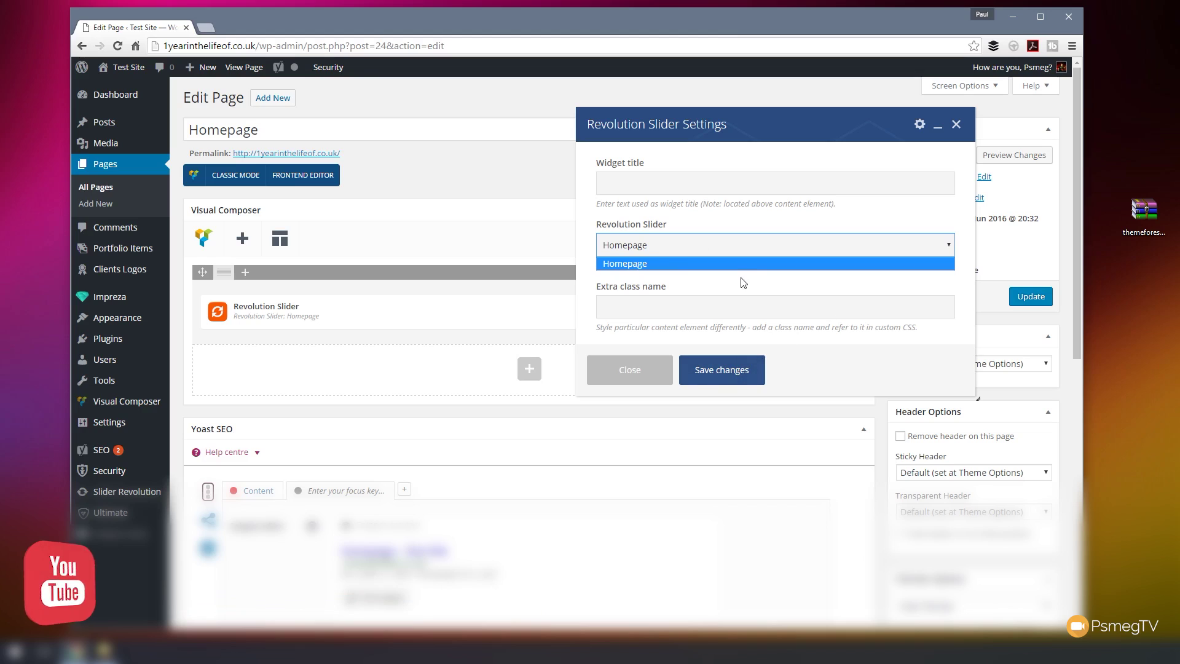
click(731, 265)
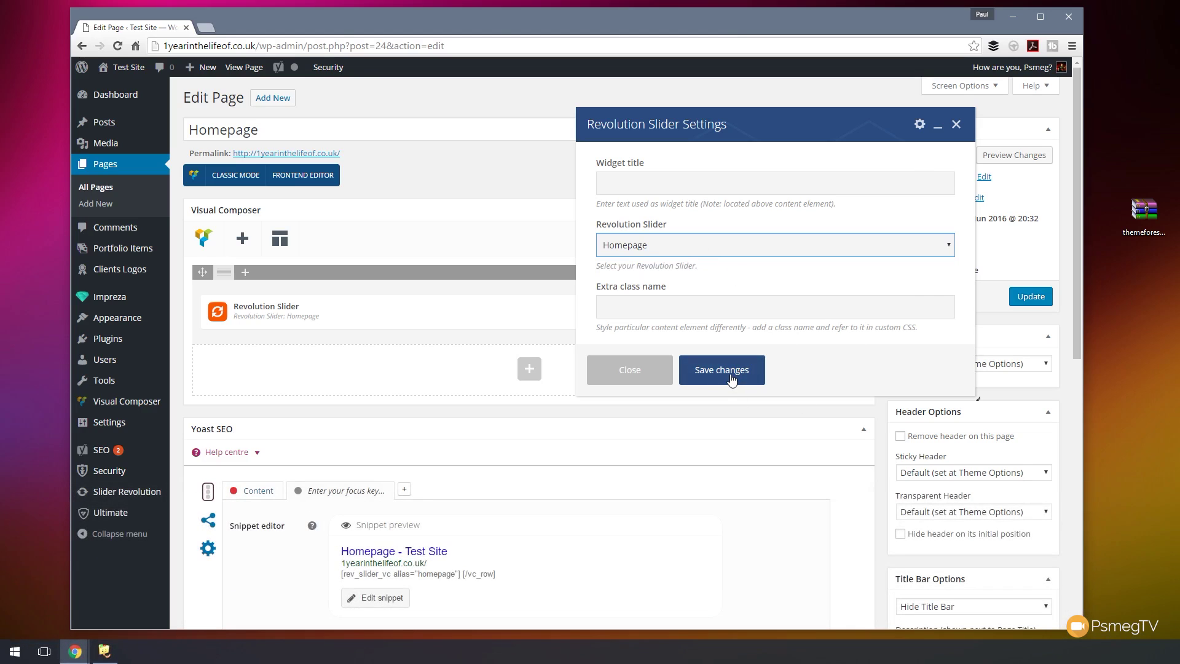
click(731, 378)
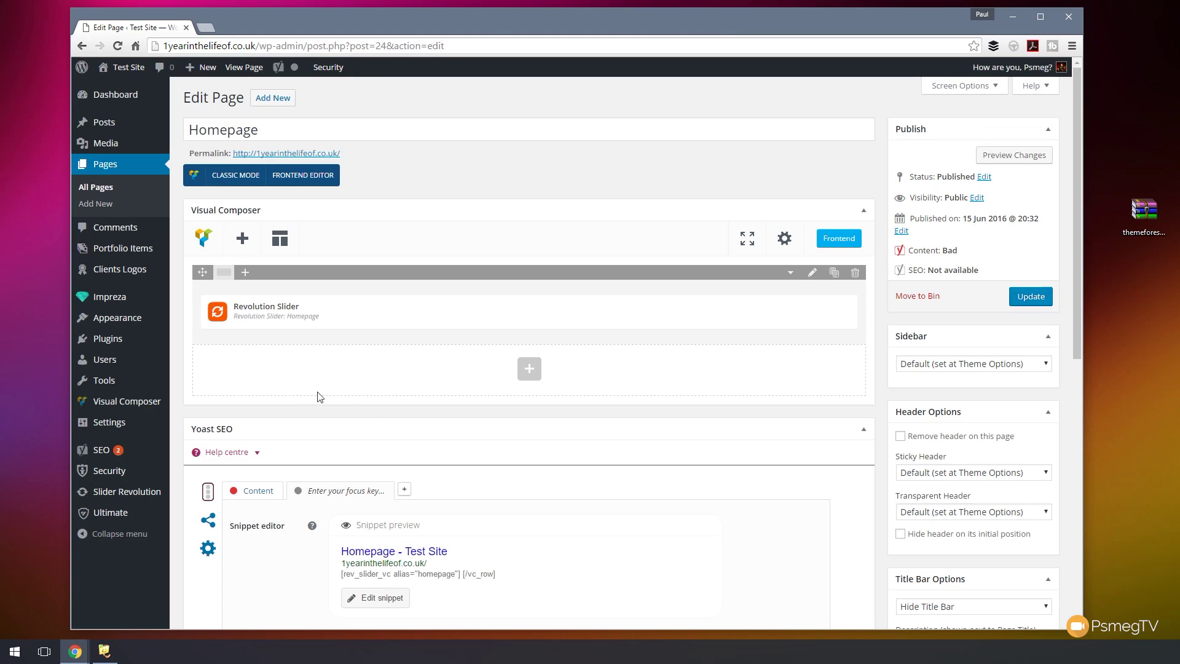
- Add two rows below the slider, splitting the second into 1/3+1/3+1/3 columns
click(529, 375)
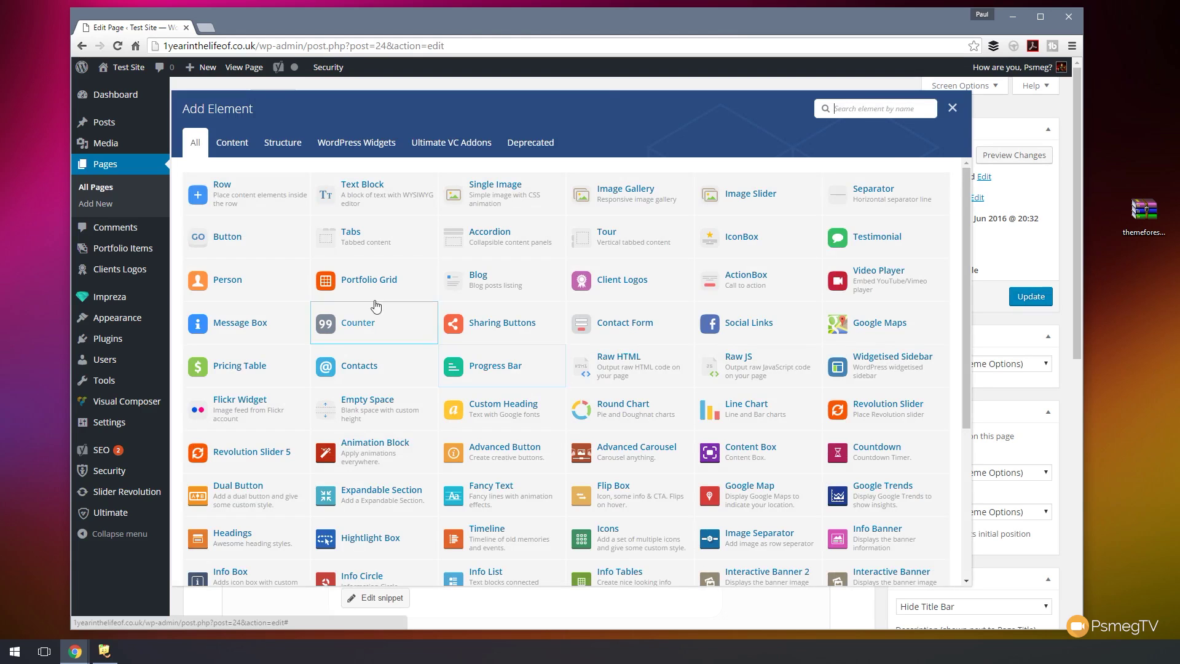
click(210, 196)
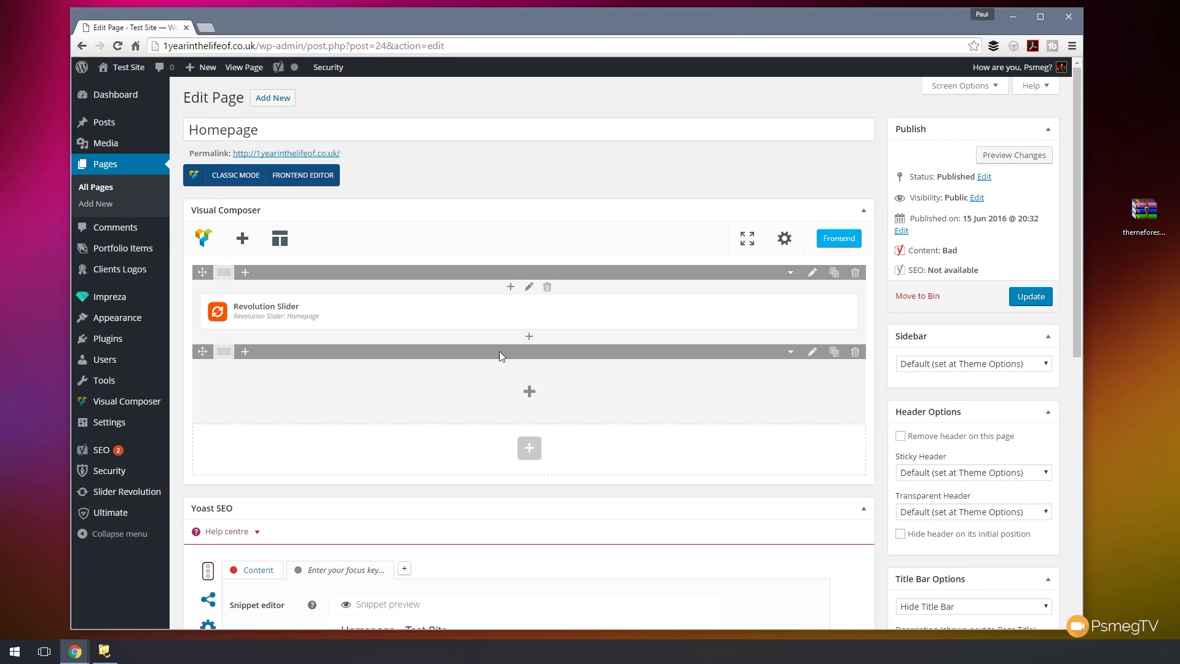
mouse_move(223, 361)
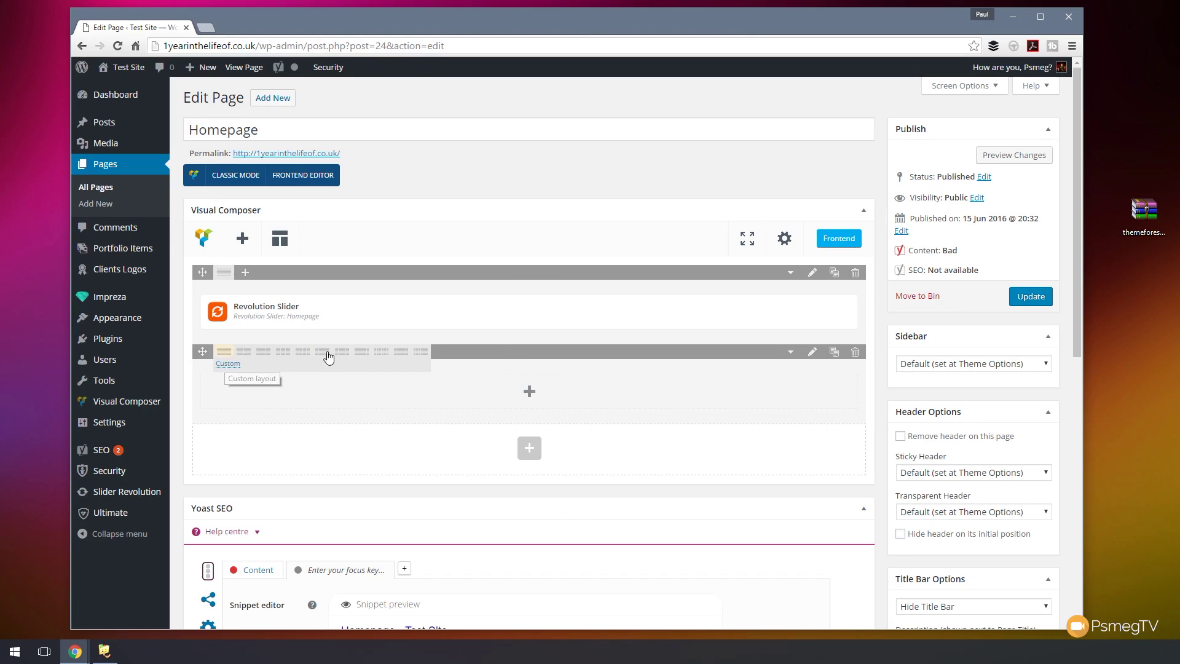
mouse_move(305, 302)
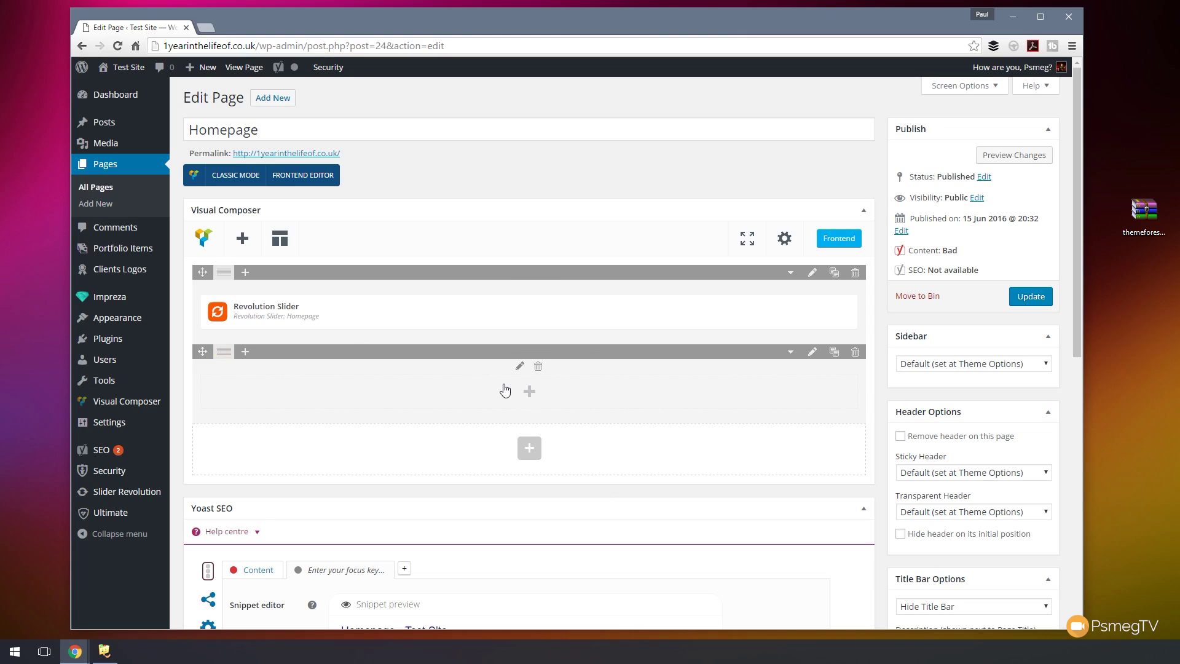
click(530, 455)
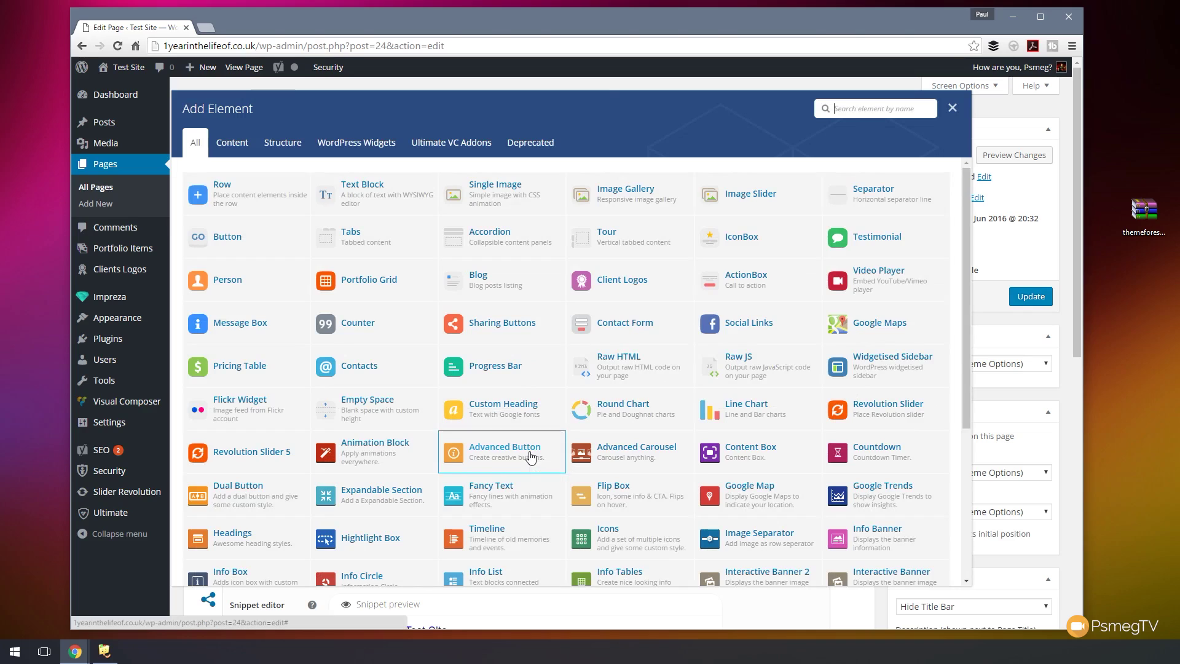
click(238, 211)
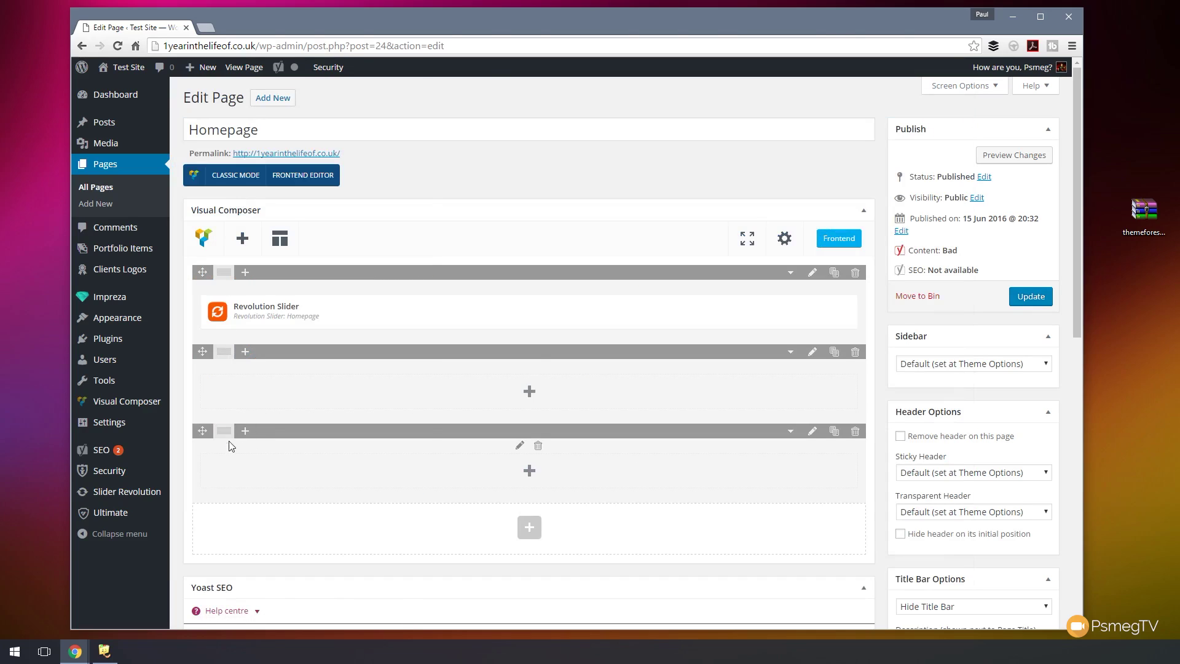
mouse_move(228, 439)
click(286, 438)
- Add a centred Heading 2 text block reading 'Experience Amazing Locations With Our All Inclusive, Action Packed Adventure Holidays!'
click(529, 392)
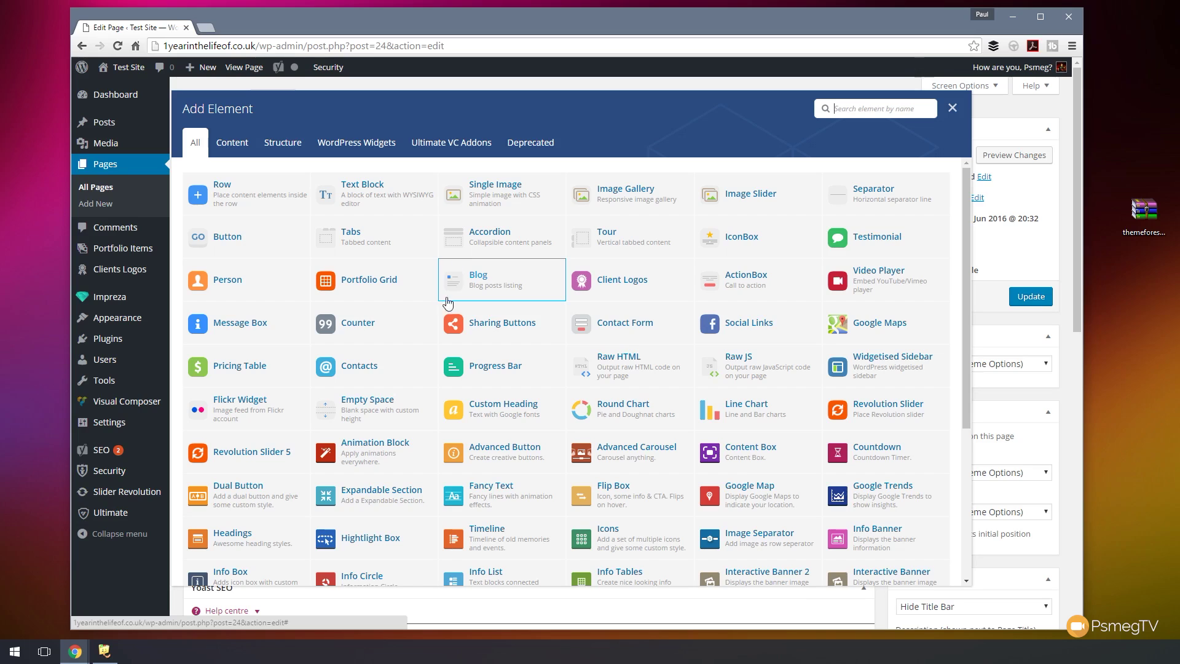
click(350, 196)
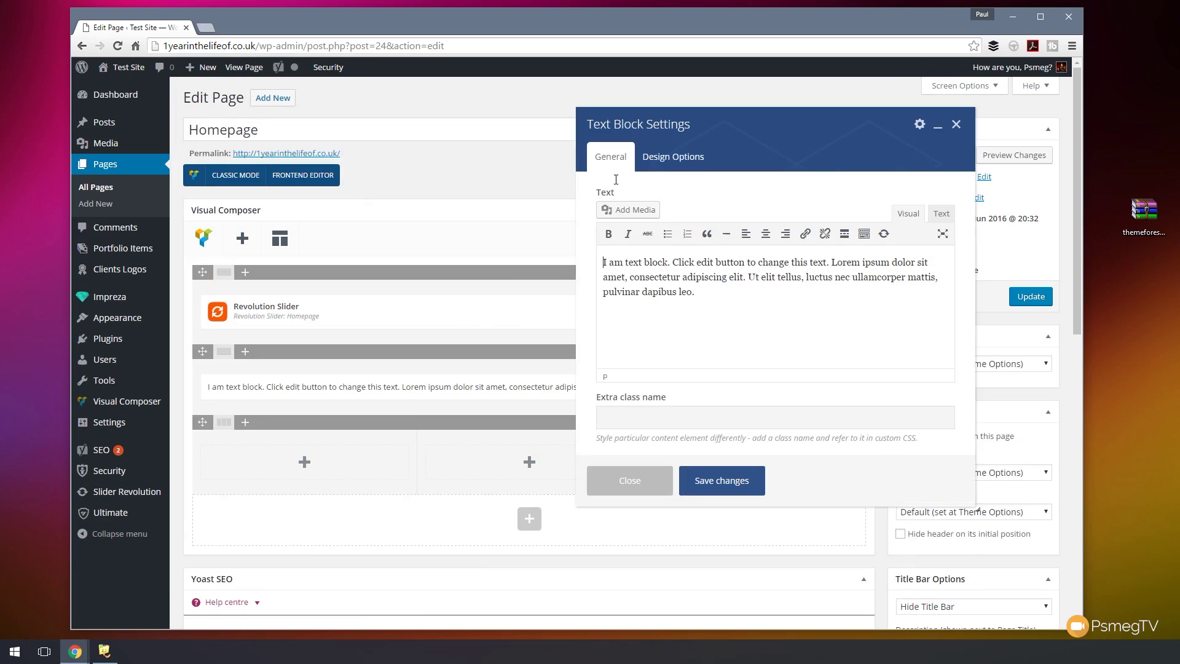
drag(748, 134, 435, 130)
drag(414, 303, 272, 258)
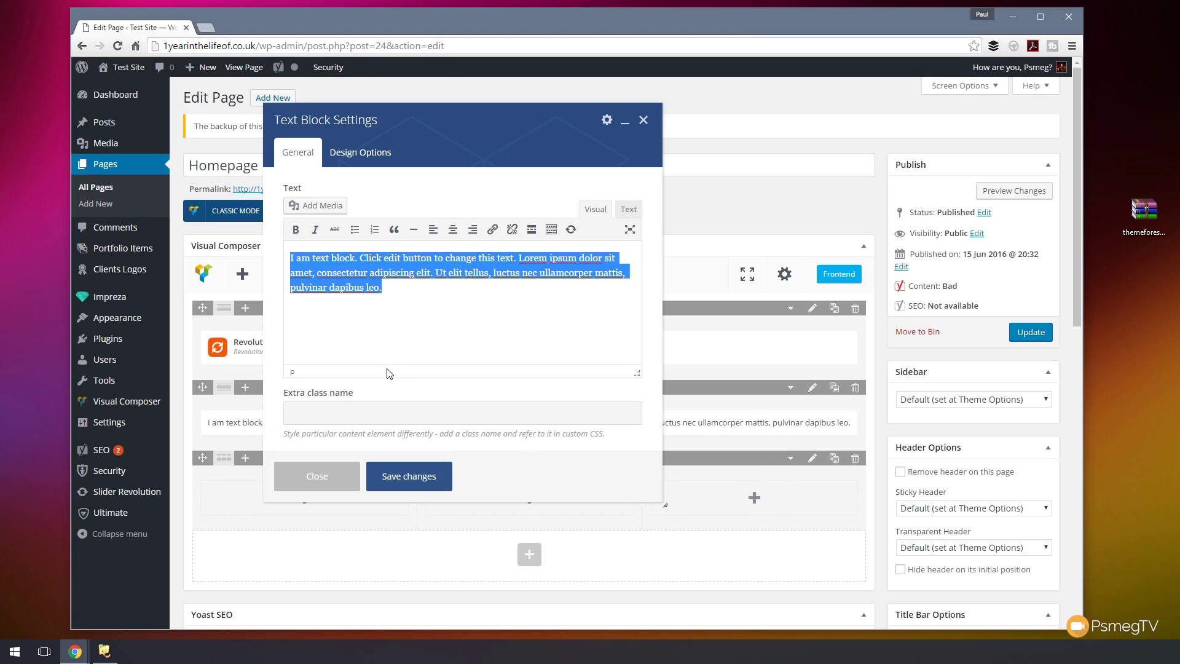
text(Experience Amazing Locations With Our All Inclusive, Action Packed Adventure Holidays!)
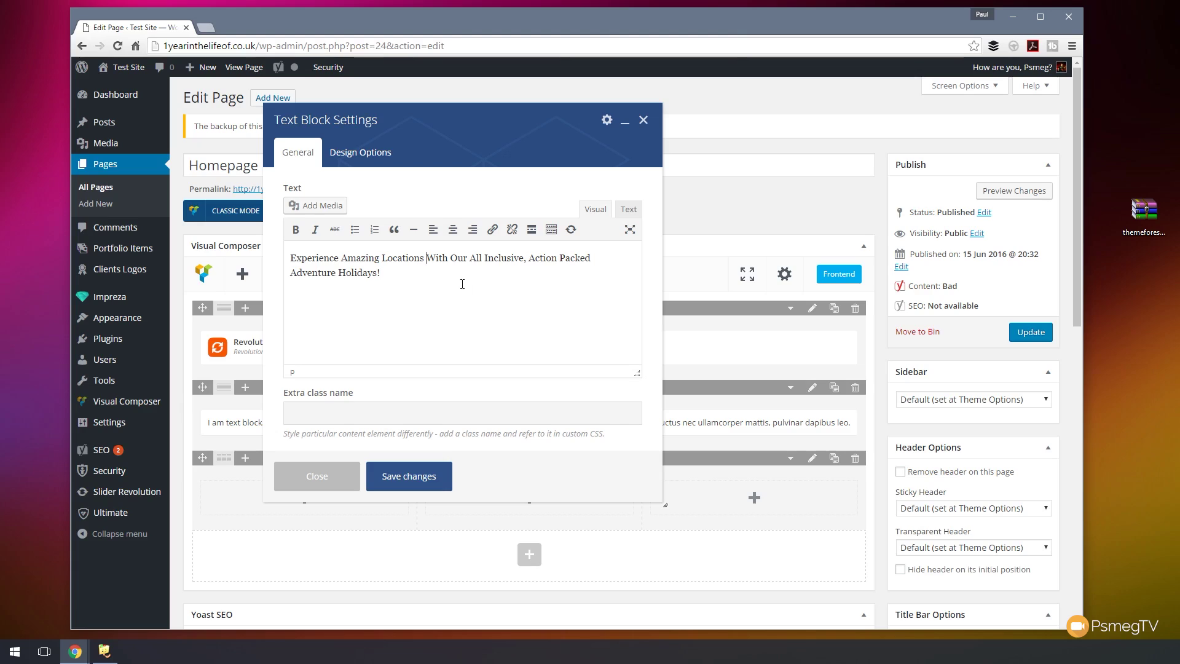
key(ctrl+a)
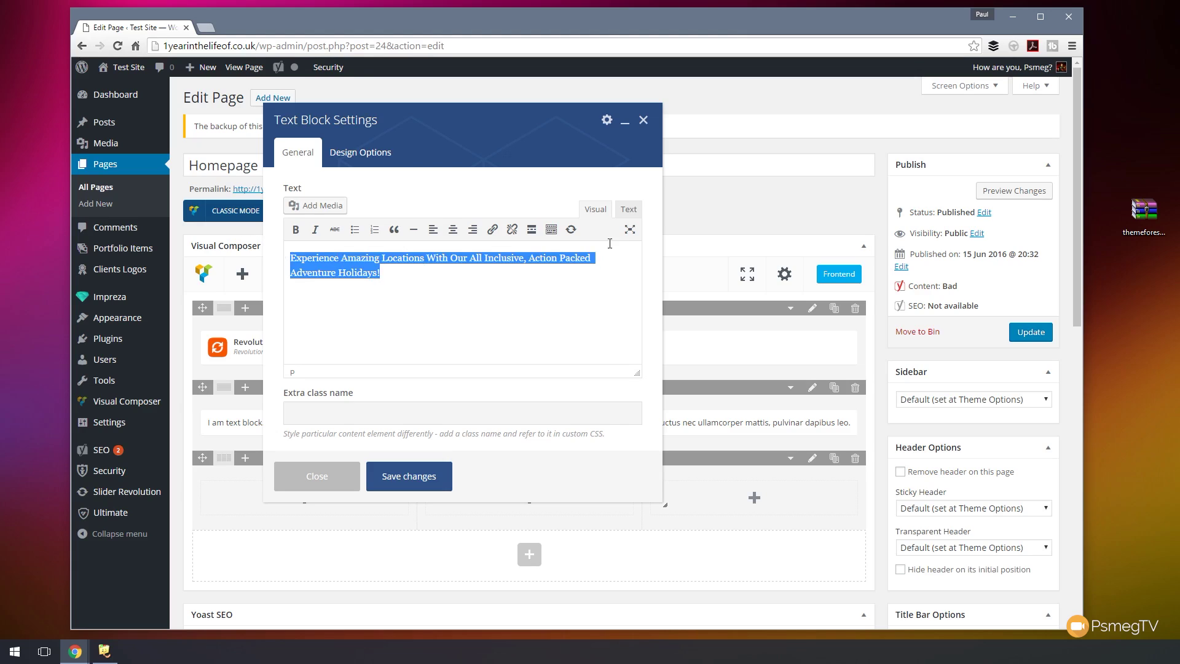
click(554, 235)
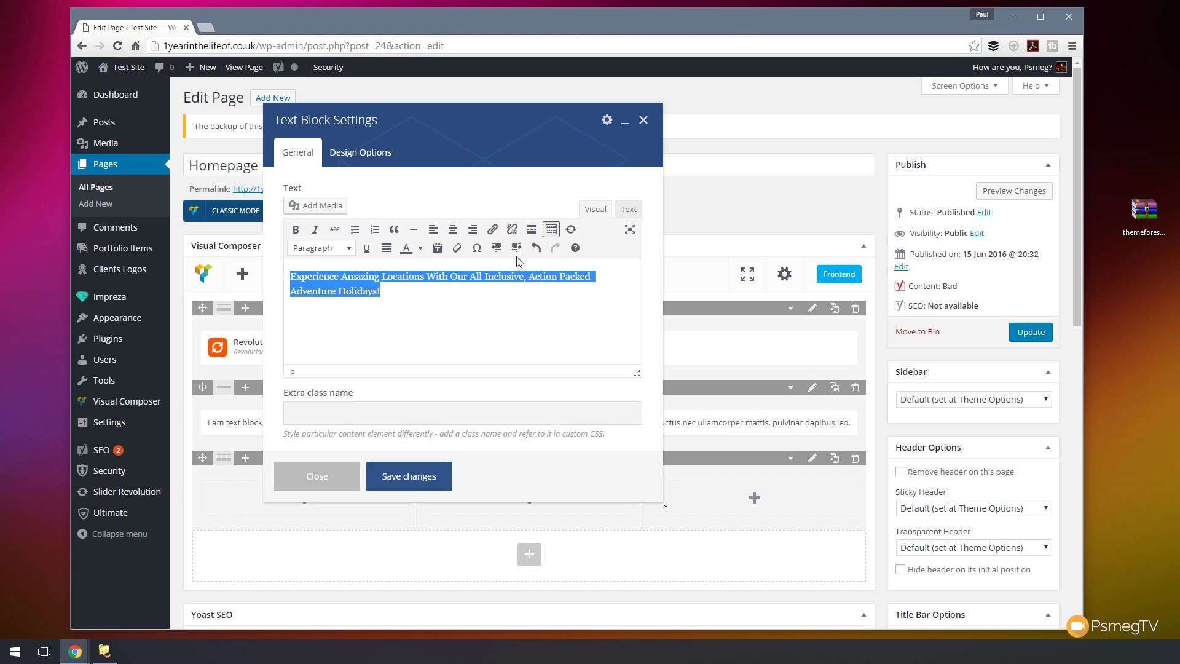
click(334, 249)
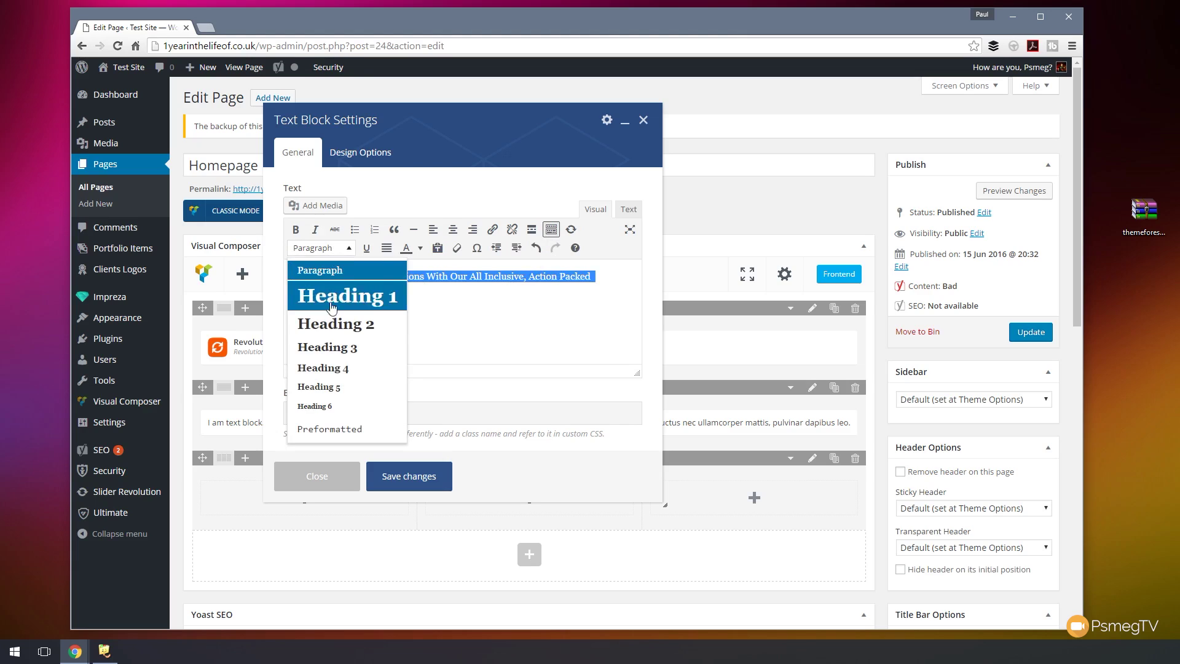
click(331, 325)
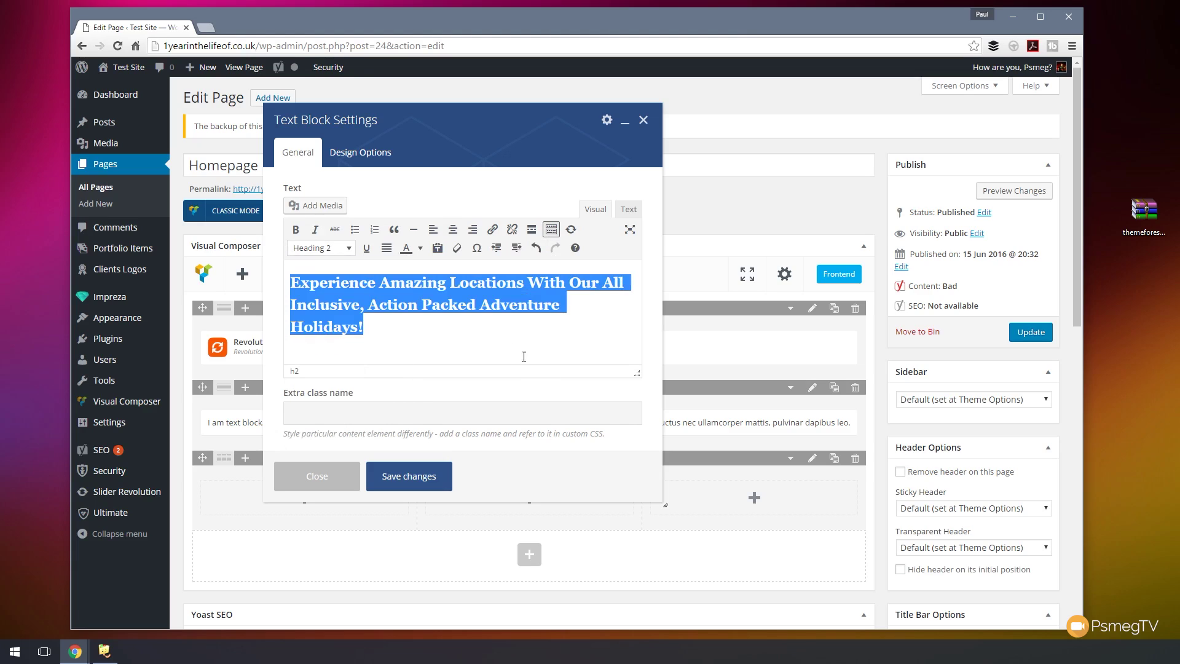
click(453, 229)
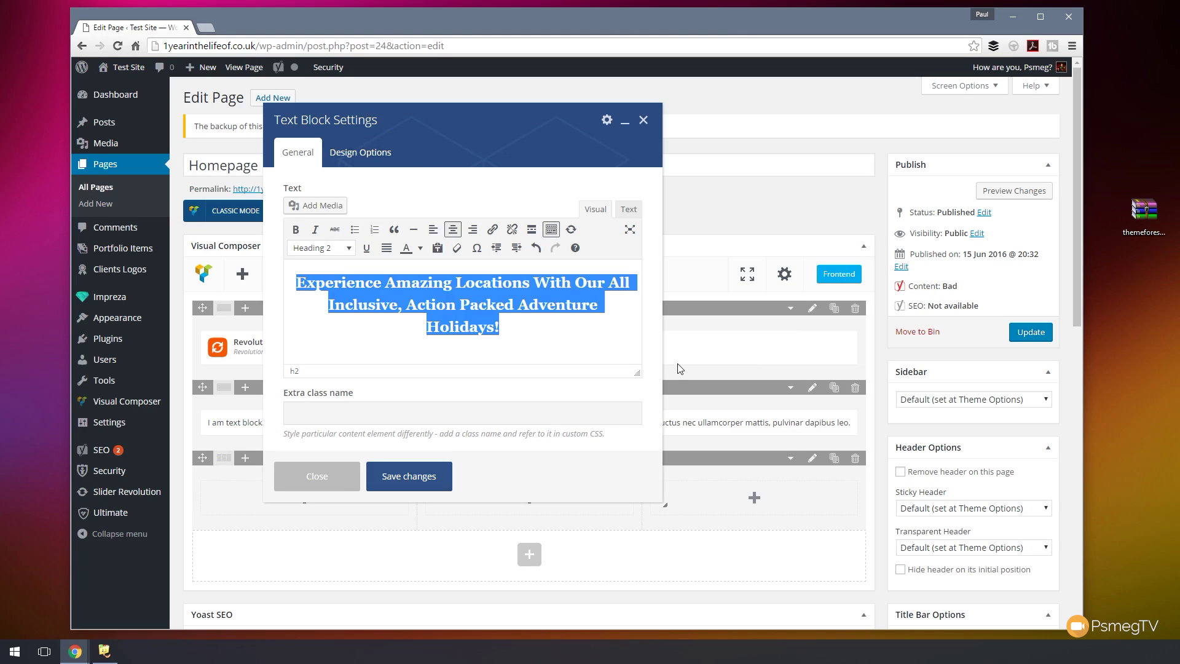
click(433, 475)
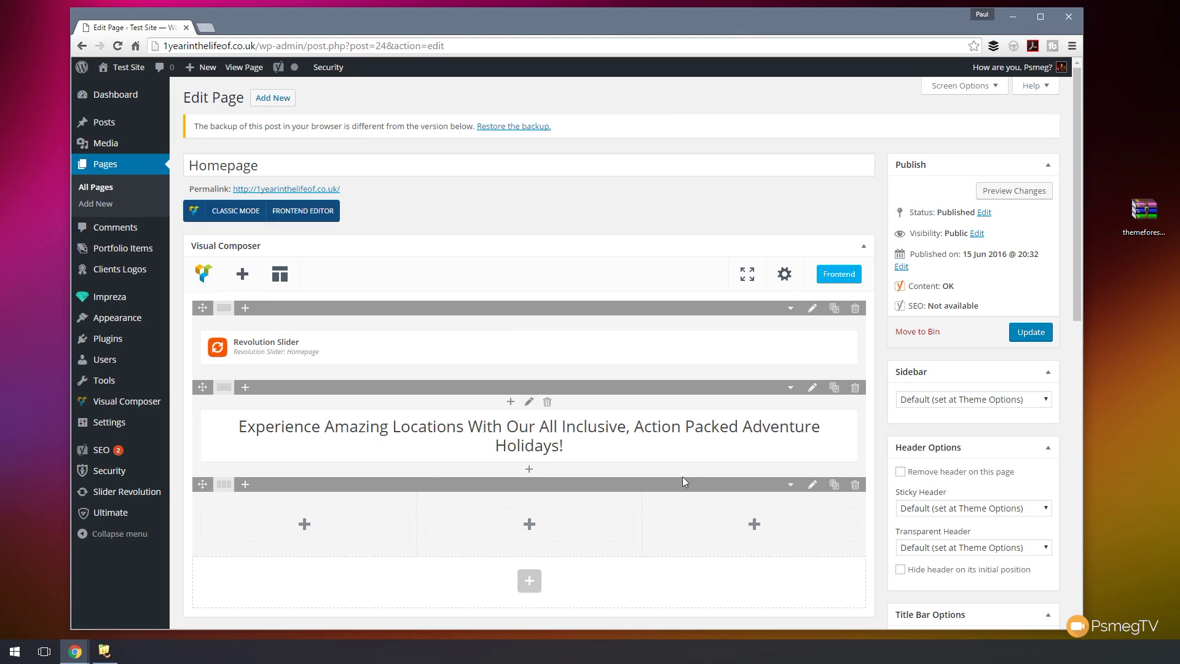
- Add a text block to the first column with a centred Heading 4 'Location Details'
scroll(449, 525, down, 1)
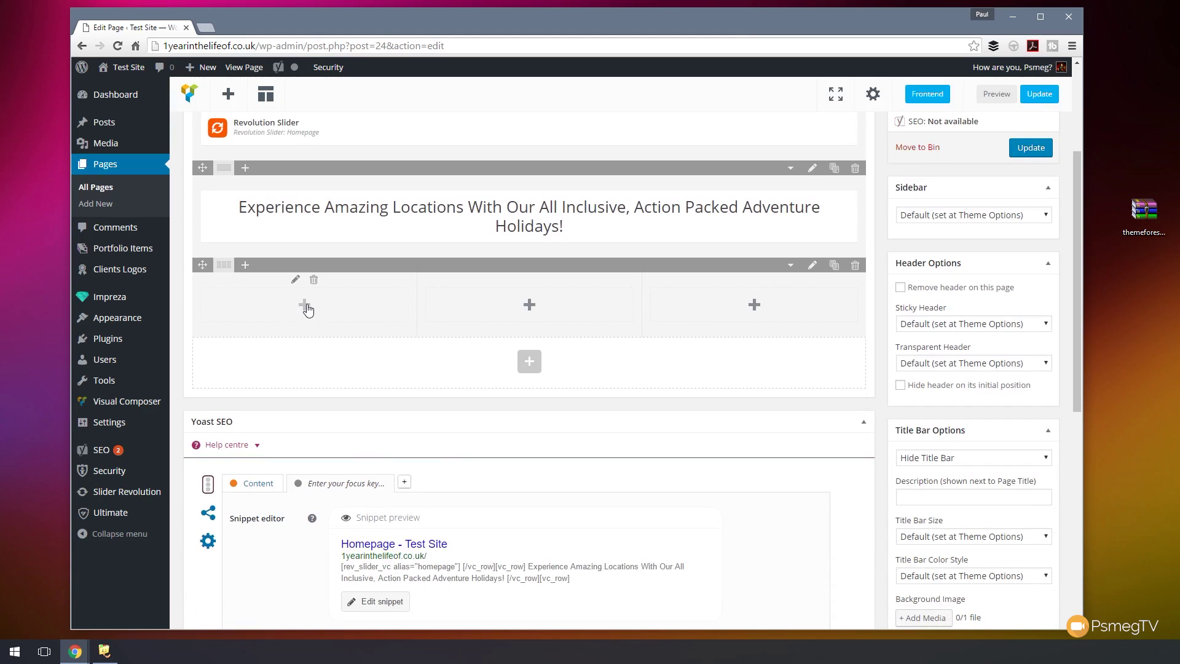
click(306, 307)
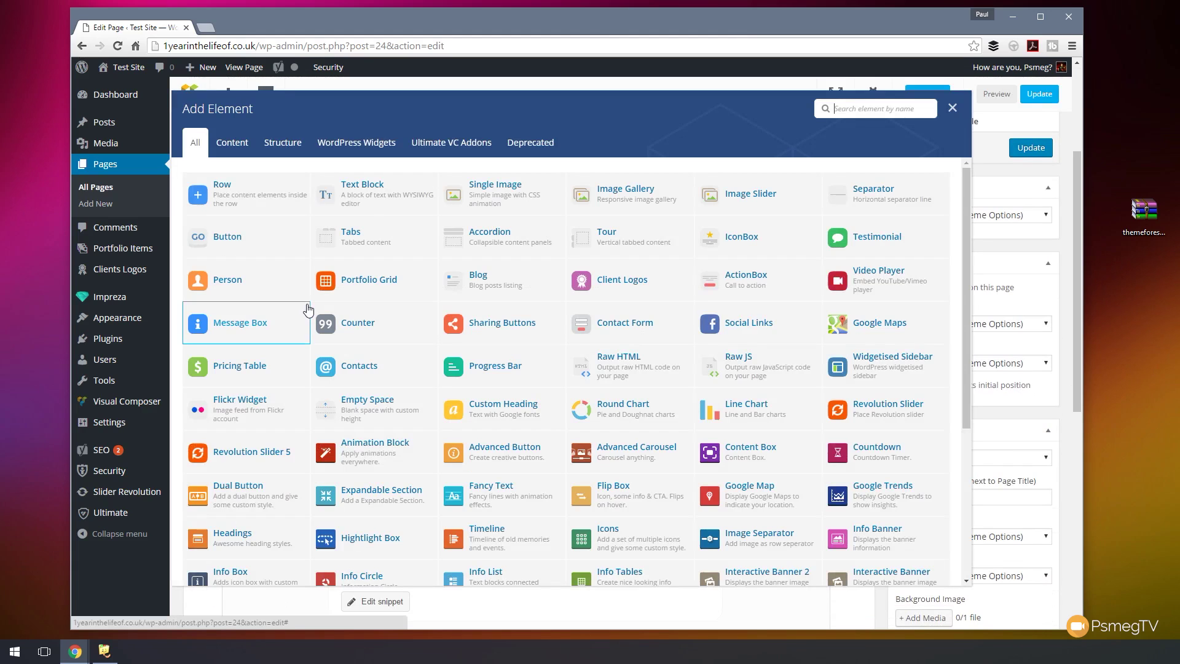
click(382, 205)
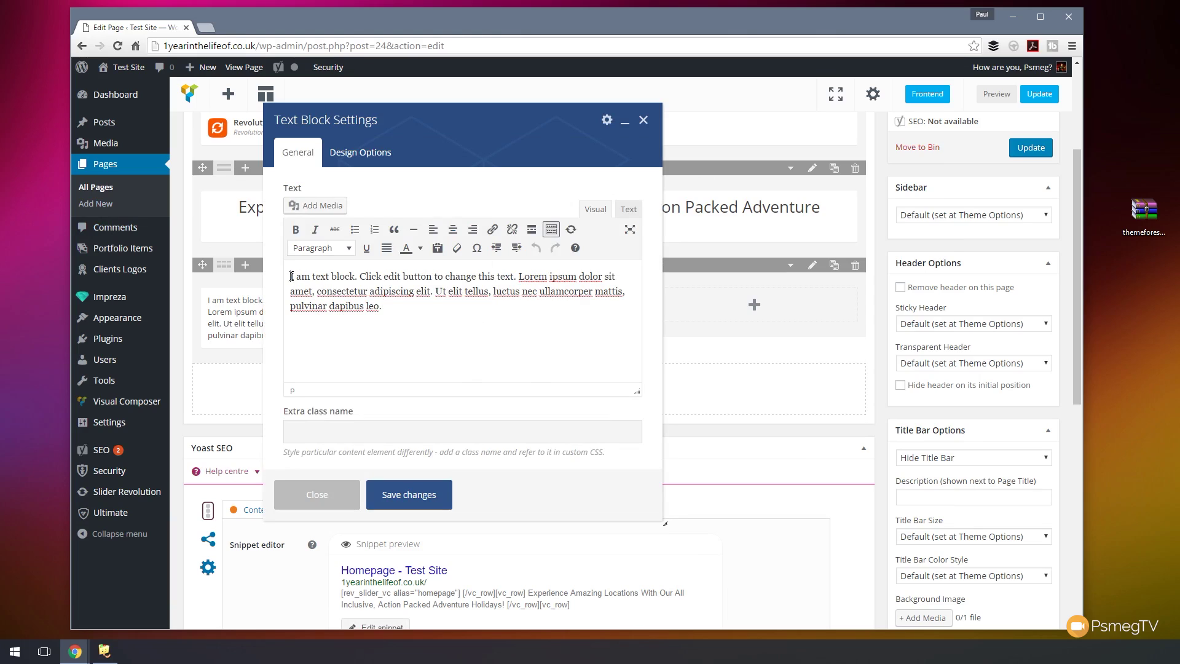
key(Return)
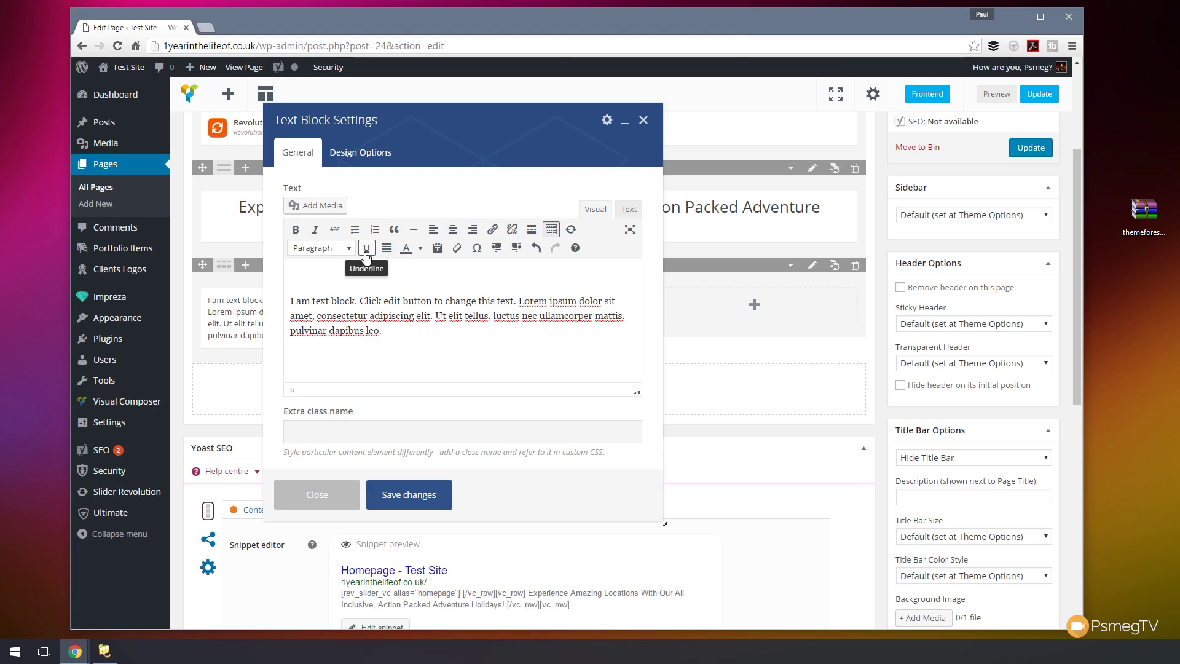
text(Location Details)
drag(395, 284, 242, 283)
click(335, 248)
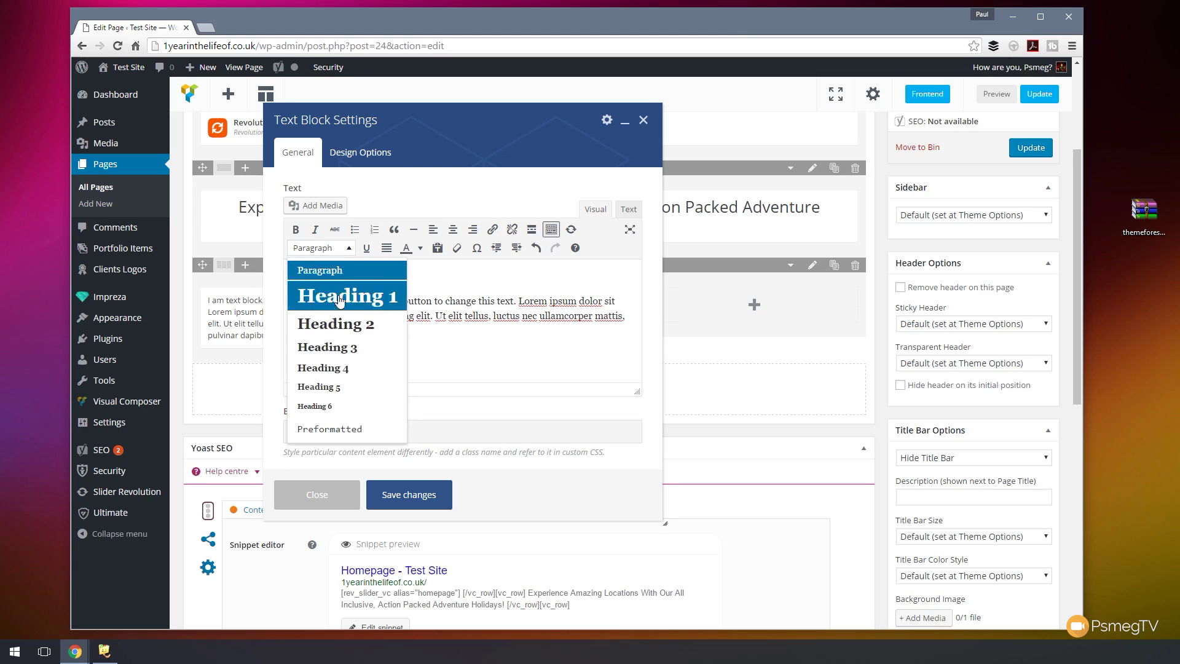
click(322, 367)
click(452, 229)
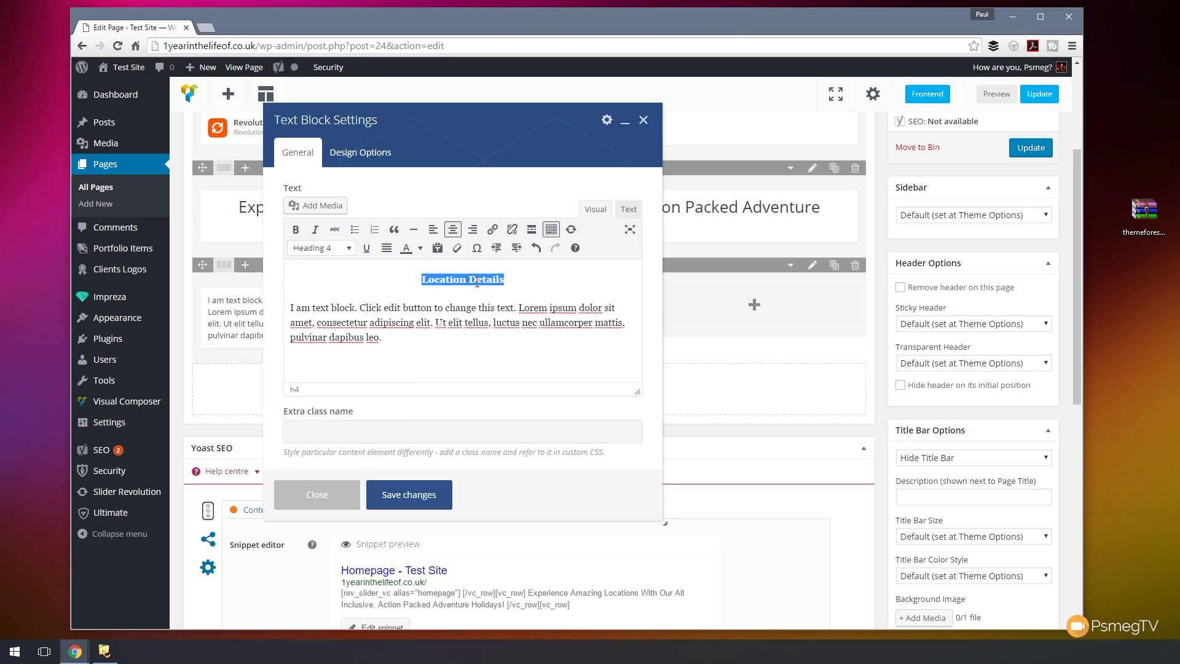
click(408, 496)
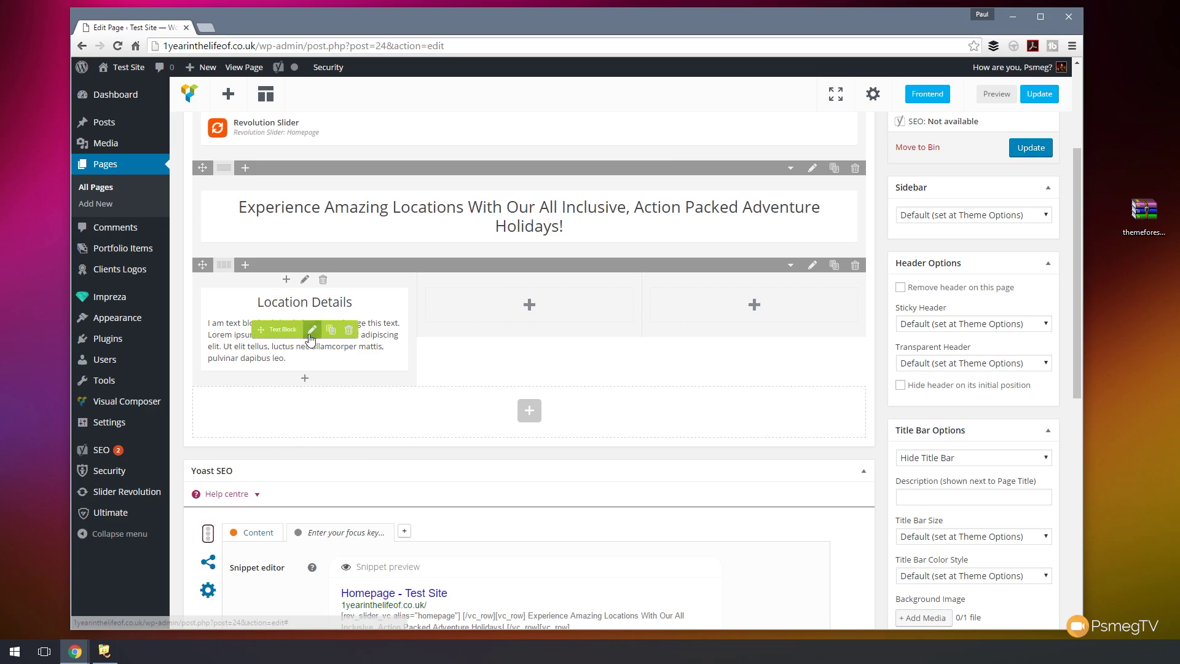
- Clone the Location Details block twice and move the copies into columns two and three
click(330, 330)
click(330, 330)
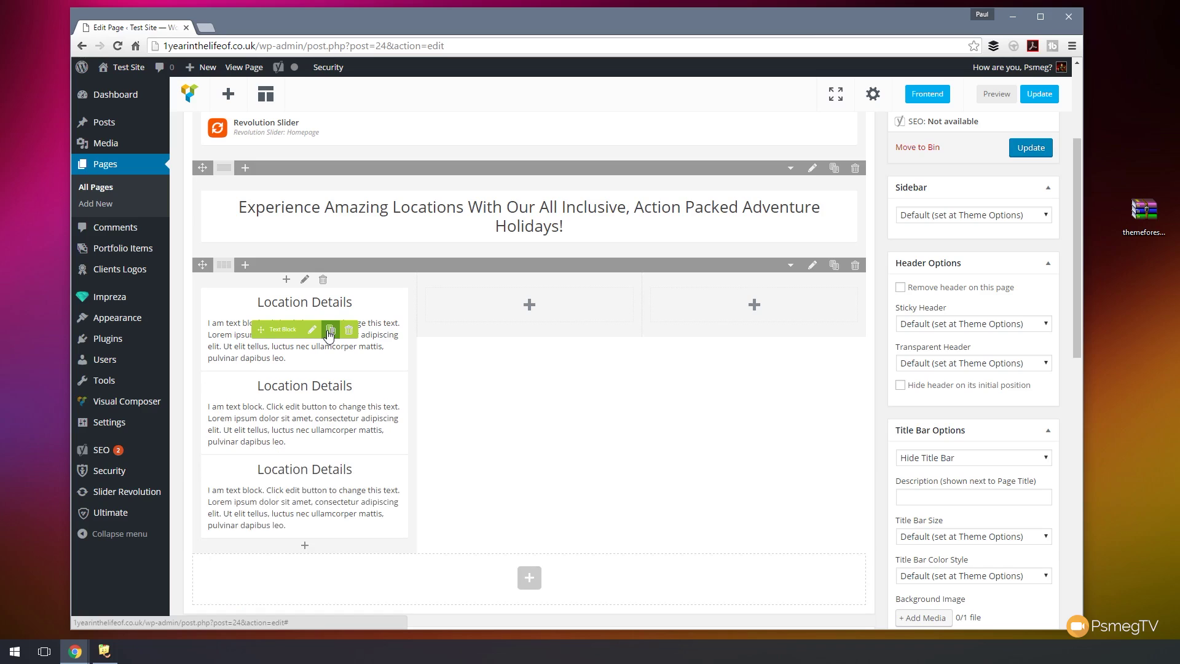
drag(275, 331, 476, 313)
drag(261, 413, 709, 369)
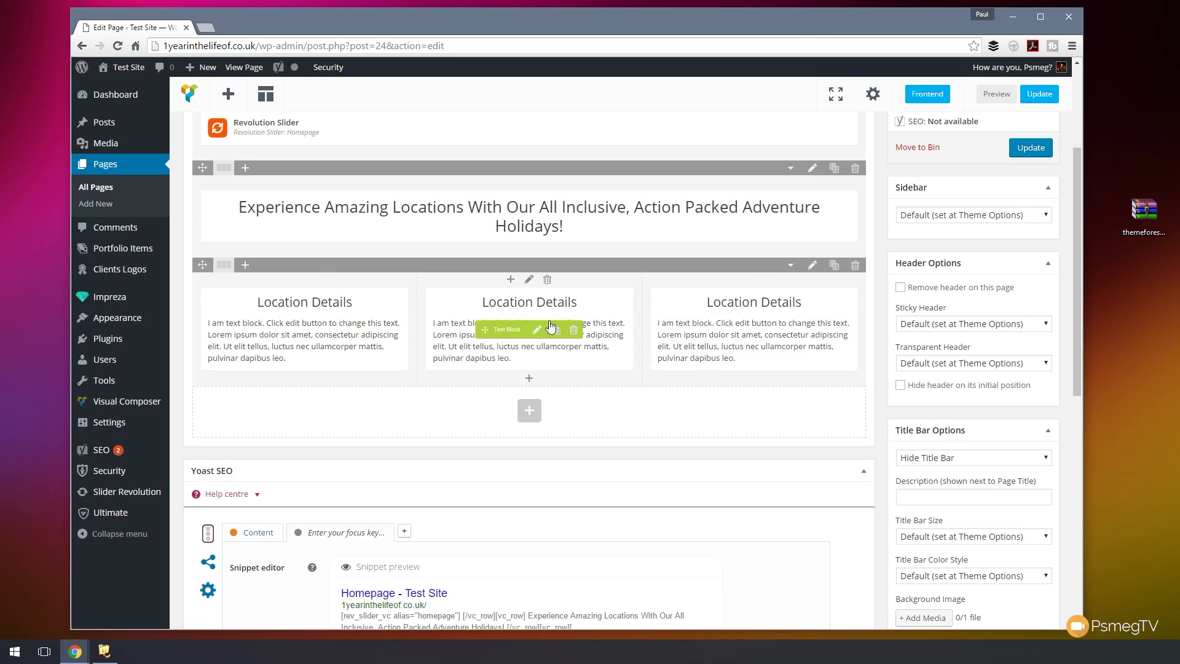
- Retitle the copies 'Travel Details' and 'Accommodation Details'
click(535, 330)
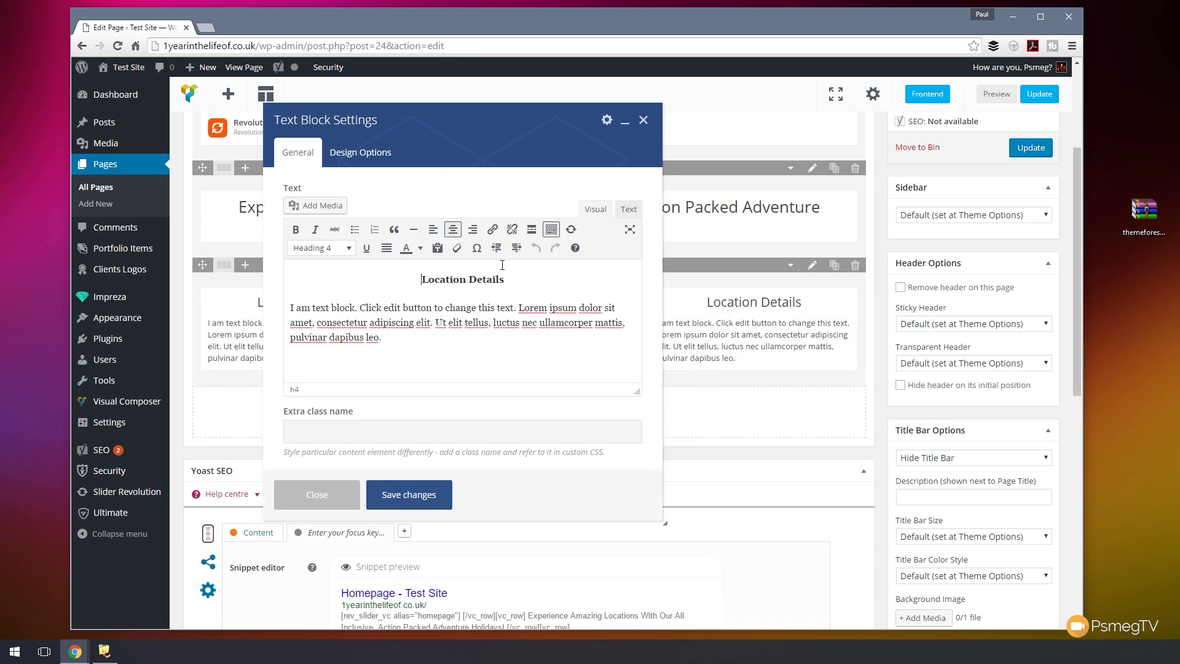
drag(466, 280, 424, 281)
text(Trac)
key(BackSpace)
text(vel)
click(406, 497)
click(777, 332)
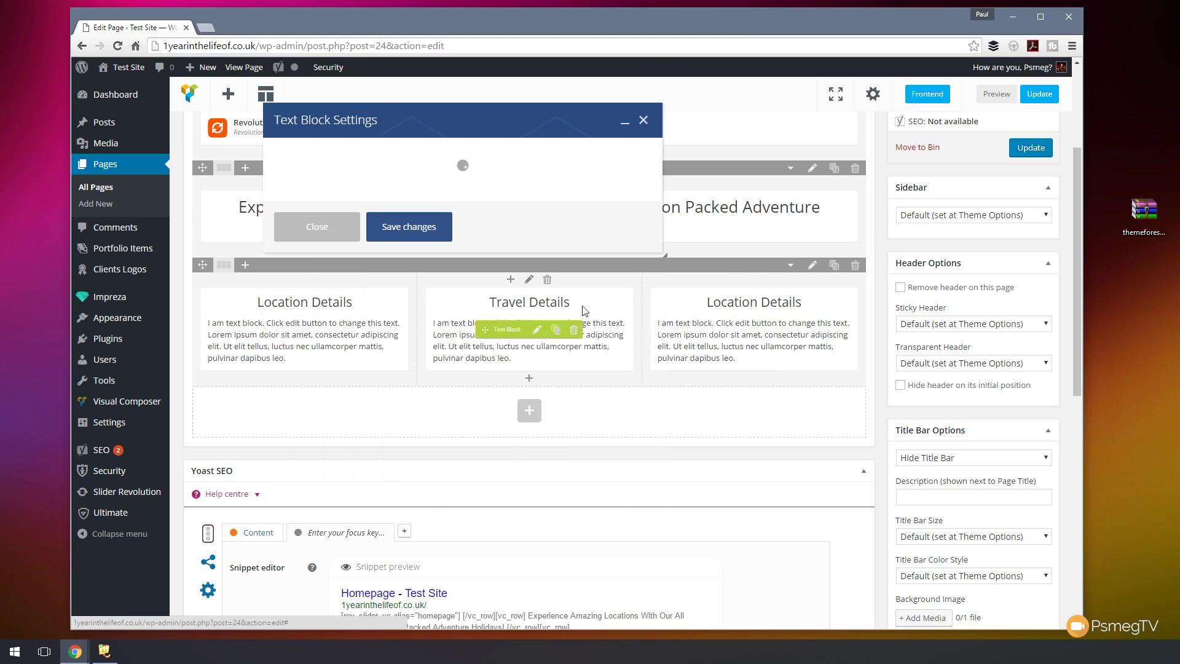
drag(466, 280, 420, 280)
text(Accommodat)
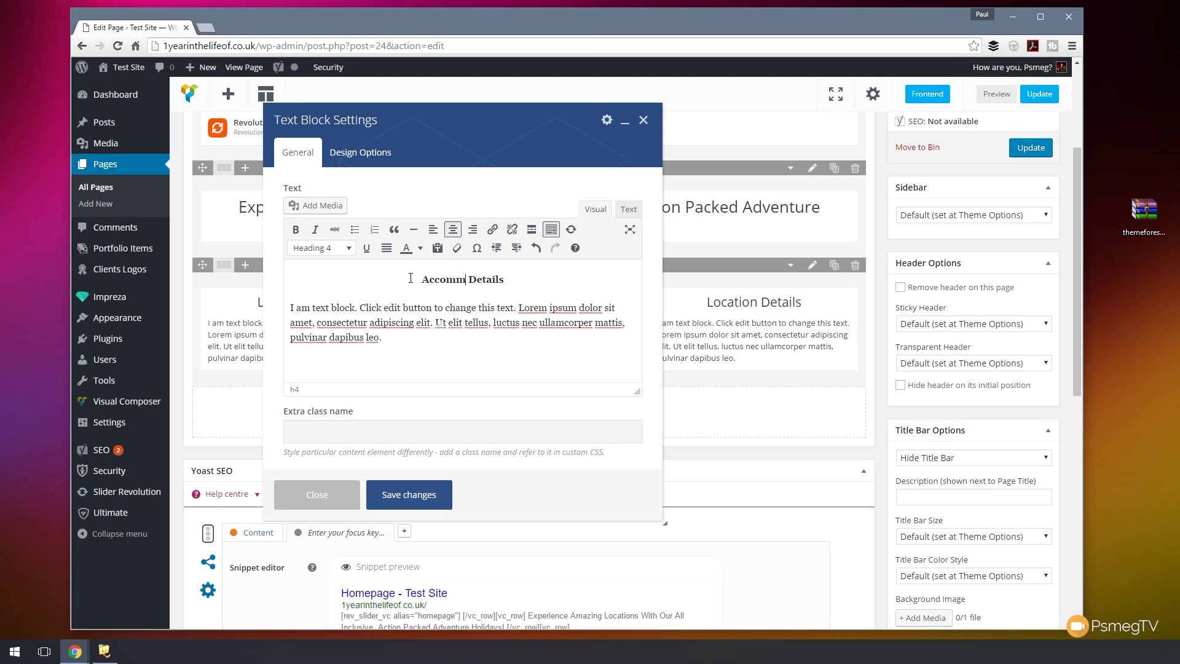
text(ion)
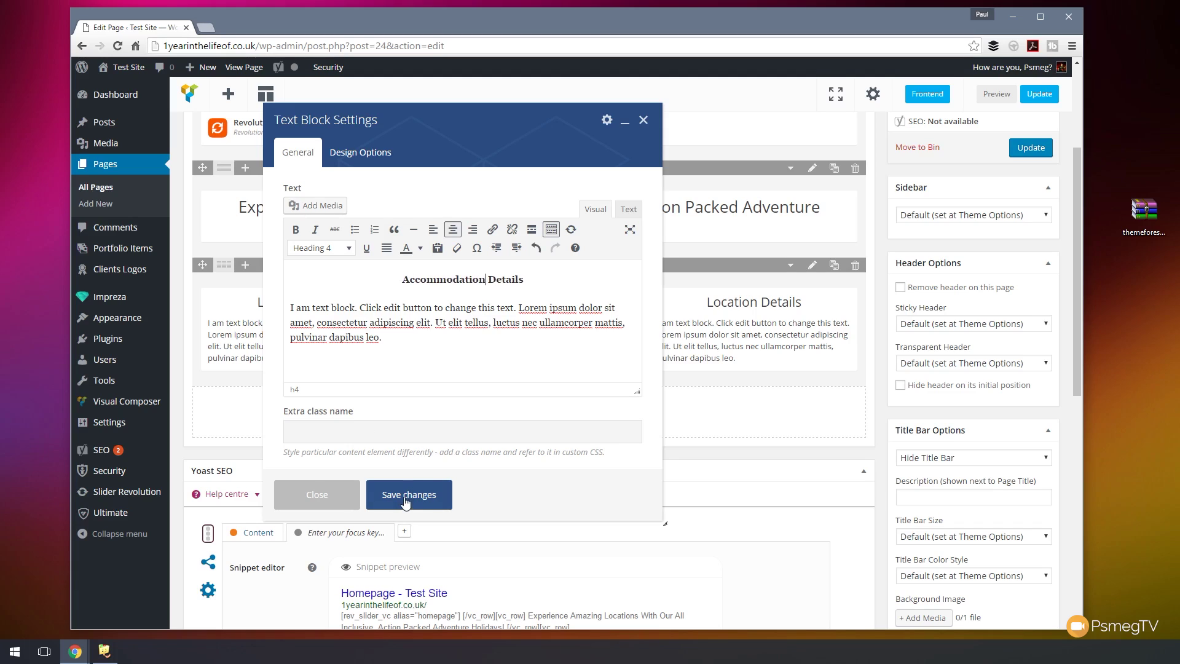
click(407, 500)
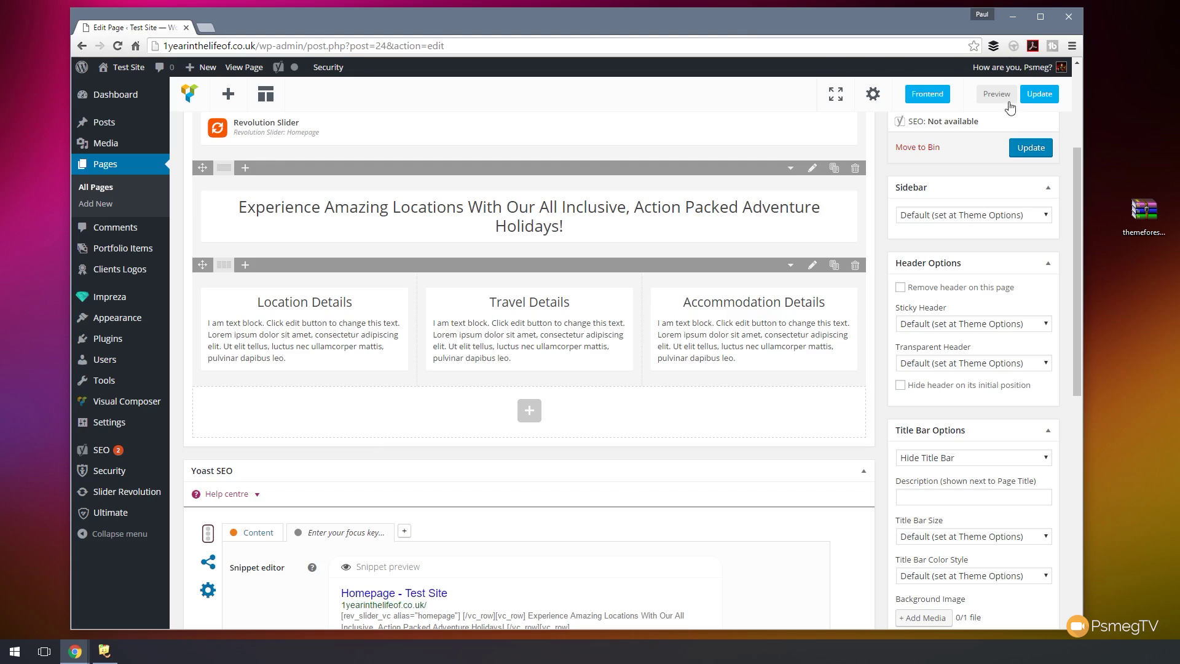
- Update the Homepage and open its live version in a new tab
click(1031, 93)
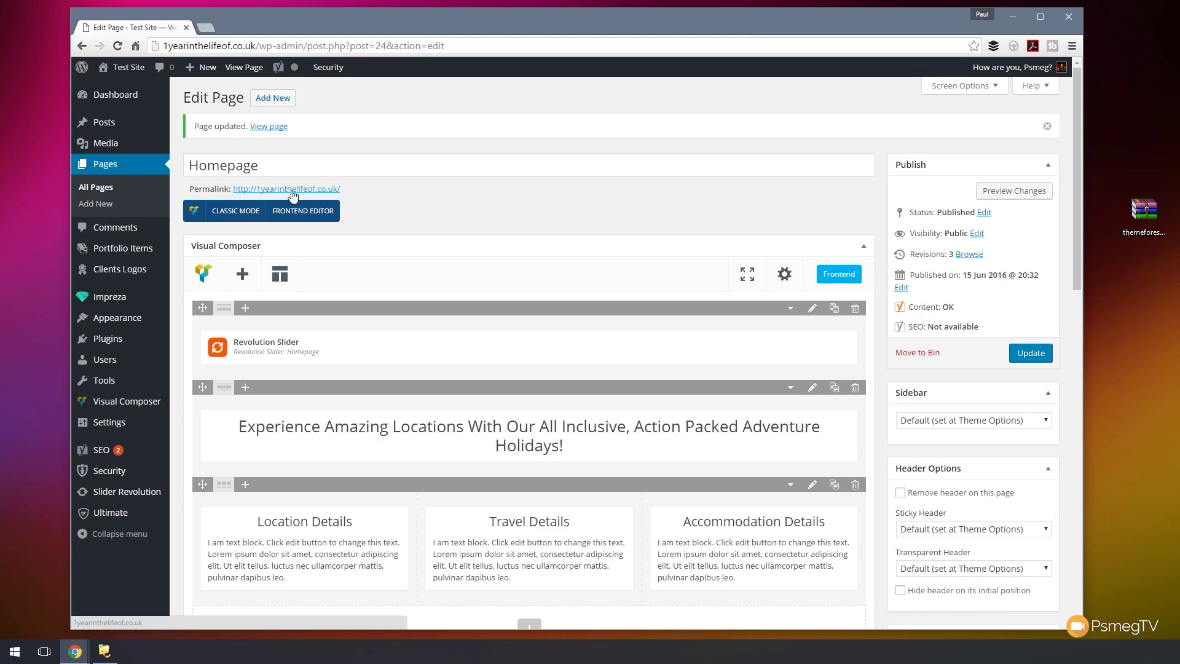
middle_click(291, 191)
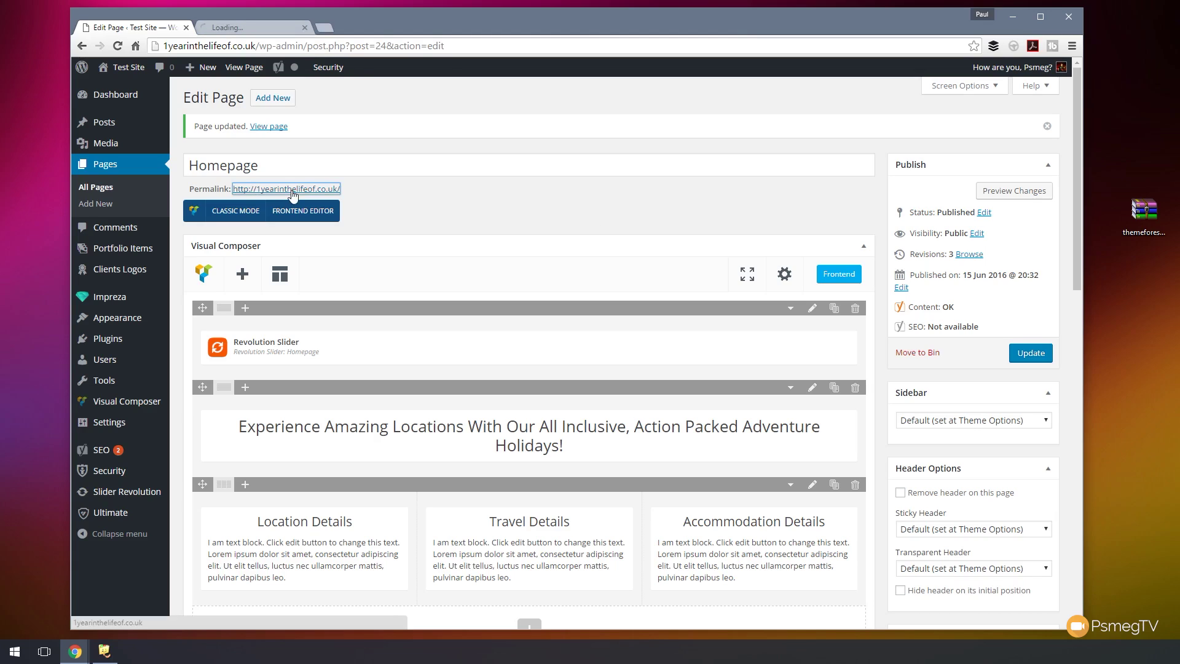
click(263, 27)
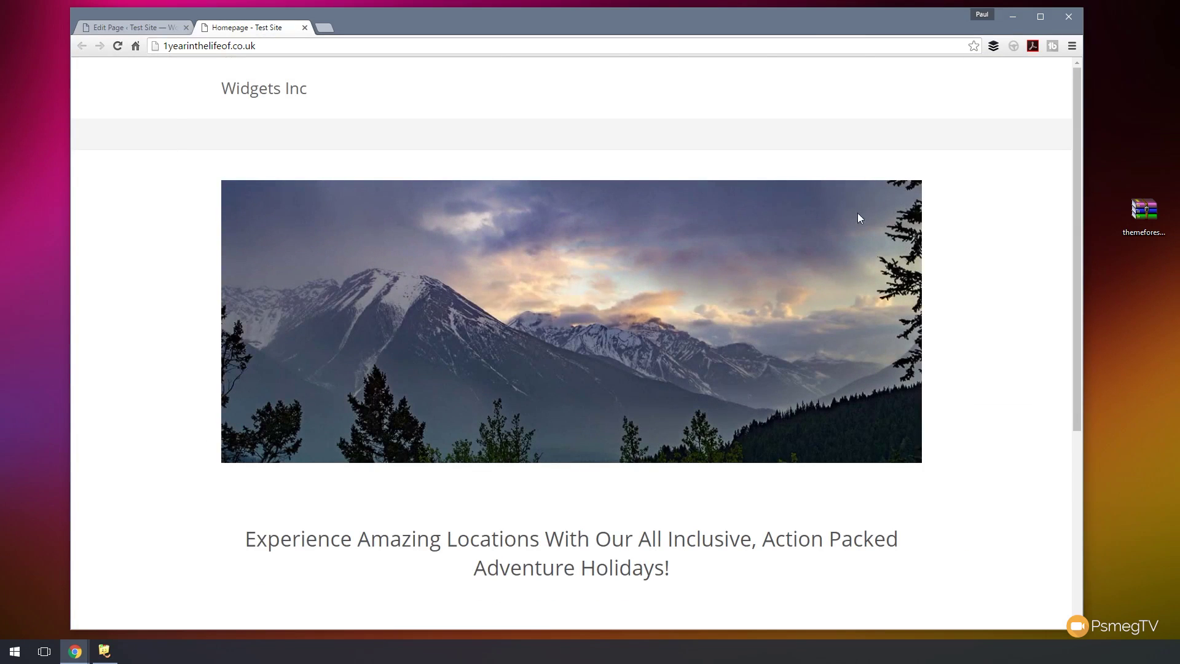
- Review the headline and three detail columns on the live homepage, then return to the editor
scroll(980, 345, down, 4)
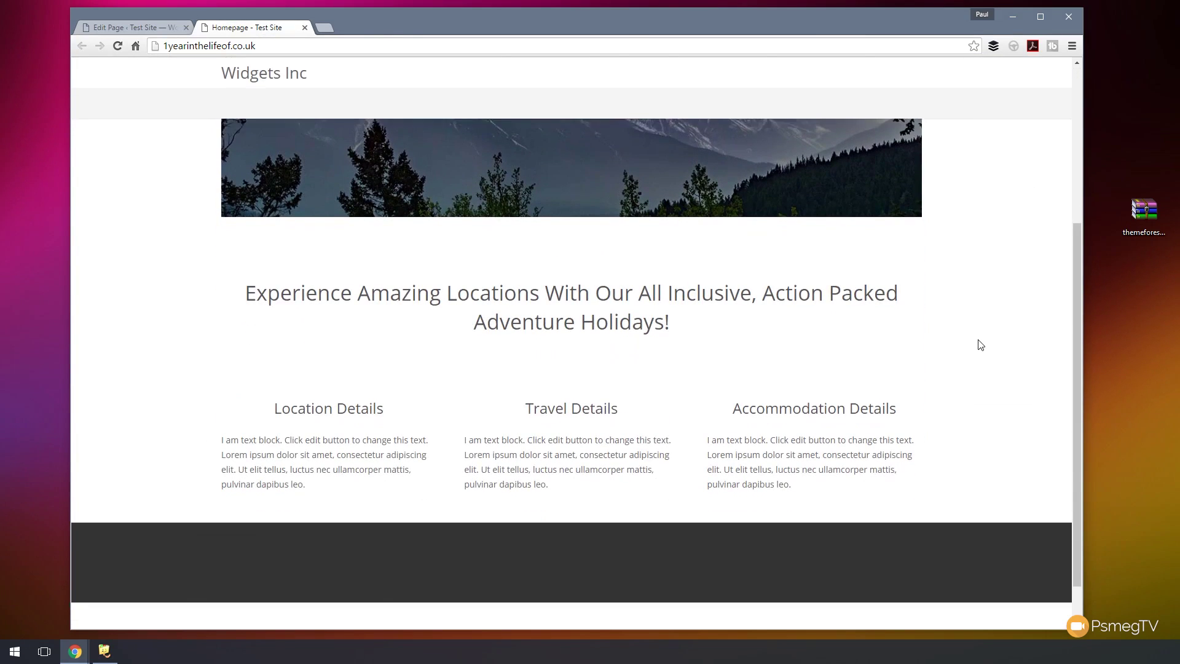
scroll(980, 345, down, 1)
scroll(980, 345, up, 5)
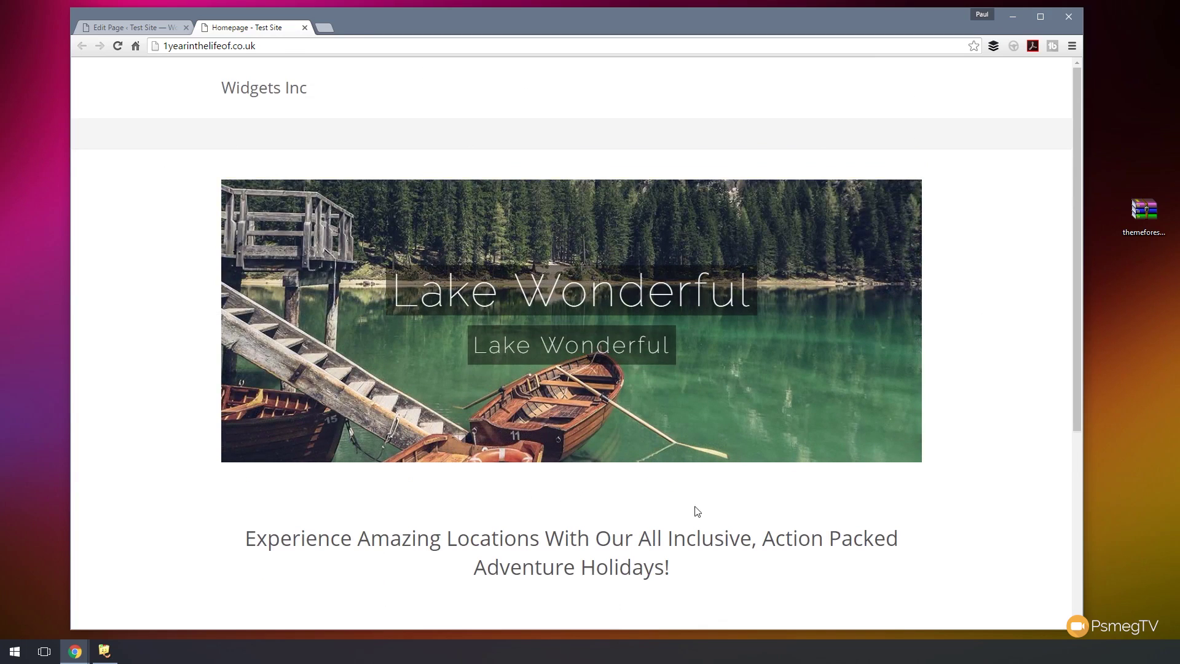
scroll(643, 508, down, 3)
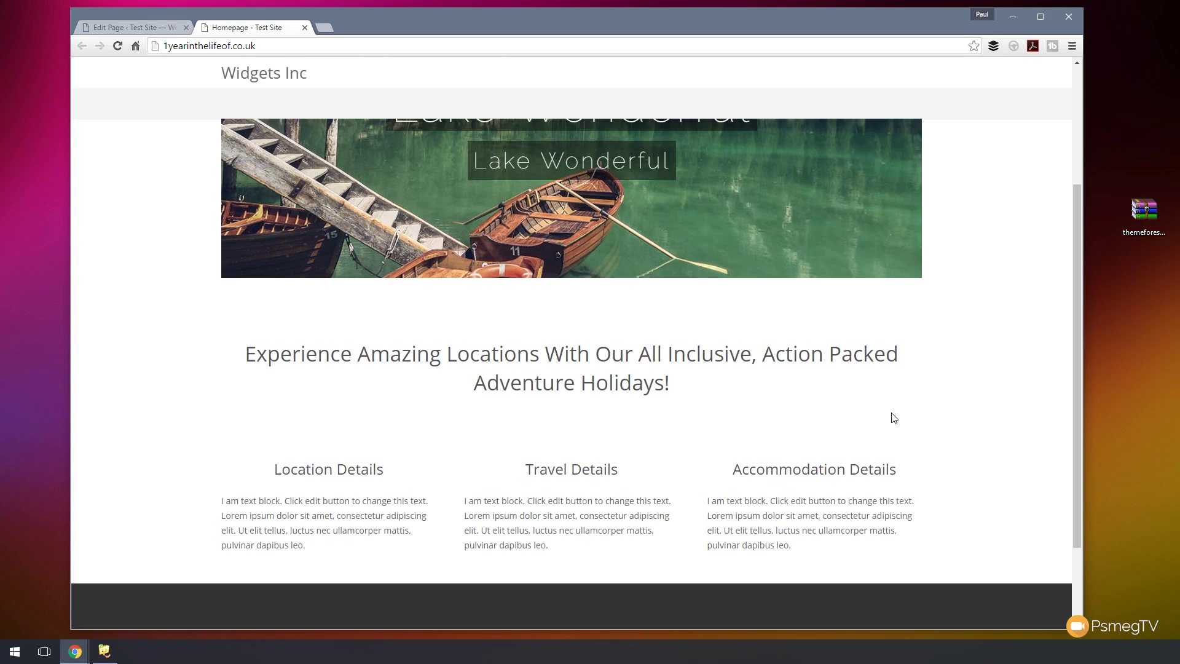
scroll(893, 417, up, 3)
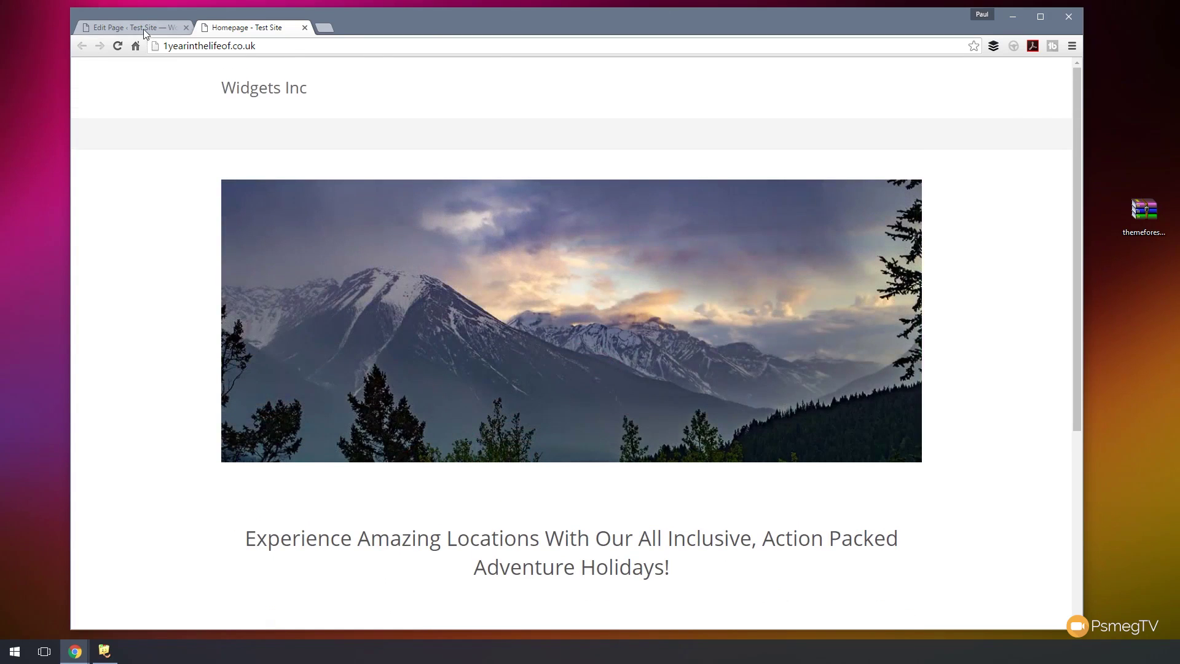
click(143, 28)
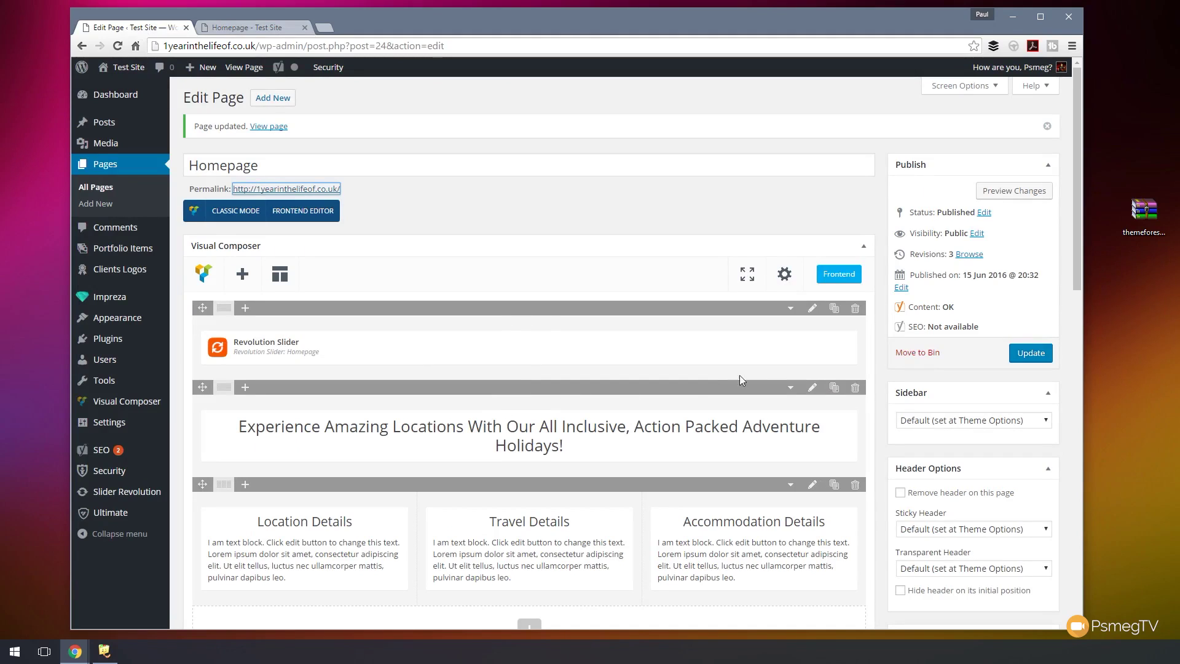
mouse_move(306, 344)
click(790, 309)
click(791, 309)
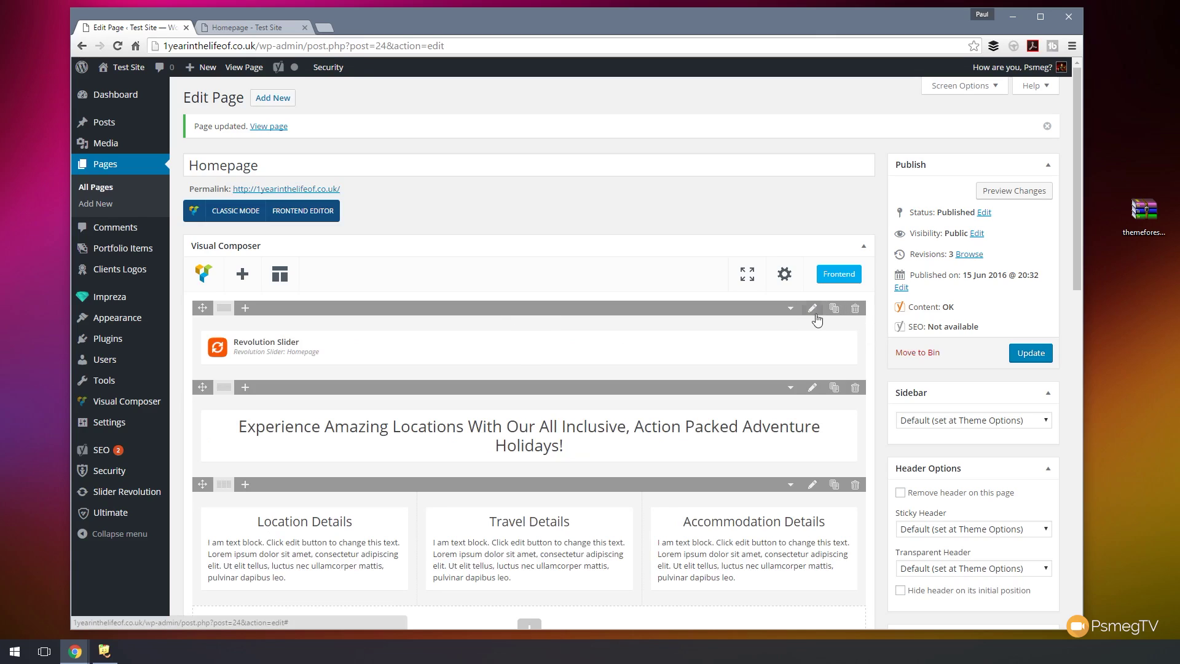
- Open the slider row's settings and look through its design, background and effect options
click(813, 310)
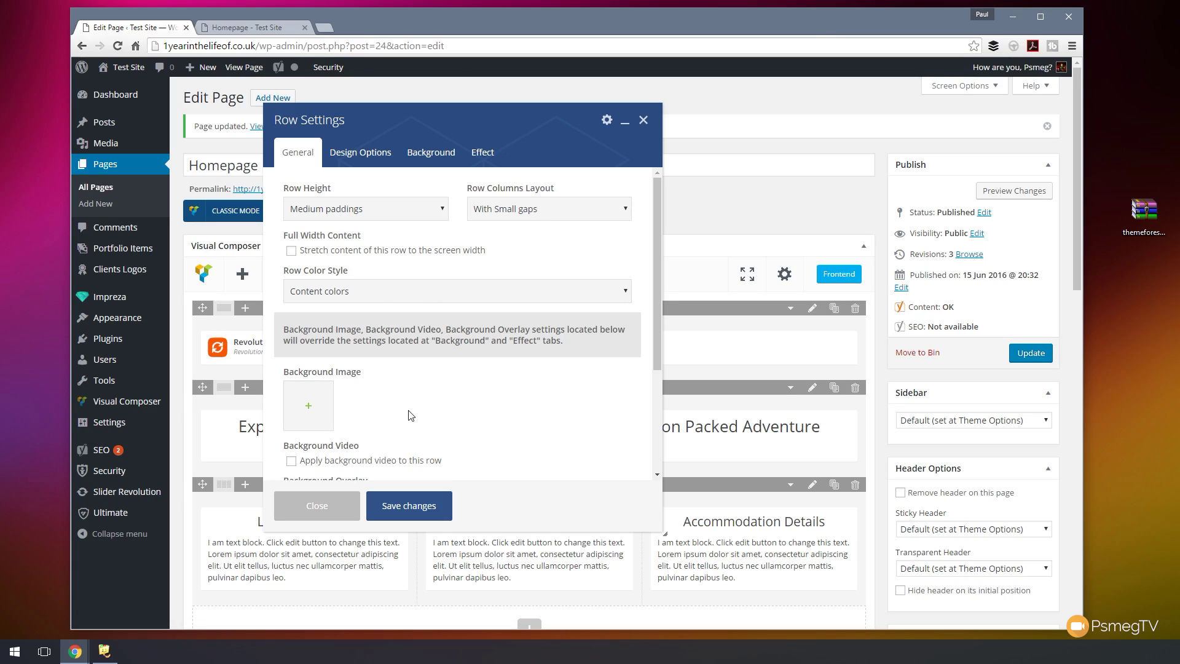
click(360, 155)
click(427, 157)
click(482, 153)
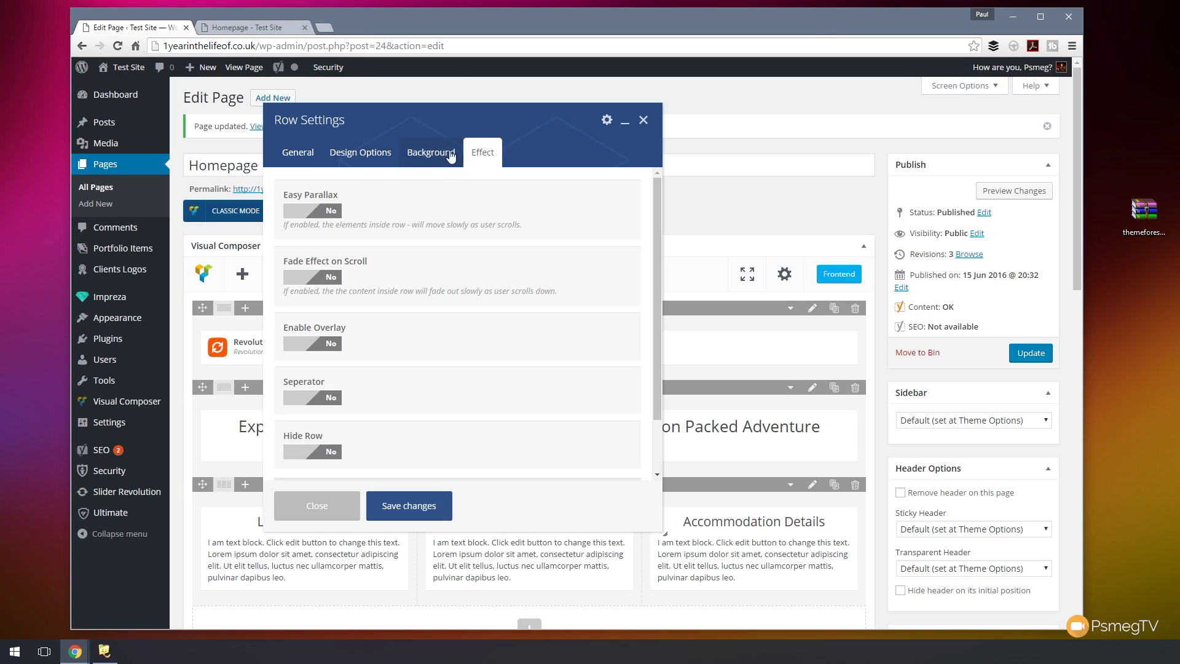
click(291, 161)
- Stretch the slider row to full width with No paddings height, then update the Homepage
click(337, 251)
click(438, 212)
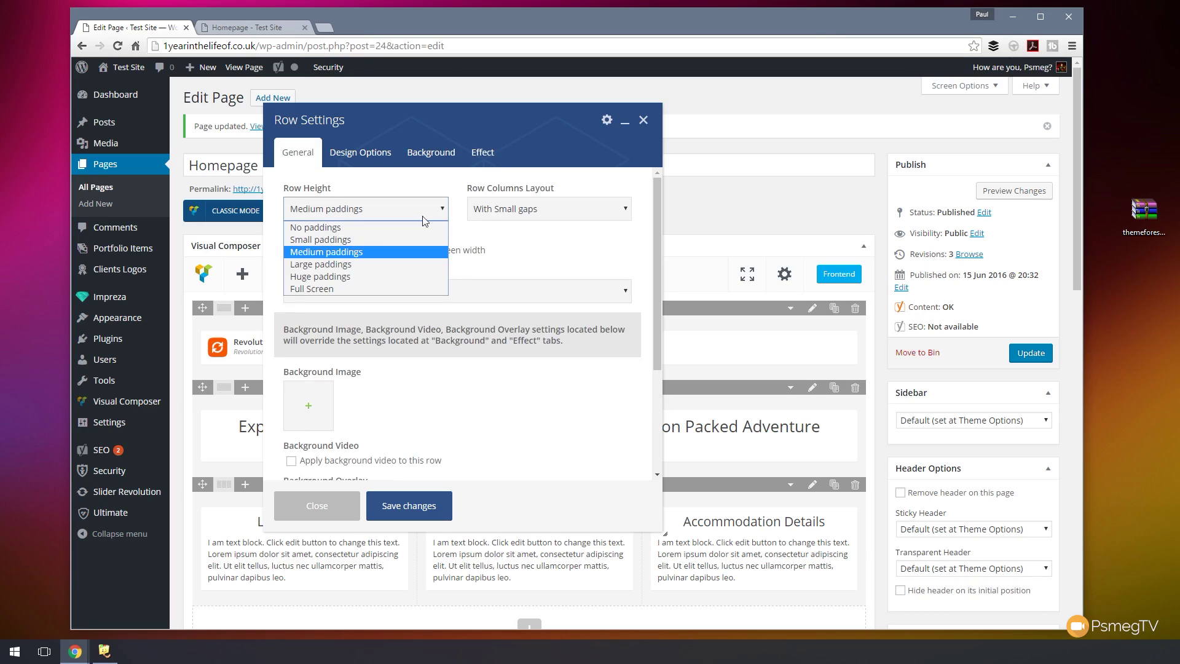
click(387, 226)
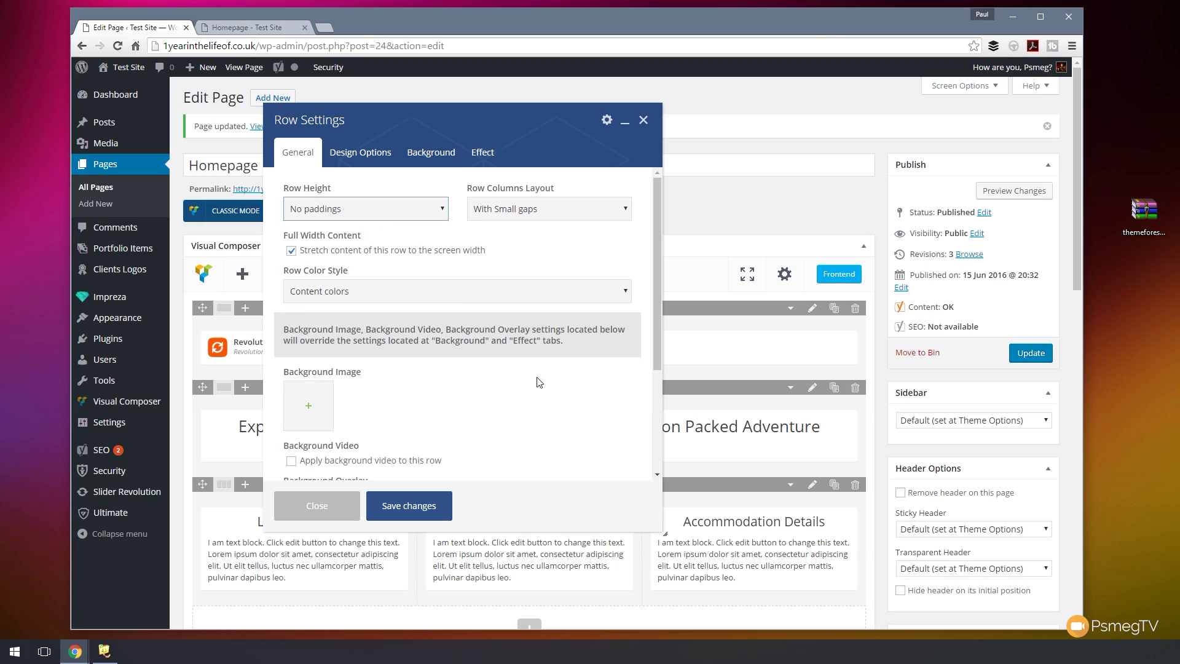
scroll(566, 399, down, 3)
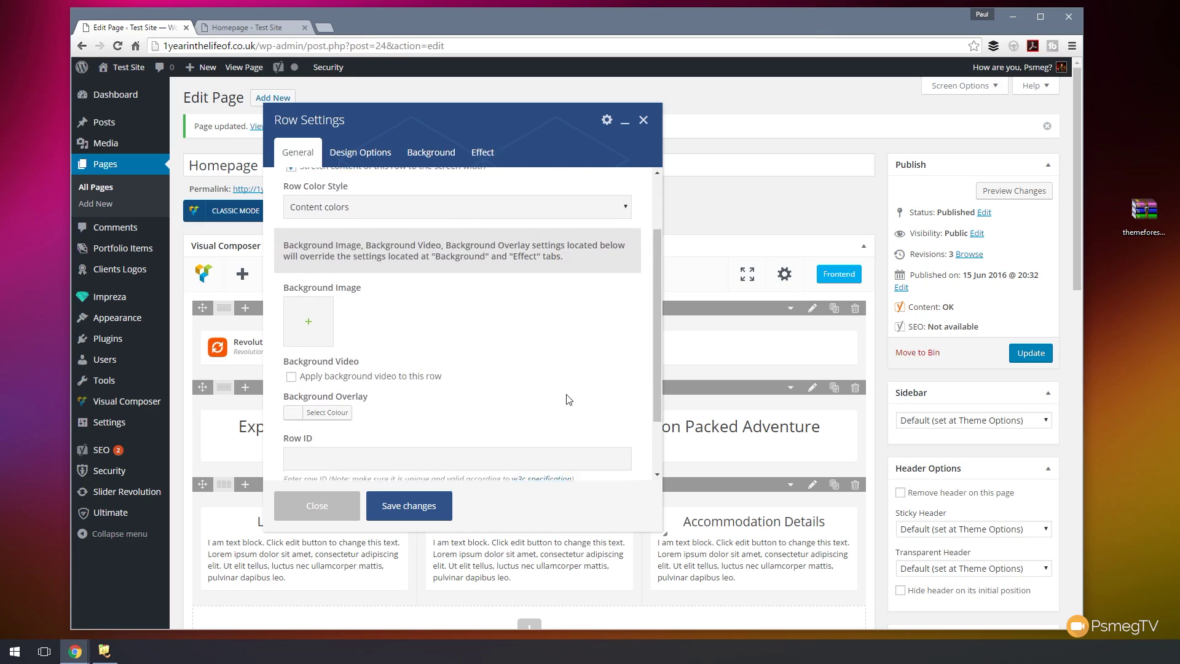
click(407, 505)
click(1023, 354)
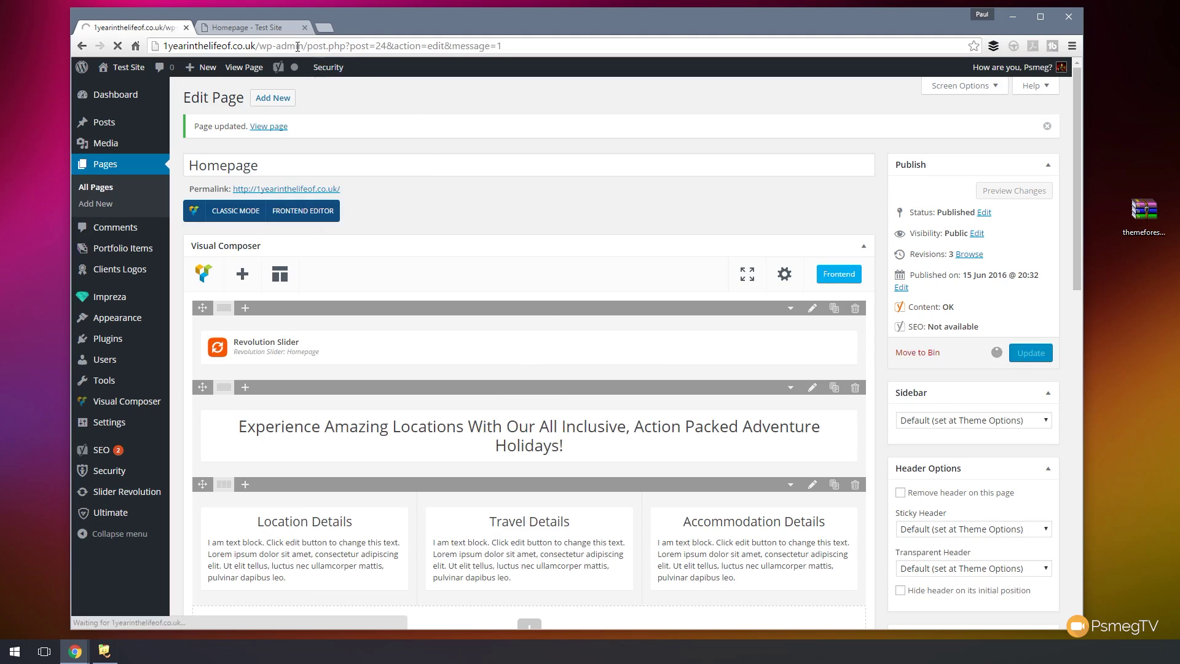
click(272, 32)
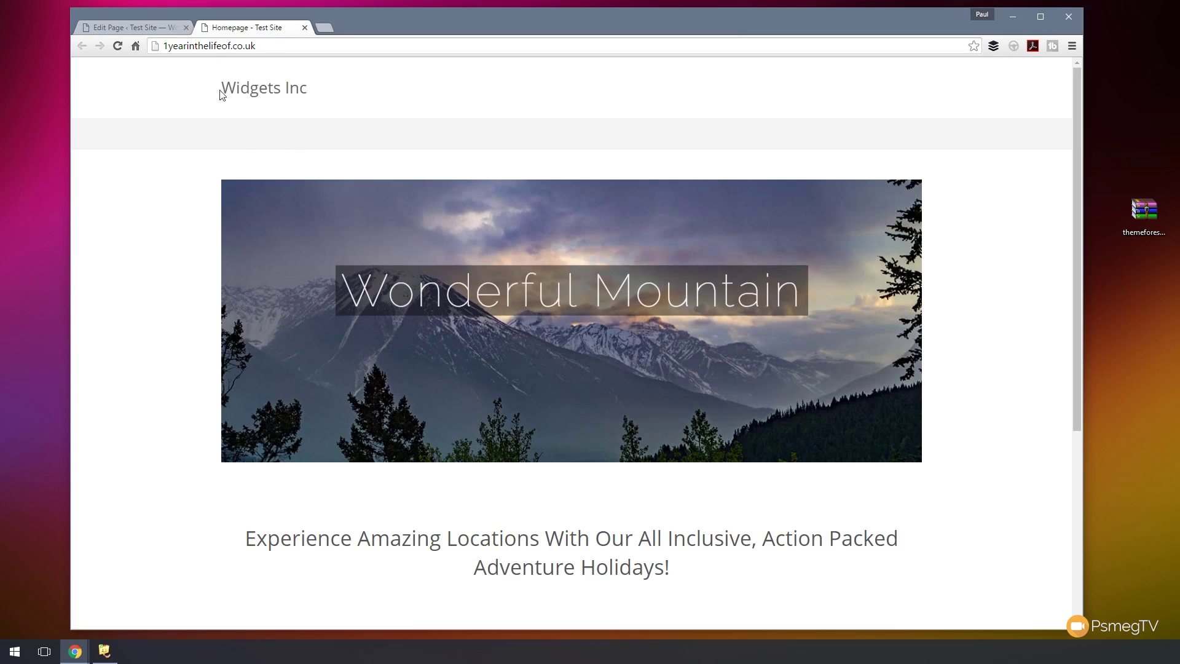
- Reload the live homepage to check the full-width slider, then return to the editor
click(116, 47)
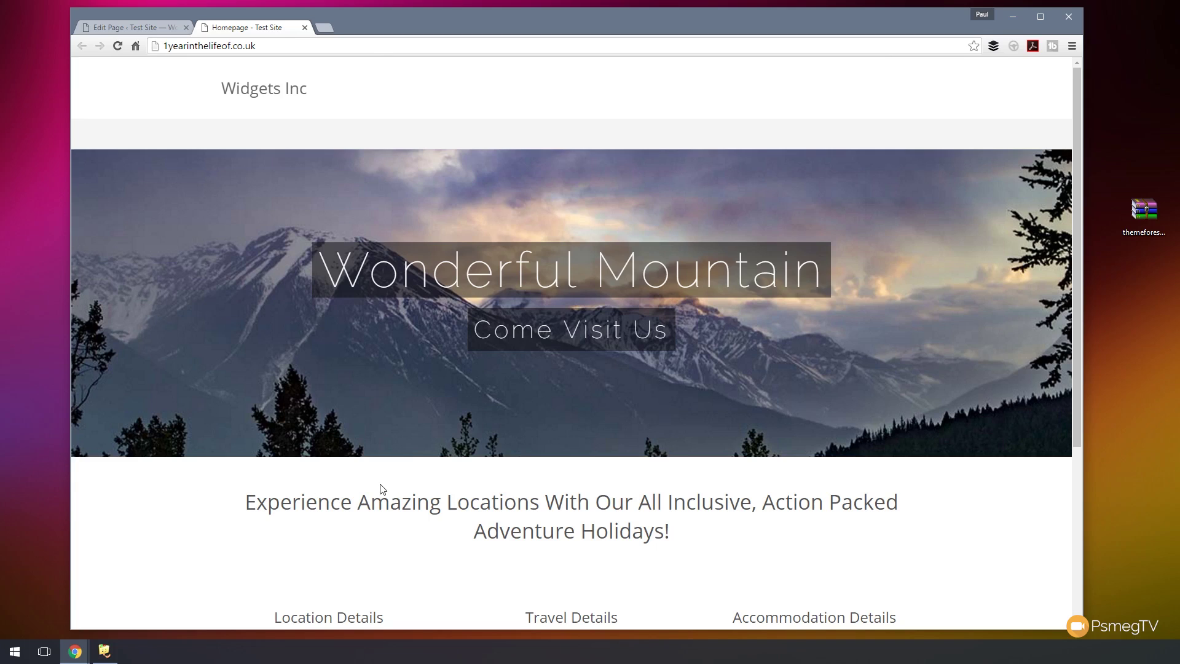
scroll(534, 559, down, 3)
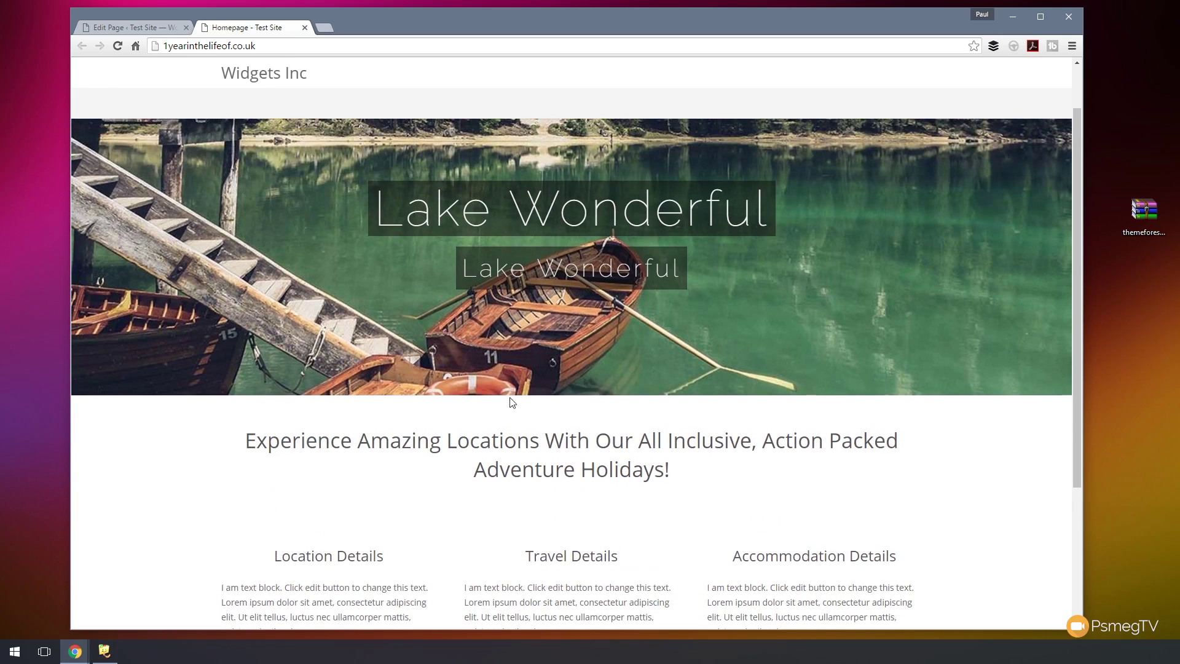
click(132, 30)
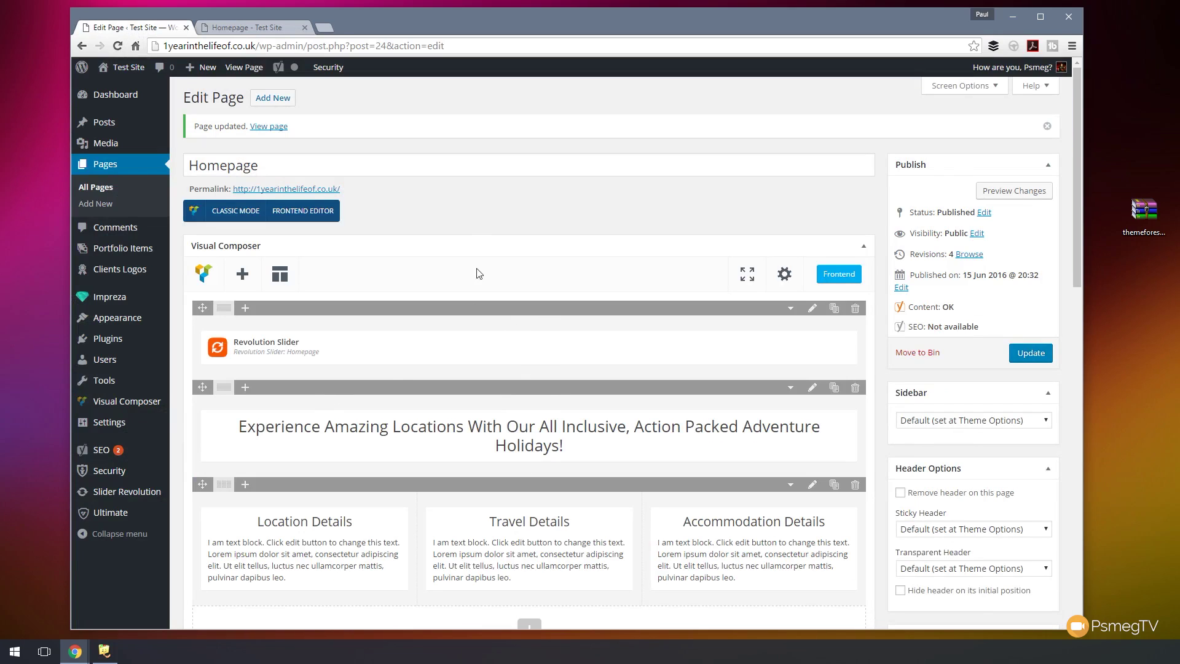
- Open the headline row's Row Settings and show its Design Options tab
scroll(540, 412, down, 2)
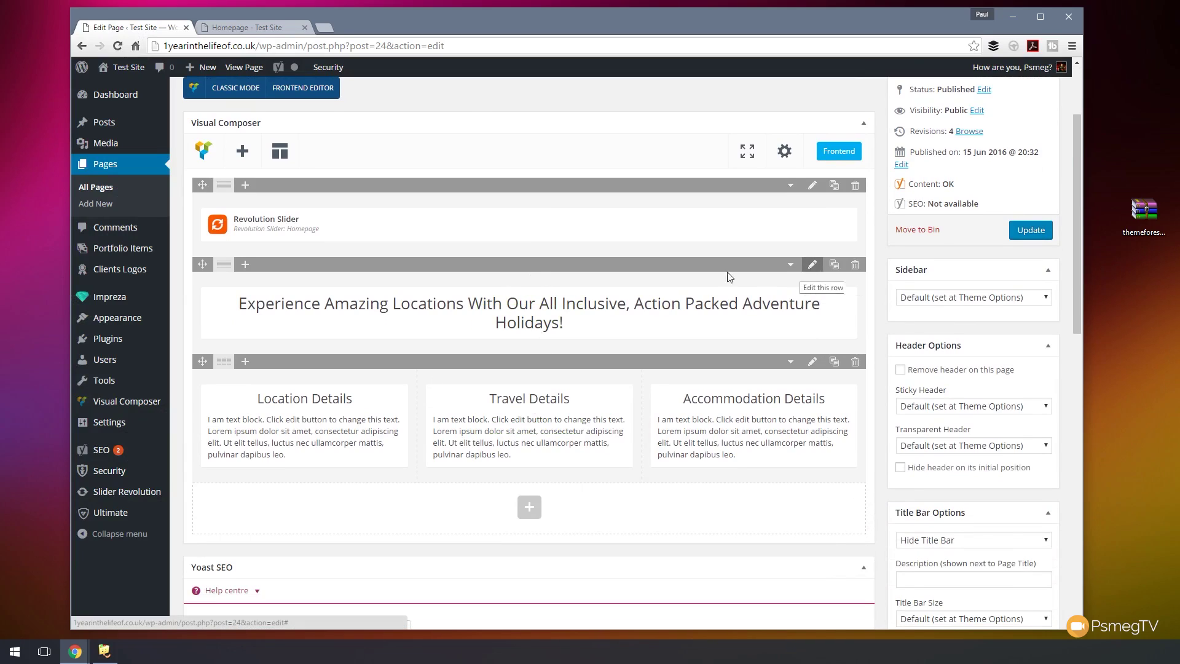
click(812, 264)
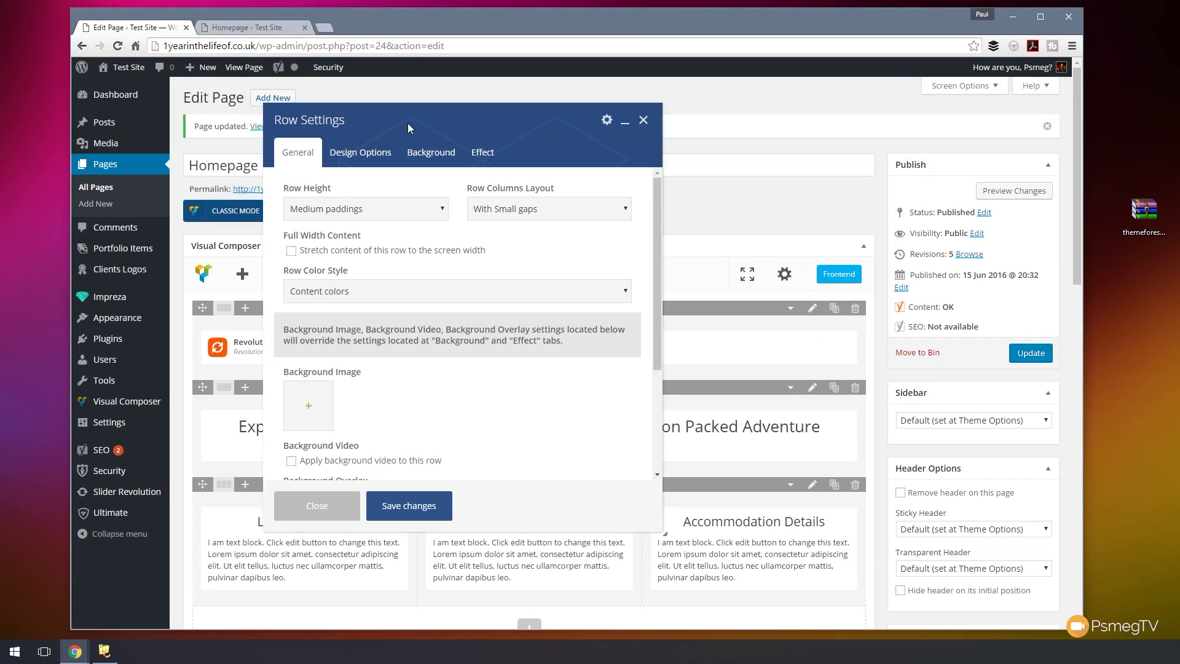
click(368, 298)
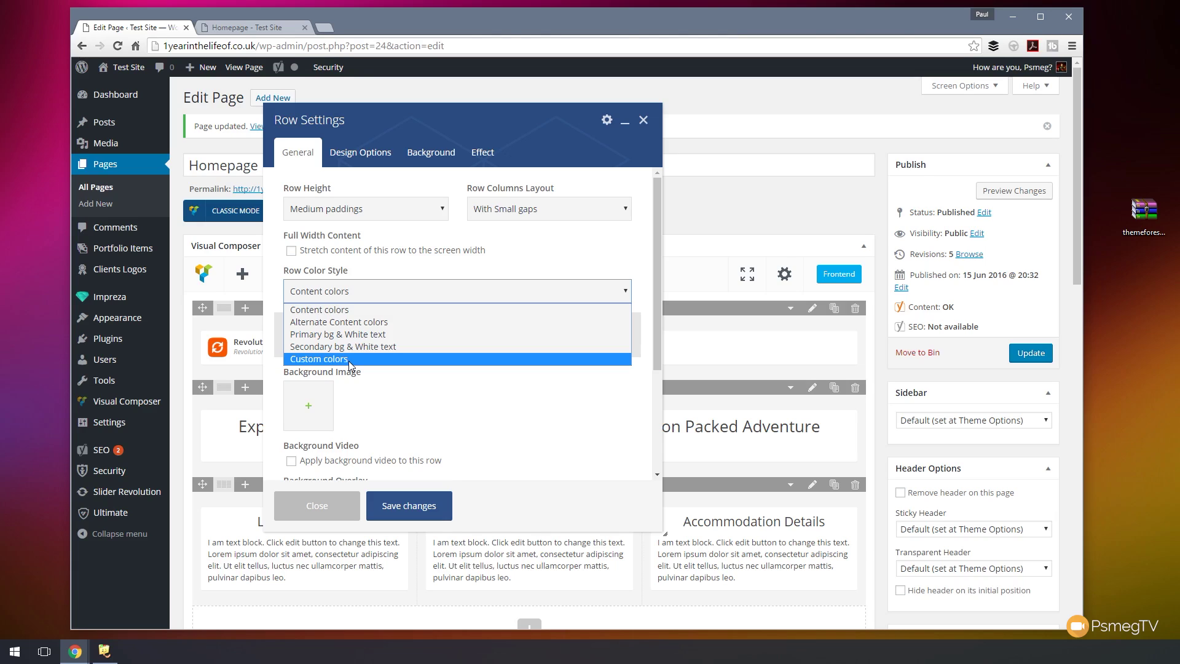
click(363, 153)
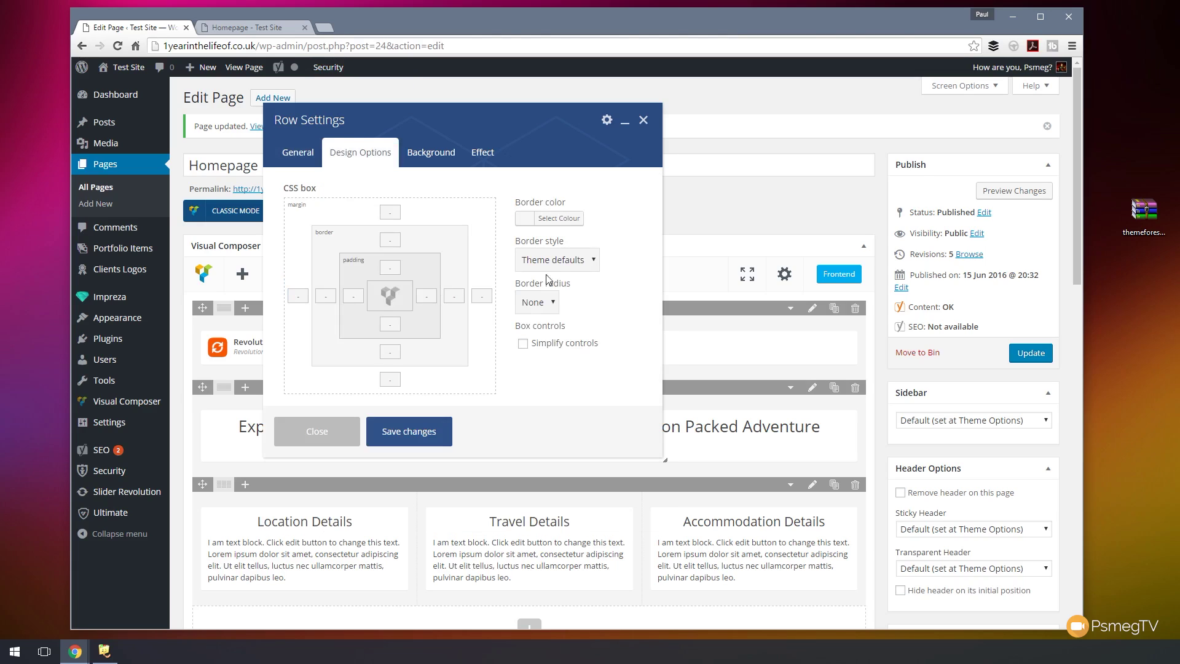
- Set the headline row's colour style to Secondary bg & White text and update the Homepage
click(291, 162)
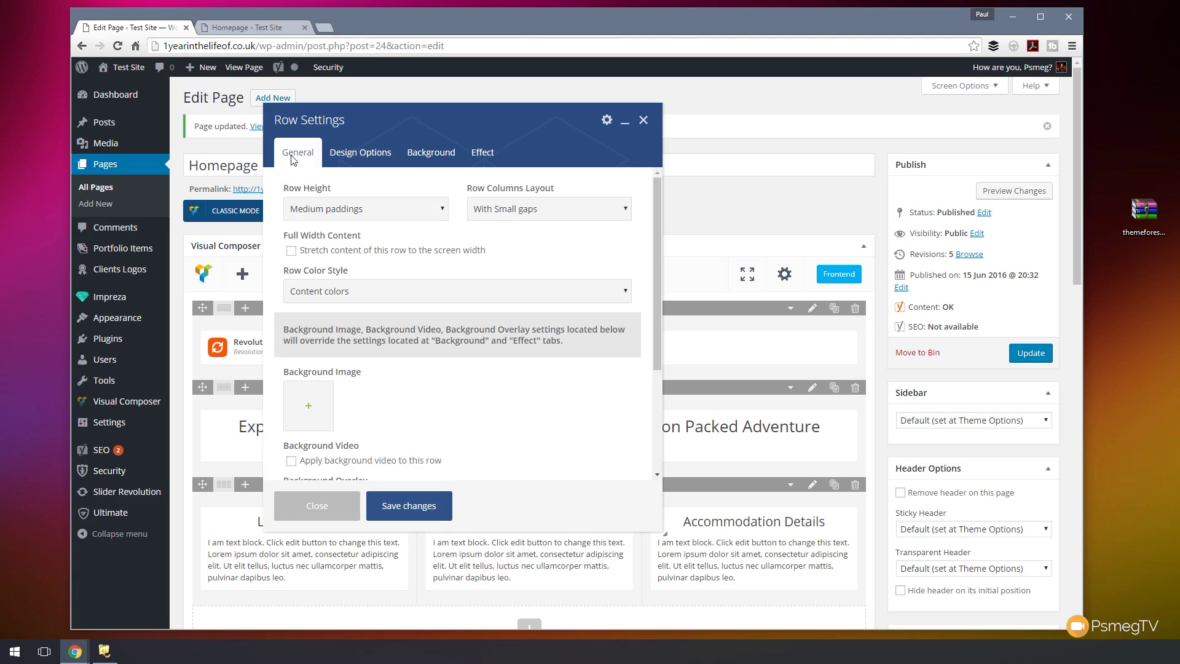
click(367, 296)
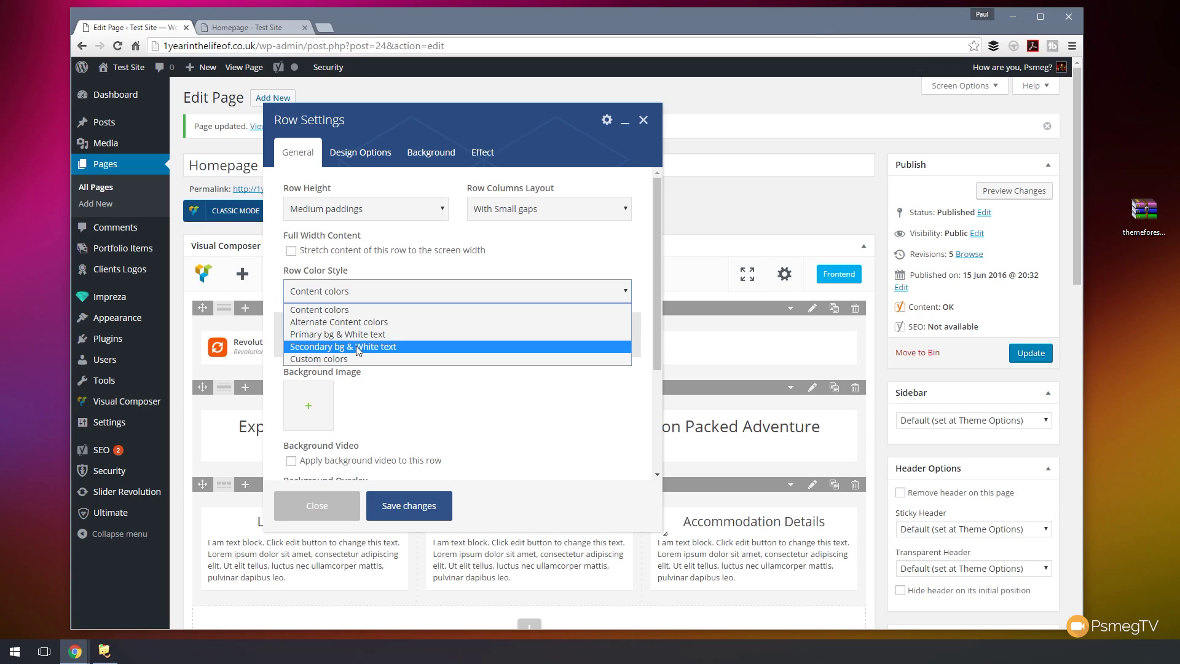
click(356, 345)
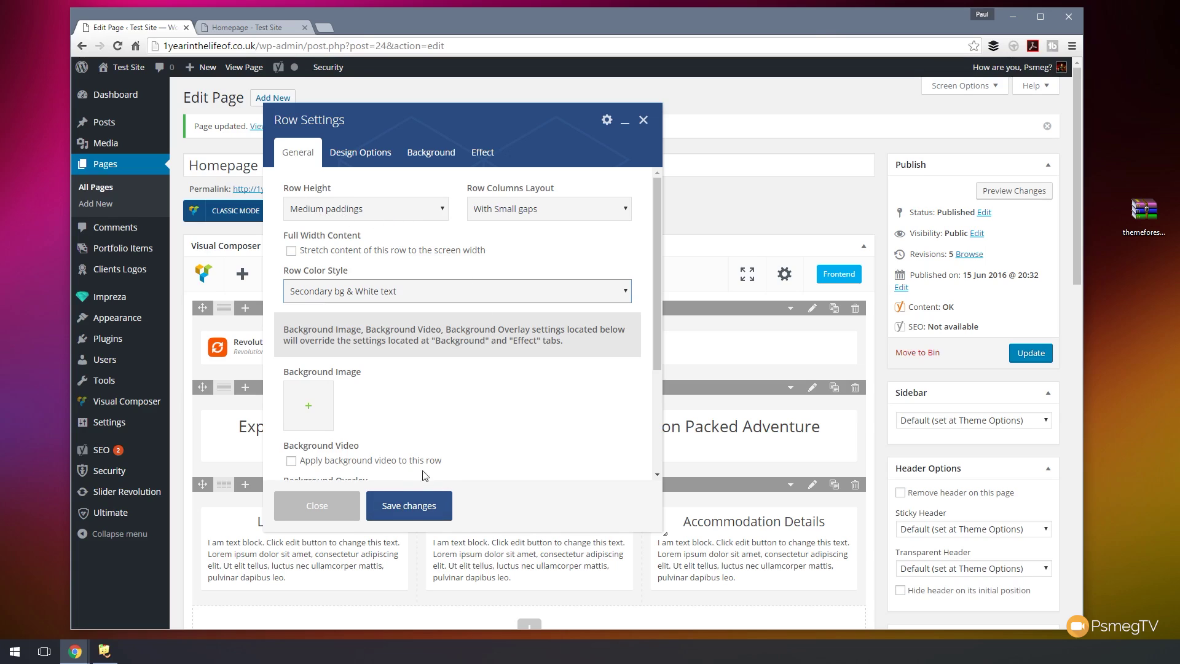
click(412, 507)
click(1047, 353)
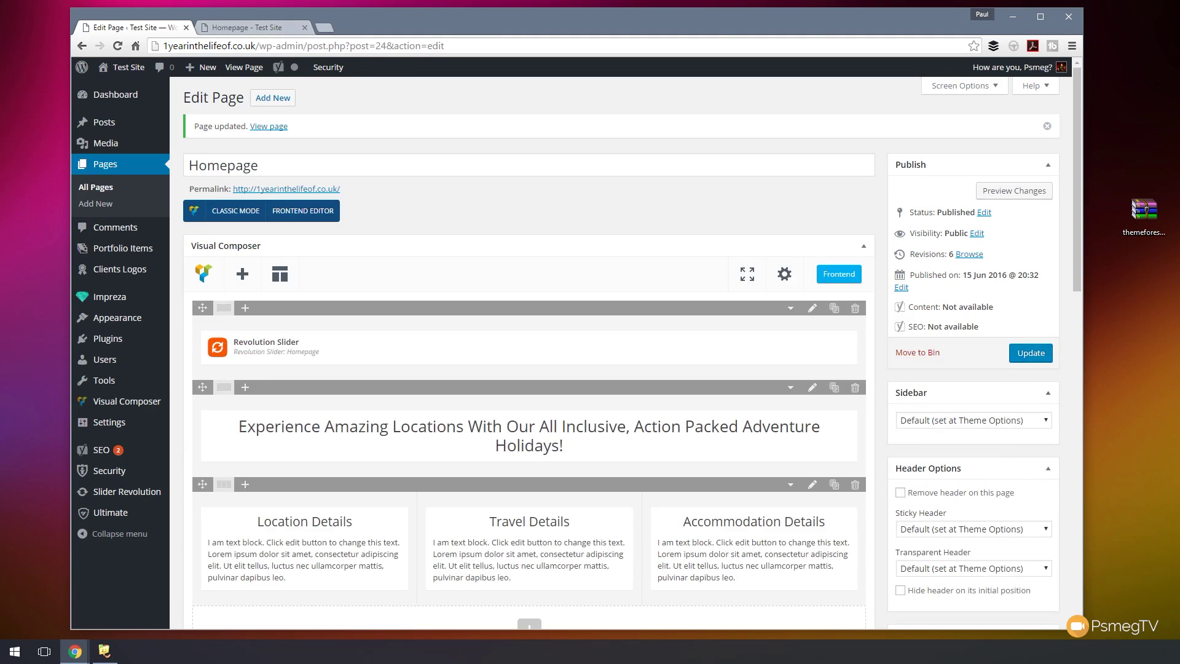
click(276, 28)
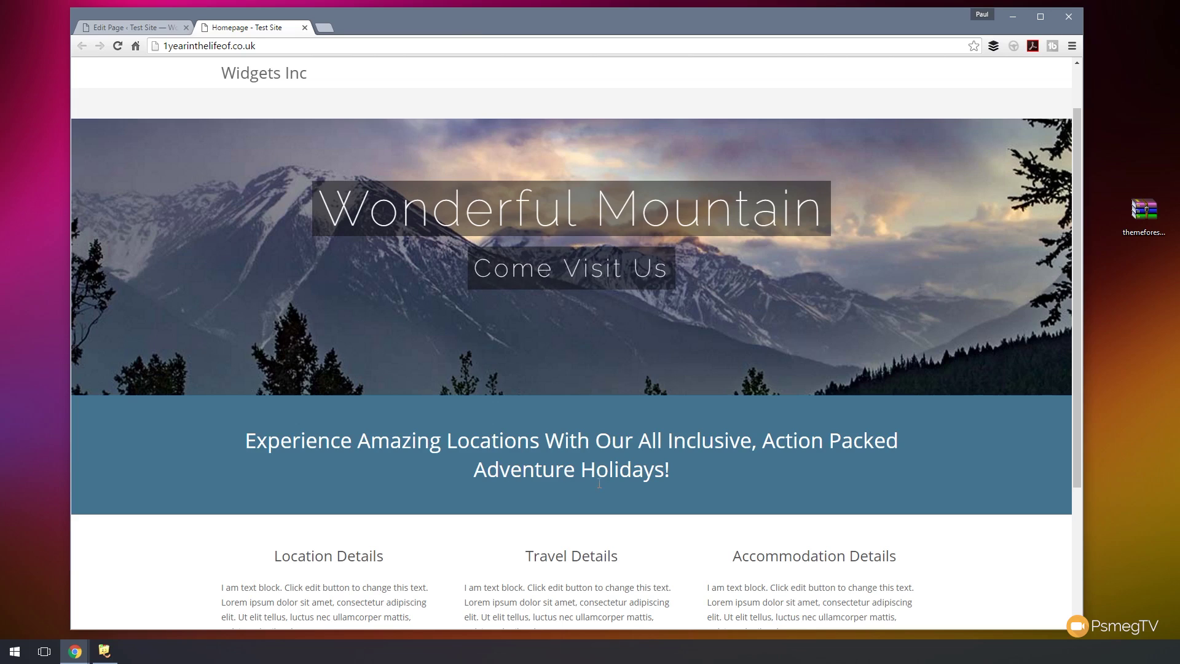
- Give the headline row the Primary bg & White text colour style and update the Homepage
click(138, 29)
click(817, 390)
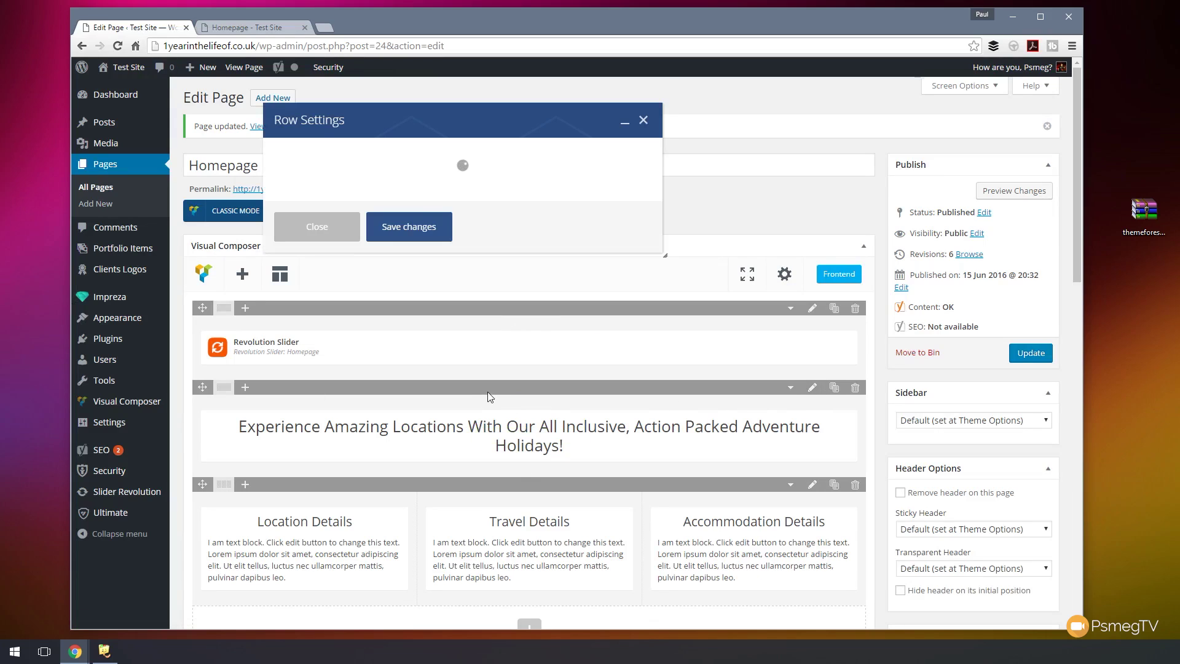
click(356, 291)
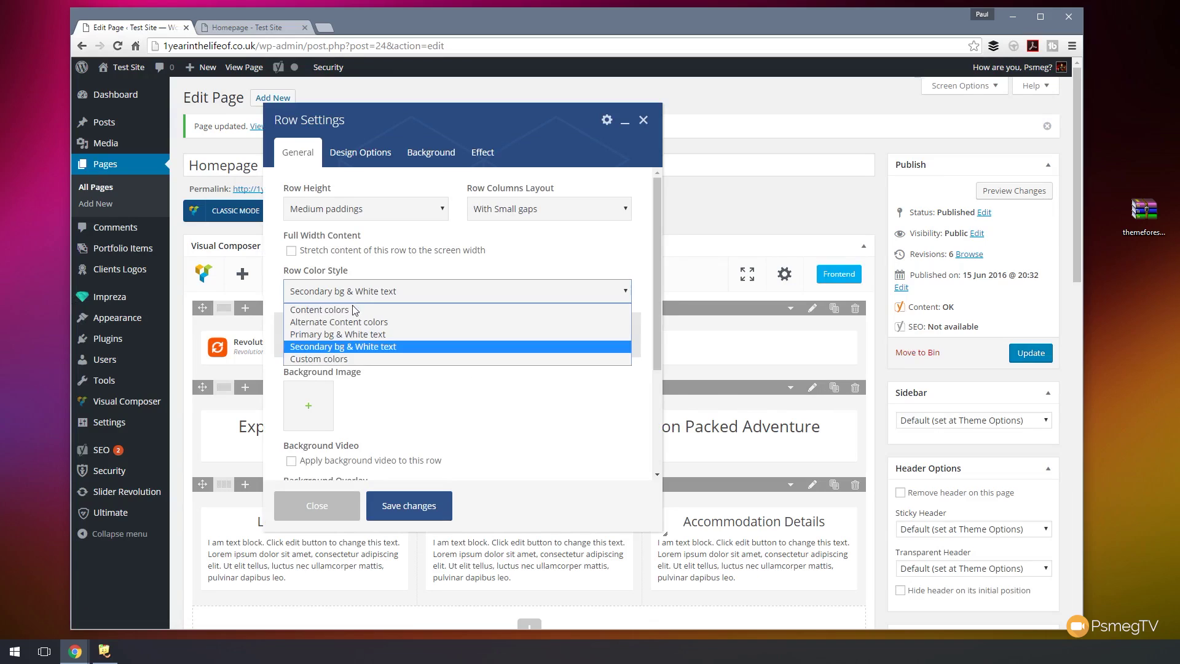
click(353, 334)
click(411, 504)
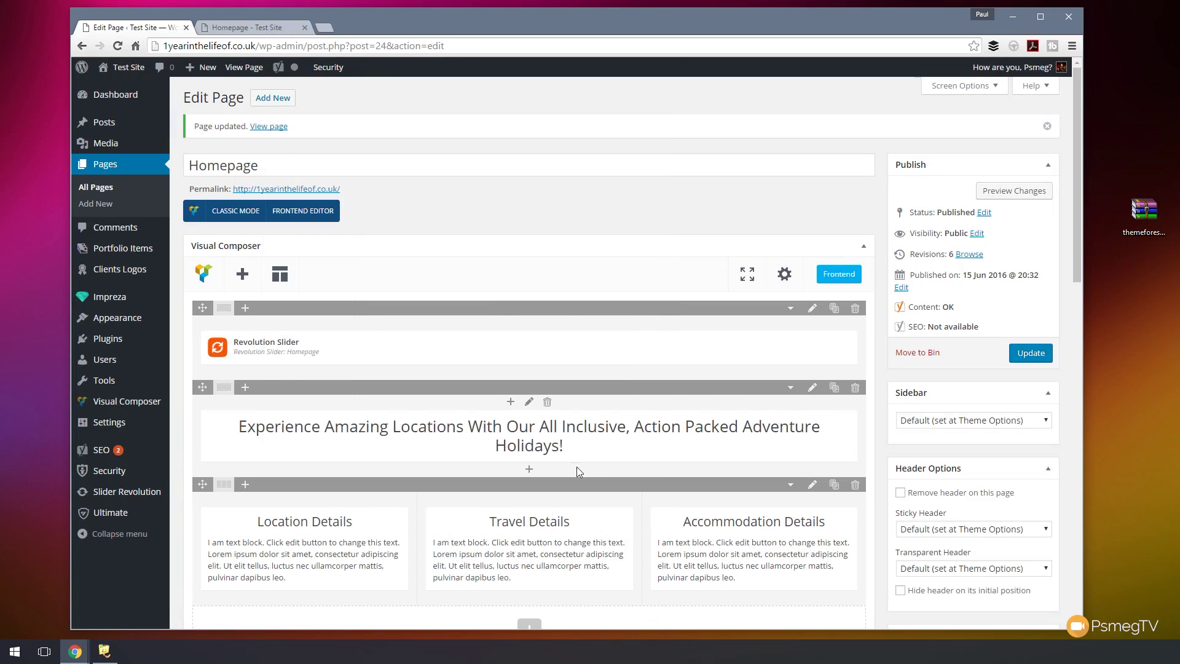
click(1023, 357)
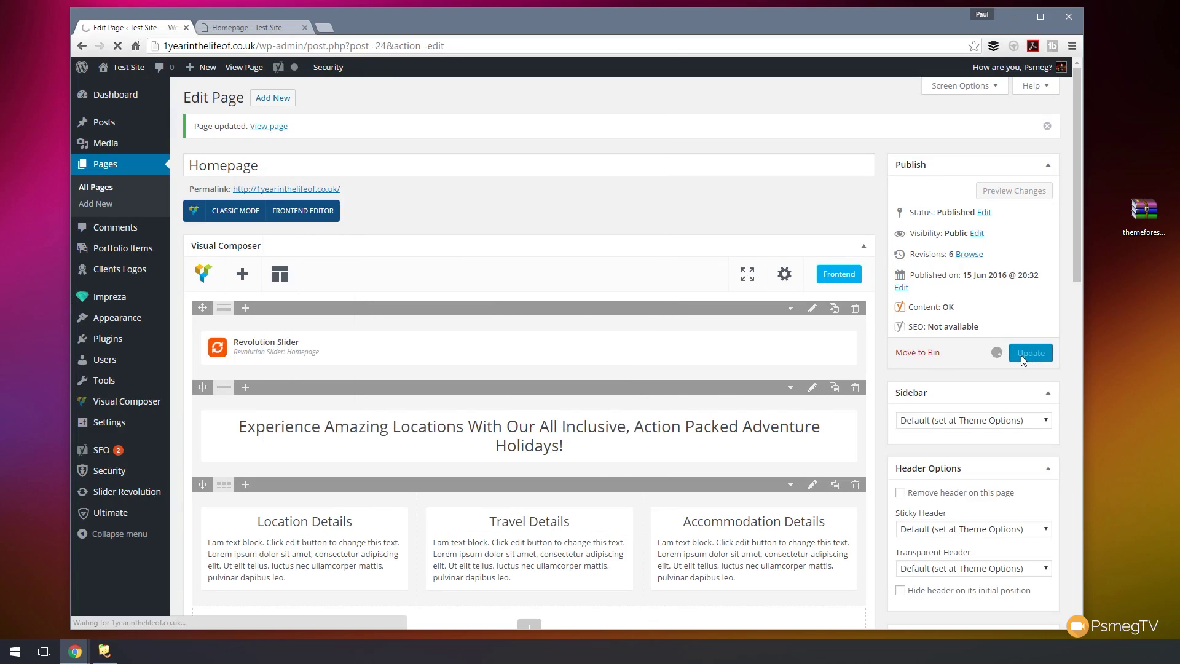
- Reload the live Homepage to check the recoloured headline band, then return to the editor
click(252, 28)
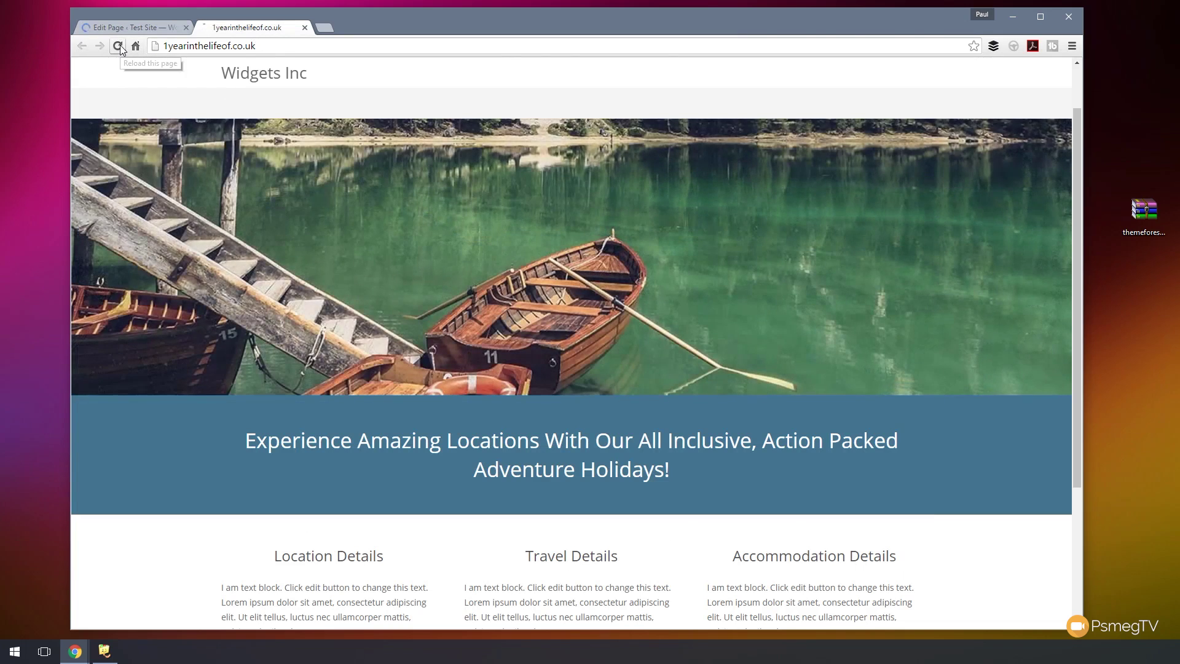
click(118, 45)
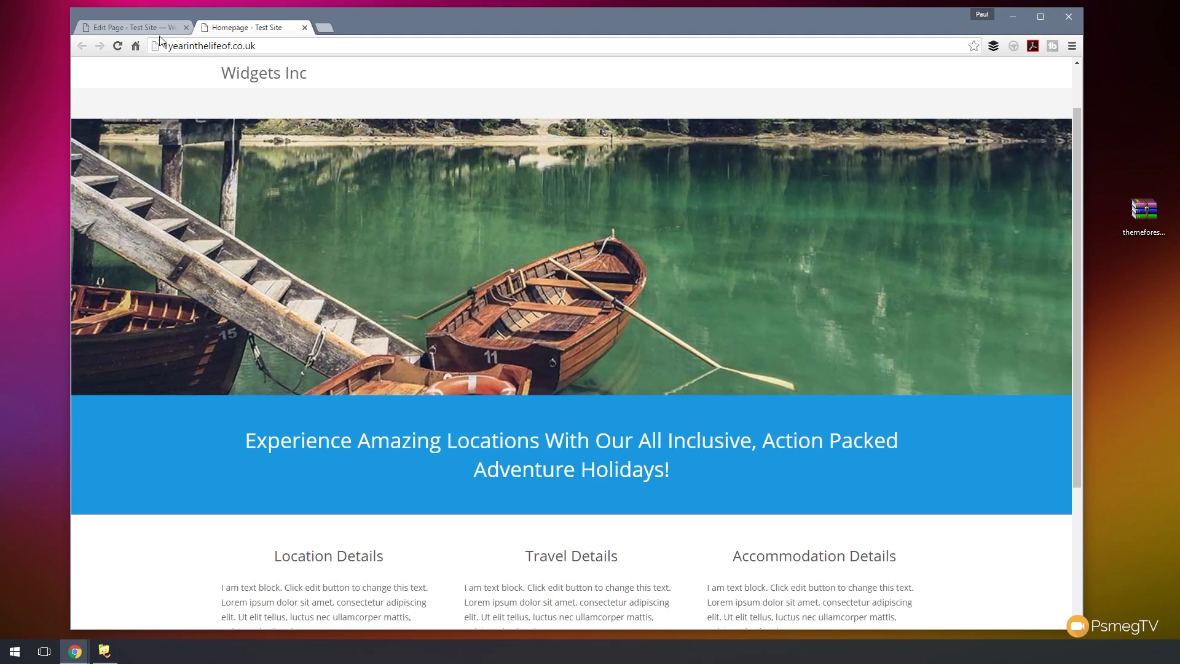
click(151, 28)
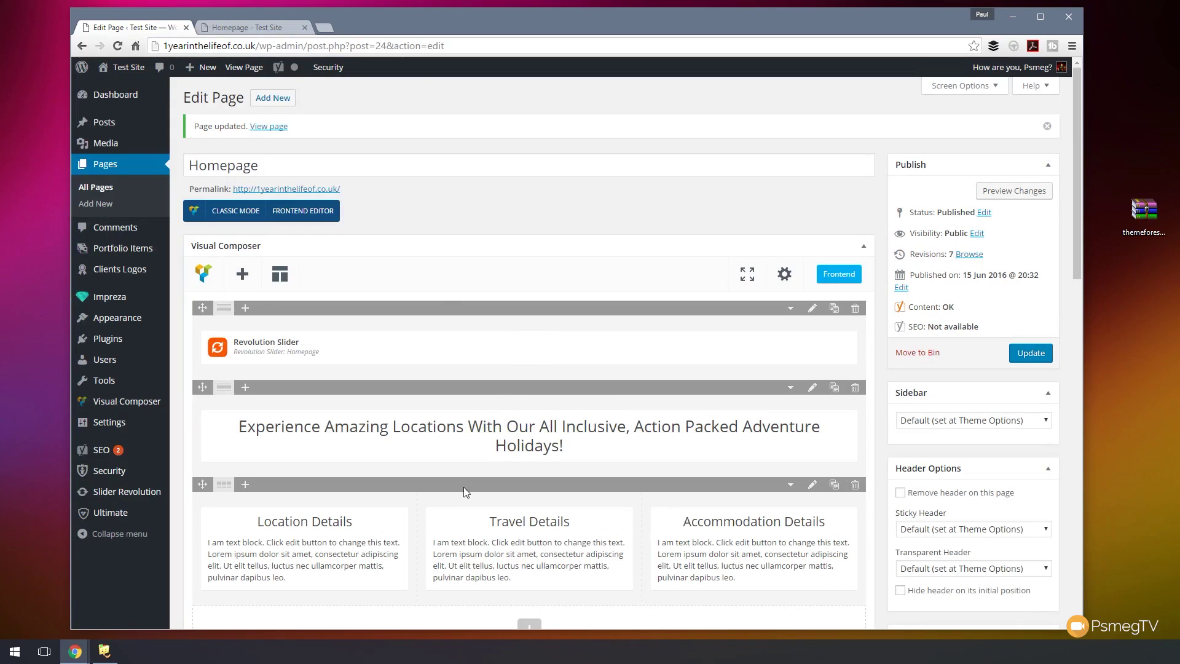
- Switch the headline row to Secondary bg & White text, update, and check the live Homepage
click(811, 387)
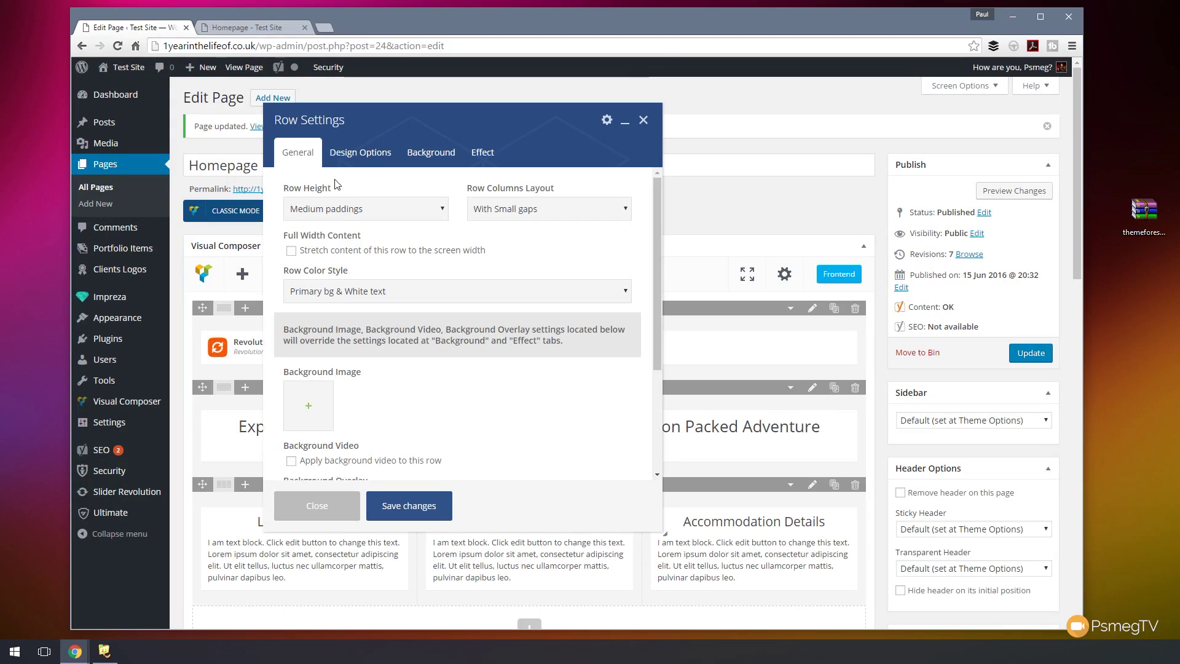
click(336, 296)
click(326, 346)
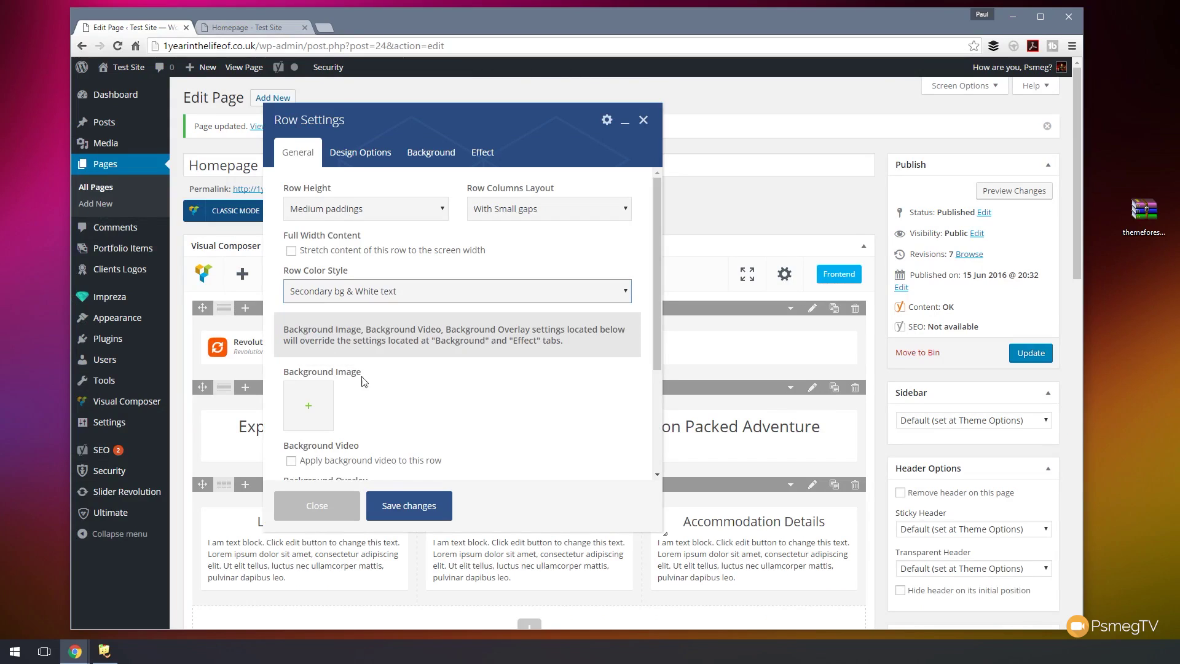
click(399, 511)
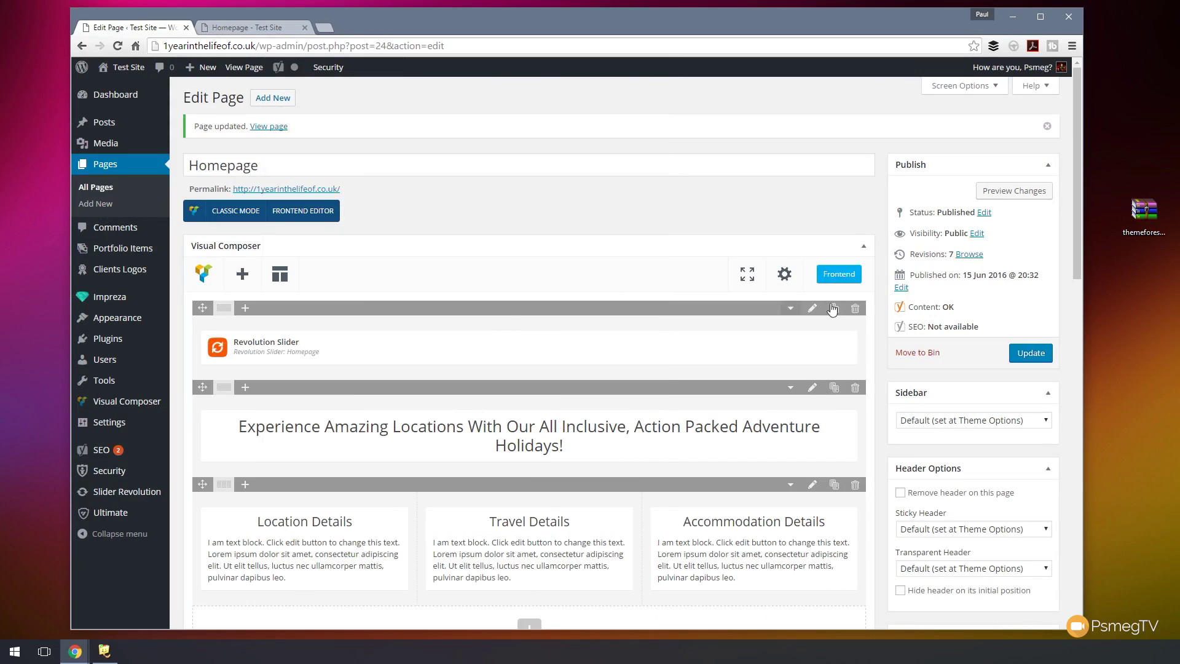
click(1022, 352)
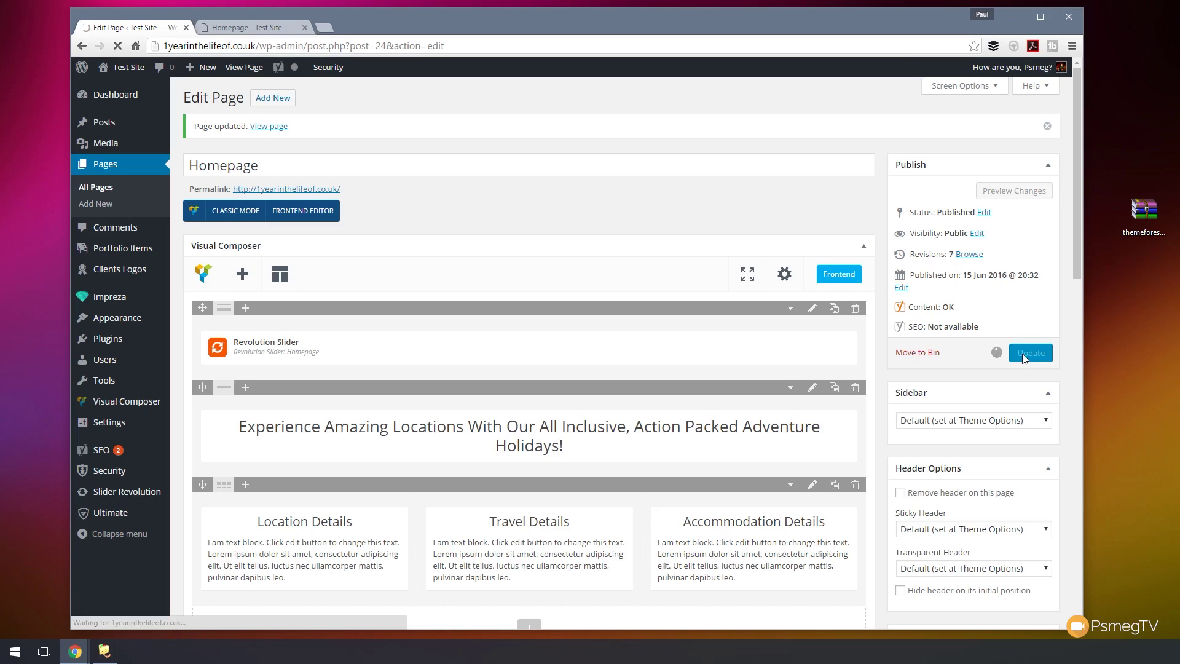
click(244, 28)
scroll(342, 461, down, 3)
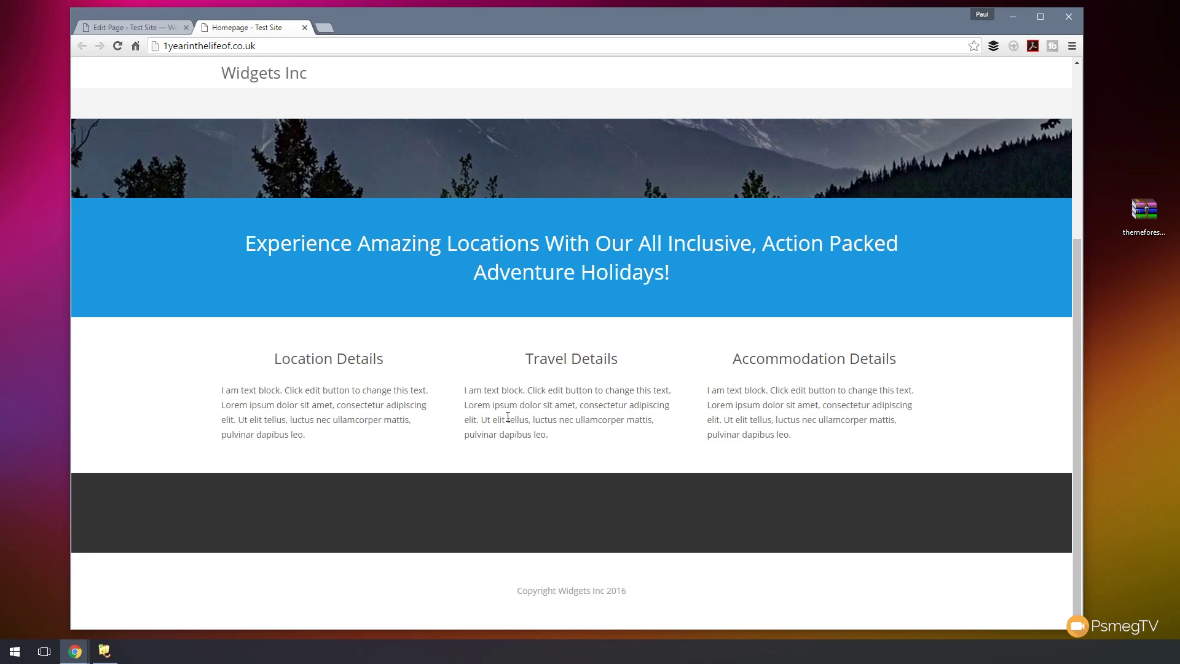
- Back in the Homepage editor, open Add Element on the Location Details column
click(122, 26)
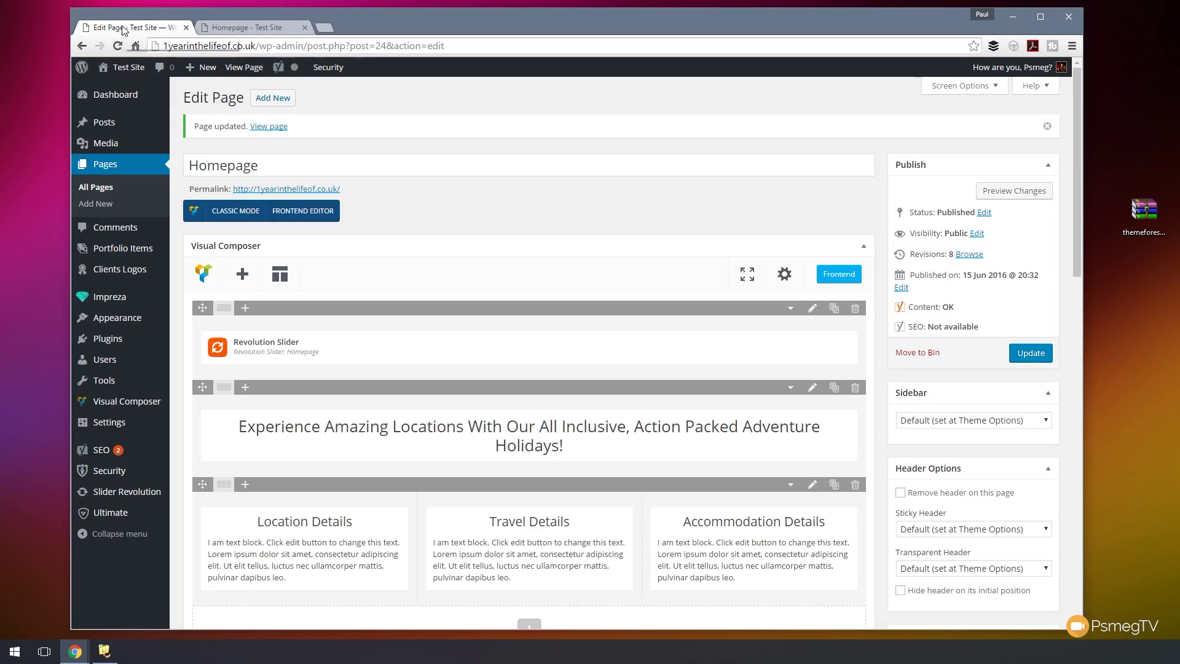
scroll(521, 212, down, 3)
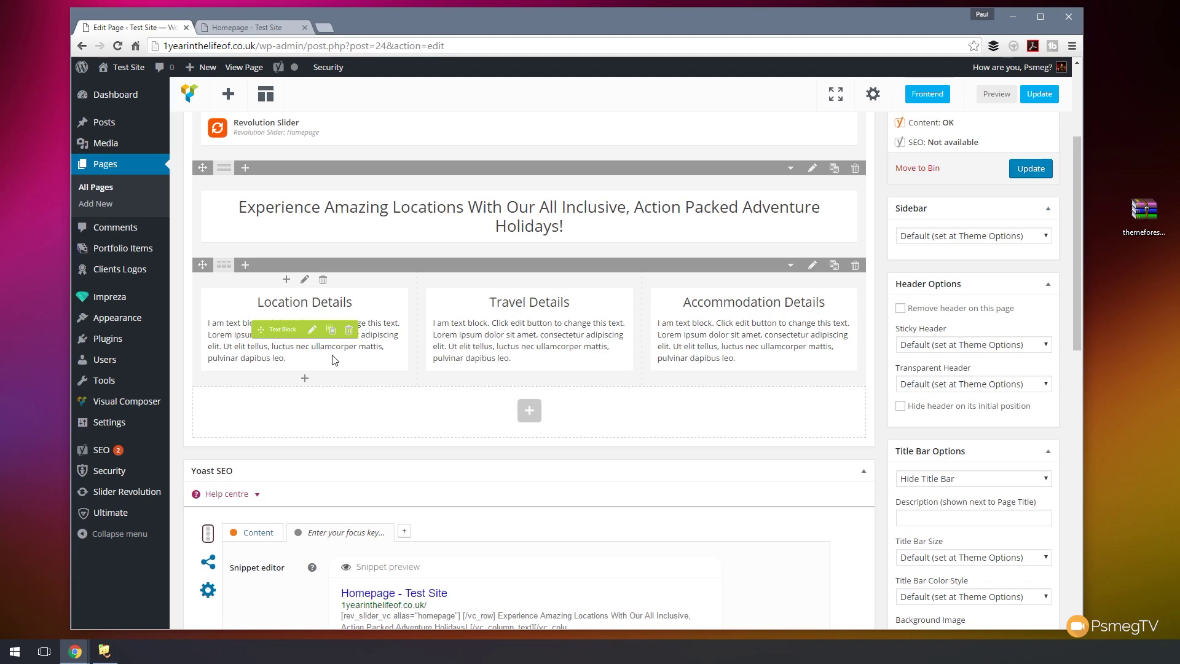
click(305, 379)
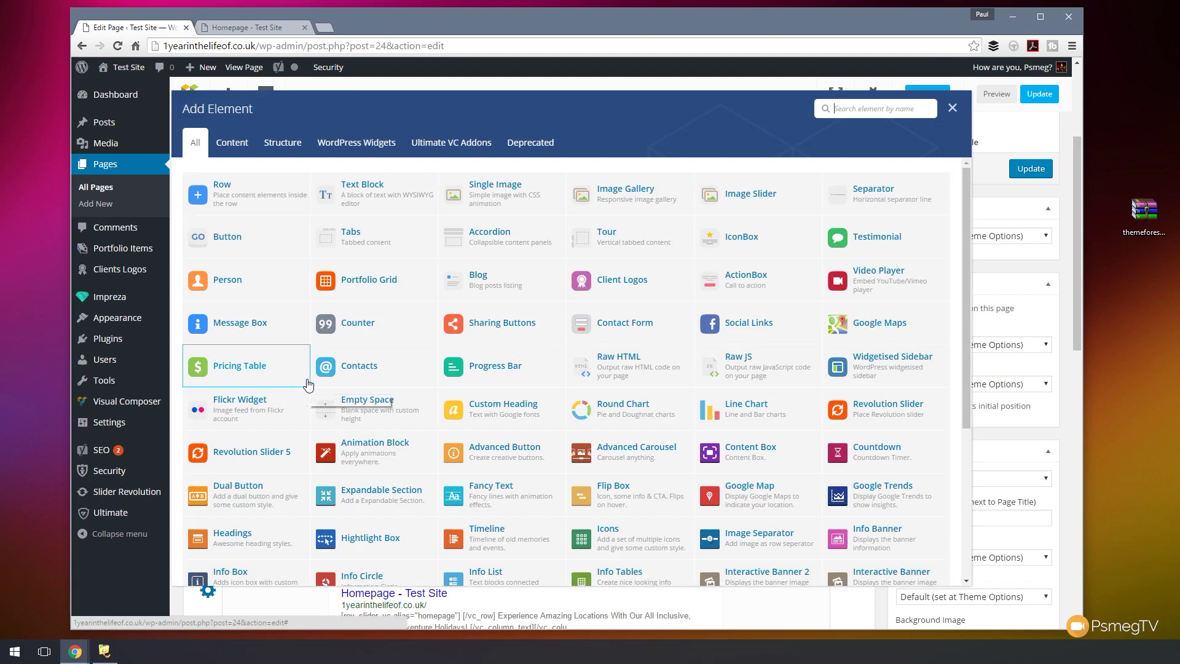
- Insert a Single Image element into Location Details and look over its settings
click(475, 191)
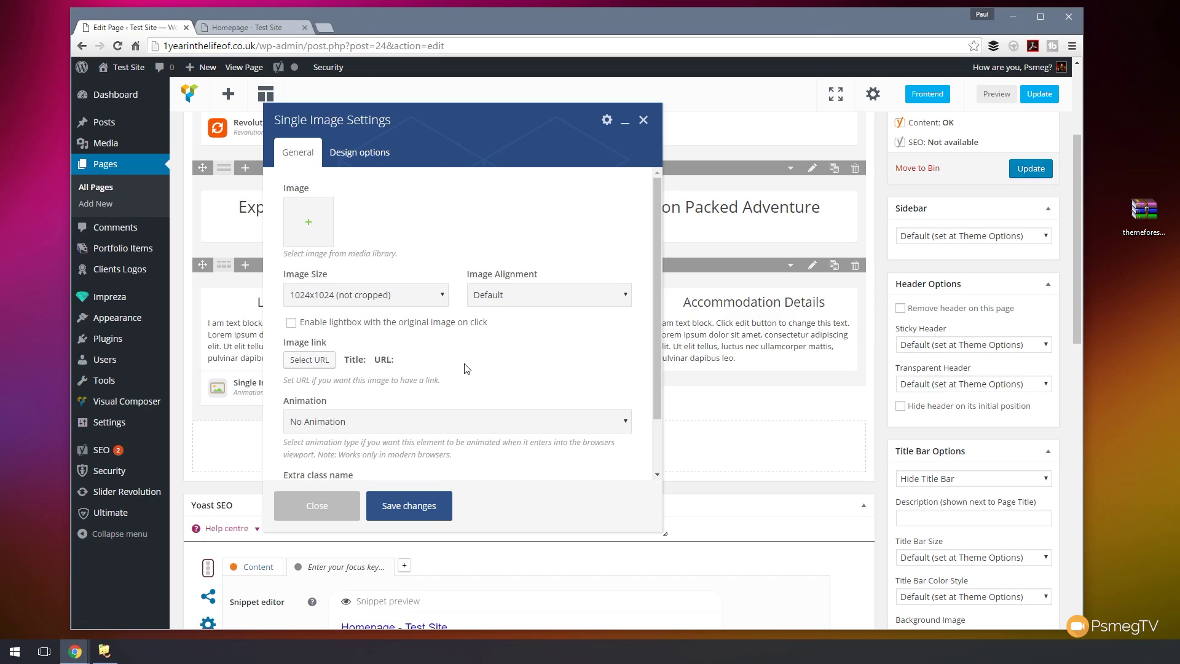
scroll(467, 368, down, 1)
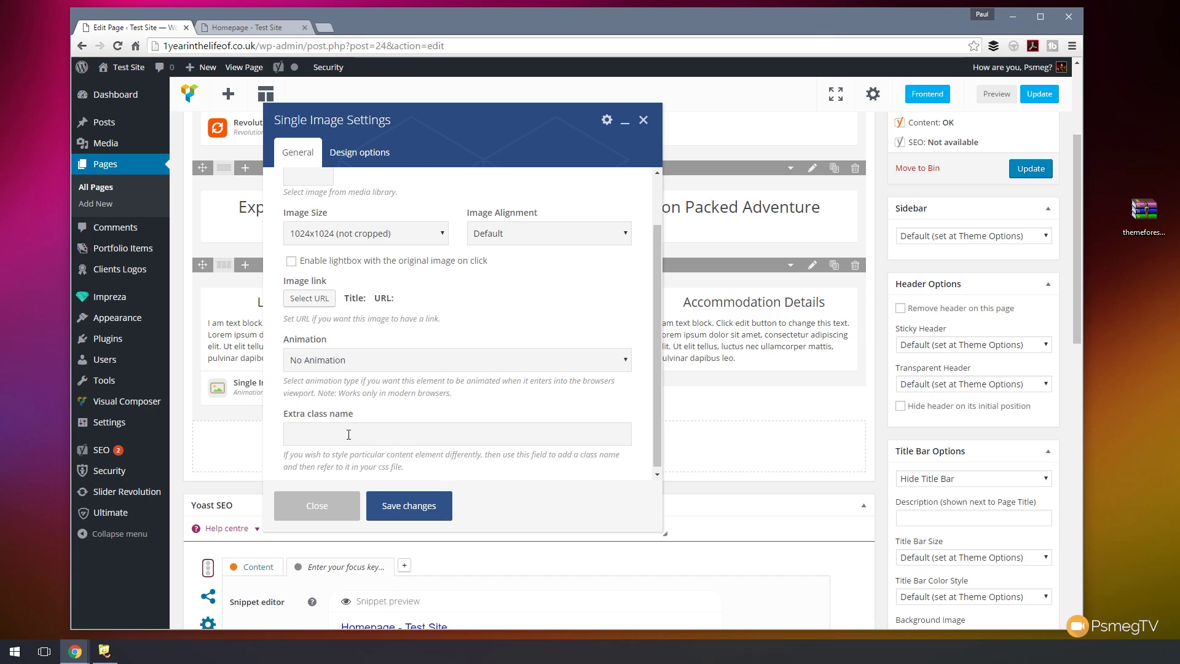
scroll(464, 396, up, 1)
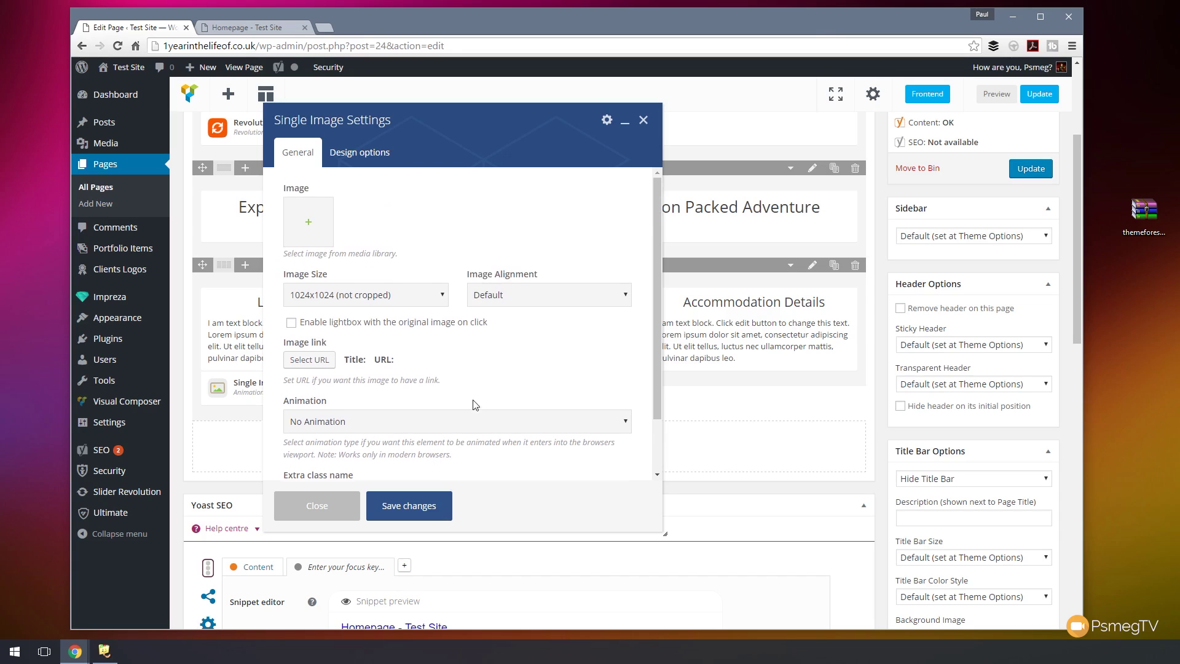
scroll(455, 424, down, 1)
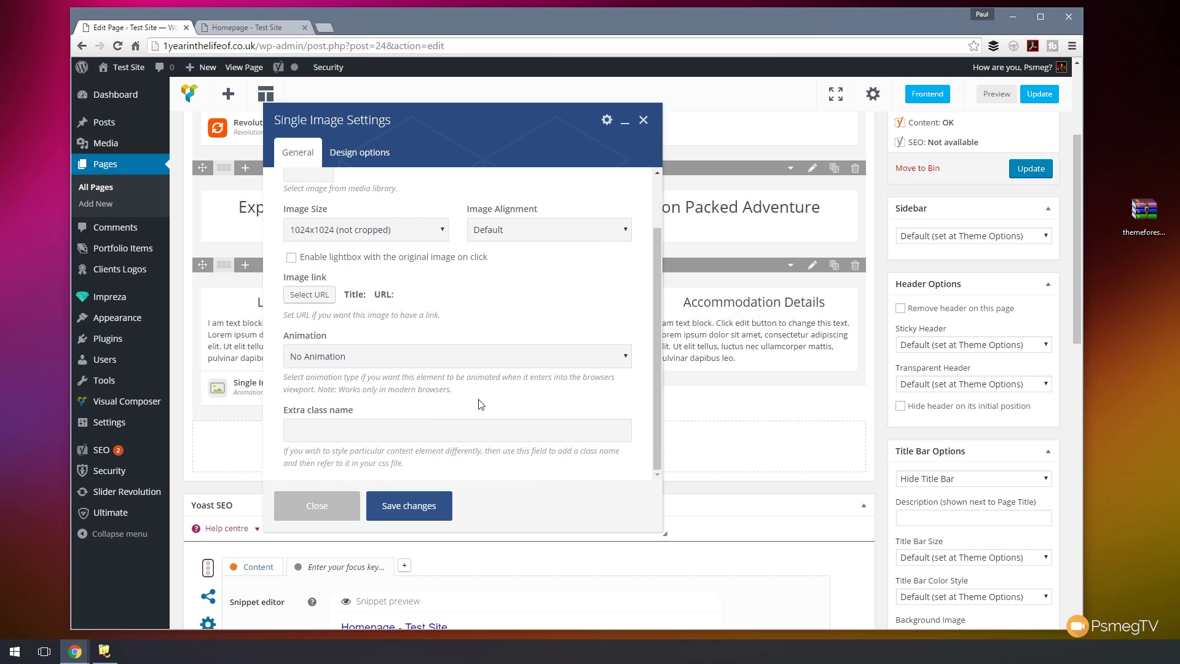
scroll(481, 403, up, 1)
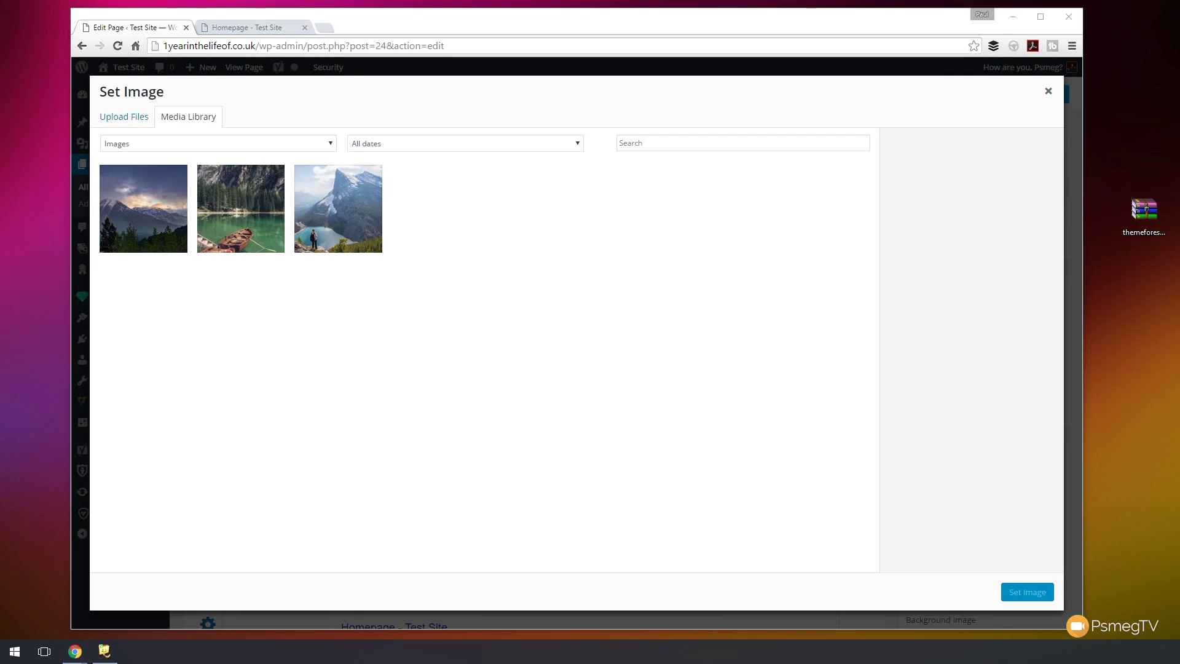
- Upload three images and give the mountain and lake pictures alt text 'Mountain Range' and 'Lake'
drag(0, 246, 460, 212)
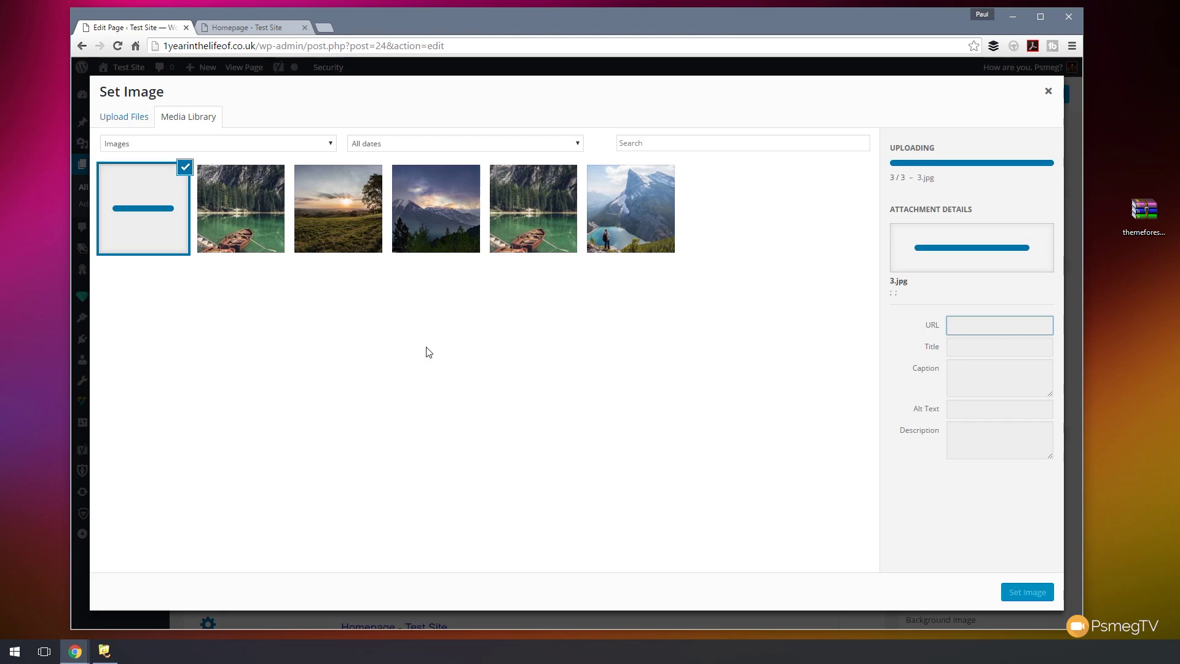
click(988, 449)
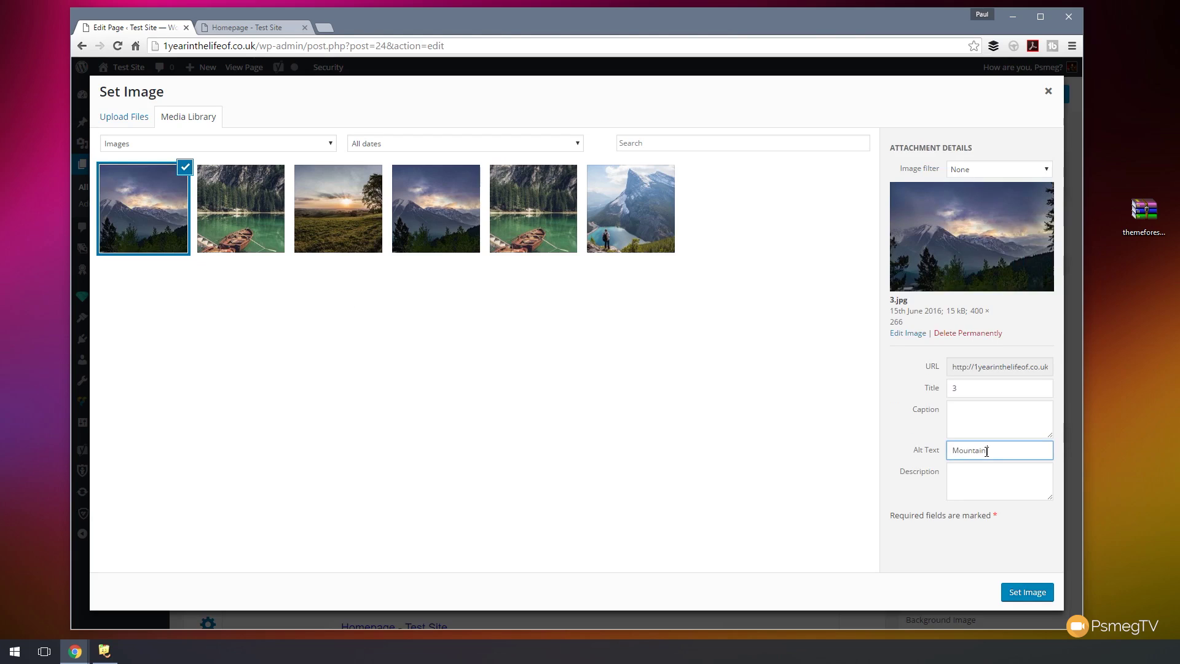
text(Mountain Range)
click(247, 231)
click(999, 446)
text(Lagke)
key(BackSpace)
key(BackSpace)
key(BackSpace)
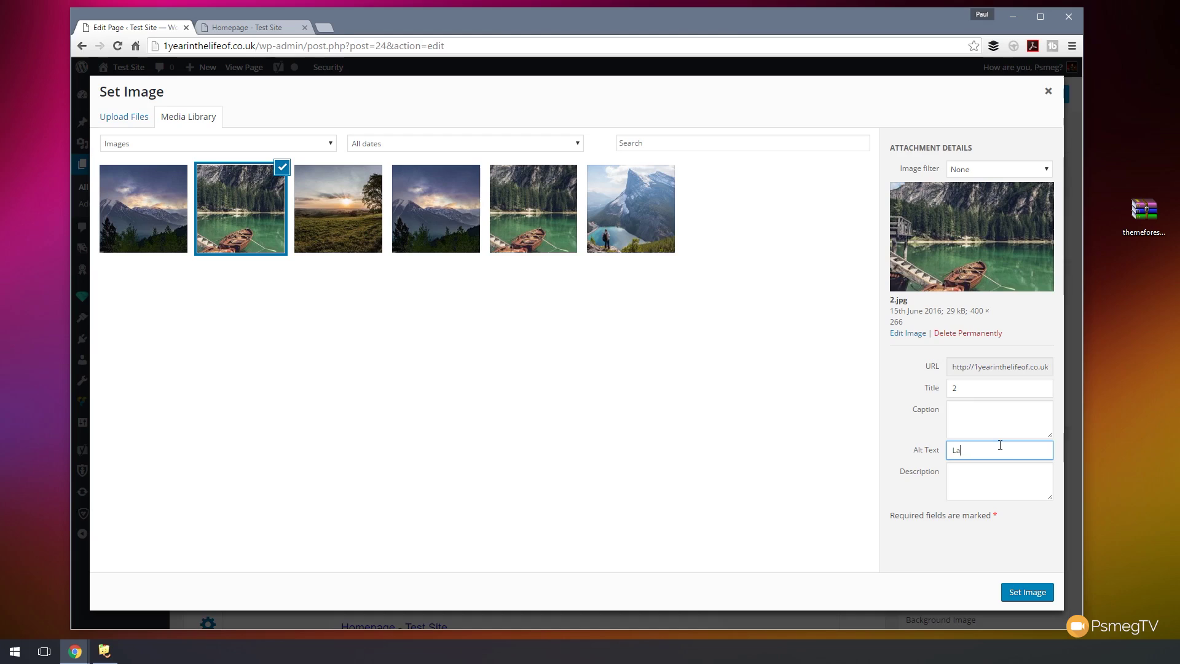
text(ke)
- Give 1.jpg alt text 'Field', then set the mountain range picture 3.jpg as the image
click(337, 209)
click(973, 454)
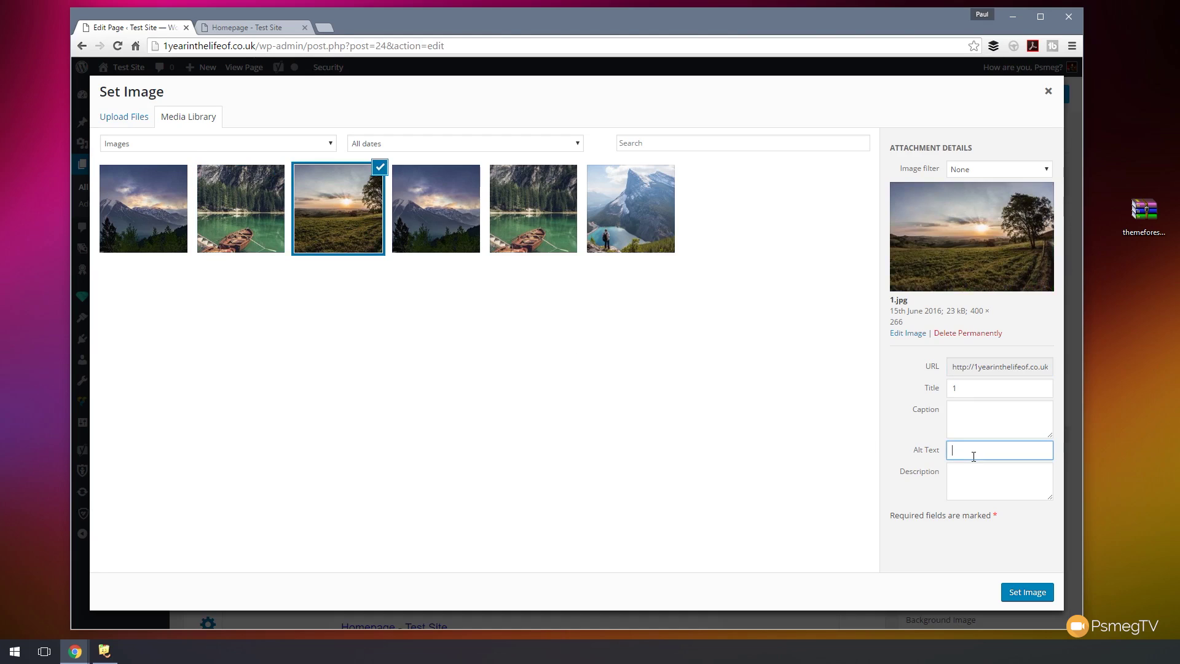
text(Field)
click(979, 489)
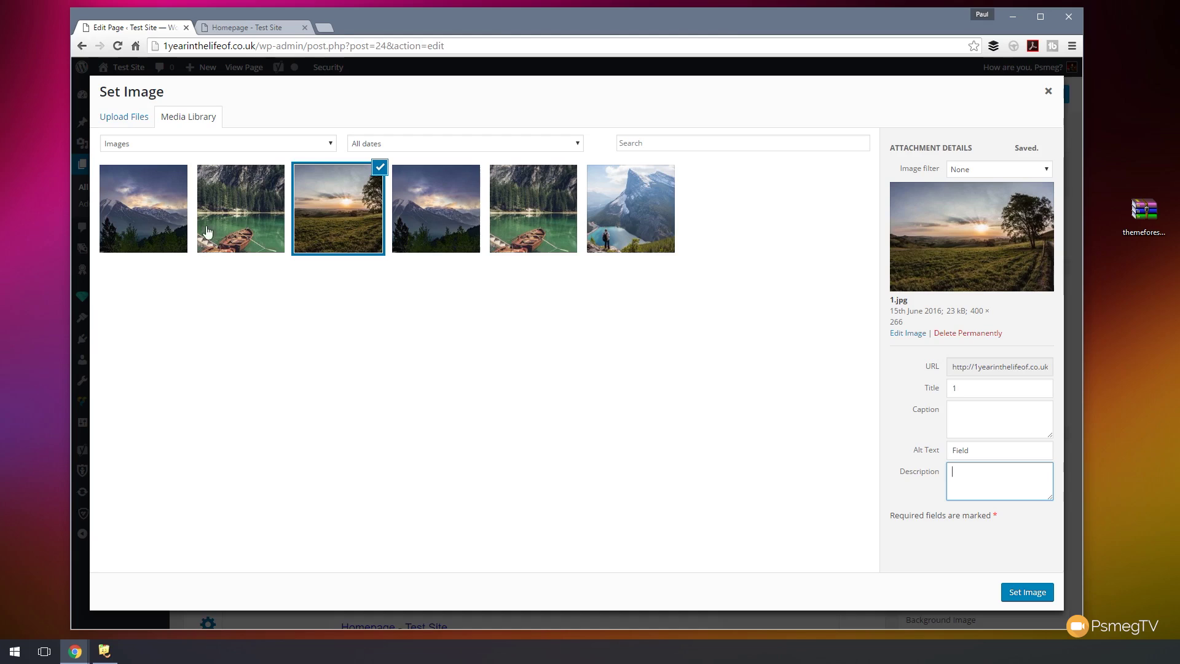
click(137, 193)
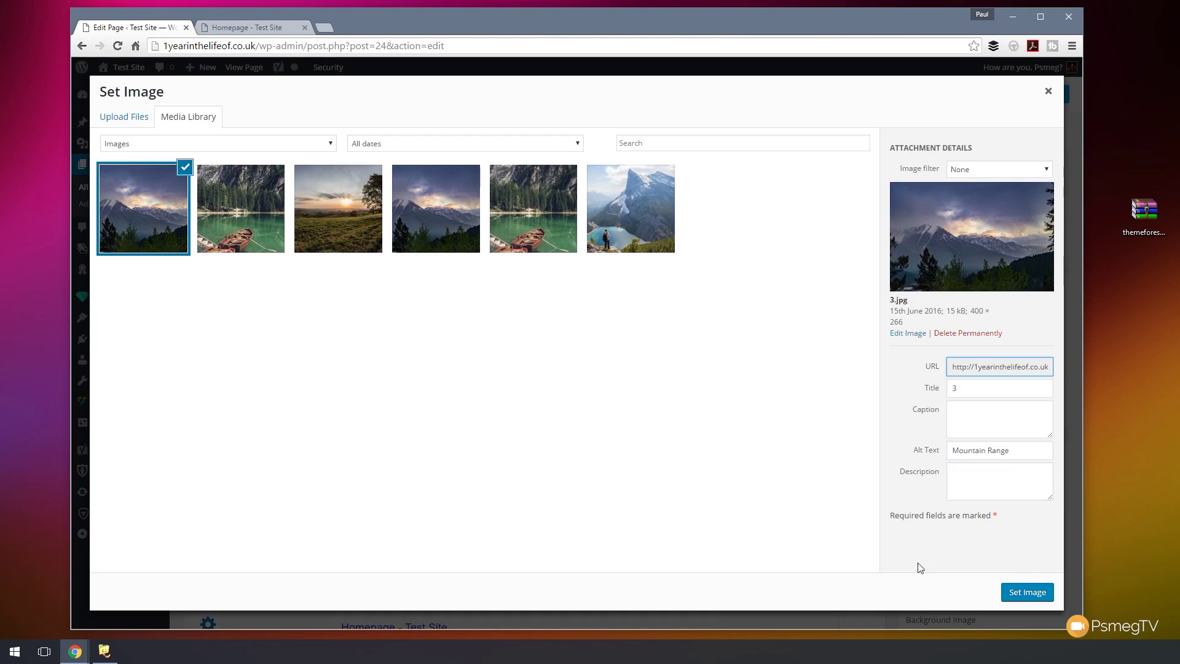
click(1028, 593)
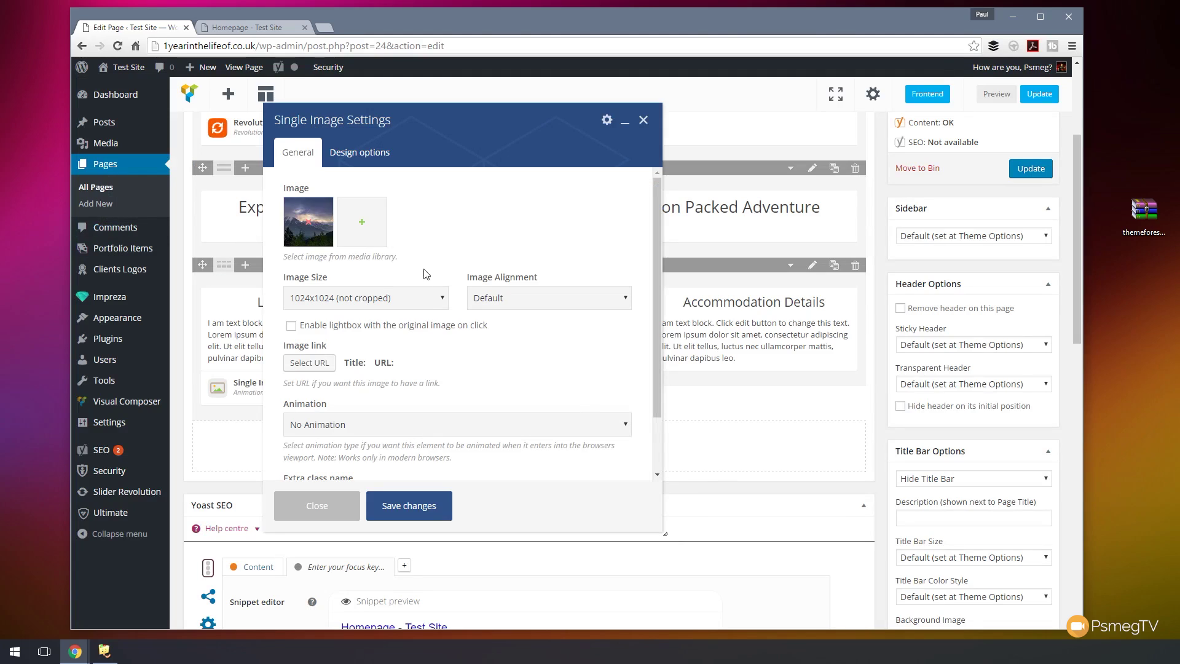
- Set the image to Full Size, Center alignment and Fade animation
click(431, 301)
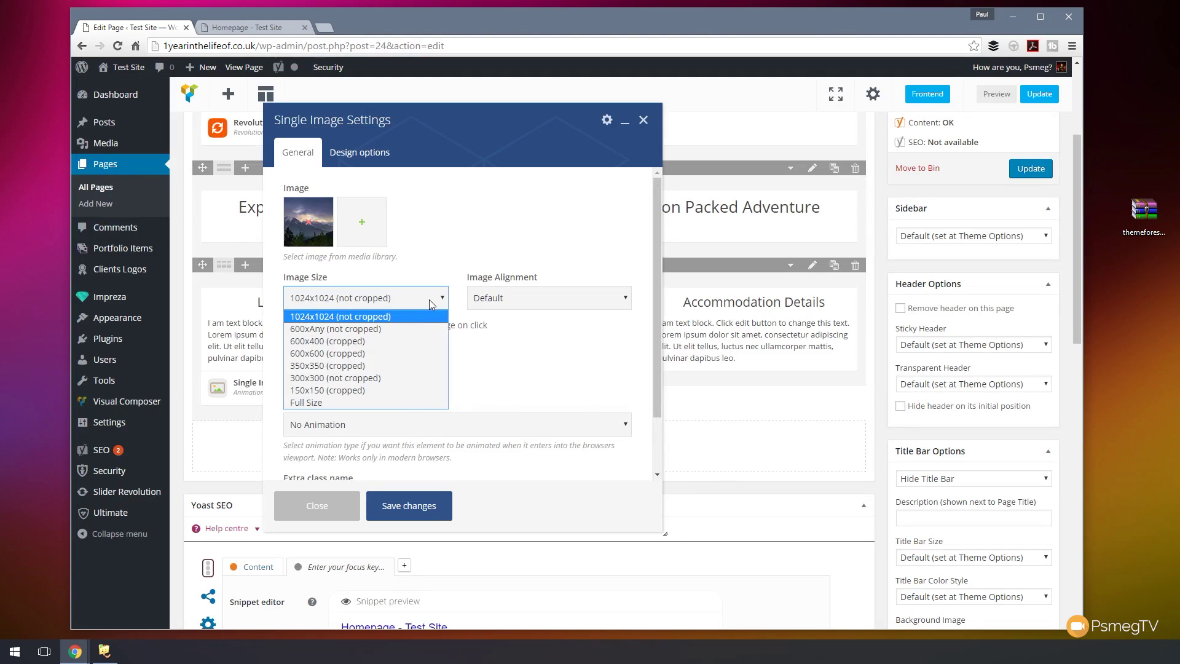
click(307, 402)
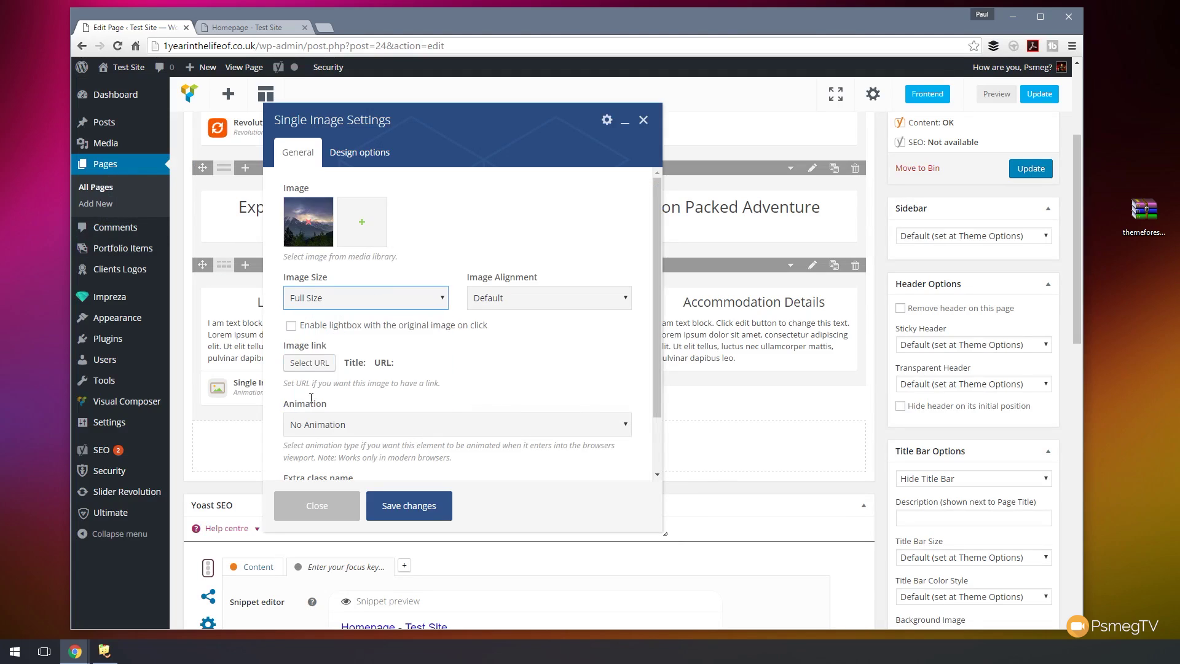
click(532, 299)
click(518, 341)
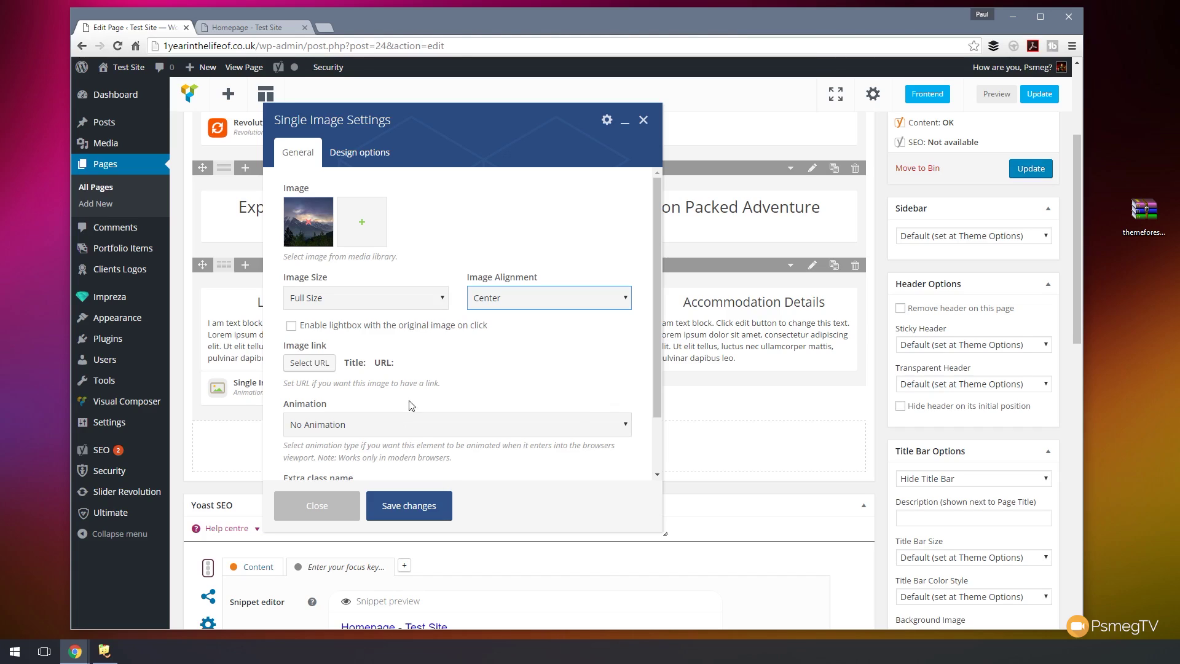
scroll(461, 381, down, 2)
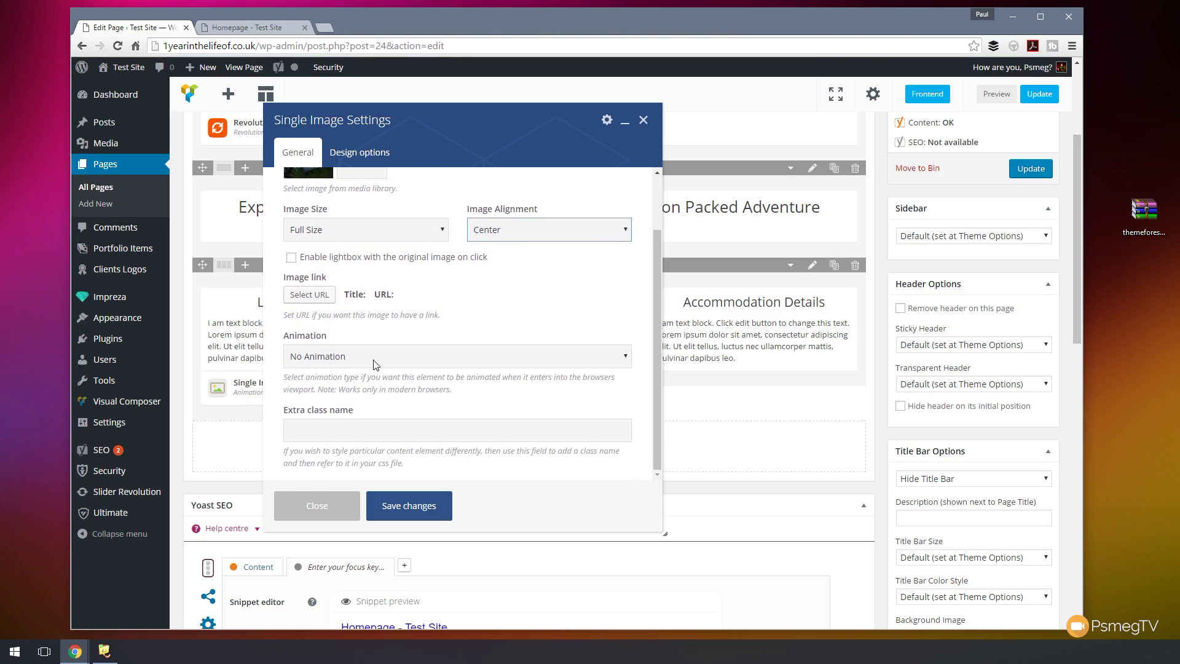
click(374, 361)
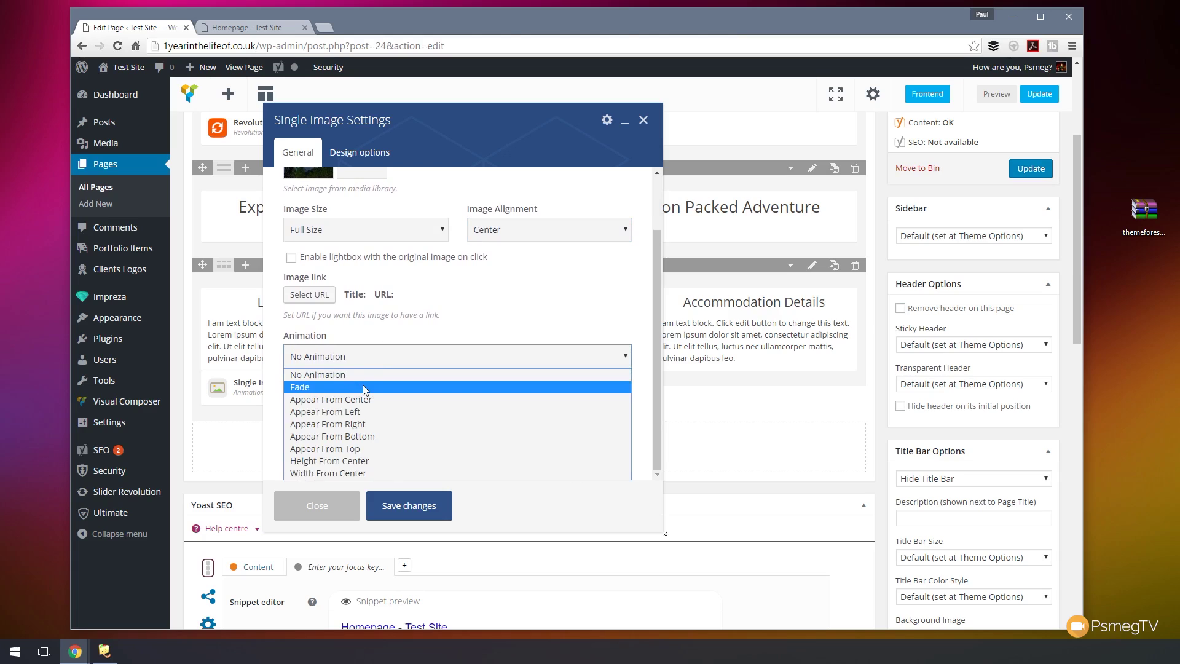
click(368, 387)
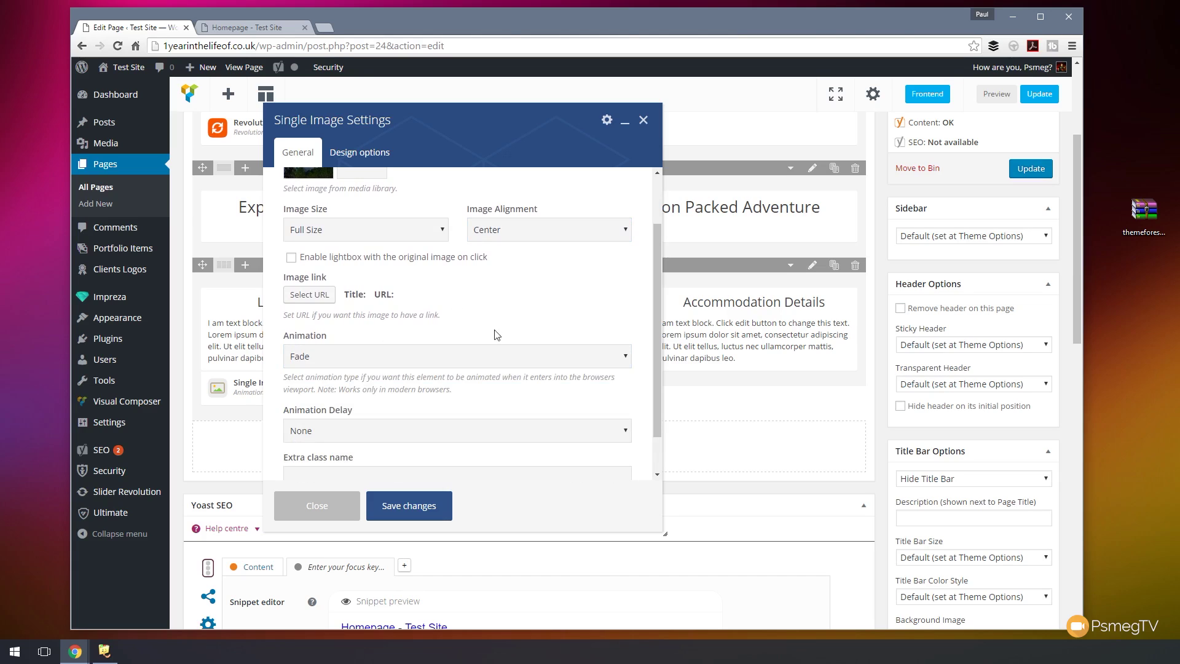
scroll(507, 338, up, 2)
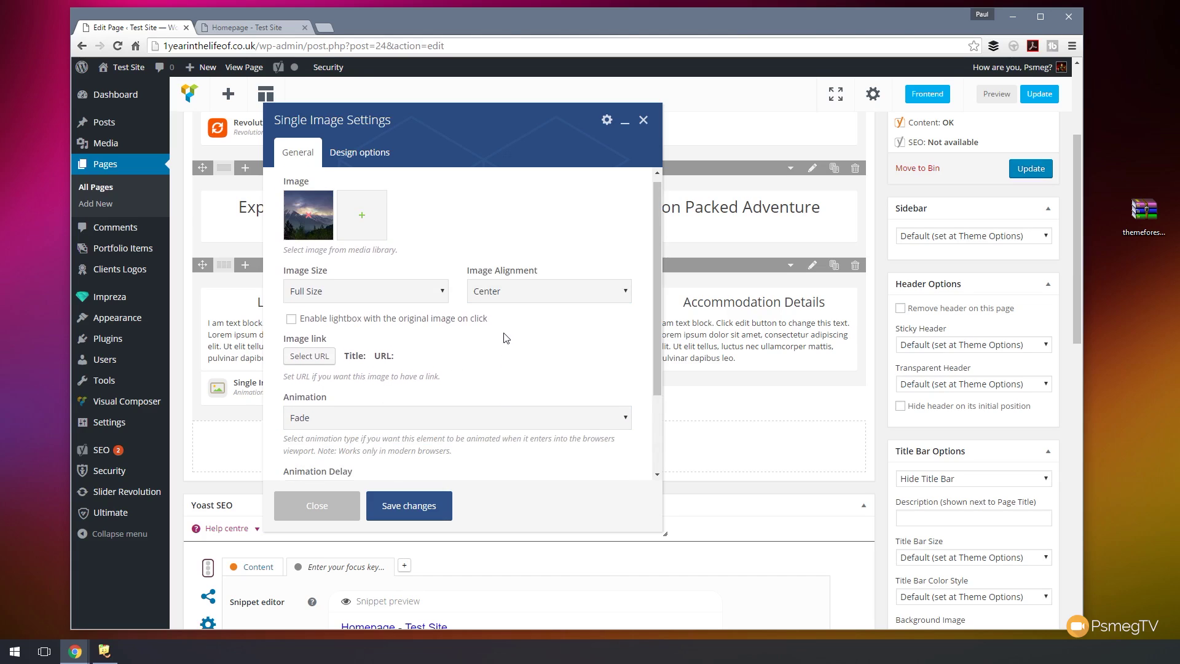
- Save the image settings without a link and move the image above the Location Details heading
click(312, 364)
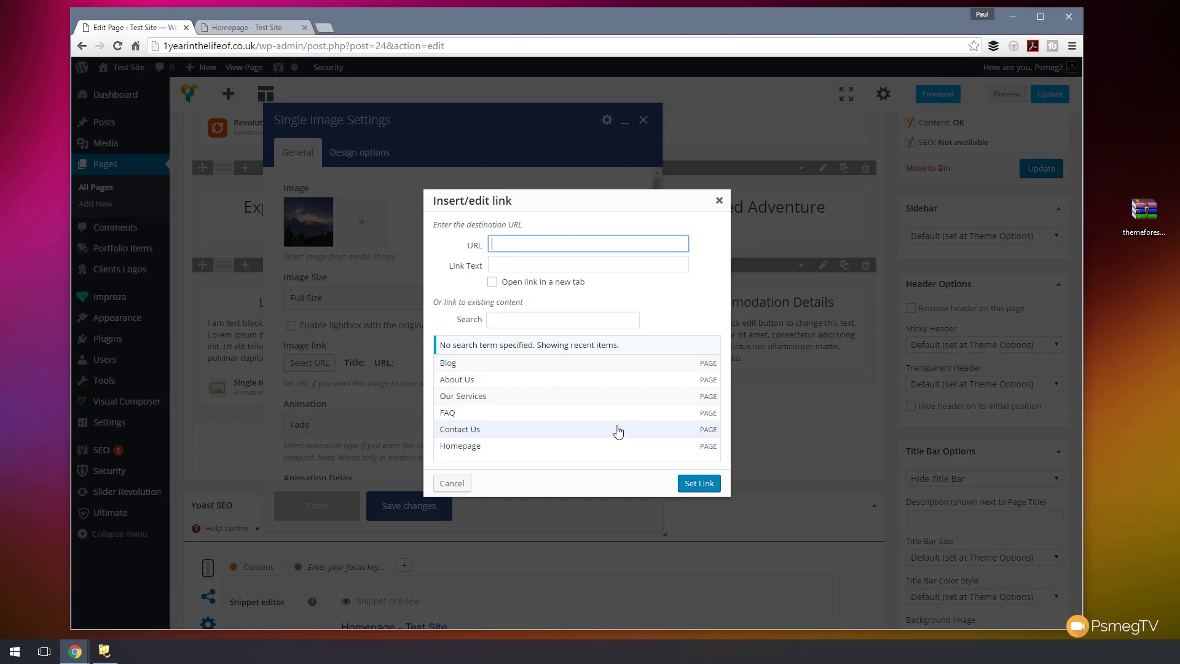
click(719, 201)
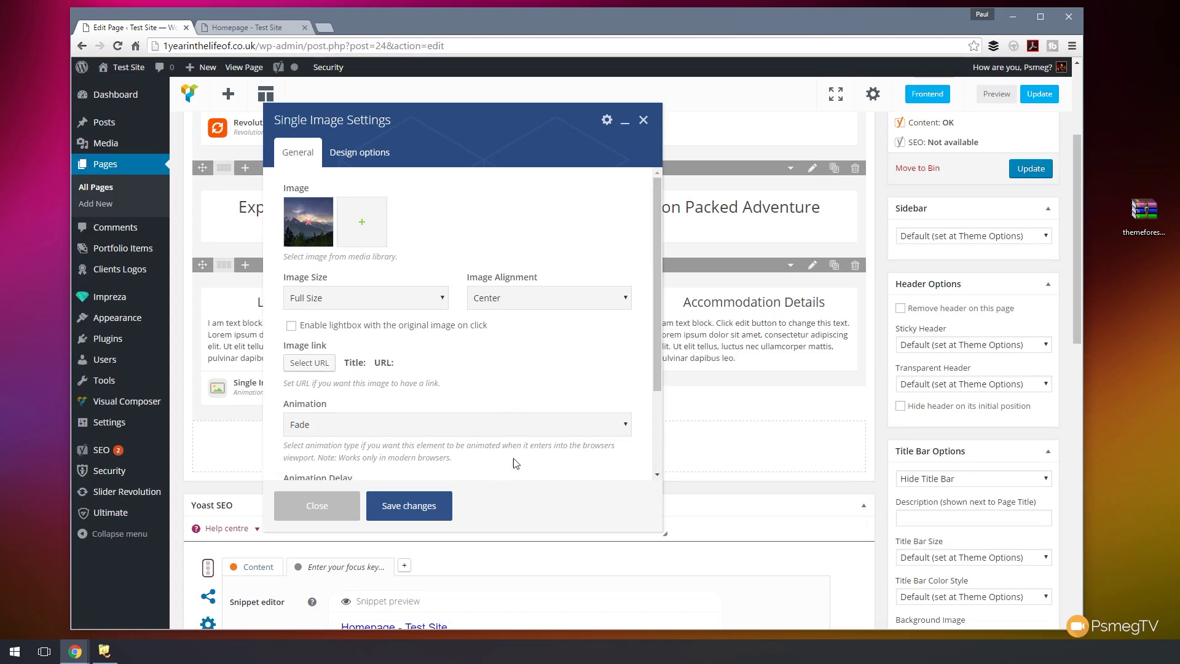
click(419, 505)
drag(258, 386, 268, 299)
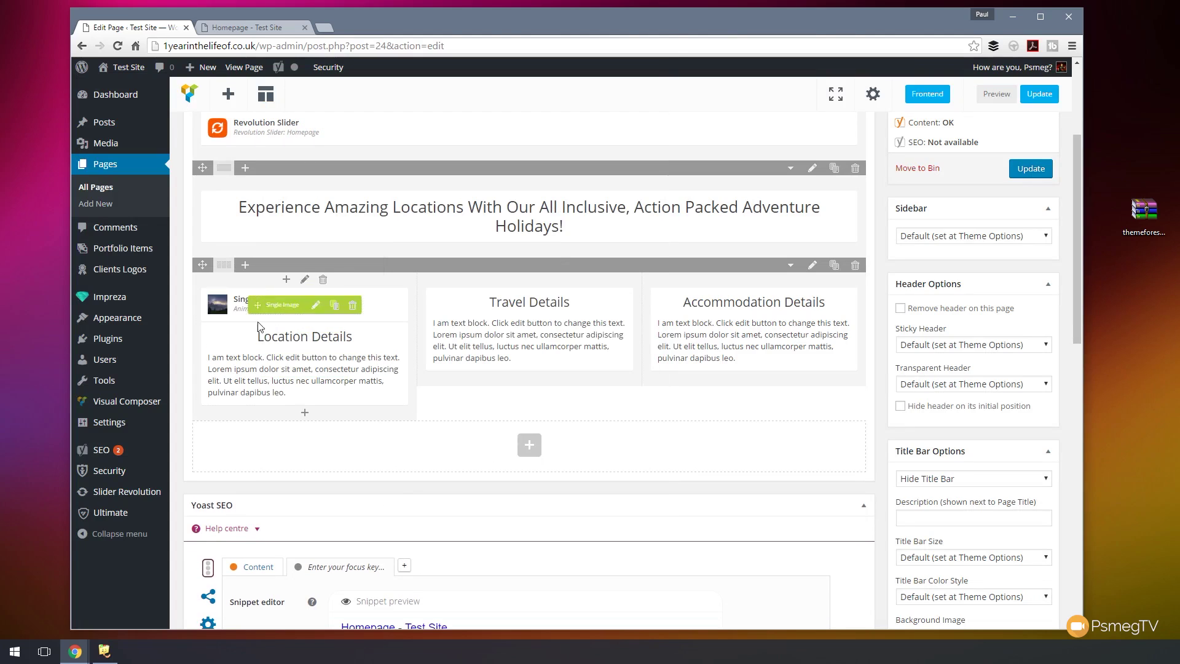
- Clone the mountain image twice and place copies atop Travel Details and Accommodation Details
click(333, 307)
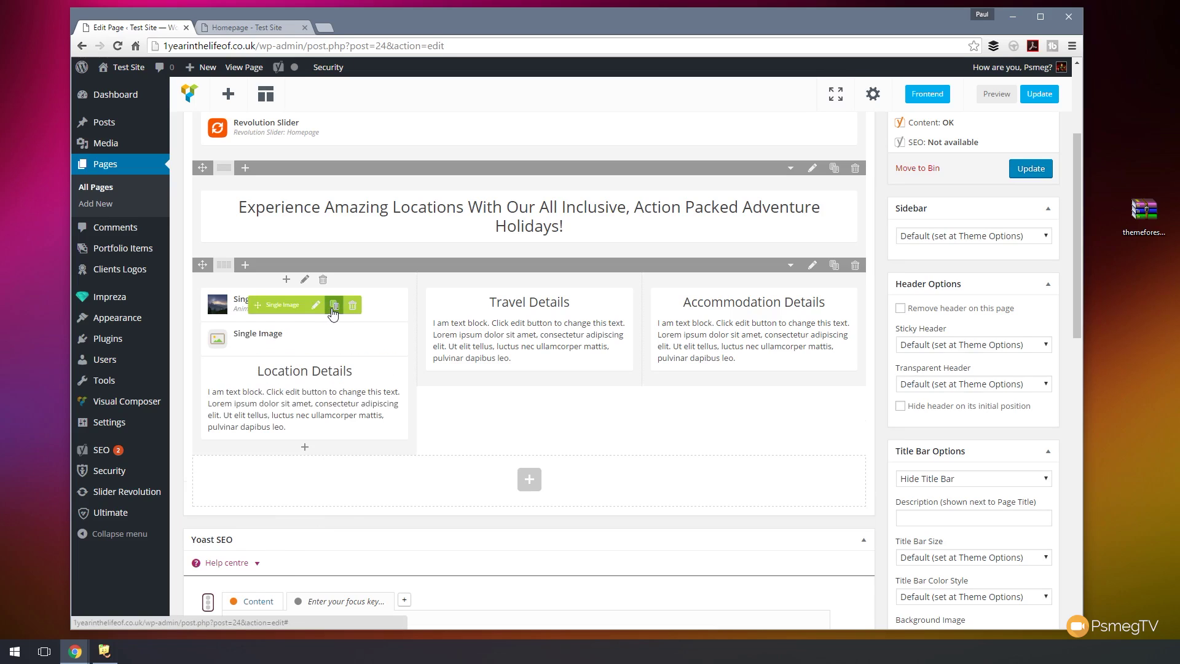
click(333, 306)
drag(267, 378, 444, 302)
drag(269, 341, 668, 301)
- Set the Travel Details image to the lake-and-boat picture, 2.jpg
click(541, 305)
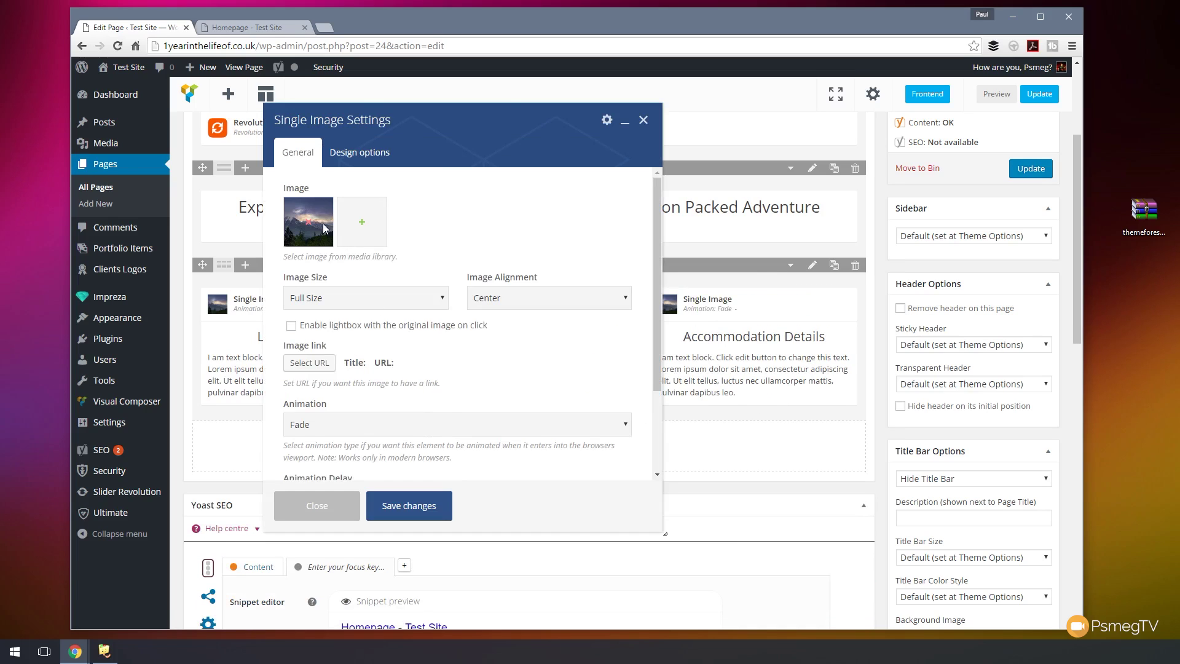
click(322, 220)
click(265, 221)
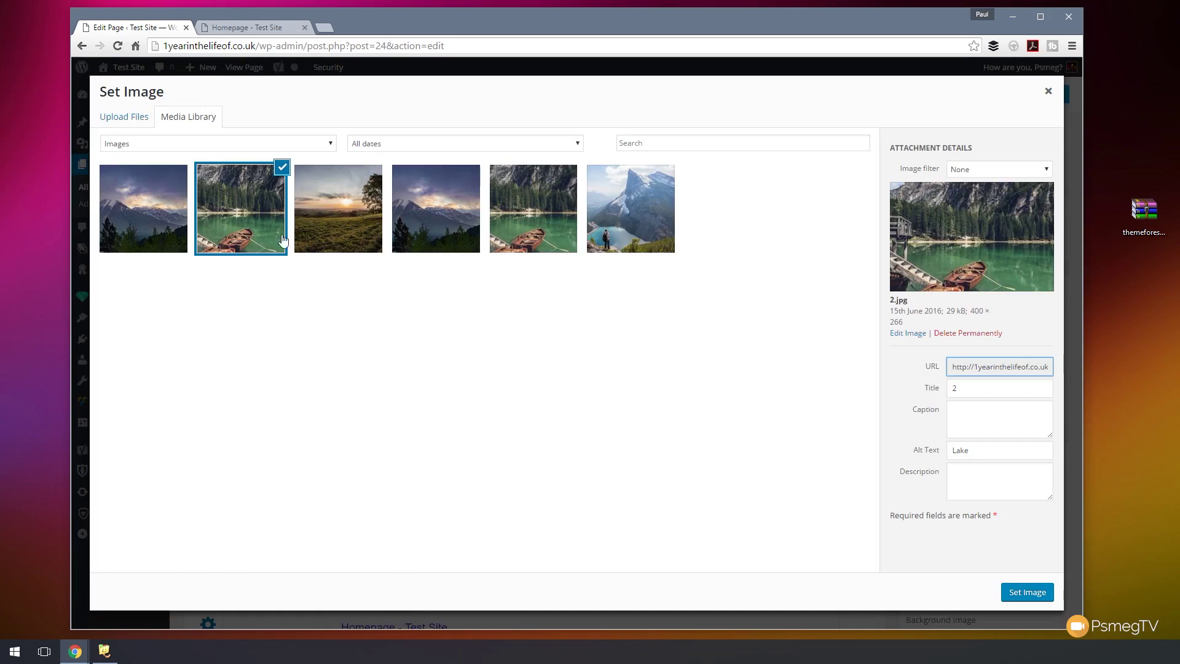
click(1025, 591)
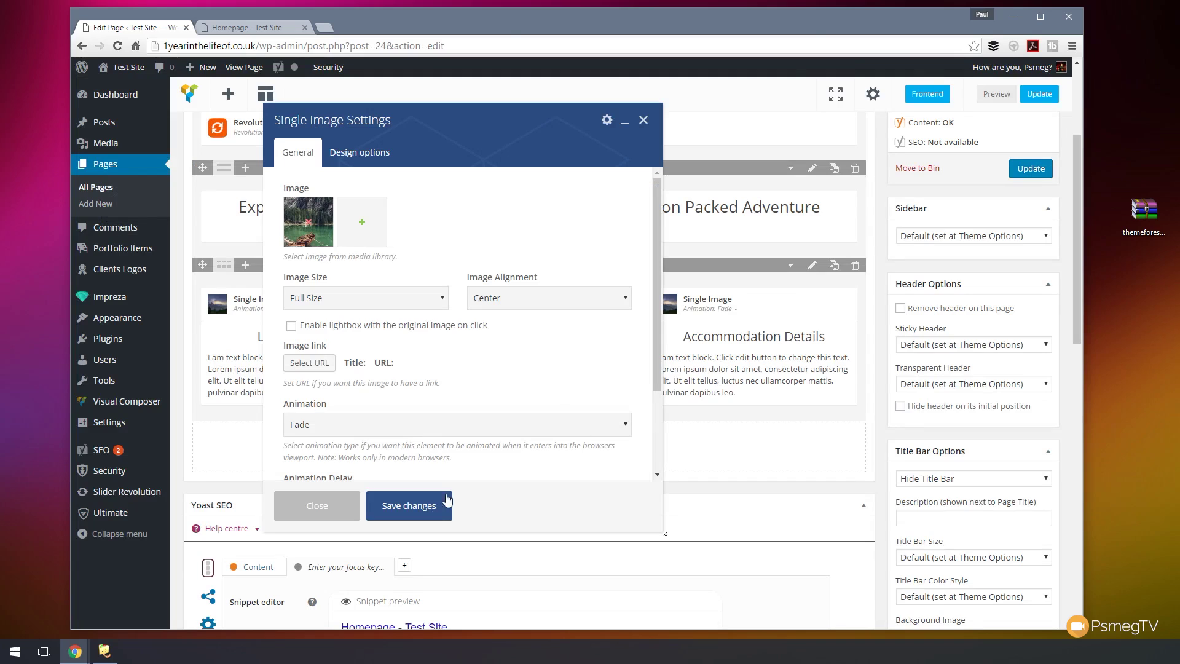
click(431, 507)
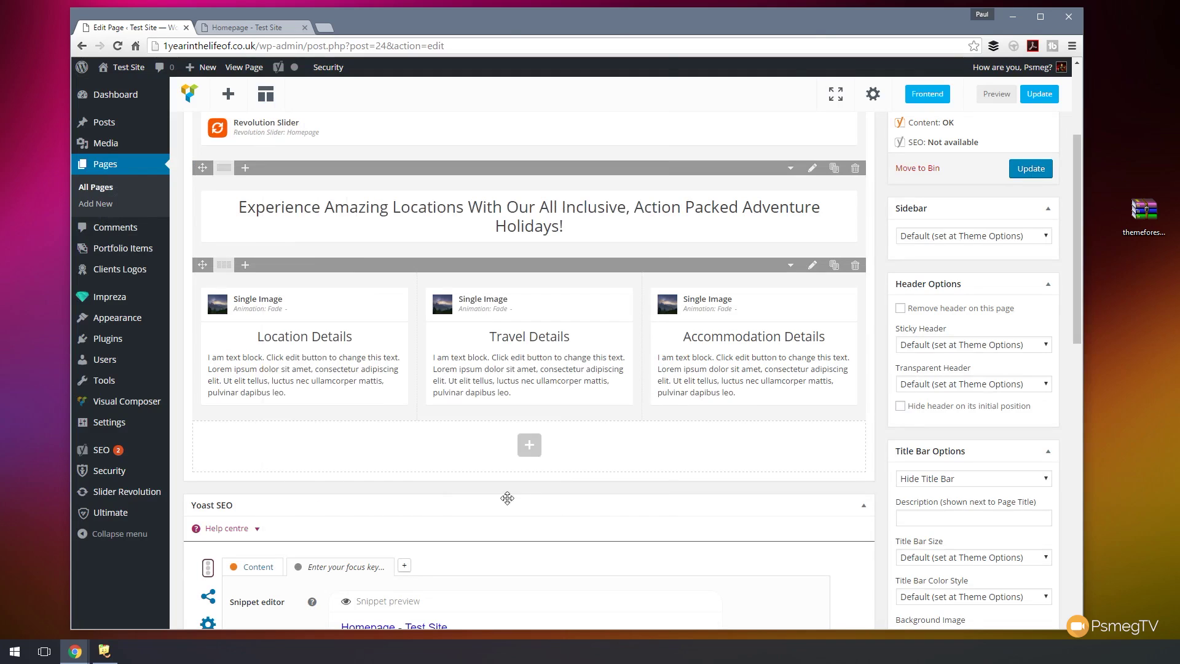
- Set the Accommodation Details image to the sunset field picture, 1.jpg
click(762, 305)
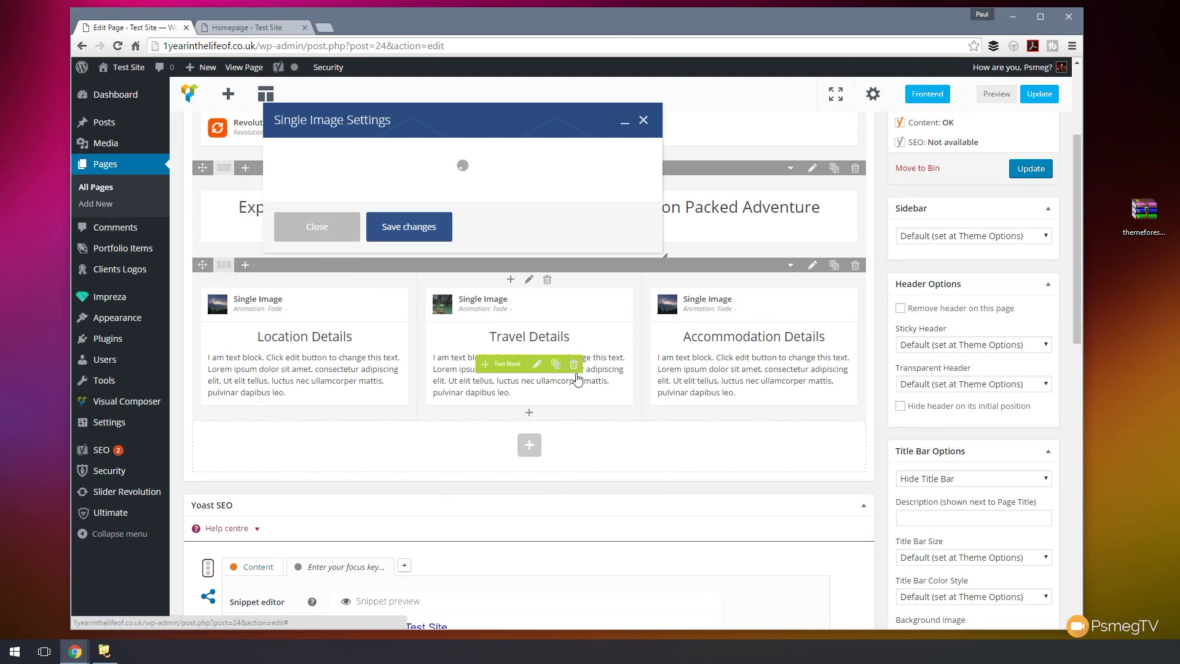
click(312, 226)
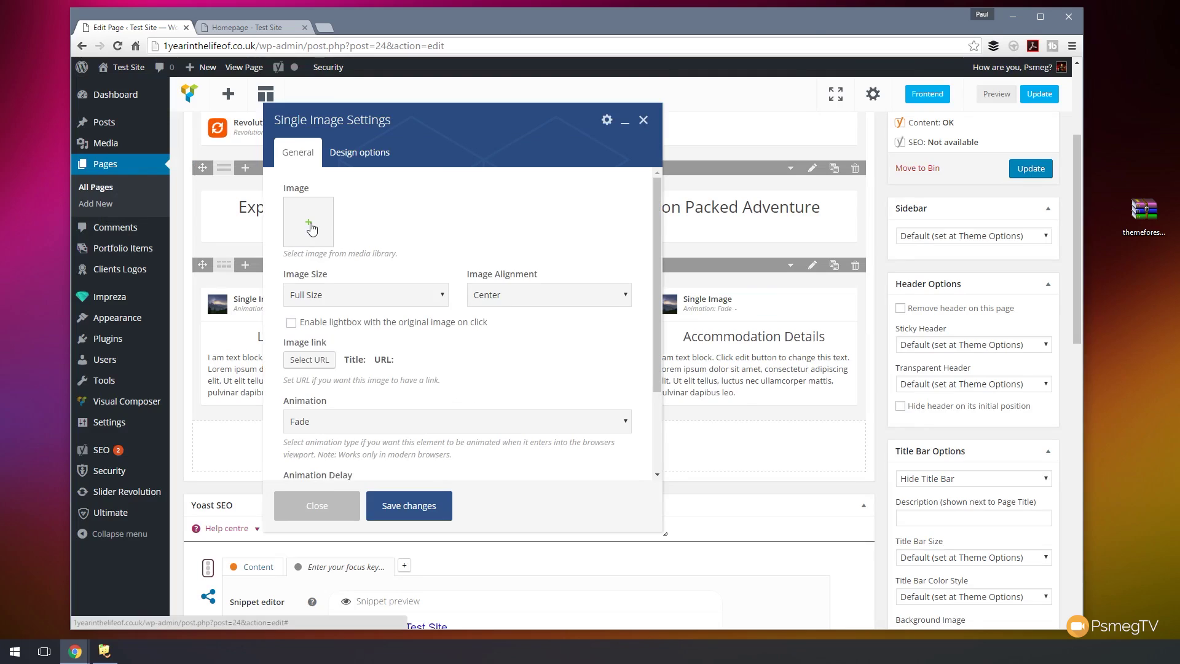
click(310, 225)
click(337, 215)
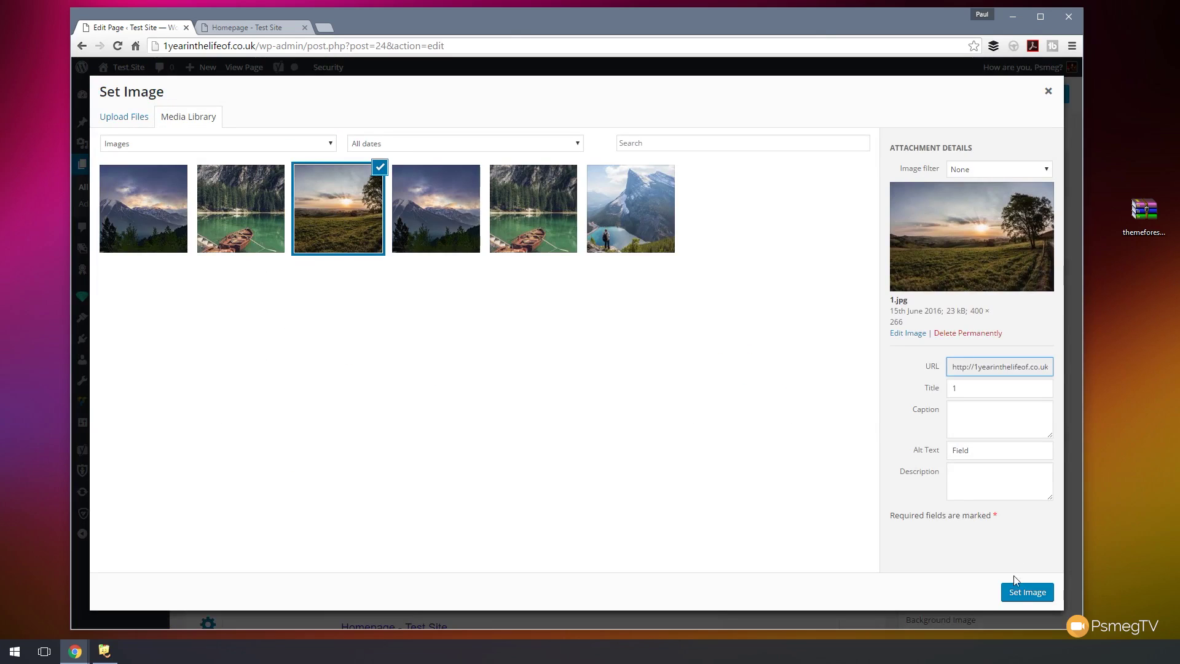
click(1014, 591)
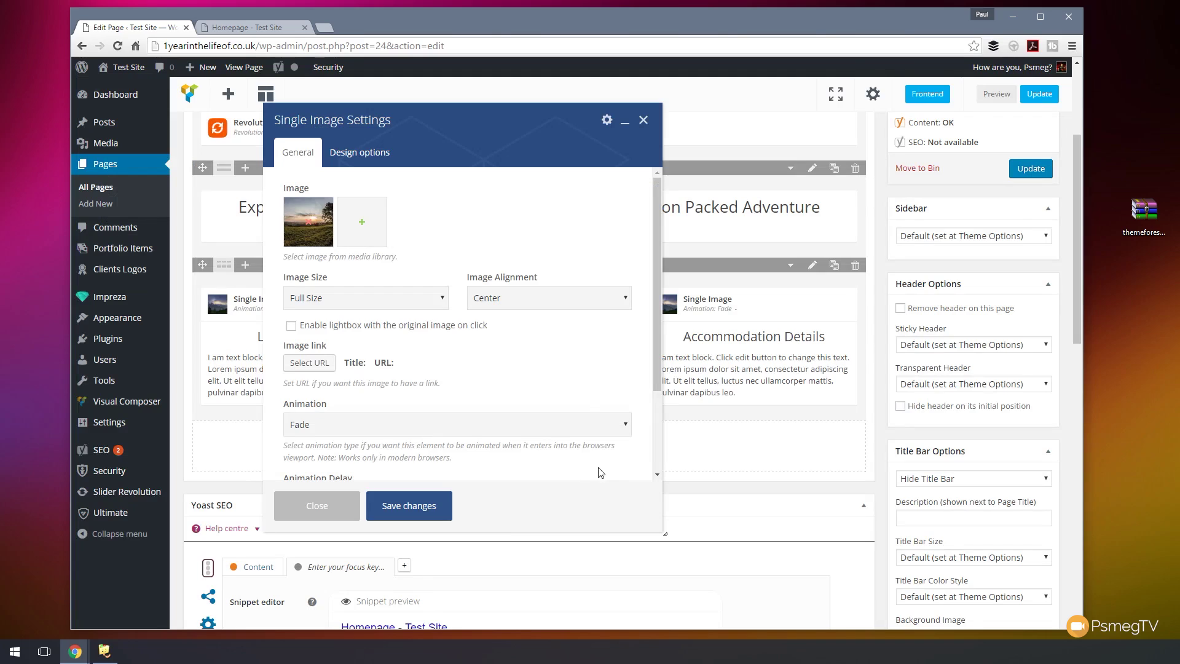
click(427, 510)
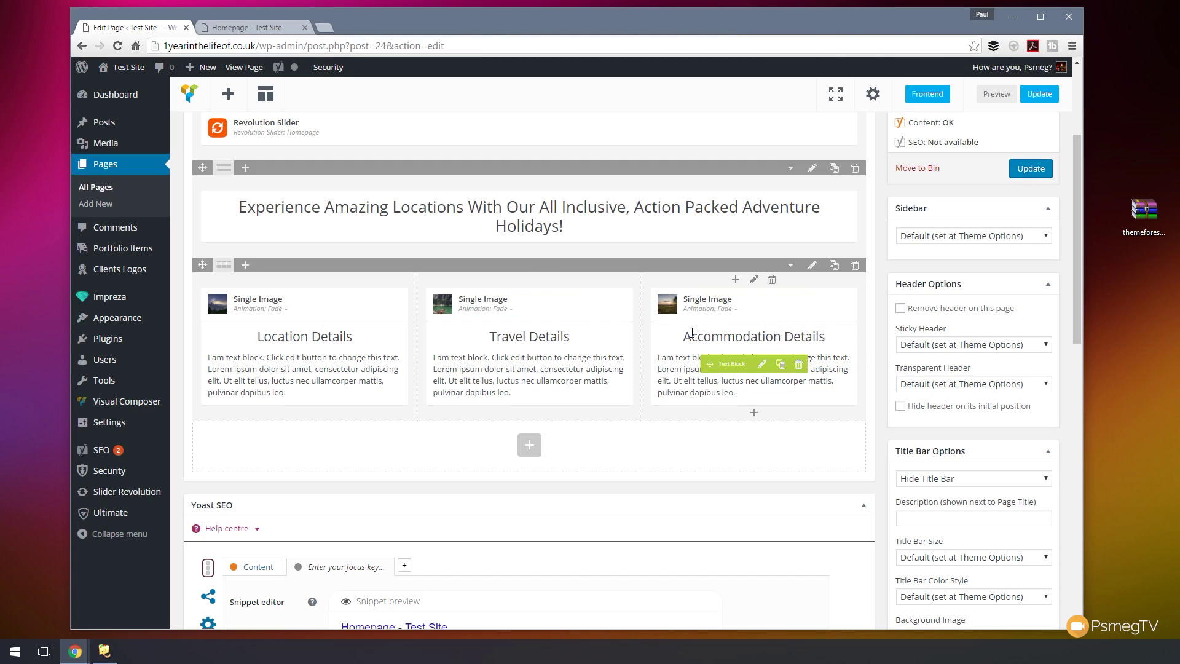
- Update the Homepage and reload it live to see photos above all three detail columns
click(1023, 175)
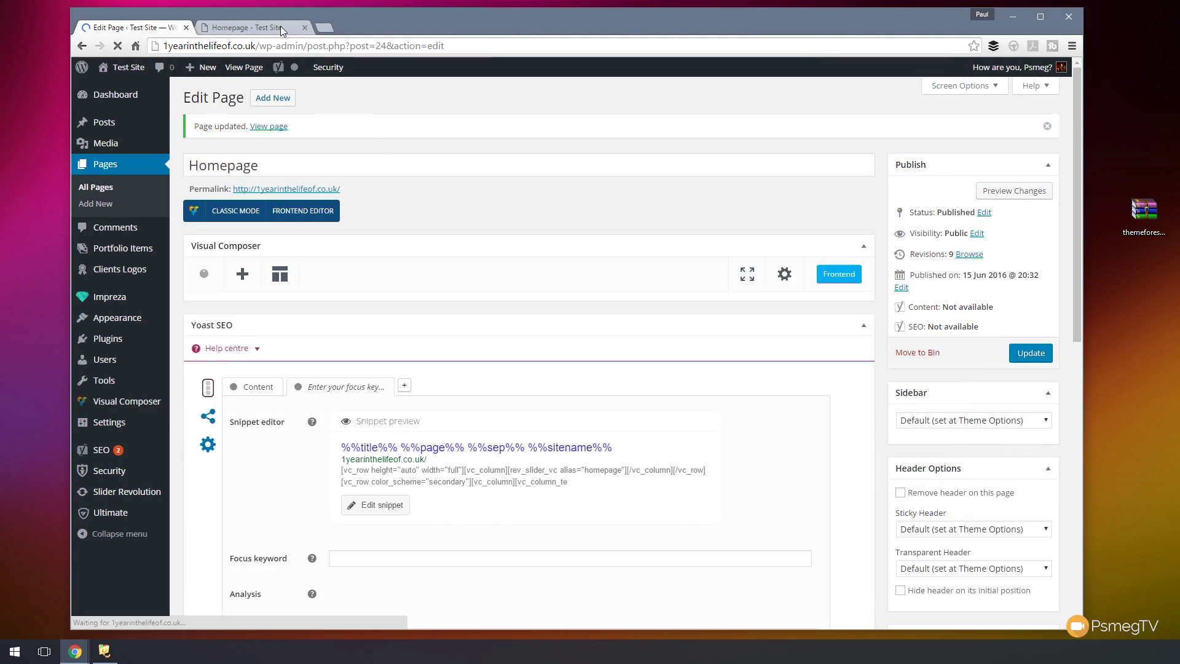
click(280, 27)
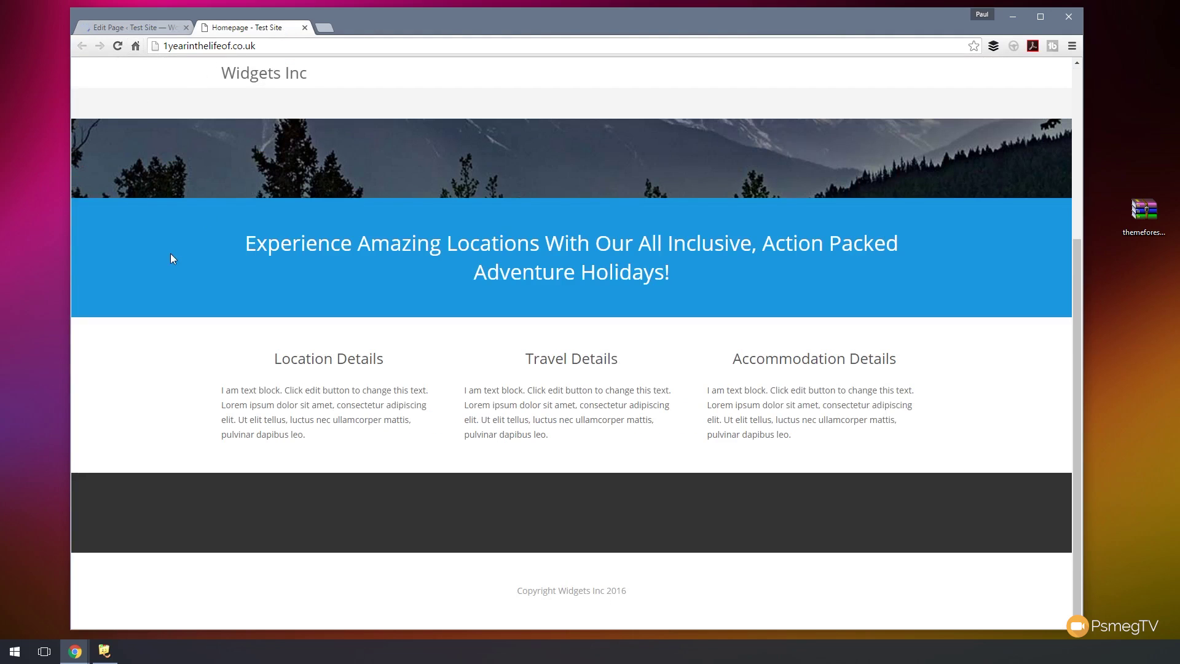
click(117, 46)
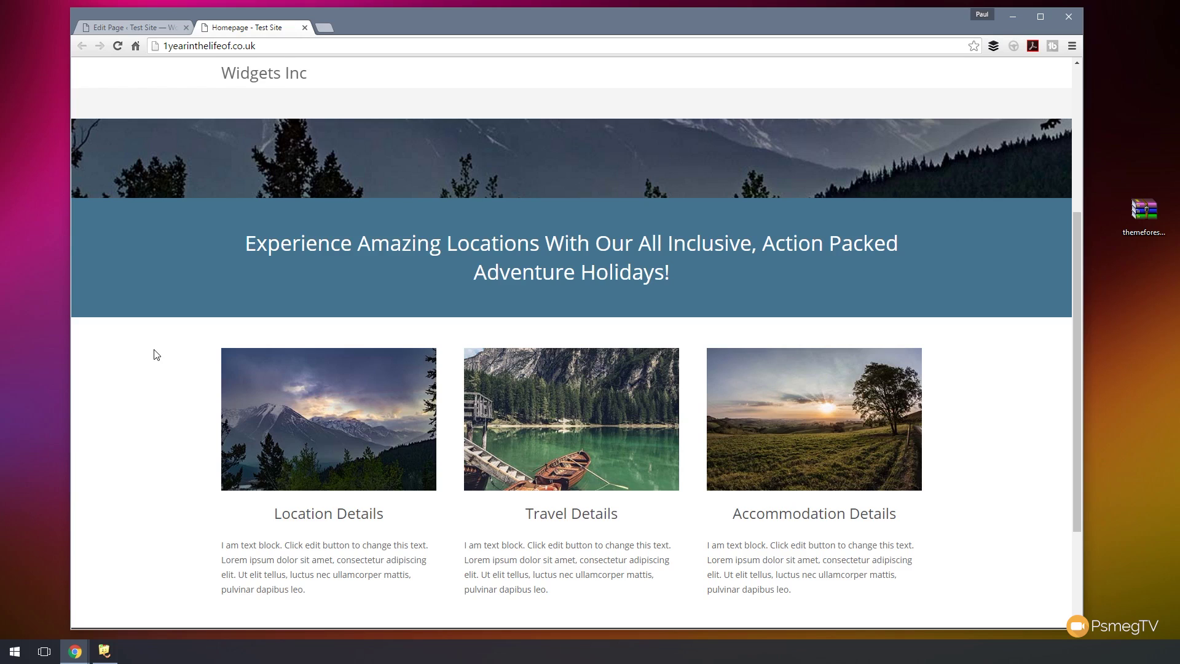
scroll(156, 355, up, 4)
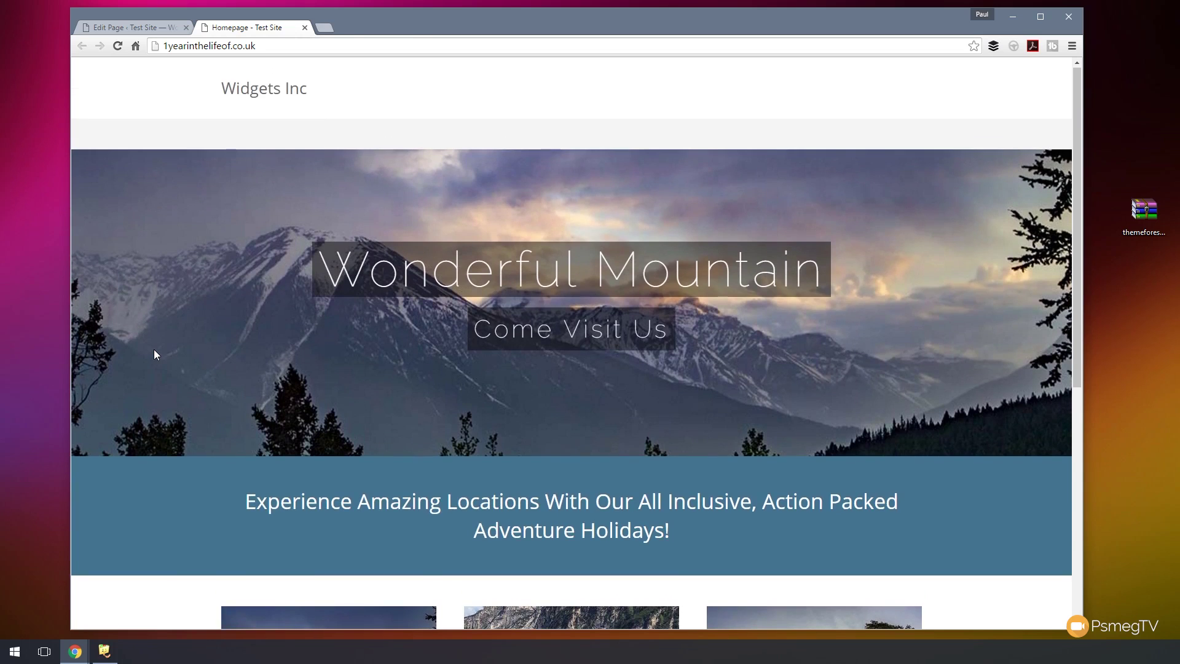
scroll(155, 354, down, 6)
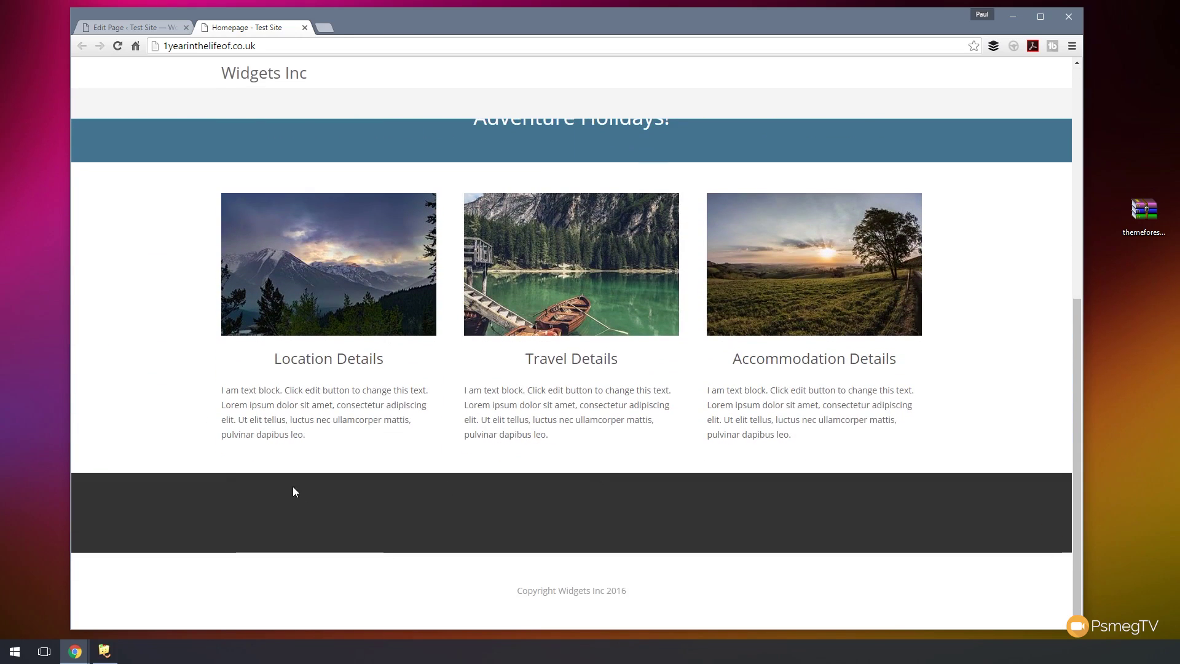
scroll(301, 493, up, 6)
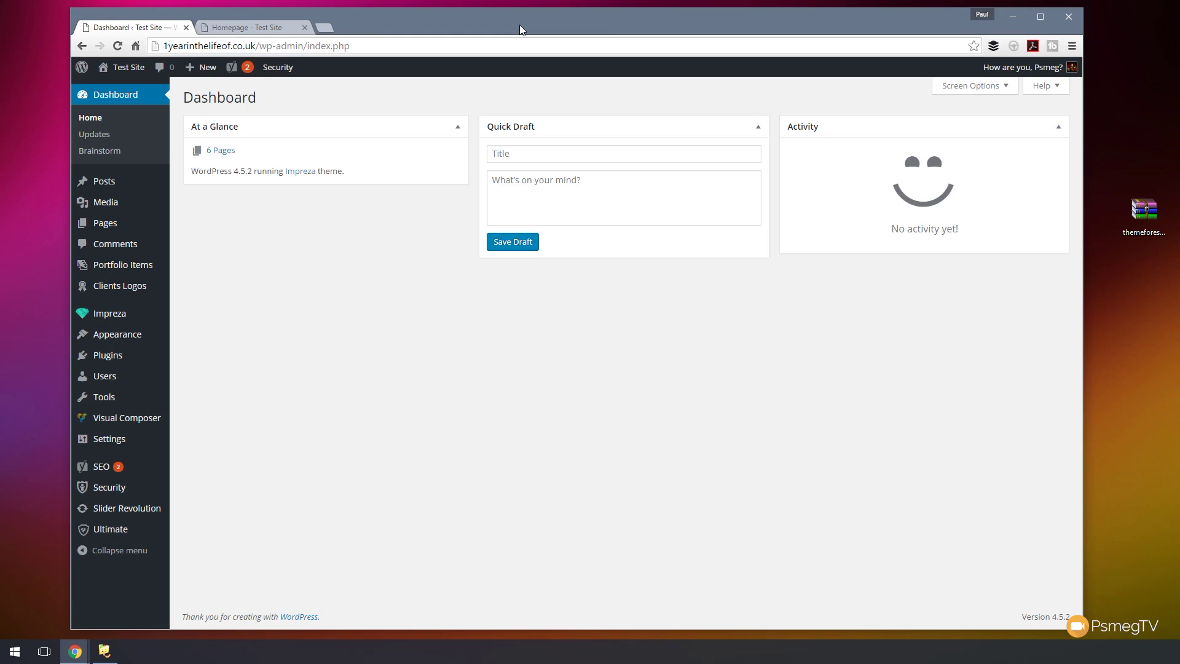
- Look over the live homepage once more, then go back to the admin dashboard
click(225, 24)
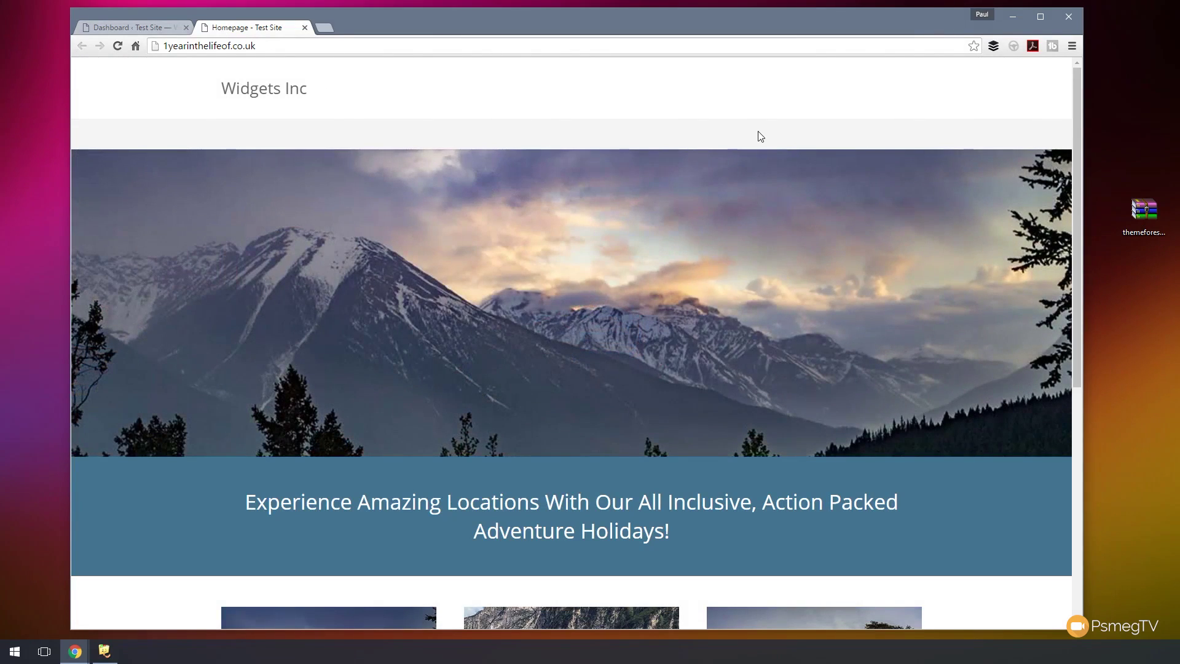
scroll(567, 386, down, 6)
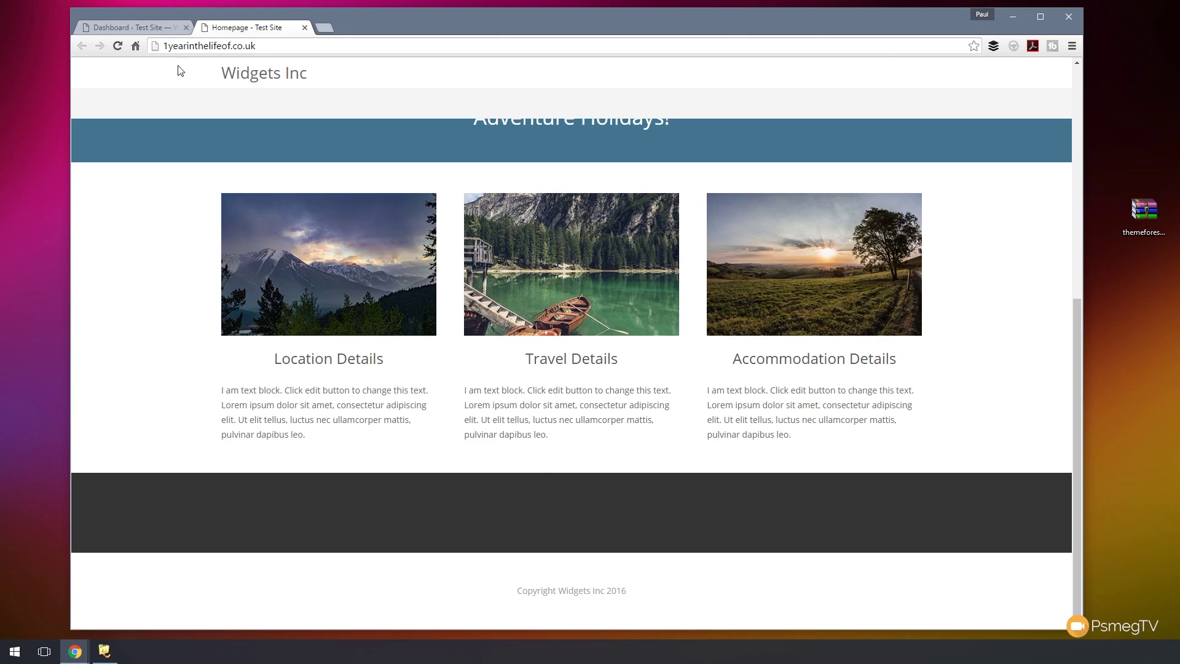
click(140, 30)
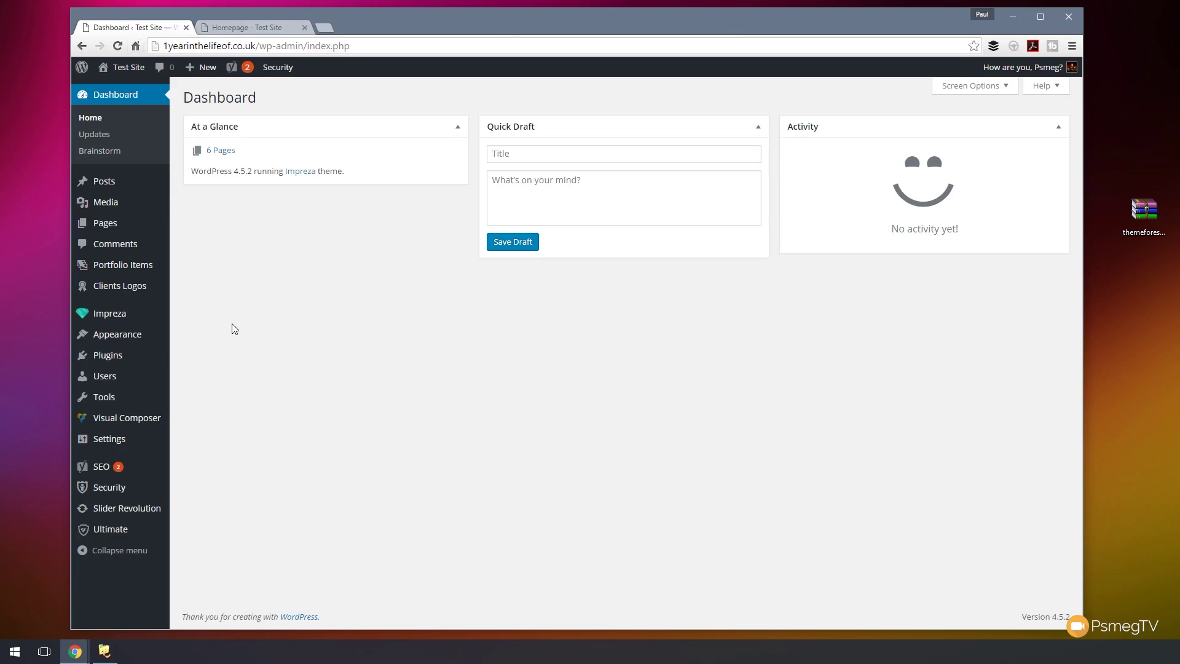
- Create a new menu named 'Main Menu' under Appearance > Menus
mouse_move(110, 335)
click(206, 387)
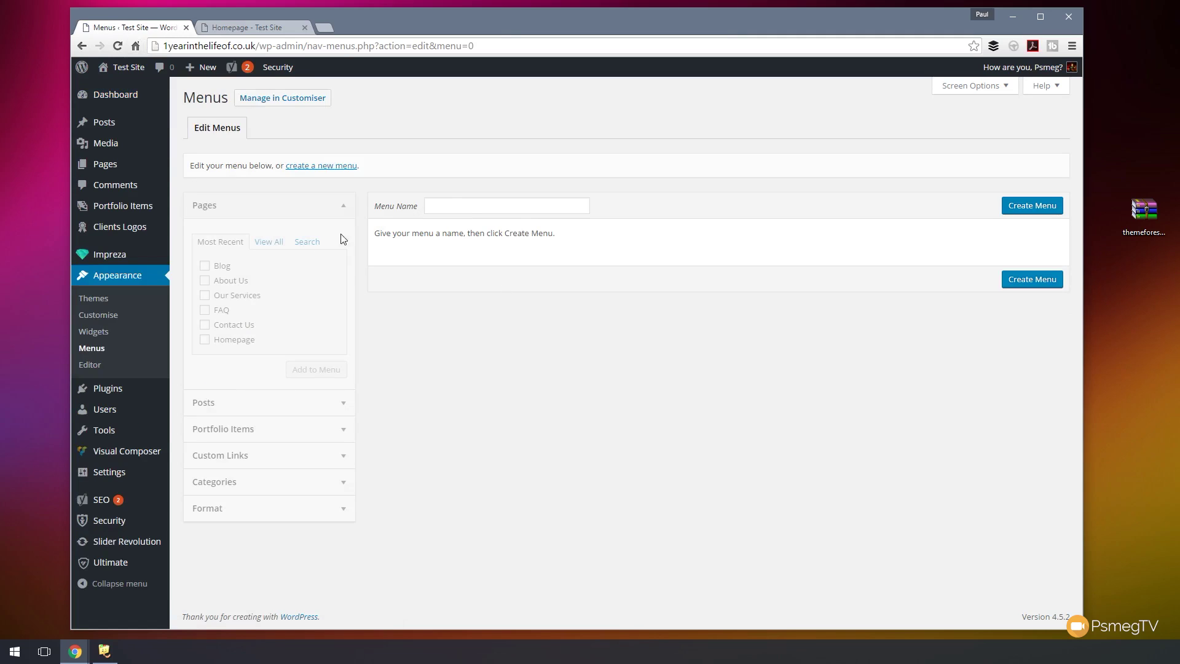
click(443, 211)
text(Main Menu)
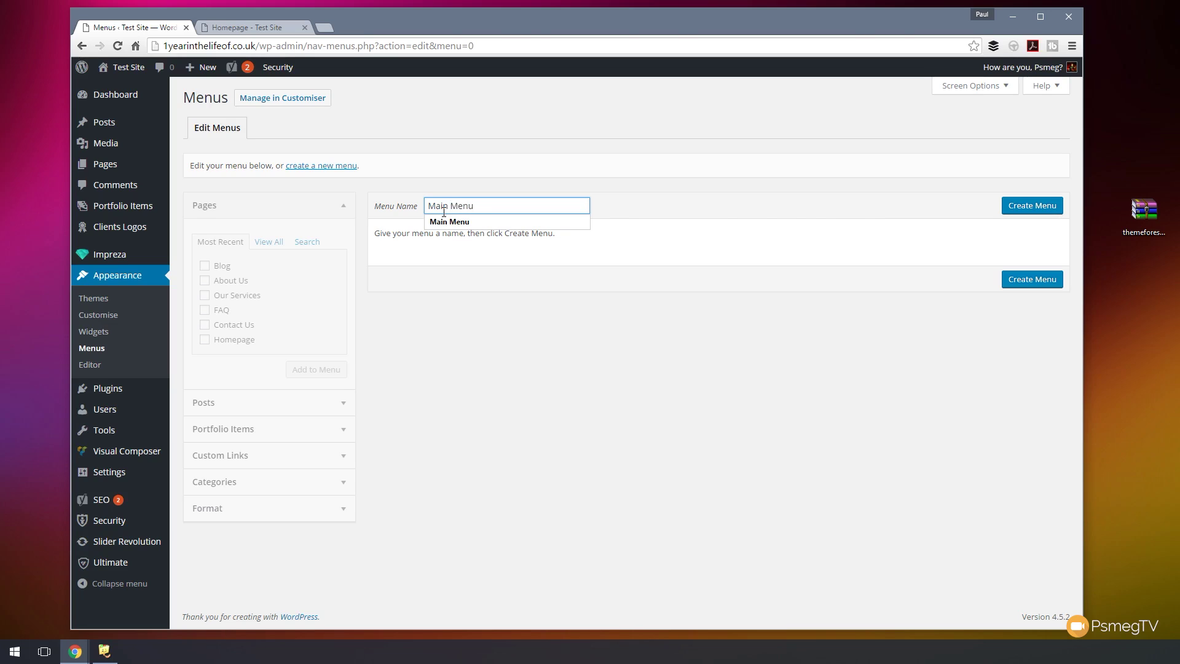
click(1012, 206)
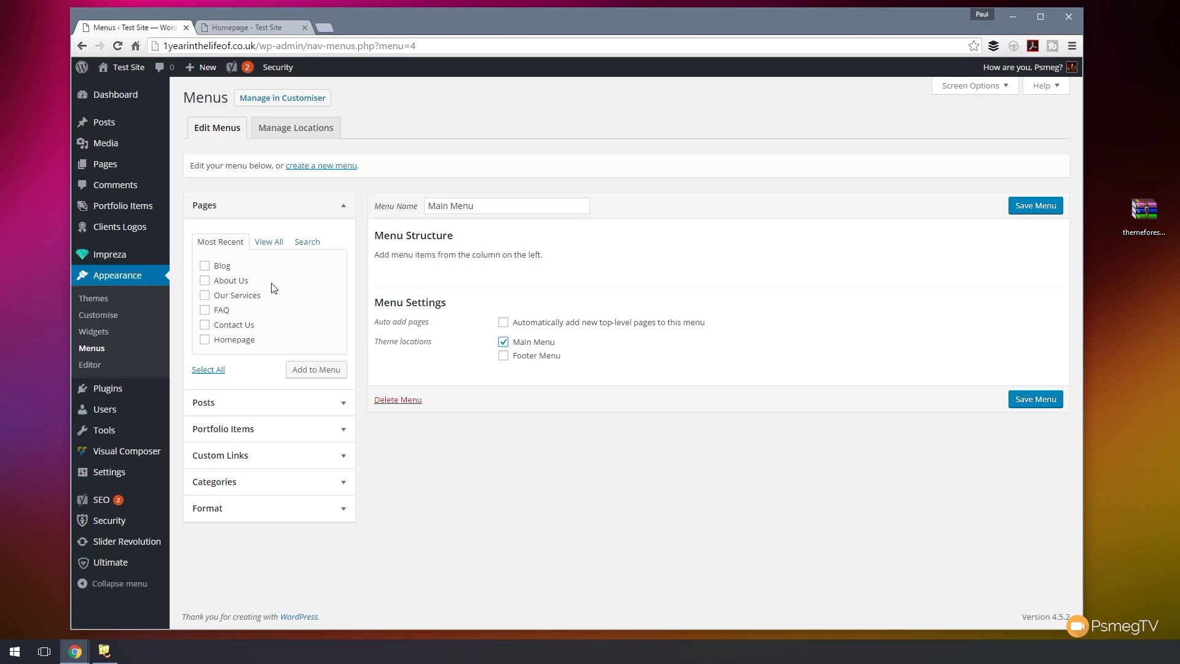
- Add Blog, About Us, Our Services, FAQ, Contact Us and Homepage to the Main Menu
click(221, 267)
click(224, 280)
click(228, 296)
click(226, 310)
click(228, 324)
click(229, 339)
click(315, 371)
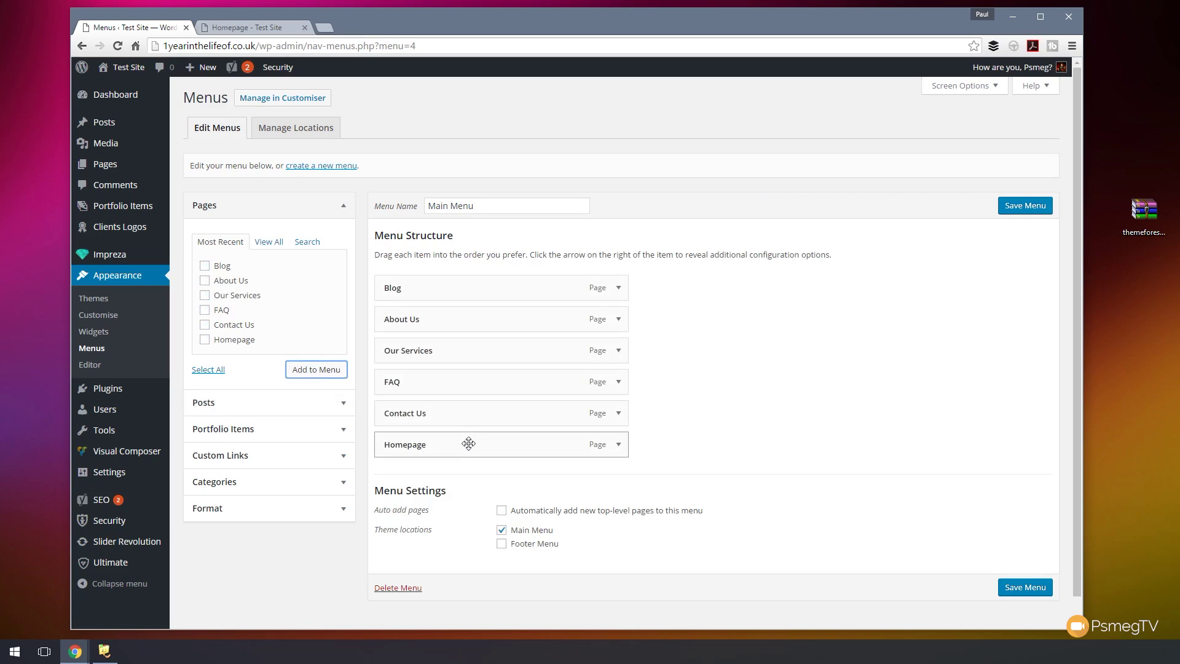
- Reorder the menu so Homepage and Our Services come first, keeping About Us top-level
drag(465, 443, 458, 278)
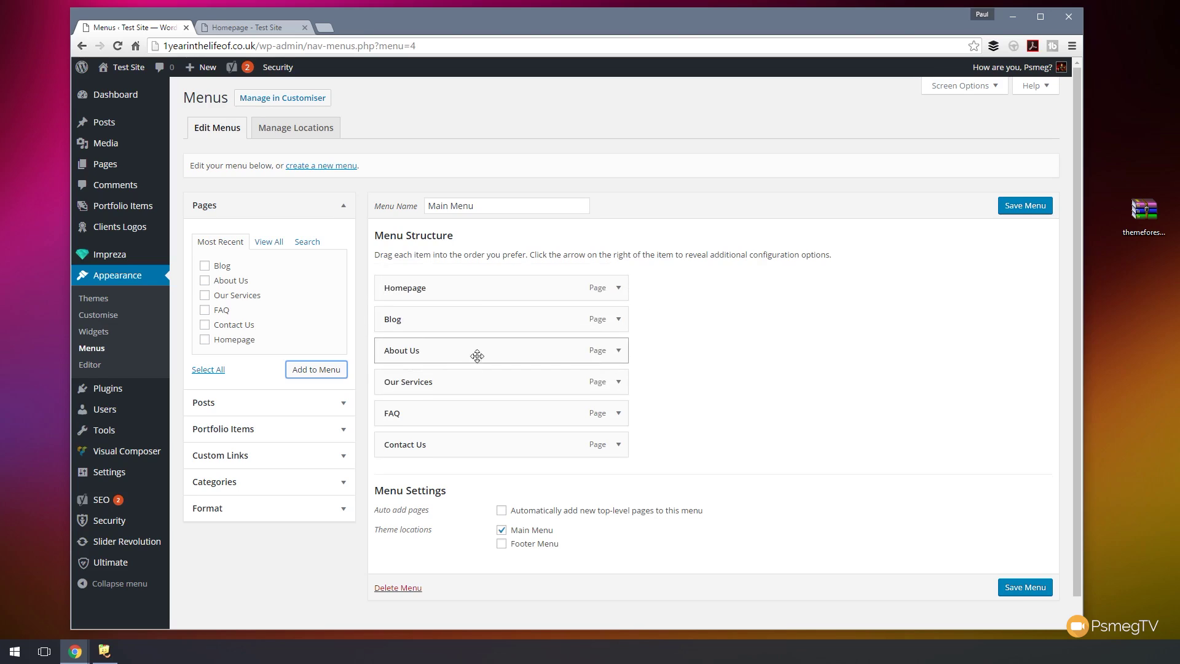
drag(441, 376, 440, 323)
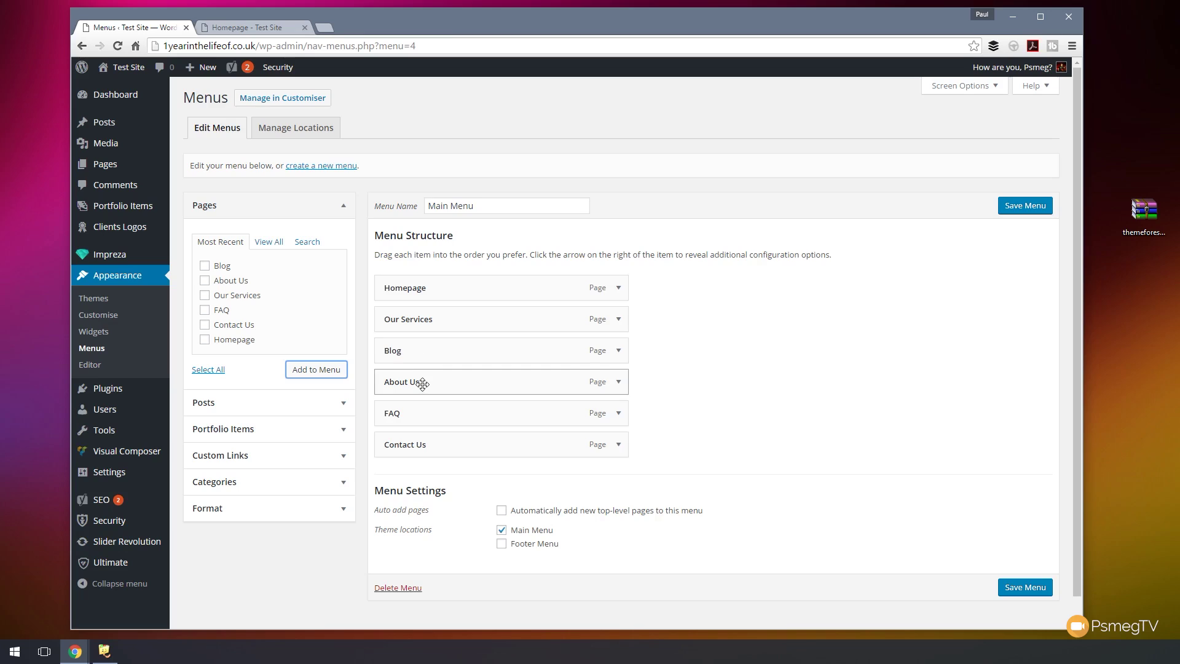
drag(422, 384, 453, 379)
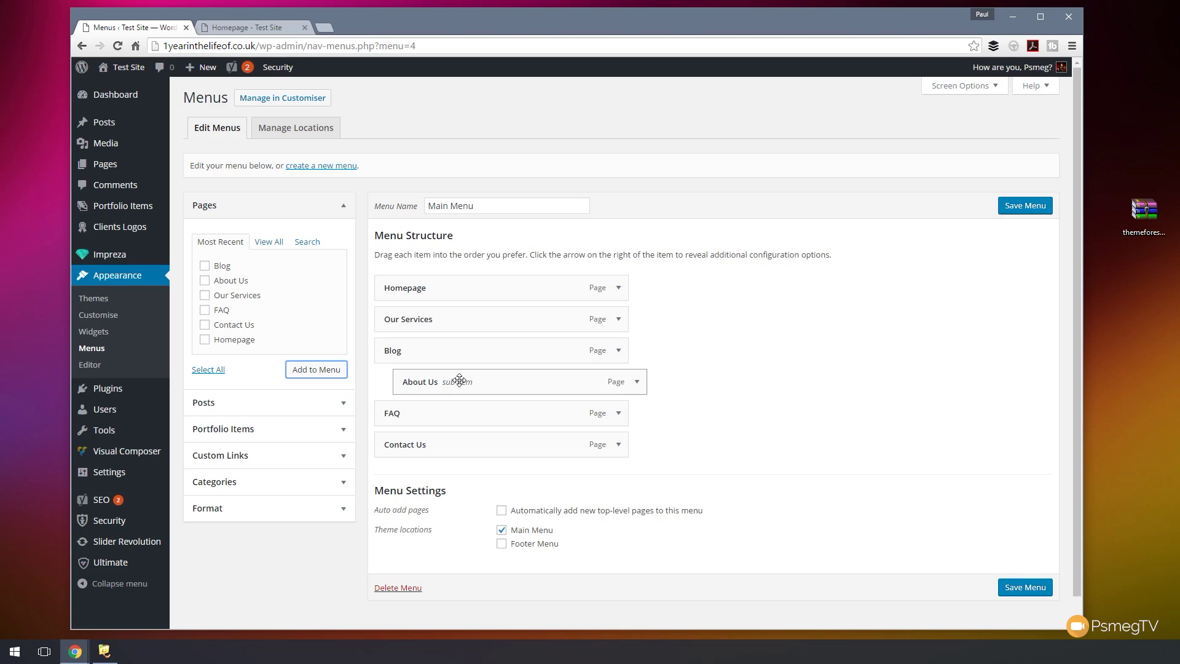
drag(457, 379, 434, 381)
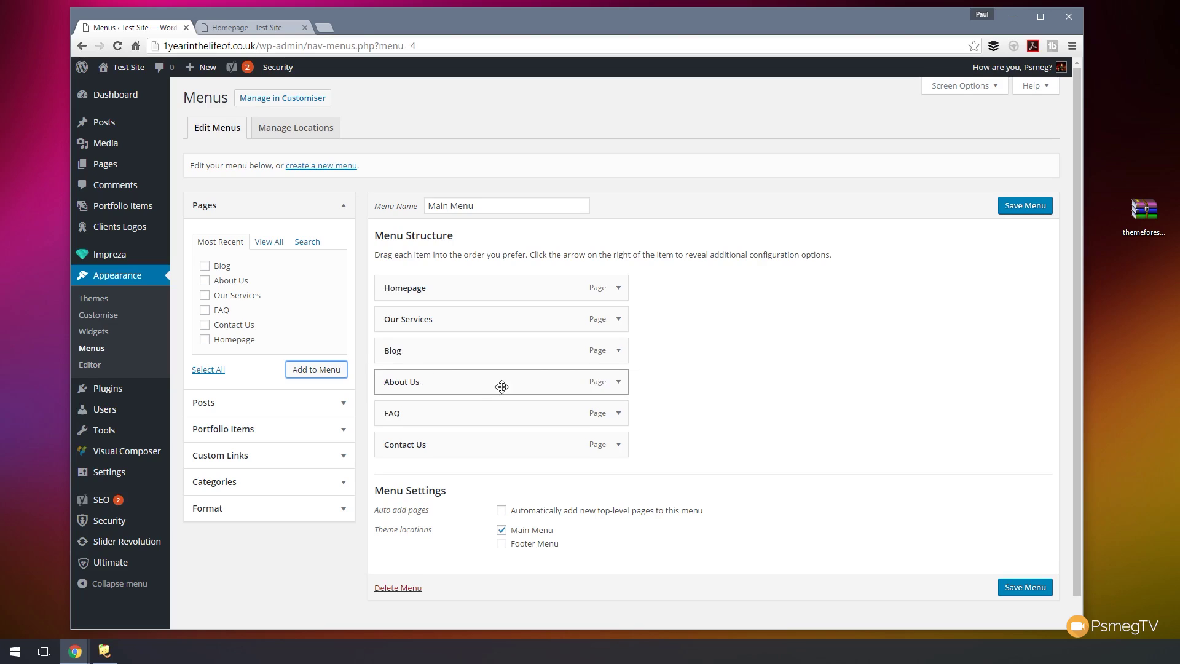
- Change the Homepage item's navigation label to 'Home'
click(618, 289)
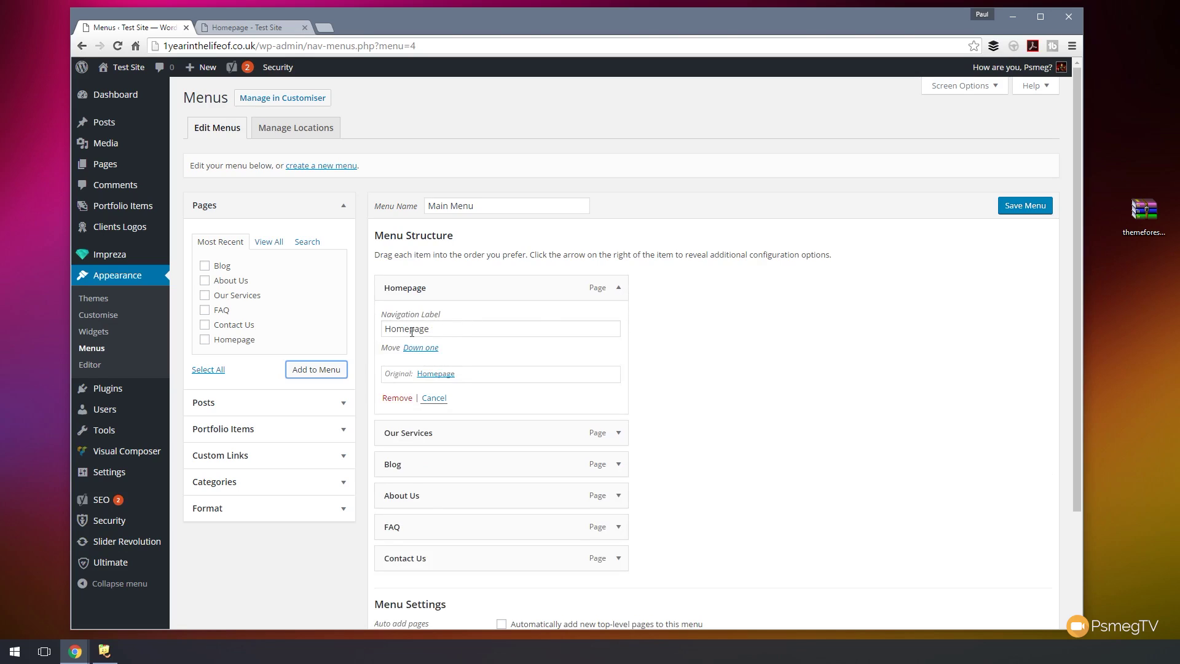
drag(409, 331, 482, 333)
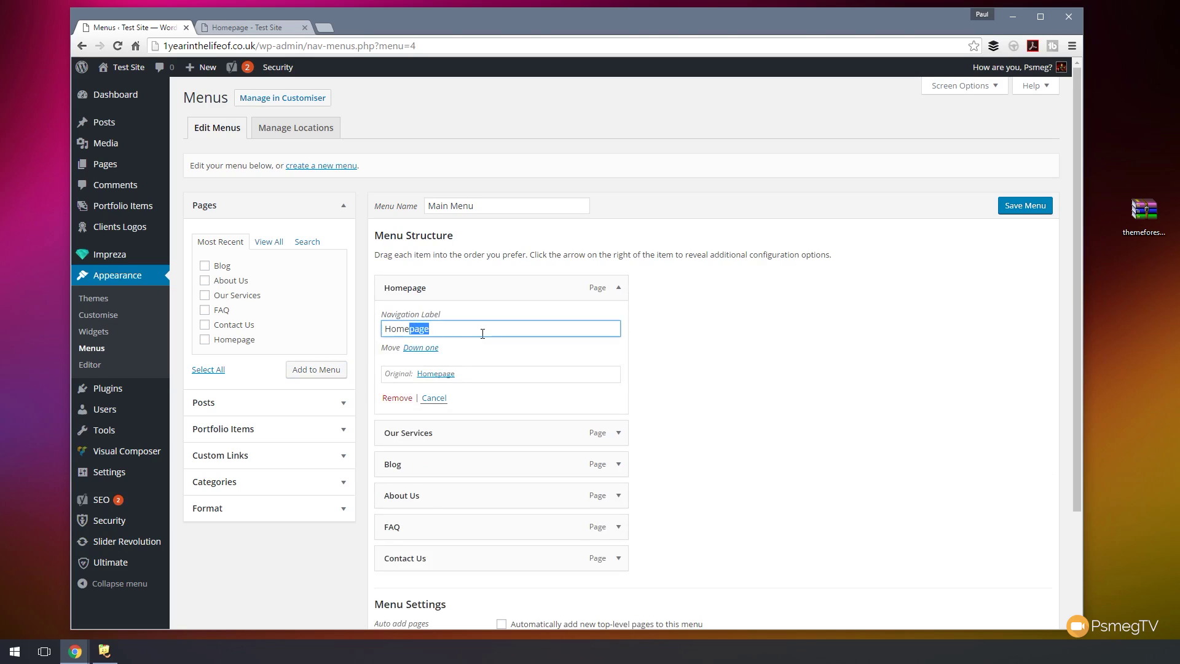
key(BackSpace)
click(718, 342)
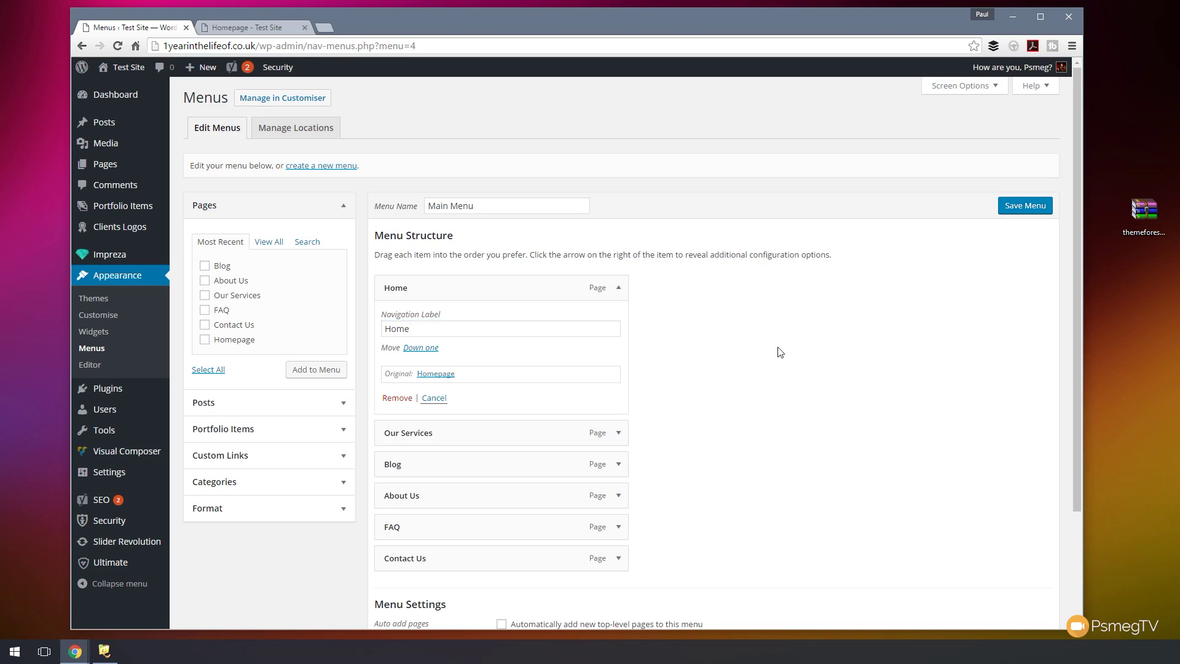
- Save the Main Menu and begin naming a new menu
click(1012, 204)
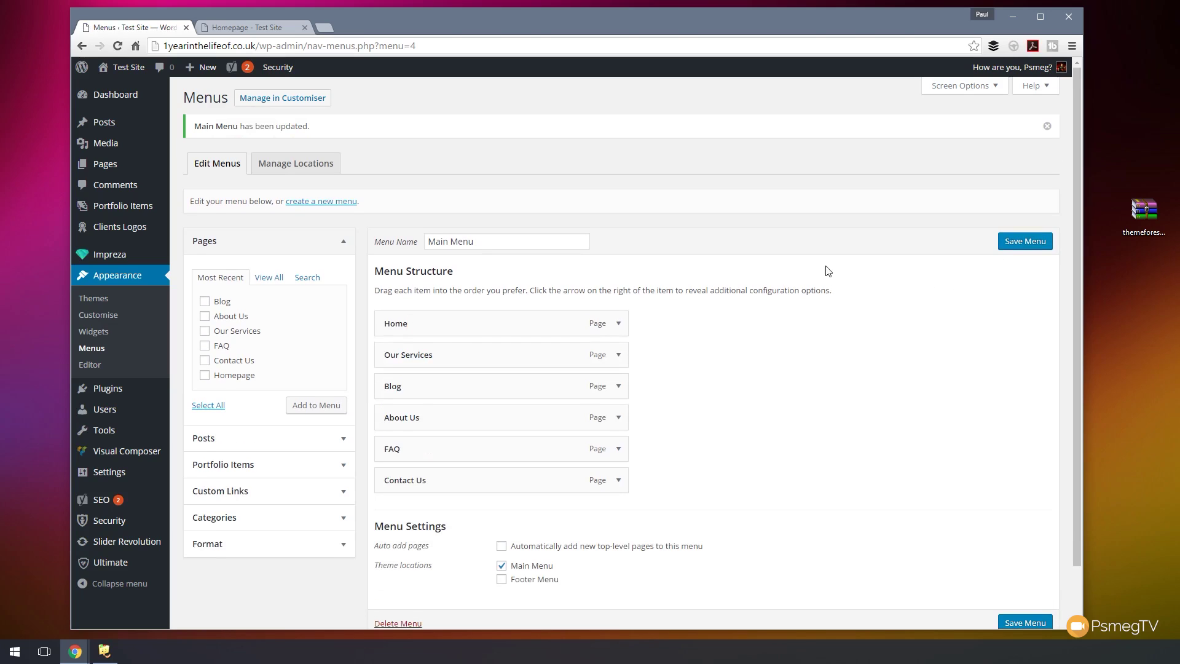
click(291, 203)
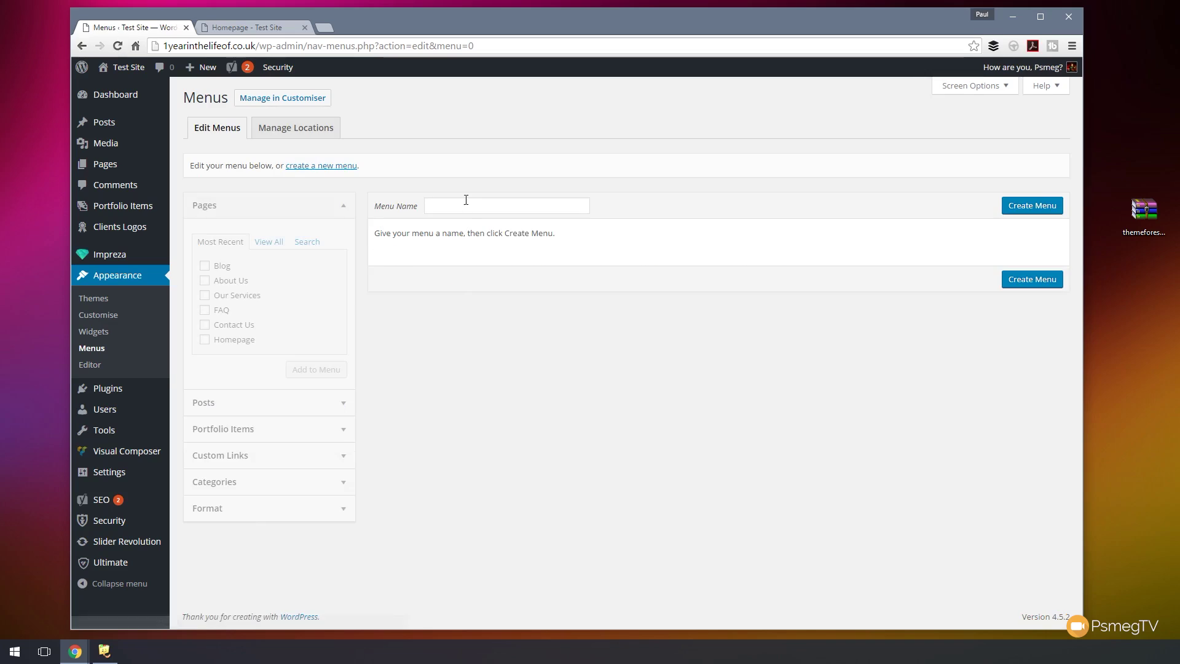
click(462, 210)
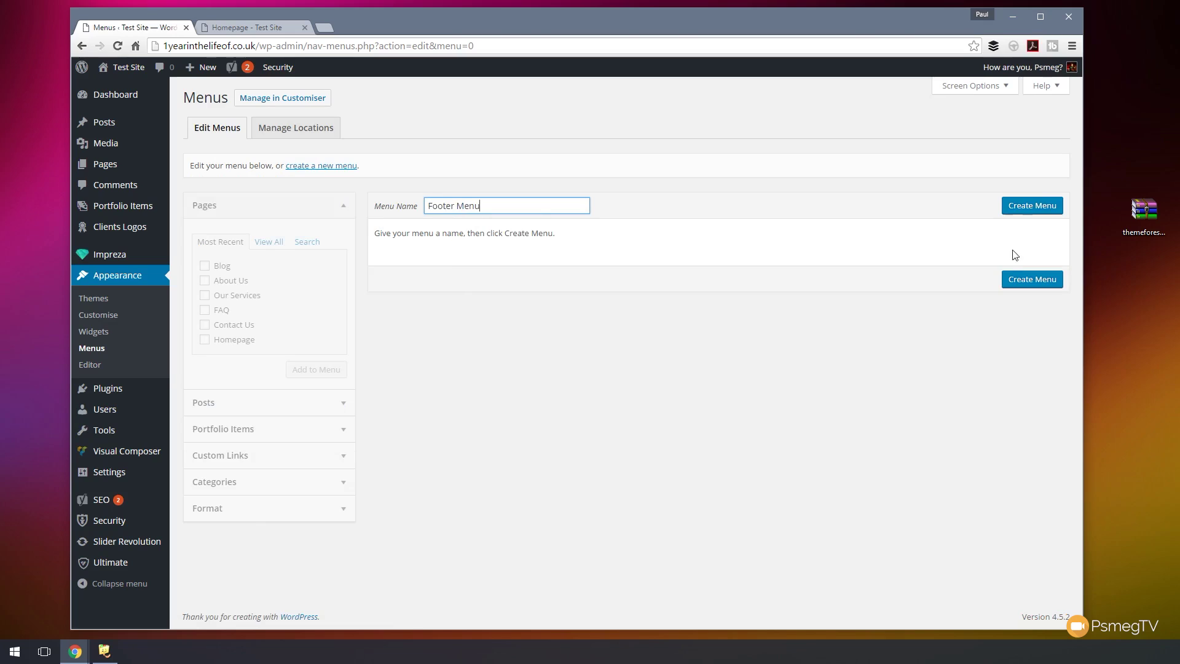
- Create the empty 'Footer Menu' and glance at the live homepage before returning
click(1014, 211)
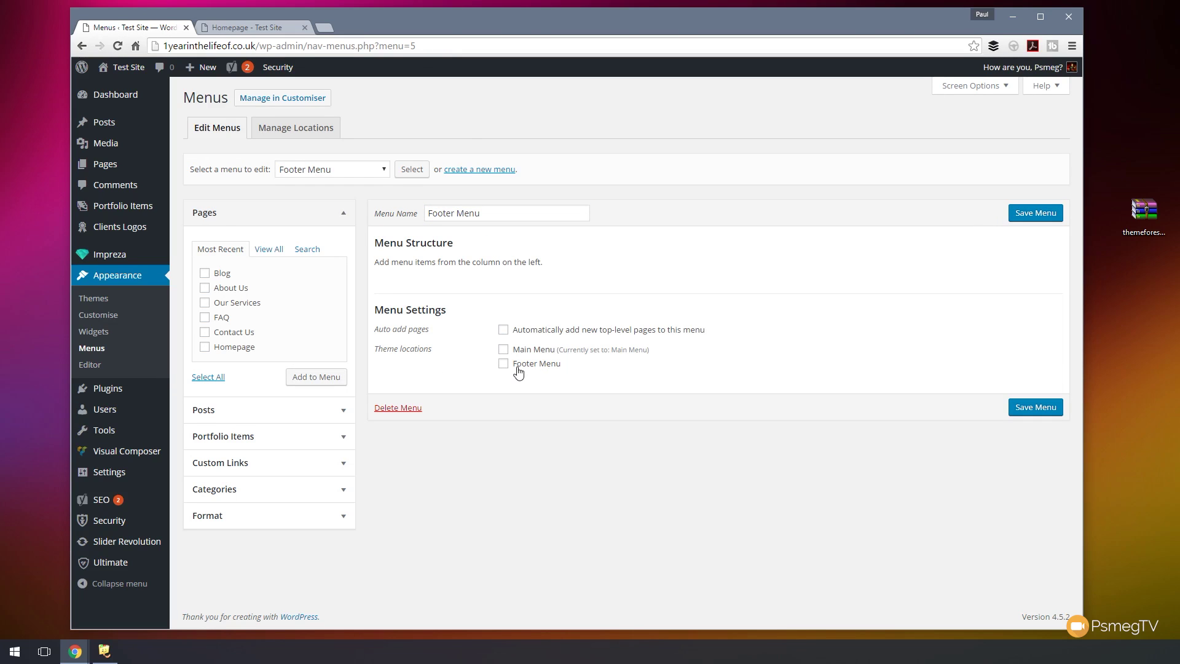
click(269, 29)
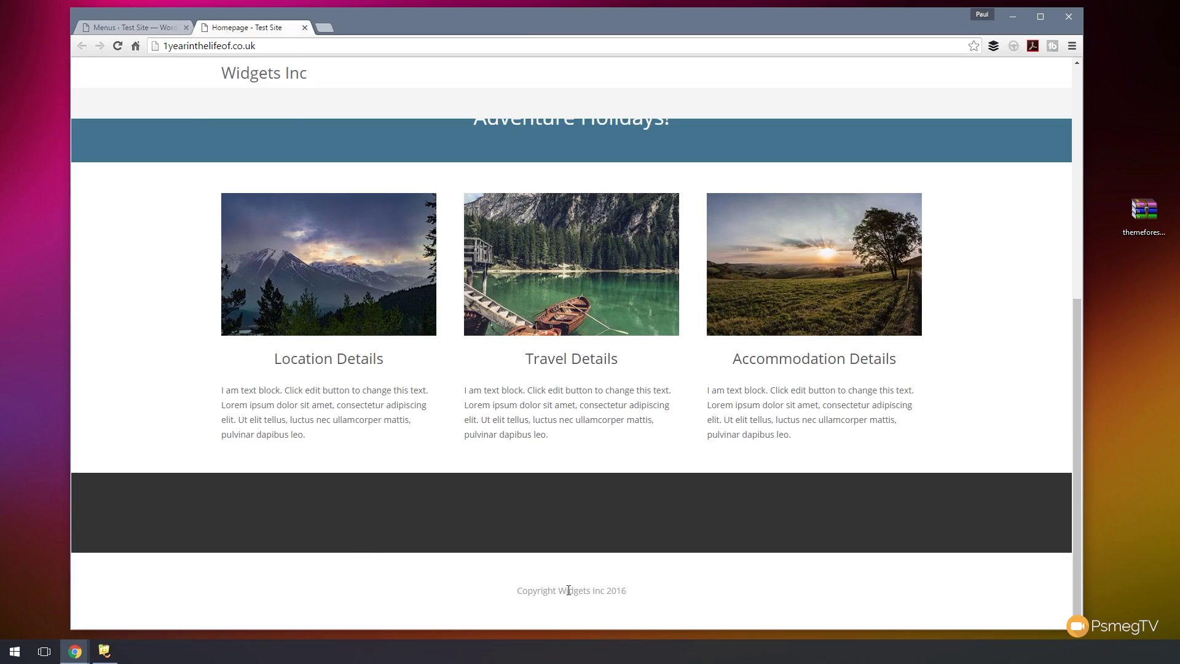
click(135, 27)
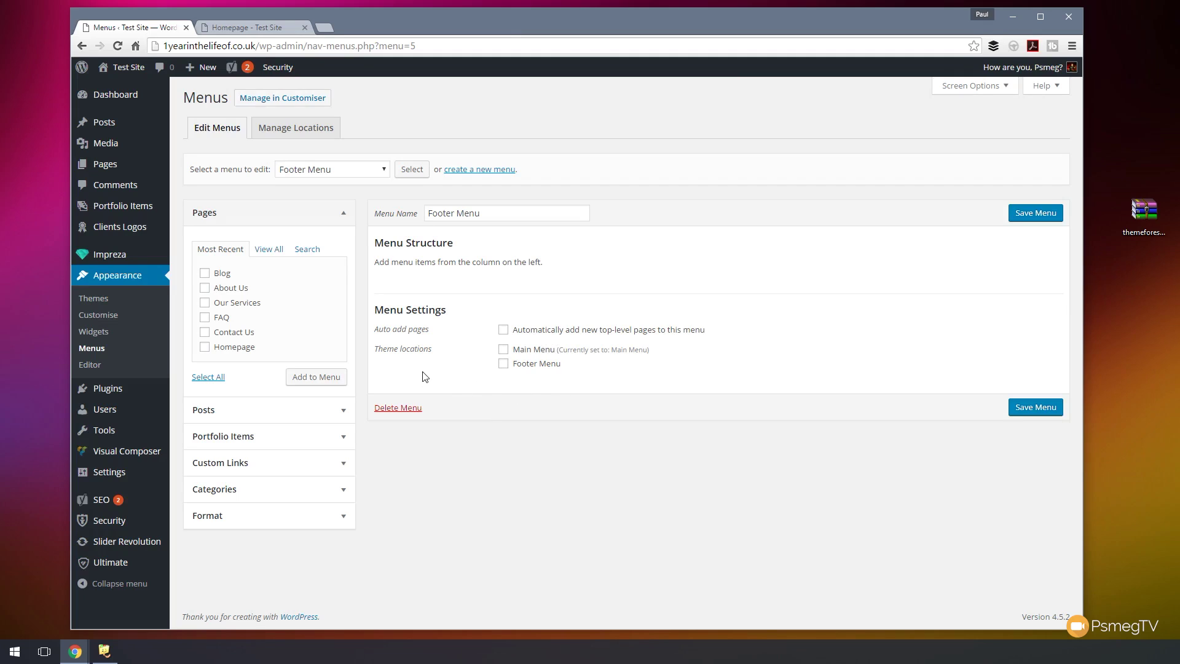
- Add all six pages to the Footer Menu, moving Homepage and Our Services to the top
click(208, 377)
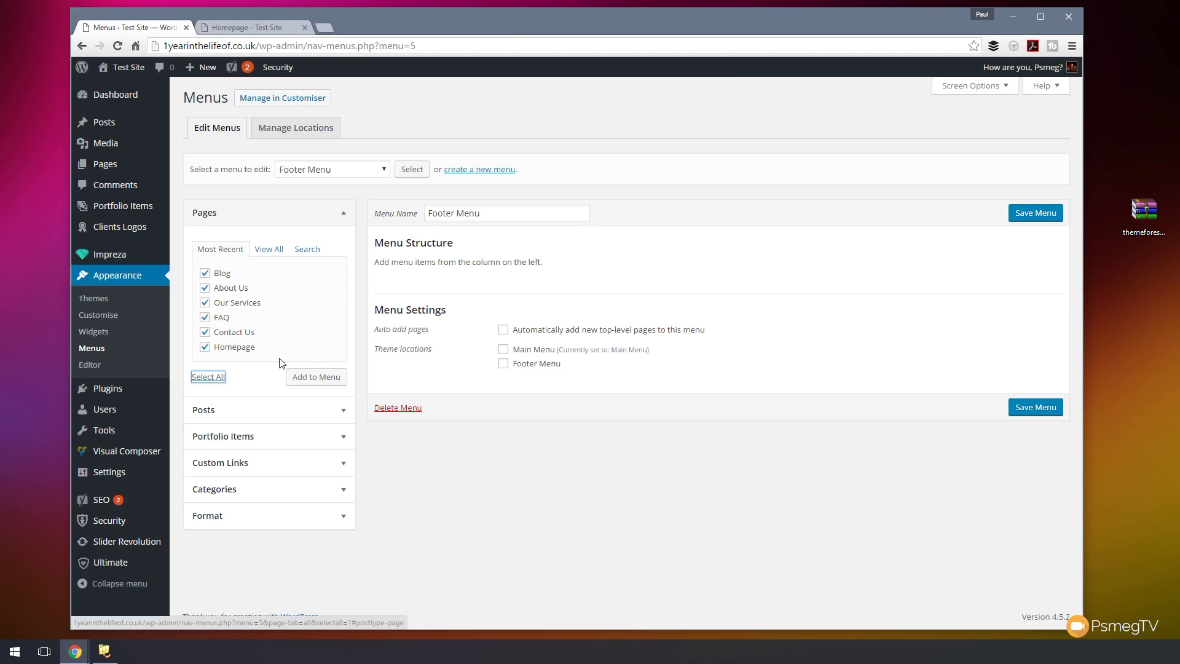
click(316, 376)
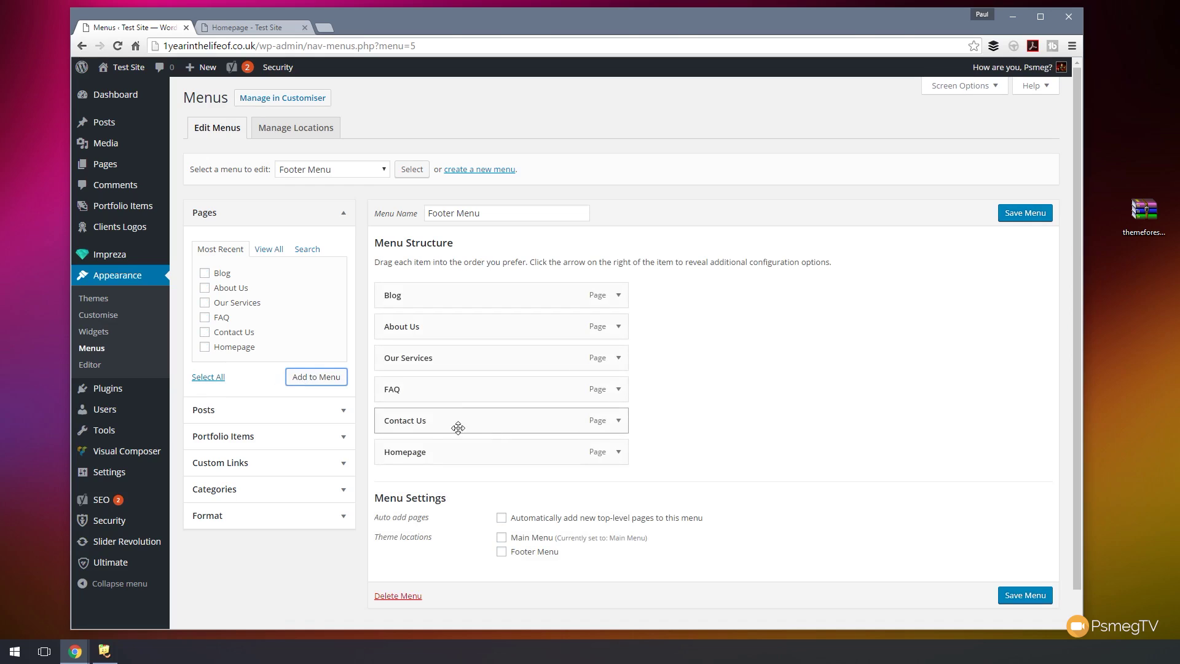
drag(416, 449, 418, 297)
drag(409, 362, 462, 328)
- Shorten the Homepage item's navigation label to 'Home' and save the Footer Menu
click(618, 296)
click(426, 336)
key(BackSpace)
click(784, 347)
click(1023, 219)
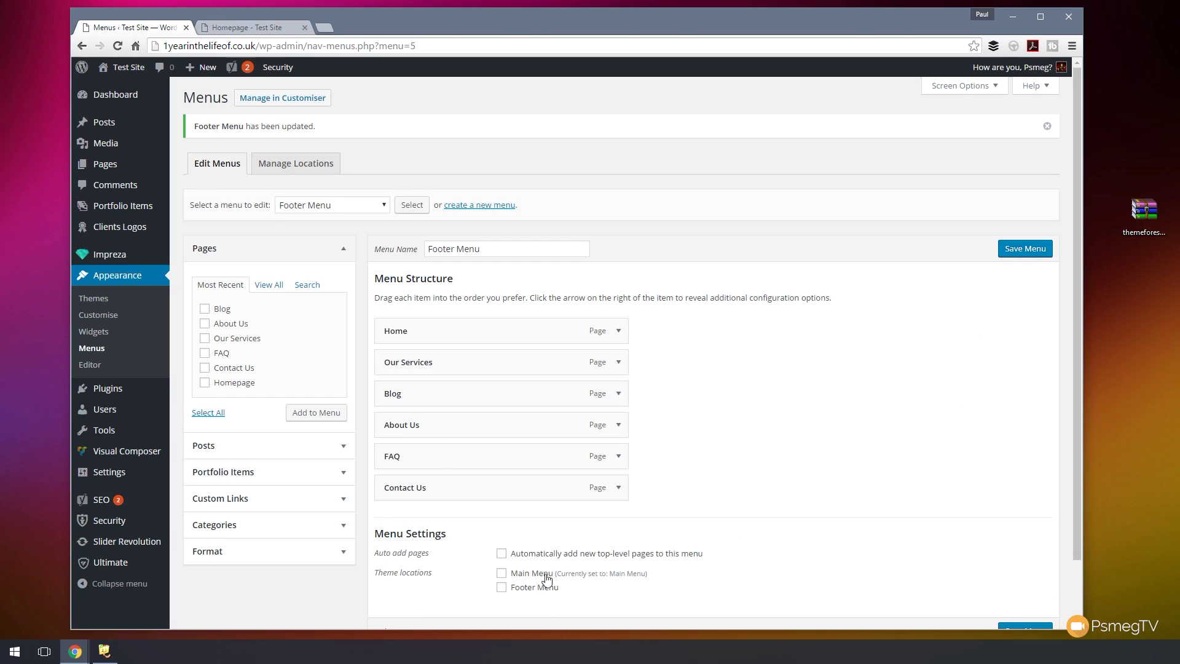
- Reload the live homepage to inspect the Home-to-Contact Us nav bar, then return to Menus
click(243, 29)
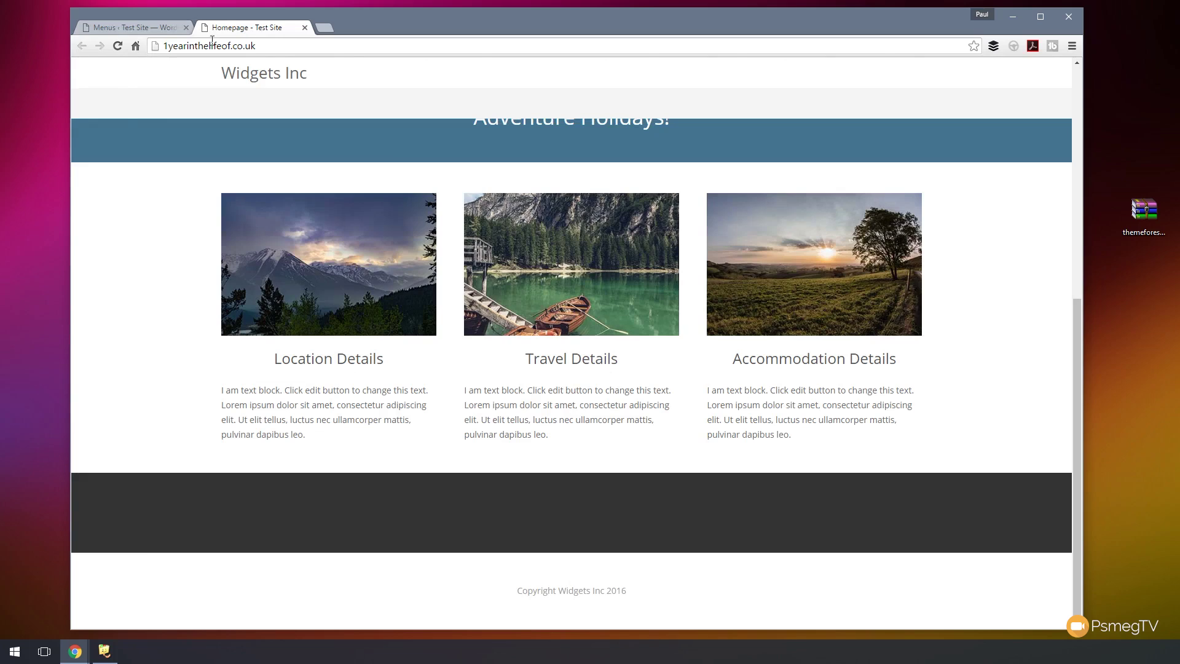
click(117, 45)
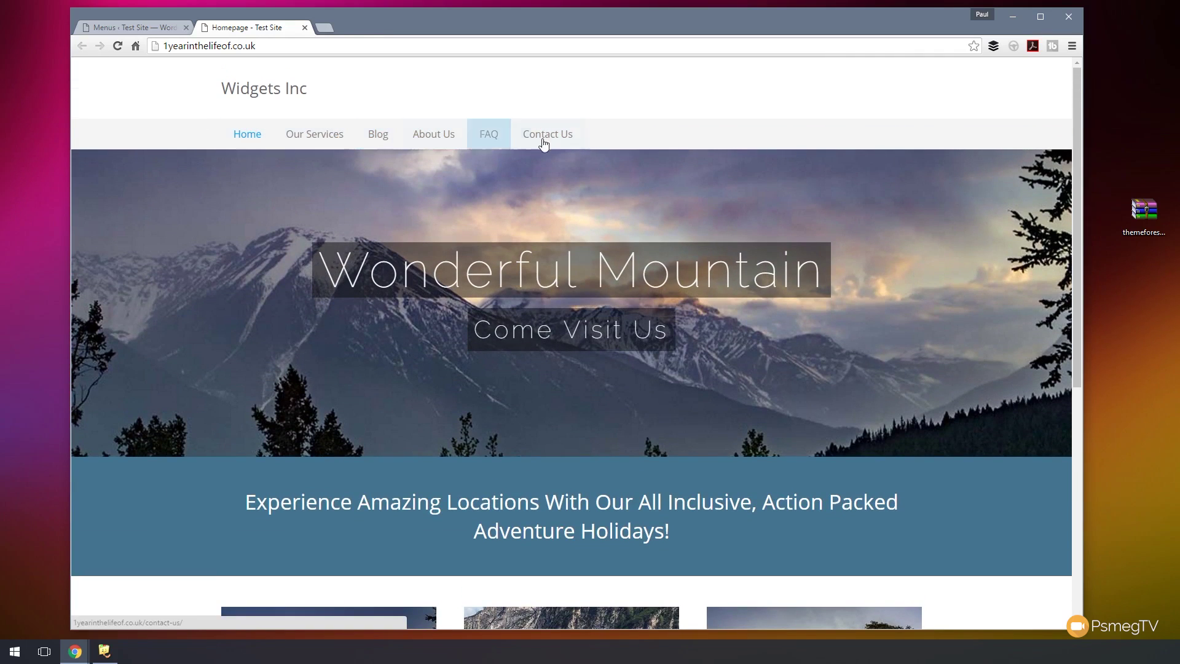
scroll(110, 497, down, 7)
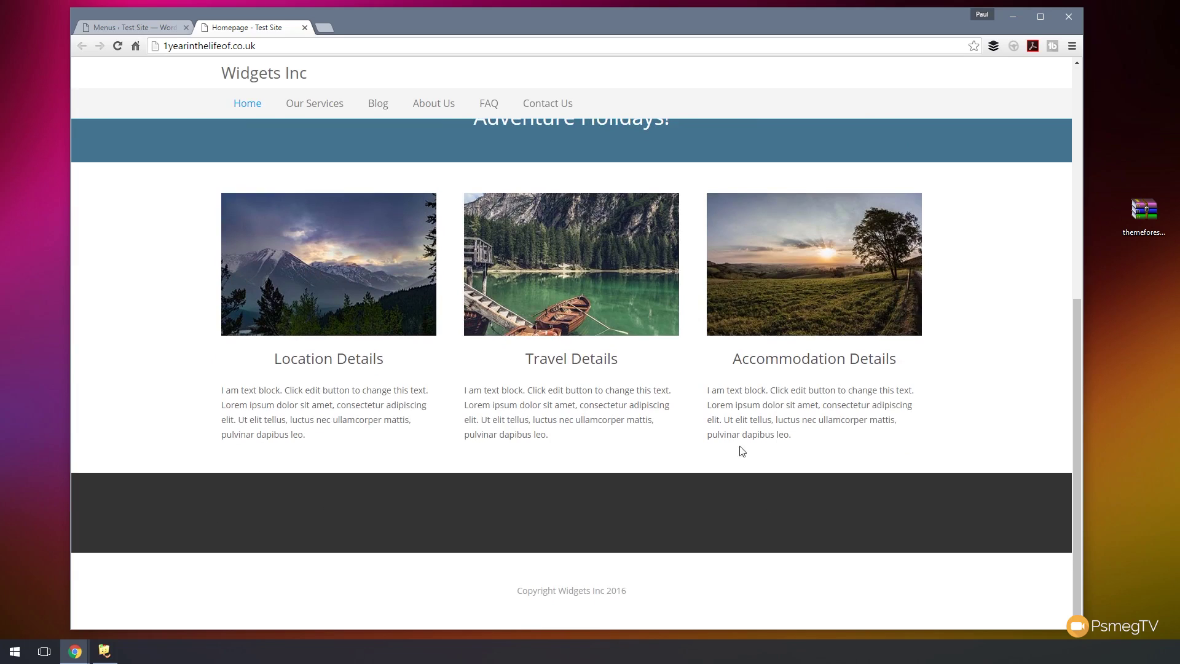
click(109, 25)
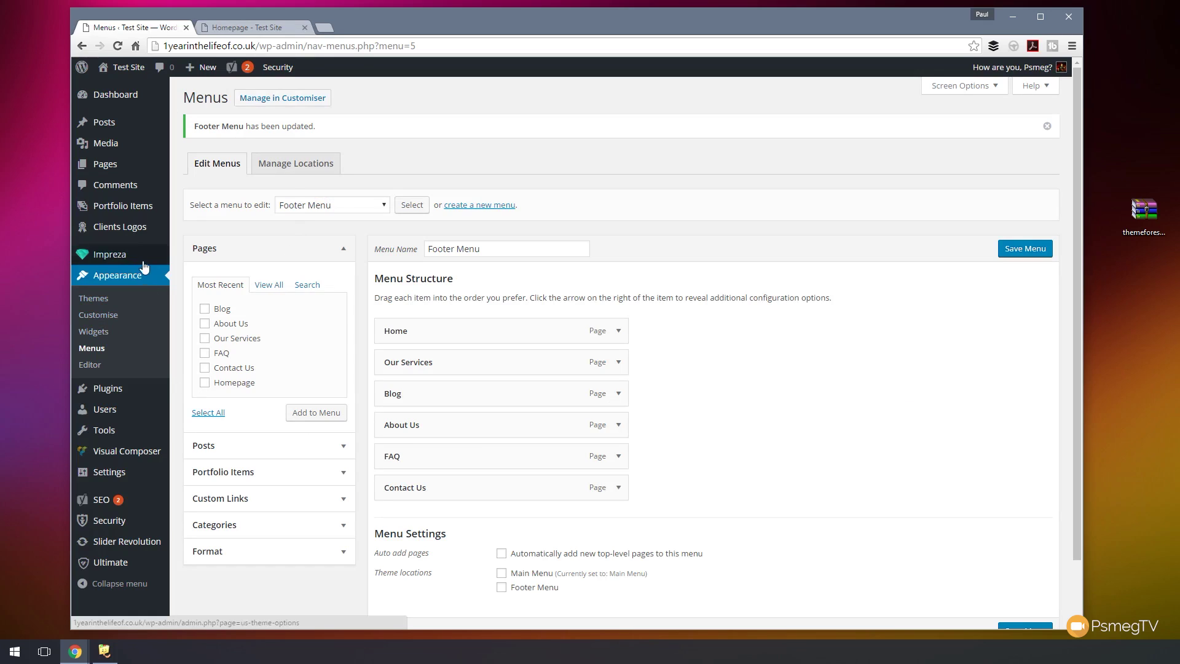
- On the Widgets screen, add a Custom Menu widget to Footer Second Widget
click(98, 334)
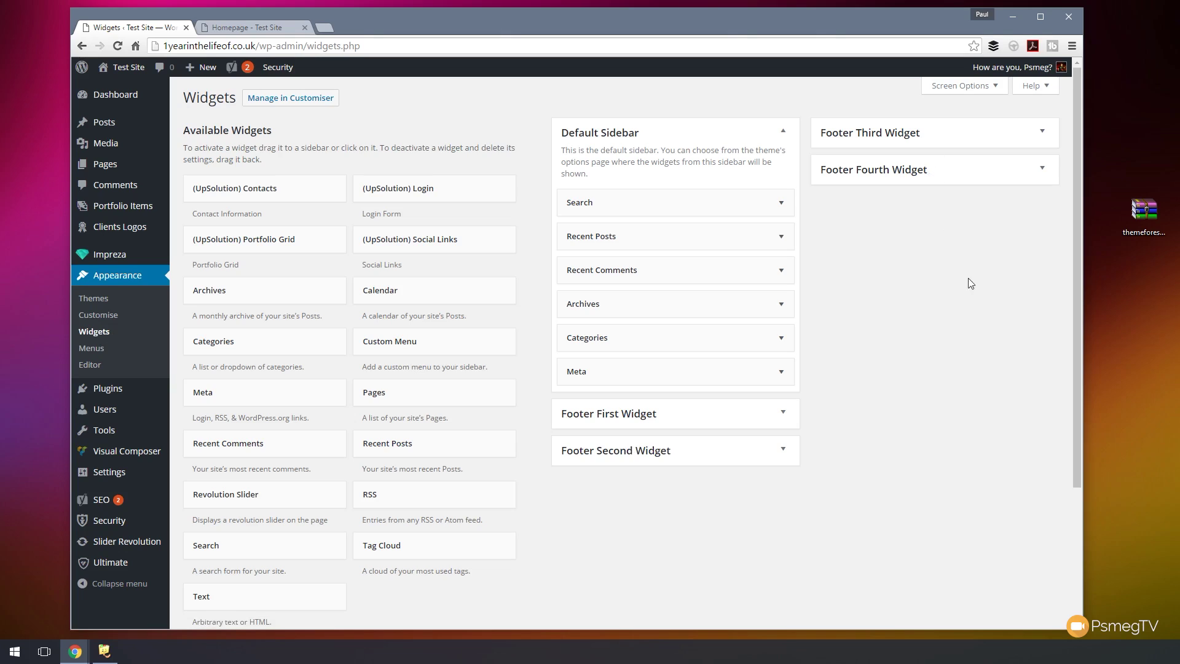
click(783, 451)
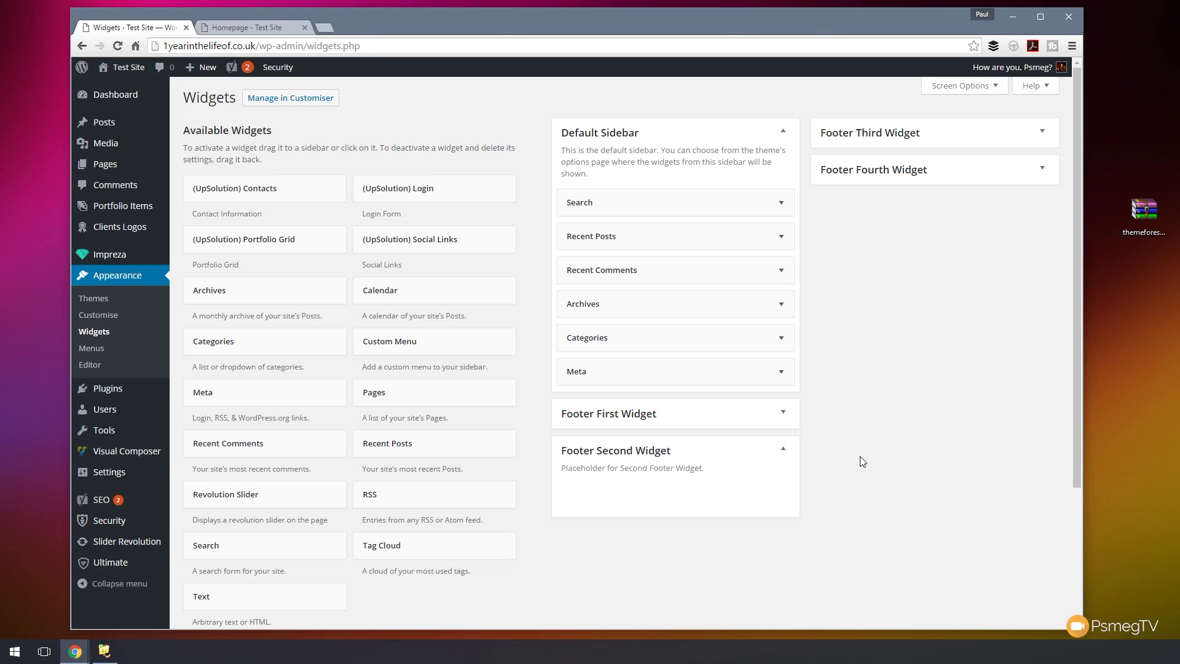
drag(421, 342, 624, 497)
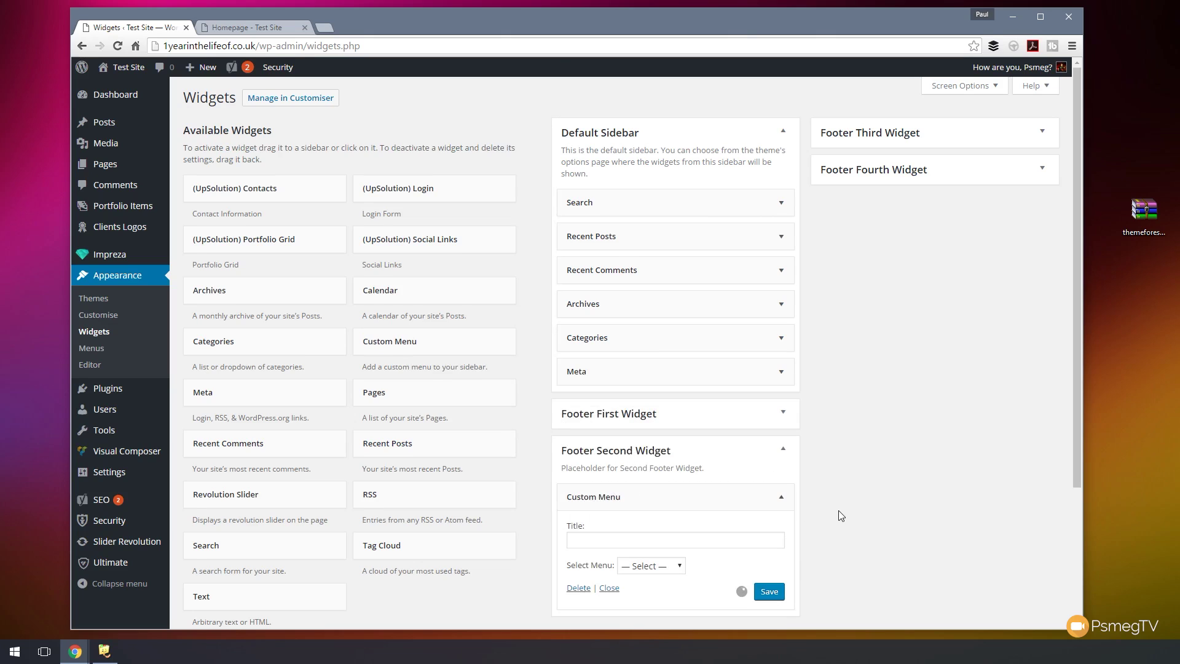
scroll(833, 511, down, 2)
- Title the widget 'Useful Pages', have it show Footer Menu, and save it
click(638, 418)
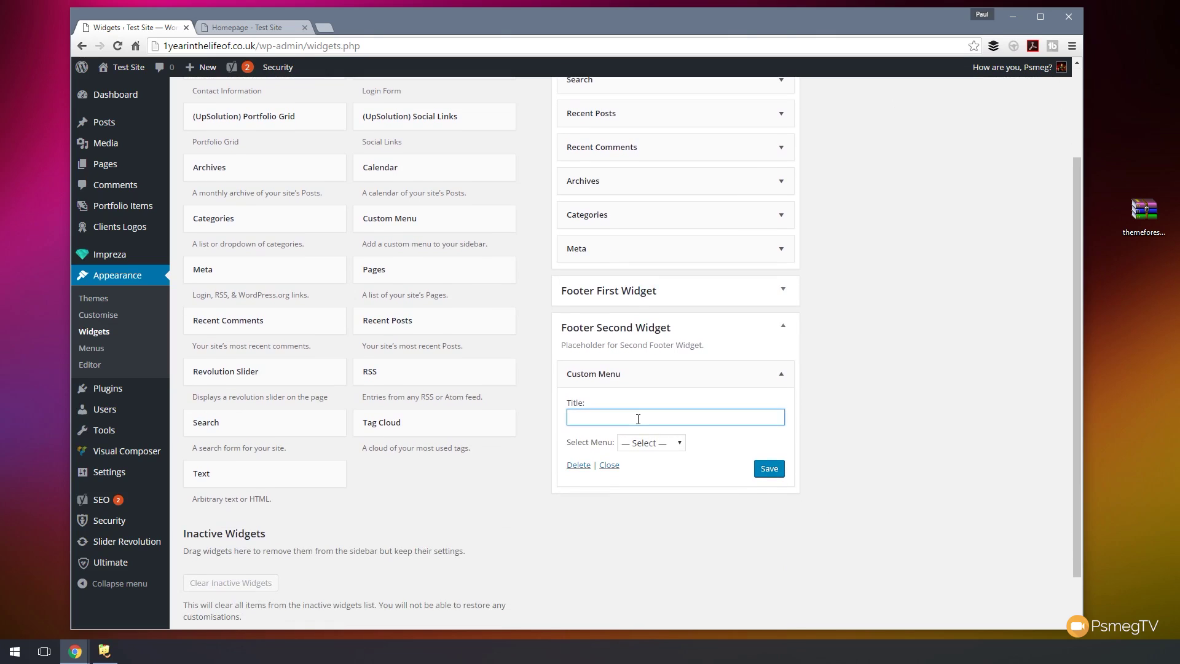
text(Useful Pages)
click(670, 444)
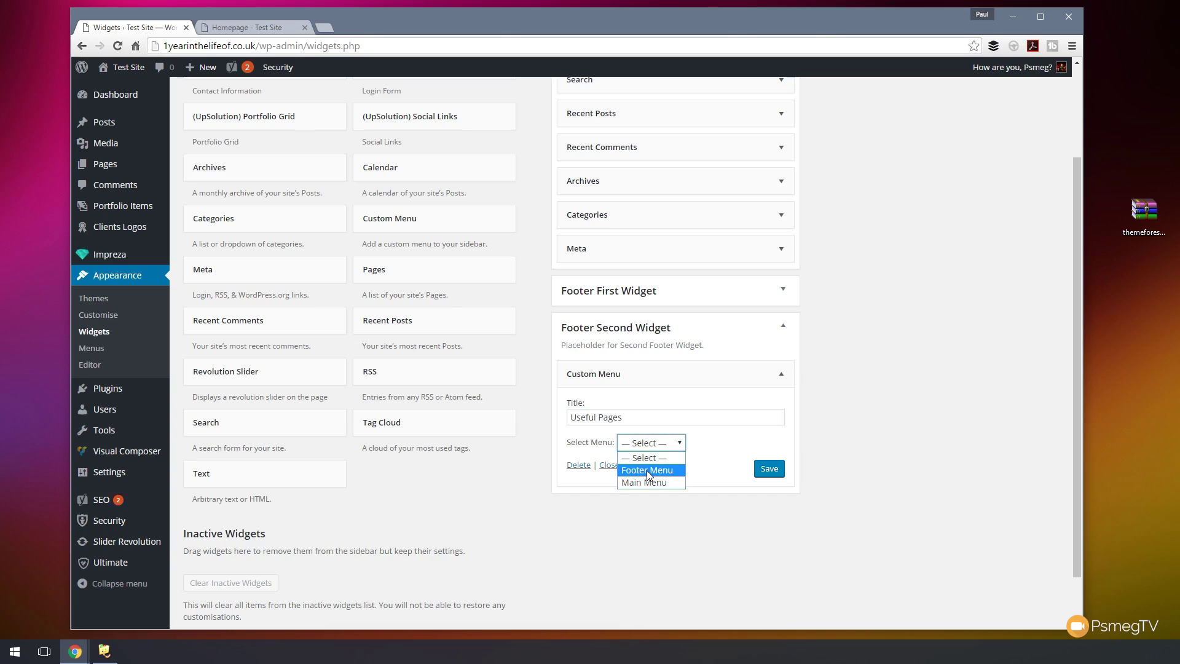
click(647, 470)
click(767, 469)
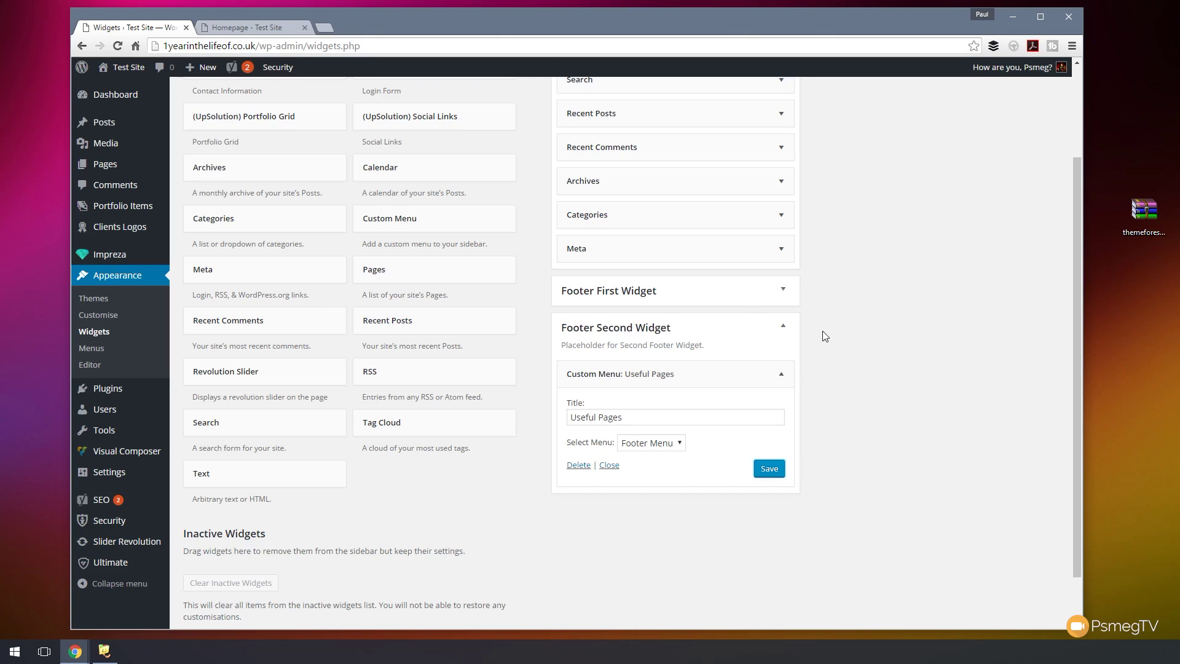
click(784, 298)
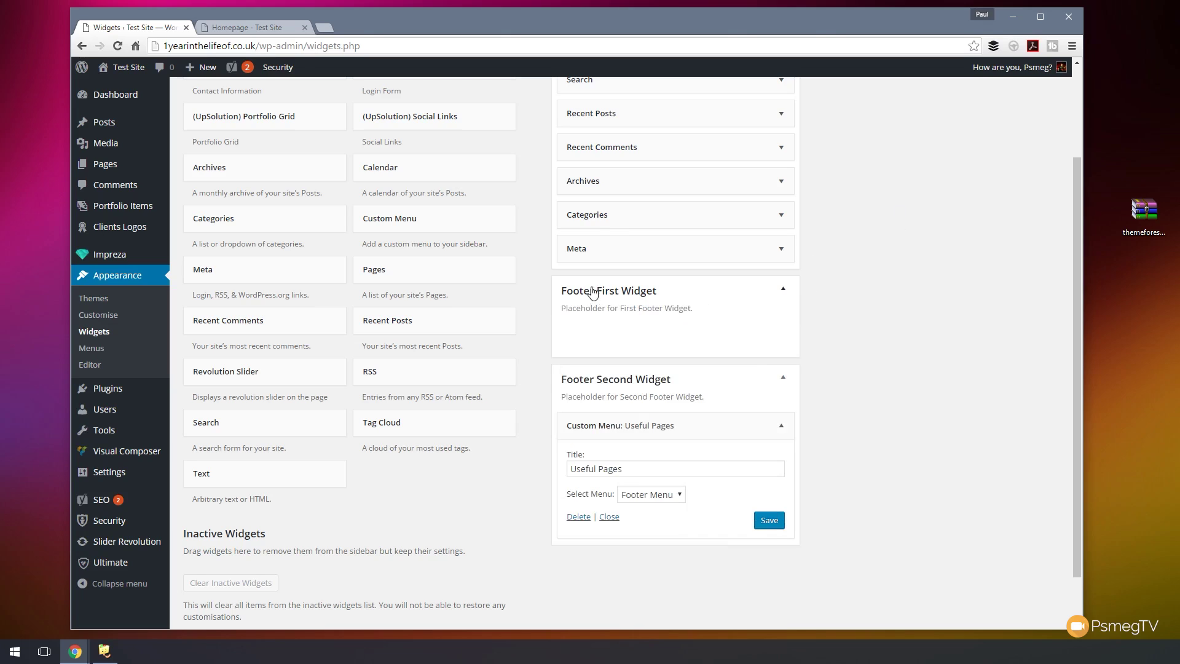
- Add a Text widget titled 'About Us' to Footer First Widget with two pasted lorem ipsum paragraphs
drag(250, 471, 621, 335)
click(595, 382)
text(About Us)
click(590, 440)
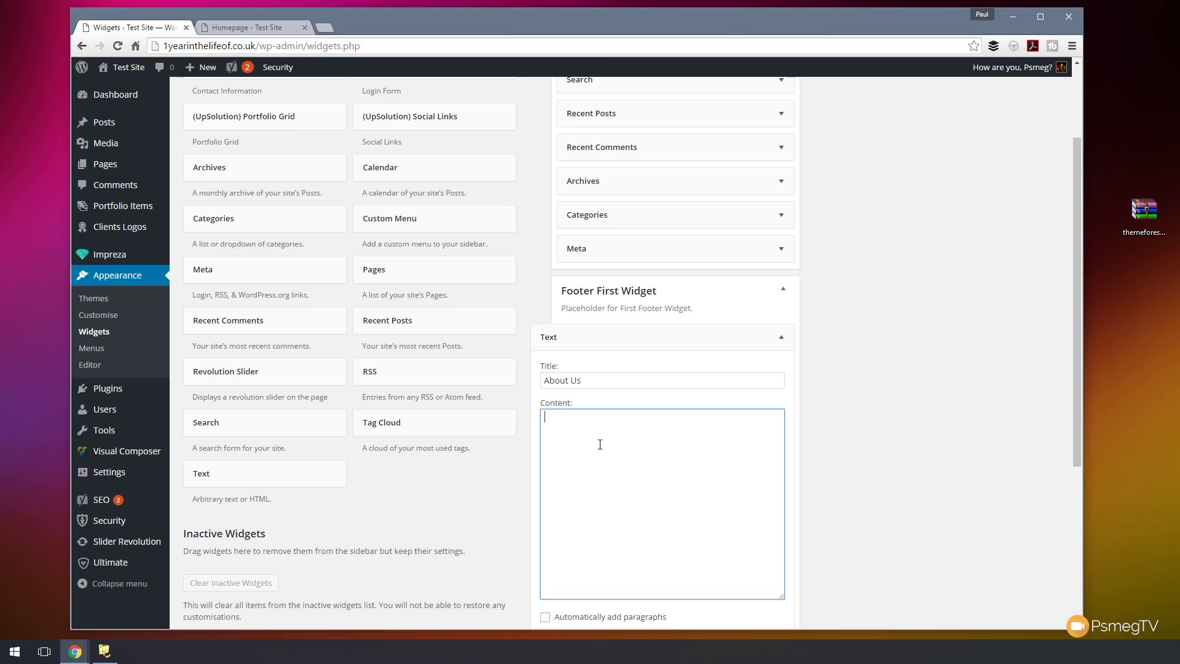
text(Lorem ipsum dolor sit amet, consectetur adipiscing elit. Sed malesuada, ante at vestibulum vulputate, ante erat vehicula ex, commodo ultrices turpis ipsum eu lectus. Duis dignissim ac ex sit amet posuere. Nunc ac suscipit nulla. Ut ac dui a quam placerat laoreet. Nulla cursus fermentum fringilla. Maecenas nec malesuada neque, in convallis nisi. Nulla facilisi. Mauris ut hendrerit ligula. Vestibulum lacinia leo eu nulla porttitor, eu pretium eros lacinia. Curabitur quam urna, gravida sit amet urna ut, viverra placerat lacus.)
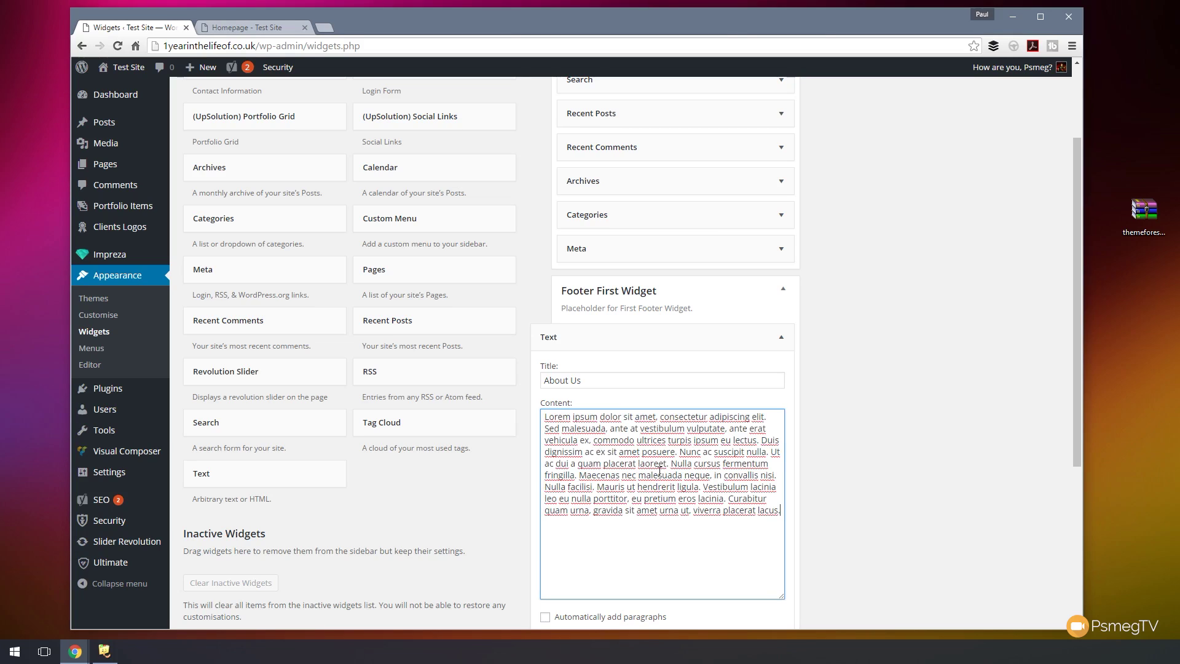
key(Return)
key(Return)
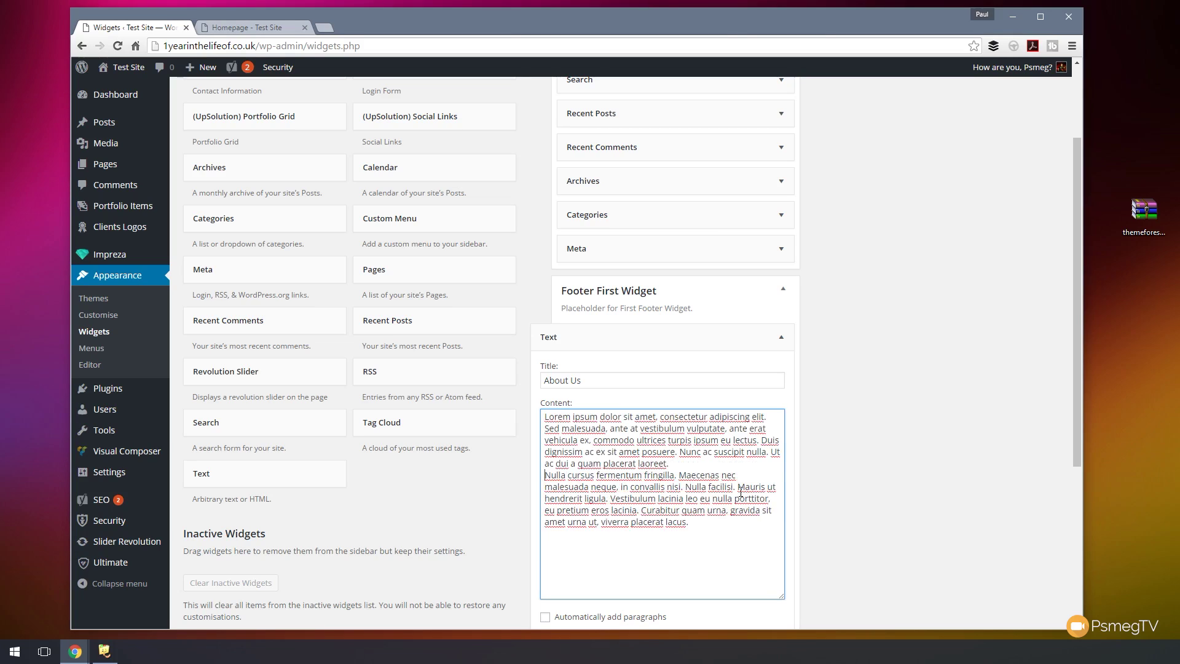
- Turn on Automatically add paragraphs, then save and collapse the About Us widget
click(545, 616)
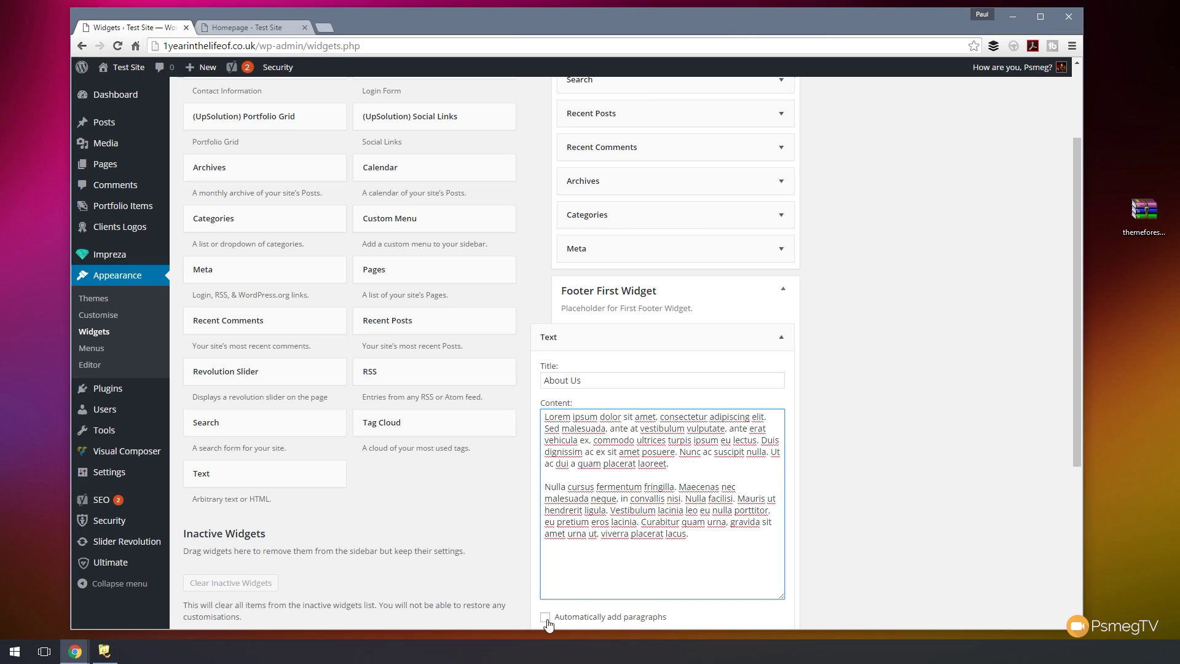
scroll(743, 571, down, 2)
scroll(743, 570, down, 2)
click(764, 460)
scroll(857, 493, up, 6)
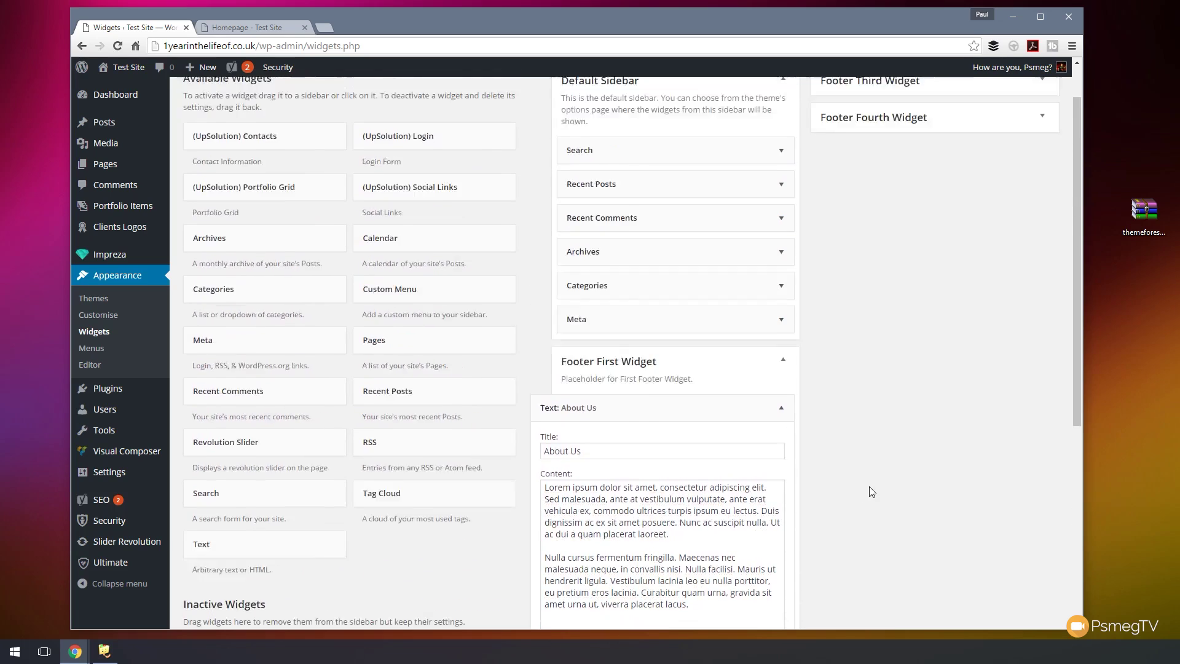
click(781, 459)
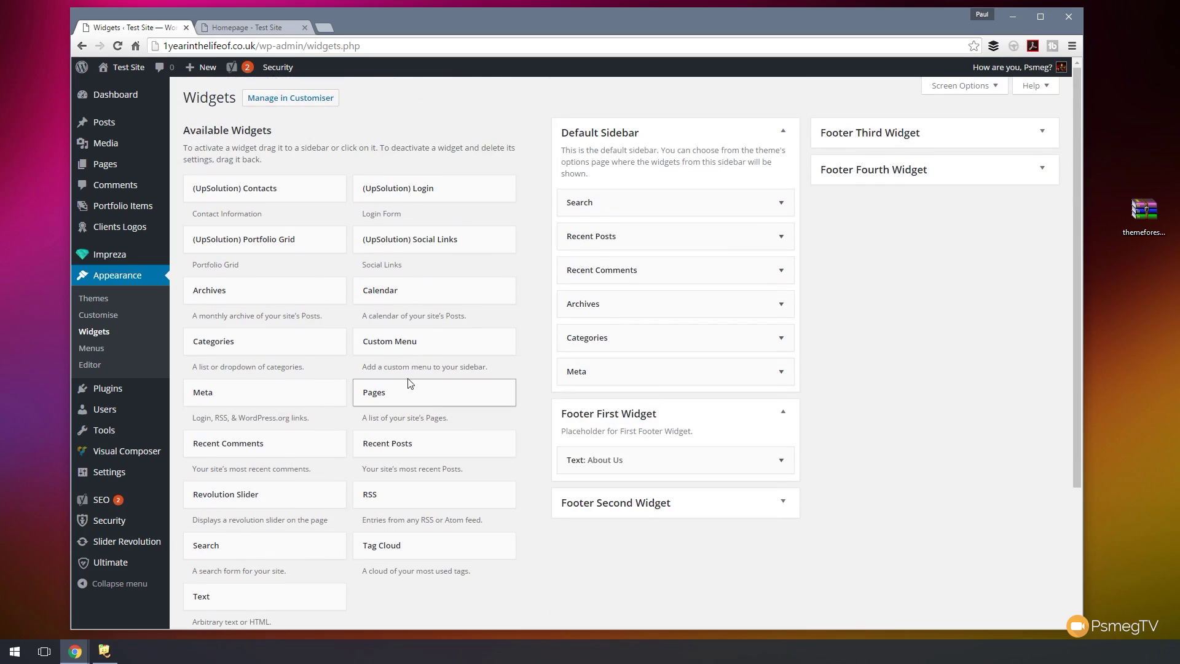
- Save a 'Company Address' Text widget in Footer Third Widget with placeholder address lines, phone number, and auto paragraphs
drag(204, 597, 882, 177)
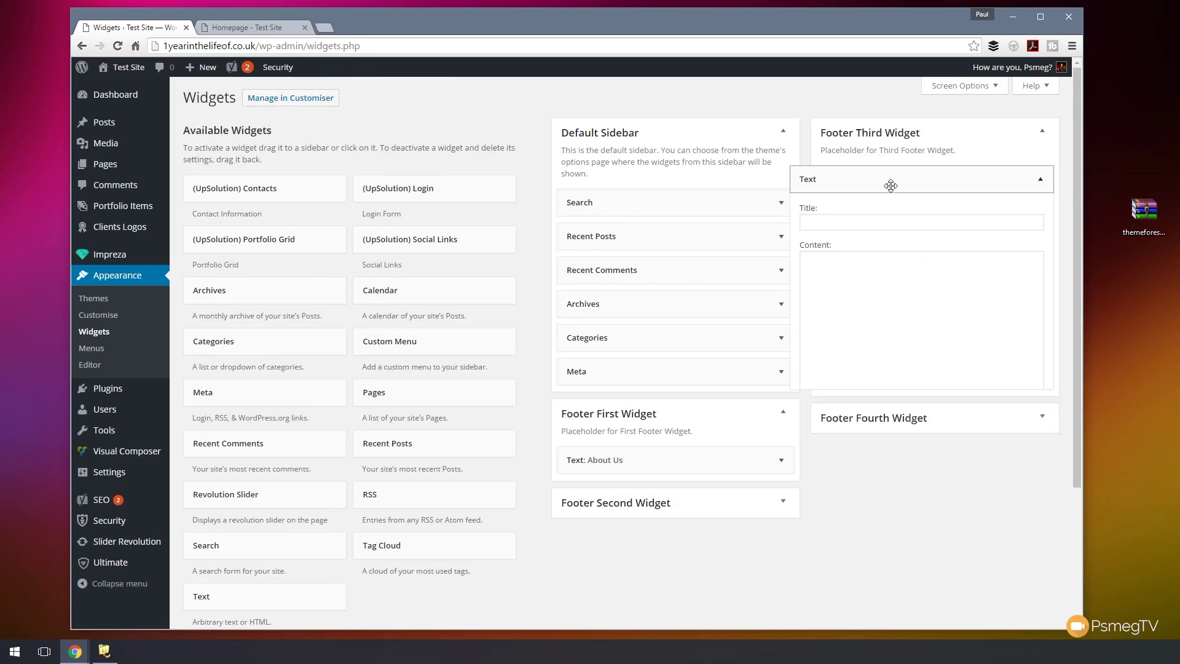
click(849, 224)
text(Company Address)
click(842, 277)
text(The Com)
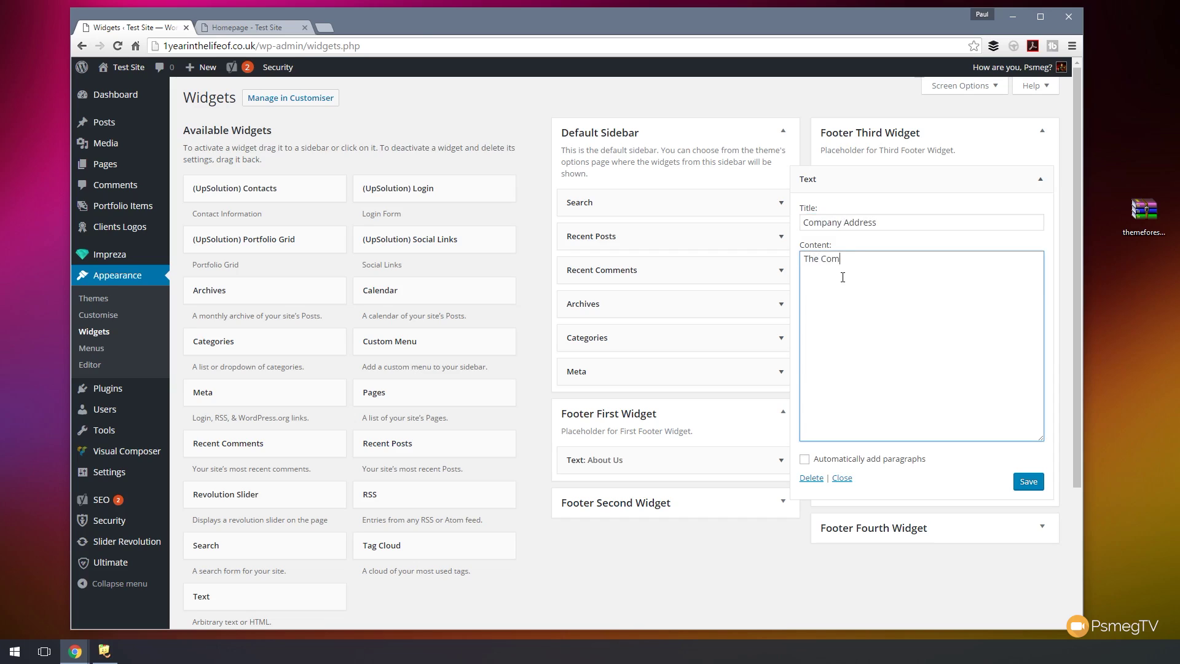
key(BackSpace)
key(BackSpace)
text(mpany )
text(Th)
text(e City )
text(The Coutry)
key(Return)
text(The Pos)
text(tcode)
text(n)
text(11122 33 33)
click(843, 460)
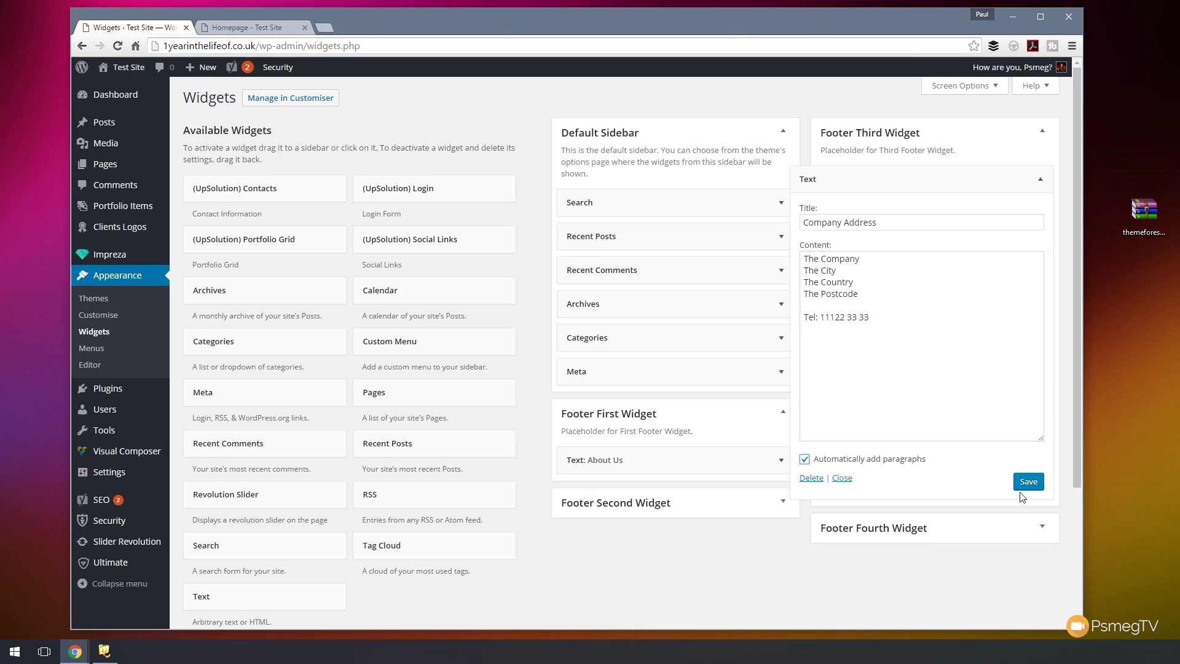
click(1036, 489)
- Reload the live homepage and scroll to the footer to check the three new columns
click(260, 27)
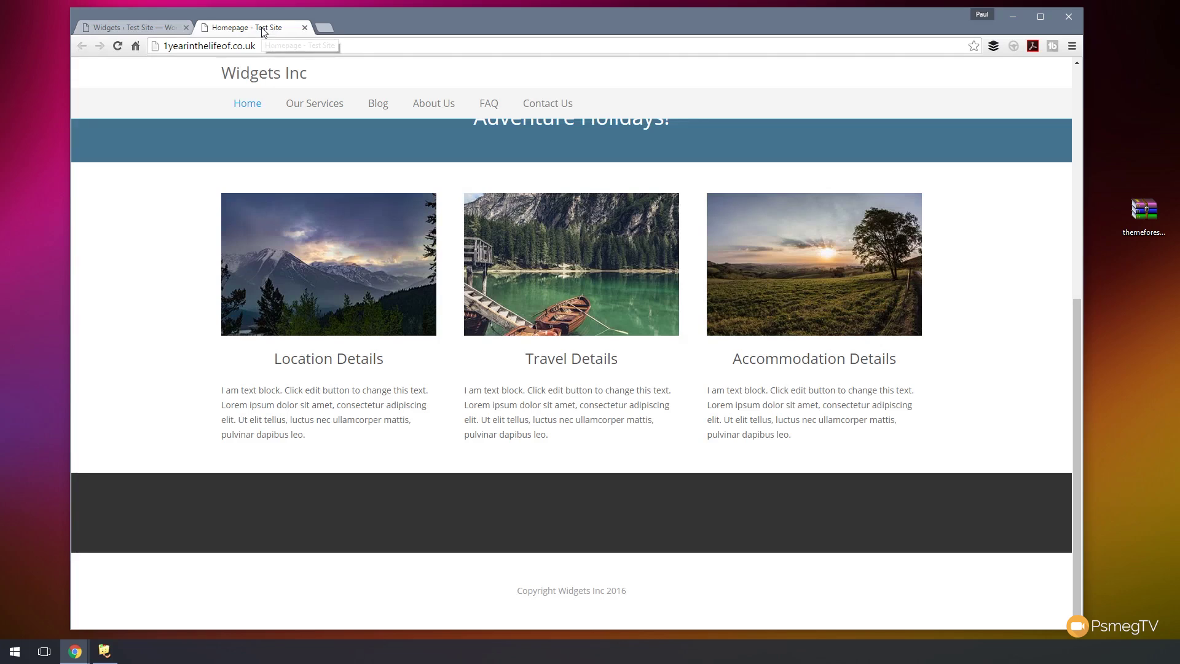
click(117, 46)
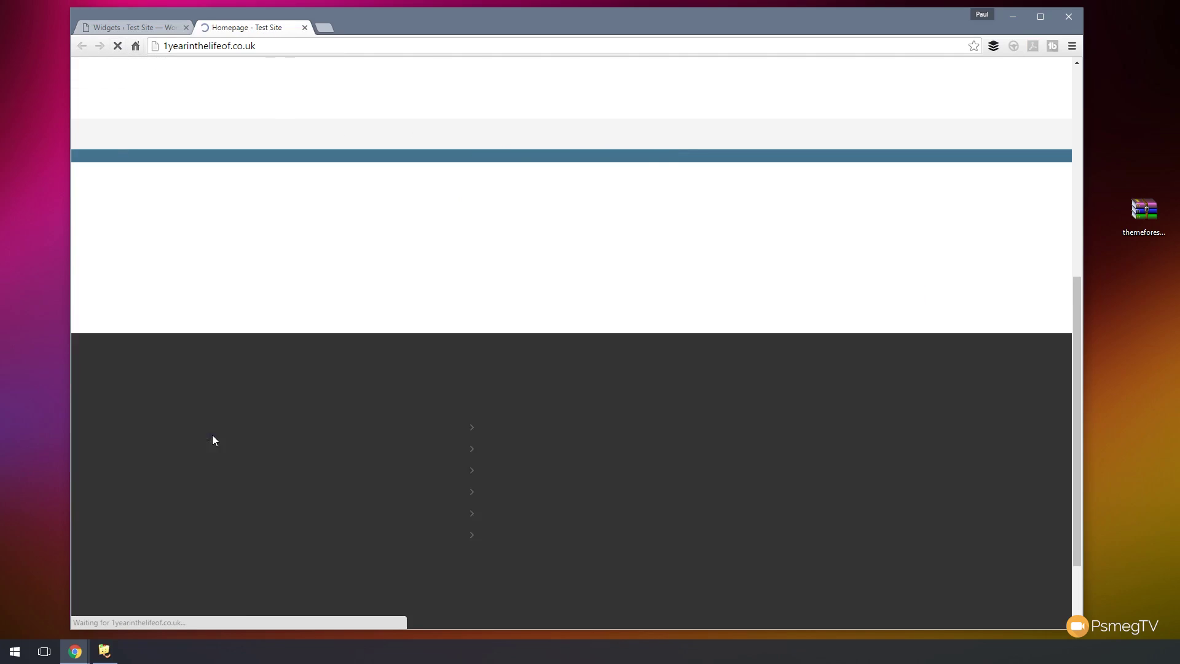
scroll(281, 452, down, 4)
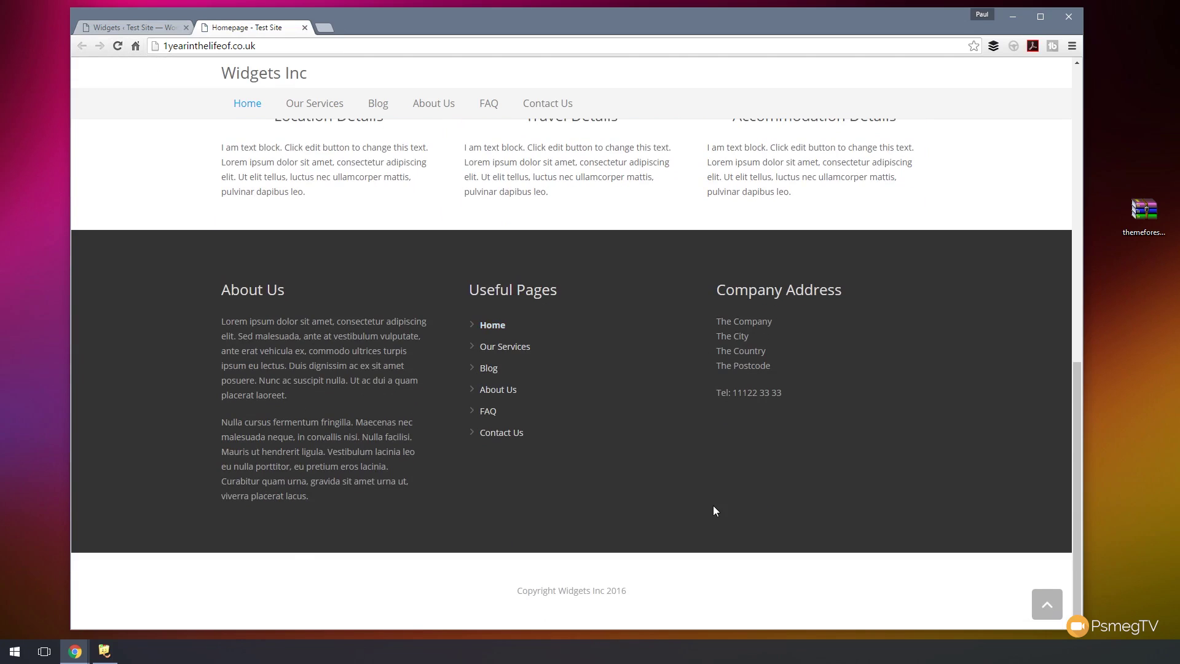
scroll(712, 510, up, 10)
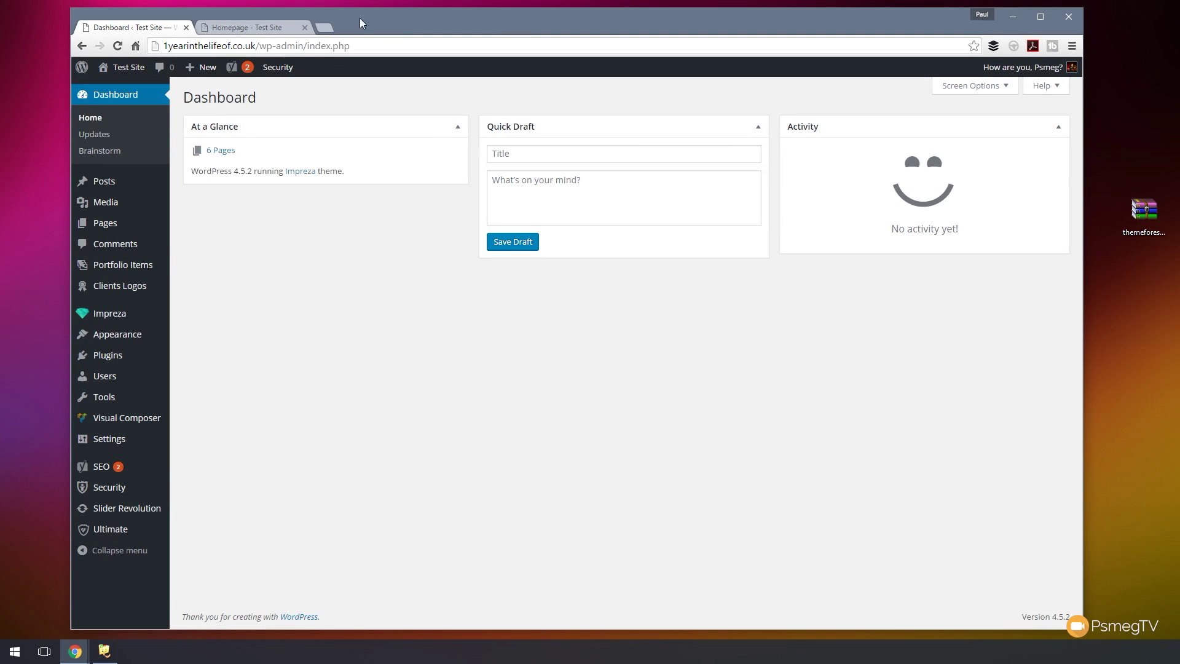
click(240, 27)
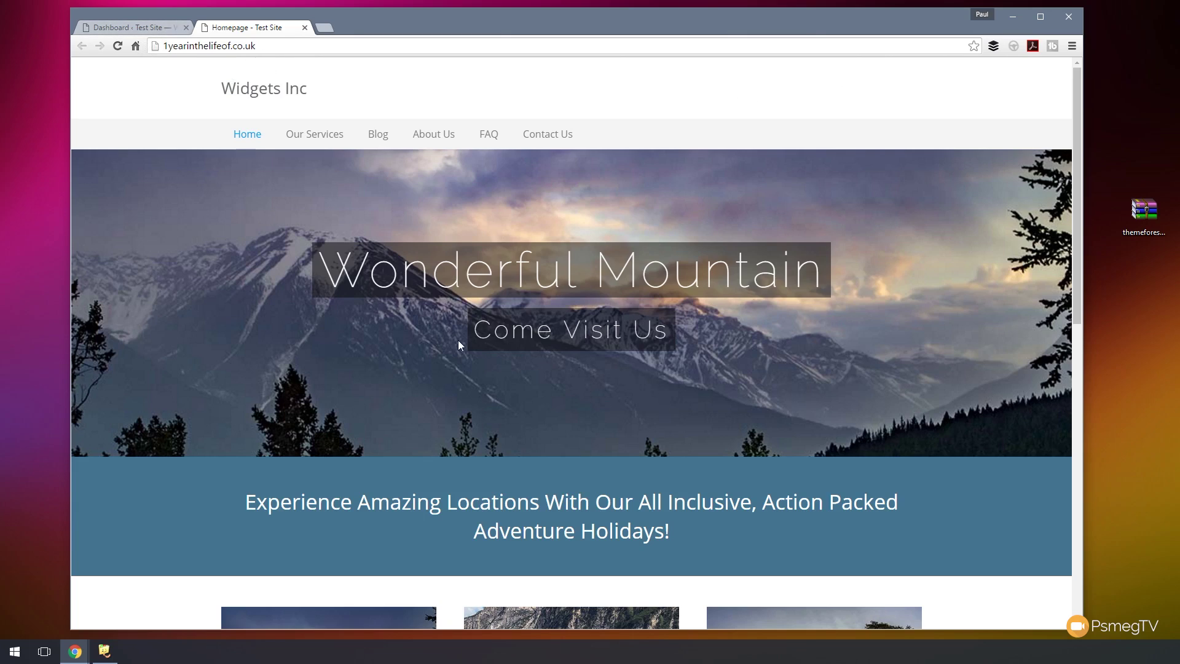
click(148, 31)
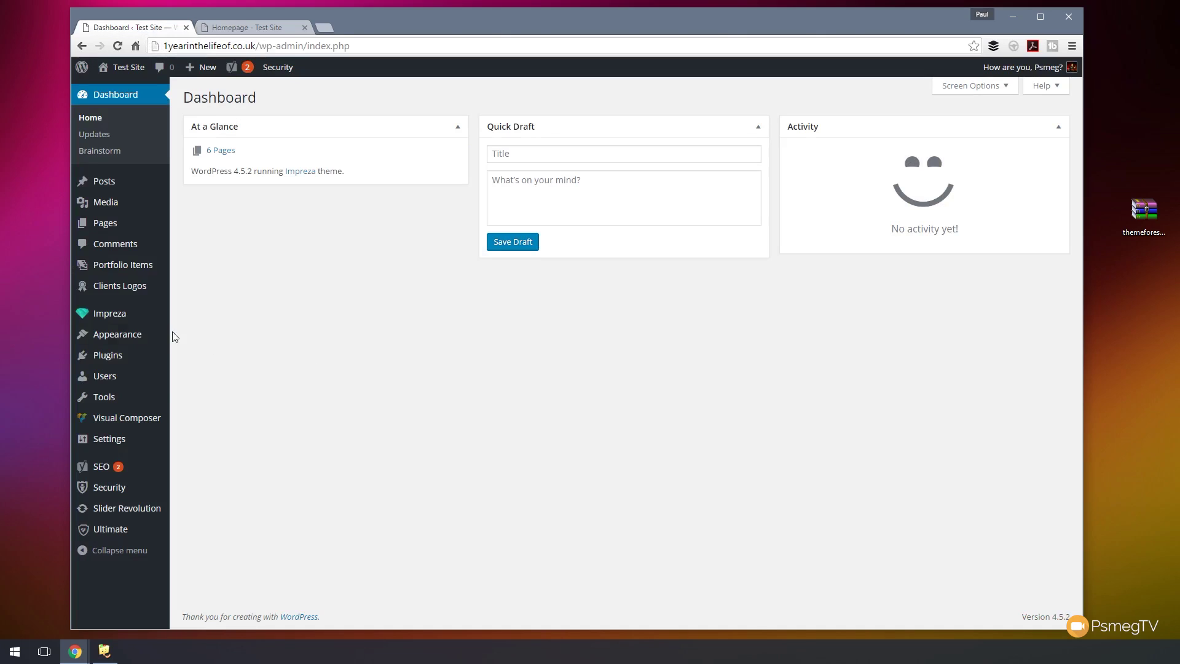
- In Impreza Theme Options > Header Options, switch on Show Contacts, Show Social Links and Show Dropdown
mouse_move(118, 317)
click(200, 316)
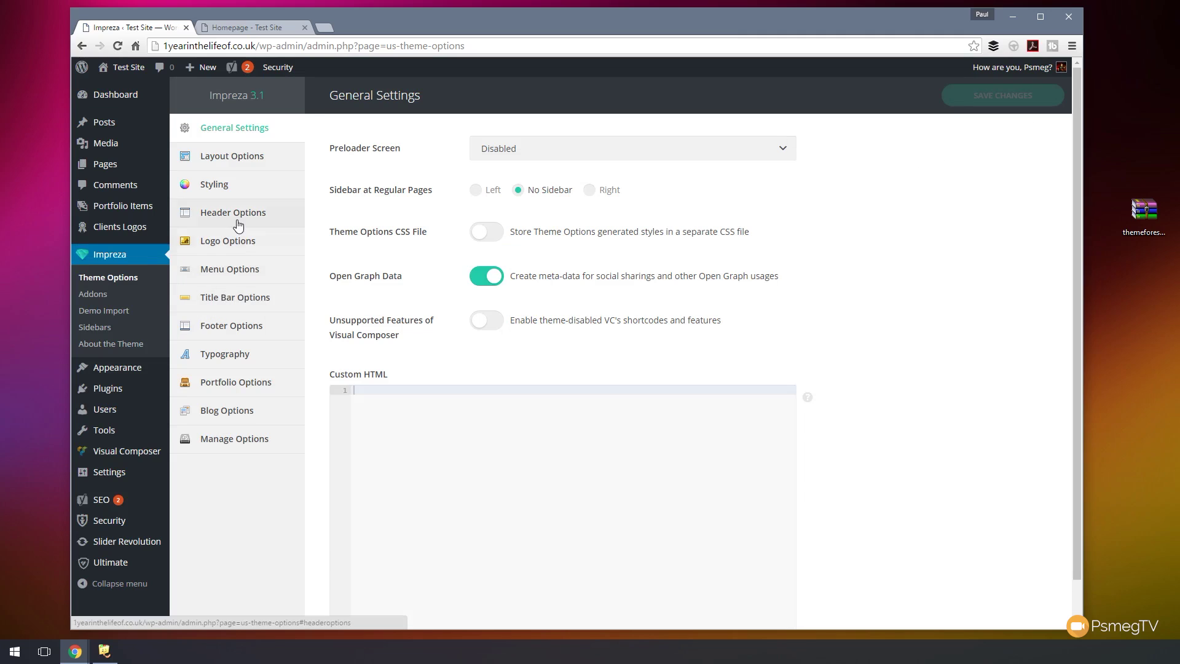
click(238, 222)
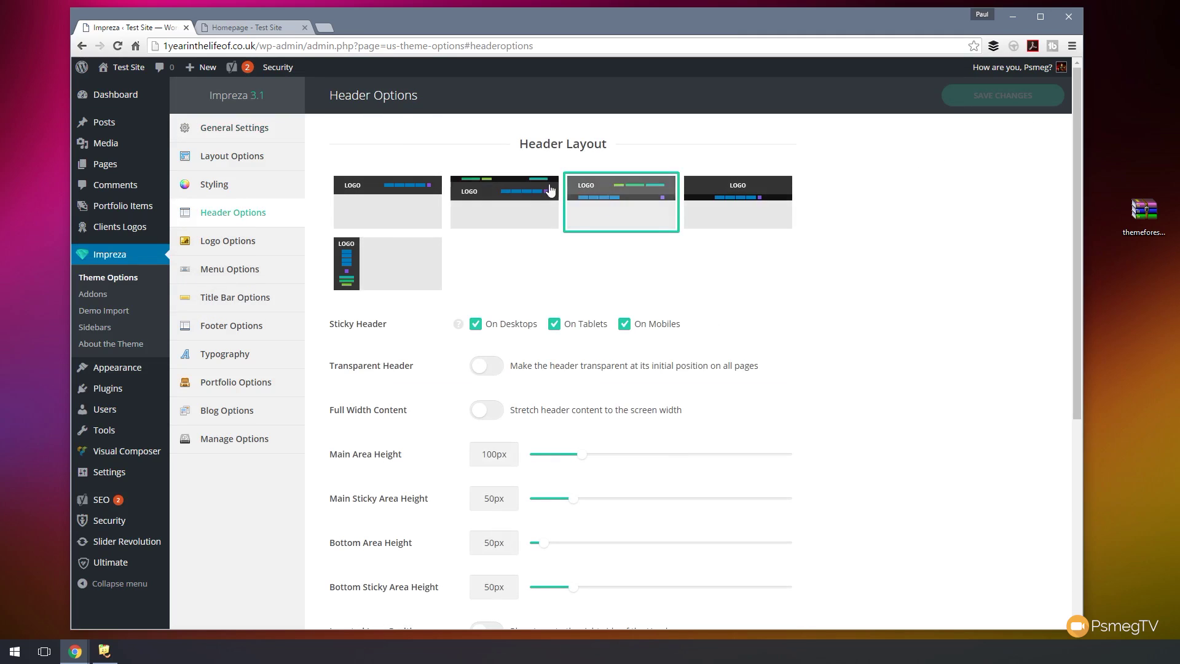
scroll(840, 387, down, 4)
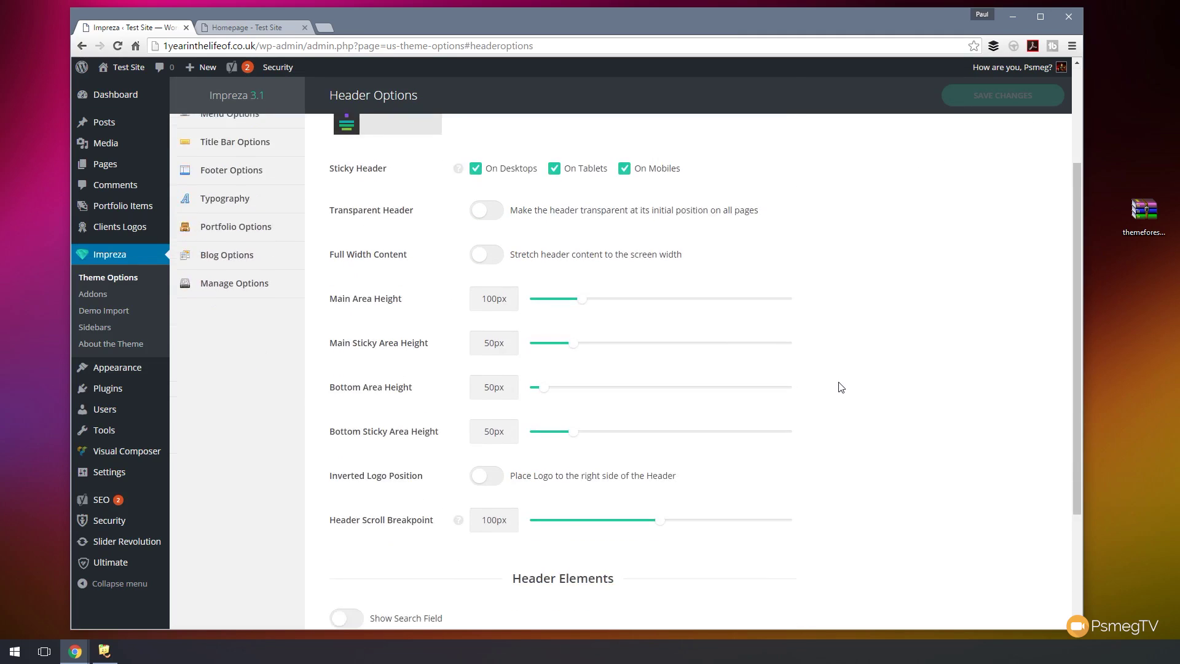
scroll(840, 387, down, 2)
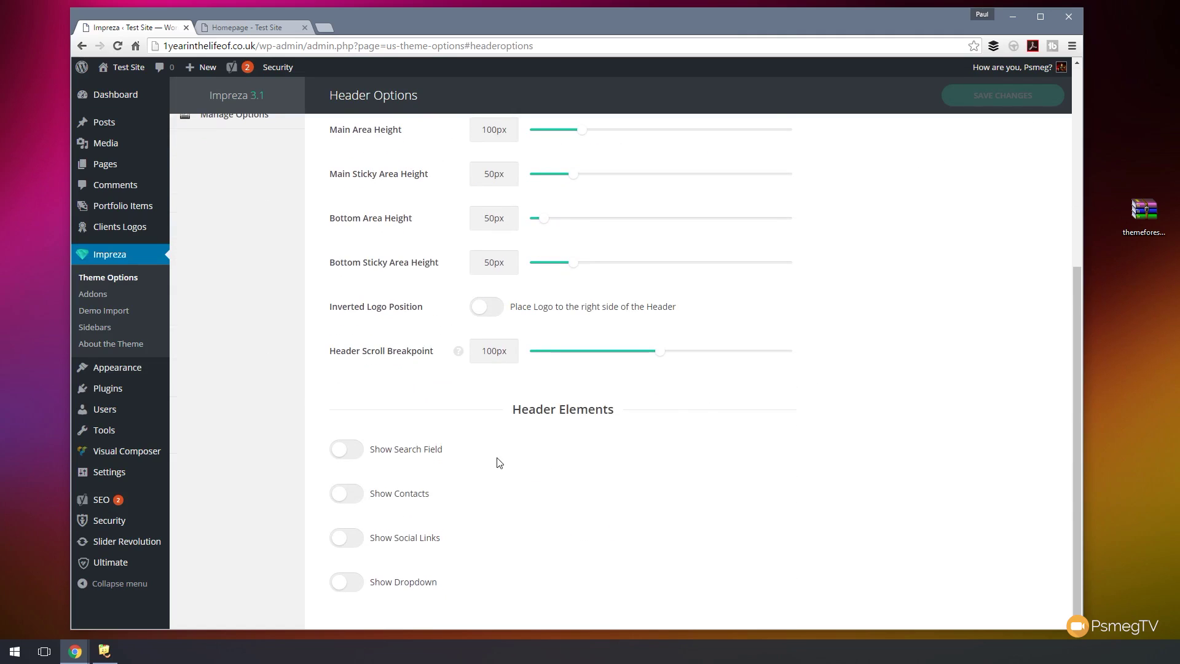
click(353, 499)
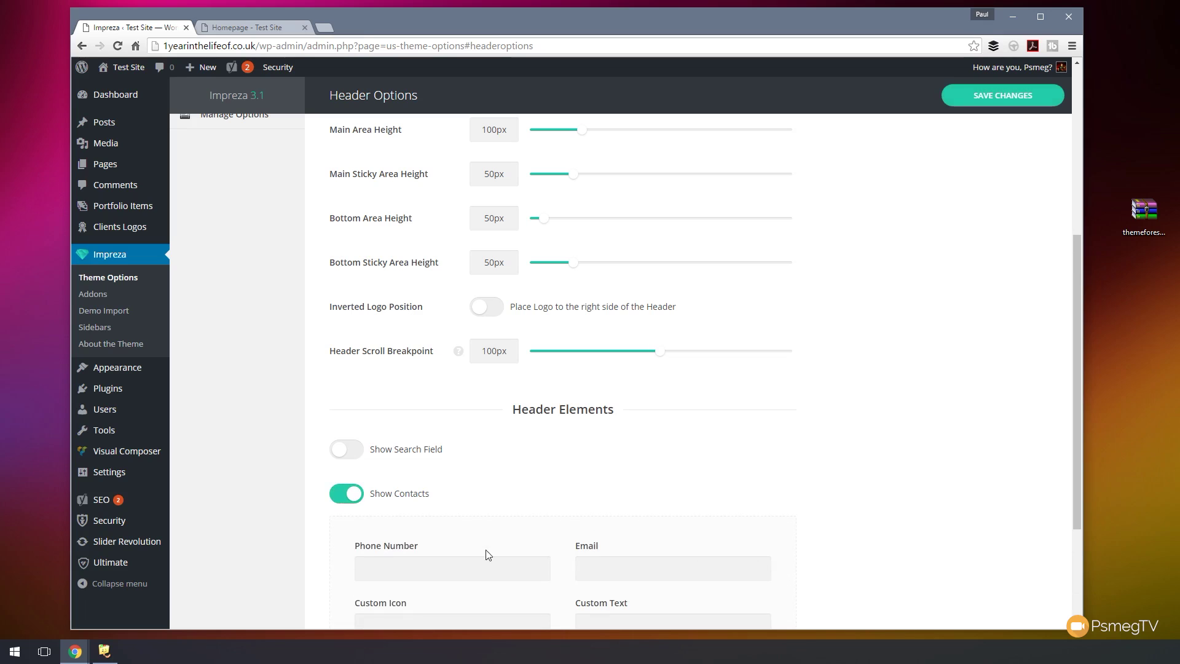
scroll(703, 551, down, 3)
click(361, 543)
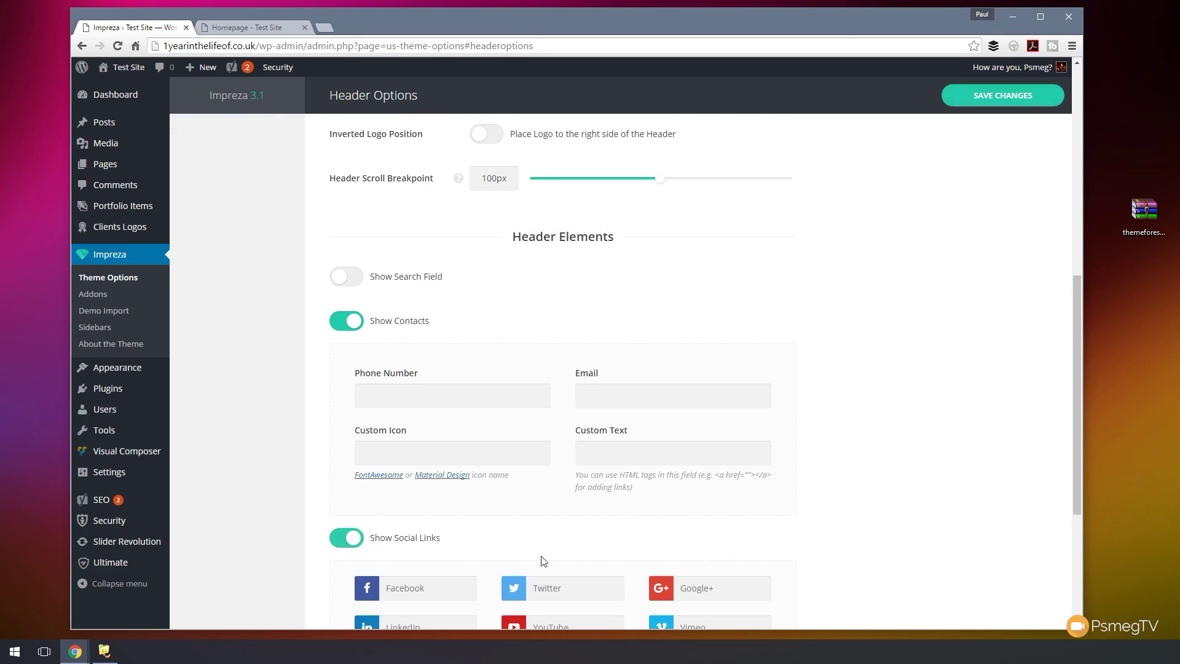
scroll(851, 540, down, 7)
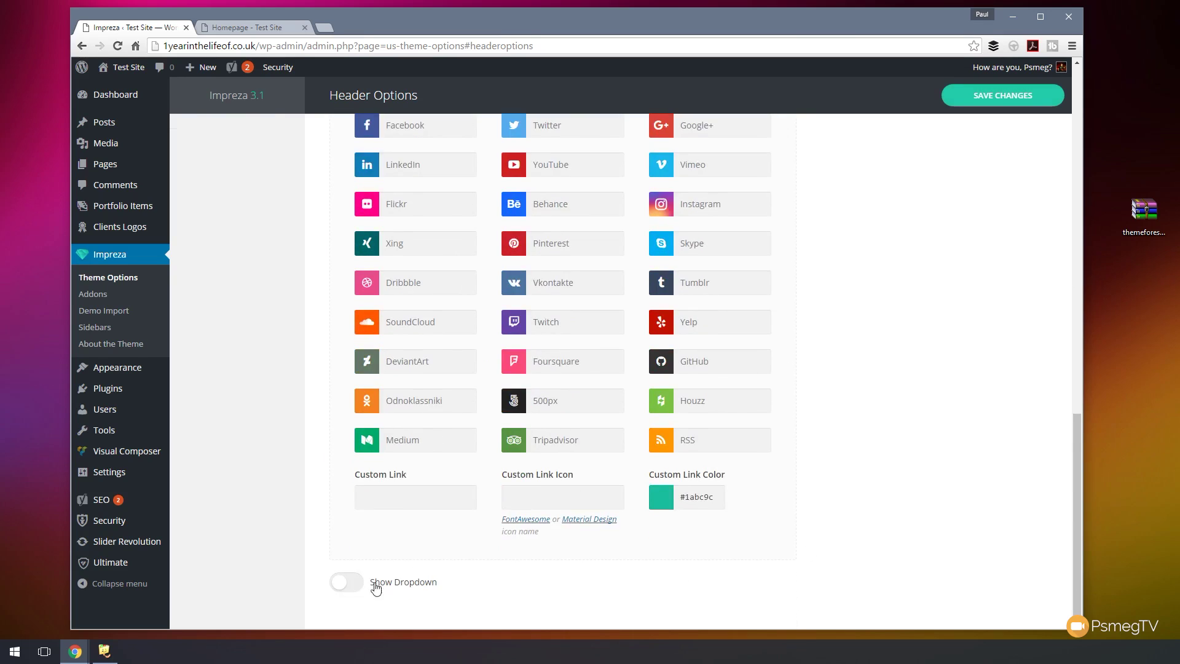
click(359, 582)
scroll(289, 547, down, 3)
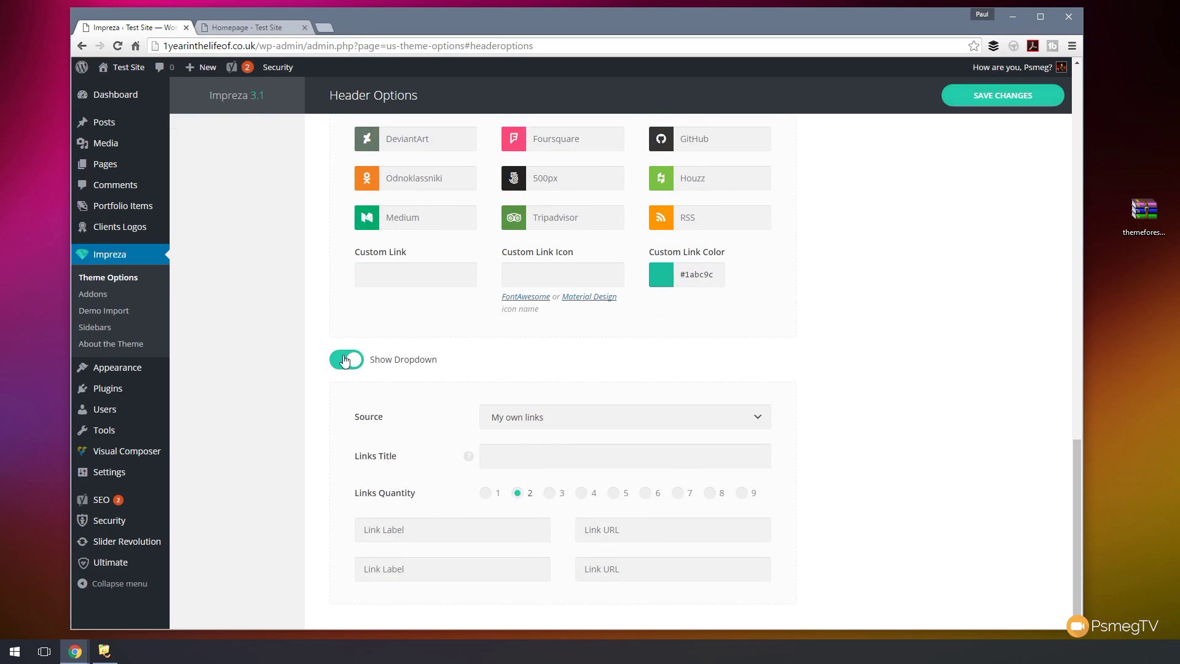
scroll(913, 481, up, 7)
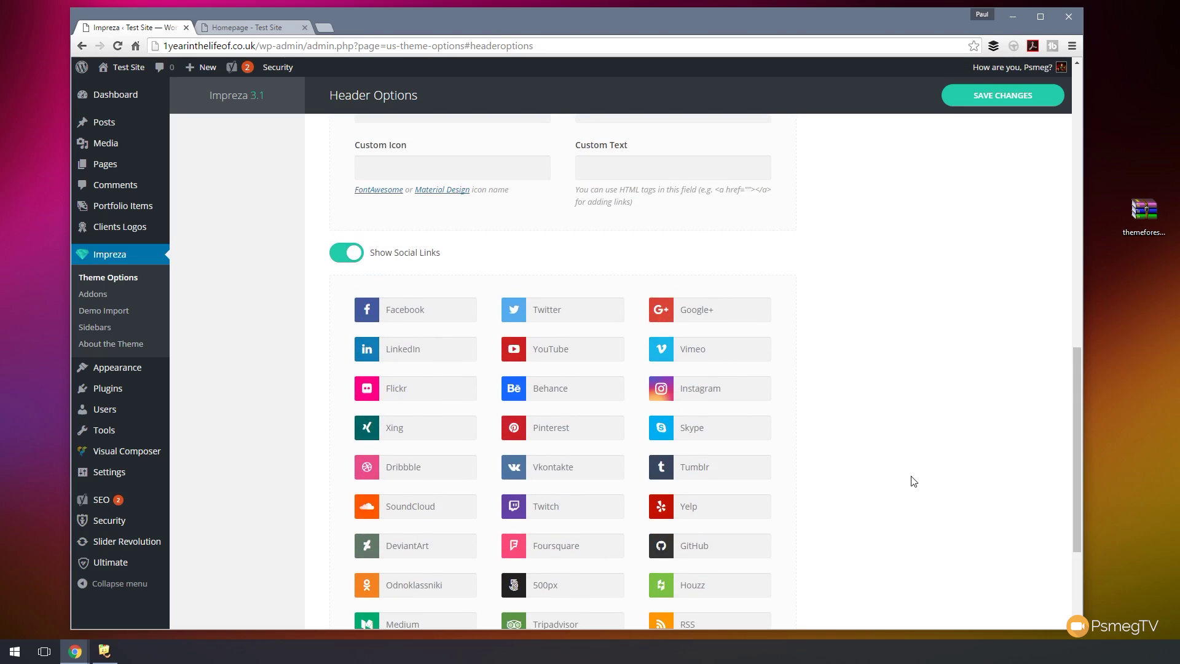
scroll(904, 465, up, 3)
- Enter the header contact phone number and e-mail address in Impreza's Header Options
click(393, 299)
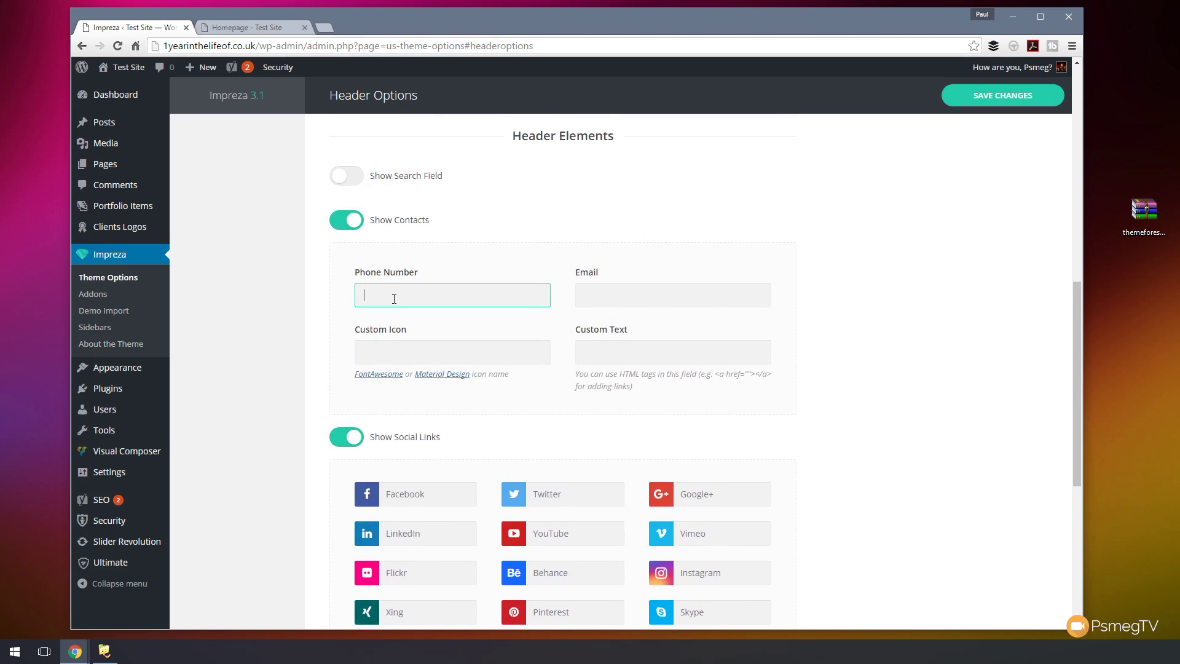
text(111 333 333 333)
click(621, 291)
text(thisism)
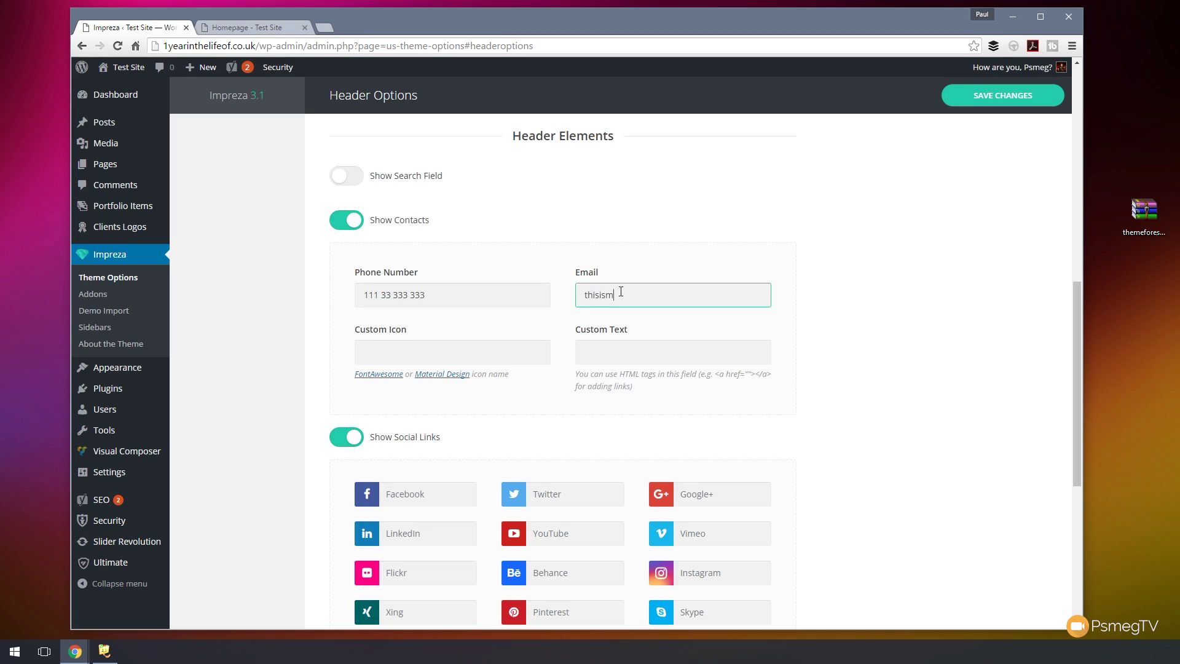
text(@email.com)
click(627, 355)
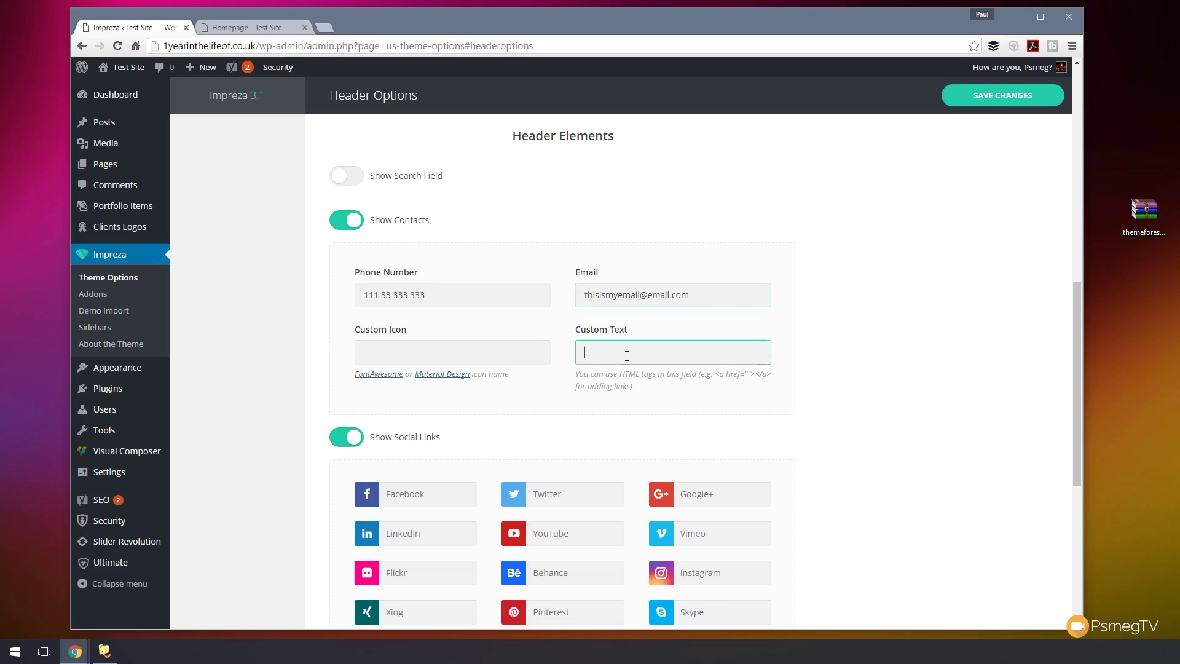
scroll(817, 431, down, 3)
click(477, 317)
- Set the Facebook, Twitter, Google+, LinkedIn and YouTube links to '#' and save the header options
text(#)
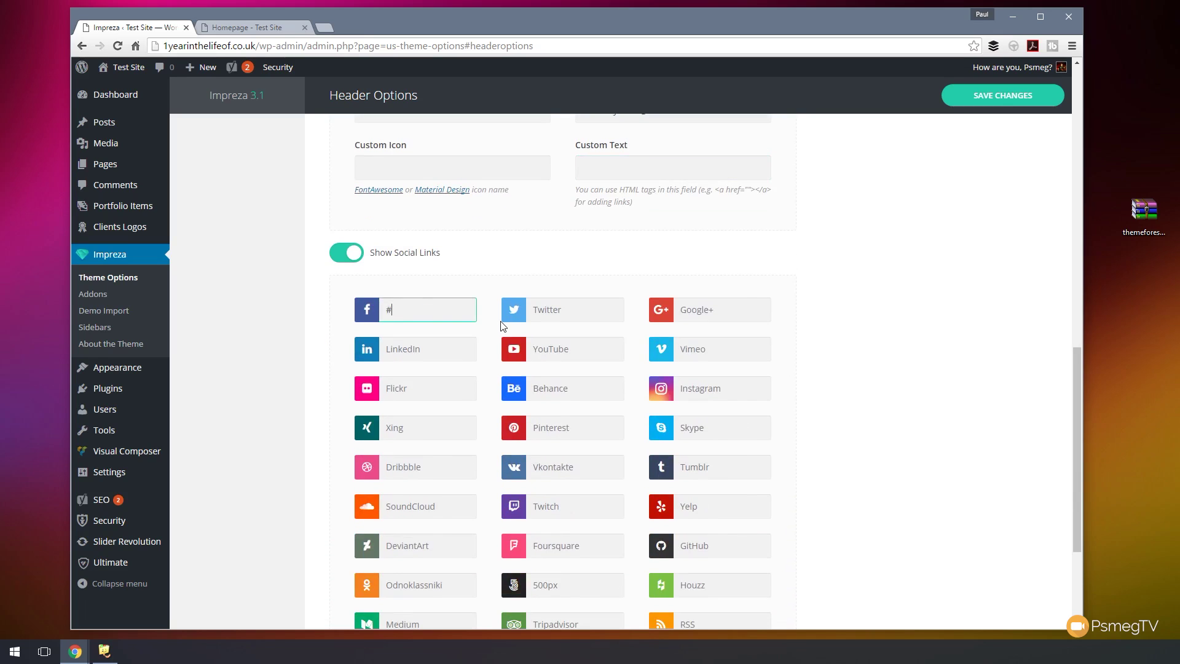
click(563, 314)
text(##)
click(561, 354)
text(#)
click(399, 347)
text(#)
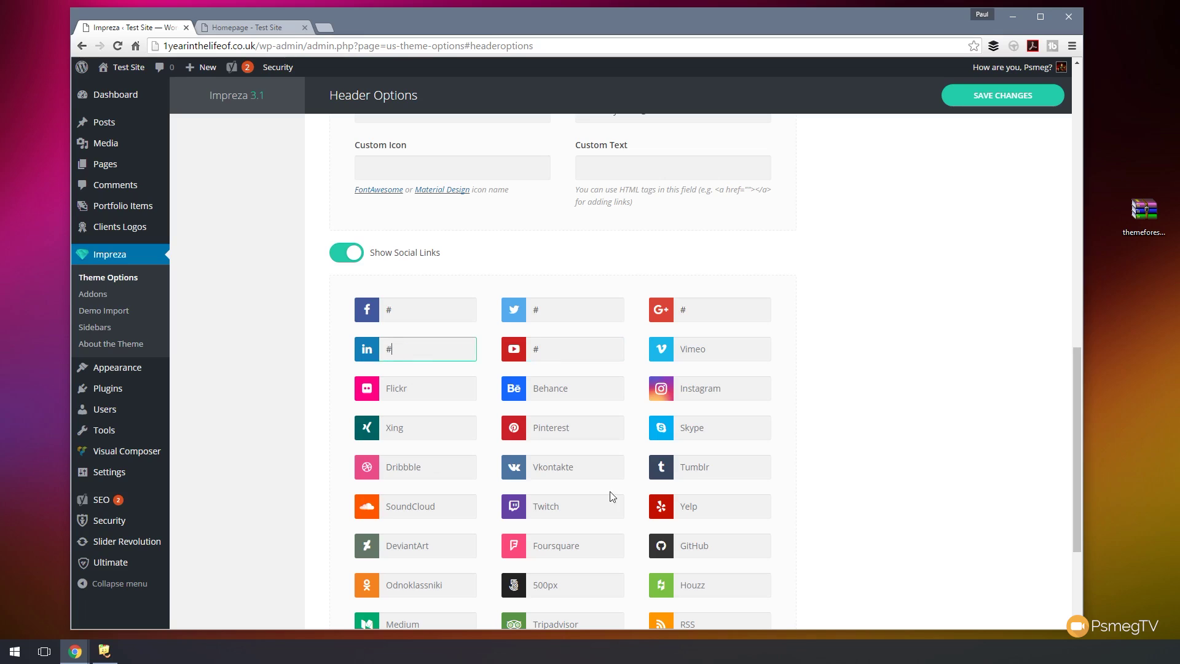
click(851, 414)
scroll(853, 415, down, 3)
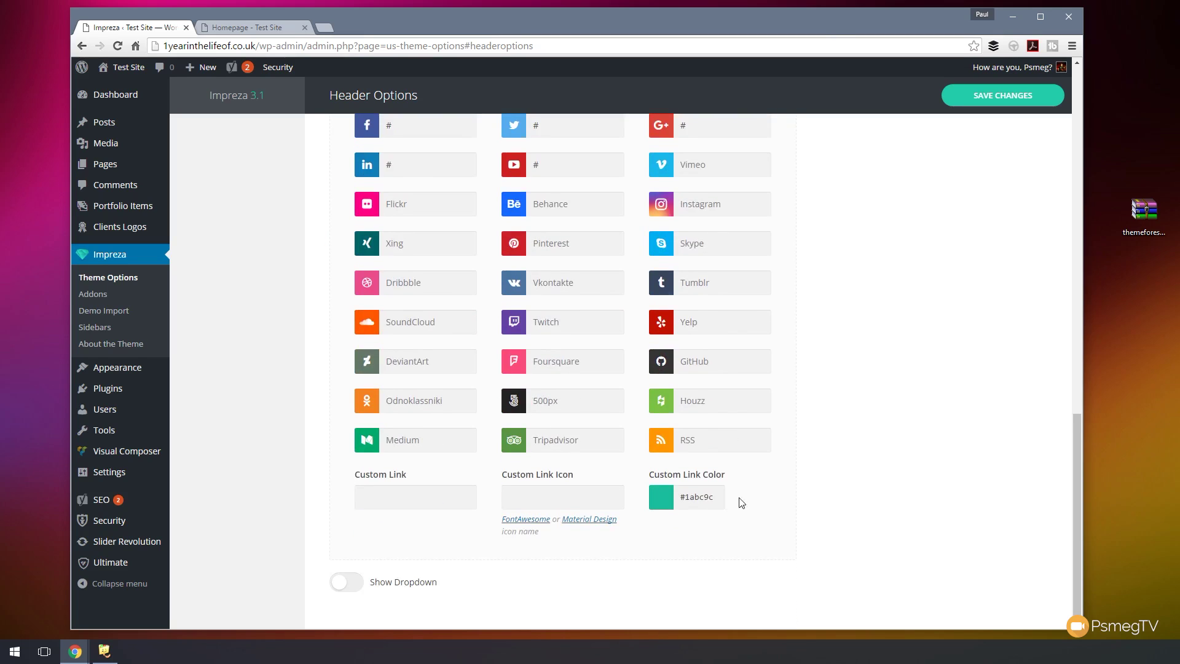
scroll(742, 502, up, 8)
click(983, 99)
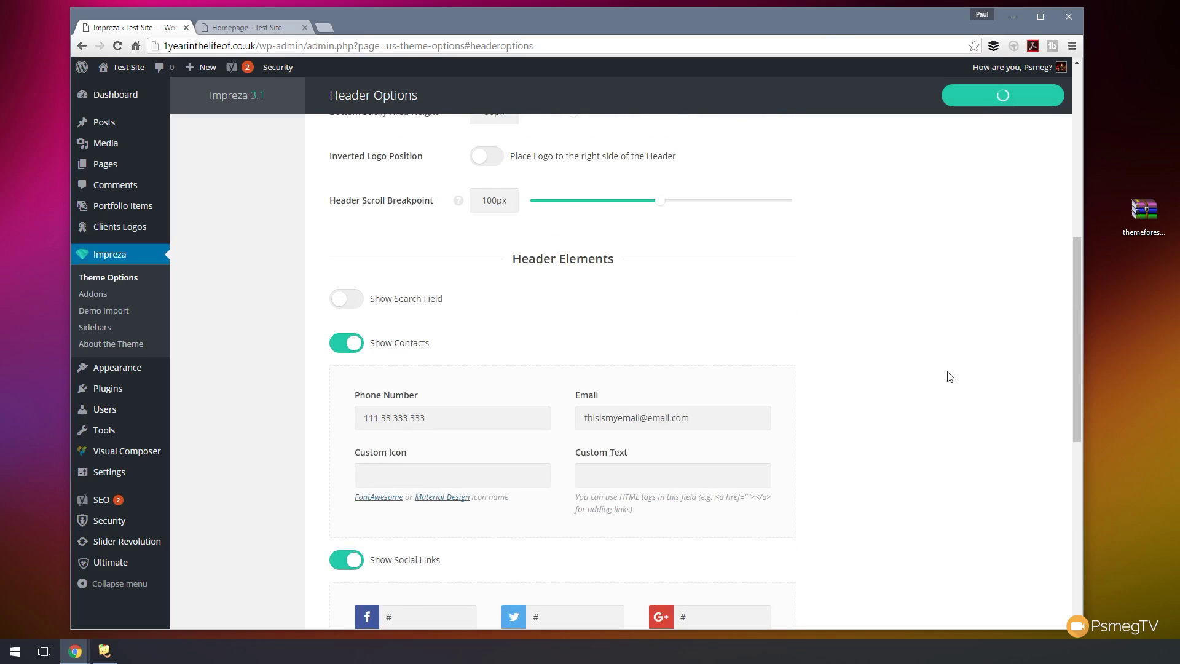
- Reload the live homepage to confirm the header icons, then return to Header Options
click(236, 27)
key(F5)
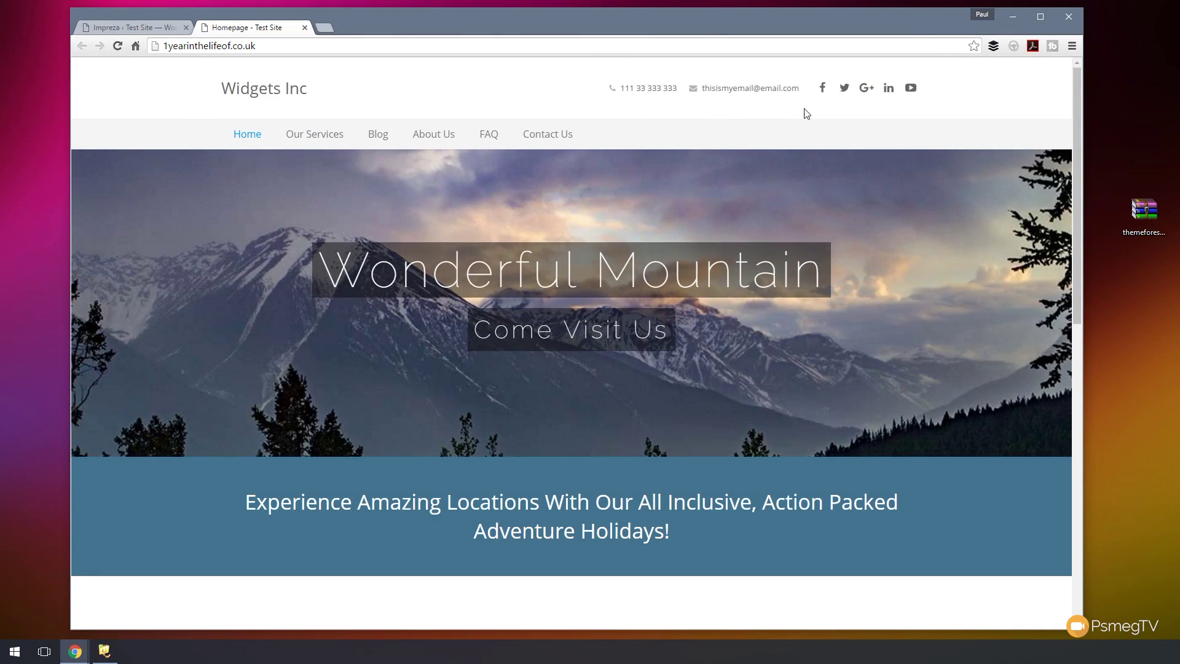
click(137, 29)
scroll(234, 268, up, 10)
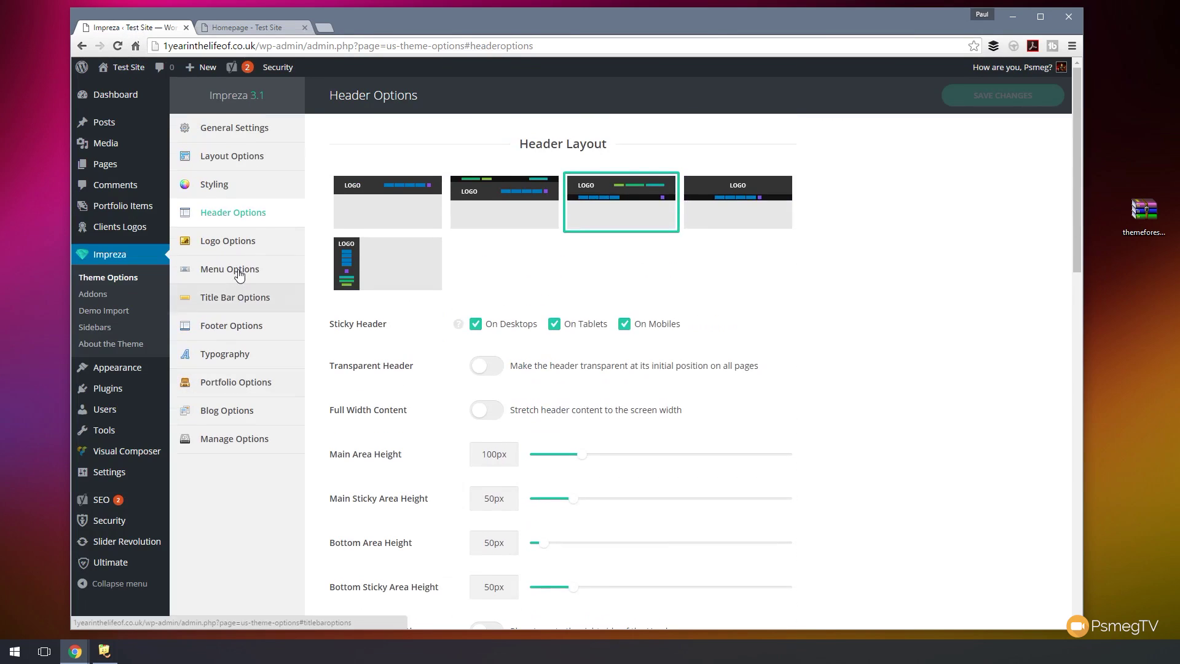
- Replace the logo text Widgets Inc with 'Wild & Wooly Trips', save, and confirm it on the reloaded homepage
click(234, 244)
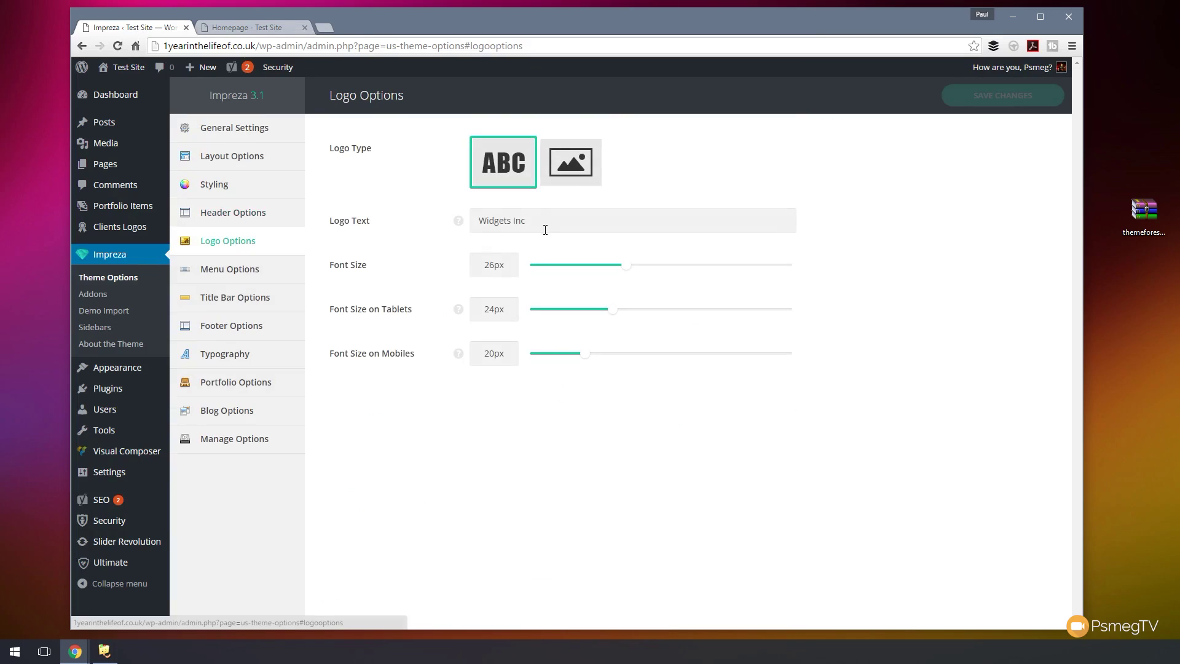
drag(545, 230, 467, 234)
text(Wild)
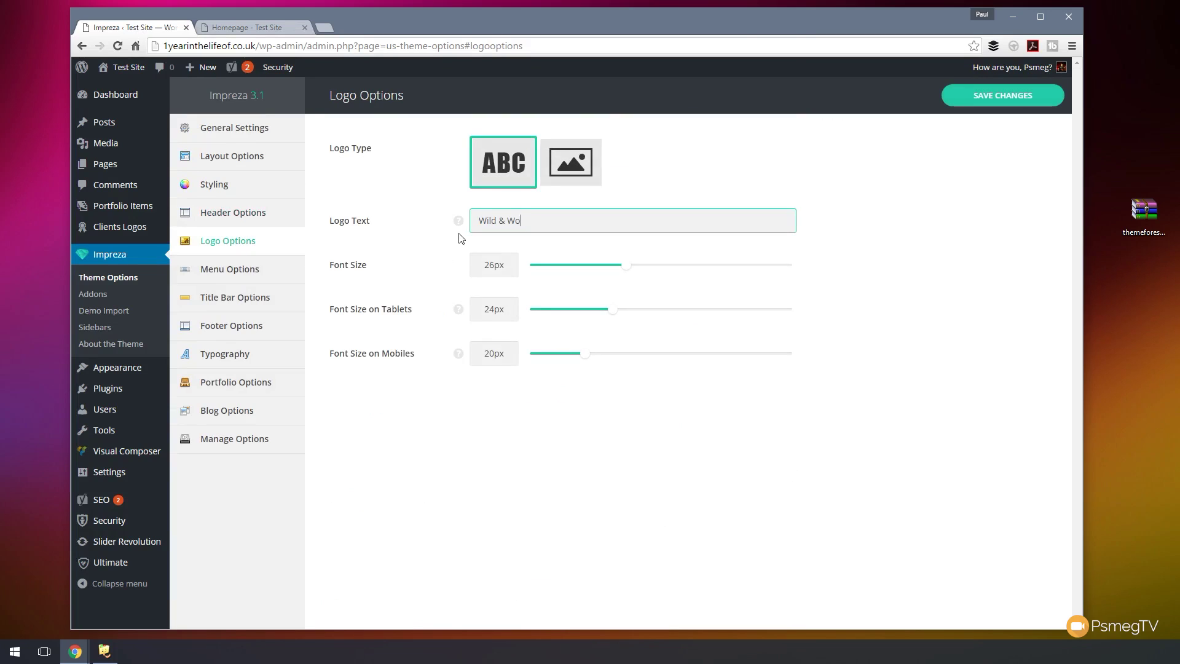
text( & Wooly Trips)
click(1039, 98)
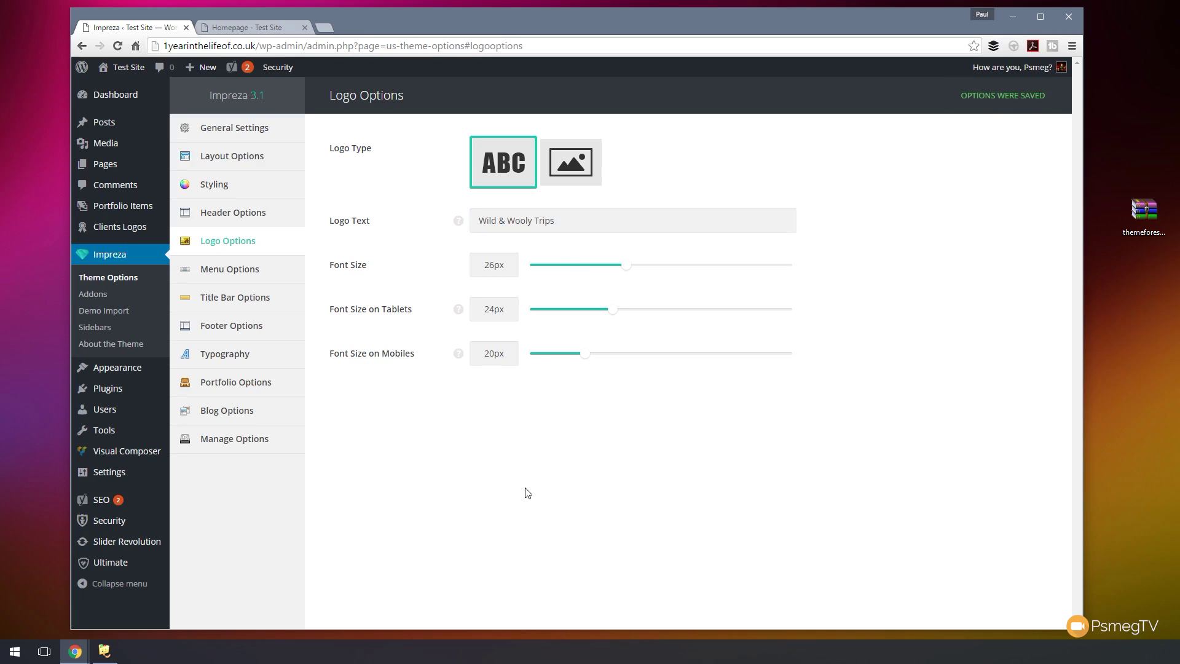
click(248, 28)
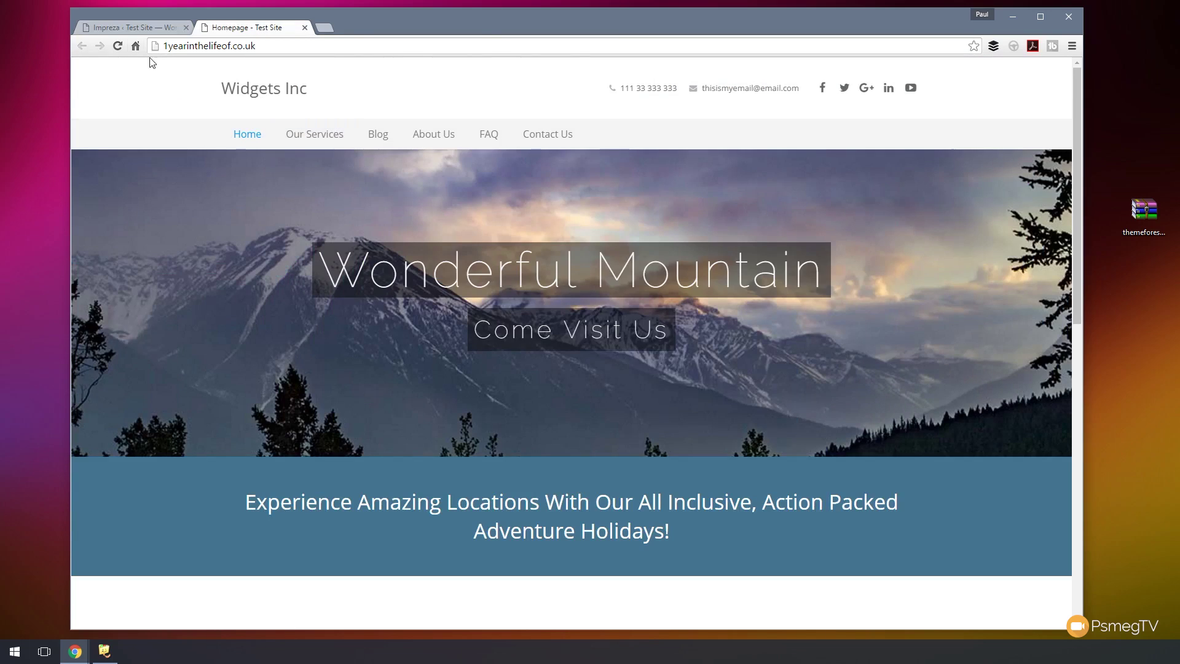
click(118, 46)
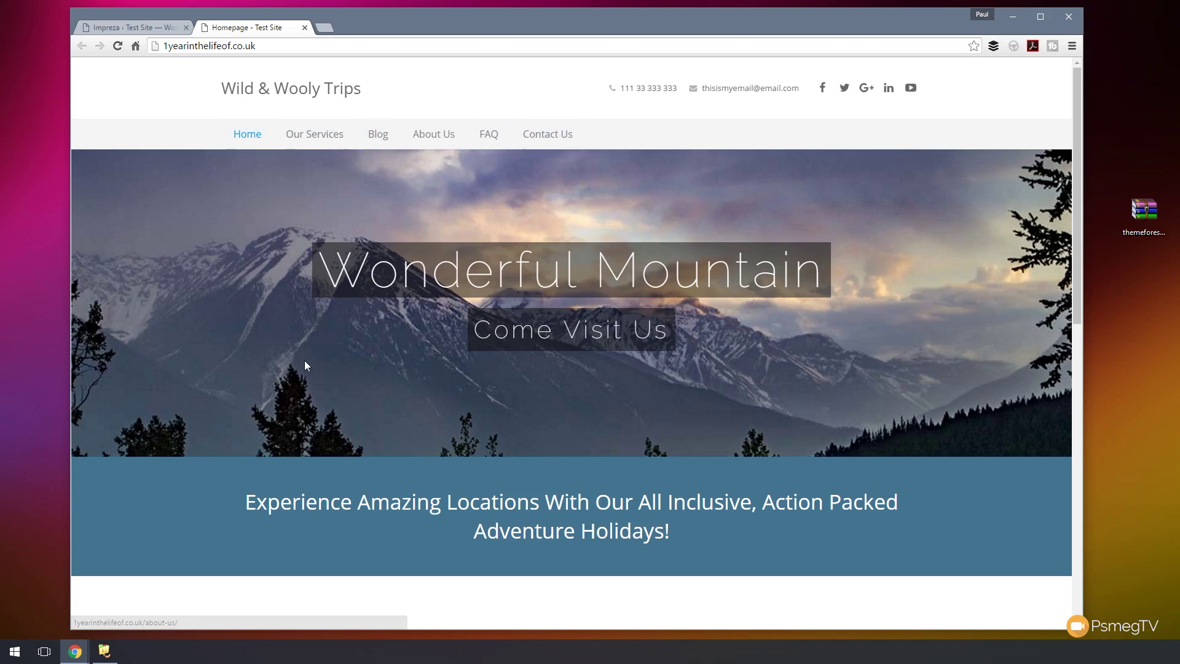
click(132, 27)
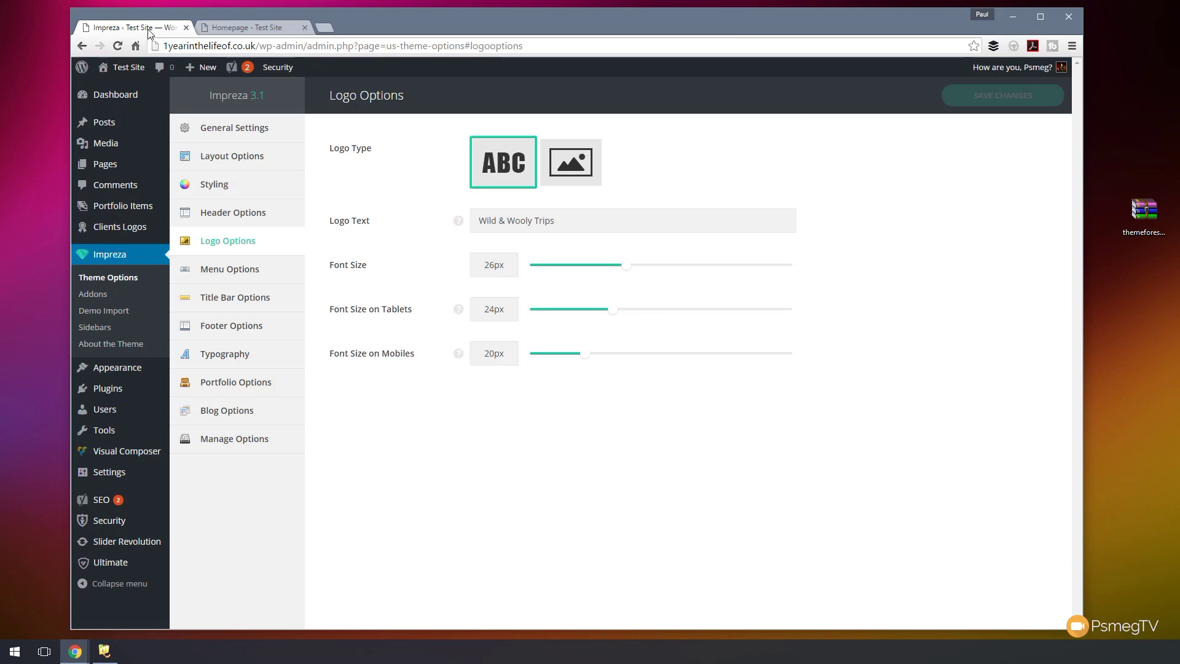
- Open the Styling settings and review the homepage's current White Blue colours
click(218, 184)
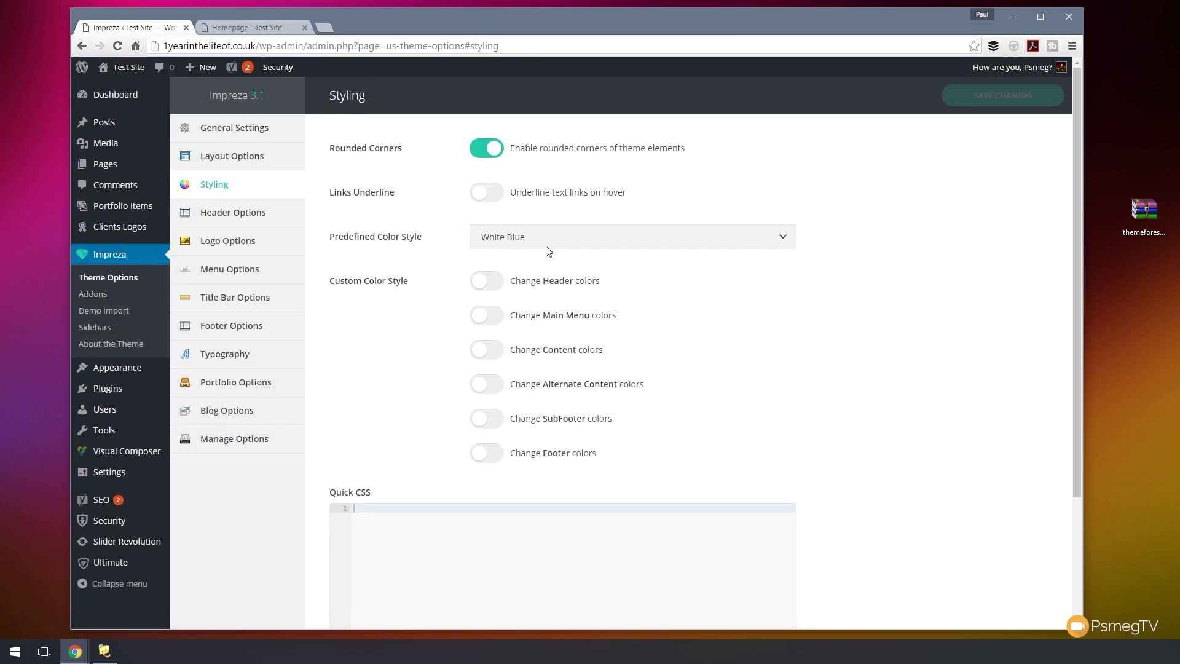
click(252, 31)
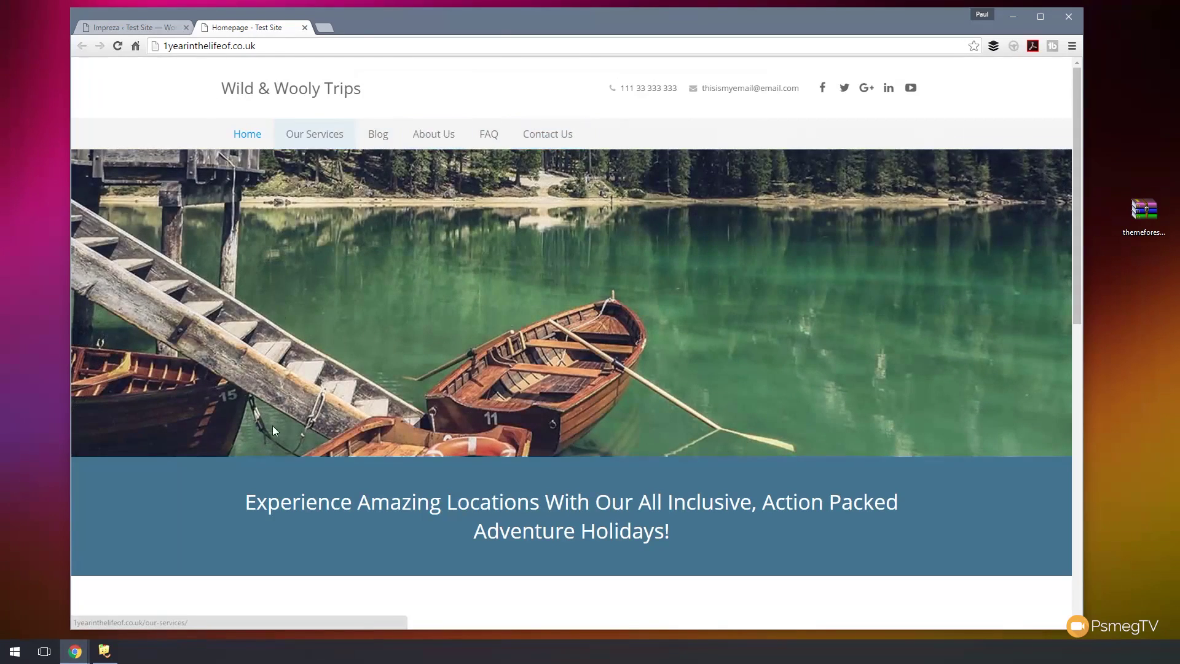
scroll(371, 361, down, 3)
scroll(216, 421, down, 8)
scroll(216, 422, up, 11)
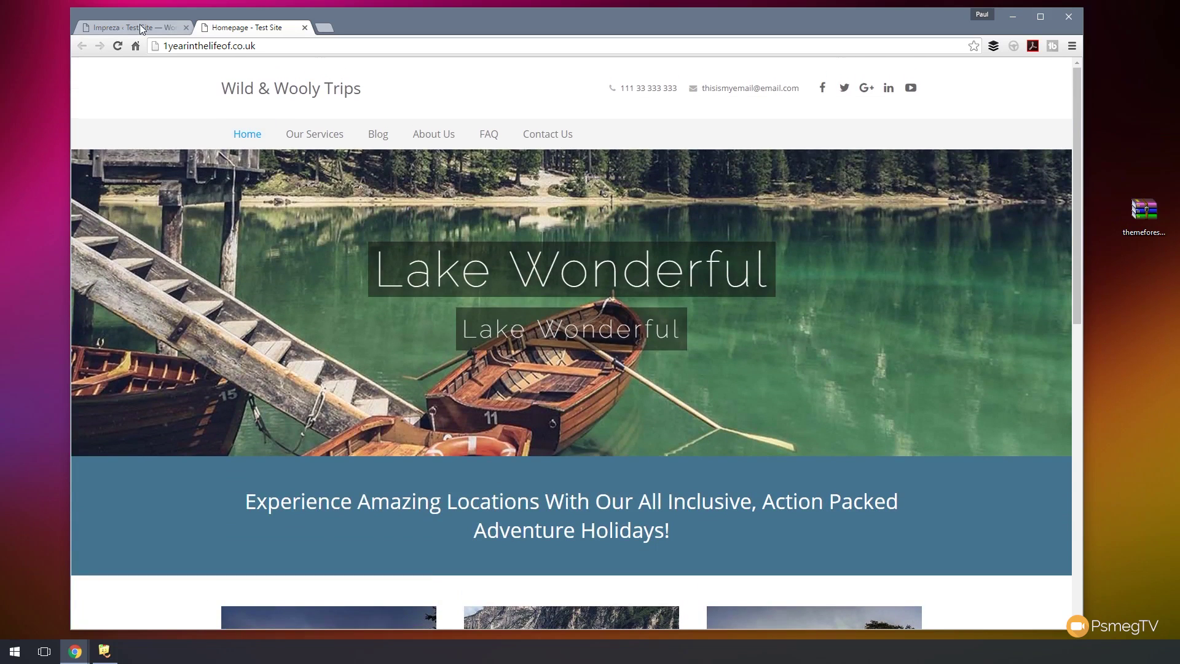
- Set the Predefined Color Style to Mild Ocean, save, and preview the green homepage
click(140, 26)
click(561, 238)
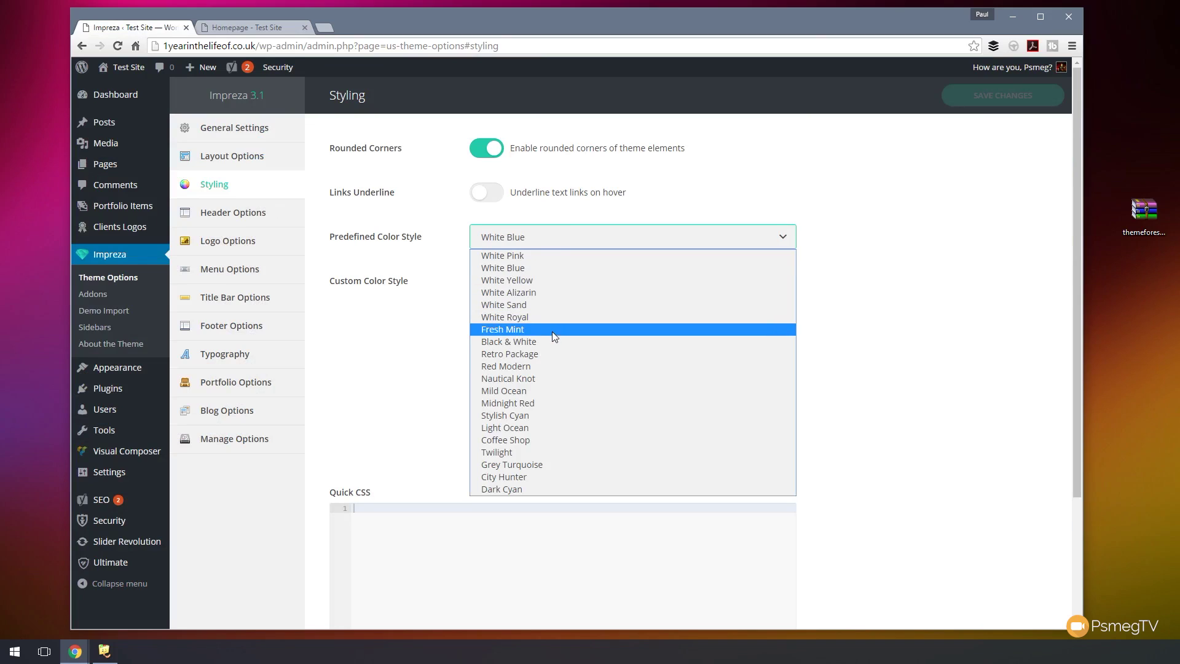
click(543, 392)
click(988, 97)
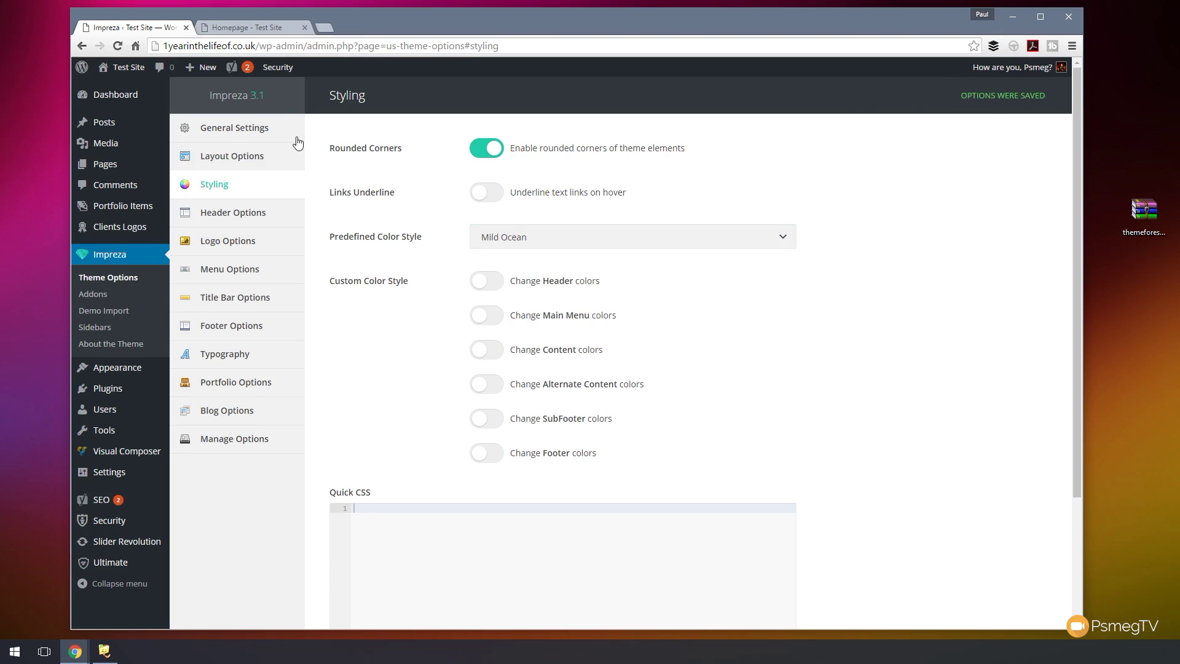
click(244, 32)
click(135, 43)
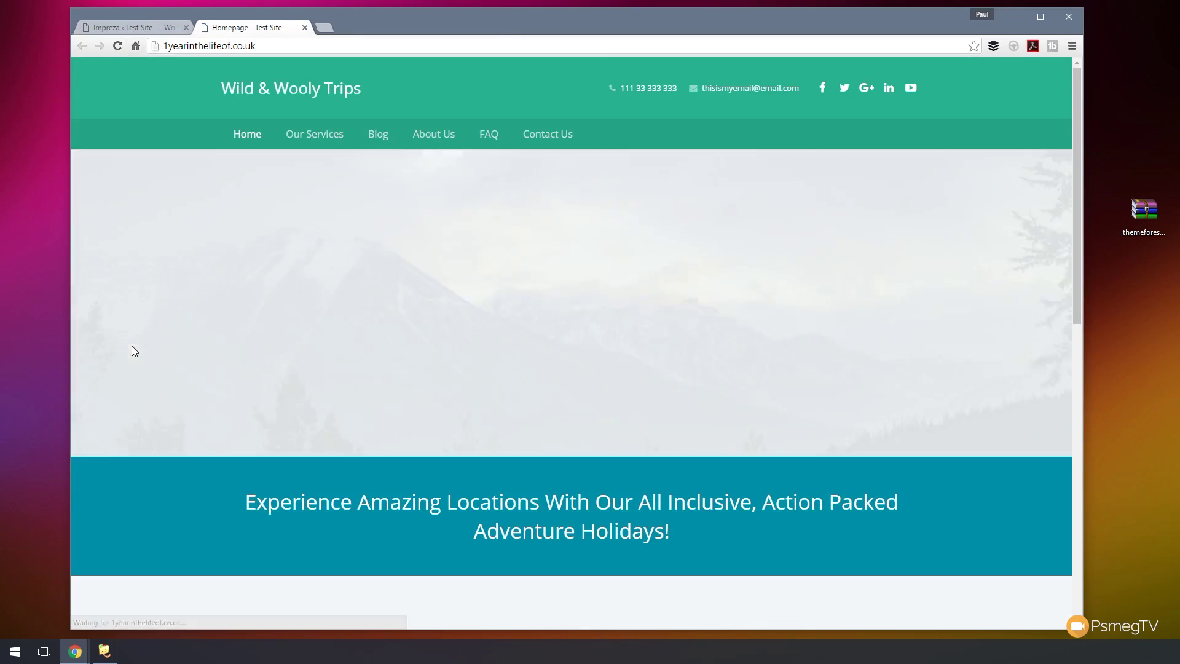
scroll(147, 321, down, 10)
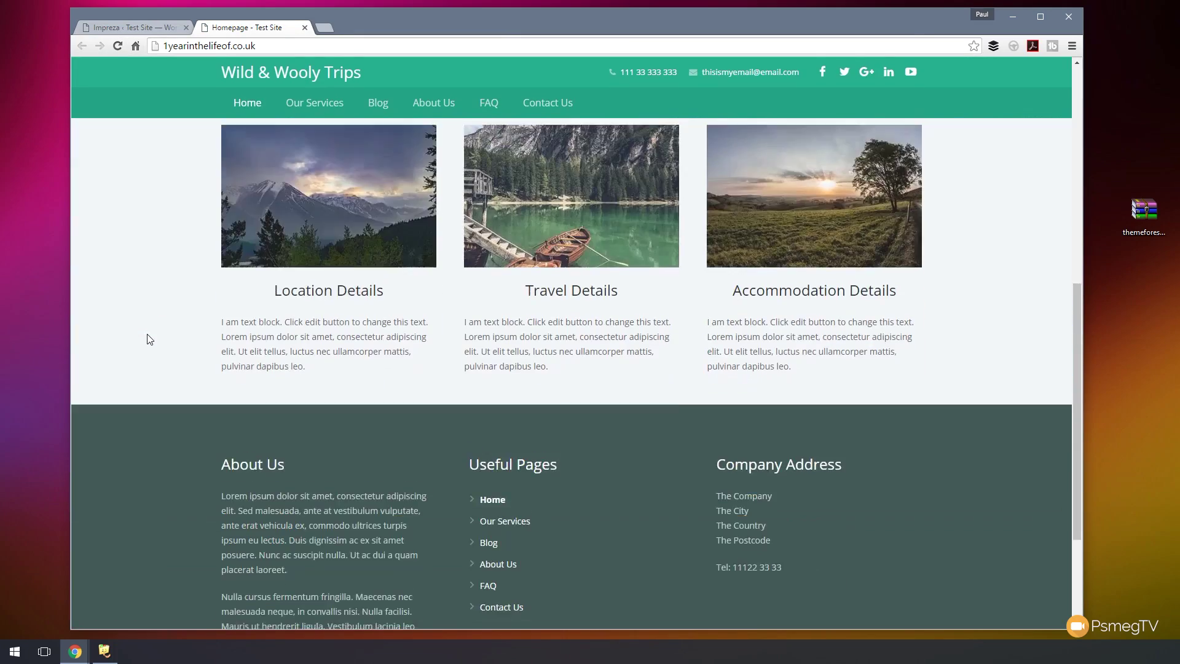
scroll(147, 335, up, 10)
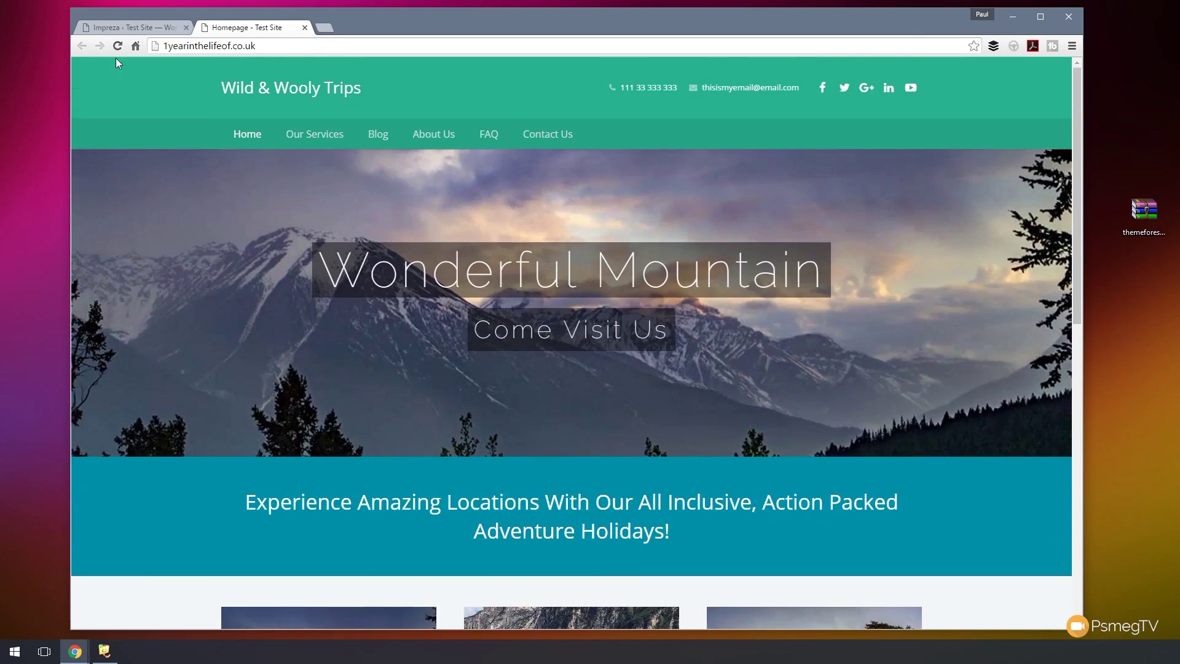
- Save the White Royal colour style and preview it on the reloaded homepage
click(116, 27)
click(548, 238)
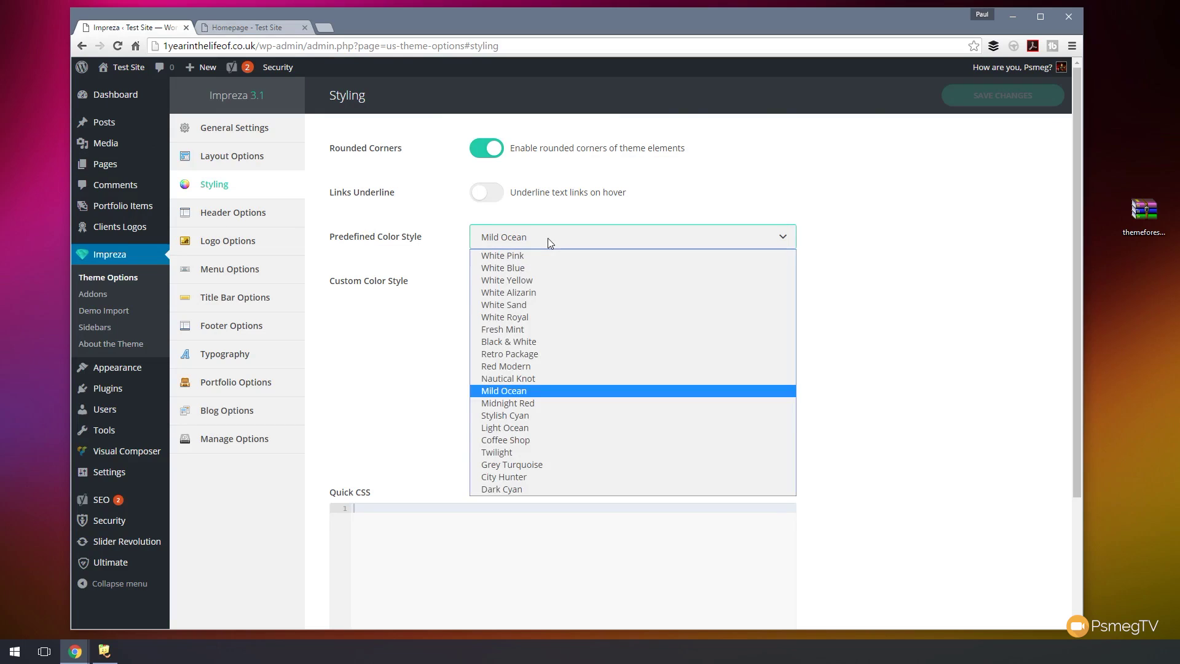
click(522, 317)
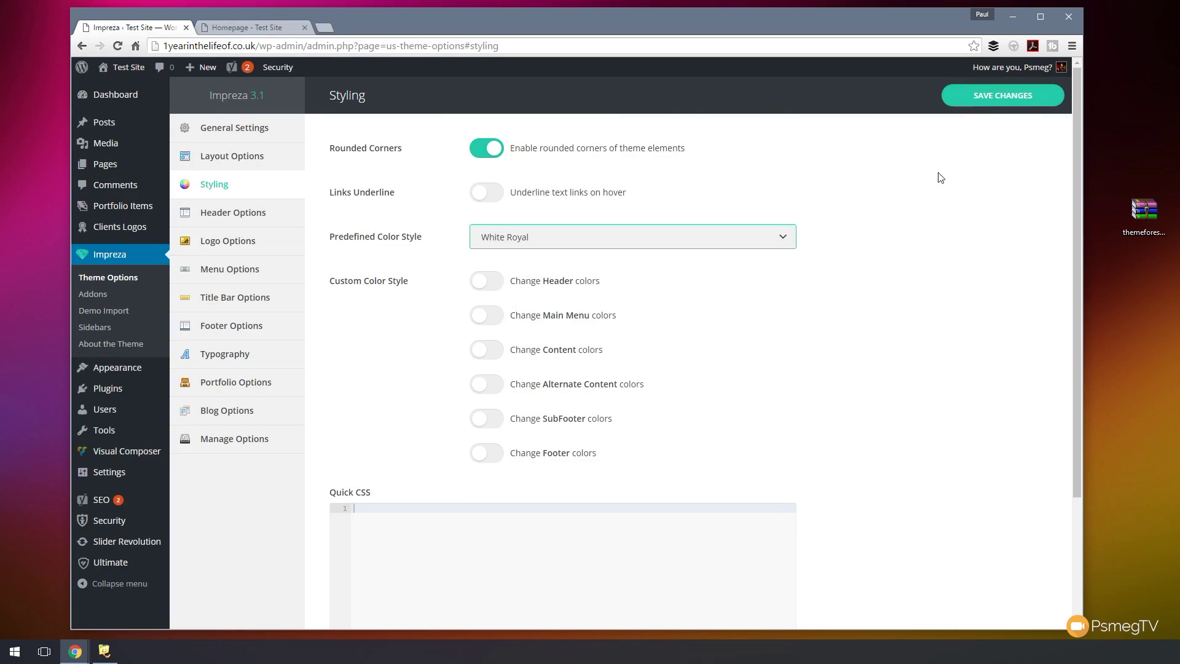
click(999, 97)
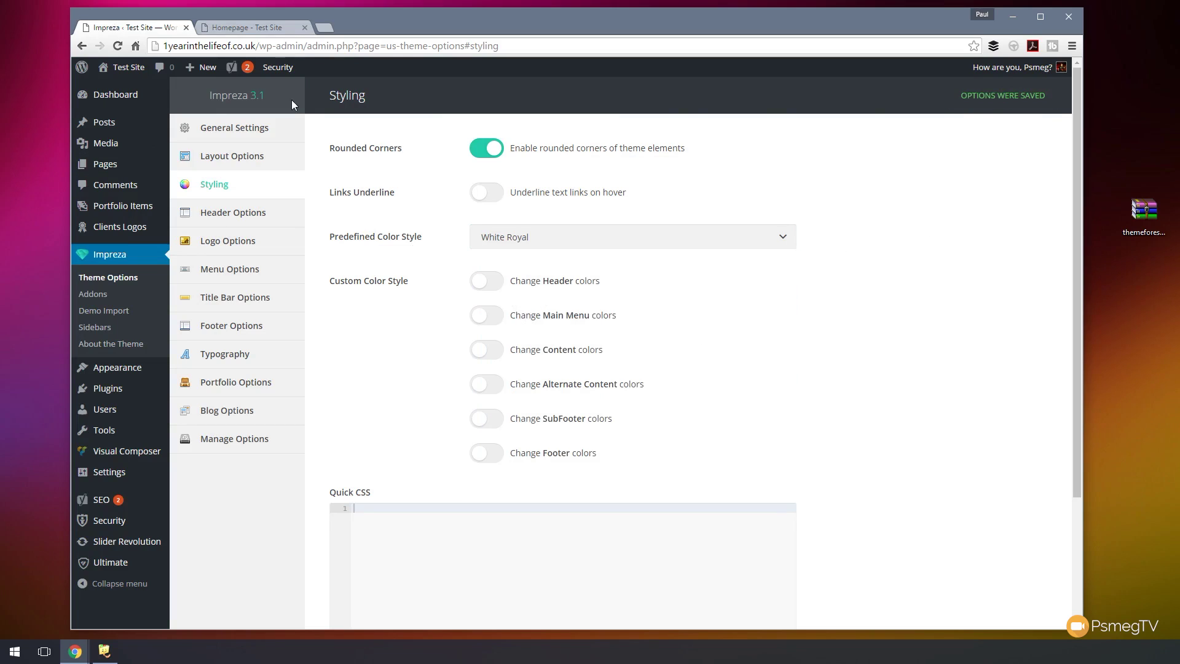
click(269, 31)
click(117, 46)
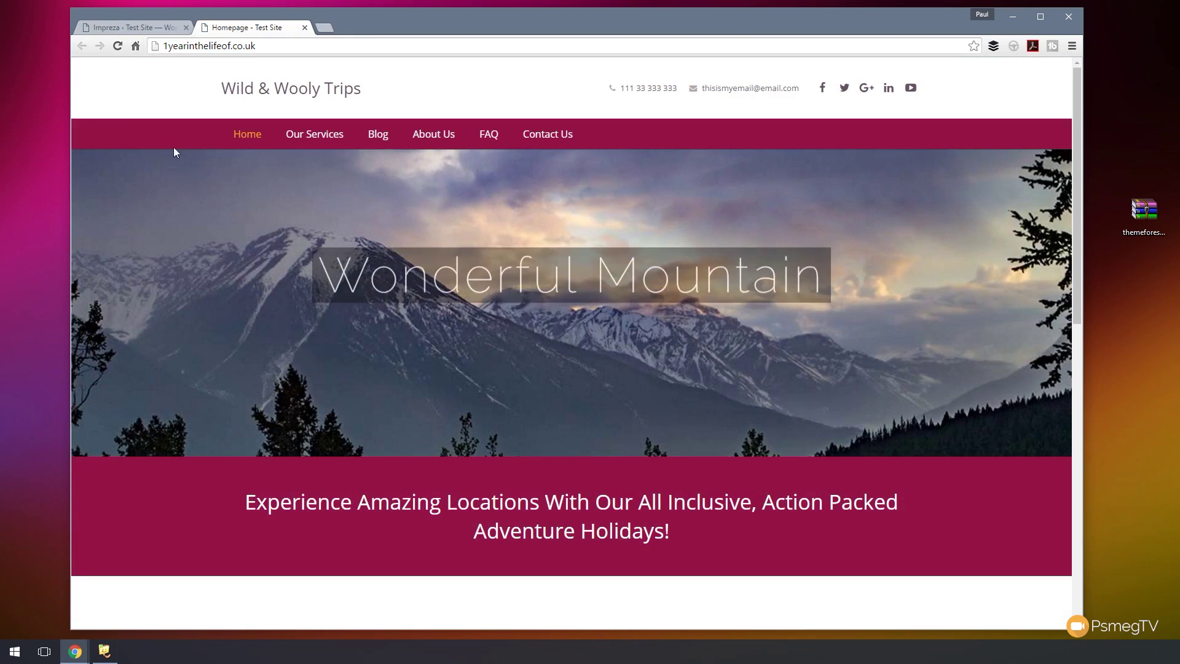
- Set the Predefined Color Style back to White Blue, save, and reload the homepage
click(135, 27)
click(571, 236)
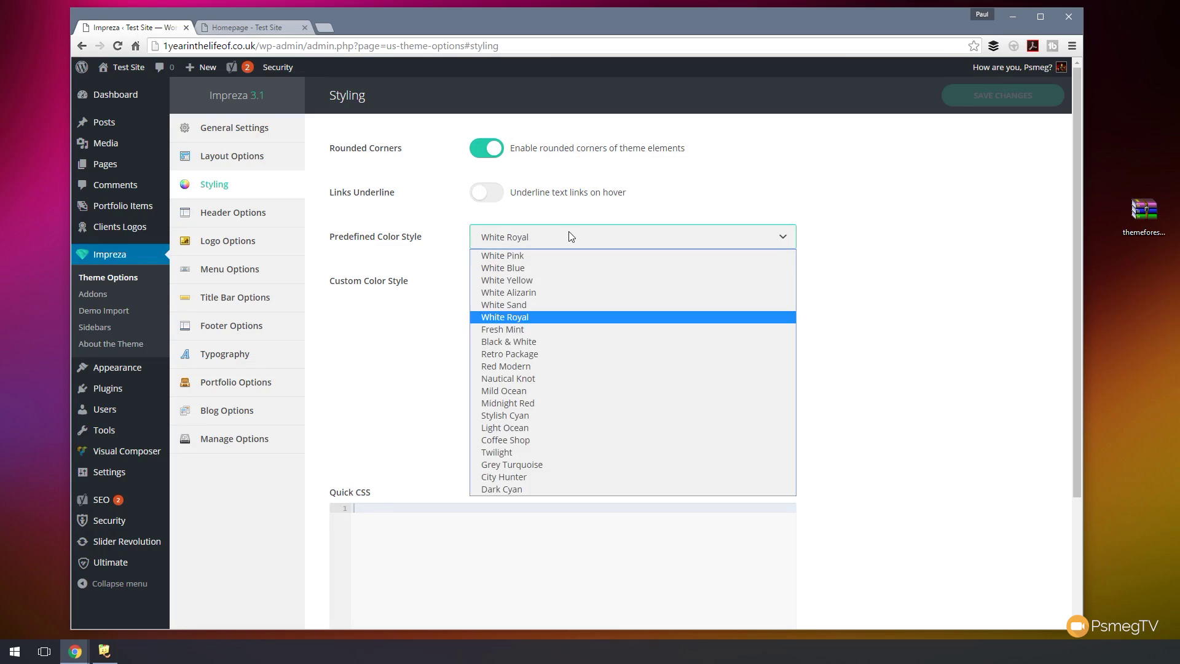
click(545, 267)
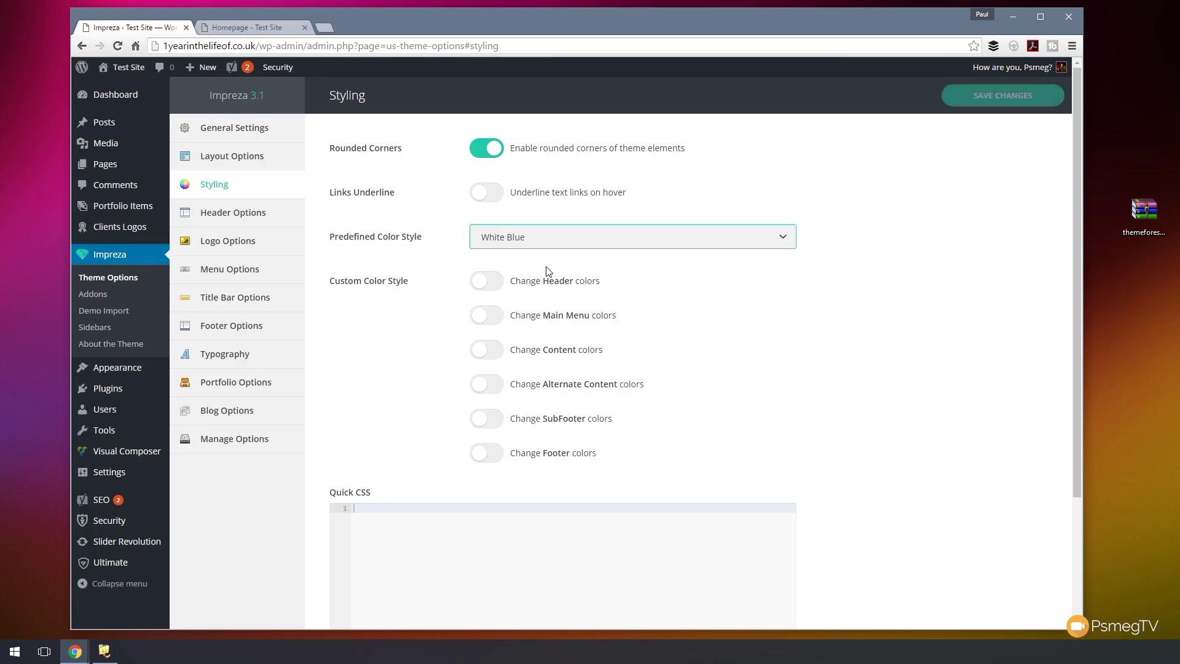
click(1024, 98)
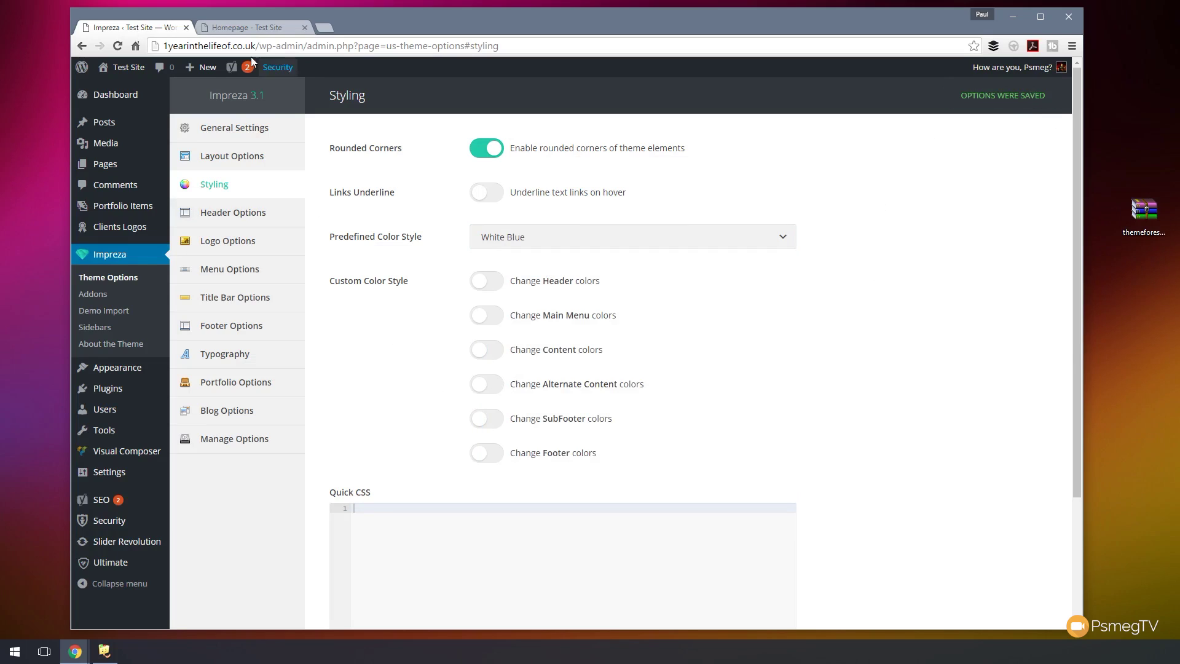
click(227, 26)
click(117, 45)
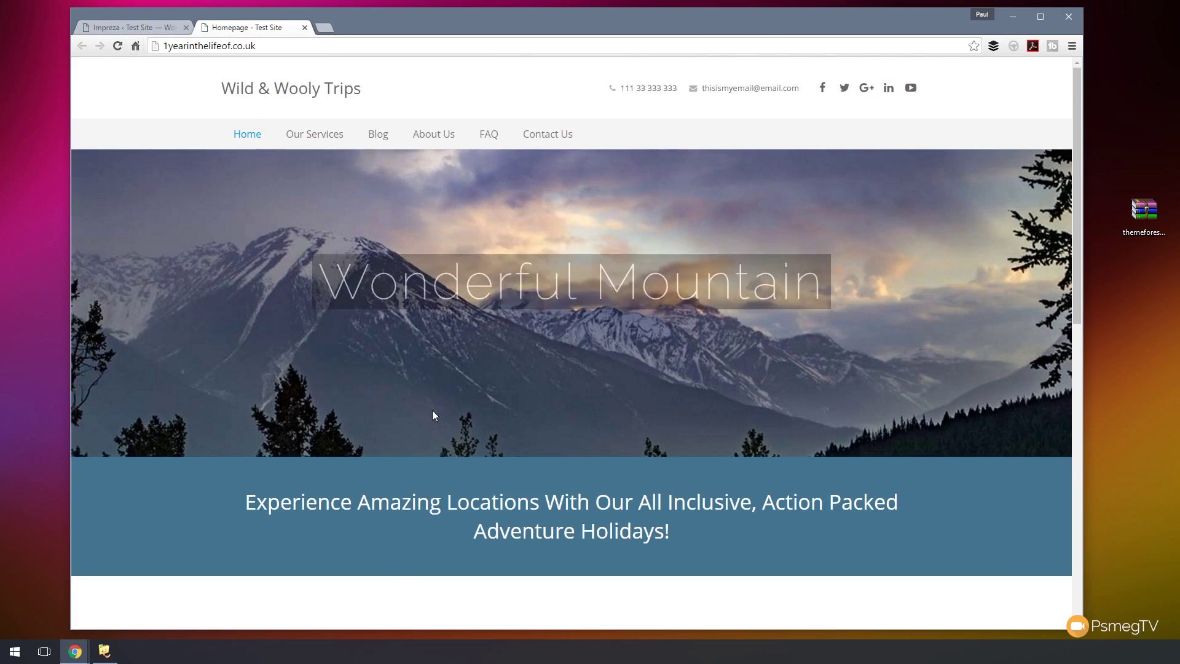
- Scroll the homepage down to its footer, then go to Pages > All Pages
scroll(432, 411, down, 9)
scroll(233, 369, down, 3)
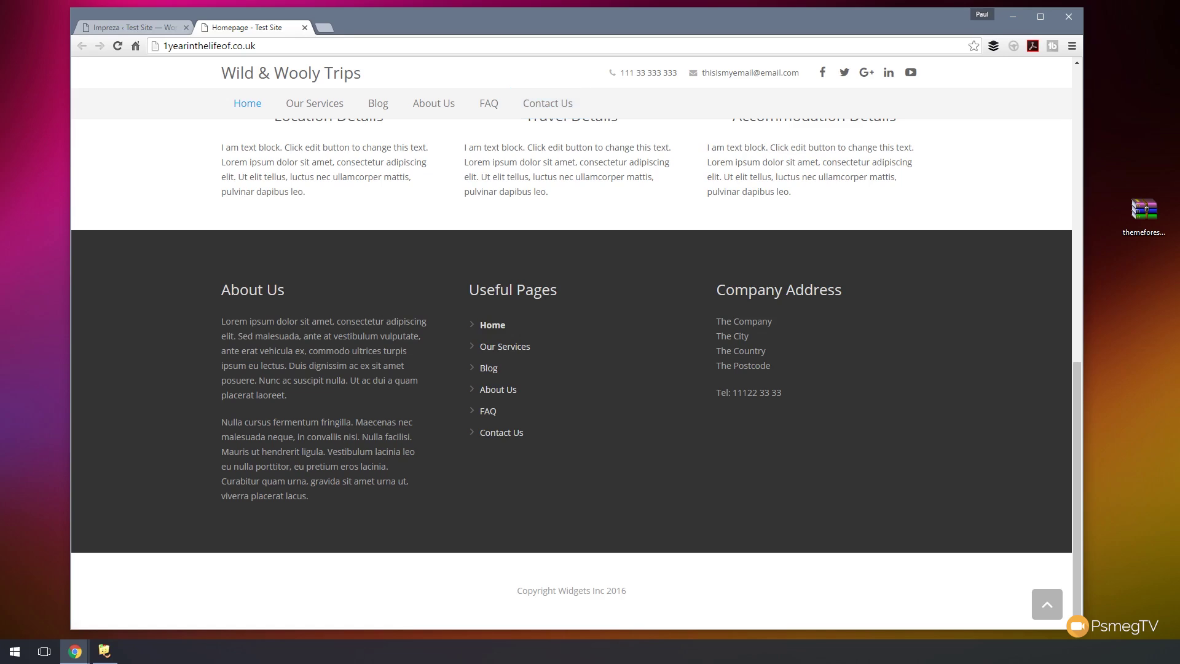
click(129, 27)
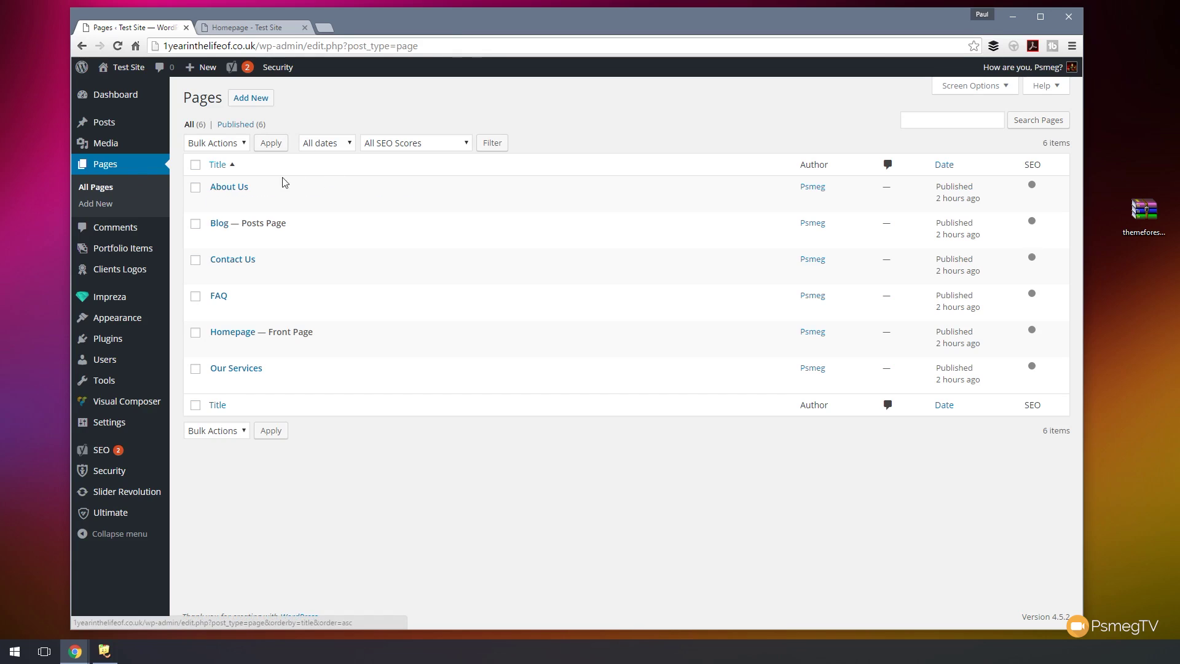
- Open the Contact Us page in the Visual Composer backend editor and bring up Add Element
click(234, 261)
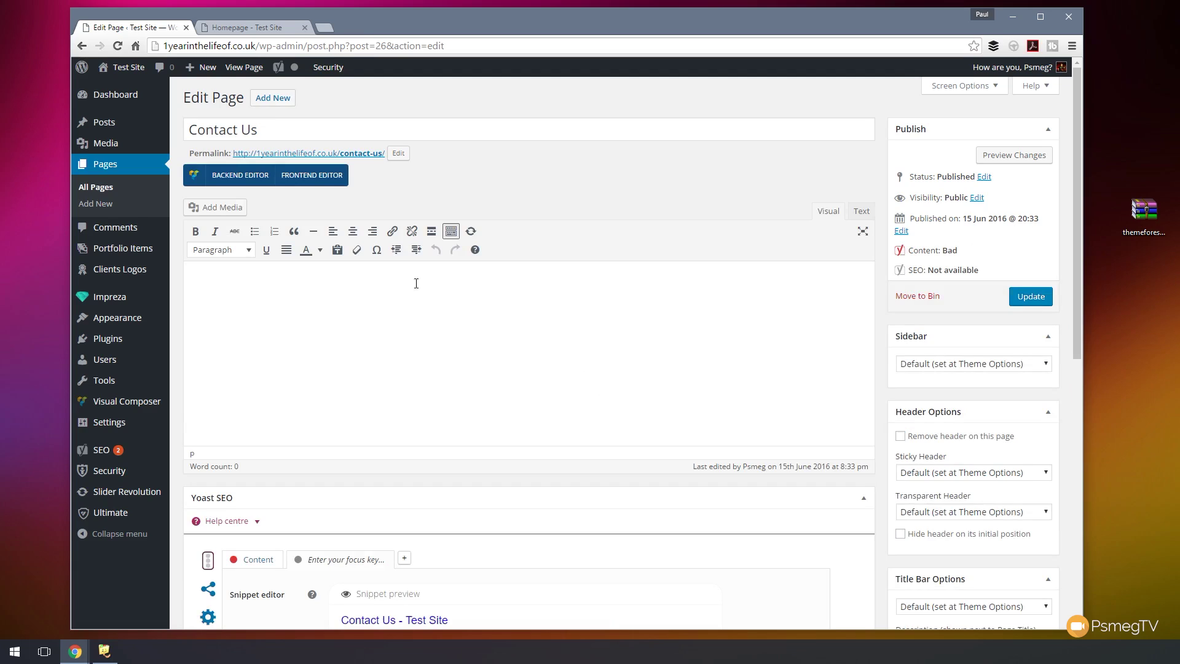
click(240, 178)
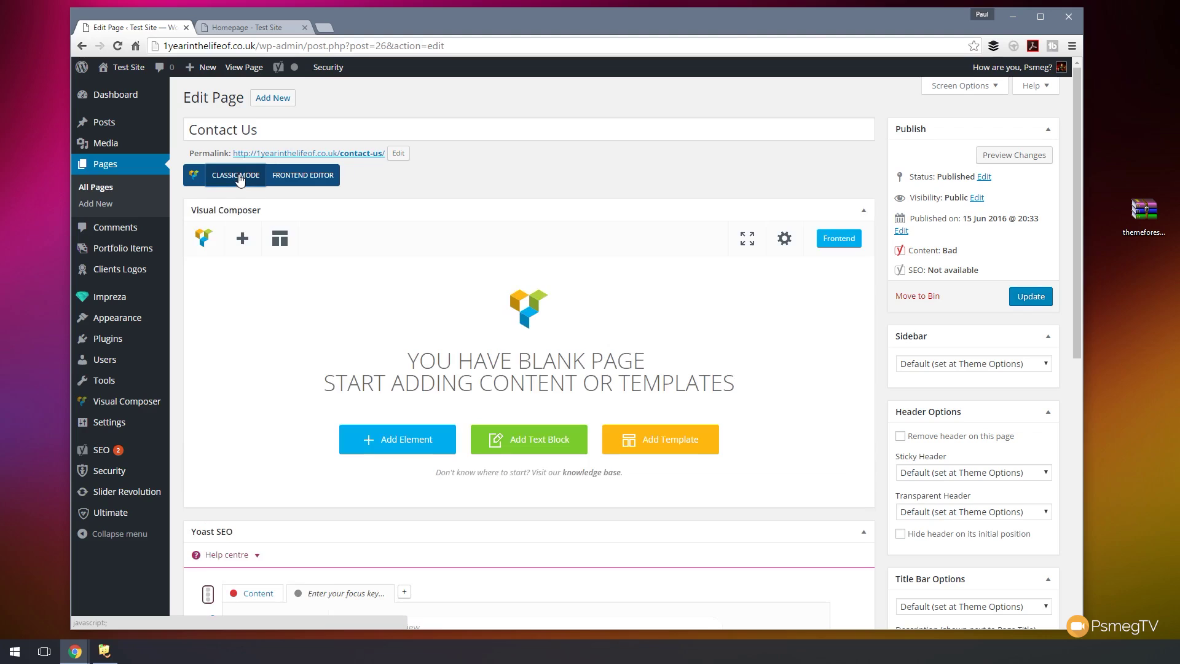
click(407, 441)
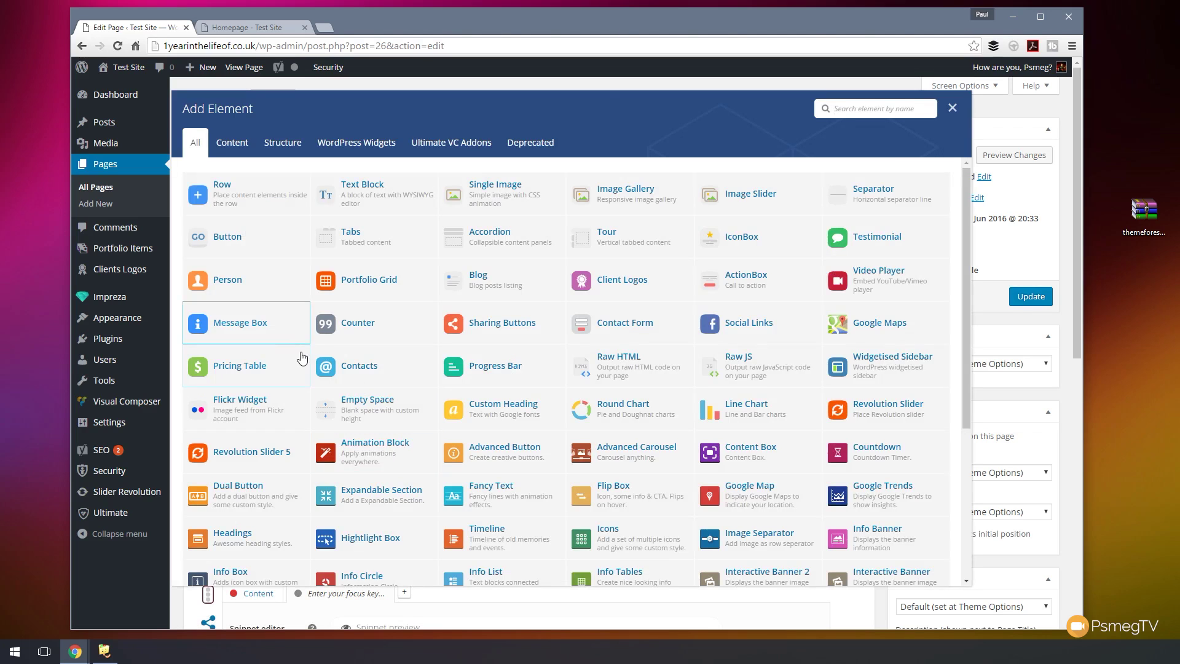
- Add a Google Maps element with Show Marker Text on and Map Type Roadmap + Terrain
click(859, 335)
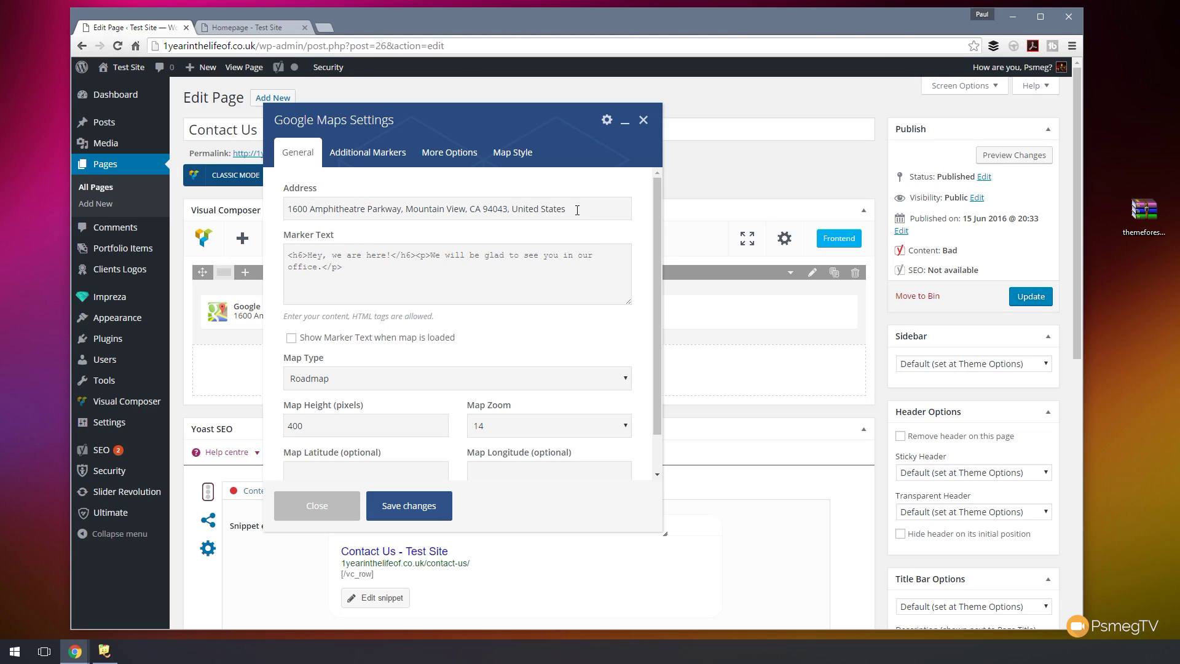
drag(577, 209, 283, 203)
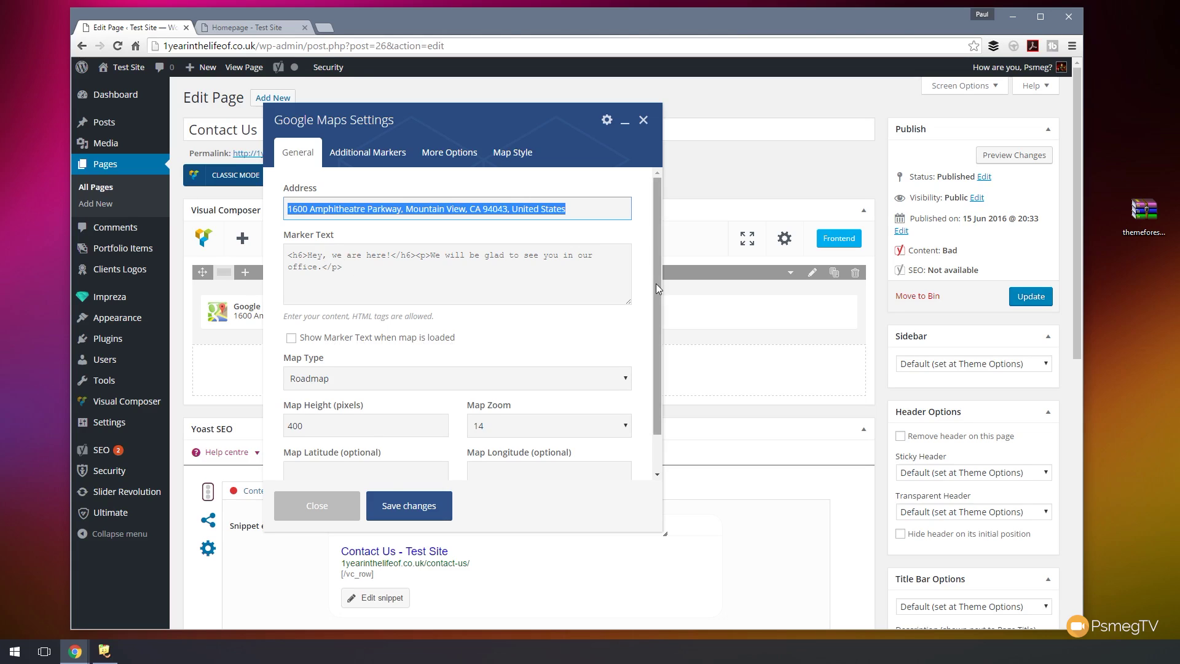
scroll(655, 283, down, 1)
click(353, 326)
scroll(560, 322, down, 1)
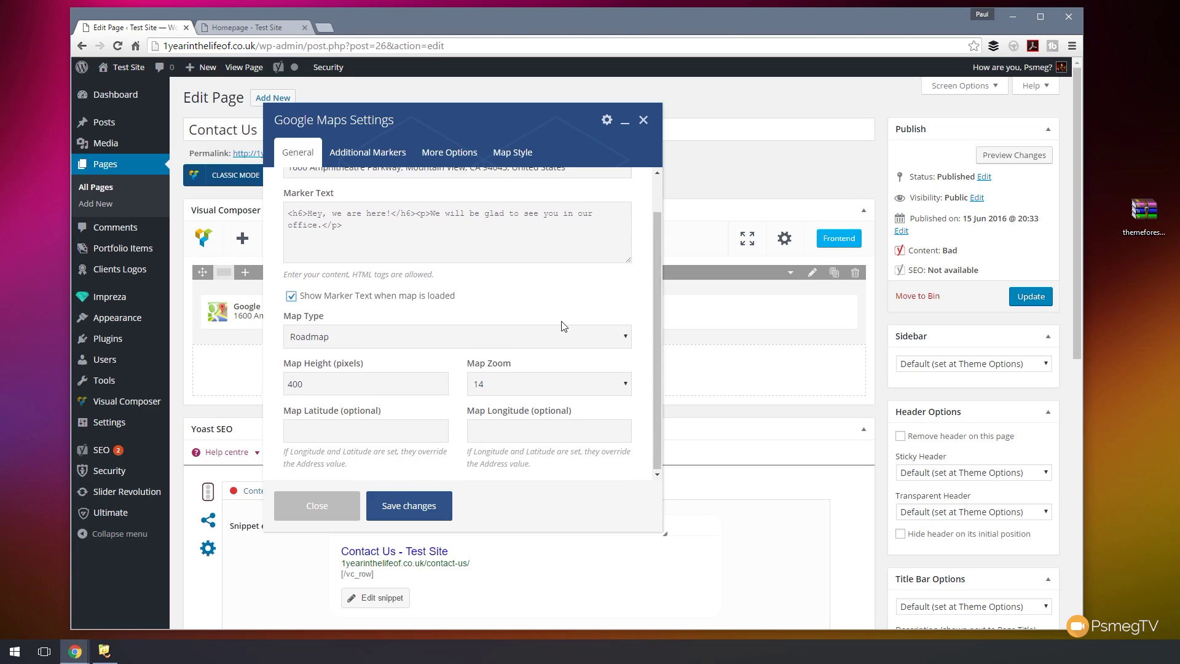
scroll(561, 326, down, 1)
click(337, 336)
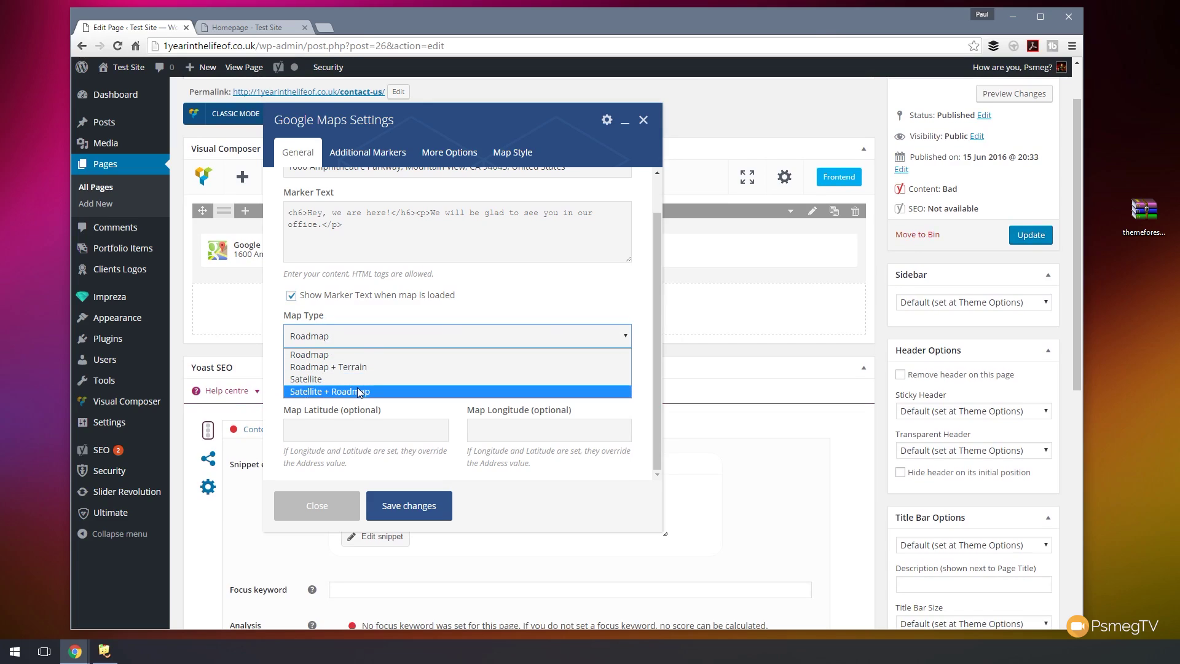
click(355, 367)
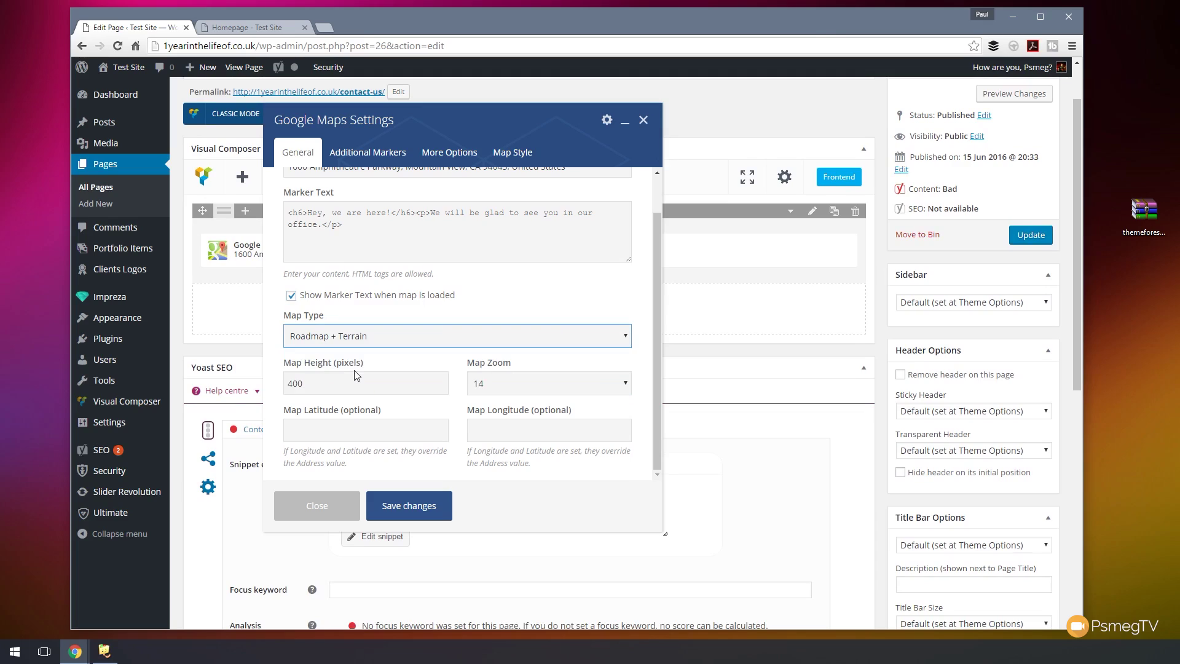
- Keep the map zoom at 14, save the Google Maps element, and open its row settings
click(535, 294)
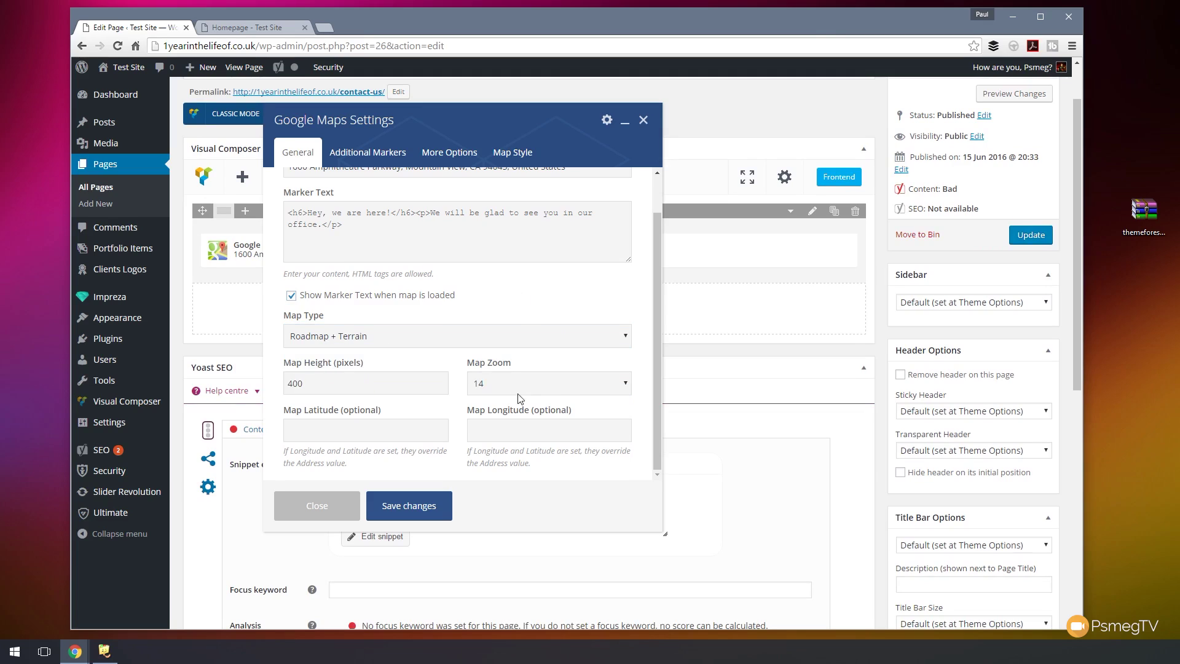
click(593, 392)
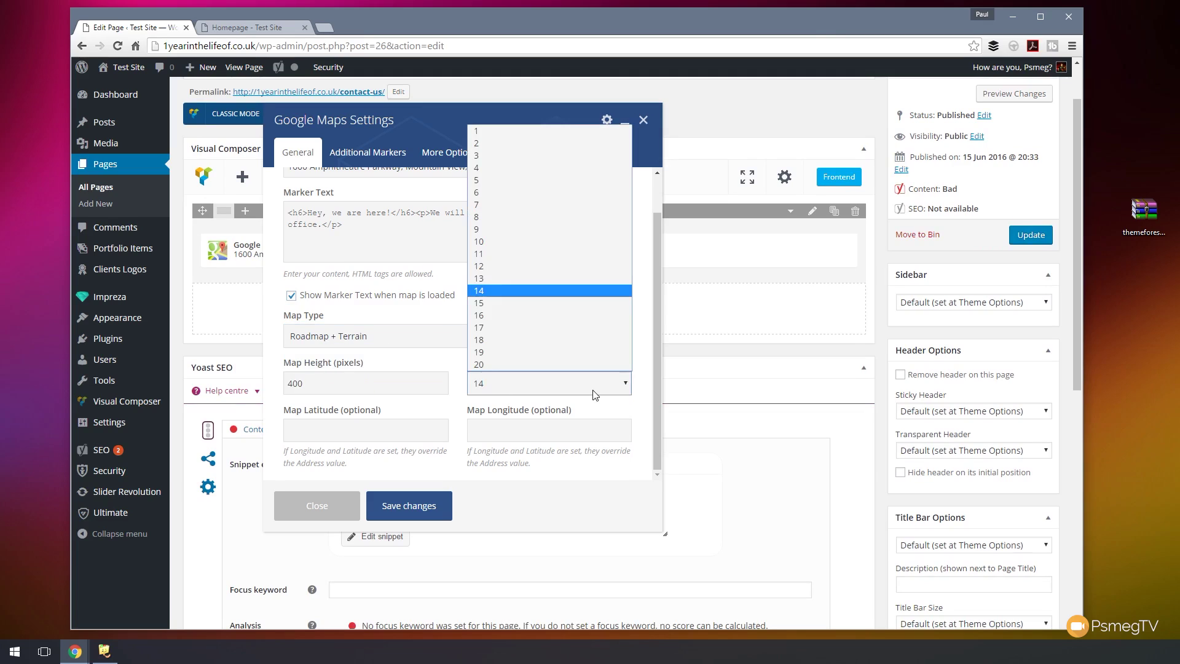
click(418, 352)
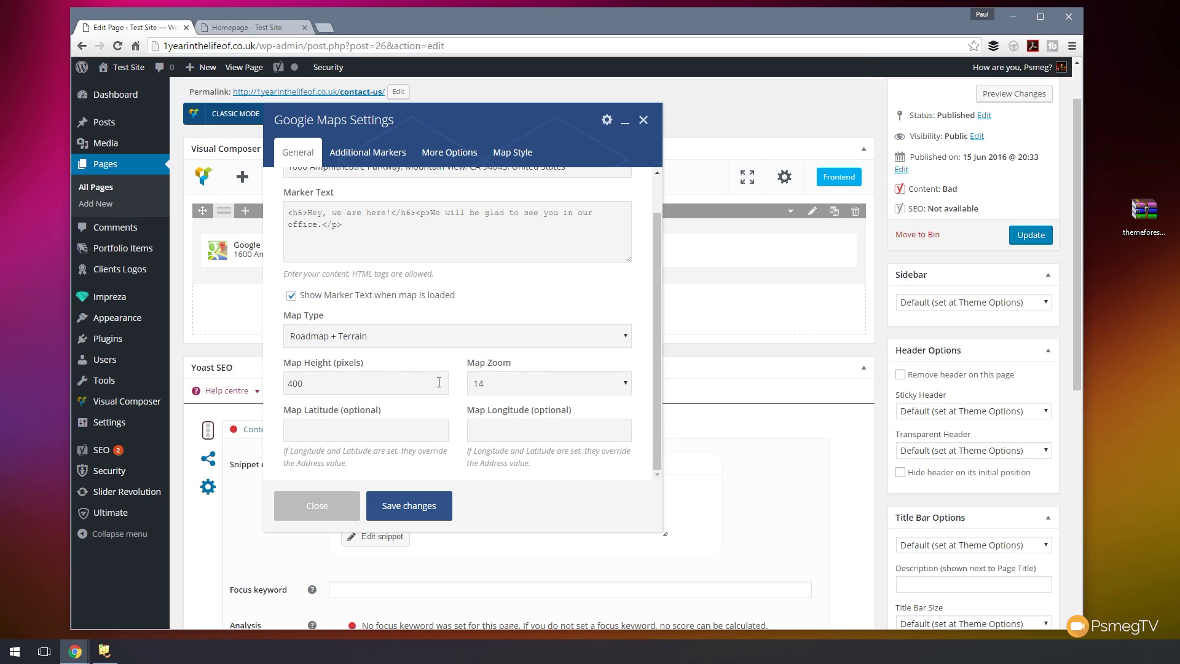
scroll(439, 382, up, 1)
click(383, 155)
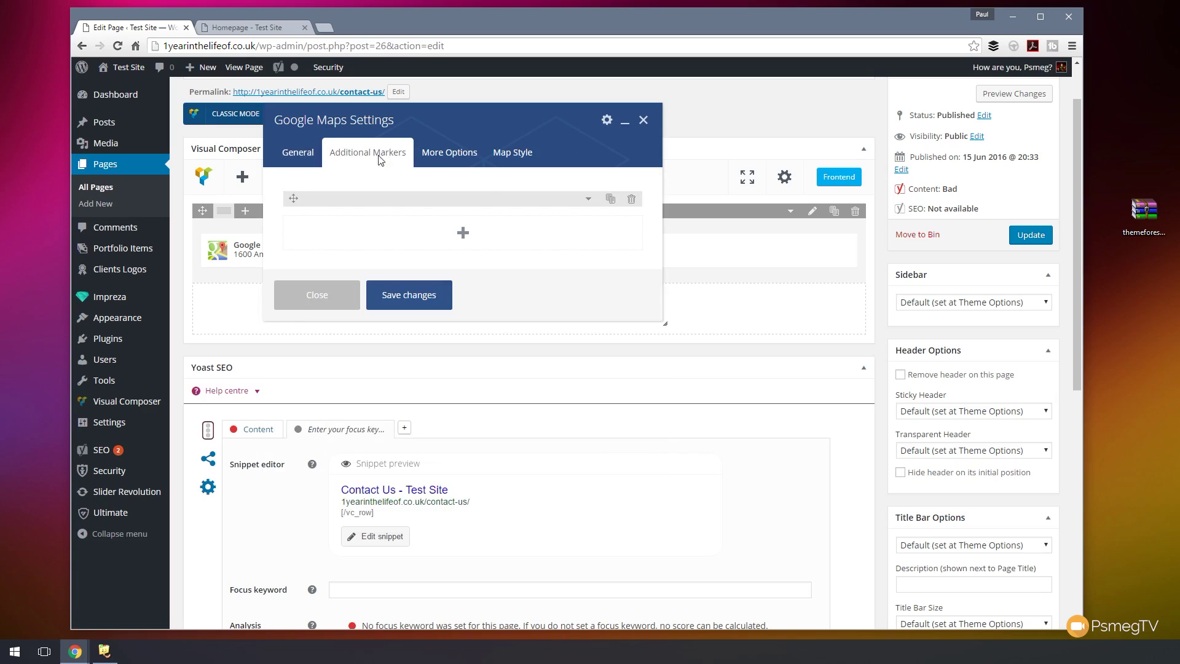
click(444, 161)
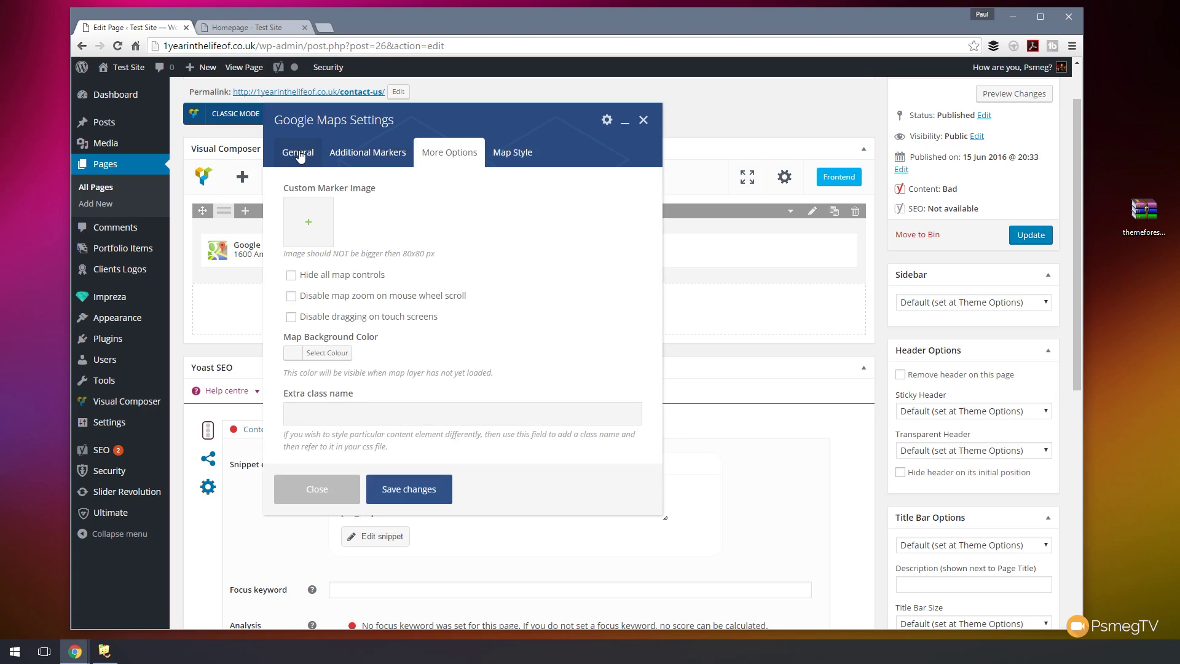
click(299, 156)
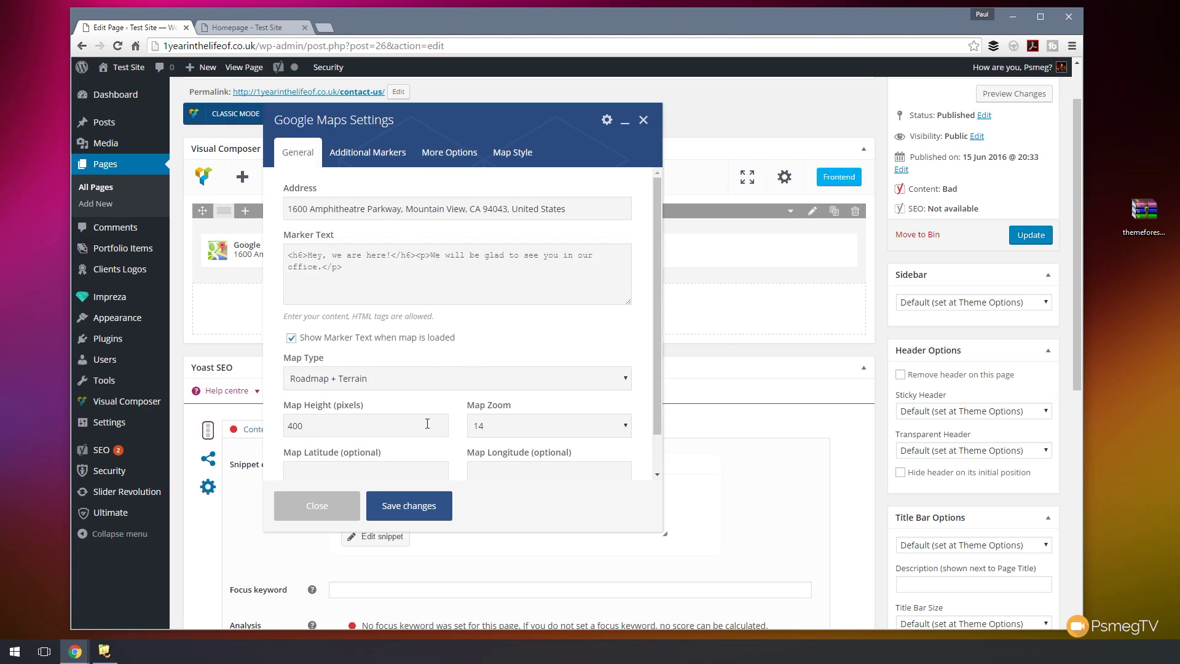
click(410, 507)
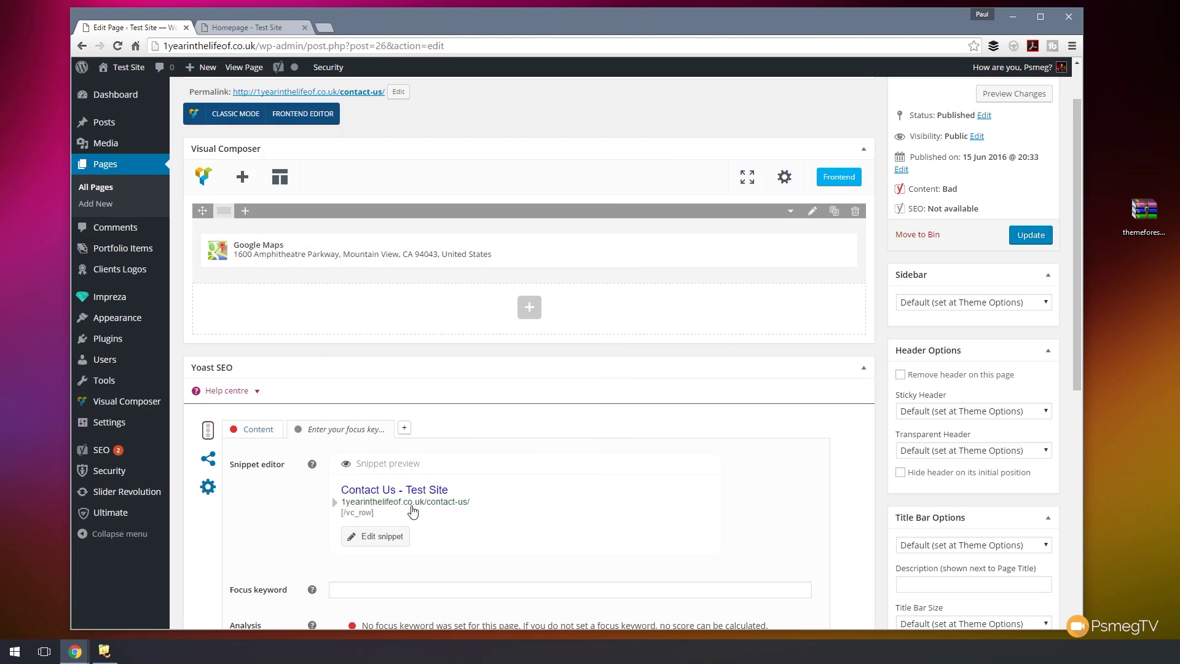
click(808, 214)
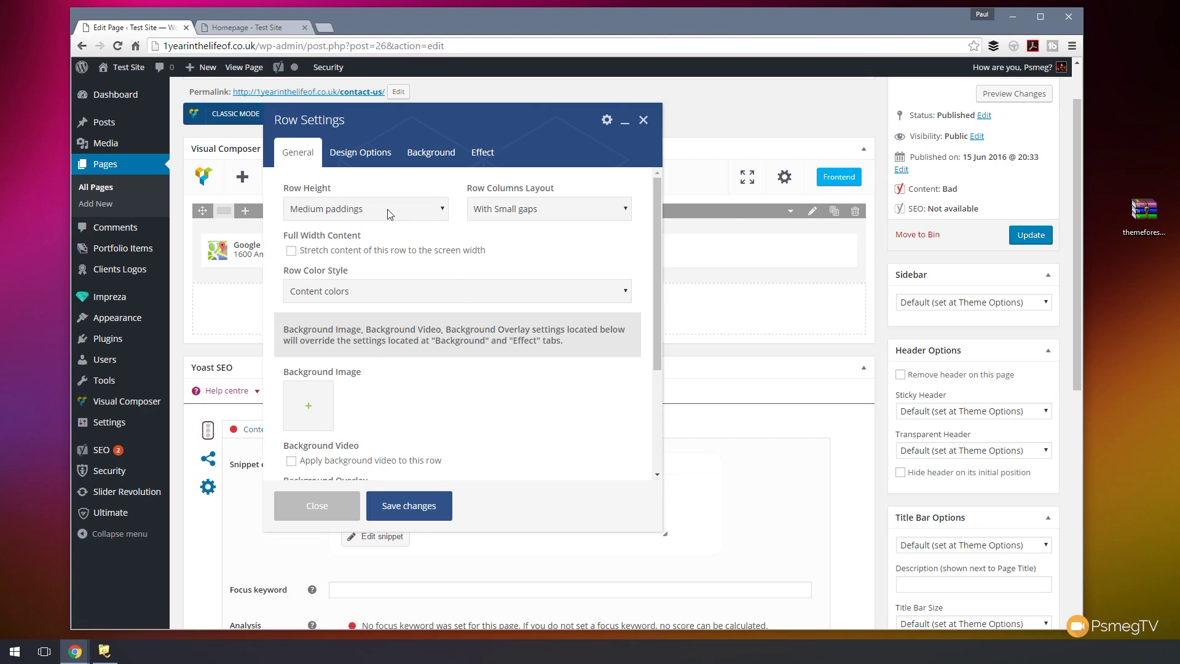
- Give the map row No paddings height with stretched content and save it
click(388, 209)
click(347, 227)
click(319, 251)
click(405, 516)
- Add a new row below the map split into 2/3 + 1/3 columns
mouse_move(558, 267)
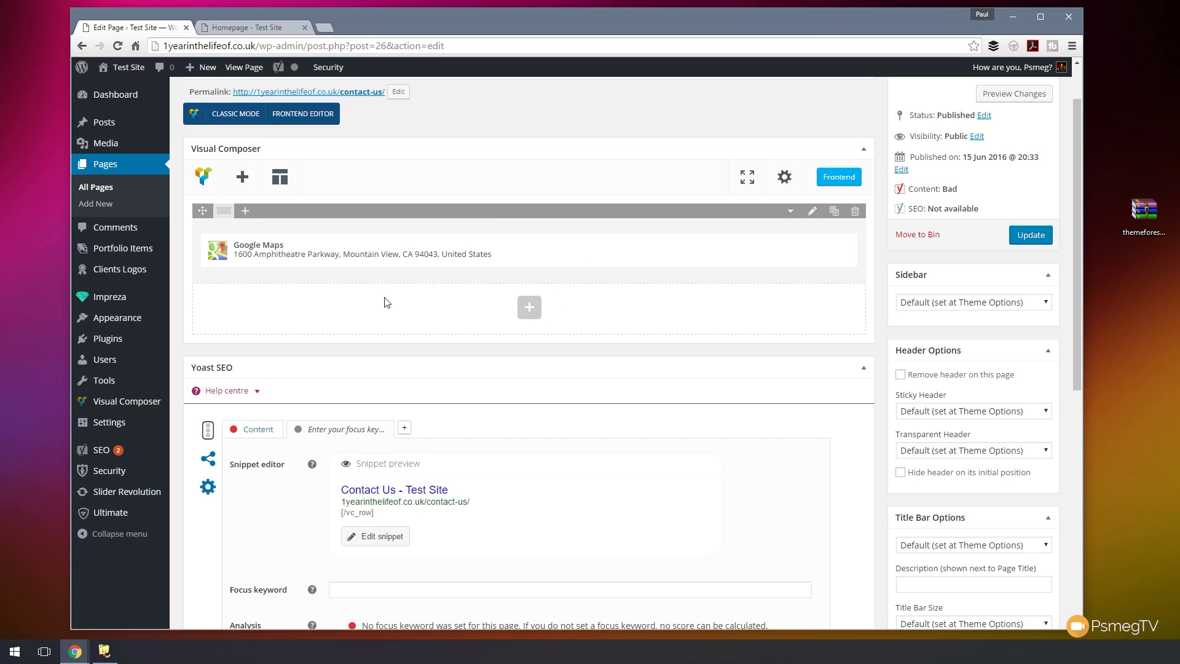
click(533, 318)
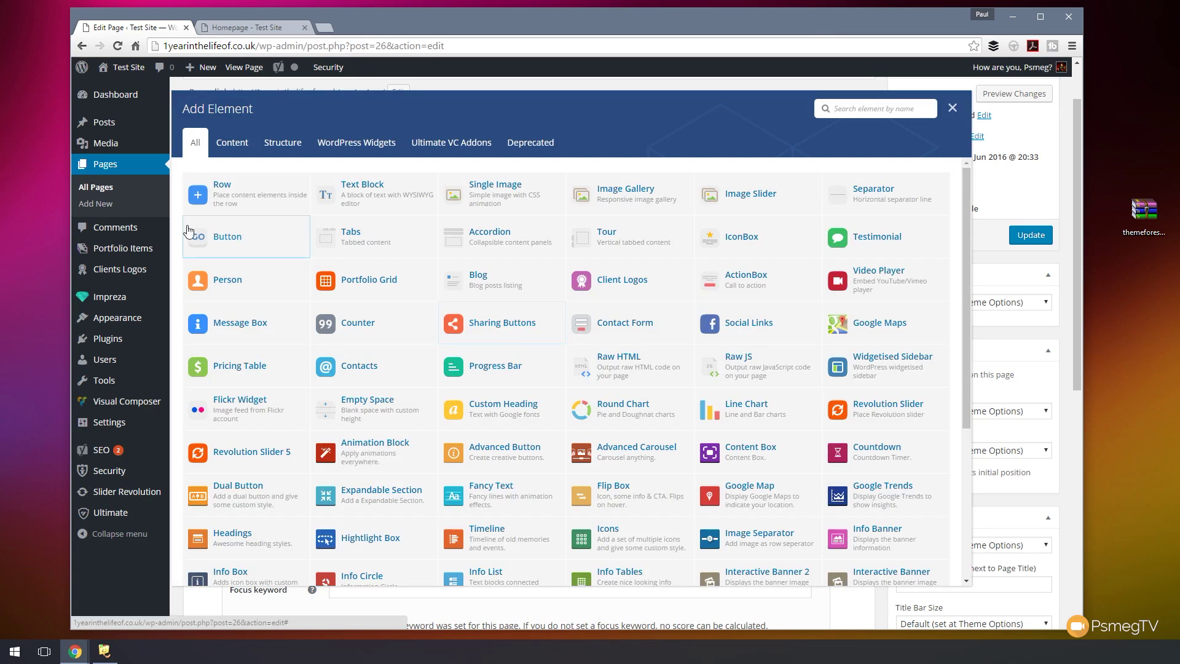
click(222, 197)
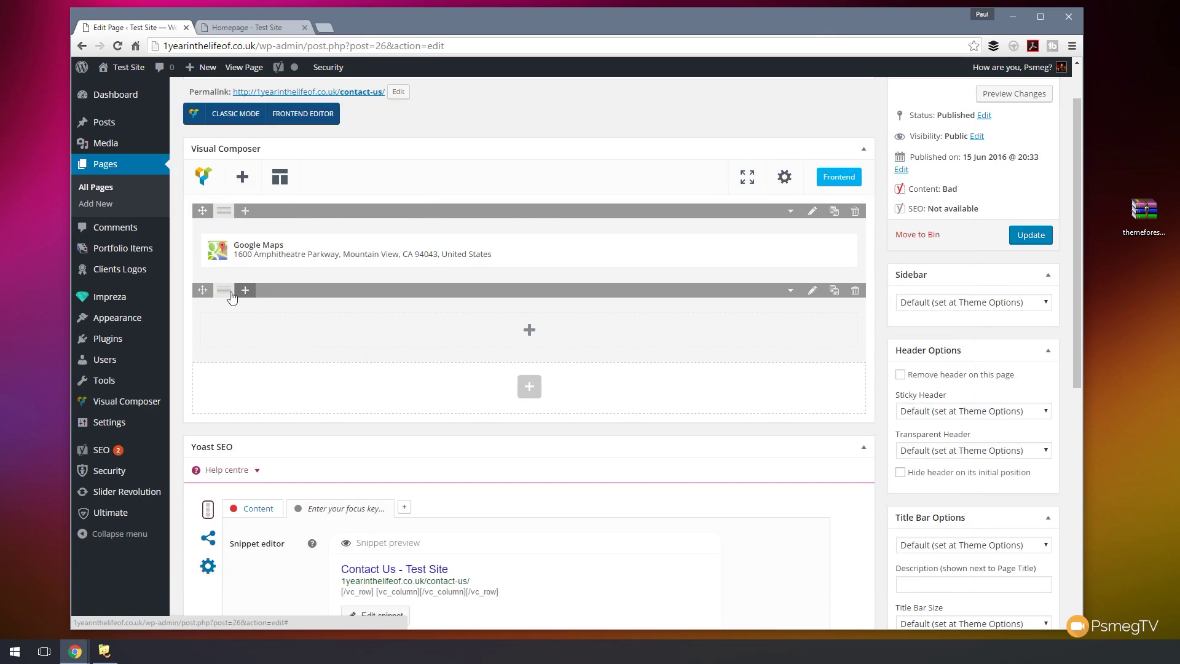
mouse_move(227, 296)
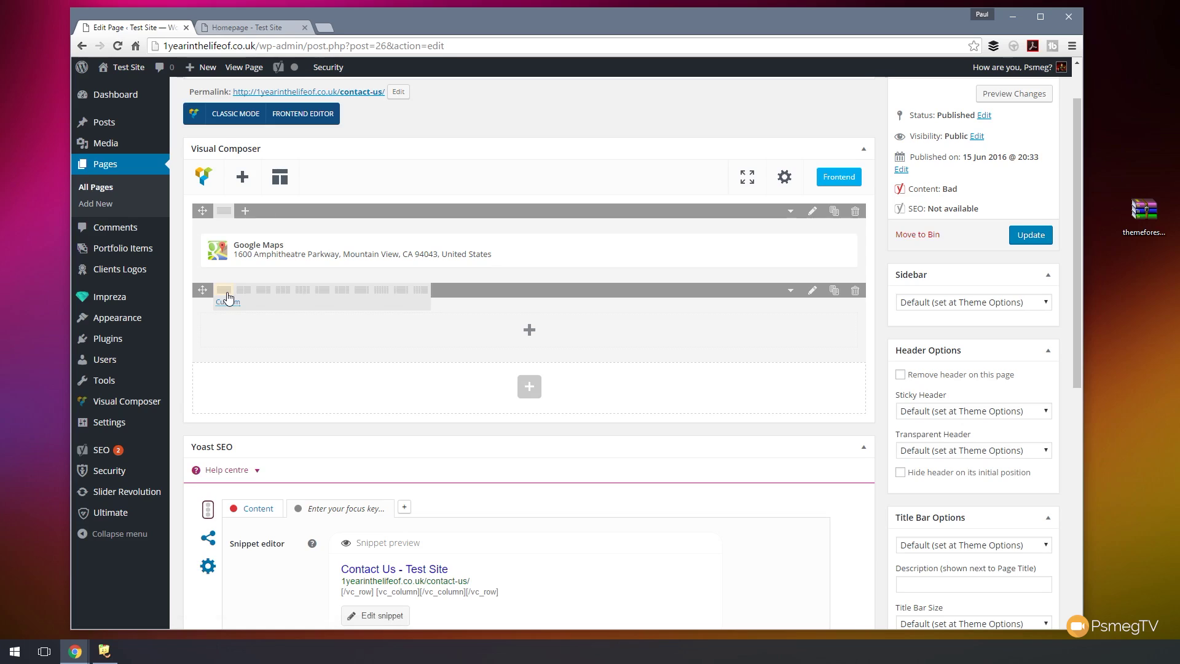
click(264, 298)
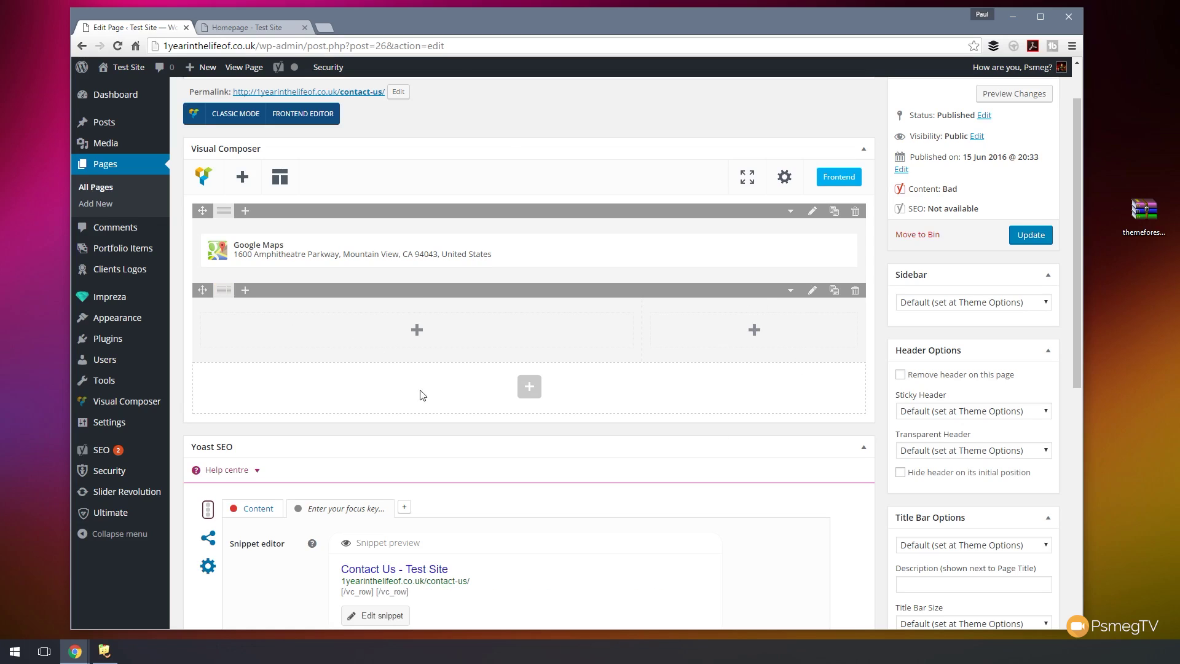
click(417, 333)
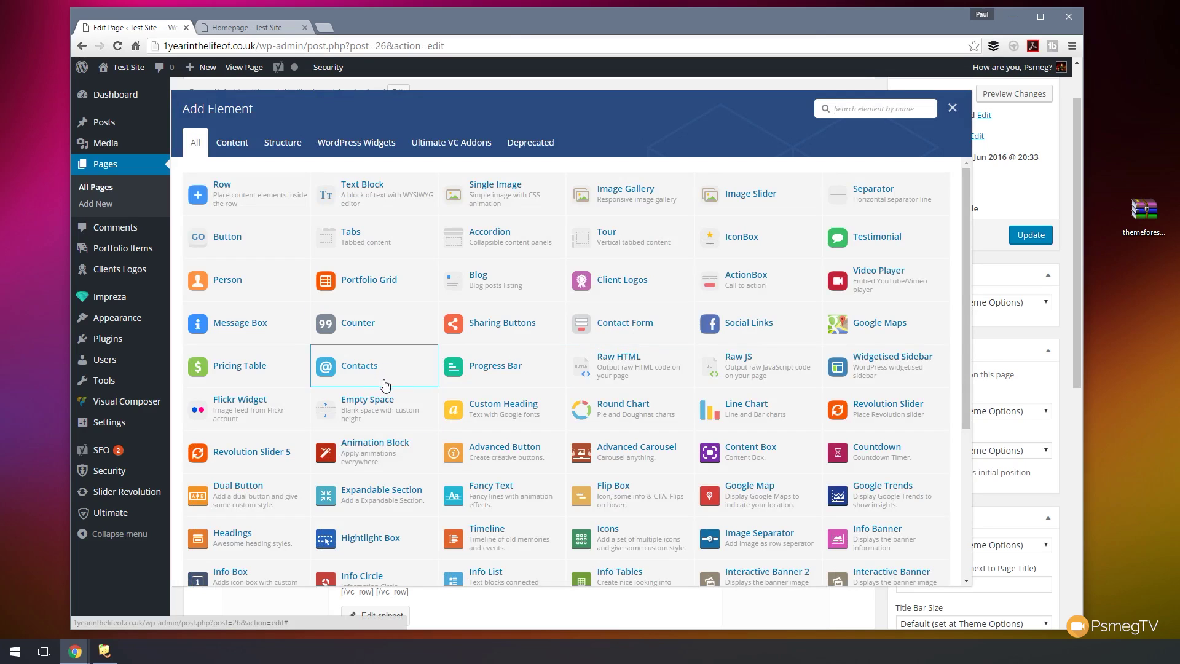
- Add a Contact Form to the left column and replace its Receiver Email with your own address
click(626, 332)
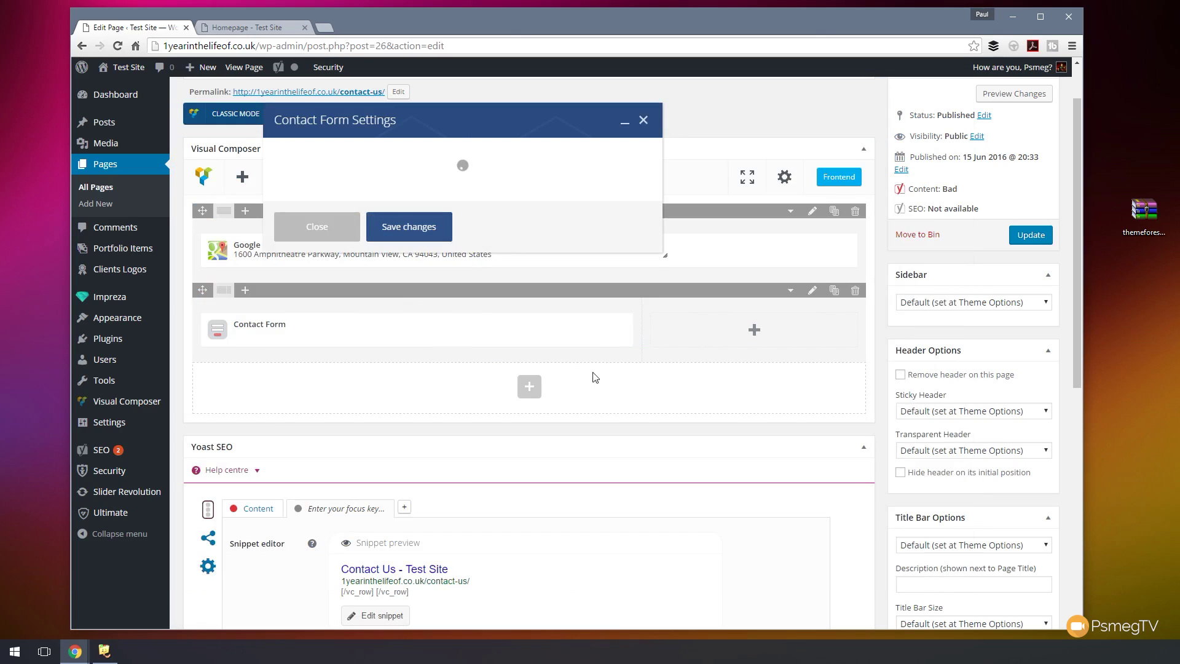
drag(359, 211, 231, 211)
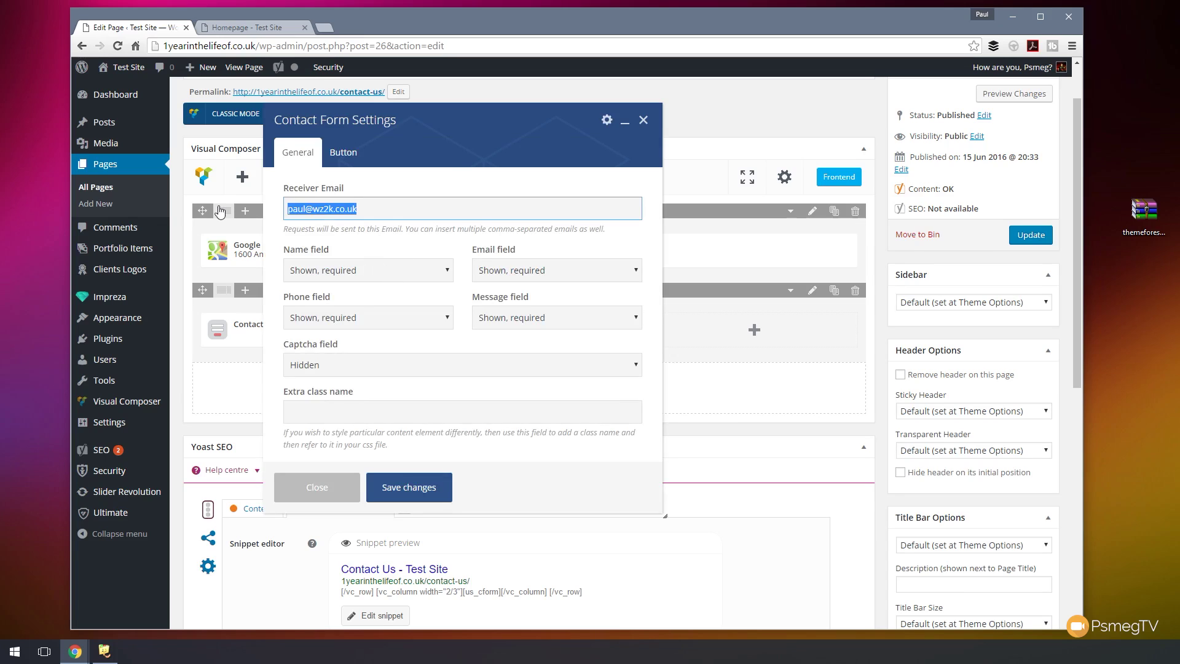
key(BackSpace)
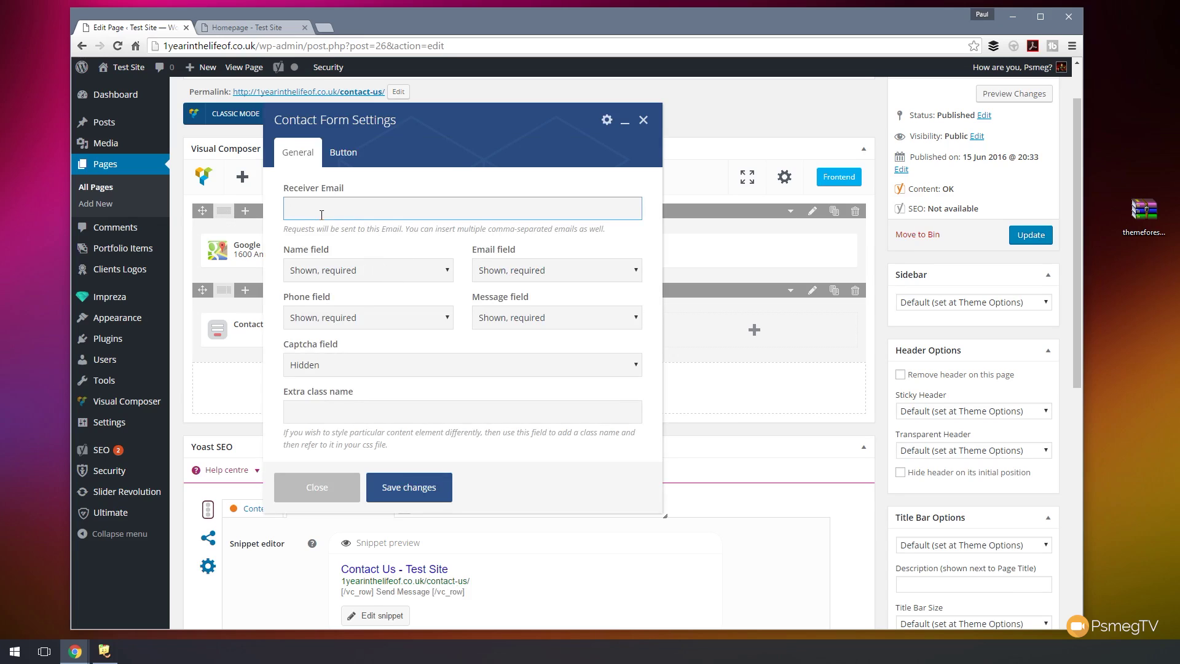
text(thisismyemail@email.com)
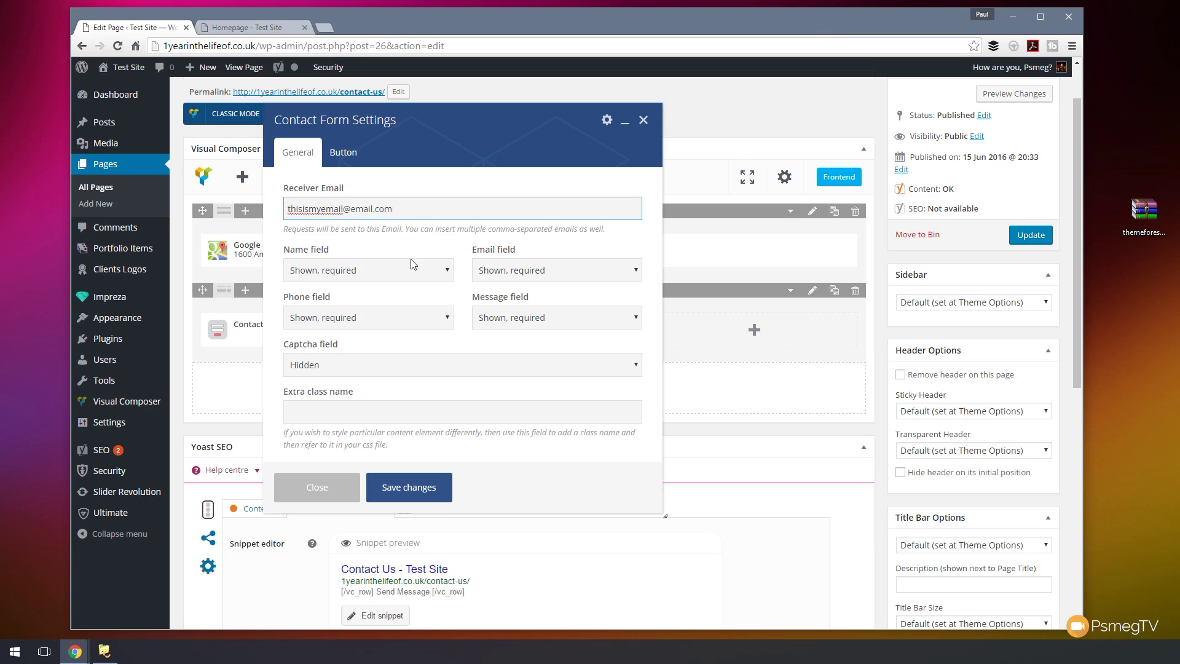
click(363, 253)
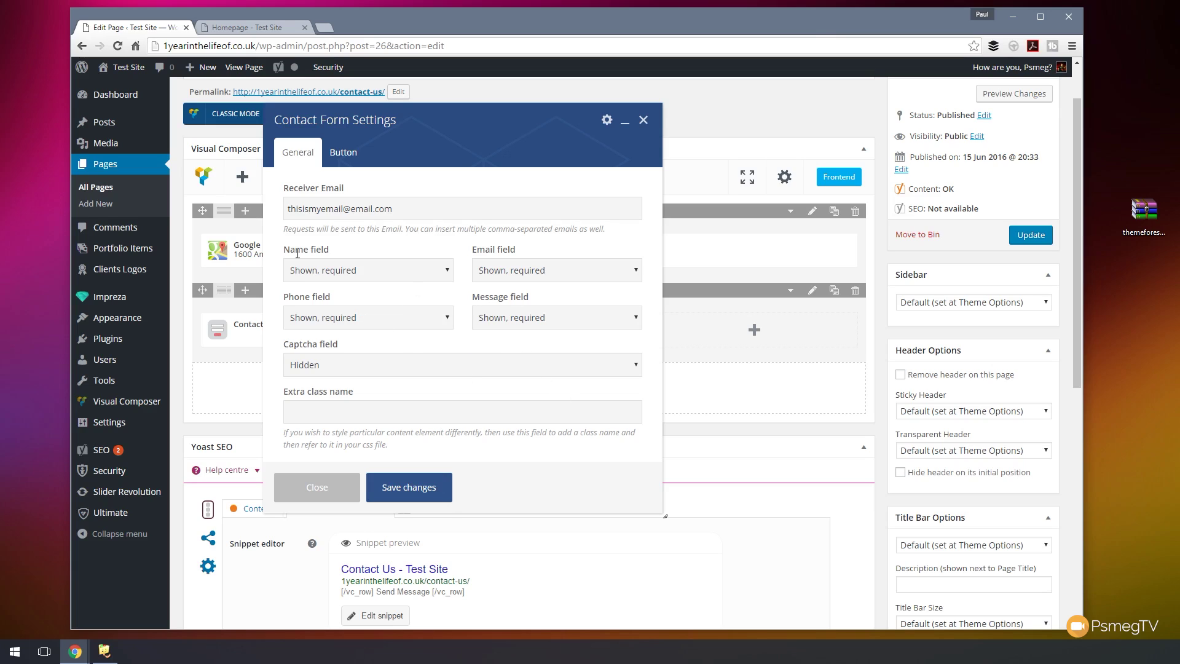
- Set the Phone field to Shown, not required and the Captcha field to Shown, required
click(441, 318)
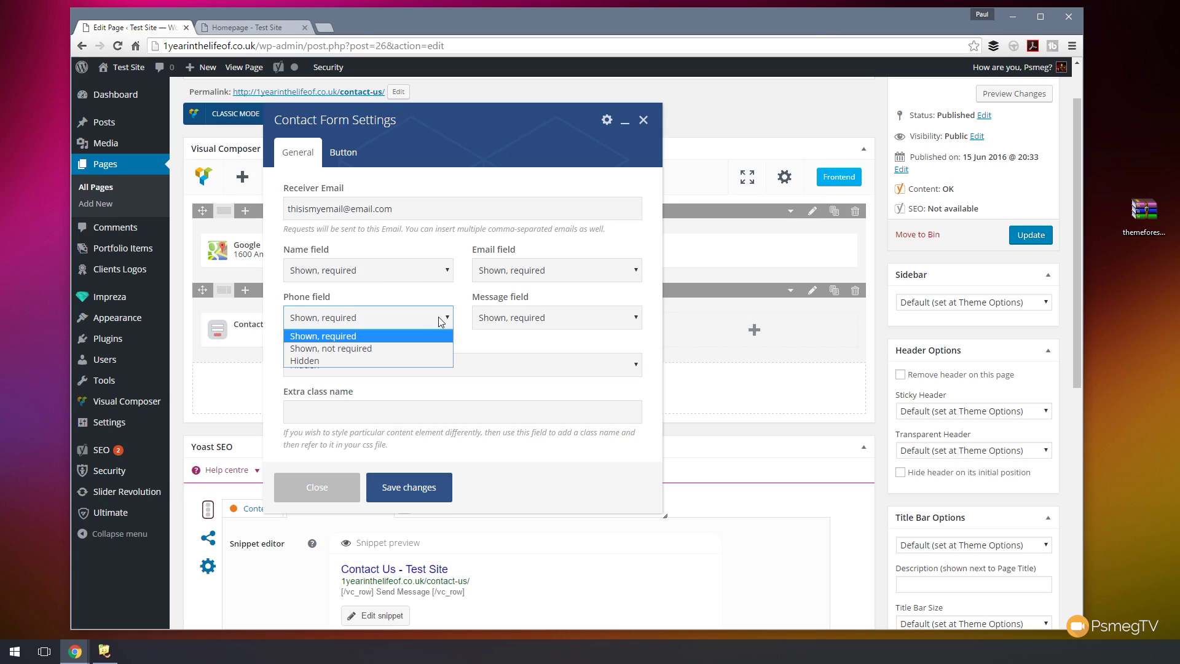
click(390, 347)
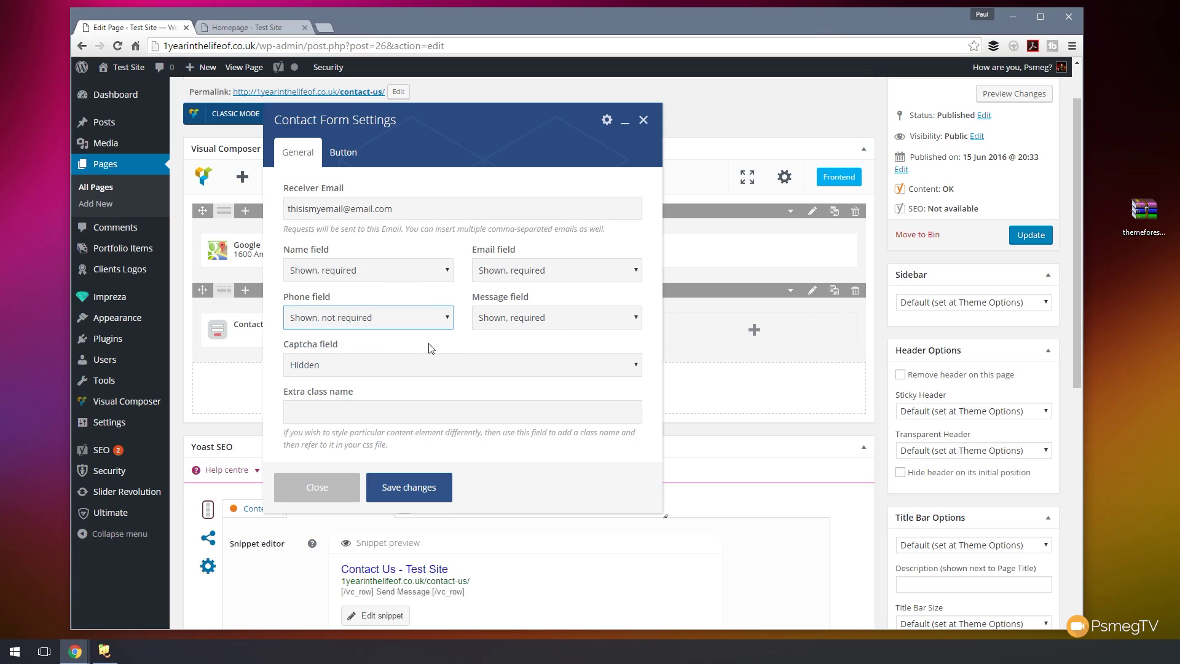
click(371, 369)
click(349, 396)
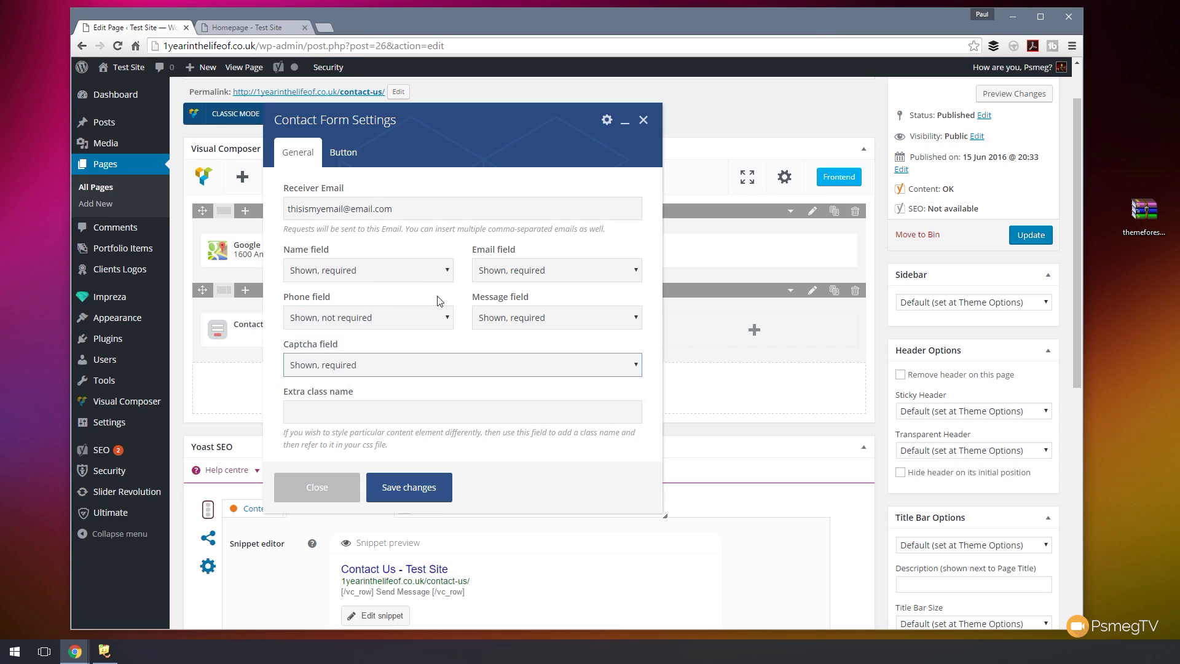
- Give the form button the label 'Contact Us', Outlined style, Primary colour and Right alignment, and save
click(352, 163)
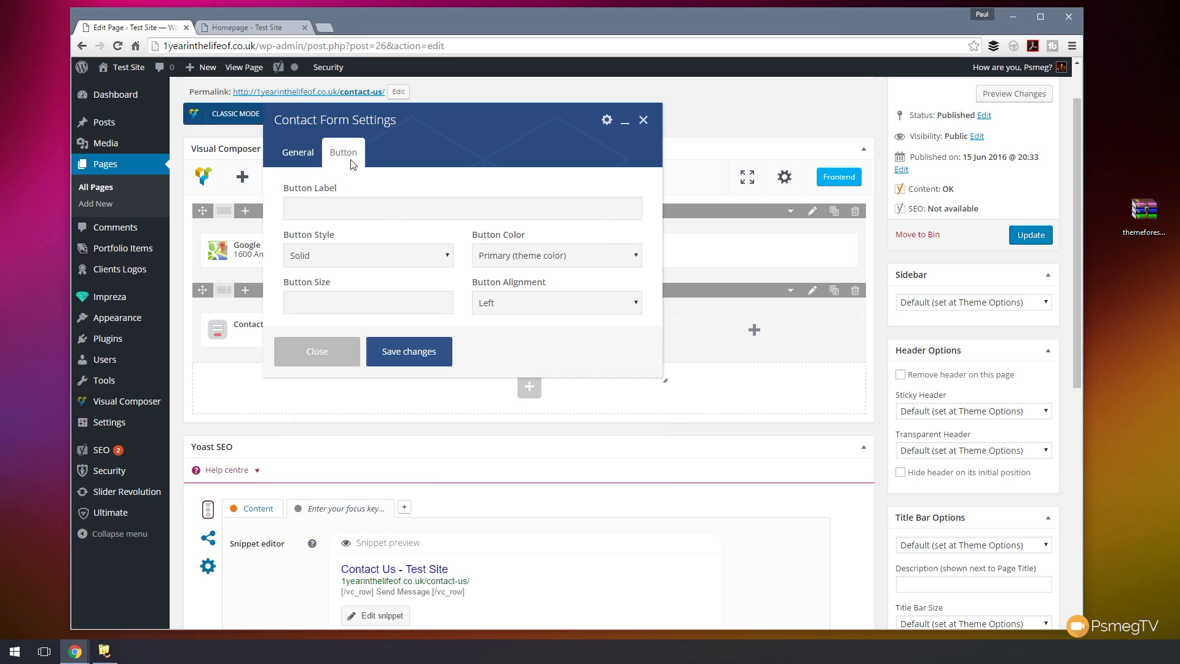
click(414, 210)
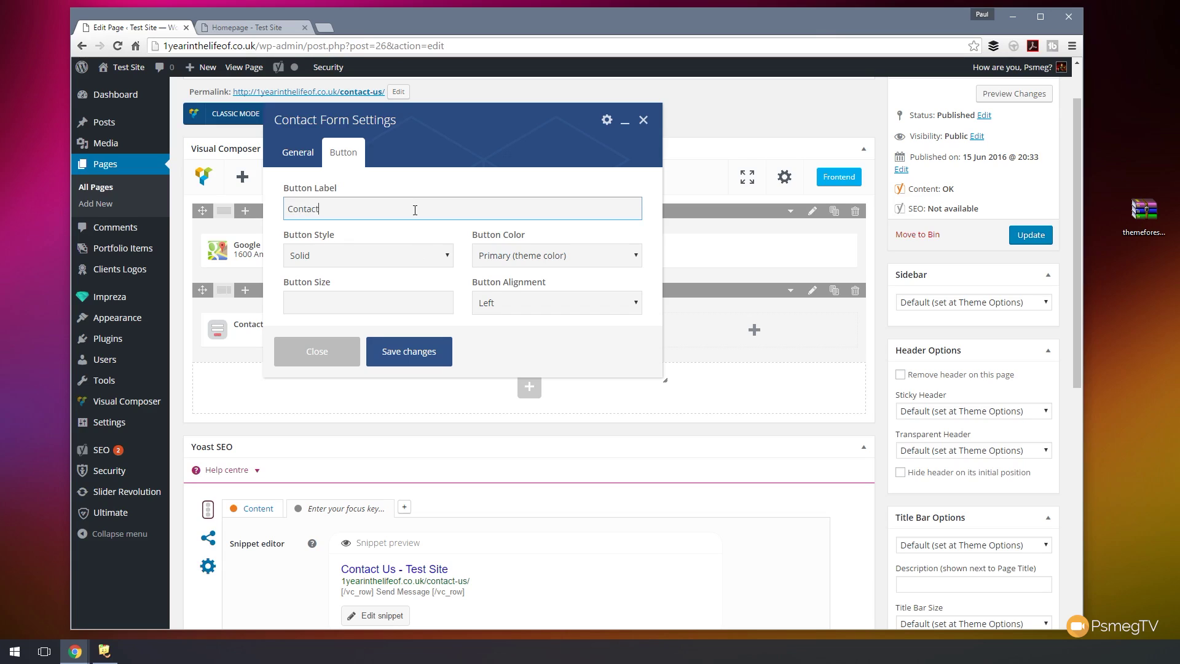
click(404, 254)
click(334, 284)
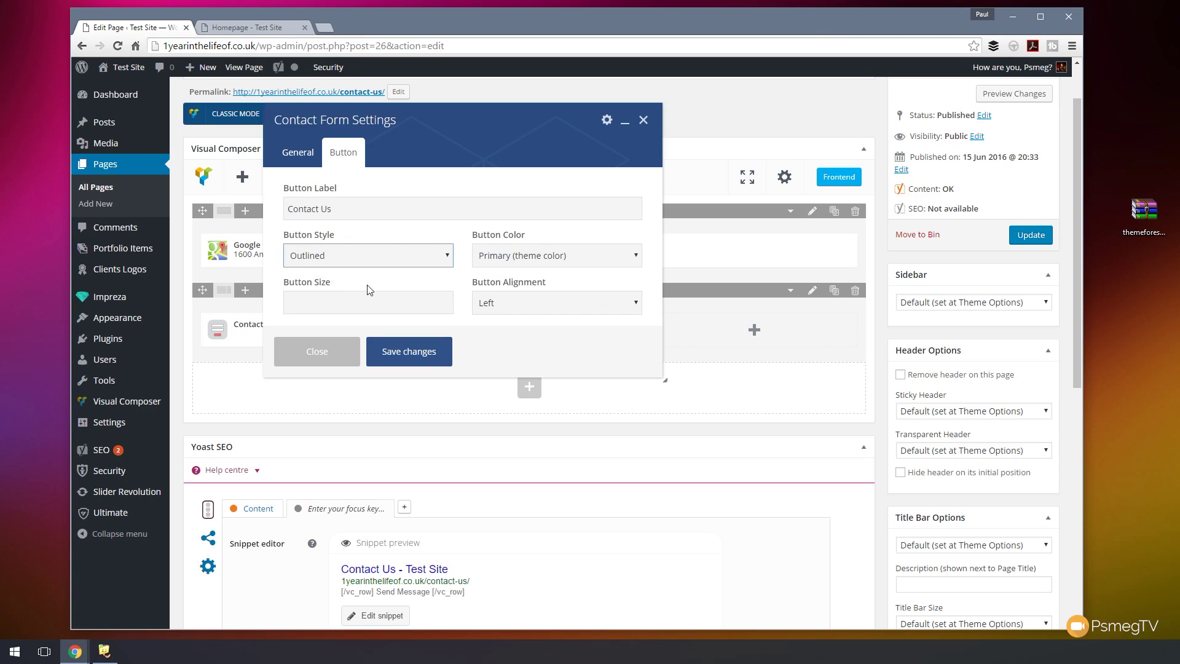
click(591, 263)
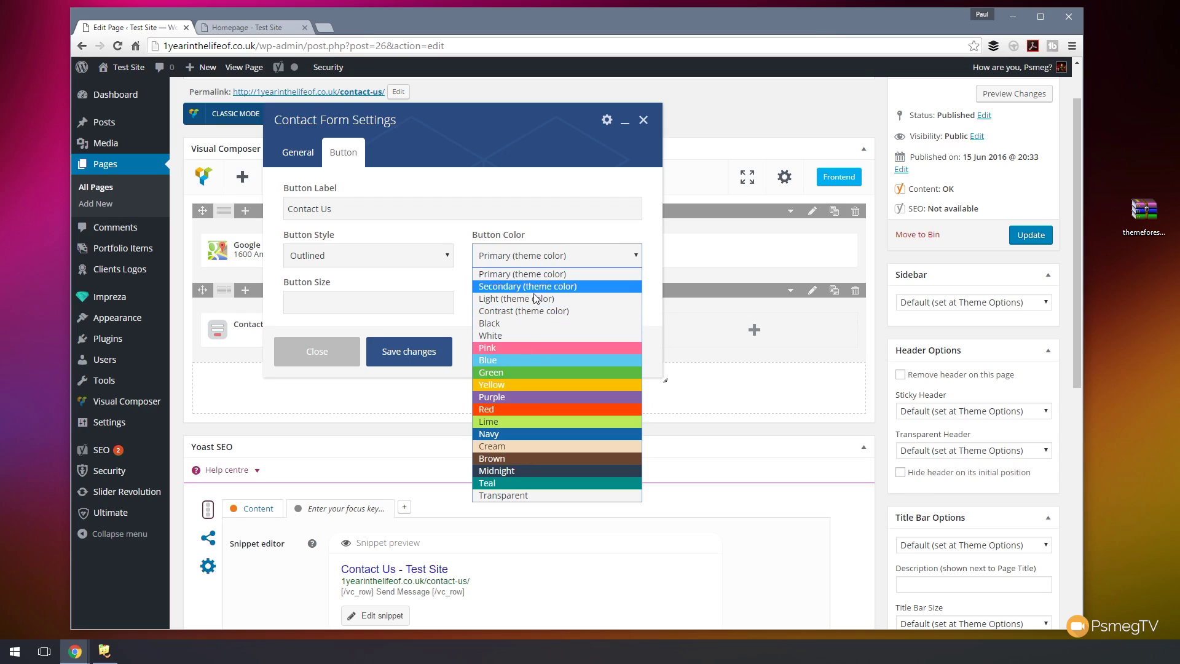
click(442, 279)
click(332, 306)
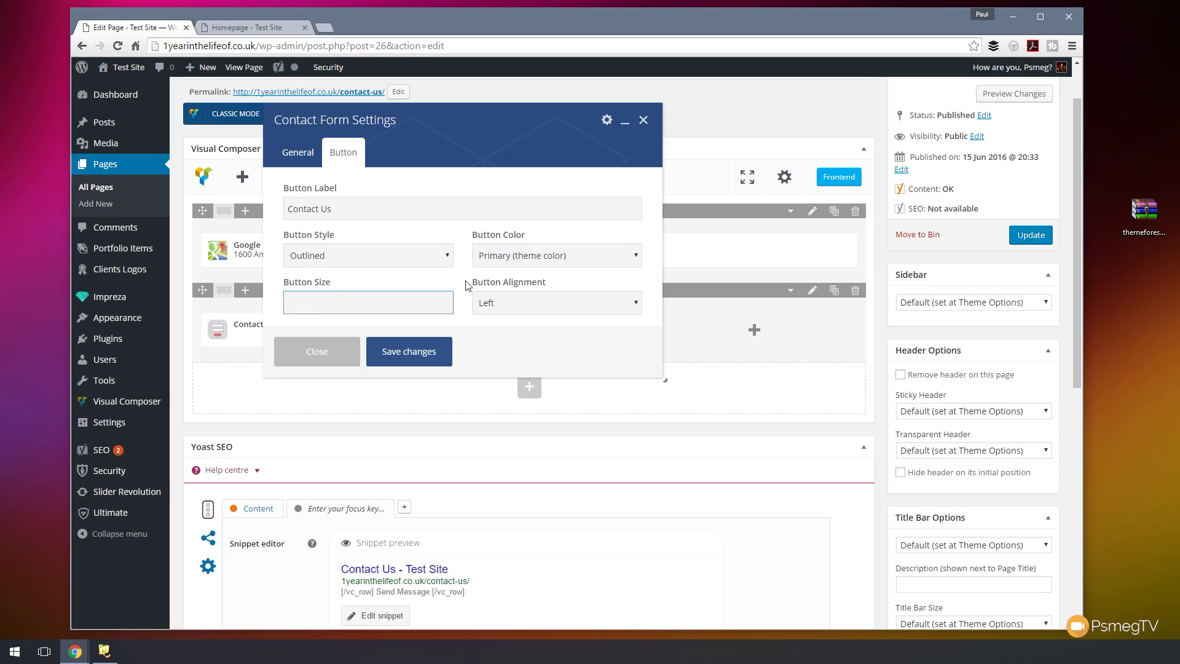
click(549, 304)
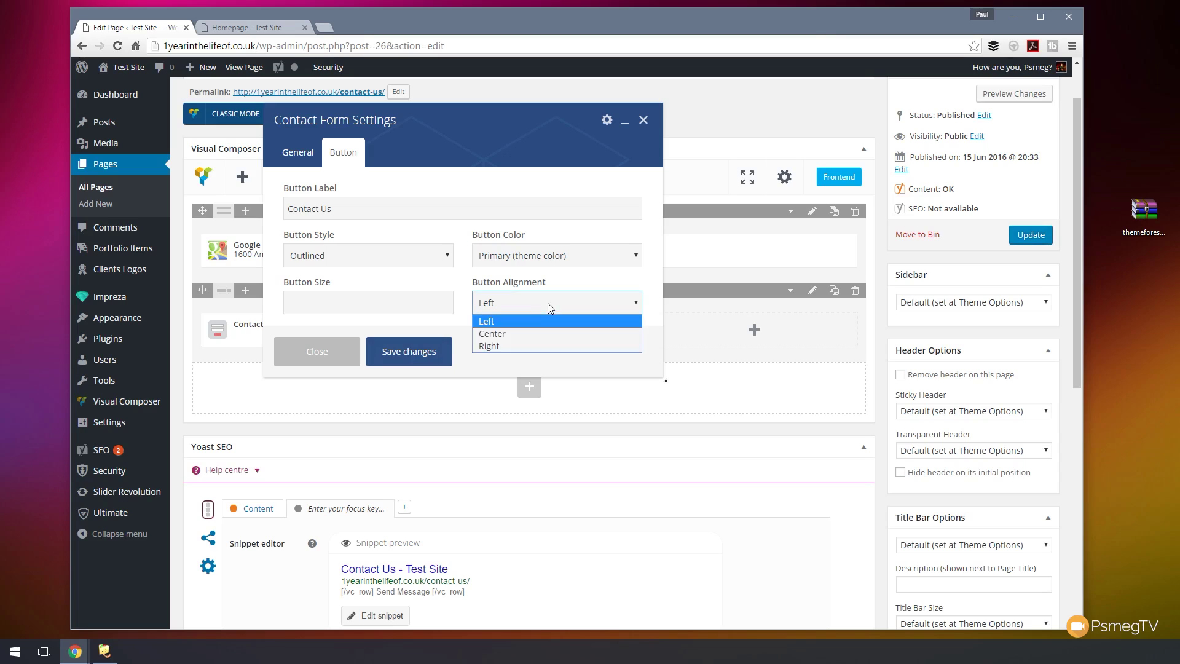
click(504, 345)
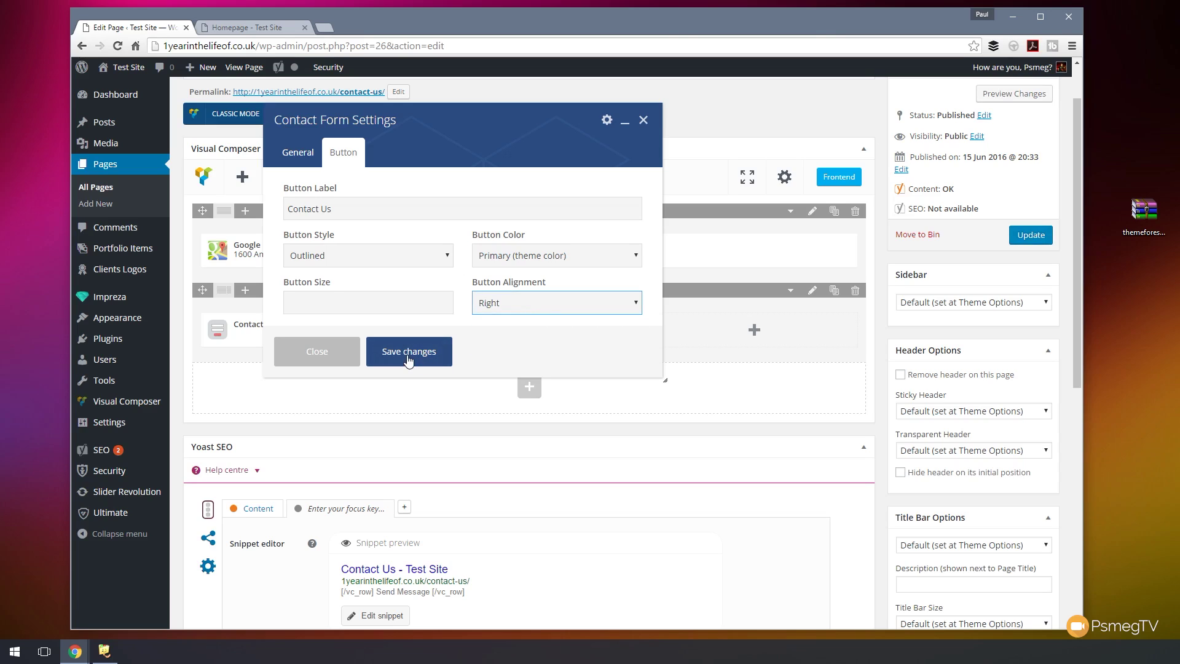
click(408, 357)
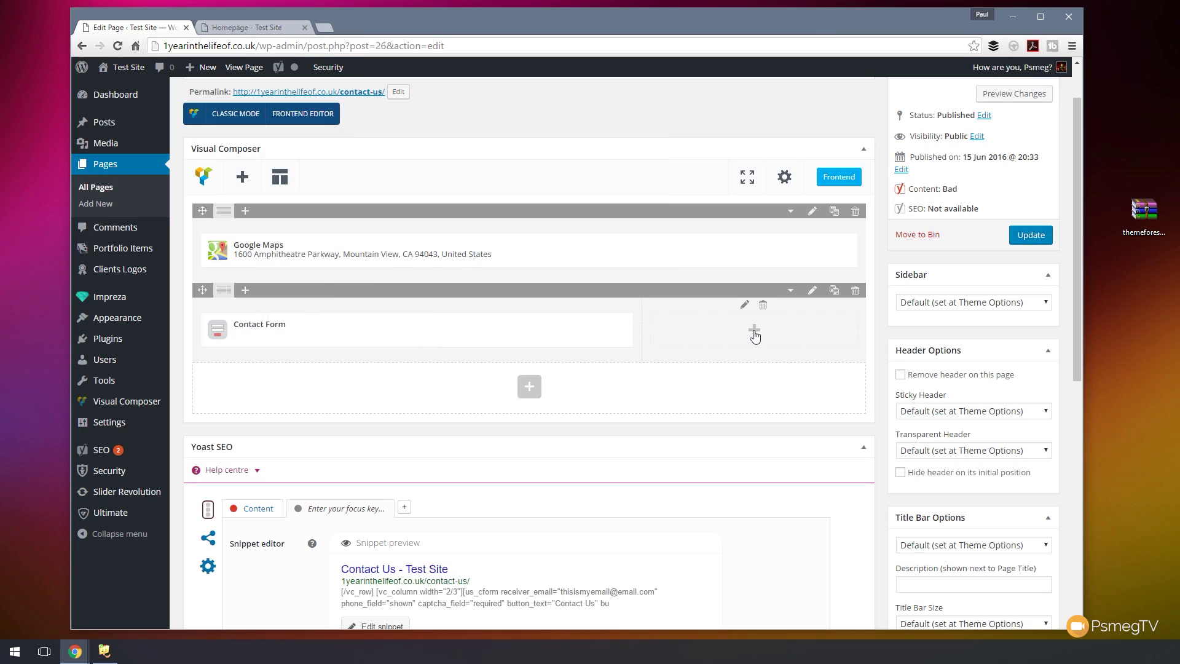
click(755, 332)
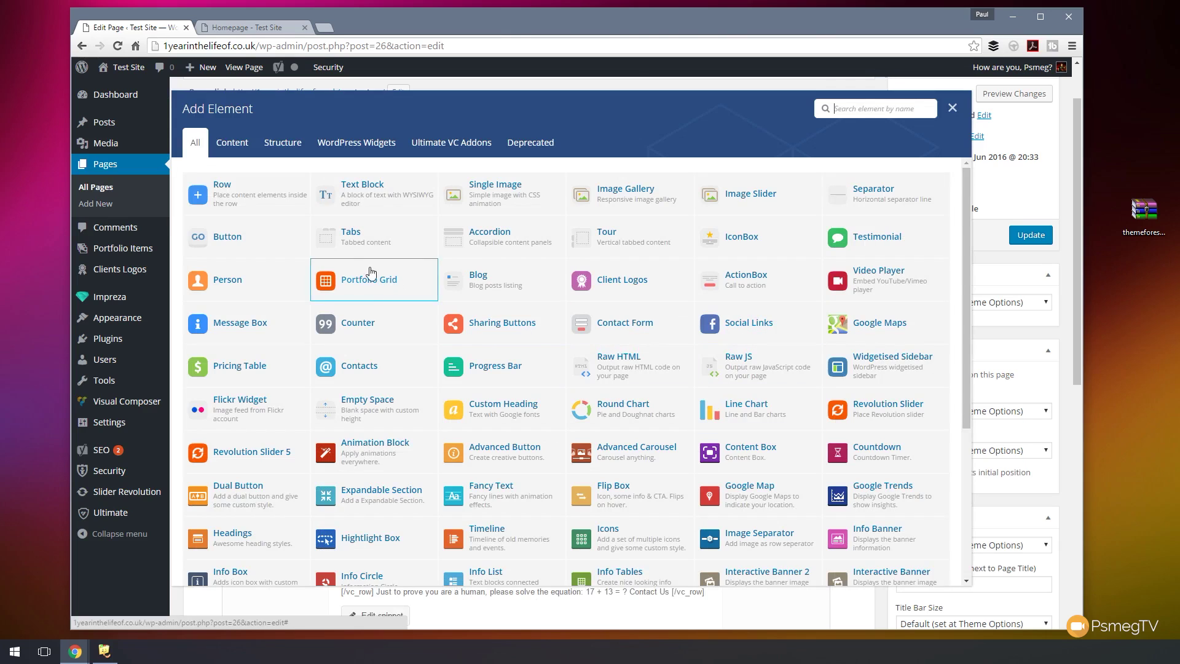
- Add a Text Block to the right column holding the company address copied from the homepage footer
click(345, 201)
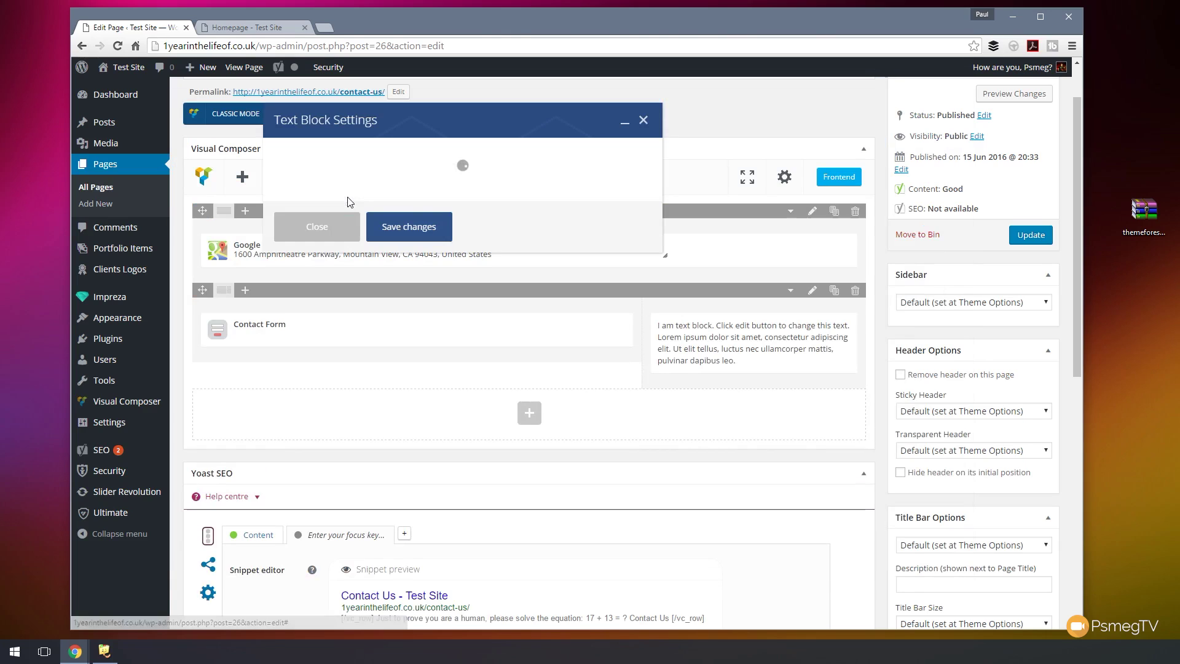
click(244, 28)
scroll(687, 378, down, 10)
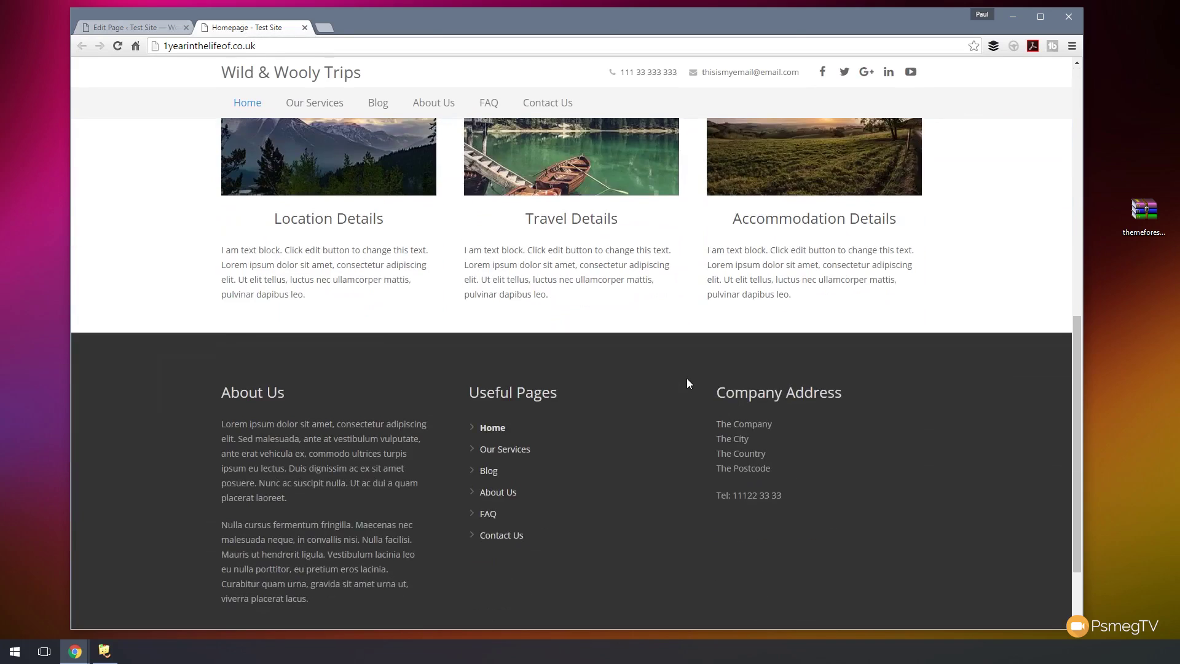
scroll(687, 378, down, 2)
drag(784, 392, 715, 293)
key(ctrl+c)
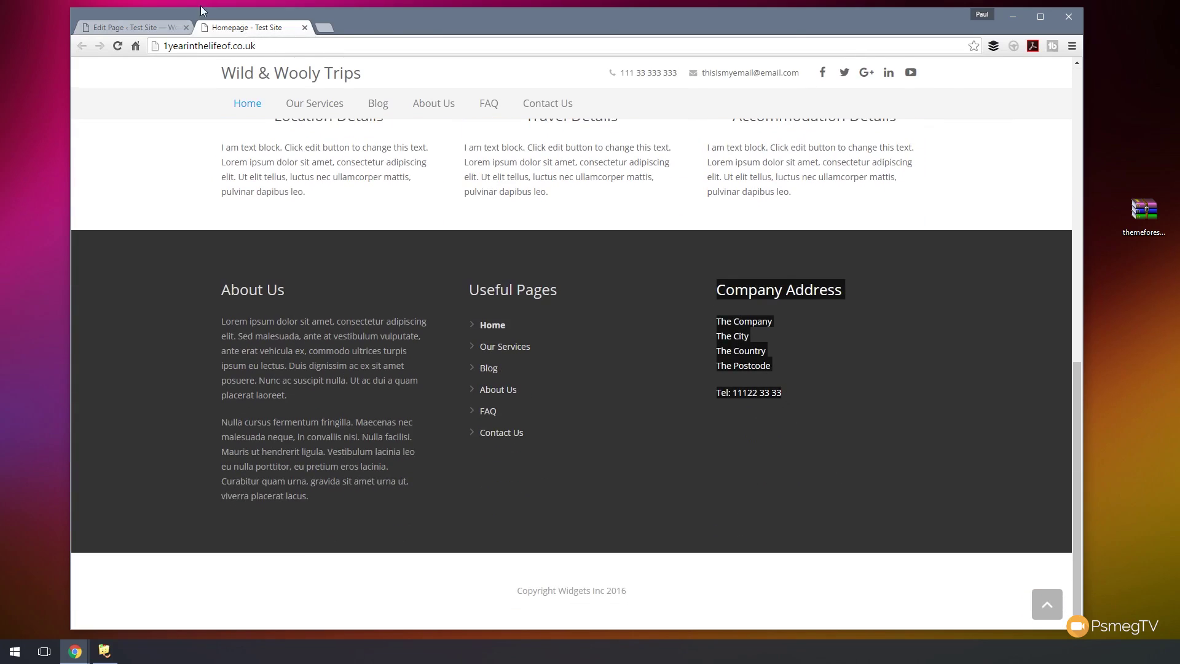
click(160, 26)
key(ctrl+a)
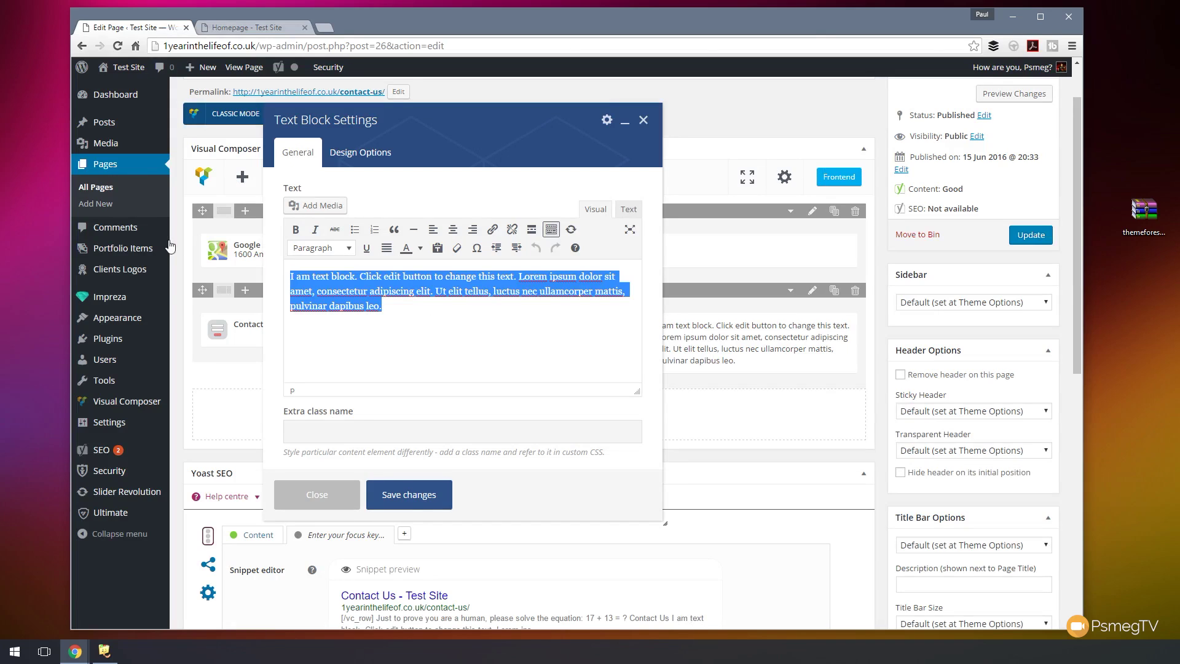
mouse_move(170, 246)
key(ctrl+v)
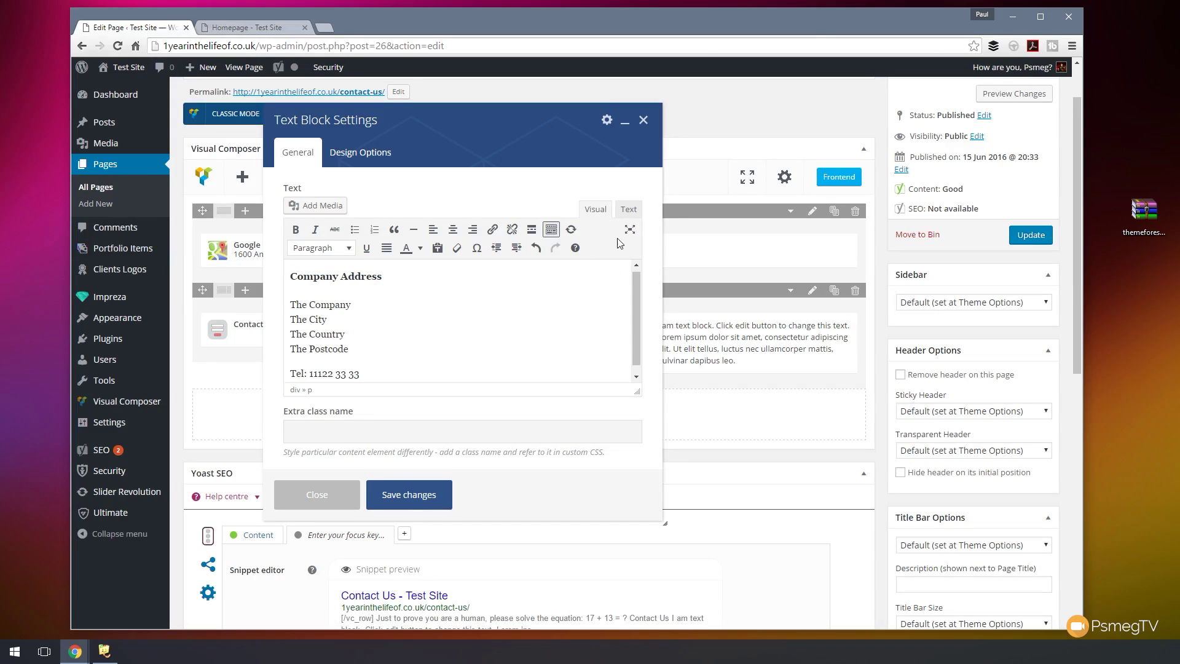
- Strip the h4 and div tags from the address in Text mode, save the block, and update the page
click(628, 209)
drag(394, 263, 246, 243)
key(Delete)
key(Delete)
key(Delete)
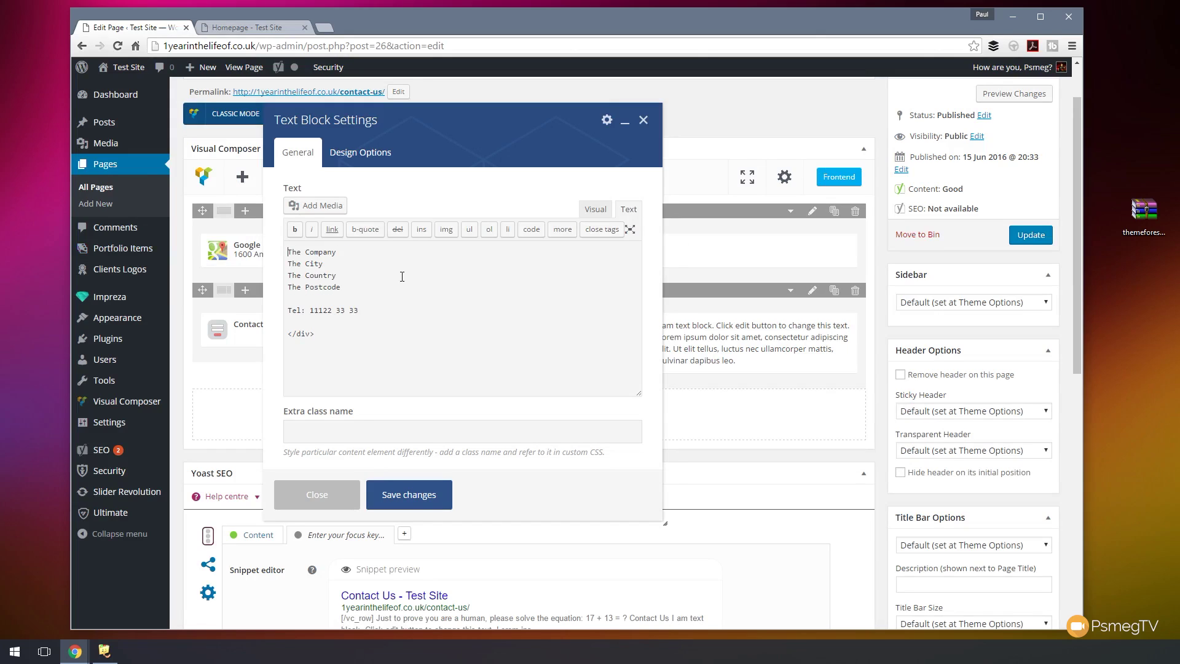
drag(332, 334, 255, 329)
key(BackSpace)
key(BackSpace)
click(595, 210)
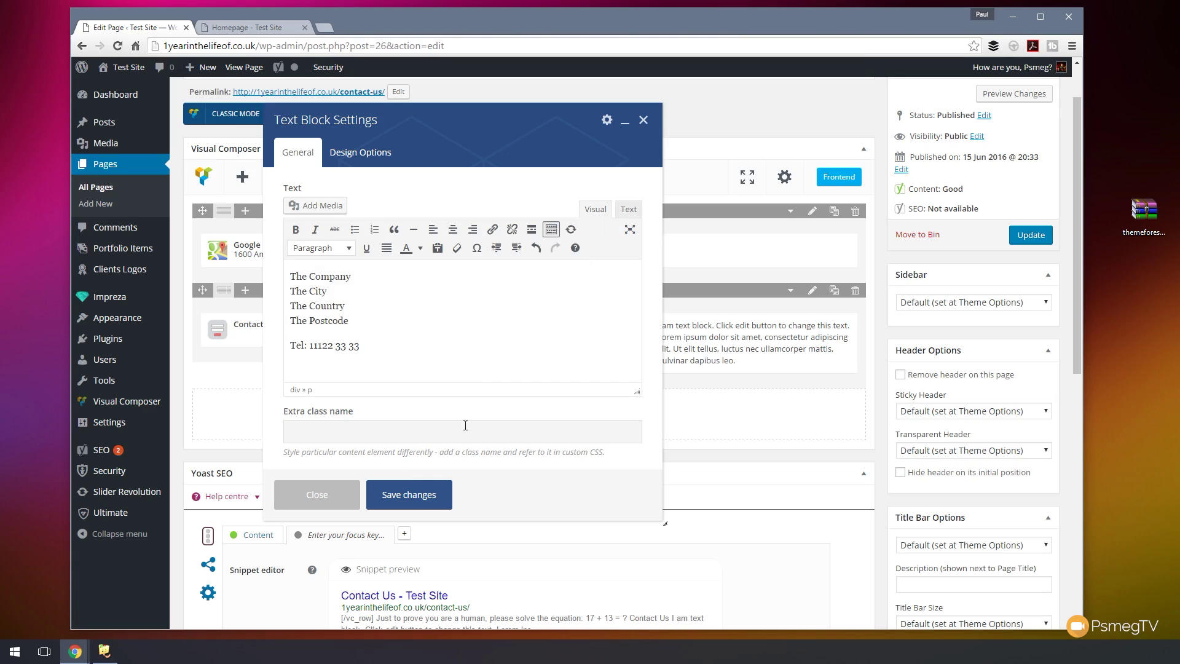
click(430, 490)
mouse_move(774, 360)
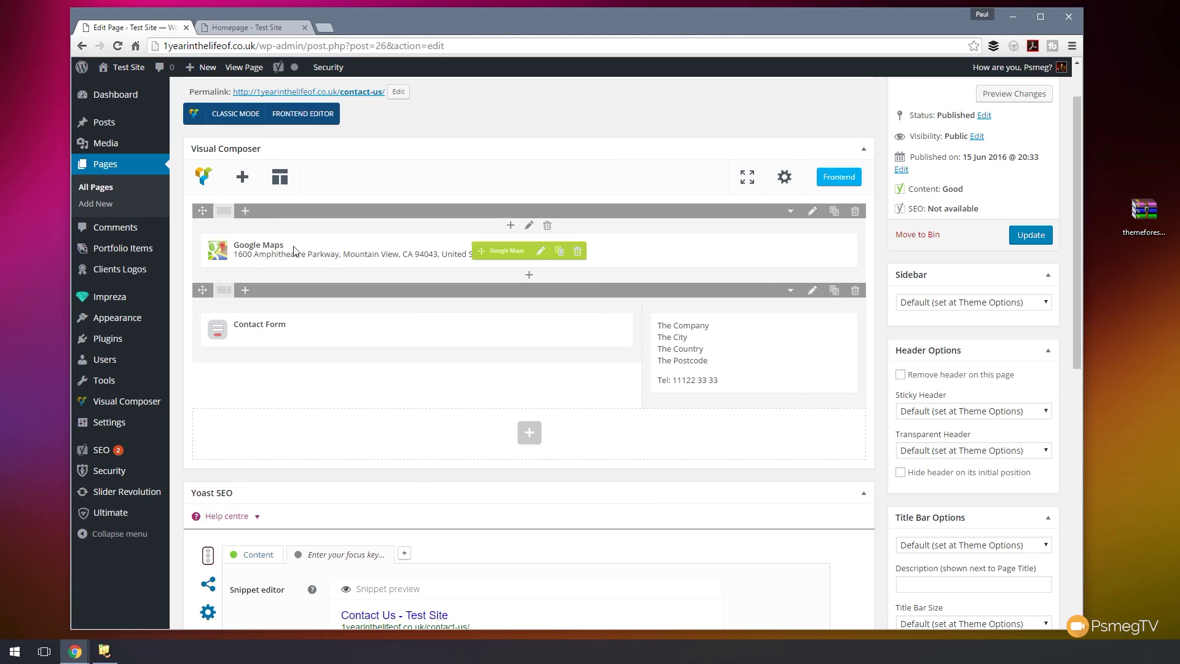
click(1018, 238)
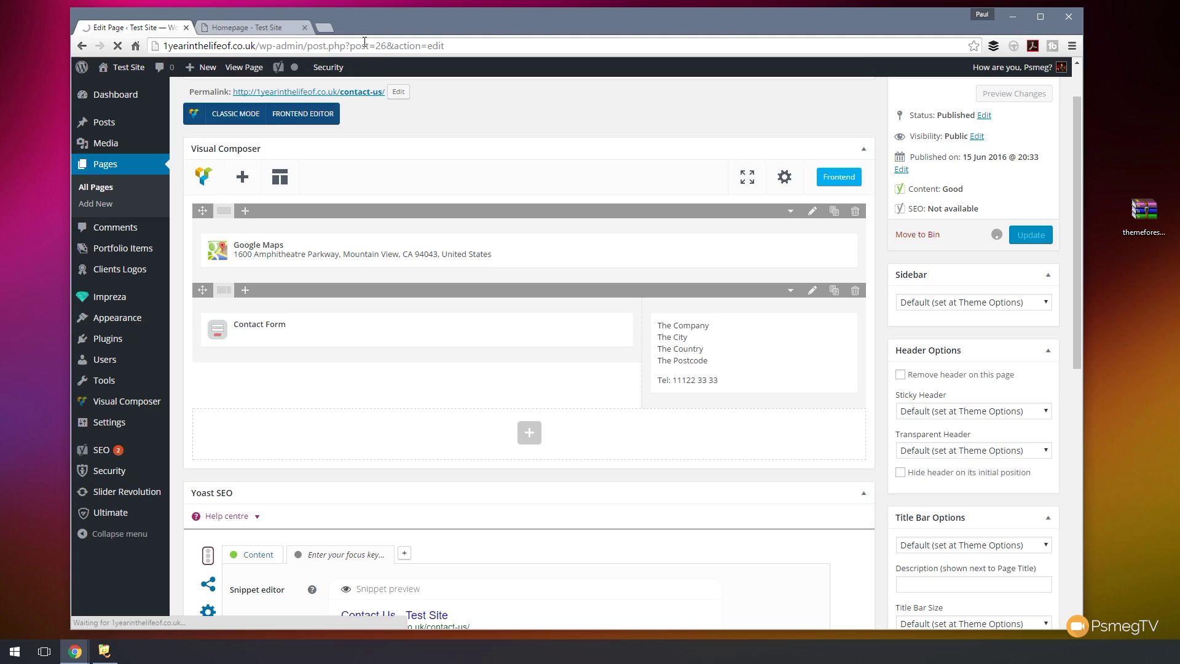
- Review the live Contact Us page's Google Map, contact form and captcha answer field
click(278, 30)
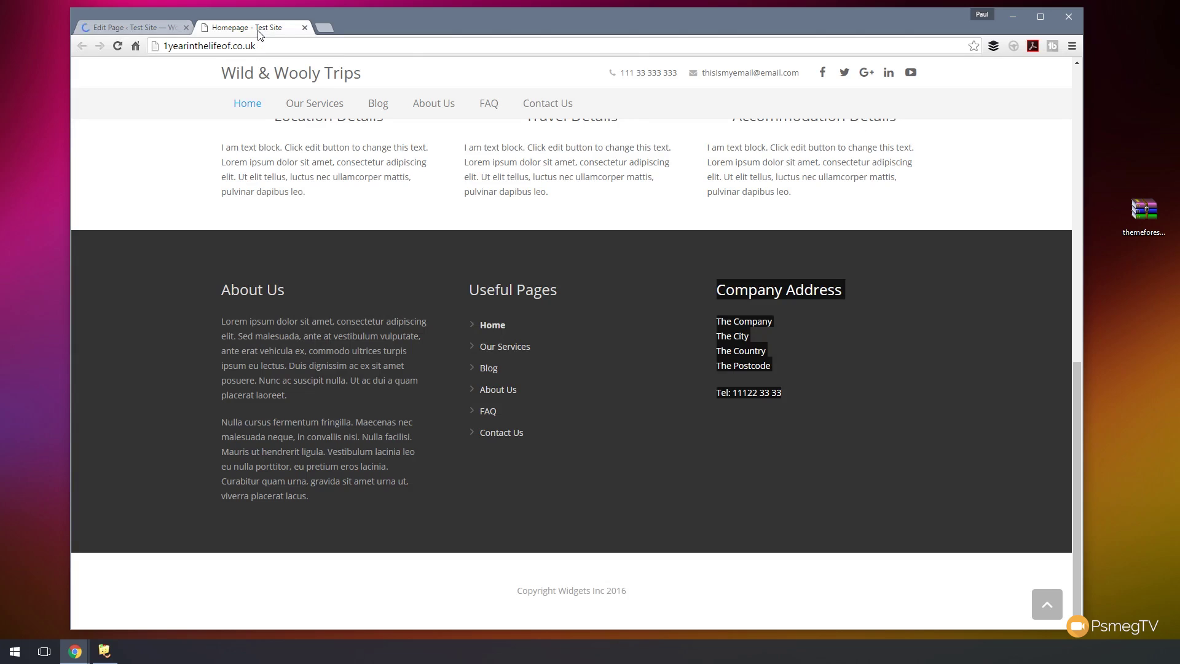
scroll(471, 226, up, 10)
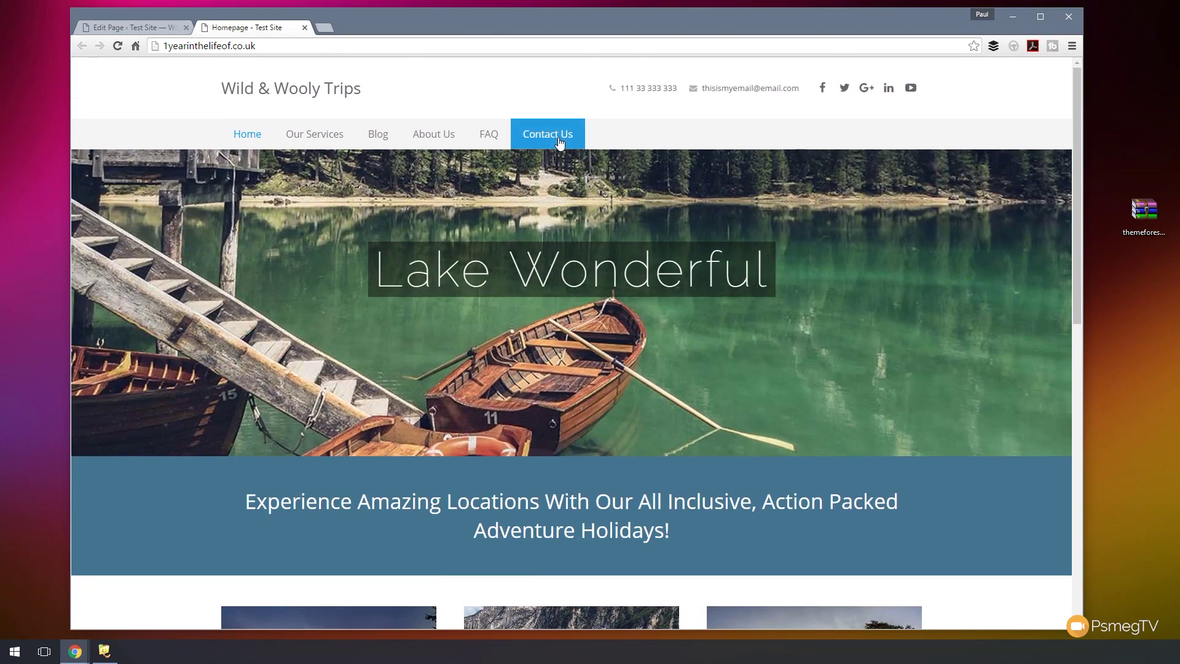
click(559, 140)
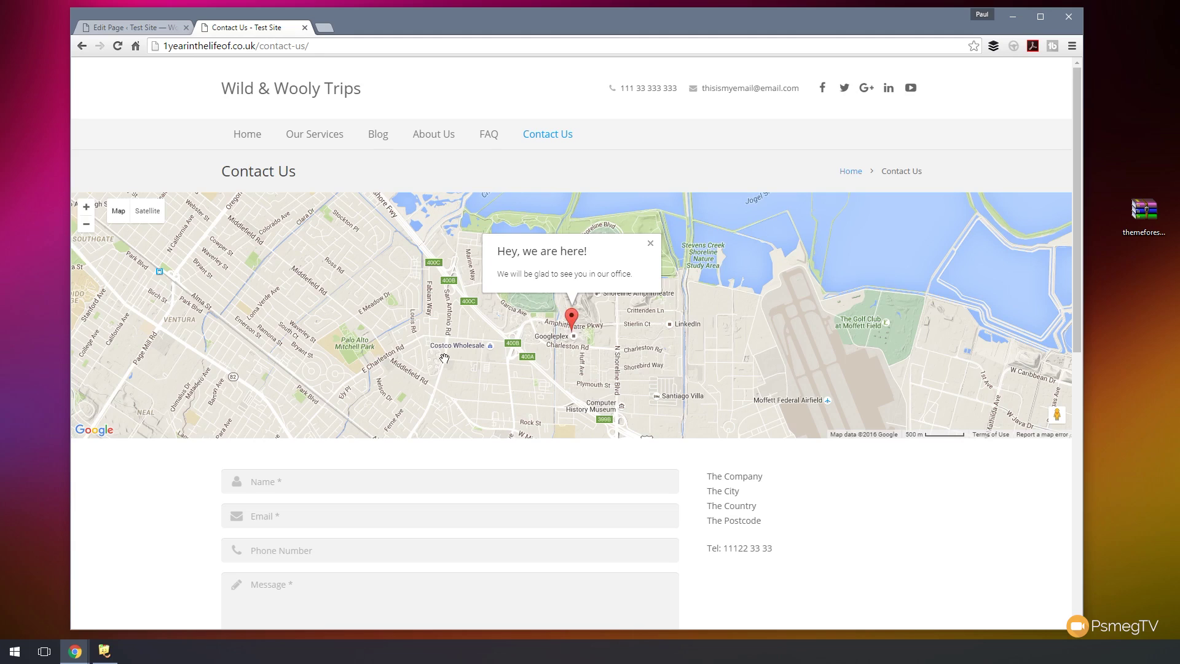
scroll(898, 530, down, 2)
scroll(898, 530, down, 3)
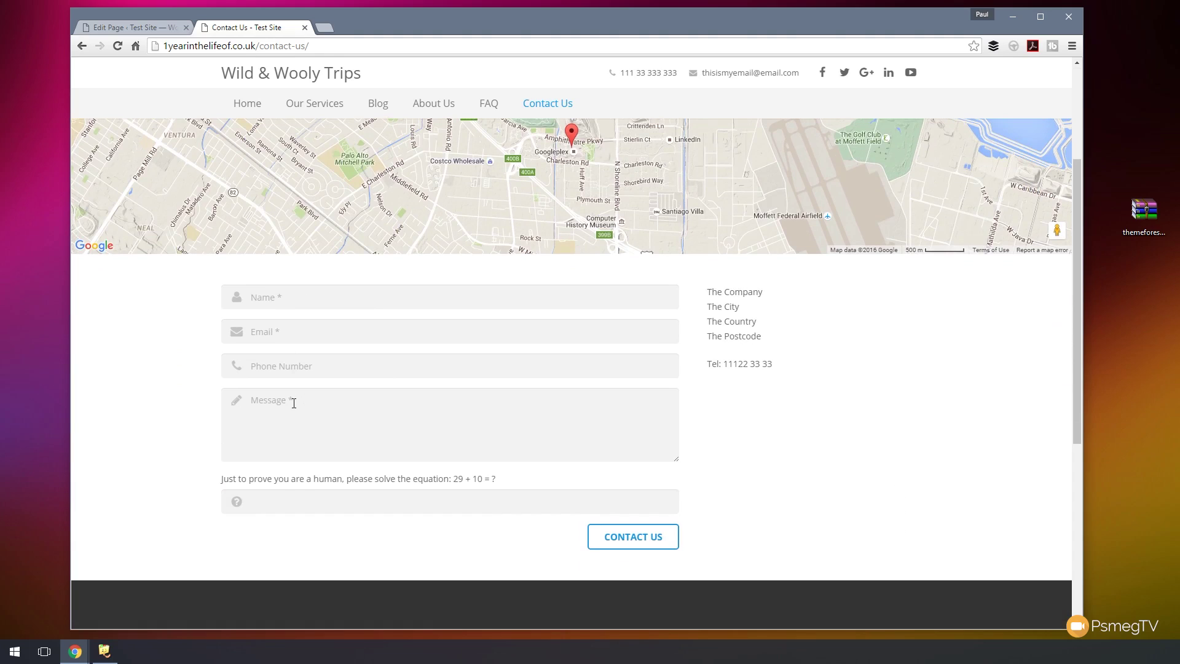
click(264, 502)
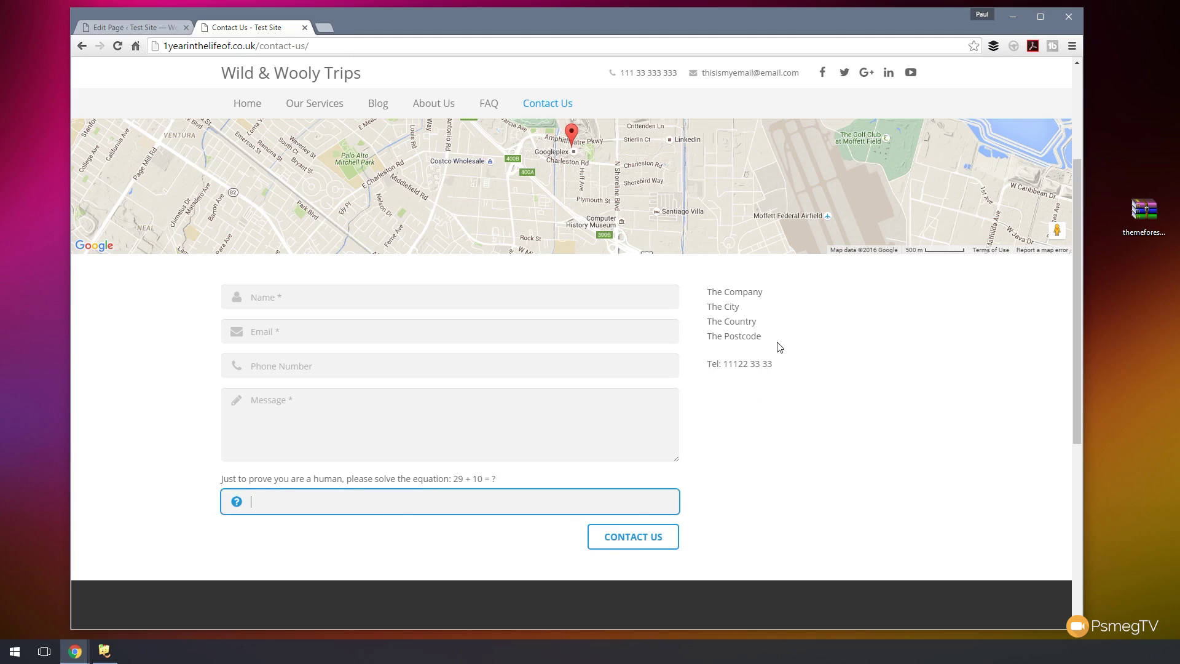
scroll(792, 368, up, 3)
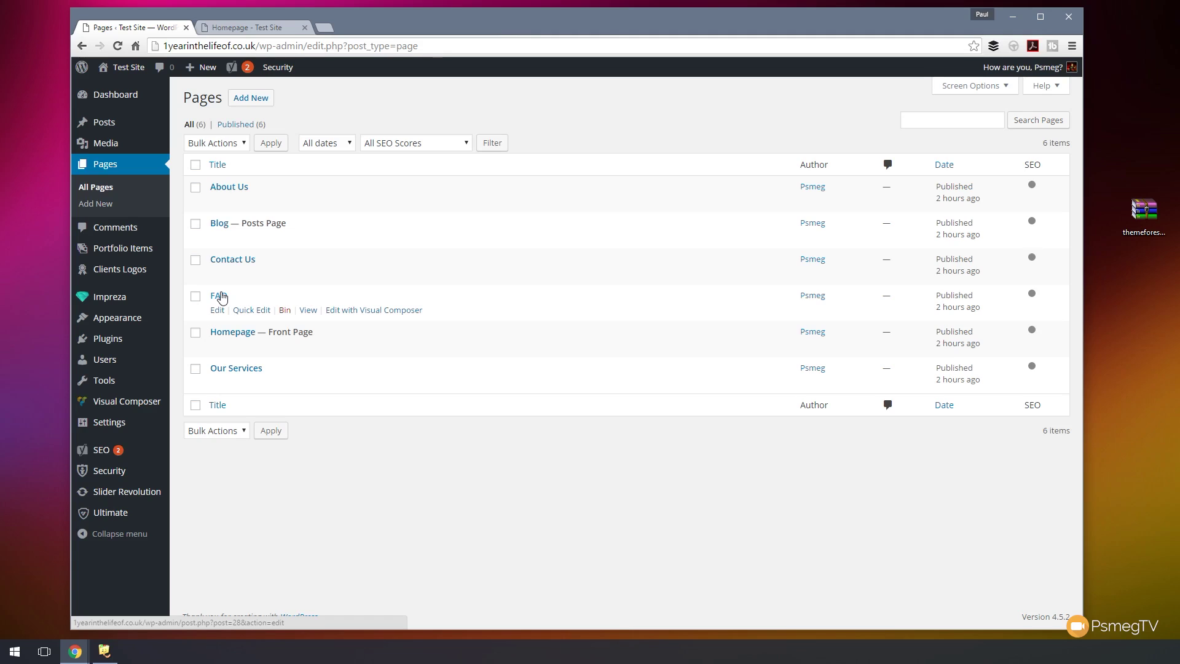
- Open the FAQ page in the Visual Composer backend editor and add an Accordion element
click(222, 298)
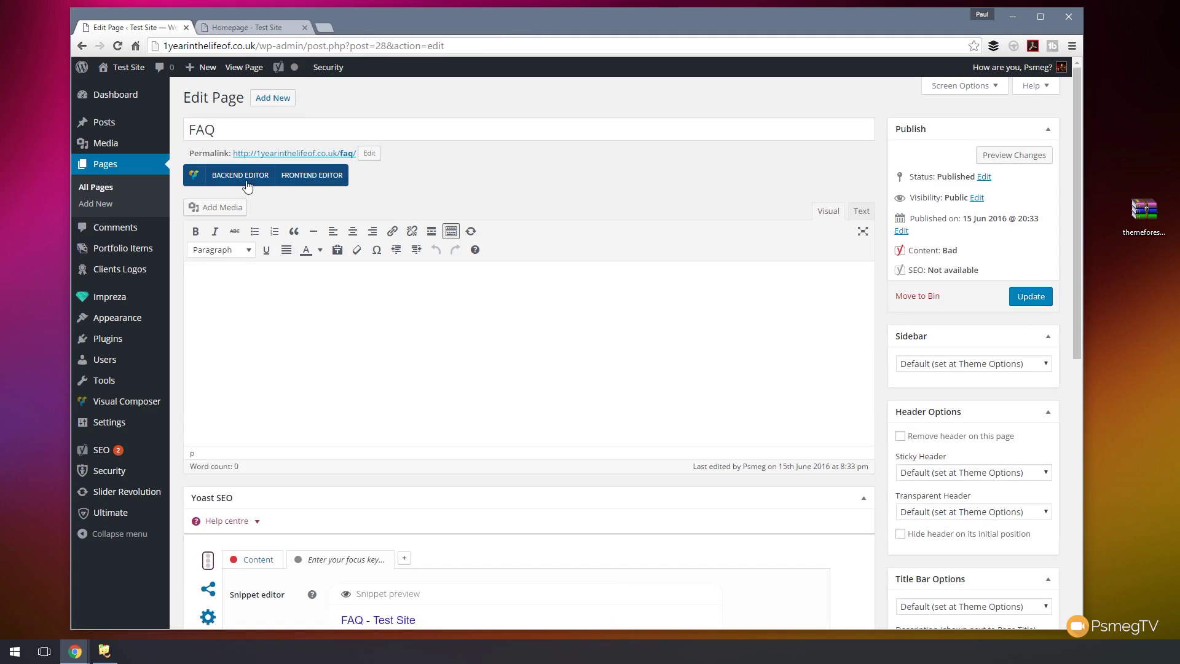
click(242, 178)
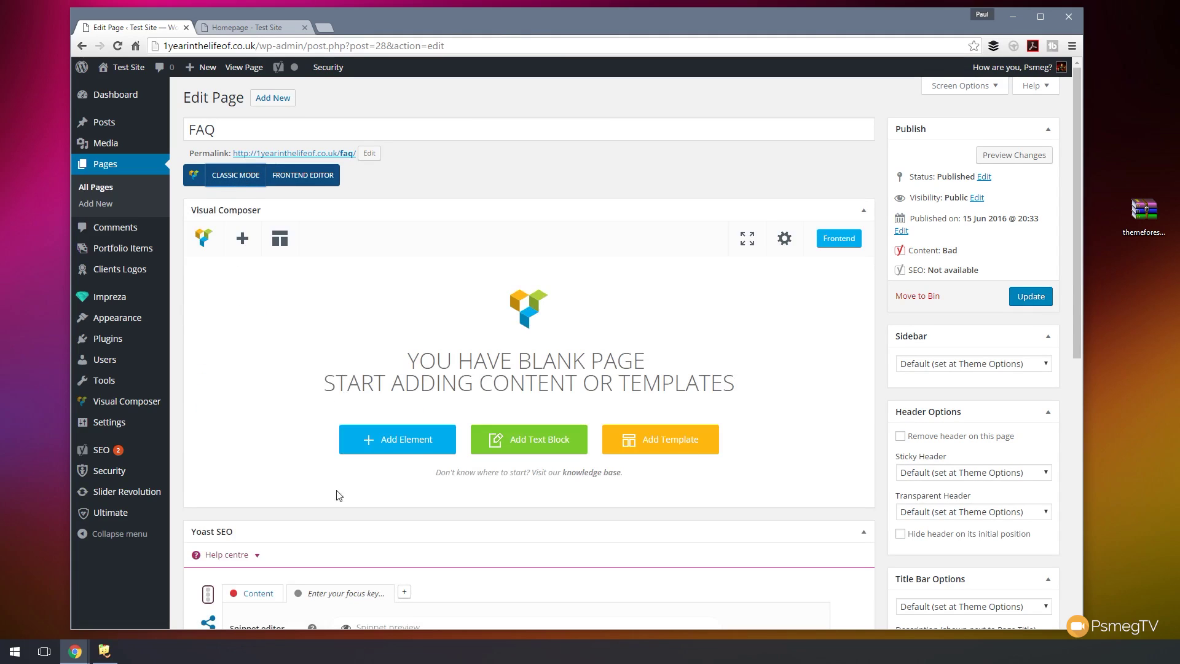
click(410, 443)
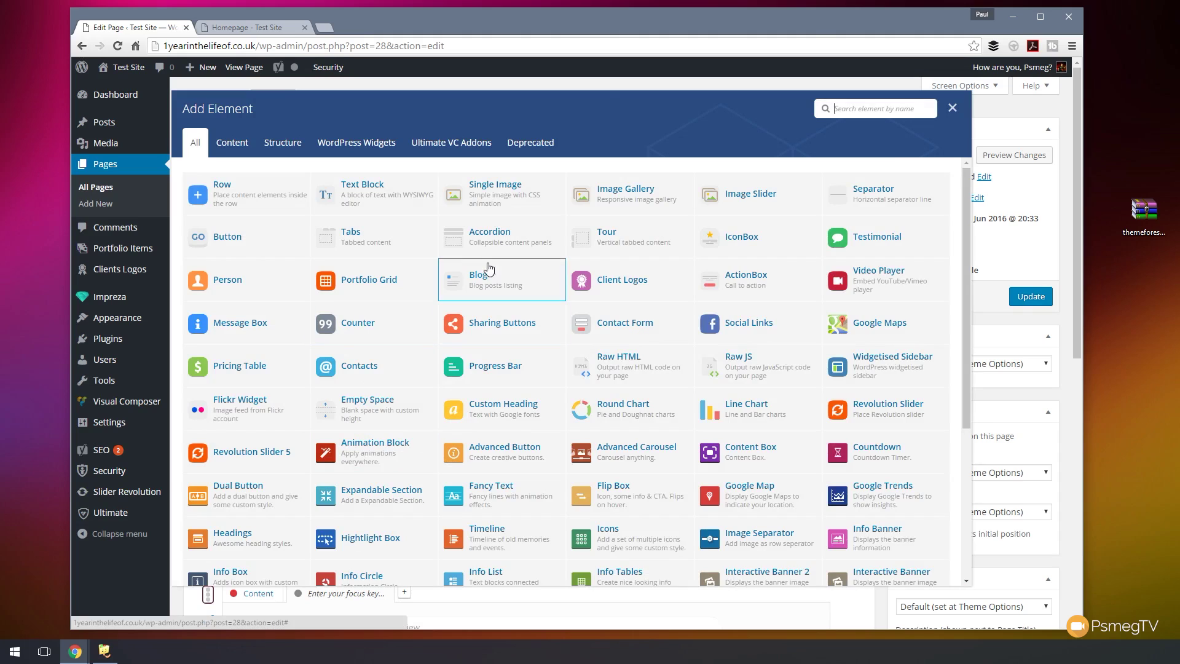
click(469, 238)
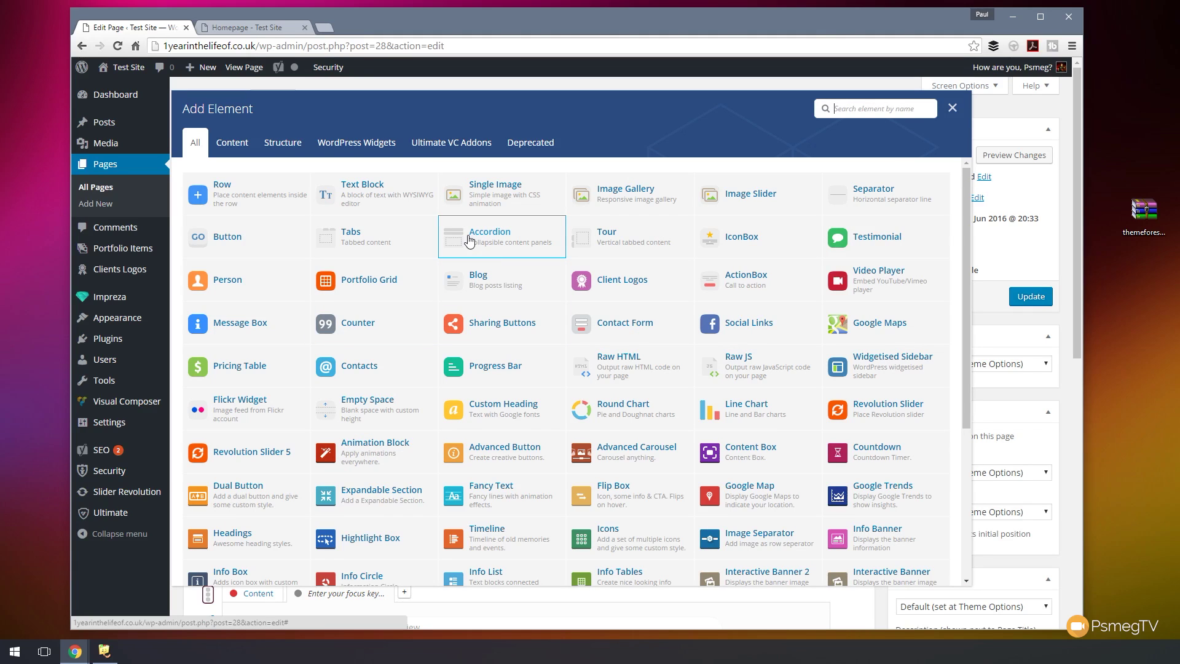
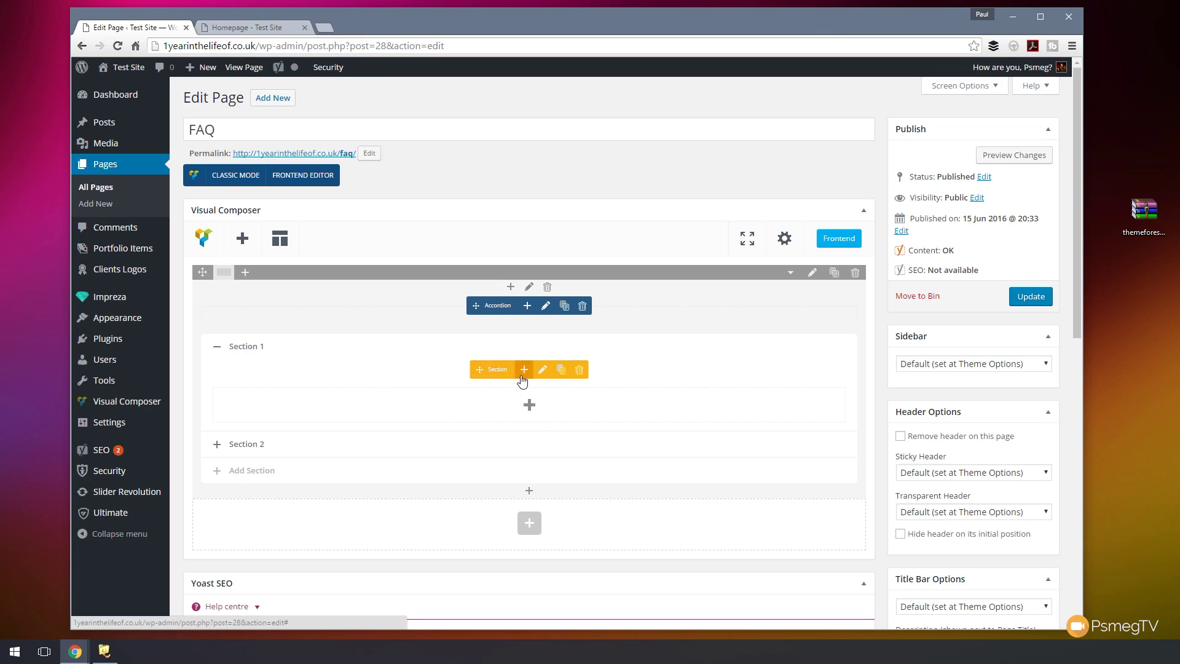
- Rename the first accordion section 'Are Bikes Included?', set it to show on page load, and save
click(543, 371)
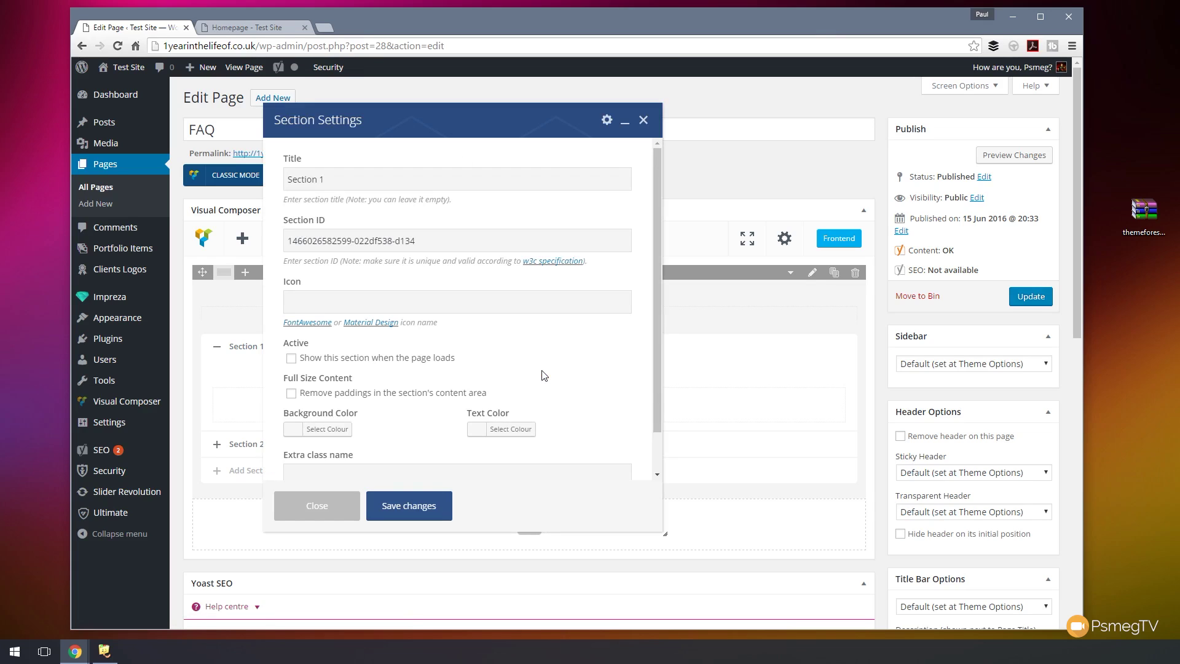
triple_click(347, 188)
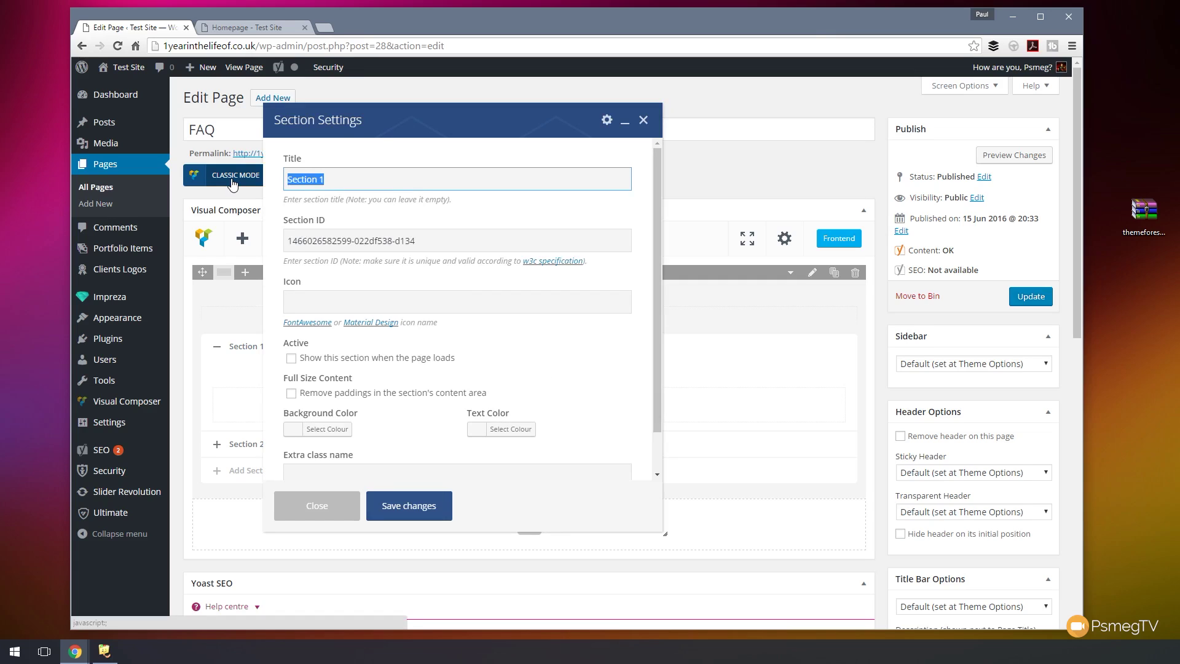
text(Are Bikes Included?)
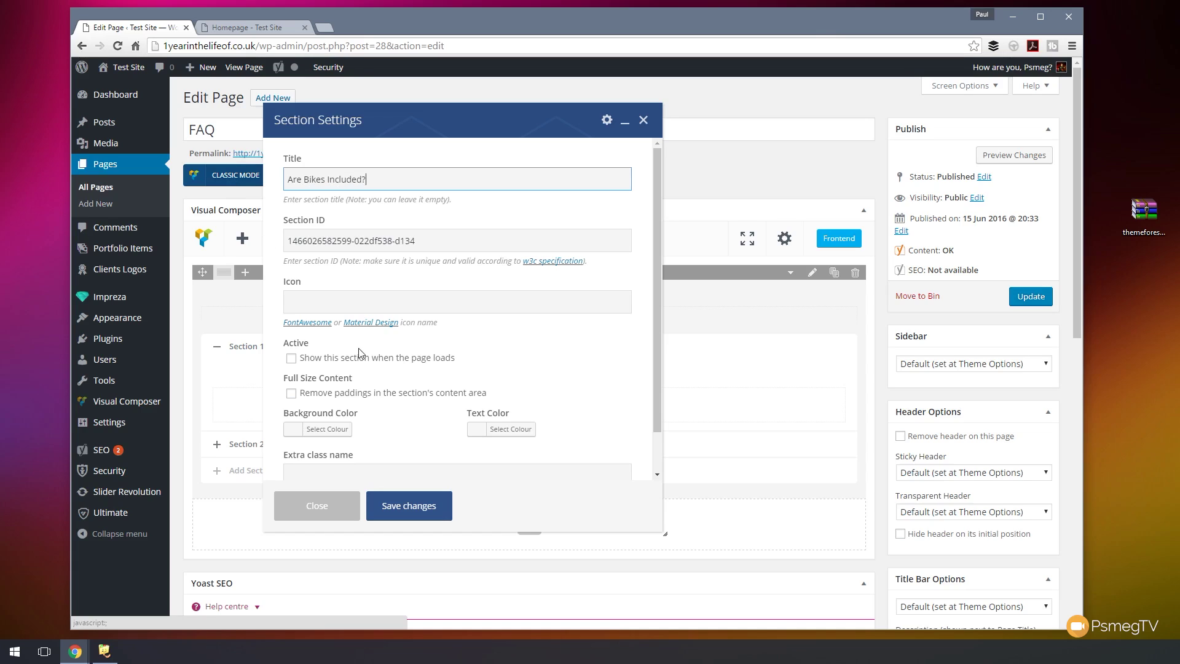
click(338, 299)
click(578, 361)
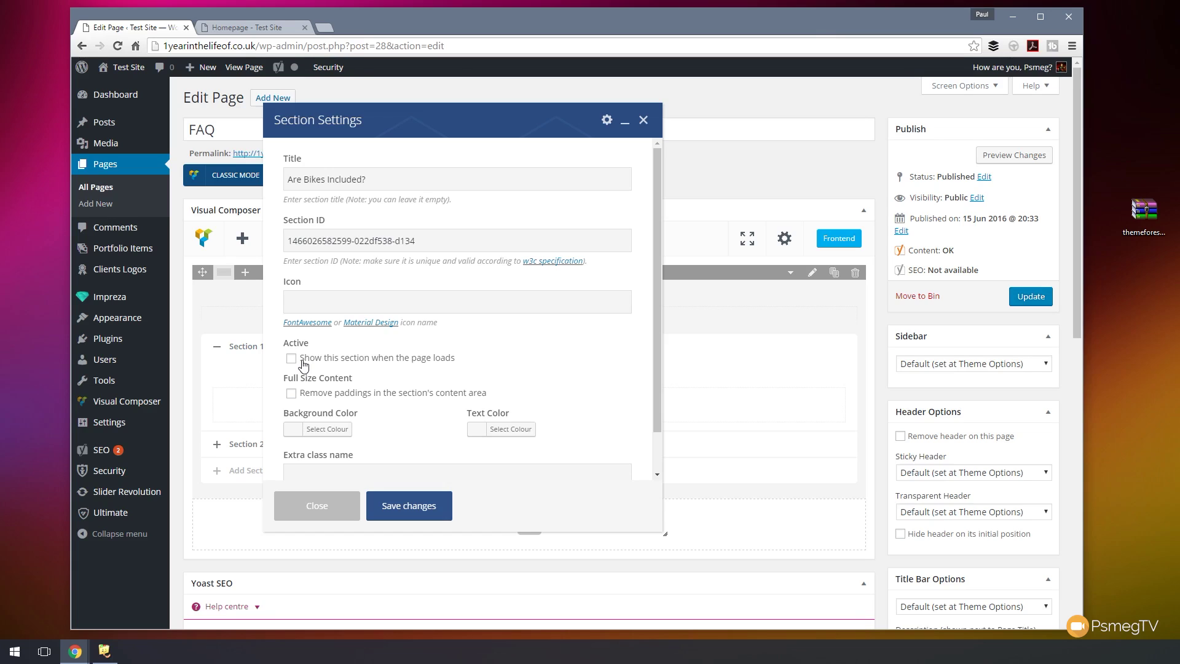
click(305, 364)
scroll(552, 375, down, 3)
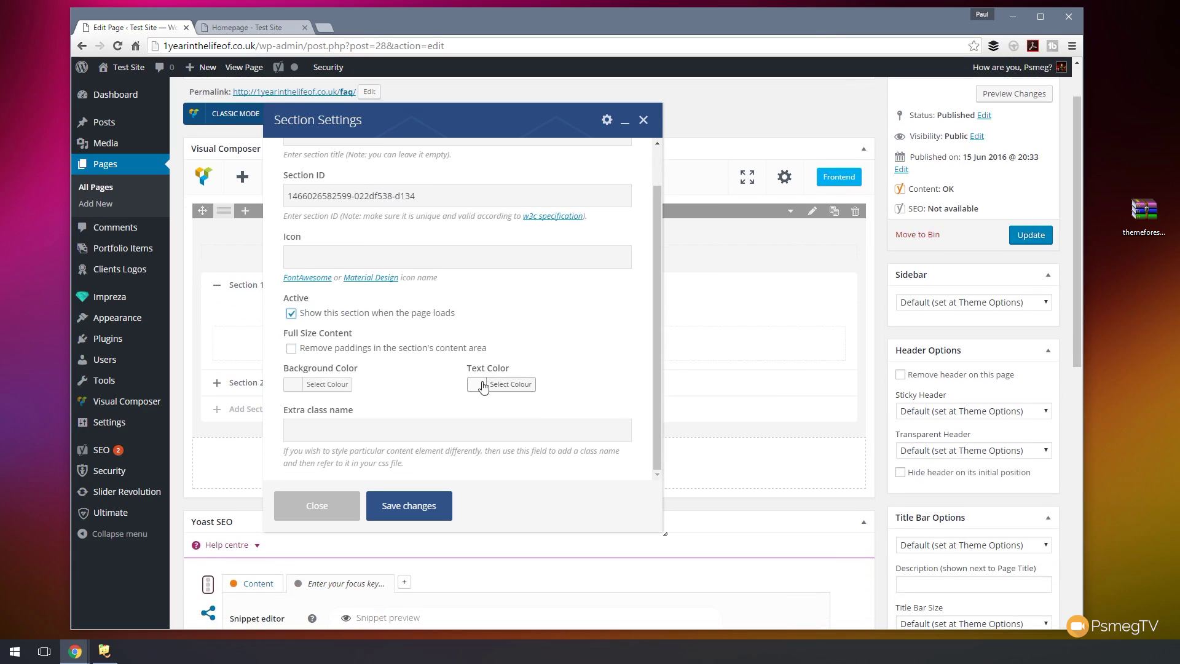
scroll(591, 372, up, 3)
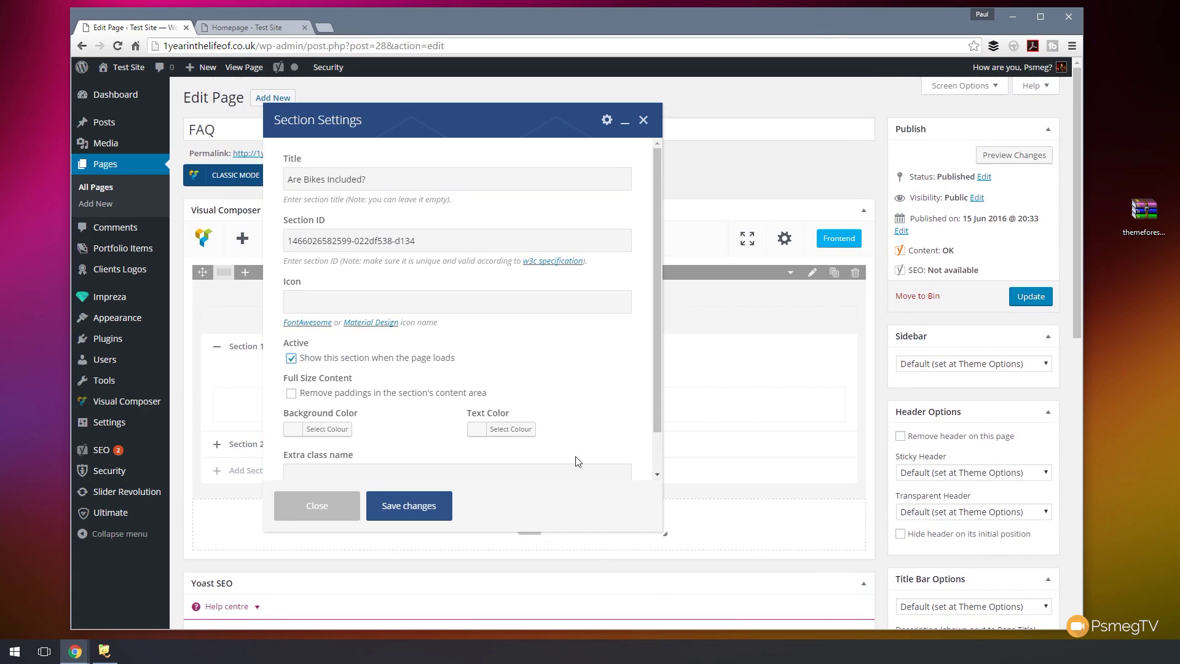
click(406, 507)
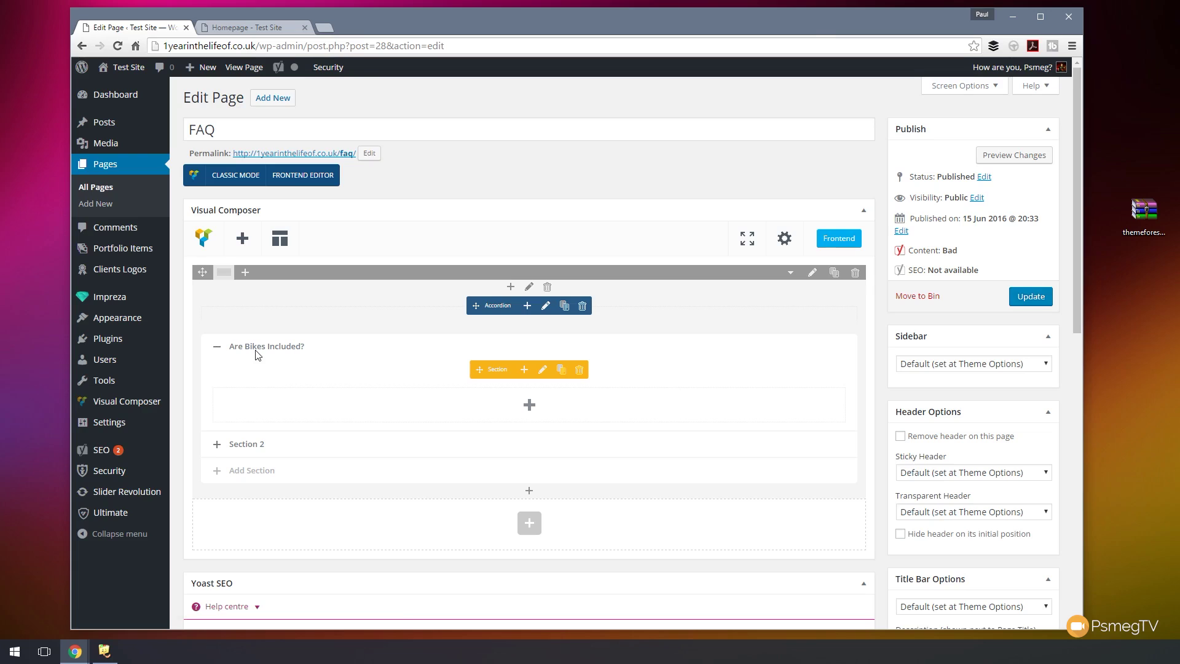
- Add a Text Block to the first section holding the lorem ipsum paragraphs
click(530, 405)
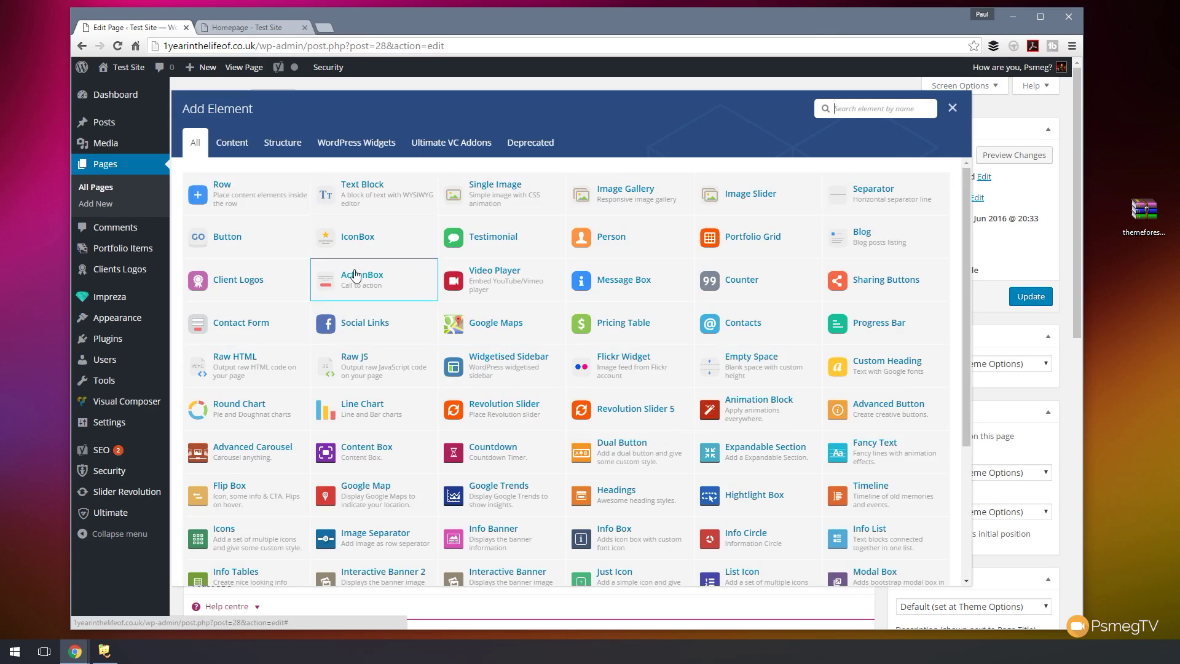
click(361, 201)
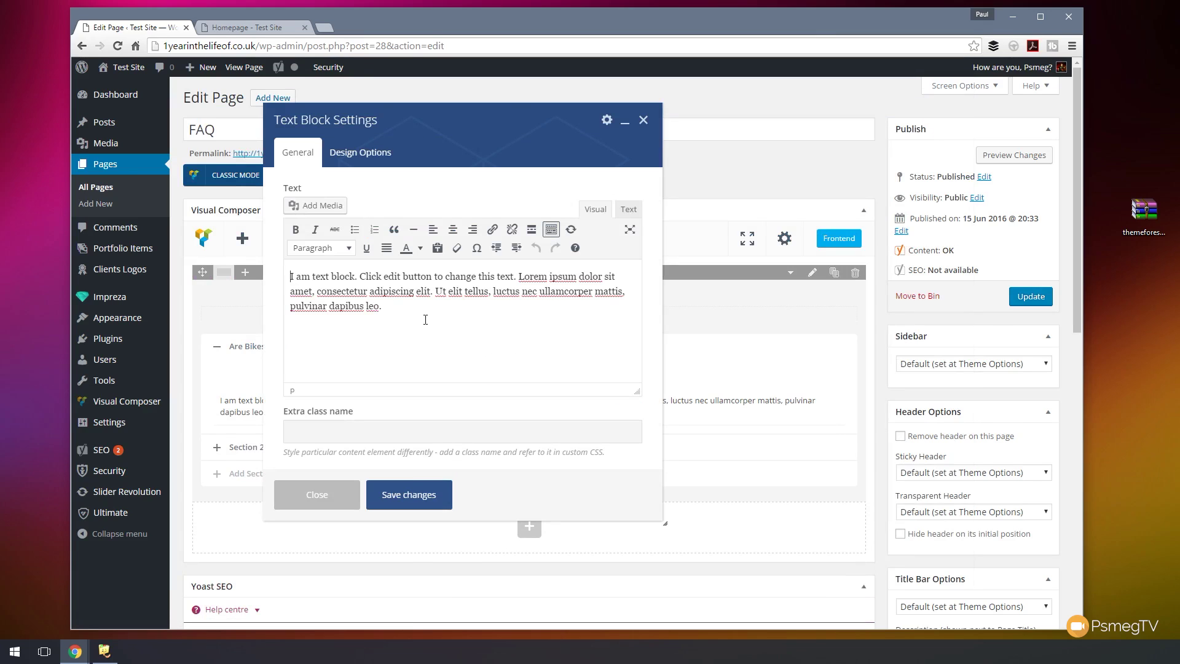
key(ctrl+a)
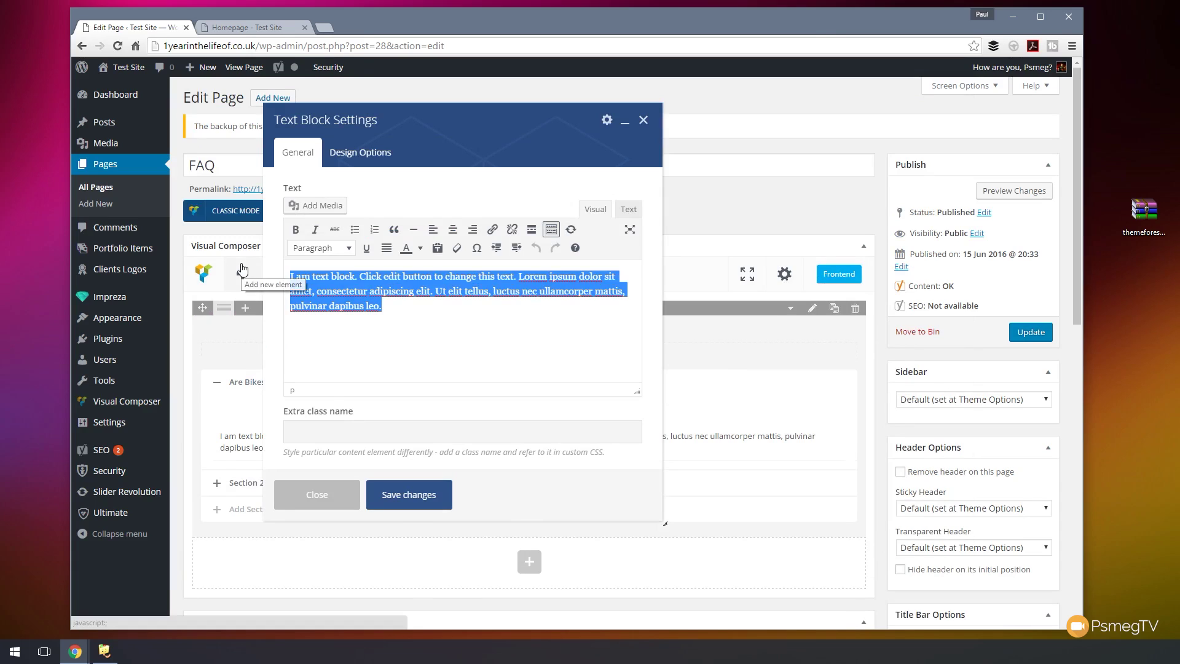
key(ctrl+v)
key(ctrl+a)
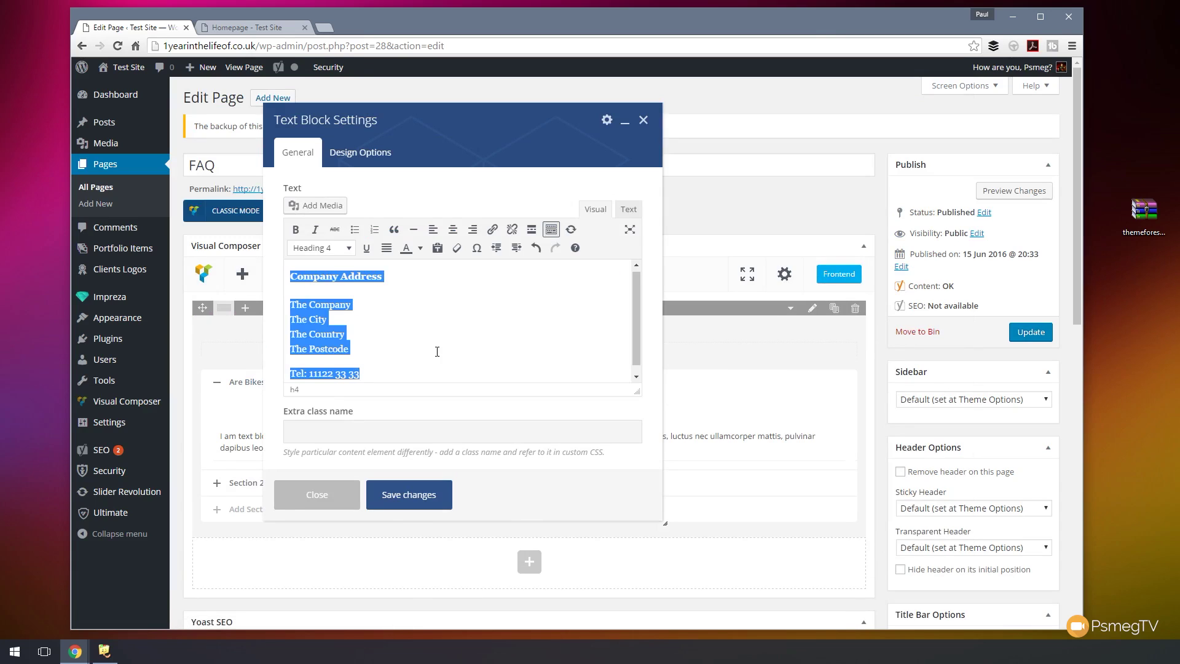
key(Delete)
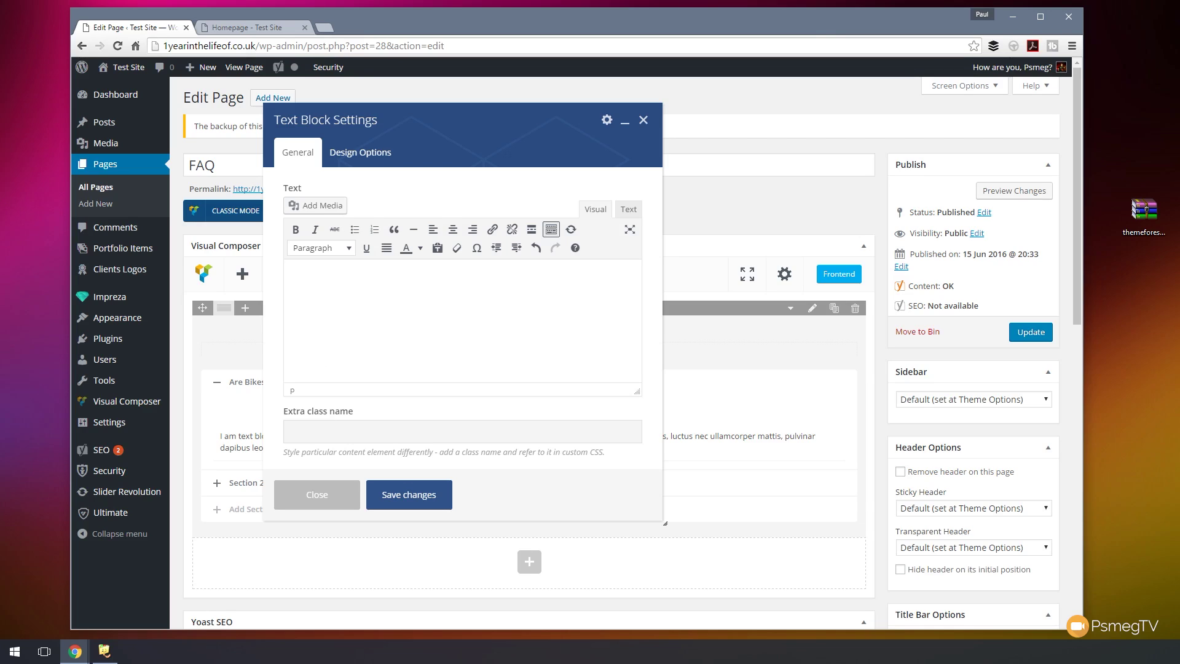
key(ctrl+v)
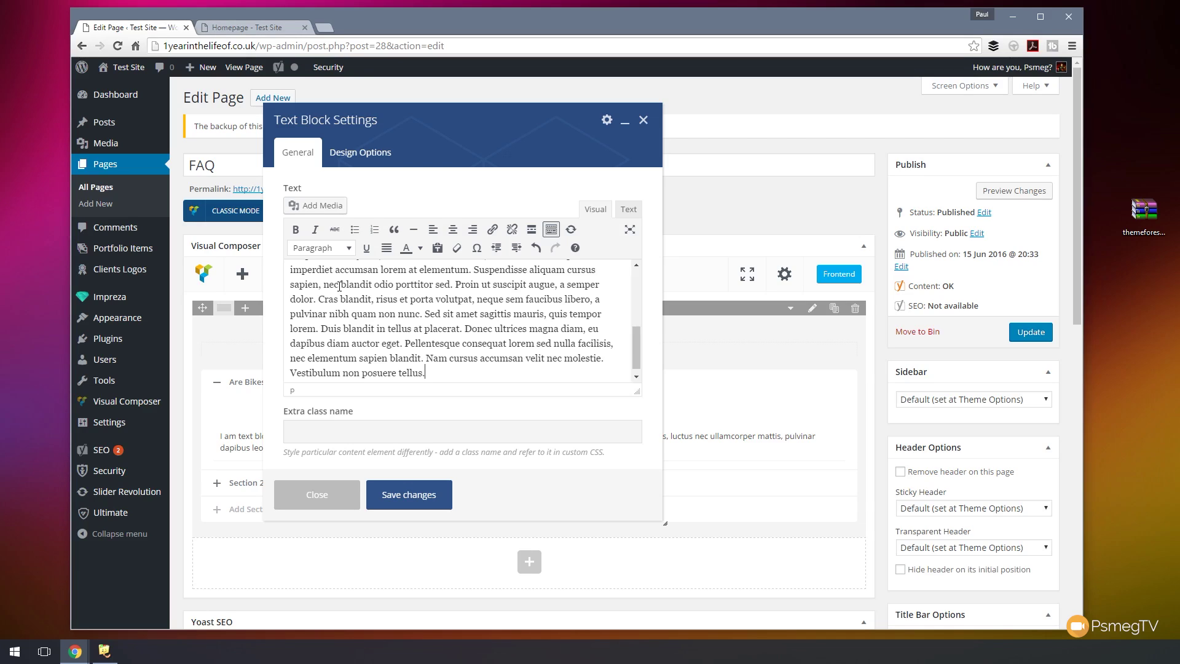
drag(635, 358, 638, 292)
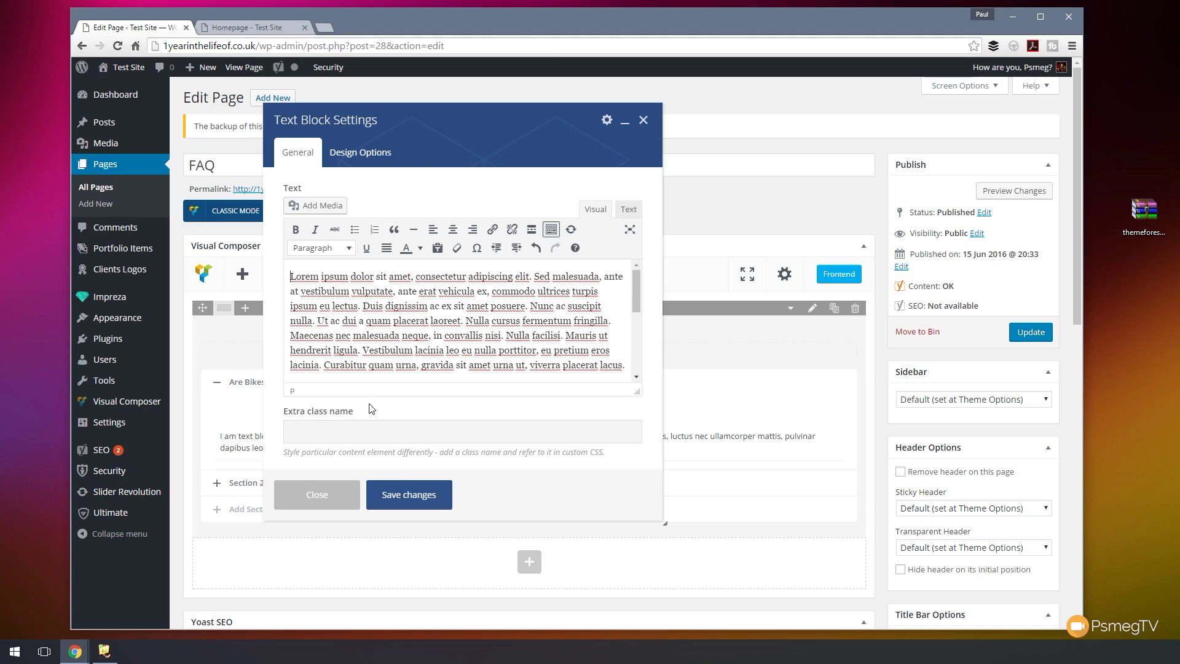
- Insert the mountain photo 3.jpg left-aligned at medium size and save the text block
click(313, 206)
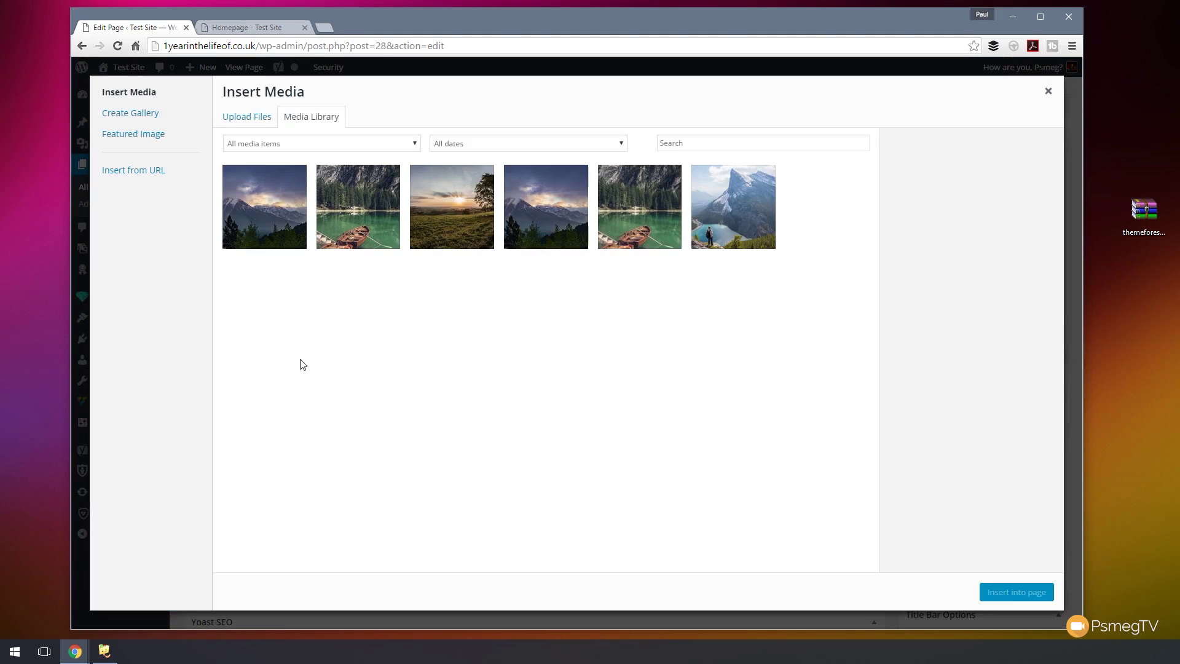
click(261, 204)
drag(1061, 377, 1056, 430)
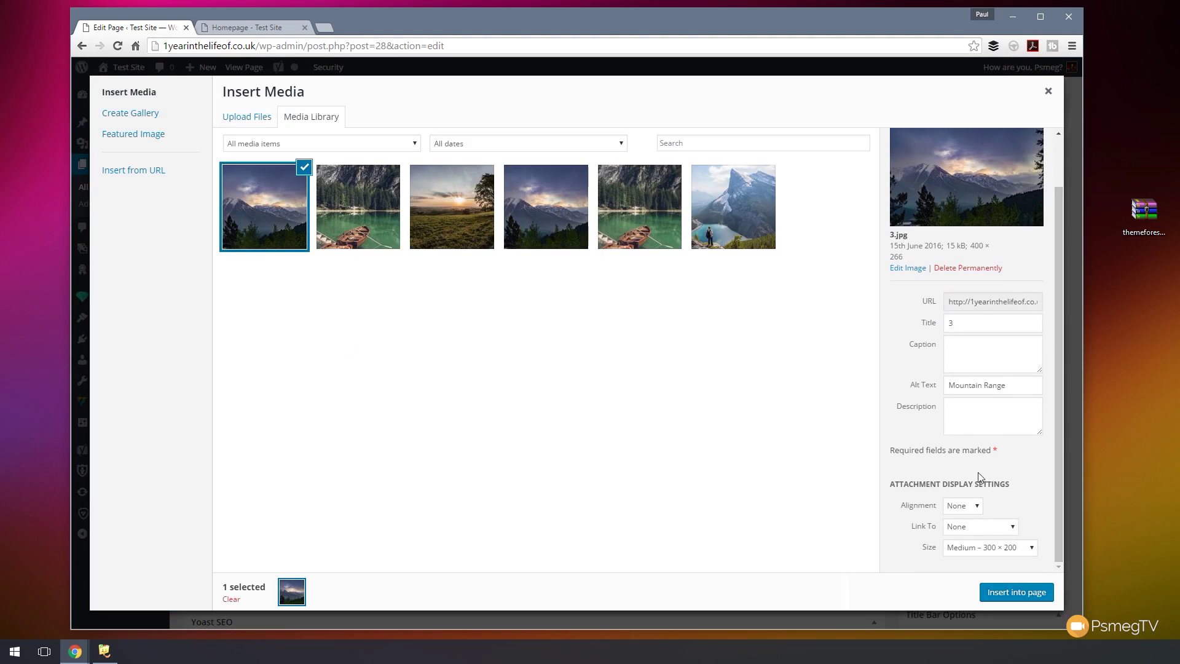
click(978, 507)
click(962, 524)
click(988, 552)
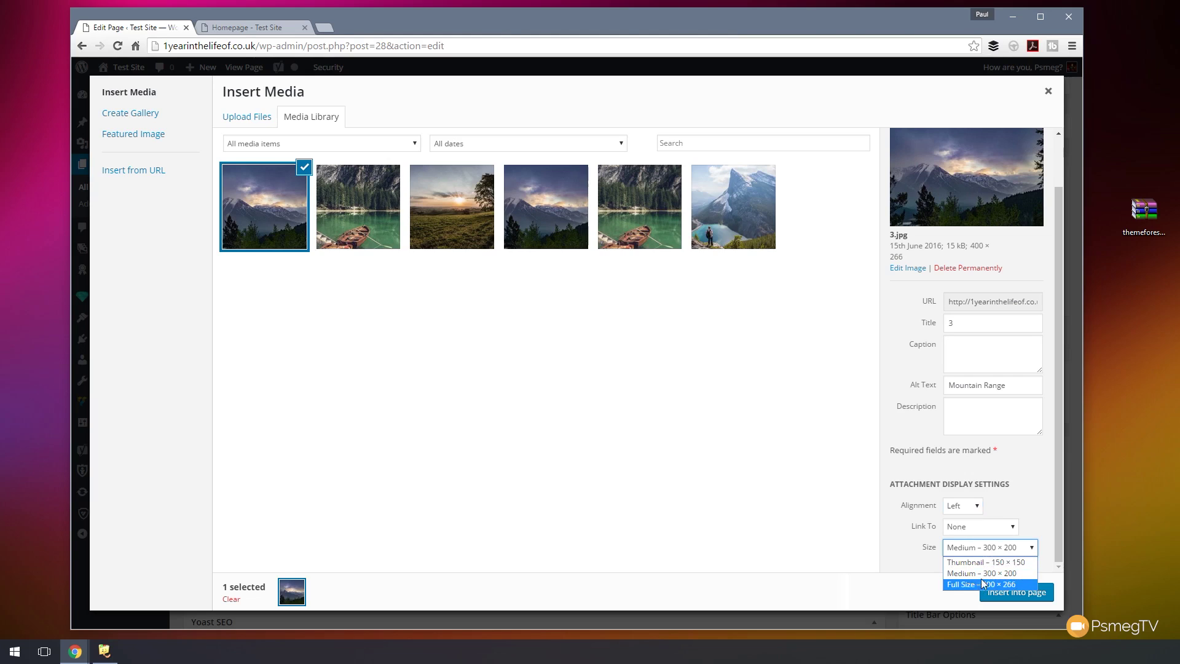
click(942, 577)
click(1014, 591)
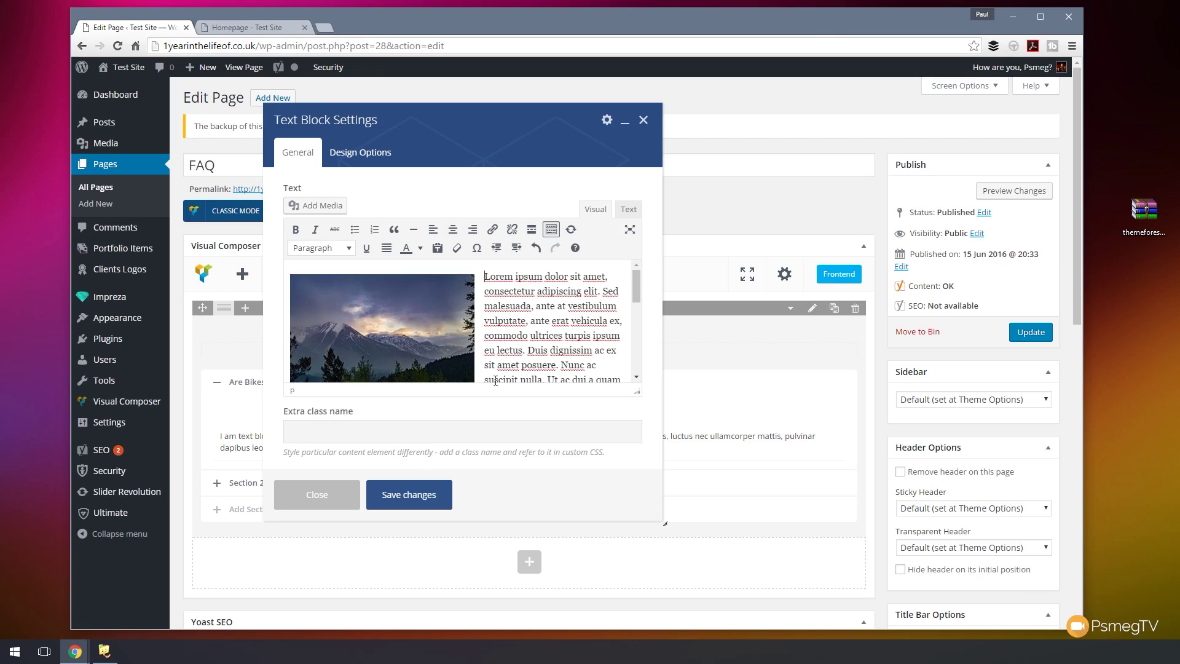
click(408, 494)
- Retitle the second accordion section 'What Does The Accommodation Include?' and save it
scroll(648, 487, down, 4)
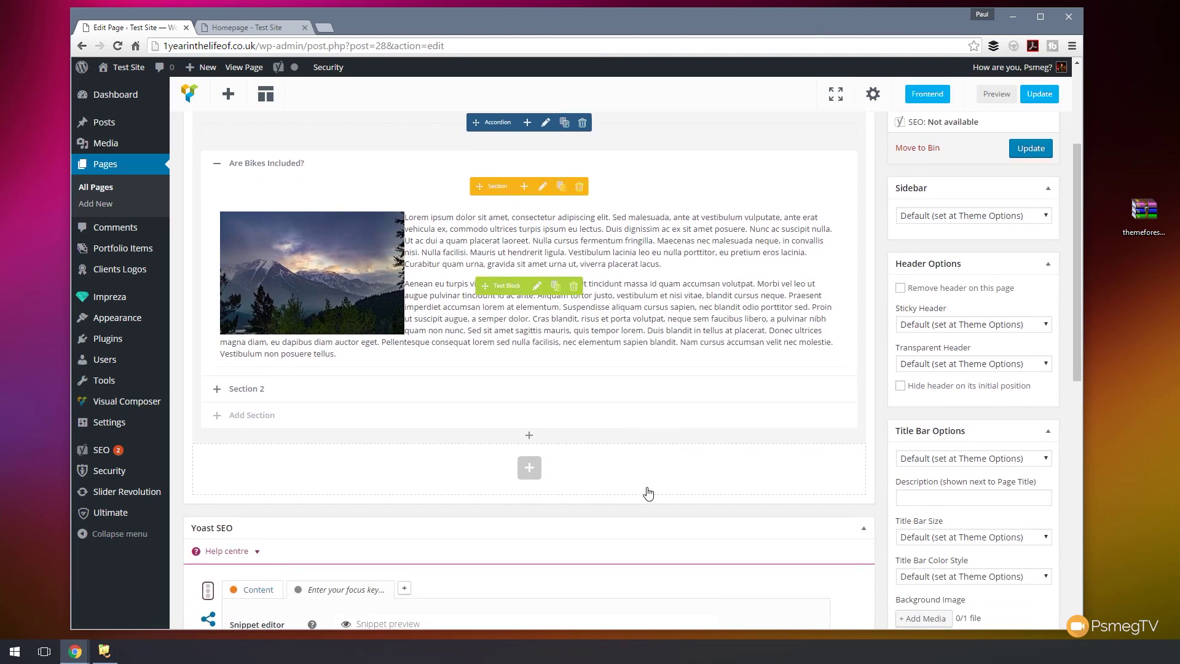
click(264, 392)
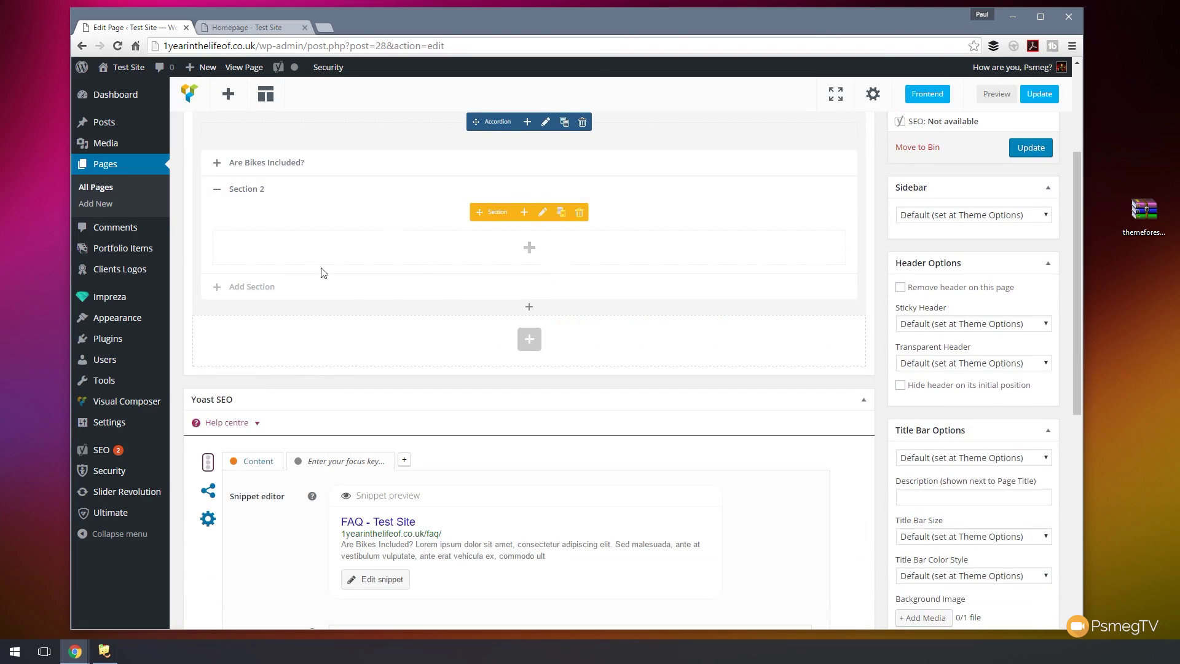
click(542, 215)
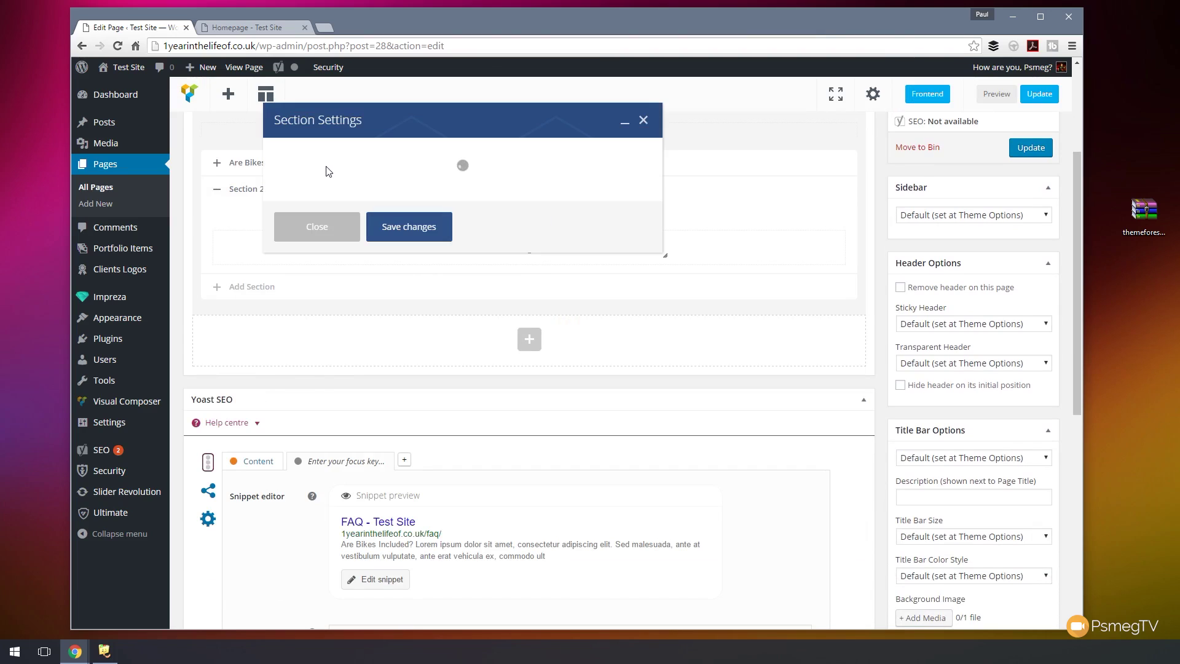
triple_click(341, 185)
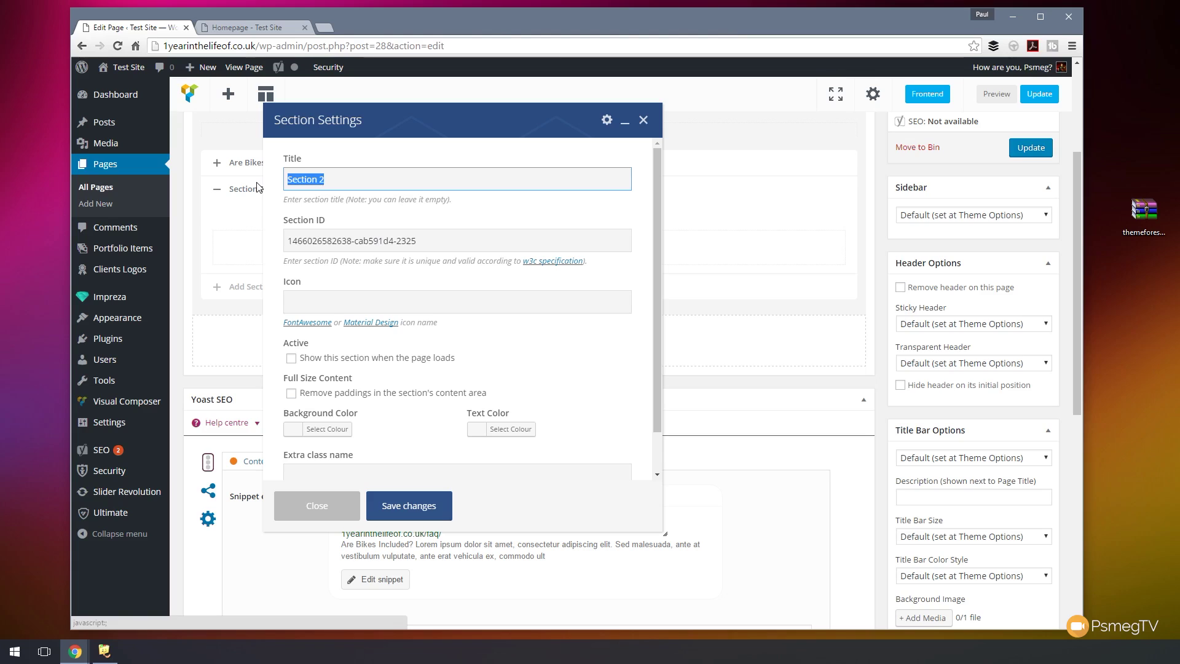
text(What Does The Accommodation Include)
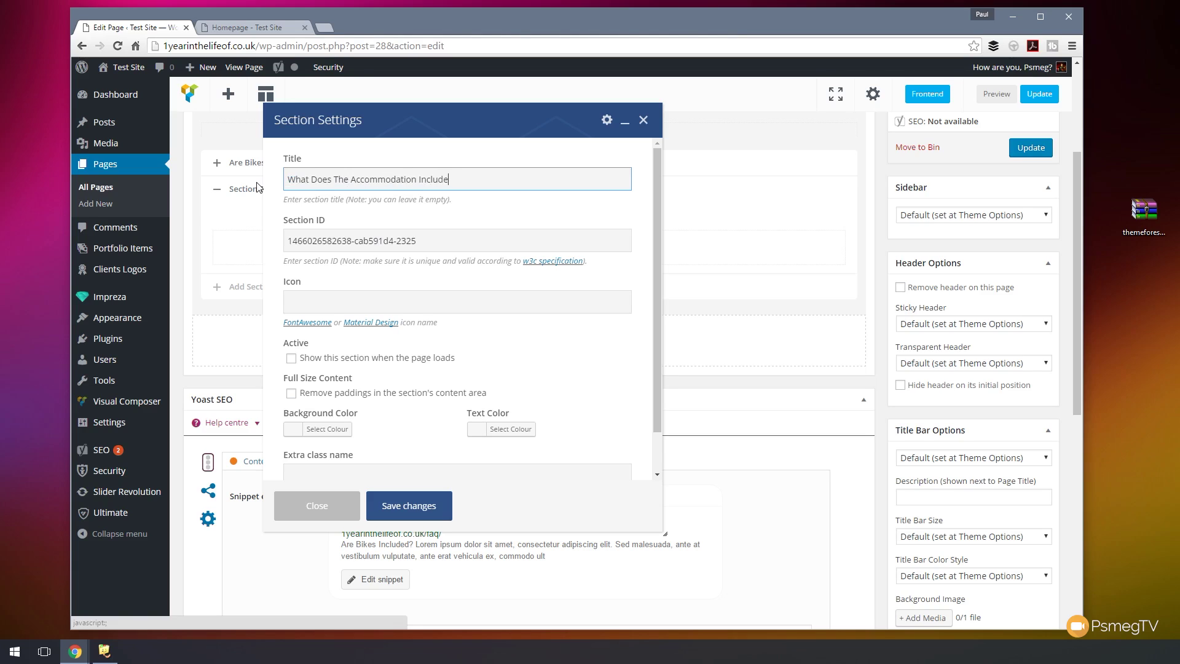
text(?)
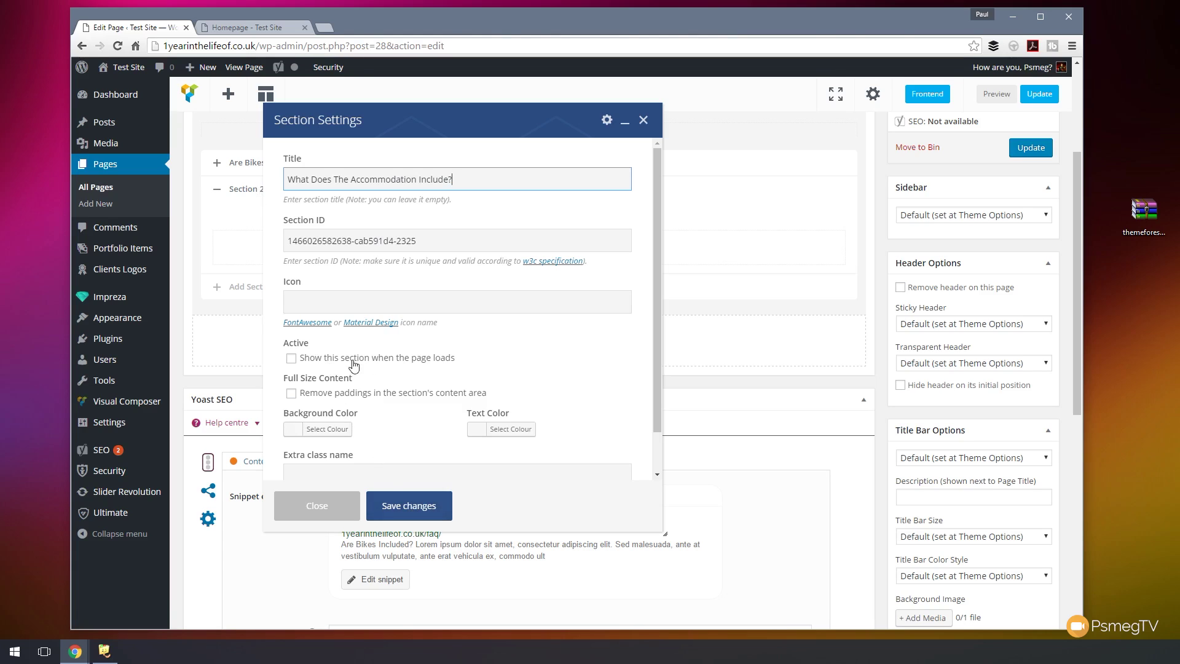
click(410, 506)
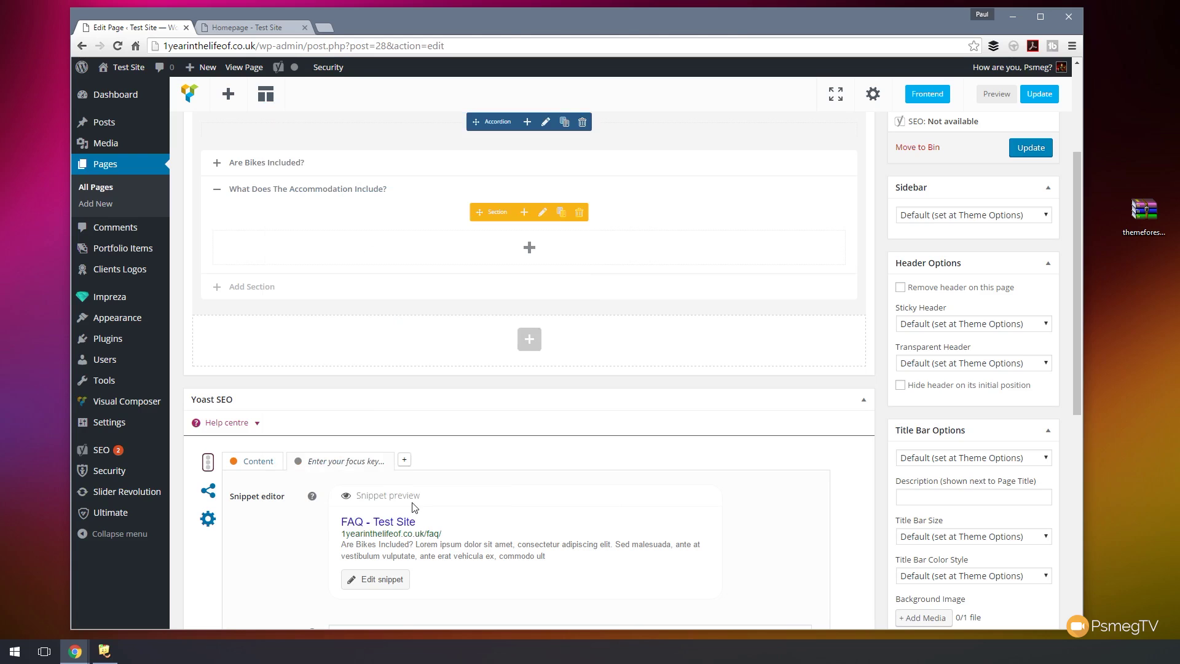
- Give that section a lorem ipsum Text Block, then add a new accordion section
click(527, 250)
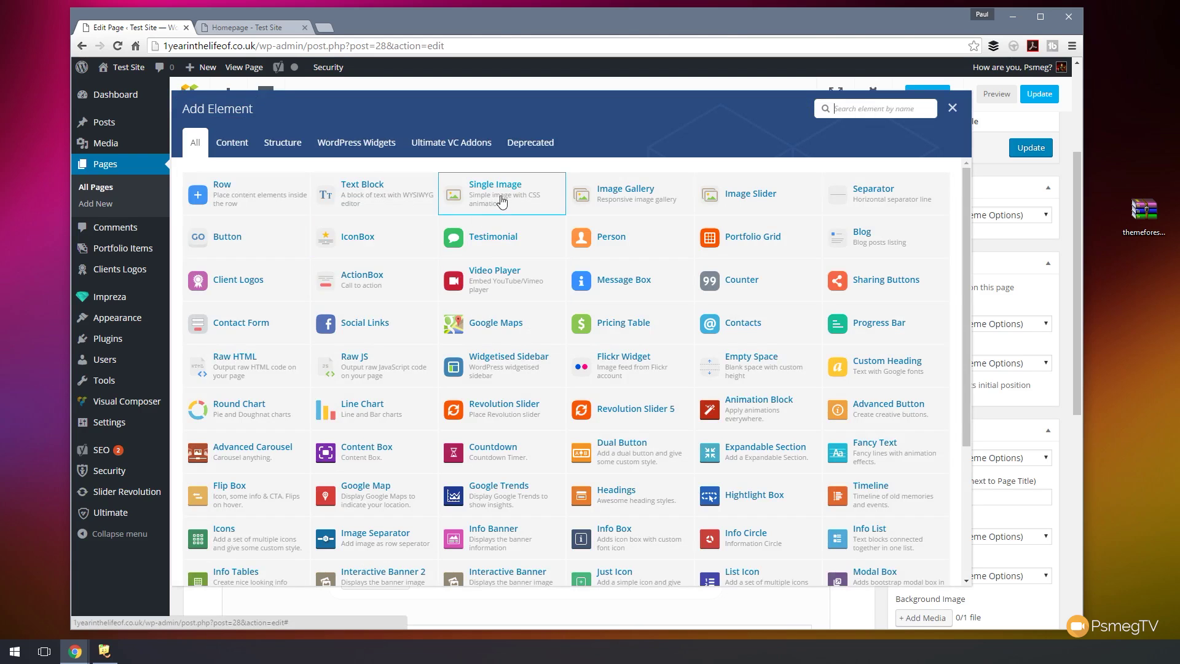
click(371, 193)
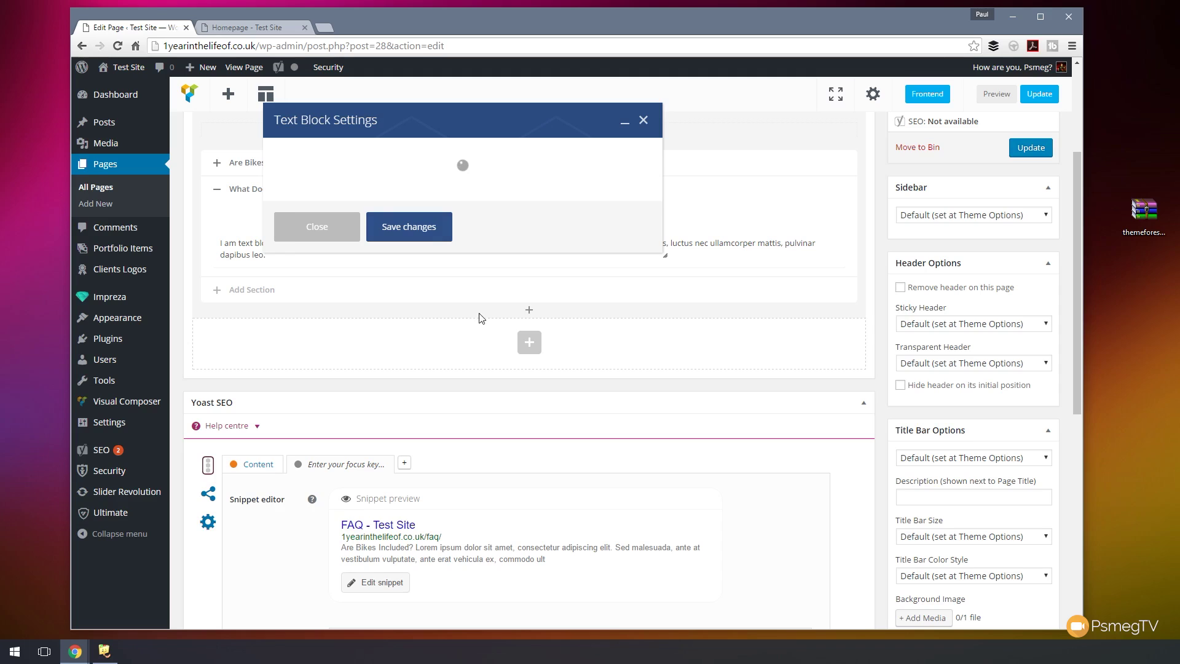
key(ctrl+a)
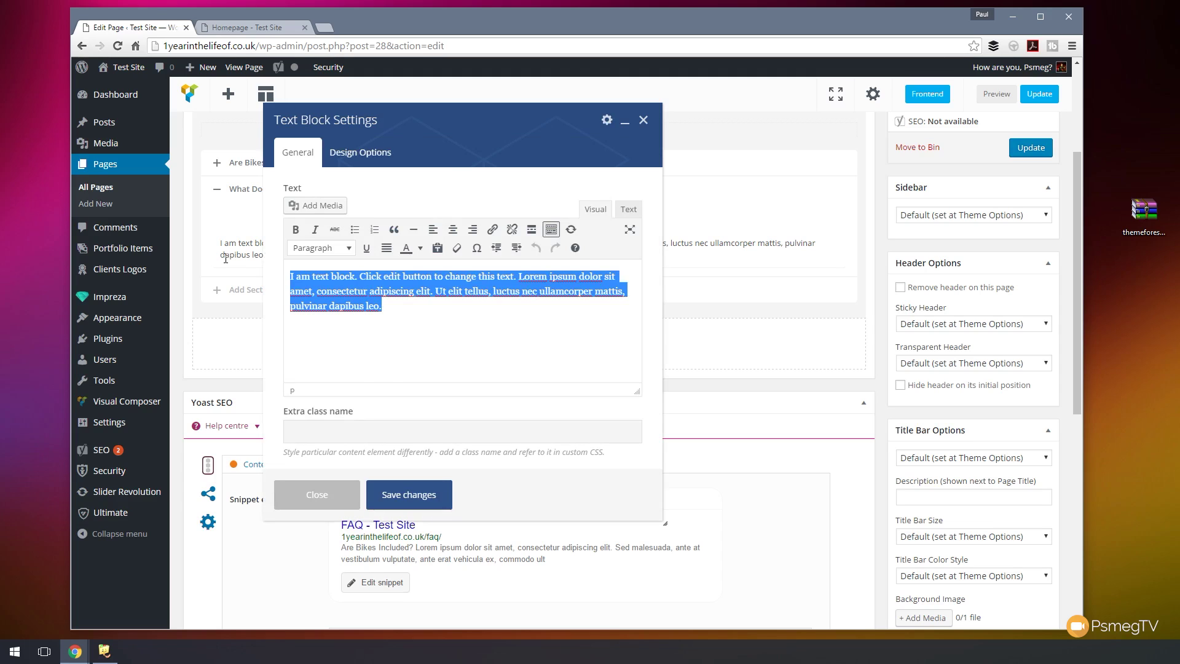
key(ctrl+v)
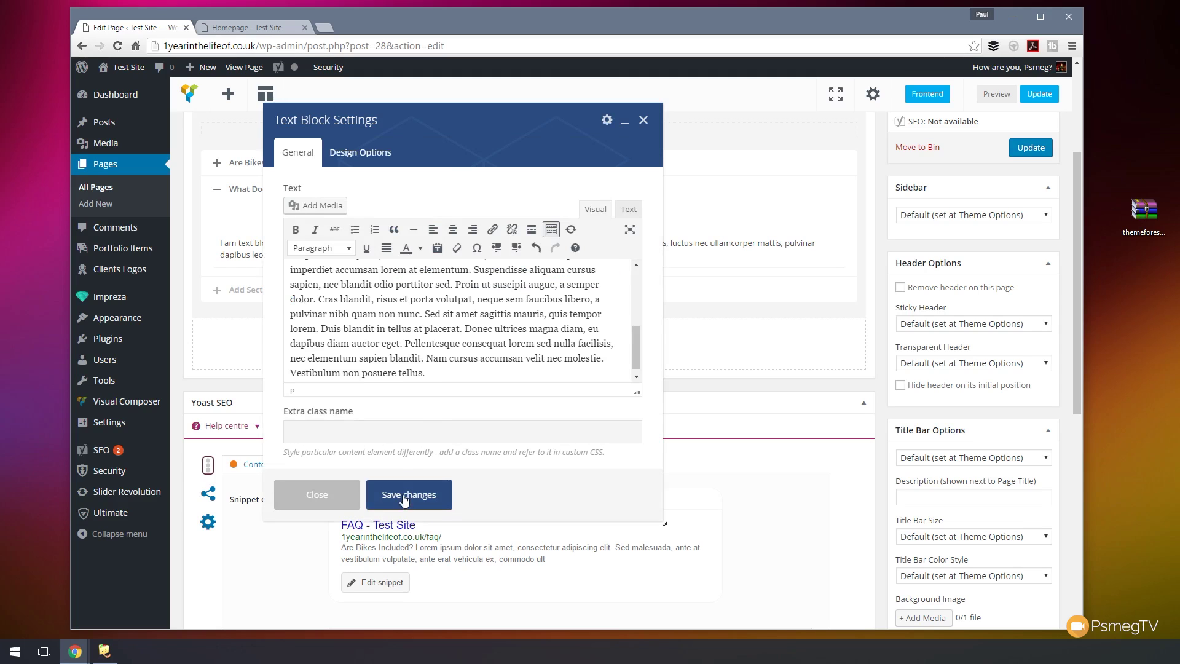
click(405, 497)
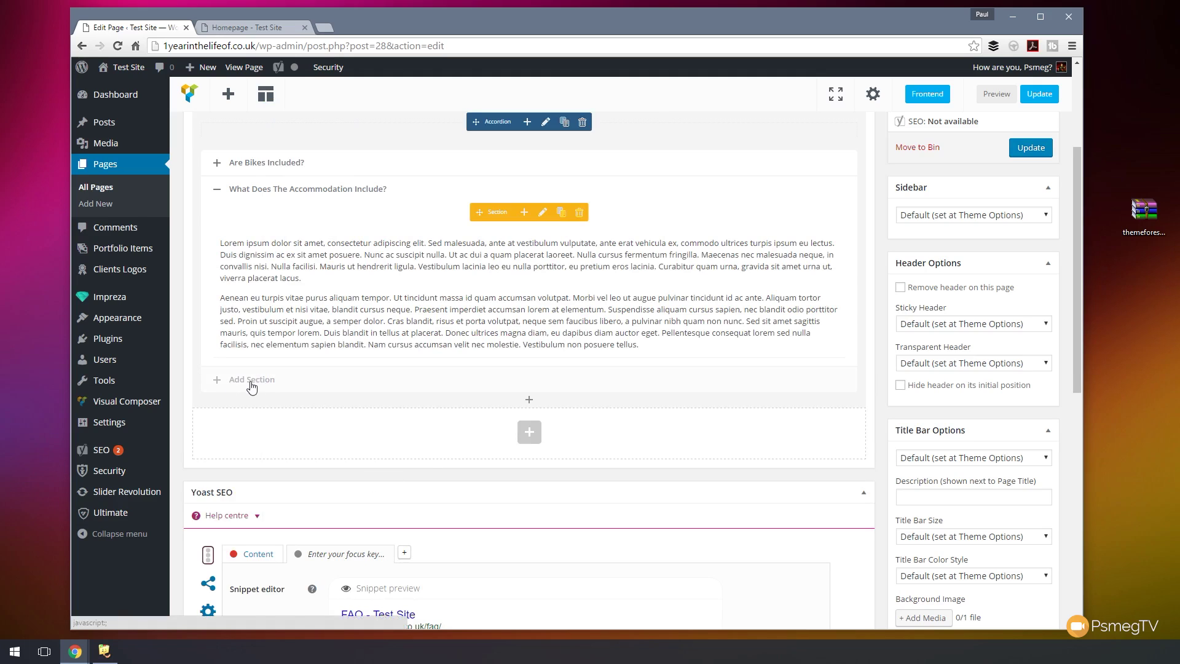
click(251, 381)
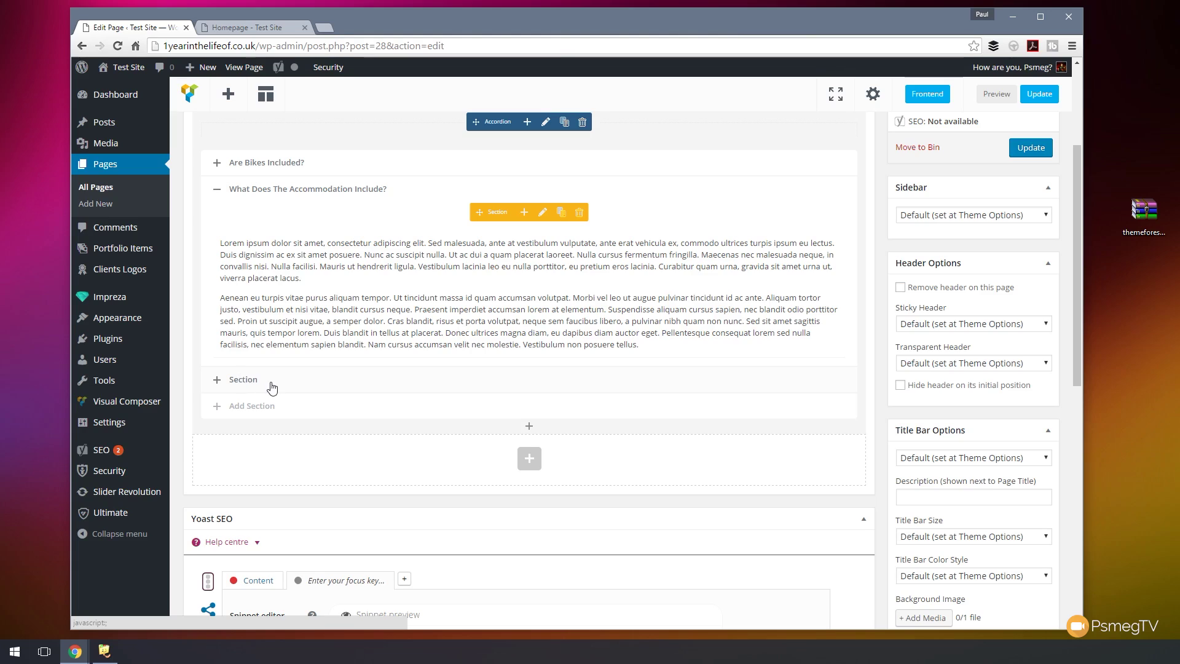
- Retitle the new accordion section 'Is Food Included?' and save it
click(272, 387)
click(541, 240)
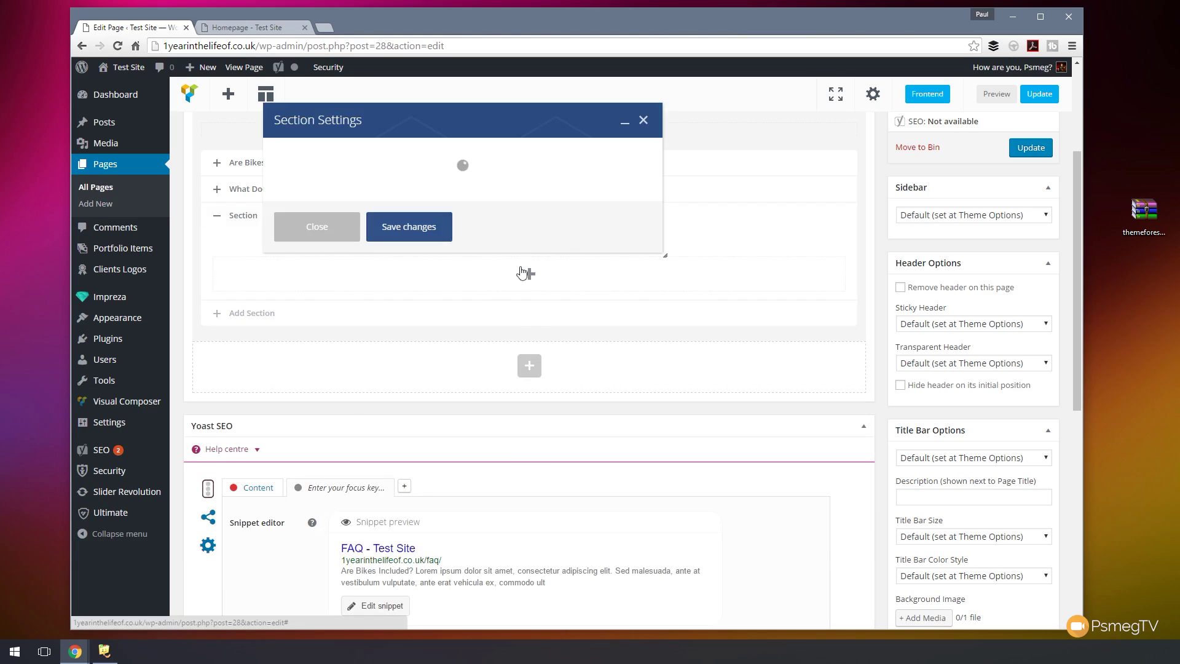
drag(335, 180, 195, 176)
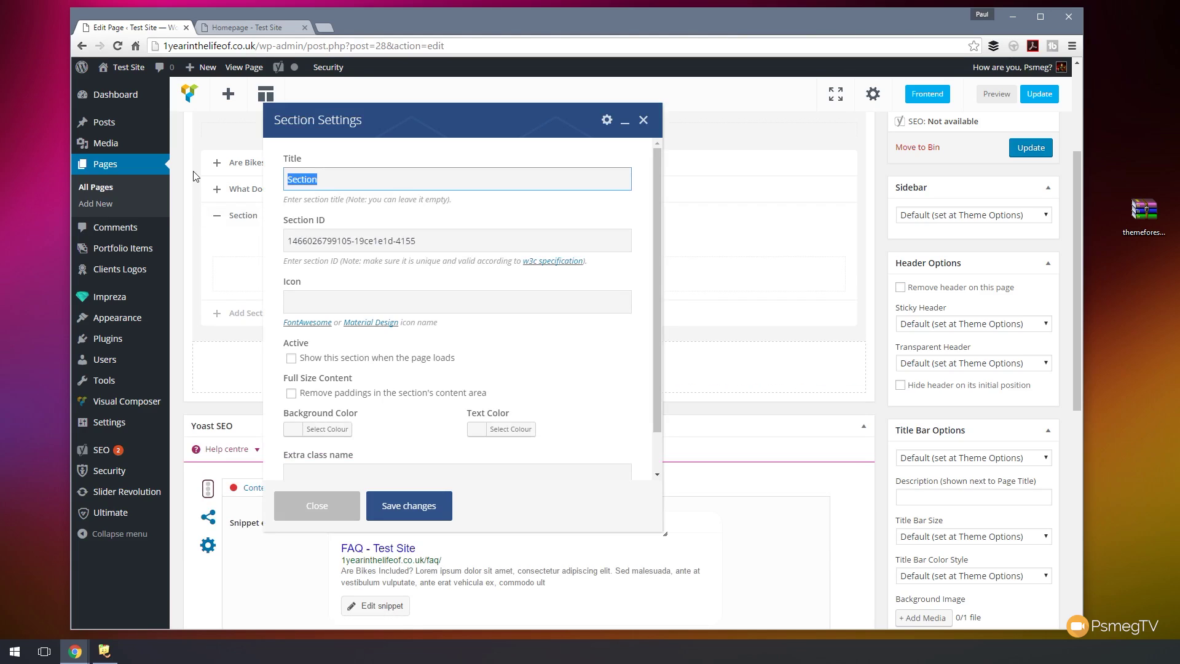
text(Is a)
key(BackSpace)
text(Food Included?)
click(409, 505)
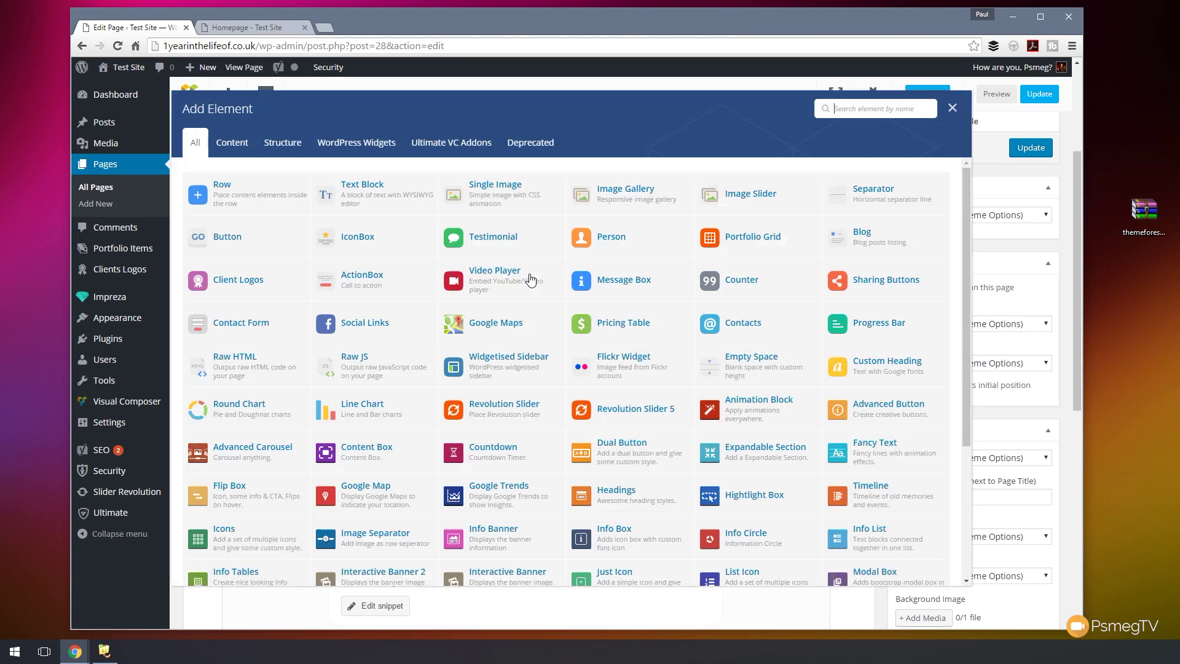
- Add a Text Block with the pasted lorem ipsum answer inside that section
click(529, 273)
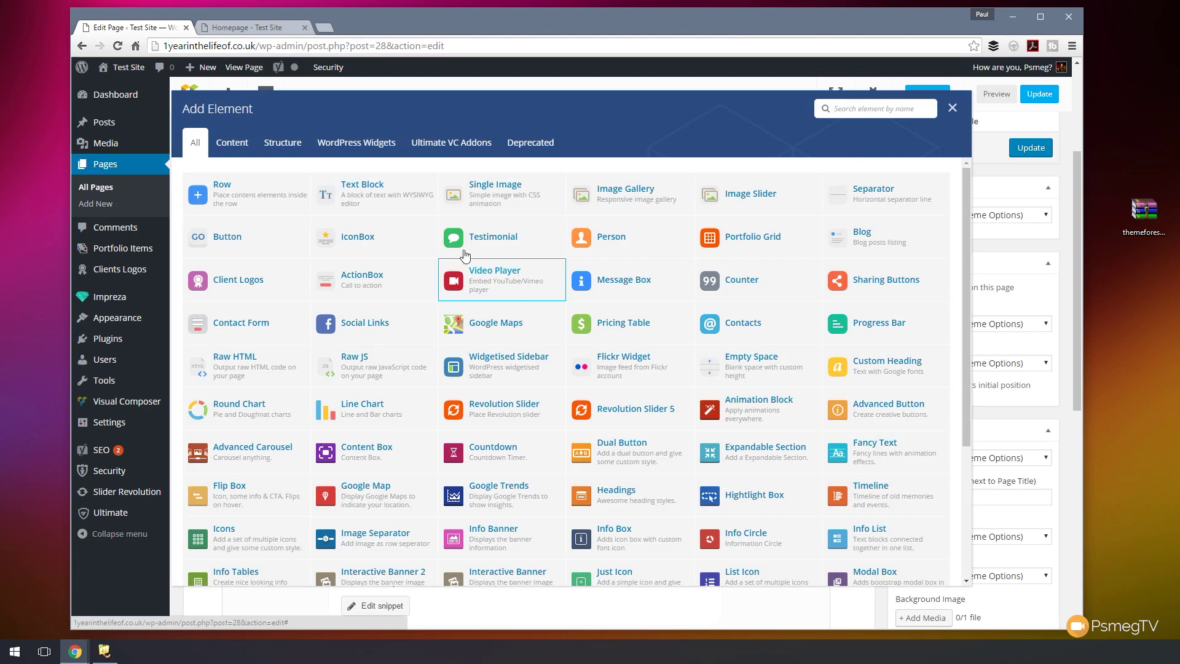
click(412, 198)
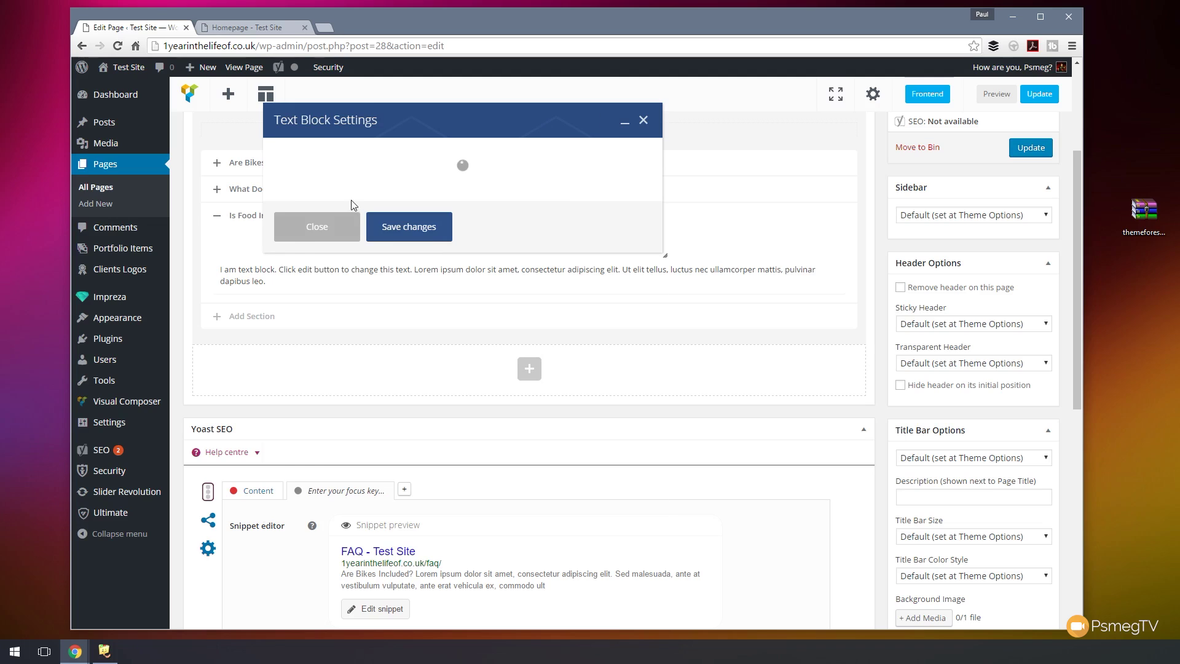
drag(384, 307, 194, 255)
key(ctrl+v)
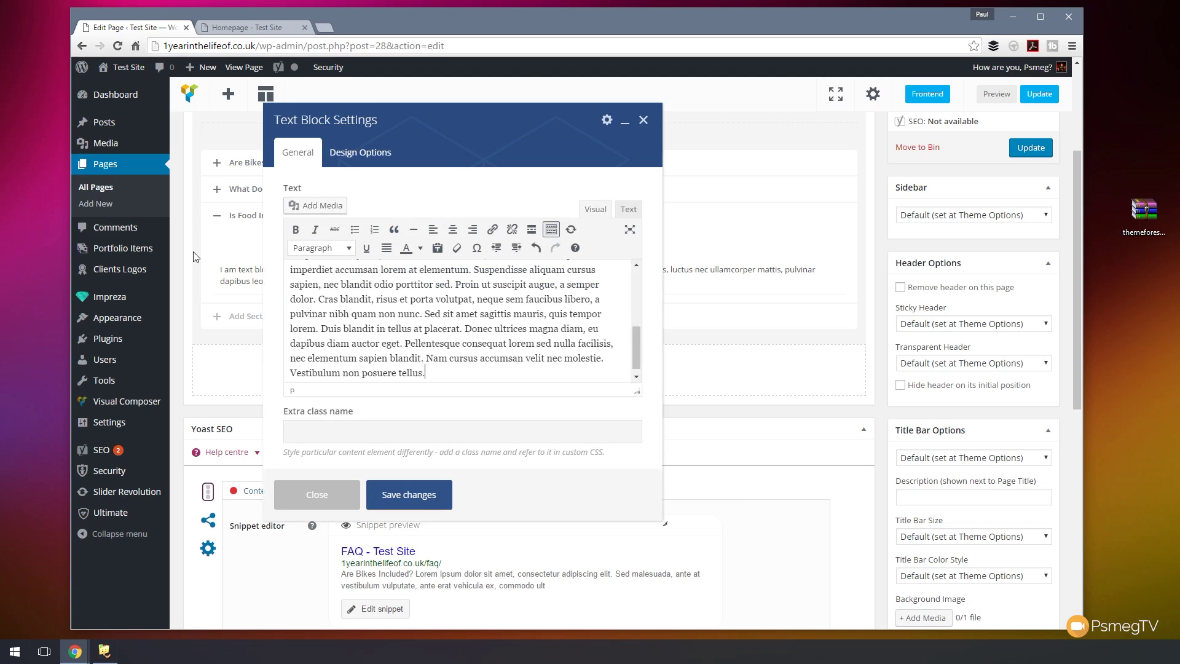
click(392, 504)
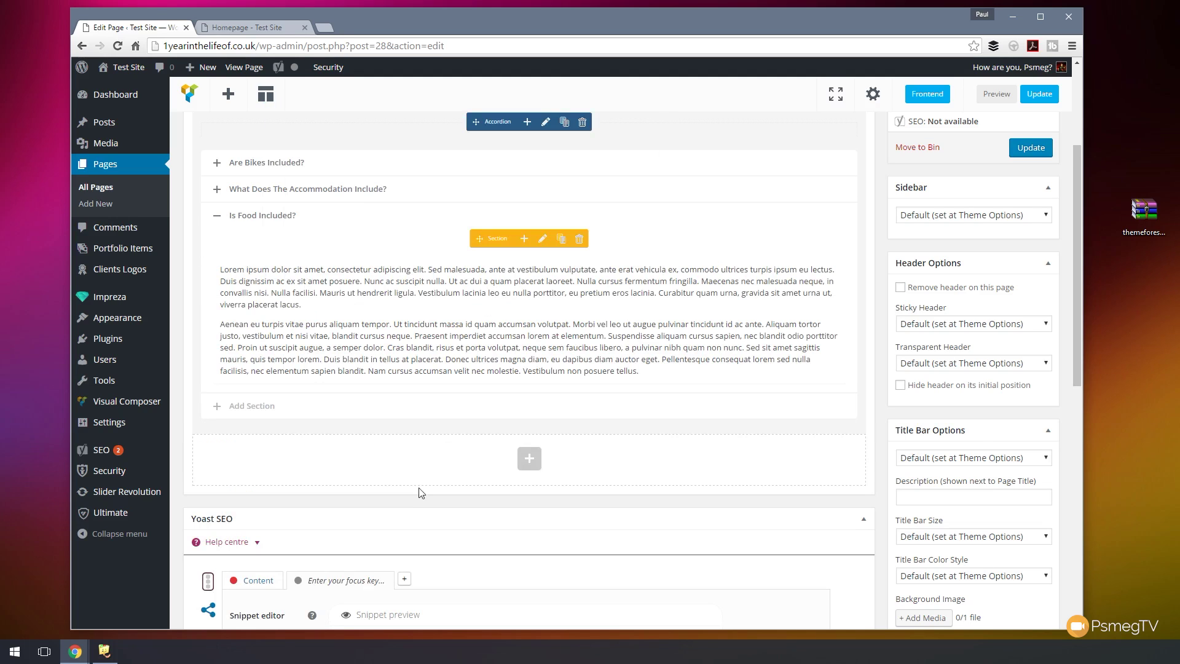
scroll(582, 411, up, 3)
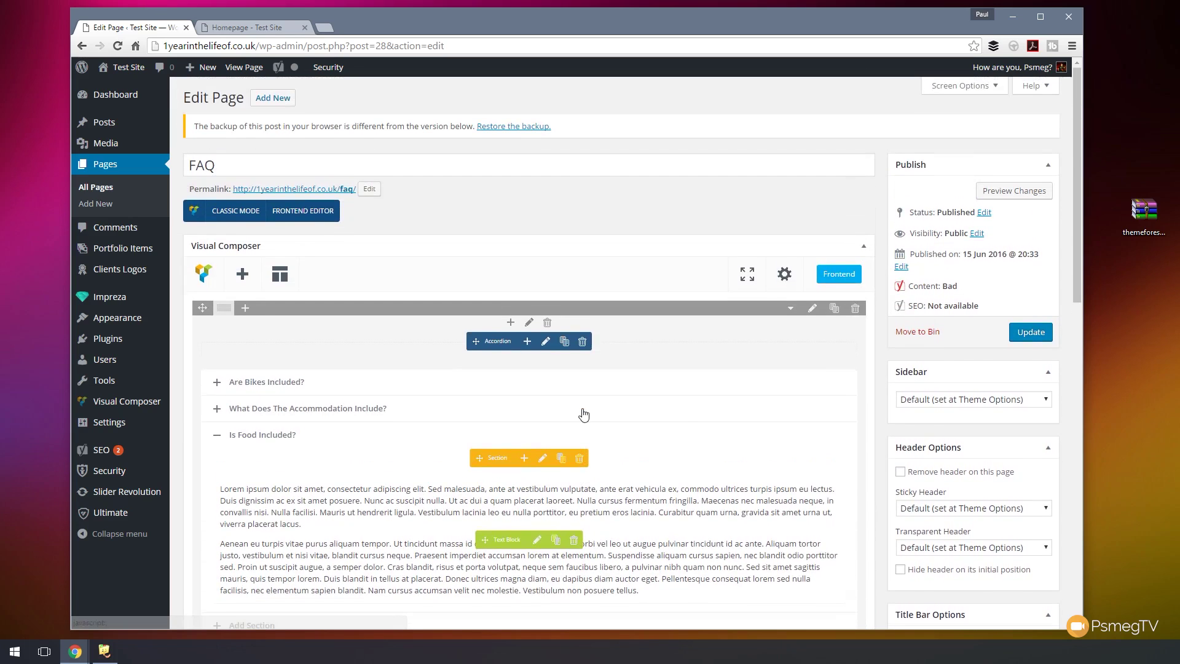
- Update the FAQ page and expand the Accommodation and Food answers on the live site
click(1031, 333)
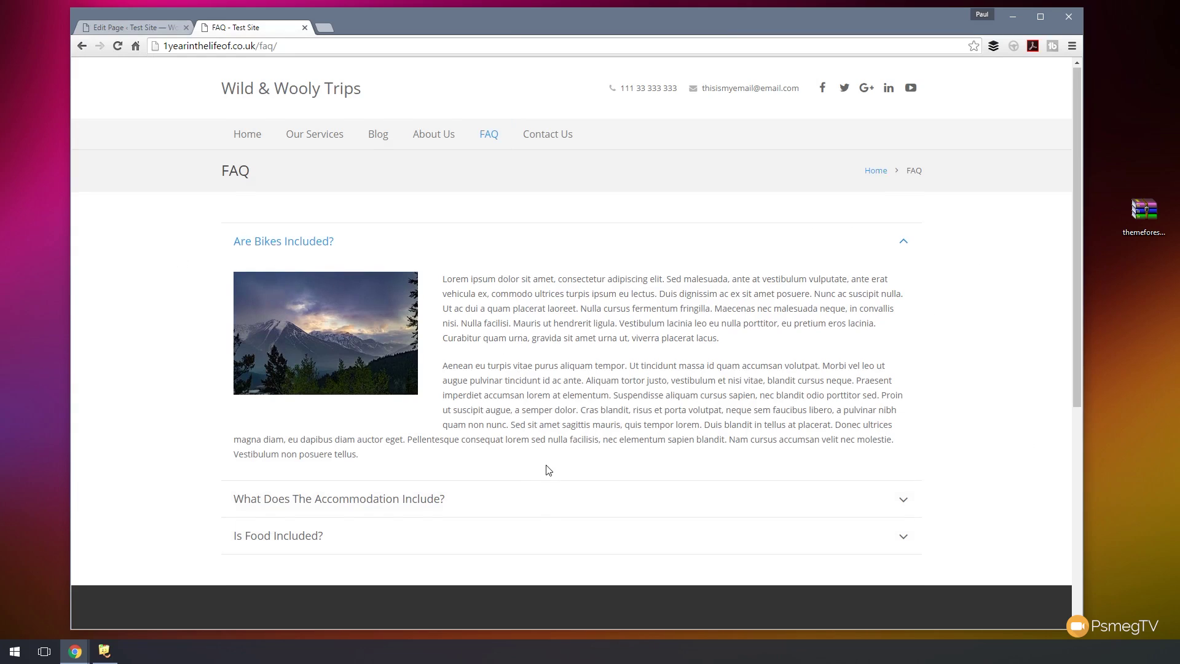
scroll(547, 468, down, 2)
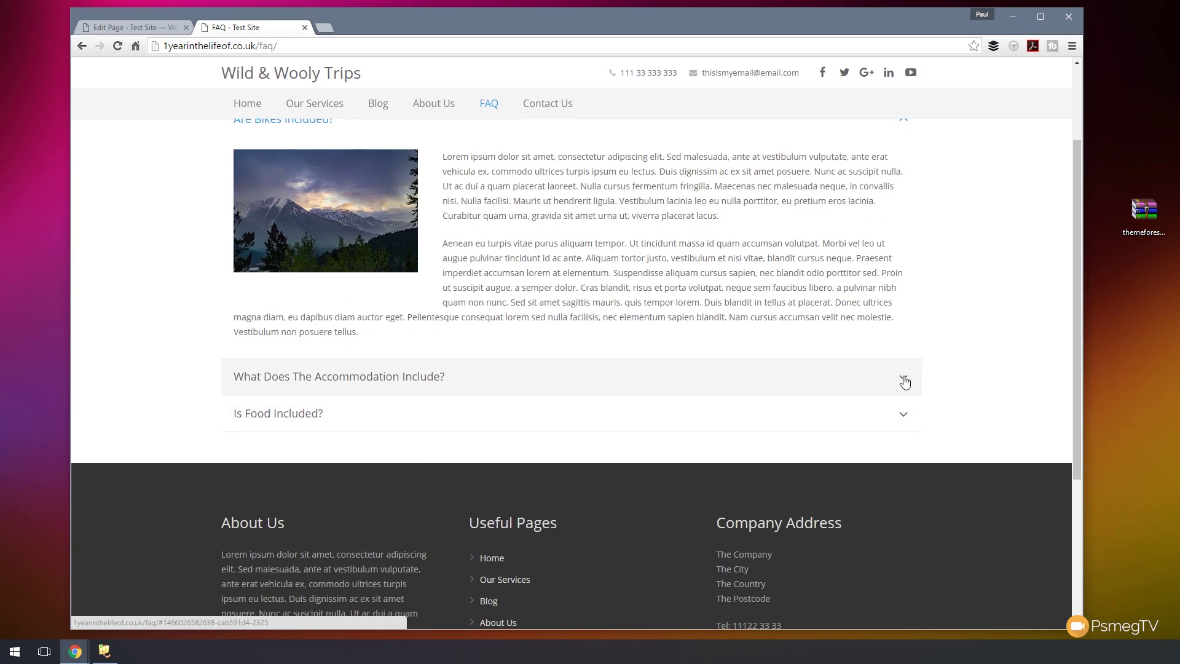
click(900, 378)
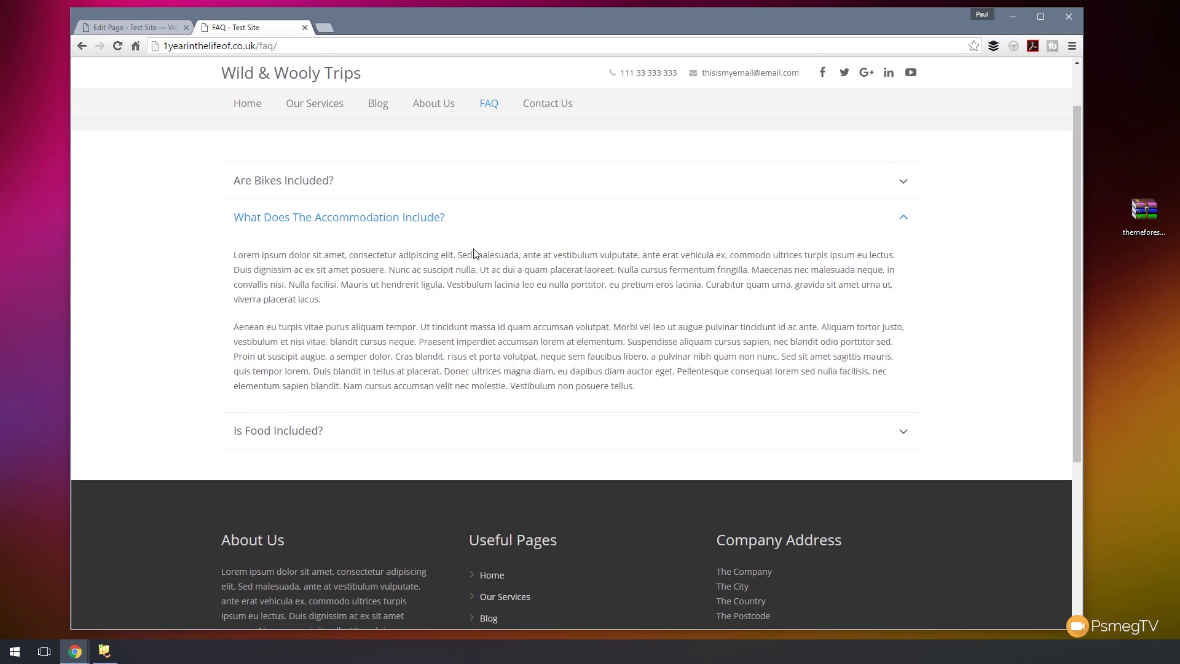
click(904, 432)
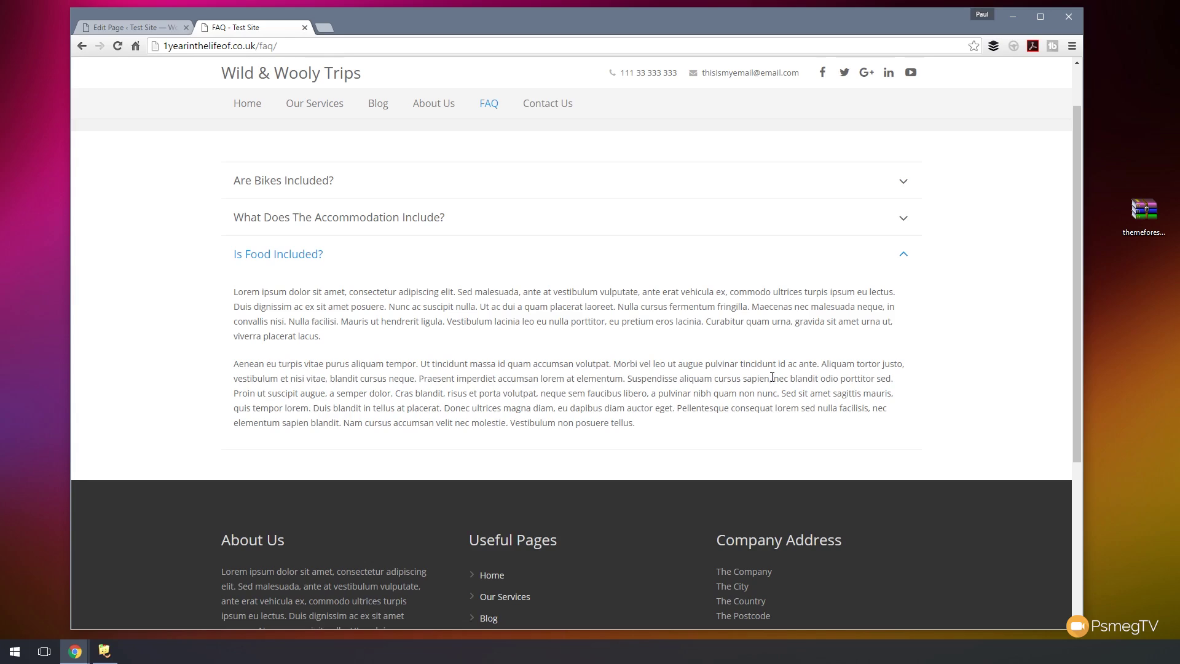
scroll(578, 399, up, 2)
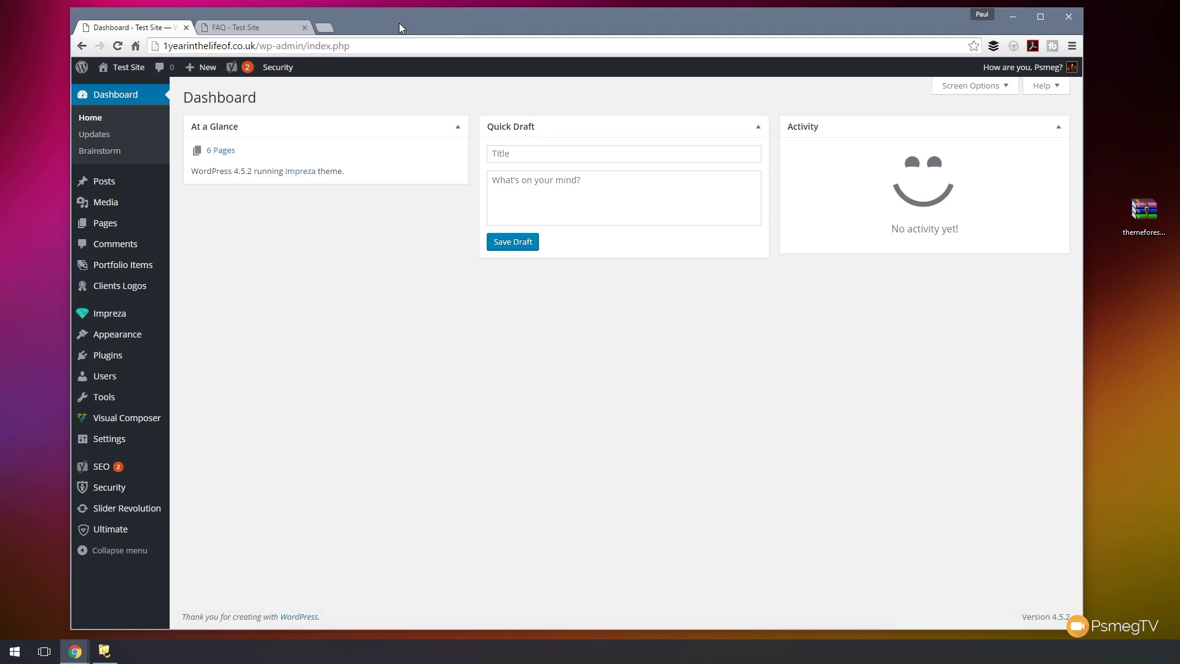
- Create a new post titled 'Blog Post 1' with two pasted lorem ipsum paragraphs
mouse_move(105, 184)
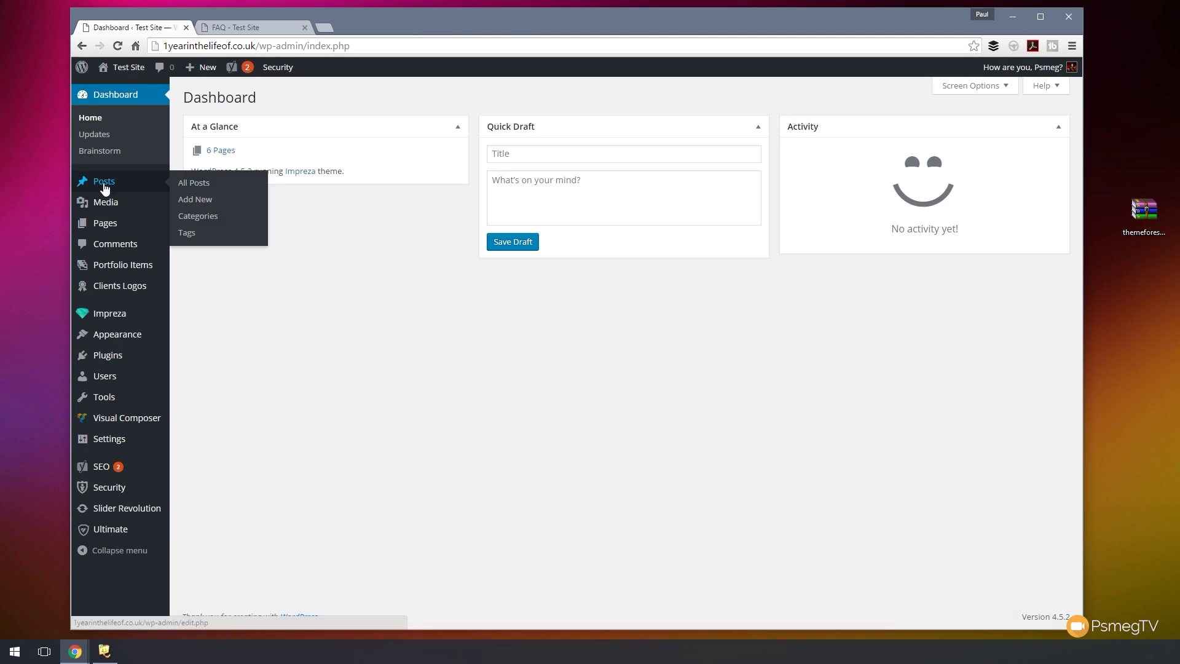
click(202, 203)
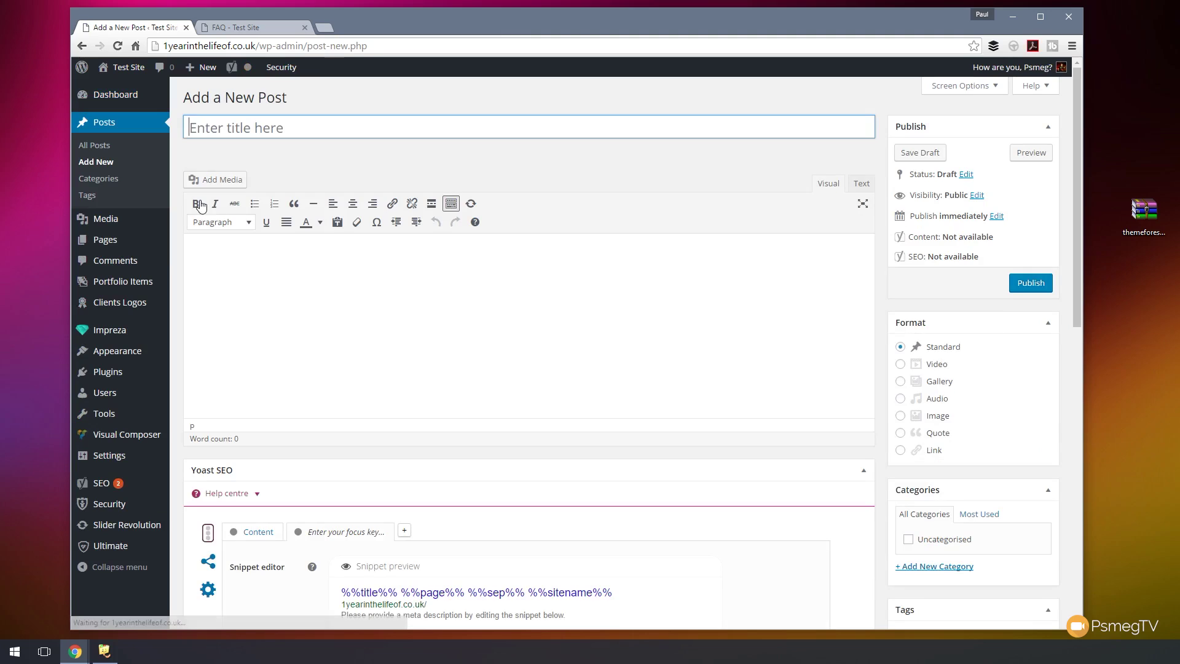
text(Blog Post 1)
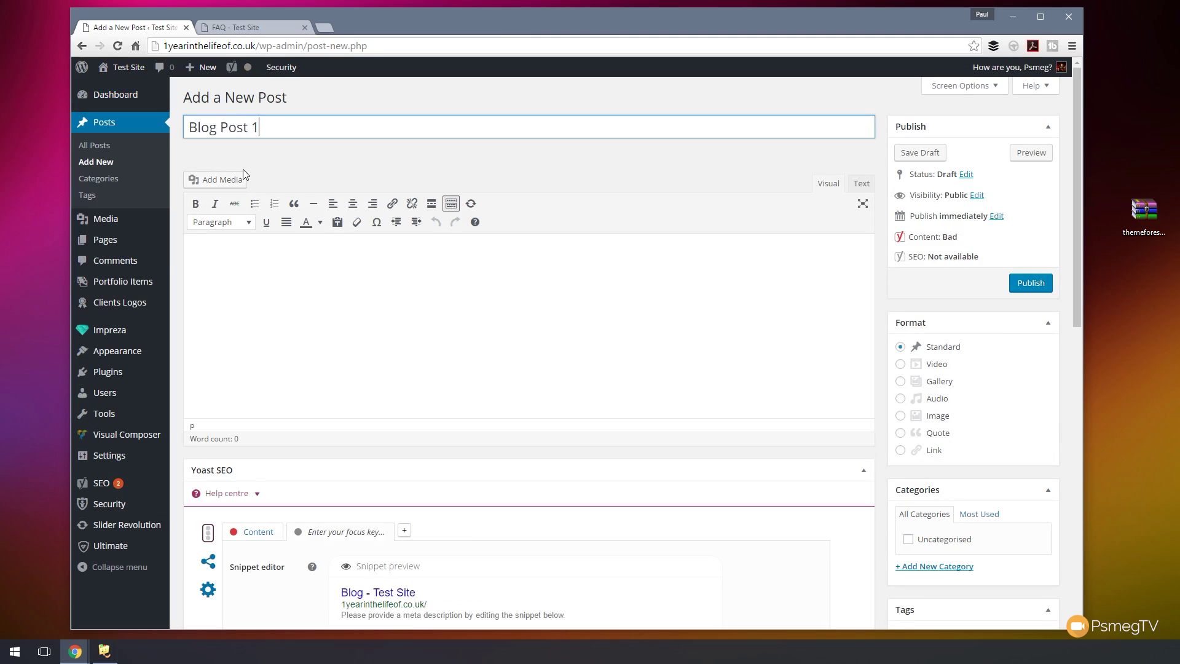
click(287, 311)
text(Lorem ipsum dolor sit amet, consectetur adipiscing elit. Sed malesuada, ante at vestibulum vulputate, ante erat vehicula ex, commodo ultrices turpis ipsum eu lectus. Duis dignissim ac ex sit amet posuere. Nunc ac suscipit nulla. Ut ac dui a quam placerat laoreet. Nulla cursus fermentum fringilla. Maecenas nec malesuada neque, in convallis nisi. Nulla facilisi. Mauris ut hendrerit ligula. Vestibulum lacinia leo eu nulla porttitor, eu pretium eros lacinia. Curabitur quam urna, gravida sit amet urna ut, viverra placerat lacus.  Aenean eu turpis vitae purus aliquam tempor. Ut tincidunt massa id quam accumsan volutpat. Morbi vel leo ut augue pulvinar tincidunt id ac ante. Aliquam tortor justo, vestibulum et nisi vitae, blandit cursus neque. Praesent imperdiet accumsan lorem at elementum. Suspendisse aliquam cursus sapien, nec blandit odio porttitor sed. Proin ut suscipit augue, a semper dolor. Cras blandit, risus et porta volutpat, neque sem faucibus libero, a pulvinar nibh quam non nunc. Sed sit amet sagittis mauris, quis tempor lorem. Duis blandit in tellus at placerat. Donec ultrices magna diam, eu dapibus diam auctor eget. Pellentesque consequat lorem sed nulla facilisis, nec elementum sapien blandit. Nam cursus accumsan velit nec molestie. Vestibulum non posuere tellus.)
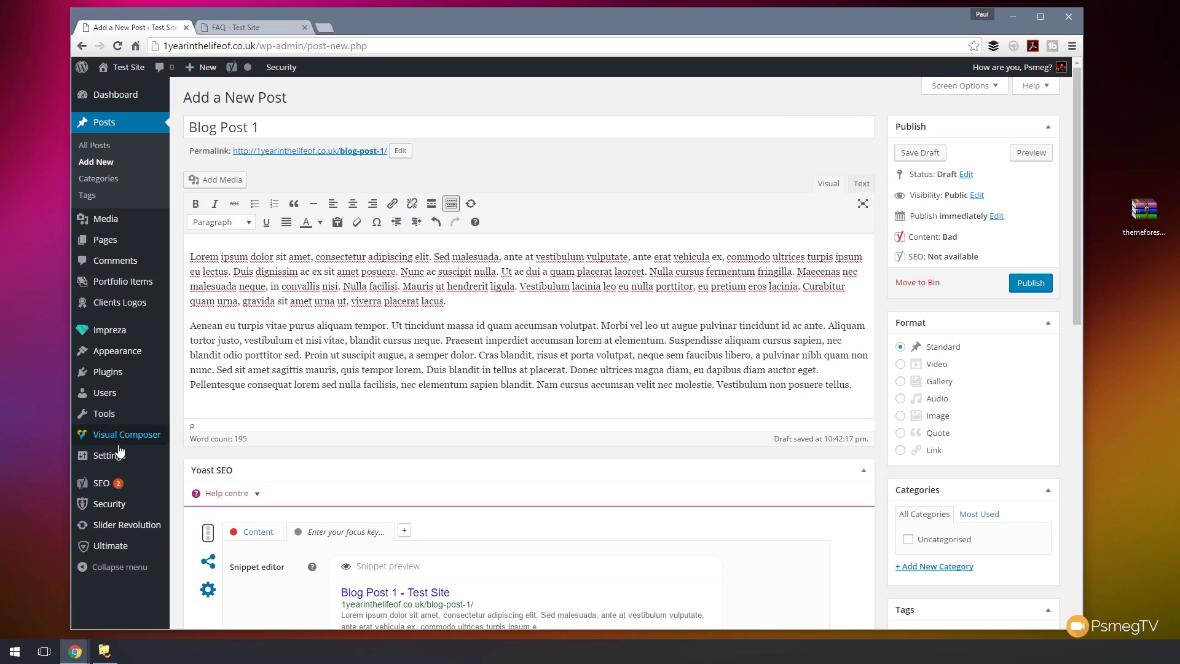
mouse_move(120, 435)
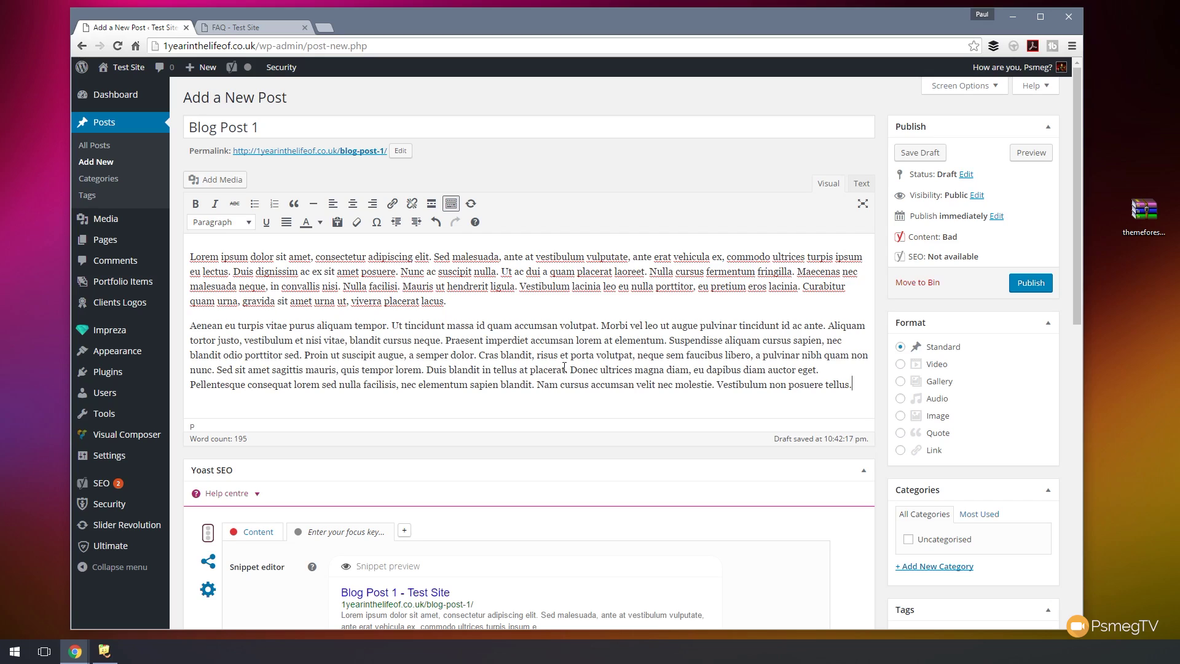
- Create a new Company News category for the post
scroll(688, 364, down, 5)
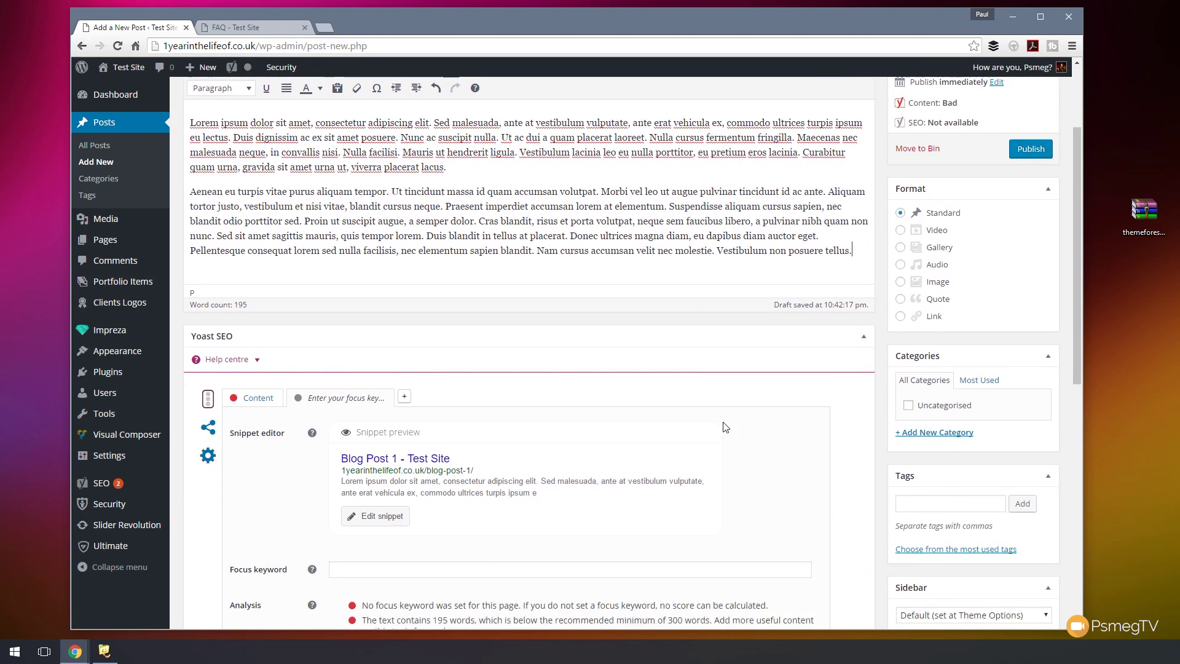
click(940, 260)
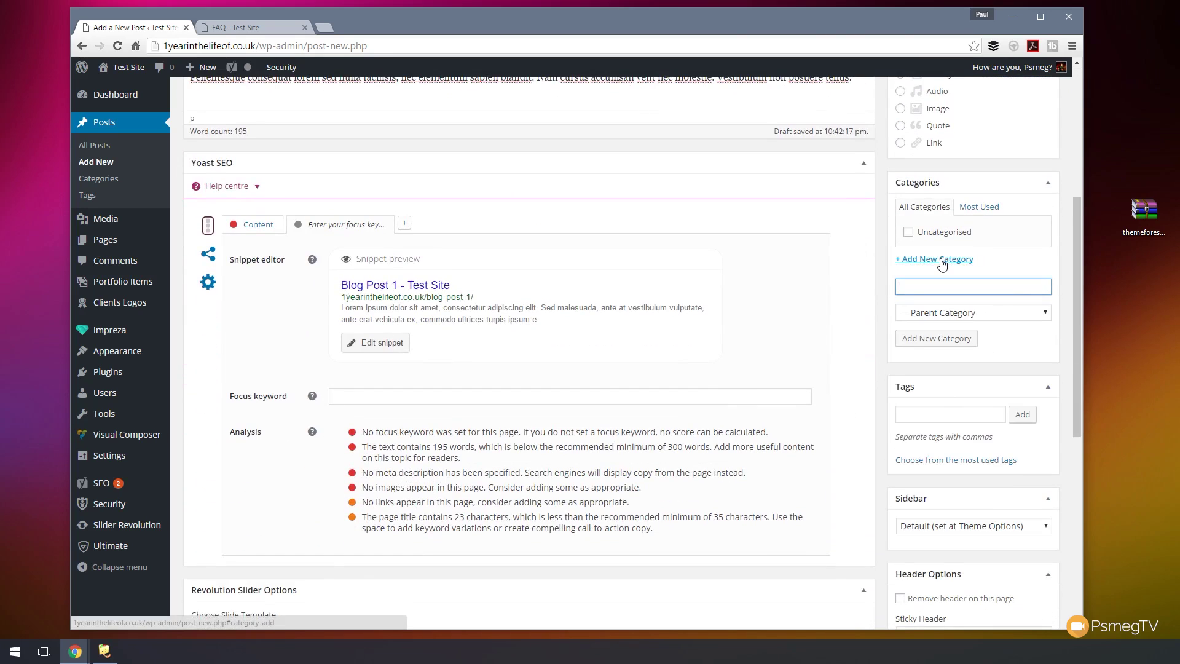
text(Company News)
click(935, 338)
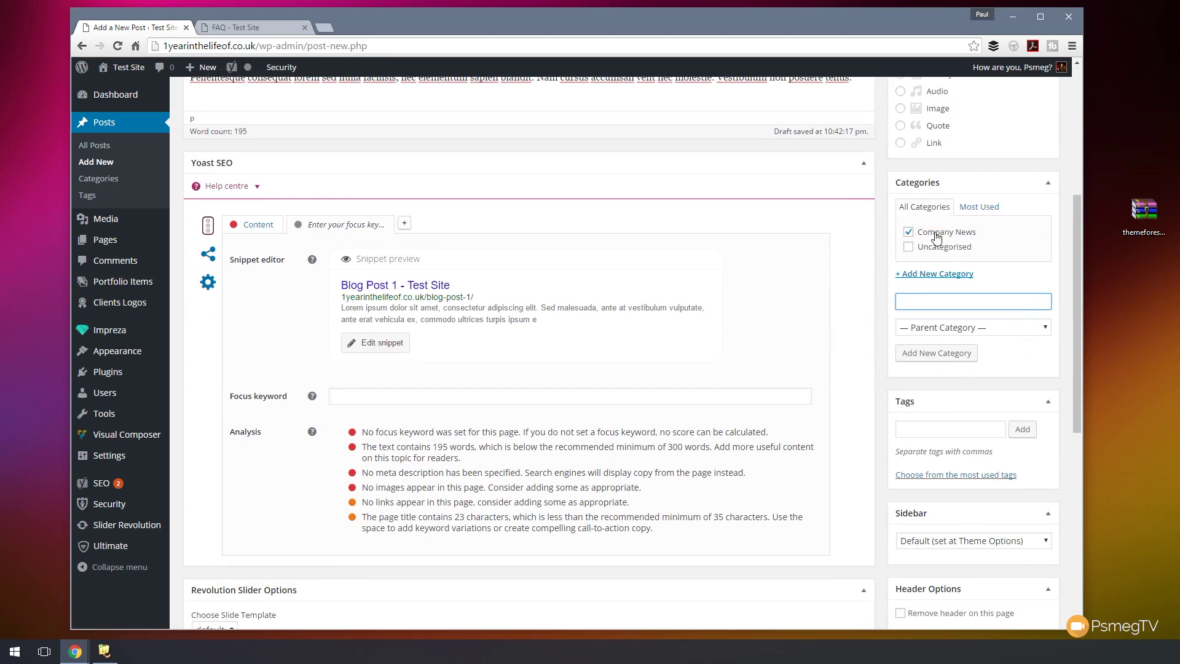
- Set the lake-with-boat photo 2.jpg as featured image and publish Blog Post 1
scroll(832, 513, down, 6)
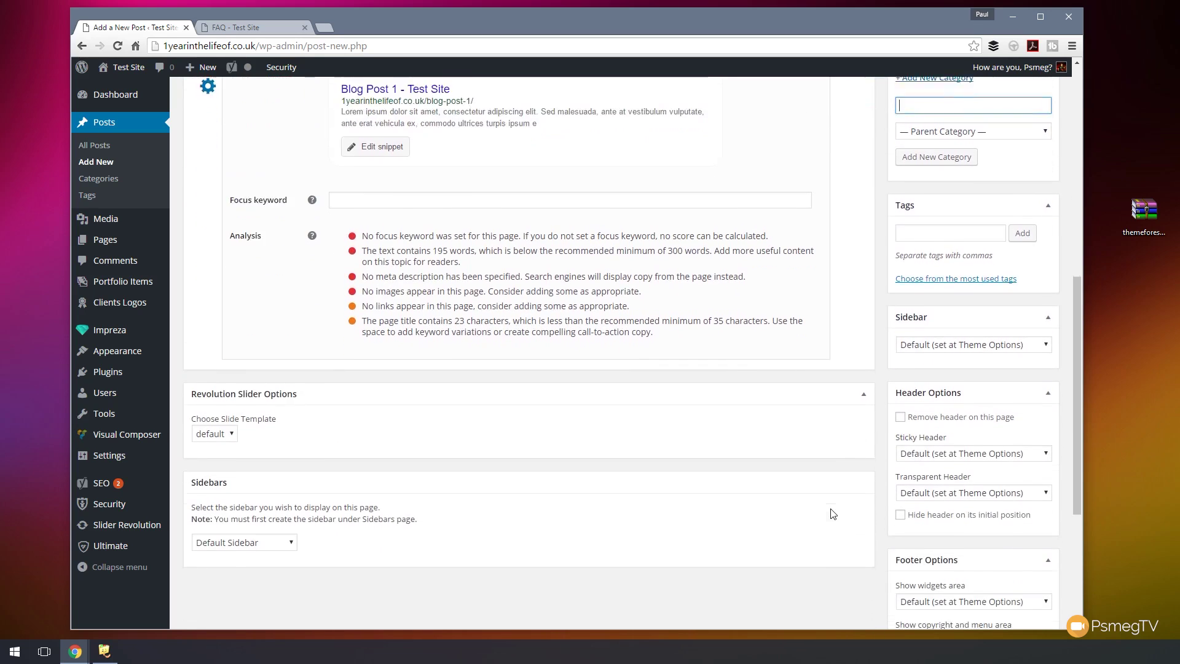
scroll(831, 513, down, 2)
click(928, 466)
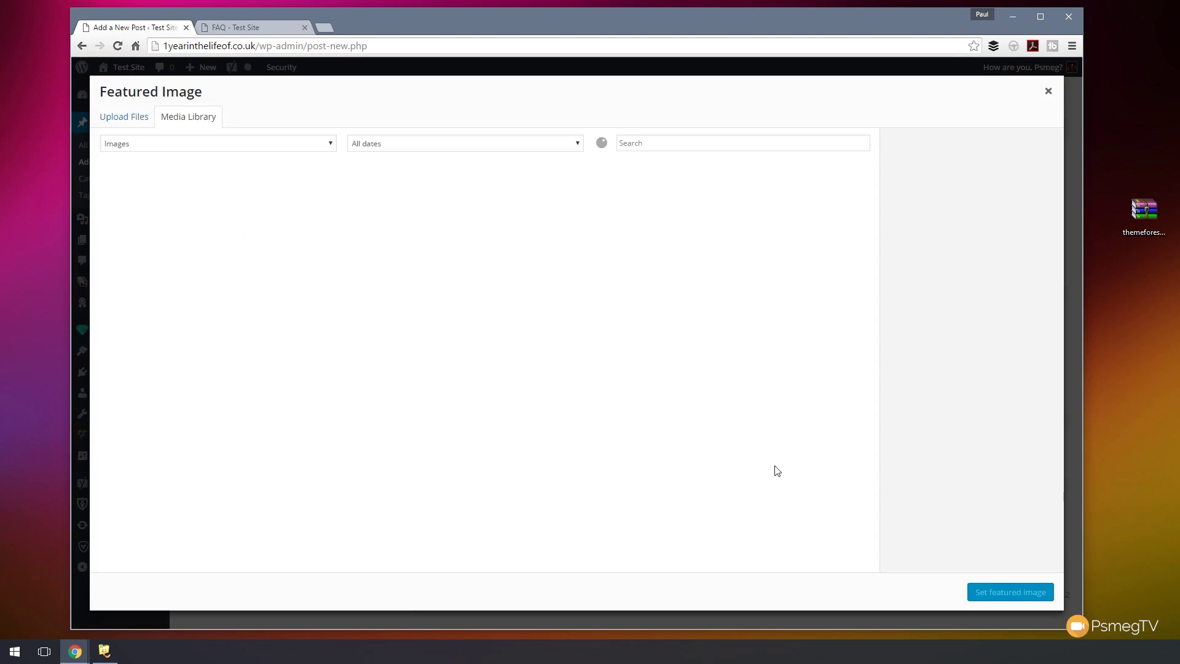
click(239, 231)
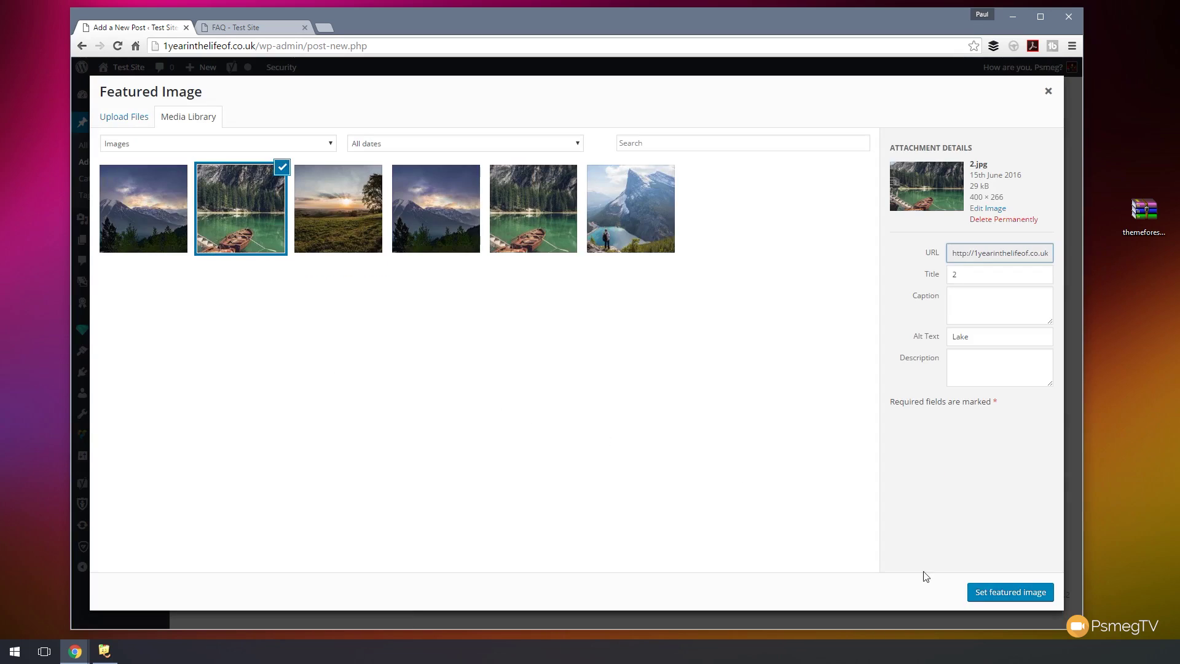
click(998, 592)
scroll(701, 539, up, 15)
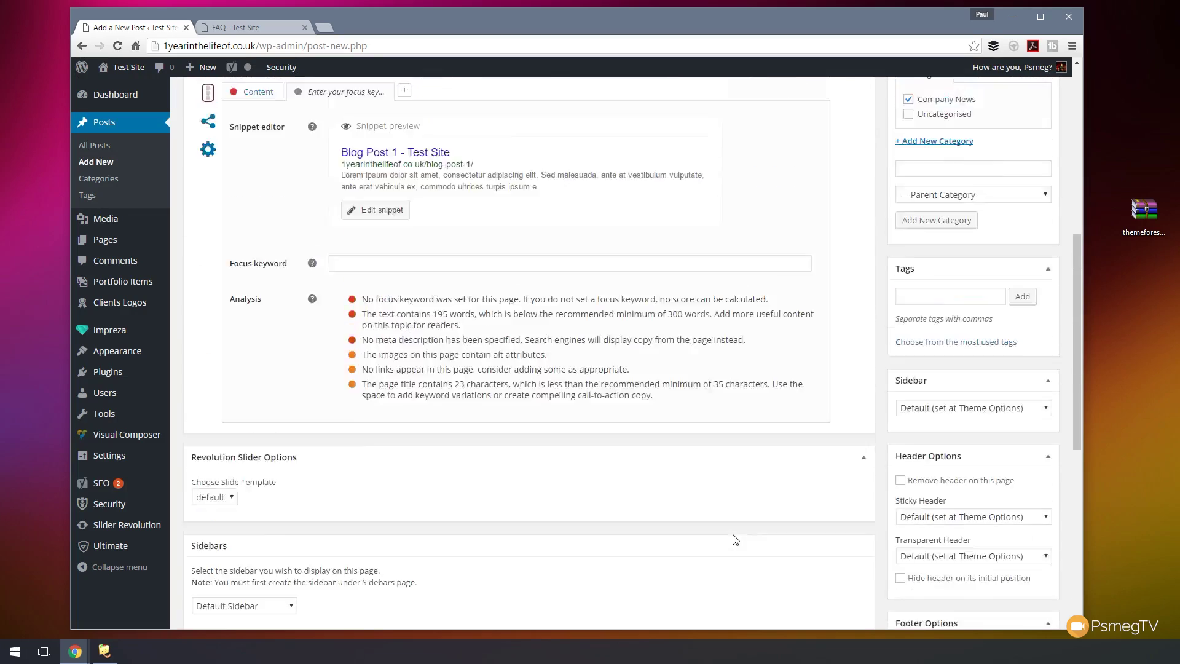
click(1026, 288)
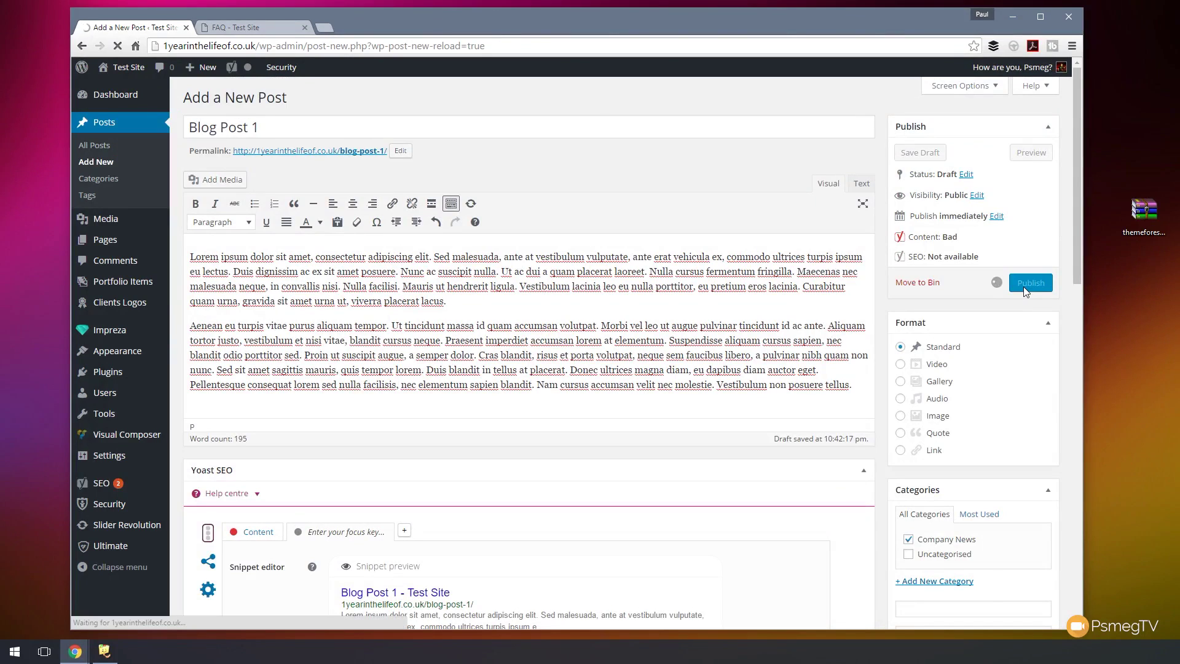
- Start a second new post for Blog post 2
click(266, 97)
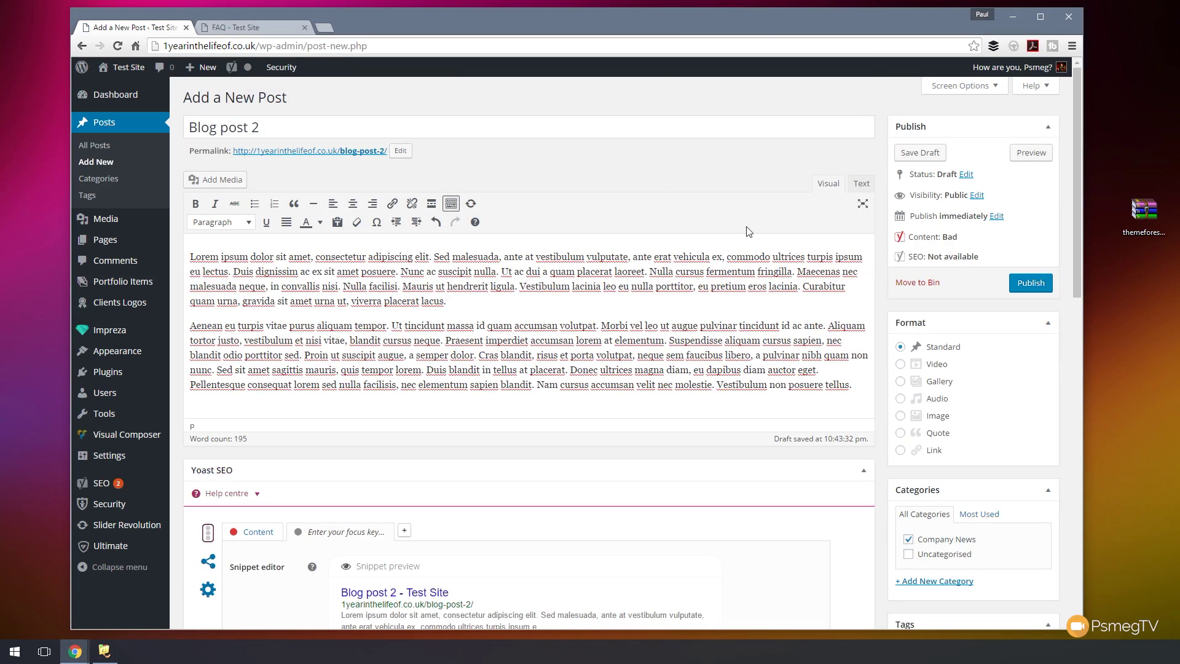
drag(1078, 167, 1088, 393)
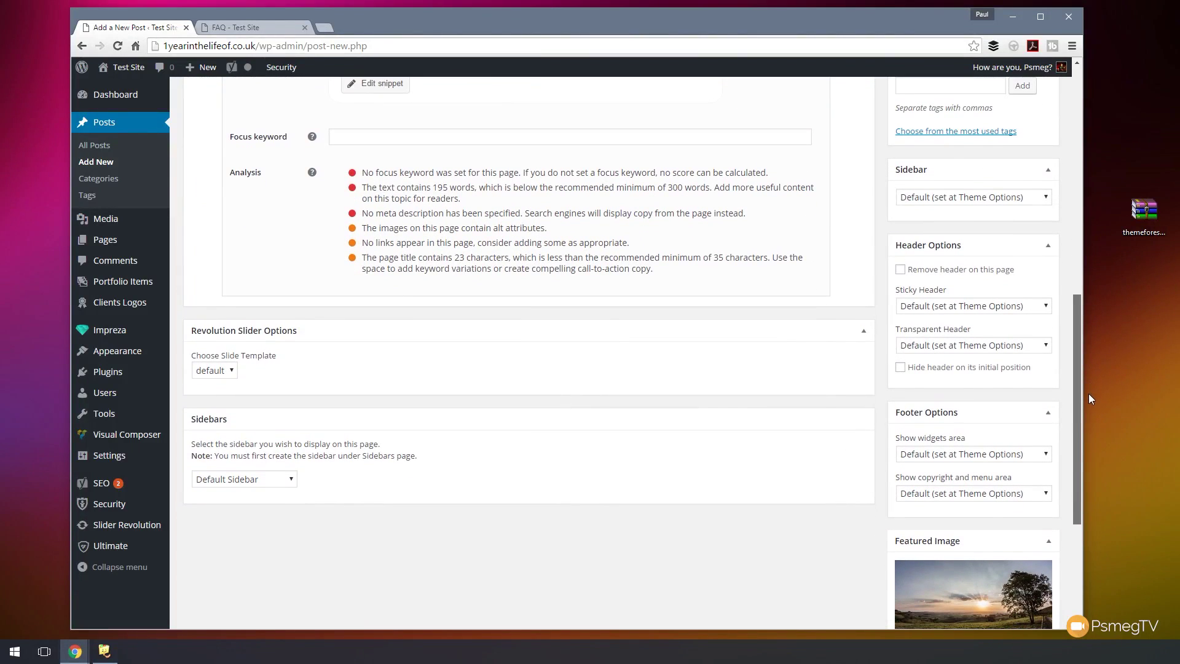
drag(1088, 394, 1083, 158)
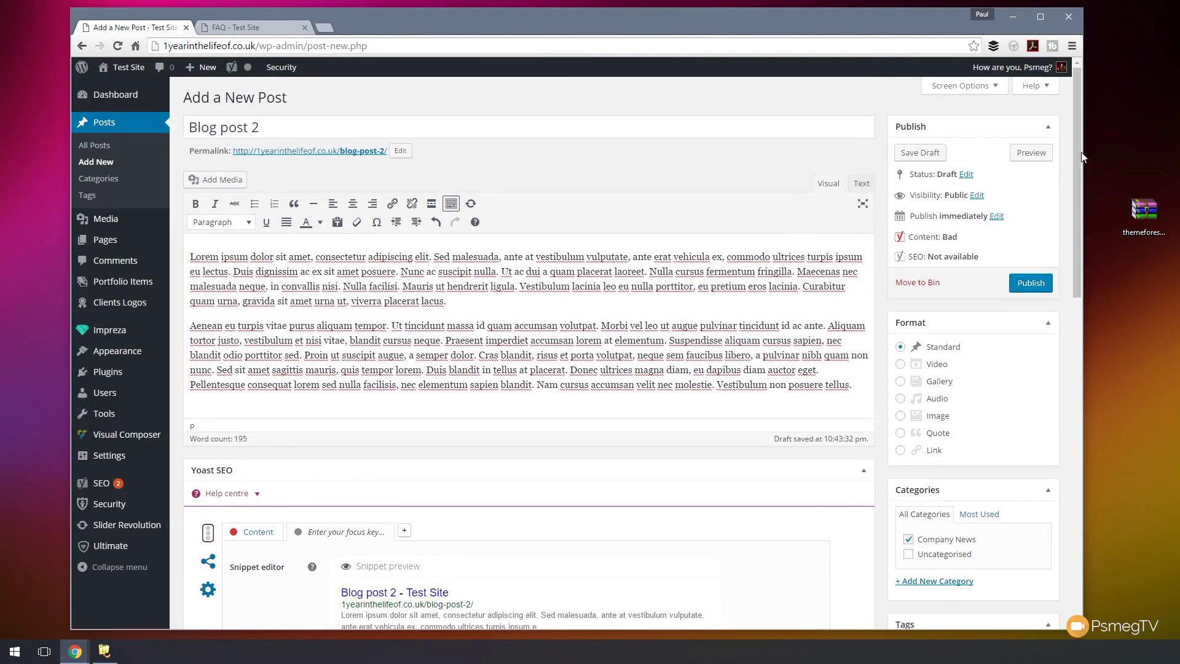
- In Screen Options, hide the Header Options, Footer Options, Featured Image Layout, Tags and Sidebar boxes
click(996, 91)
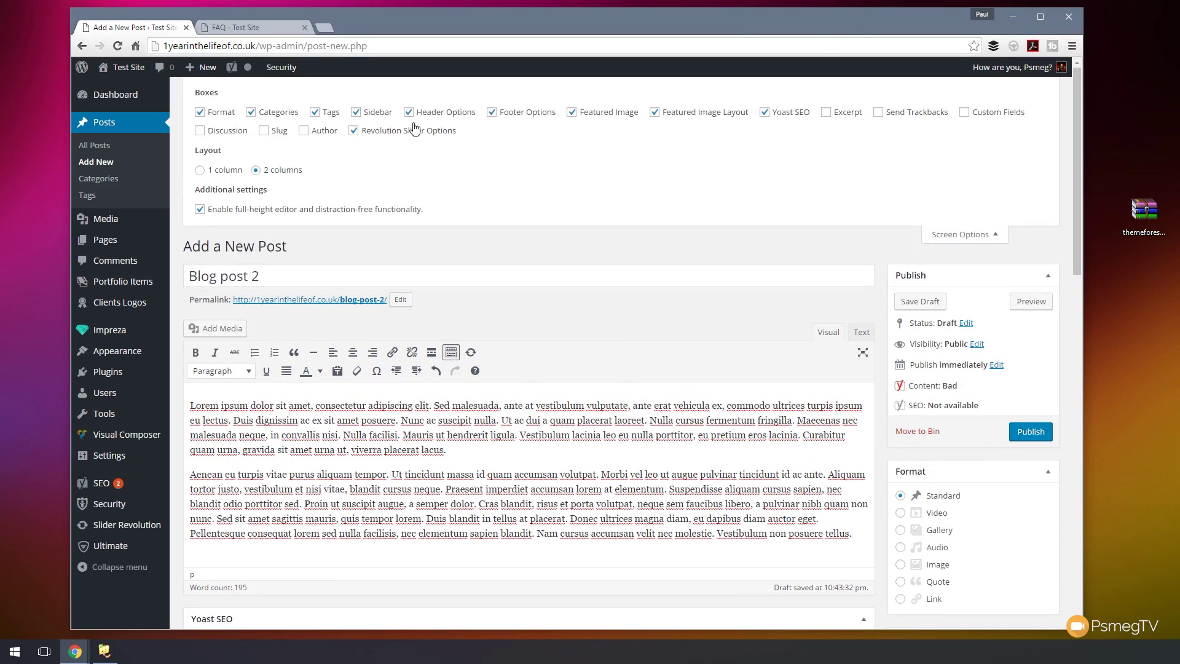
drag(1076, 245, 1076, 321)
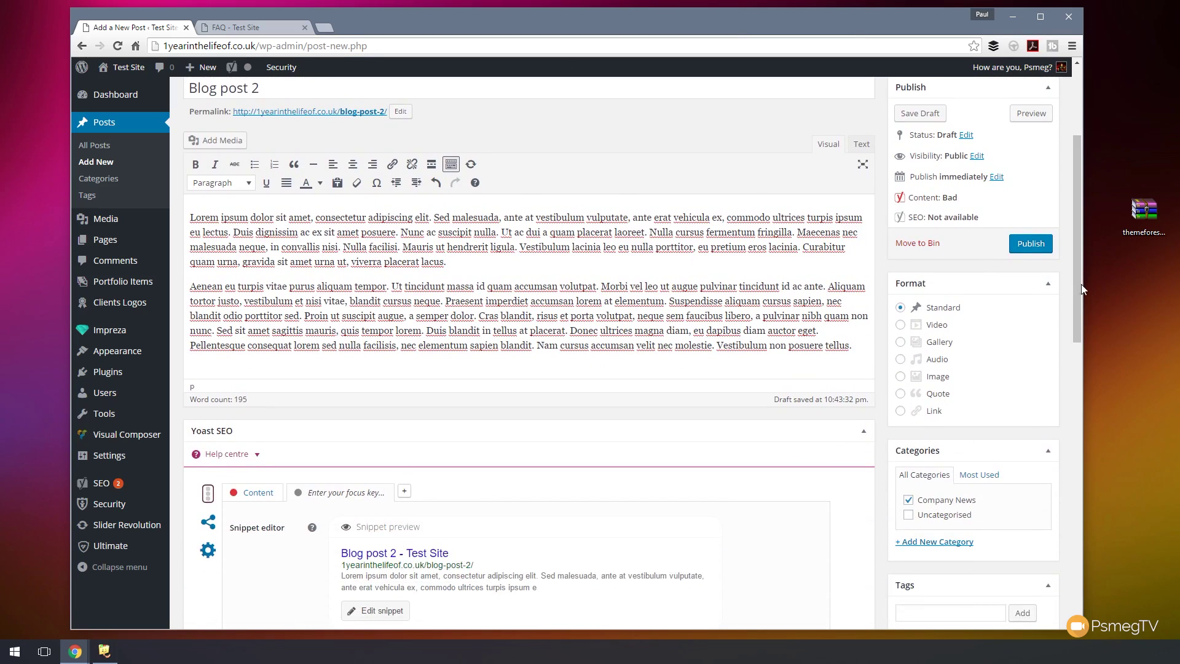
scroll(1079, 275, up, 3)
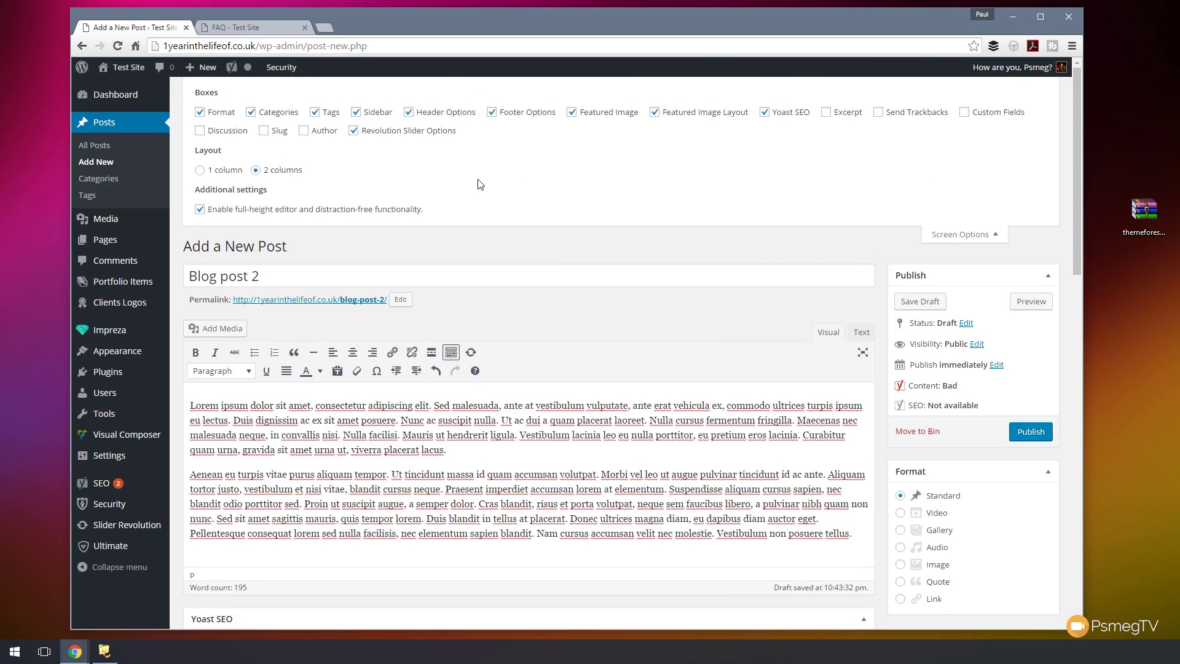
click(449, 115)
click(511, 116)
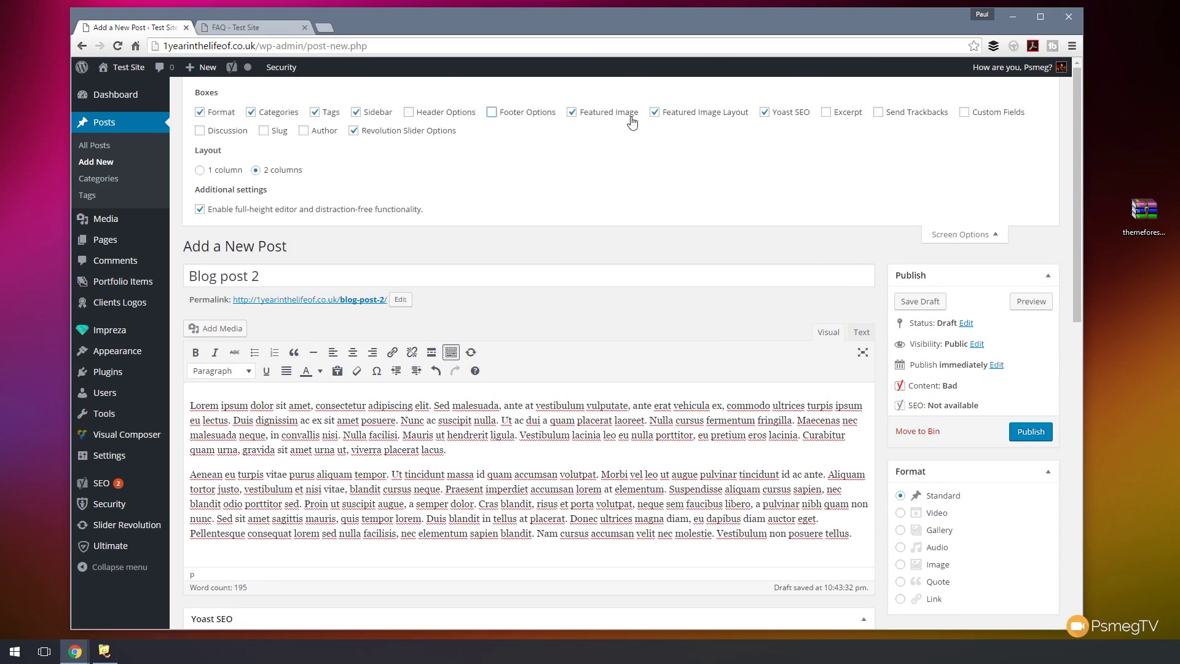
click(687, 116)
scroll(701, 541, down, 10)
scroll(713, 520, up, 10)
click(326, 115)
scroll(498, 311, down, 8)
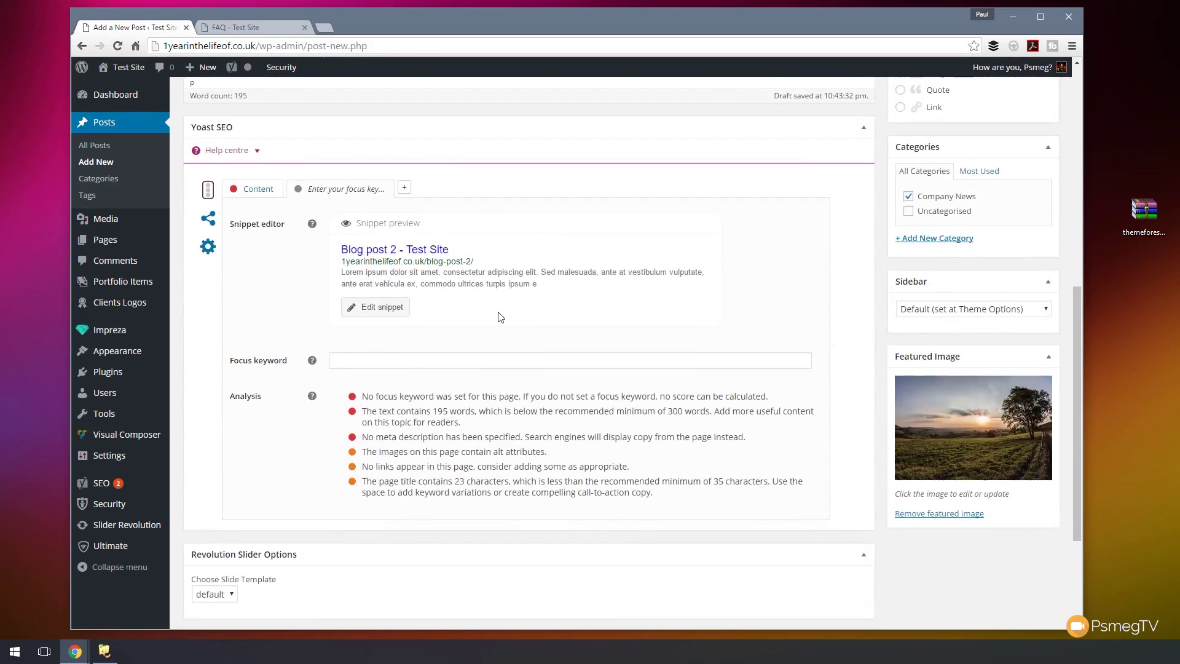
scroll(501, 317, up, 10)
click(355, 112)
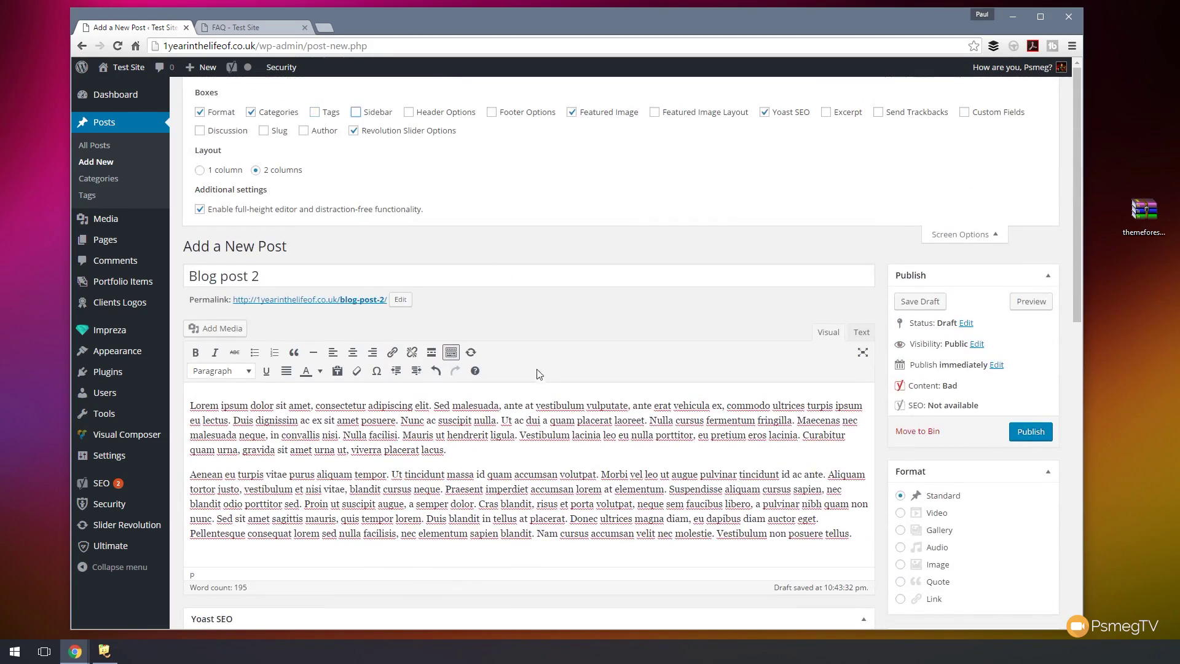
- Close the Screen Options panel and publish Blog post 2
scroll(537, 371, down, 10)
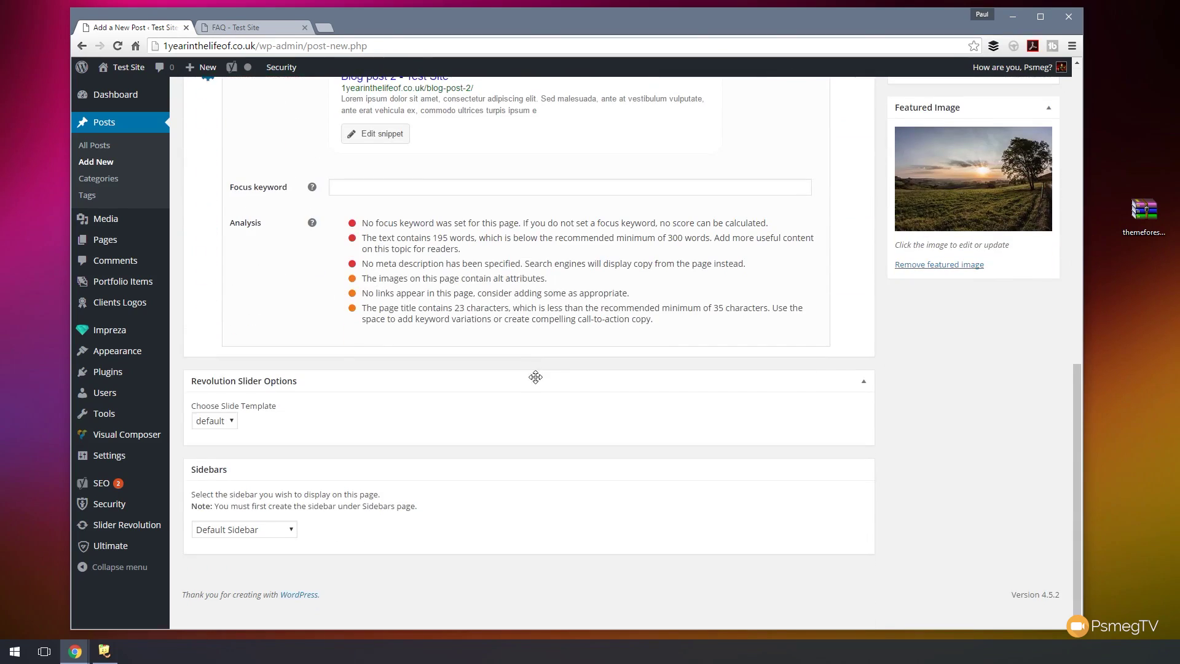
scroll(535, 376, up, 10)
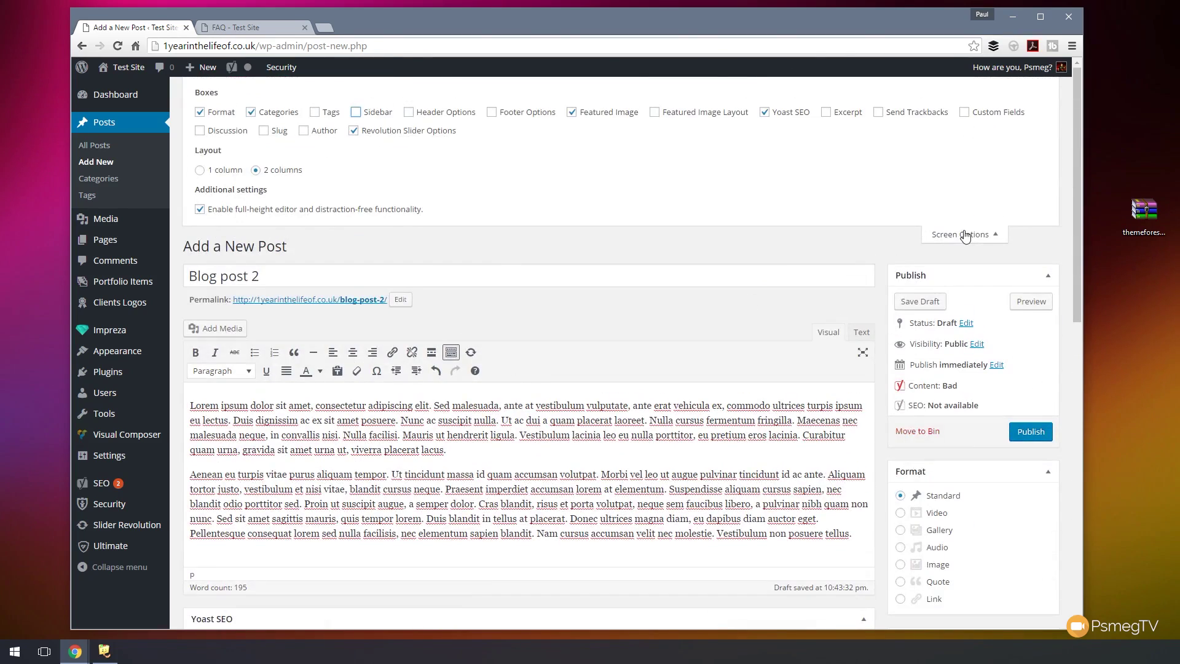
click(960, 234)
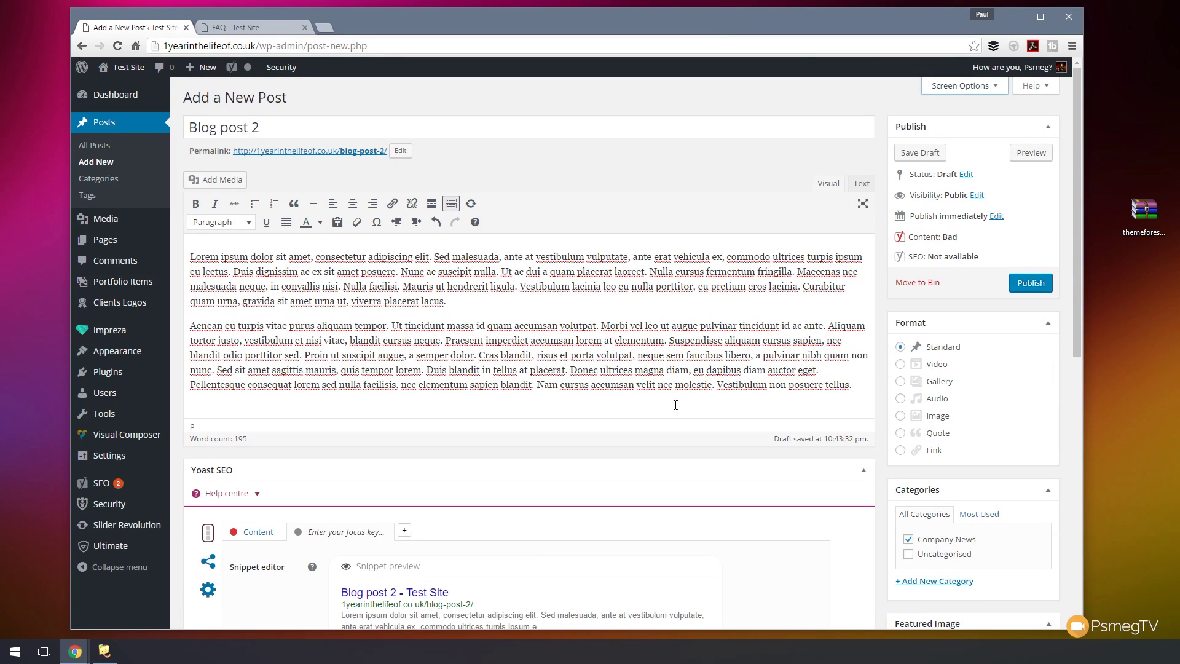
click(995, 86)
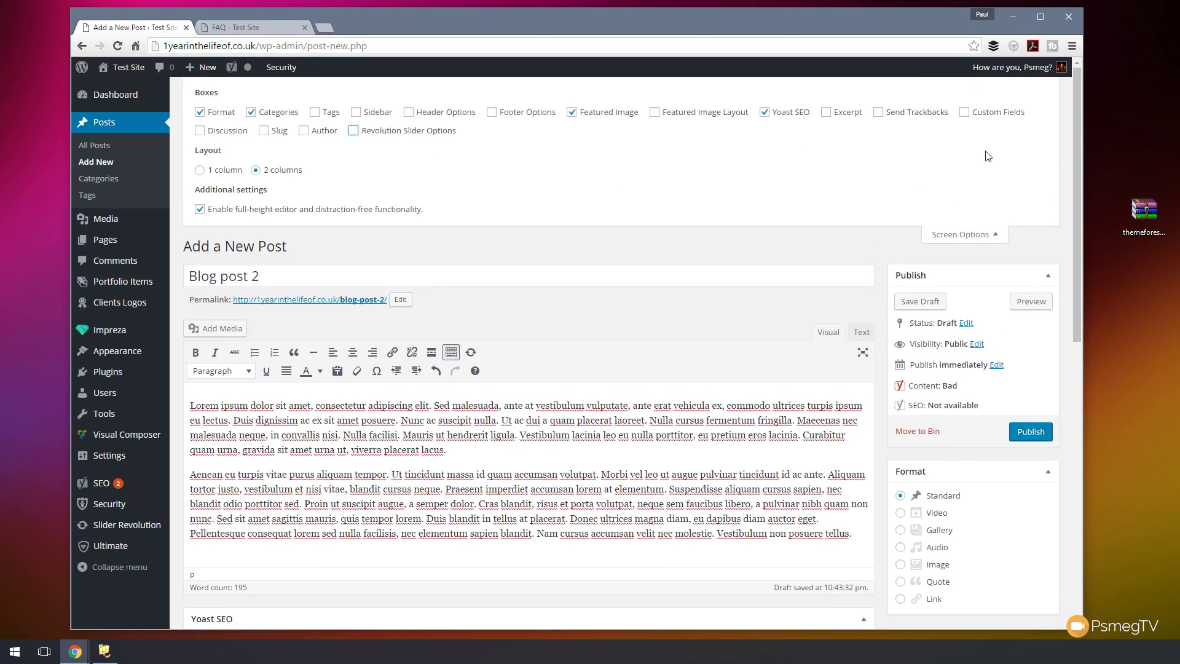
click(968, 234)
scroll(743, 442, down, 7)
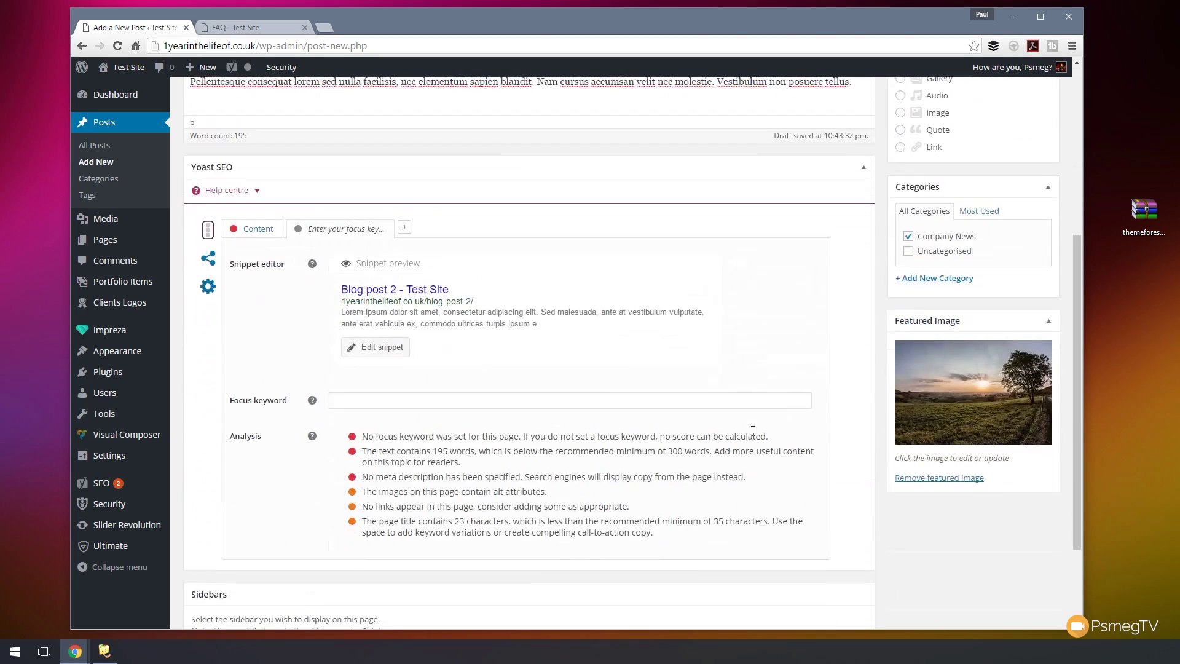
scroll(753, 435, up, 7)
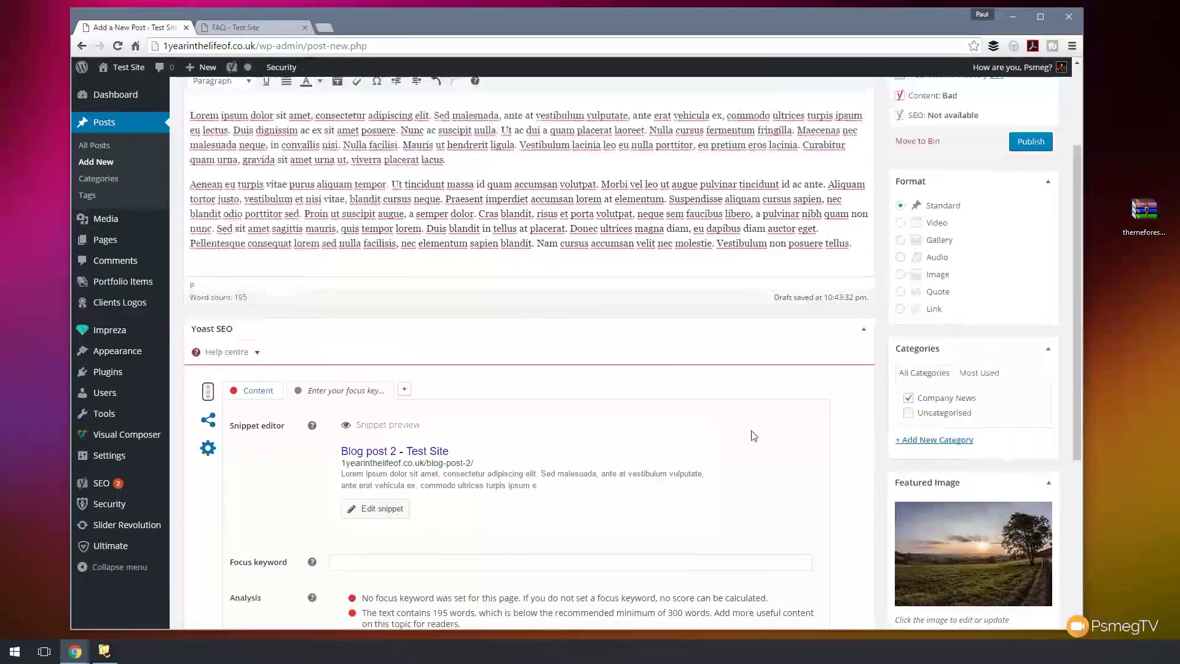
click(1045, 284)
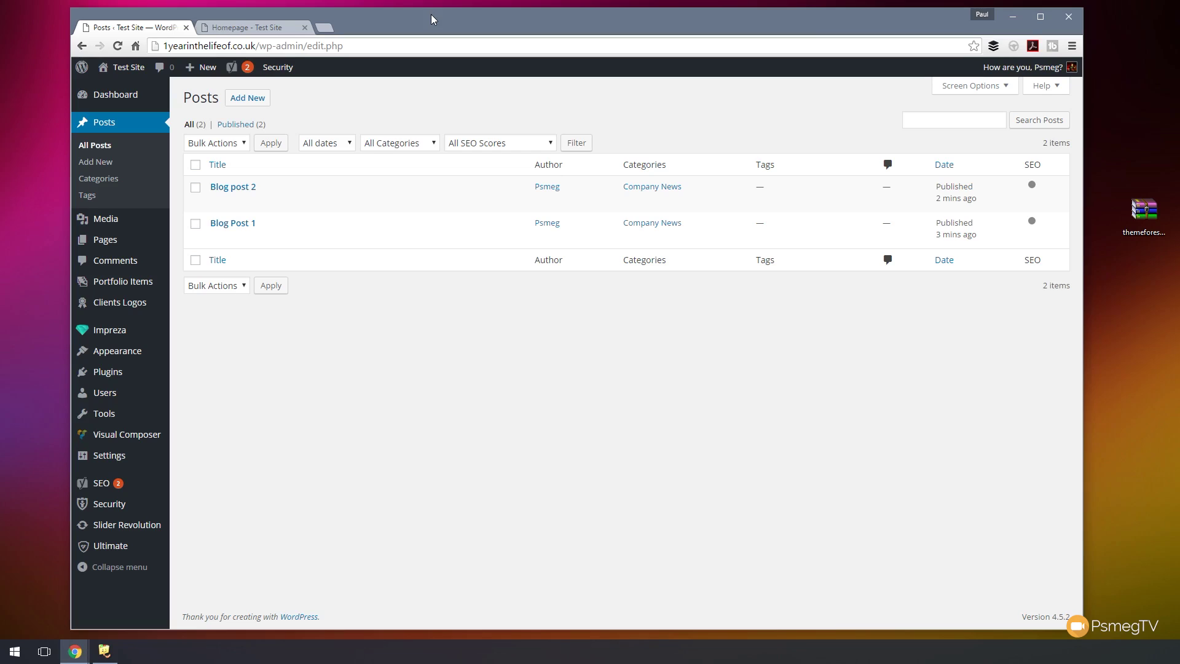
- Open the live site's Blog page and scroll through Blog post 2 and Blog Post 1
mouse_move(466, 208)
click(263, 30)
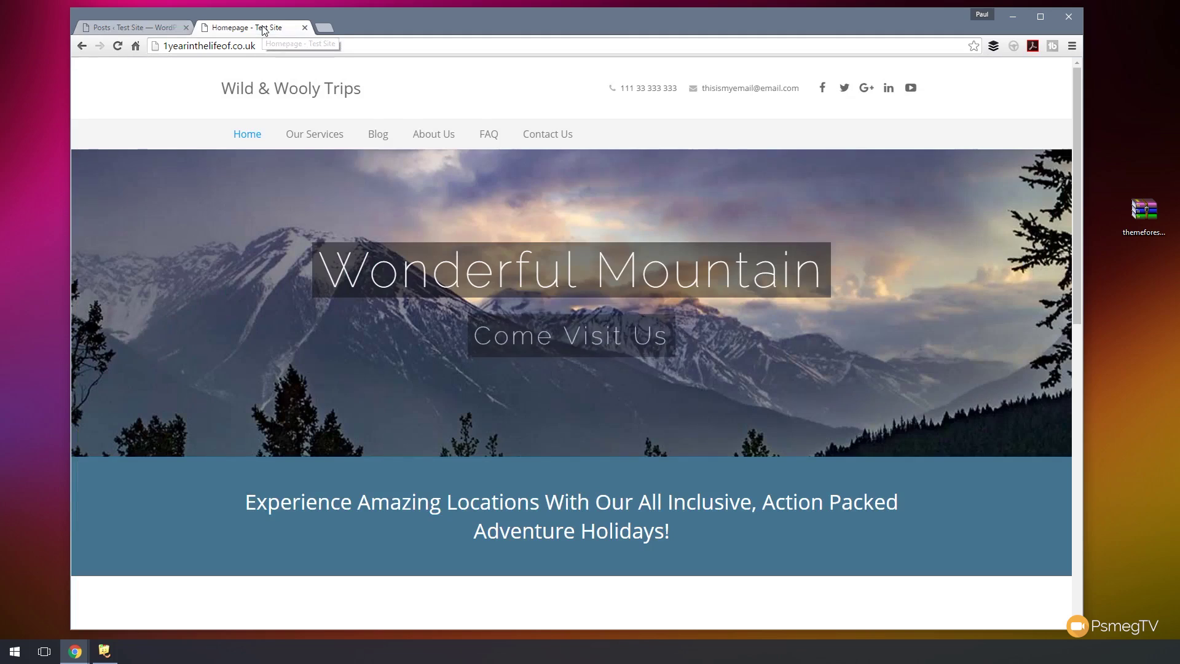
click(377, 139)
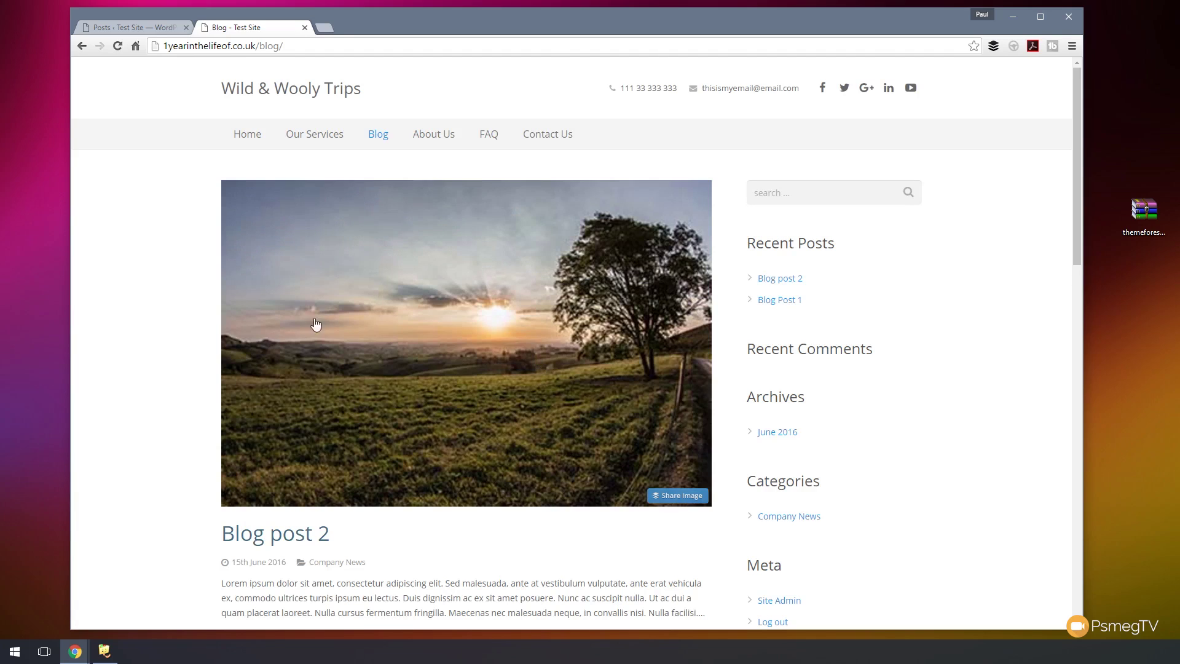
scroll(247, 320, down, 4)
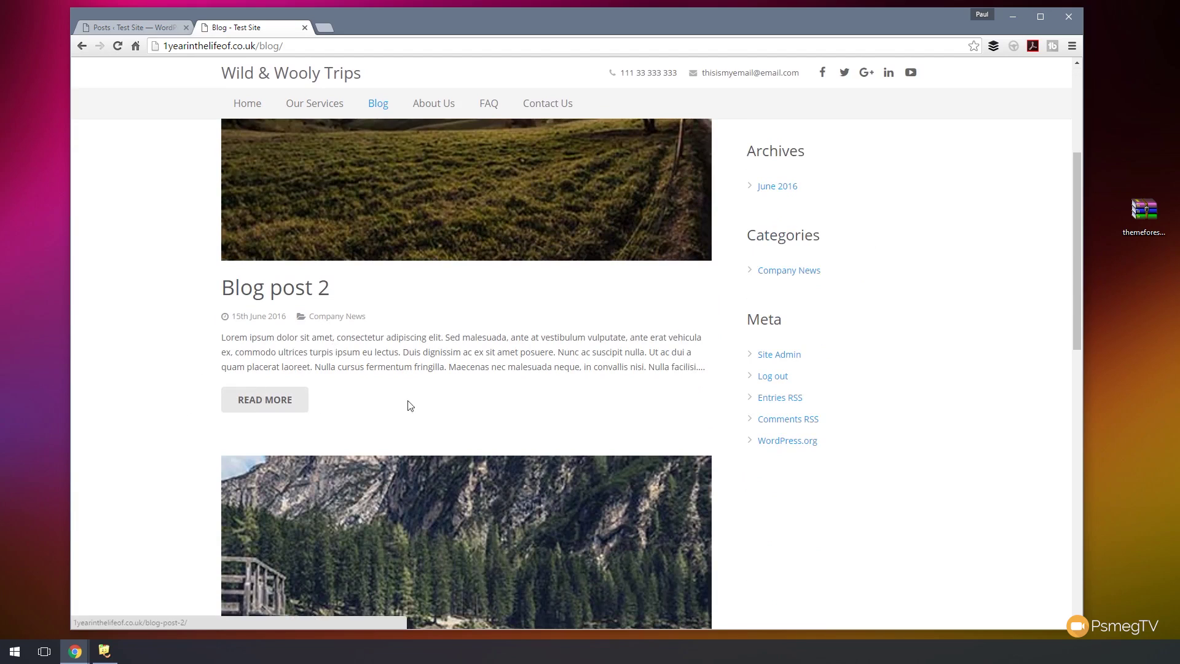
scroll(871, 412, up, 4)
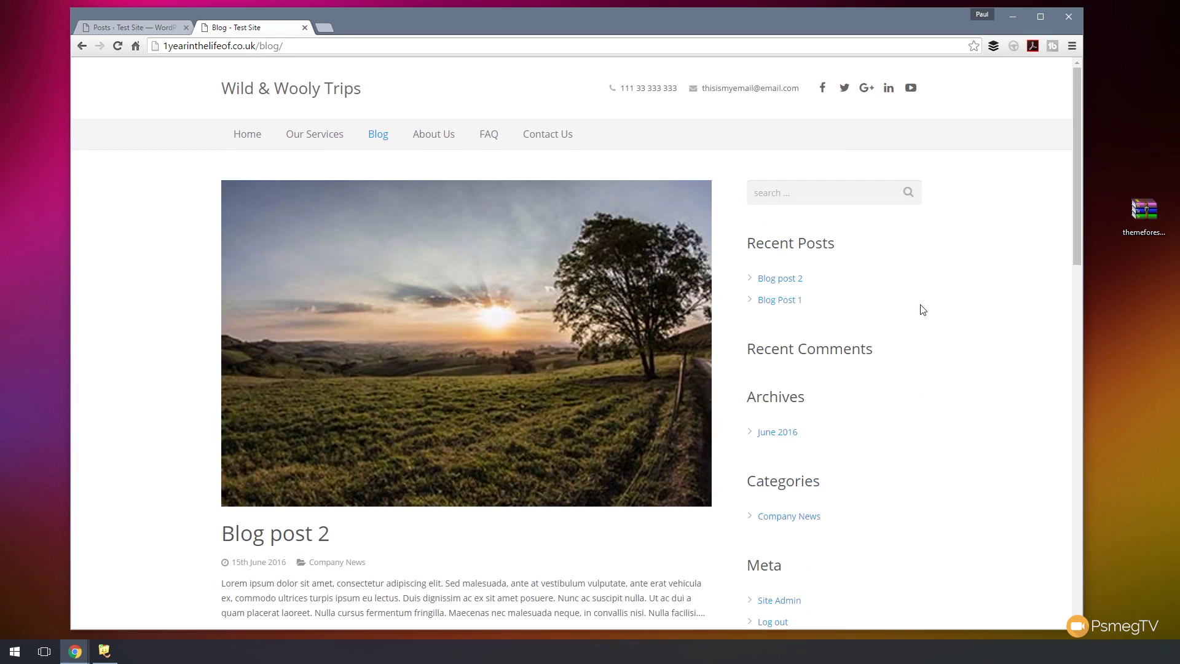
scroll(923, 309, down, 8)
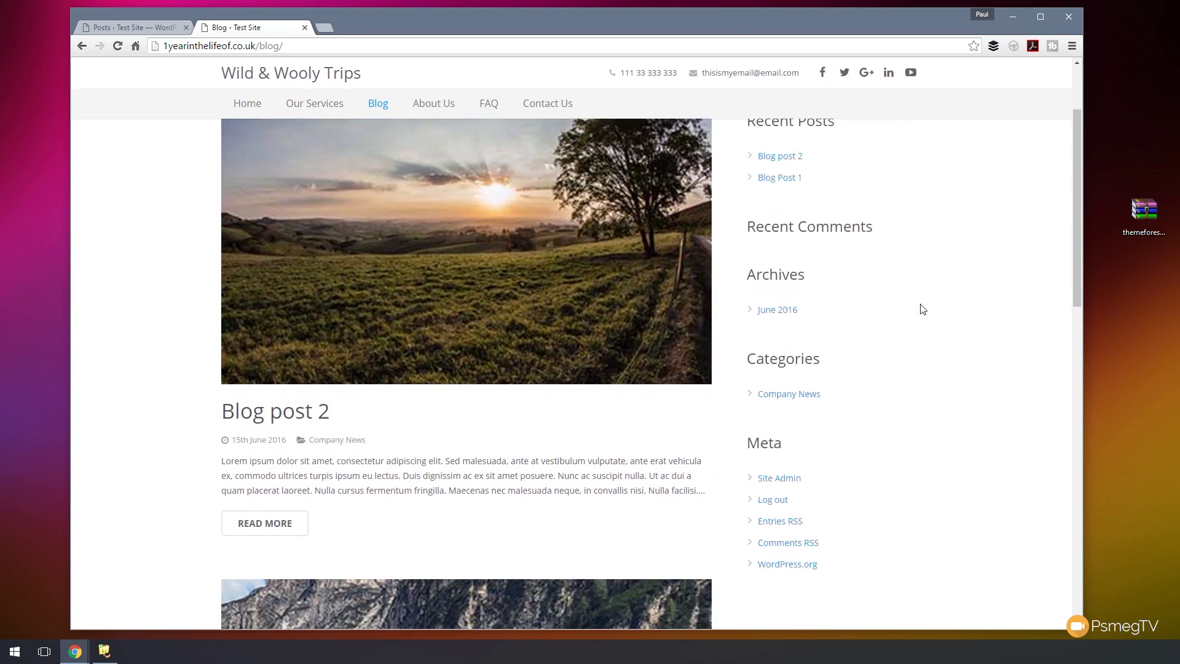
scroll(922, 311, down, 3)
mouse_move(488, 302)
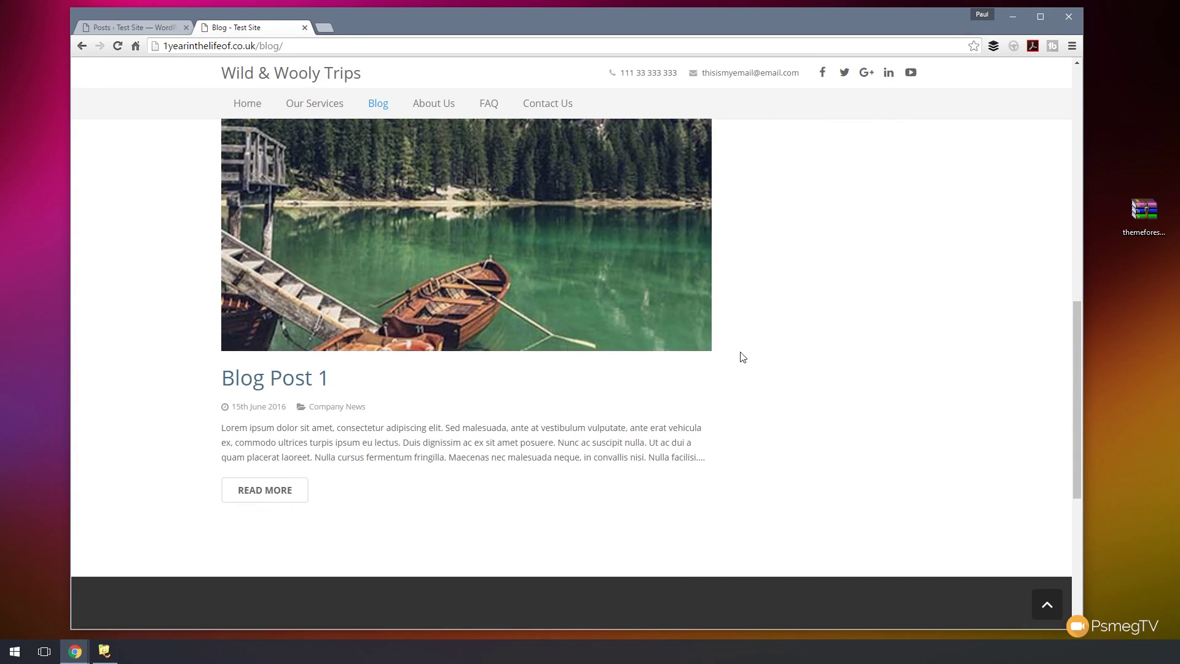
scroll(772, 360, up, 11)
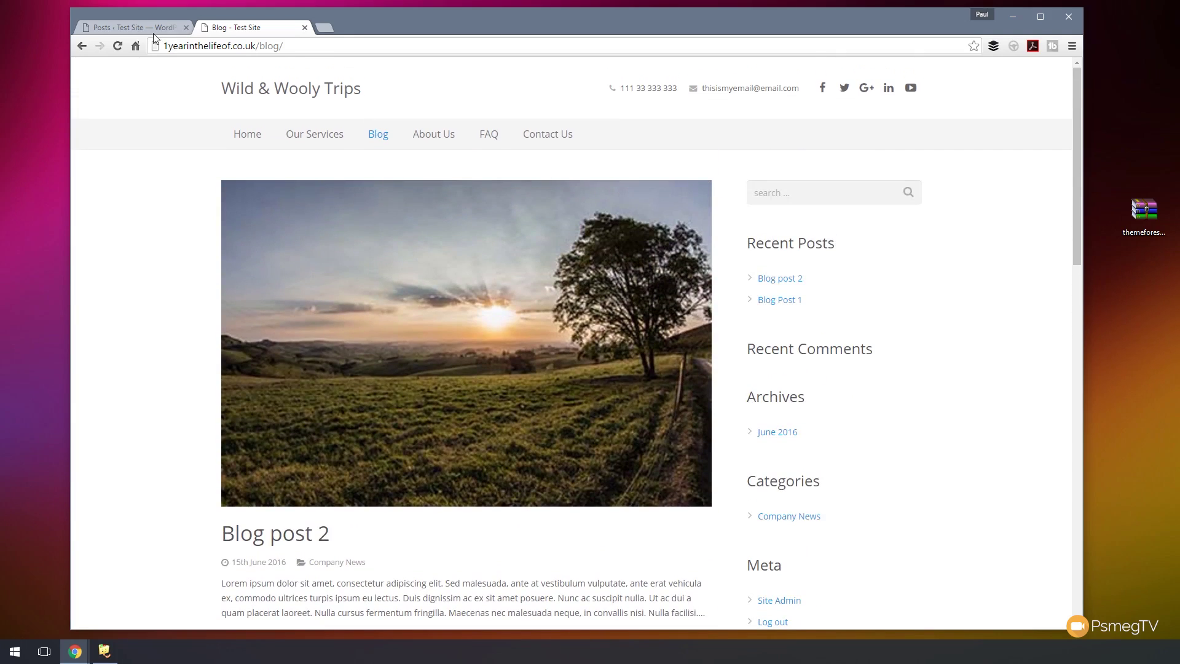
- Set the Impreza Blog Home Page layout to Small Square Image, save, and preview the live blog
click(150, 28)
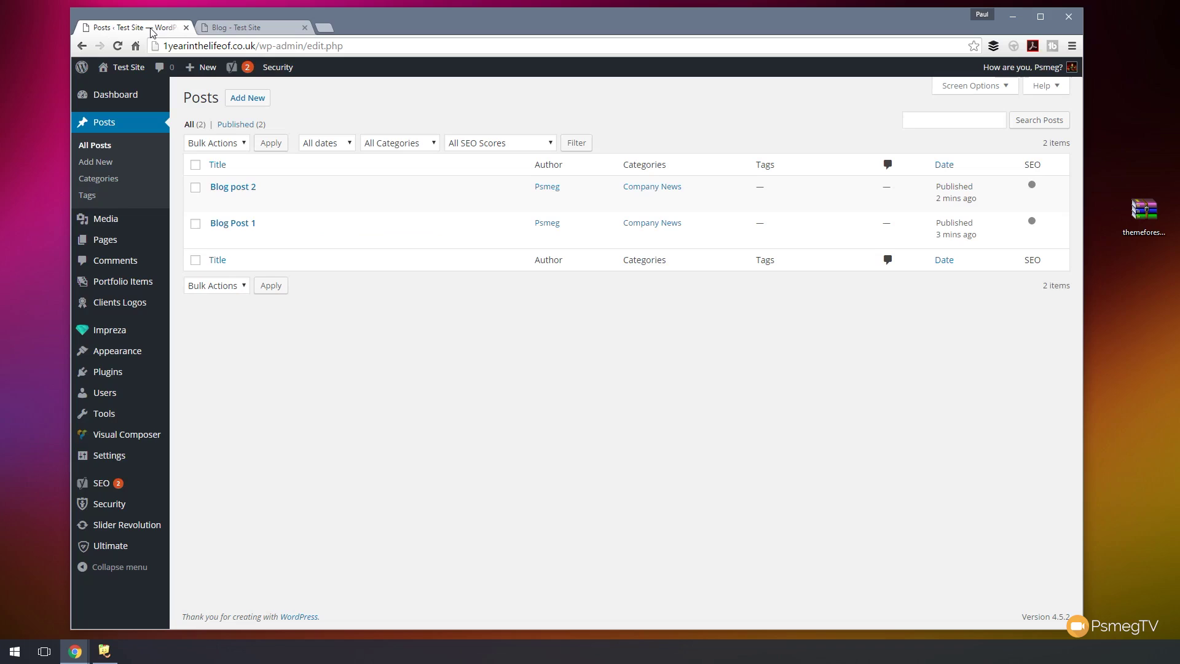
mouse_move(103, 337)
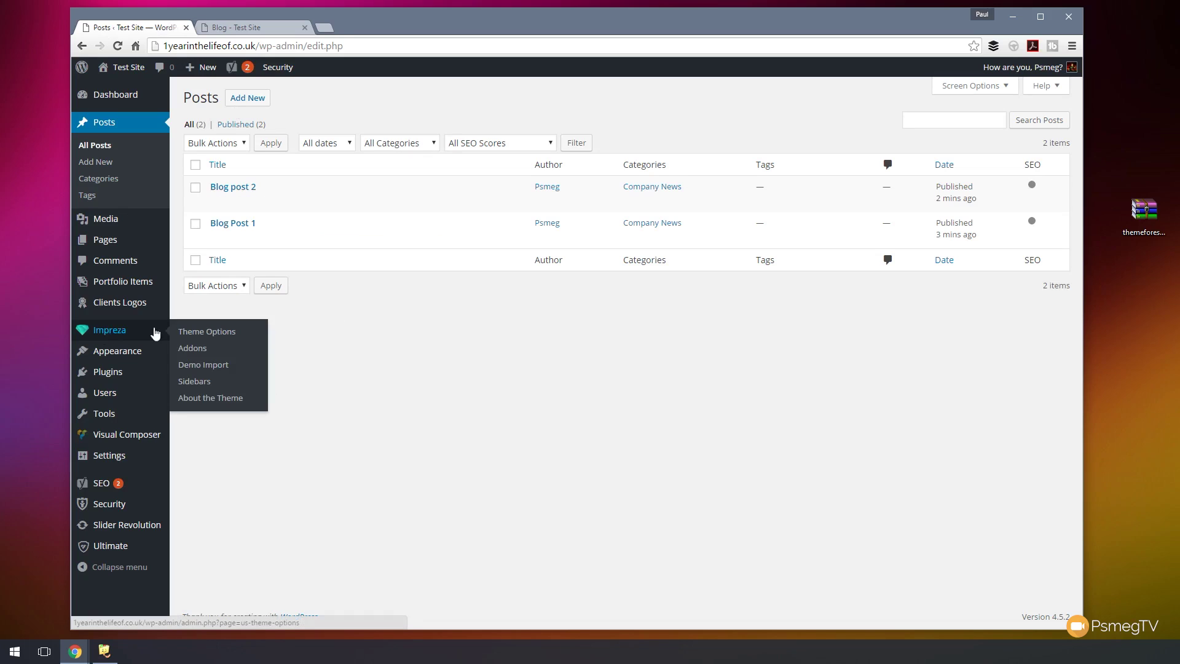
click(212, 337)
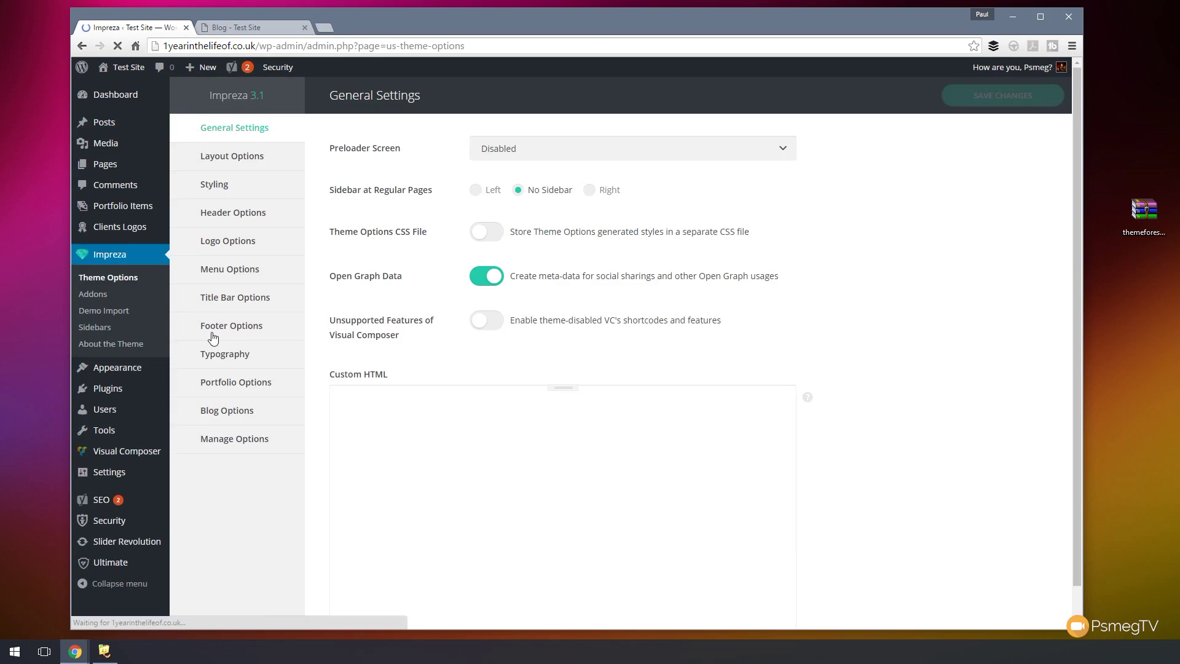
click(232, 410)
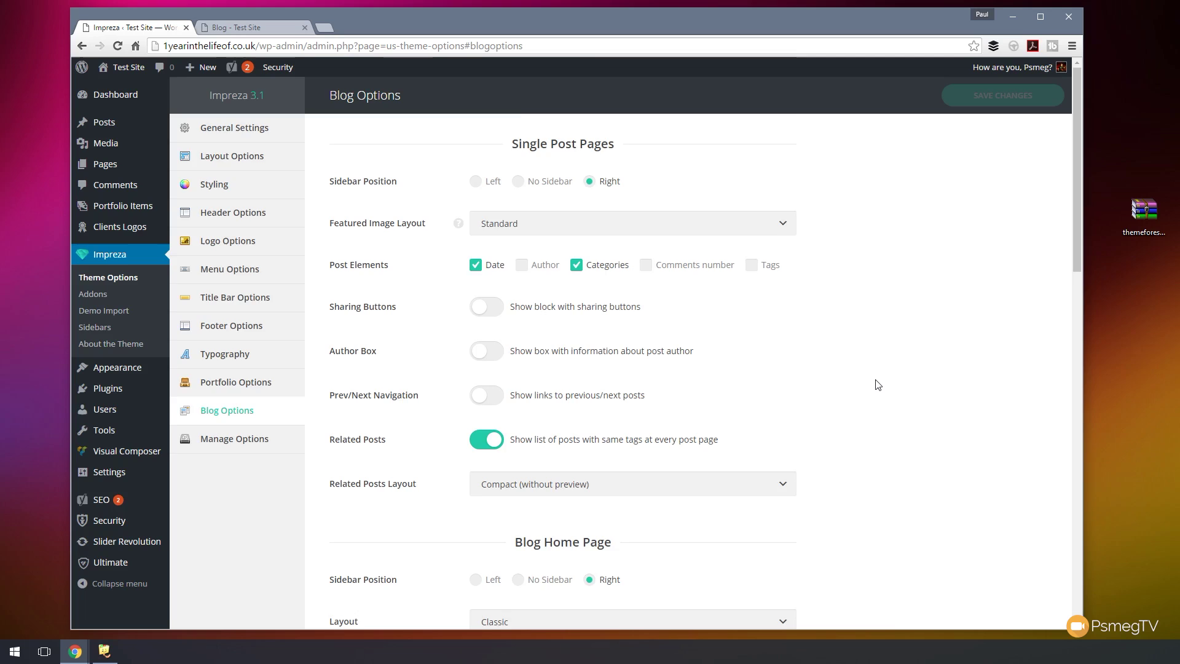
scroll(866, 378, down, 6)
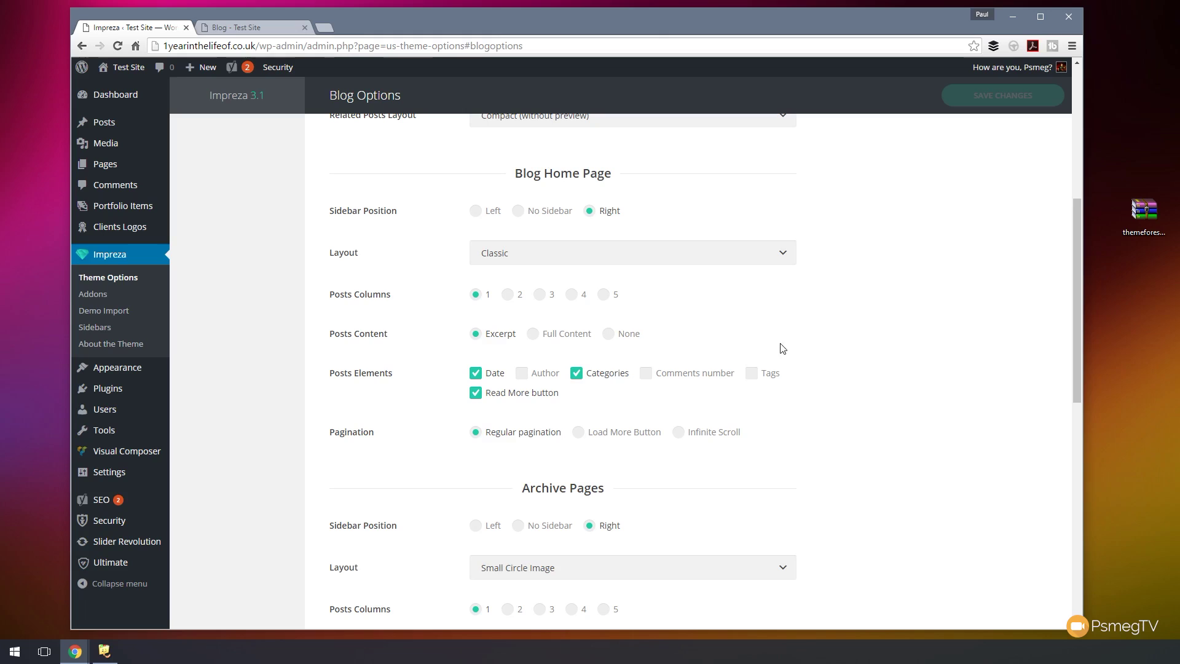
click(786, 258)
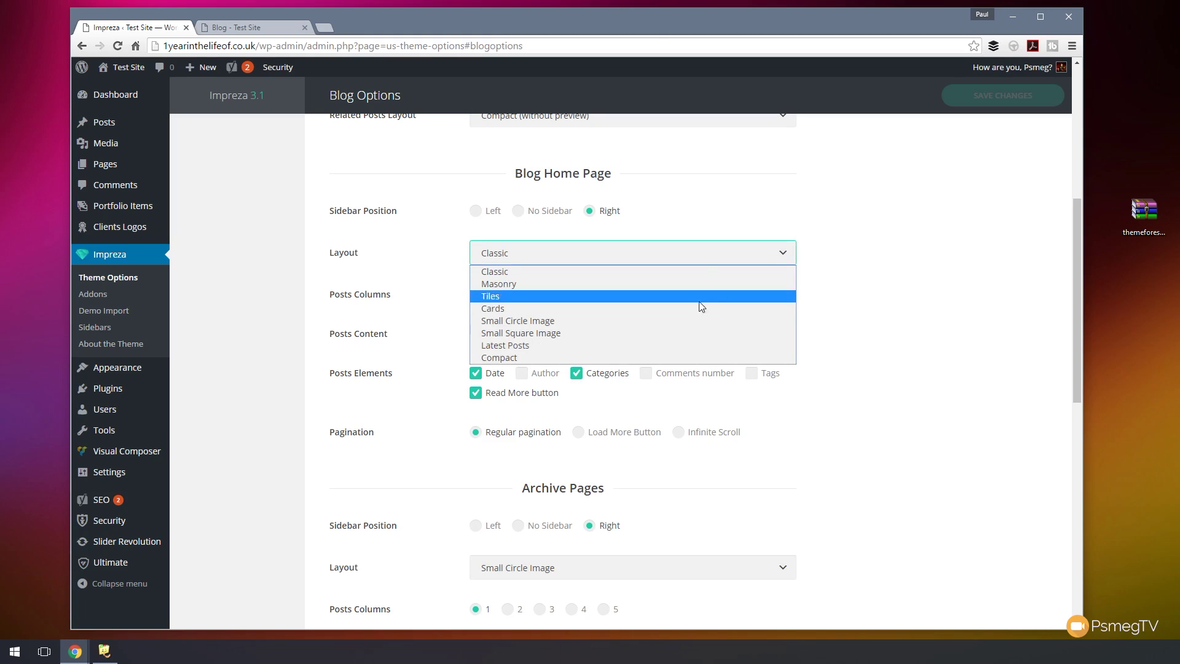
click(661, 333)
click(981, 98)
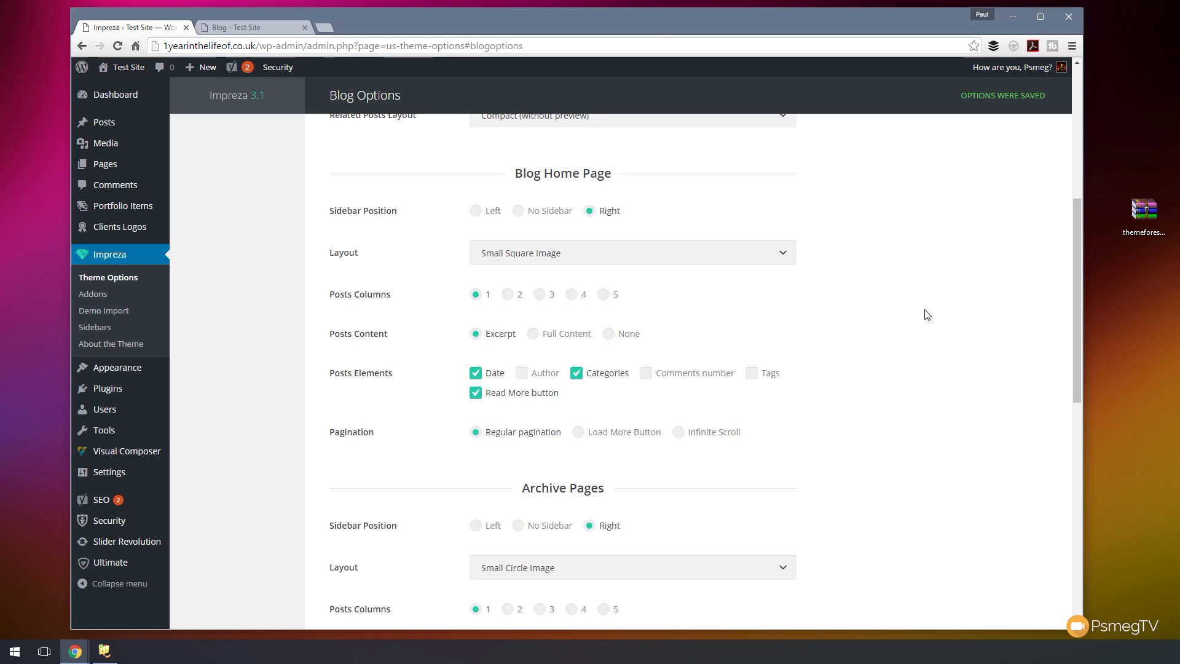
click(252, 30)
click(117, 46)
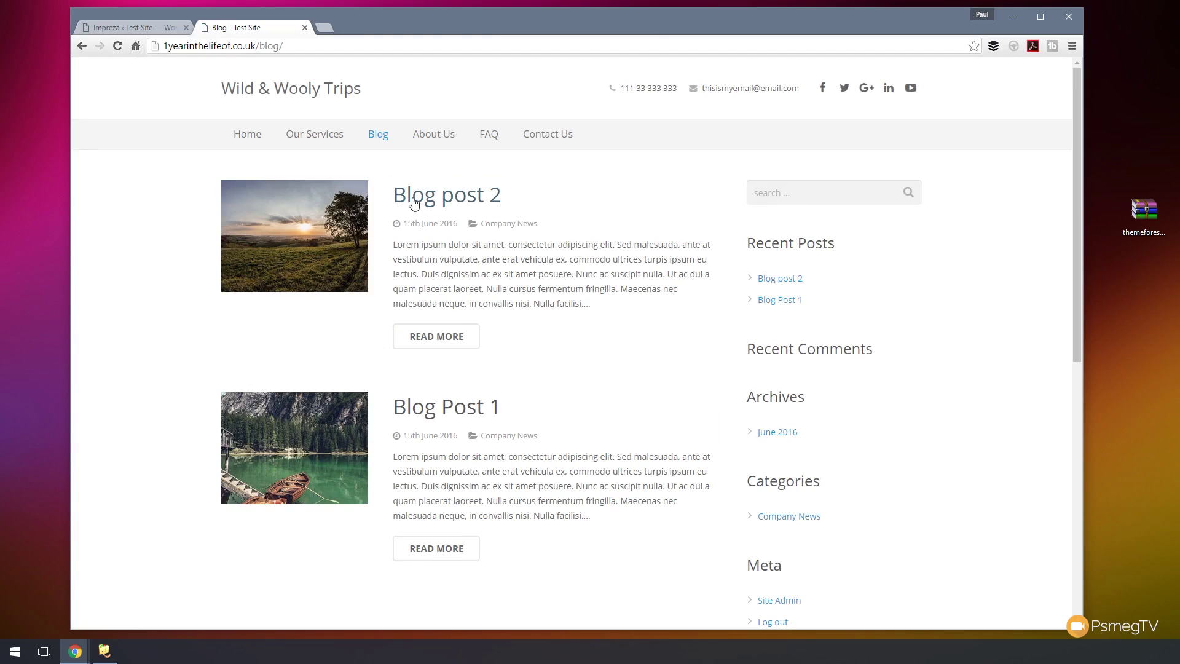
- Try the Small Circle Image Blog Home Page layout and preview the circular thumbnails on the blog
click(134, 27)
scroll(856, 506, down, 3)
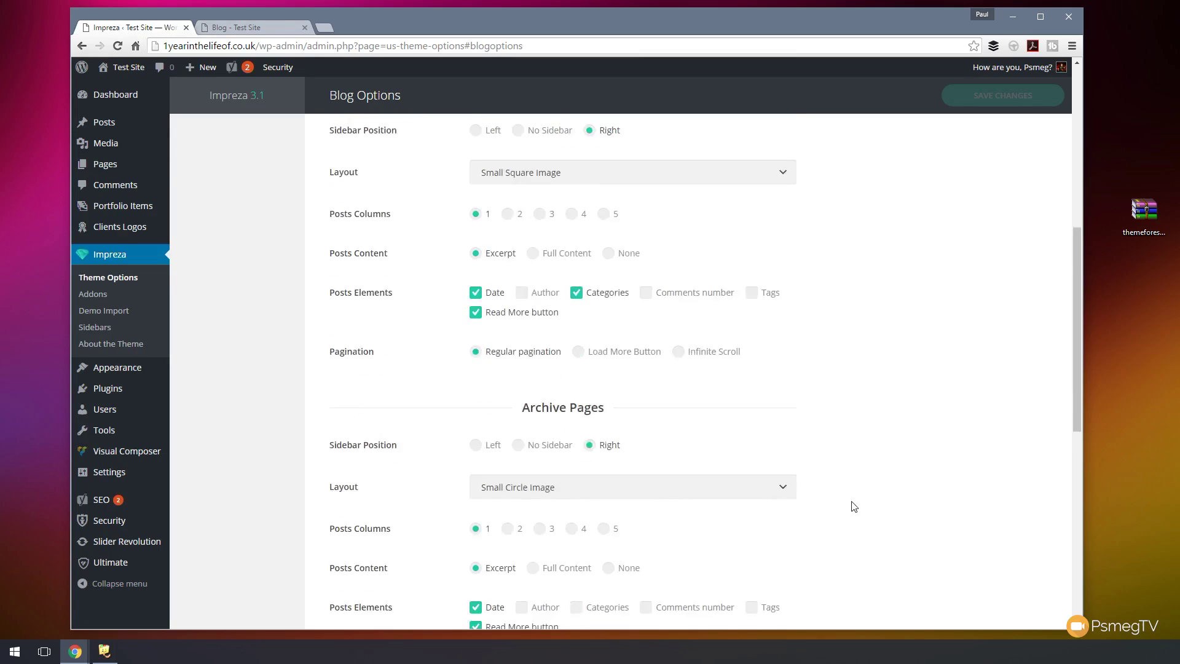
scroll(791, 414, up, 3)
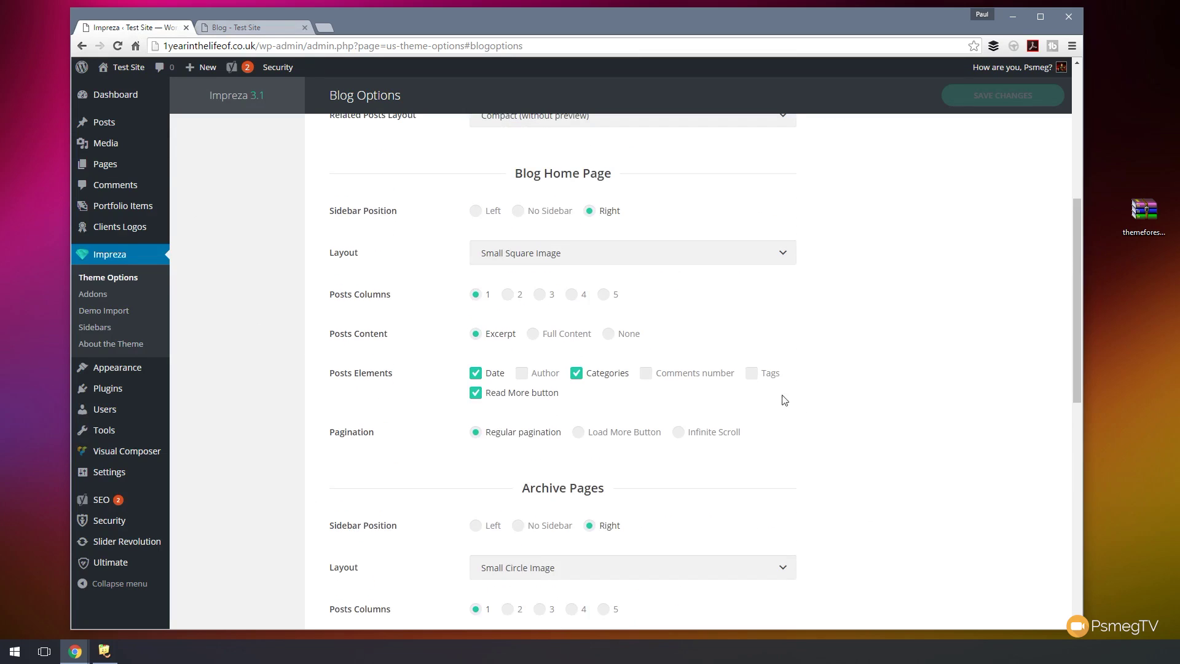
click(577, 260)
click(544, 319)
click(983, 104)
click(259, 28)
click(118, 45)
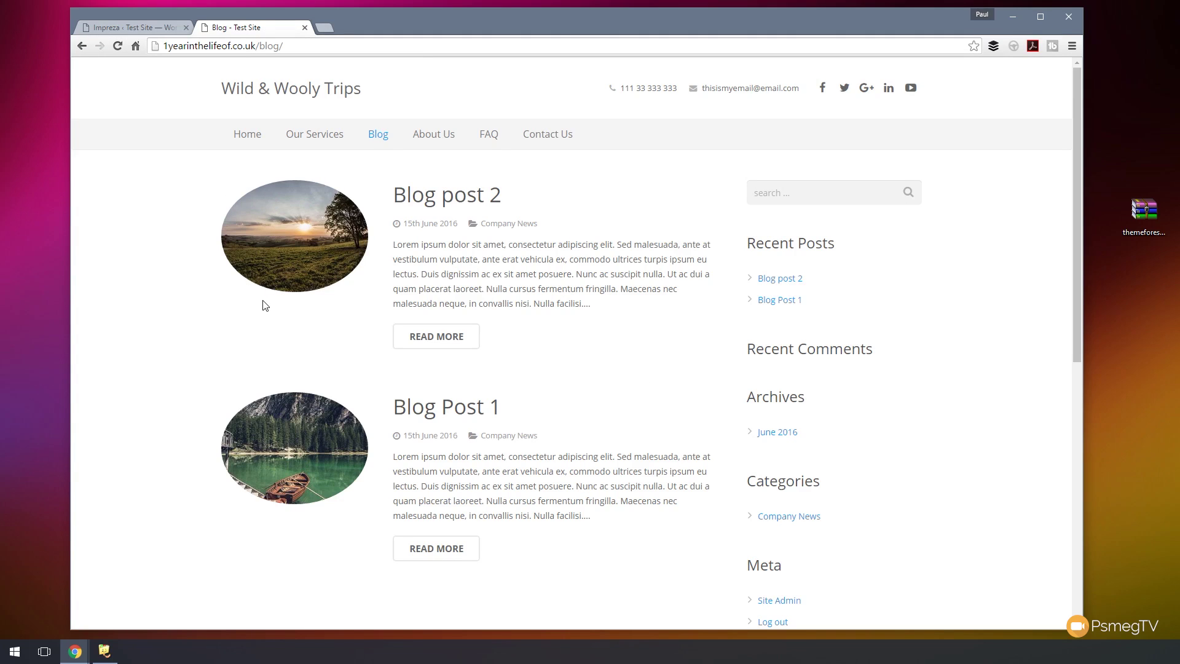
- Restore Small Square Image for Blog Home, set Archive and Search Results layouts likewise, and save
click(134, 23)
click(575, 257)
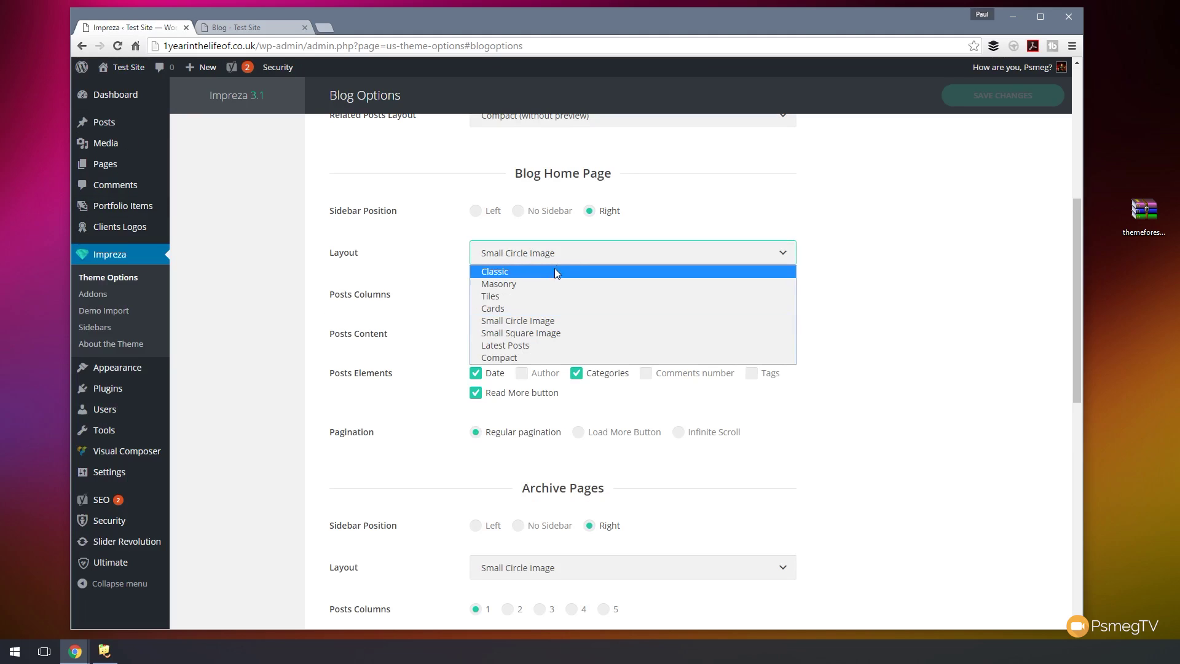
click(530, 334)
scroll(833, 390, down, 3)
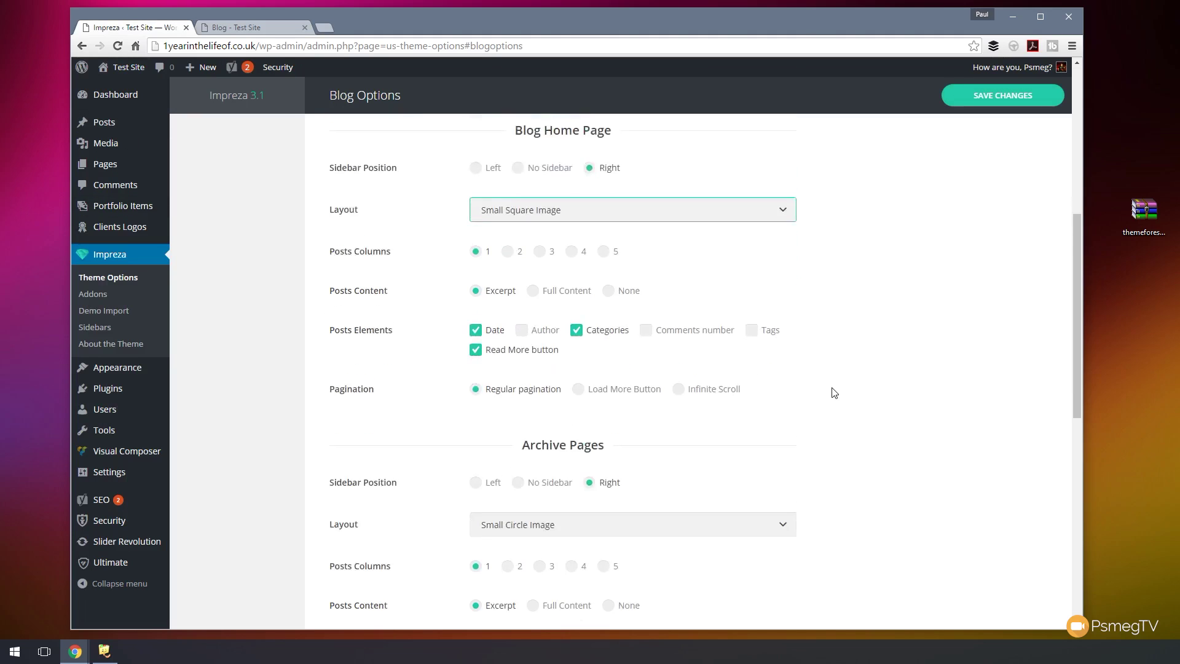
scroll(825, 397, down, 1)
click(614, 325)
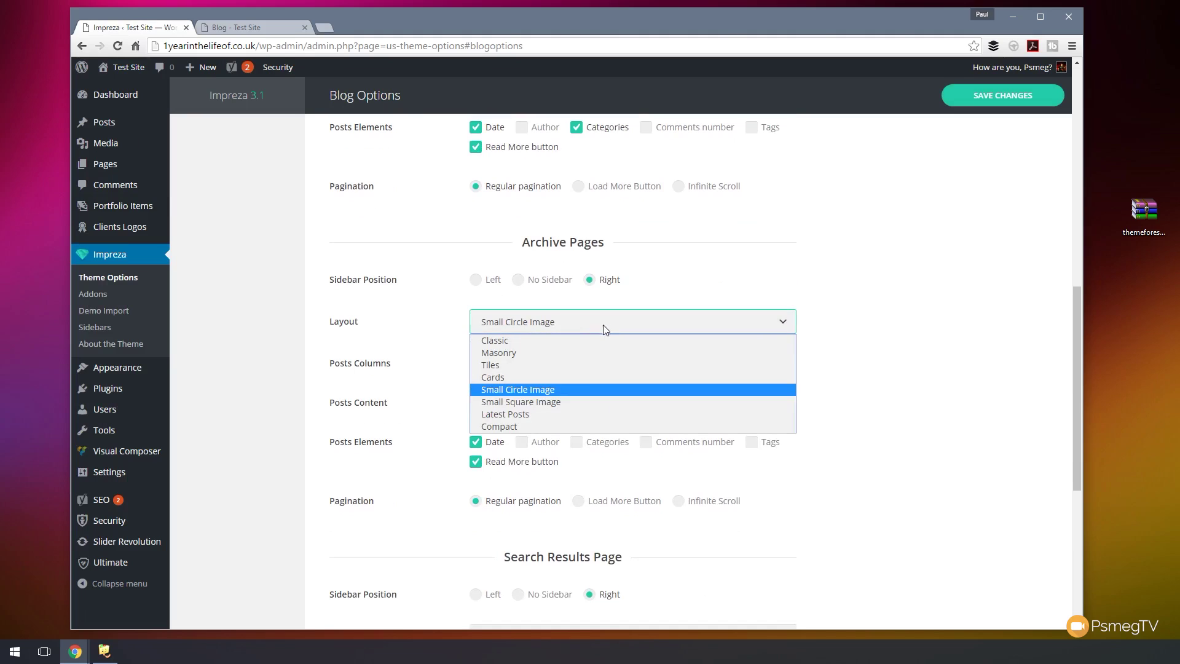
click(532, 402)
scroll(856, 400, down, 6)
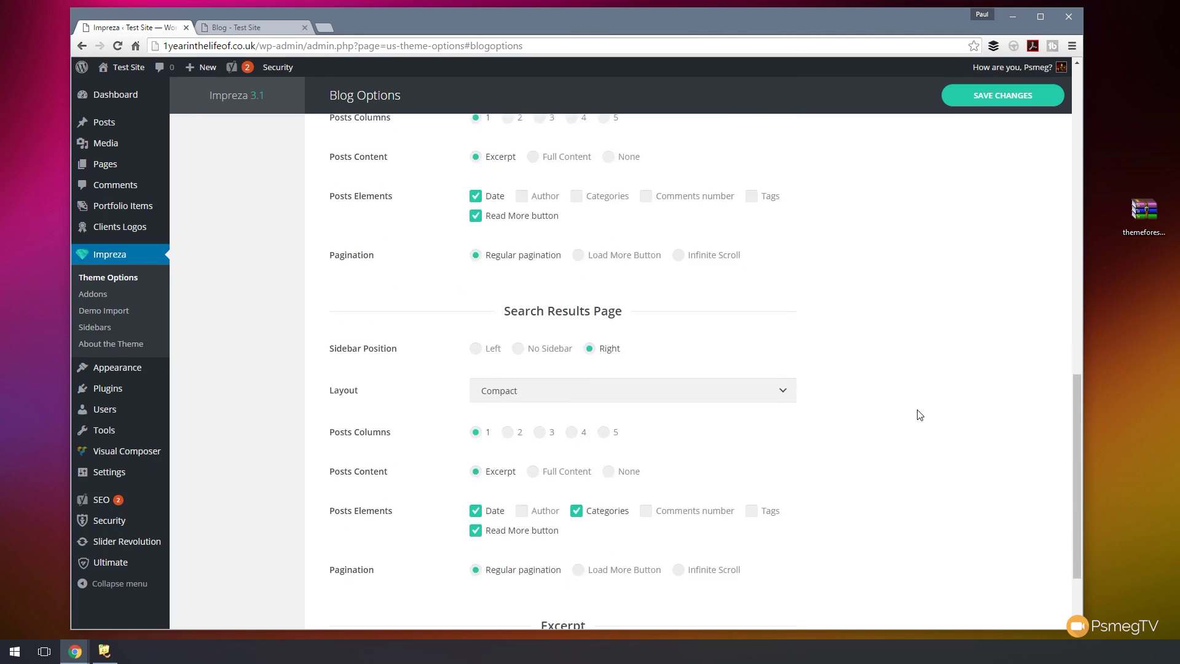
click(508, 284)
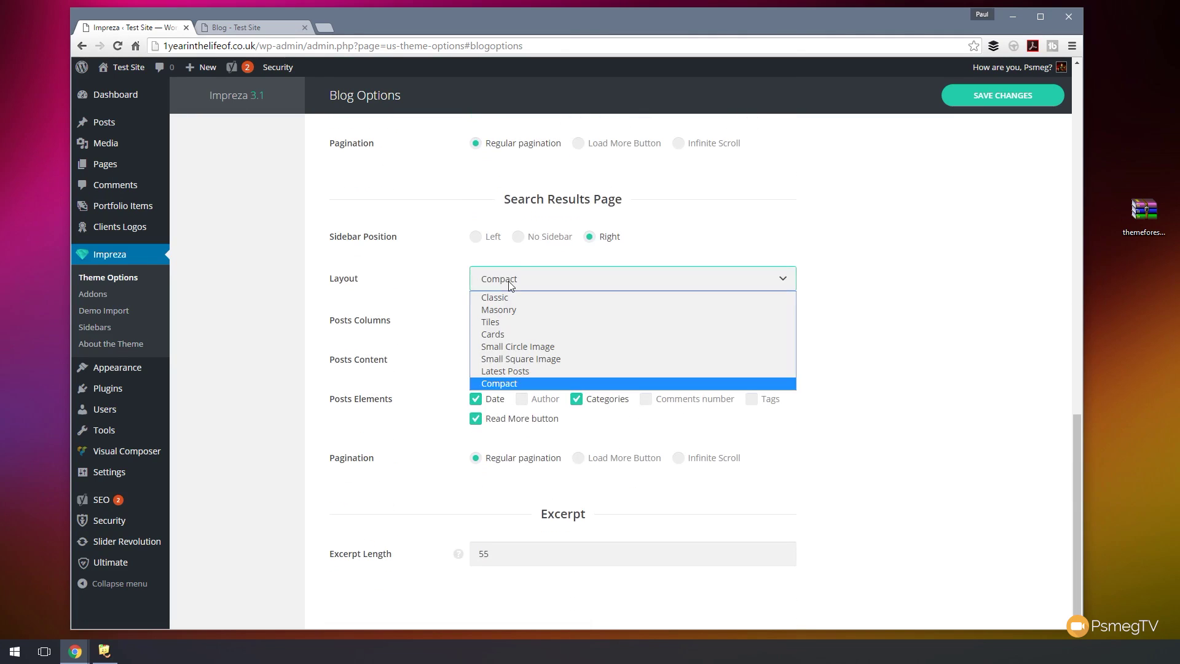
click(516, 360)
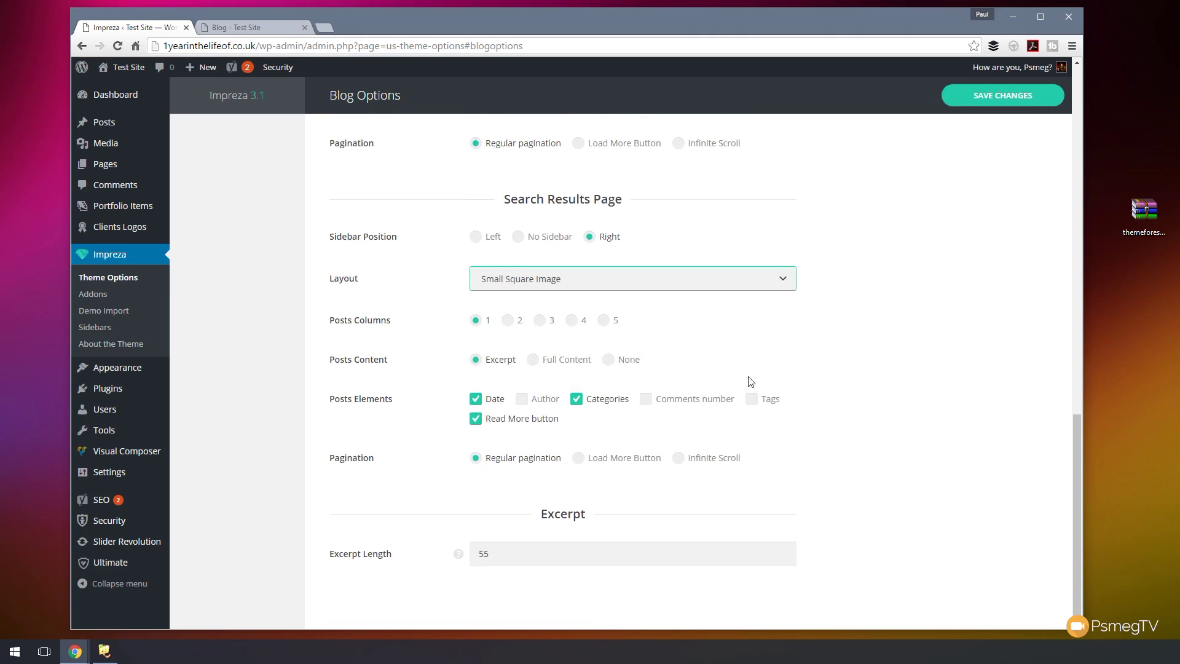
scroll(927, 414, up, 12)
scroll(930, 415, up, 4)
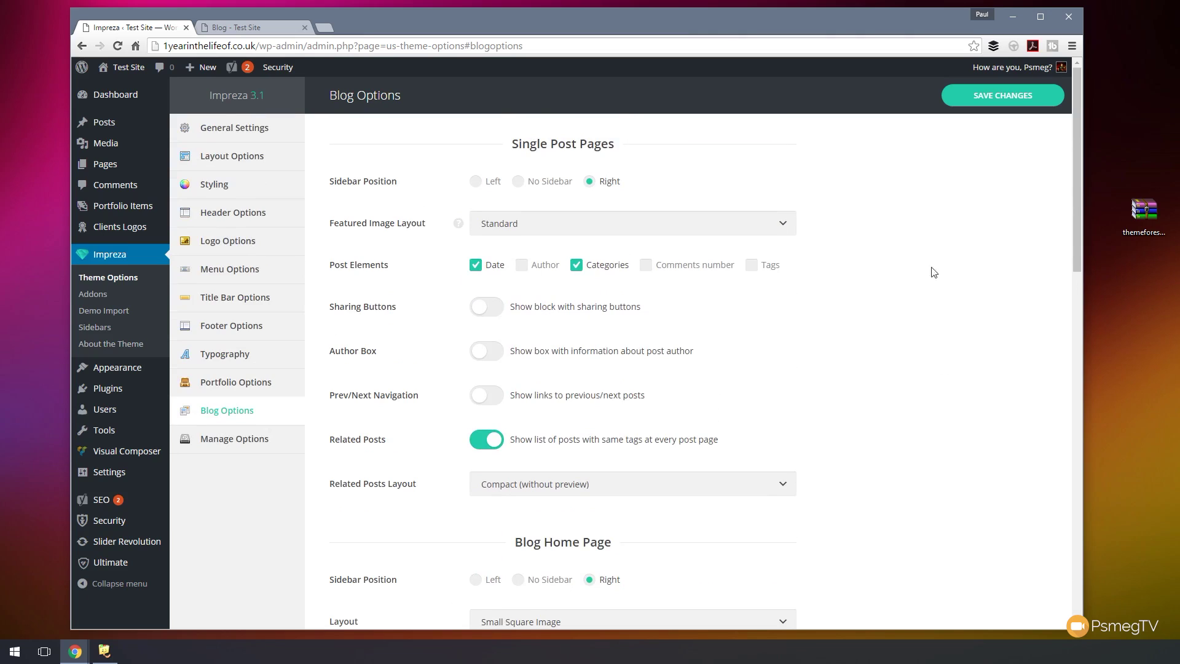
click(999, 98)
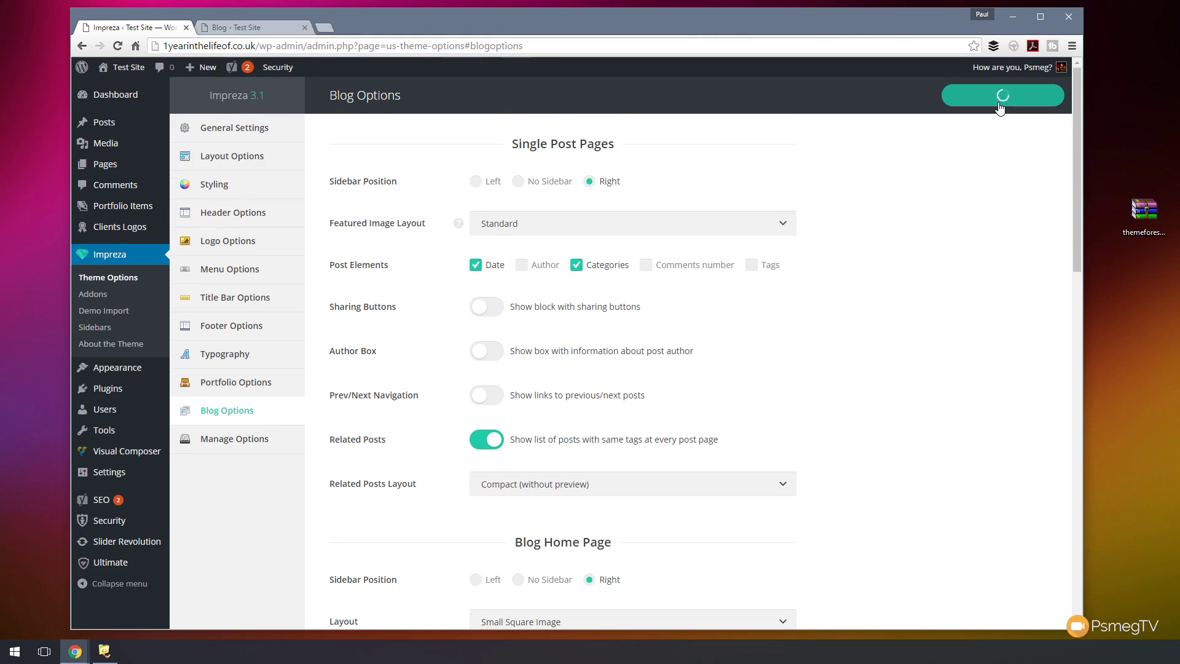
- Check the live blog page, then go back to the theme options admin
click(252, 28)
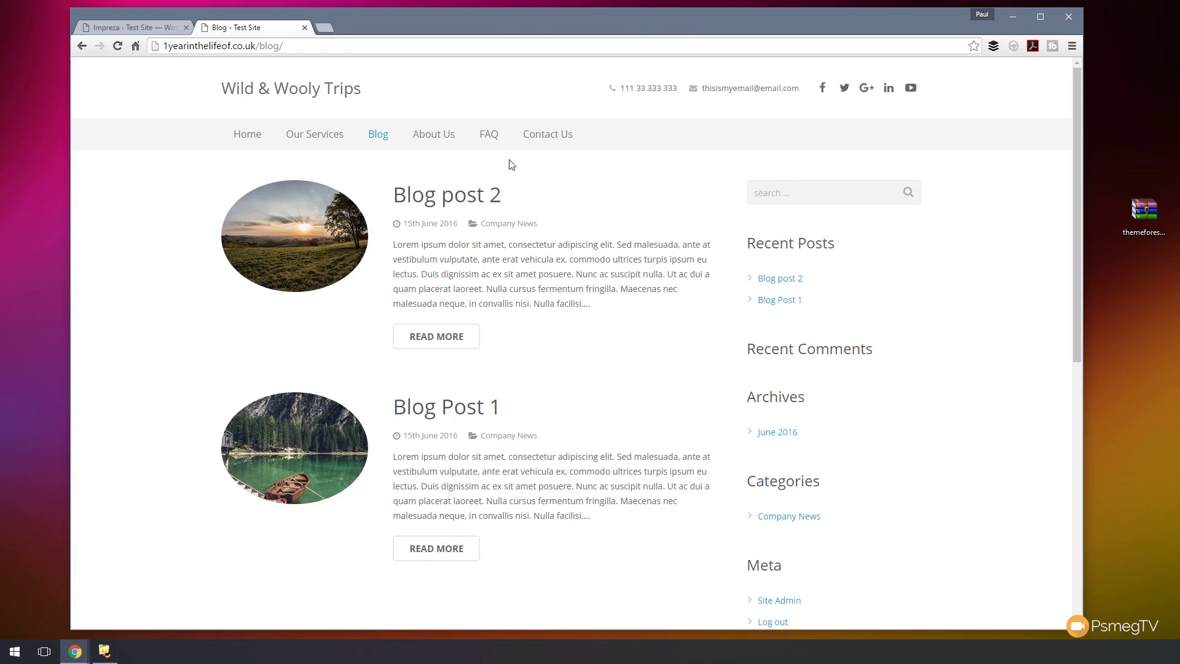
click(123, 28)
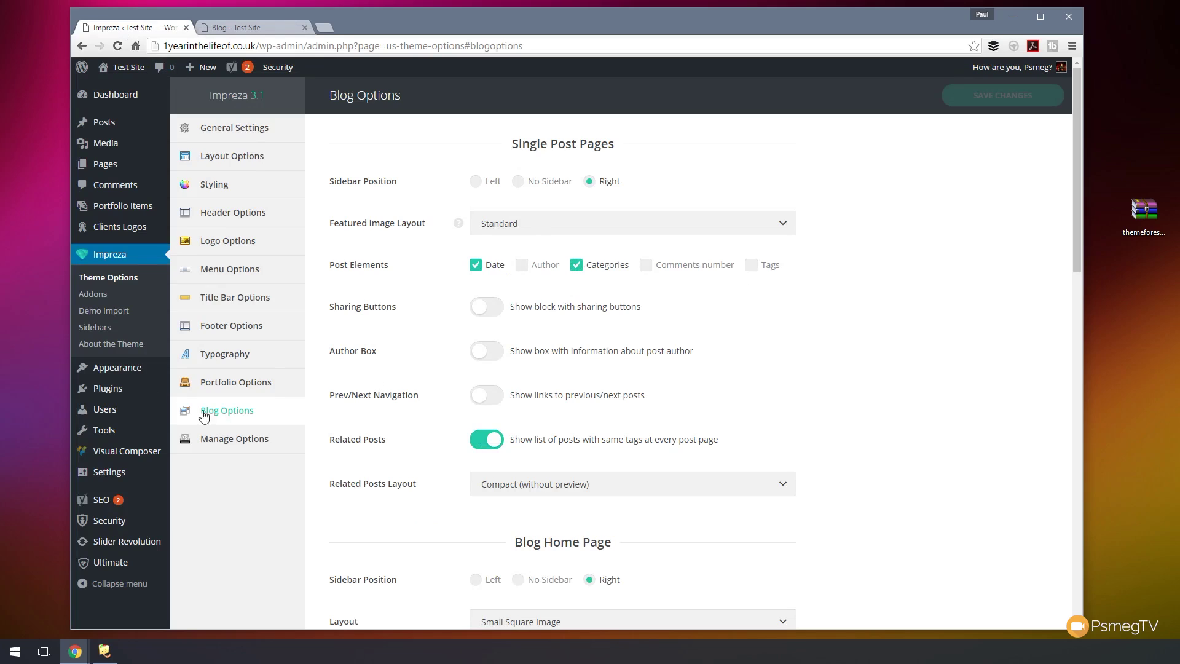
mouse_move(126, 380)
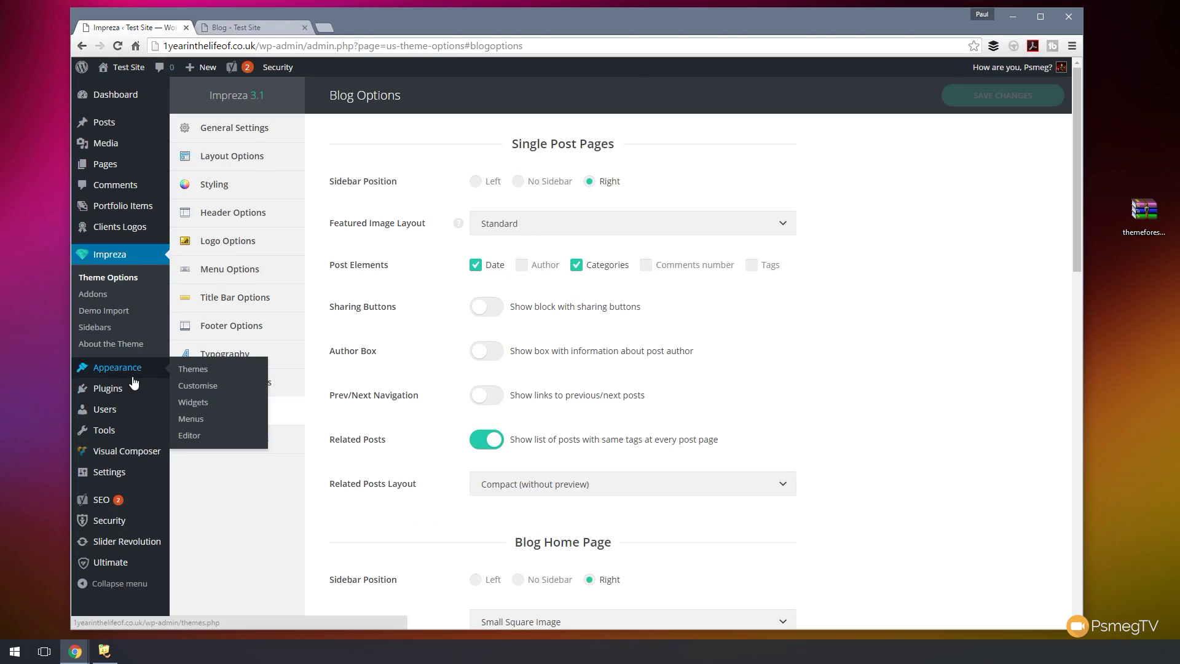
- Open the Widgets settings and compare them with the live blog's current sidebar
click(192, 403)
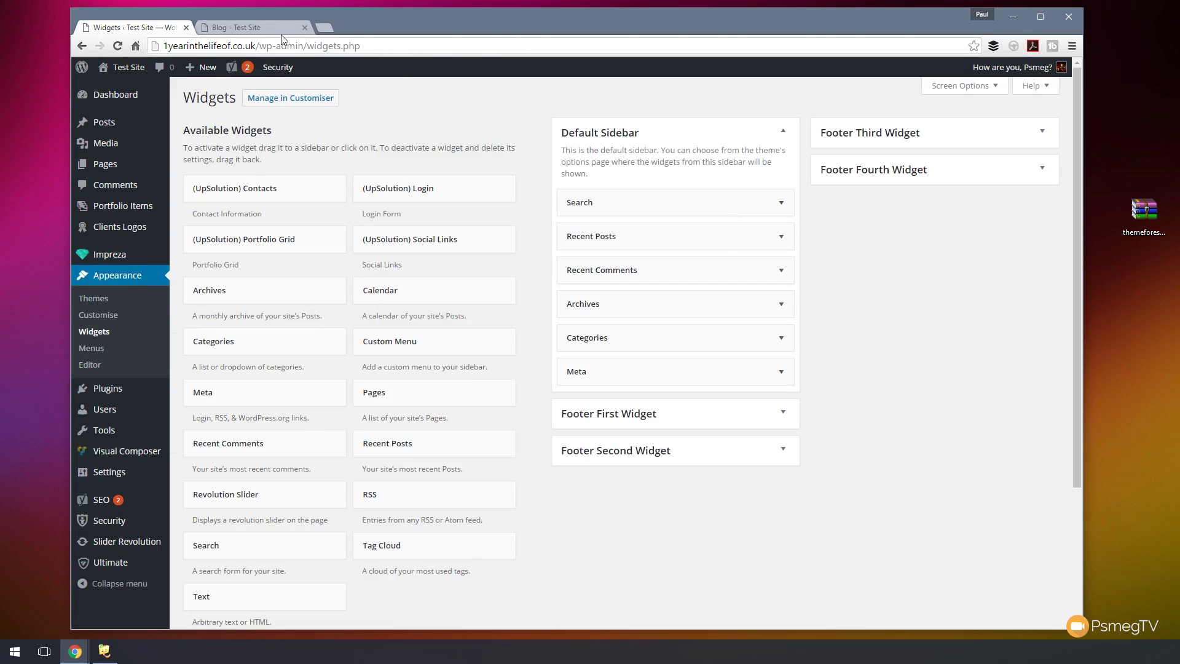
click(253, 28)
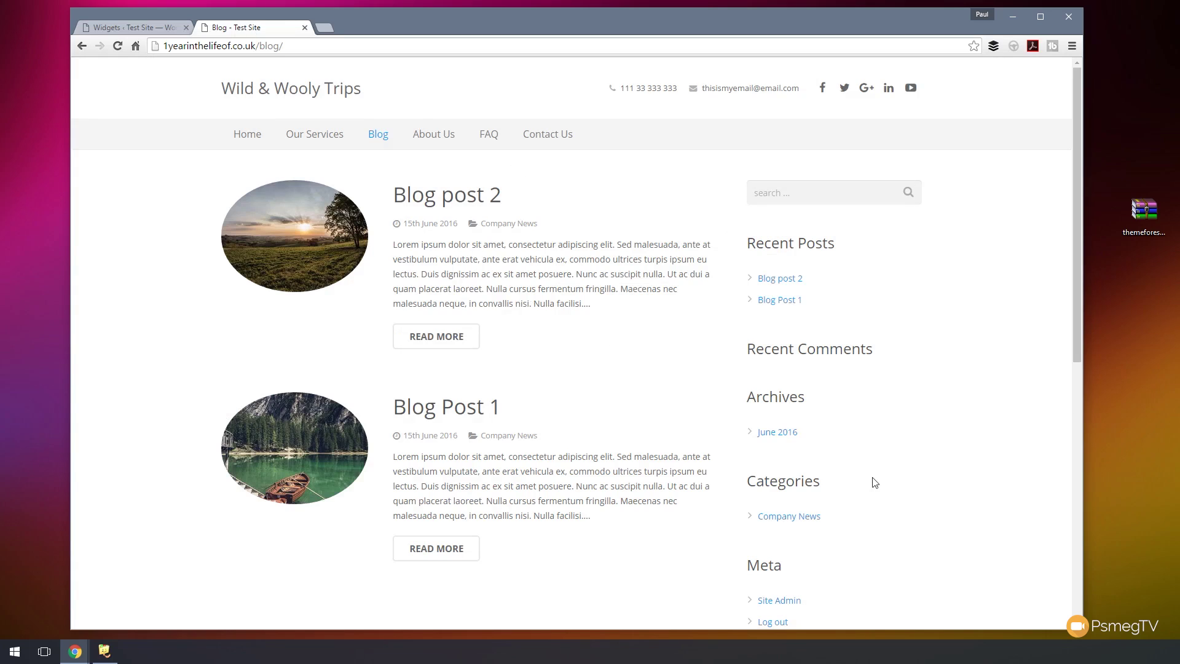
click(144, 29)
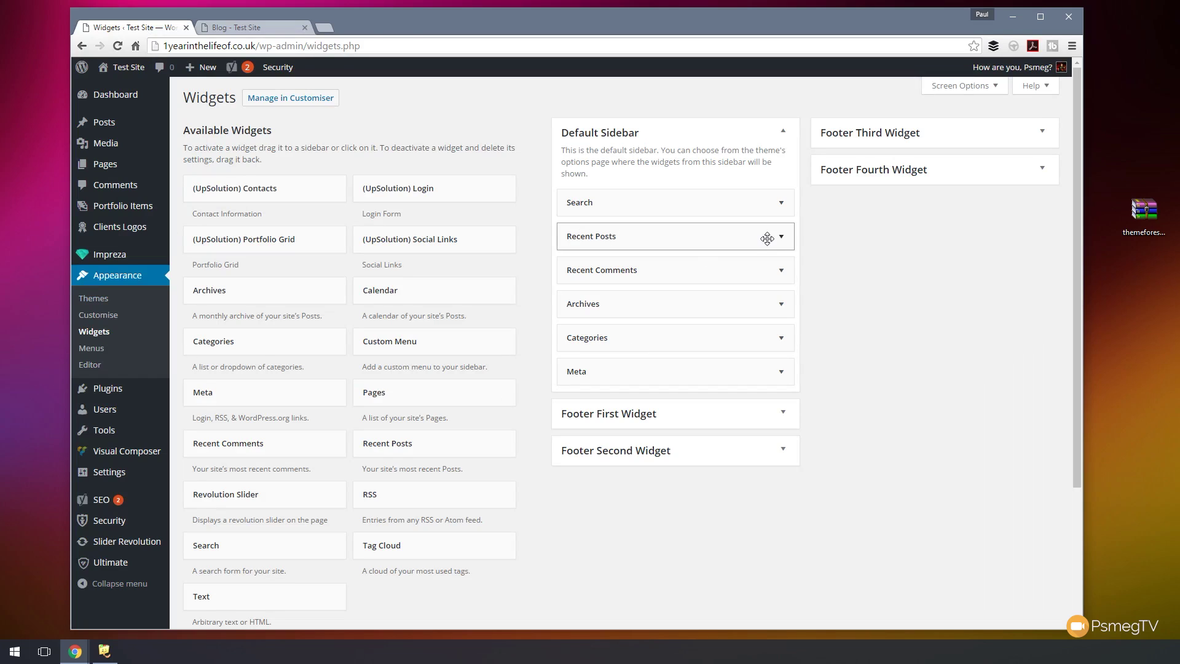
- Delete the Recent Comments, Archives and Meta widgets and drag Categories above Recent Posts
click(779, 271)
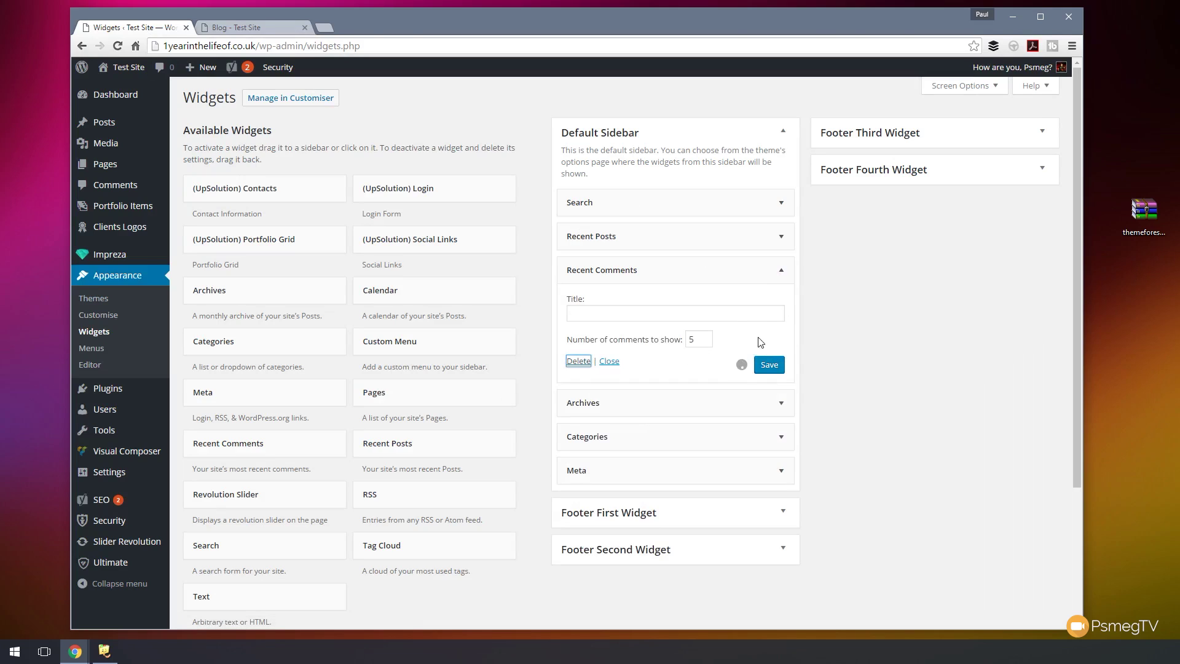
click(779, 269)
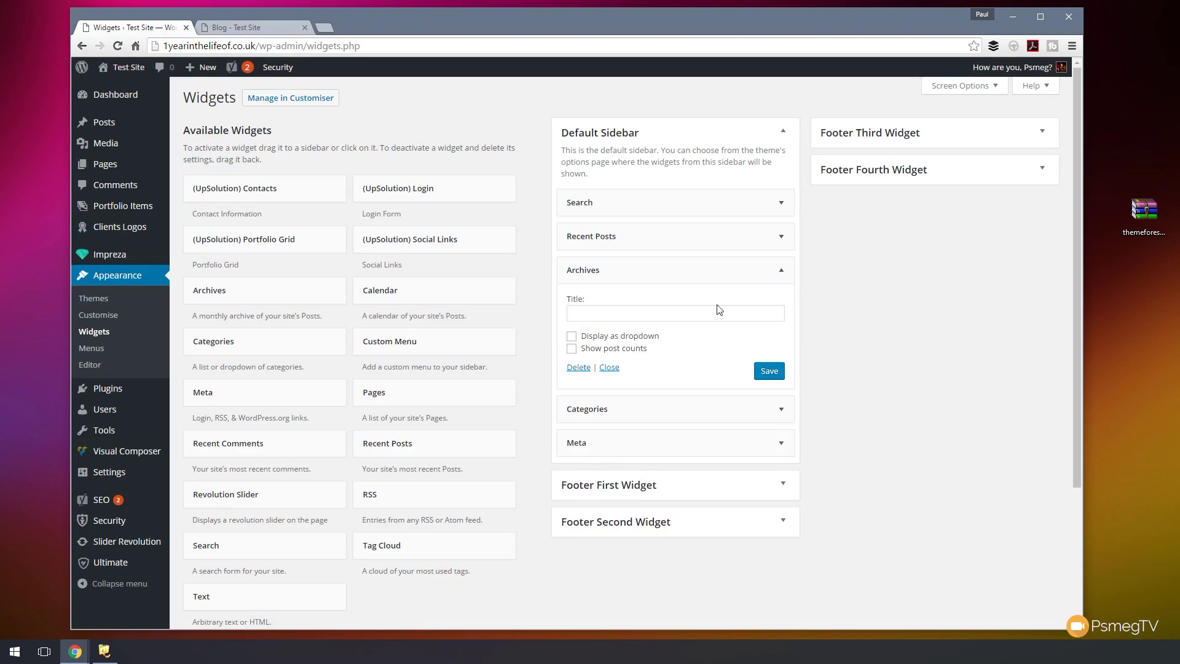
click(578, 367)
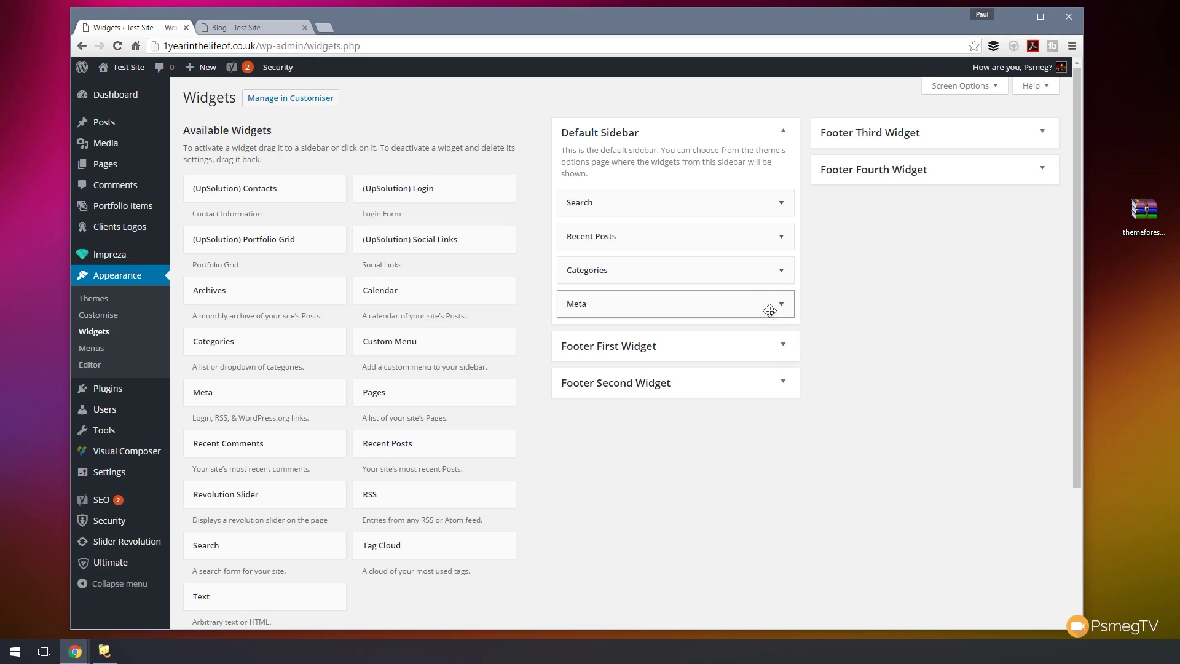
click(779, 304)
click(579, 370)
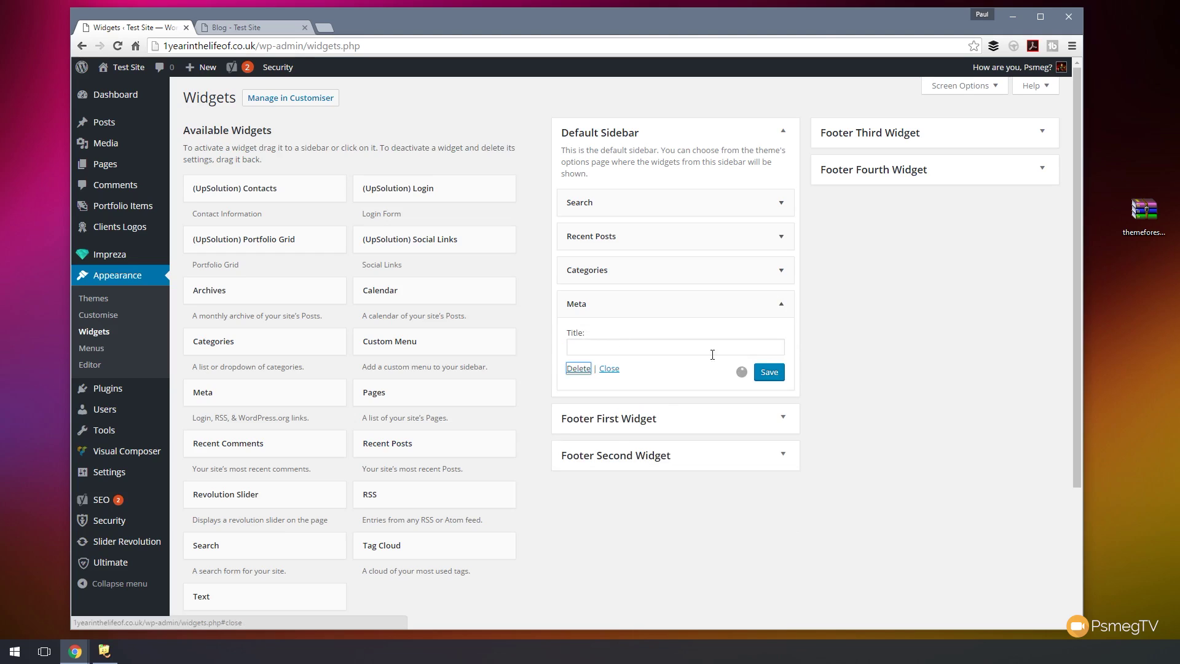
drag(670, 274, 673, 233)
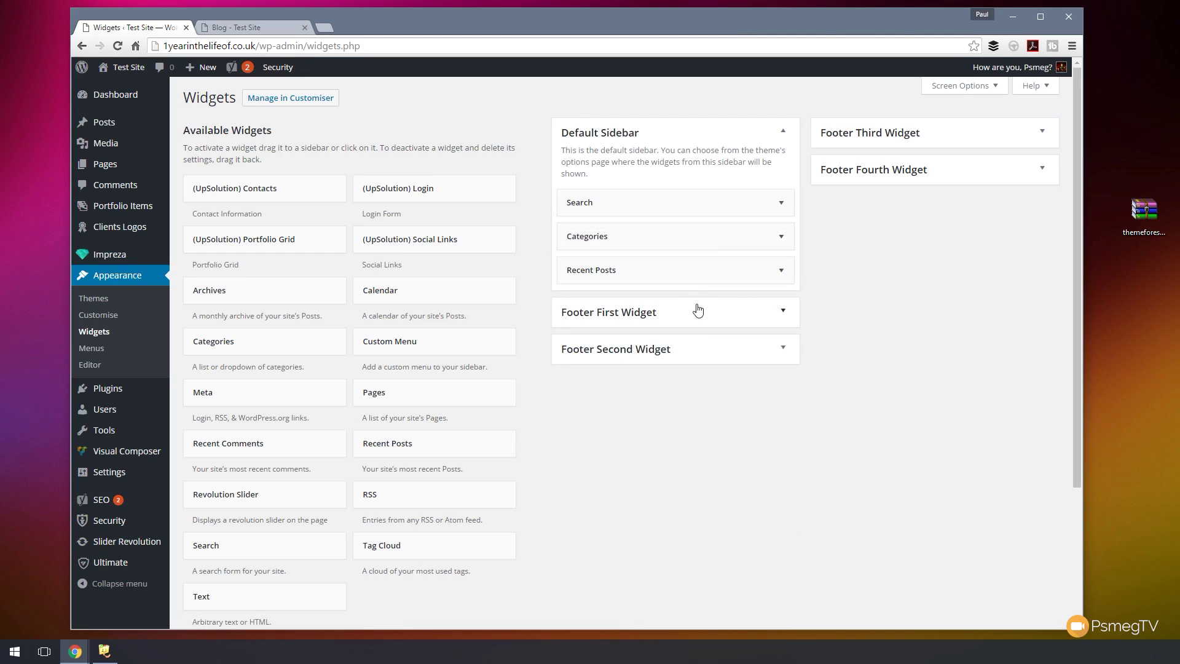
- Title the Categories widget 'Categories' and Recent Posts 'Recent Additions' with post dates displayed
click(780, 237)
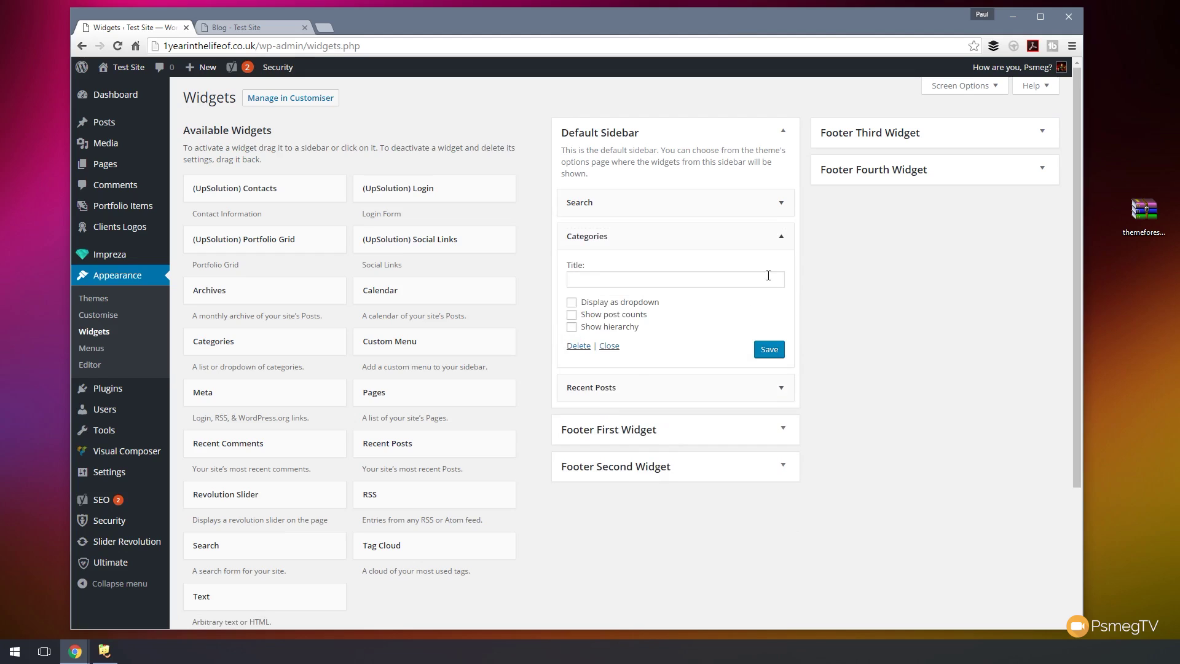
click(612, 281)
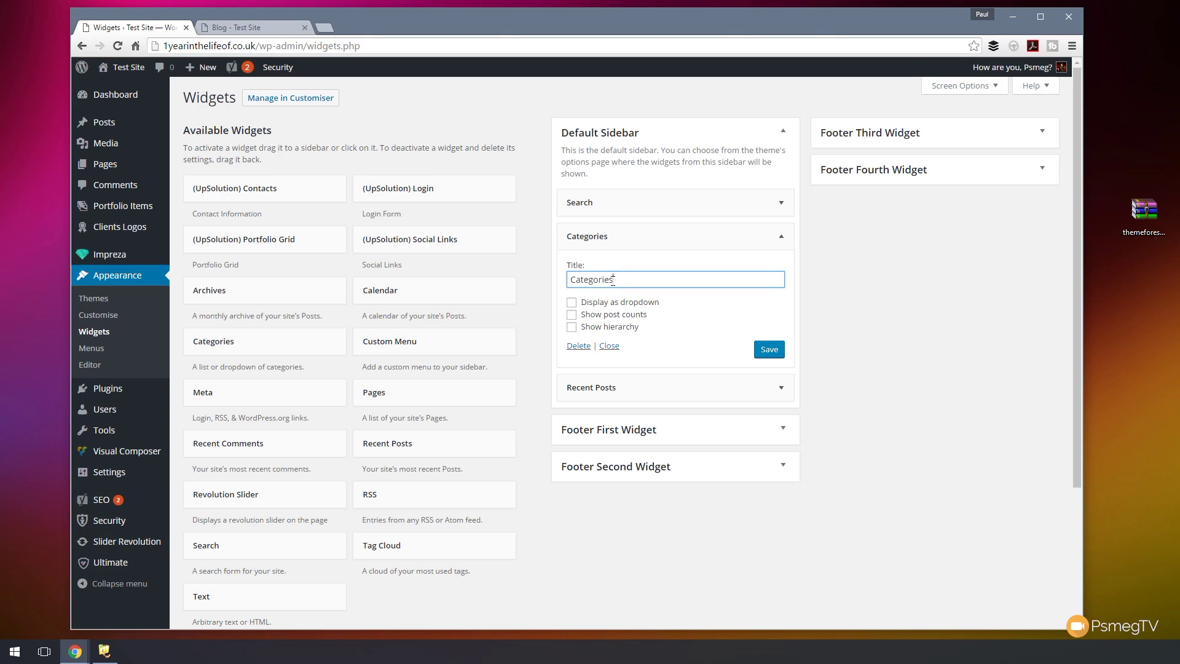
click(766, 351)
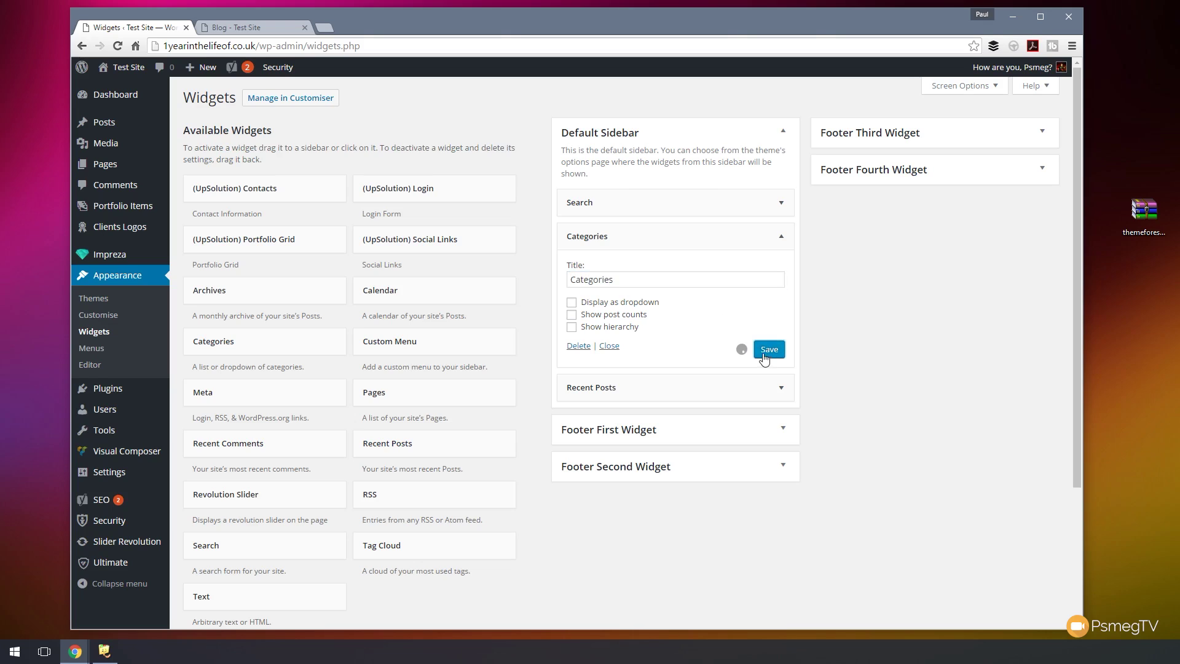
click(783, 397)
scroll(706, 399, down, 2)
click(609, 309)
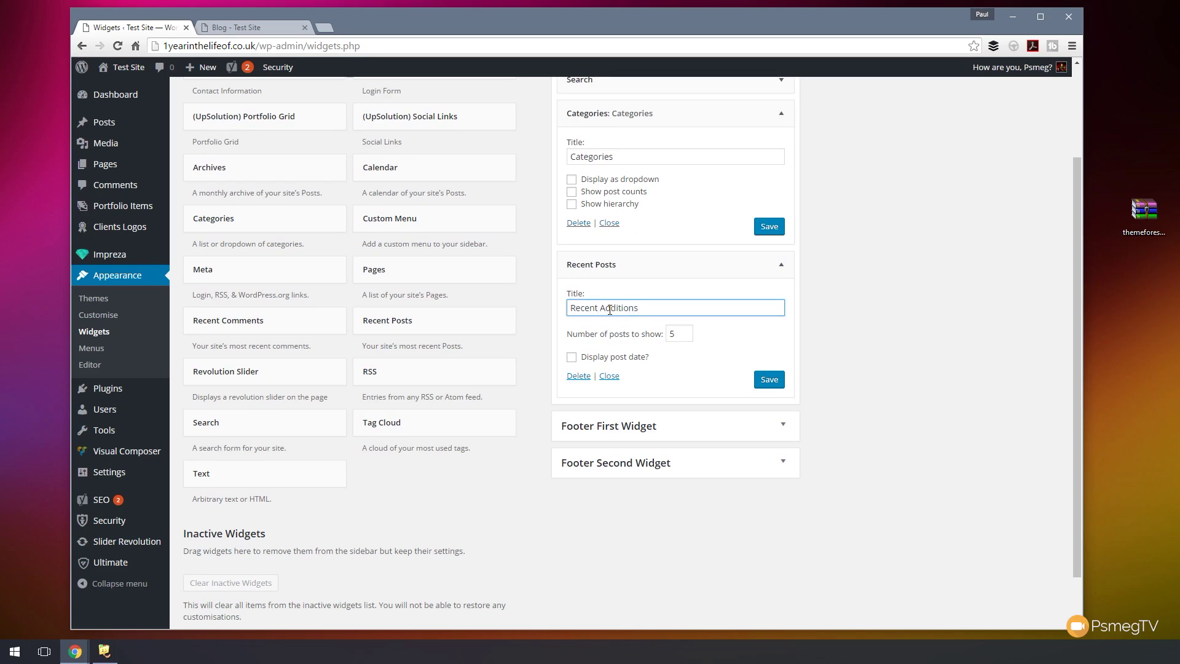
click(598, 358)
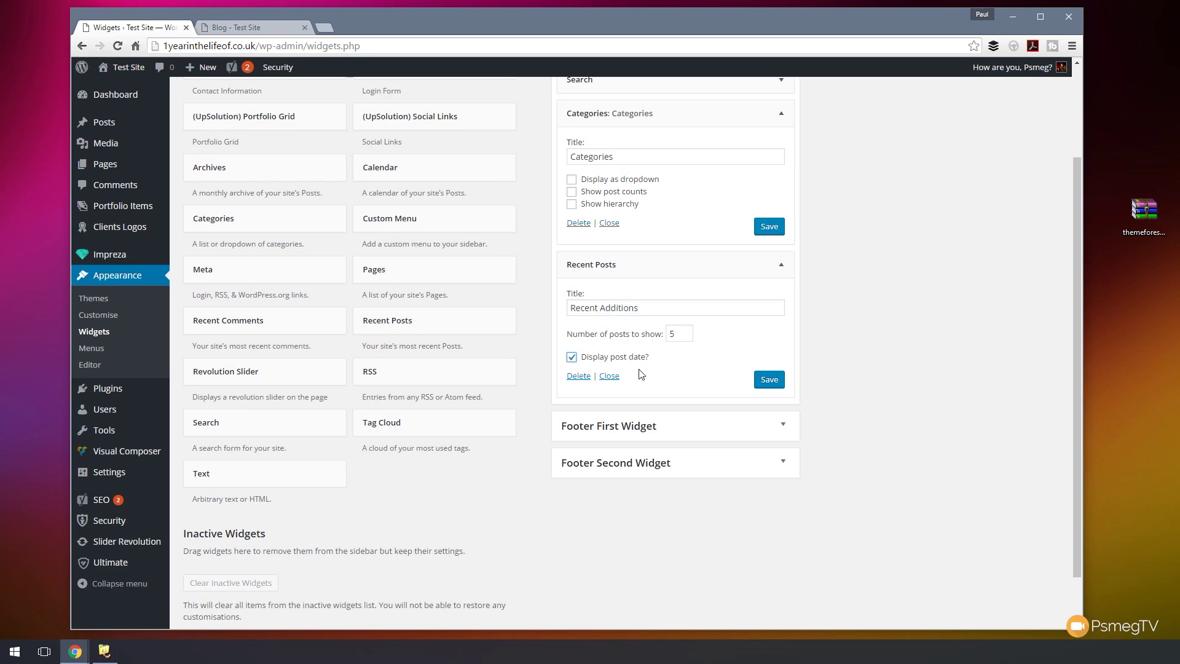
click(777, 384)
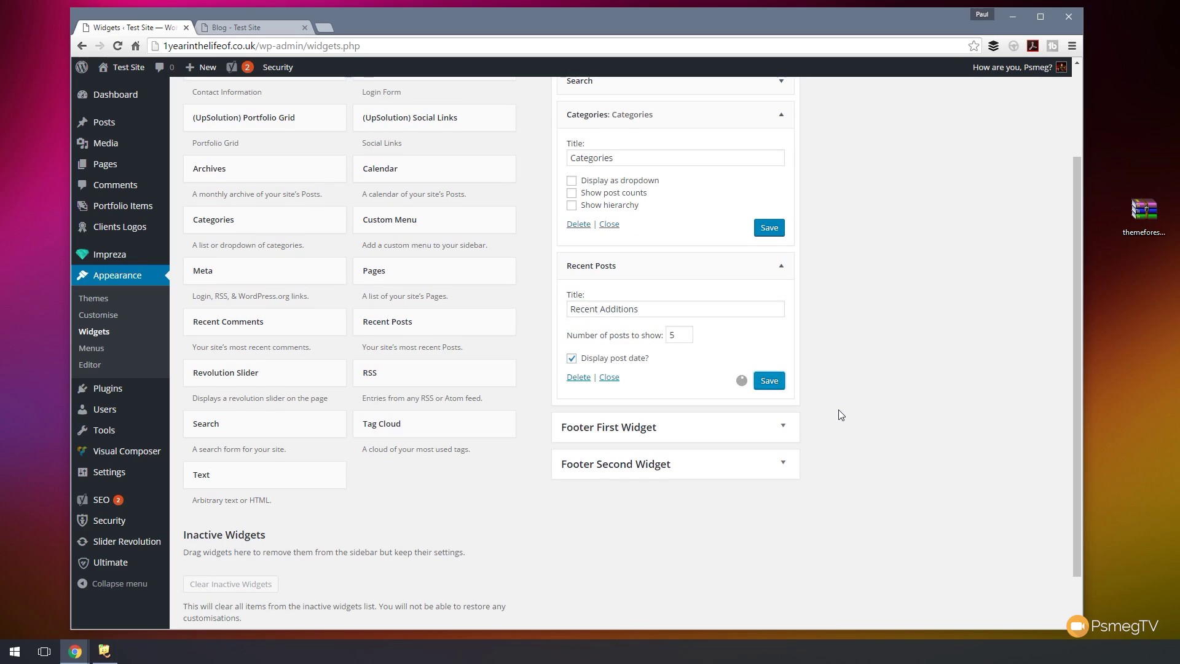
- Title the Search widget 'Search Blog' and save it
scroll(823, 369, up, 2)
click(782, 205)
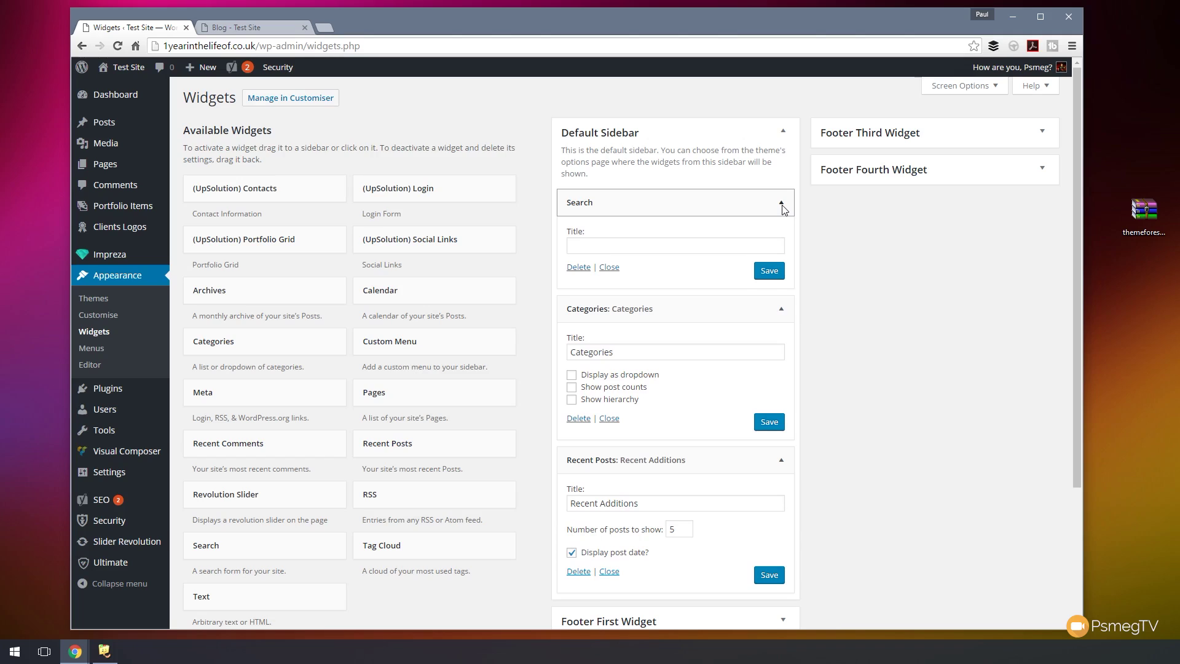
click(661, 244)
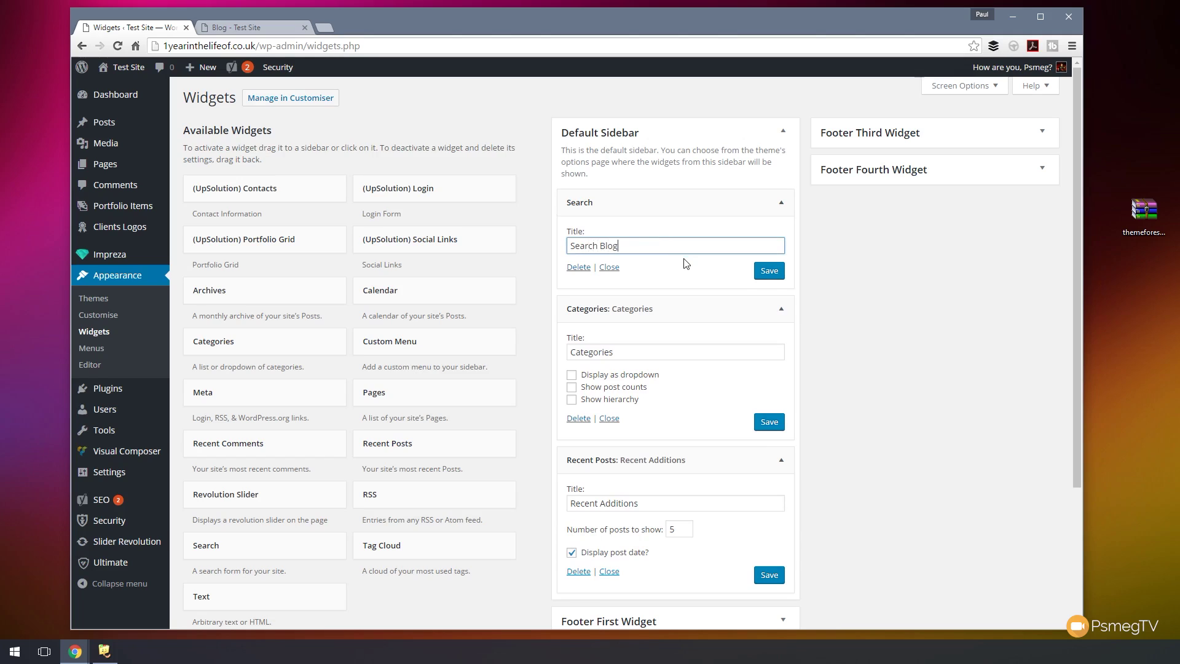
click(770, 272)
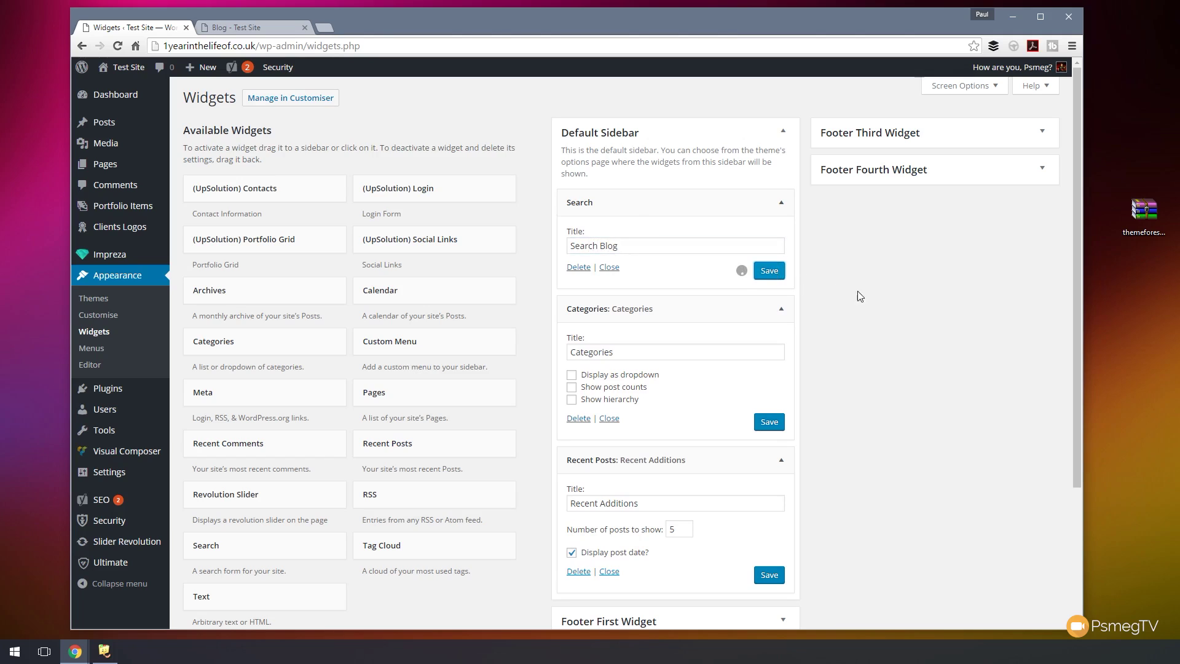
click(241, 28)
- Reload the live blog and open Blog post 2 to check the retitled sidebar widgets
click(118, 46)
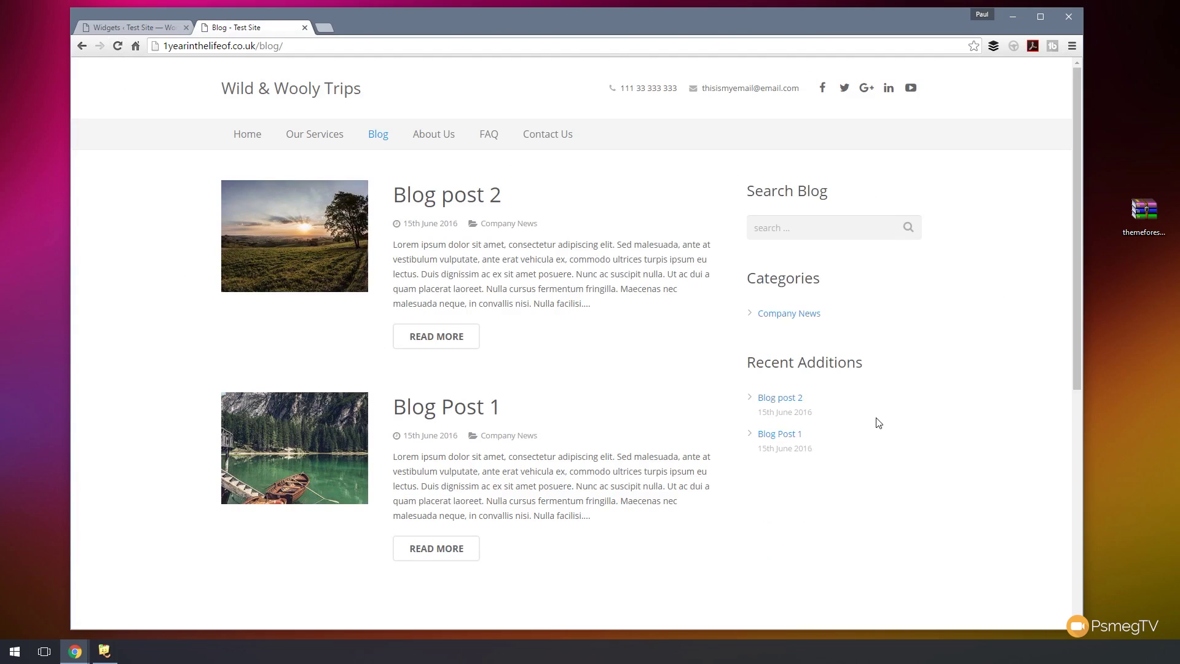
click(459, 198)
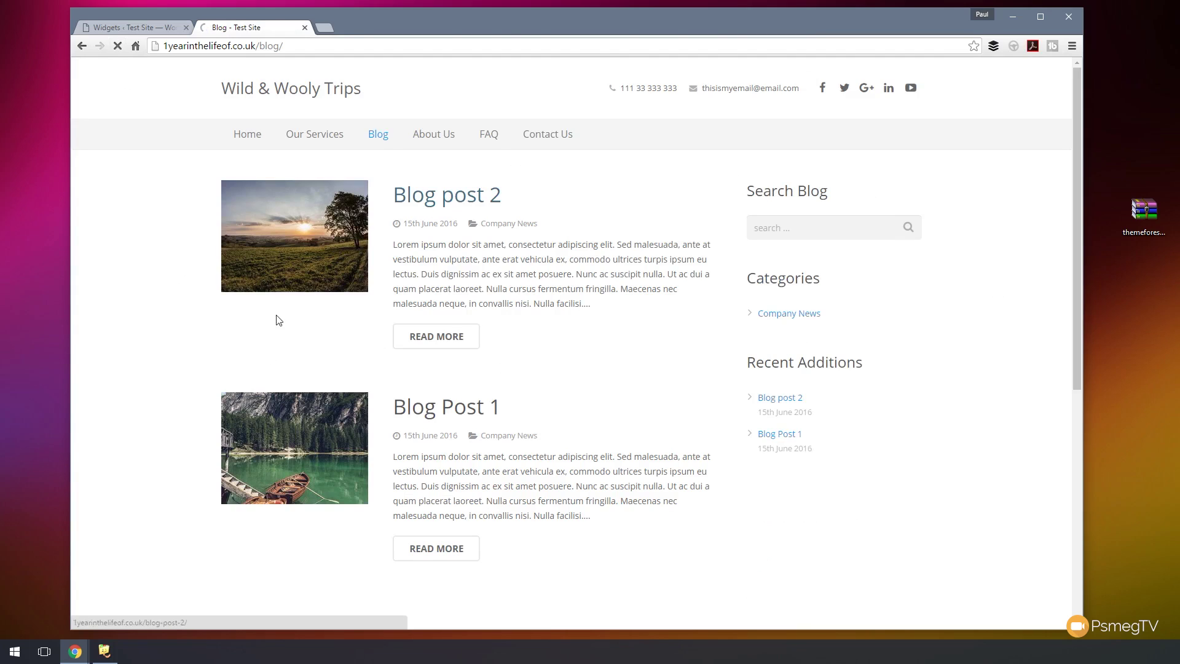
scroll(153, 331, down, 7)
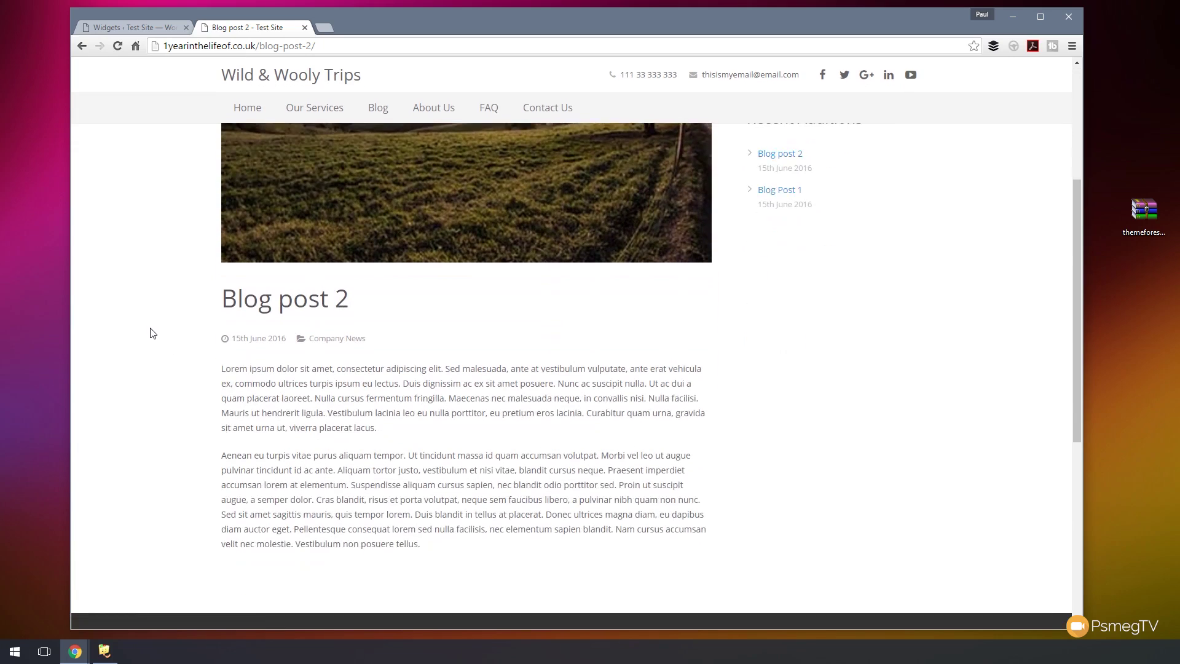
scroll(153, 333, up, 7)
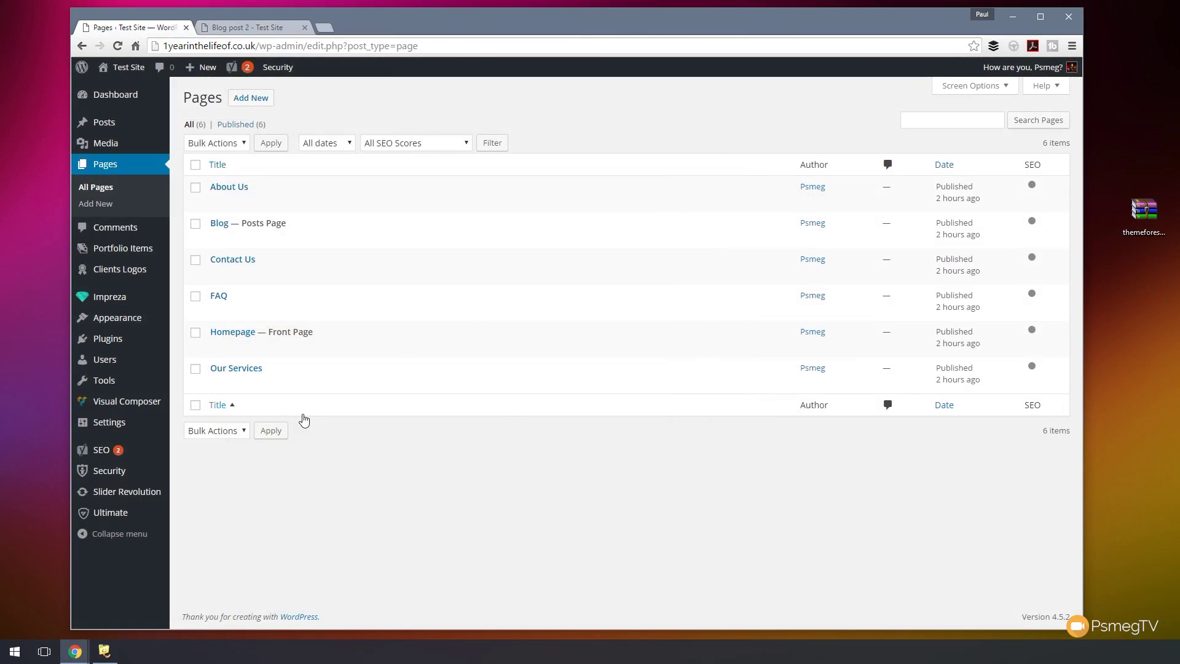
- In Visual Composer on Our Services, add a 2/3+1/3 row with a Text Block in the left column
click(244, 369)
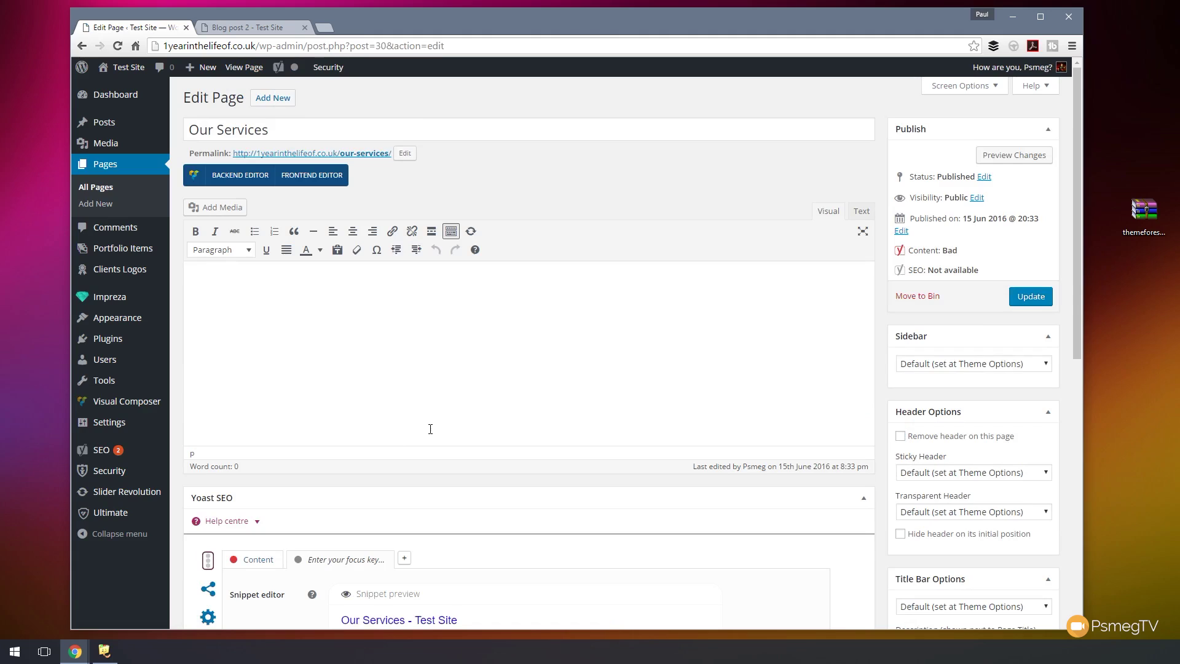
click(241, 177)
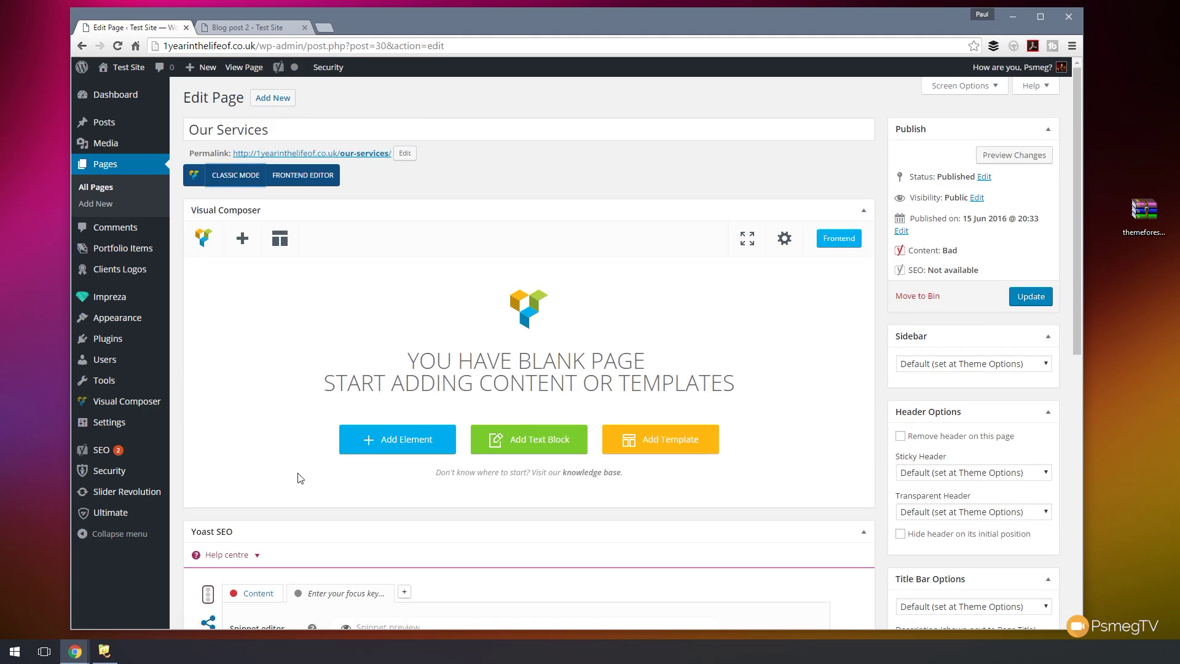
click(396, 440)
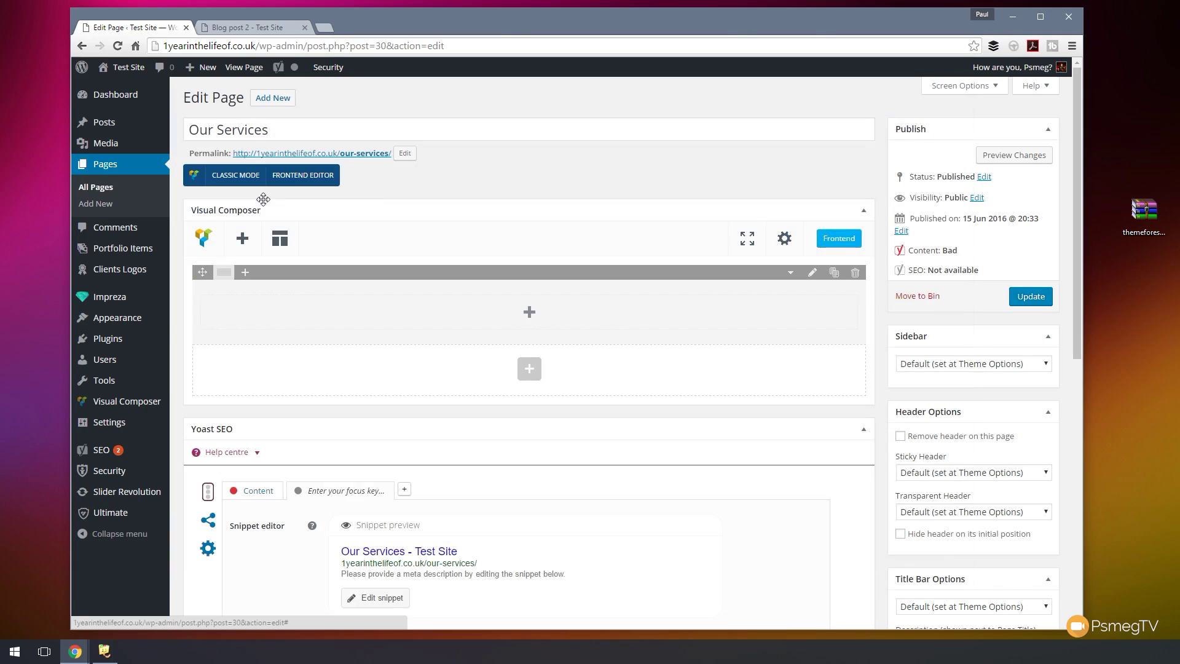
click(261, 203)
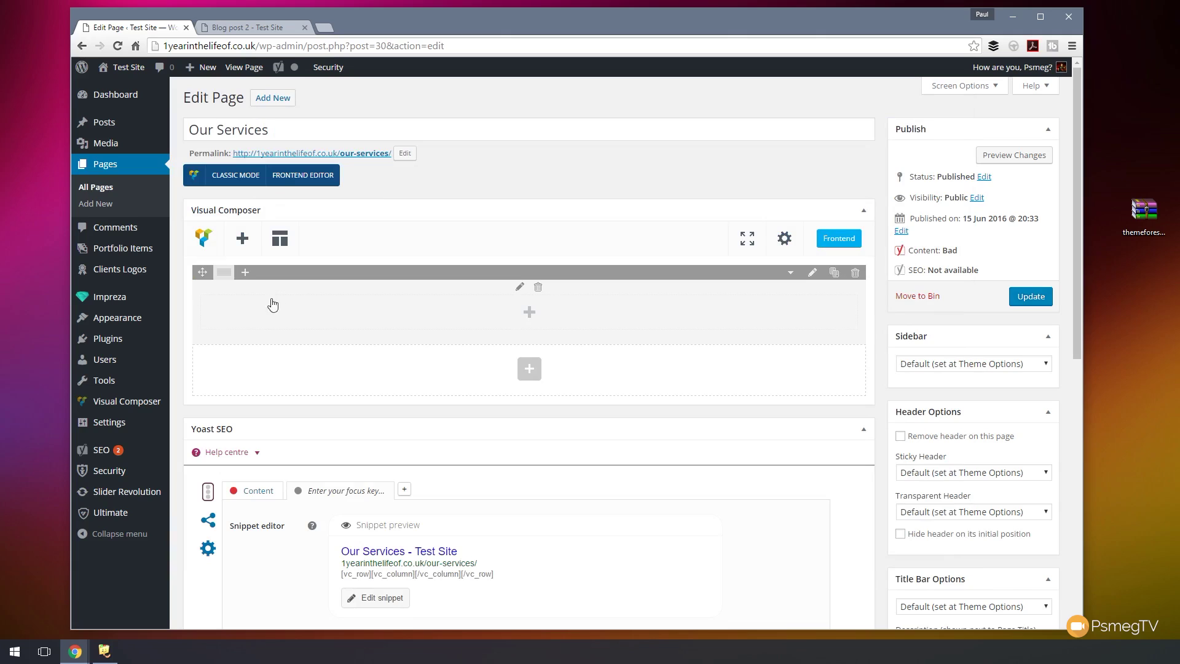
click(263, 273)
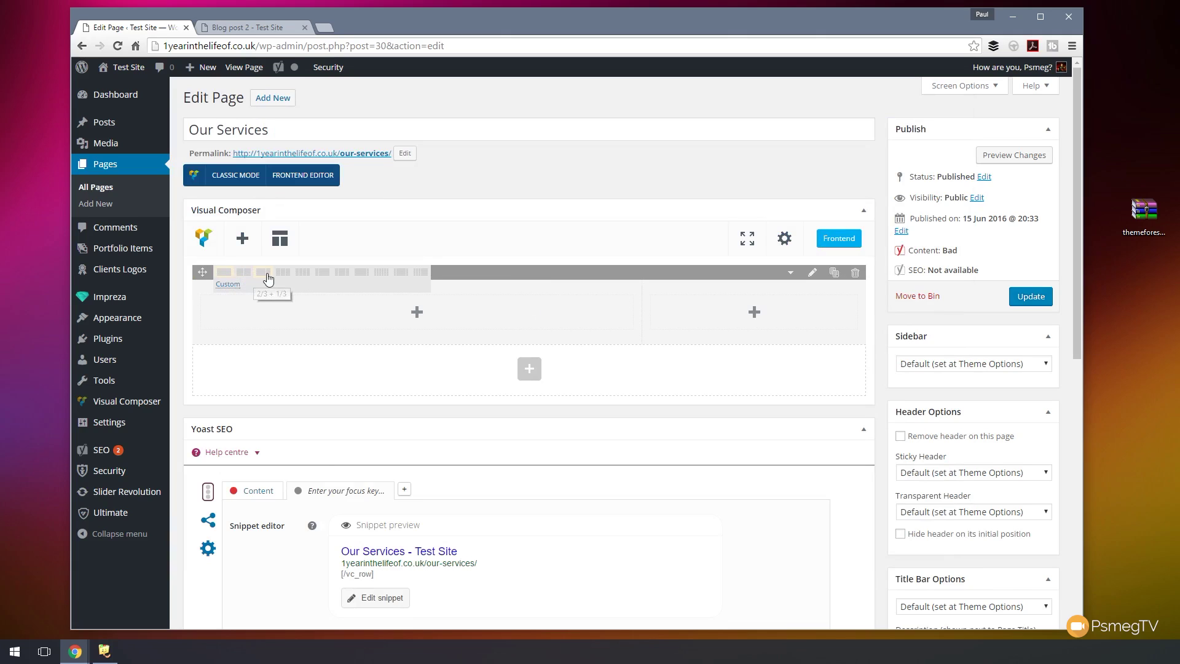
click(416, 316)
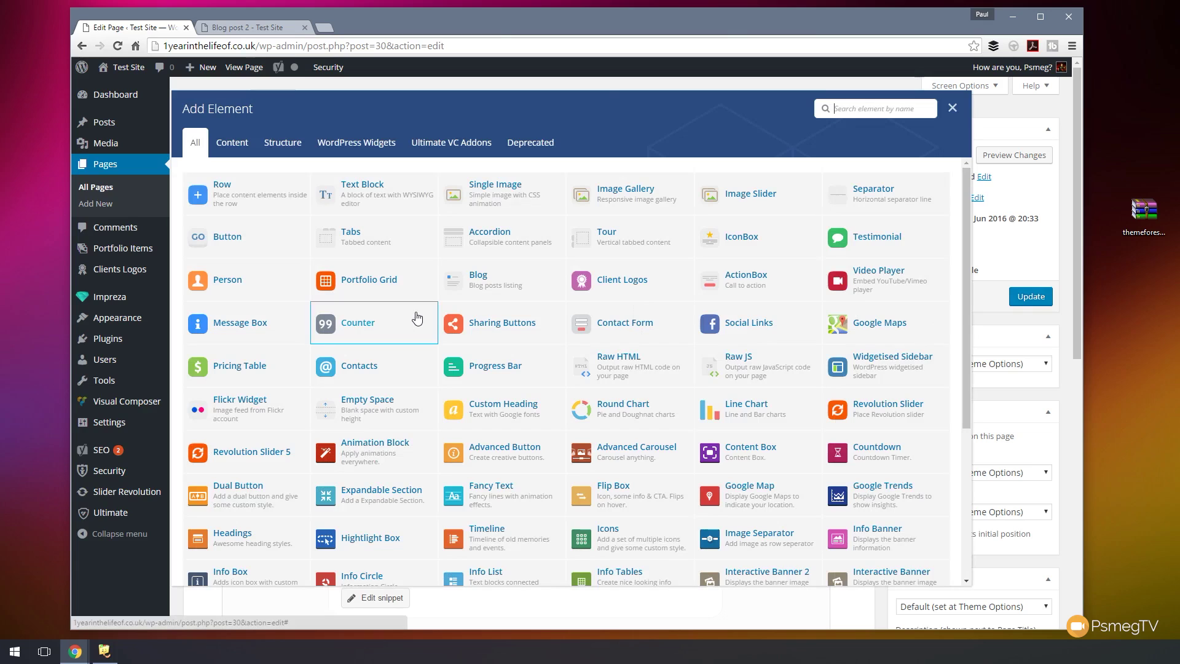
click(366, 198)
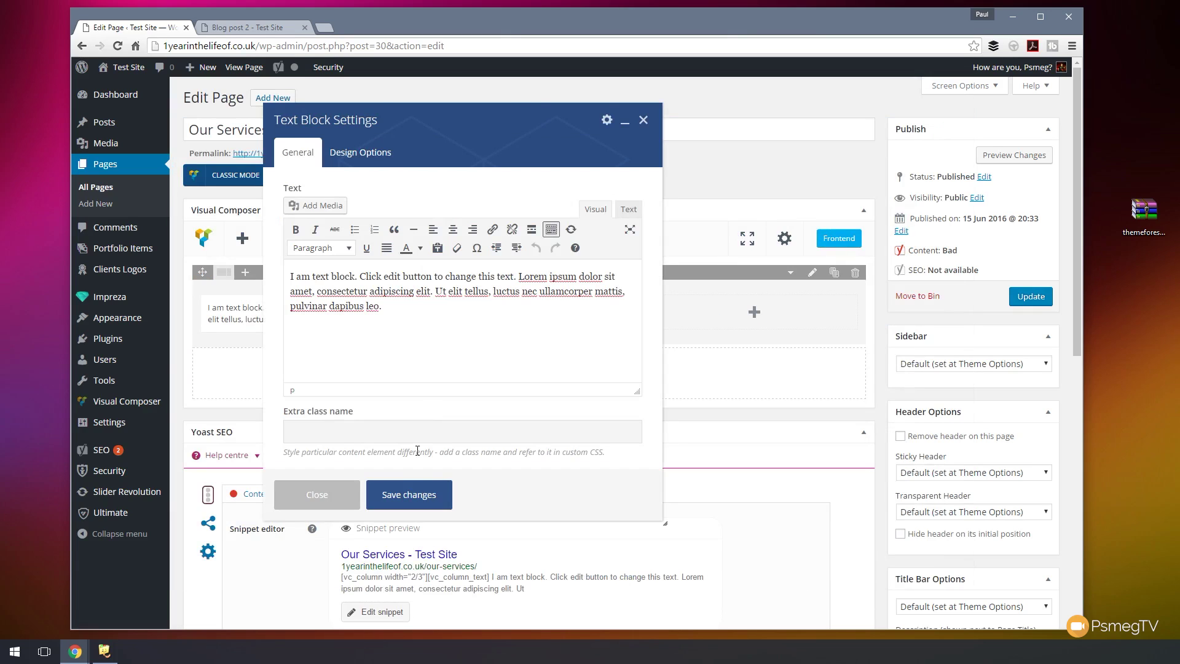
click(408, 494)
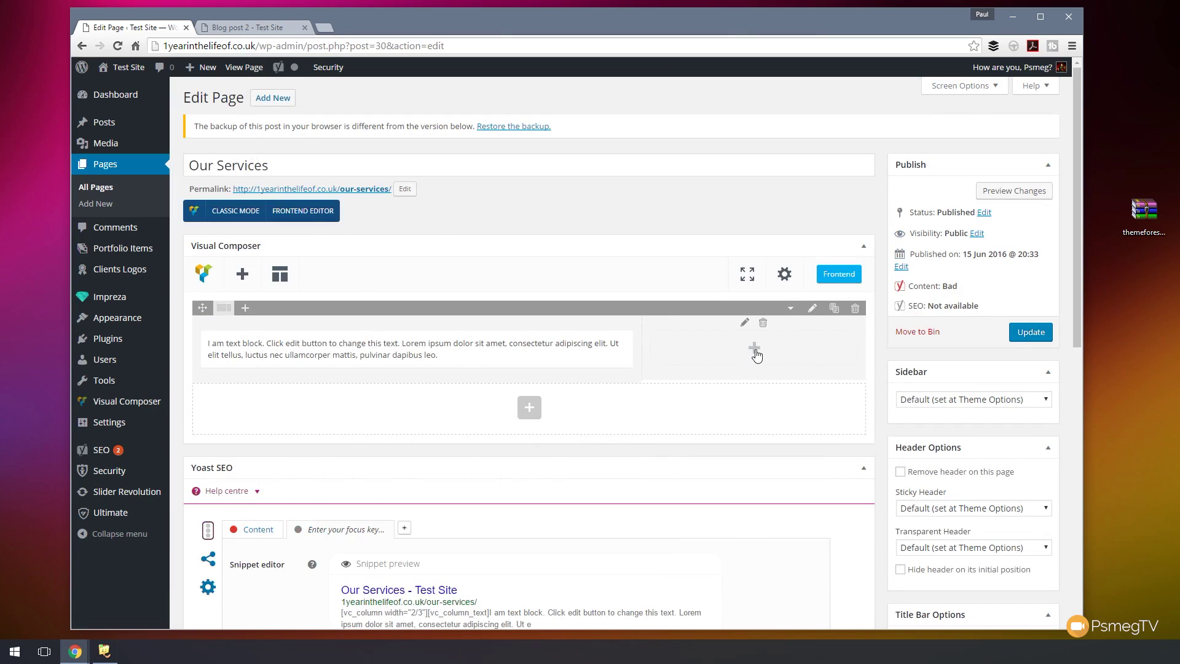
click(755, 350)
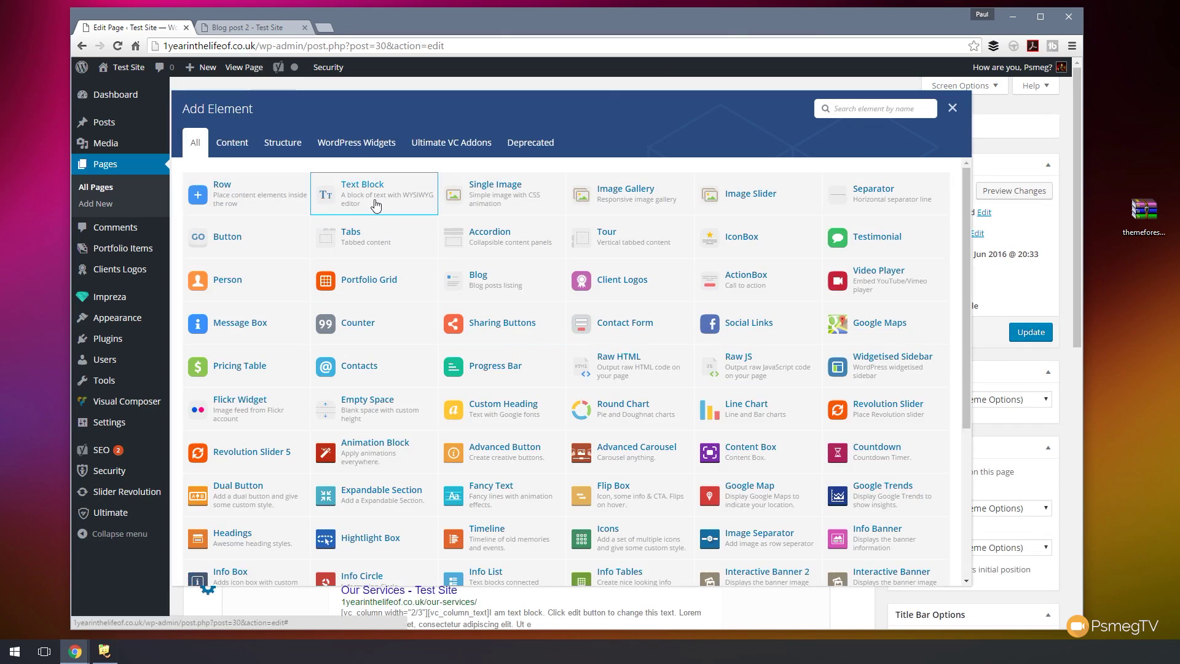
click(953, 109)
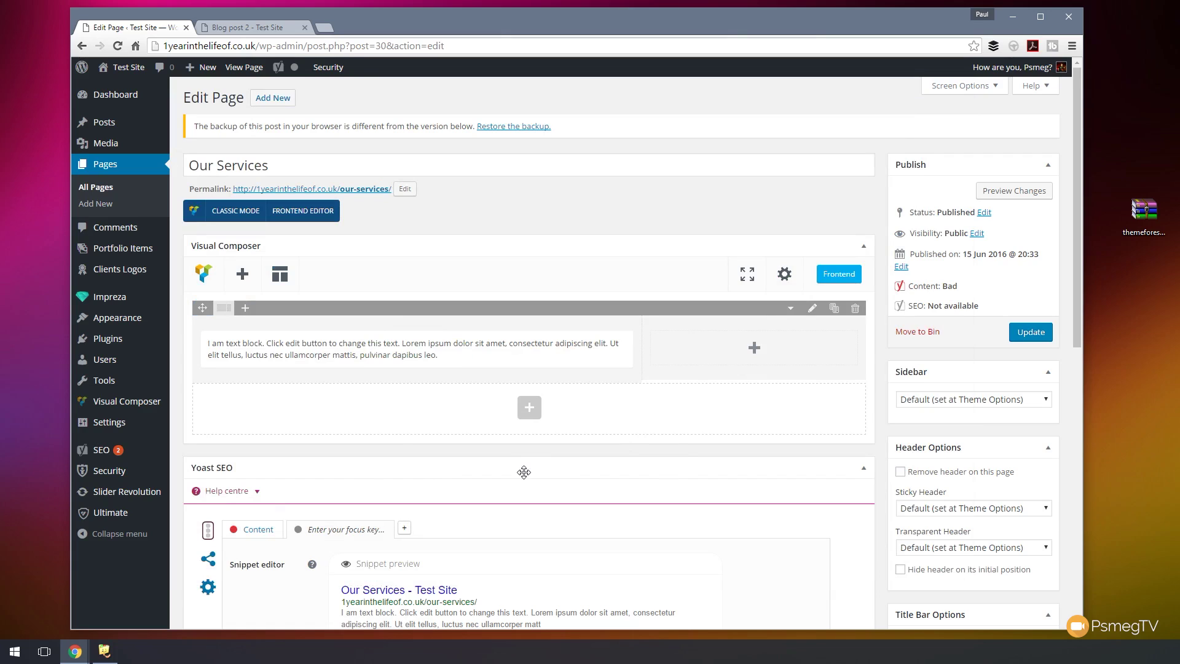
- Add a second row containing a Text Block with its placeholder text deleted
click(529, 407)
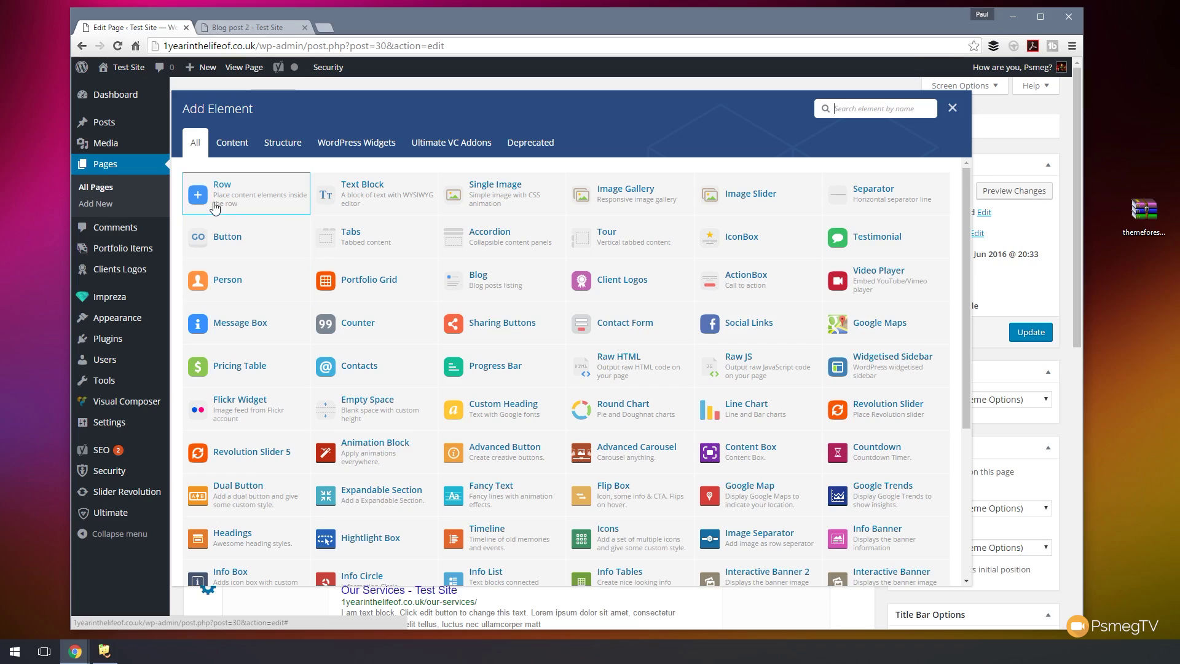
click(257, 196)
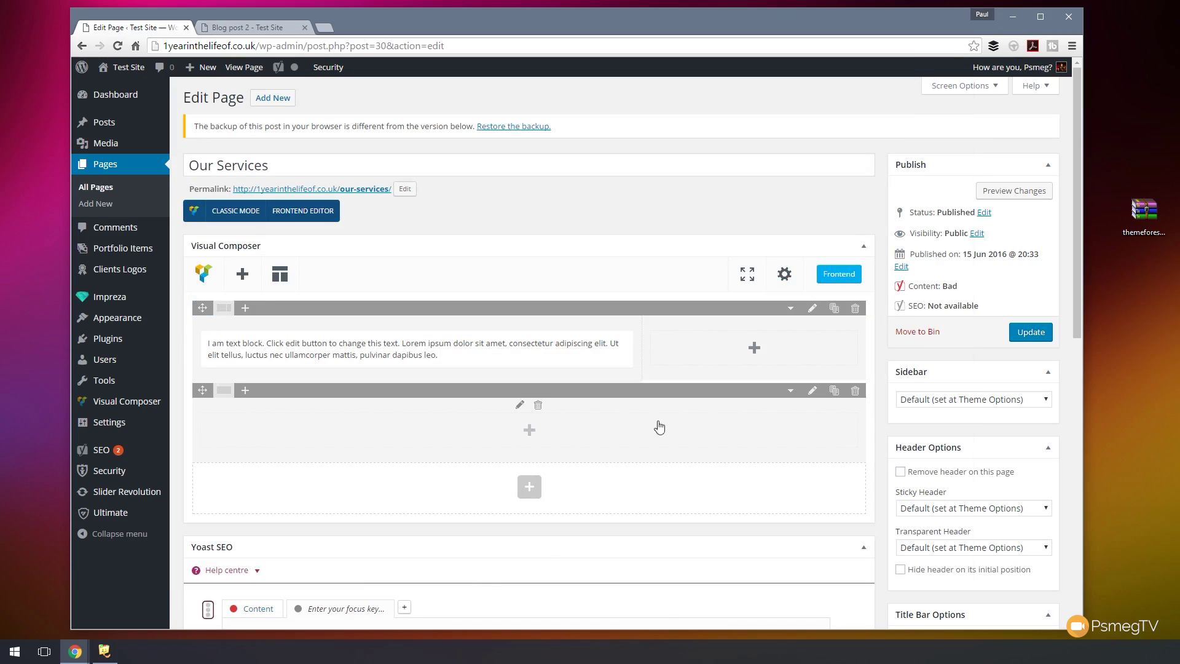
click(540, 431)
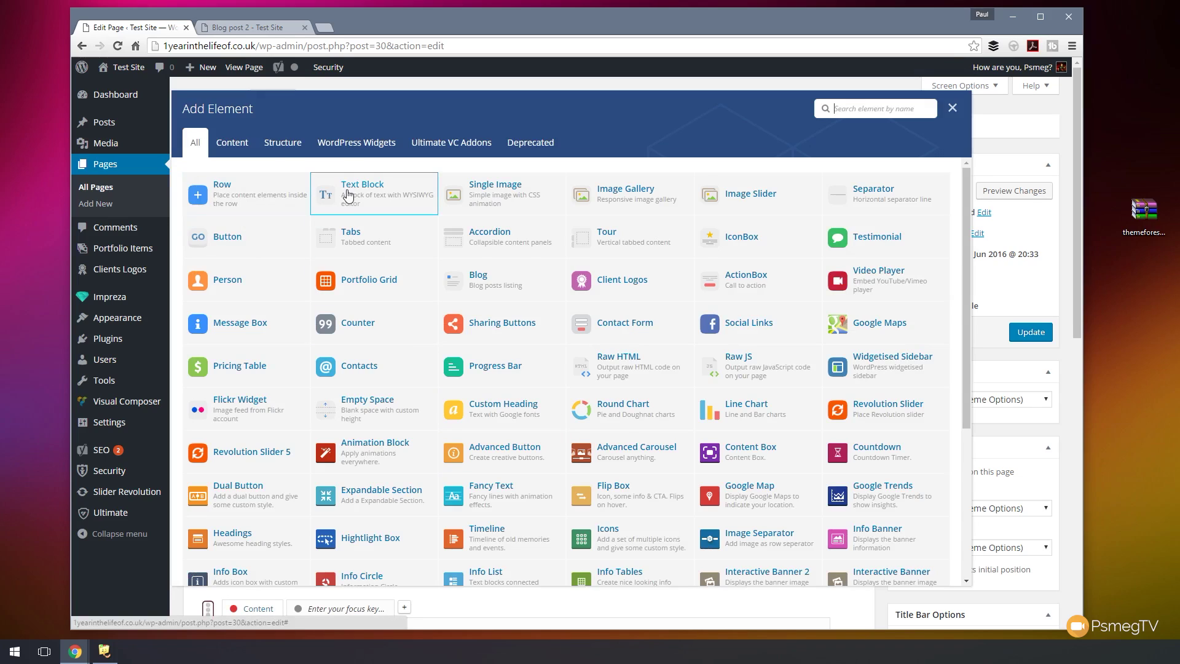
click(348, 195)
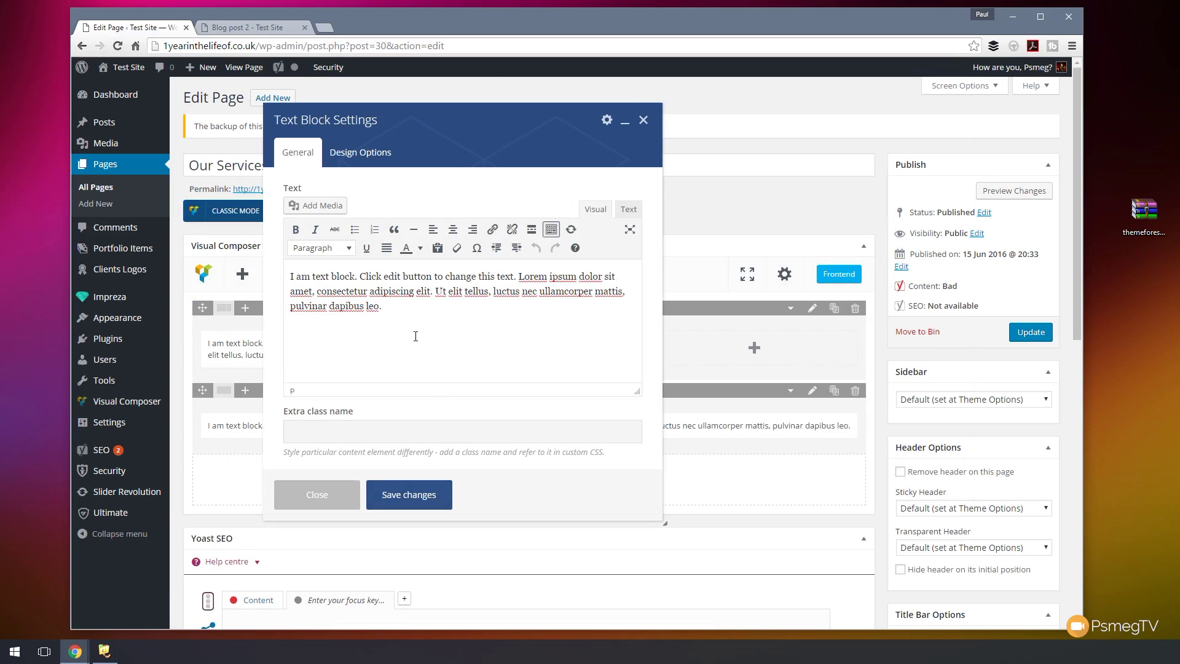
key(ctrl+a)
key(BackSpace)
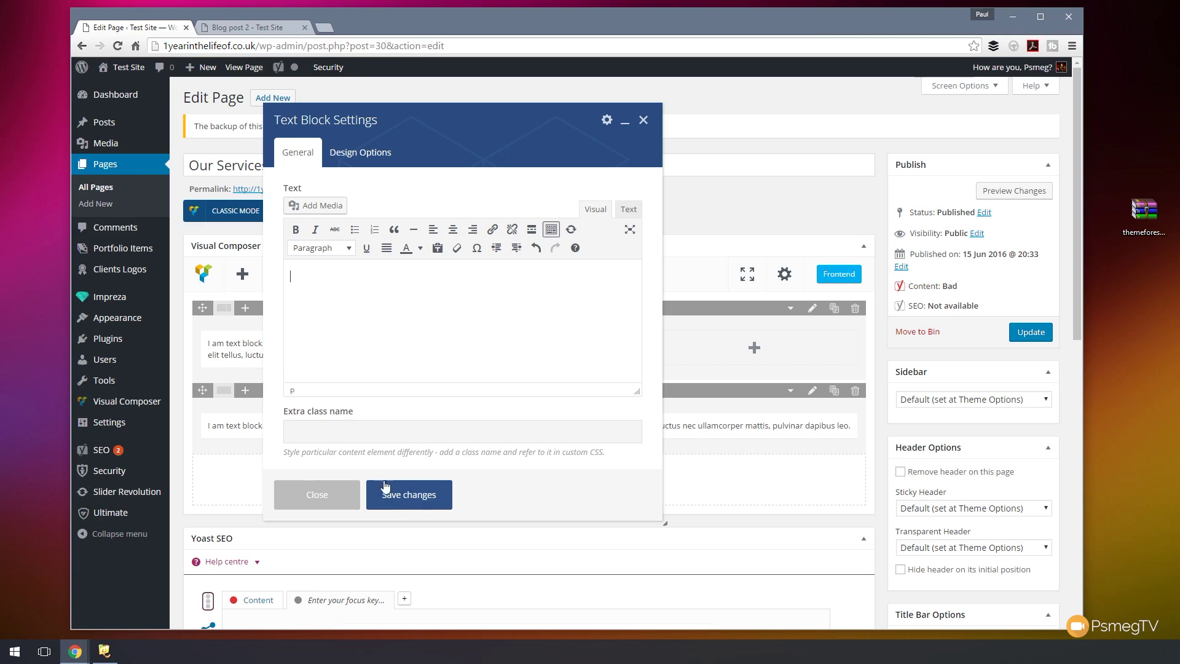
click(384, 492)
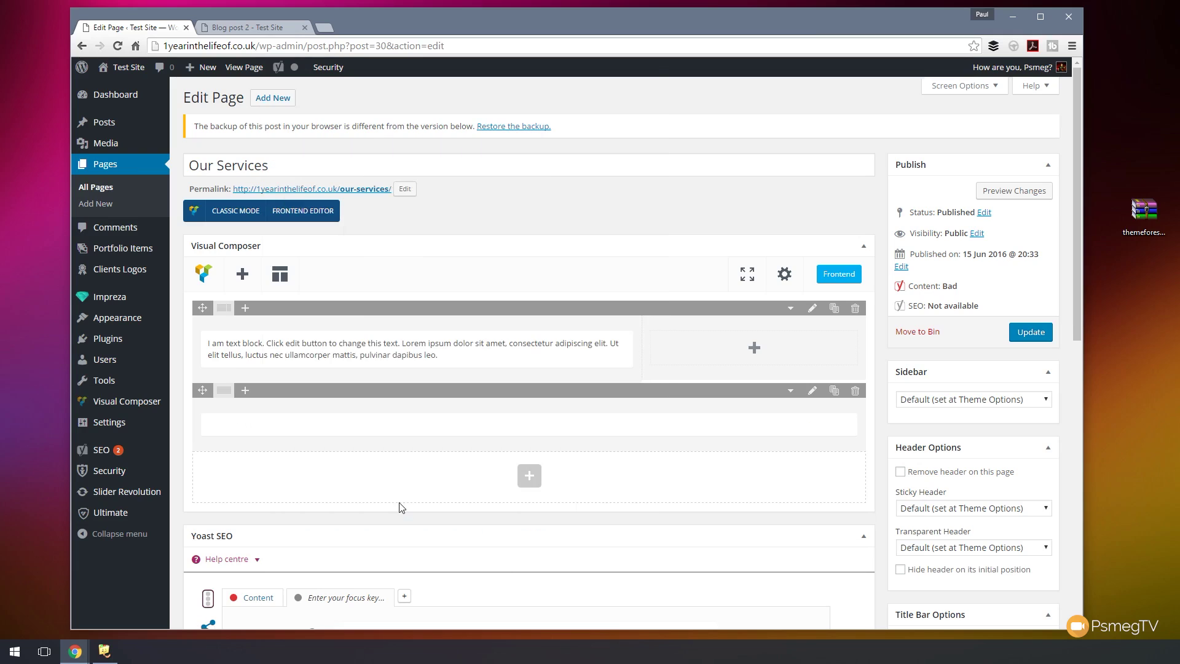
- Add a third row split into 2/3+1/3 columns
click(537, 483)
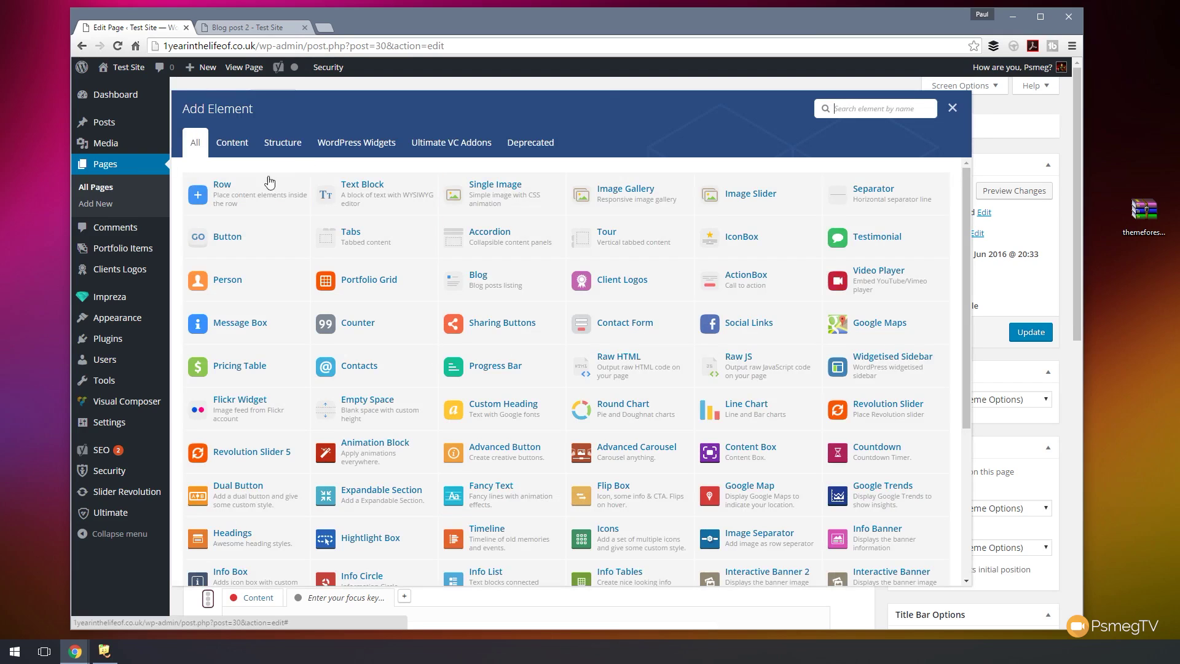
click(218, 195)
mouse_move(228, 460)
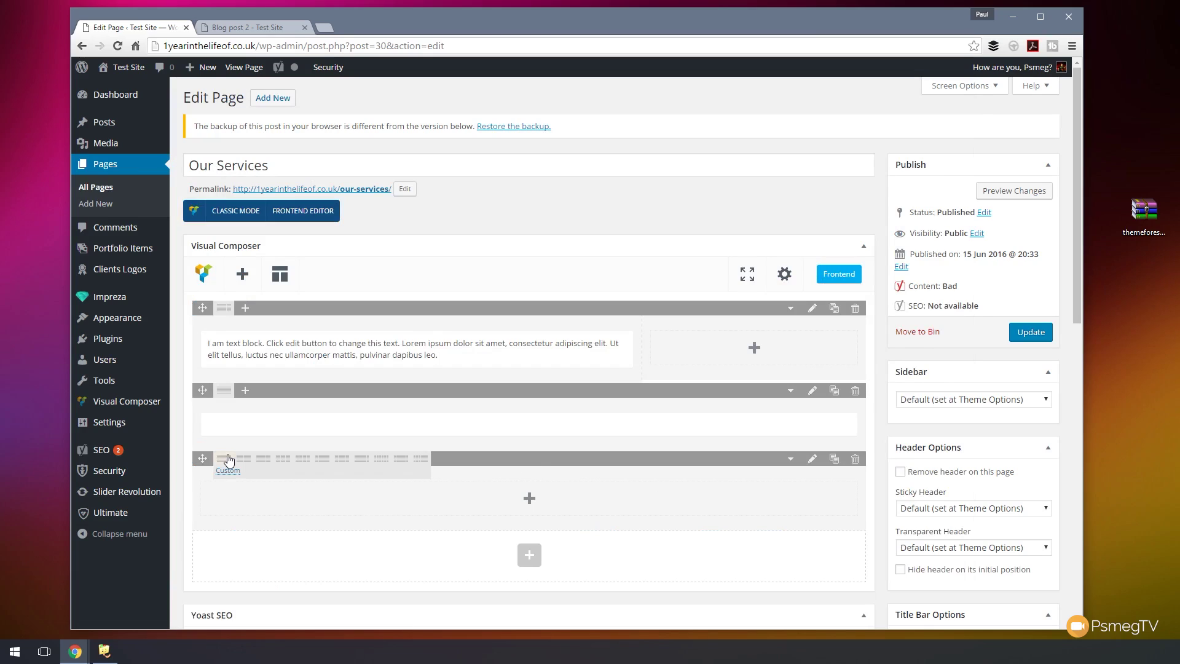
click(263, 462)
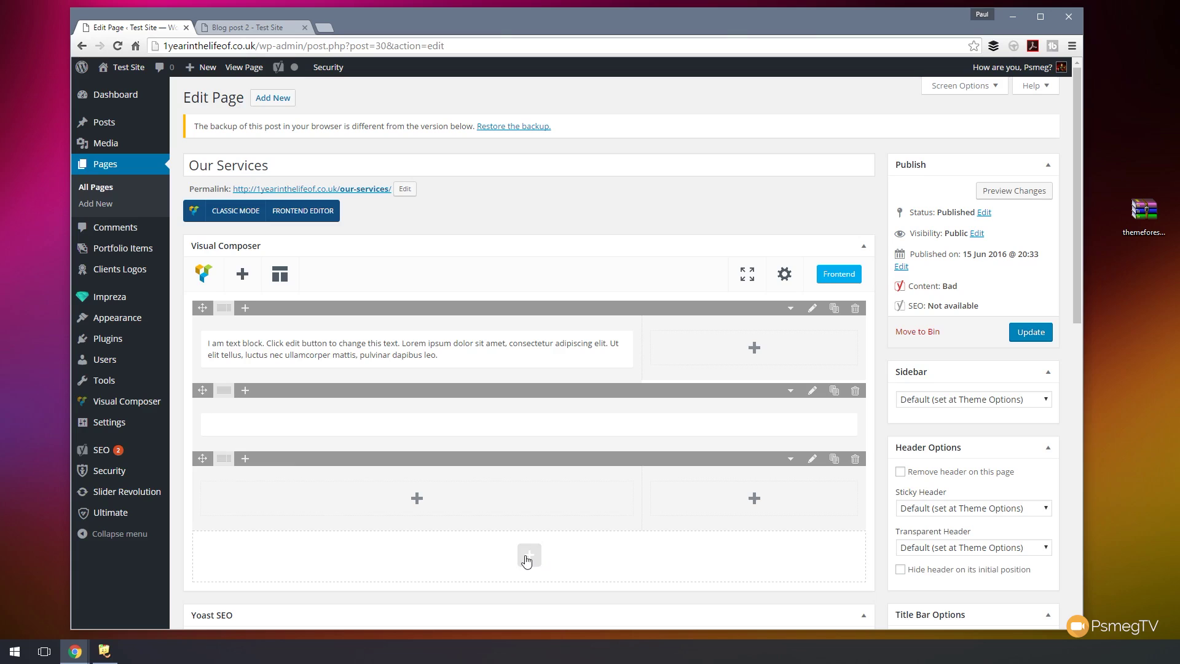
- Add a Contact Form to the left column with placeholder receiver 'email' and an optional Phone field
click(417, 499)
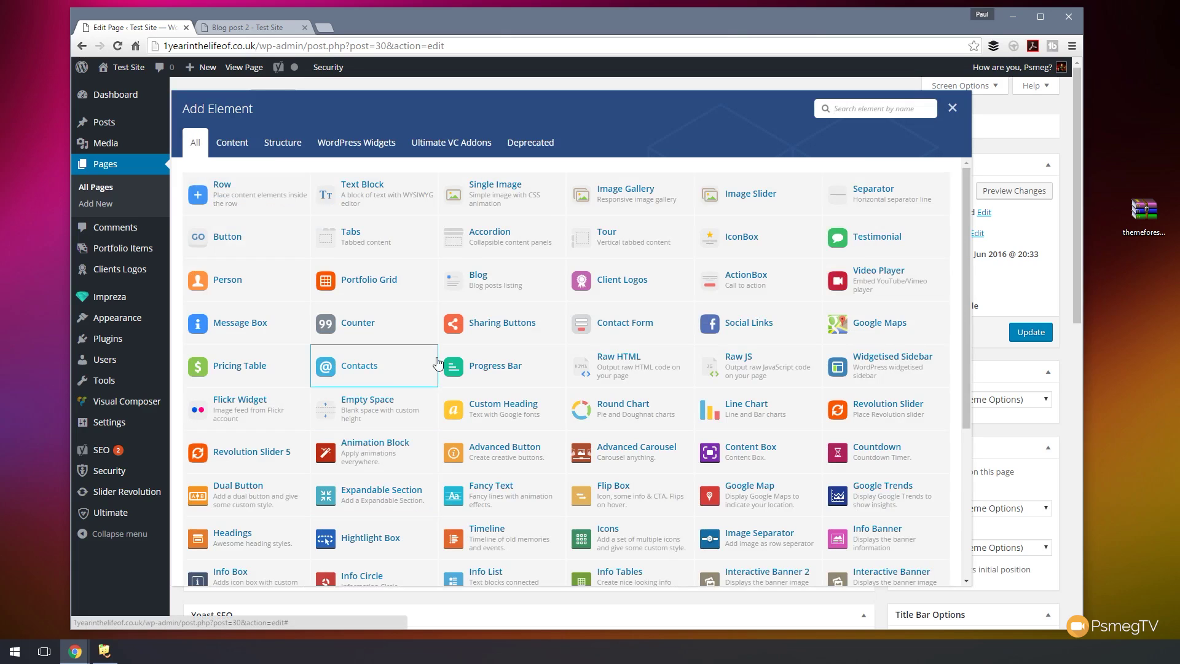
click(596, 325)
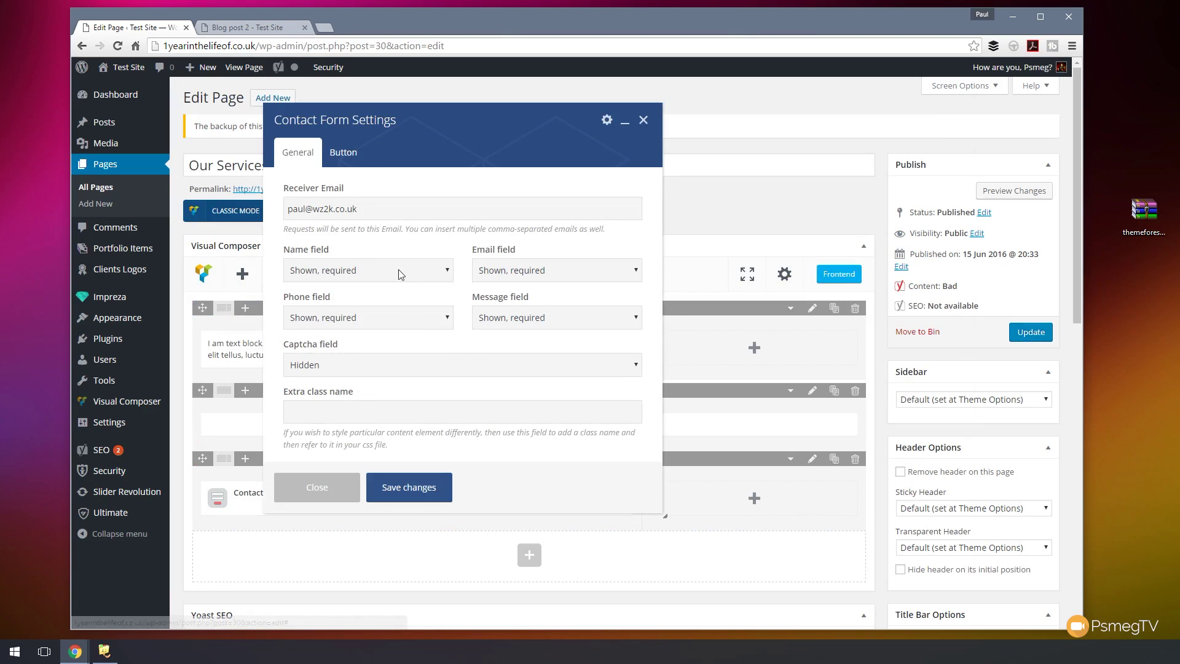
drag(358, 209, 287, 209)
key(BackSpace)
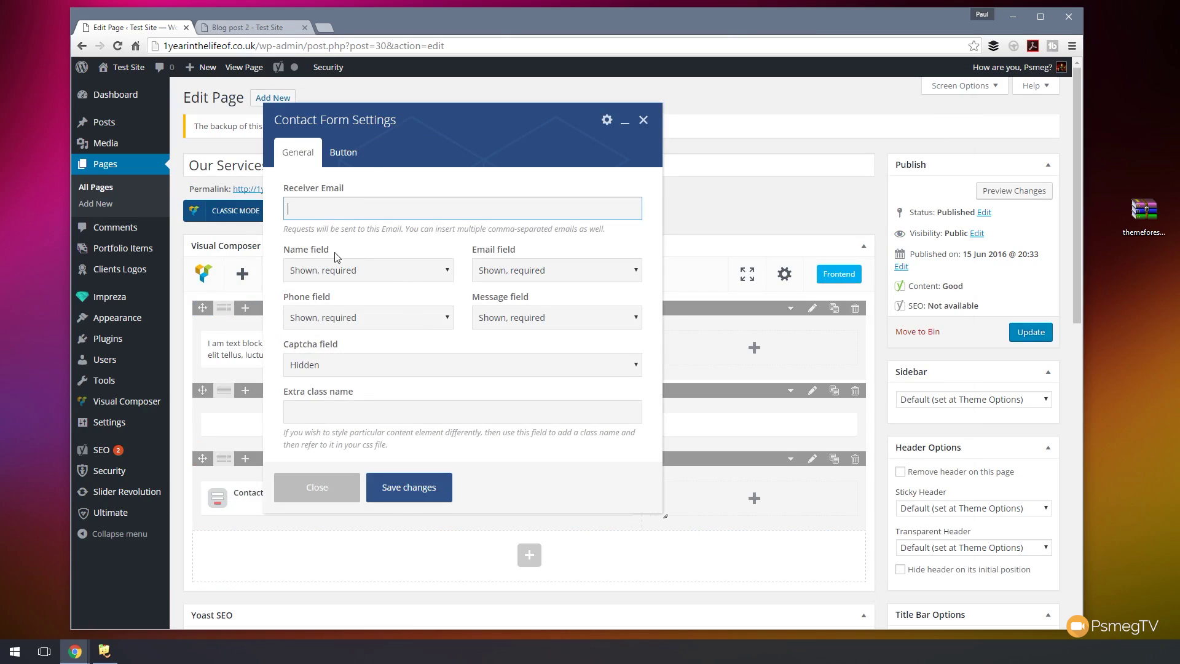
text(email)
click(419, 323)
click(373, 348)
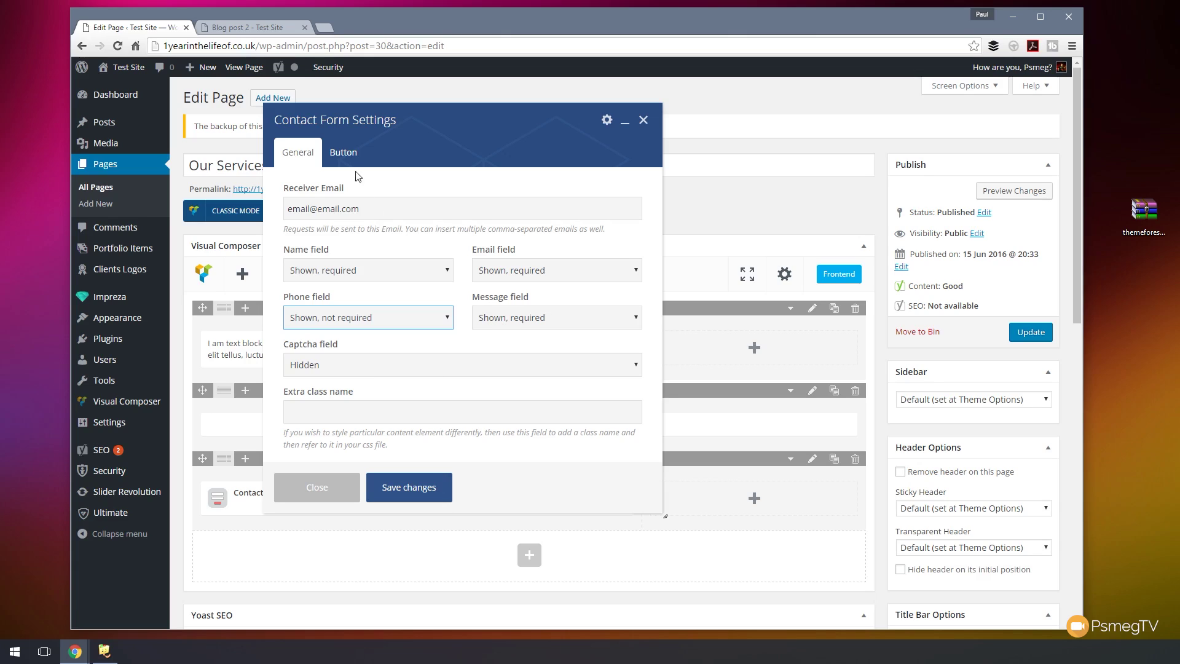
- Make the form button an outlined, right-aligned 'Request Information' button and save the form
click(347, 154)
click(395, 204)
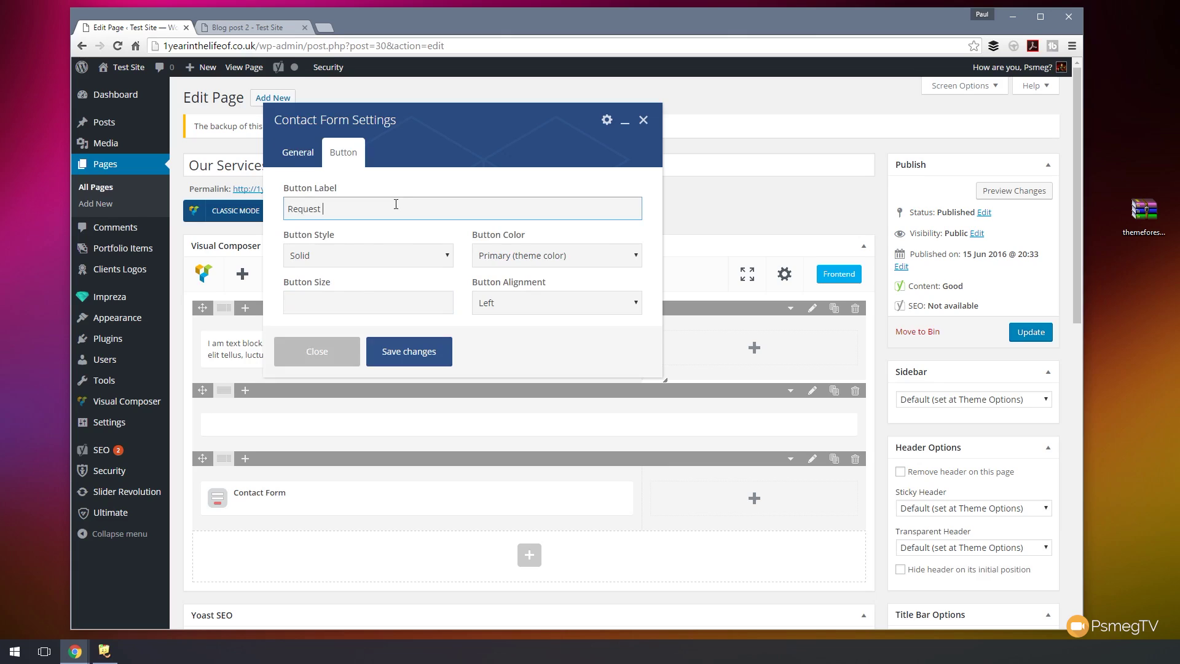
click(405, 256)
click(366, 286)
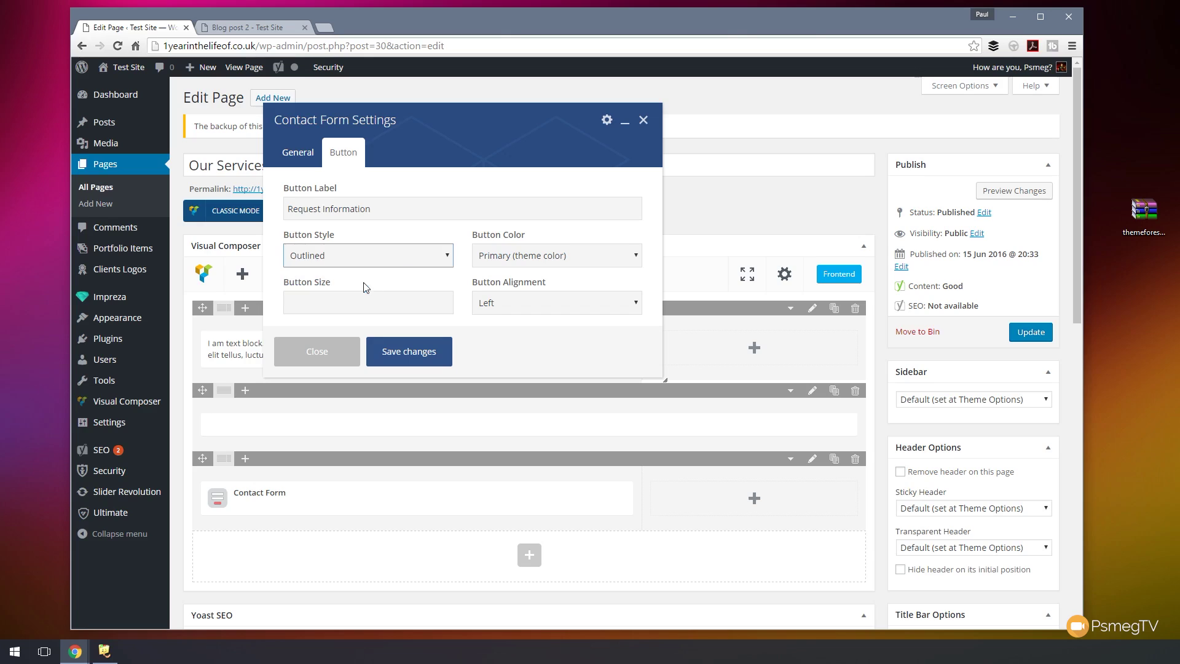
click(558, 301)
click(515, 345)
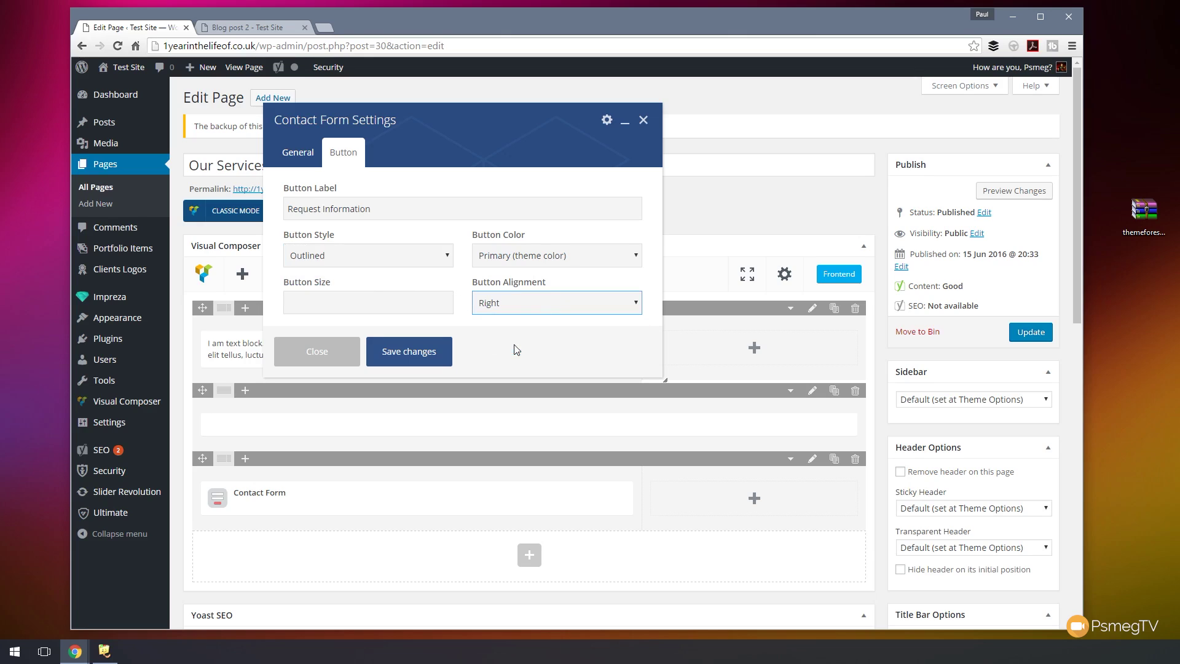
click(404, 360)
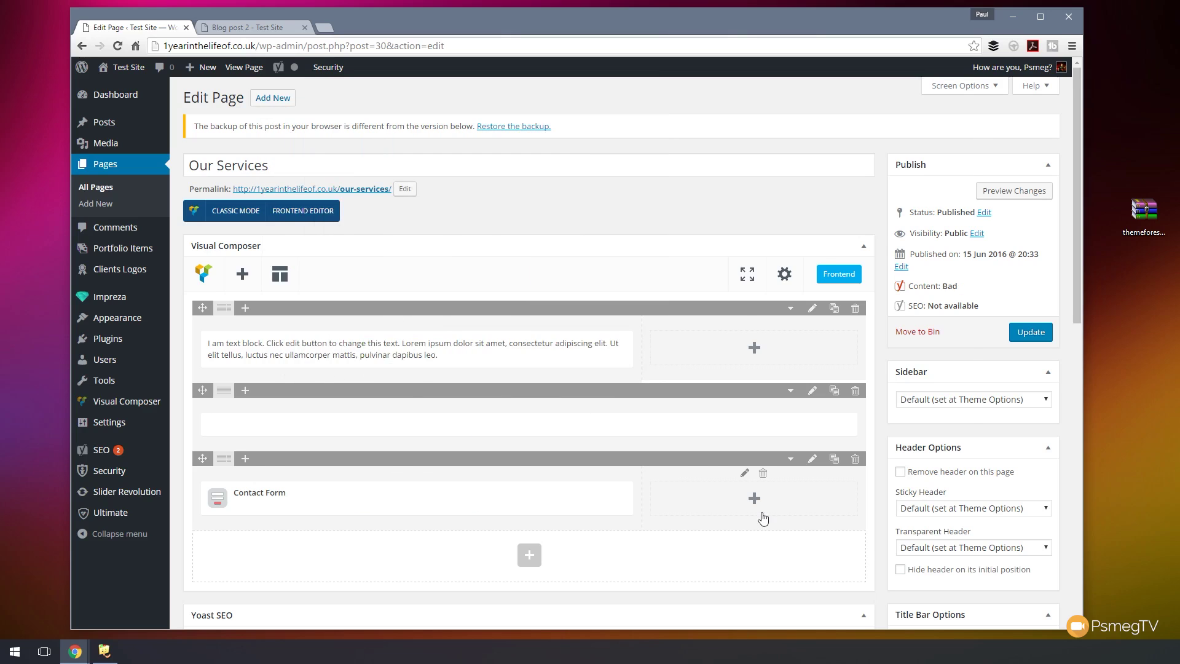
click(758, 506)
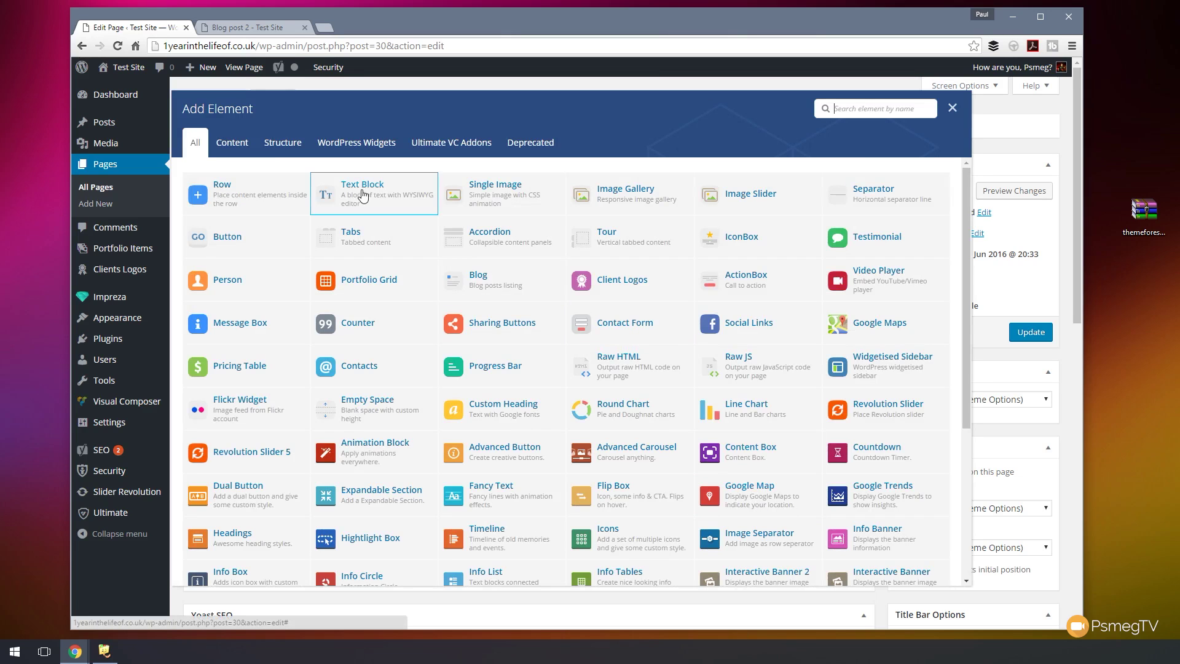
- Add a Text Block with a Request Information line followed by the pasted enquiry paragraph
click(362, 190)
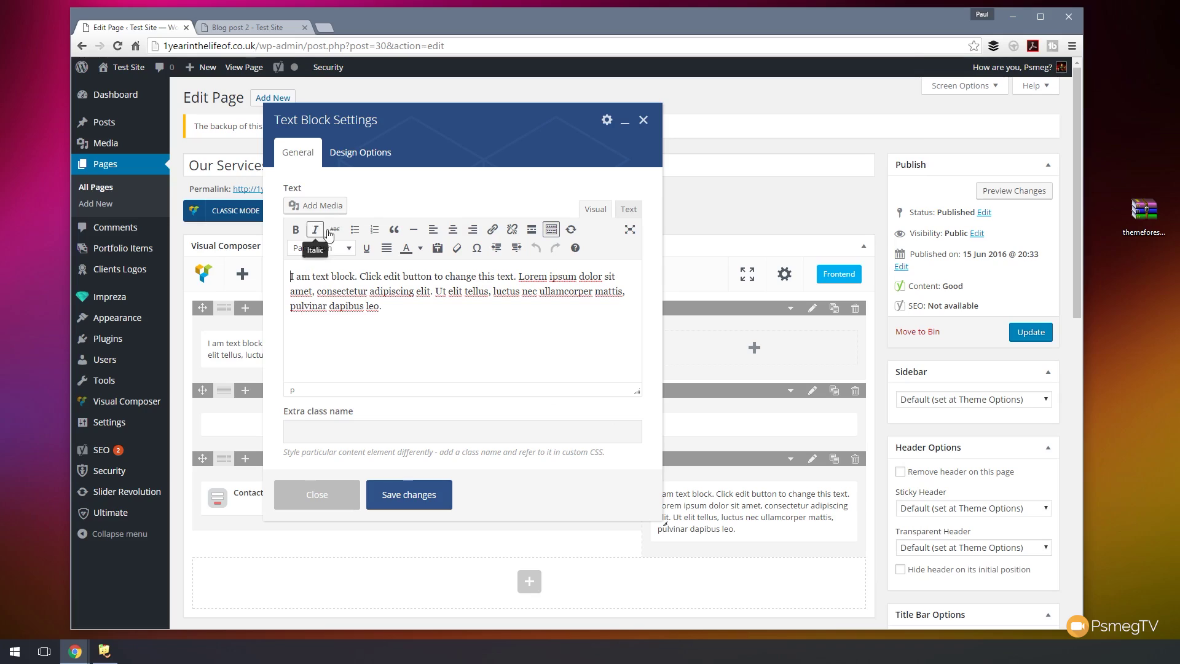
drag(387, 314, 220, 240)
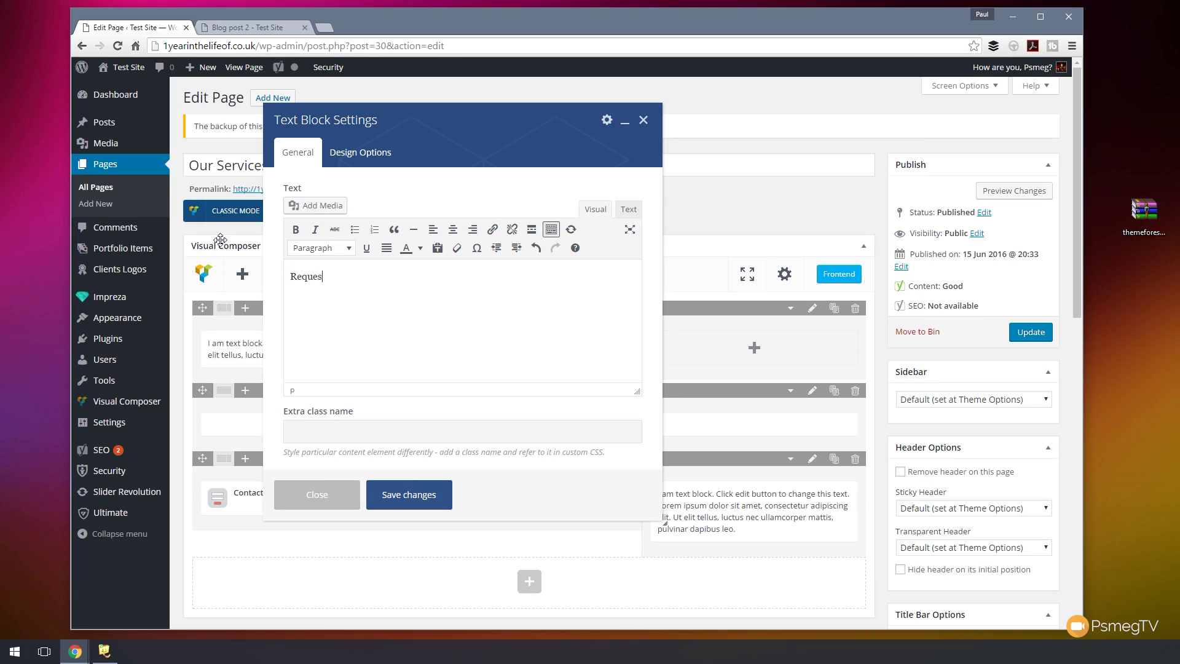
text(ram)
drag(413, 282, 290, 277)
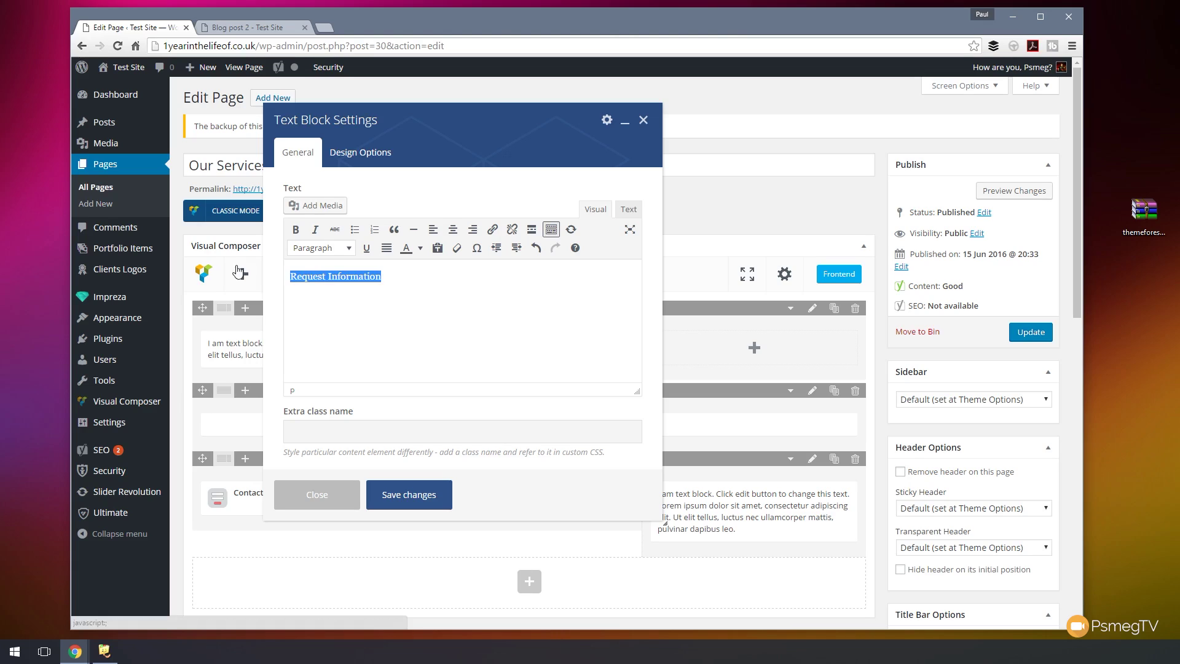
click(298, 303)
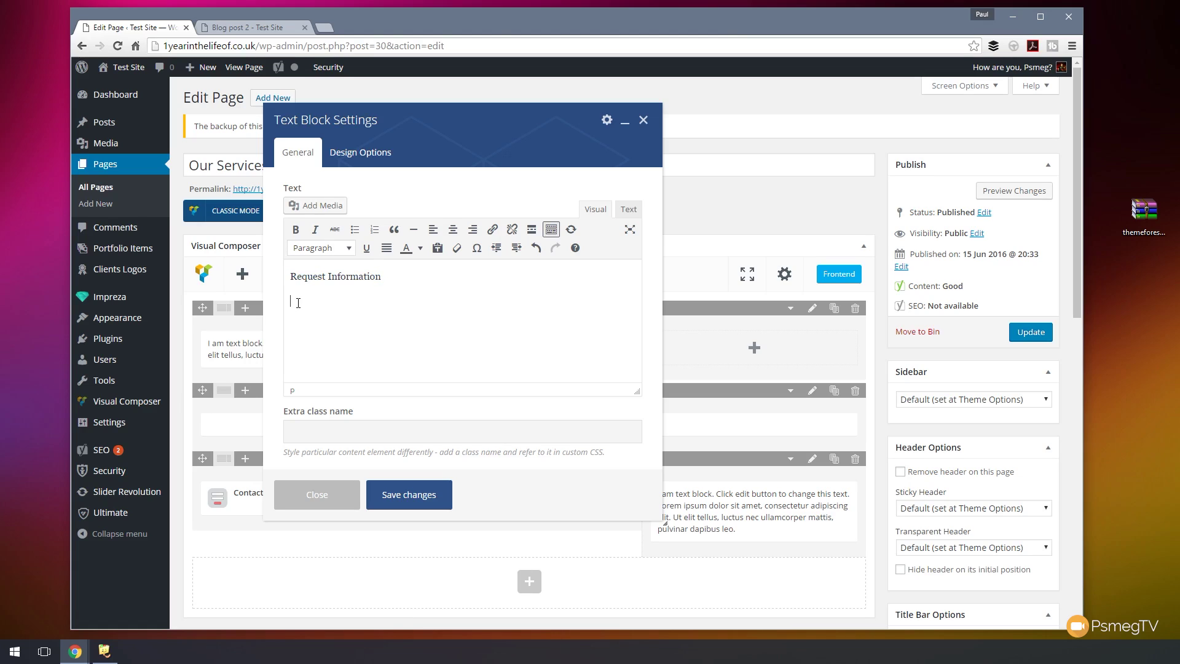
text(For more information on the holidays on offer and how we can tailor the experience to your specific needs, simply fill out the form opposite and we'll do the rest.)
- Format 'Request Information' as Heading 3 and save the text block
click(412, 289)
drag(414, 283, 288, 280)
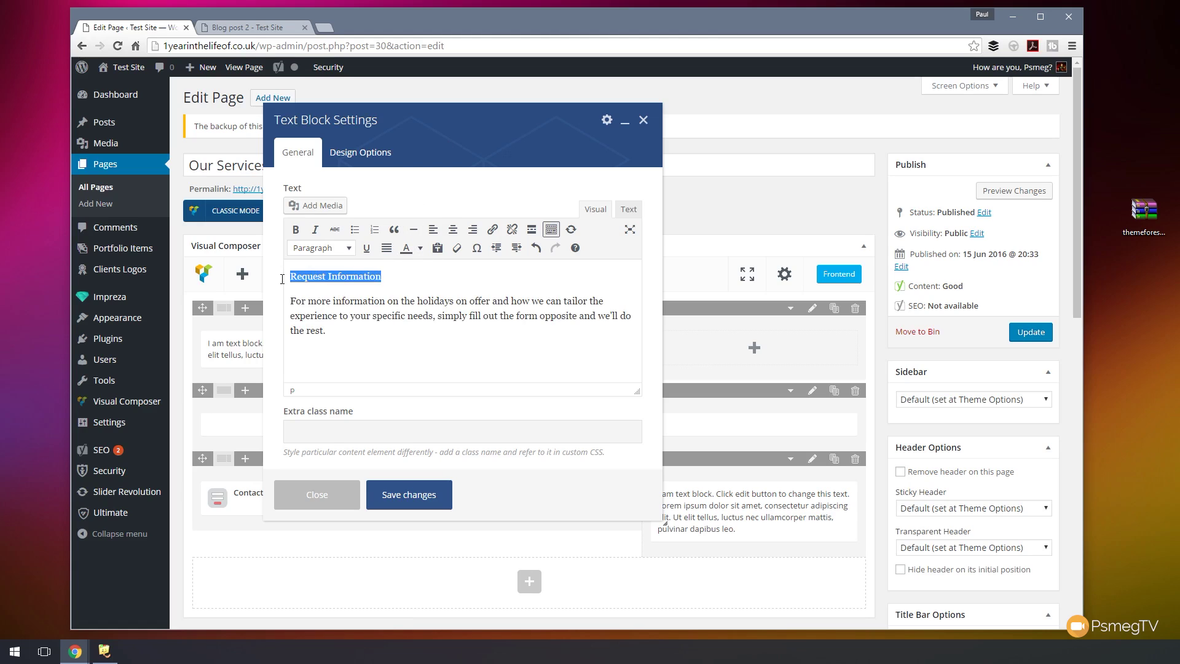
click(345, 248)
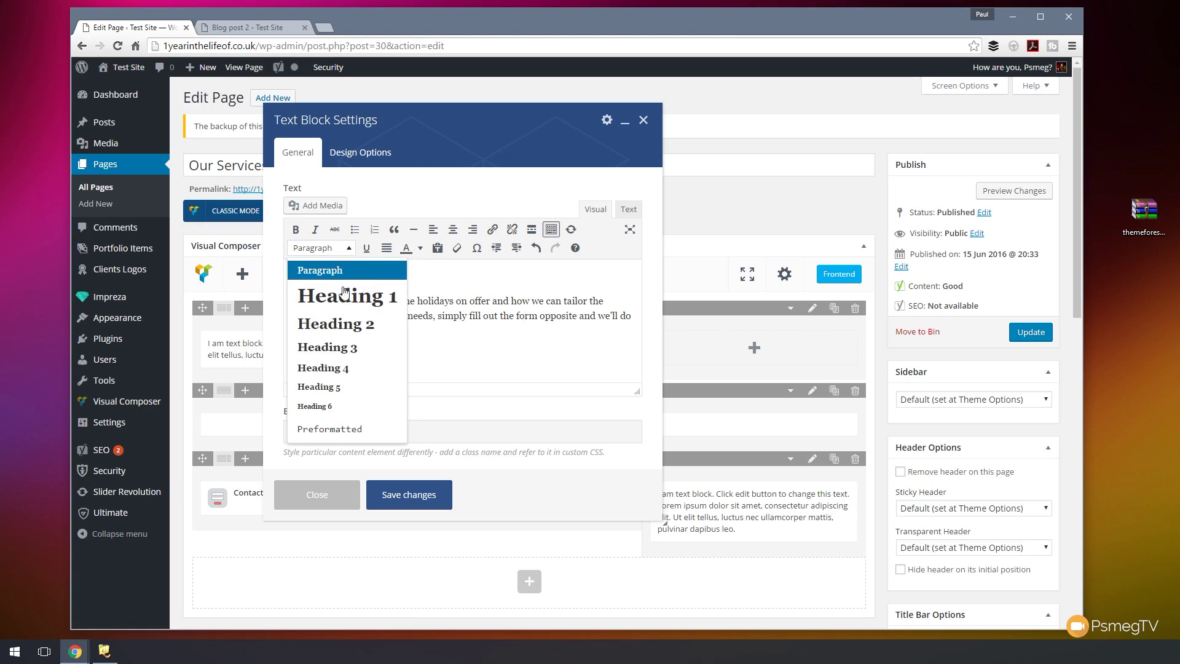
click(337, 349)
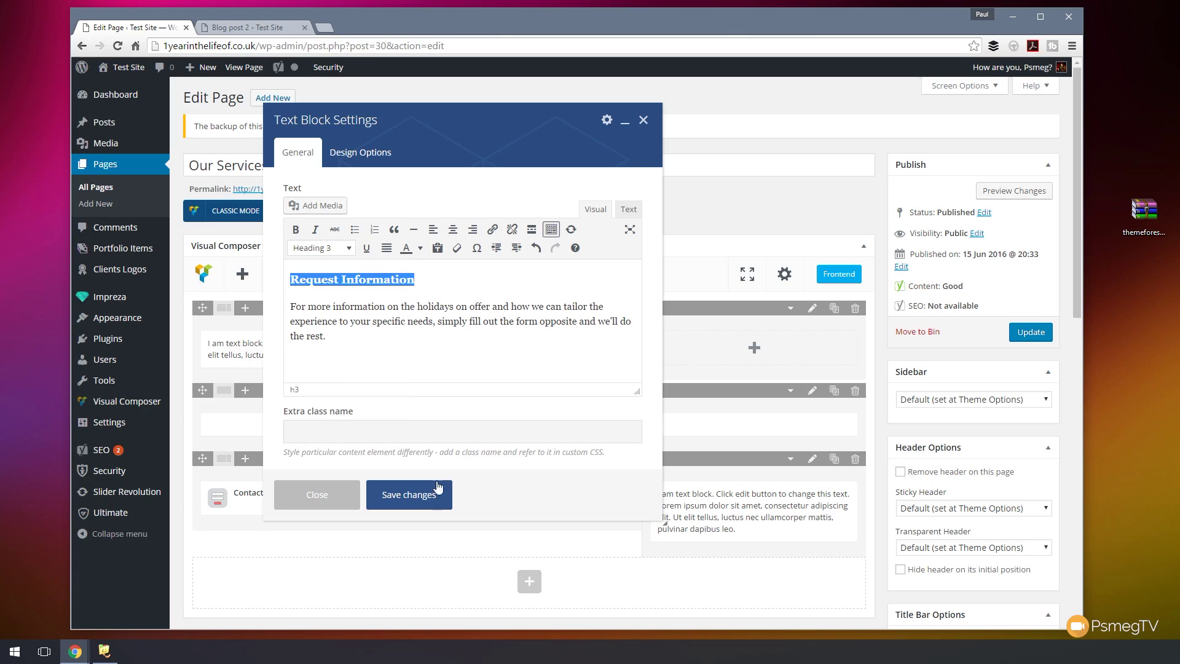
click(415, 494)
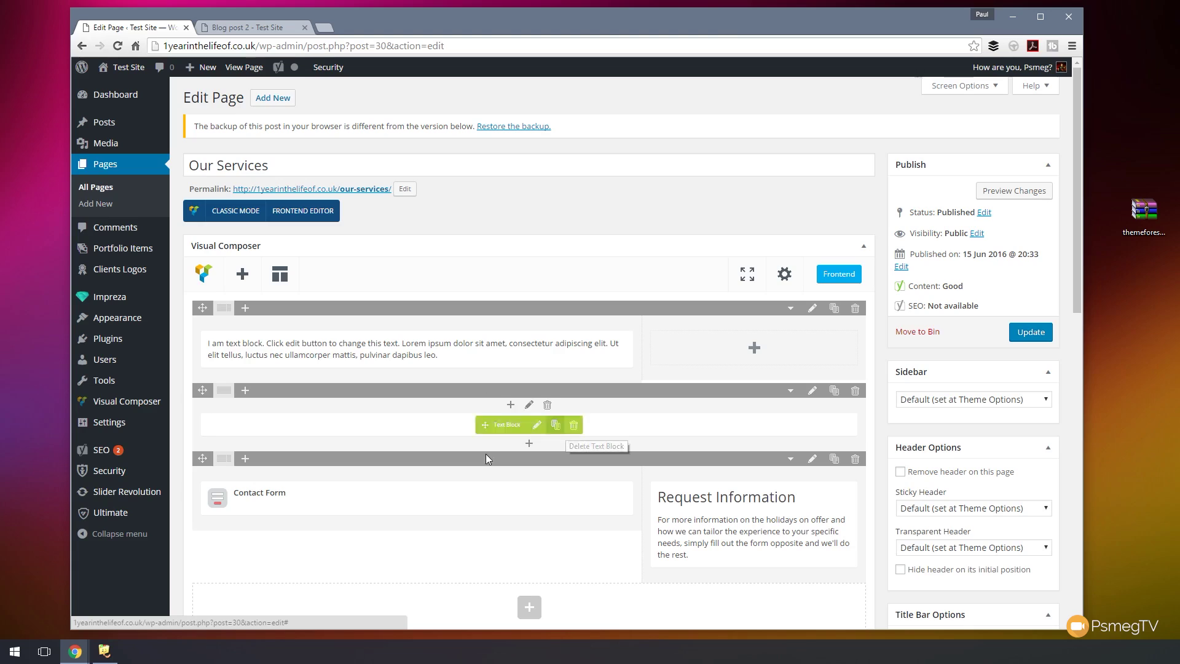
- Give the middle row Primary bg & White text colour style, stretched to full width
click(811, 391)
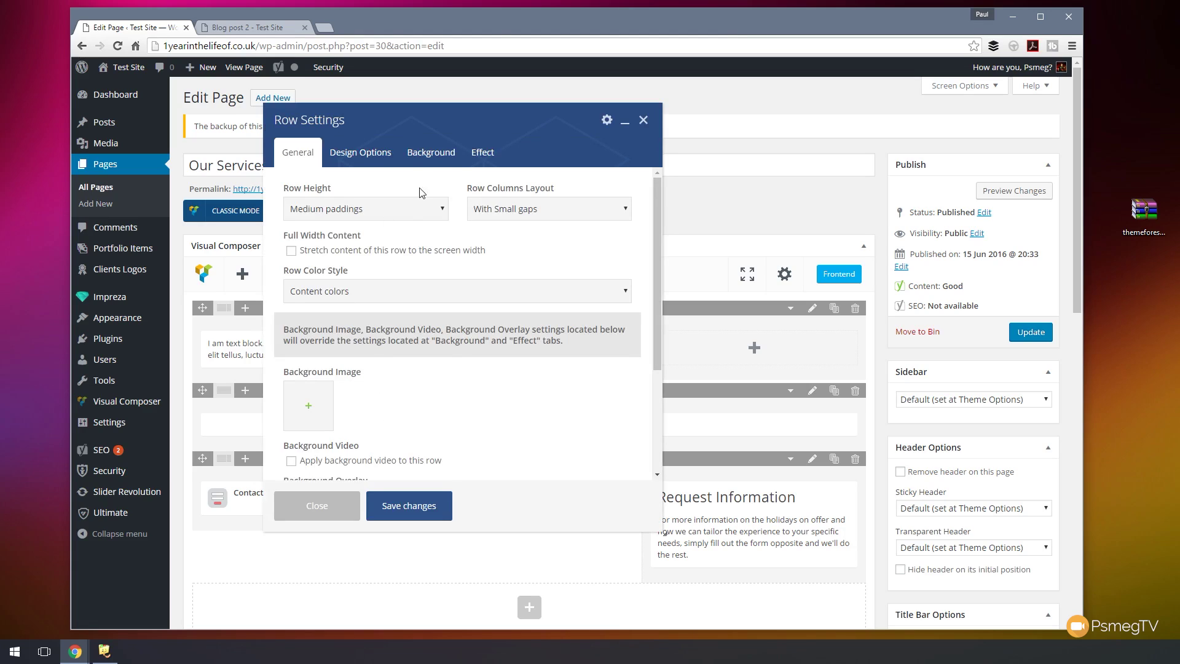
click(343, 292)
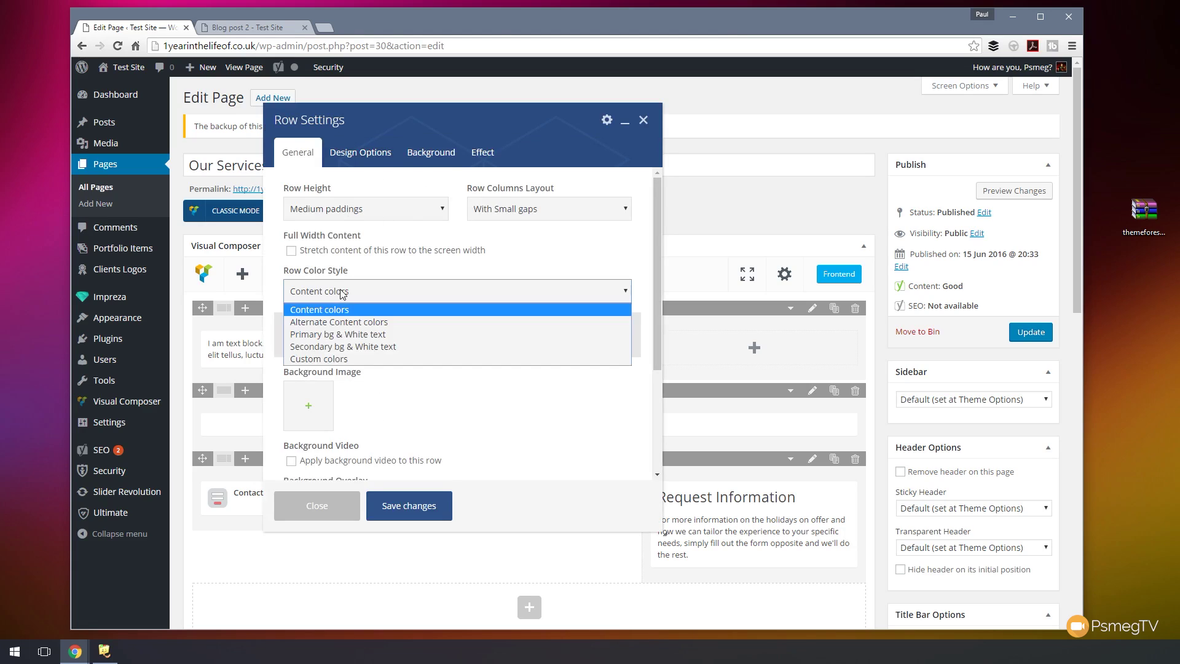
click(339, 334)
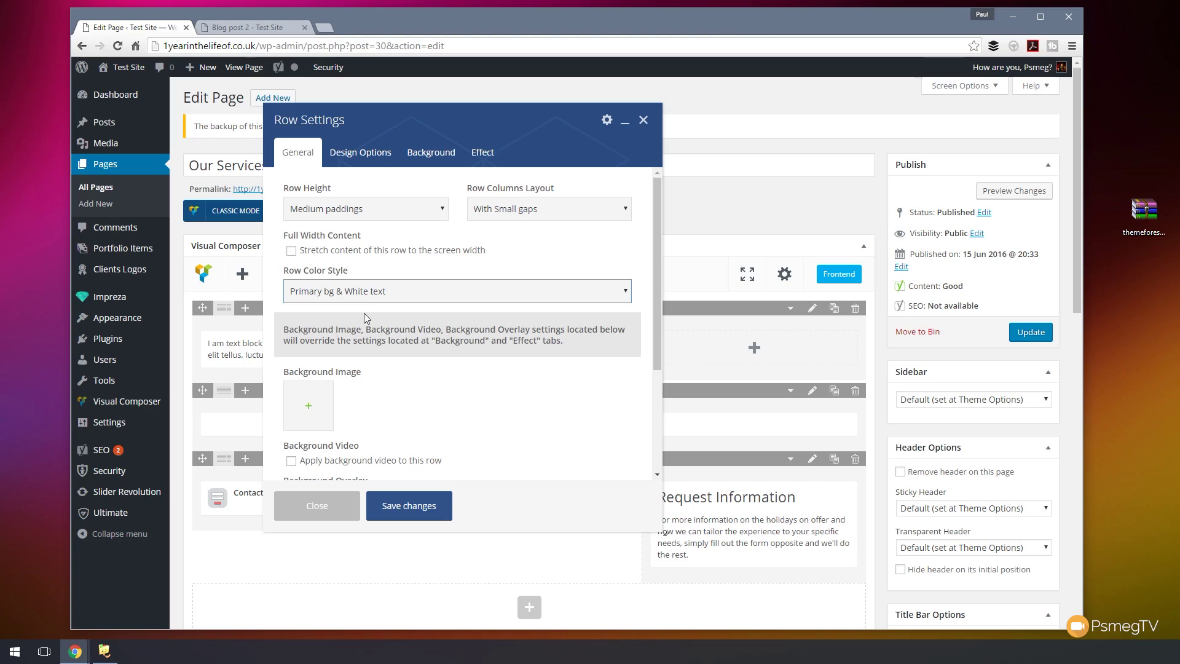
click(368, 254)
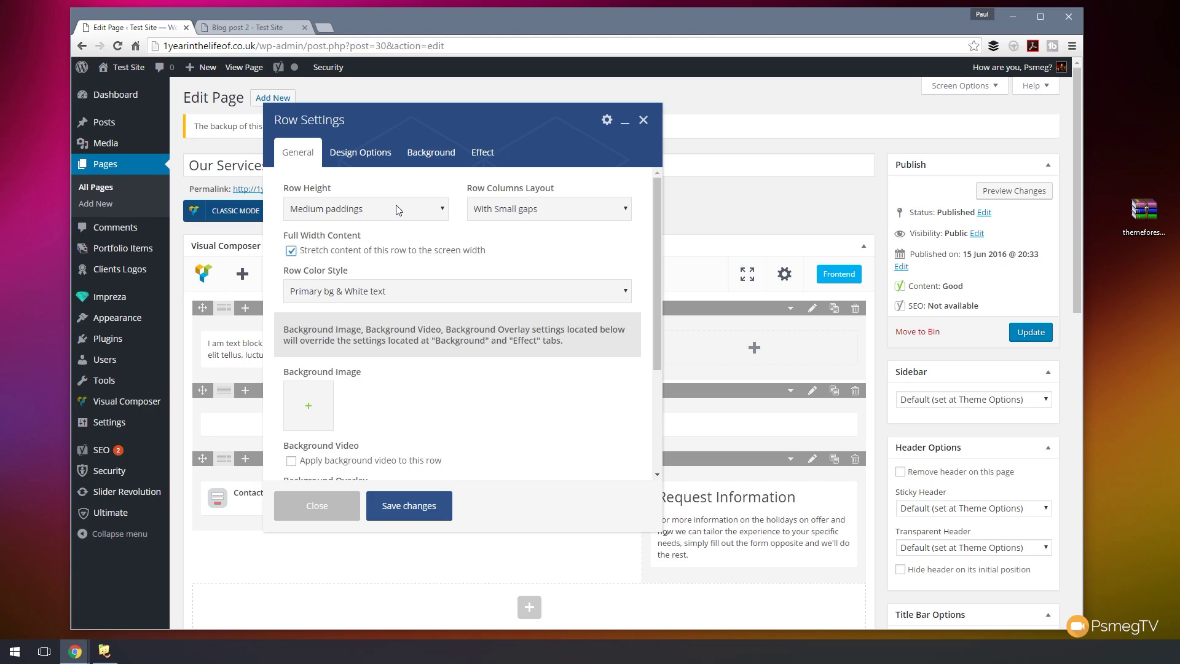
scroll(454, 422, down, 3)
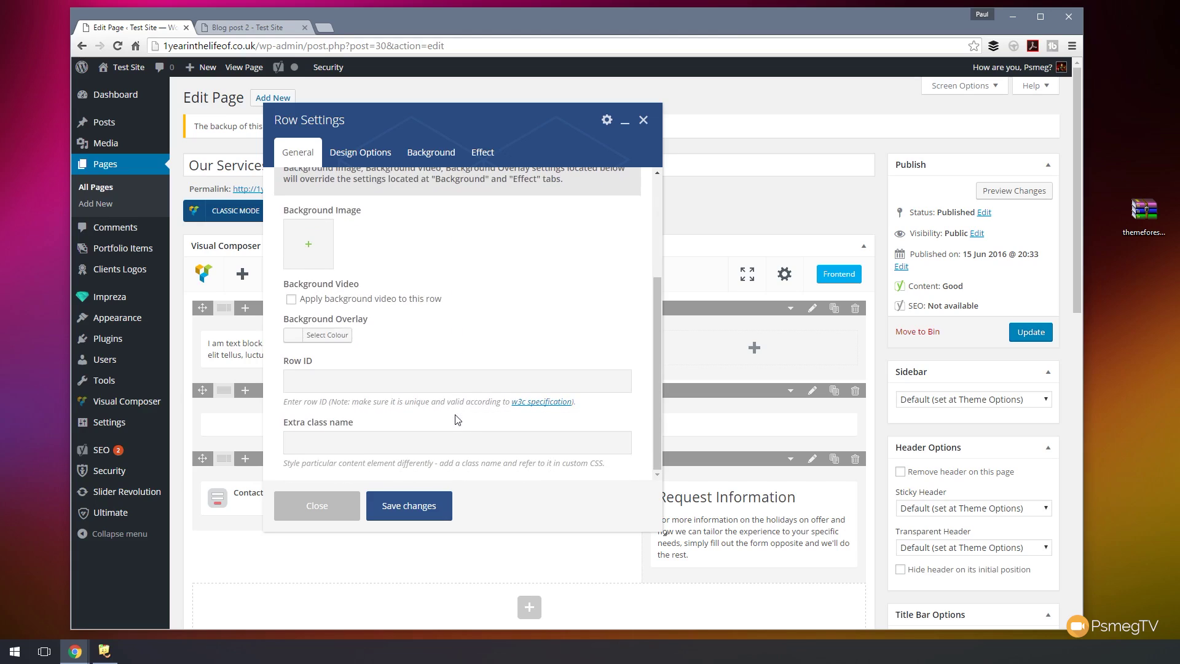
click(410, 505)
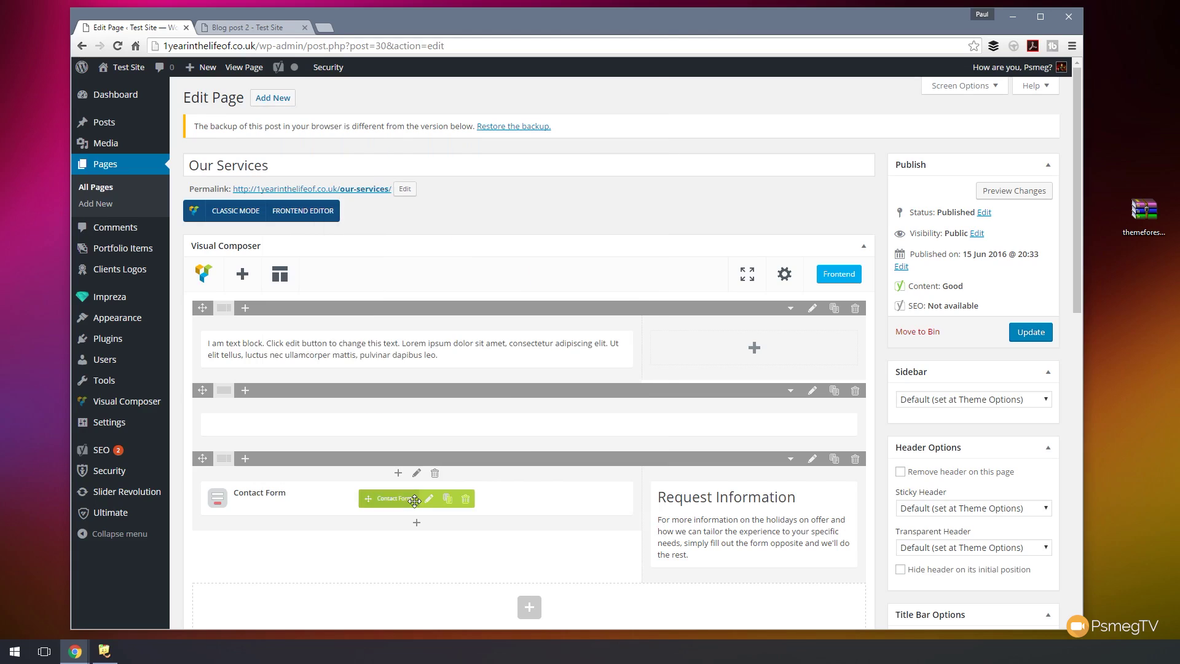
- Type two centred lines in the middle text block: 'Want more information?' as Heading 2, the second as Heading 3
click(536, 426)
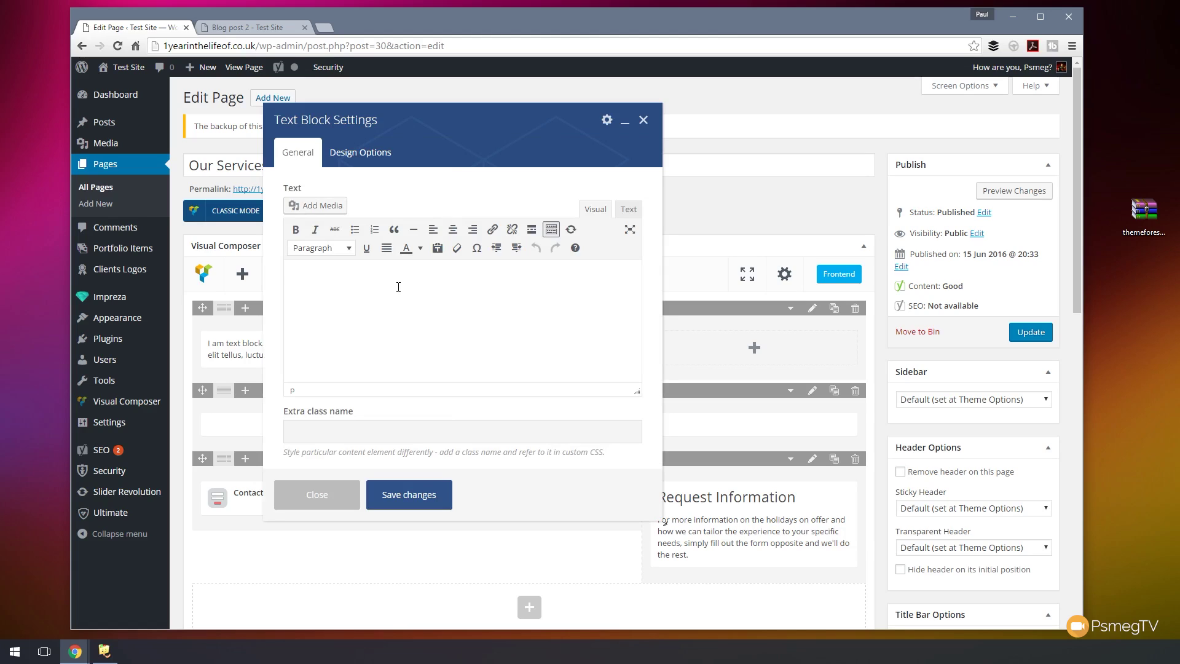
text(What)
text(t more information)
text(quick contact form below)
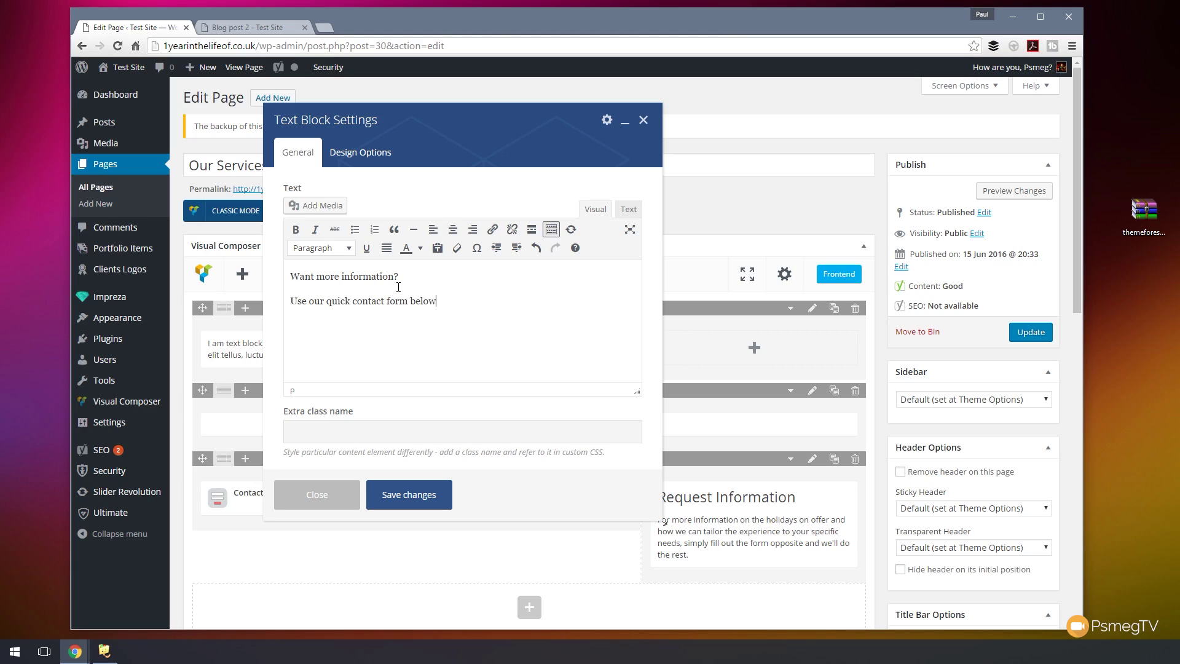
drag(466, 305, 190, 256)
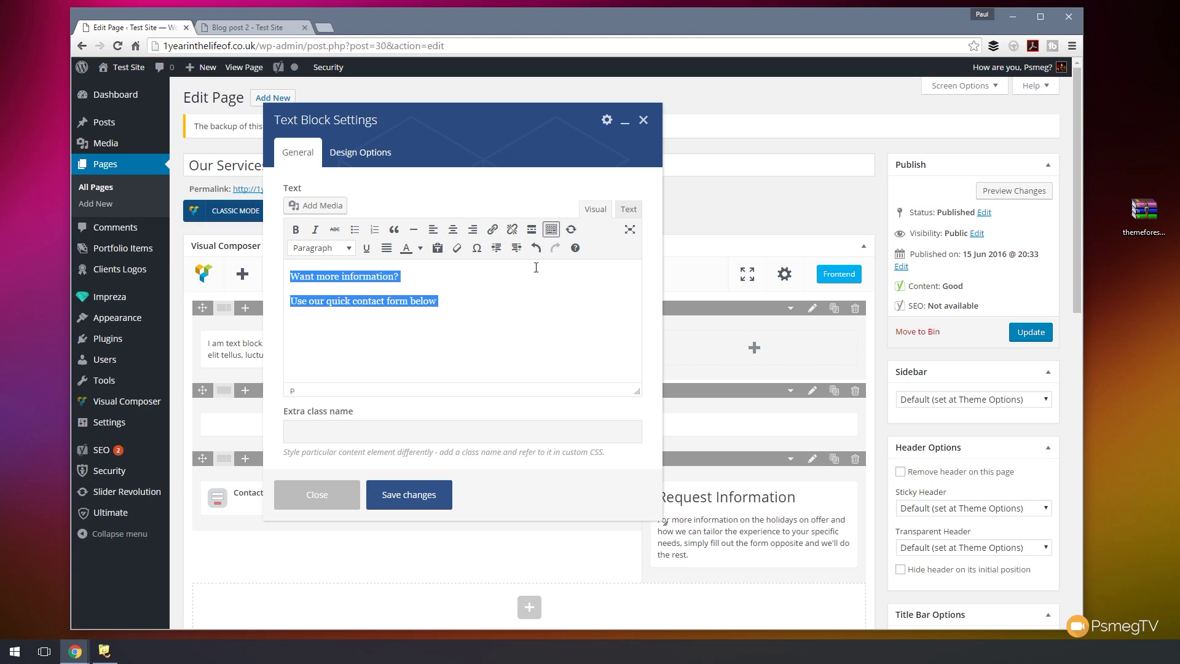
click(460, 227)
drag(523, 276, 356, 277)
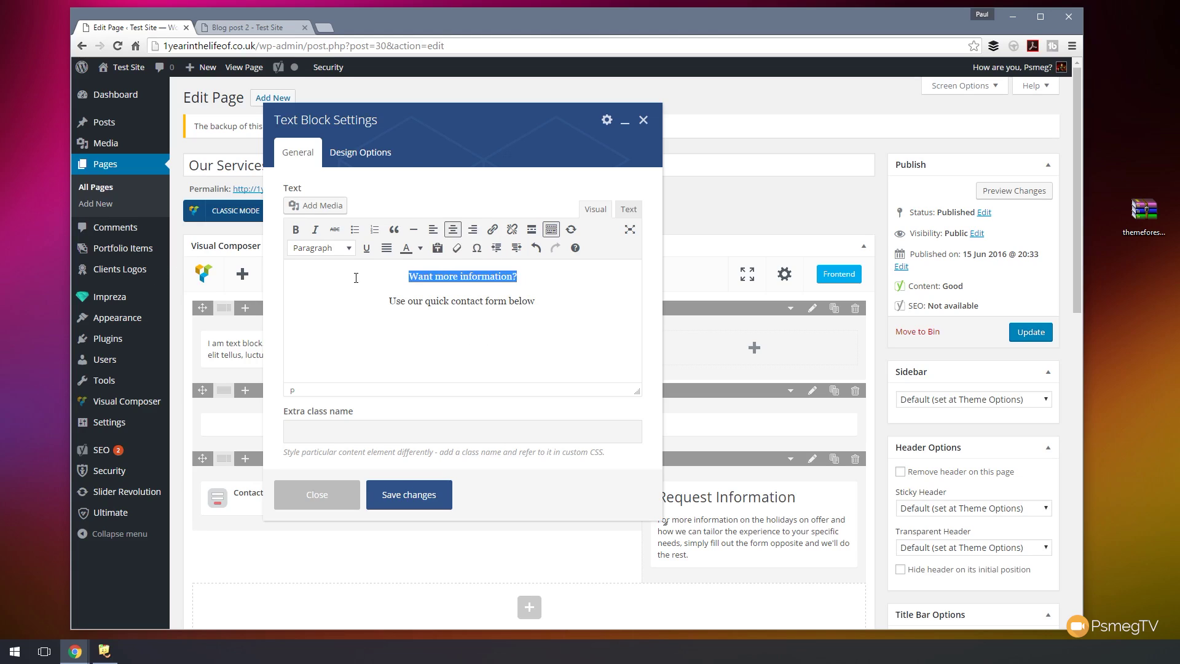
click(353, 254)
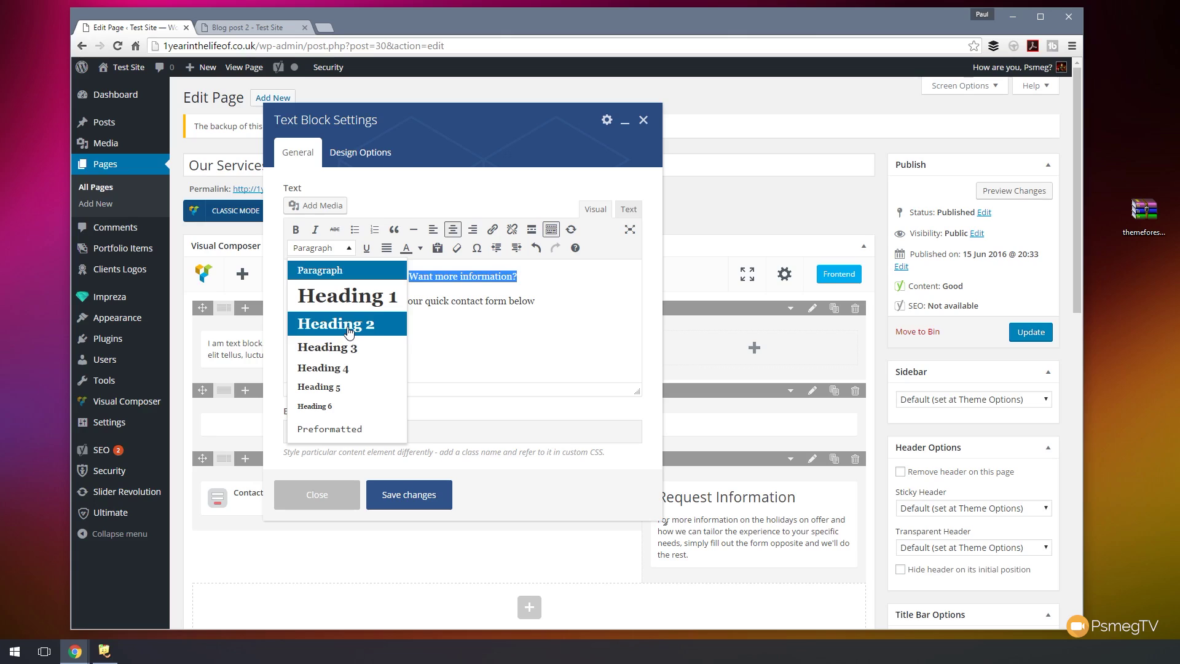
click(349, 326)
drag(571, 314, 359, 315)
click(321, 248)
click(326, 345)
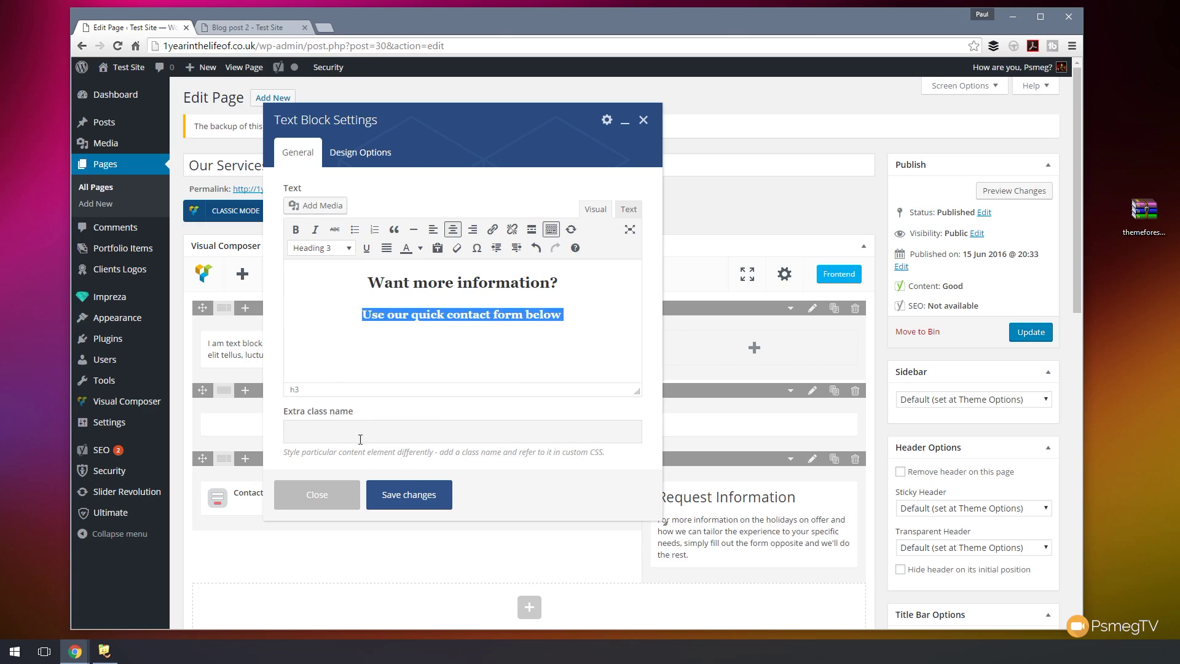
- Colour both headings white, save the text block, and update the page
click(592, 326)
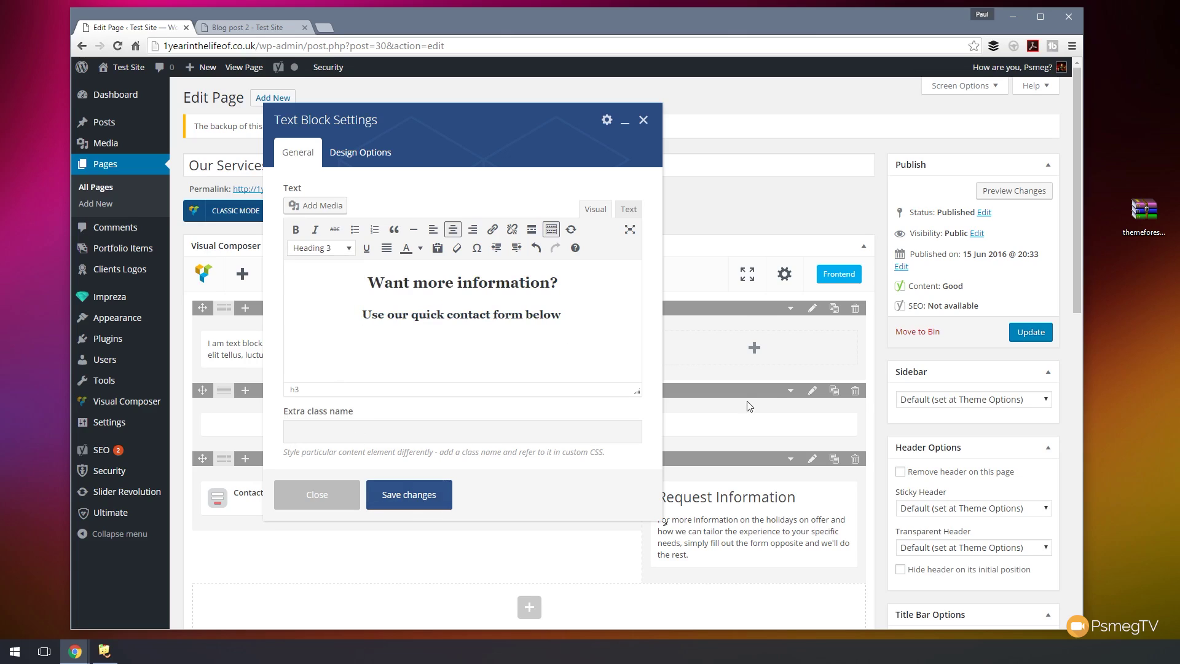
key(ctrl+a)
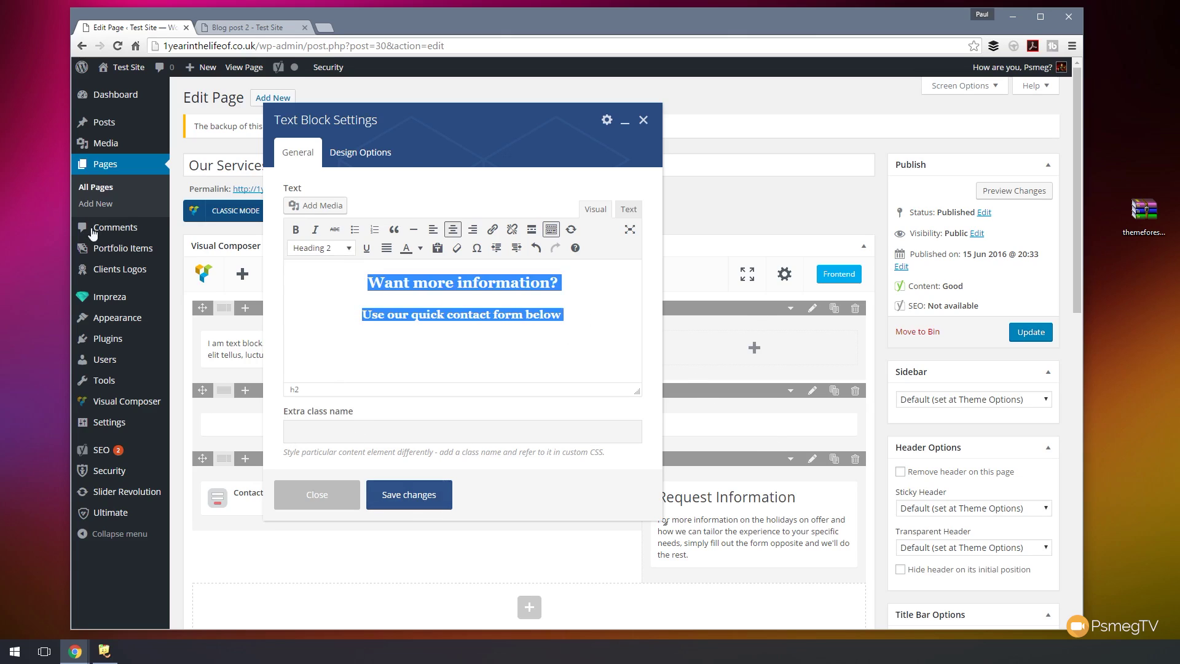
click(420, 247)
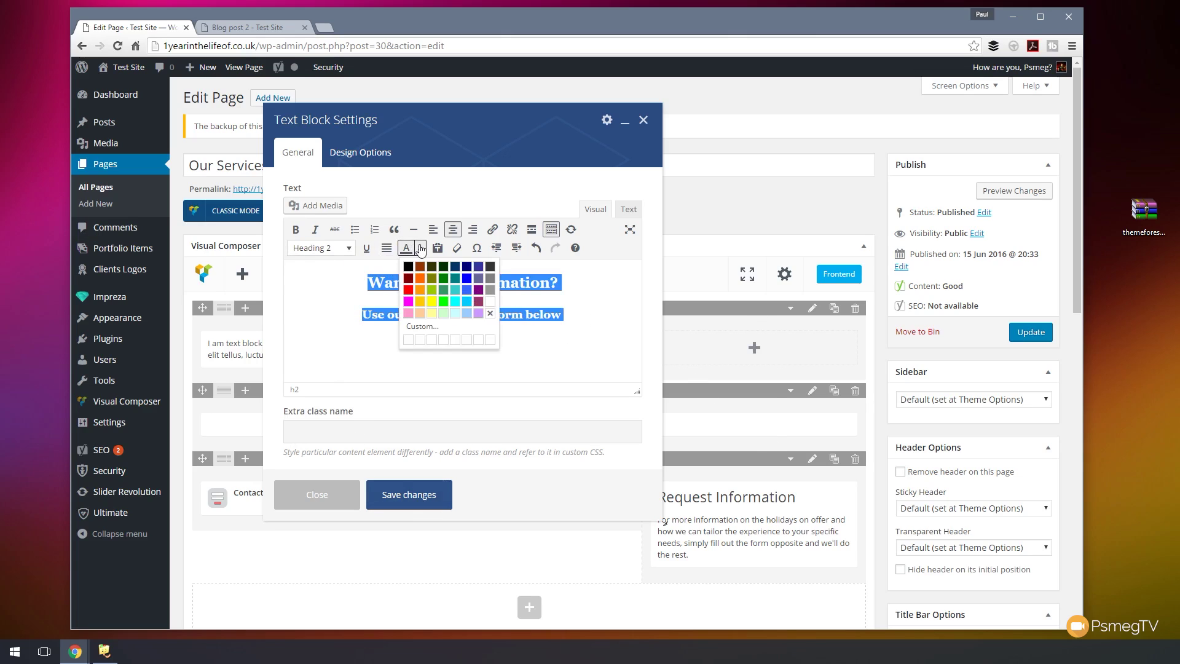
click(489, 302)
click(407, 496)
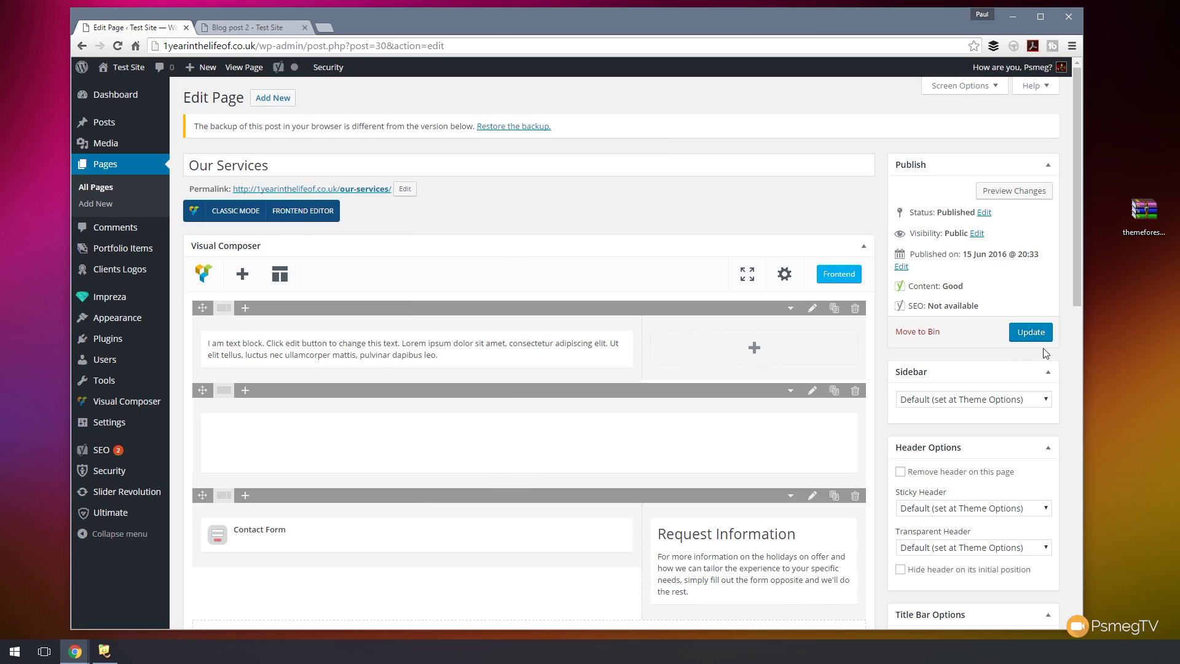
click(1032, 332)
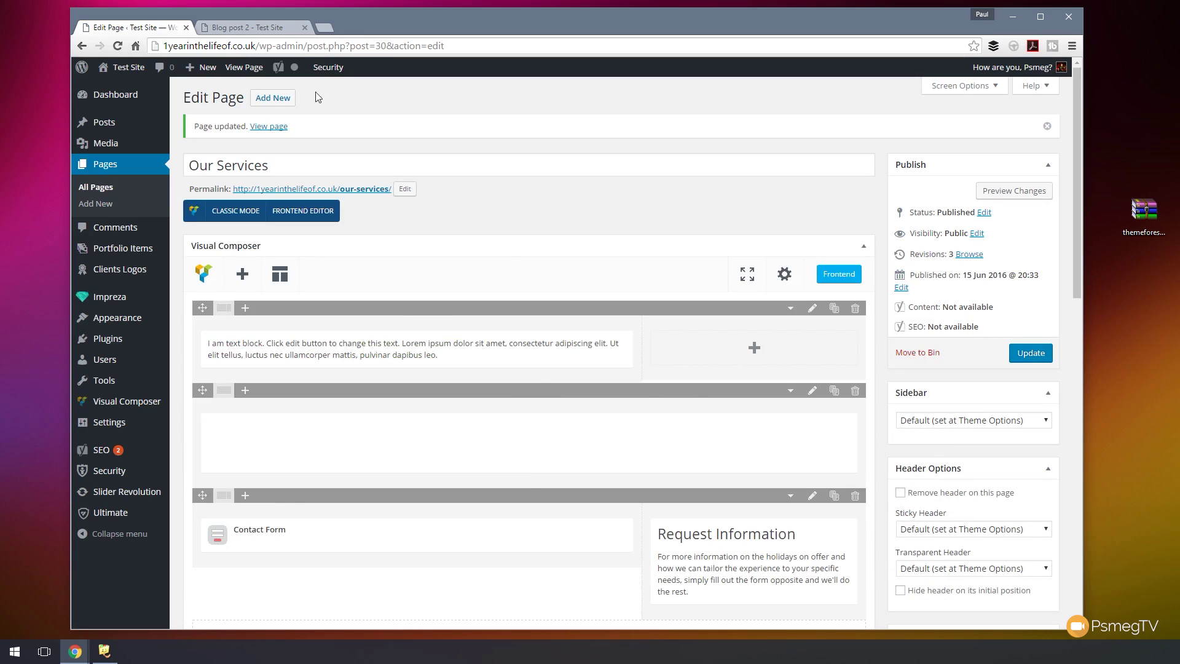
- Open the live Our Services page and scroll through the blue band and contact form
click(256, 28)
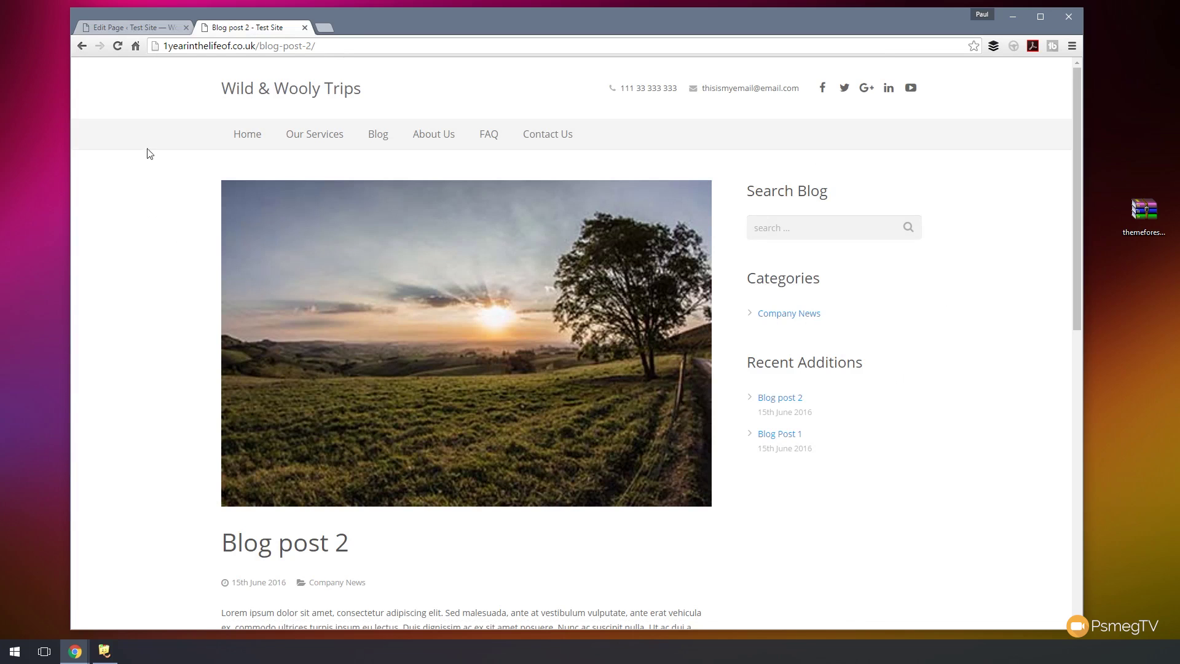
click(323, 136)
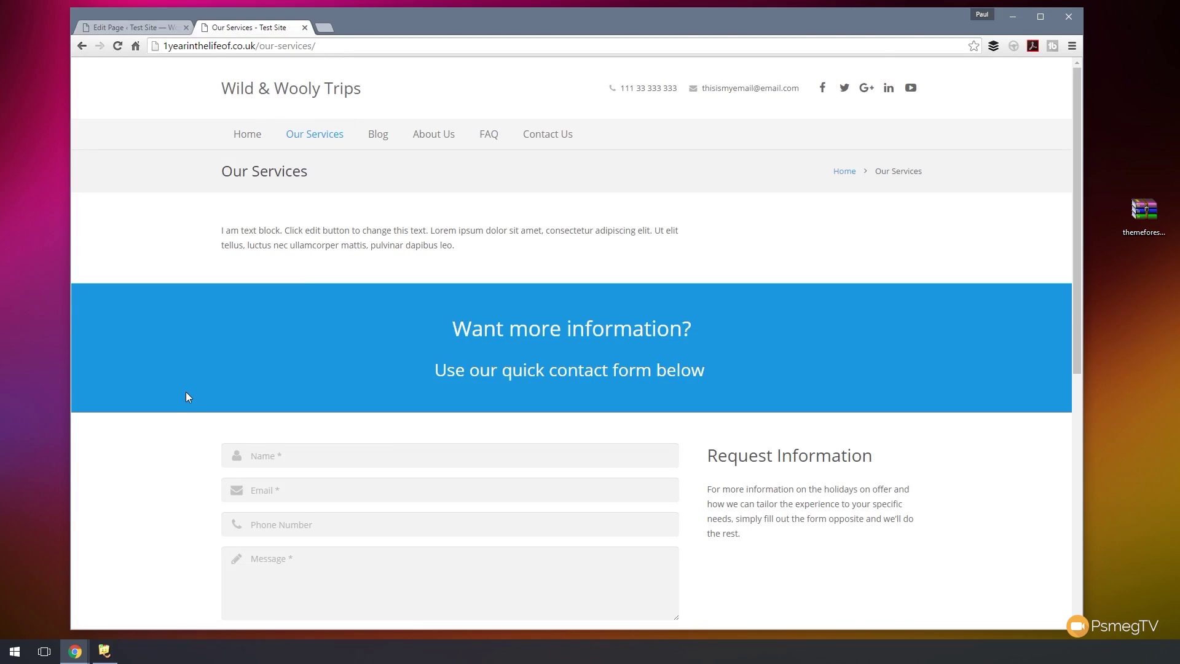
scroll(183, 405, down, 3)
scroll(184, 406, up, 3)
- Insert a sample Text Block into the first row's empty right column and save it
click(127, 31)
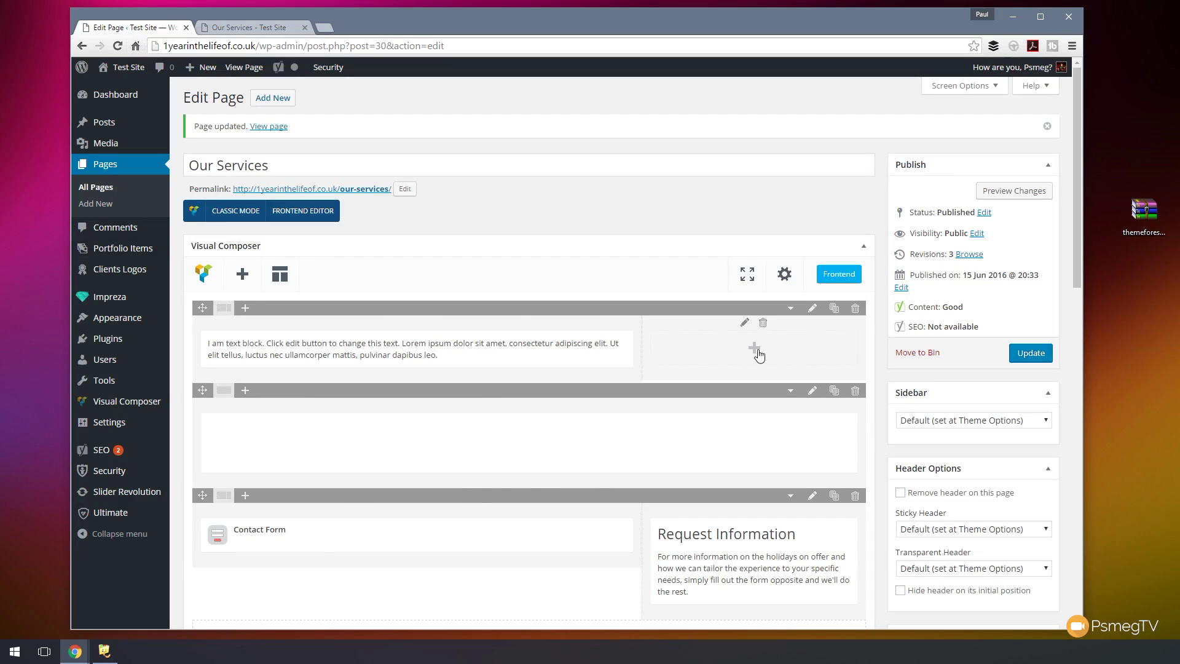
click(757, 355)
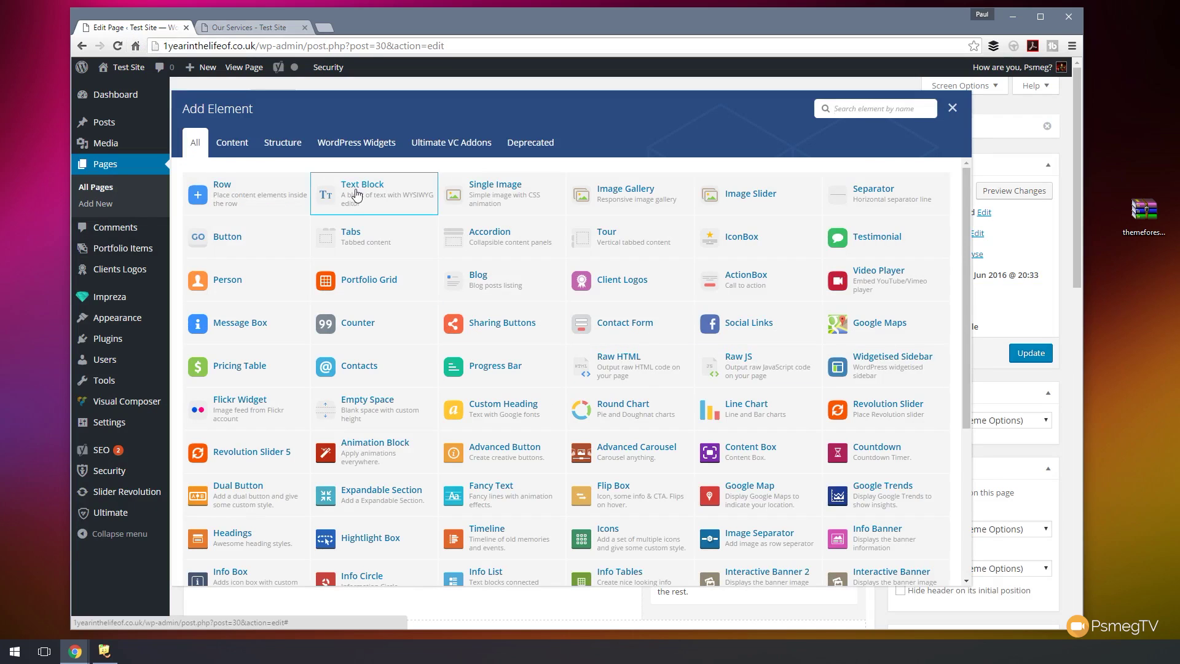
click(355, 192)
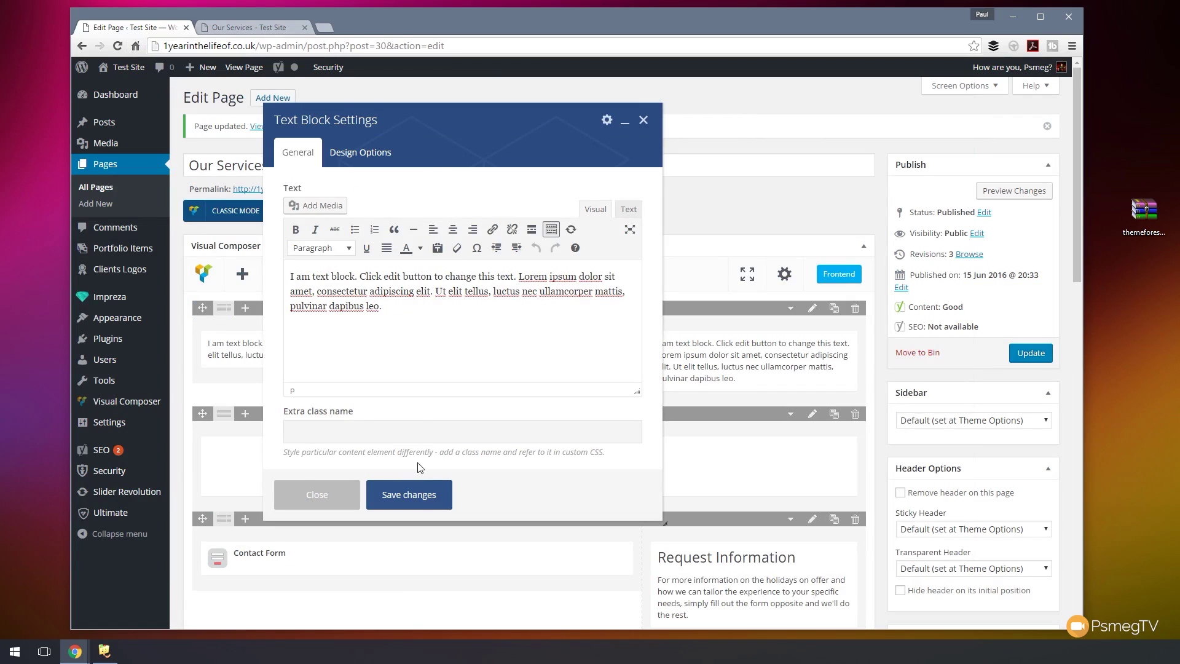
click(415, 496)
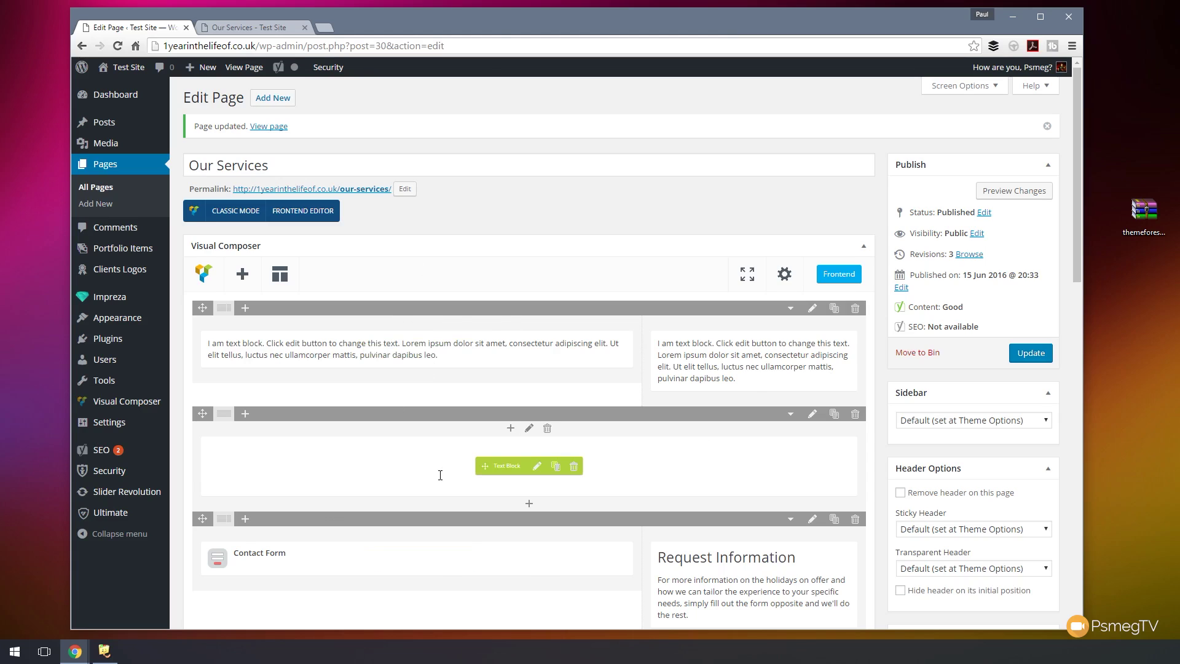
- Save the current Our Services layout as the template 'Basic 2 Column Page'
click(280, 273)
click(270, 205)
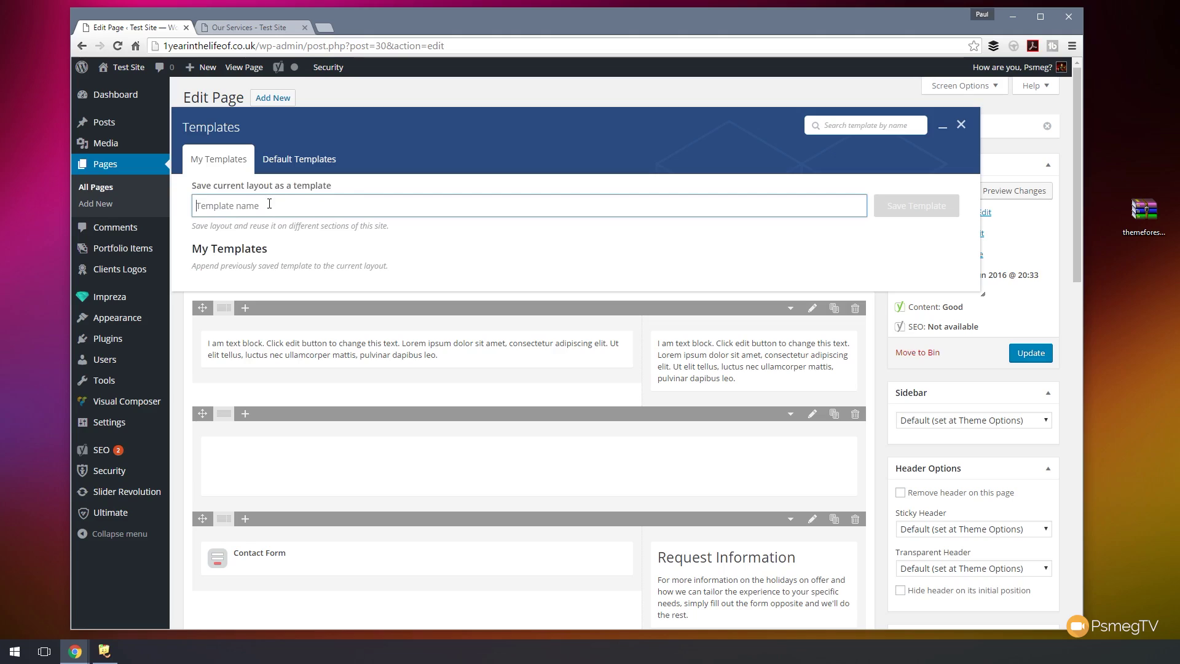
text(Basic)
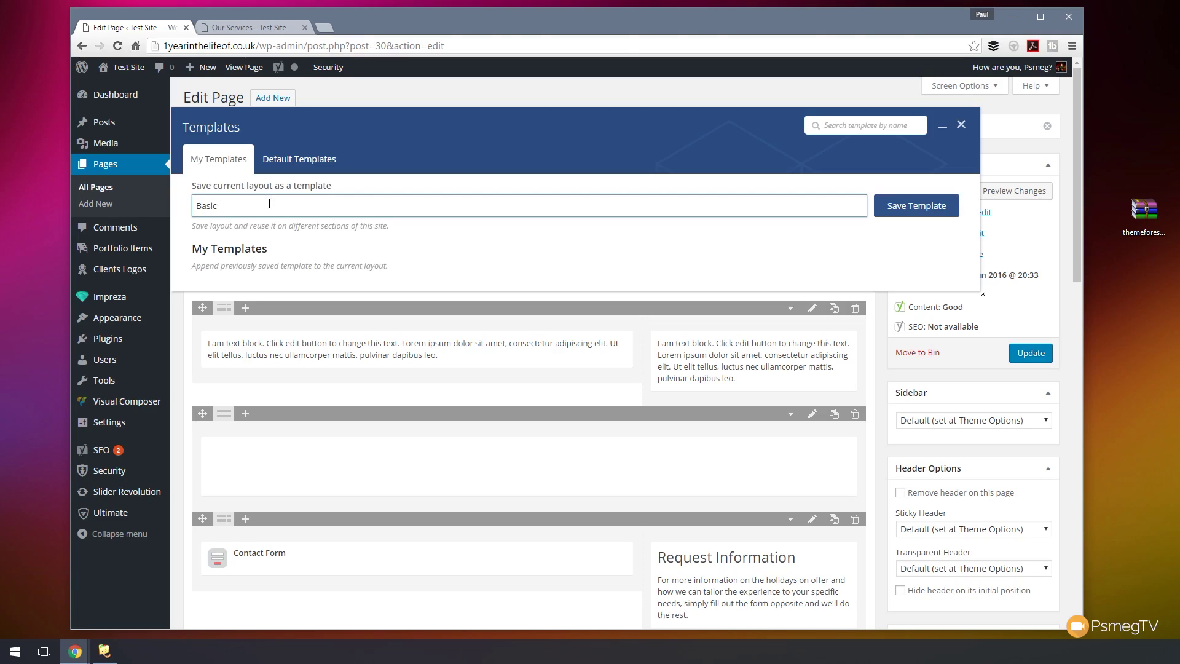
text( 2 Column Page)
click(914, 207)
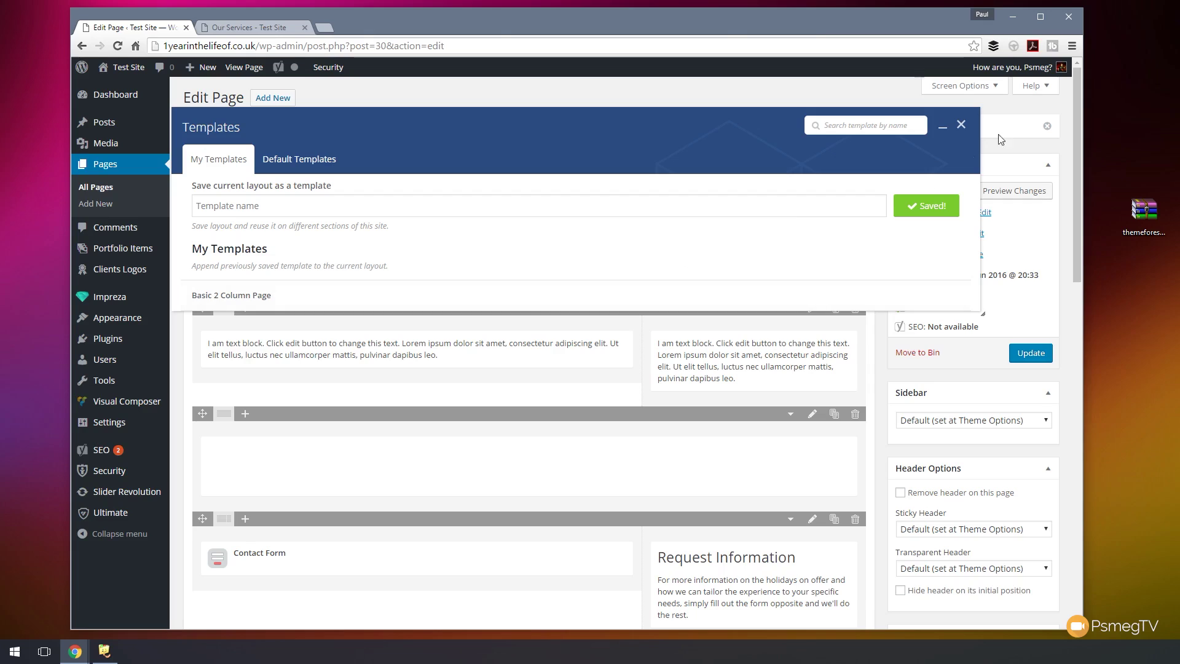
click(961, 125)
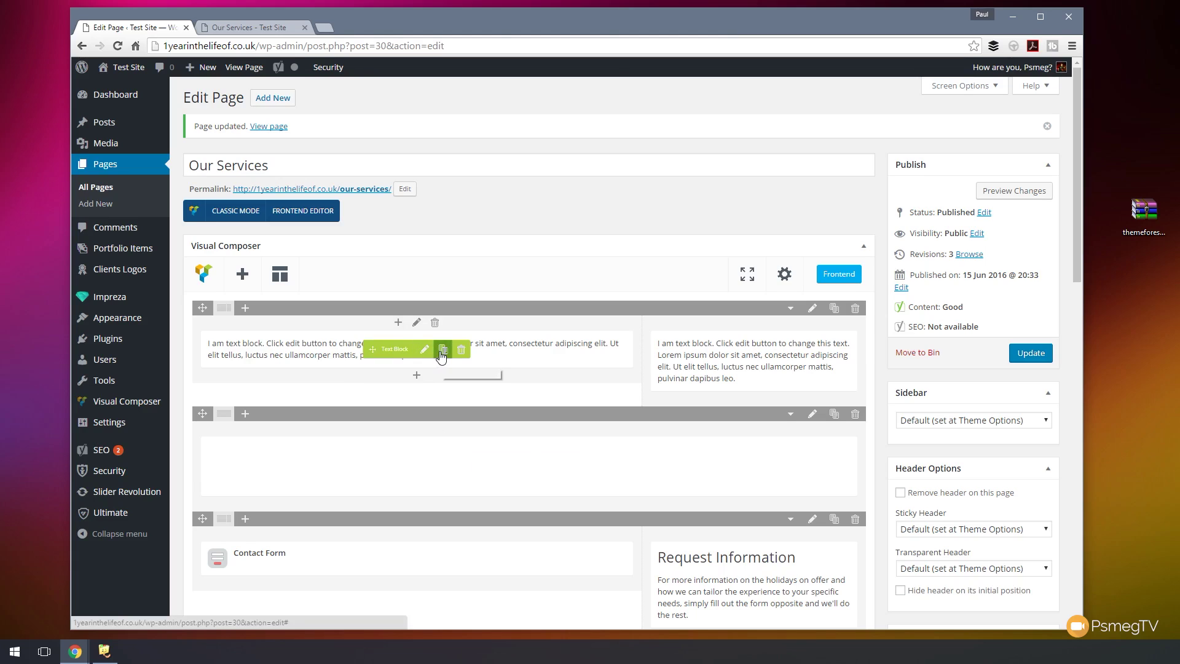
- Replace the left text block's text with a longer Lorem ipsum passage and insert the sunset photo
click(424, 349)
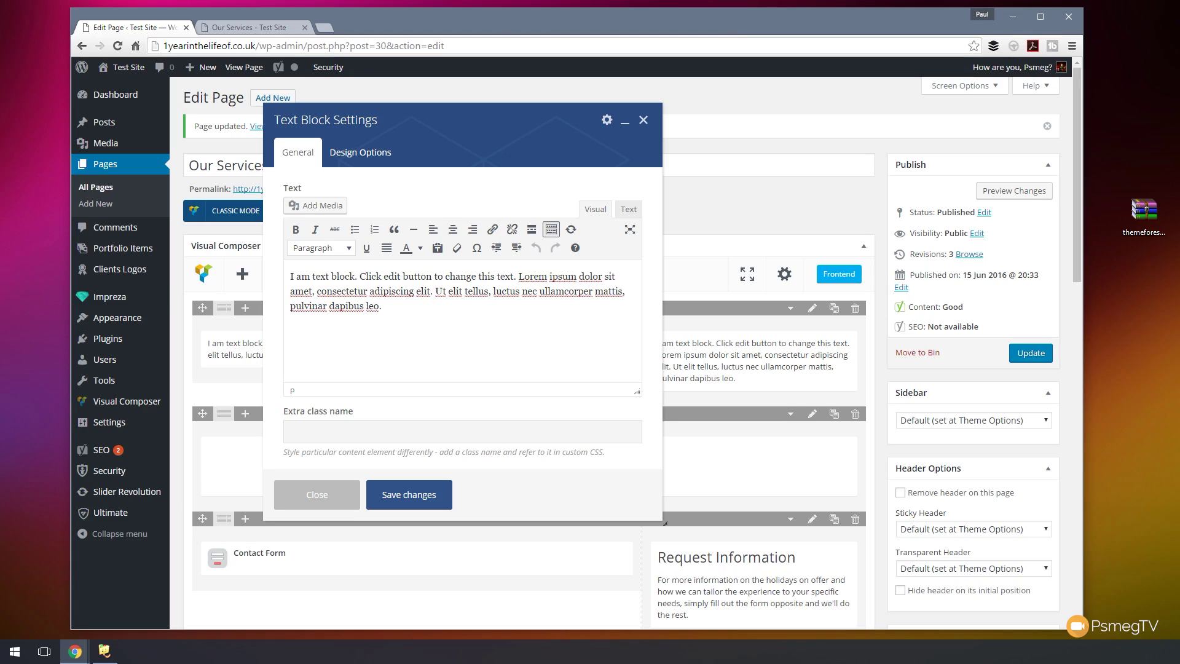
key(ctrl+a)
key(ctrl+v)
drag(636, 345, 636, 277)
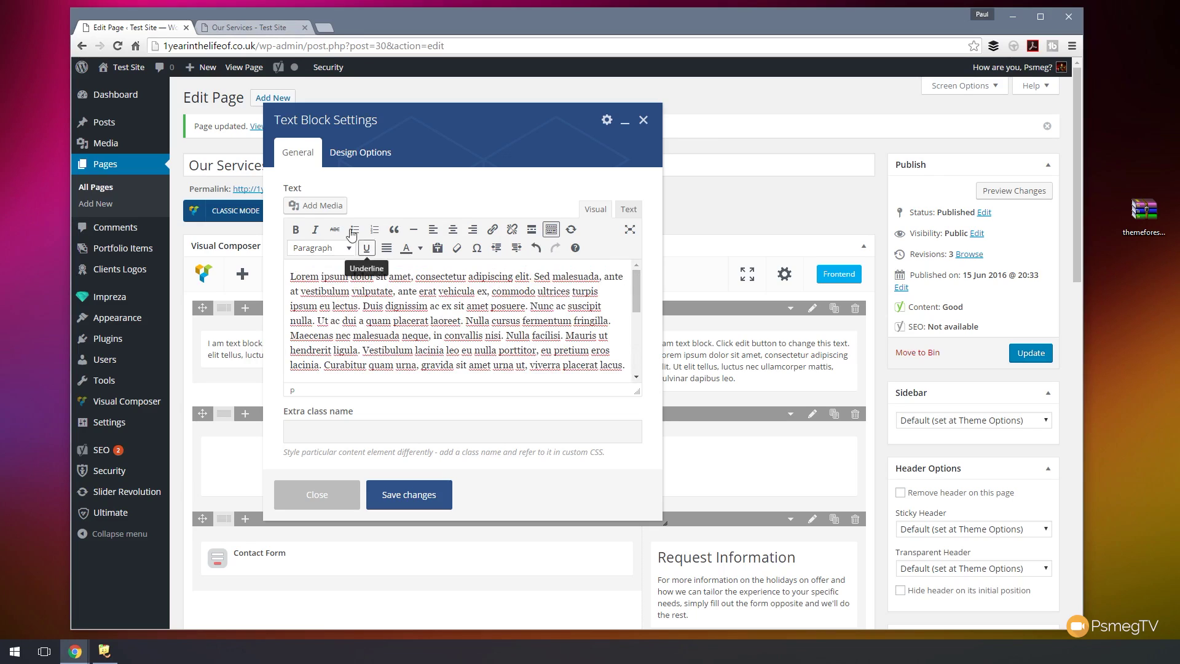
click(329, 205)
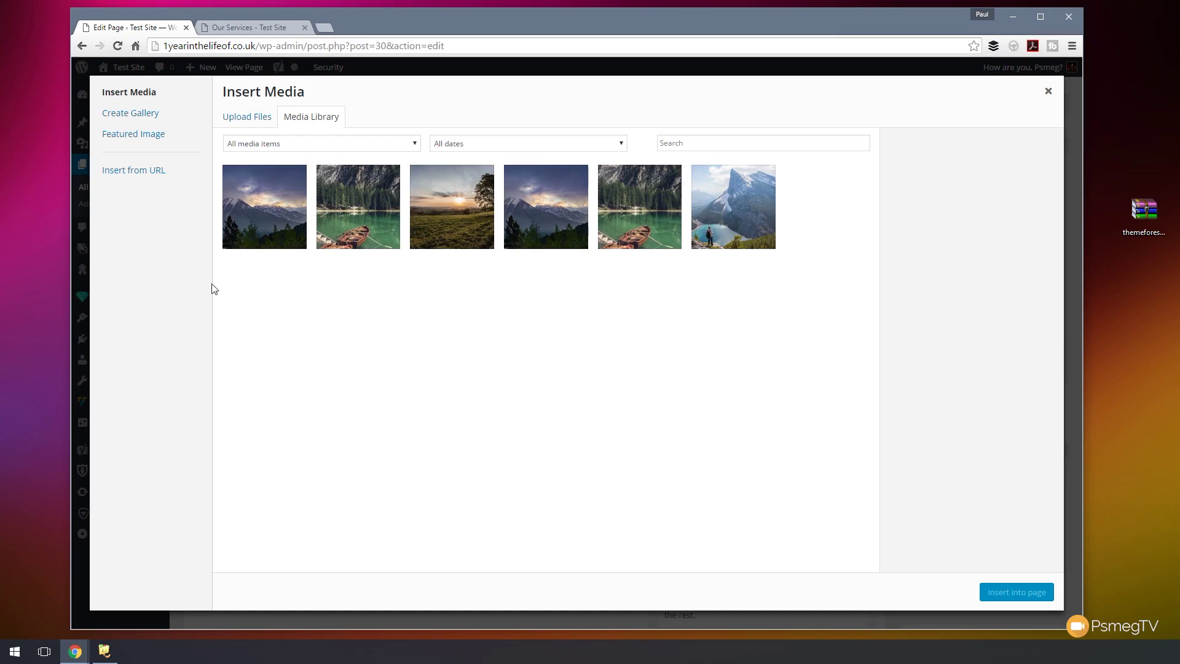
click(446, 224)
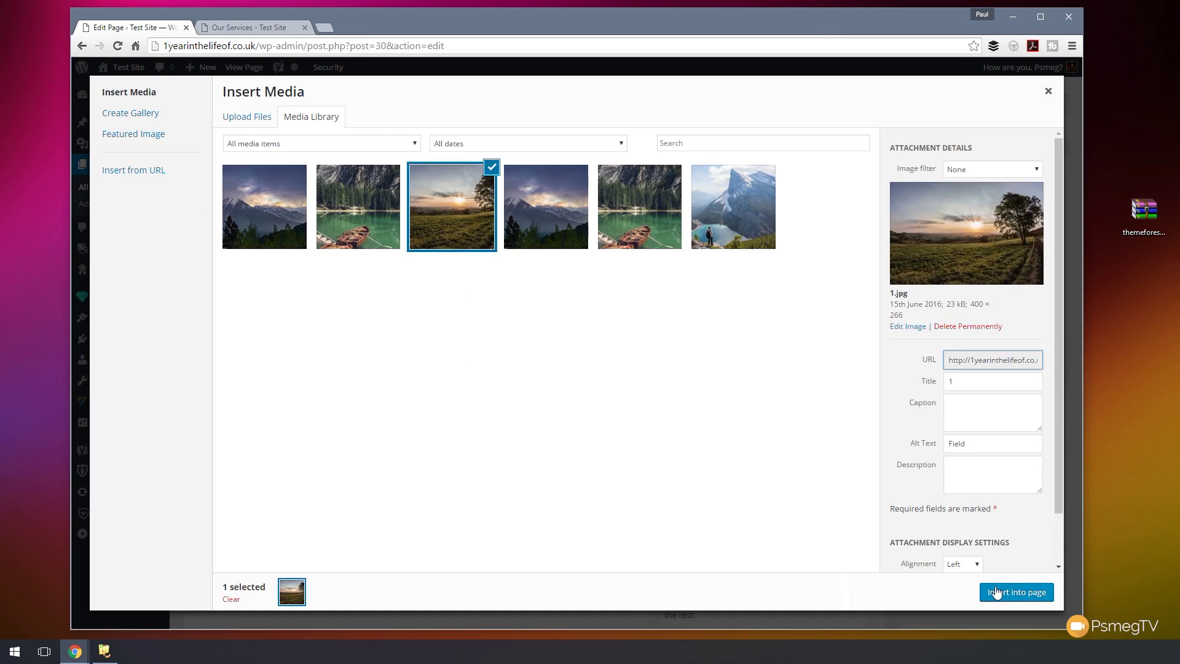
click(1014, 592)
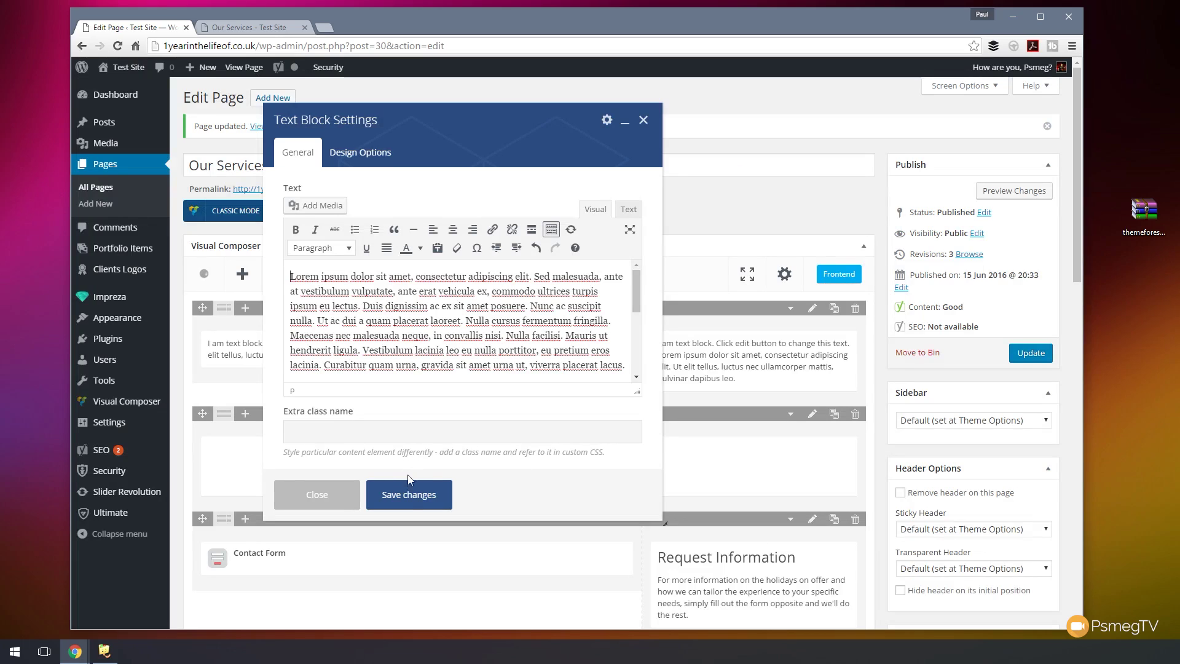
click(409, 495)
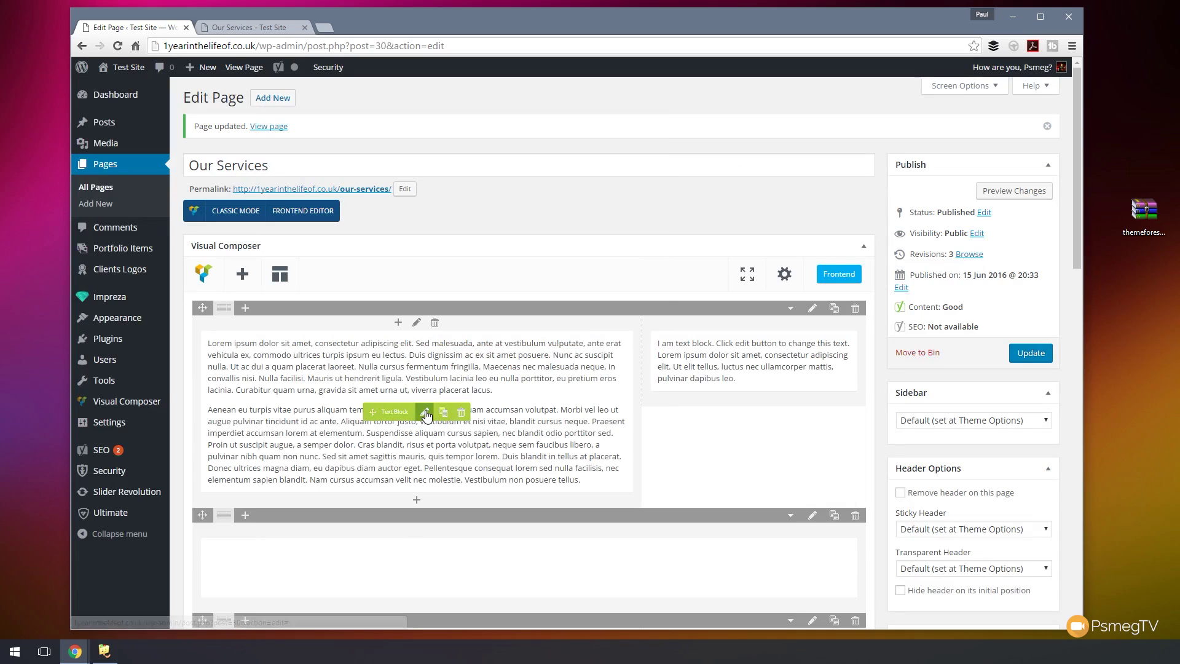
- Re-insert the sunset field photo 1.jpg into the text block and save it
click(424, 412)
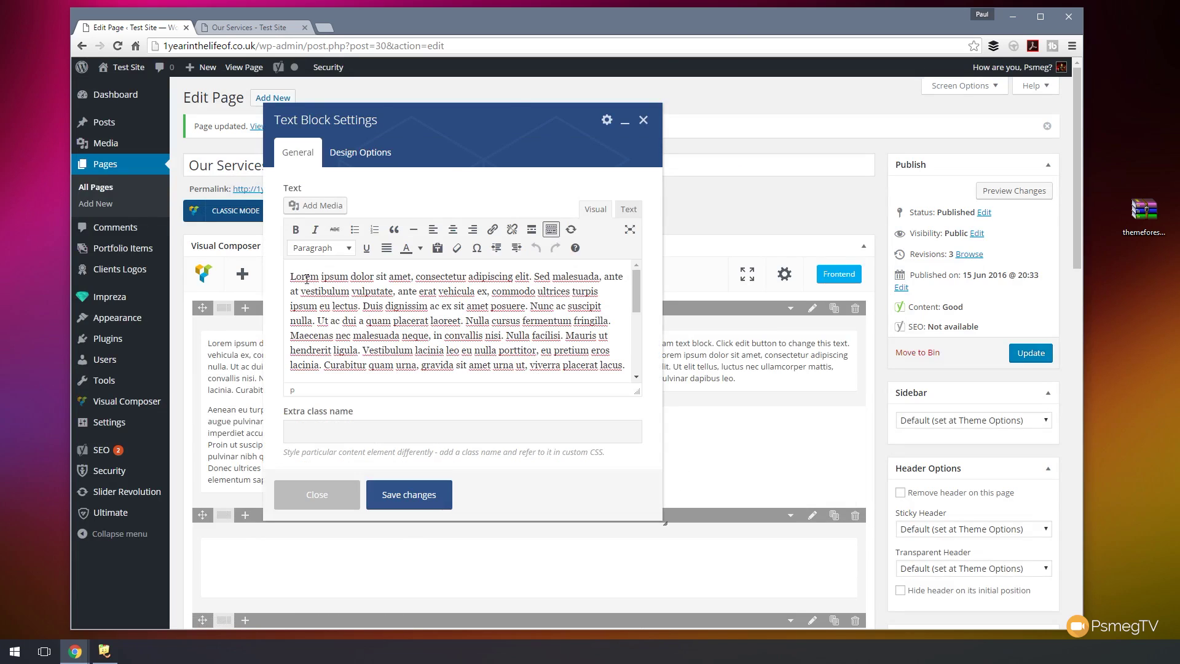
click(314, 206)
click(461, 227)
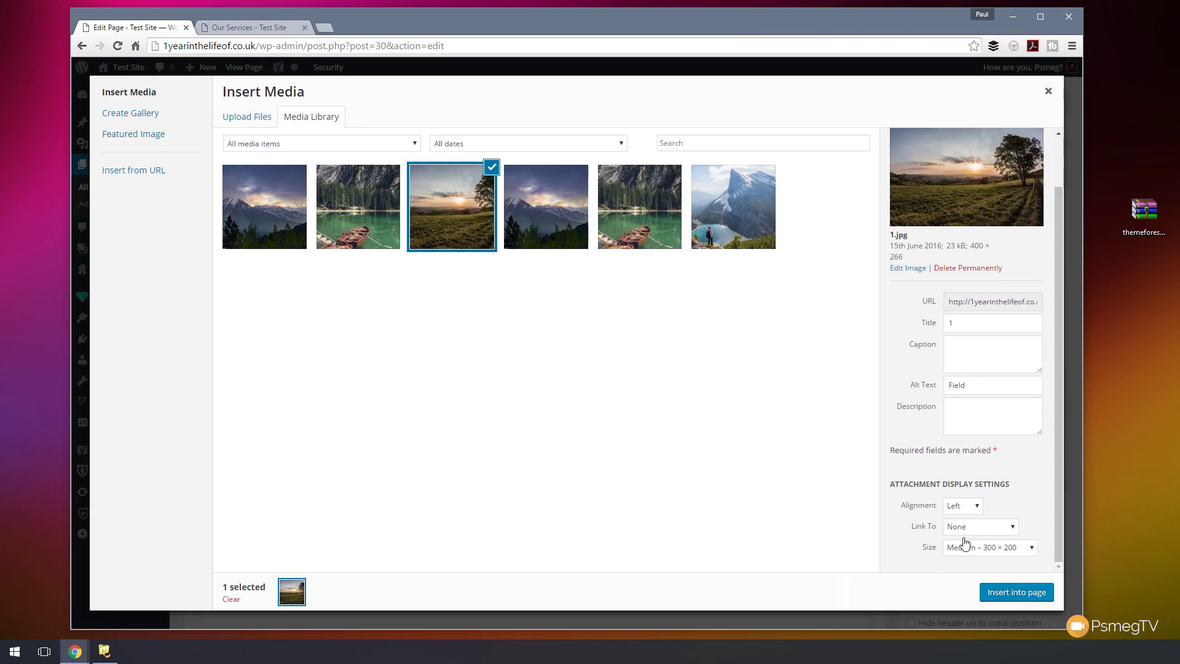
click(1016, 593)
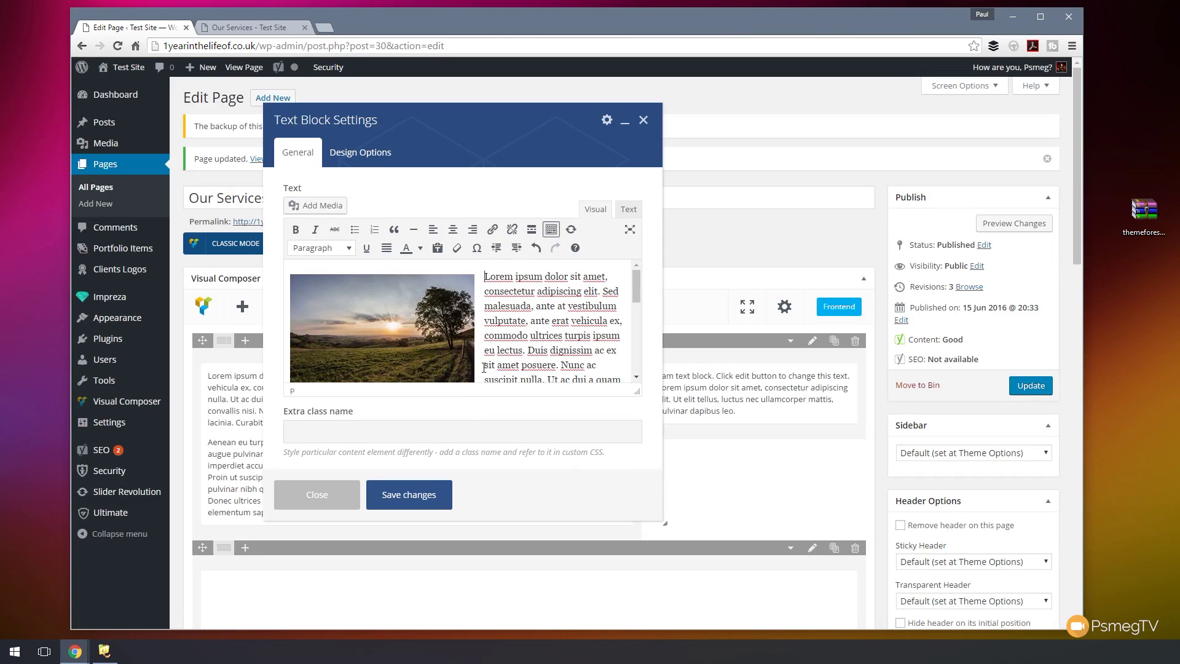
click(408, 492)
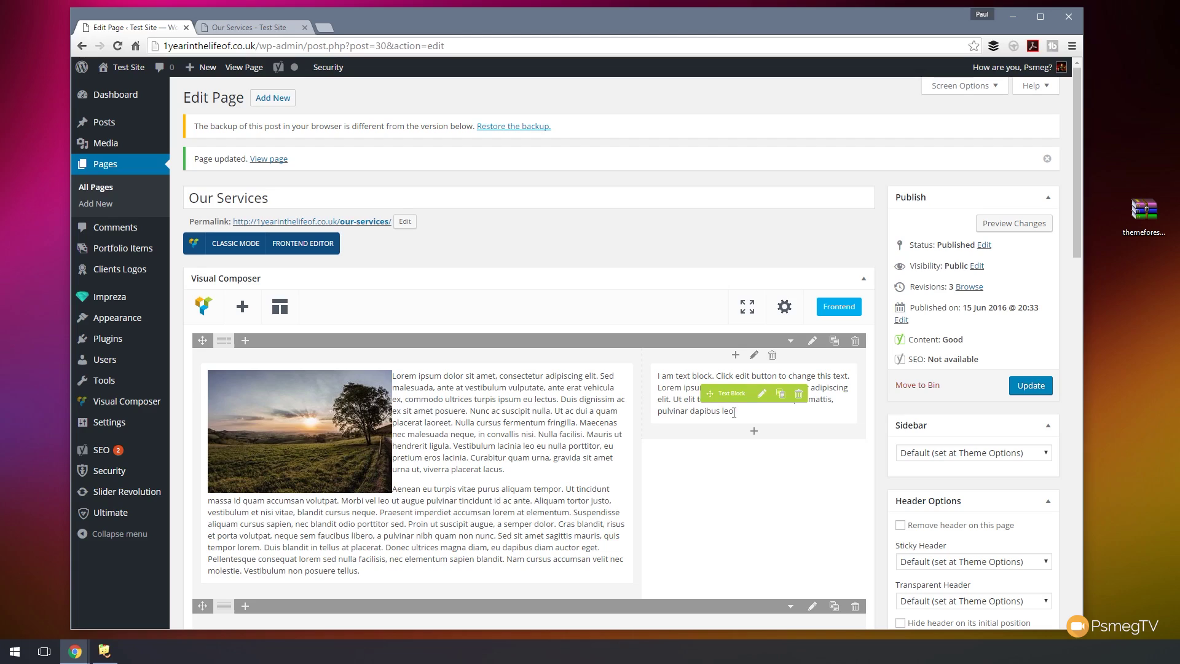
- Update the Our Services page, then go to the All Pages list
click(1029, 388)
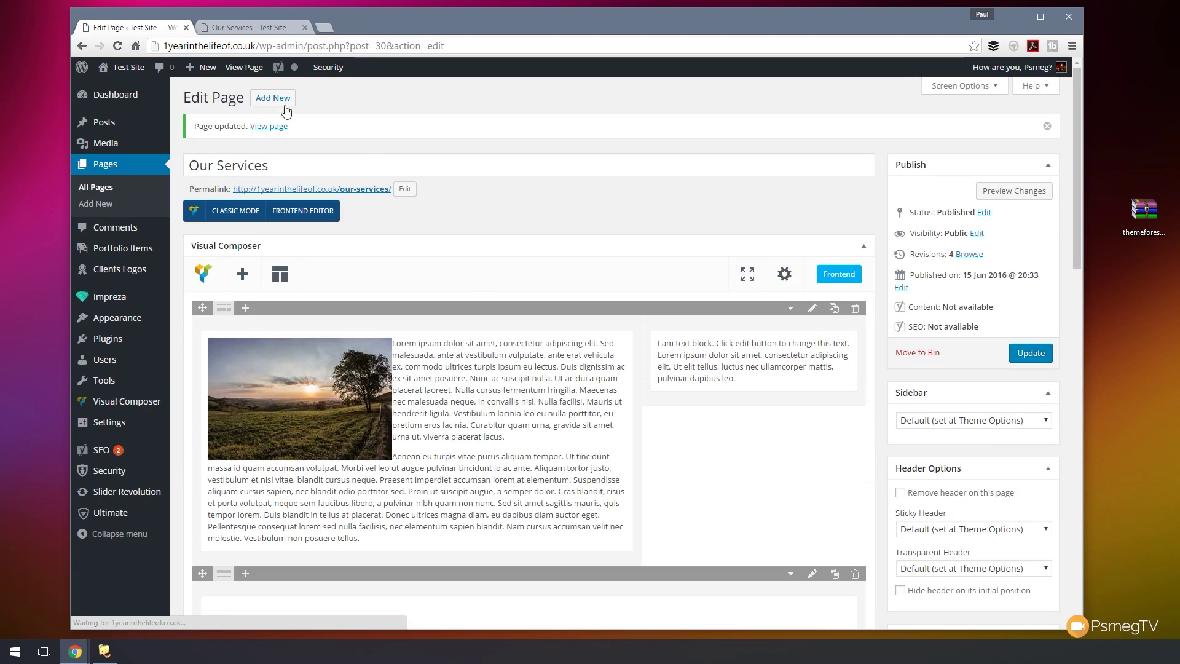
scroll(601, 461, down, 5)
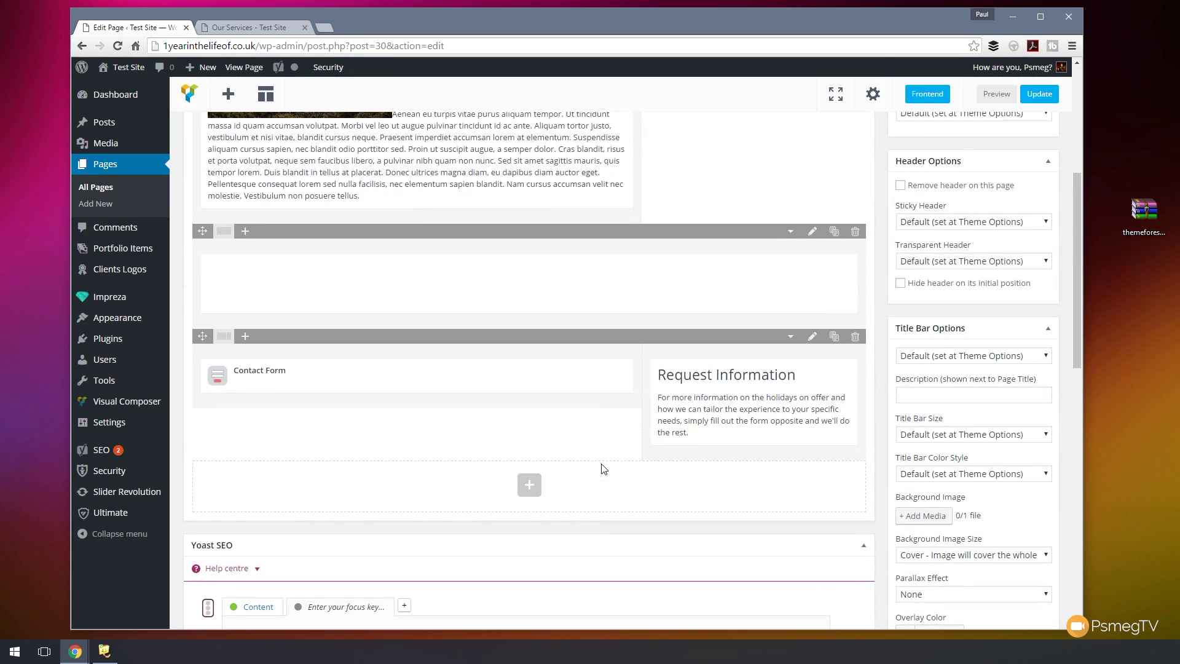
scroll(601, 468, up, 5)
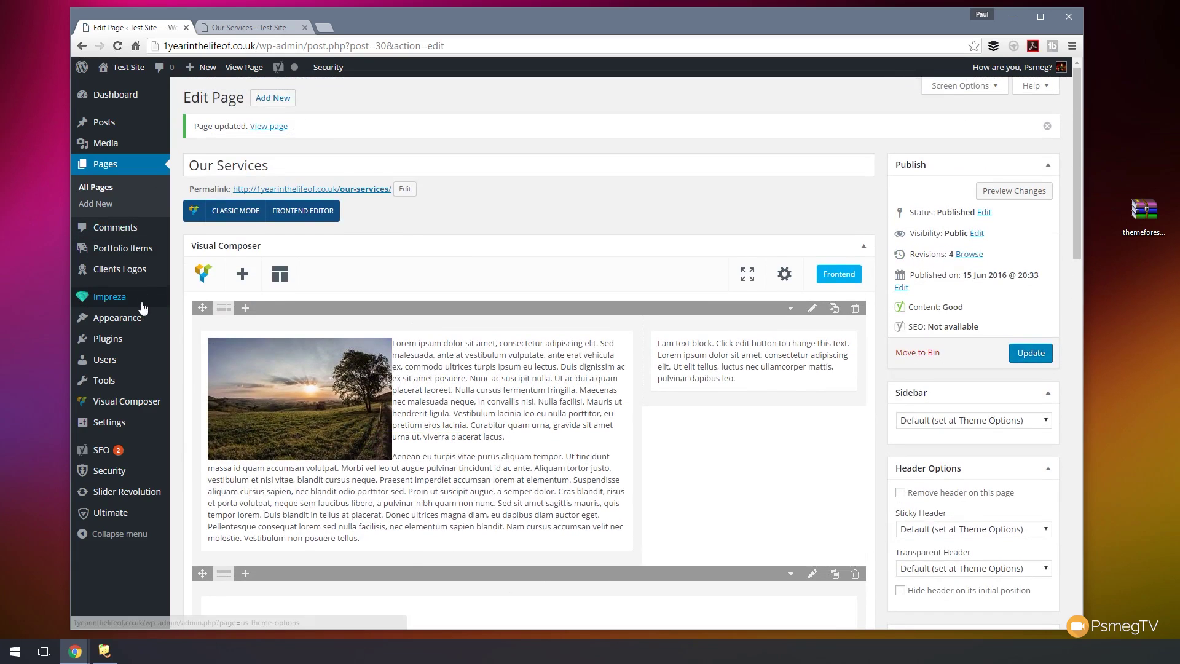
click(108, 189)
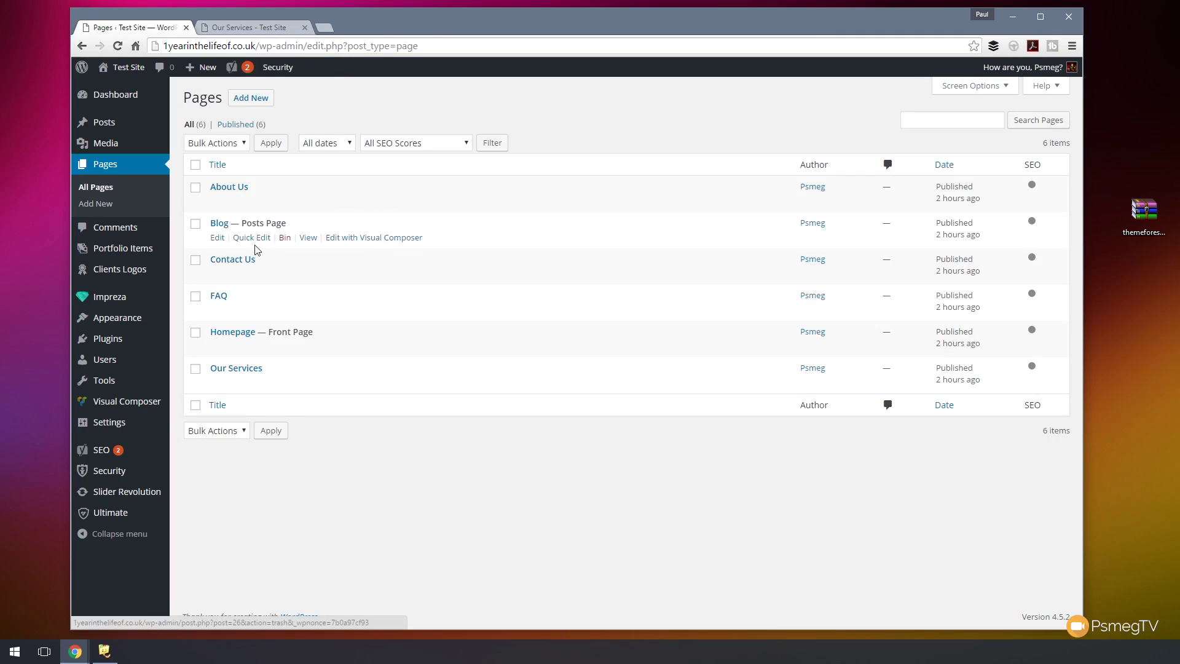
- Add the 'Basic 2 Column Page' template to About Us in the backend editor and update it
click(229, 188)
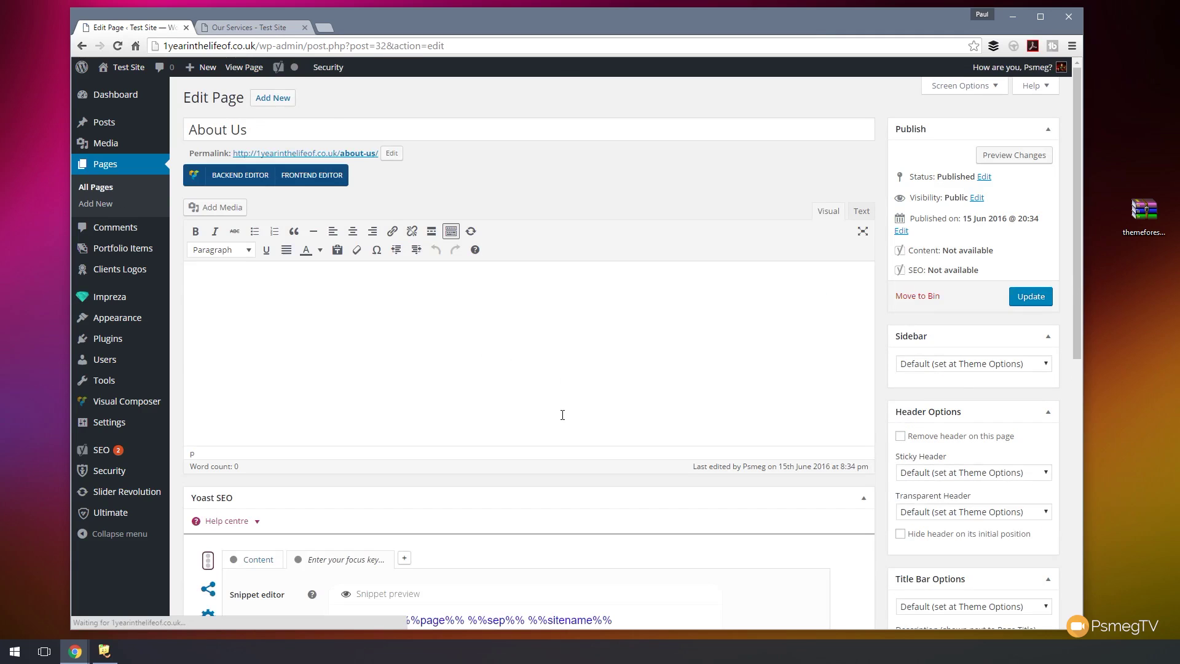
click(238, 178)
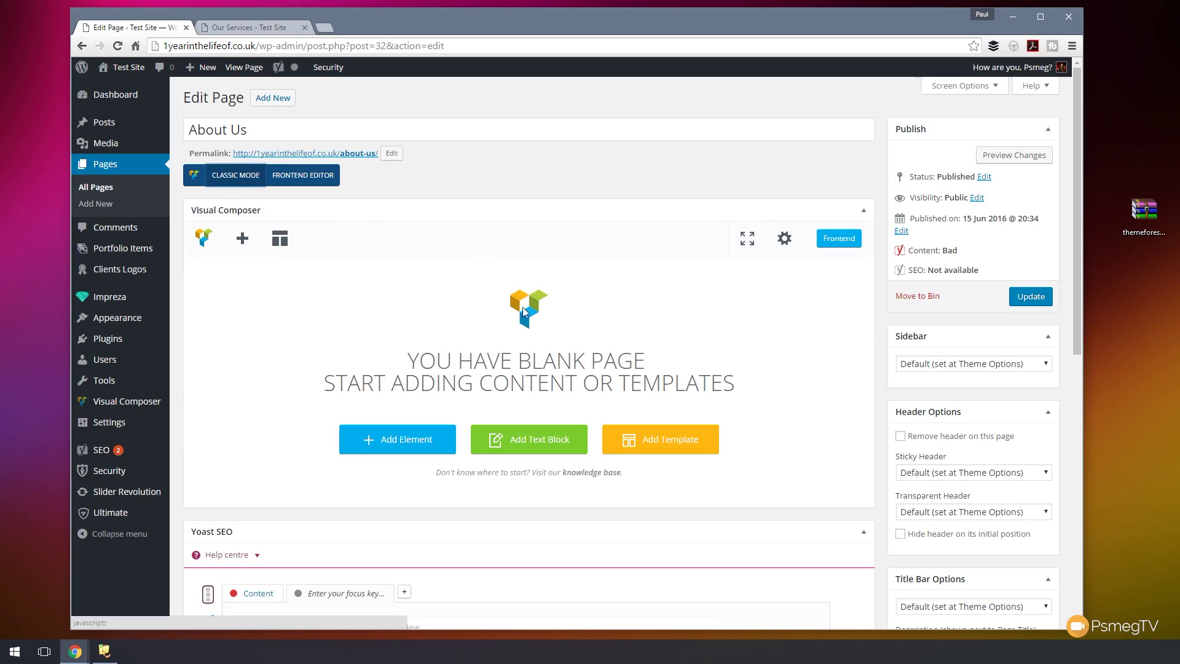
click(280, 238)
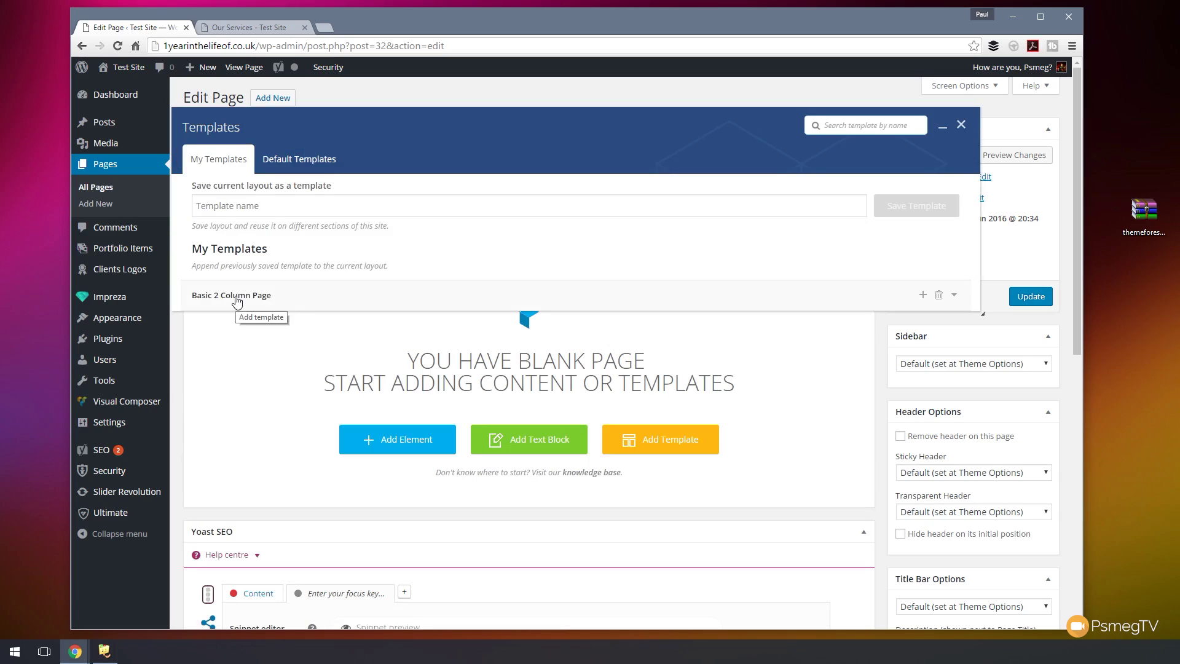
click(237, 303)
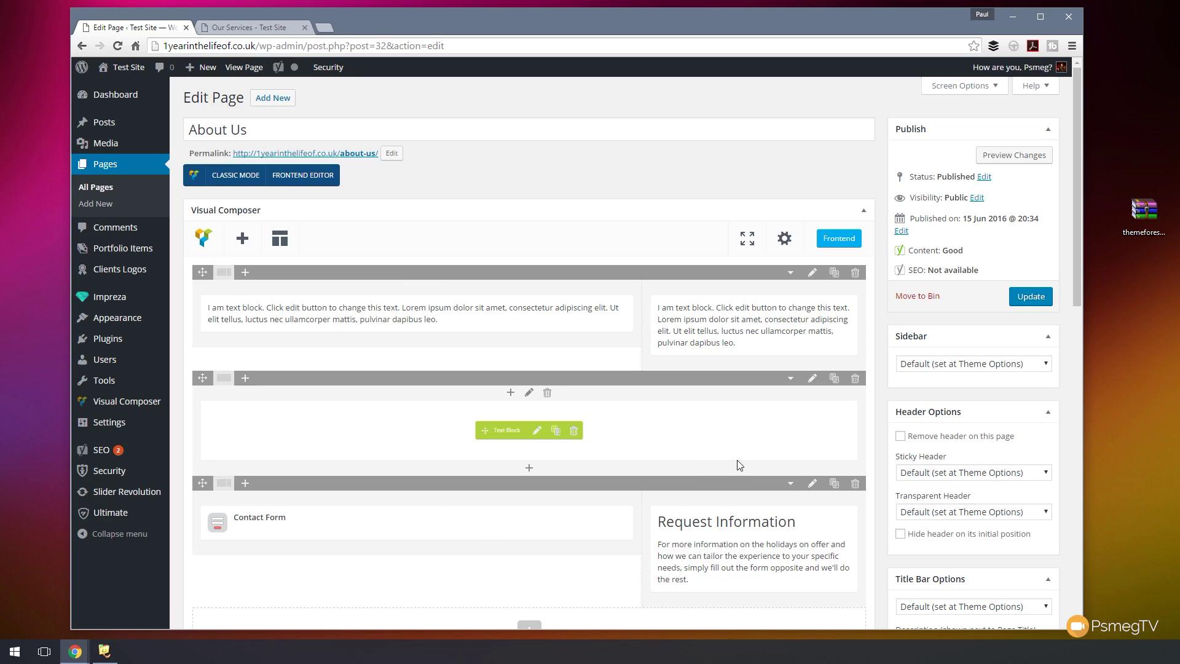
click(1030, 297)
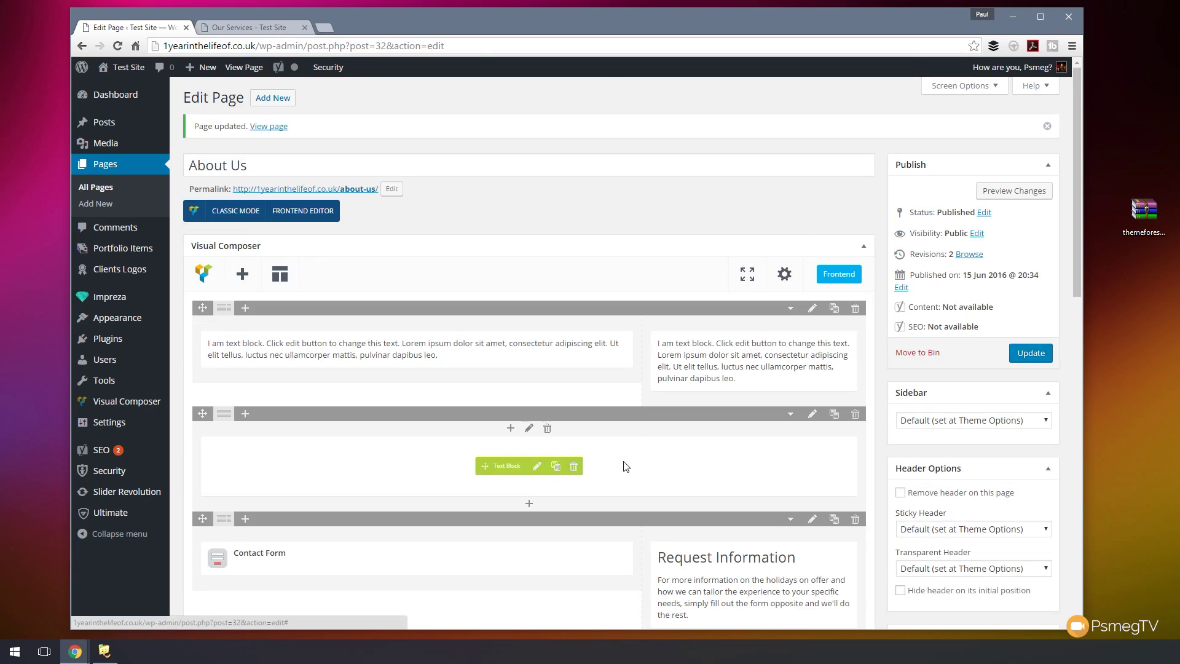
click(233, 28)
- Reload and scroll the live Our Services page to confirm the sunset photo, then return to the editor
click(118, 46)
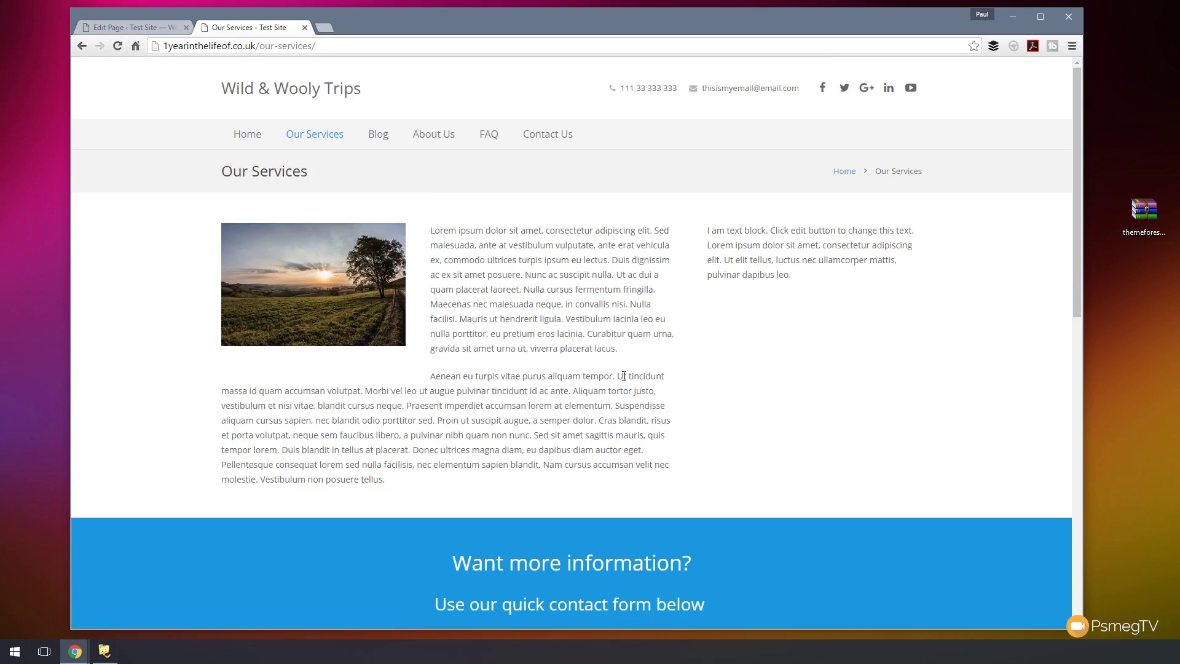
scroll(624, 376, down, 6)
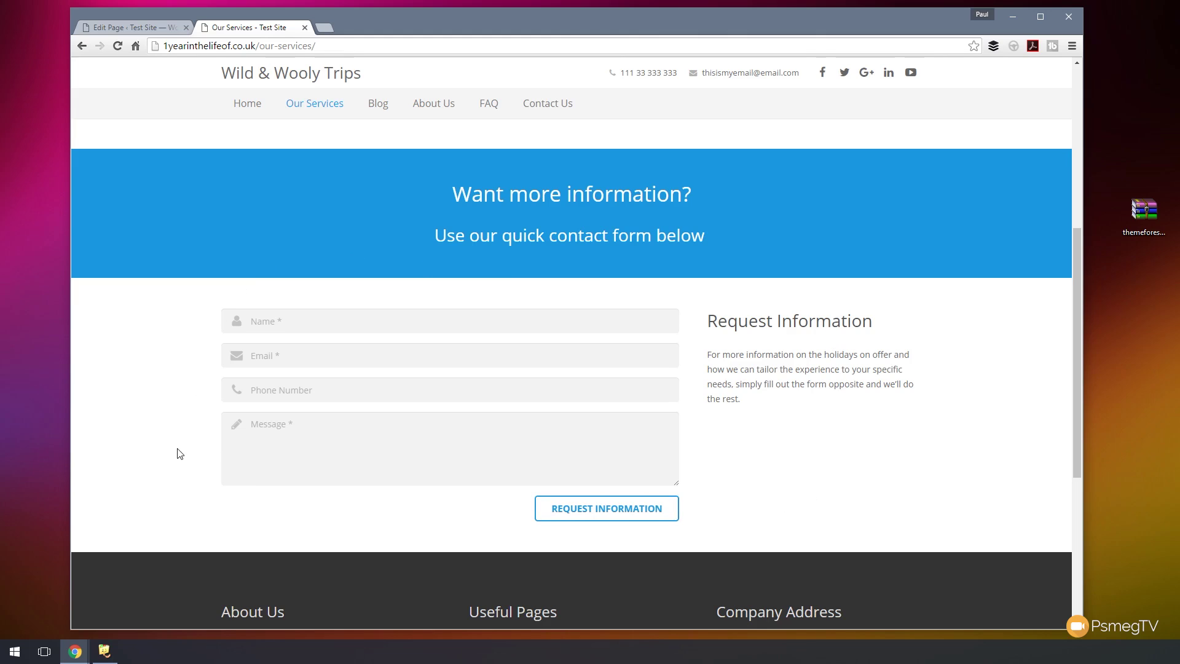
scroll(179, 453, up, 3)
click(131, 27)
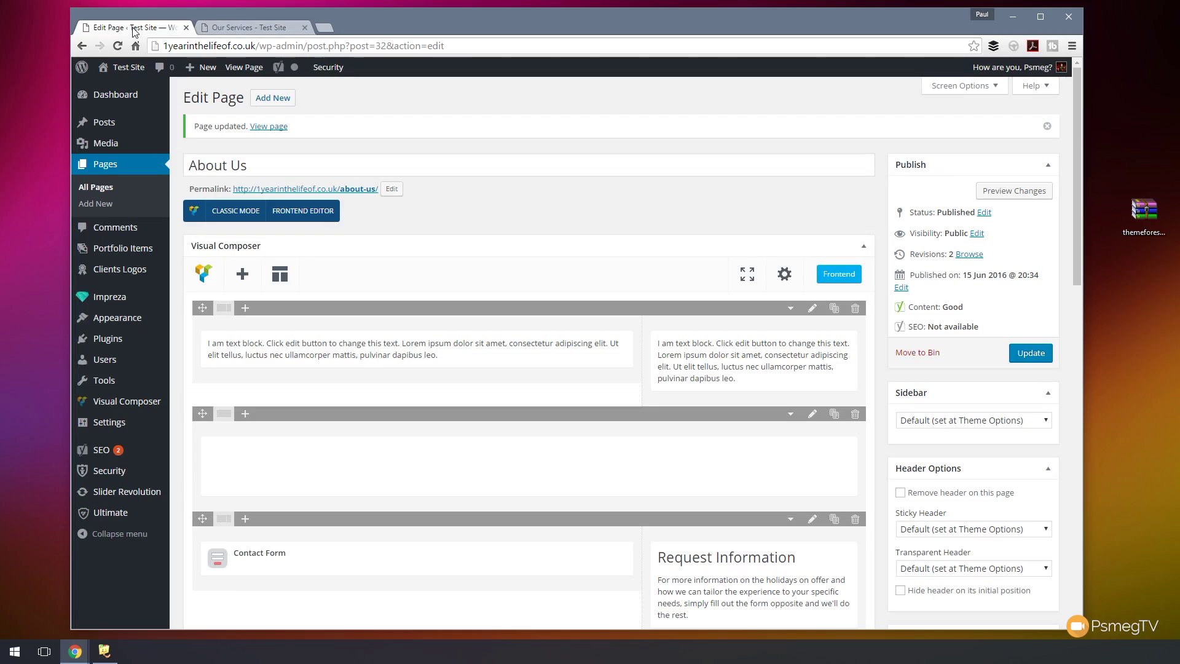
- Open Our Services from the All Pages list in the Visual Composer editor
click(102, 188)
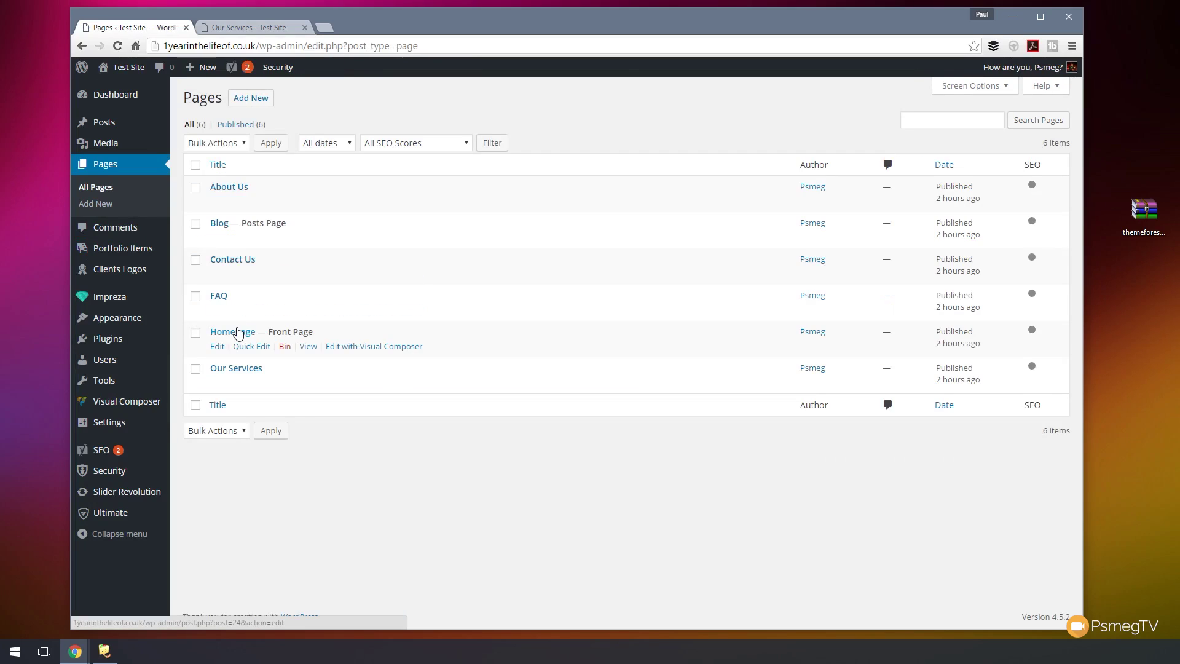
click(235, 368)
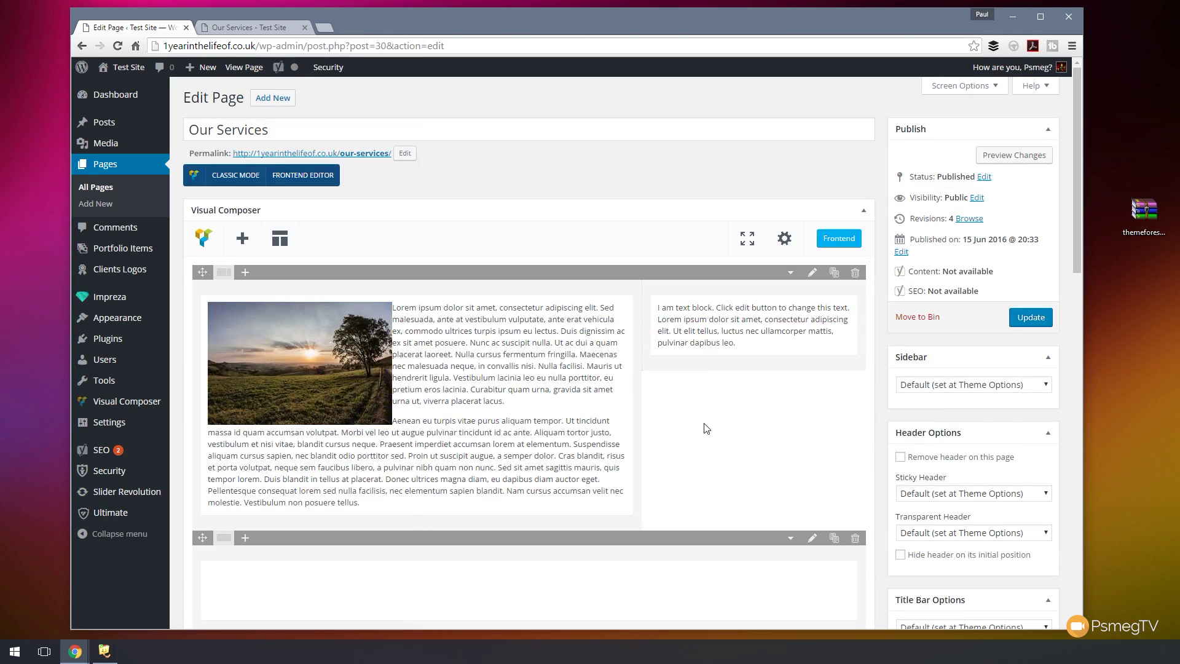
scroll(697, 454, down, 4)
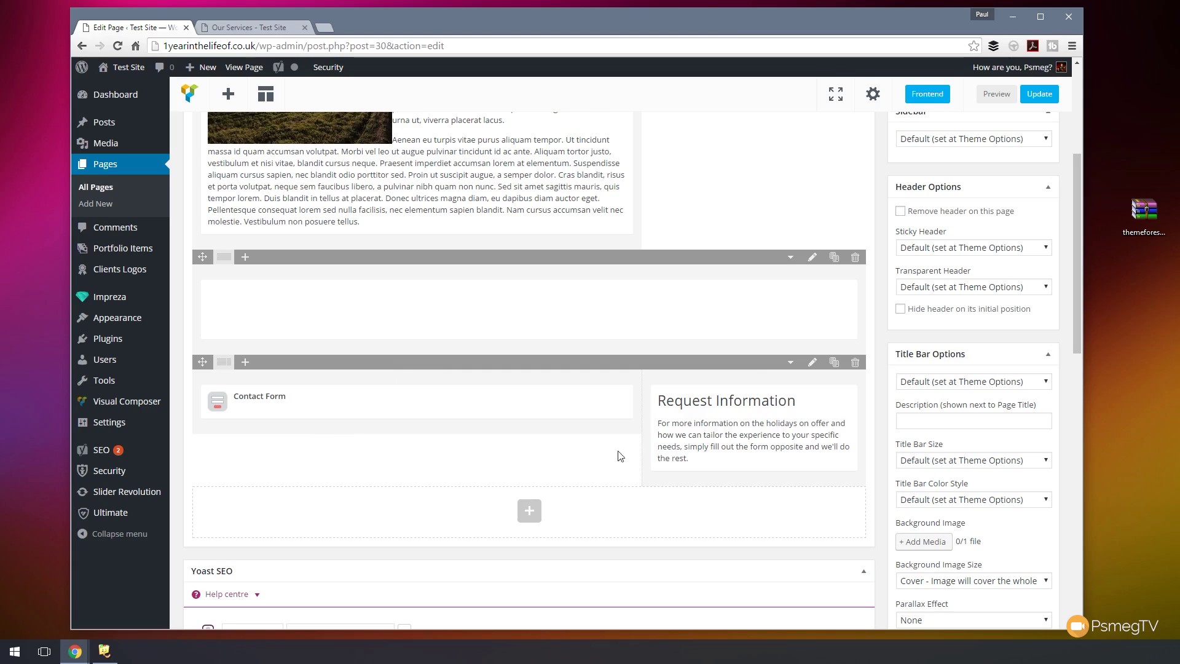
- Set the Contact Form row's background image to the mountain lake photo 2DIUYGMJLM.jpg
click(813, 362)
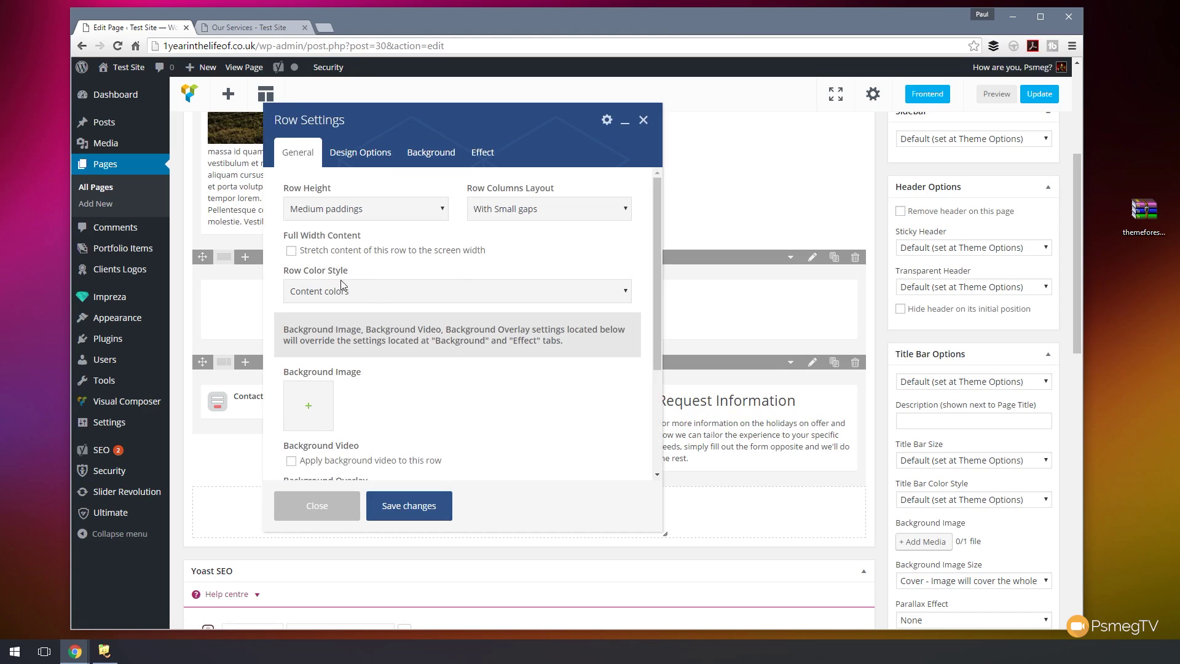
click(314, 409)
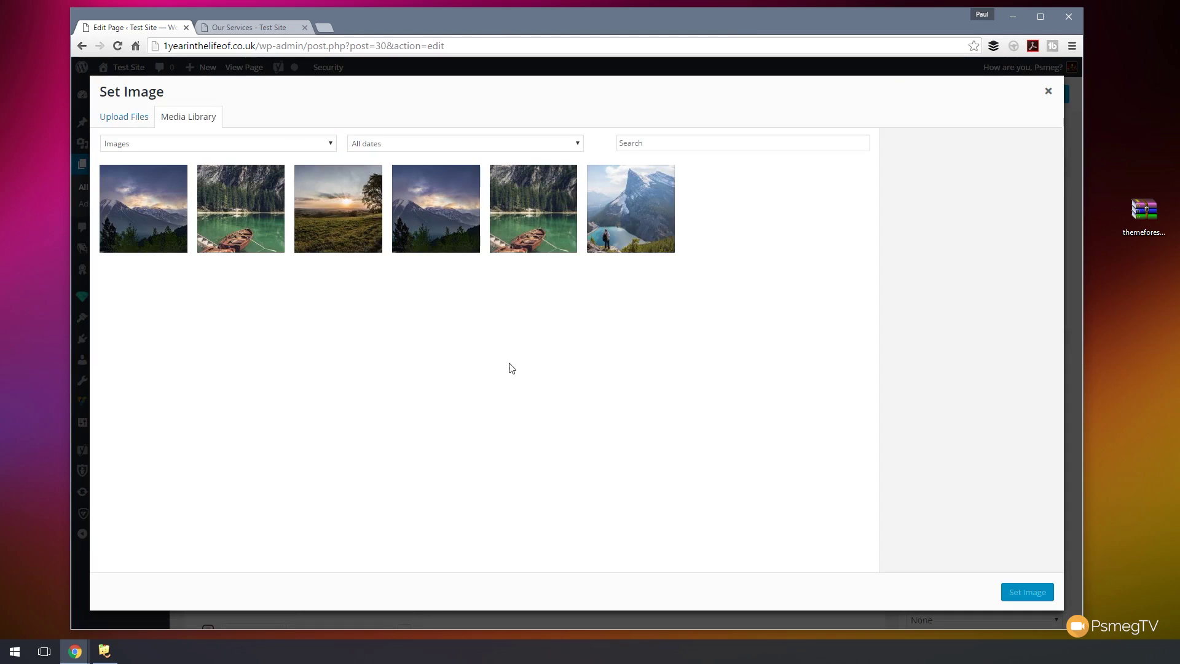
click(634, 206)
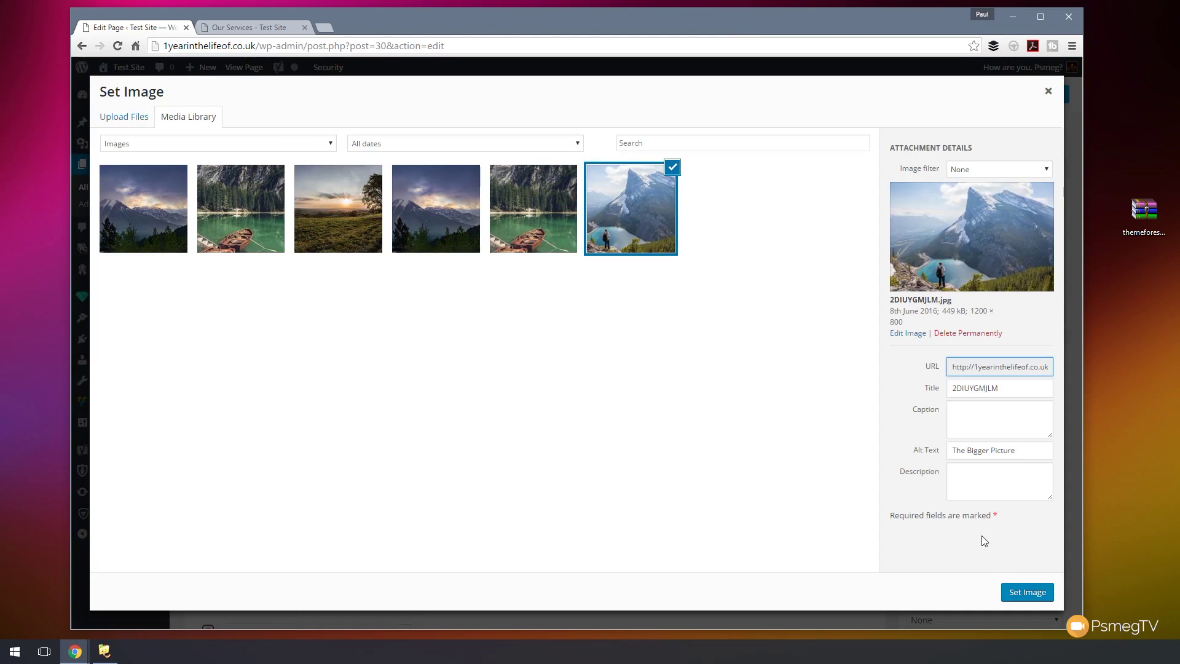
click(1026, 593)
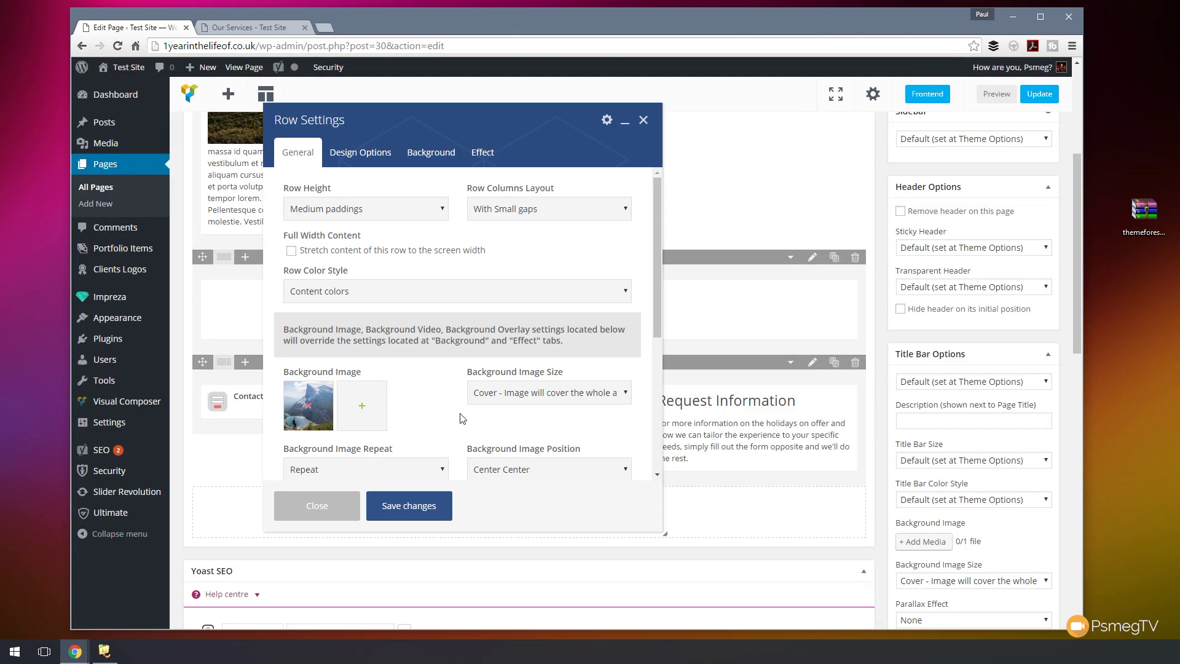
scroll(454, 397, down, 2)
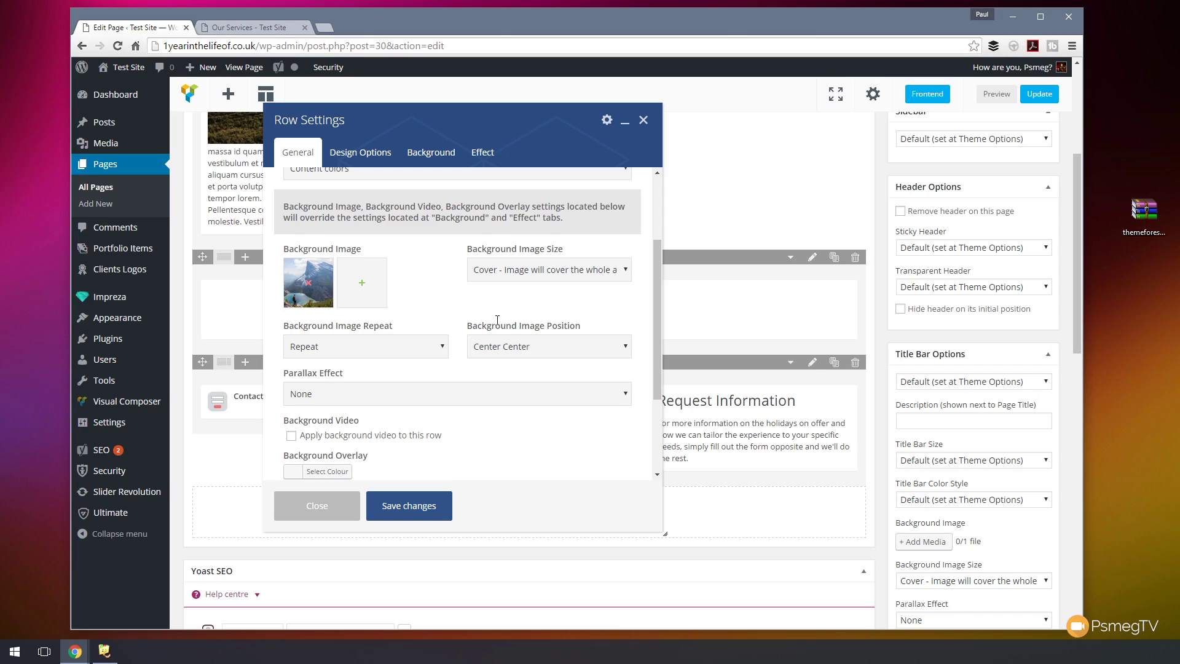
- Set the row background image to Do Not Repeat, centred, with Vertical Parallax
click(435, 354)
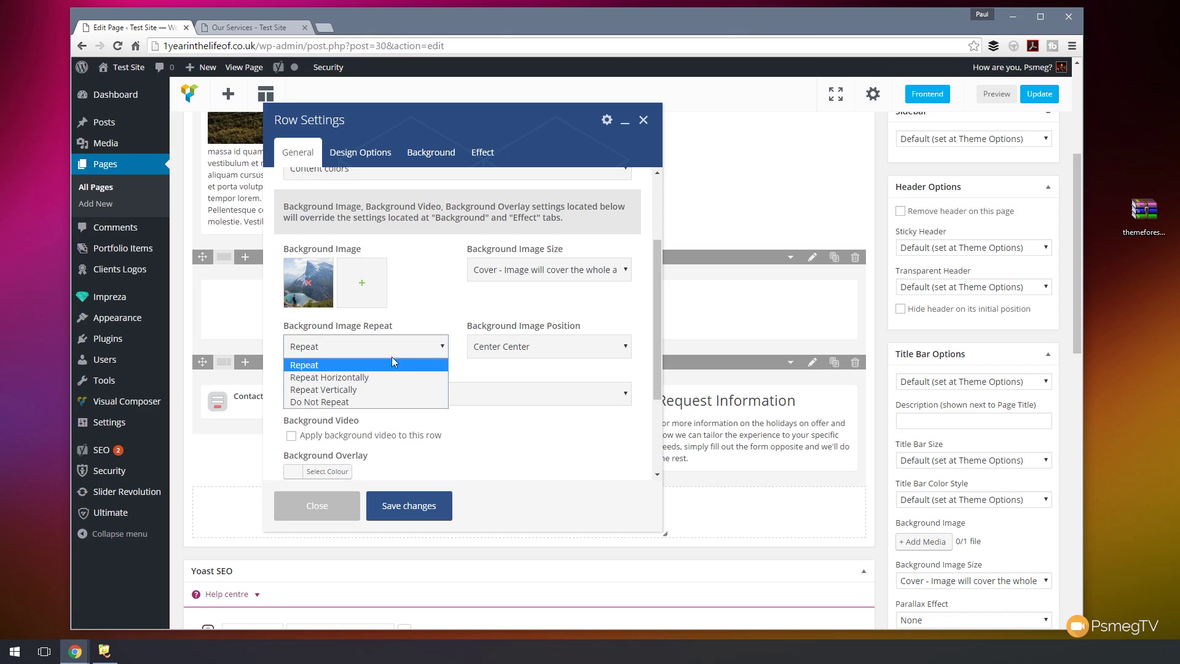
click(331, 401)
click(551, 348)
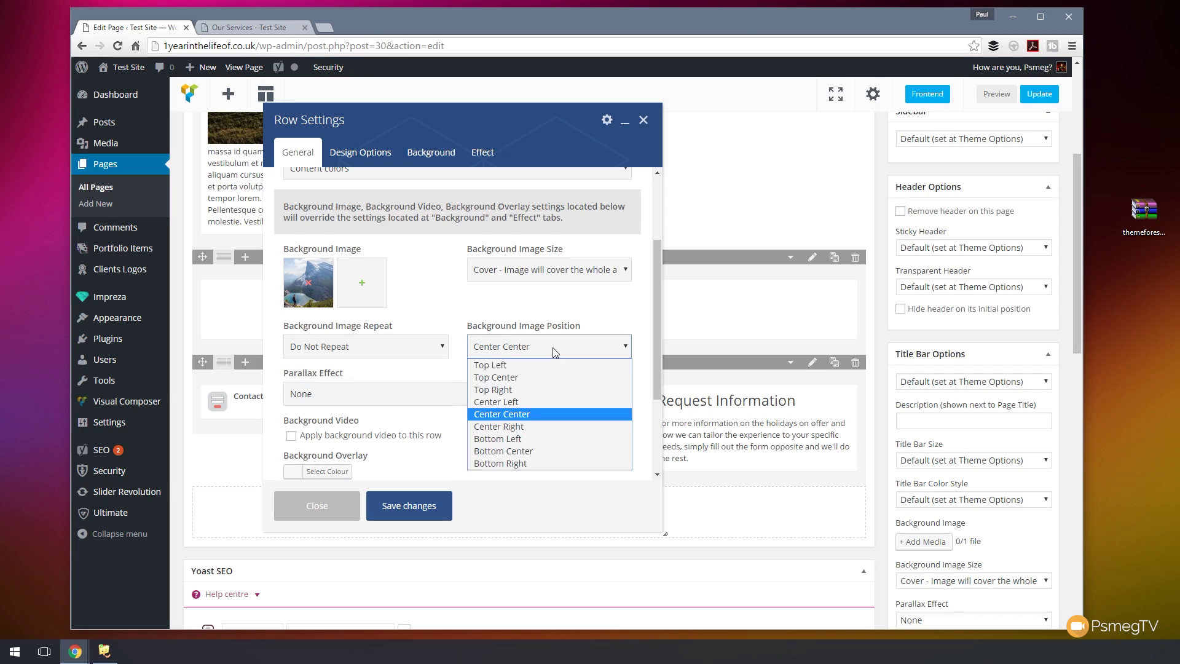
click(520, 415)
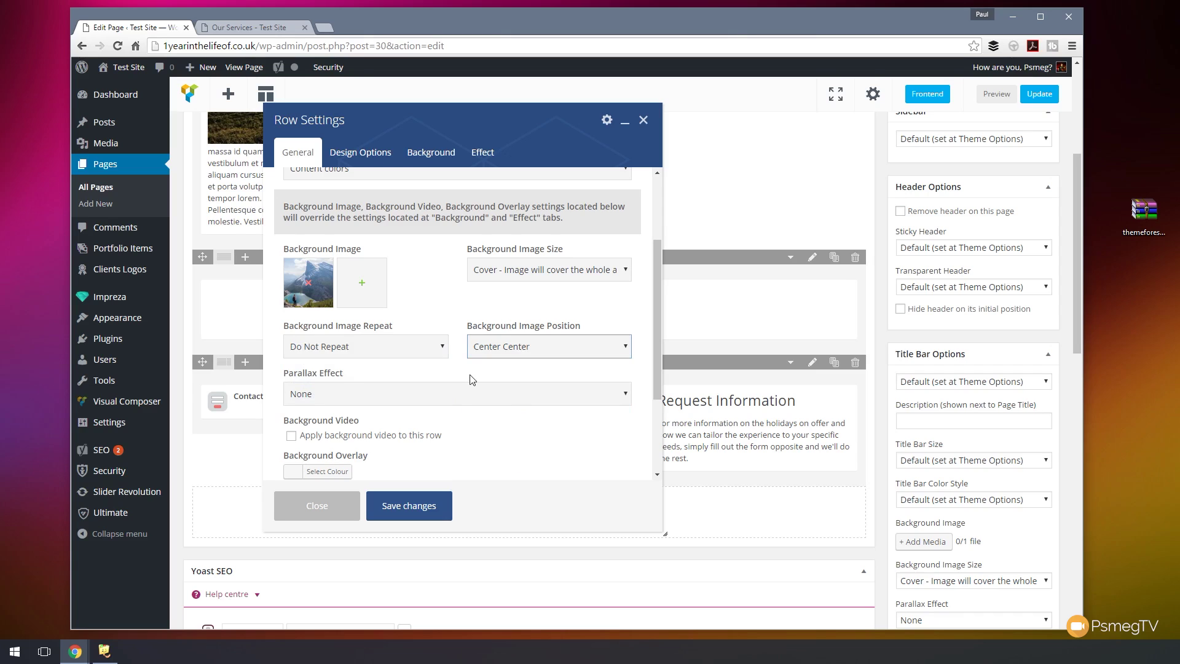
click(331, 397)
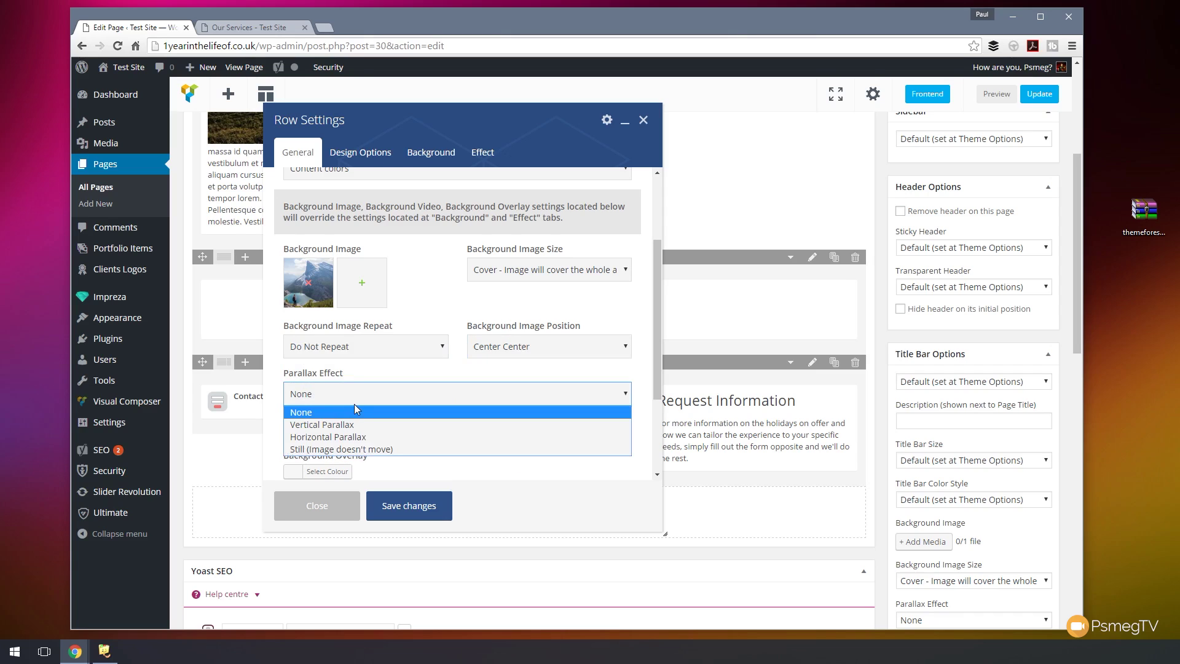
click(344, 424)
- Give the row a #0c0c0c background overlay at 80% alpha and save the row settings
scroll(465, 441, down, 2)
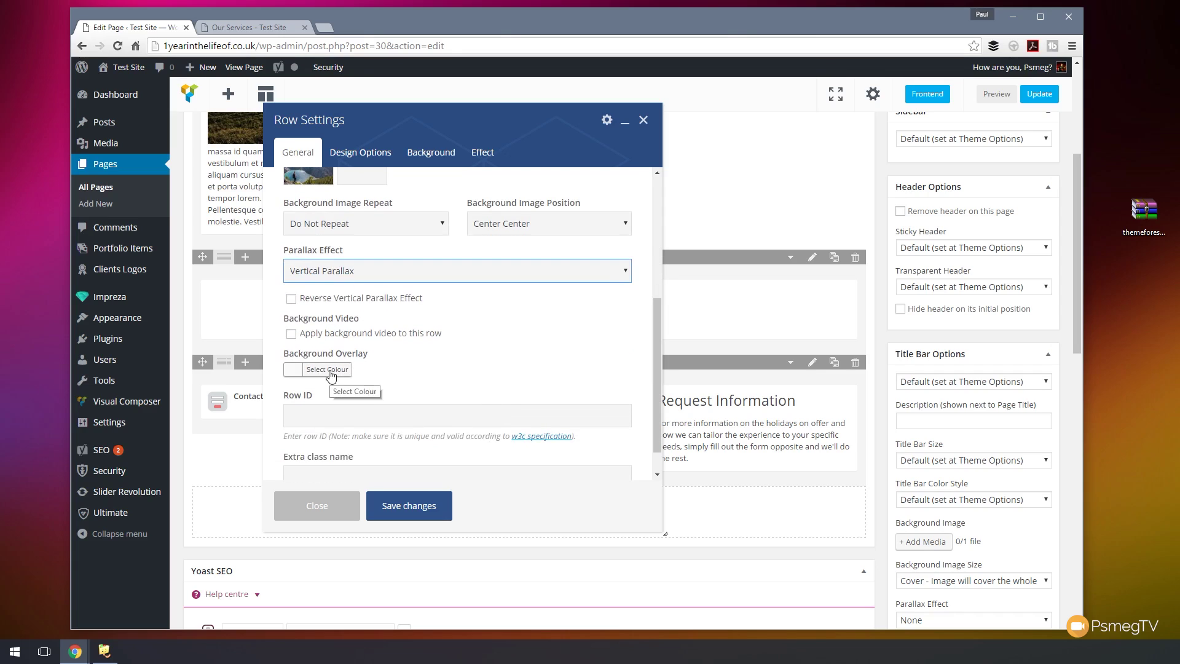
click(331, 370)
scroll(470, 378, down, 3)
drag(316, 304, 272, 326)
click(350, 338)
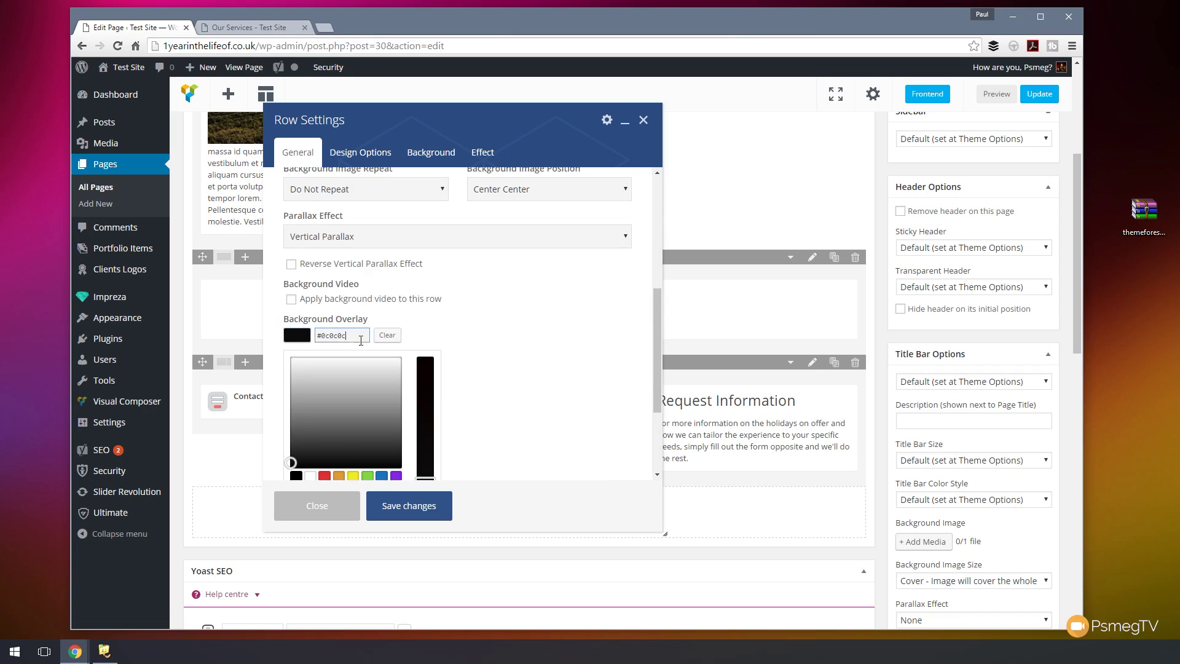
scroll(533, 421, down, 3)
drag(431, 395, 405, 399)
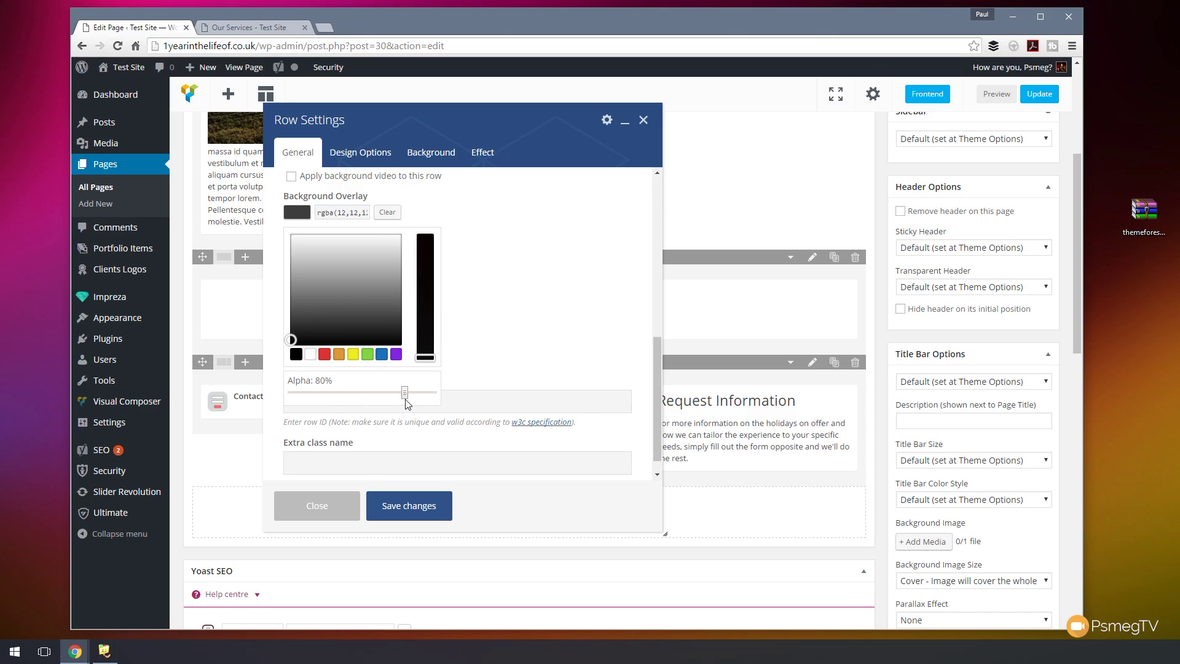
click(554, 338)
scroll(534, 363, up, 5)
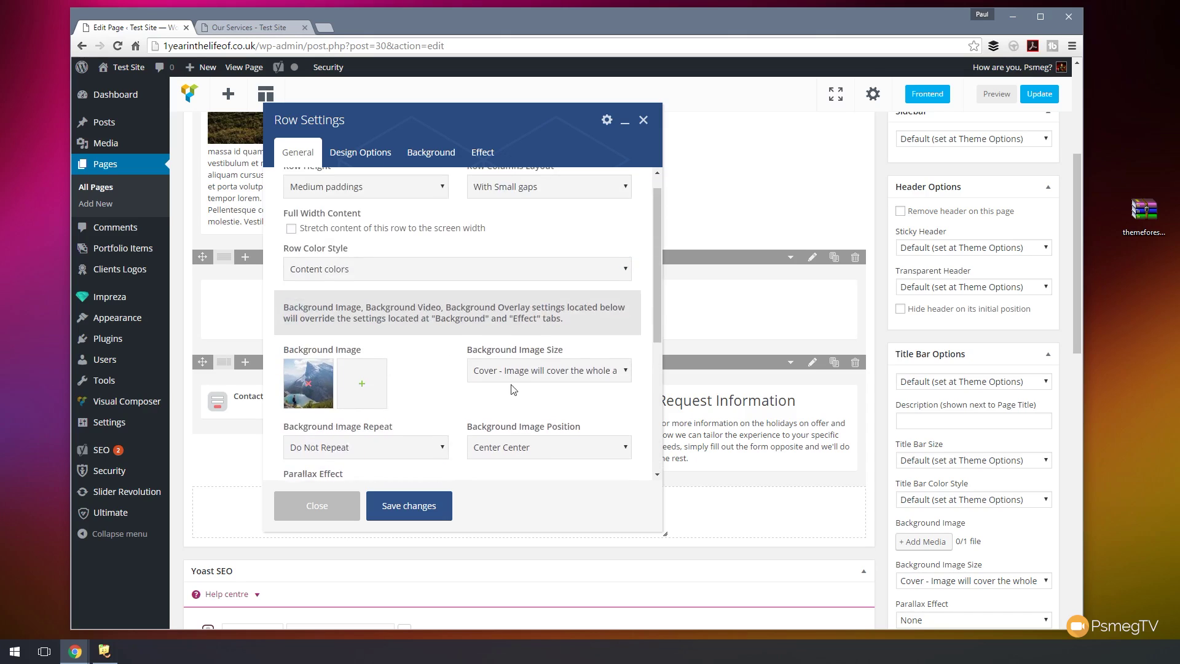
scroll(452, 277, up, 1)
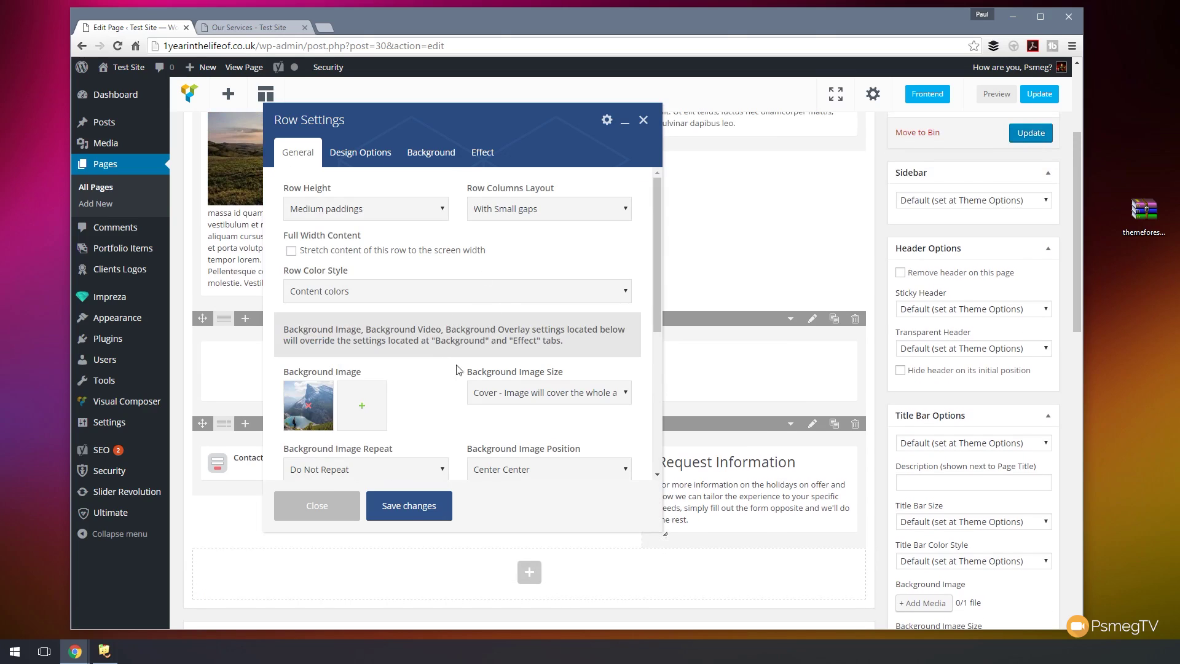
click(410, 505)
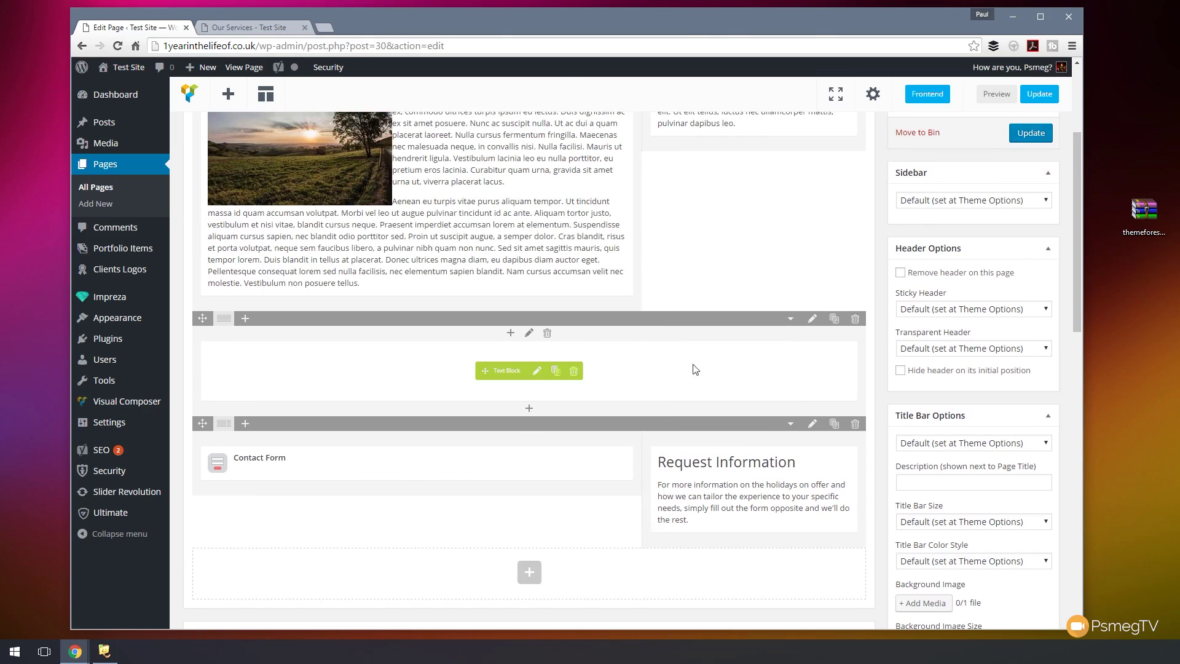
- Update the page, reload the live site to check the dark contact background, then return to editing
click(1034, 97)
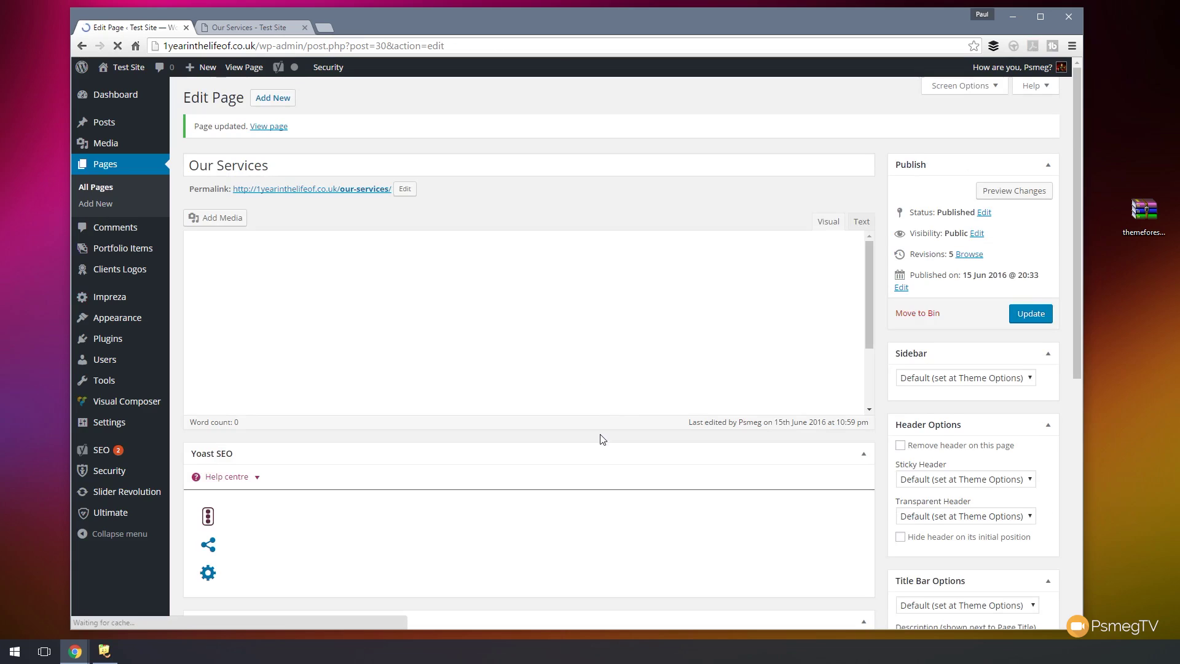
click(259, 28)
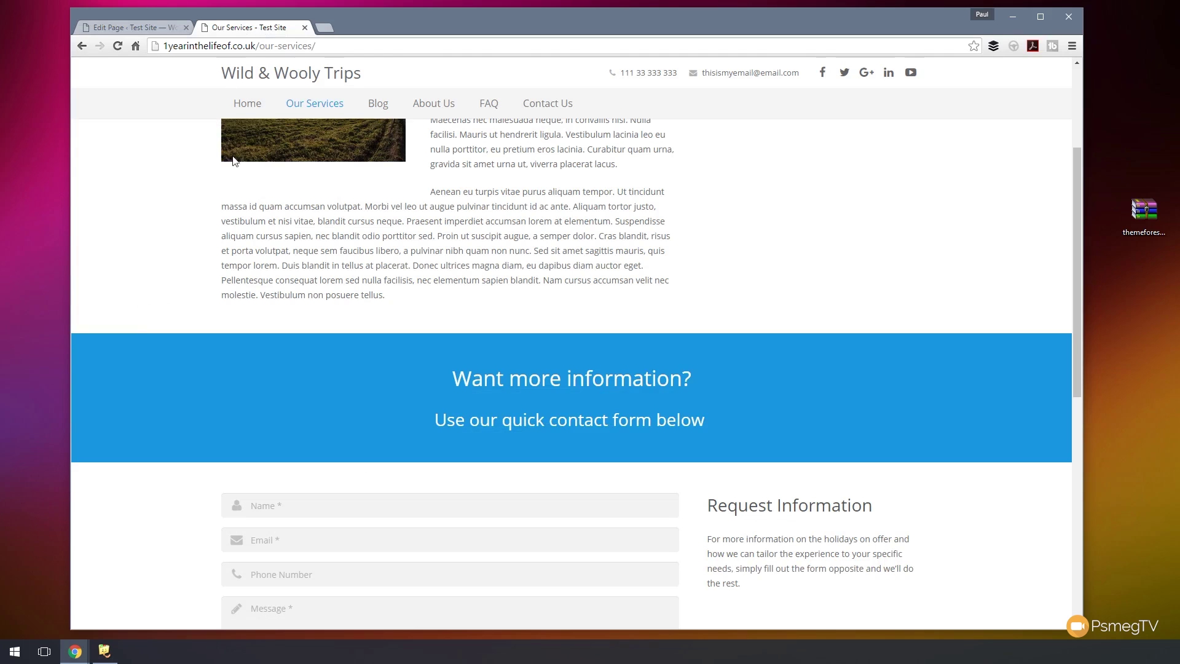
click(118, 46)
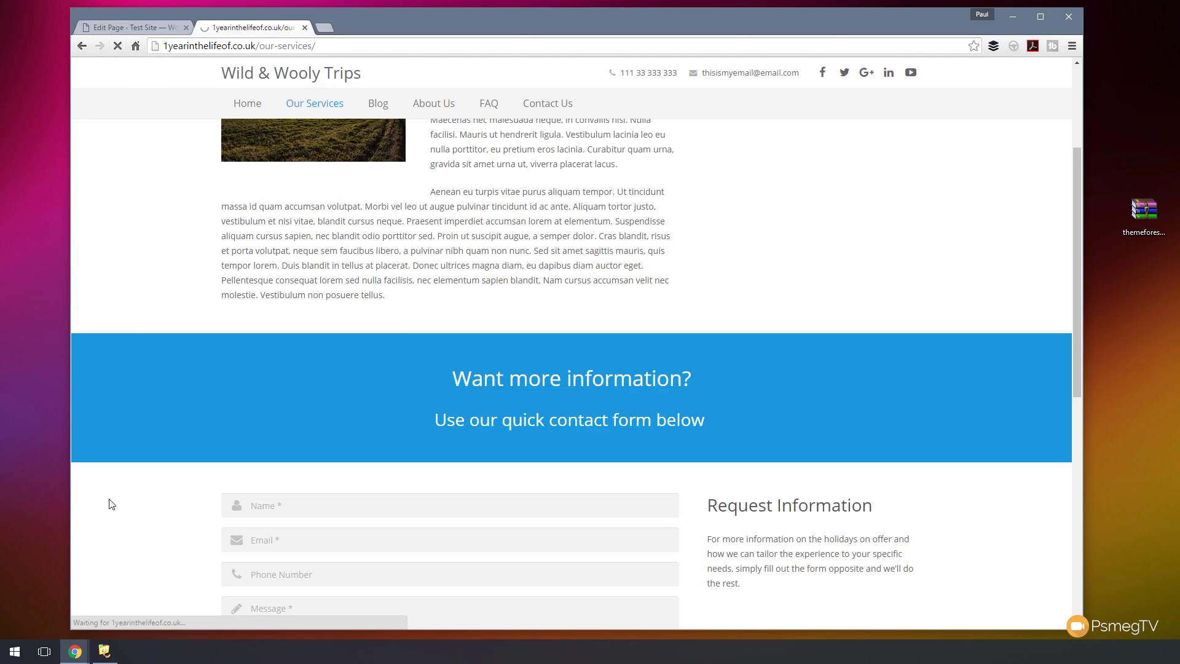
scroll(110, 491, down, 3)
scroll(111, 497, down, 1)
mouse_move(1074, 311)
mouse_down()
mouse_move(1076, 286)
mouse_move(1075, 326)
mouse_move(1076, 311)
mouse_up()
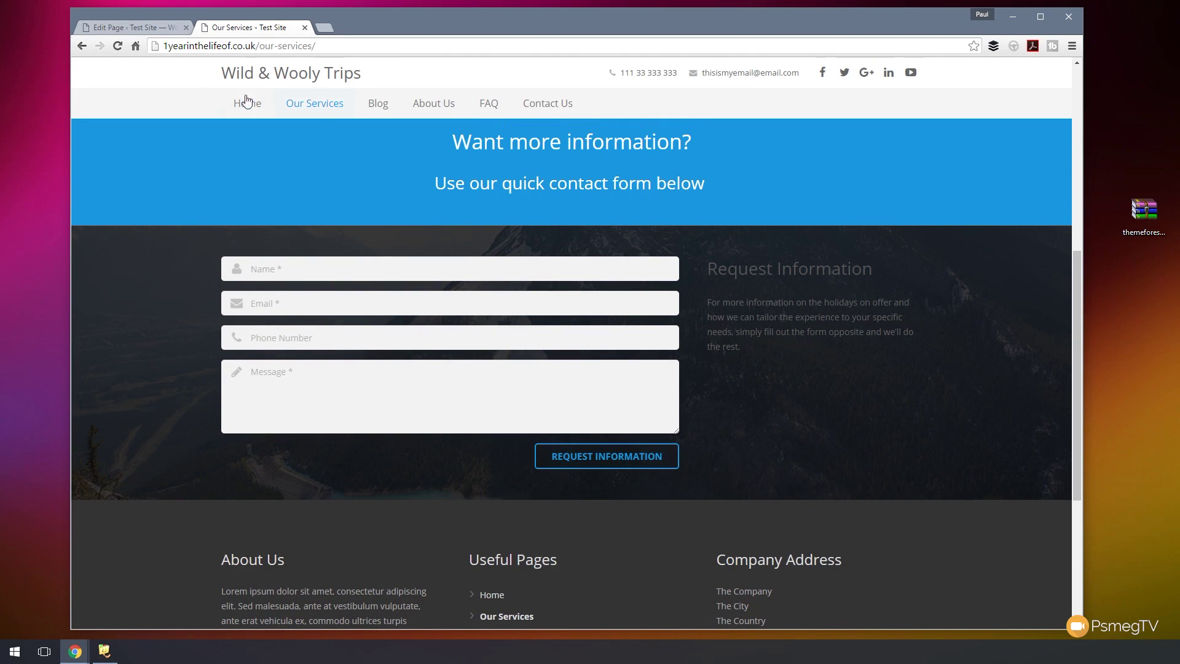
click(153, 24)
- Lower the contact form row's overlay opacity further and save the row settings
scroll(564, 457, down, 8)
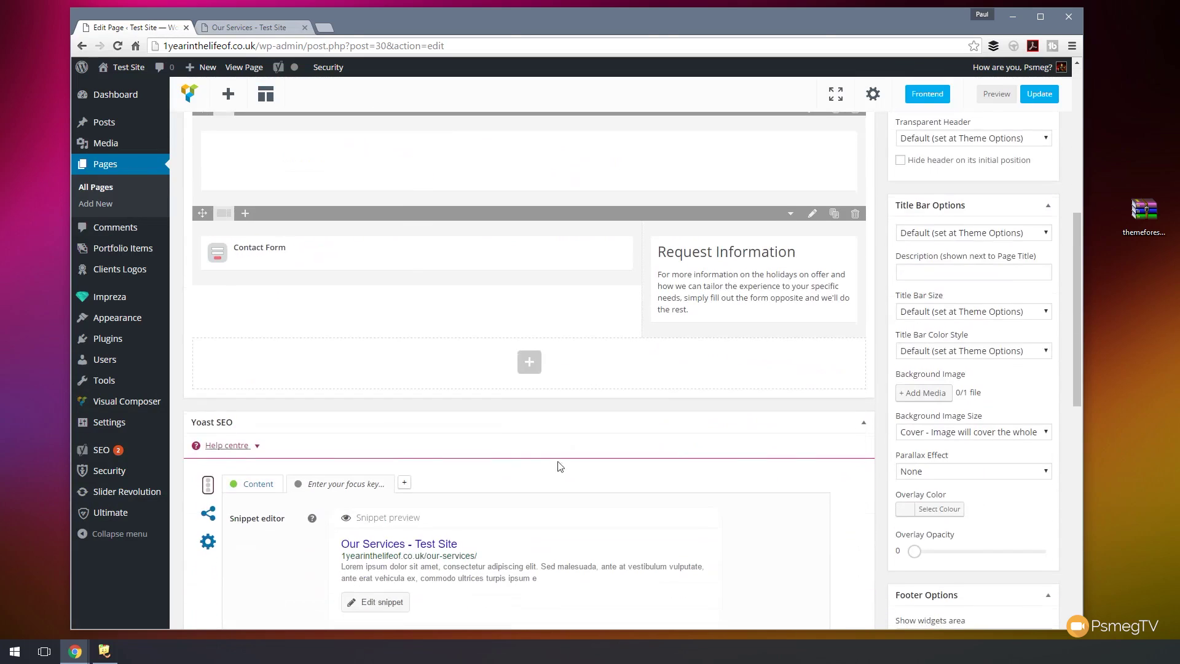
click(811, 214)
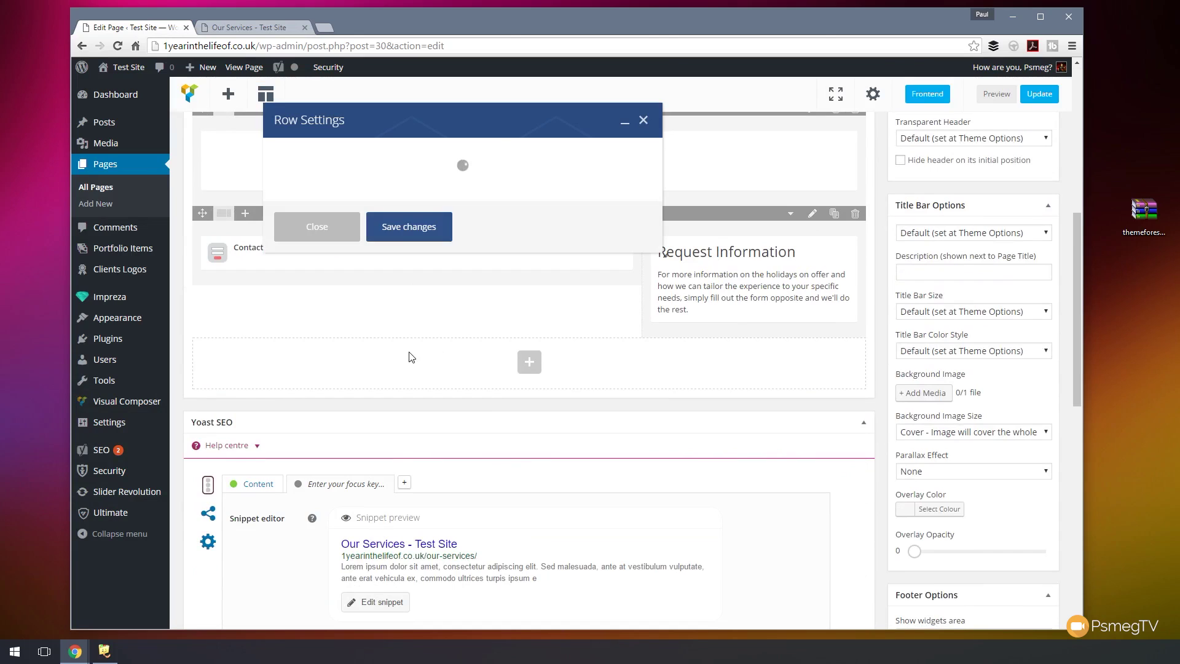
scroll(458, 391, down, 5)
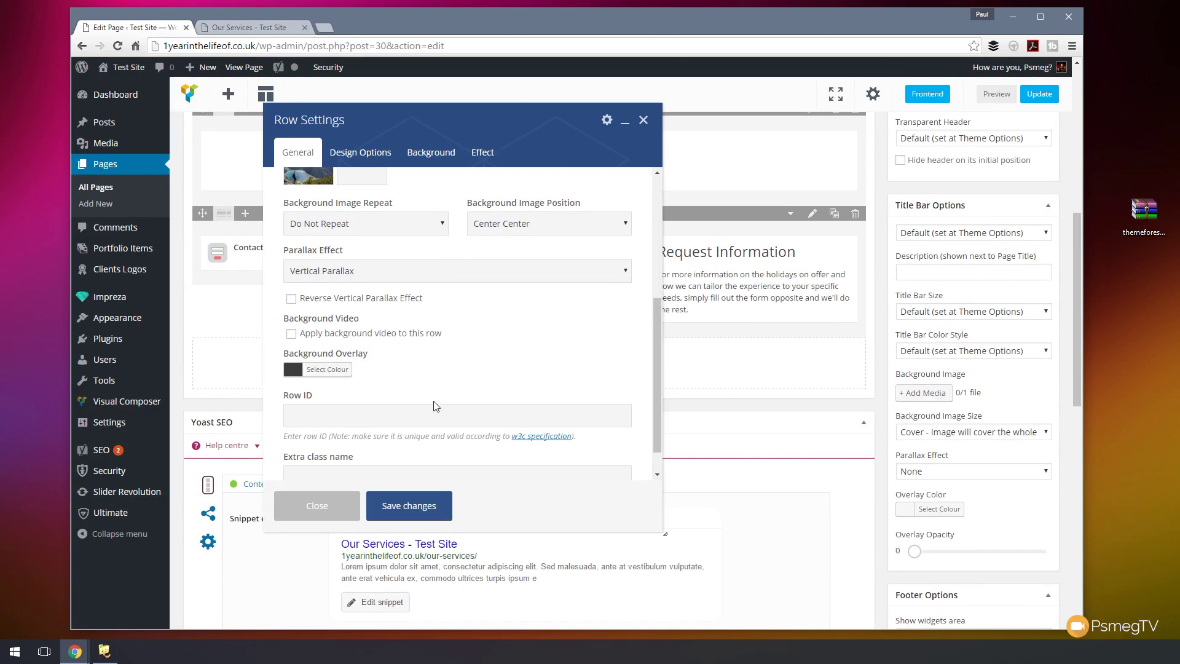
click(335, 336)
scroll(453, 350, down, 3)
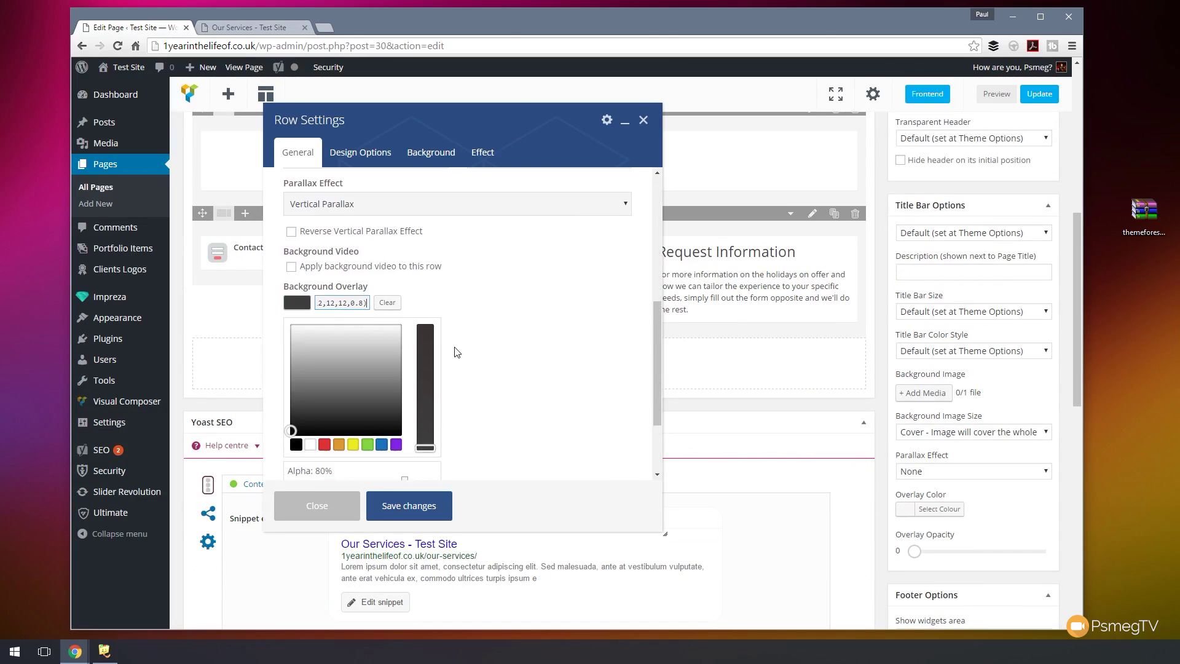
drag(401, 372, 382, 372)
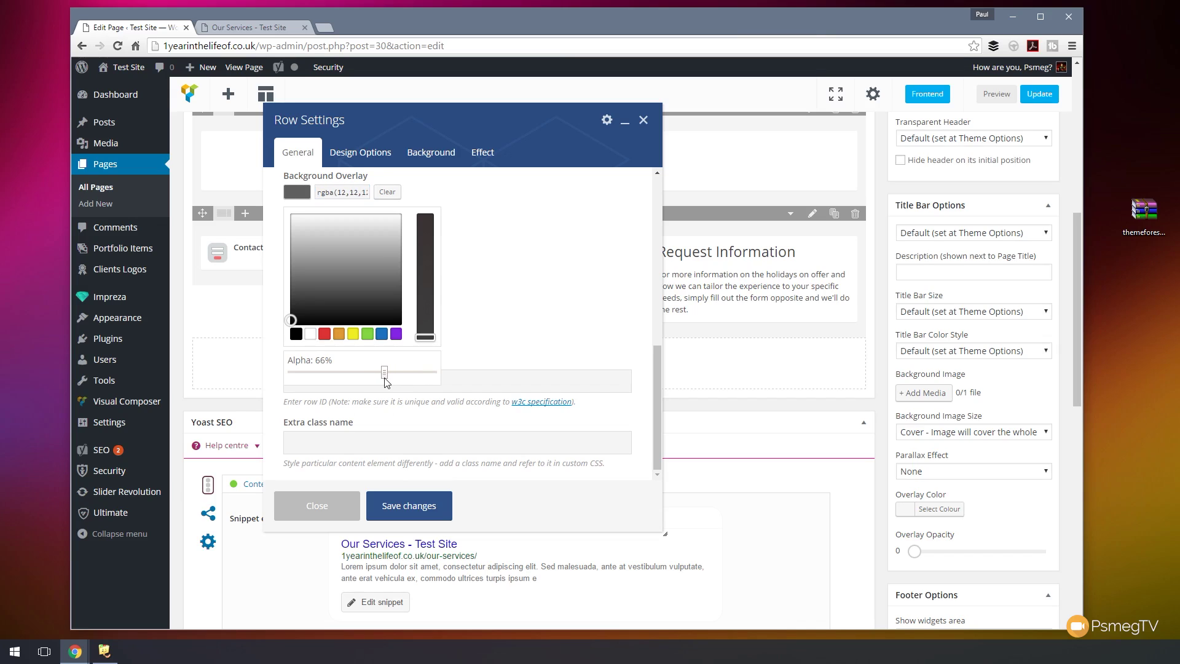
click(493, 354)
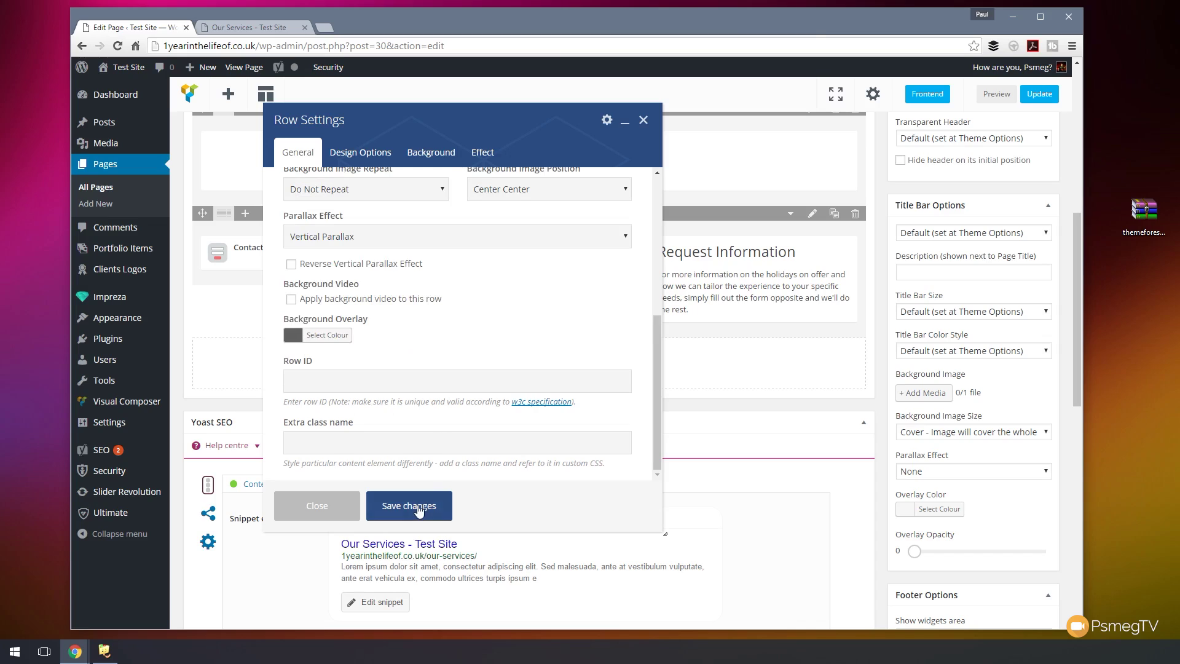
click(408, 505)
- Update the page and reload the live Our Services page to review the contact form row
click(1038, 95)
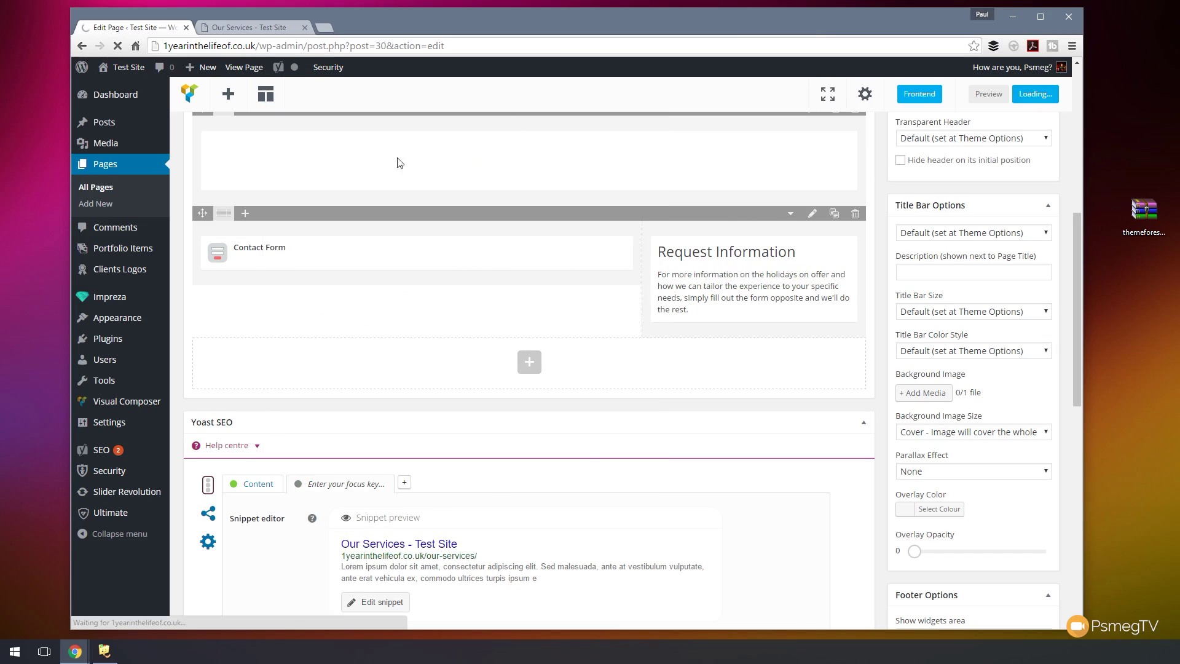
click(266, 31)
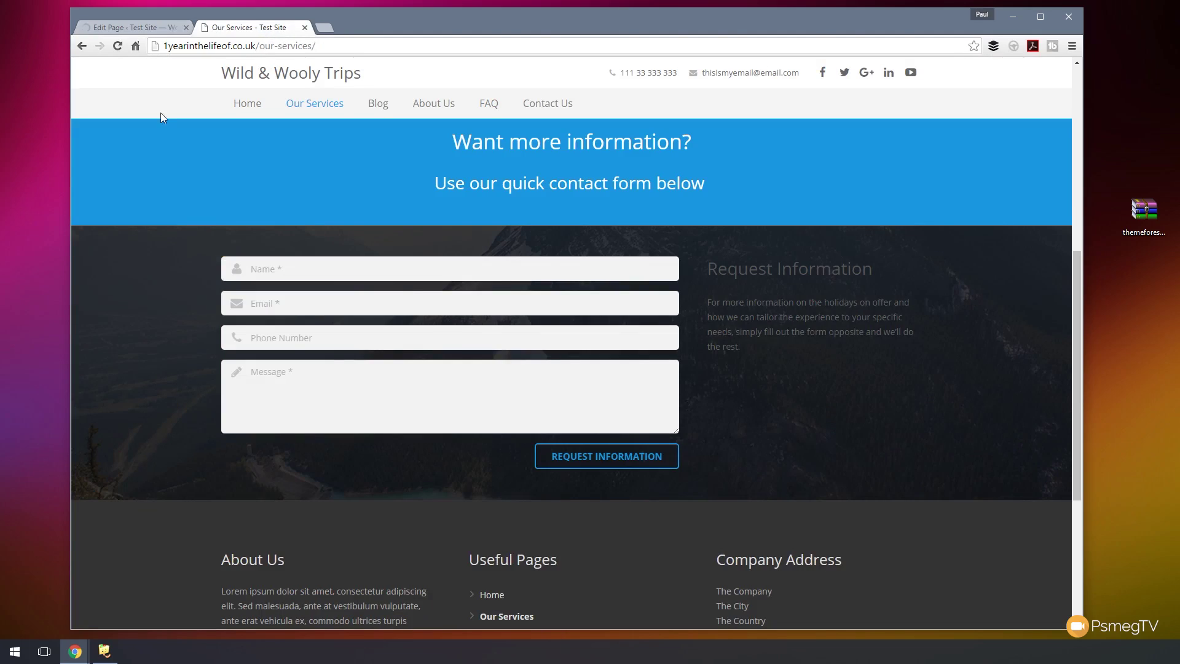
click(117, 47)
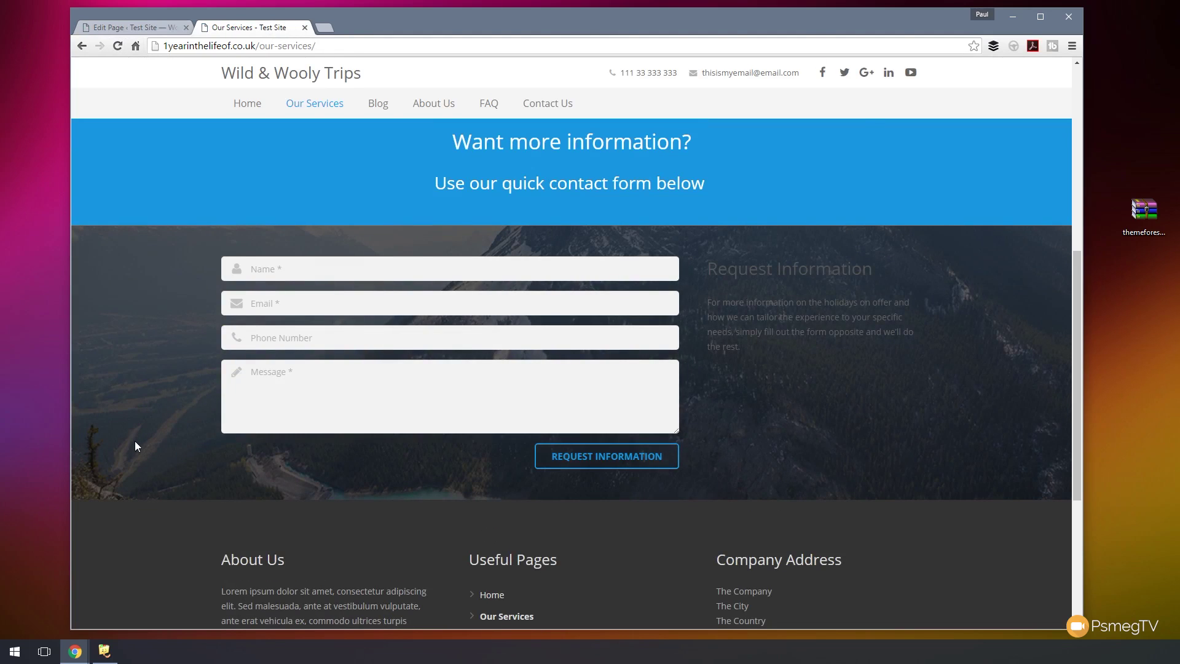
scroll(153, 429, down, 2)
scroll(154, 429, up, 2)
- Check the hard-to-read Request Information text on the live page, then edit its text block
drag(761, 348, 718, 271)
click(769, 352)
click(120, 25)
scroll(770, 412, down, 6)
click(766, 407)
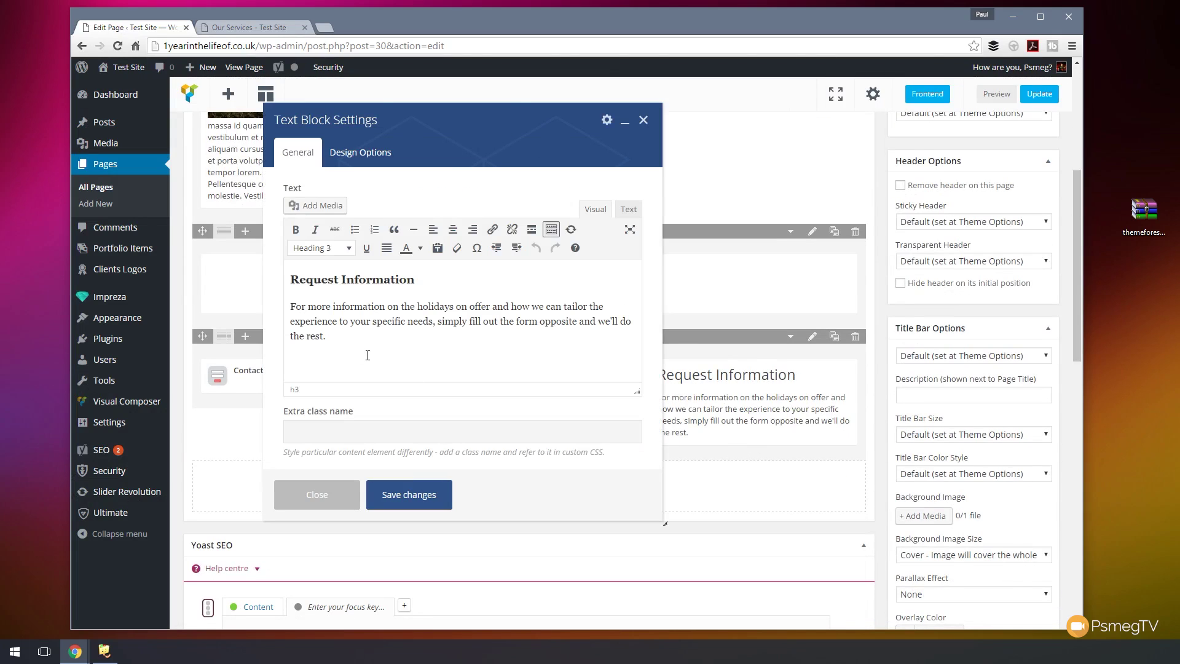
- Make the Request Information heading and paragraph white, save the block and update the page
drag(368, 360, 299, 249)
click(421, 248)
click(490, 248)
click(408, 494)
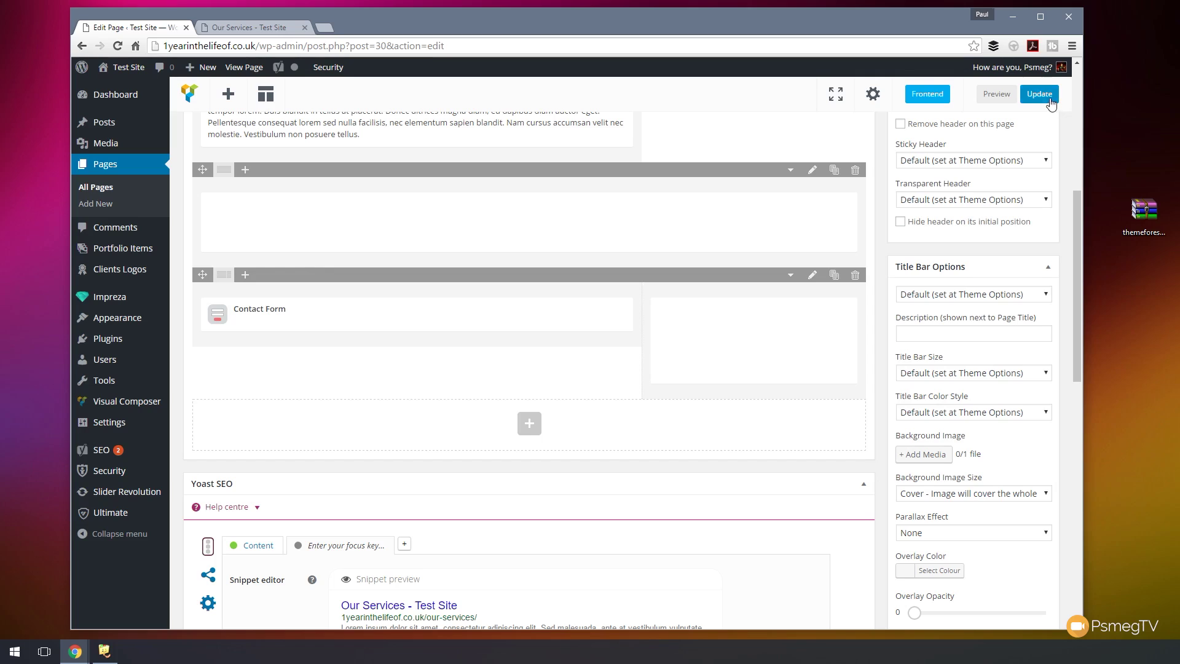
click(1039, 93)
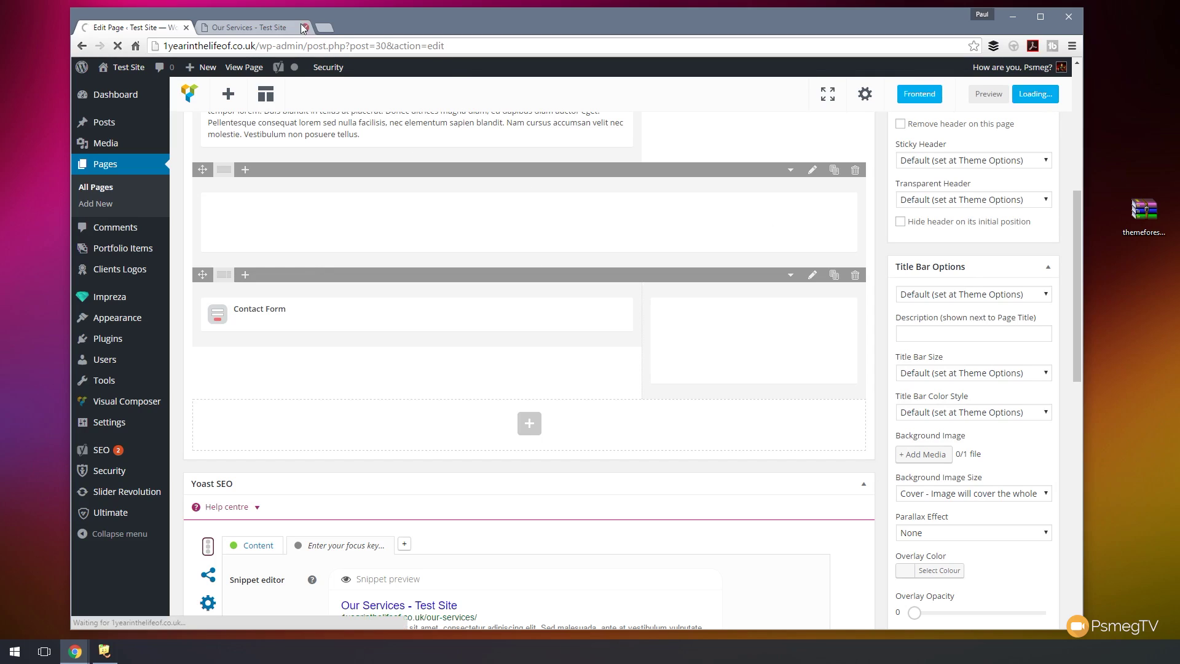
- Reload the live page to confirm the white Request Information text, then go back to the editor
click(261, 27)
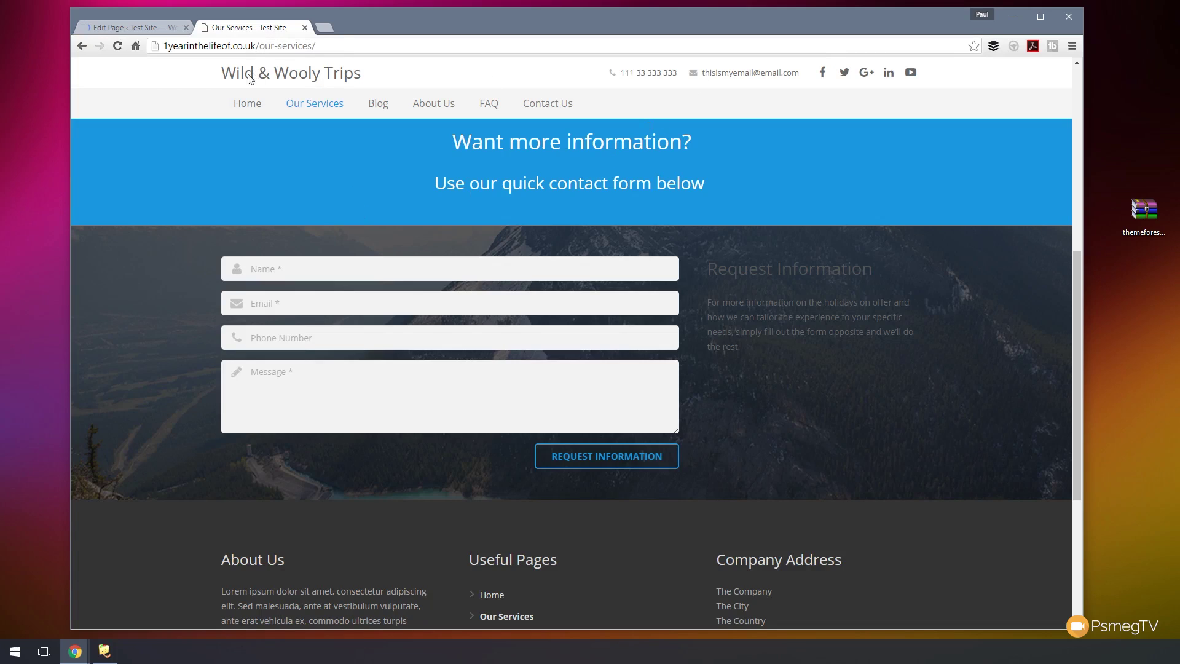
click(122, 51)
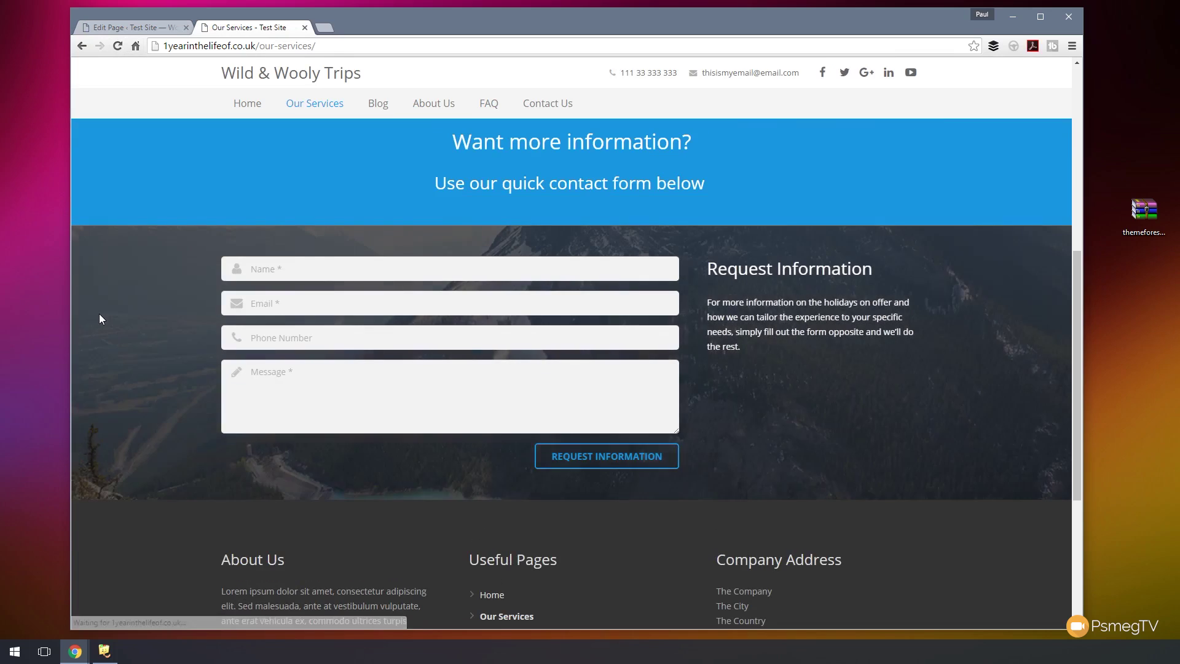
drag(1073, 268, 1080, 76)
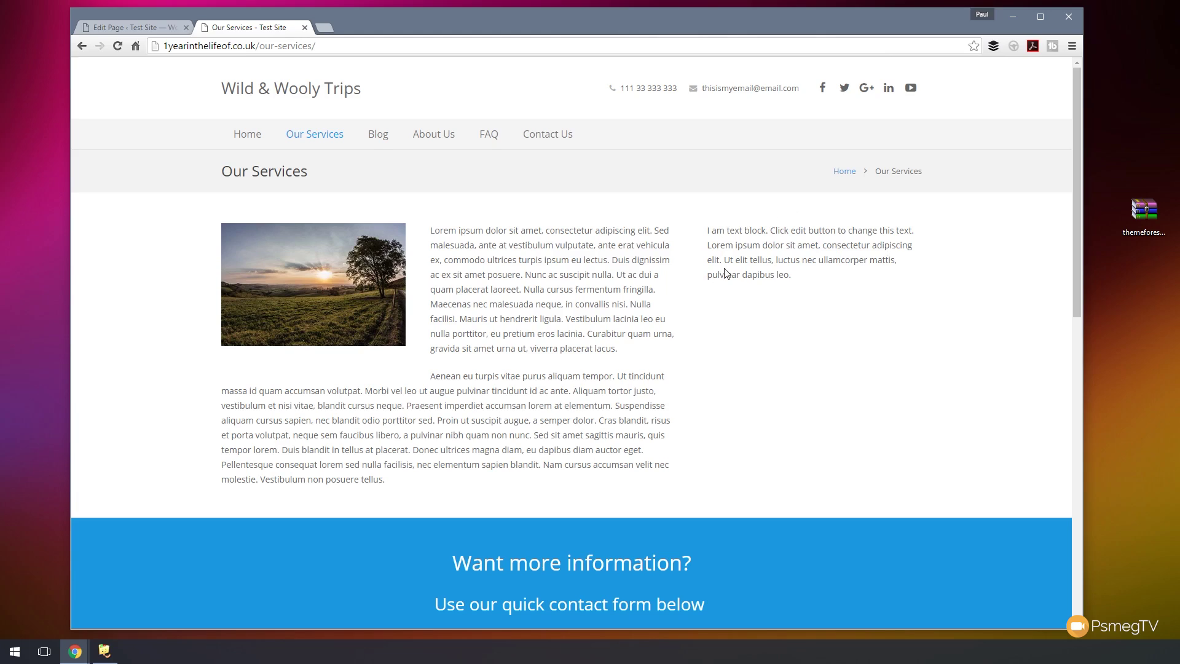
drag(798, 274, 704, 233)
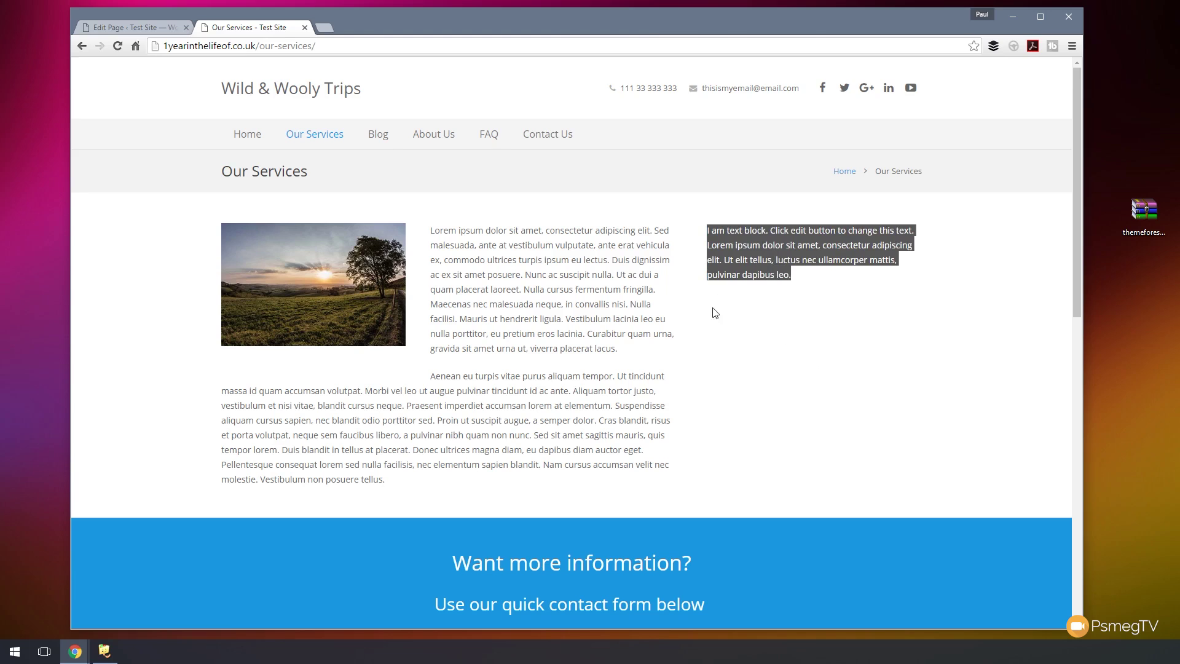
click(144, 30)
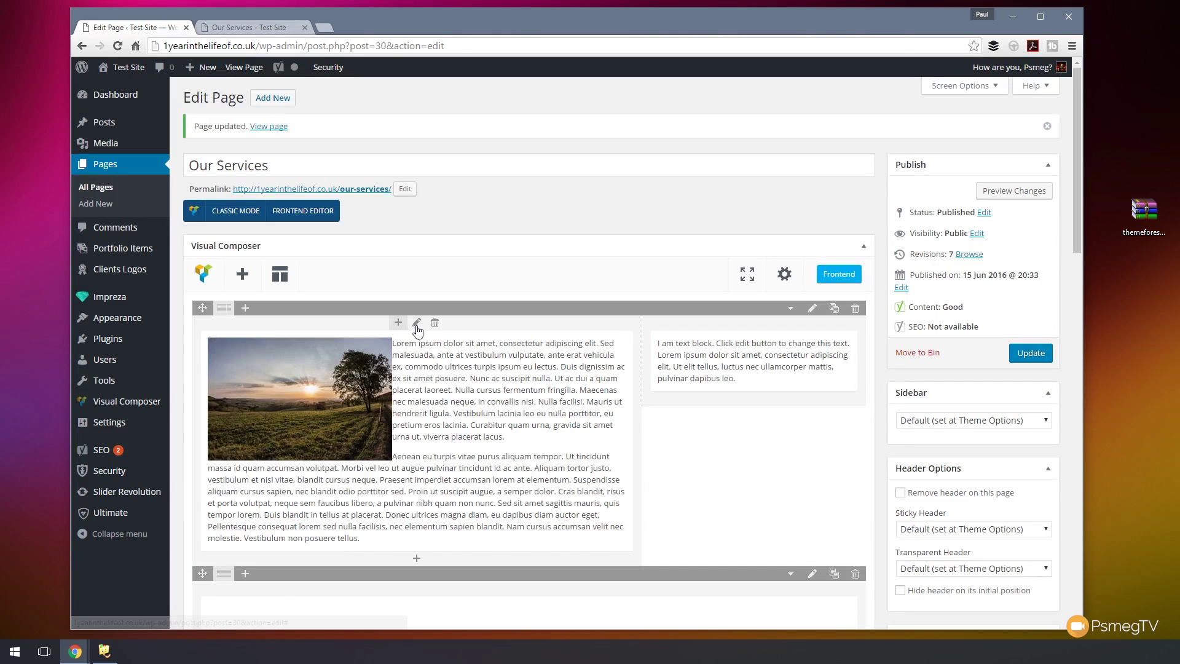
- Create a new menu named Side Services Menu under Appearance > Menus
mouse_move(117, 324)
click(190, 369)
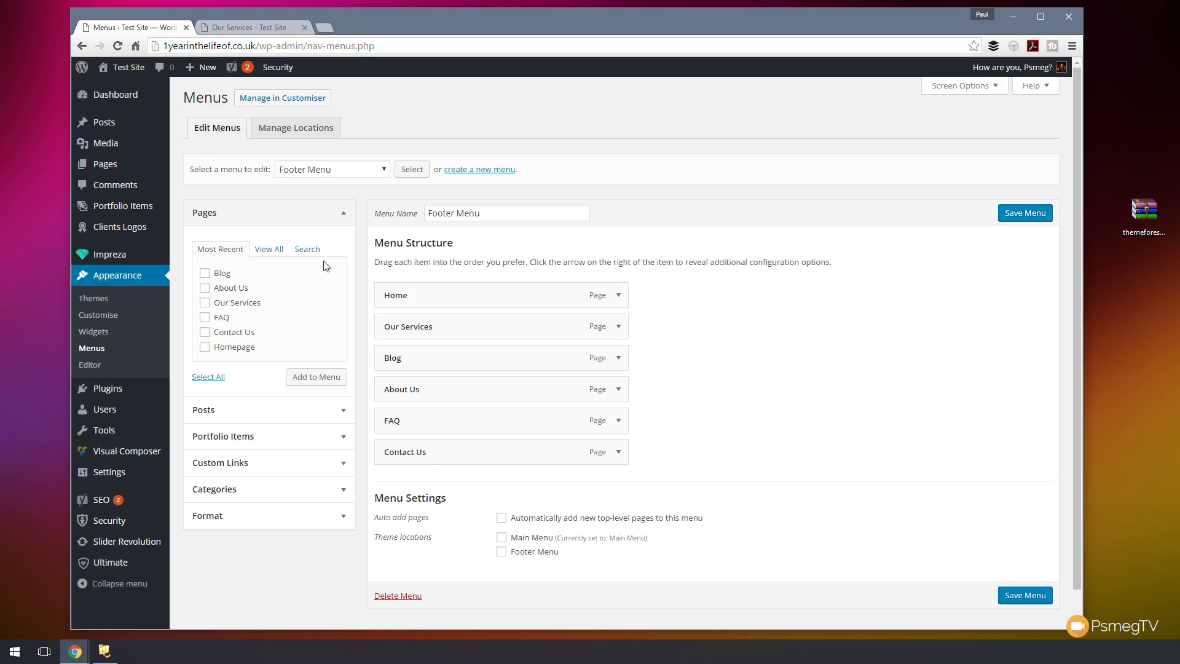
click(474, 173)
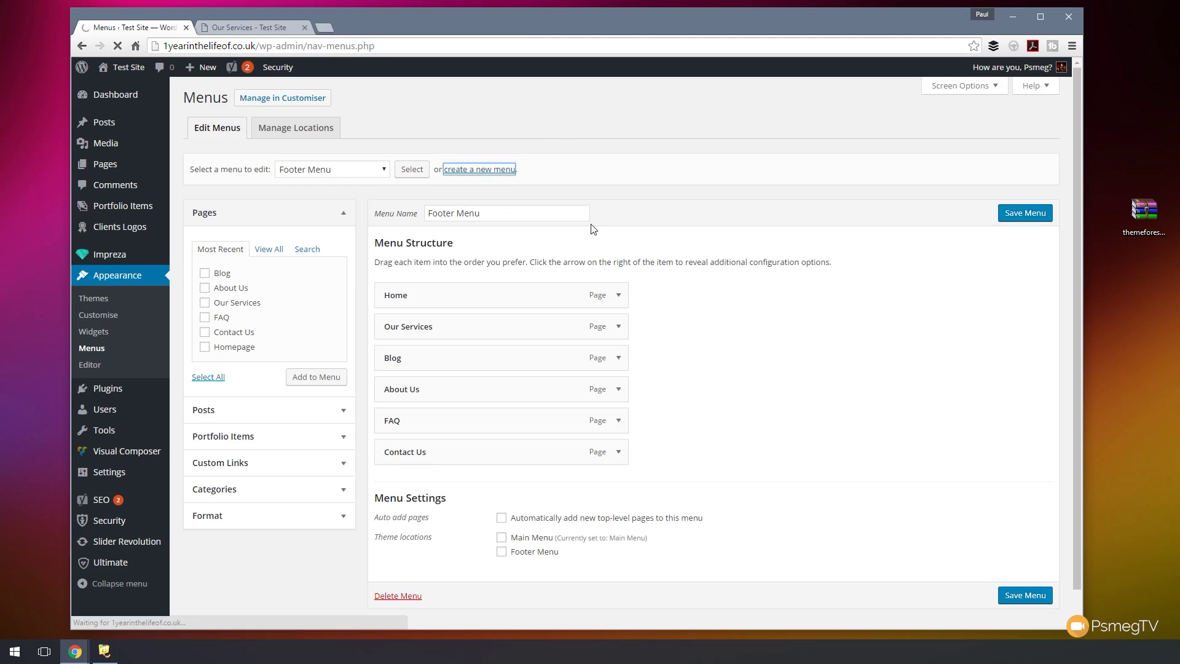
click(510, 212)
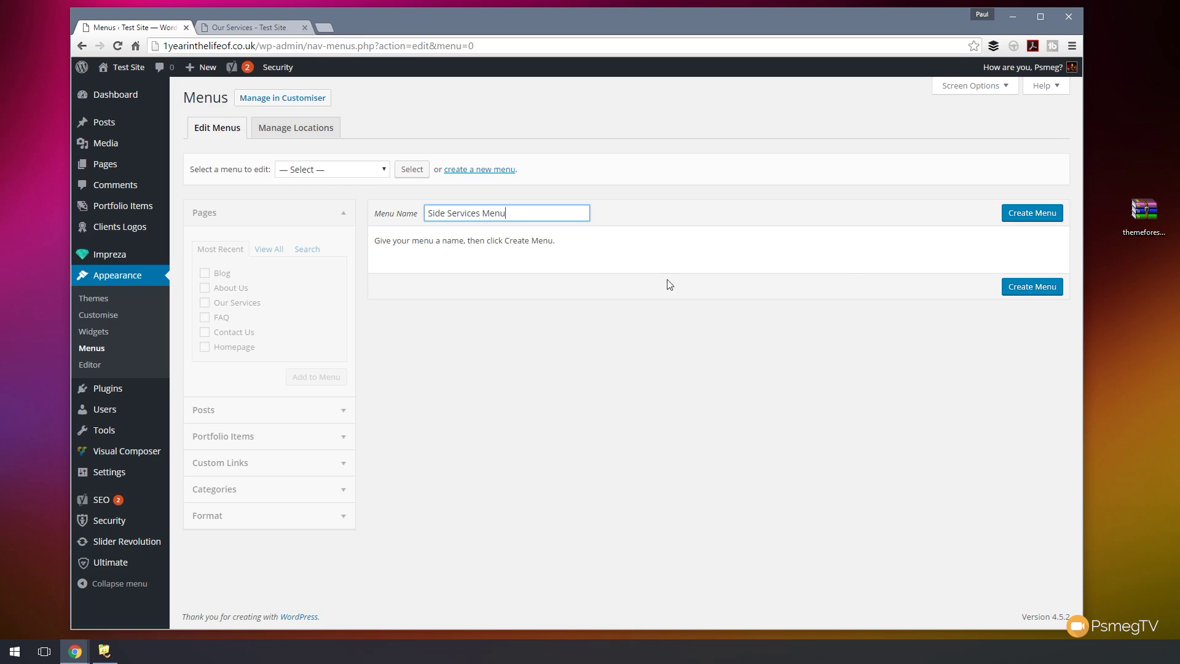
click(1022, 287)
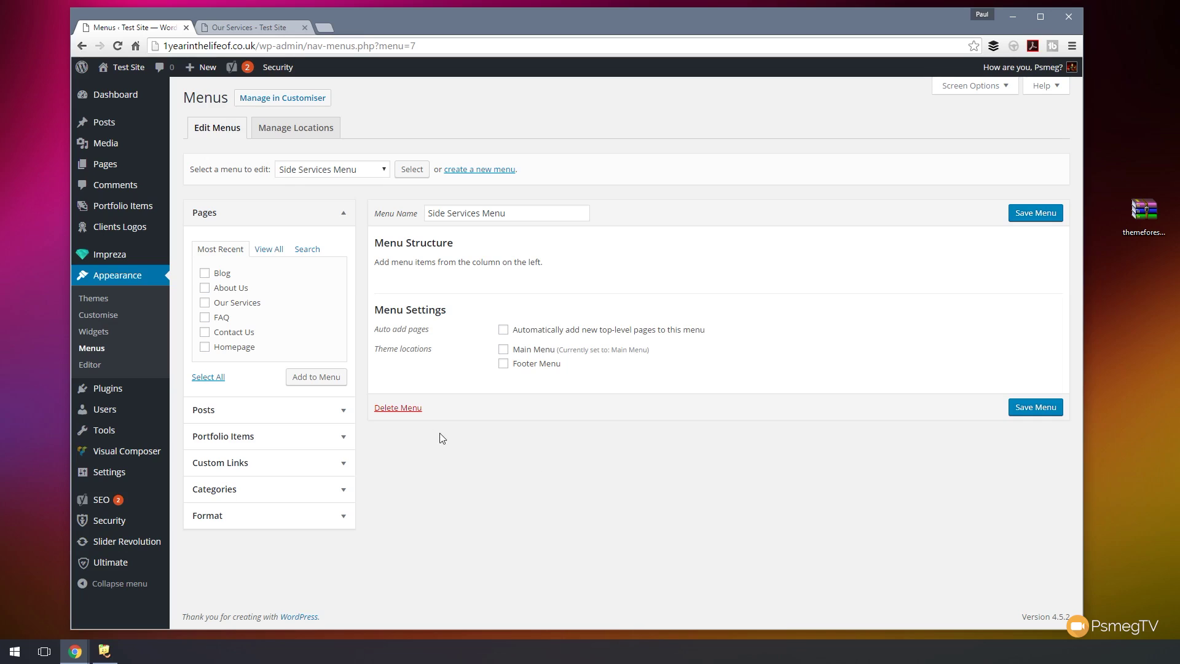
- Add the Our Services, FAQ and Contact Us pages to the menu and save it
click(205, 303)
click(204, 332)
click(204, 317)
click(312, 378)
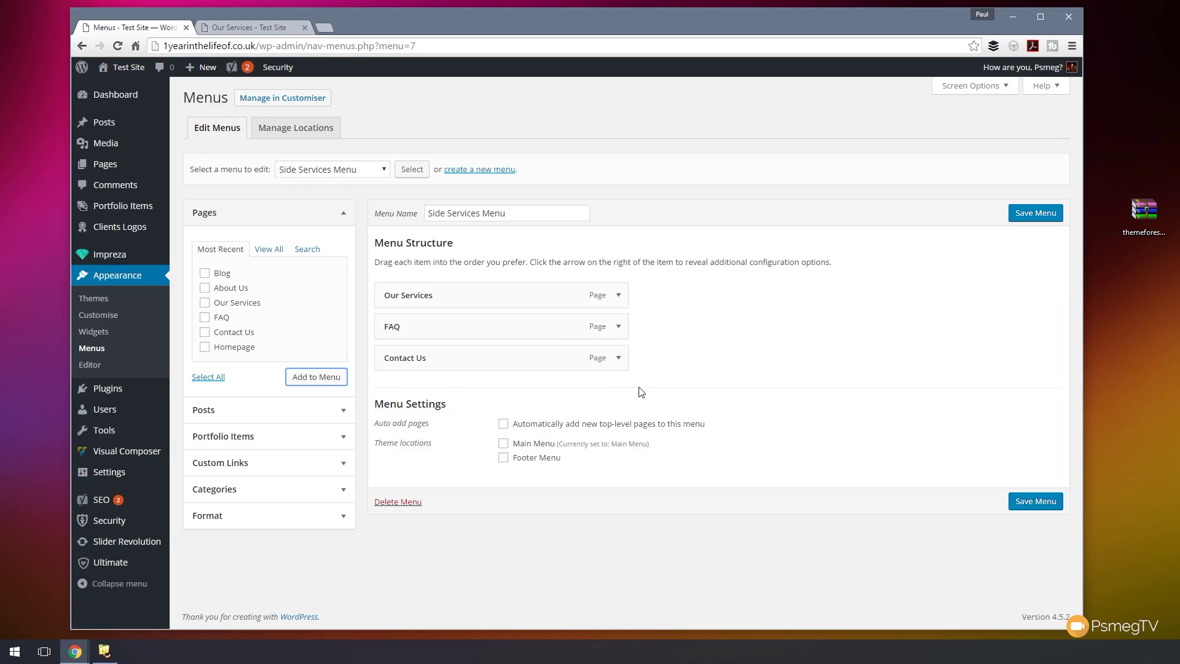
click(1020, 501)
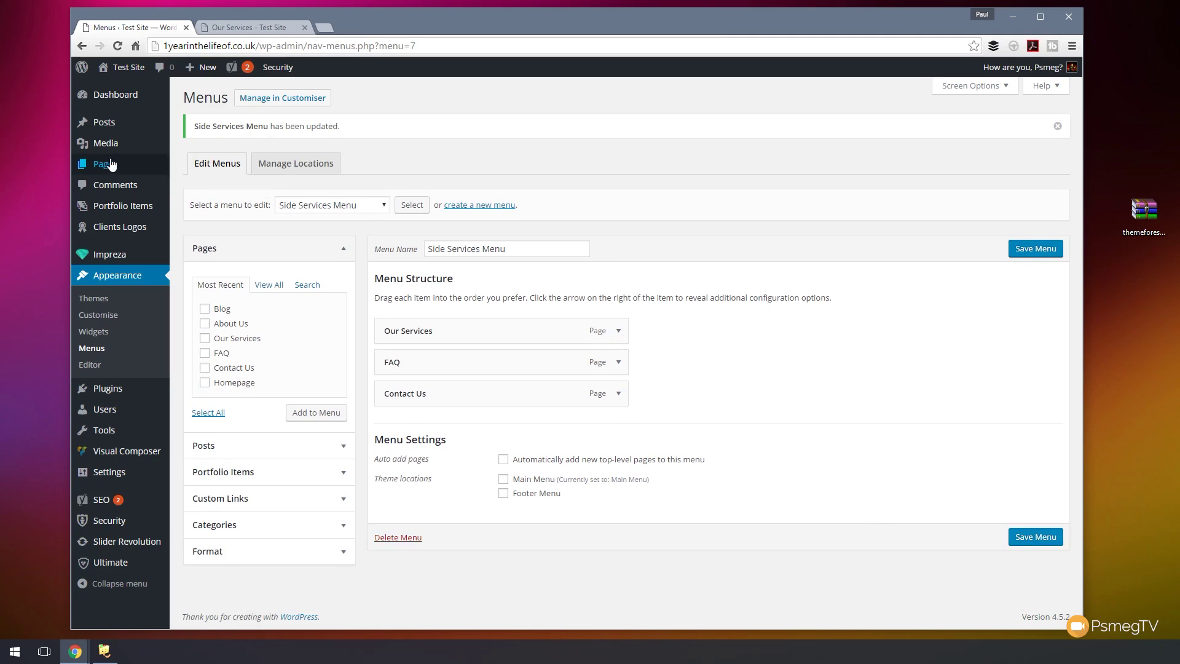
- Open Our Services for editing and delete the placeholder text block in the right column
mouse_move(117, 167)
click(185, 168)
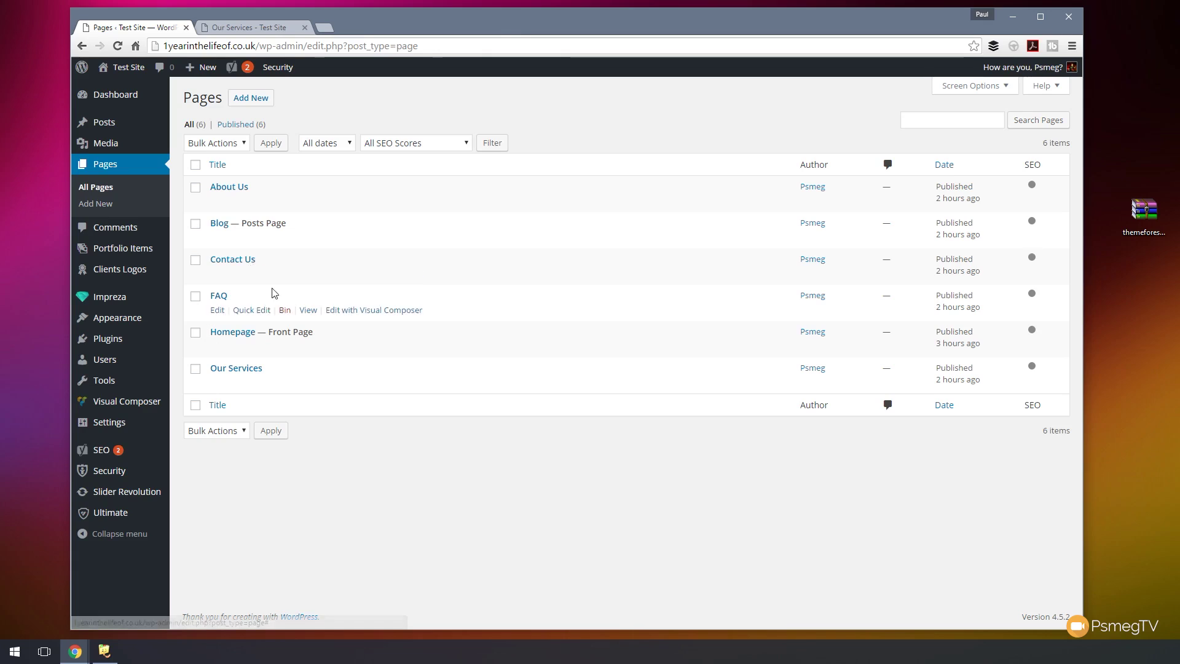
click(240, 368)
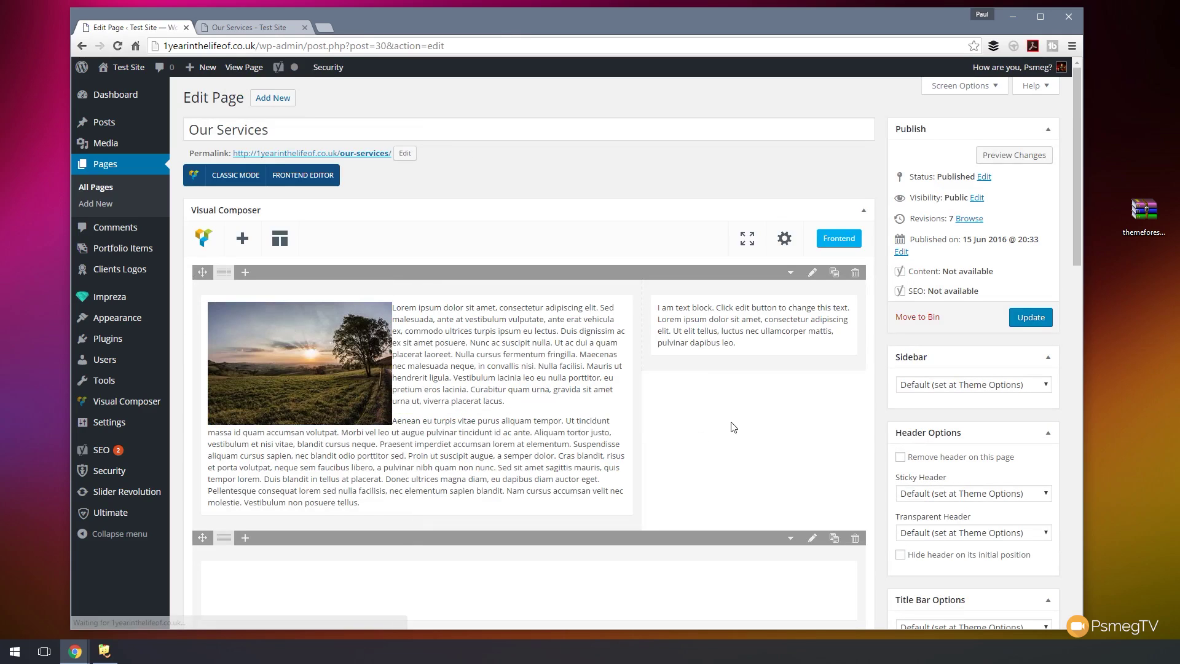
mouse_move(787, 332)
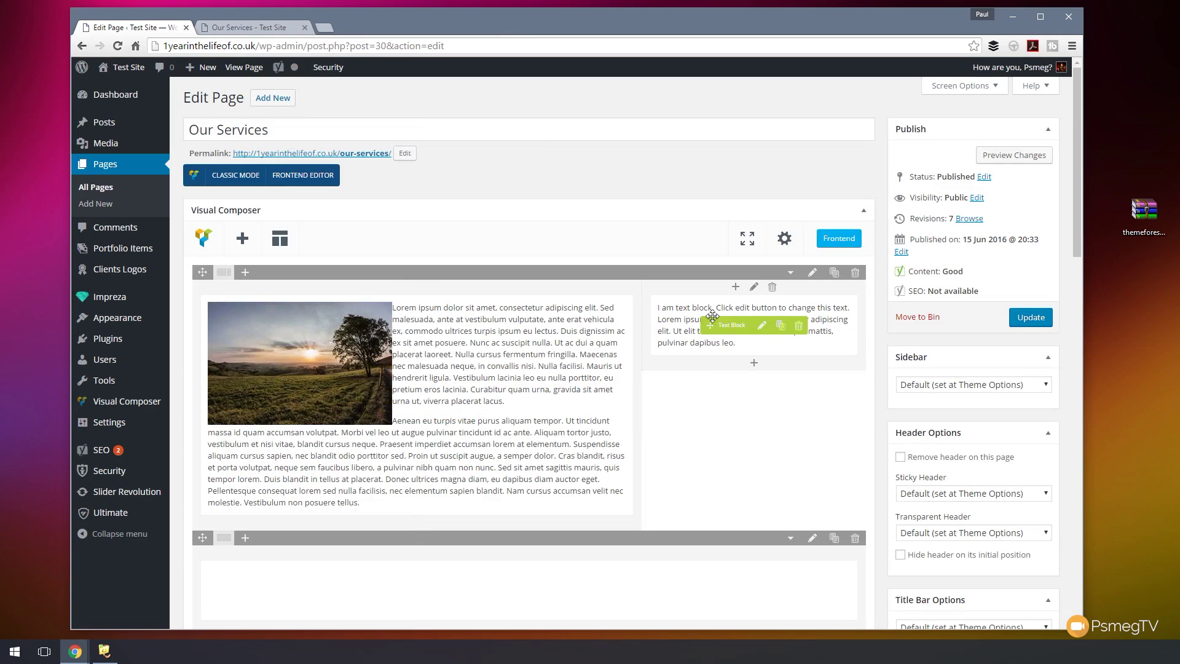
click(797, 332)
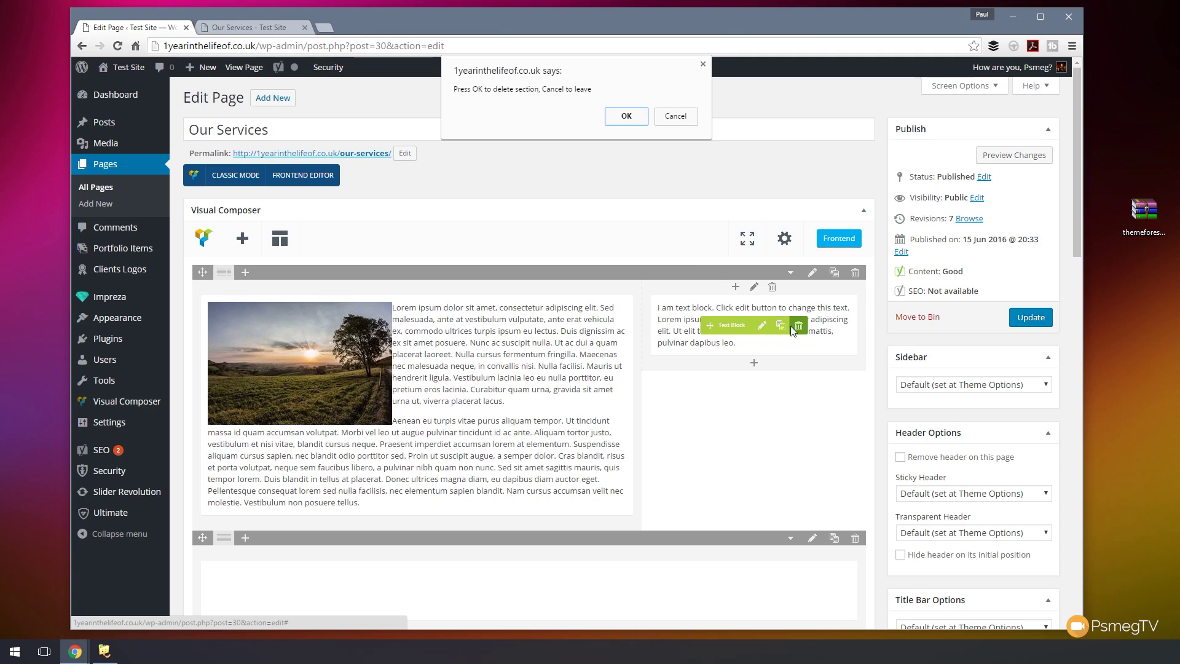
click(636, 123)
- Add a WP Custom Menu element to the right column set to Side Services Menu
click(755, 314)
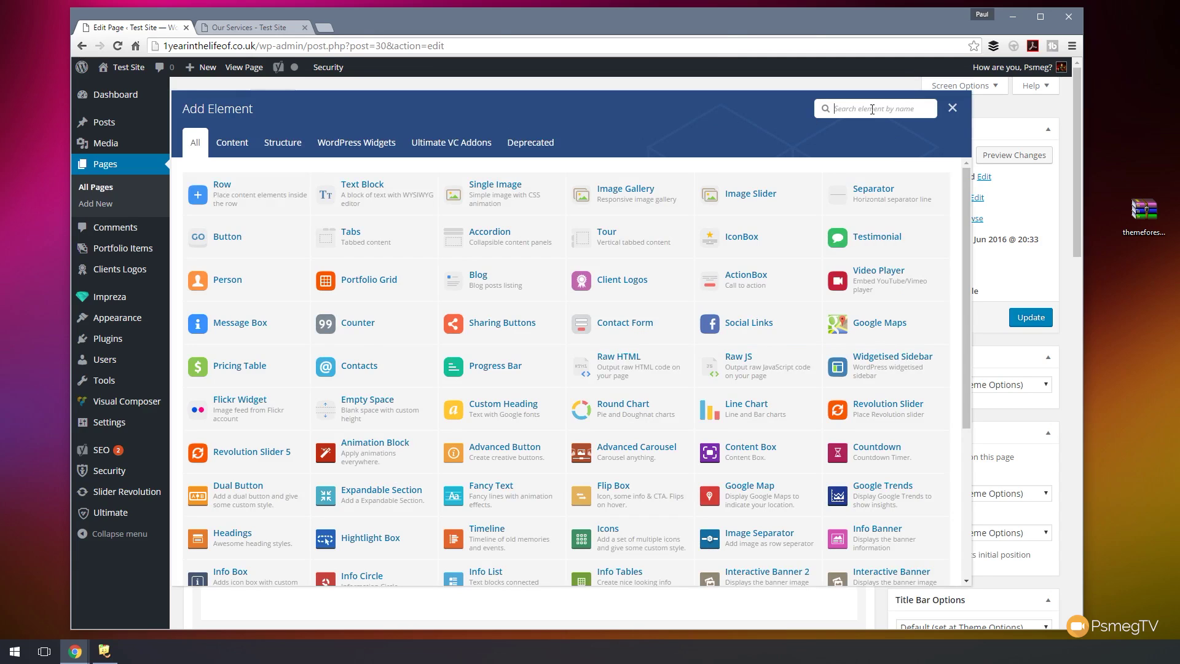
text(menu)
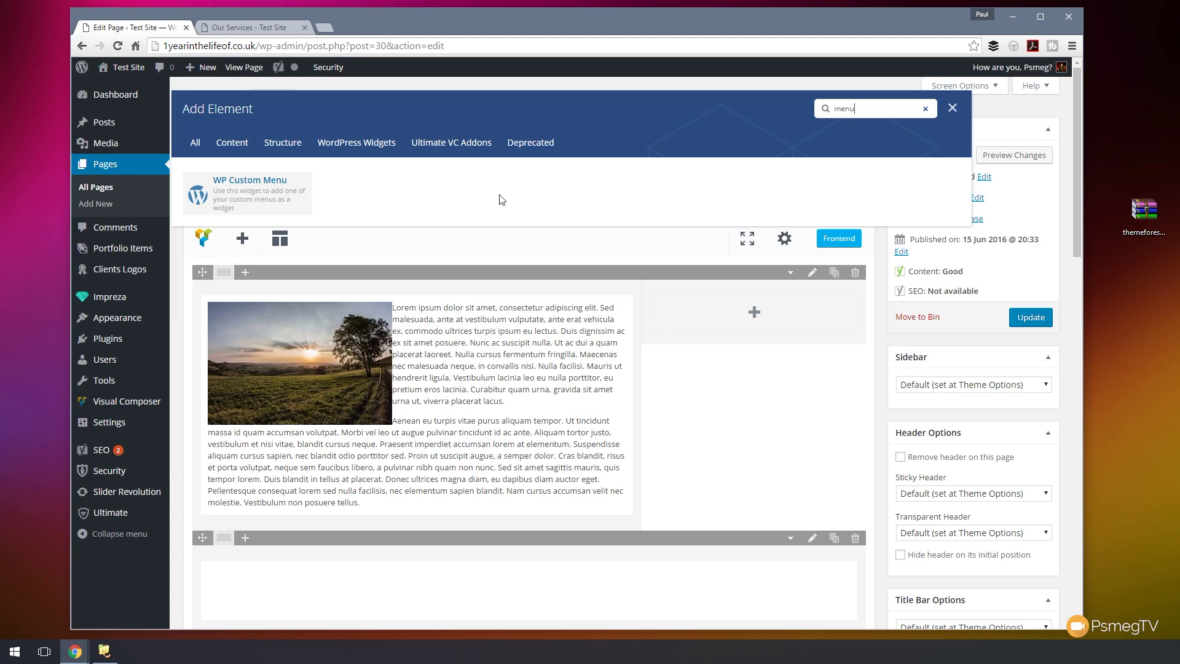
click(240, 203)
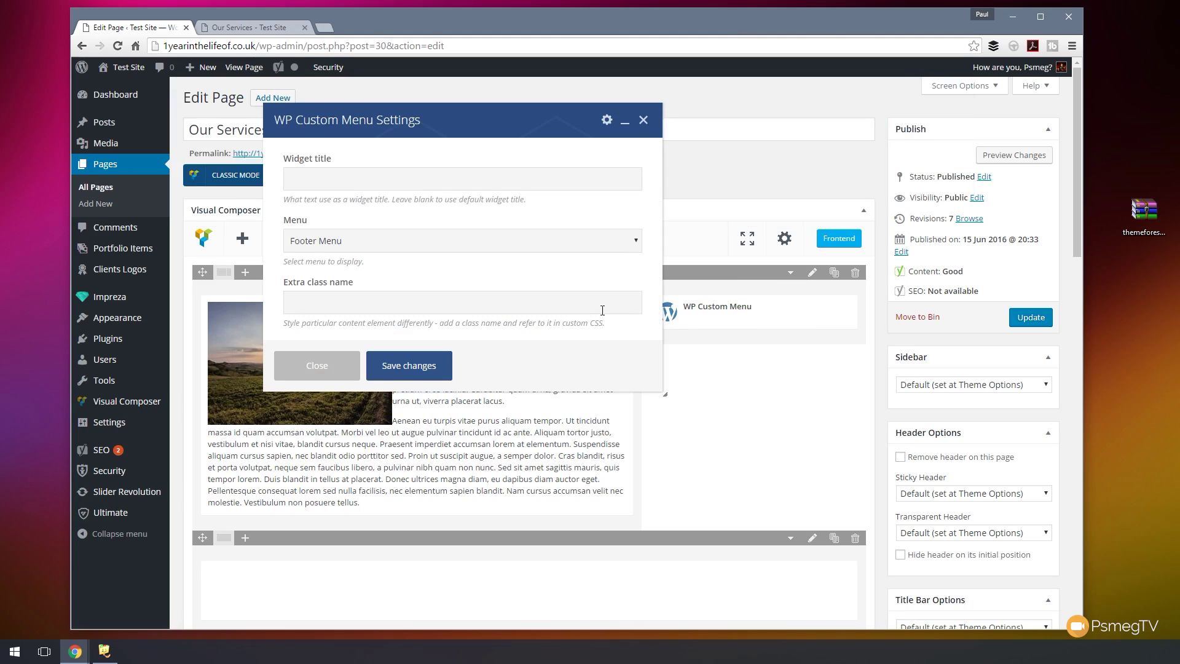
click(633, 242)
click(381, 282)
click(409, 366)
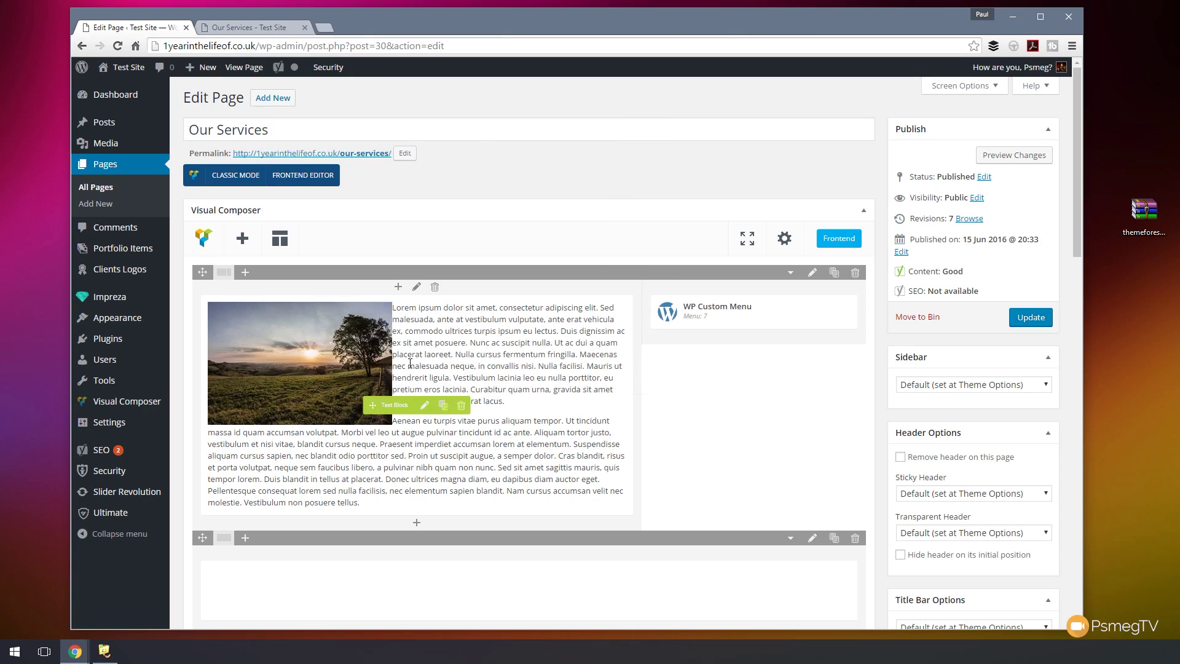
click(755, 337)
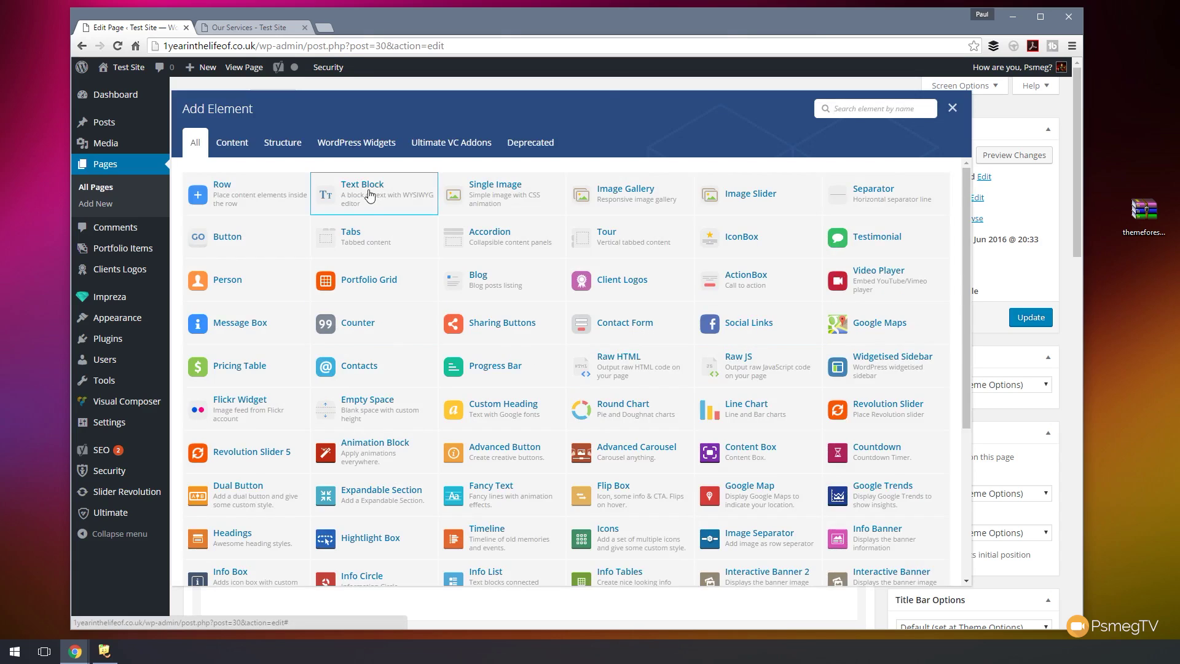
- Add an 'Our Services' text block above the side menu, update the page, and view it live
click(369, 195)
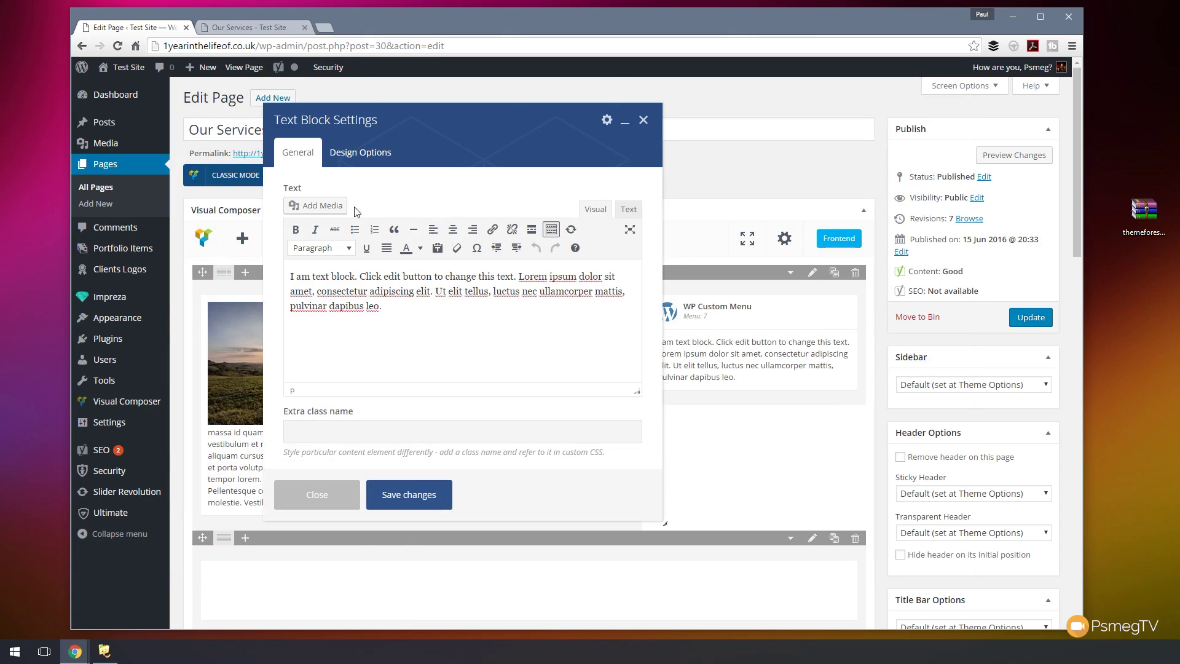
key(ctrl+a)
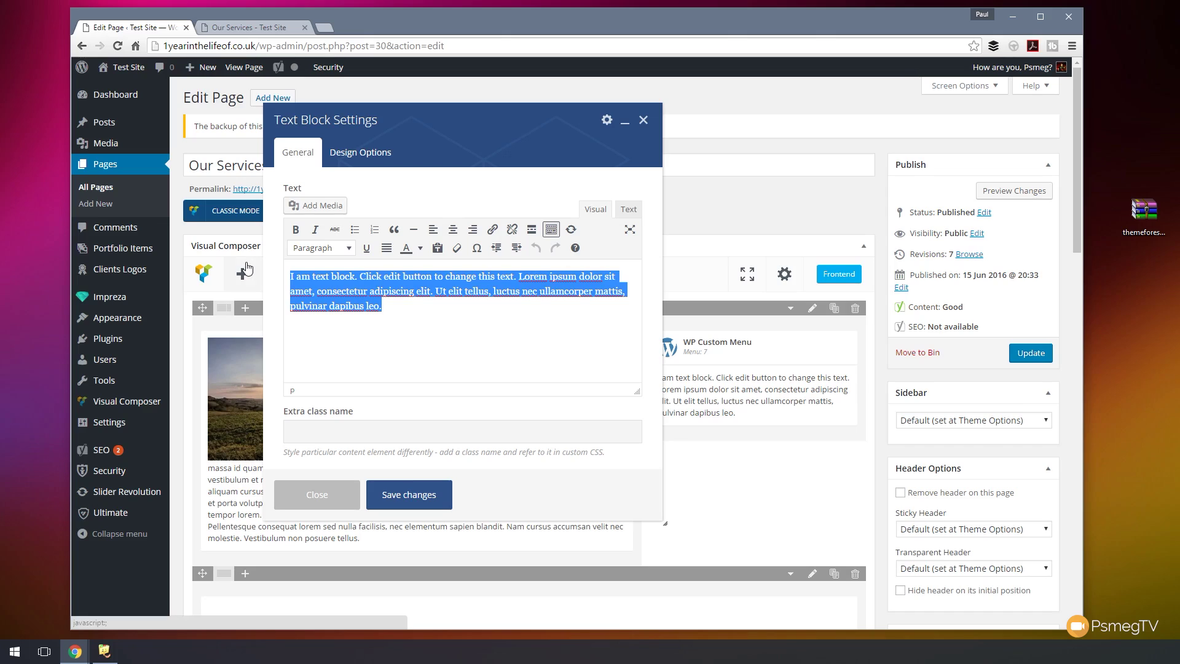
text(Services)
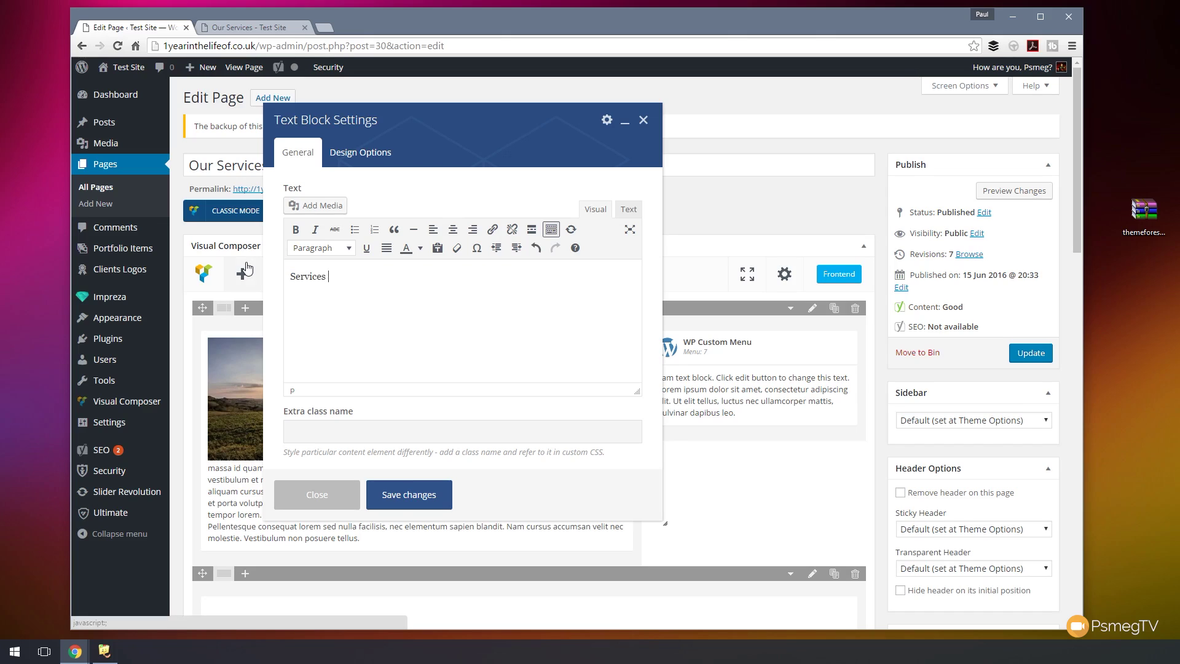
text(Our)
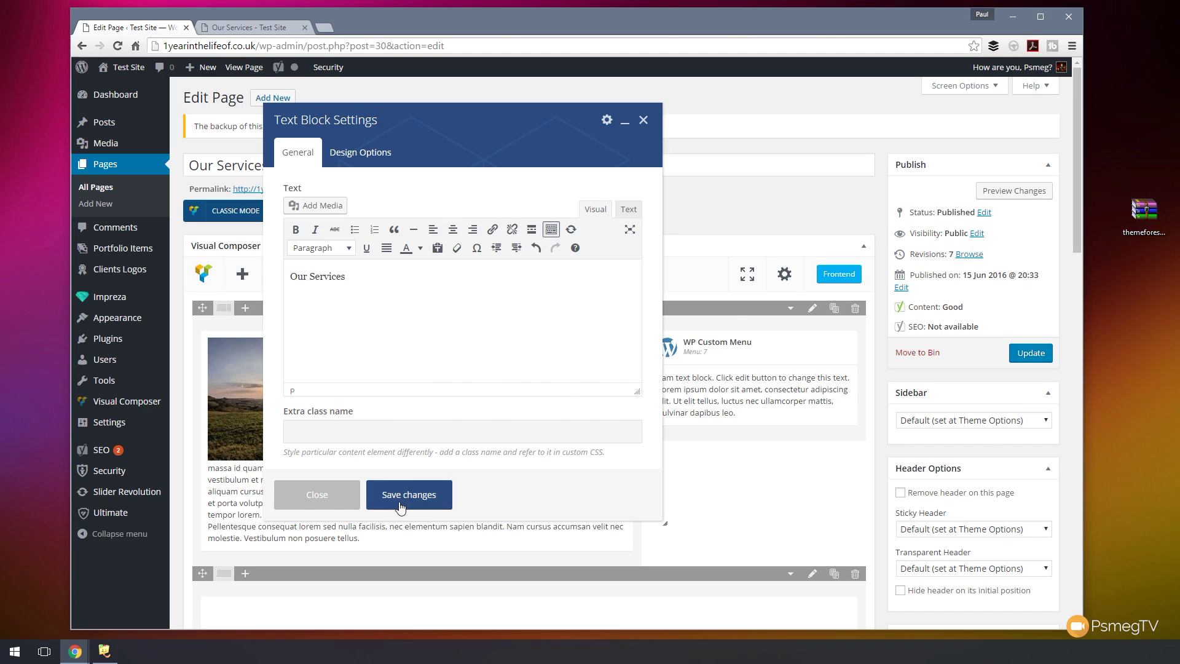
click(433, 492)
drag(733, 380, 733, 339)
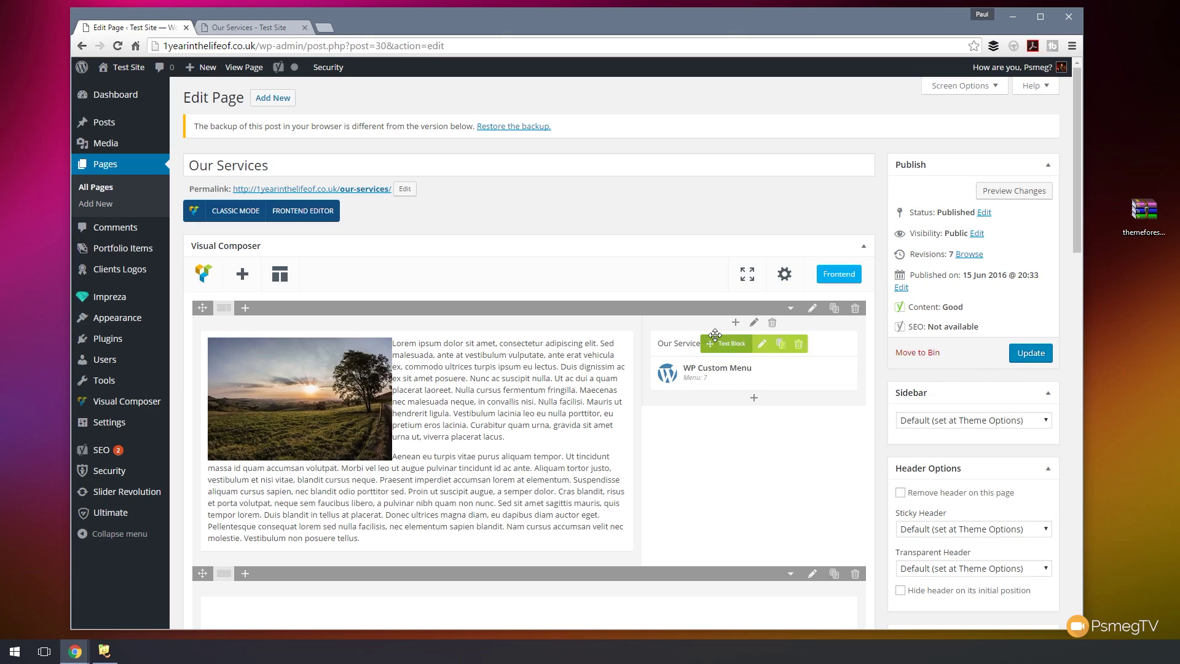
click(1037, 355)
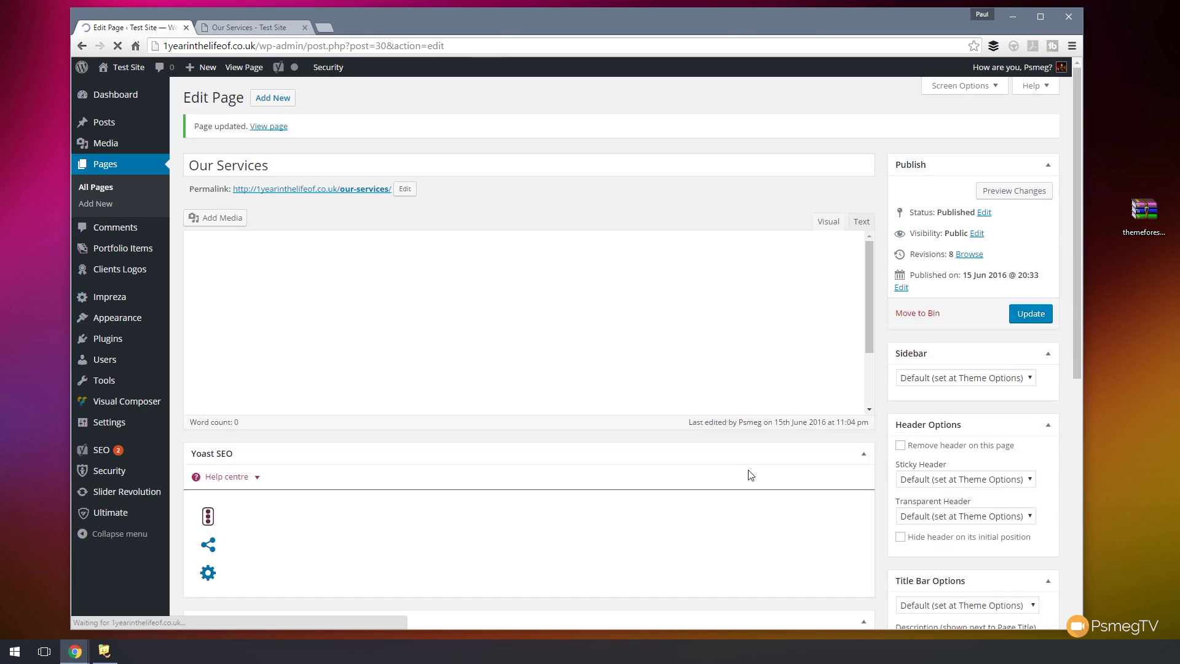
click(265, 29)
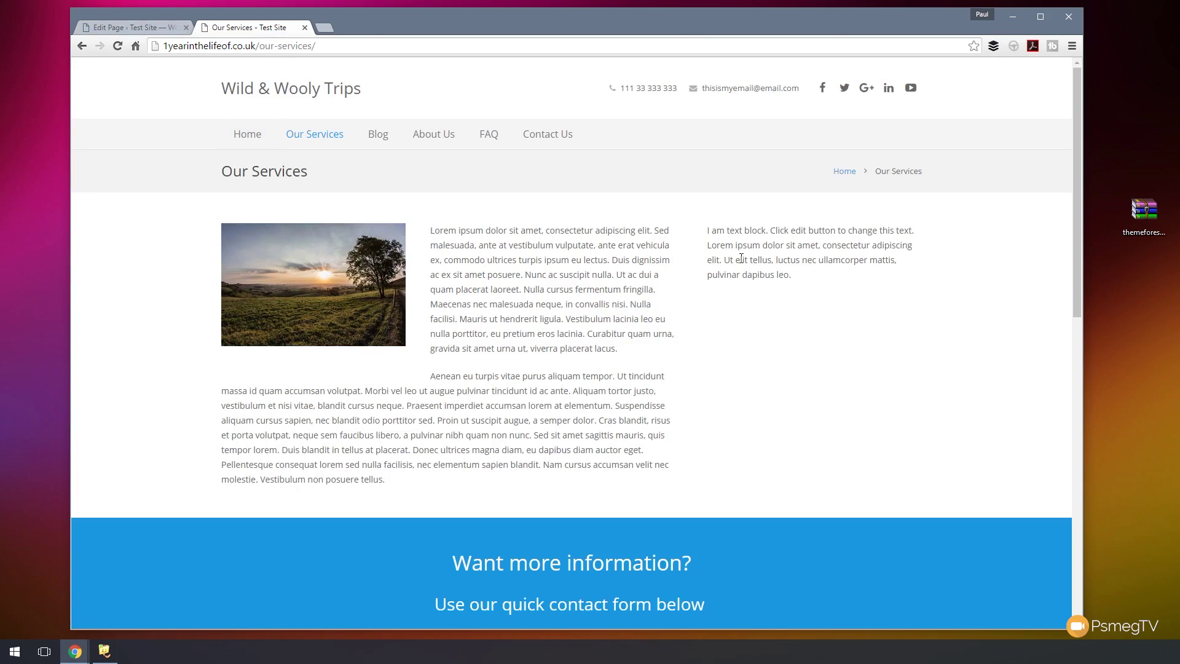
- Reload the live page to inspect the sidebar's Our Services text, then edit that text block
click(117, 45)
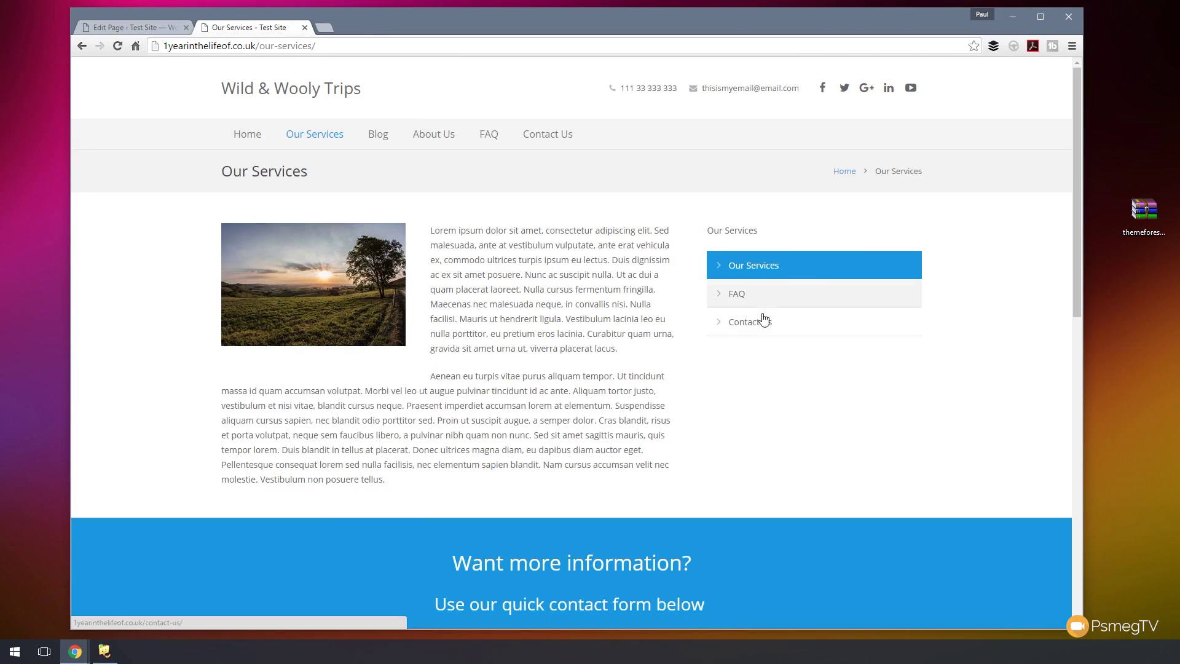
triple_click(767, 234)
click(772, 231)
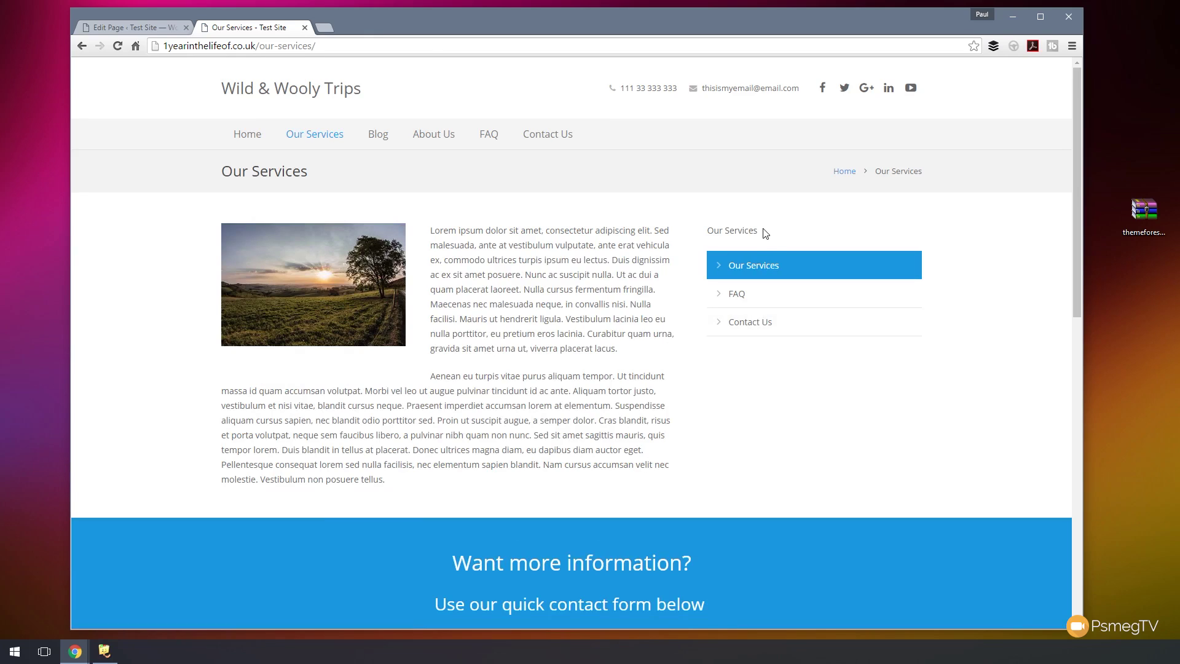
click(153, 29)
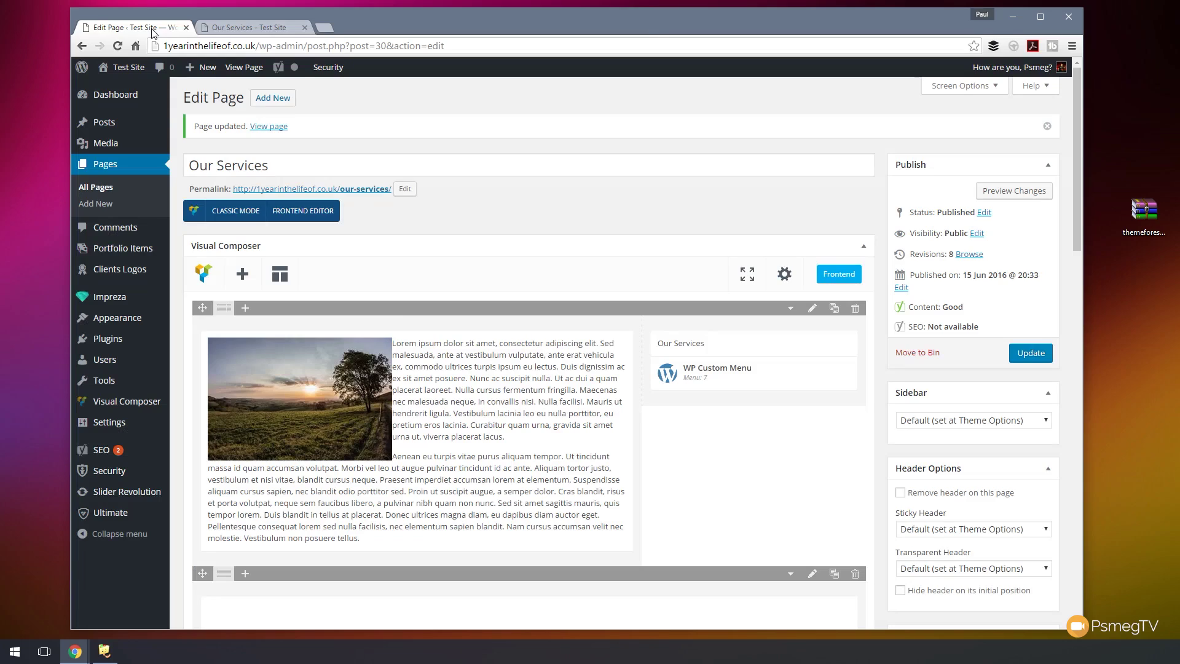
click(761, 345)
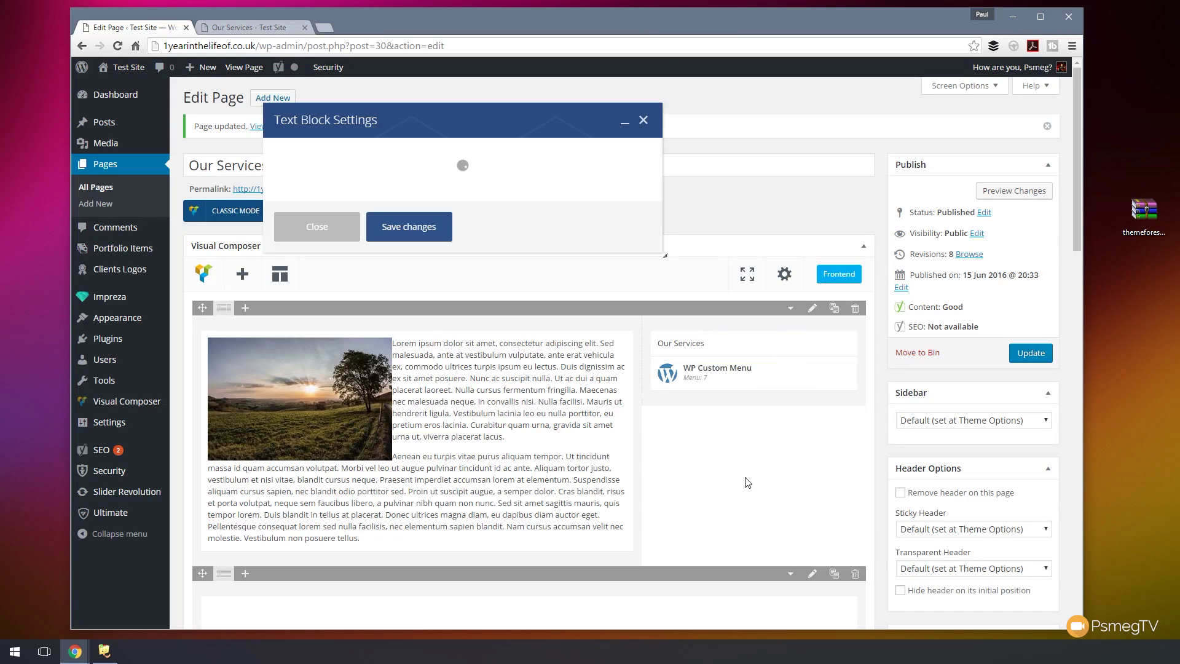
- Format Our Services as Heading 2, save the block, update the page and view it live
drag(394, 288, 289, 277)
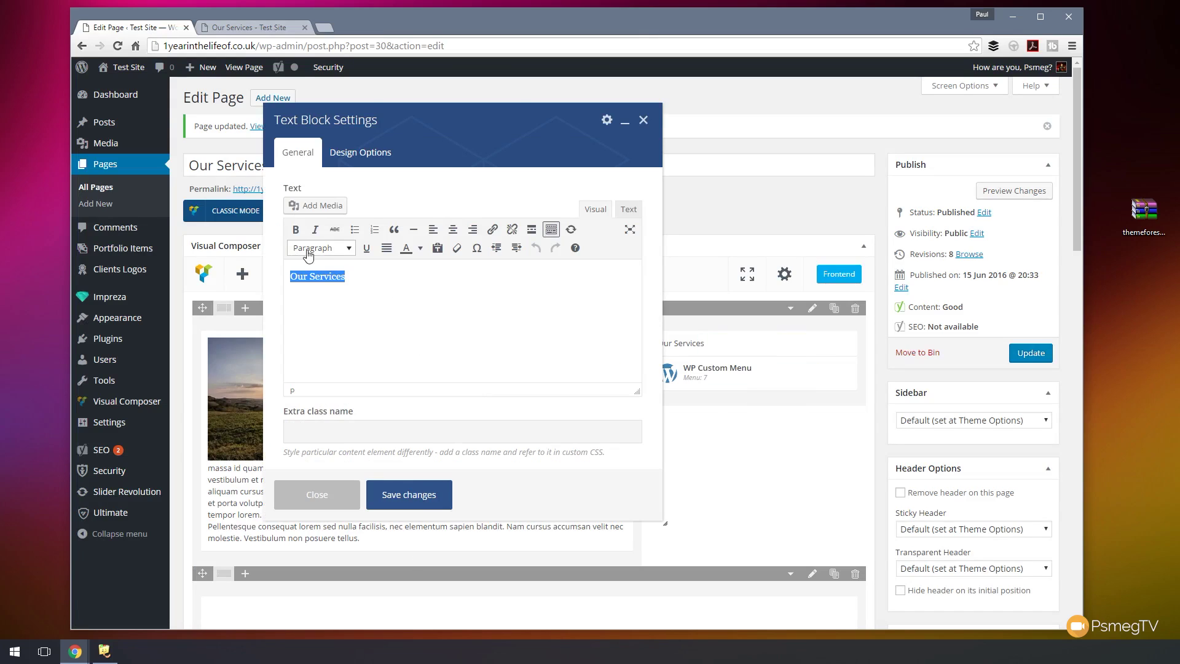
click(321, 248)
click(335, 322)
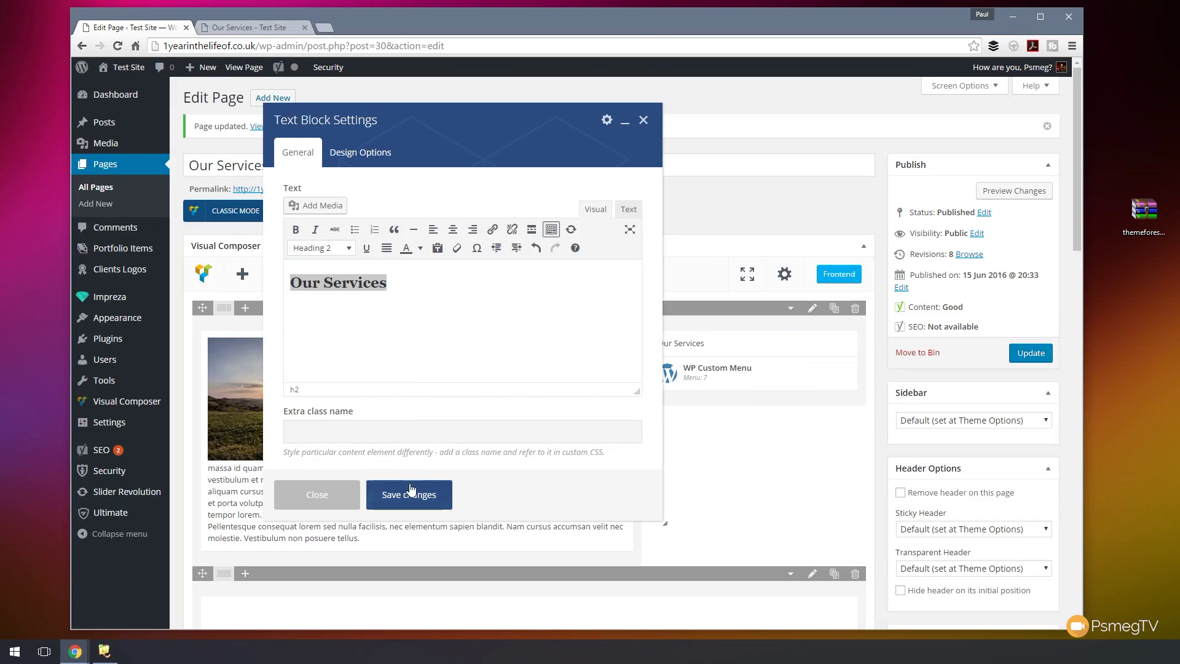
click(405, 493)
click(1022, 361)
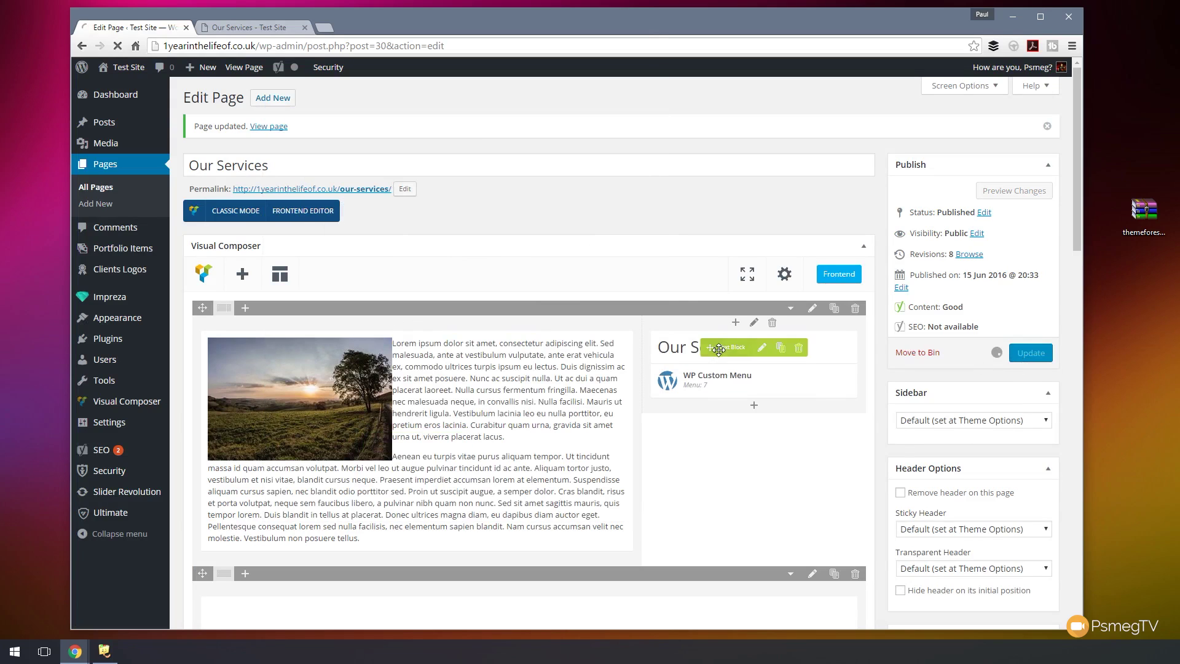
click(260, 29)
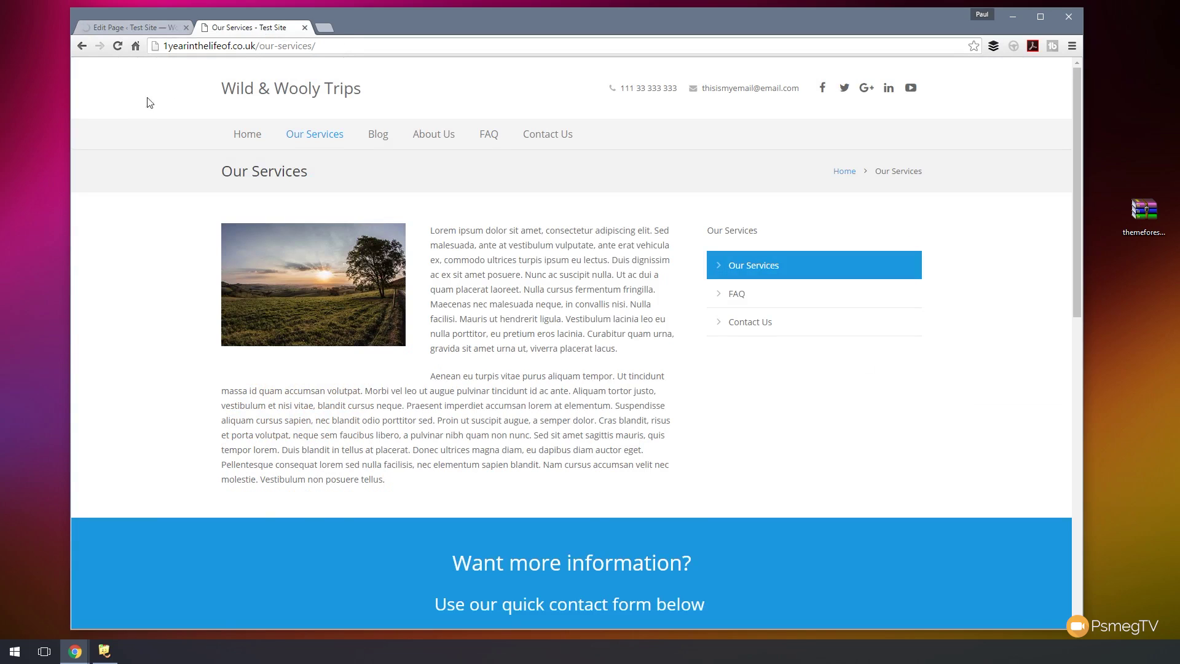
- Reload the live page to check the Our Services heading and contact form, then go to Home
click(117, 46)
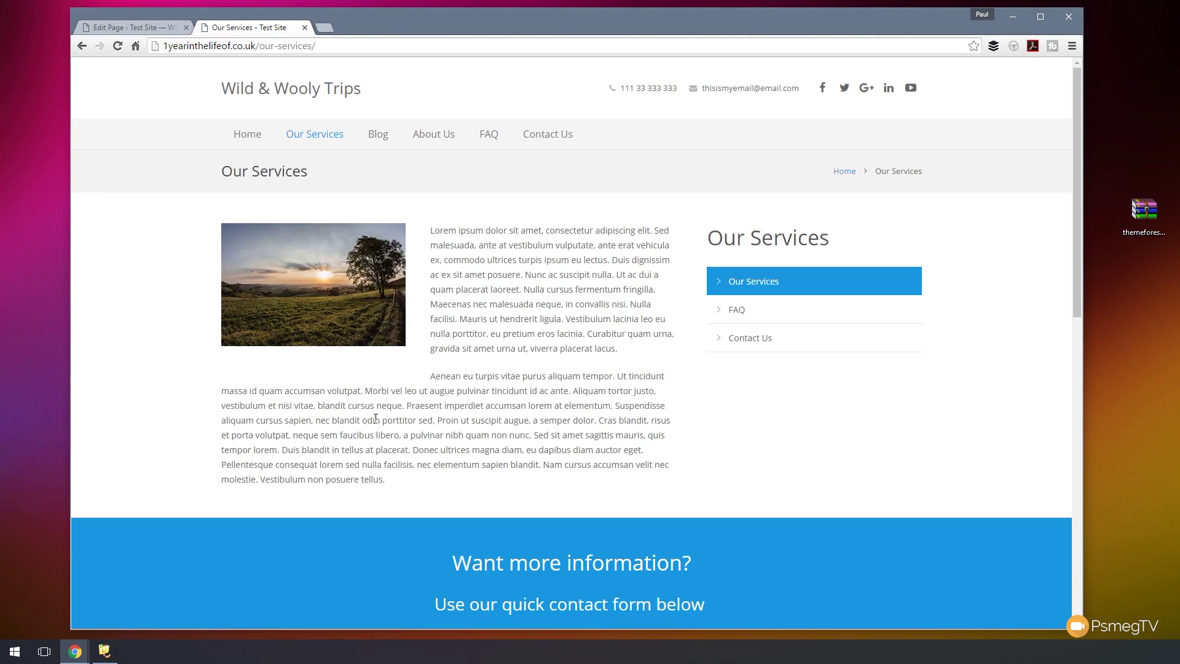
scroll(537, 390, down, 4)
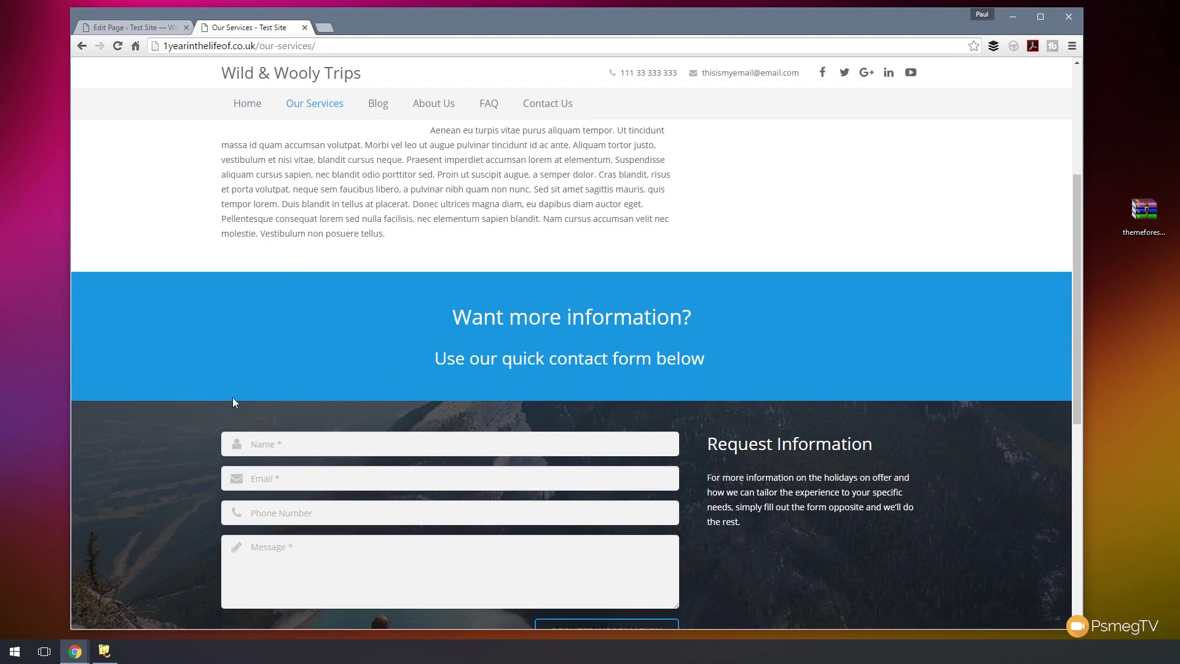
scroll(177, 366, up, 4)
click(238, 136)
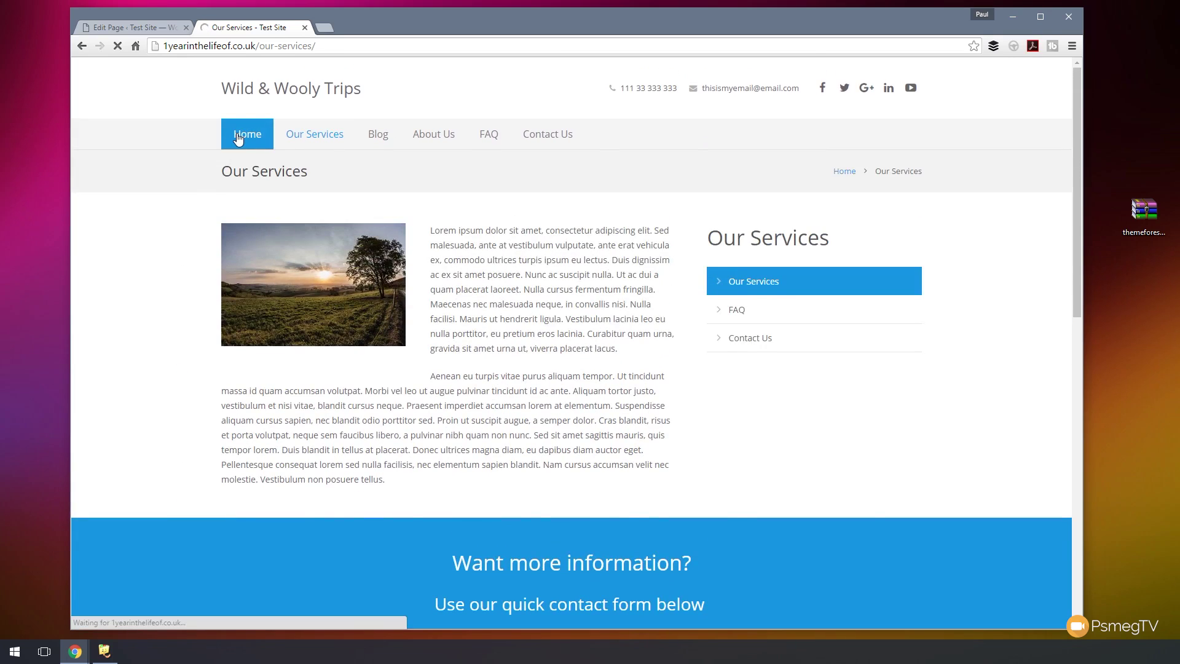